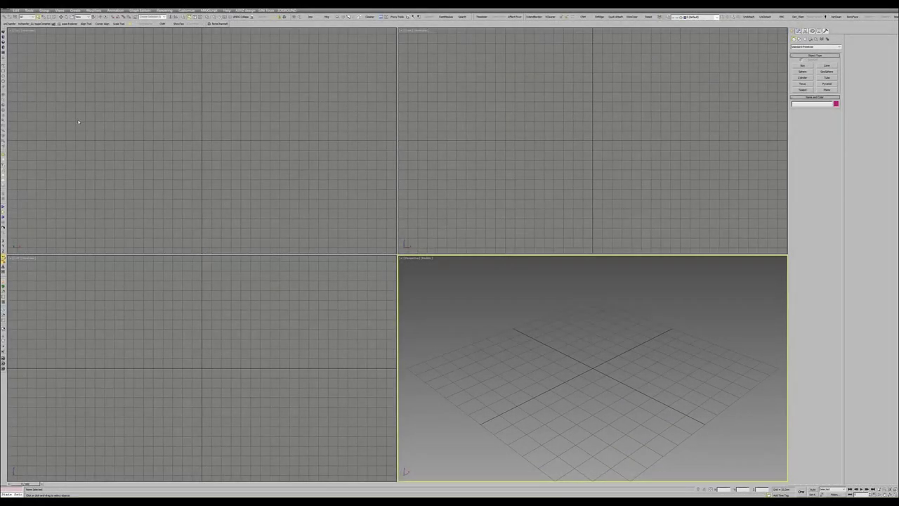
- Draw a base plane in the Top viewport and maximize the Perspective view
click(827, 90)
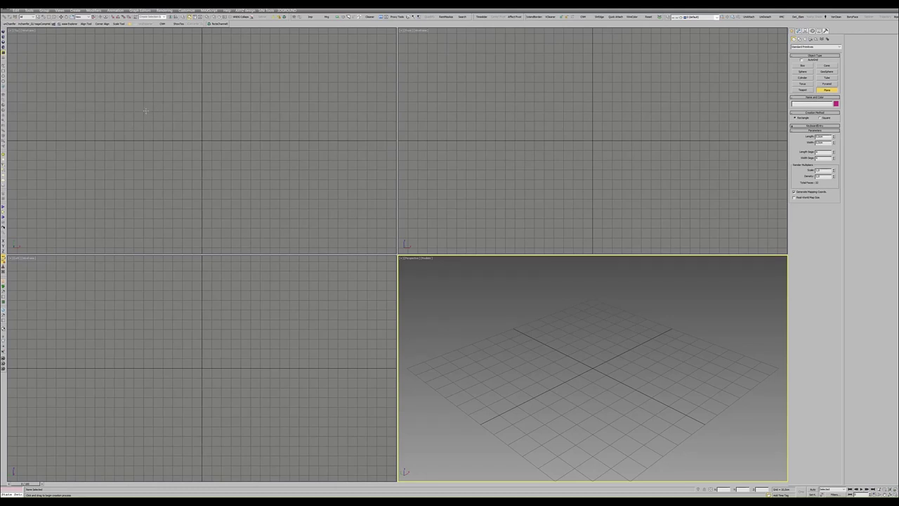
drag(155, 113, 259, 178)
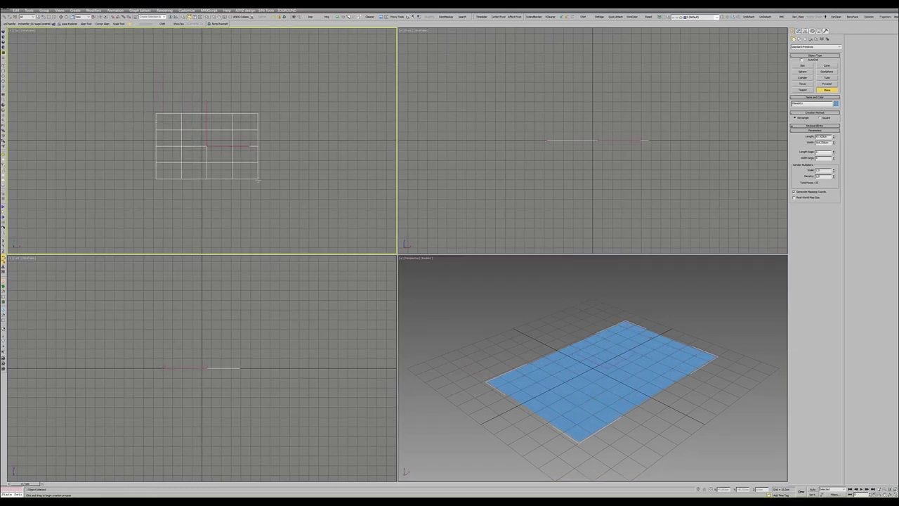
right_click(499, 334)
key(g)
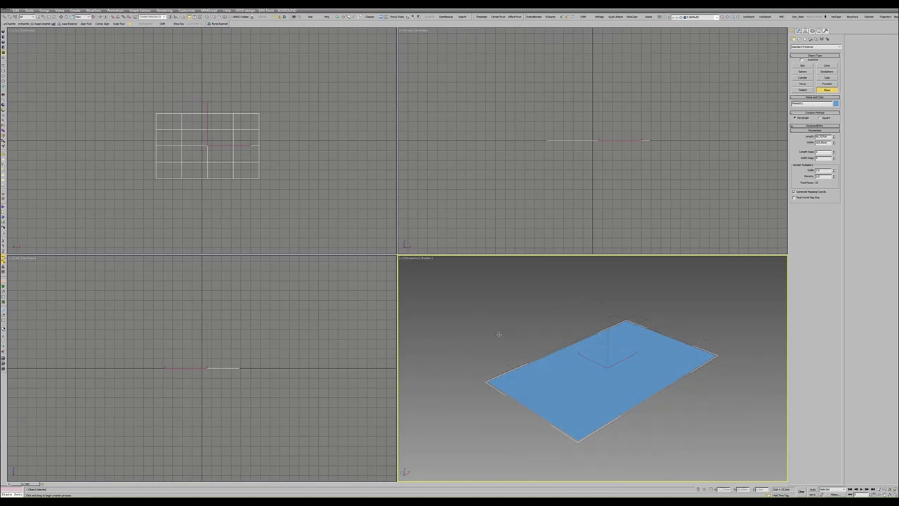
key(f)
key(alt+w)
- Show the plane's edges in an orthographic top-down view without selection brackets
alt+middle_drag(476, 301, 458, 286)
scroll(474, 290, down, 3)
key(j)
key(F4)
key(u)
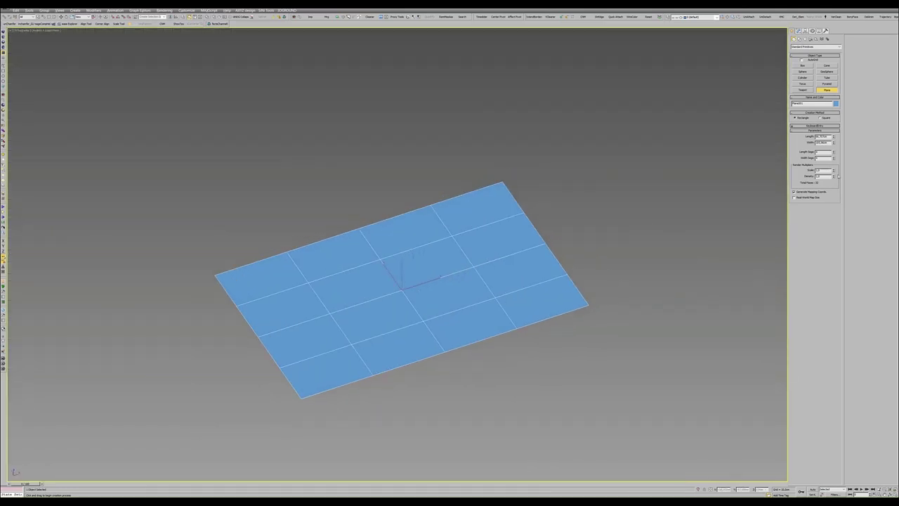
- Reduce the plane to 1 length and 1 width segment and shrink it to width 10
right_click(834, 152)
right_click(833, 157)
double_click(825, 143)
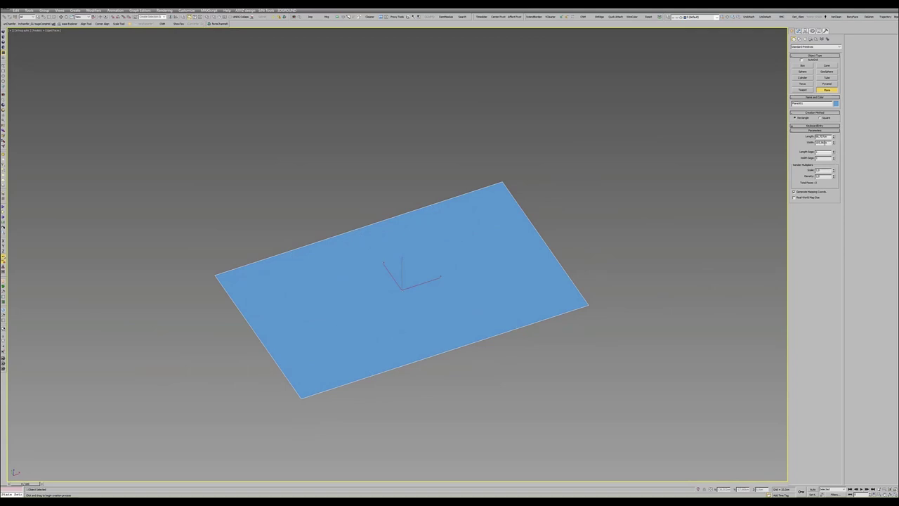
double_click(825, 143)
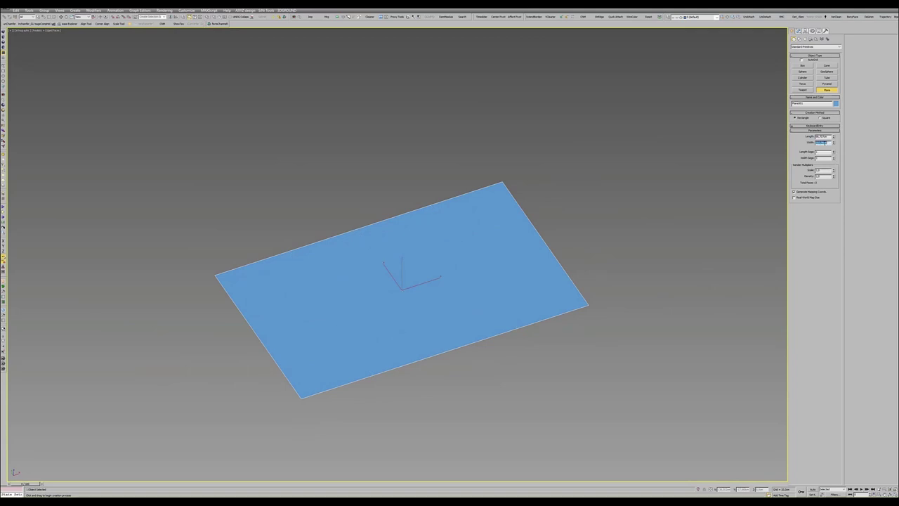
double_click(824, 136)
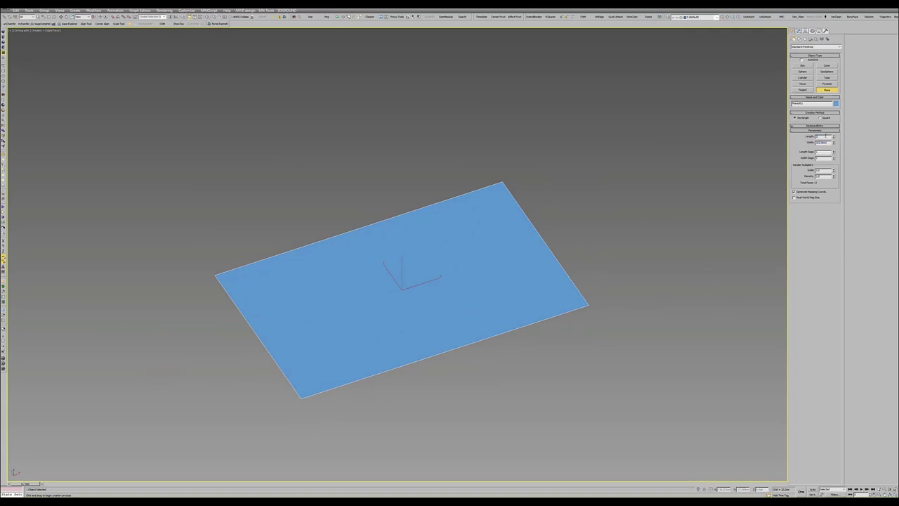
key(Tab)
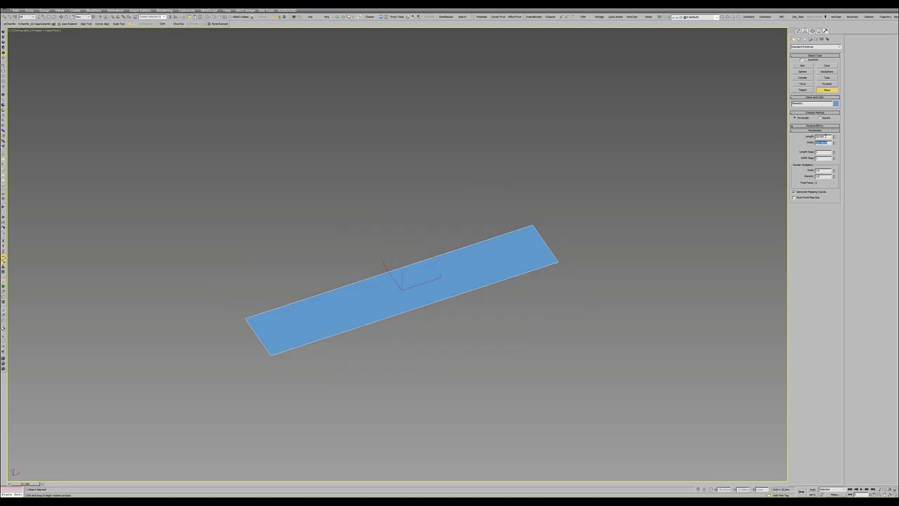
text(10)
key(Return)
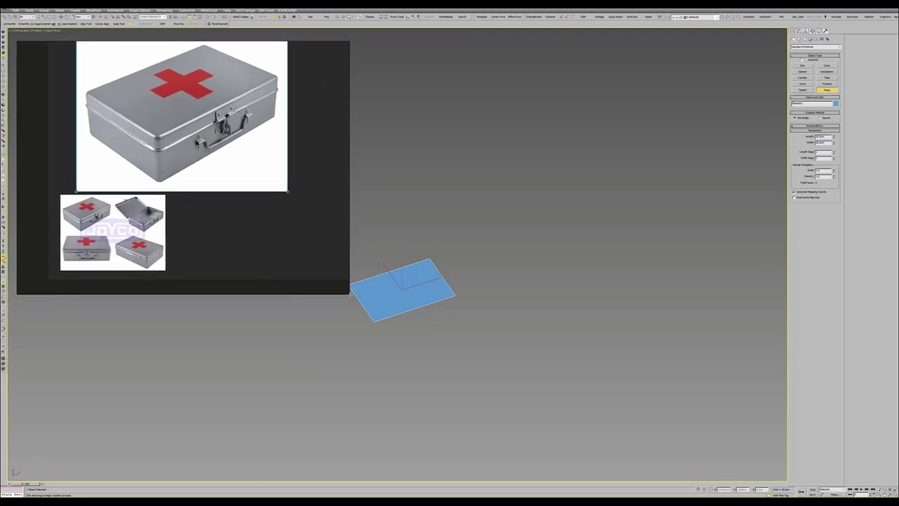
- Shrink the PureRef window and zoom the reference images to fit
drag(349, 294, 298, 214)
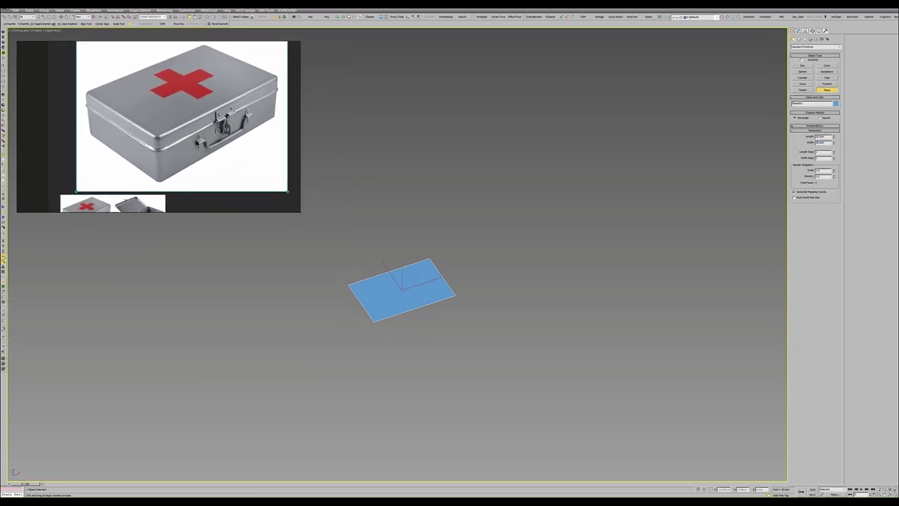
scroll(162, 127, up, 3)
scroll(162, 126, down, 2)
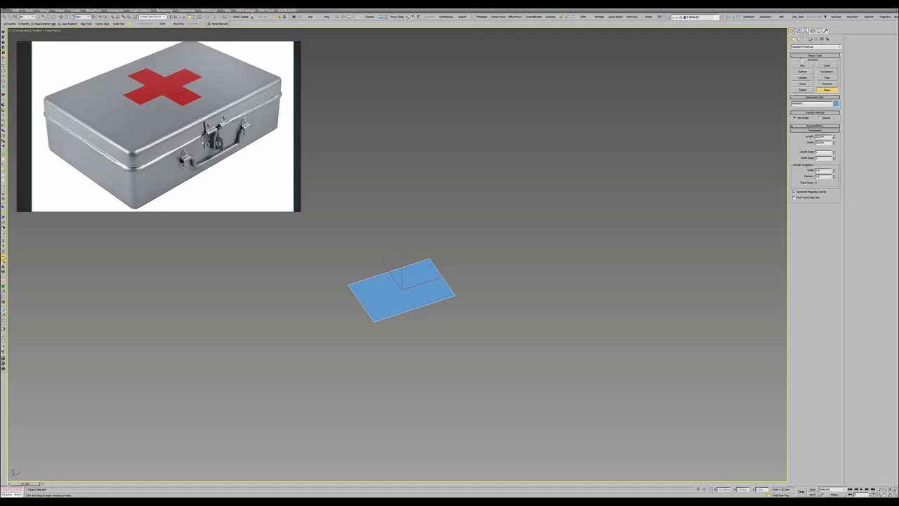
scroll(201, 113, down, 2)
scroll(200, 113, down, 2)
scroll(200, 113, down, 2)
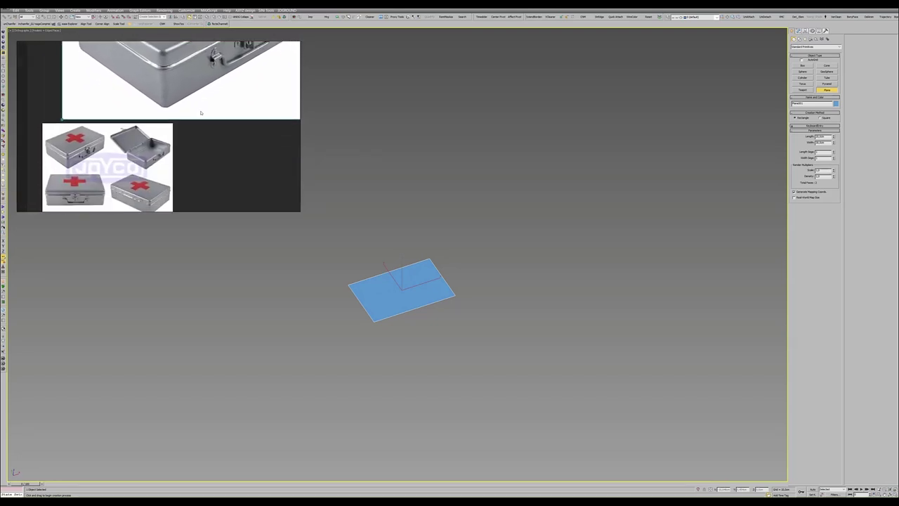
scroll(200, 112, up, 1)
middle_drag(405, 293, 427, 307)
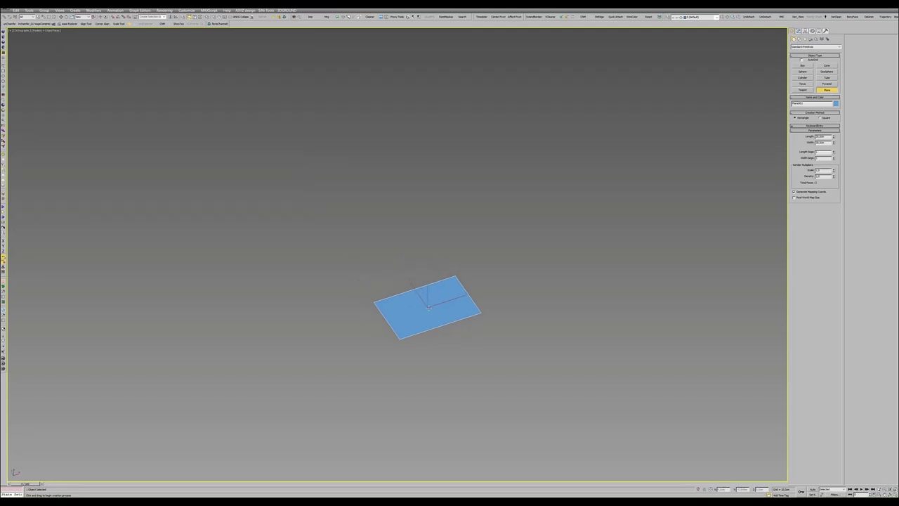
- Set the PureRef reference window to Always On Top
key(alt+Tab)
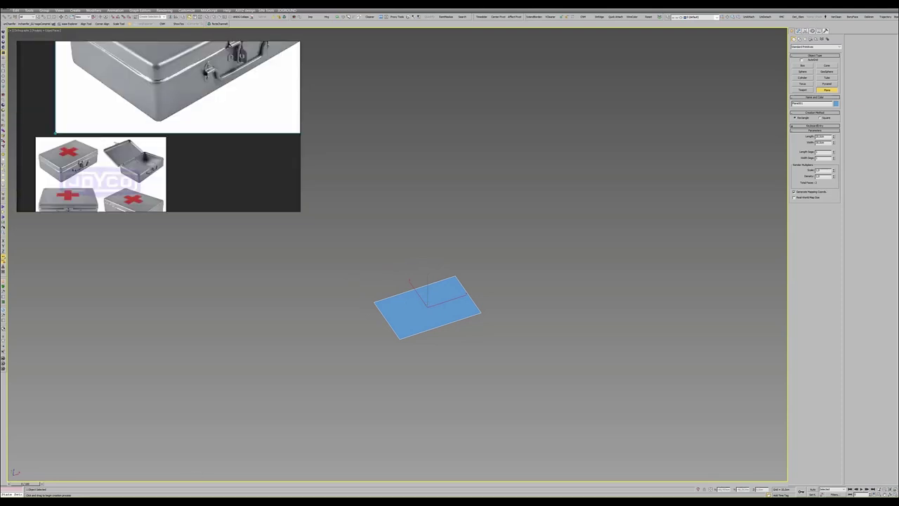
right_click(196, 168)
mouse_move(207, 225)
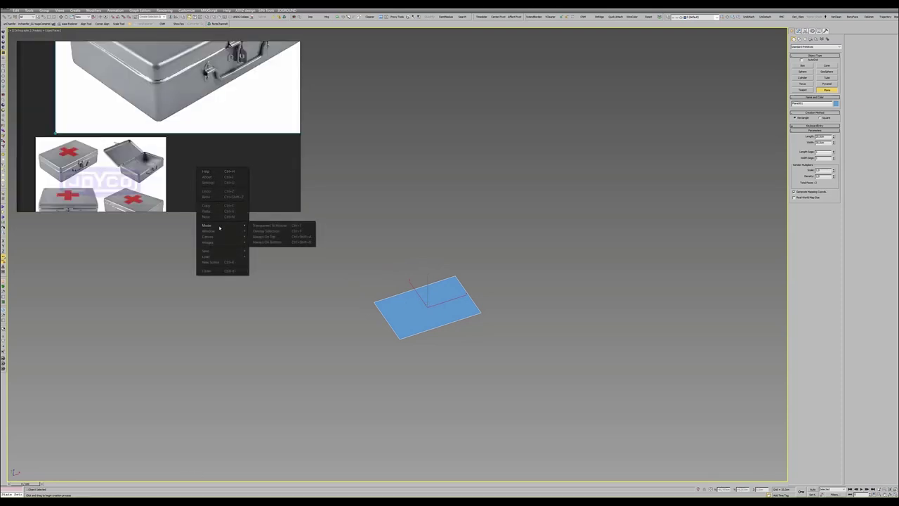
click(263, 237)
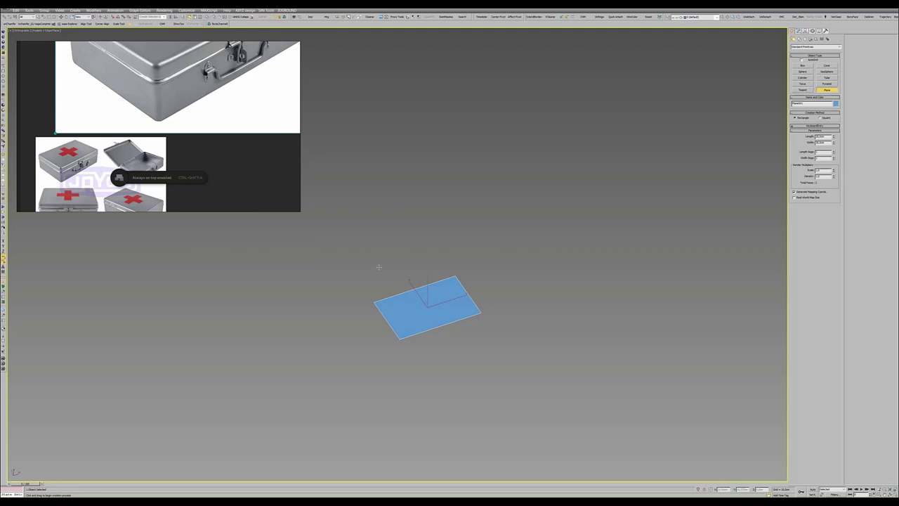
- Widen the command panel to two columns and convert the plane to an editable poly
mouse_move(379, 267)
middle_down()
mouse_move(390, 247)
mouse_move(463, 222)
middle_up()
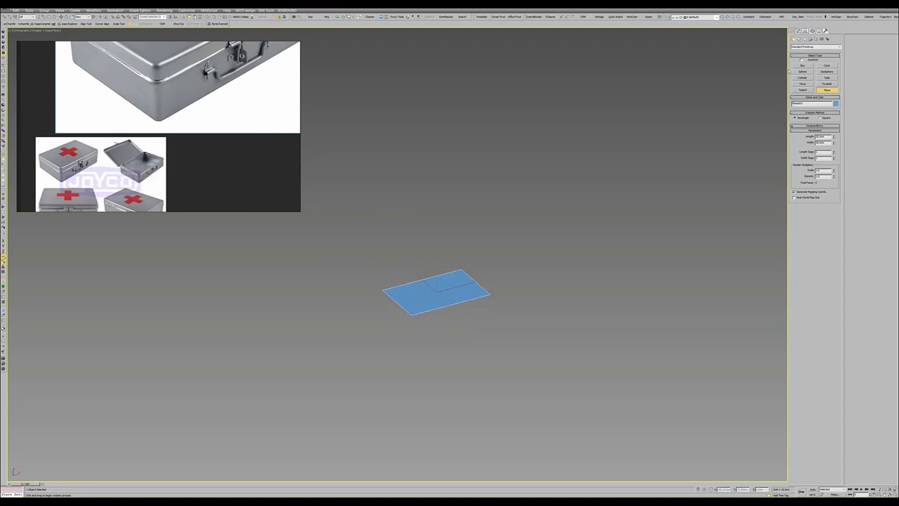
drag(788, 70, 732, 70)
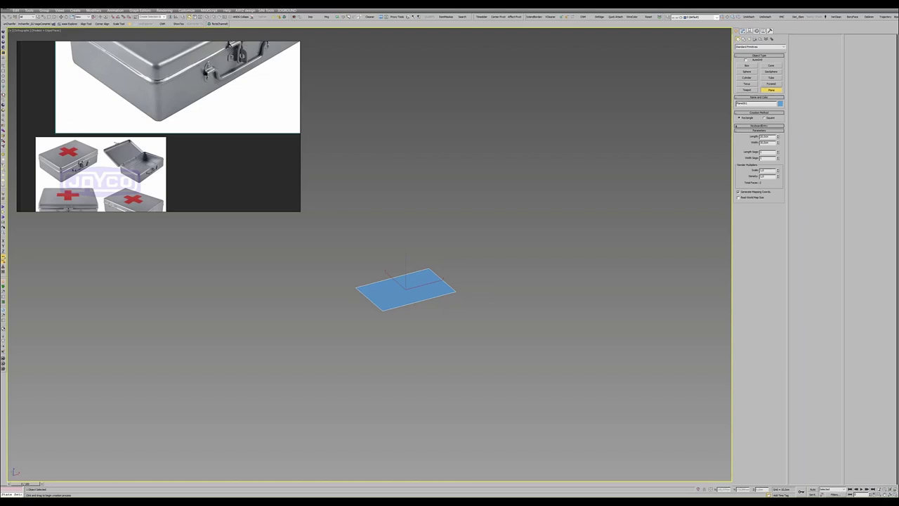
drag(392, 279, 407, 305)
- Select the plane's open border and extrude it upward into walls
key(4)
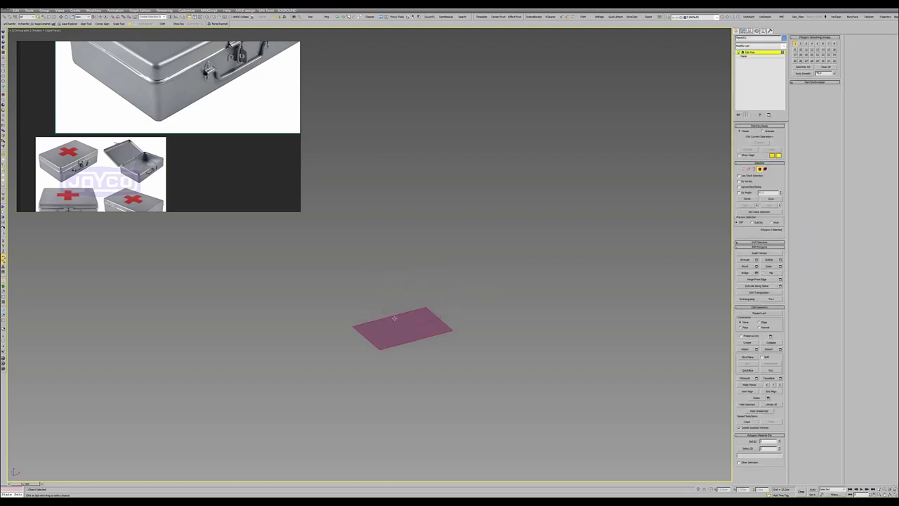
scroll(404, 281, up, 3)
key(2)
mouse_move(482, 285)
mouse_down()
mouse_move(434, 332)
mouse_move(408, 300)
mouse_move(410, 268)
mouse_up()
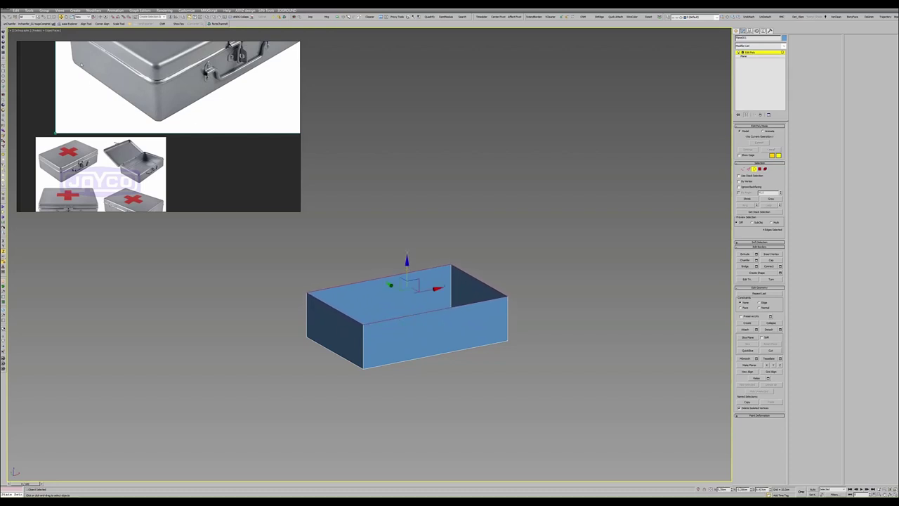
click(49, 30)
click(63, 40)
- Cap the open top to close the box and reposition the reference images
alt+middle_drag(345, 285, 346, 298)
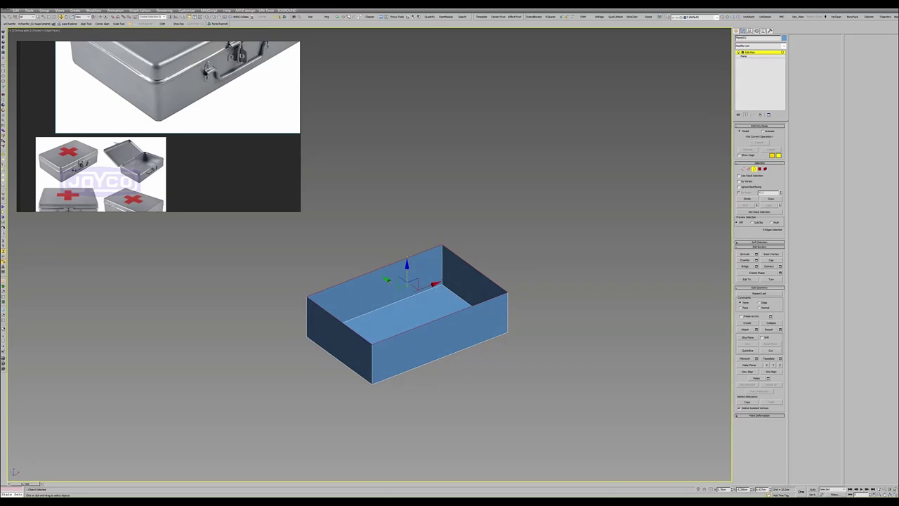
click(771, 261)
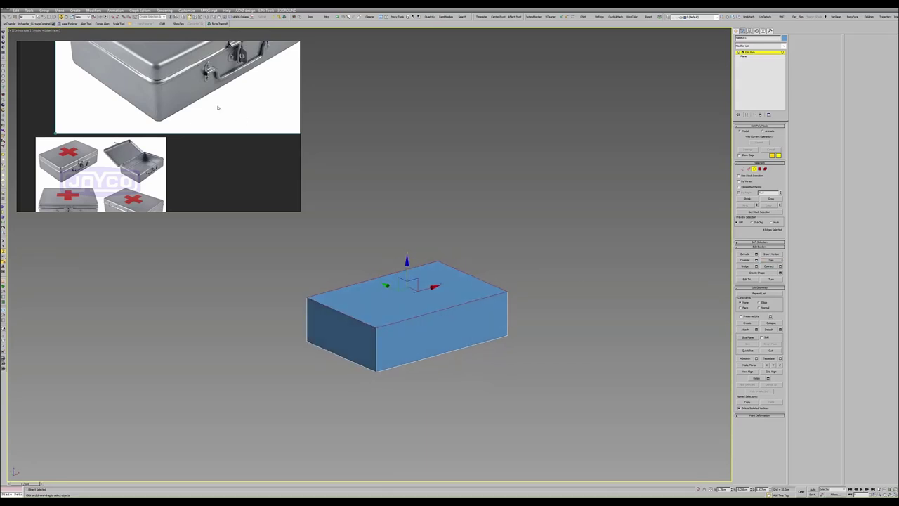
scroll(203, 180, up, 1)
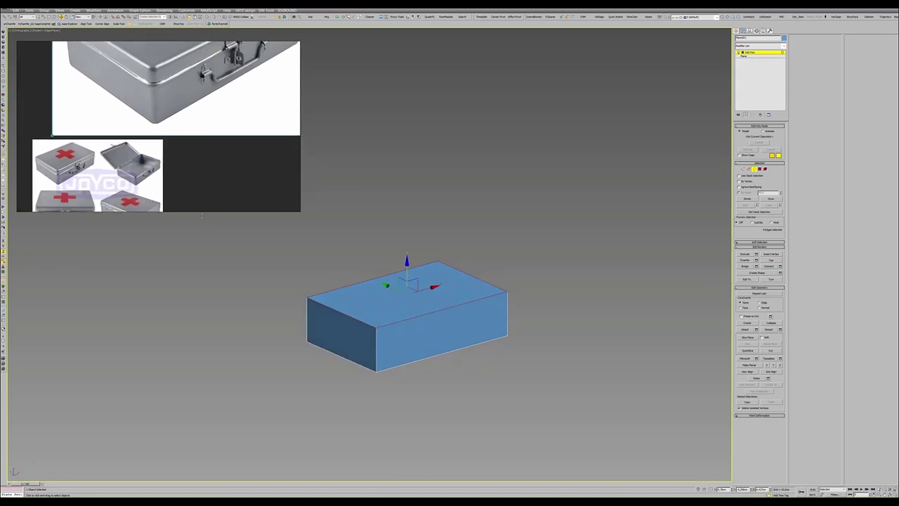
scroll(187, 187, up, 2)
scroll(193, 158, up, 1)
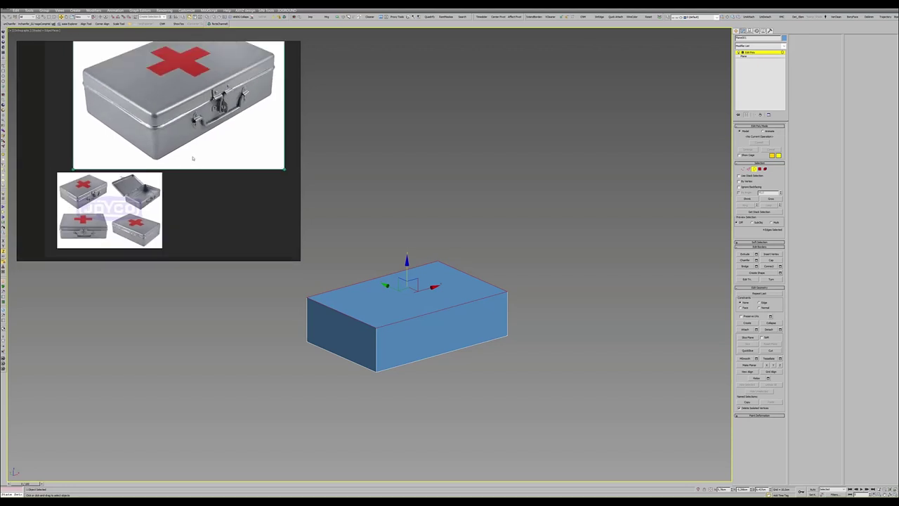
middle_drag(193, 158, 184, 166)
drag(377, 278, 406, 270)
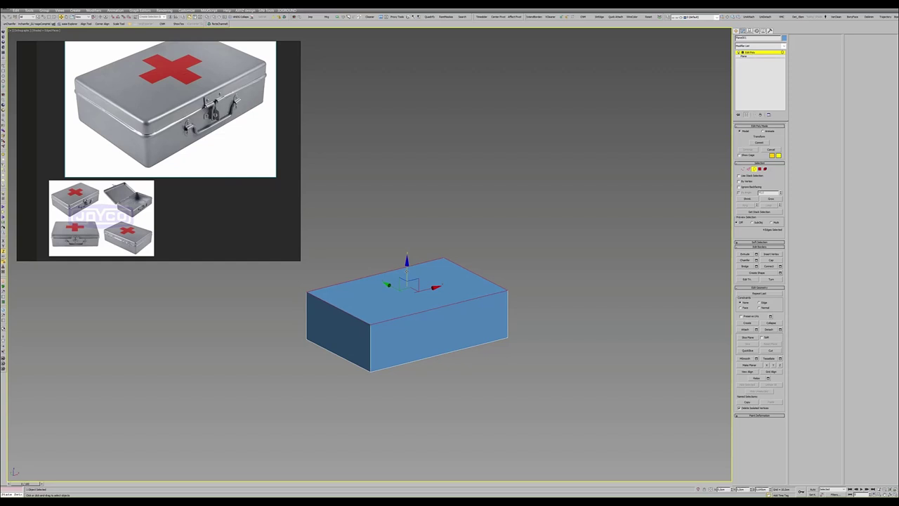
alt+middle_drag(406, 274, 390, 325)
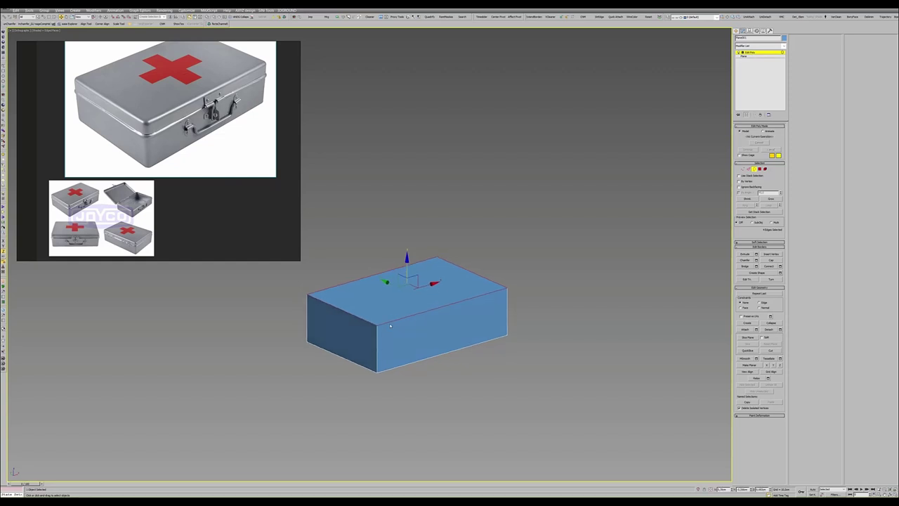
- Add a Chamfer modifier with amount 1 and tension 0.5, then fine-tune the amount
key(2)
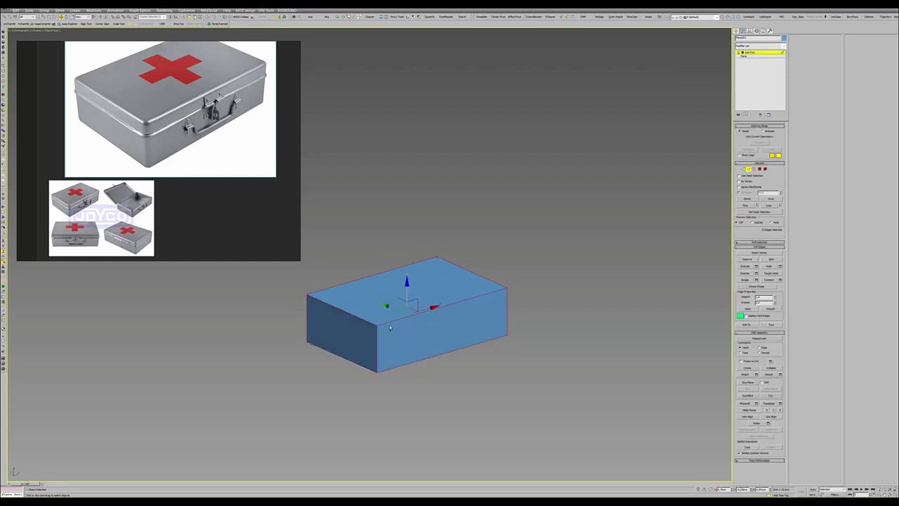
click(760, 45)
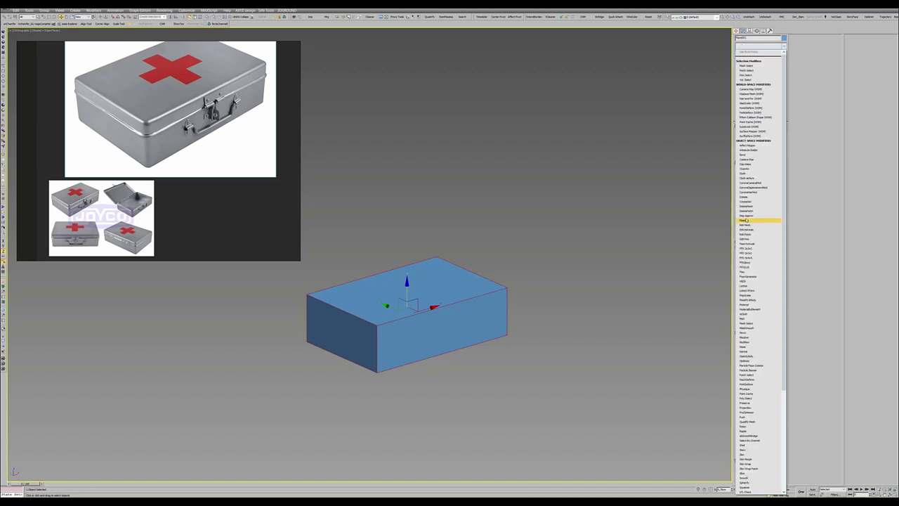
scroll(746, 221, down, 2)
scroll(746, 220, down, 2)
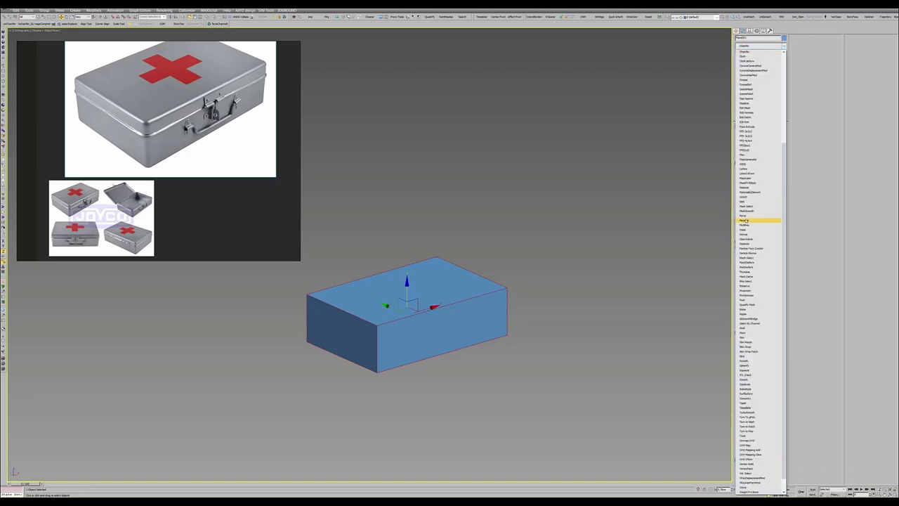
click(746, 52)
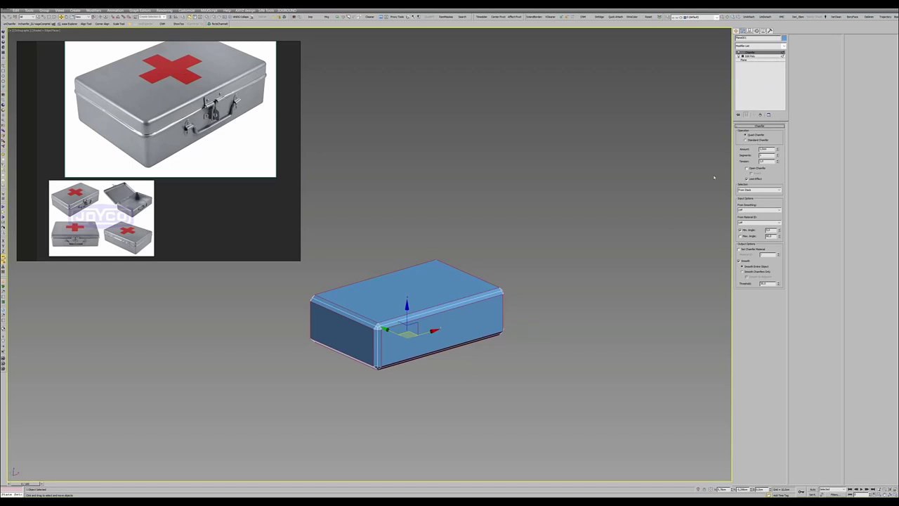
double_click(769, 149)
text(1)
key(Return)
key(Return)
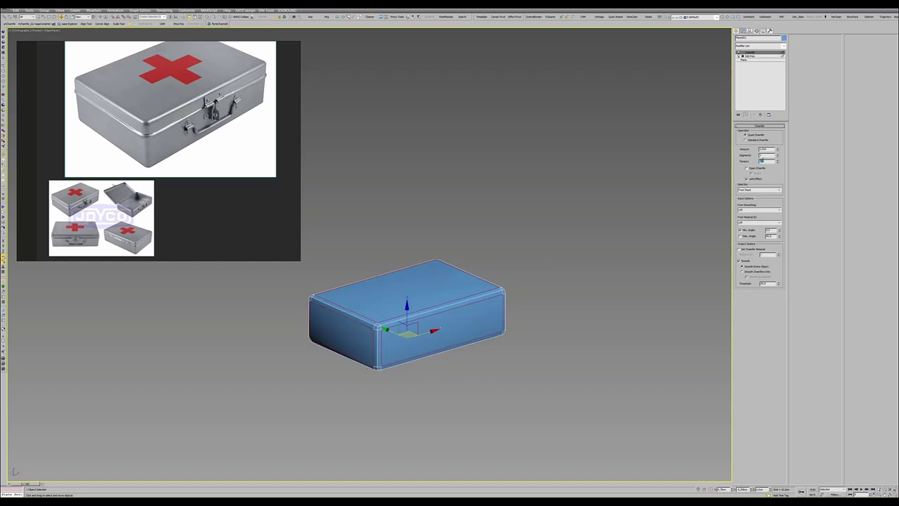
text(0.5)
key(Return)
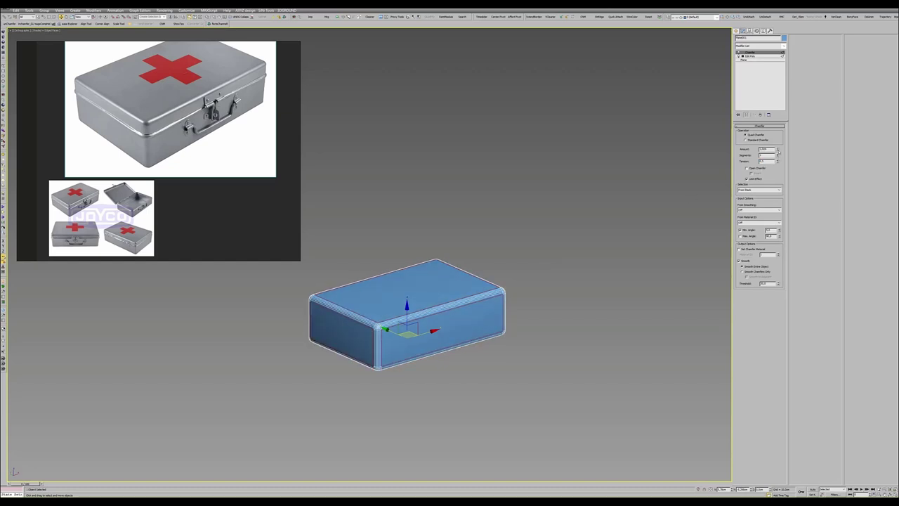
drag(777, 149, 768, 158)
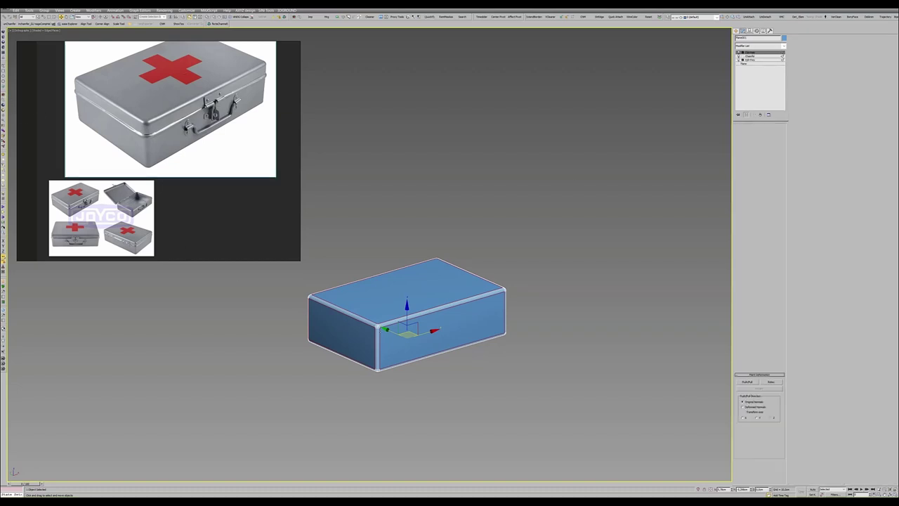
- Add an Edit Poly modifier and cut and select a horizontal edge loop around the box sides
alt+middle_drag(408, 316, 421, 309)
key(semicolon)
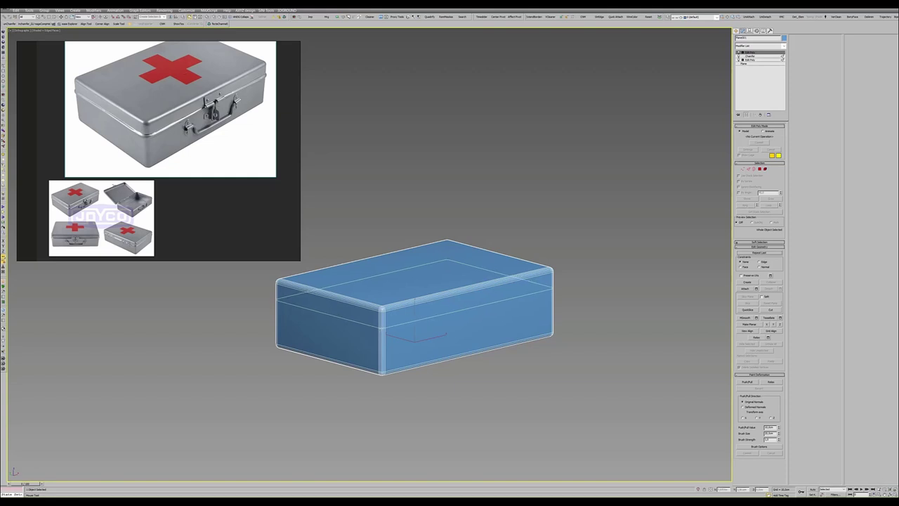
key(2)
double_click(397, 318)
scroll(396, 318, up, 2)
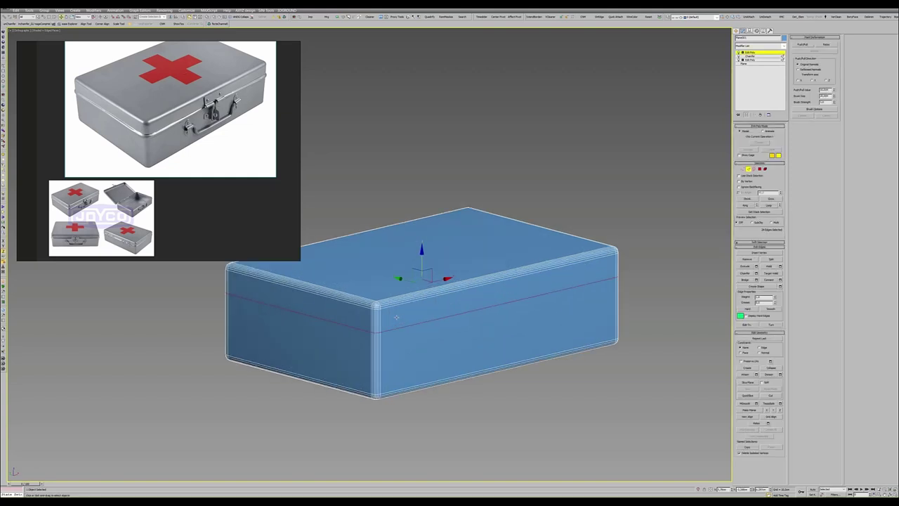
mouse_move(397, 318)
alt+middle_down()
mouse_move(361, 311)
mouse_move(393, 297)
mouse_move(419, 300)
alt+middle_up()
key(F4)
key(F4)
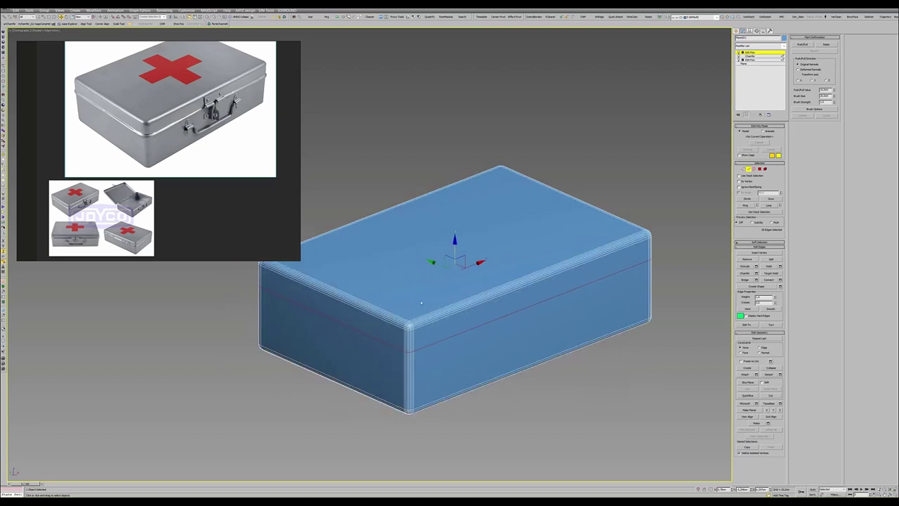
- Grow the top face selection down to the loop, detach it as the lid, and isolate the base
key(4)
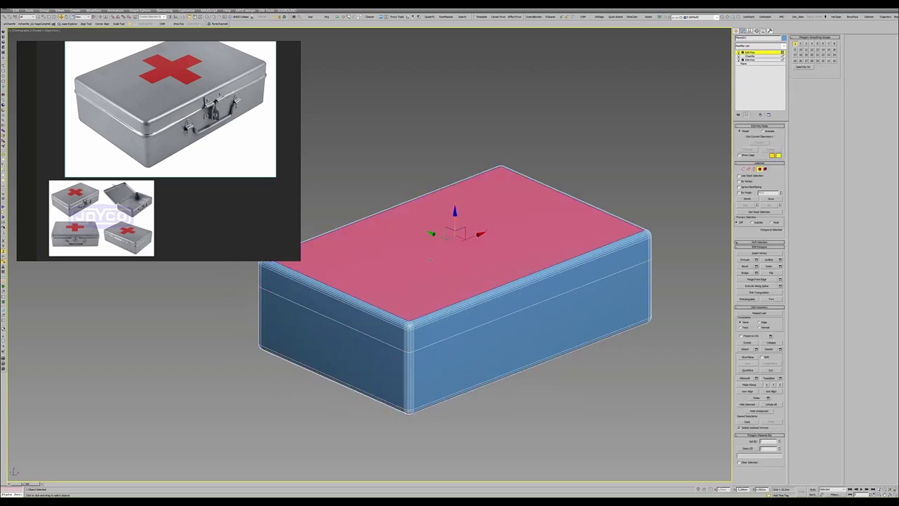
click(771, 200)
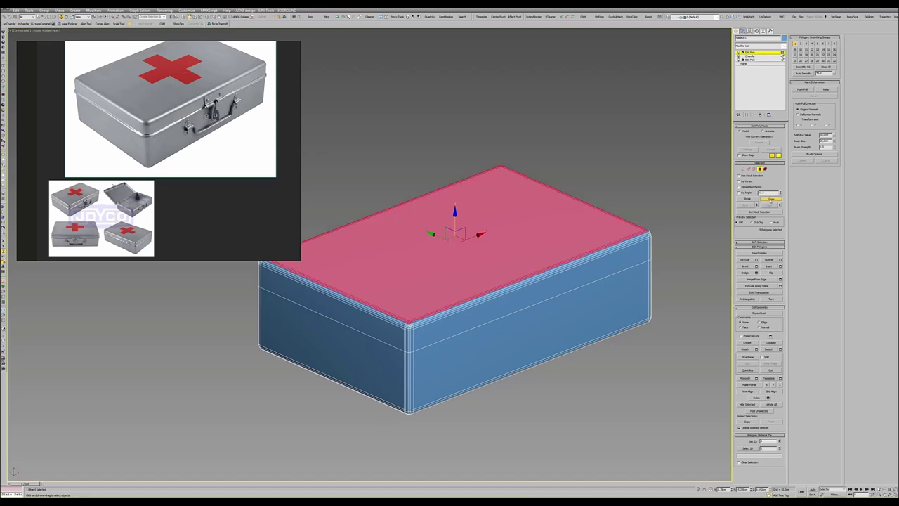
click(770, 201)
click(770, 201)
click(771, 200)
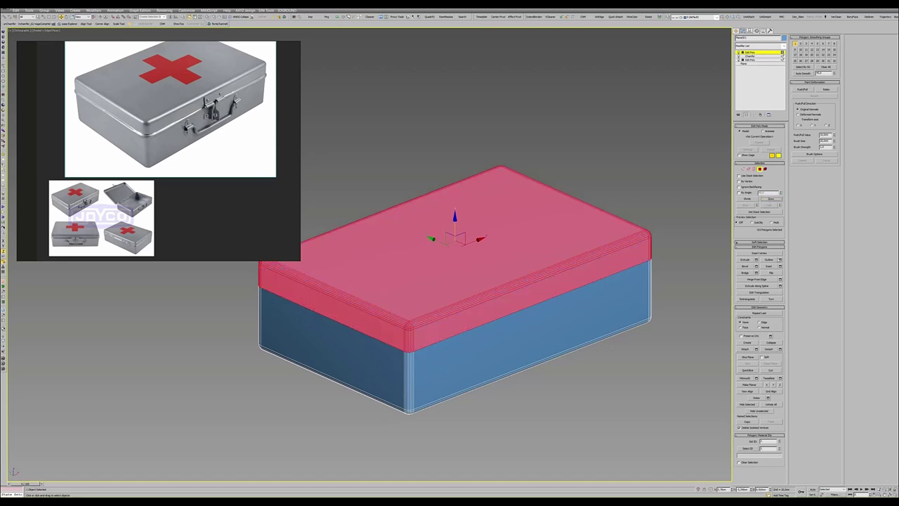
click(779, 349)
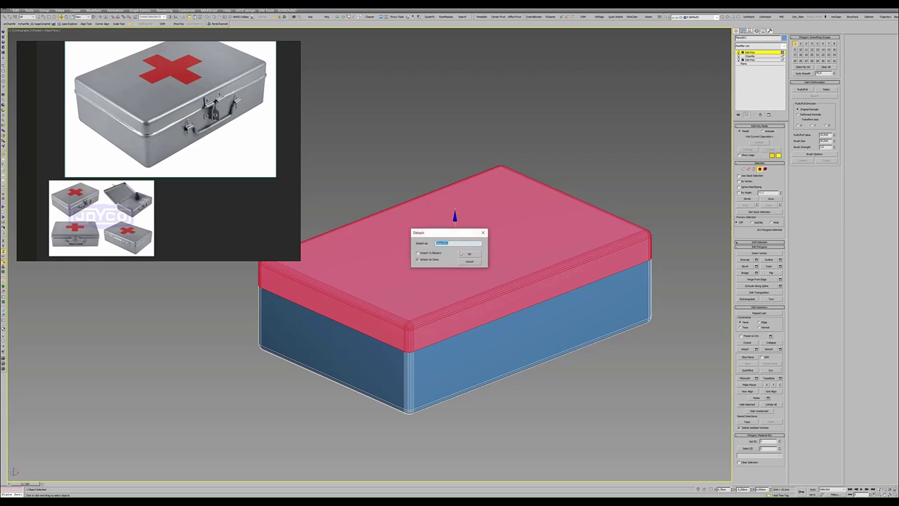
click(467, 254)
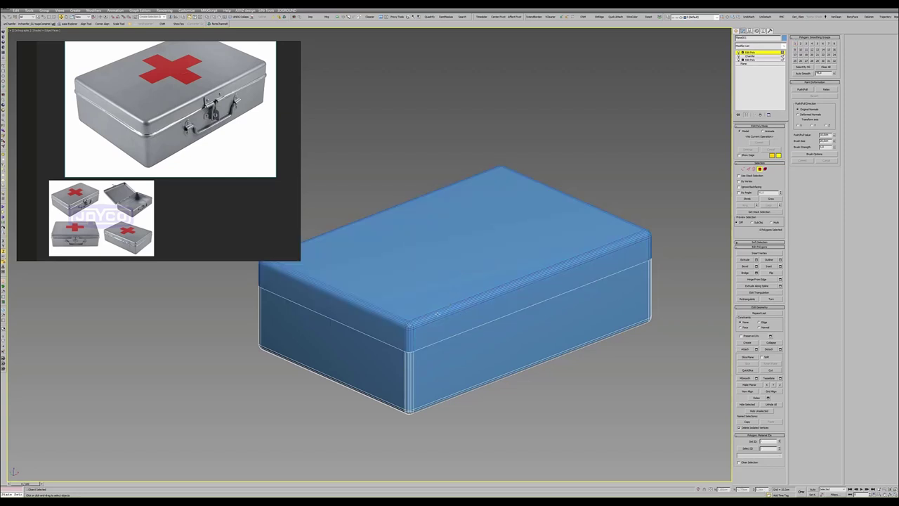
key(alt+q)
- Select the base's top rim loop and raise it slightly
scroll(408, 302, down, 3)
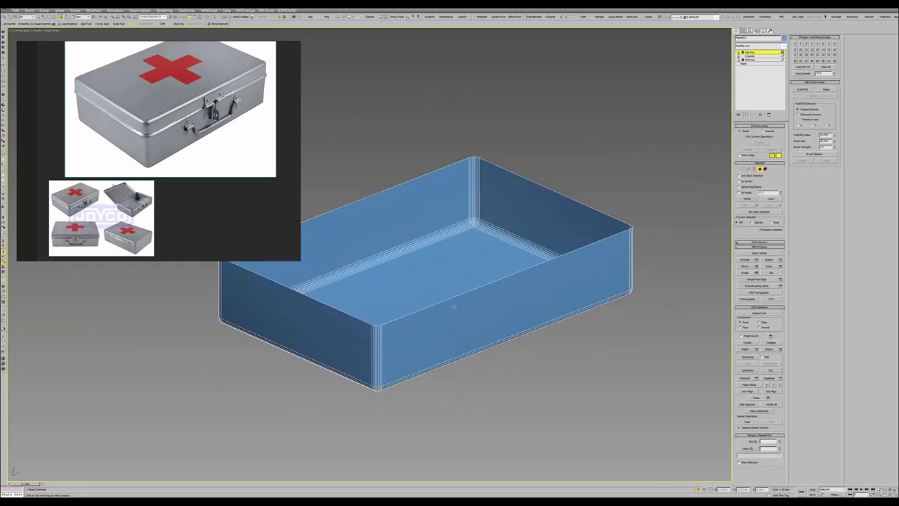
alt+middle_drag(408, 302, 436, 330)
double_click(436, 330)
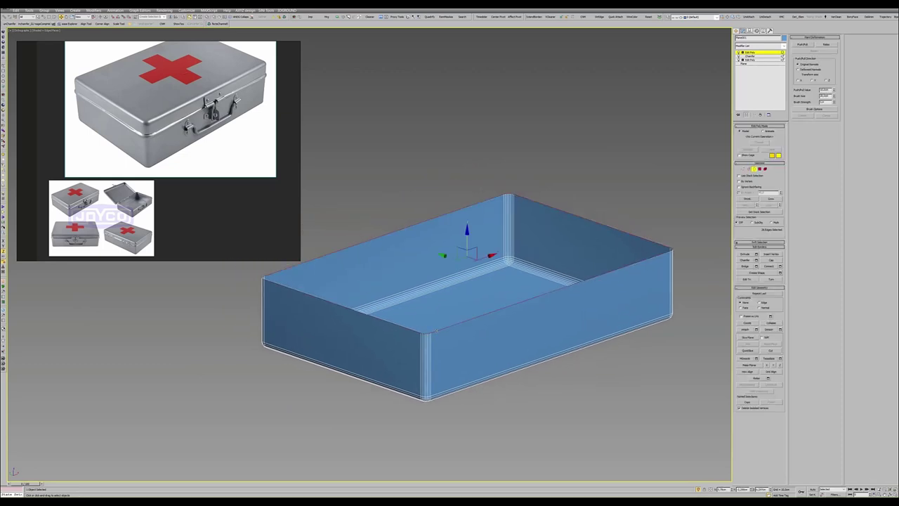
drag(467, 235, 467, 226)
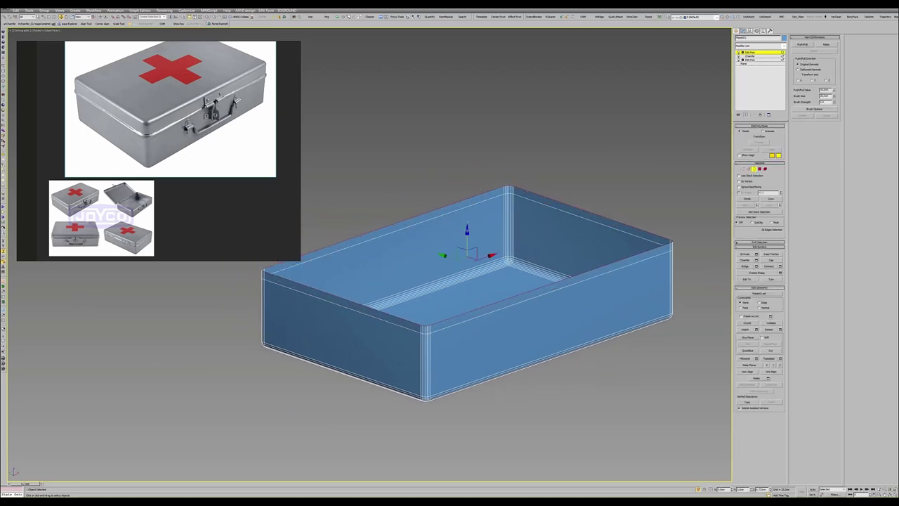
key(alt+q)
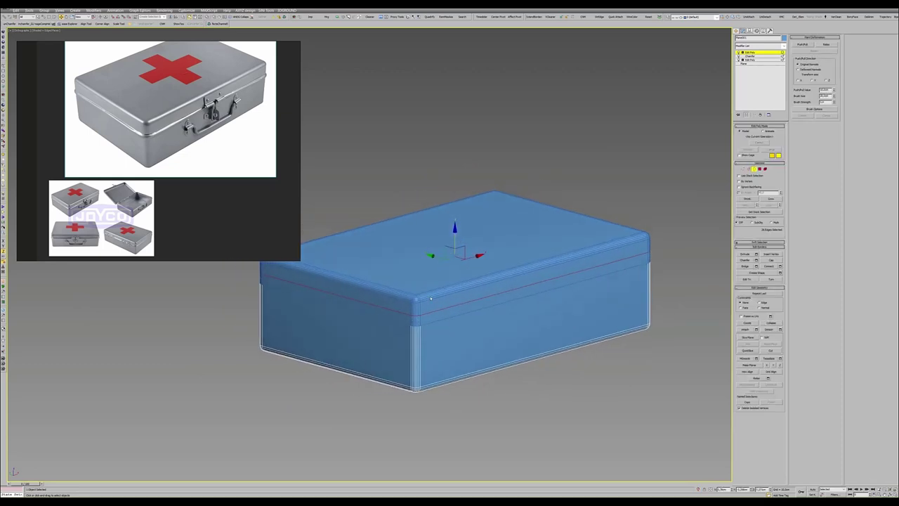
scroll(460, 260, up, 2)
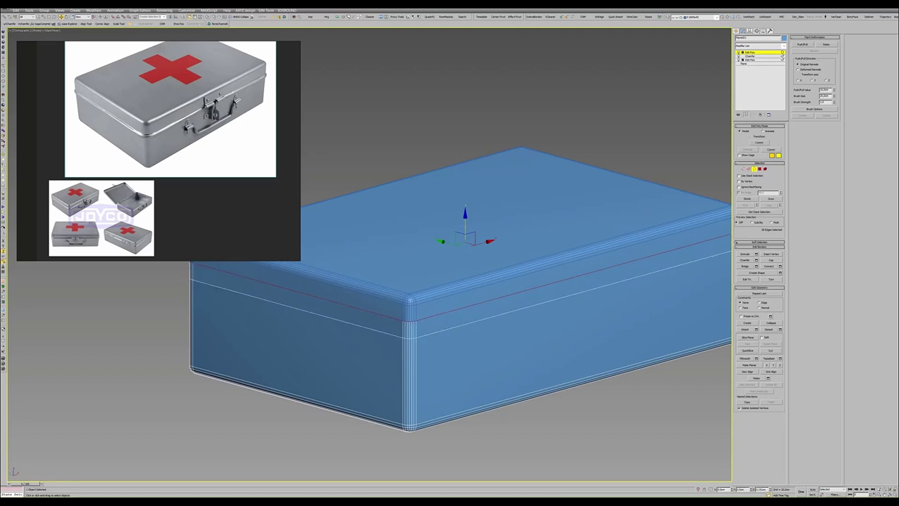
key(alt+q)
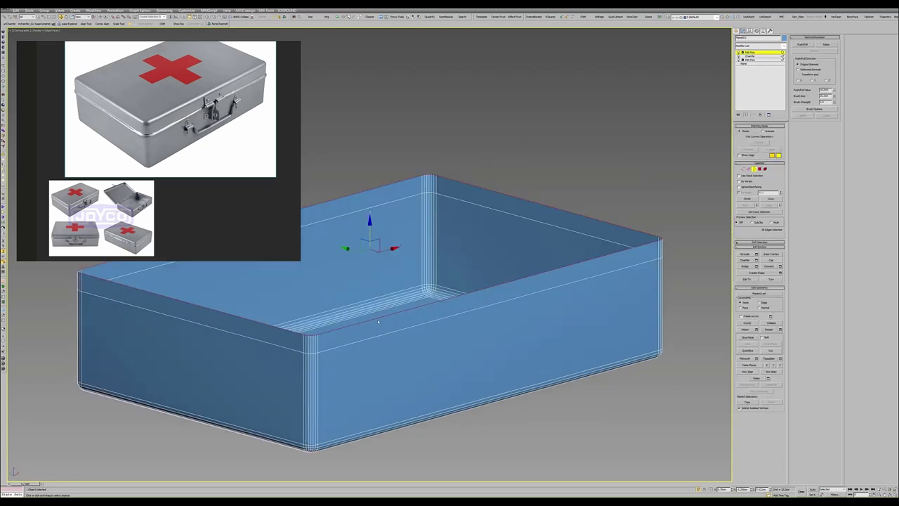
scroll(378, 320, down, 2)
- Chamfer a side edge loop into a narrow band with a wider amount
key(2)
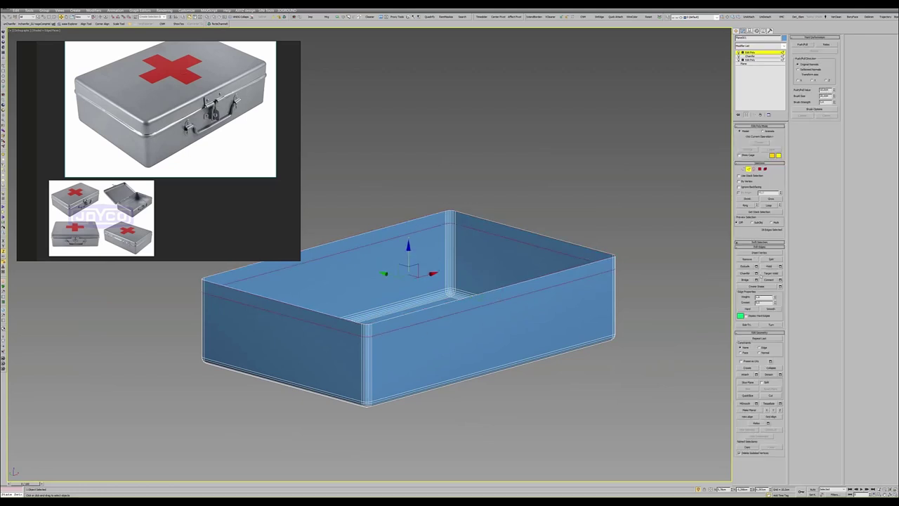
click(756, 273)
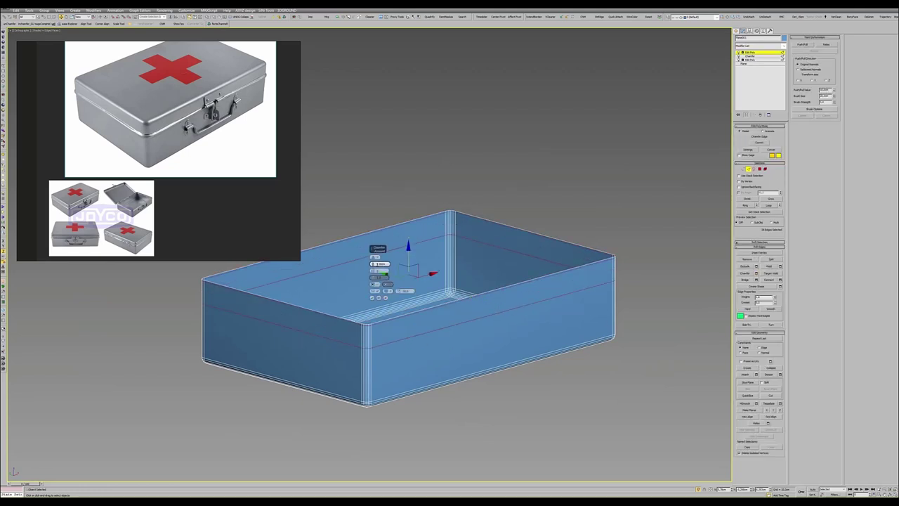
drag(388, 264, 387, 253)
click(372, 297)
scroll(370, 341, up, 2)
- Select the chamfered band of faces as a full loop around the base
key(4)
click(562, 280)
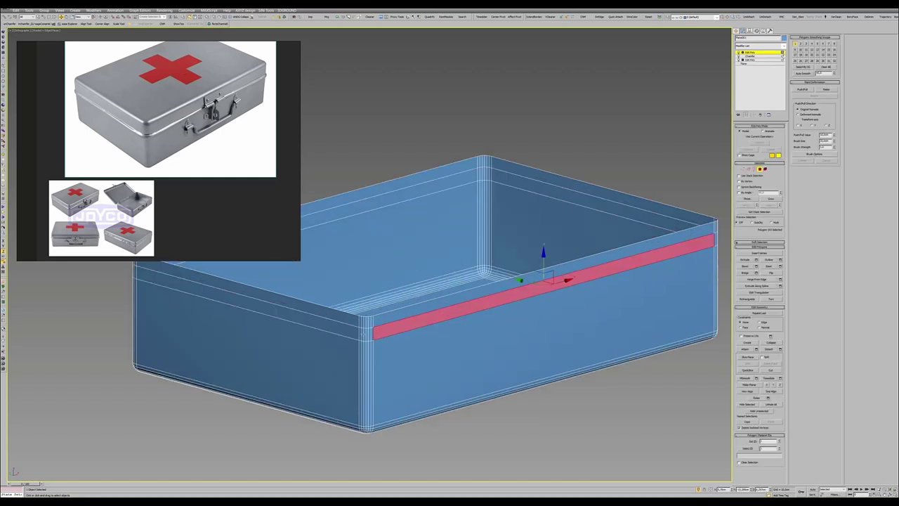
shift+click(597, 270)
alt+middle_drag(421, 281, 274, 257)
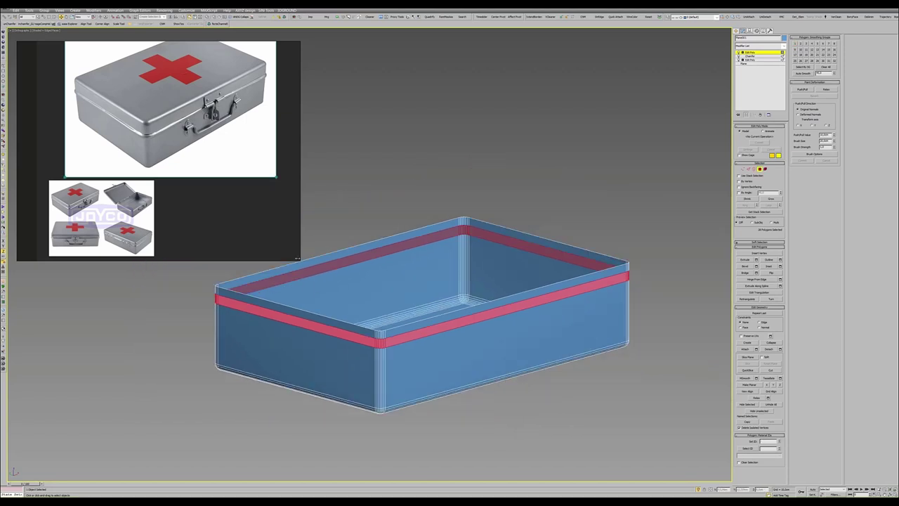
mouse_move(298, 259)
mouse_down()
mouse_move(285, 228)
mouse_move(233, 261)
mouse_up()
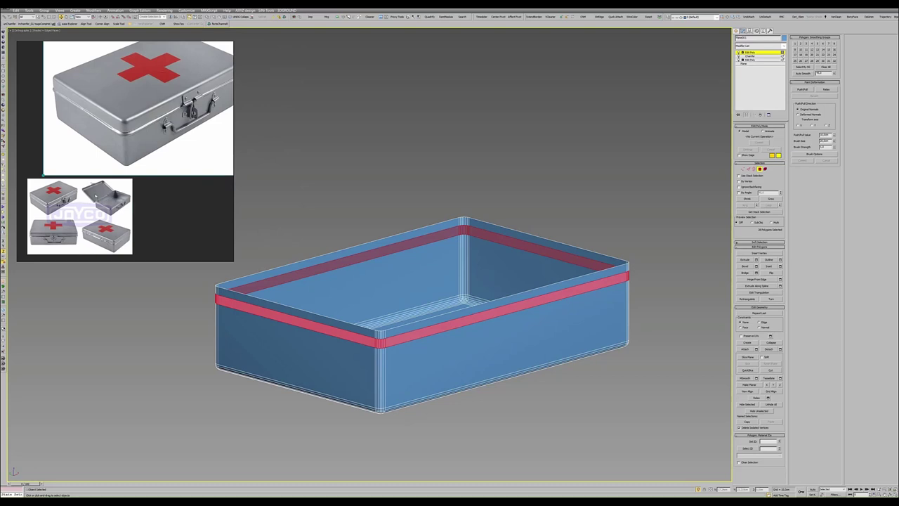
drag(80, 216, 113, 222)
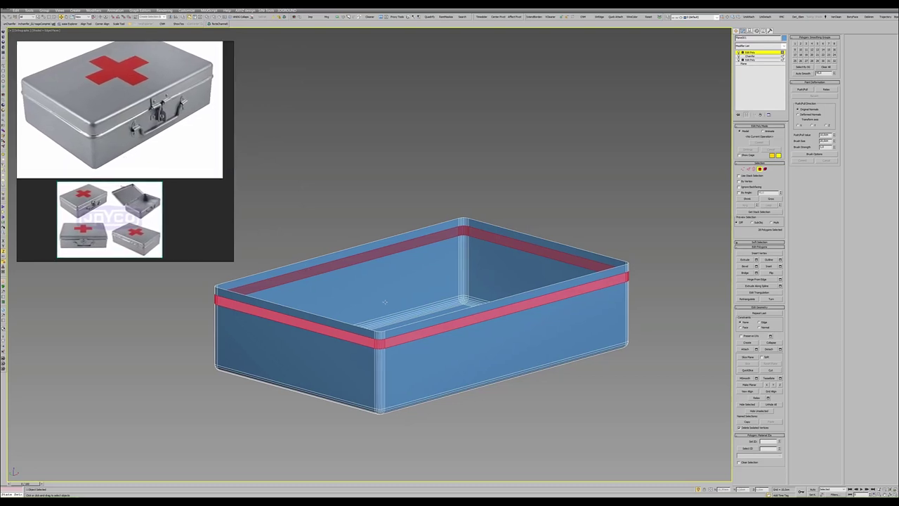
- Bevel the band outward about 0.235mm into a raised bead
click(756, 266)
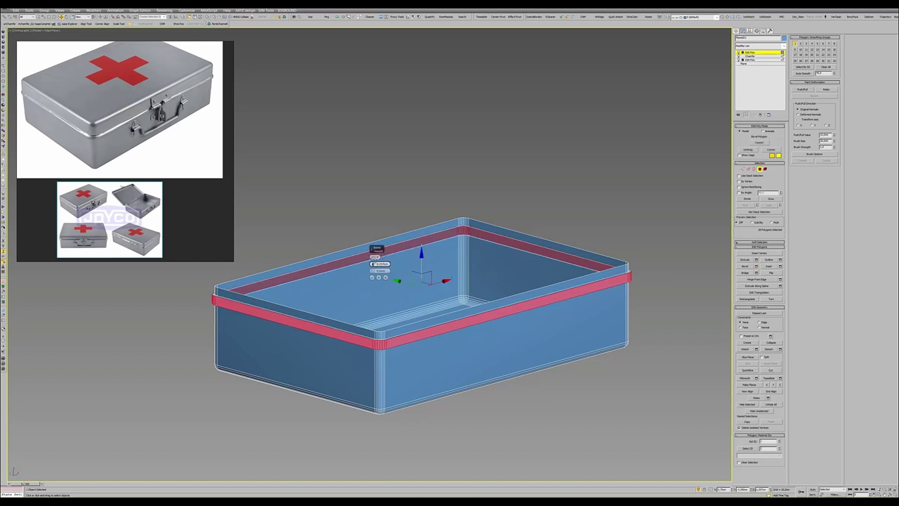
drag(373, 270, 373, 264)
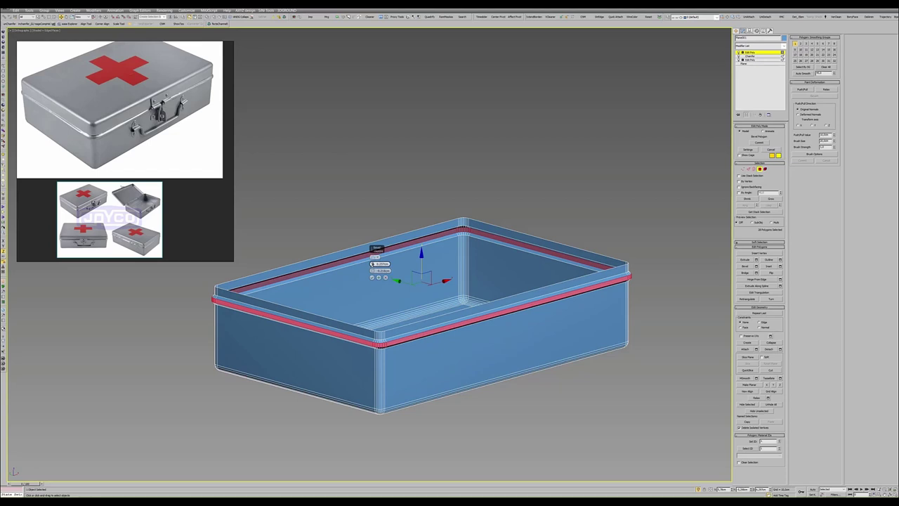
click(372, 277)
- Add TurboSmooth to the base, then return to the Edit Poly level with wireframe shown
key(4)
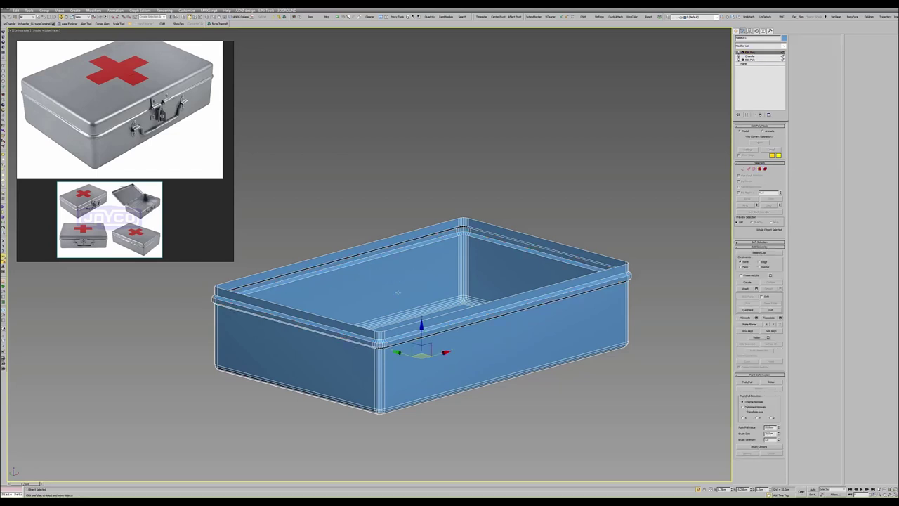
click(10, 139)
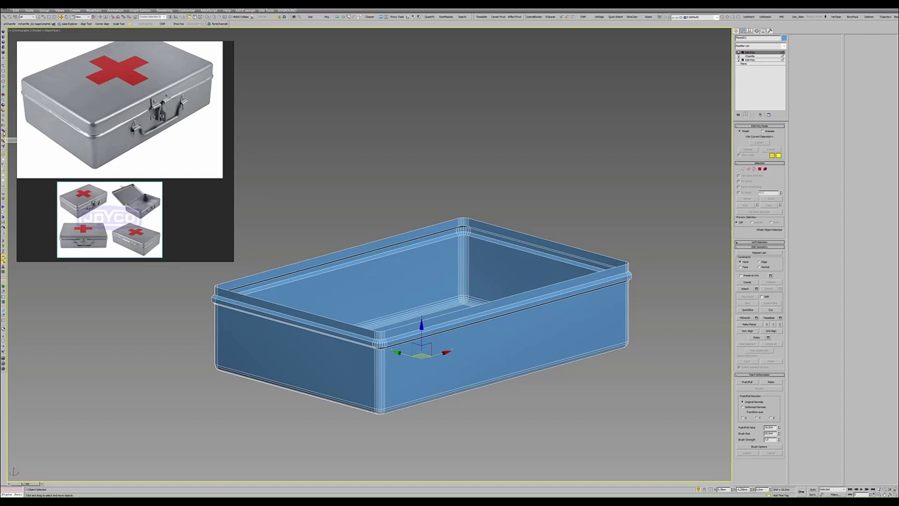
key(F4)
scroll(390, 340, up, 2)
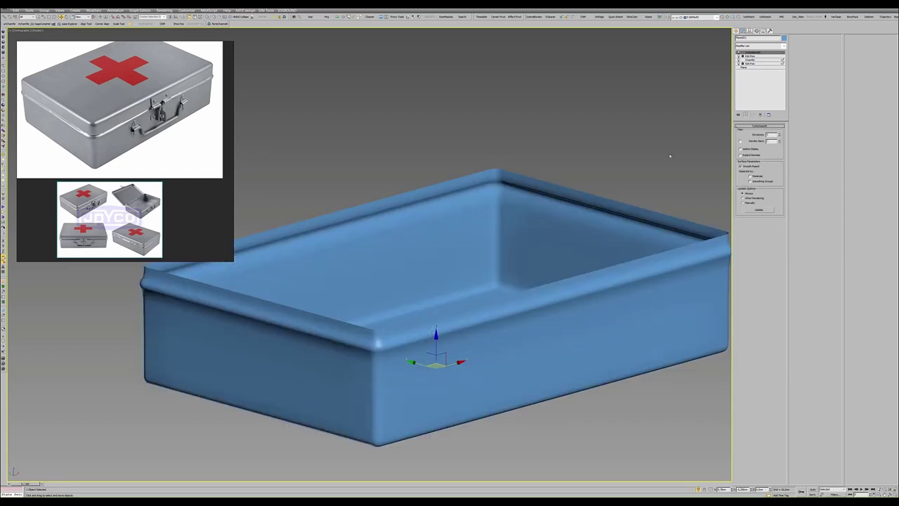
middle_drag(410, 297, 421, 298)
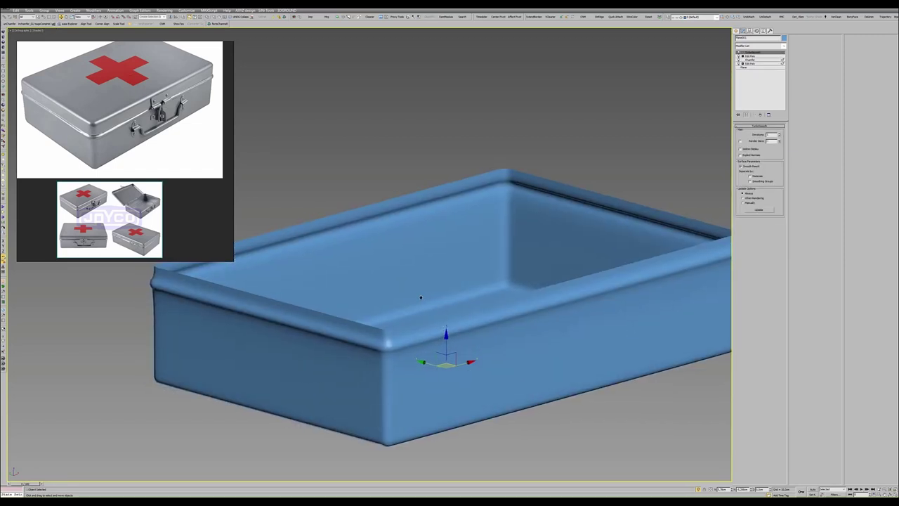
click(751, 55)
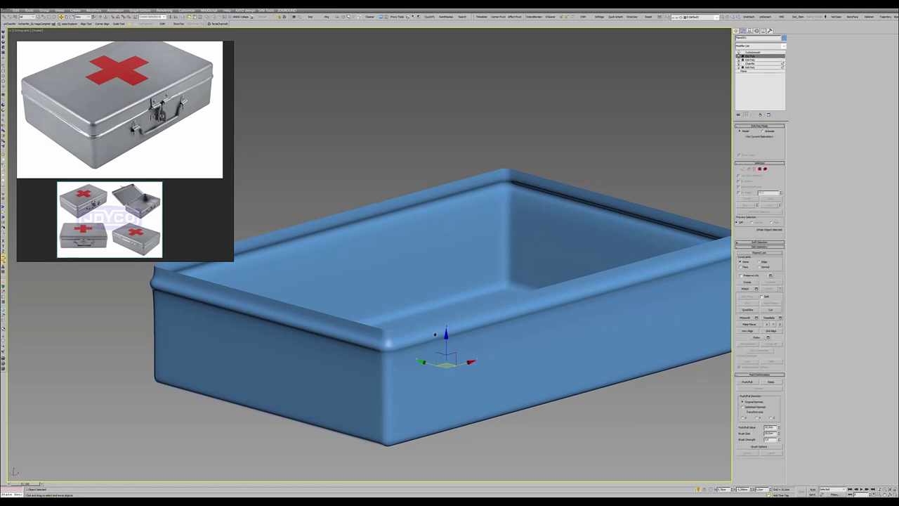
key(F4)
- Toggle between the low-poly cage and the smoothed result to inspect the rim
scroll(421, 316, up, 2)
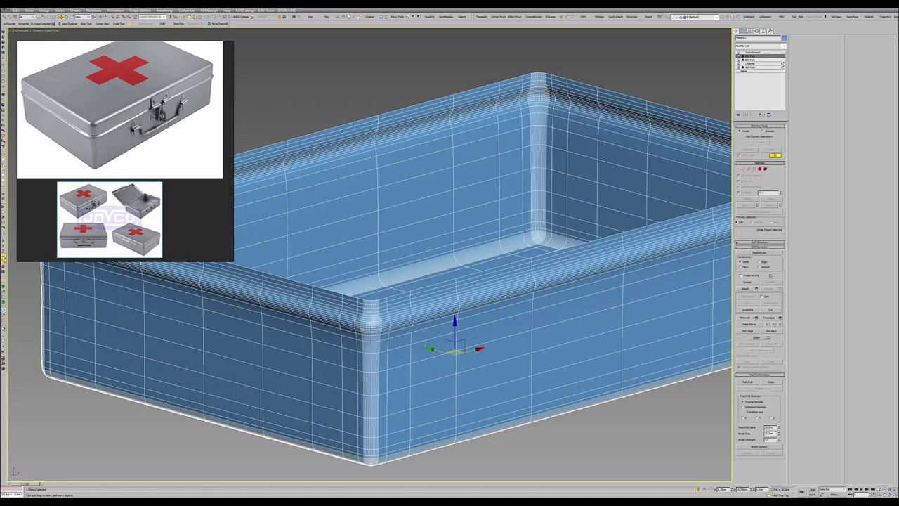
key(ctrl+e)
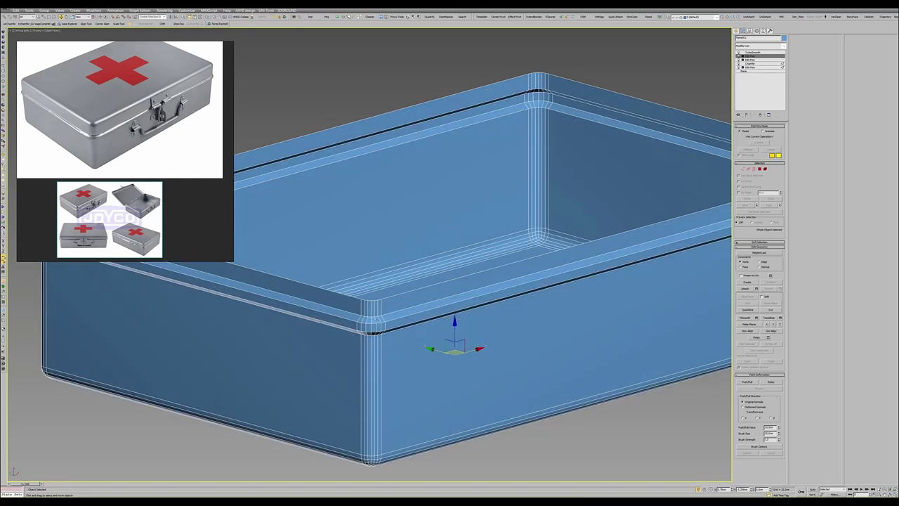
scroll(373, 316, up, 2)
key(2)
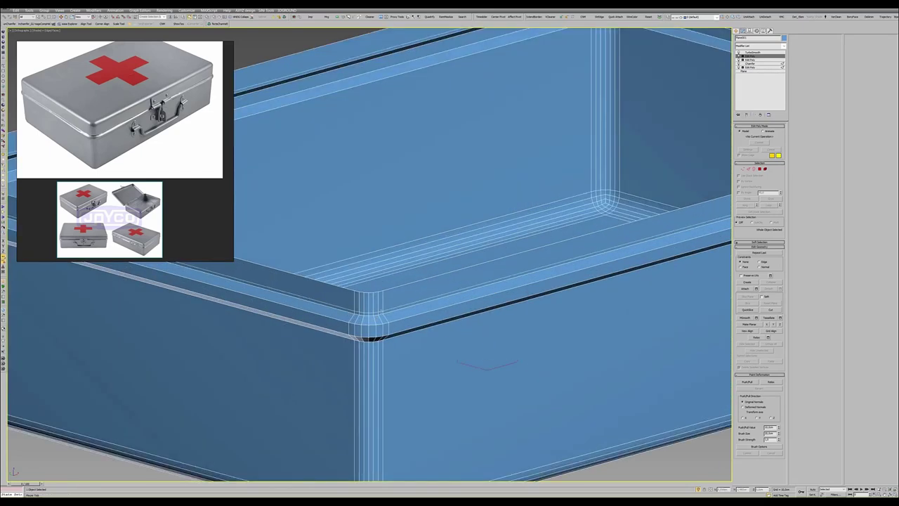
key(2)
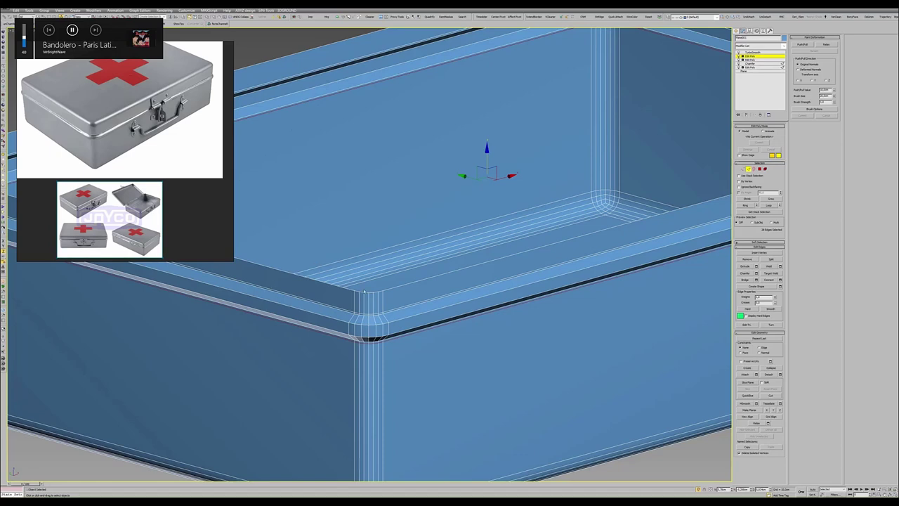
scroll(365, 291, down, 3)
key(ctrl+BackSpace)
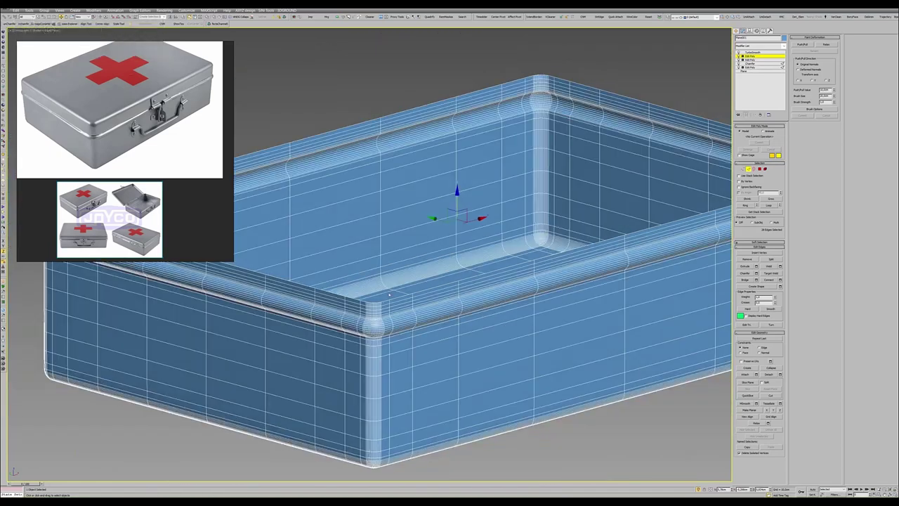
key(F4)
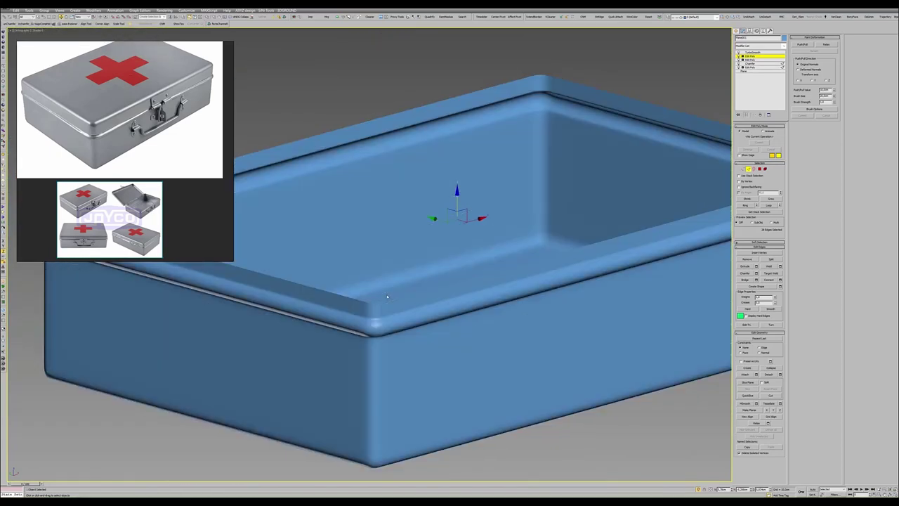
key(F4)
key(ctrl+BackSpace)
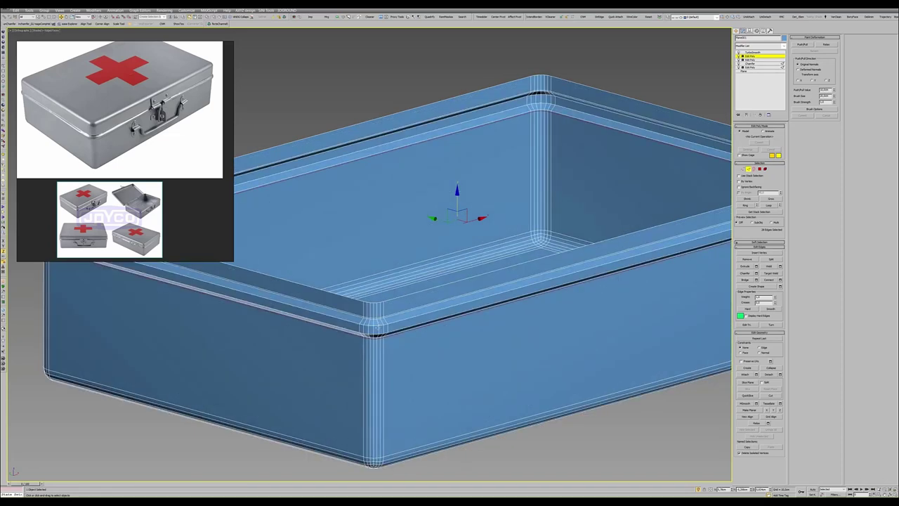
- Frame the box and revert the stack to Chamfer, removing both rim-groove Edit Poly modifiers
scroll(375, 327, up, 2)
key(q)
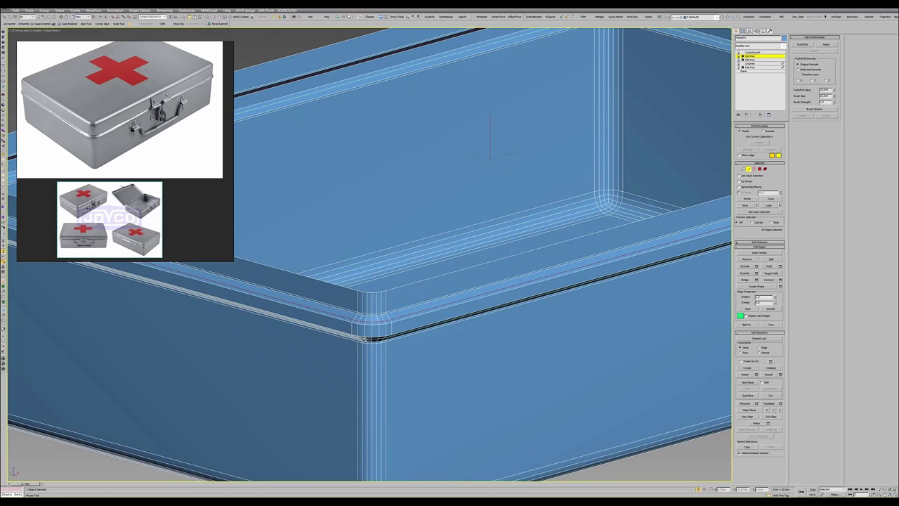
key(w)
key(F4)
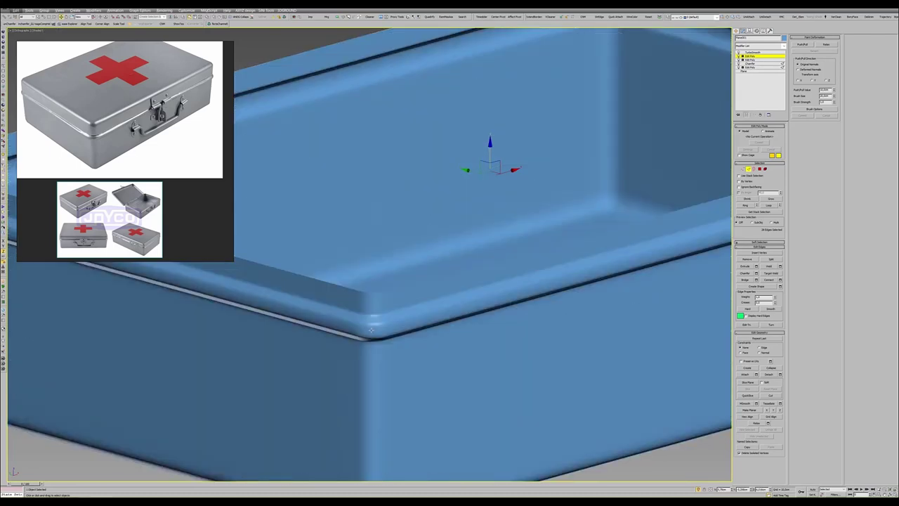
key(z)
mouse_move(378, 327)
alt+middle_down()
mouse_move(380, 337)
mouse_move(381, 322)
alt+middle_up()
scroll(291, 307, up, 2)
scroll(232, 305, up, 3)
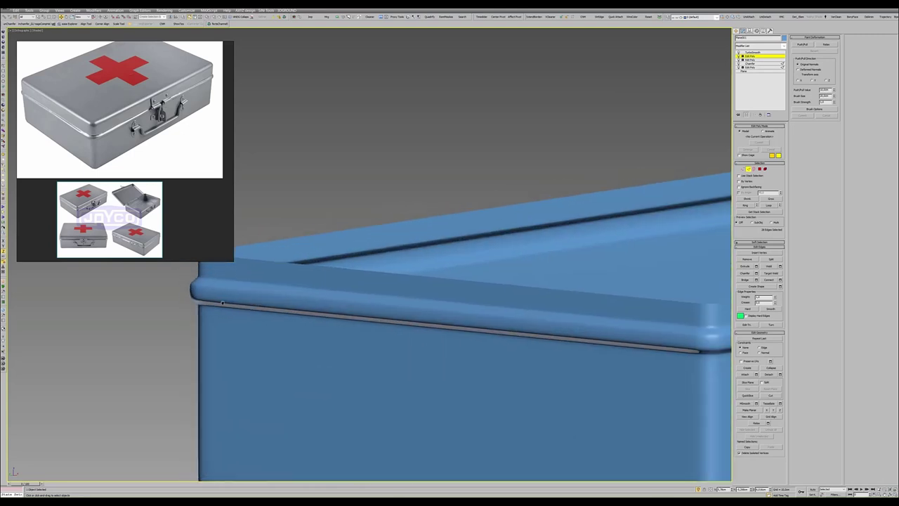
scroll(224, 304, up, 3)
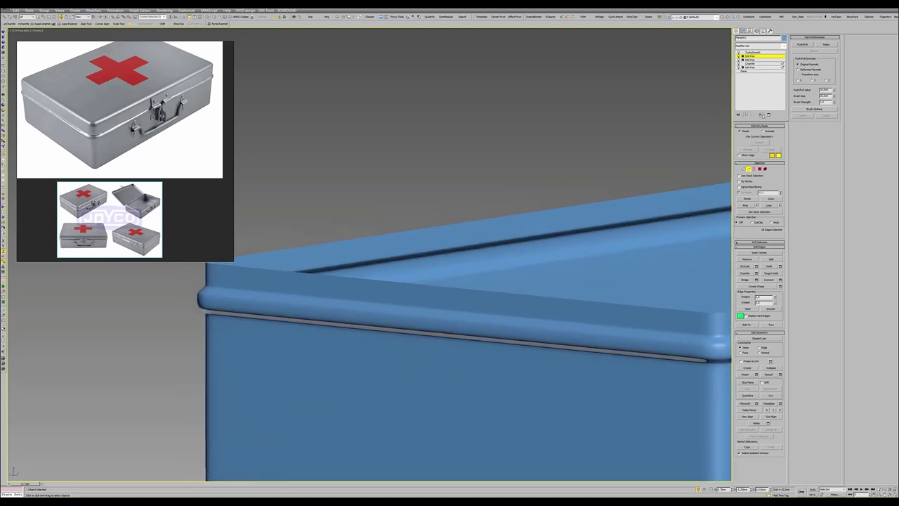
click(761, 114)
click(761, 114)
- Undo back to the hollow tray Edit Poly and delete TurboSmooth from the stack
key(F4)
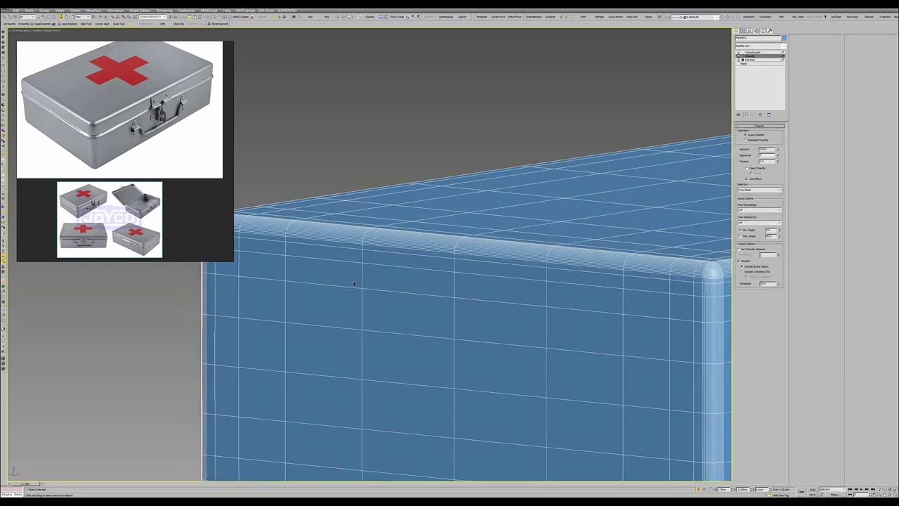
scroll(354, 283, down, 4)
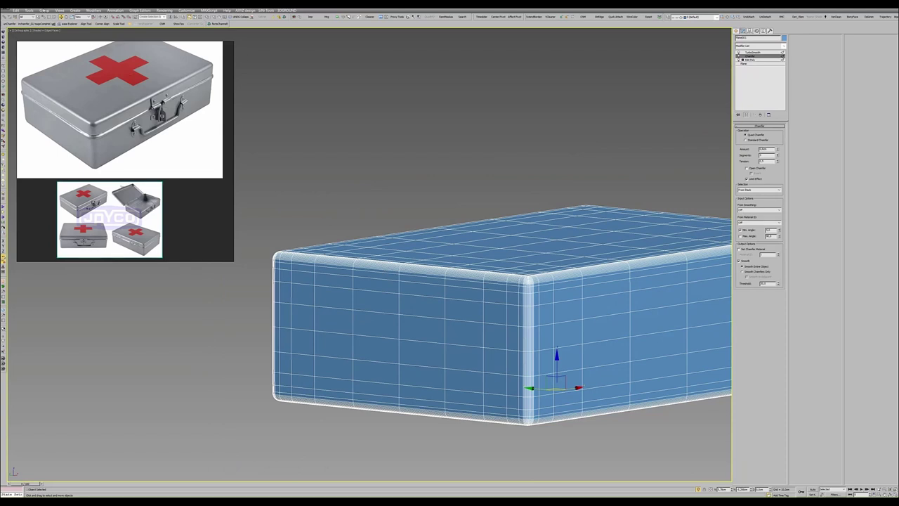
key(ctrl+z)
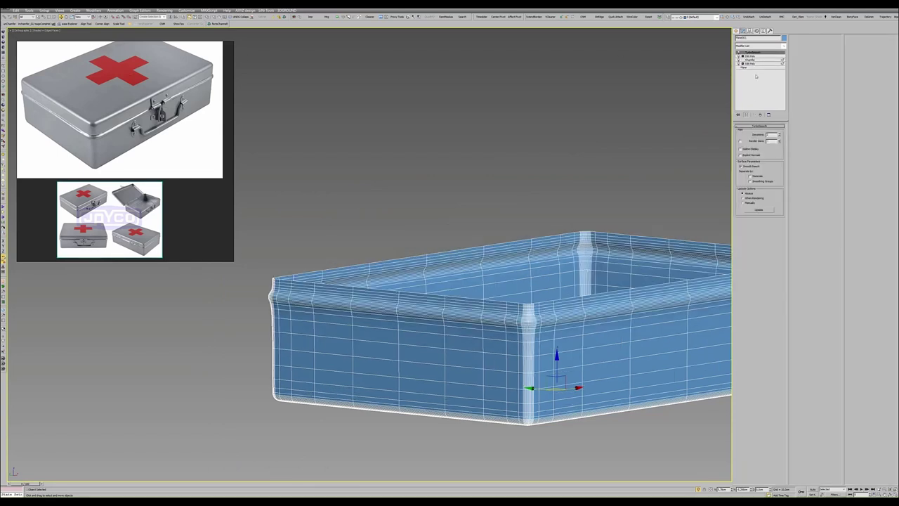
click(761, 115)
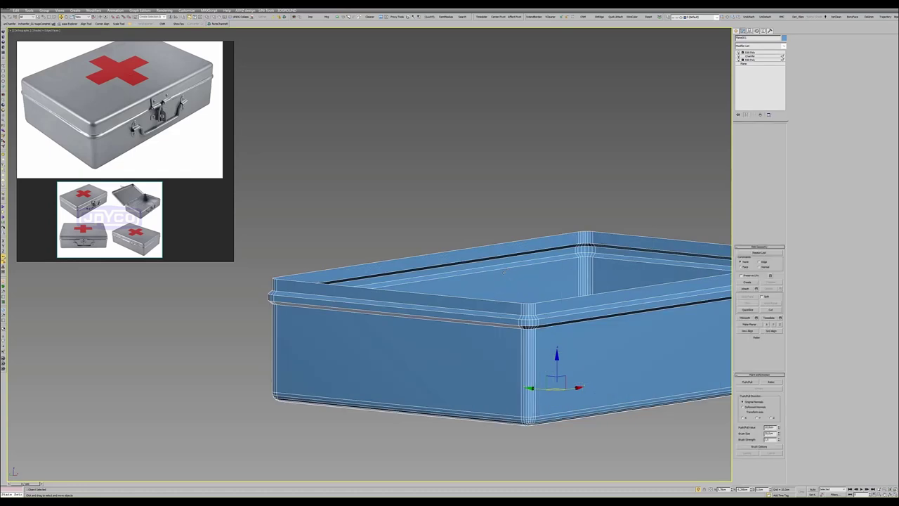
scroll(431, 297, up, 3)
- Bridge the two rim border loops so the gap closes into one continuous wall
key(2)
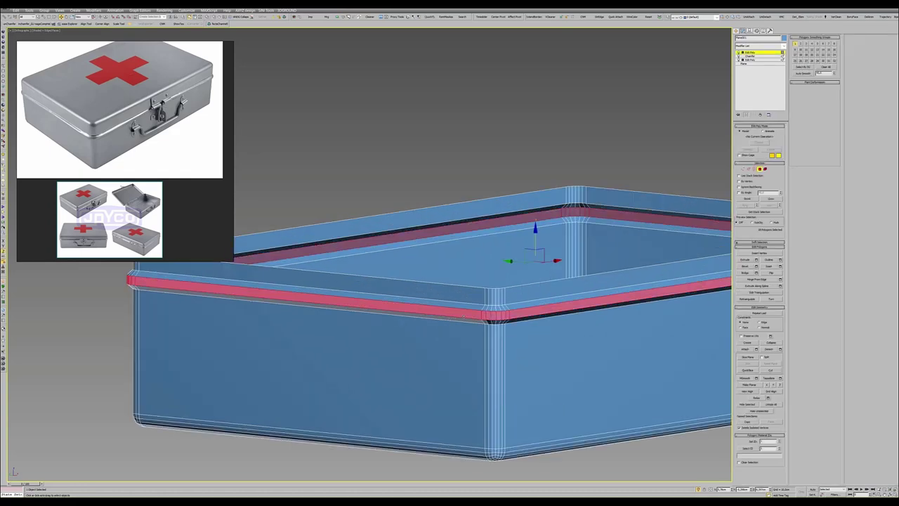
double_click(302, 295)
ctrl+double_click(421, 239)
key(q)
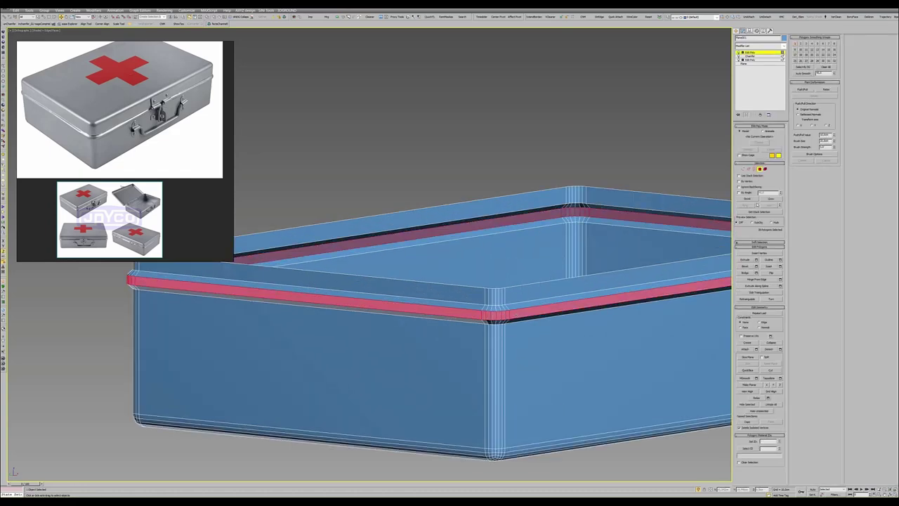
key(w)
key(3)
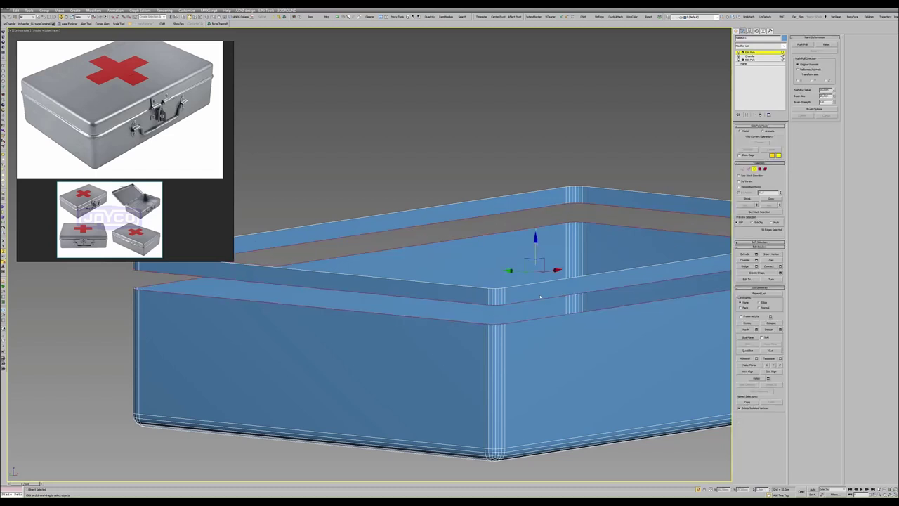
click(495, 307)
click(745, 266)
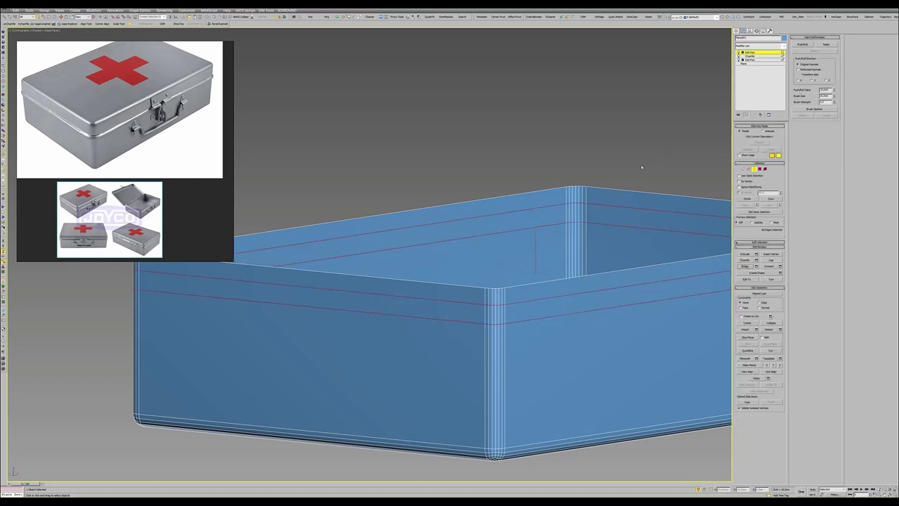
key(4)
click(361, 194)
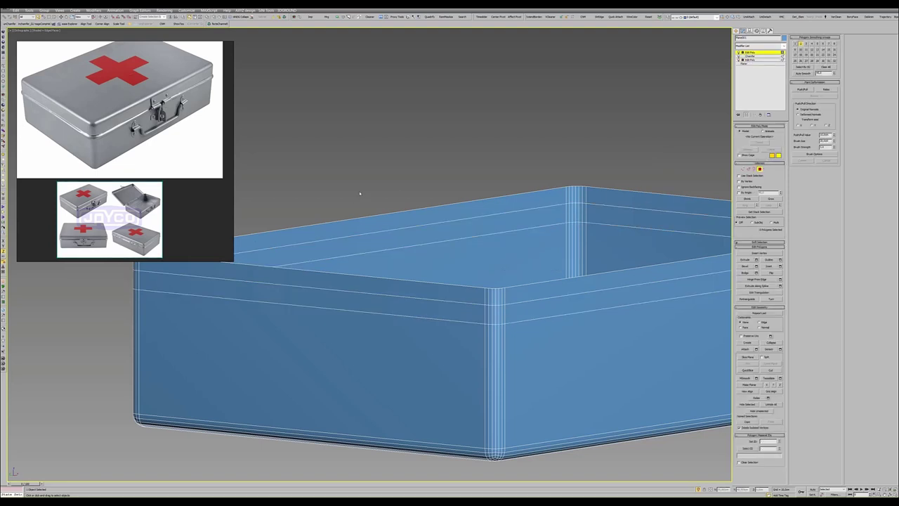
key(6)
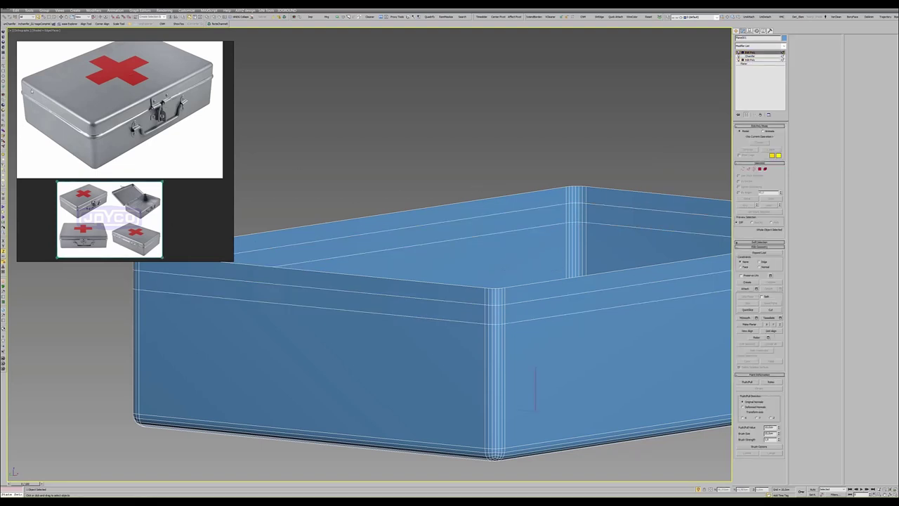
- On a new Edit Poly, bevel the rim polygon band outward into a bead
key(e)
key(4)
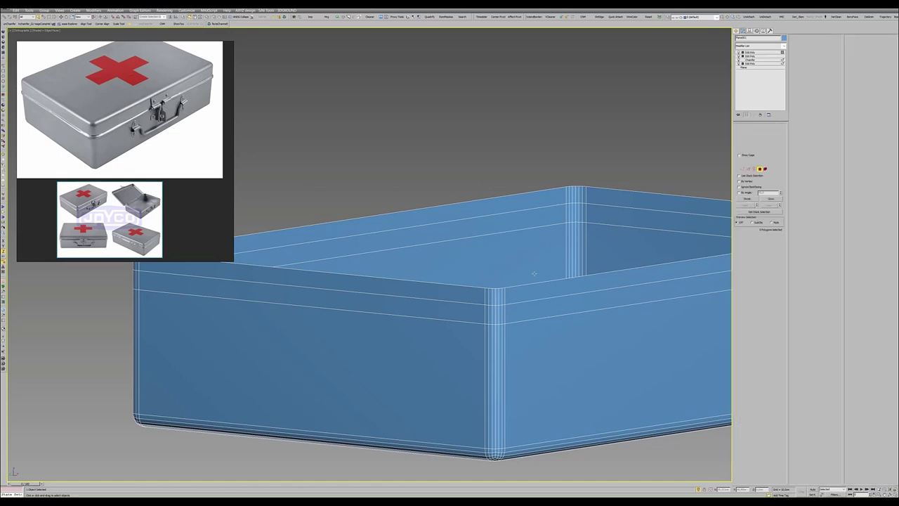
click(506, 314)
shift+click(492, 314)
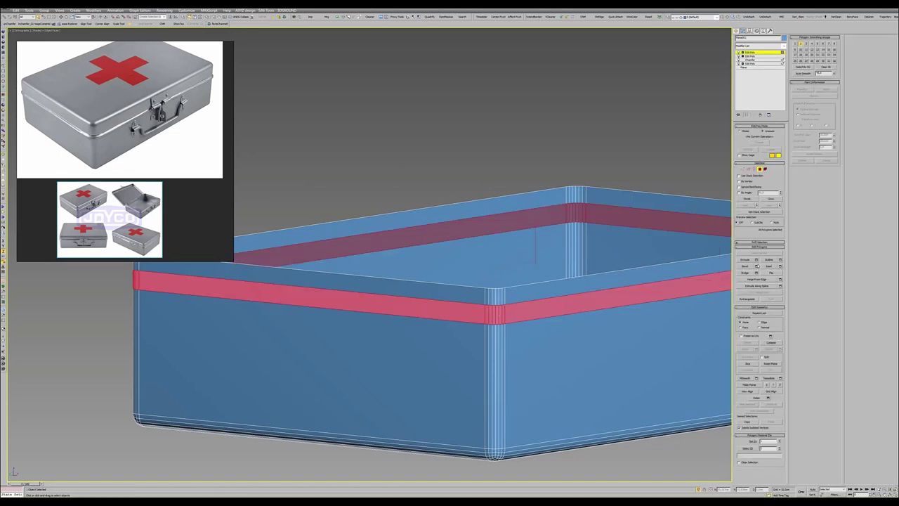
click(756, 267)
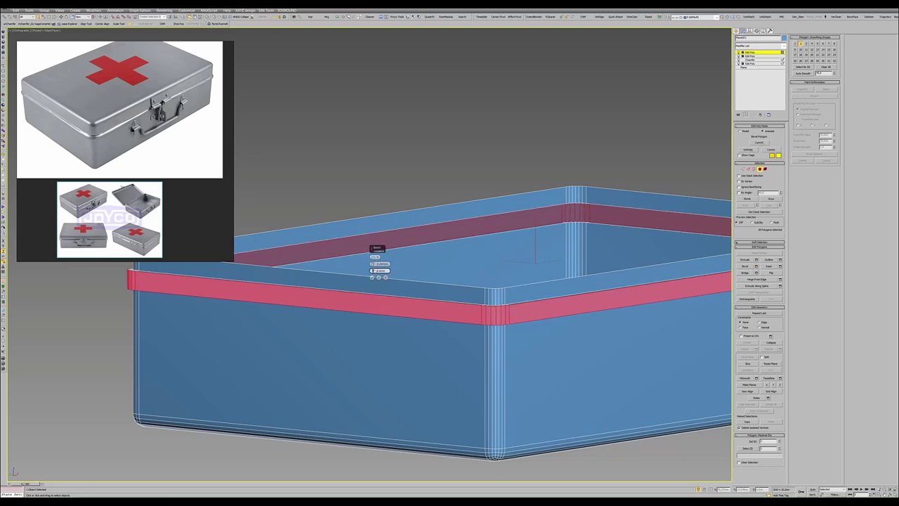
drag(372, 271, 385, 270)
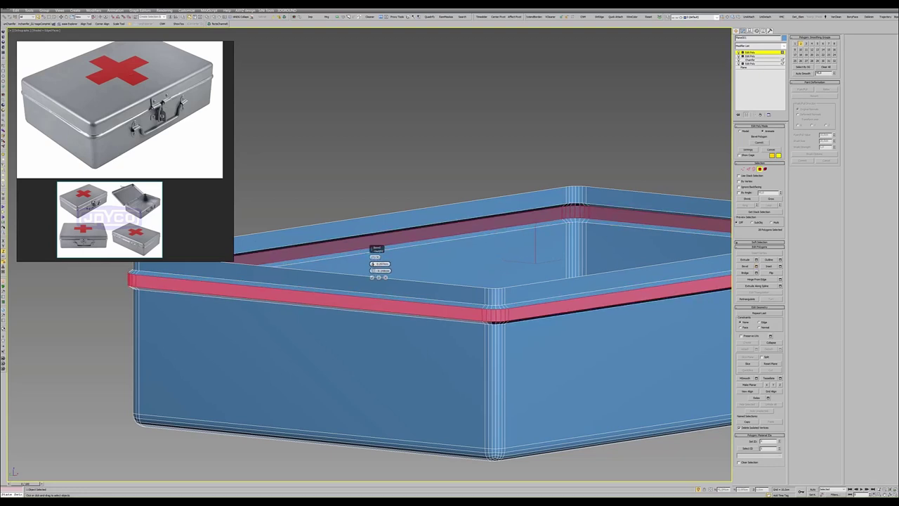
click(372, 277)
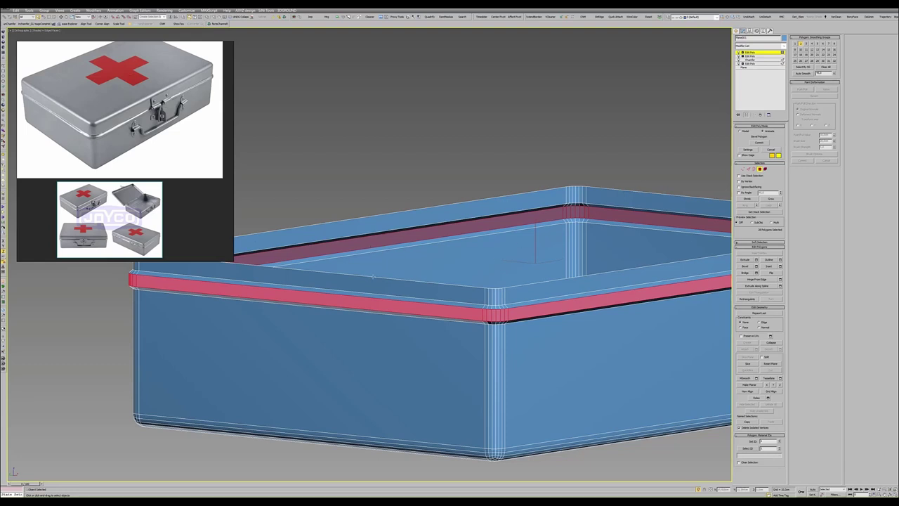
- Stack another Edit Poly and inspect the lid edges from below and above
key(ctrl+e)
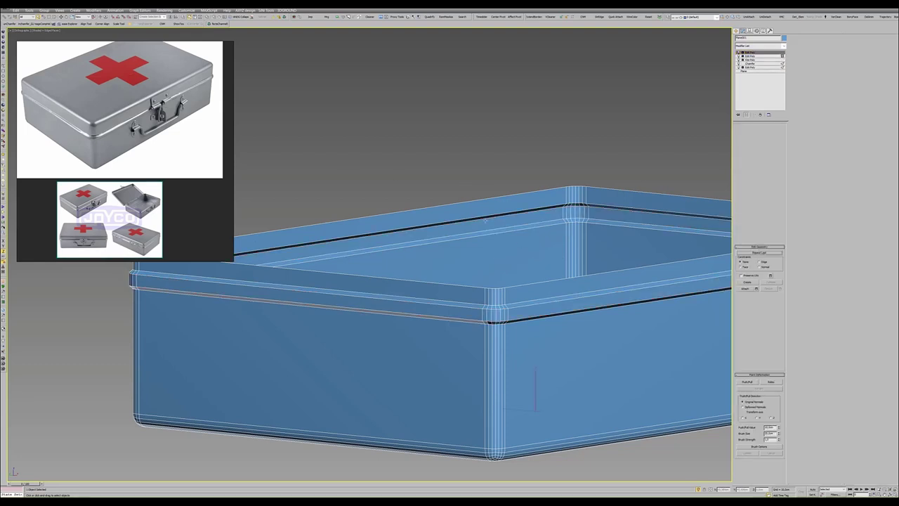
scroll(513, 311, up, 3)
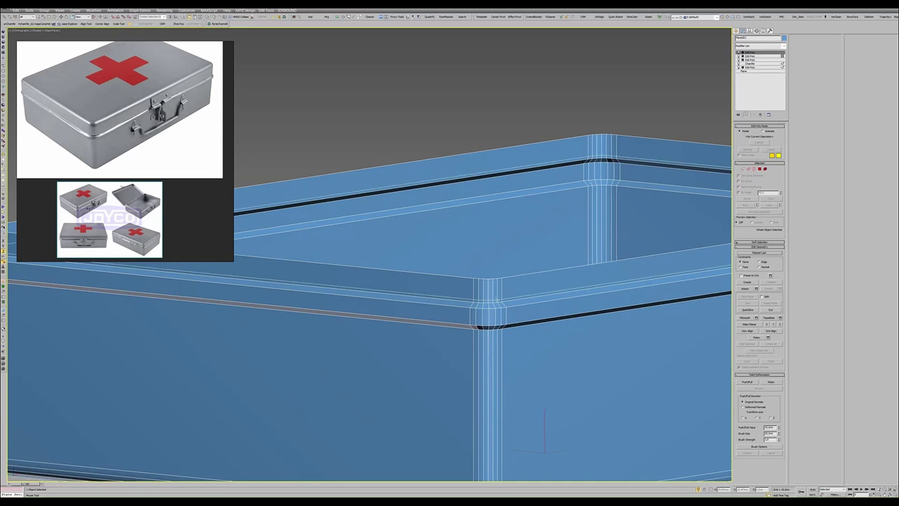
key(2)
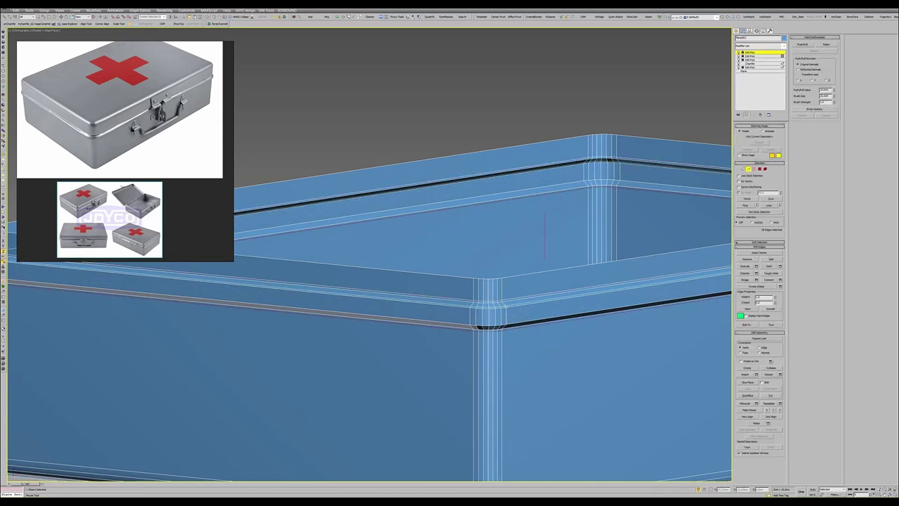
alt+middle_drag(544, 237, 528, 262)
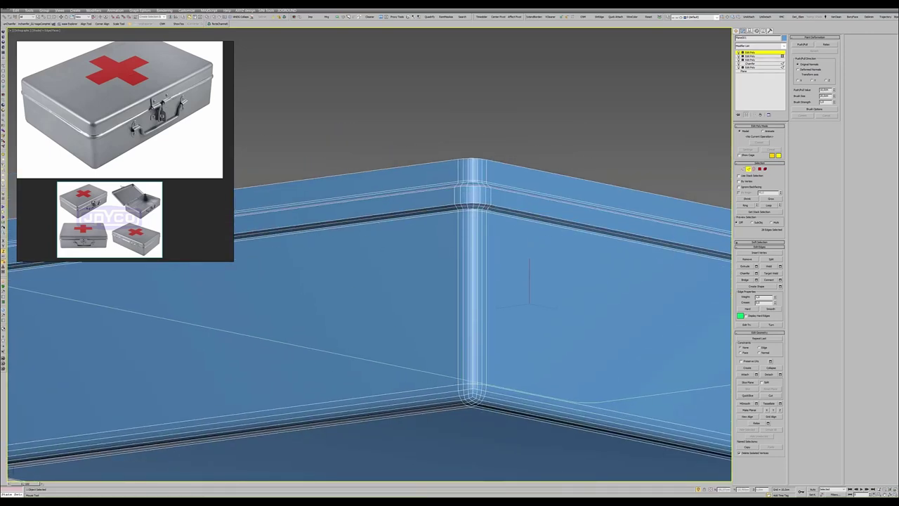
alt+middle_drag(481, 217, 480, 231)
middle_drag(466, 267, 472, 208)
- Apply TurboSmooth to the box and hide the wireframe edges
key(6)
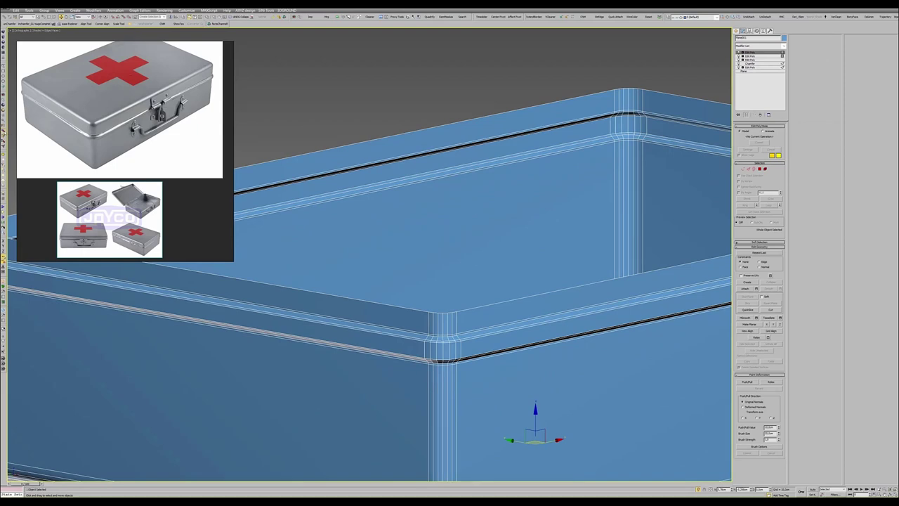
click(7, 135)
alt+middle_drag(449, 279, 442, 266)
key(F4)
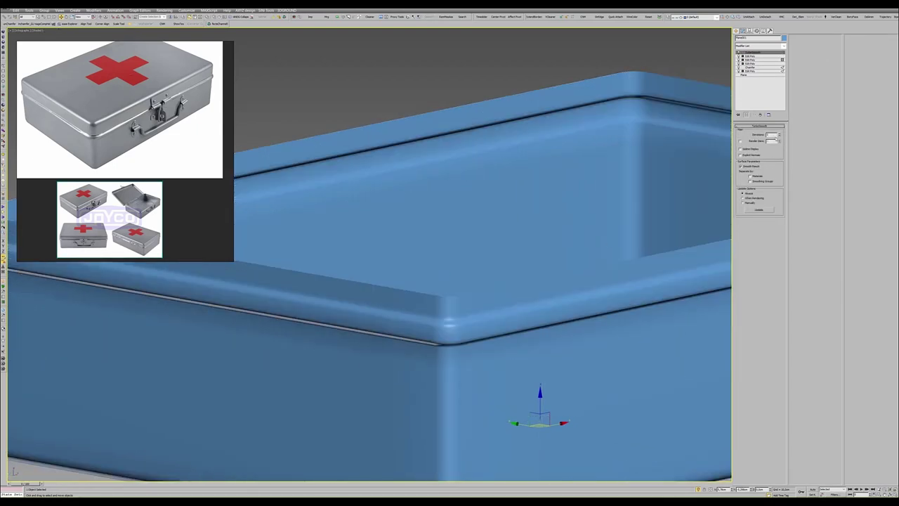
- In the second Edit Poly, bevel the rim lip polygons with the caddy and exit polygon level
scroll(517, 283, down, 1)
scroll(517, 283, down, 2)
scroll(546, 325, down, 3)
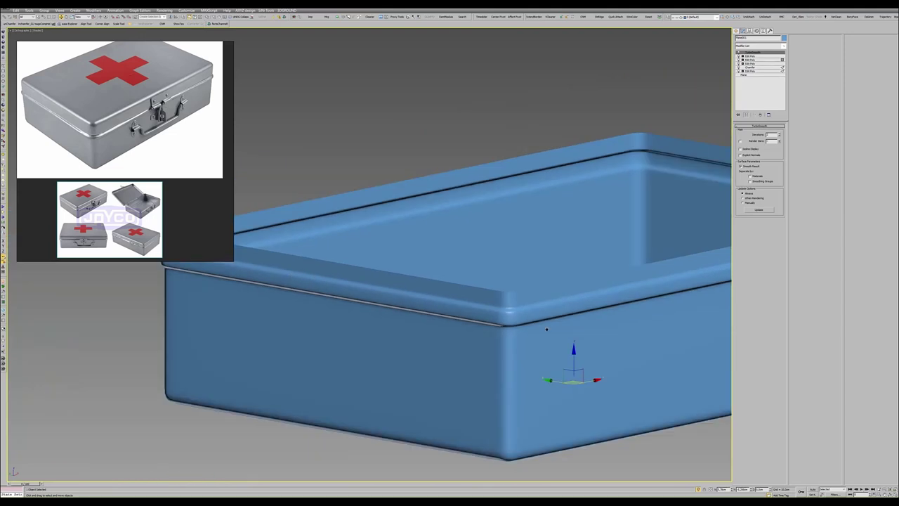
scroll(456, 310, down, 3)
alt+middle_drag(456, 310, 384, 301)
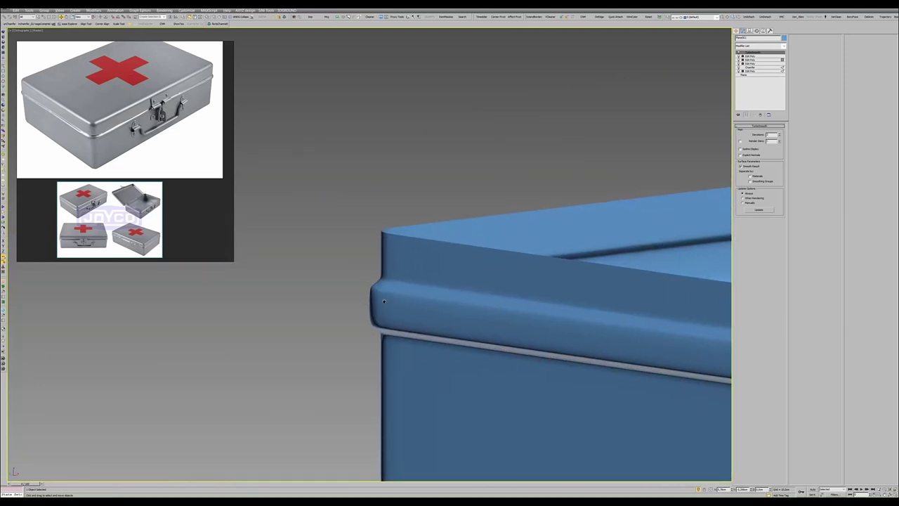
click(750, 60)
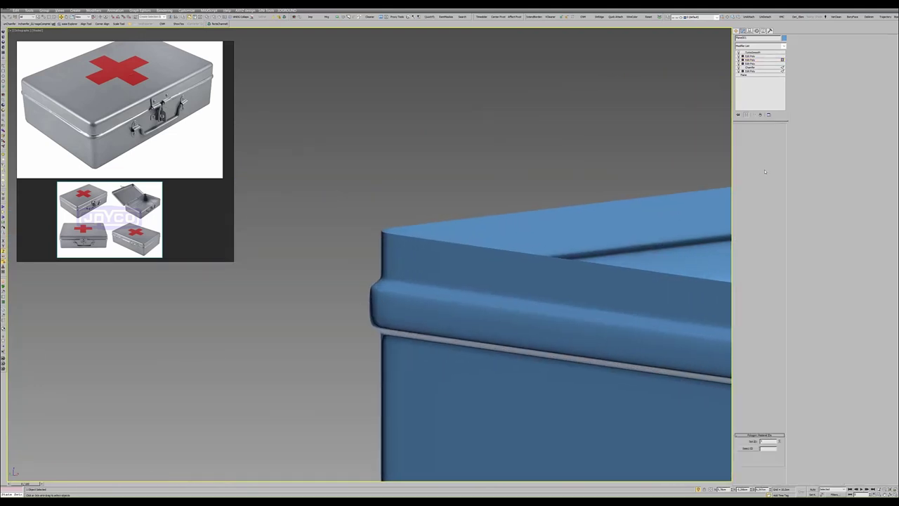
key(F4)
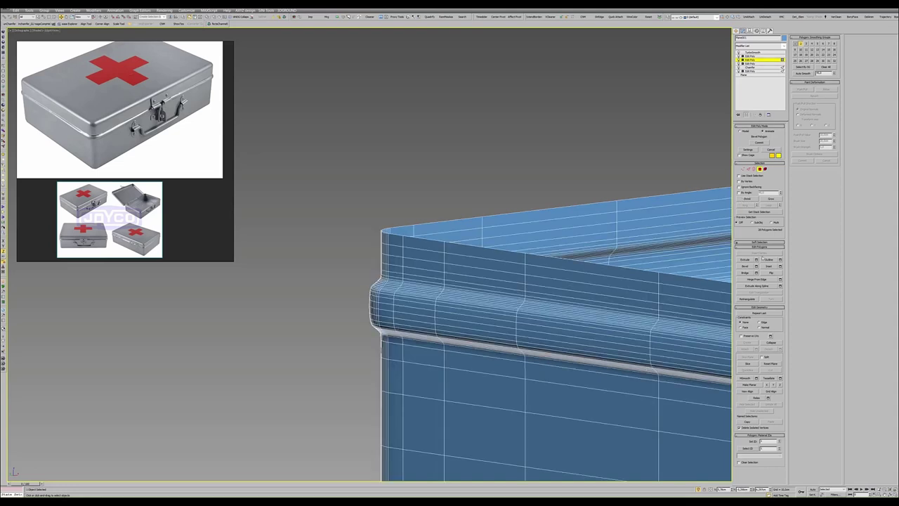
click(756, 266)
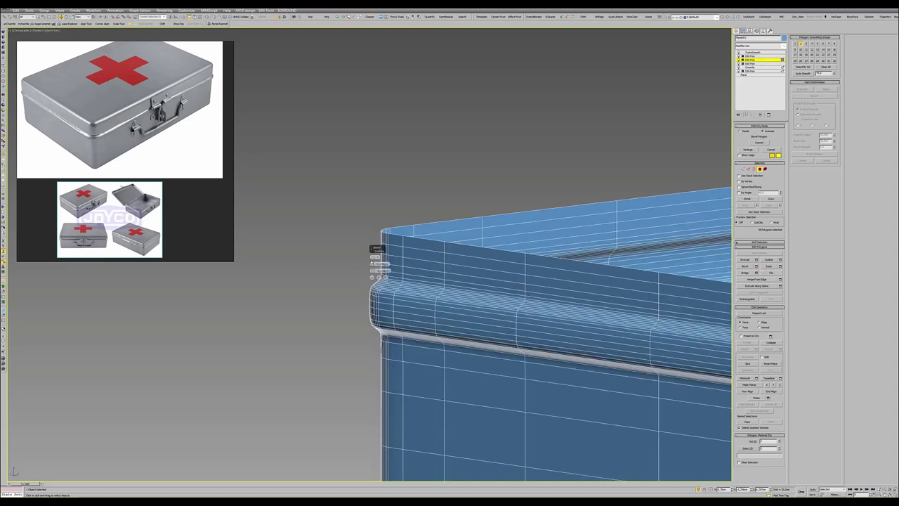
mouse_move(375, 248)
mouse_down()
mouse_move(308, 239)
mouse_move(320, 242)
mouse_move(306, 261)
mouse_up()
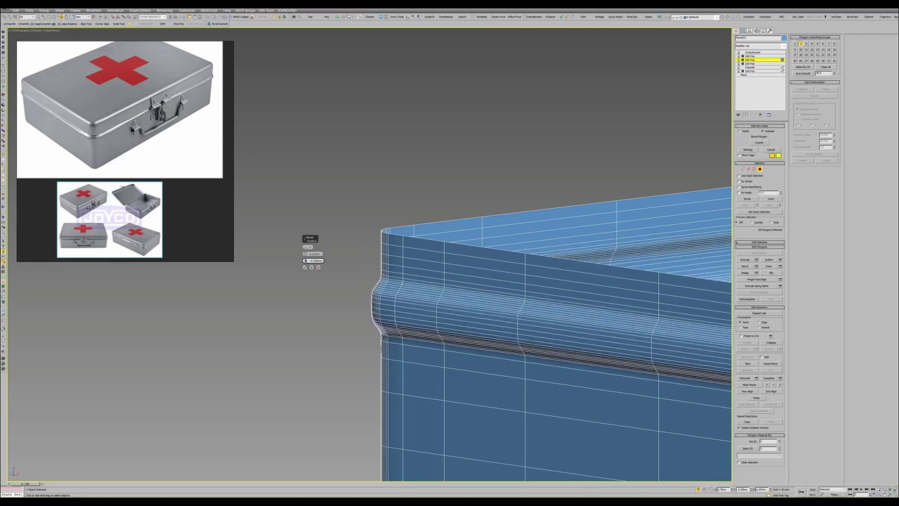
click(306, 268)
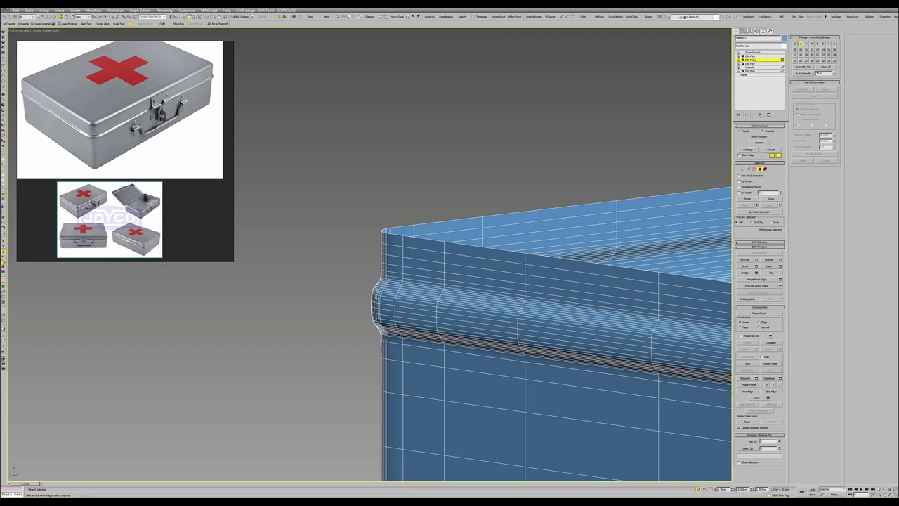
key(ctrl+b)
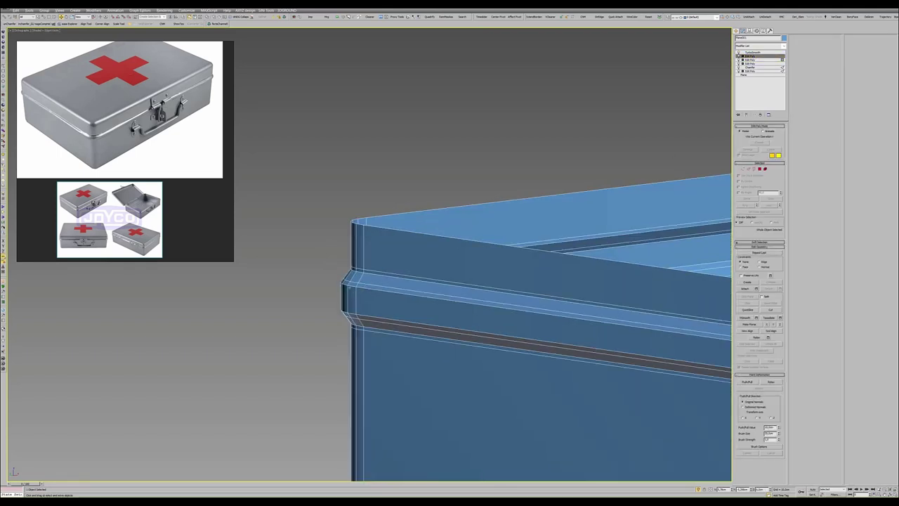
- Select the ledge edge ring and connect a new edge loop along the lid ledge
middle_drag(399, 271, 347, 285)
key(2)
click(349, 281)
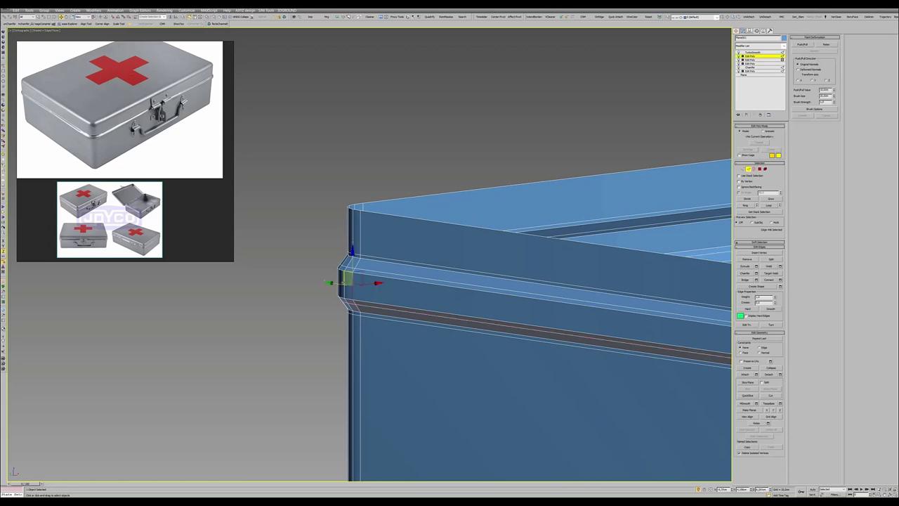
click(343, 280)
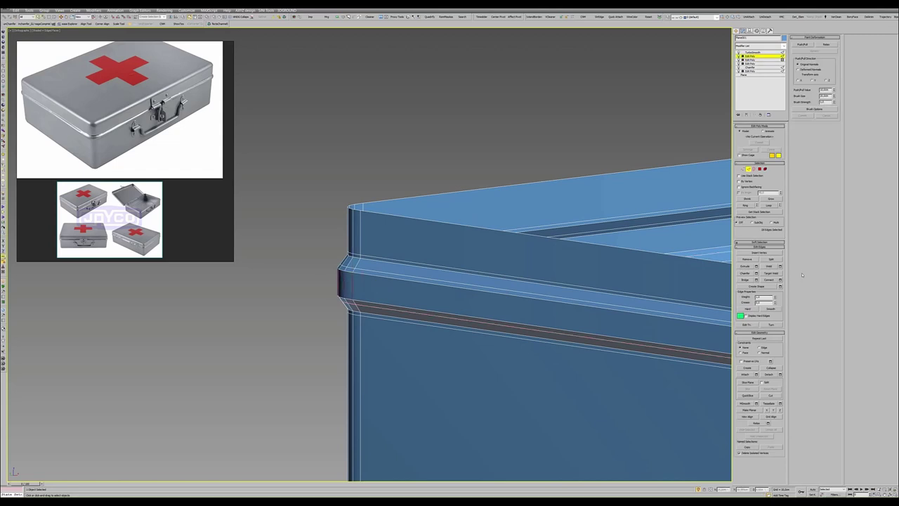
click(780, 279)
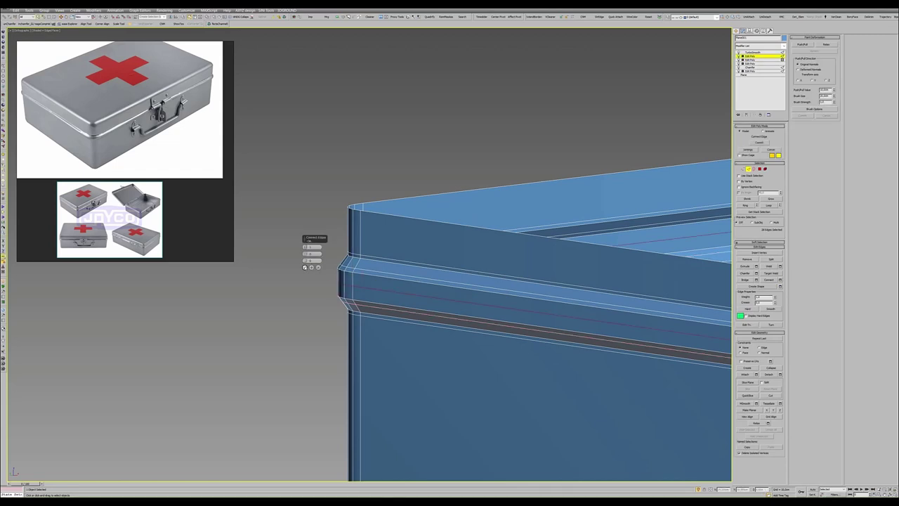
click(305, 267)
- Extrude the new ledge edges with height -0.1 to sink a shallow groove
mouse_move(334, 271)
alt+middle_down()
mouse_move(319, 267)
mouse_move(403, 275)
alt+middle_up()
scroll(363, 276, down, 3)
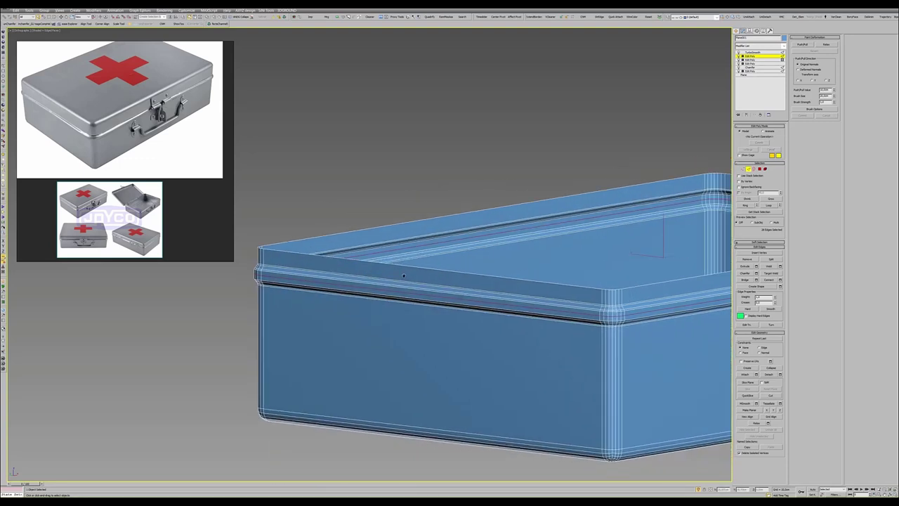
click(755, 265)
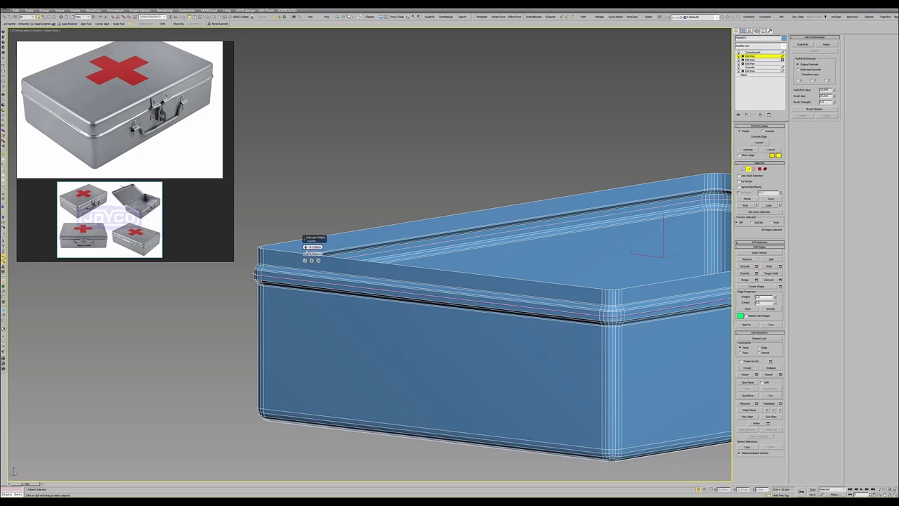
text(-0.1)
key(Tab)
scroll(490, 321, up, 3)
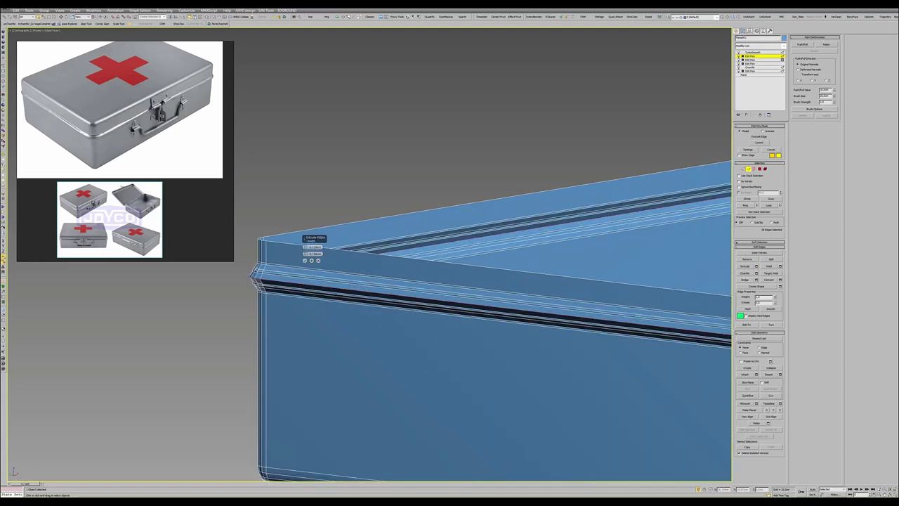
alt+middle_drag(363, 275, 393, 276)
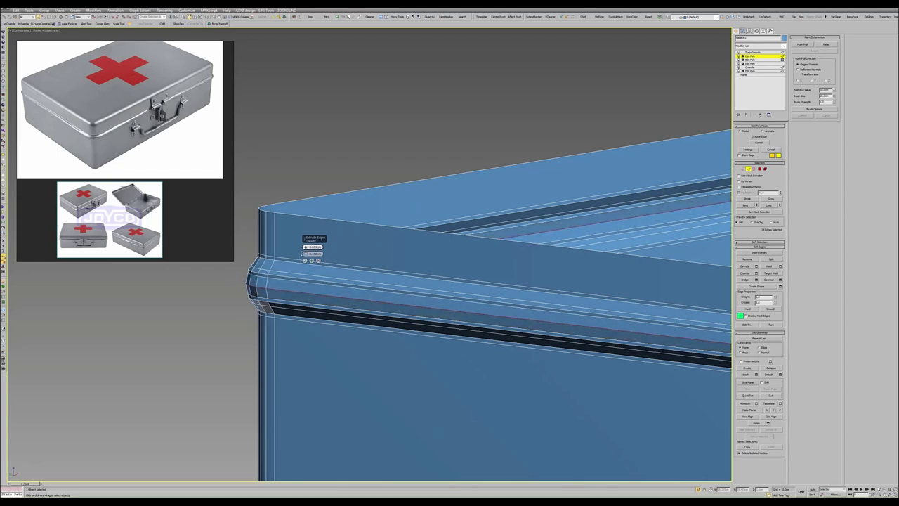
click(304, 261)
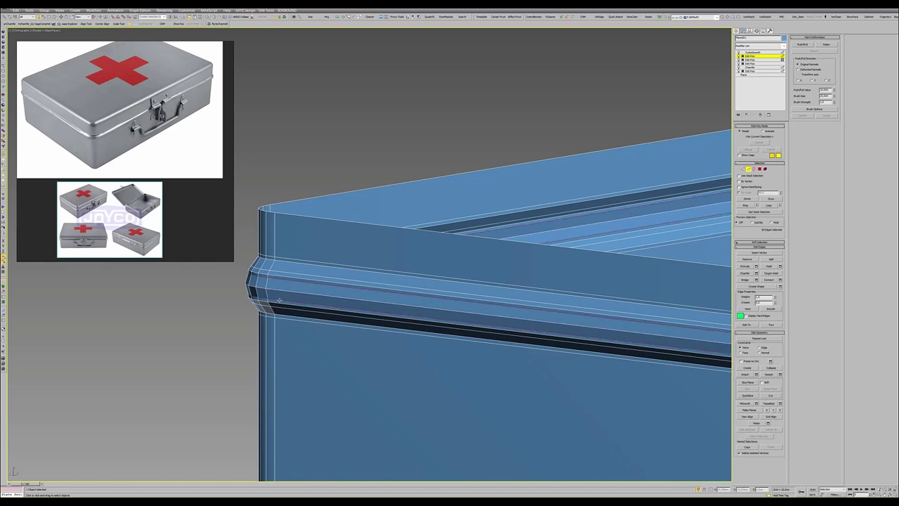
click(279, 300)
- Toggle the wireframe overlay to inspect the smoothed rim and groove
key(2)
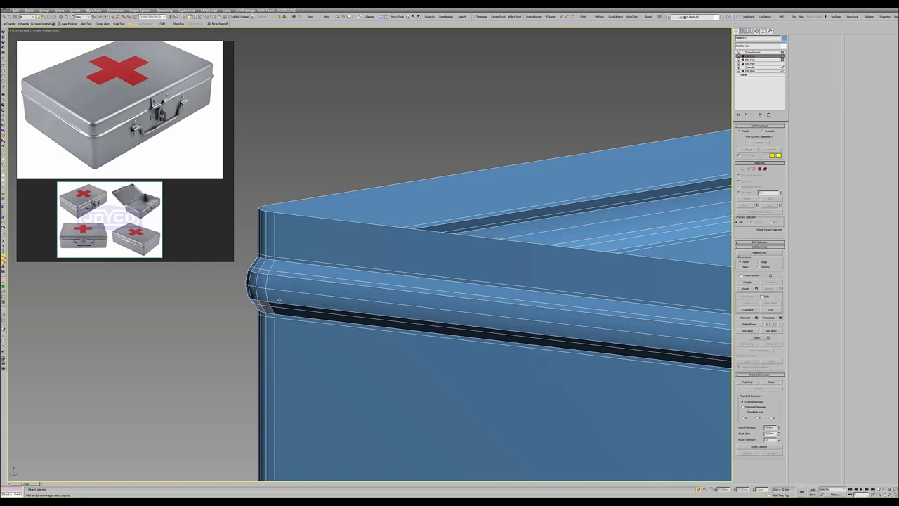
key(F4)
scroll(281, 296, down, 3)
scroll(283, 294, up, 3)
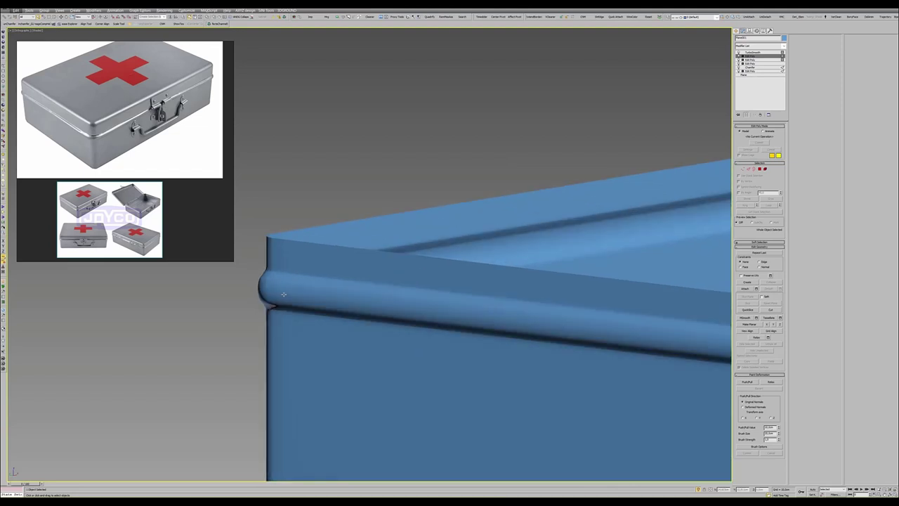
key(F4)
alt+middle_drag(283, 295, 284, 277)
key(2)
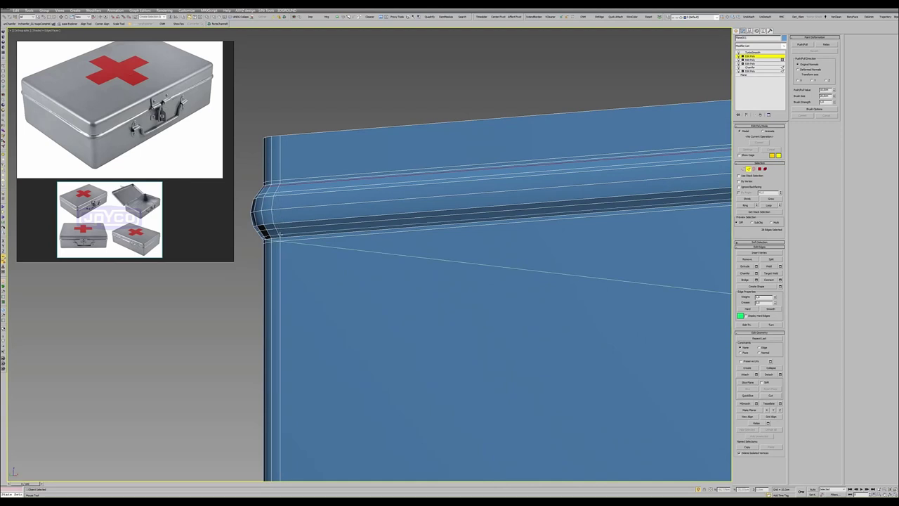
key(6)
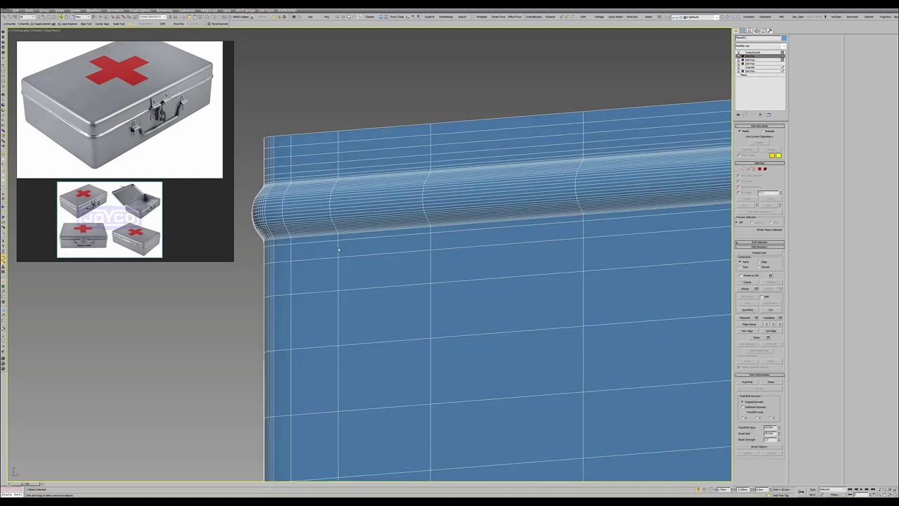
key(F4)
- From a high three-quarter view, drag-select the horizontal edge loops across the box front
scroll(311, 229, down, 5)
alt+middle_drag(311, 229, 486, 268)
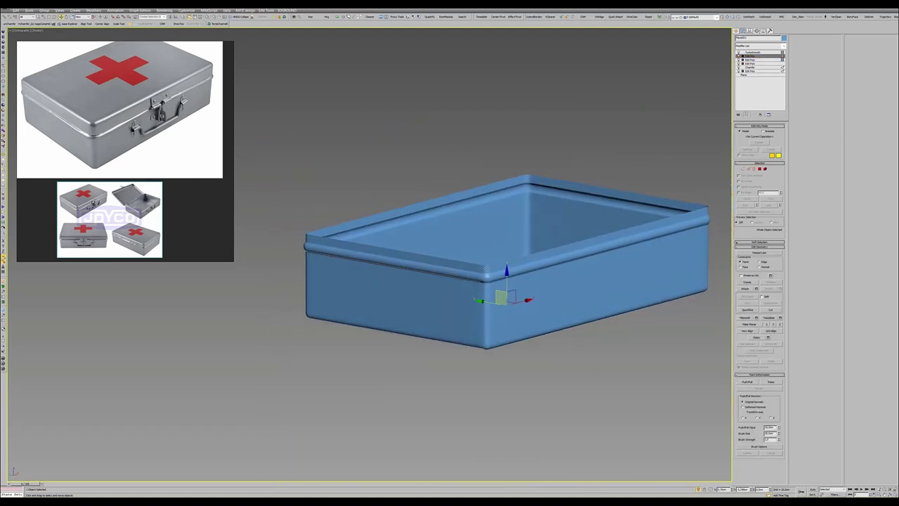
scroll(484, 269, up, 5)
scroll(506, 267, up, 3)
scroll(535, 263, down, 2)
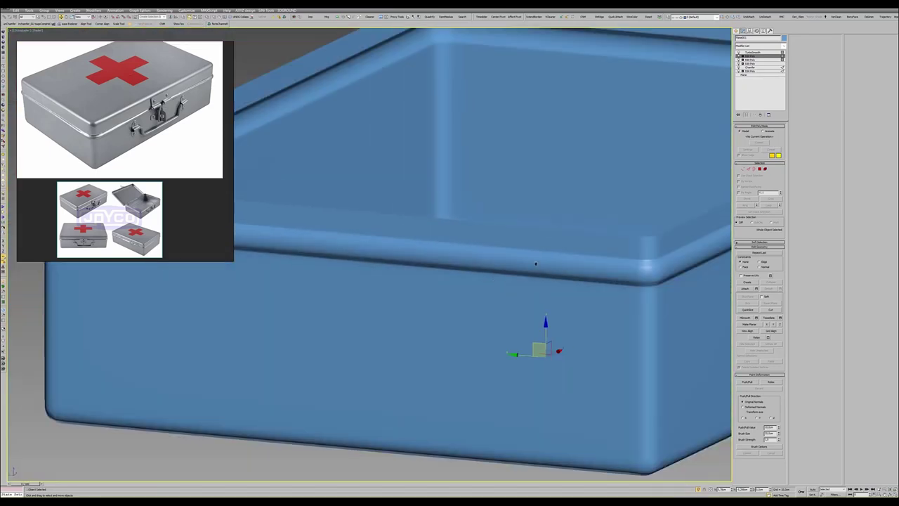
alt+middle_drag(535, 263, 463, 254)
key(F4)
key(F4)
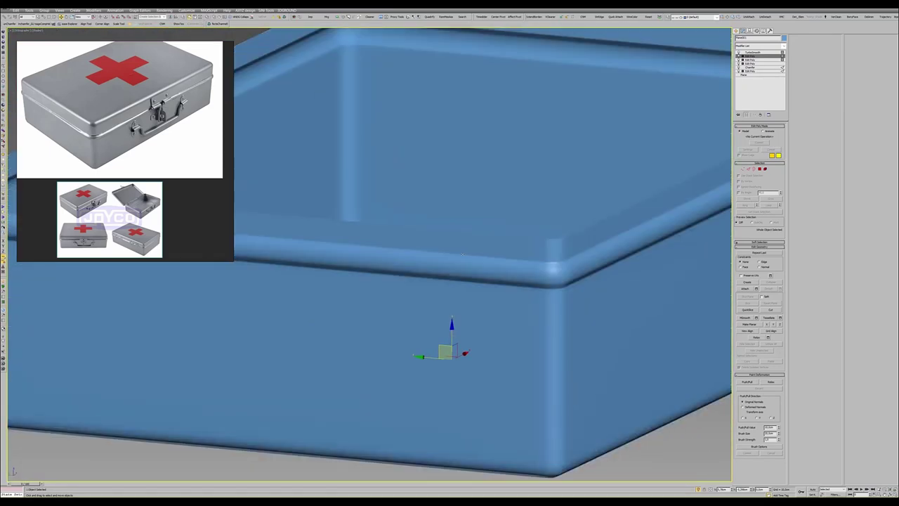
scroll(463, 253, down, 4)
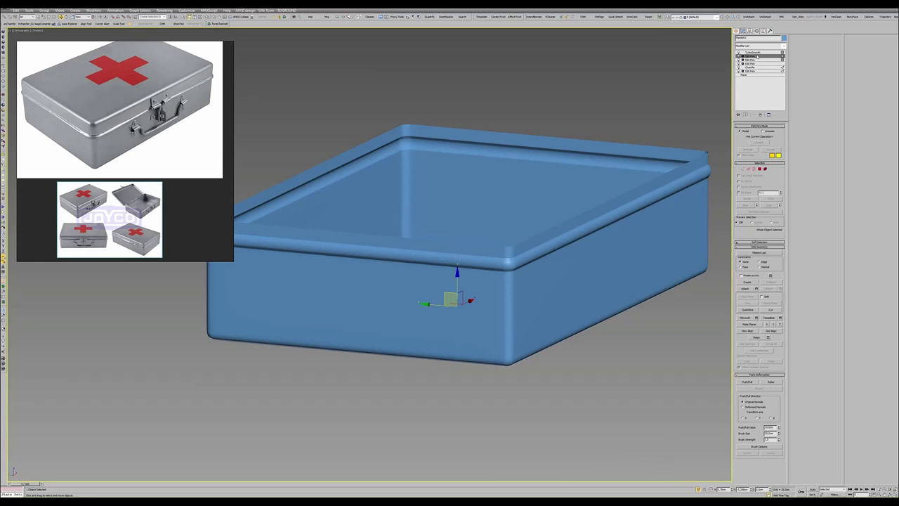
scroll(454, 210, down, 3)
key(F4)
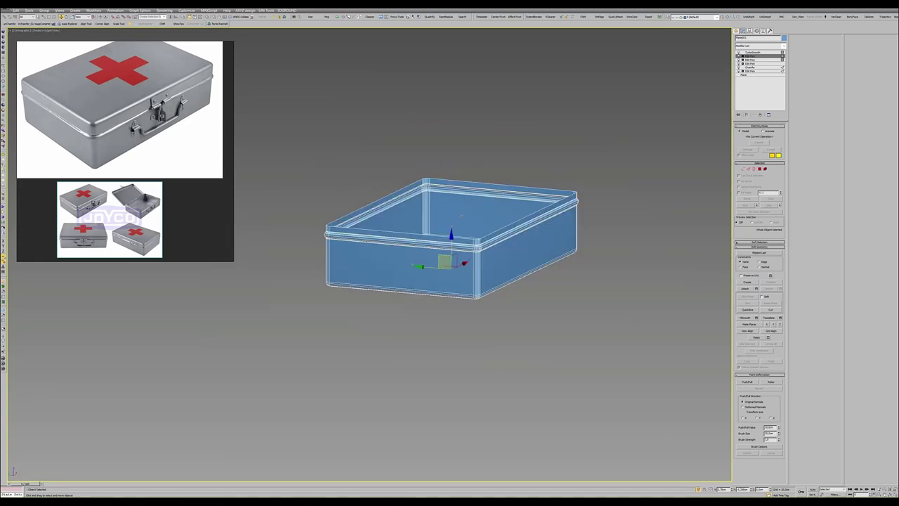
mouse_move(454, 210)
alt+middle_down()
mouse_move(466, 221)
mouse_move(466, 121)
alt+middle_up()
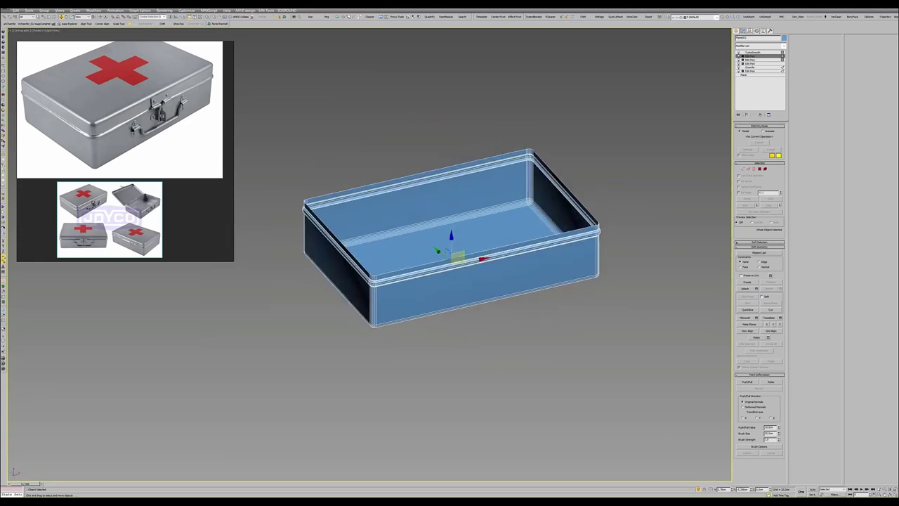
key(2)
drag(465, 121, 435, 379)
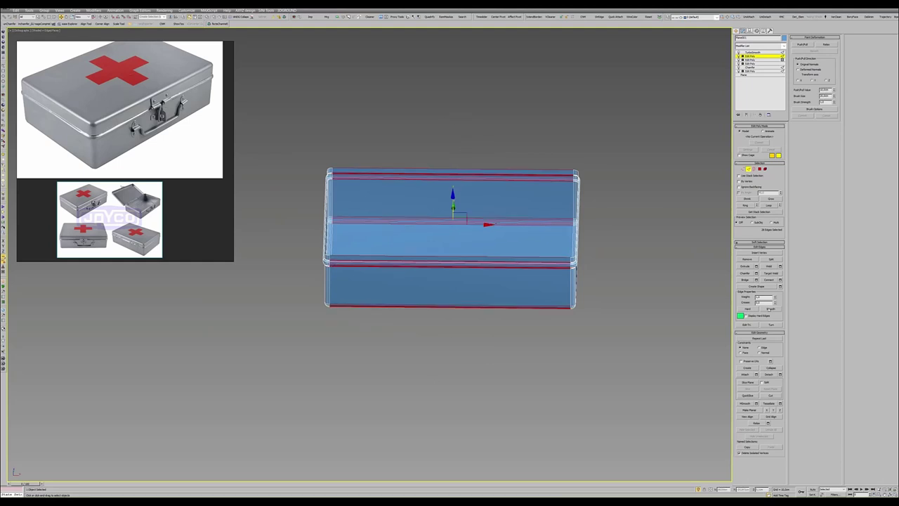
- Connect the selected loops with vertical edges, segment count 6 nudged upward
click(780, 280)
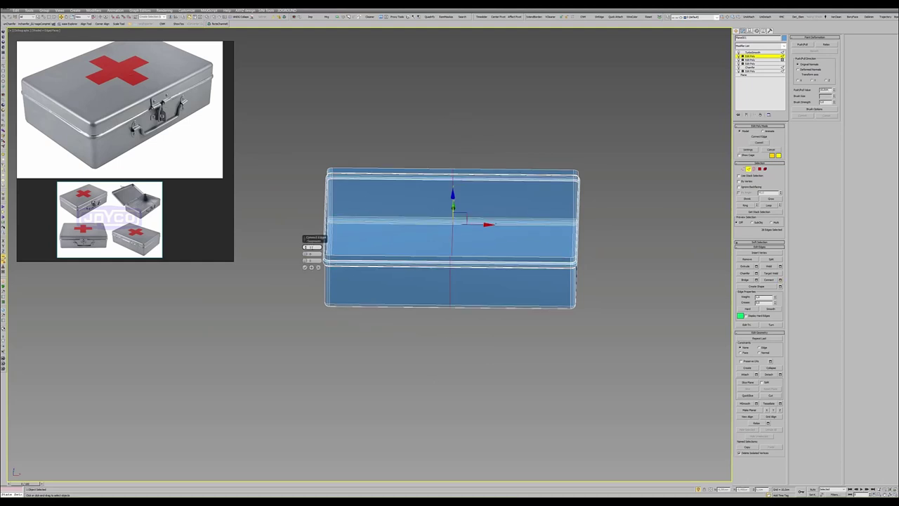
text(6)
drag(307, 247, 306, 239)
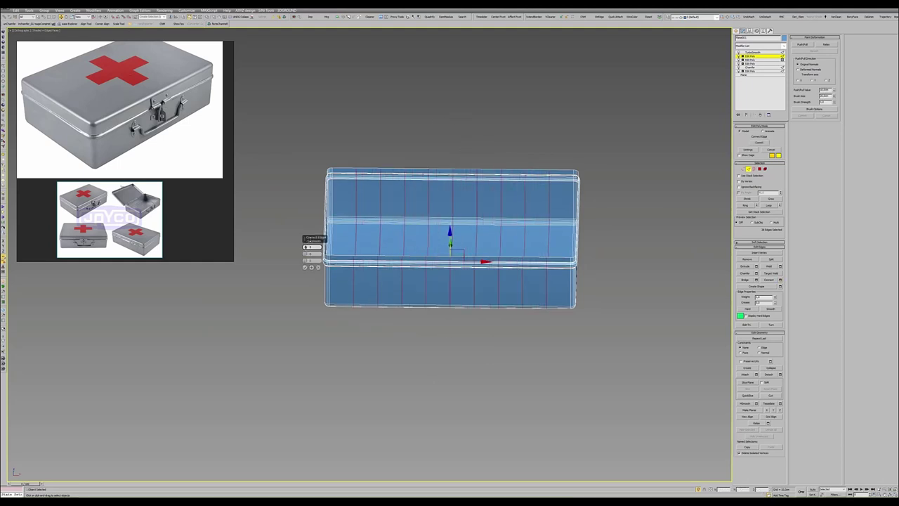
click(304, 268)
mouse_move(316, 274)
alt+middle_down()
mouse_move(437, 388)
mouse_move(471, 344)
alt+middle_up()
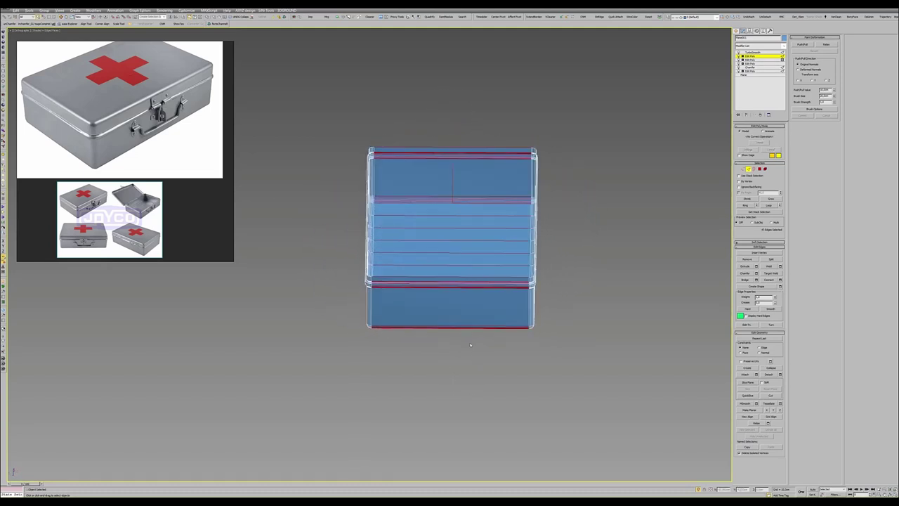
- Repeat Connect with one more dividing edge across the base, then exit edge mode
key(ctrl+shift+e)
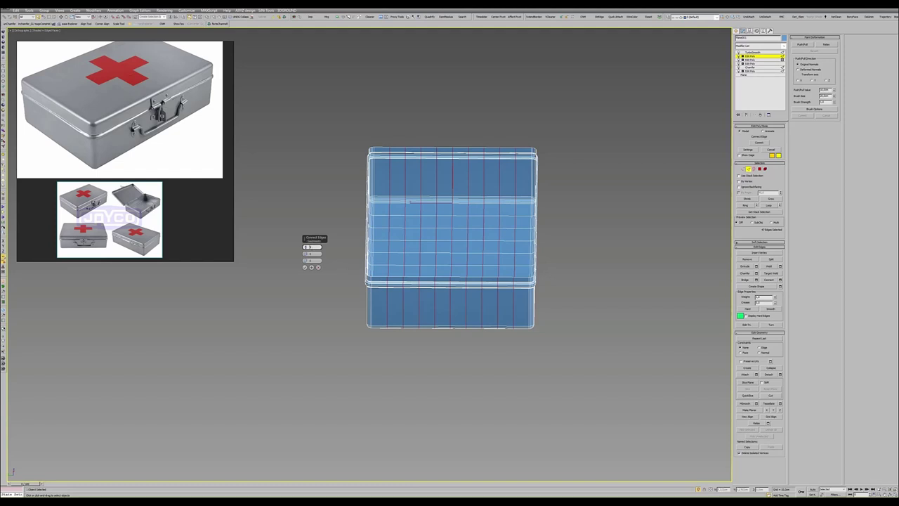
alt+middle_drag(387, 233, 291, 241)
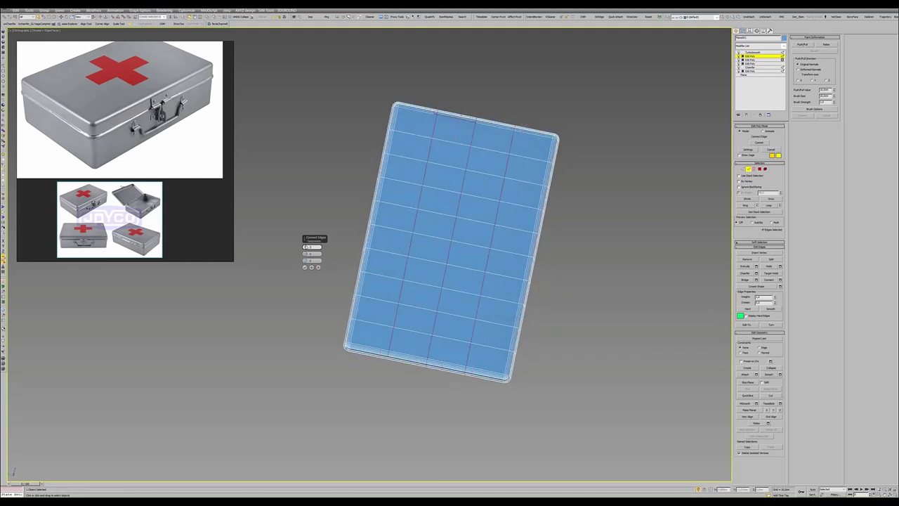
drag(305, 246, 304, 244)
click(305, 266)
alt+middle_drag(304, 266, 424, 236)
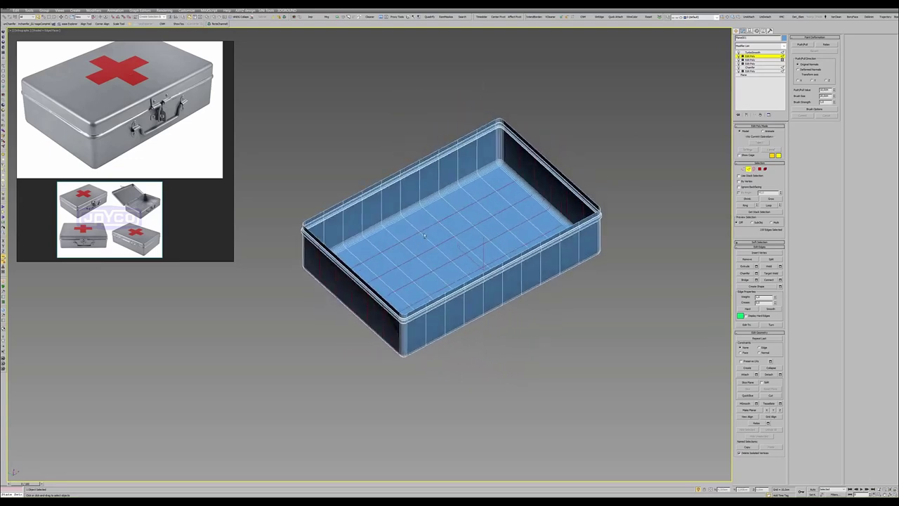
key(ctrl+b)
scroll(424, 236, up, 2)
- Select the lid and apply a Push modifier from the Modifier List
scroll(431, 238, up, 3)
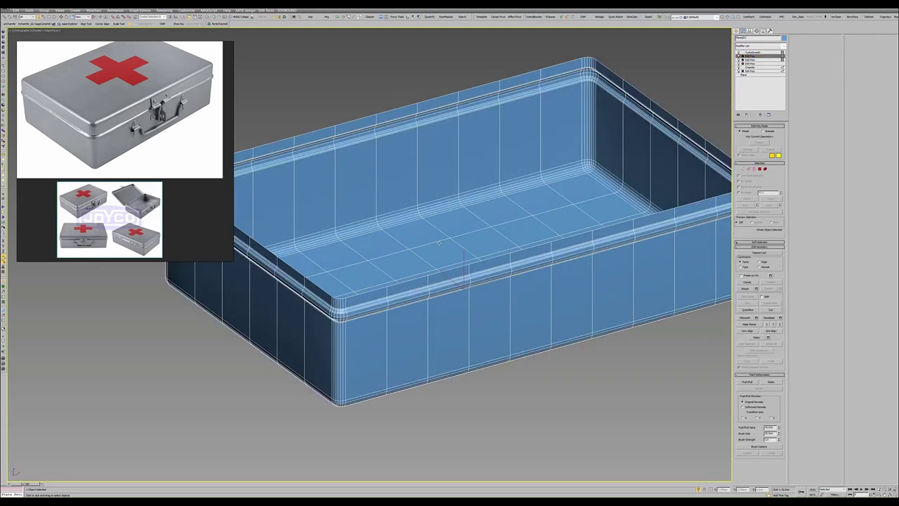
alt+middle_drag(438, 243, 433, 245)
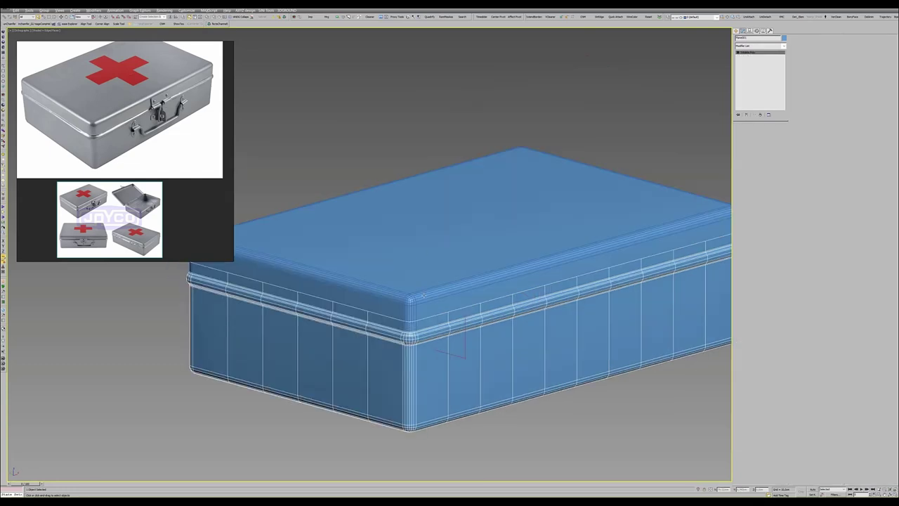
click(746, 113)
click(758, 45)
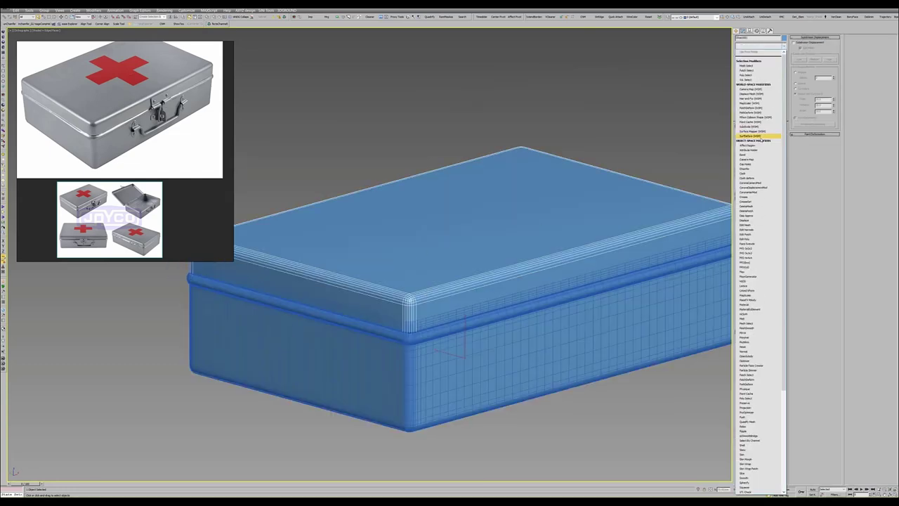
key(p)
key(u)
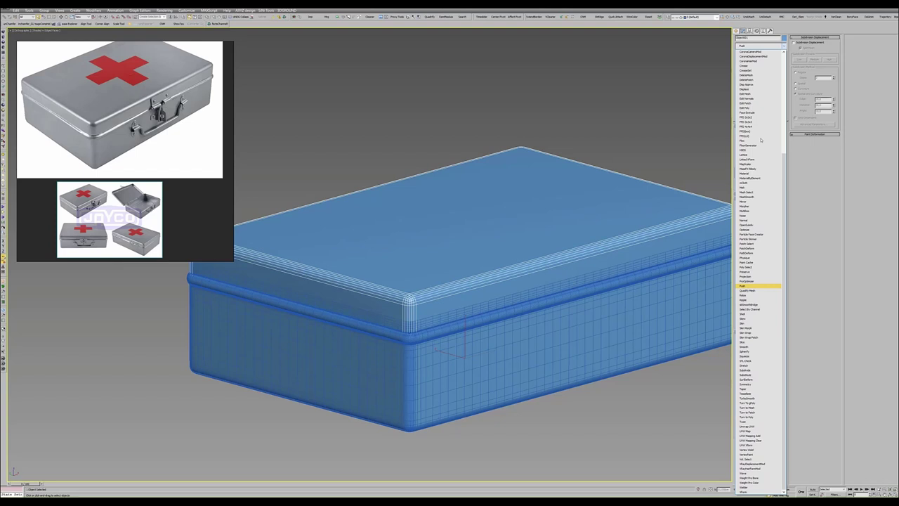
click(750, 285)
- Raise the Push value slightly to inflate the lid outward
middle_drag(295, 296, 364, 254)
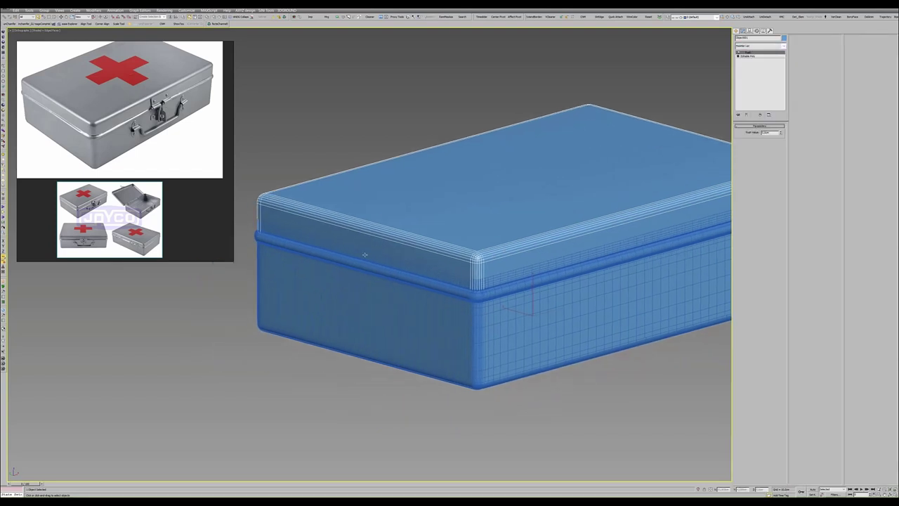
scroll(364, 255, up, 4)
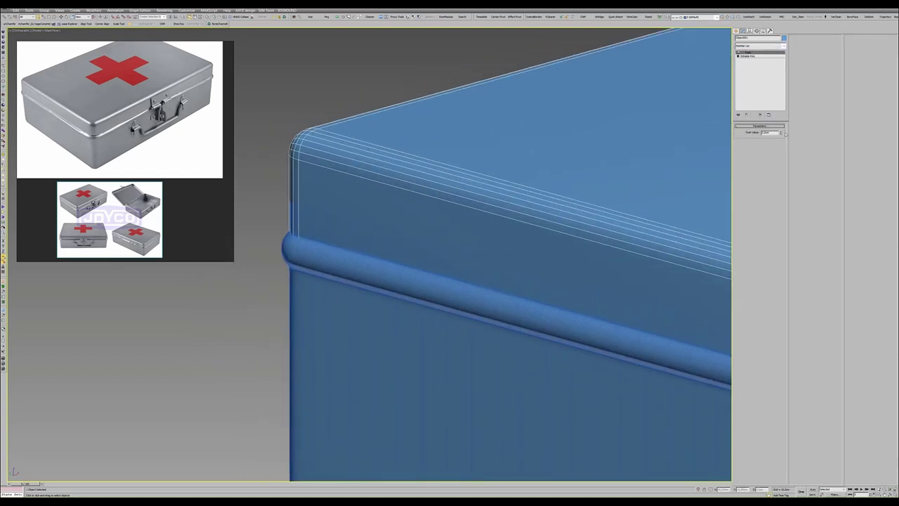
drag(781, 132, 781, 123)
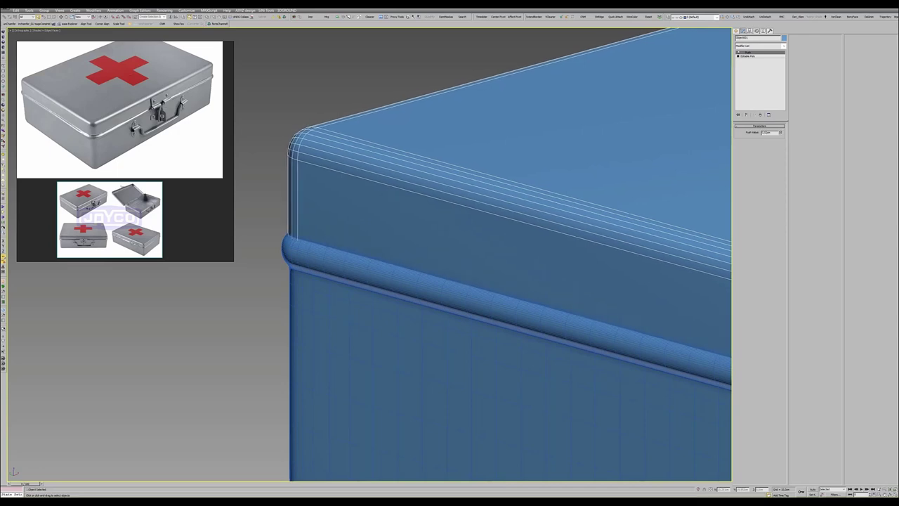
- Check the lid's fit over the rim in wireframe from the Top and Perspective views
key(F3)
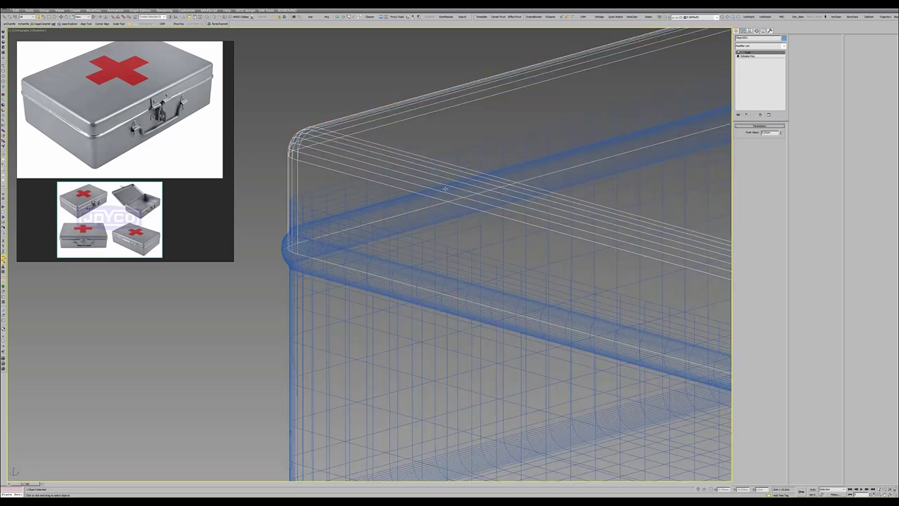
key(alt+w)
key(alt+w)
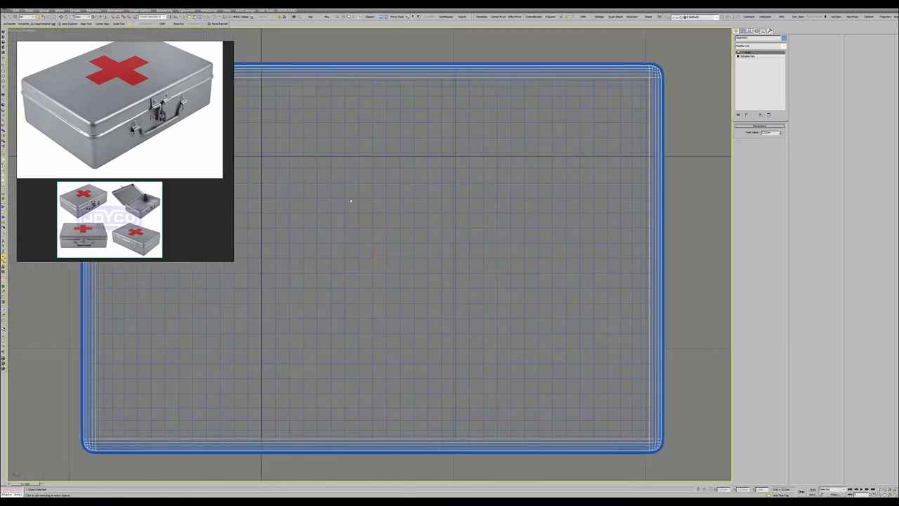
middle_drag(351, 201, 281, 260)
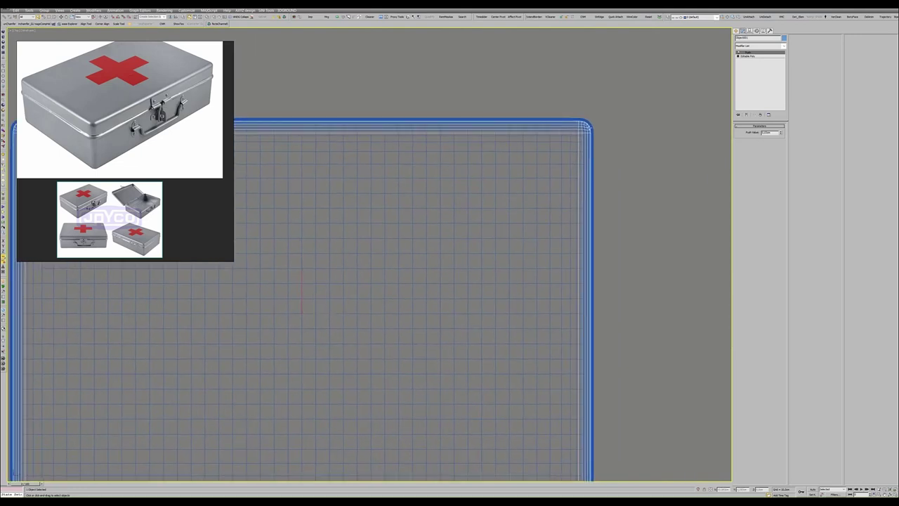
scroll(588, 124, up, 5)
scroll(589, 123, up, 2)
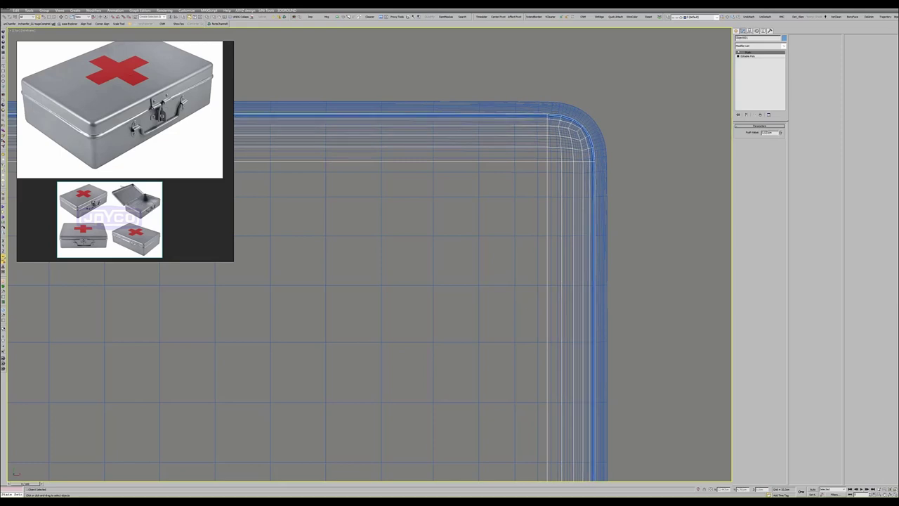
scroll(589, 123, down, 2)
key(alt+w)
key(alt+w)
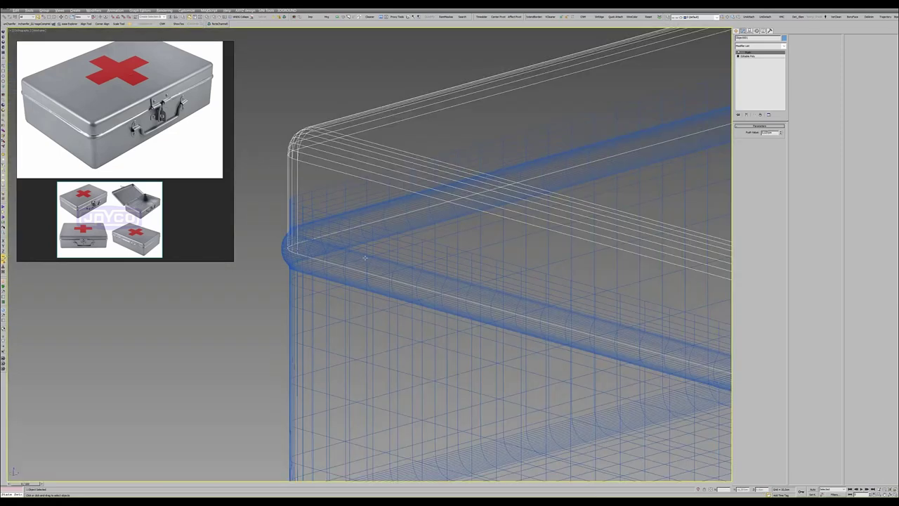
alt+middle_drag(364, 258, 313, 217)
scroll(310, 215, up, 3)
scroll(314, 219, down, 3)
key(F3)
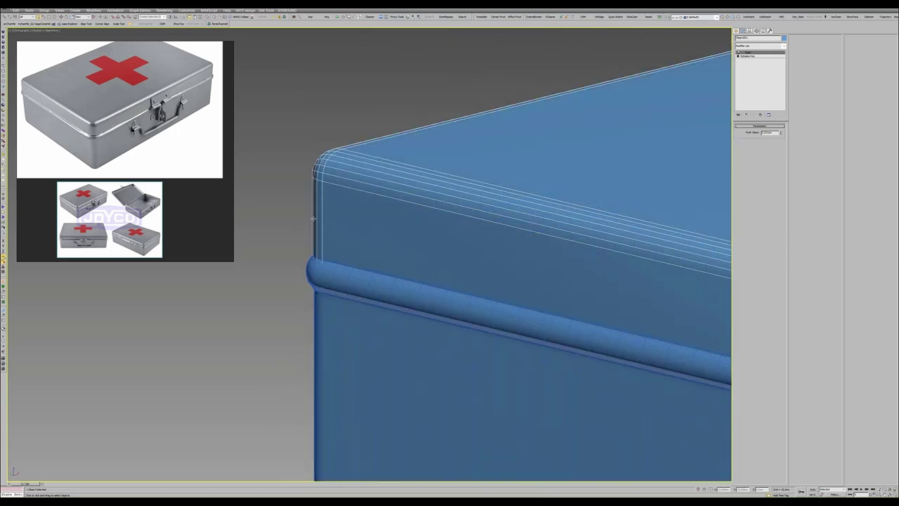
scroll(314, 219, down, 5)
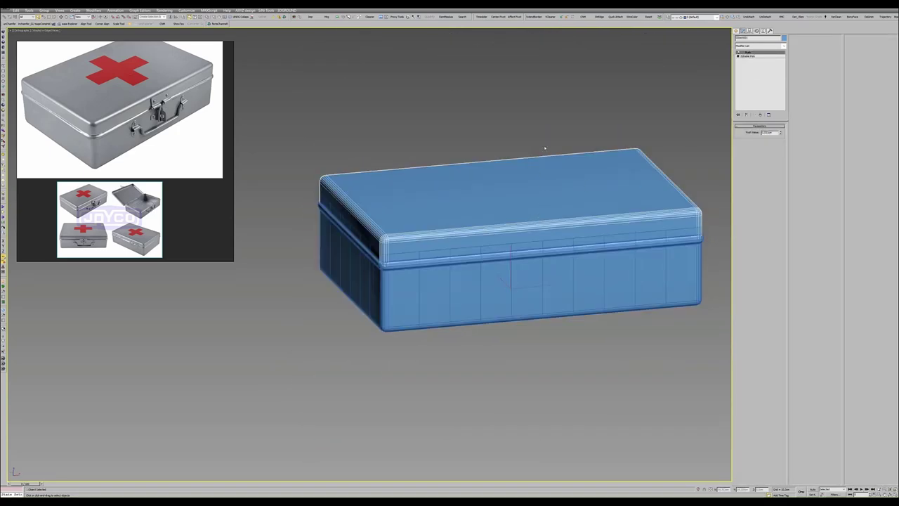
- Add an Edit Poly above Push and connect the lid's edge ring with several new edges
click(7, 99)
key(2)
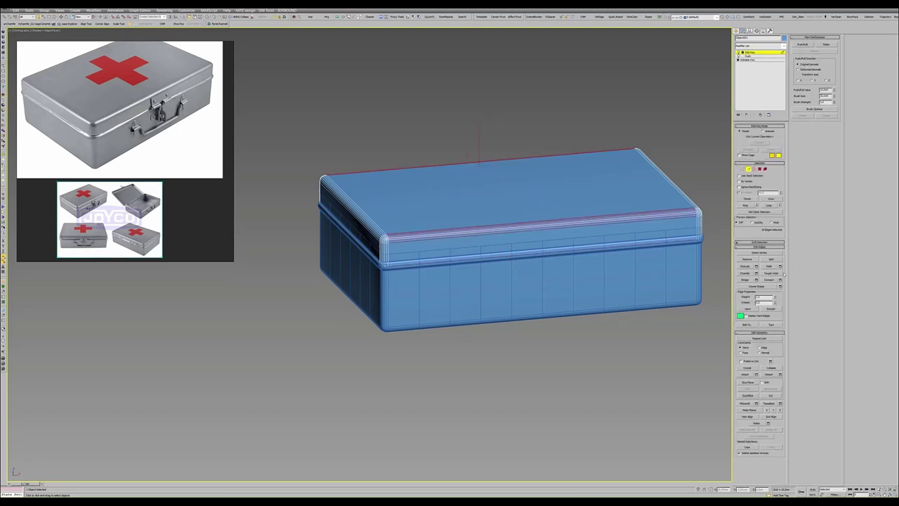
click(779, 279)
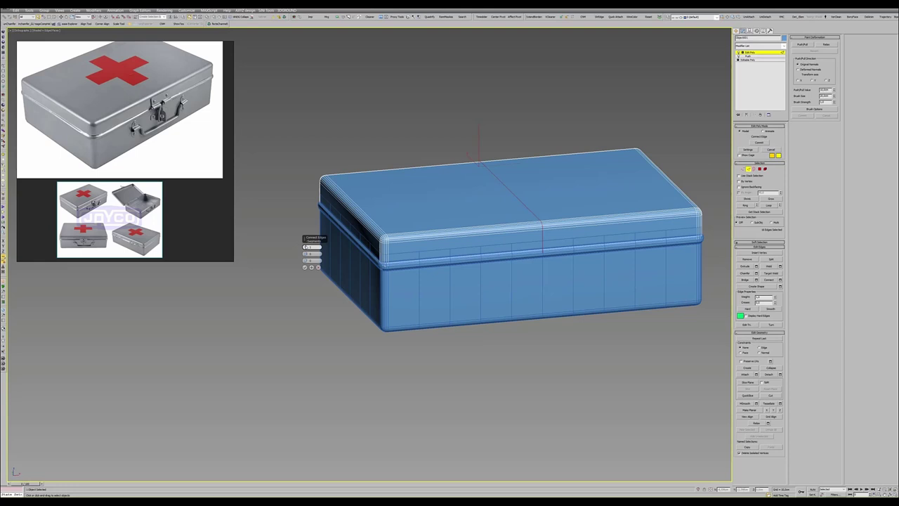
drag(306, 246, 306, 238)
click(304, 267)
mouse_move(309, 263)
alt+middle_down()
mouse_move(538, 120)
mouse_move(450, 161)
alt+middle_up()
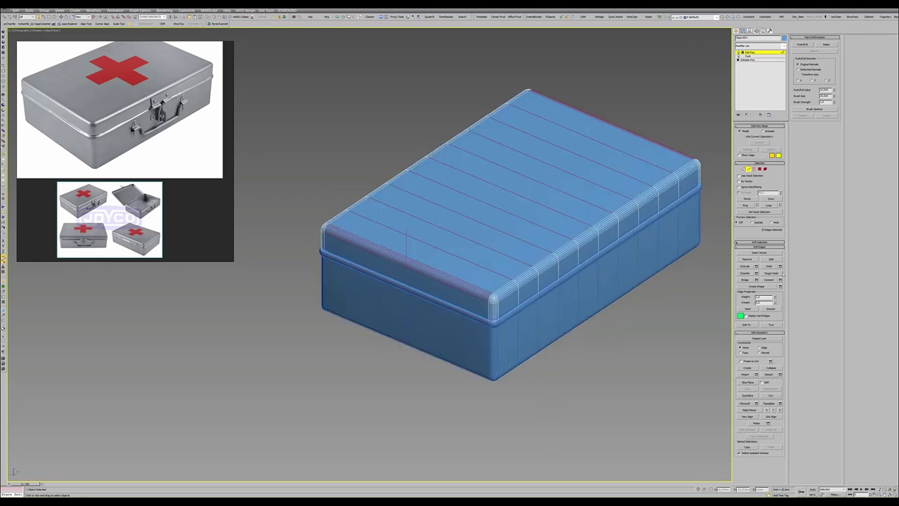
- Connect the crossing edges to complete an even grid on the lid top
key(ctrl+shift+e)
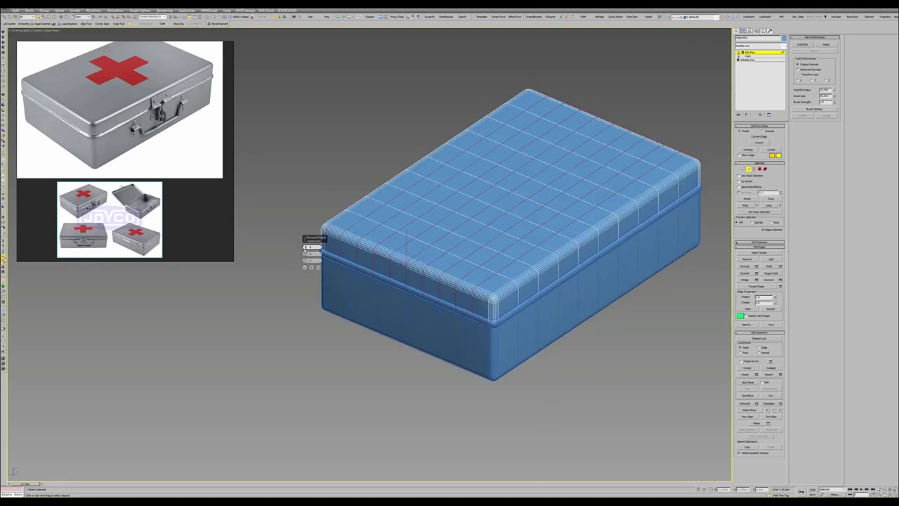
drag(310, 247, 314, 248)
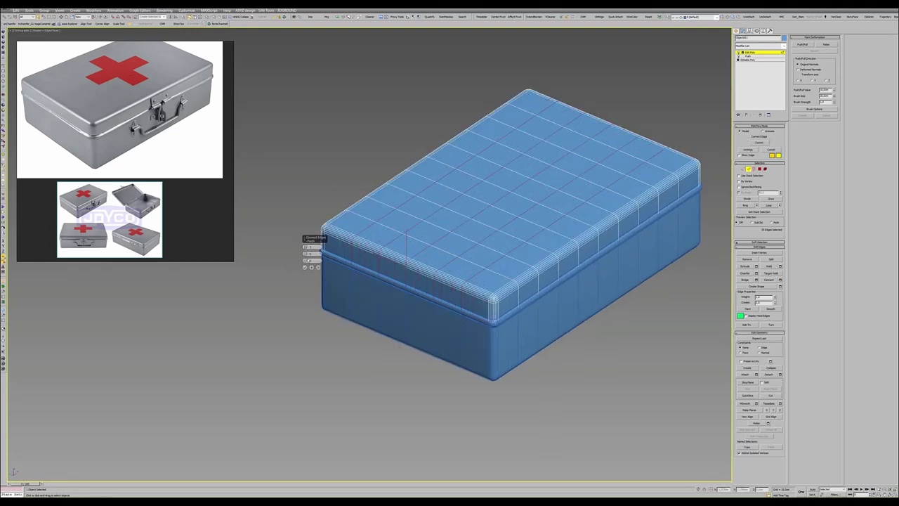
click(305, 267)
alt+middle_drag(423, 231, 353, 244)
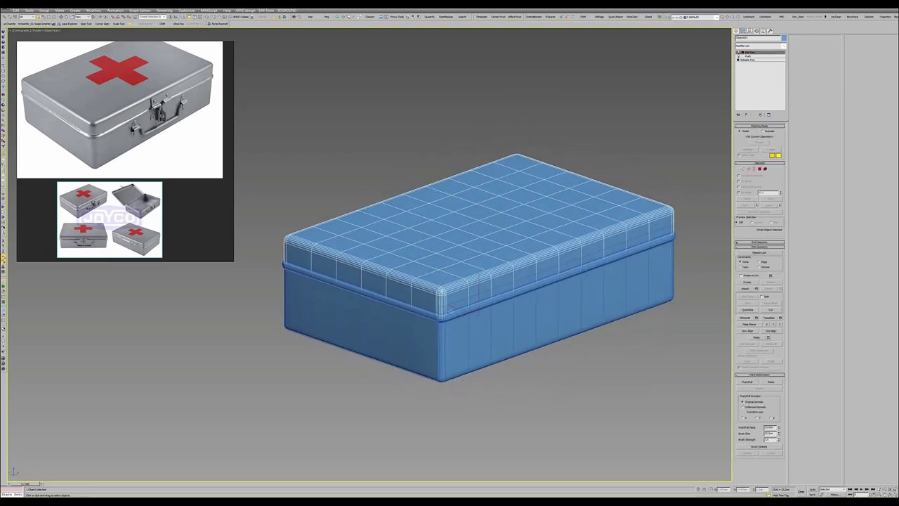
- Maximize the Front view with grid hidden, box framed, shaded with edged faces
scroll(500, 182, up, 3)
key(alt+w)
right_click(500, 182)
key(alt+w)
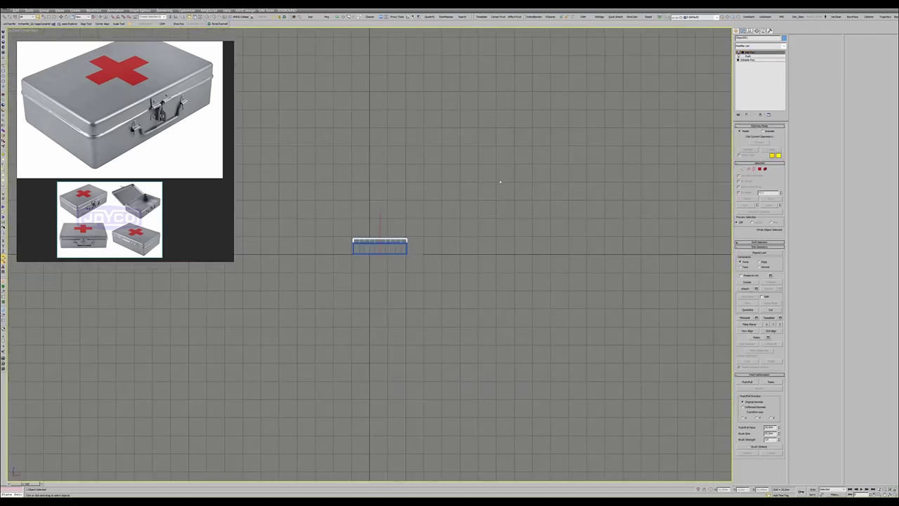
key(g)
key(z)
key(F3)
scroll(500, 182, down, 2)
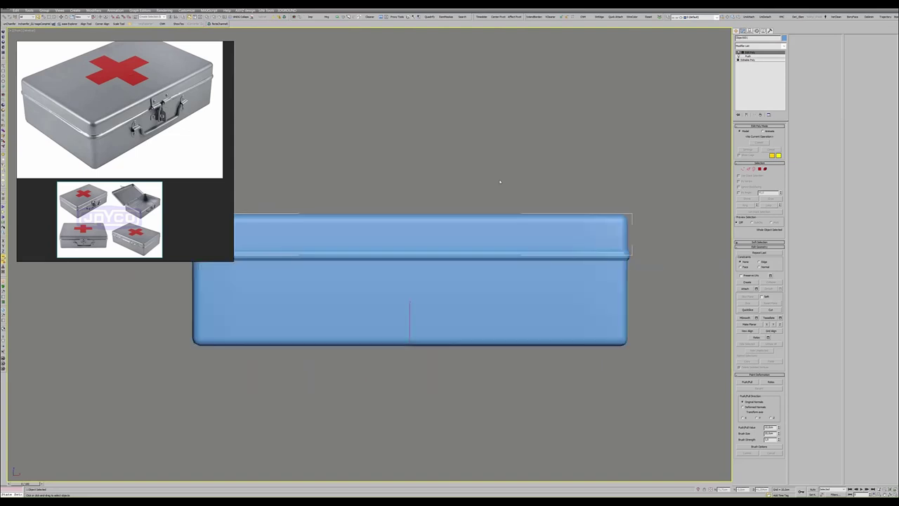
scroll(454, 191, down, 2)
middle_drag(399, 189, 403, 195)
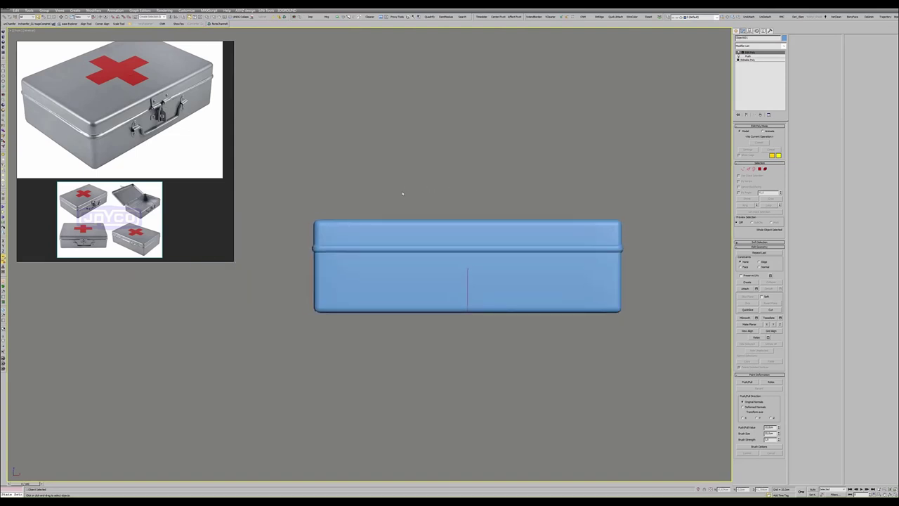
key(F4)
click(31, 31)
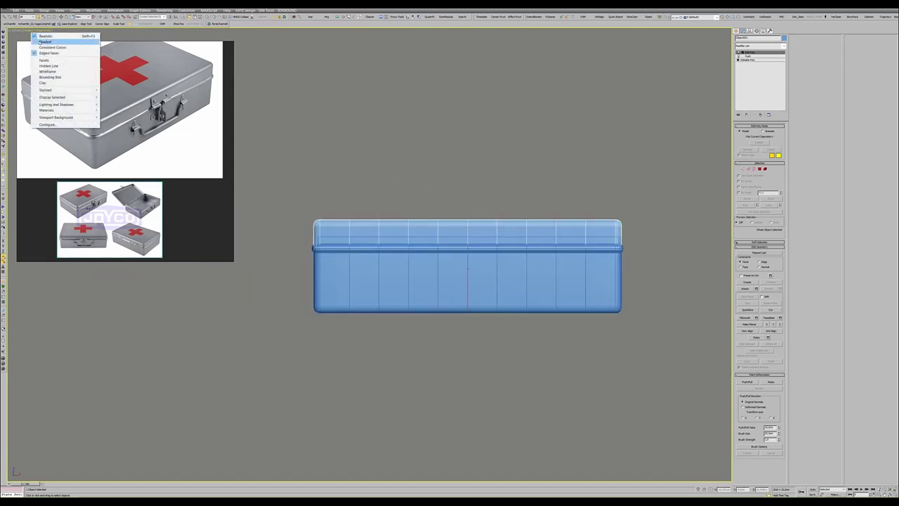
- In Vertex mode, raise the lid's bottom vertex row slightly along Y, then return to Perspective
key(1)
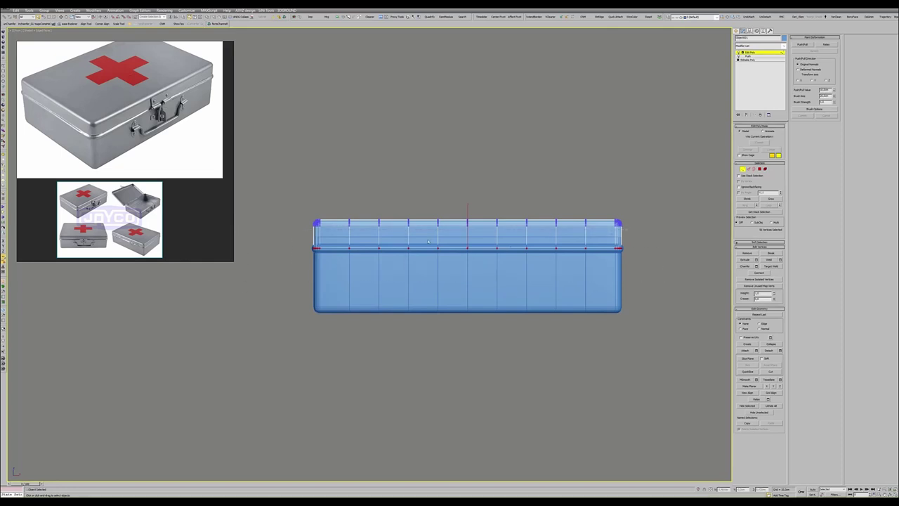
scroll(428, 242, up, 5)
scroll(456, 238, down, 4)
scroll(475, 232, down, 1)
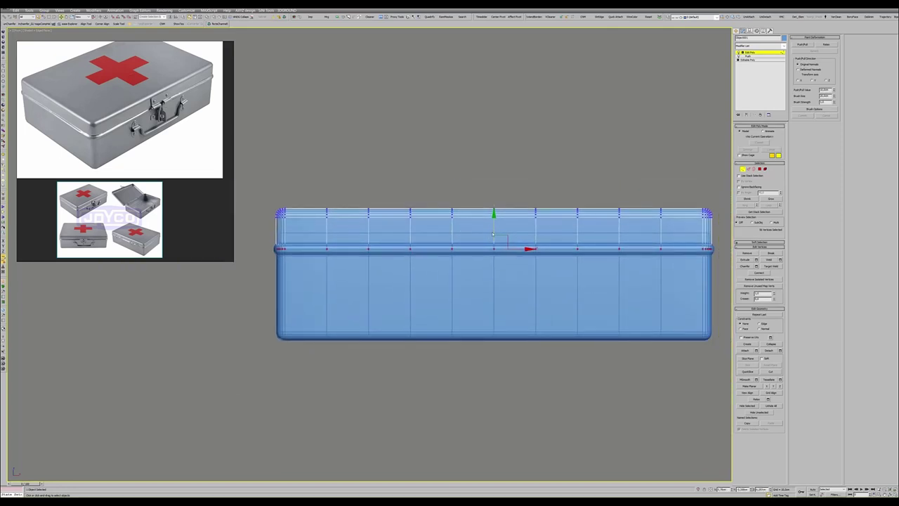
drag(493, 233, 493, 218)
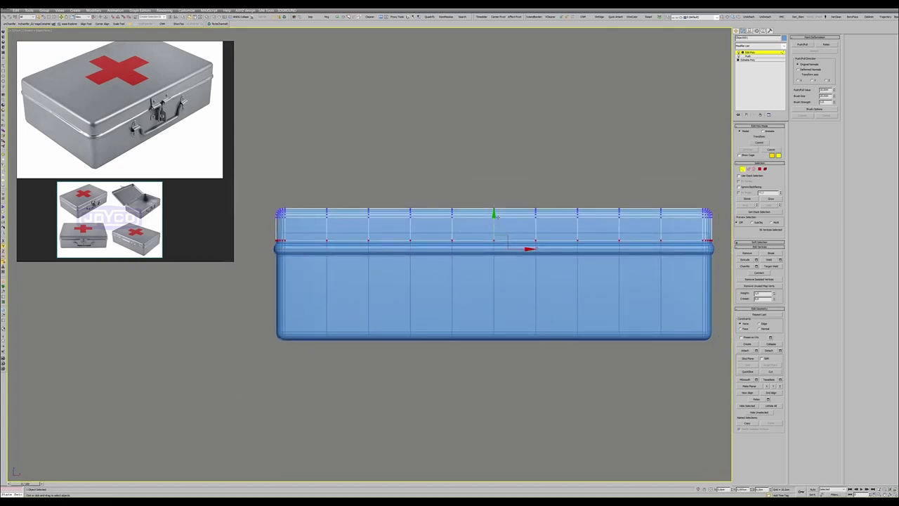
key(alt+w)
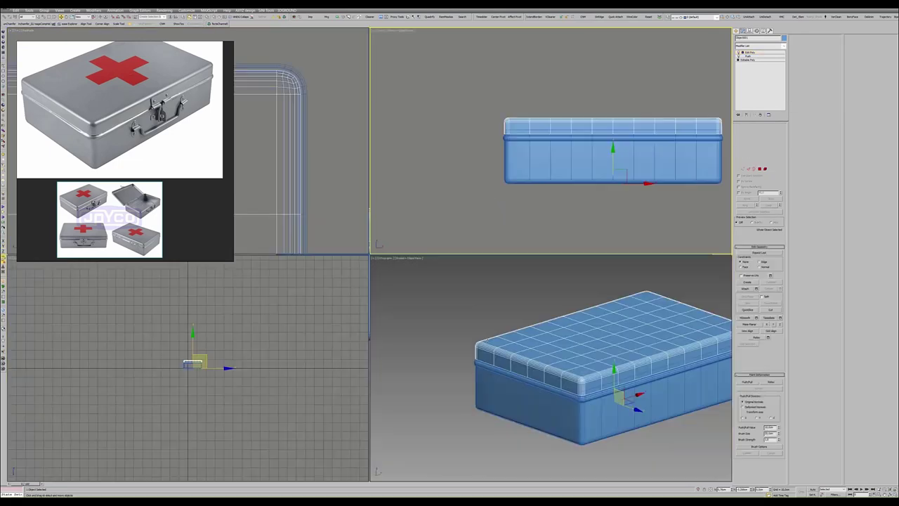
key(alt+w)
- Select the box body, deselect, reframe the view and turn off edged faces
click(750, 53)
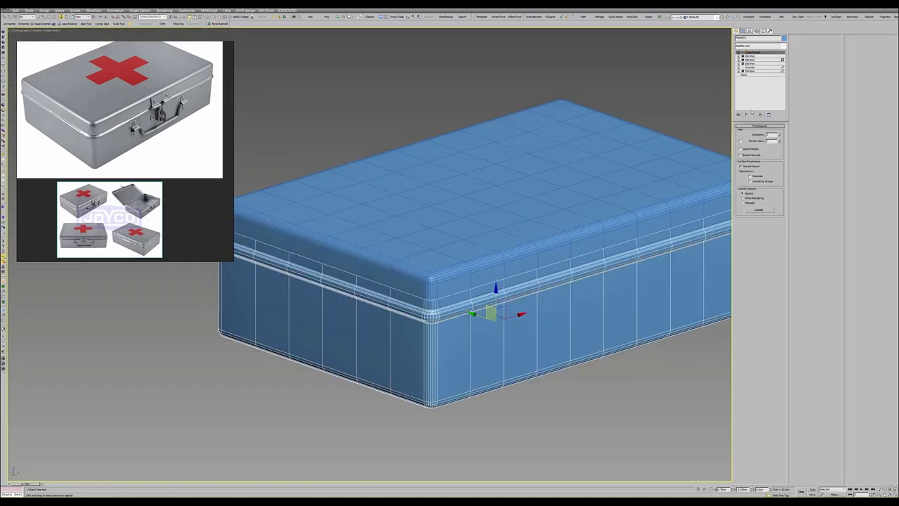
scroll(670, 113, down, 3)
click(676, 96)
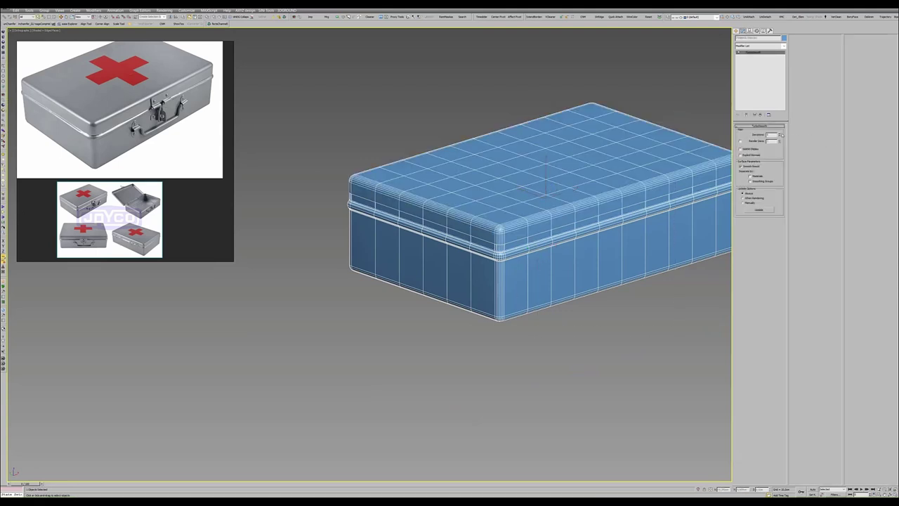
mouse_move(487, 204)
middle_down()
mouse_move(444, 232)
mouse_move(492, 225)
middle_up()
key(F4)
- Orbit and zoom around the smoothed body, with the lid hidden, into its open interior
key(F4)
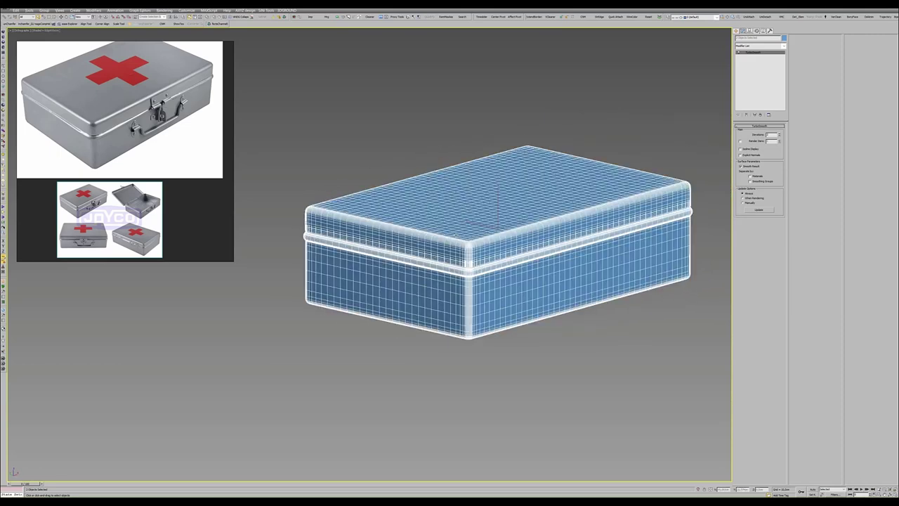
mouse_move(498, 200)
alt+middle_down()
mouse_move(509, 203)
mouse_move(469, 253)
alt+middle_up()
scroll(510, 204, up, 3)
key(F4)
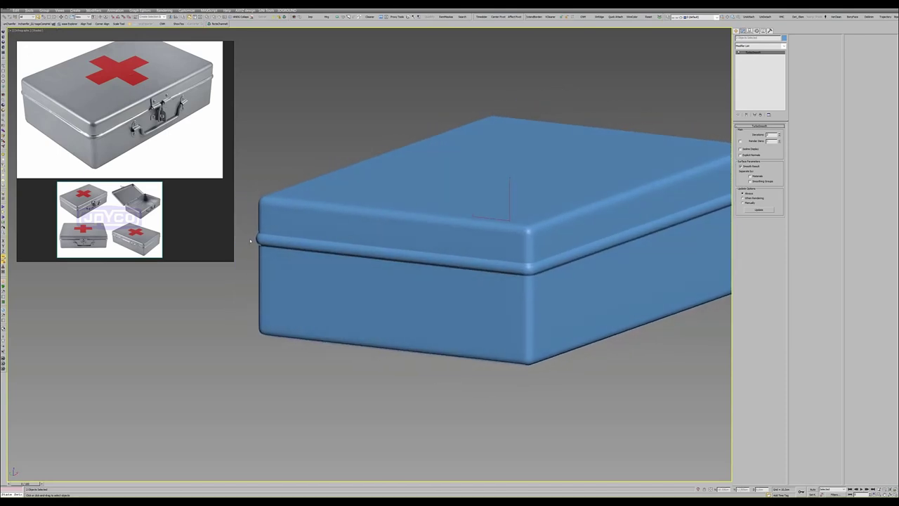
scroll(259, 238, up, 3)
key(F4)
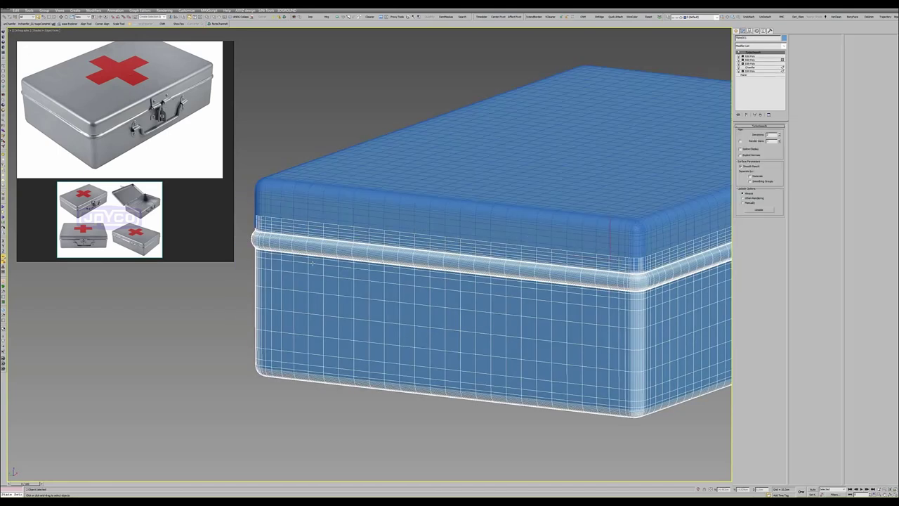
scroll(422, 246, down, 3)
mouse_move(421, 246)
alt+middle_down()
mouse_move(531, 233)
mouse_move(529, 212)
alt+middle_up()
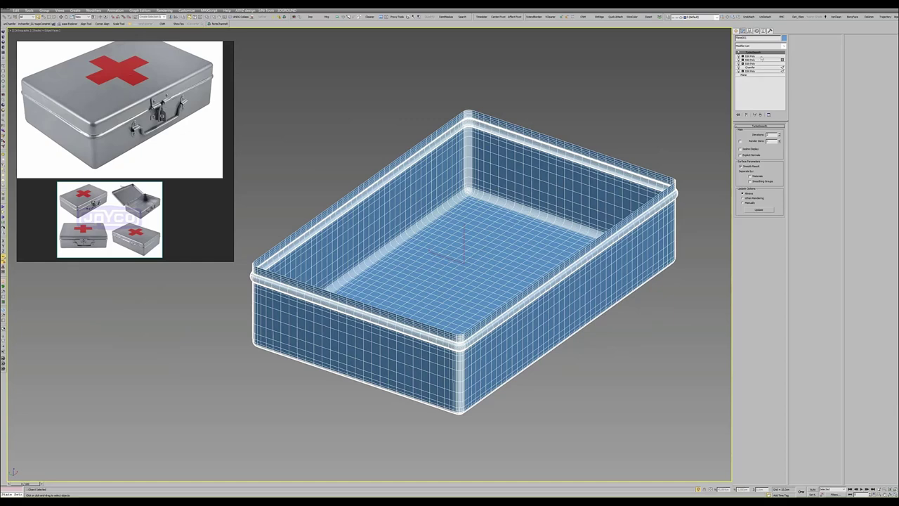
- Add a Shell modifier above the body's Edit Poly and reduce its wall thickness
click(758, 56)
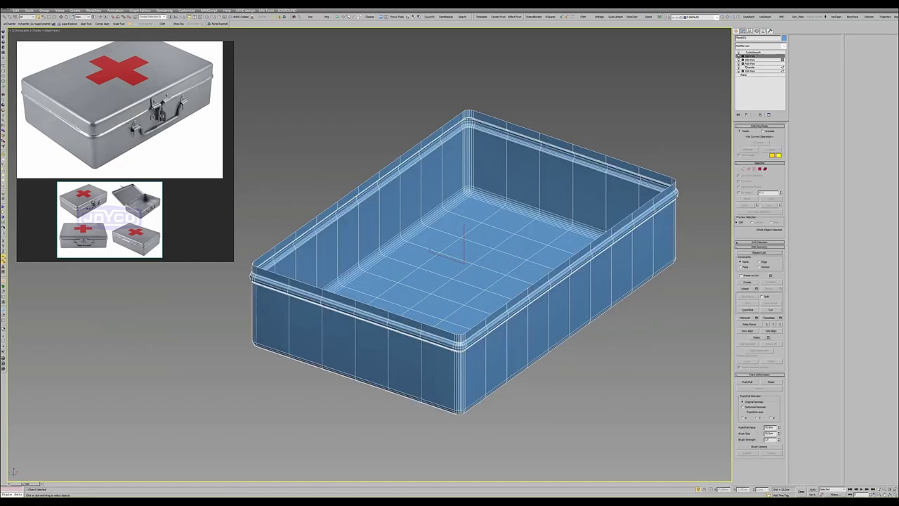
click(761, 46)
scroll(758, 281, down, 2)
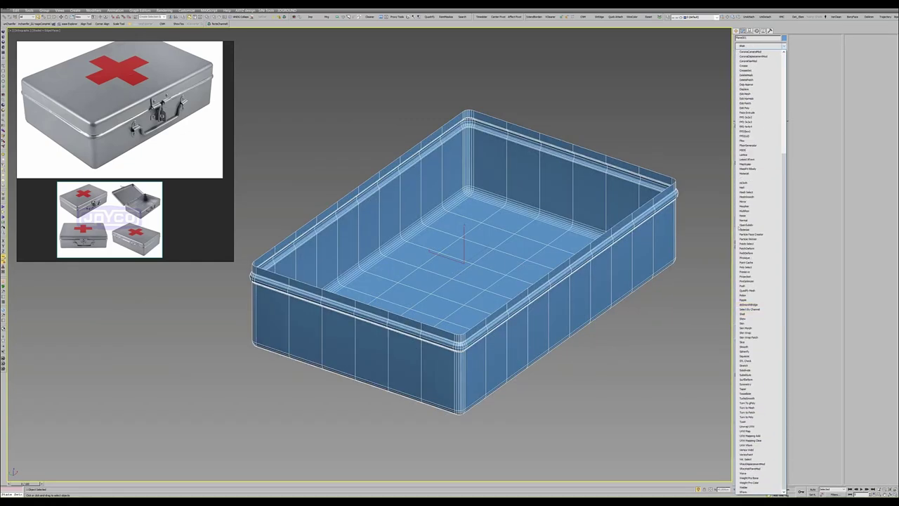
click(746, 318)
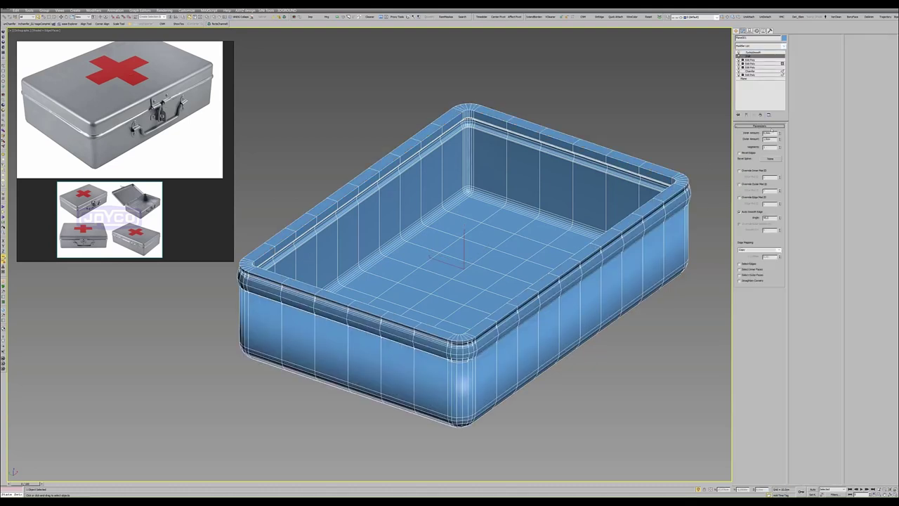
mouse_move(779, 140)
mouse_down()
mouse_move(779, 151)
mouse_move(784, 113)
mouse_up()
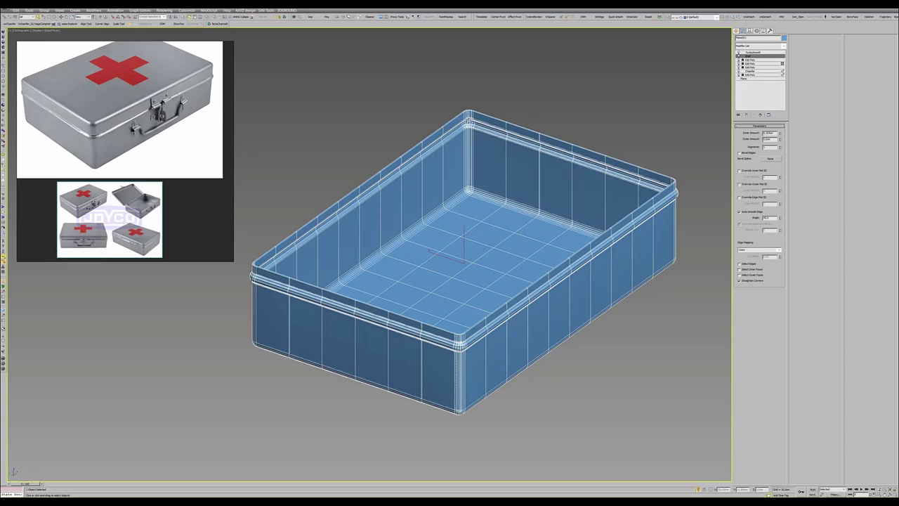
scroll(469, 117, up, 5)
scroll(469, 117, down, 1)
scroll(469, 117, down, 2)
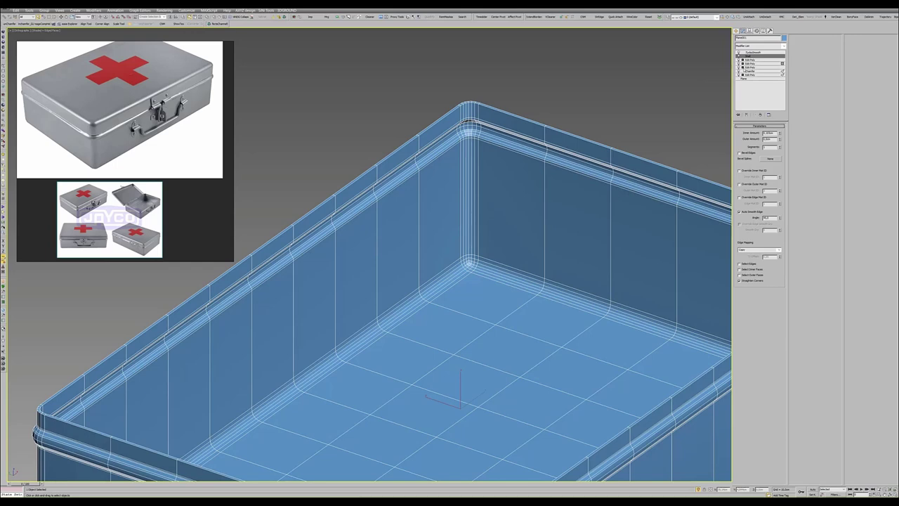
click(110, 219)
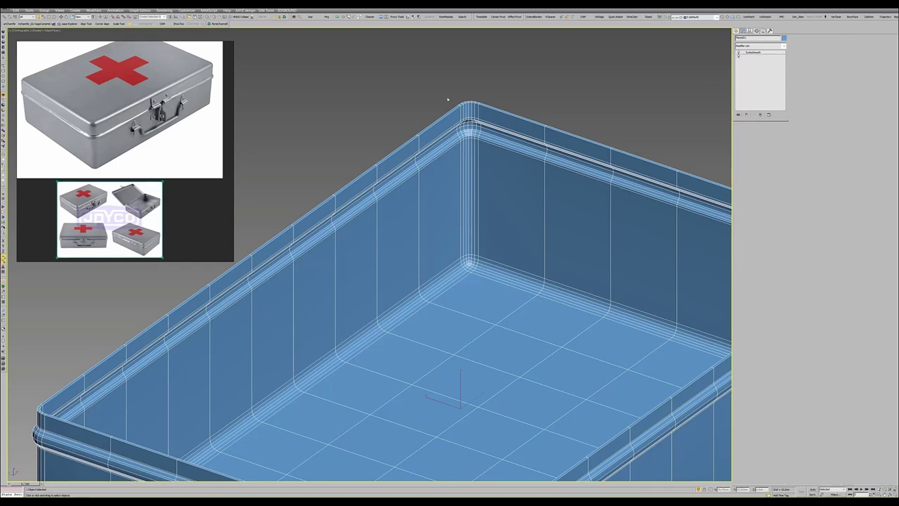
- Orbit and zoom the shelled, smoothed body from above and below to check its thick rims
scroll(464, 104, up, 2)
scroll(471, 104, up, 2)
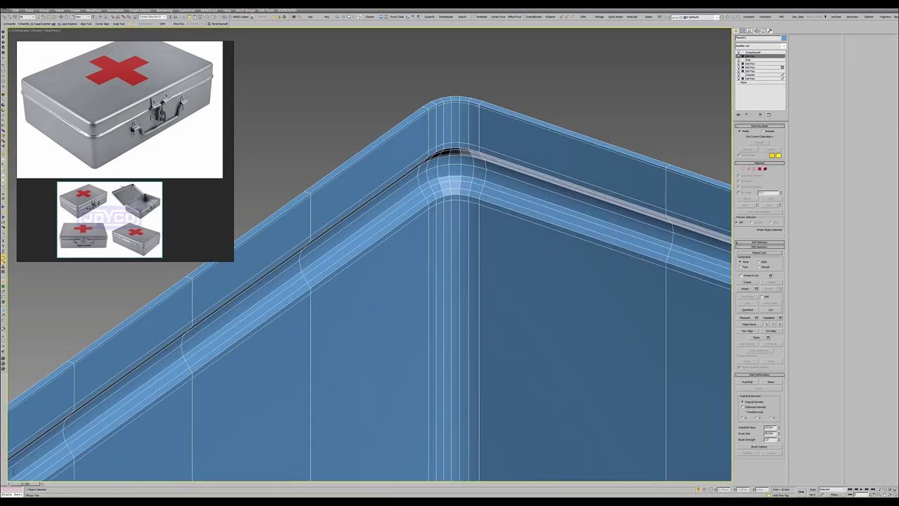
scroll(449, 253, down, 3)
alt+middle_drag(449, 253, 490, 204)
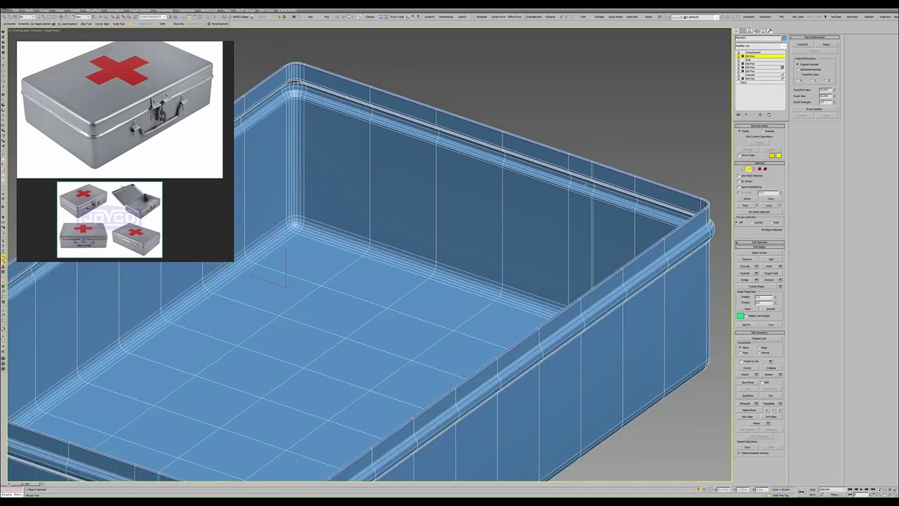
scroll(490, 203, up, 3)
scroll(490, 203, up, 2)
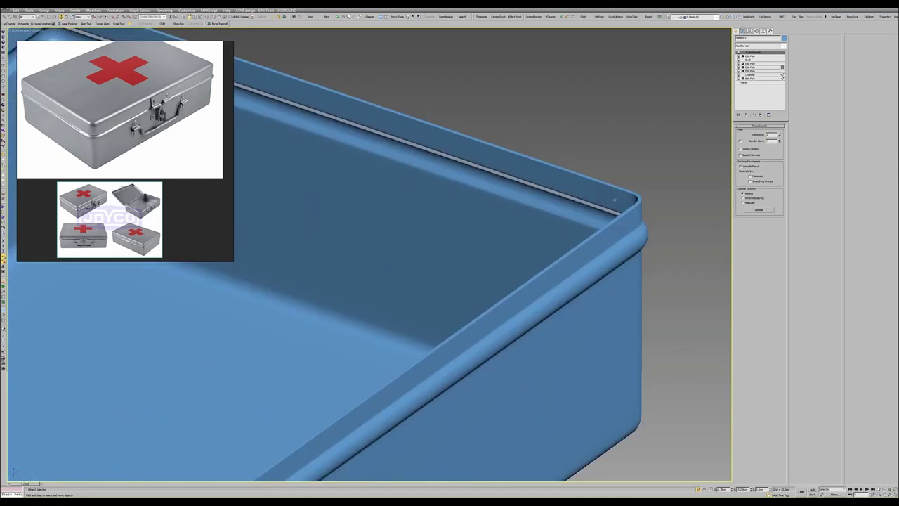
key(z)
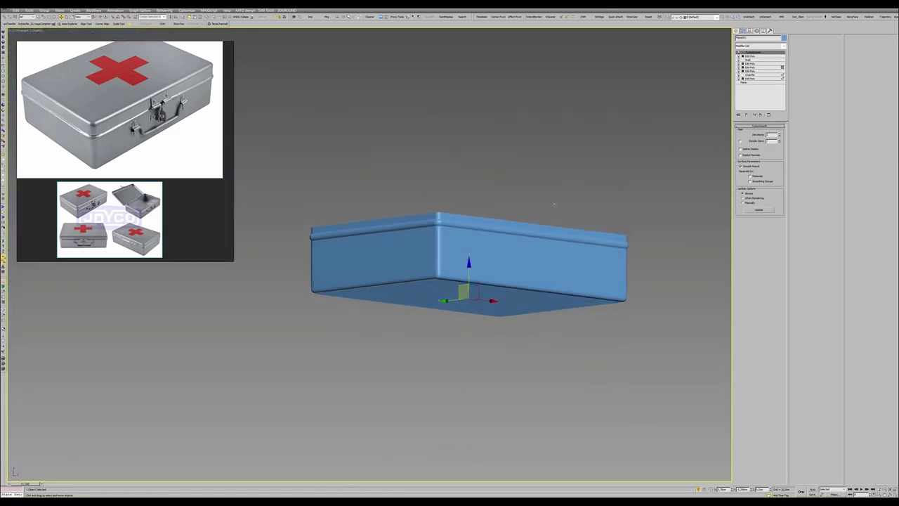
mouse_move(554, 232)
alt+middle_down()
mouse_move(554, 188)
mouse_move(498, 210)
alt+middle_up()
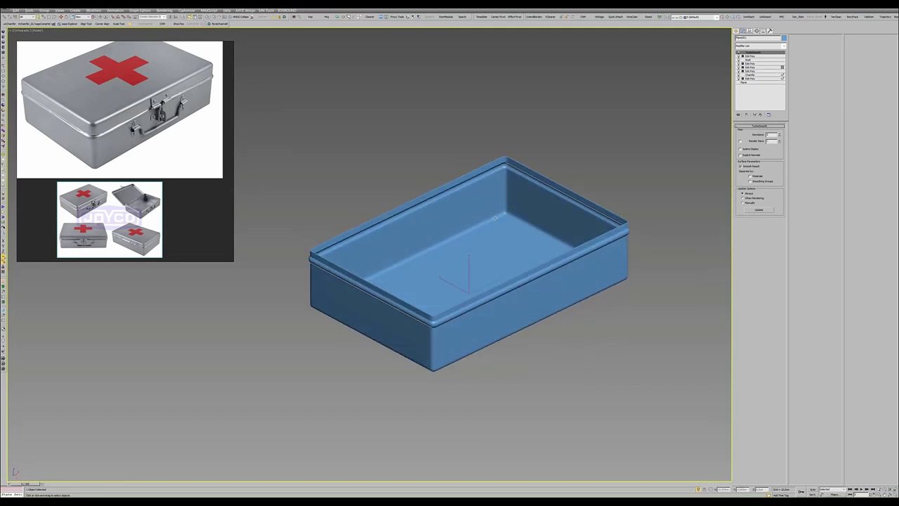
scroll(498, 212, up, 5)
- Copy the box body's Shell modifier and show edged faces
click(750, 56)
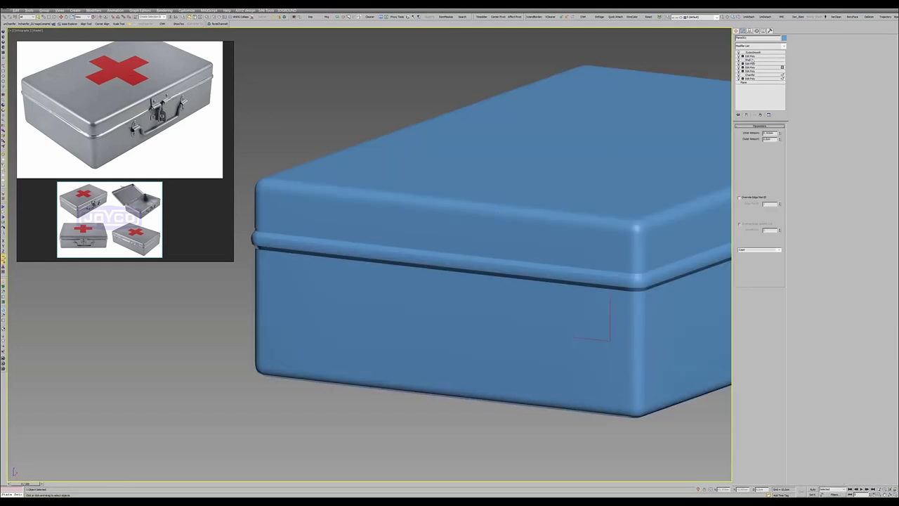
click(760, 46)
click(779, 86)
middle_drag(594, 166, 543, 186)
key(F4)
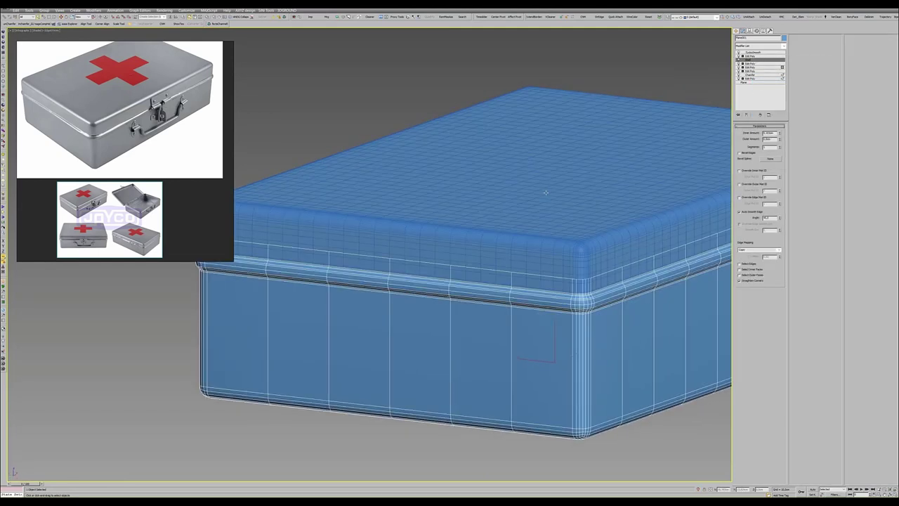
- Paste the Shell above the lid's Edit Poly and orbit to view the lid from below
click(696, 106)
click(757, 56)
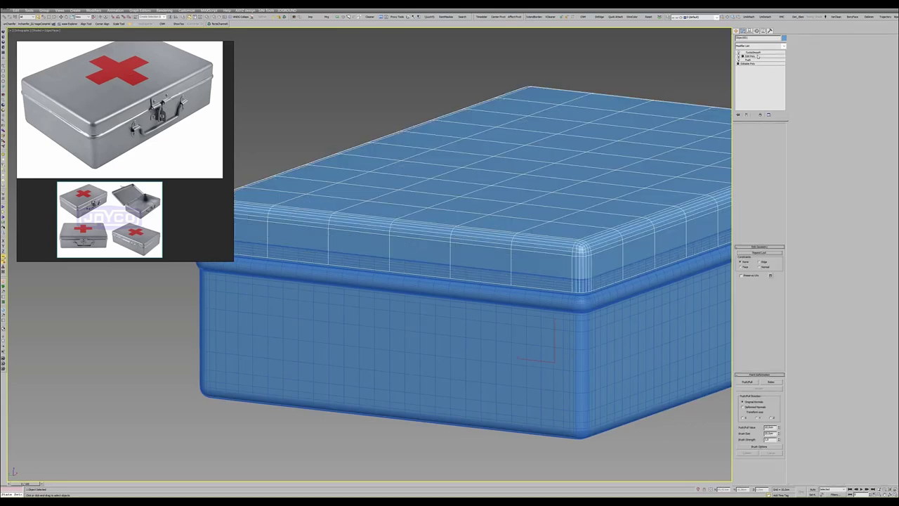
right_click(760, 56)
click(774, 84)
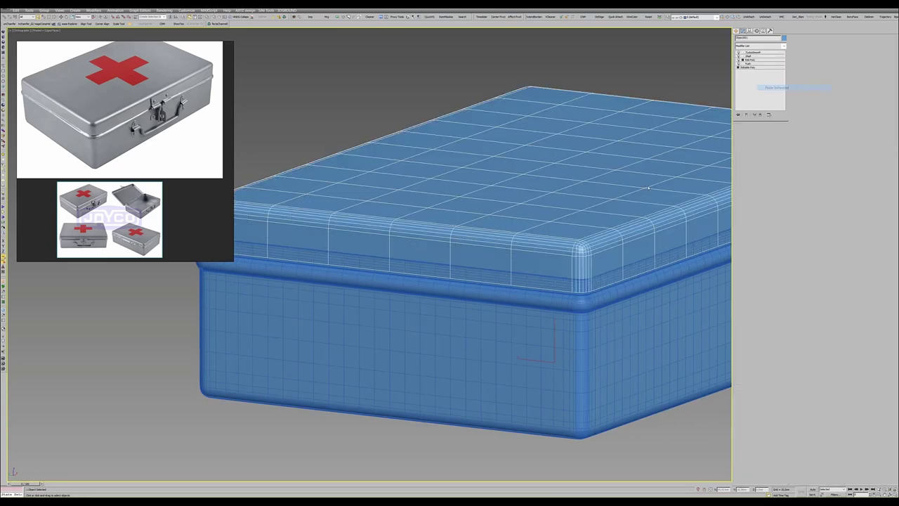
scroll(586, 275, up, 3)
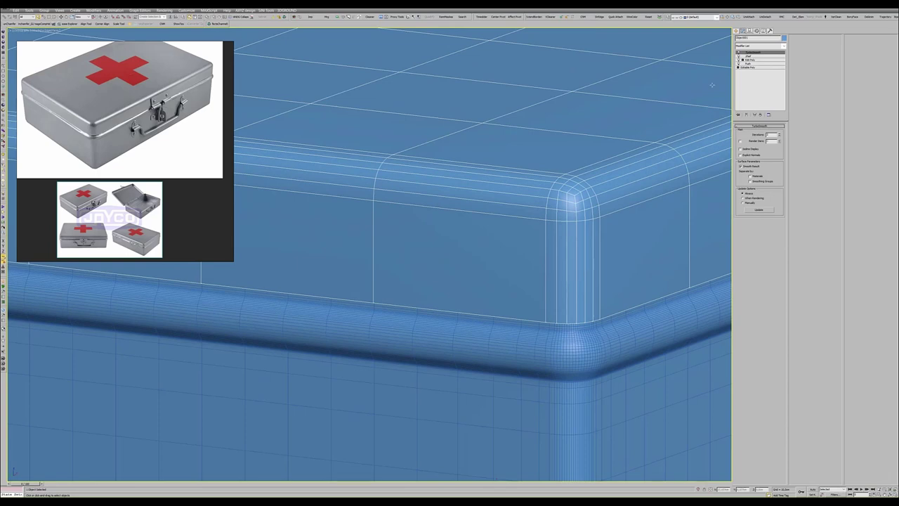
scroll(573, 230, down, 5)
mouse_move(572, 231)
alt+middle_down()
mouse_move(552, 209)
mouse_move(498, 254)
mouse_move(510, 139)
alt+middle_up()
scroll(498, 254, down, 4)
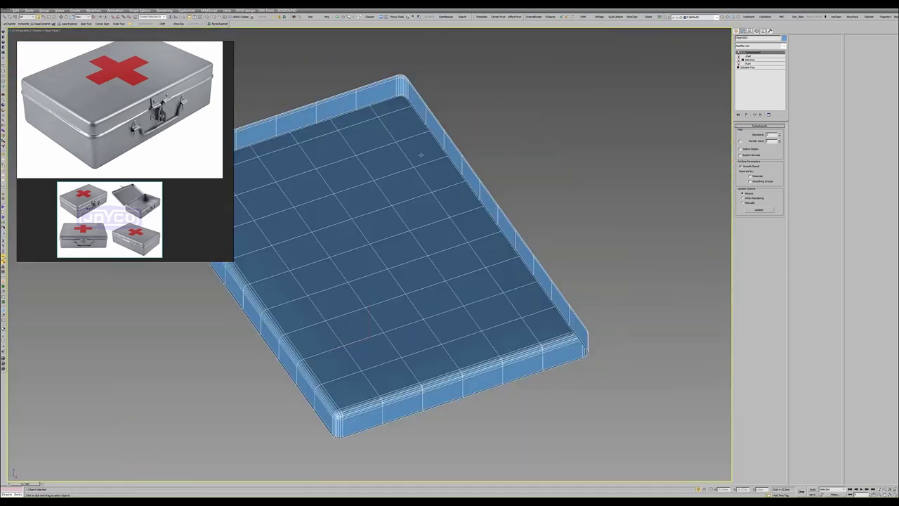
- Select the lid's Shell level, then select the edge loop around the lid rim at Edge level
middle_drag(421, 155, 474, 185)
click(749, 56)
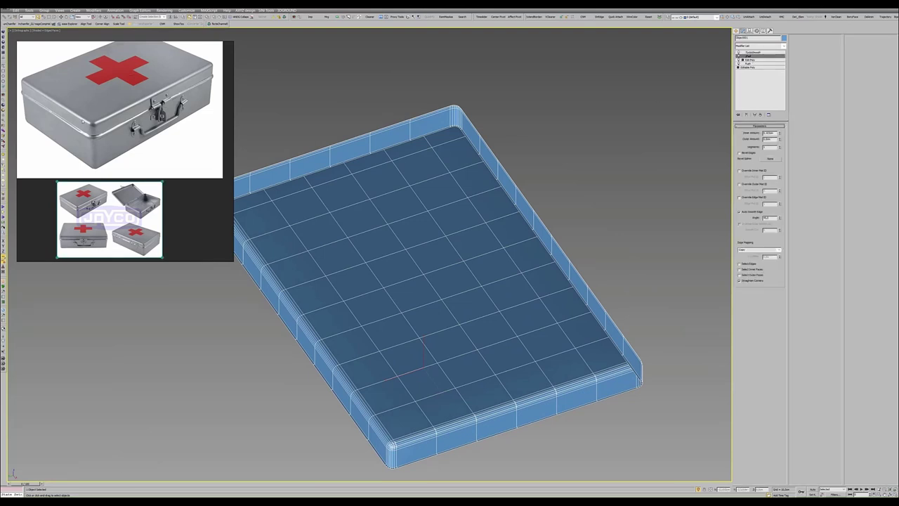
scroll(477, 120, up, 6)
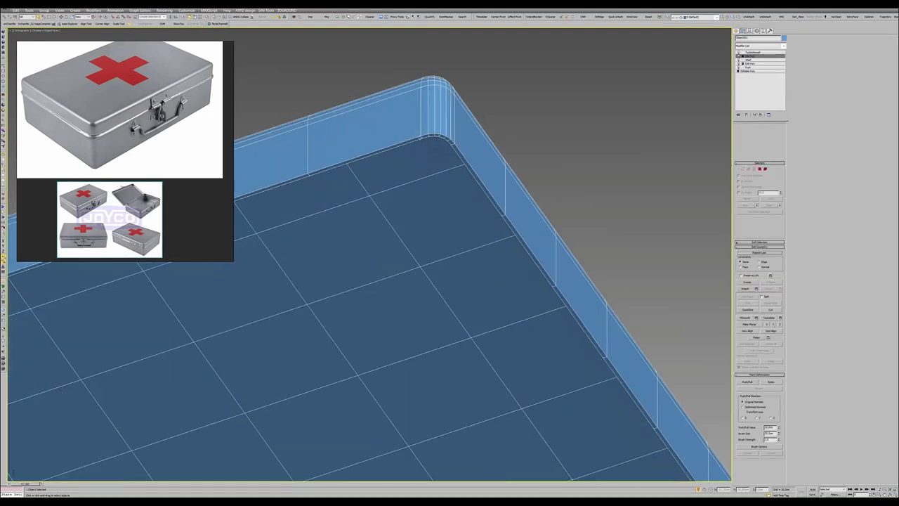
scroll(421, 162, up, 3)
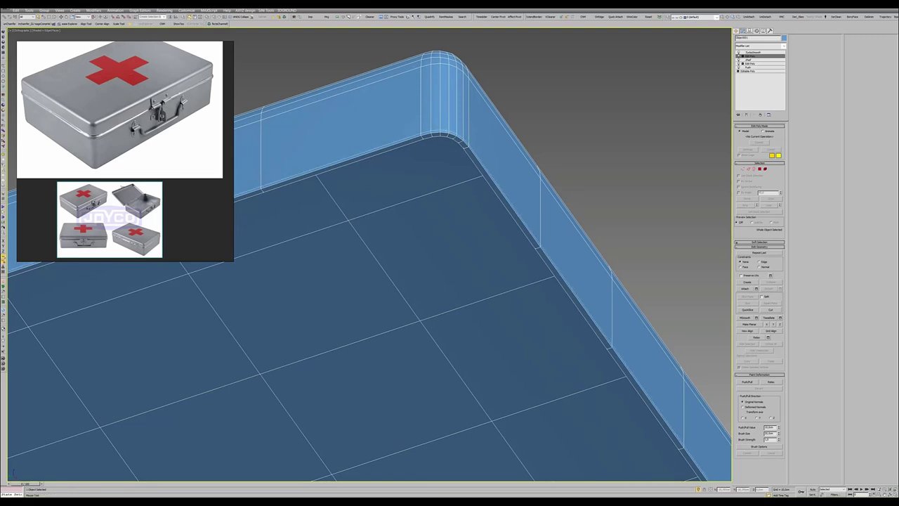
key(2)
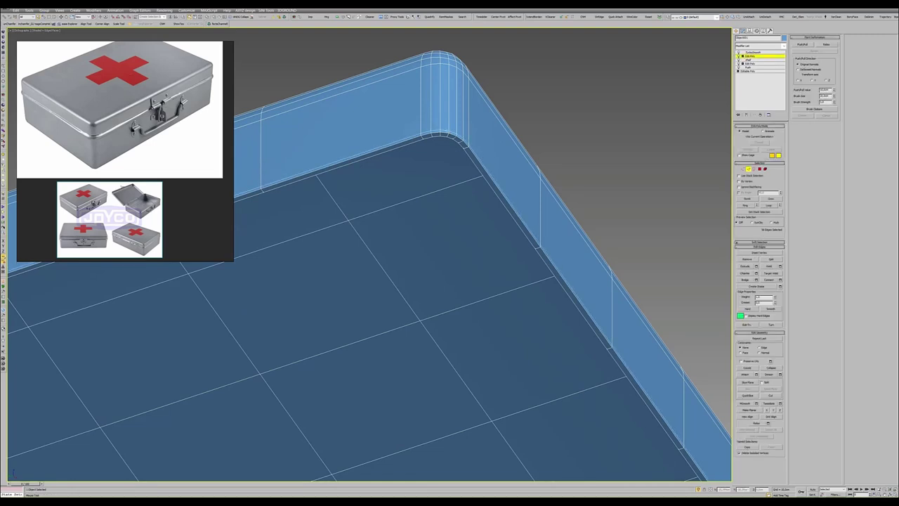
double_click(492, 226)
- Orbit and zoom to inspect the lid's rim corner side-on and from above
scroll(492, 227, down, 5)
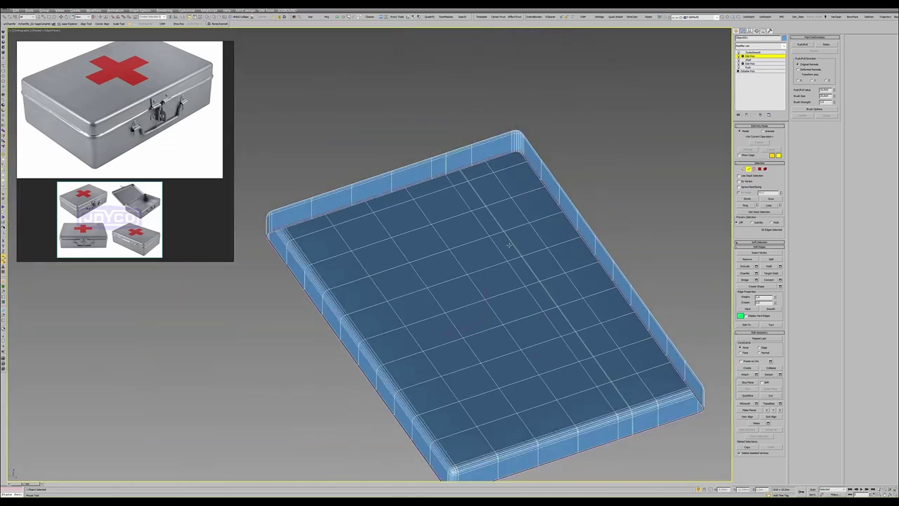
scroll(518, 245, up, 5)
scroll(463, 386, up, 5)
alt+middle_drag(463, 386, 463, 351)
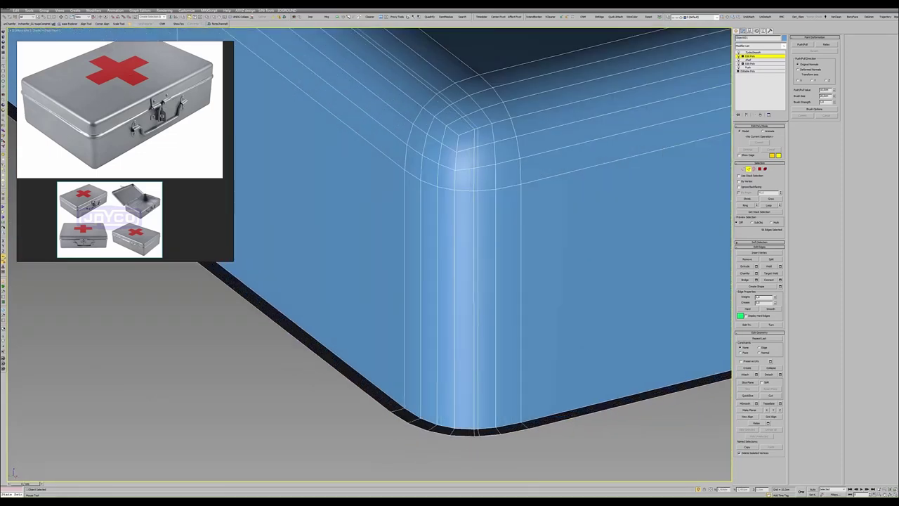
scroll(455, 151, down, 5)
scroll(455, 151, down, 5)
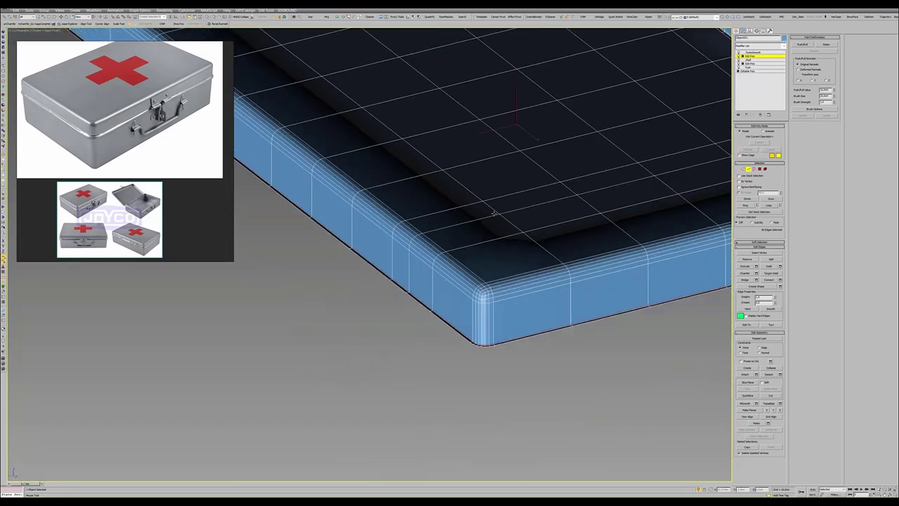
scroll(455, 150, down, 3)
alt+middle_drag(455, 211, 455, 234)
scroll(455, 234, up, 3)
scroll(467, 168, up, 3)
scroll(467, 168, up, 3)
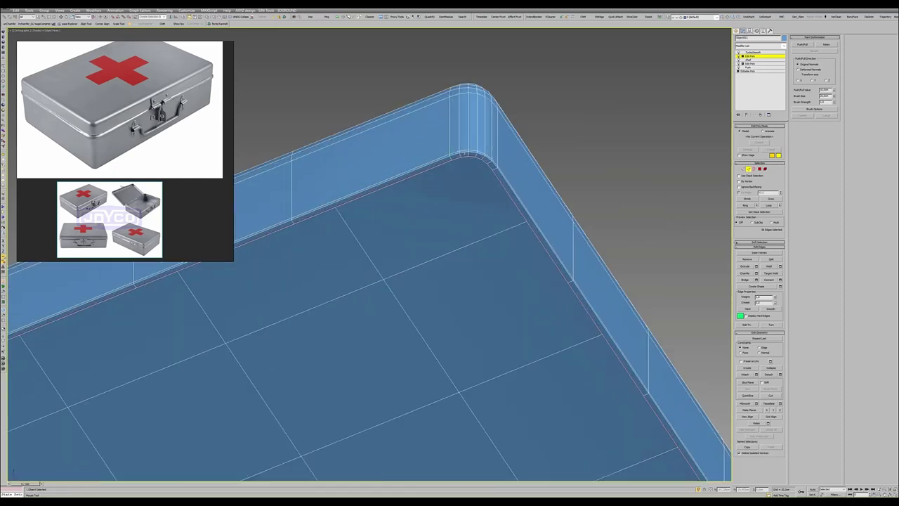
scroll(467, 169, up, 3)
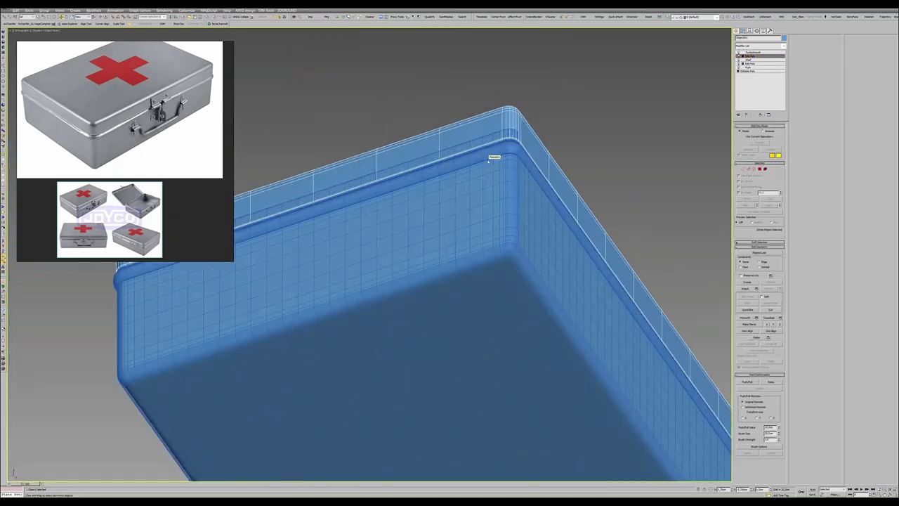
- Increase the Push modifier's value so the rim lip pushes out further
scroll(554, 142, up, 2)
scroll(534, 140, up, 3)
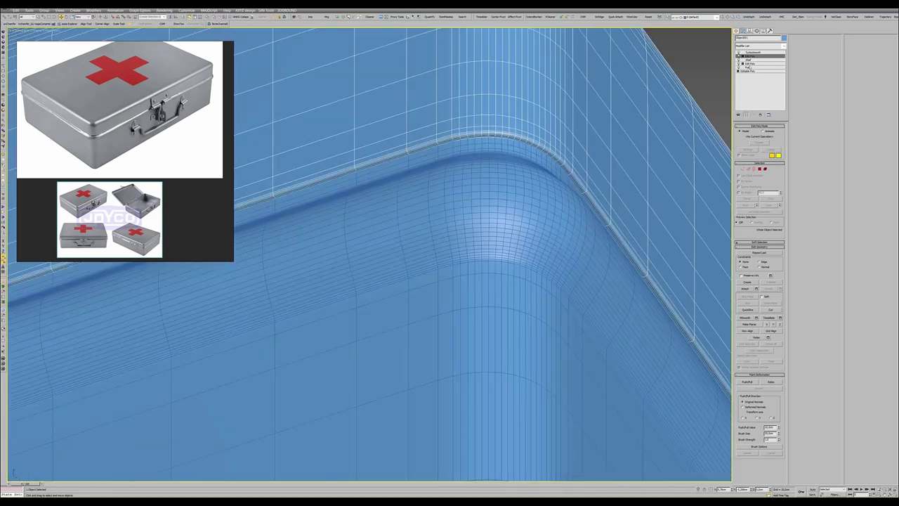
click(749, 63)
click(753, 67)
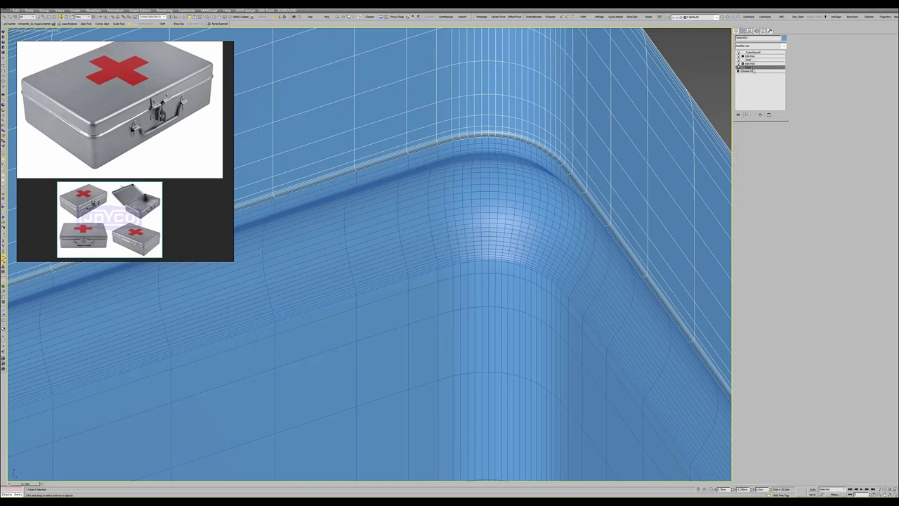
mouse_move(781, 133)
mouse_down()
mouse_move(780, 123)
mouse_move(785, 133)
mouse_up()
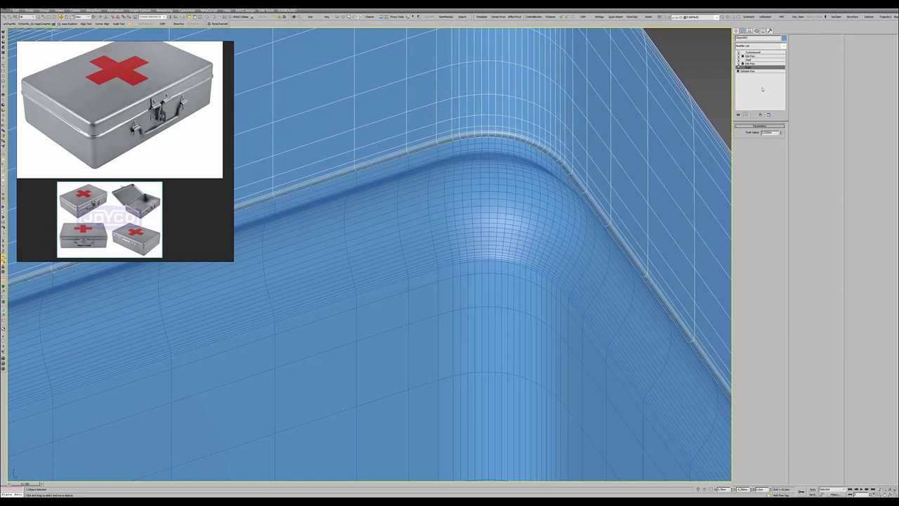
click(747, 115)
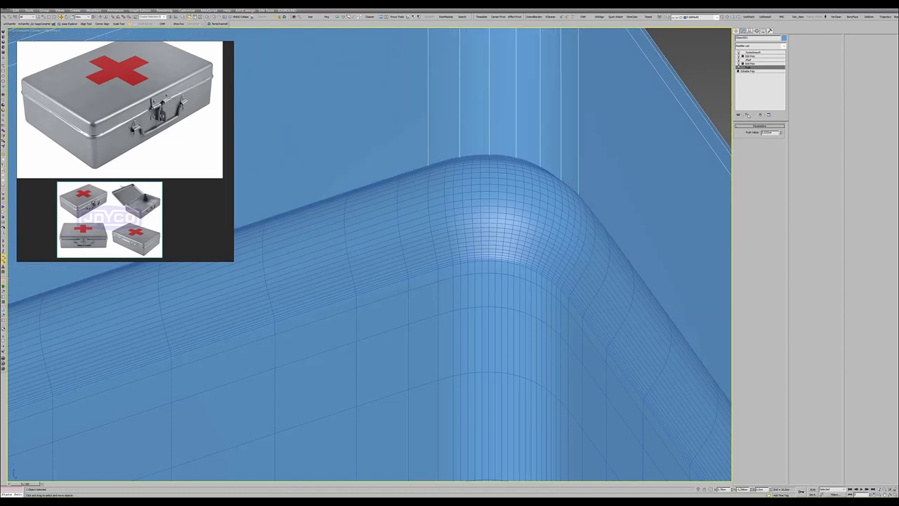
drag(780, 132, 782, 121)
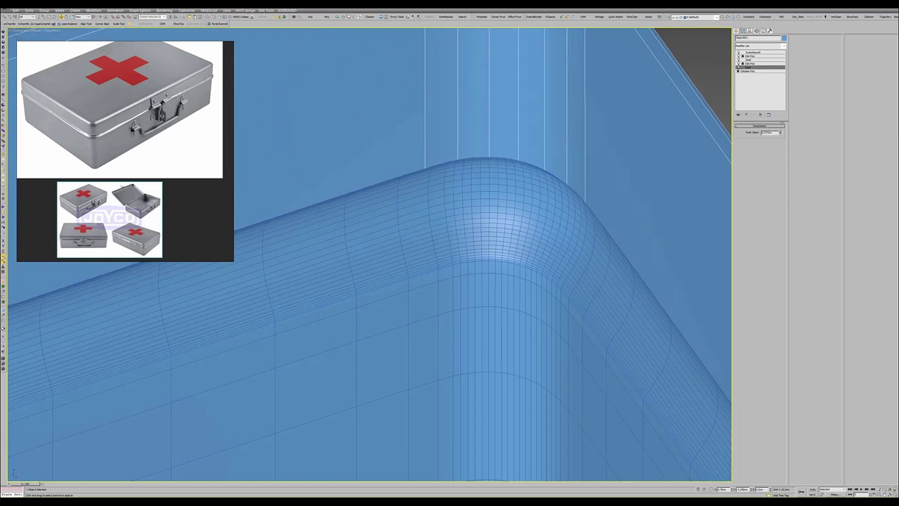
- Turn off TurboSmooth, lower the chamfer amount to thin the rim band, and raise Push slightly
click(749, 63)
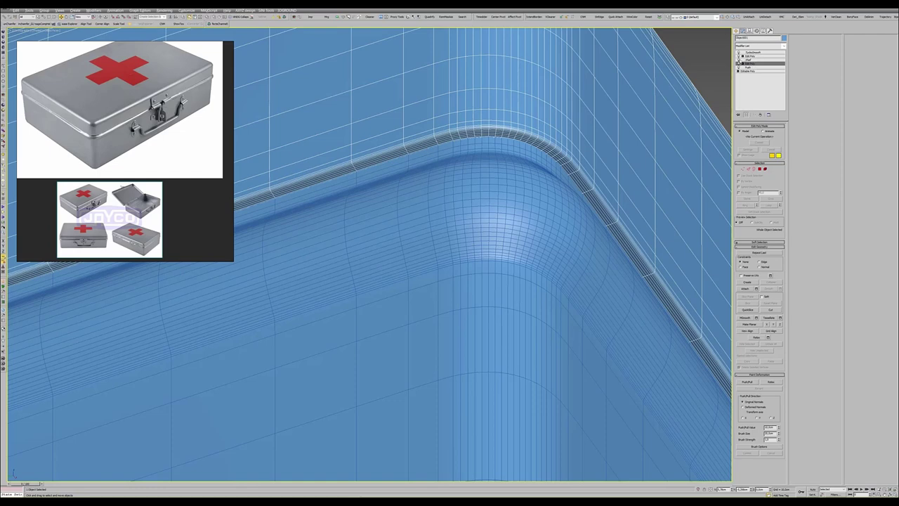
click(738, 53)
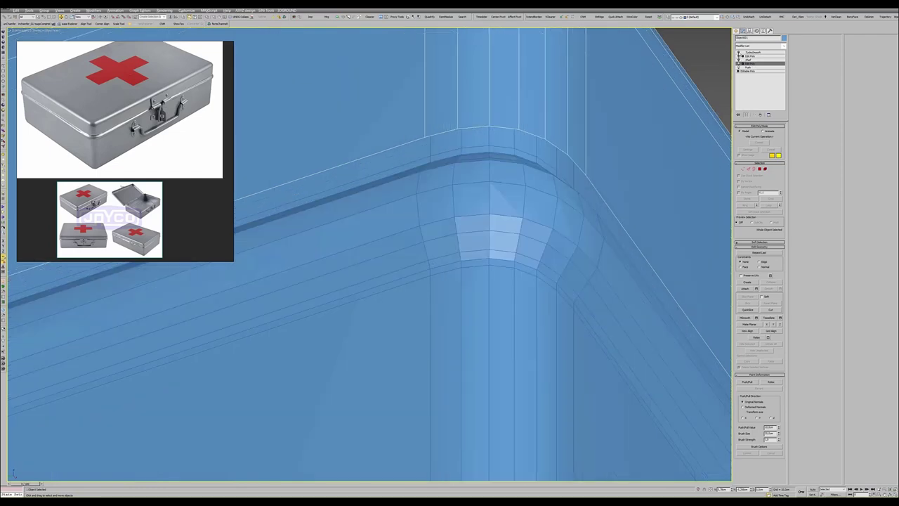
click(748, 60)
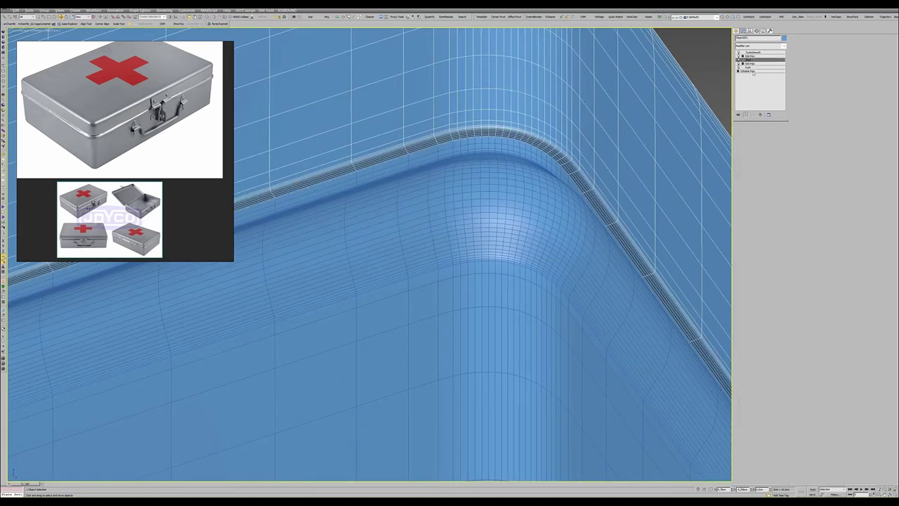
drag(779, 133, 770, 121)
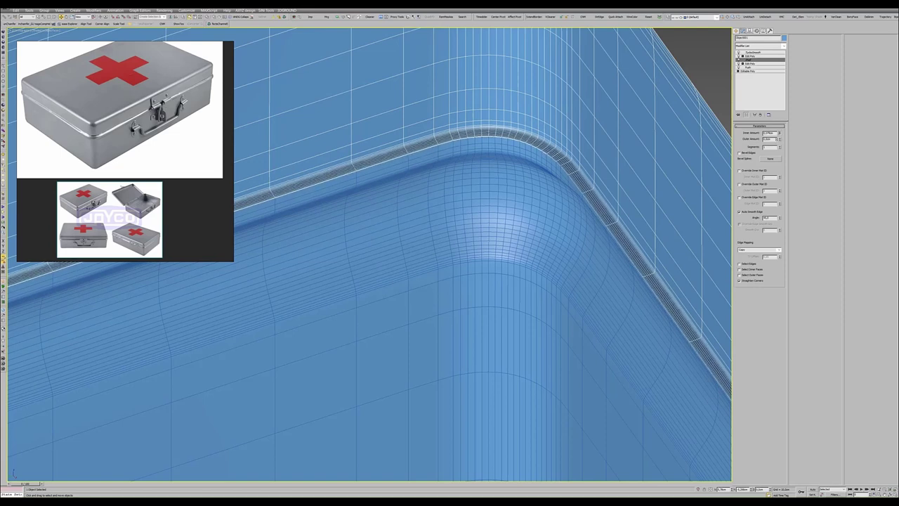
click(749, 67)
drag(779, 133, 779, 127)
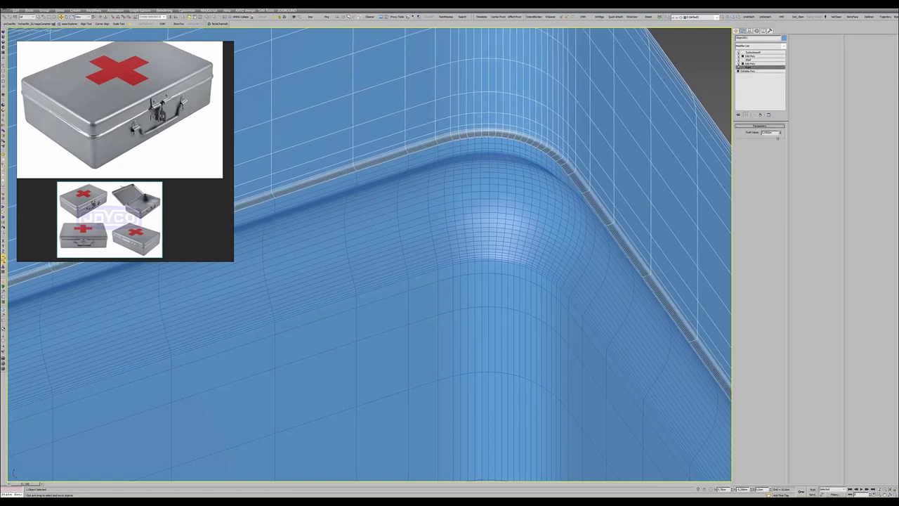
scroll(520, 189, down, 3)
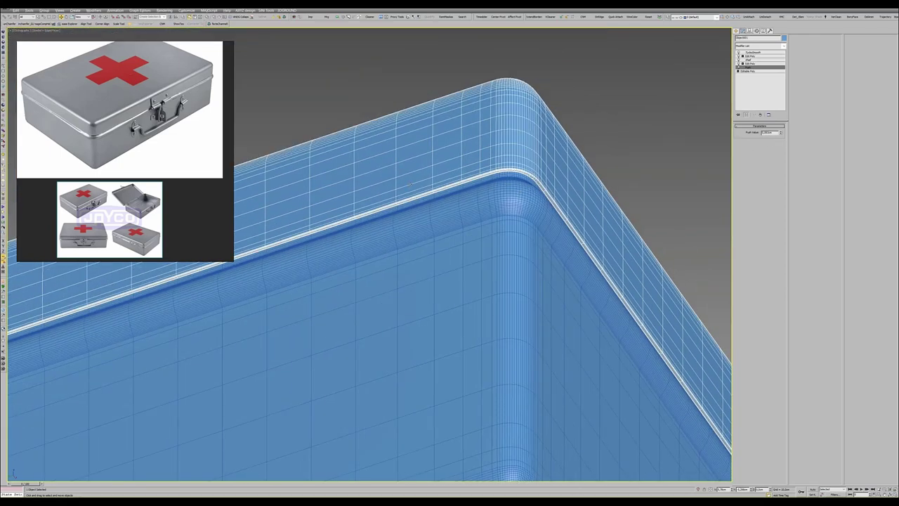
- Zoom out and orbit to frame the whole case, toggling the edged-faces overlay
scroll(413, 185, down, 2)
alt+middle_drag(413, 185, 402, 437)
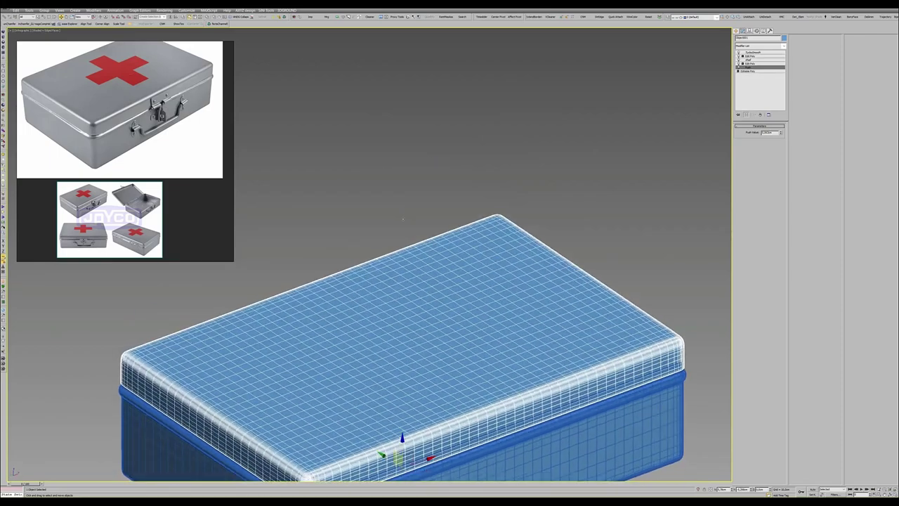
scroll(407, 295, down, 3)
alt+middle_drag(407, 295, 422, 253)
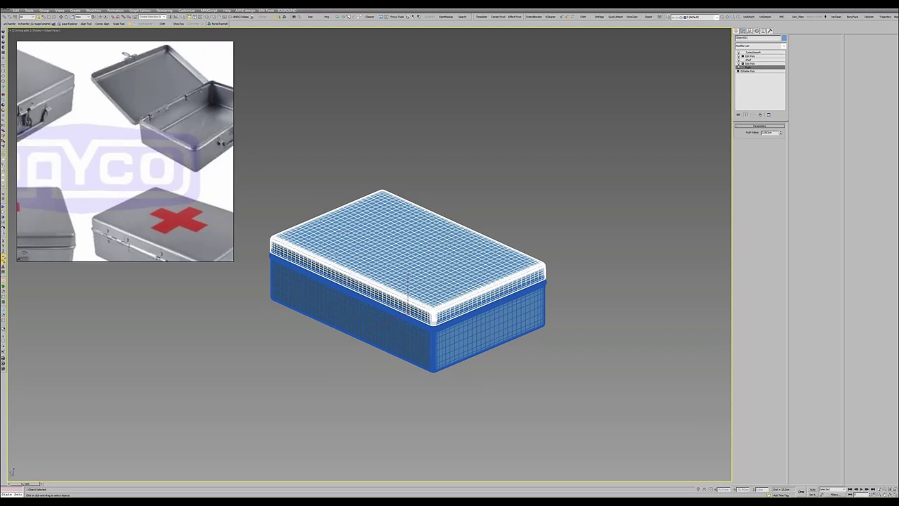
mouse_move(408, 281)
middle_down()
mouse_move(445, 224)
mouse_move(425, 212)
middle_up()
key(F4)
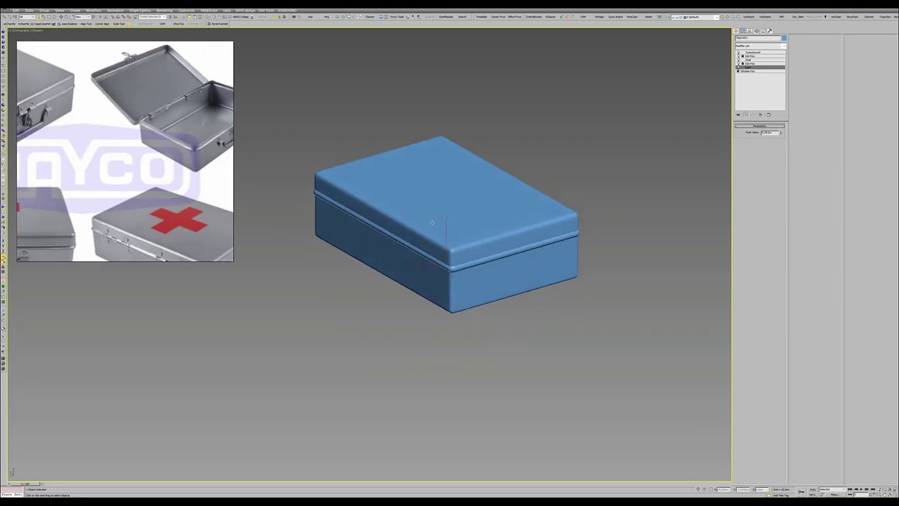
key(F4)
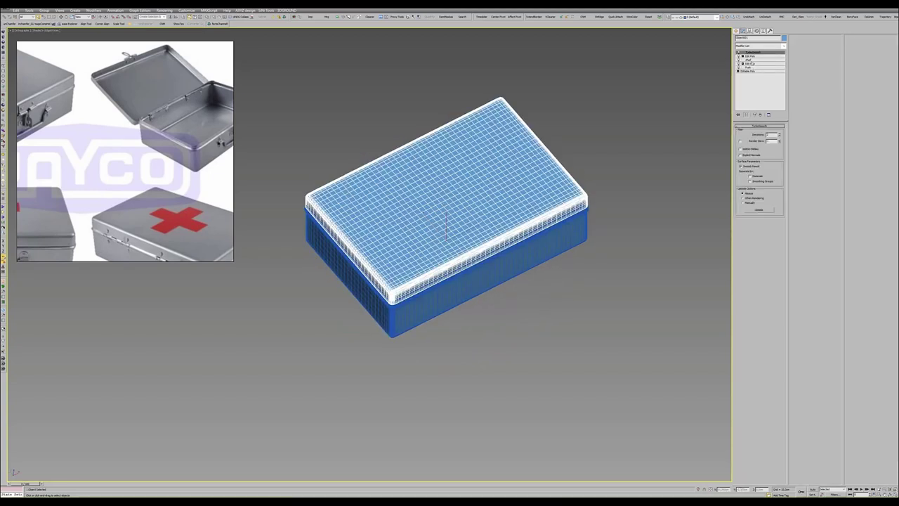
- Step through the lid's Edit Poly levels and toggle smoothing off to expose the coarse cage
click(750, 55)
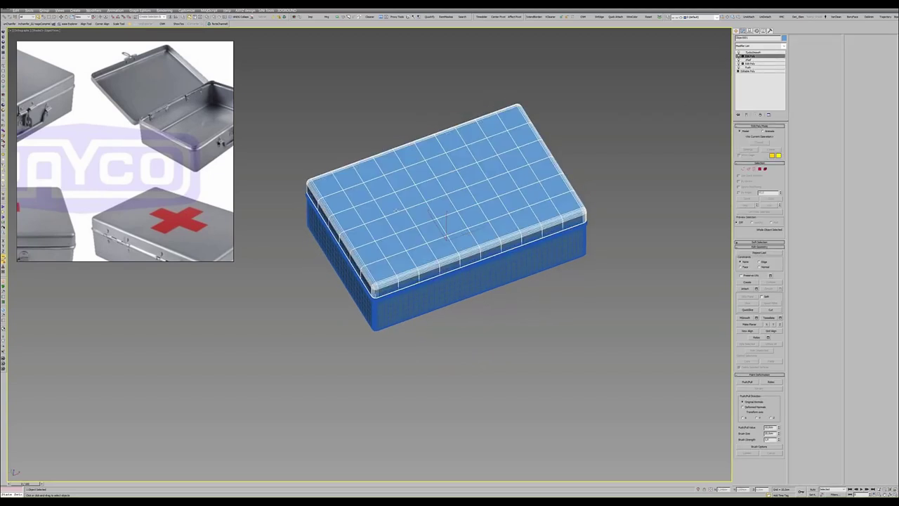
alt+middle_drag(442, 224, 421, 222)
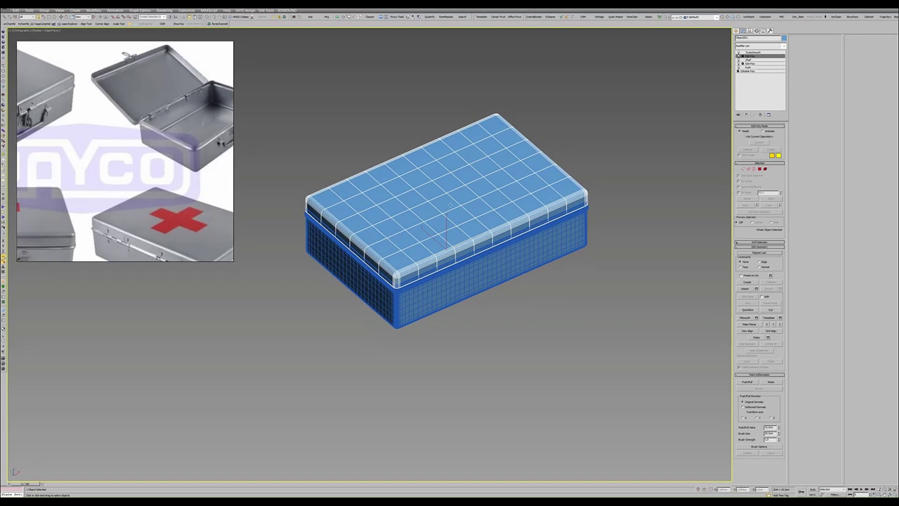
click(738, 55)
click(738, 56)
click(751, 64)
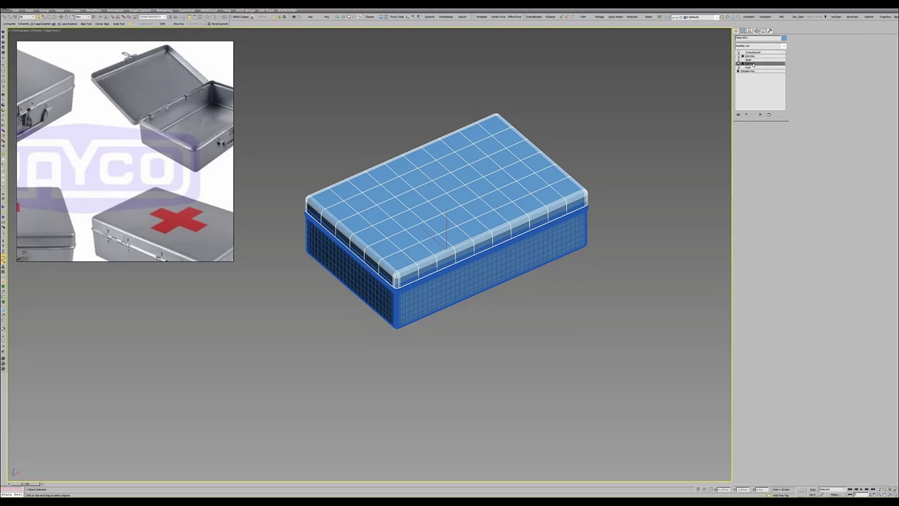
alt+middle_drag(450, 210, 717, 65)
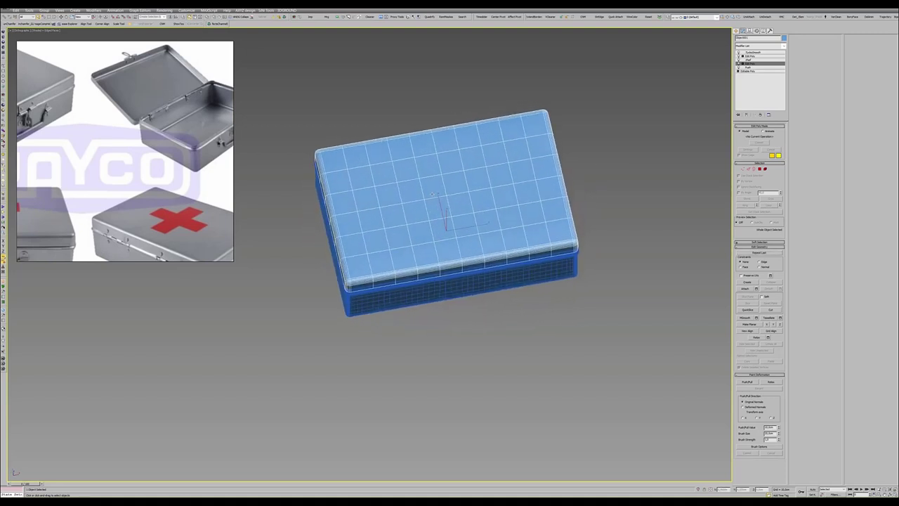
click(738, 55)
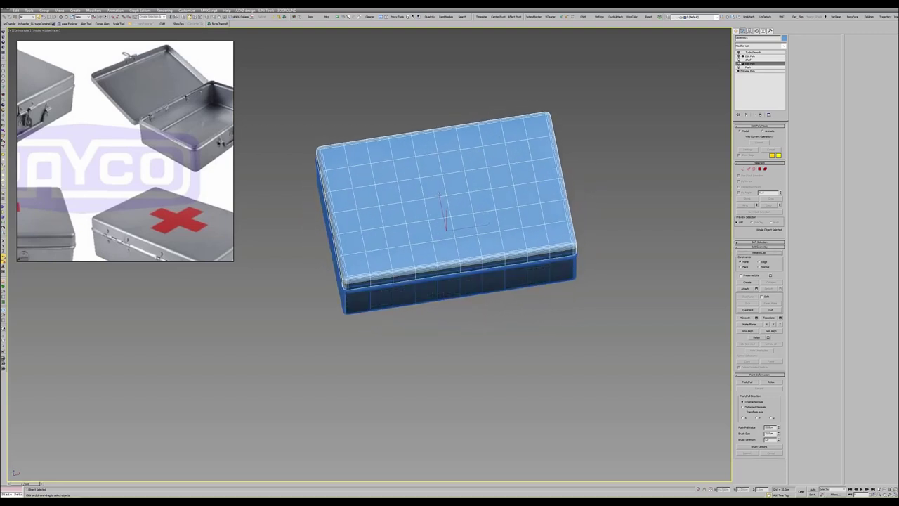
click(755, 60)
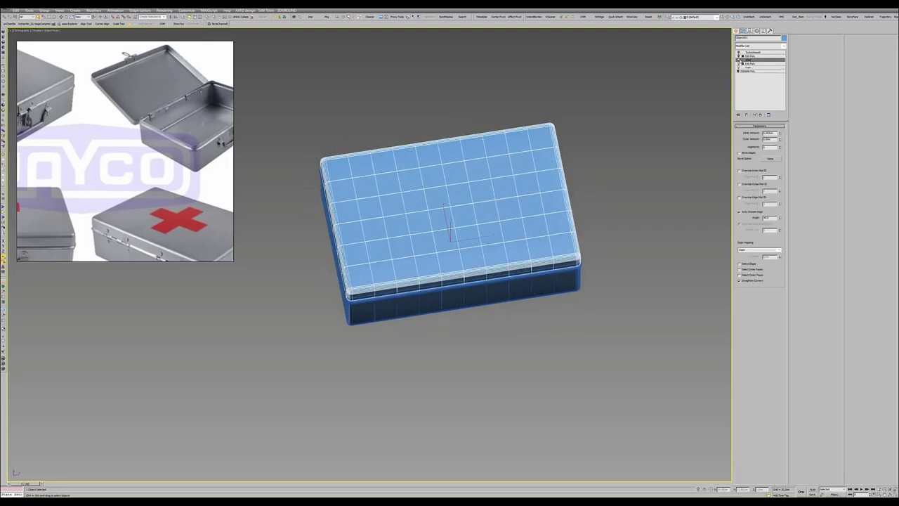
- In a maximized, shaded Top view with edged faces, drag out a square plane below the case
key(alt+w)
key(alt+w)
key(z)
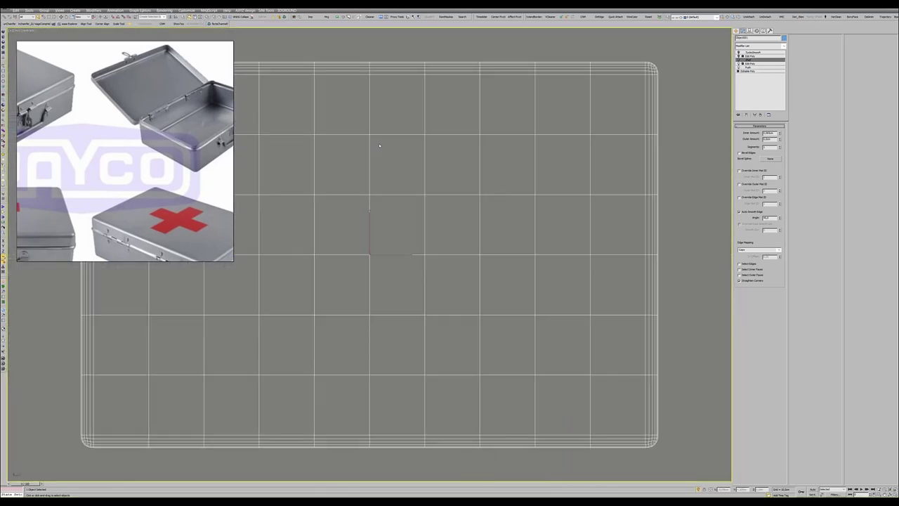
key(F3)
key(F4)
scroll(387, 147, down, 3)
middle_drag(400, 156, 453, 160)
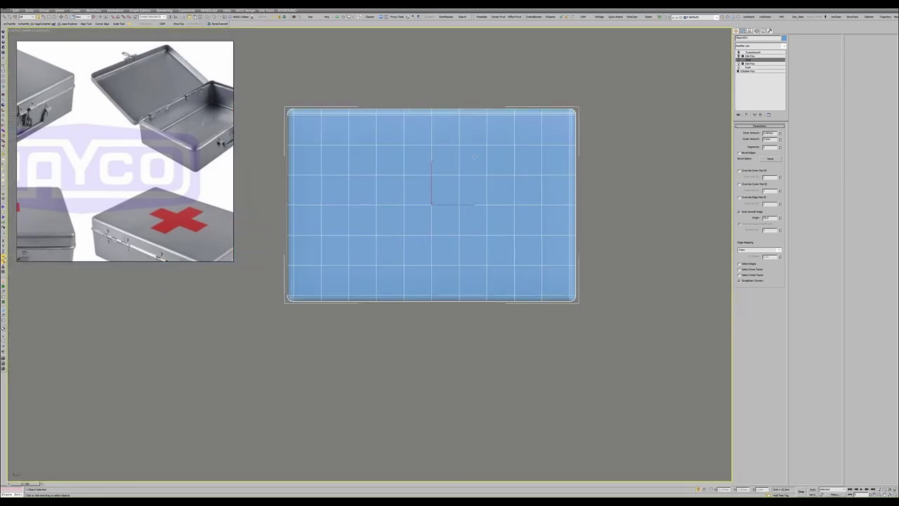
scroll(454, 160, down, 2)
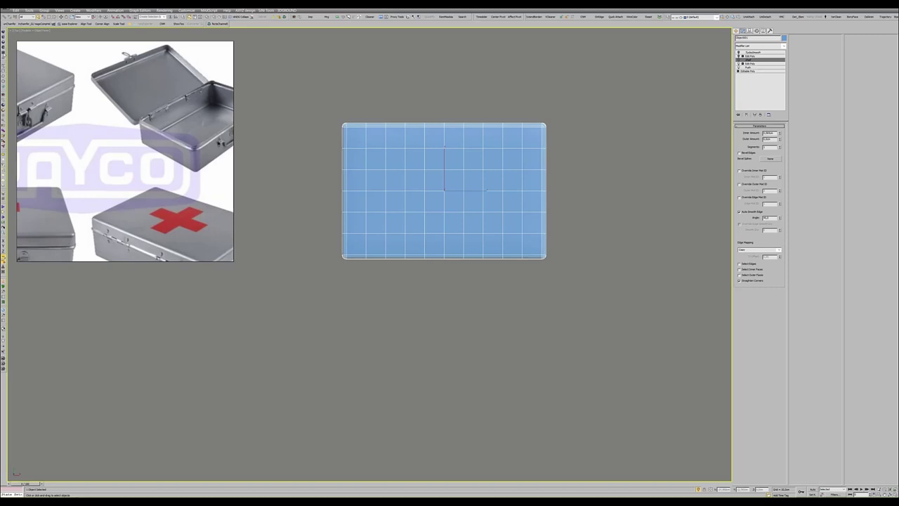
drag(415, 373, 471, 318)
- Finish the plane, split it with connecting edges and chamfer them to widen the cross arms
right_click(467, 333)
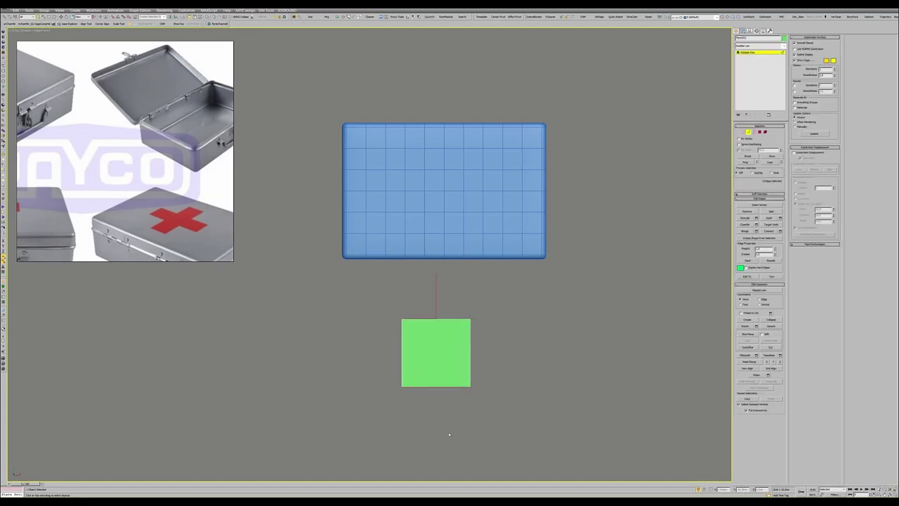
click(769, 230)
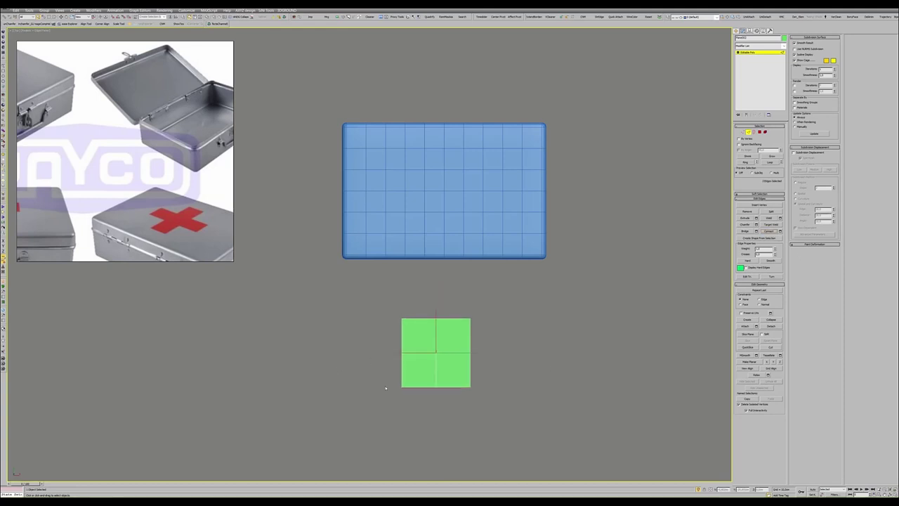
scroll(443, 369, up, 2)
key(F3)
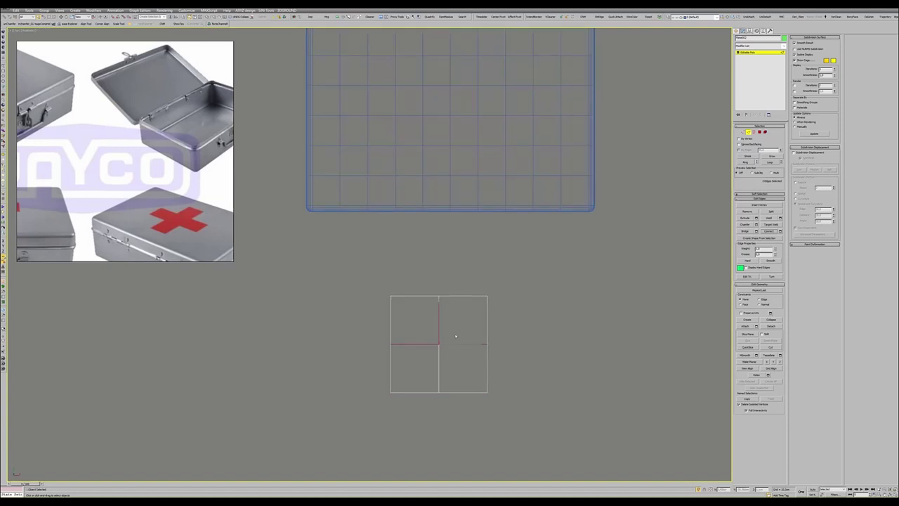
click(755, 224)
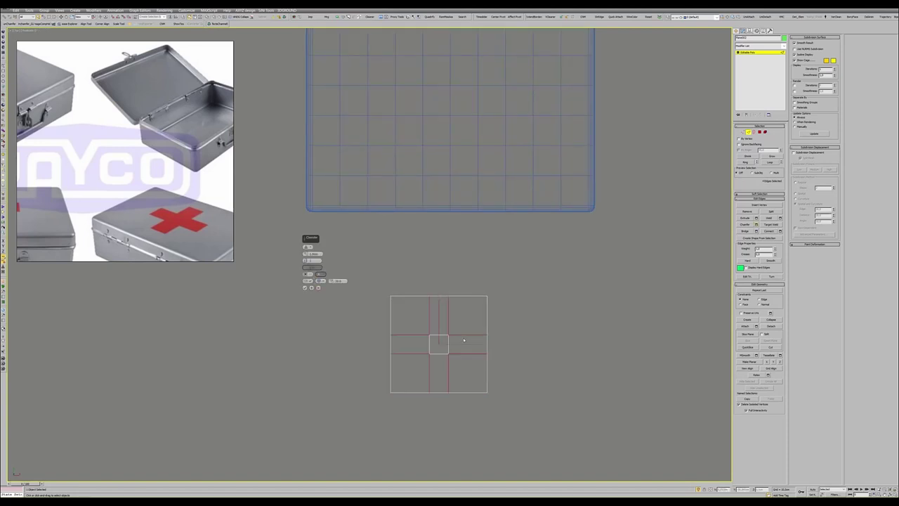
drag(305, 253, 306, 252)
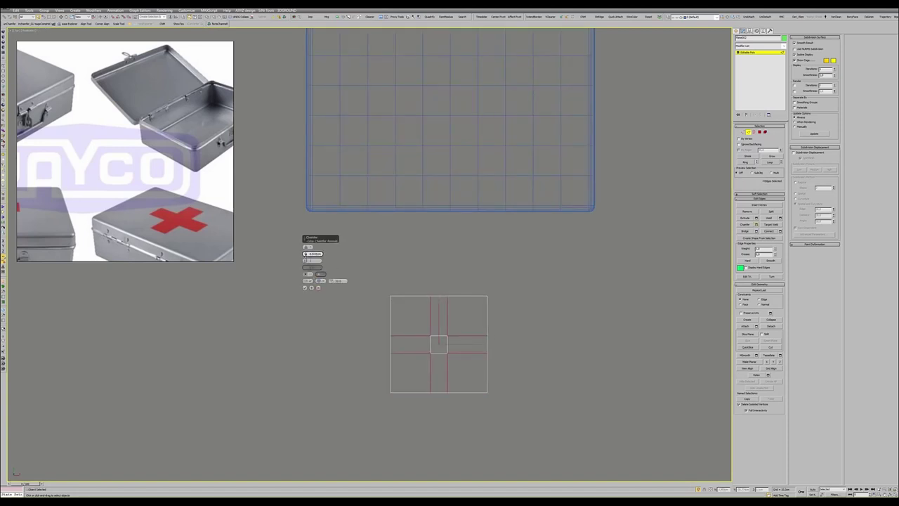
click(304, 287)
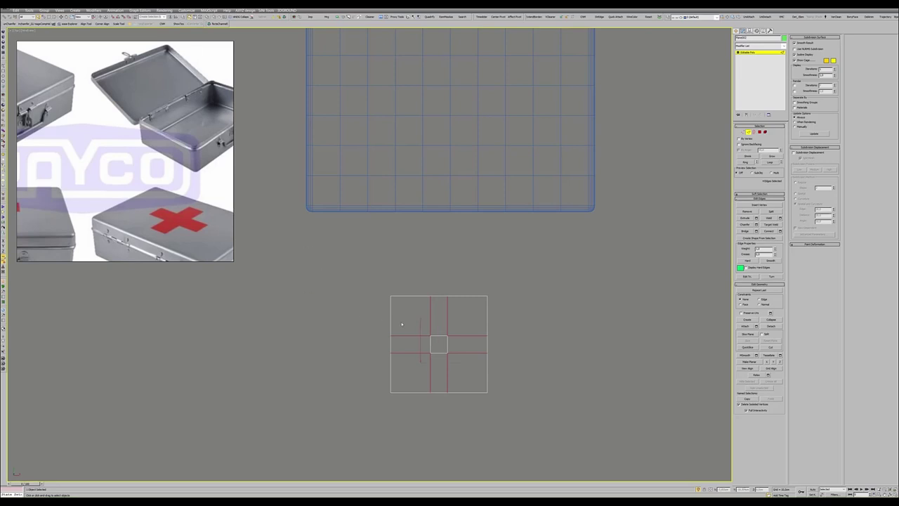
- Delete the plane's four corner polygons, leaving a cross, and exit Polygon mode
key(4)
click(410, 316)
ctrl+click(467, 316)
ctrl+click(466, 372)
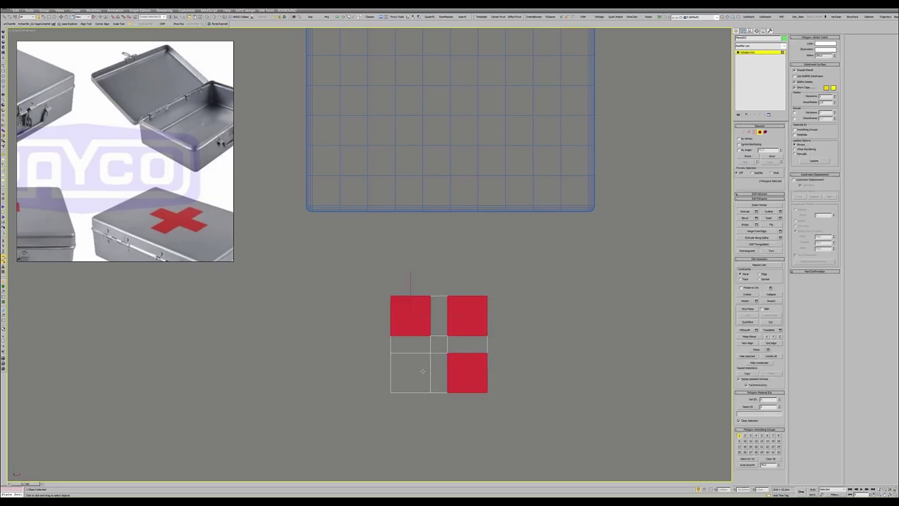
ctrl+click(415, 371)
key(Delete)
key(4)
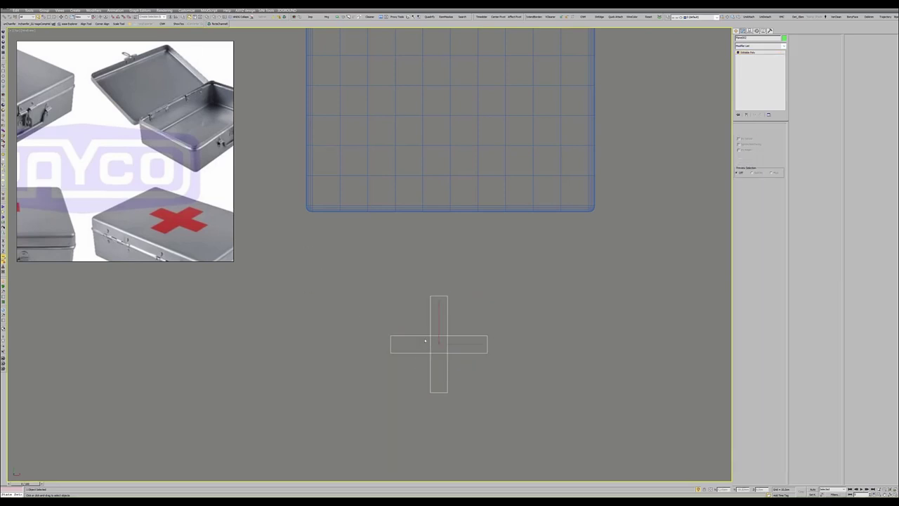
scroll(424, 338, down, 4)
key(alt+a)
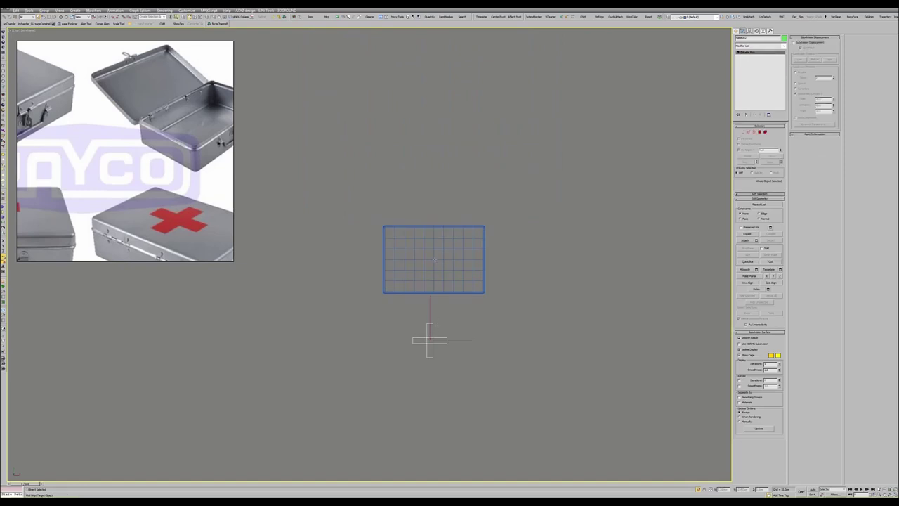
- Centre the cross on the lid by aligning their X positions with Align
click(434, 259)
click(424, 293)
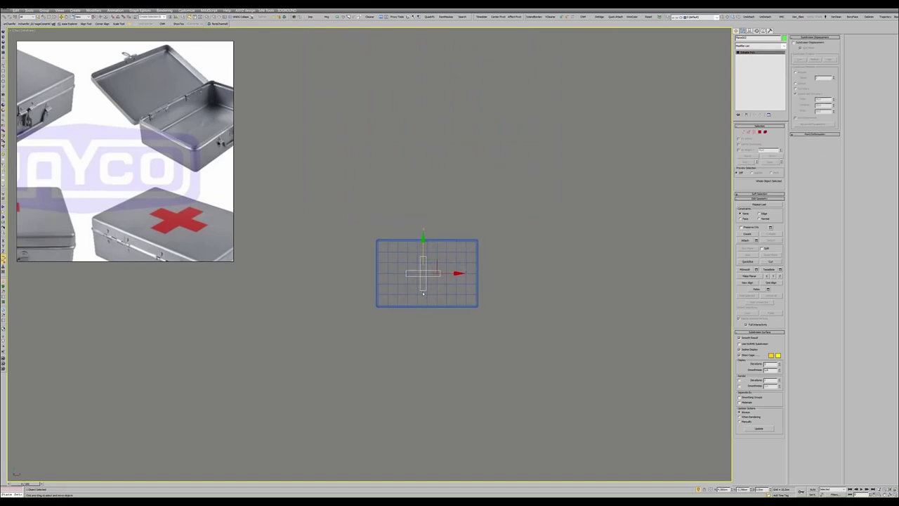
click(437, 275)
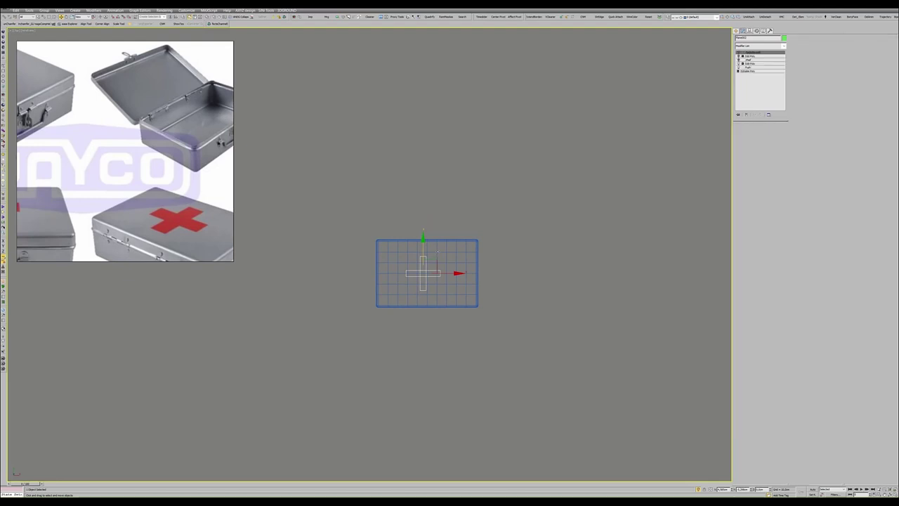
click(424, 260)
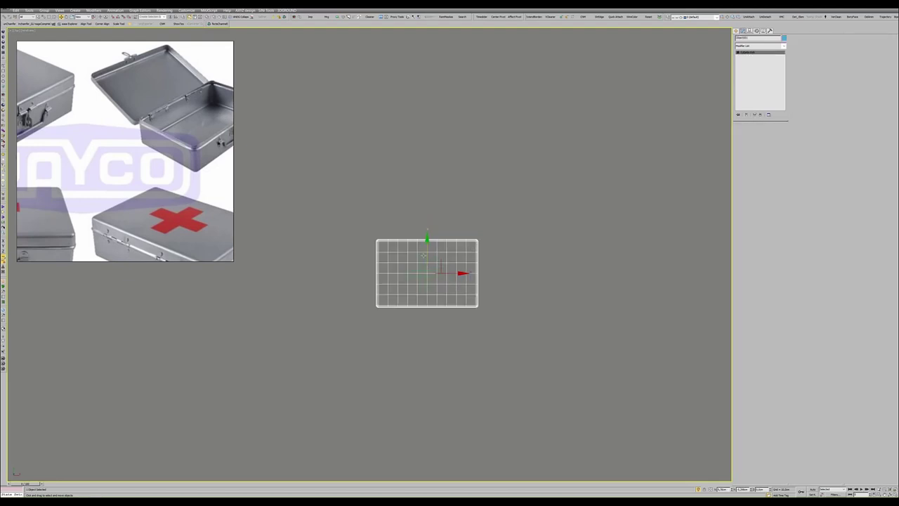
key(alt+a)
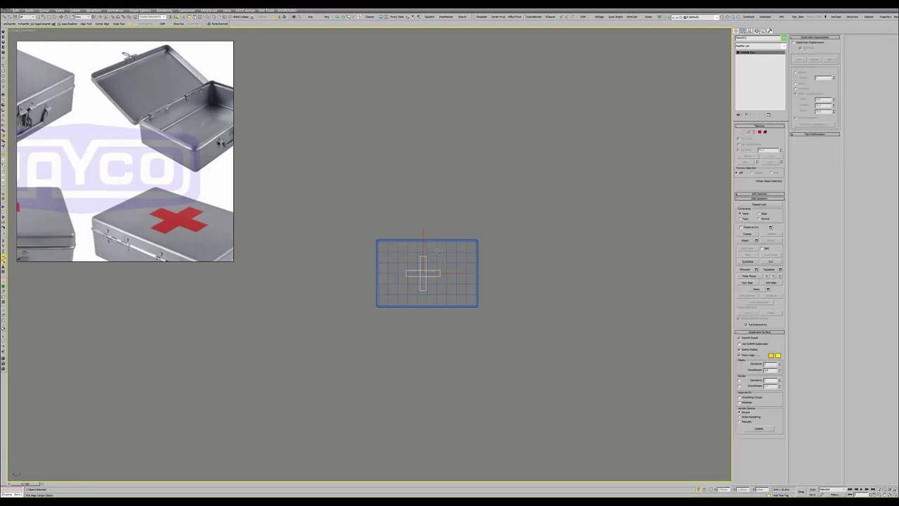
click(436, 248)
click(425, 213)
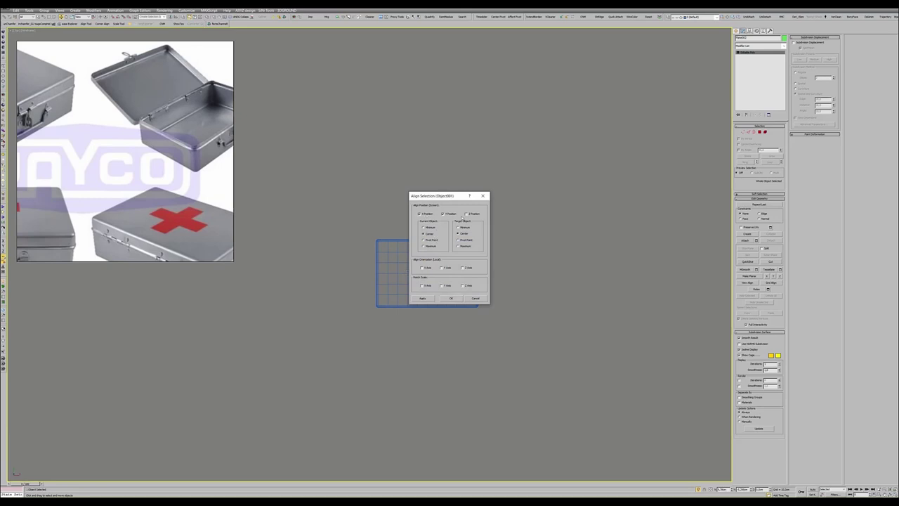
click(451, 299)
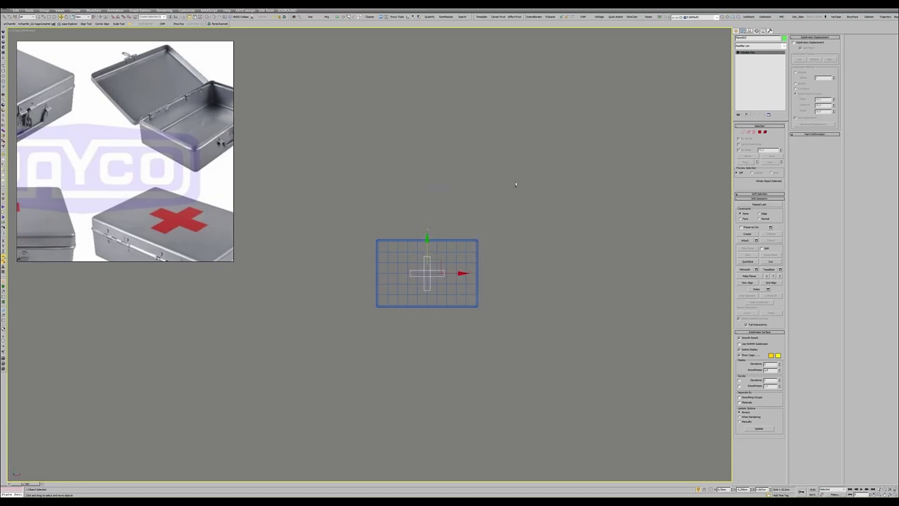
- Maximize the Top view, shade it and show the mesh edges over the surfaces
key(alt+w)
right_click(612, 105)
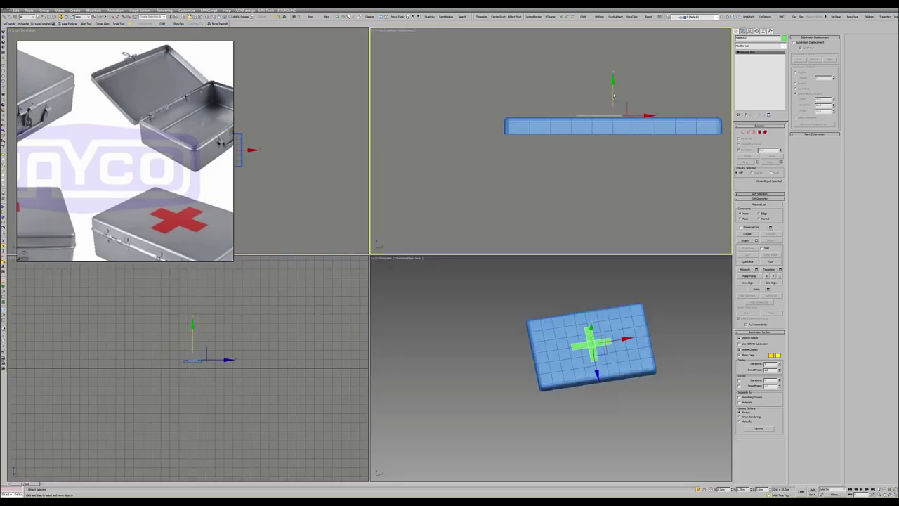
key(alt+w)
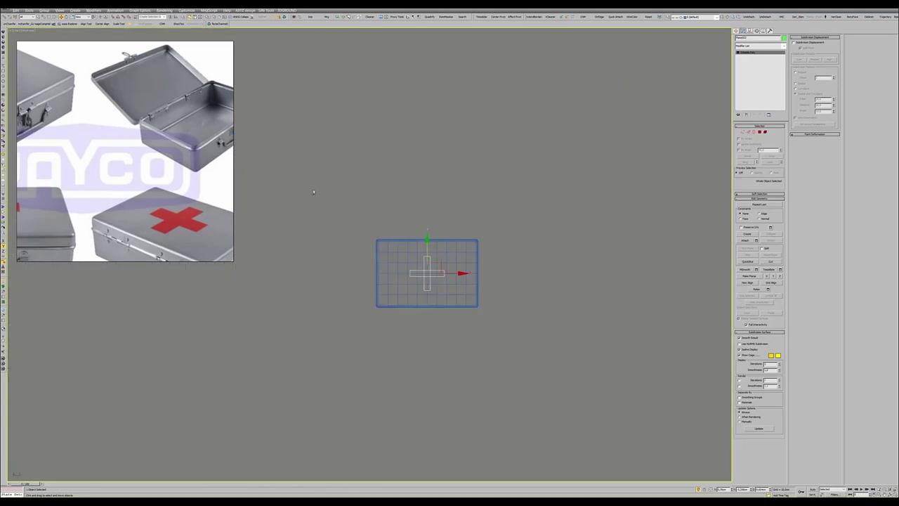
scroll(406, 251, up, 2)
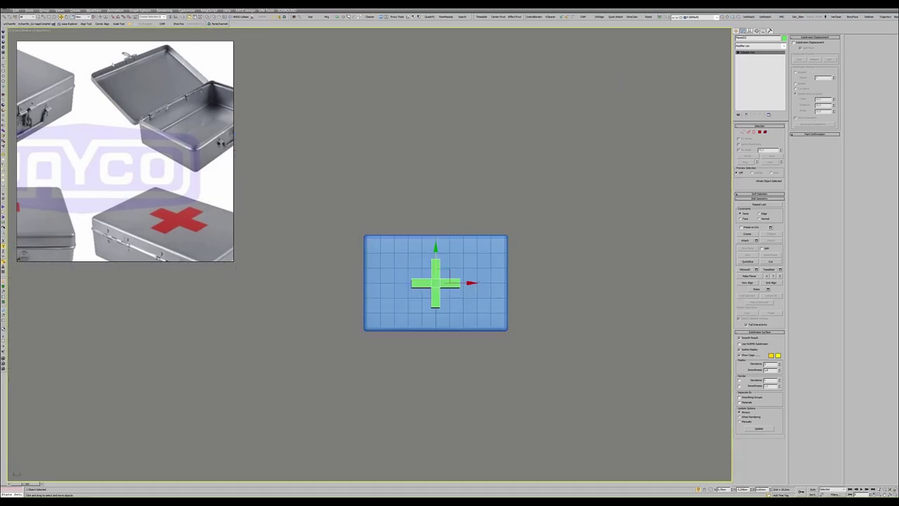
click(29, 31)
scroll(447, 263, up, 2)
key(ctrl+z)
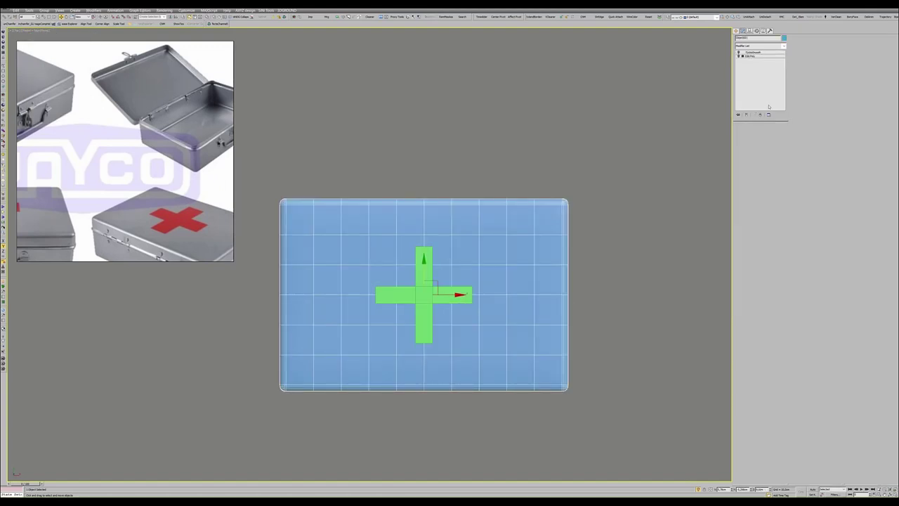
- In the lid's Edge mode, slide the loops above and below onto the cross's top and bottom ends
click(749, 59)
scroll(431, 273, up, 1)
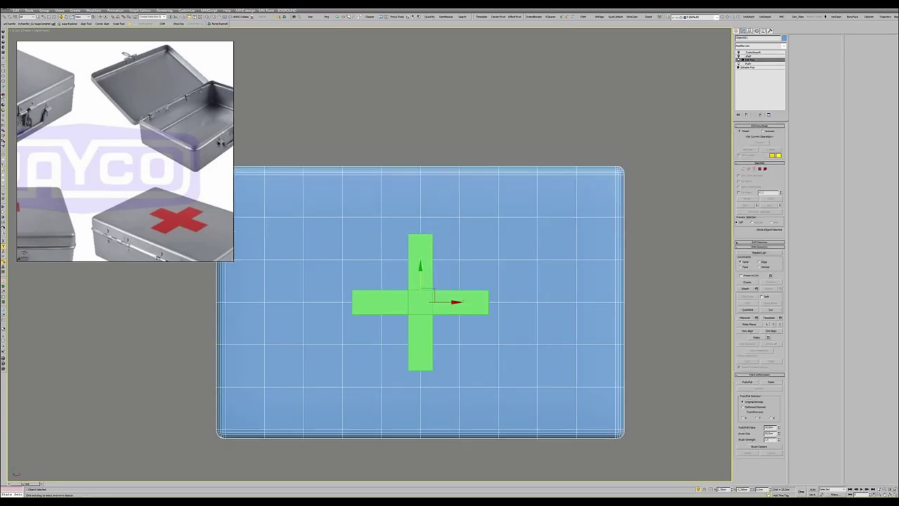
key(2)
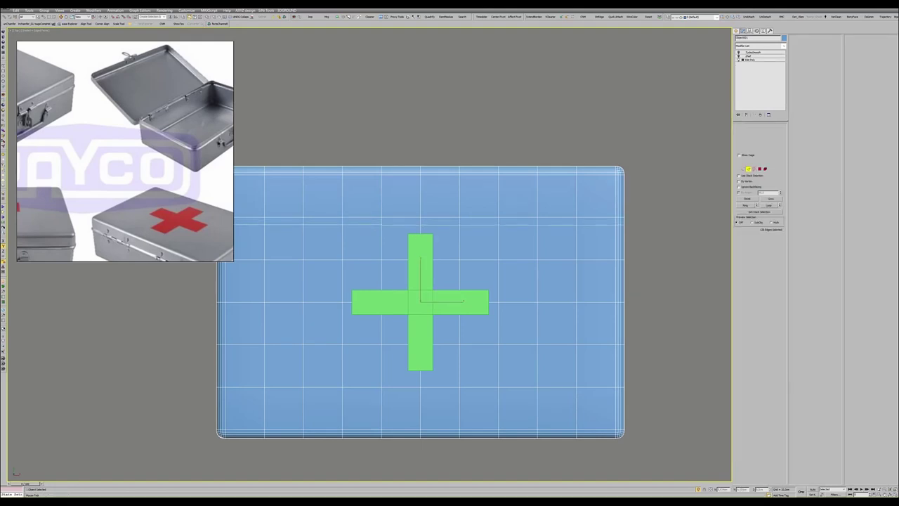
double_click(435, 228)
drag(419, 201, 420, 210)
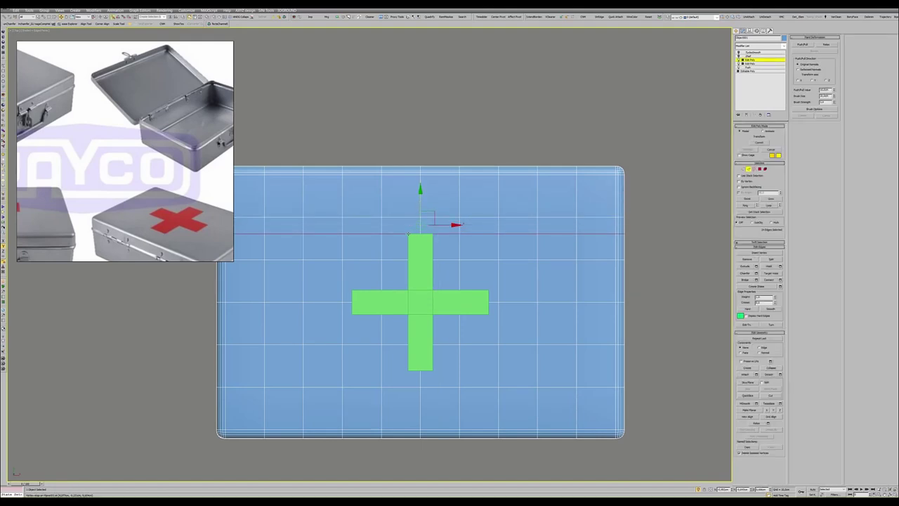
double_click(428, 375)
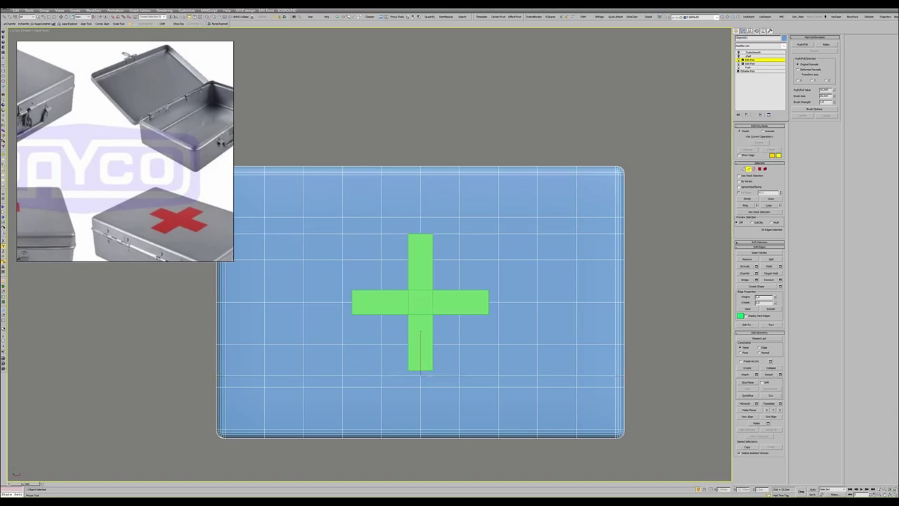
drag(420, 349, 421, 344)
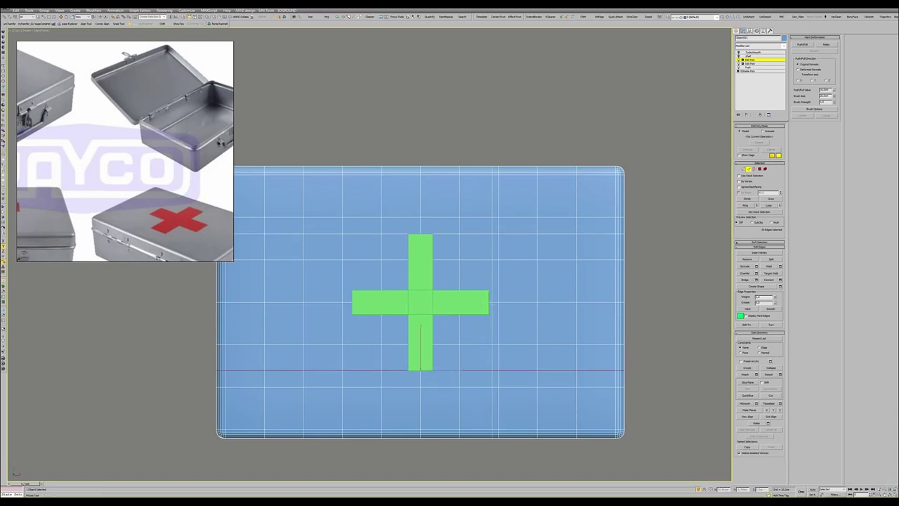
- Insert new horizontal and vertical edge loops lined up with the cross's arm and side
double_click(492, 309)
click(349, 302)
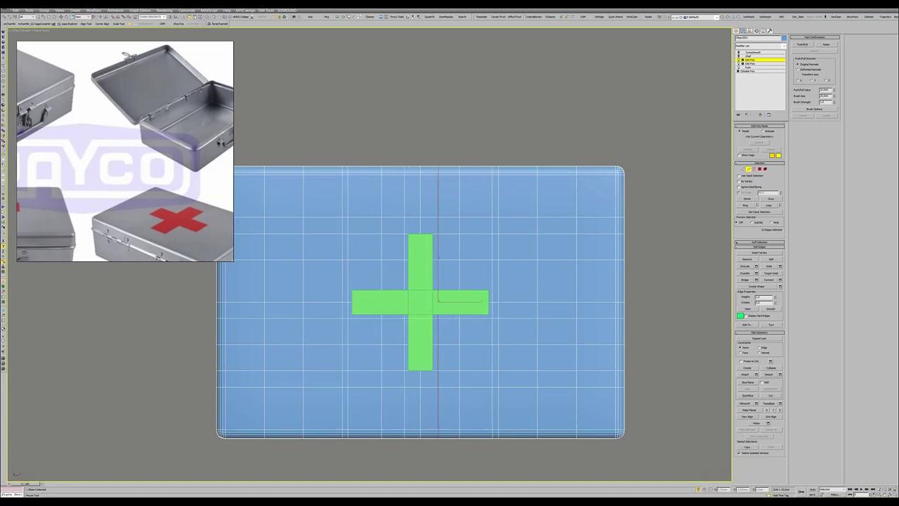
click(444, 286)
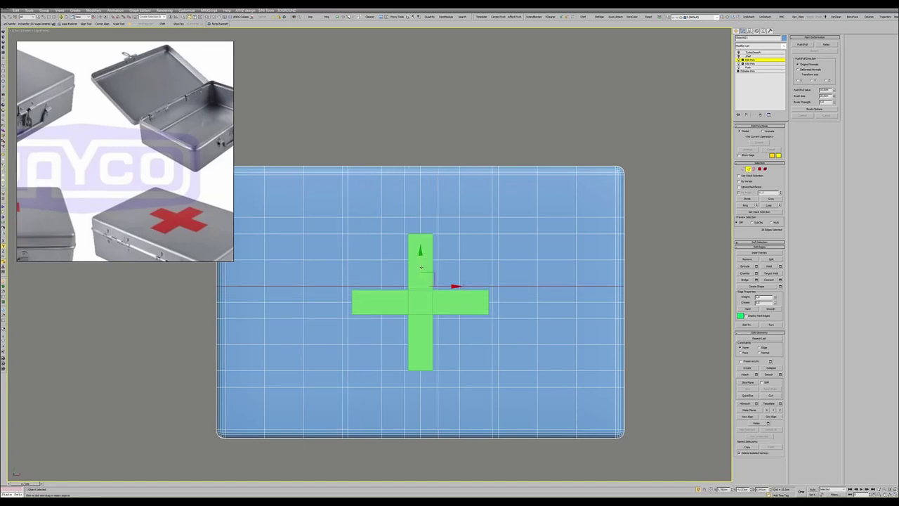
drag(420, 265, 481, 317)
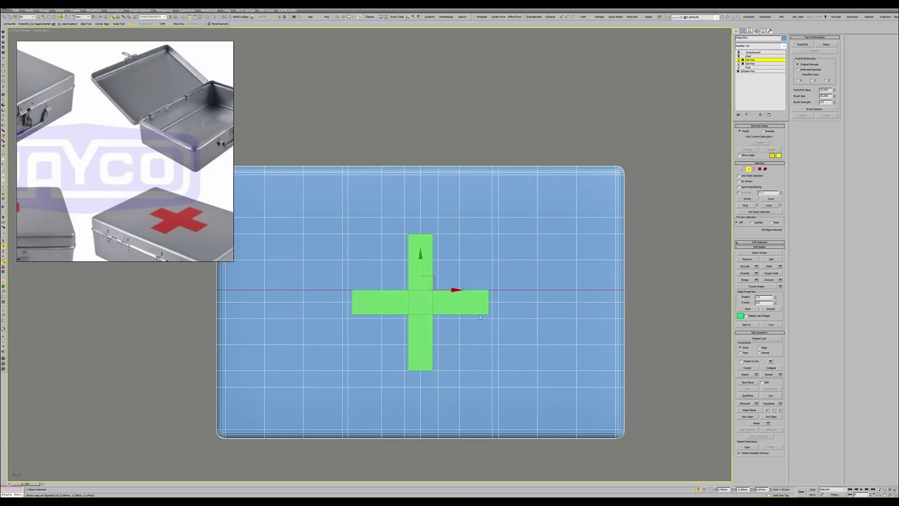
drag(419, 271, 418, 299)
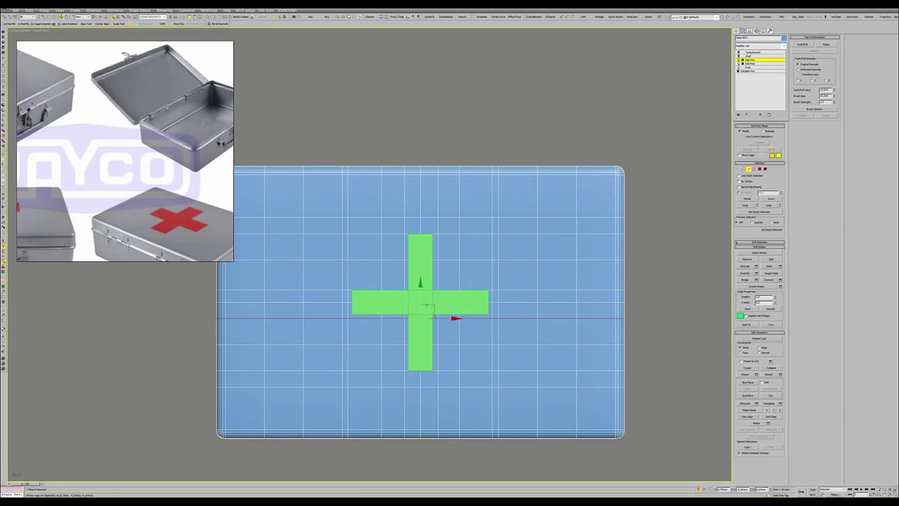
click(438, 270)
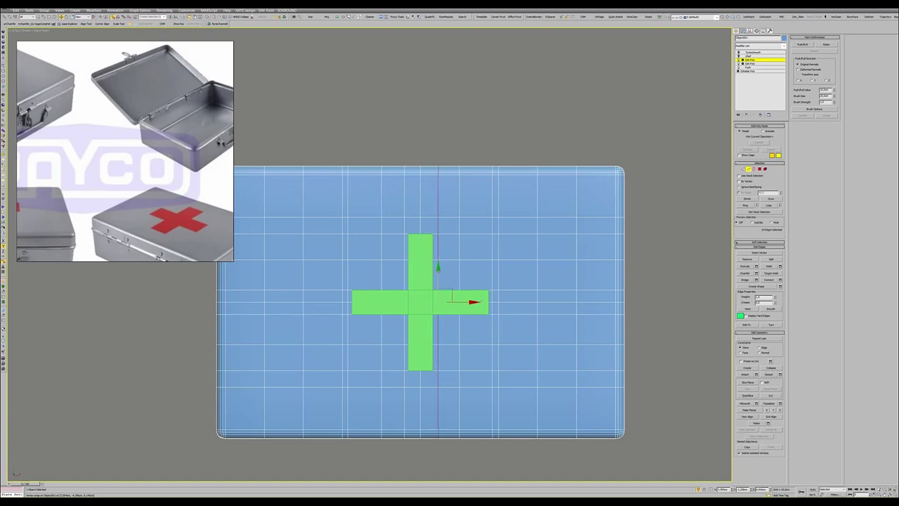
drag(459, 302, 407, 230)
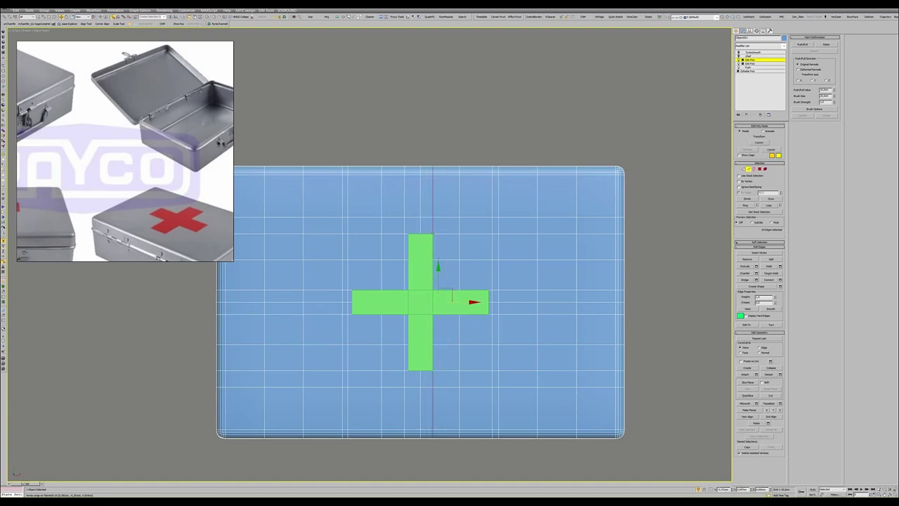
double_click(406, 230)
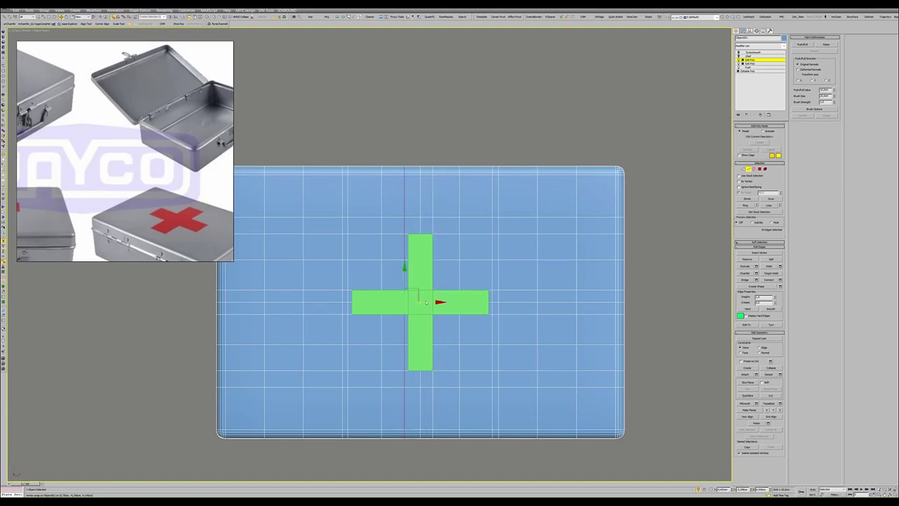
drag(426, 302, 420, 225)
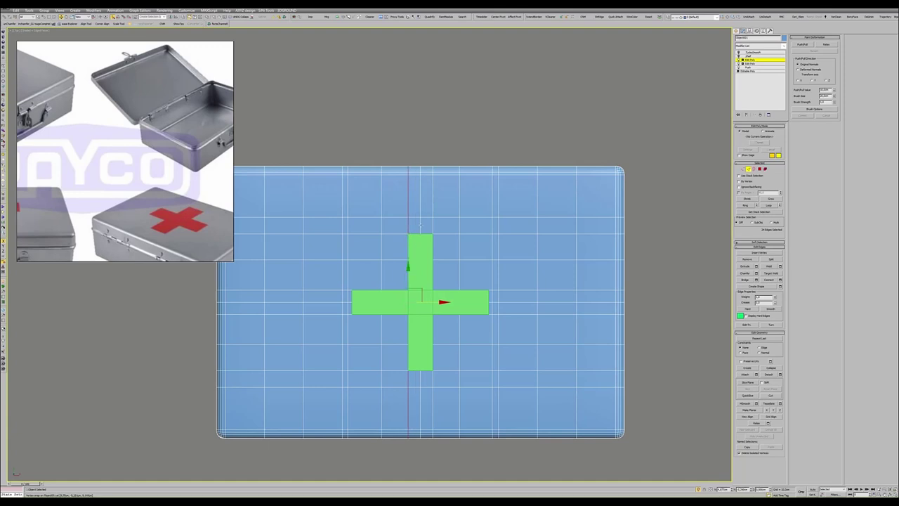
- Move the vertical edge loop onto the cross's left arm end
click(429, 271)
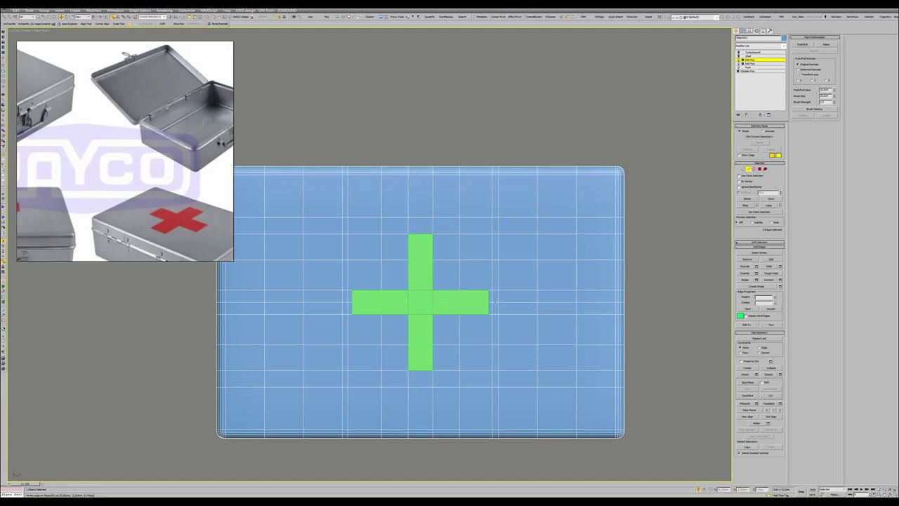
double_click(503, 302)
key(ctrl+d)
double_click(491, 272)
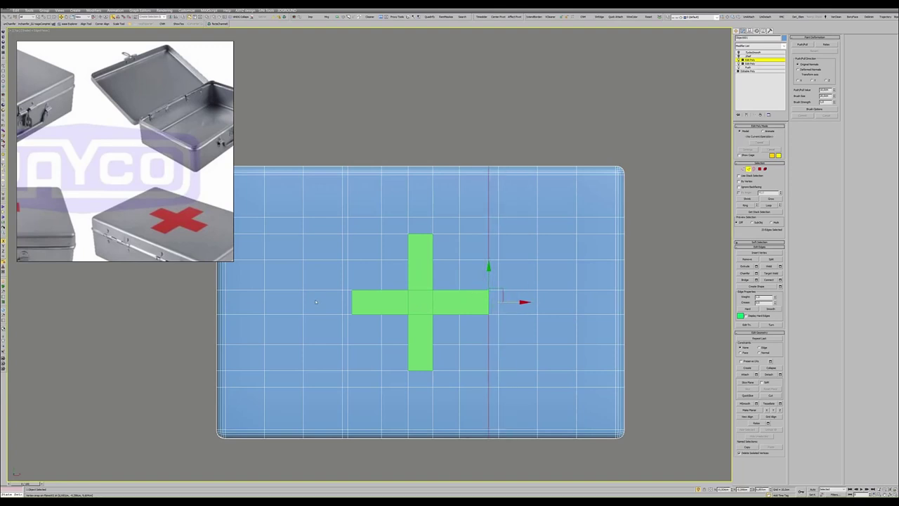
double_click(347, 294)
drag(371, 300, 351, 290)
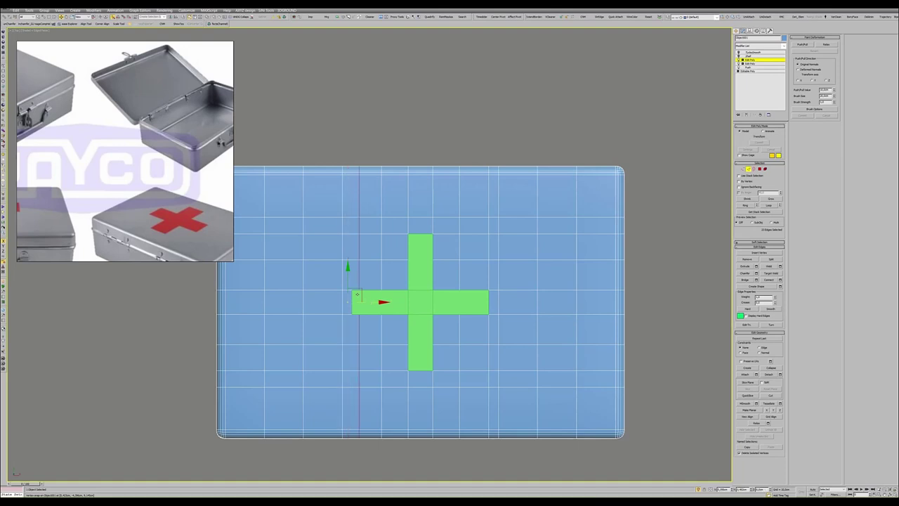
- Select the lid polygons forming the cross at Polygon level
key(4)
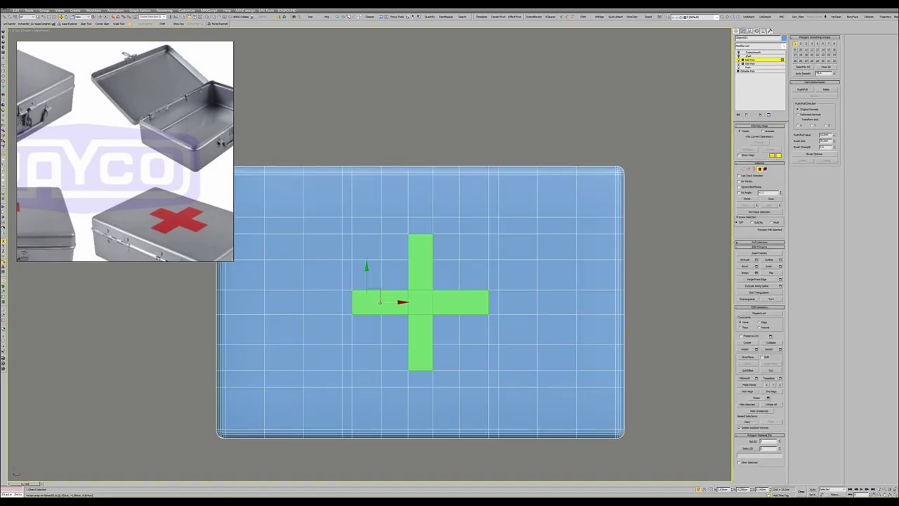
key(q)
click(419, 352)
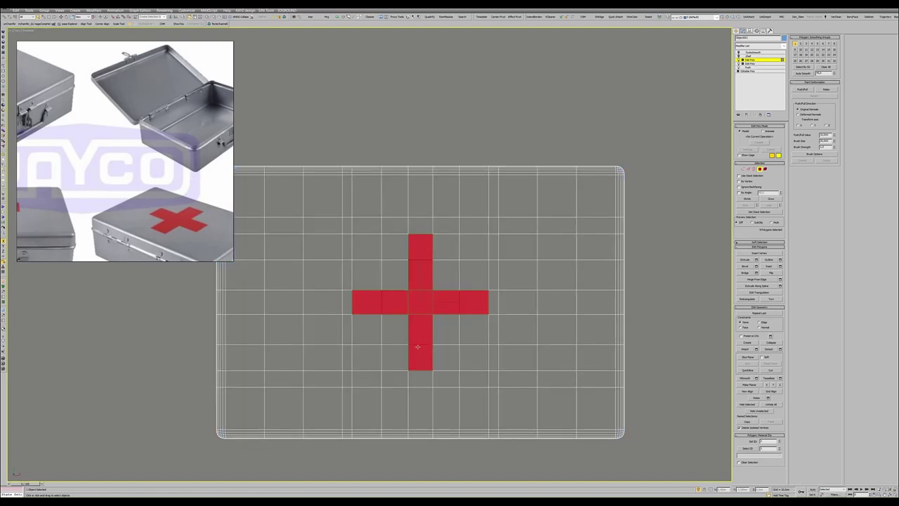
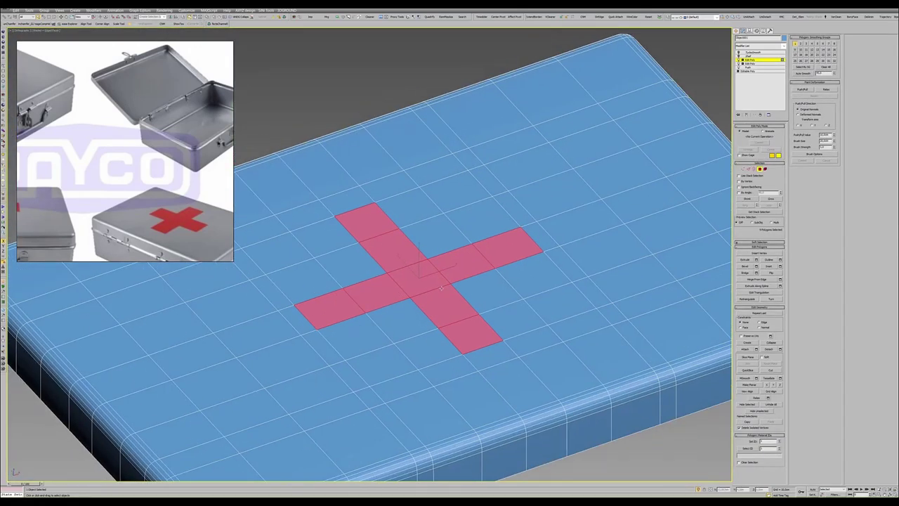
- Inset the cross faces by a small amount to form a border around them
click(779, 266)
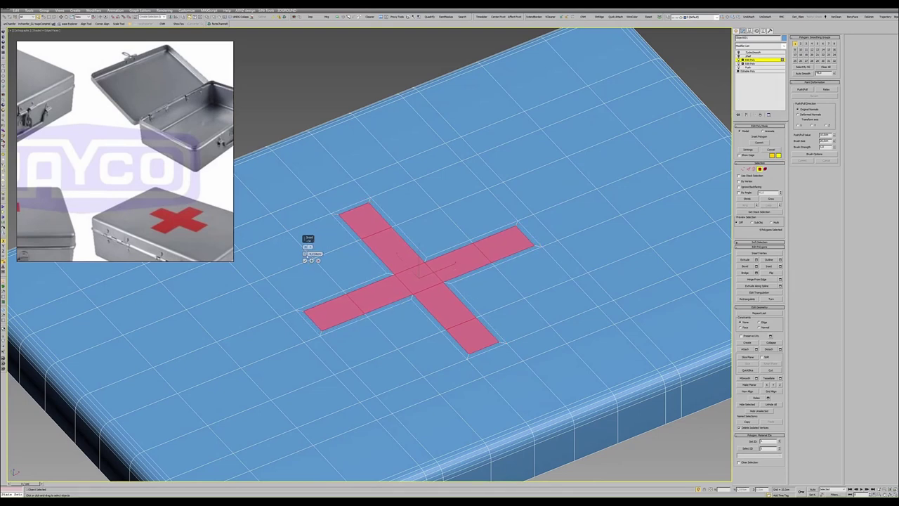
drag(307, 253, 310, 253)
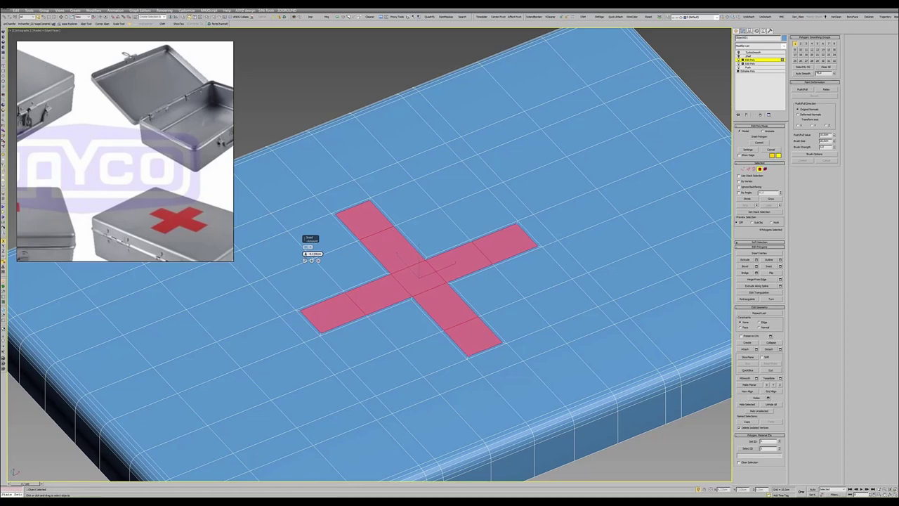
click(304, 261)
scroll(408, 271, up, 2)
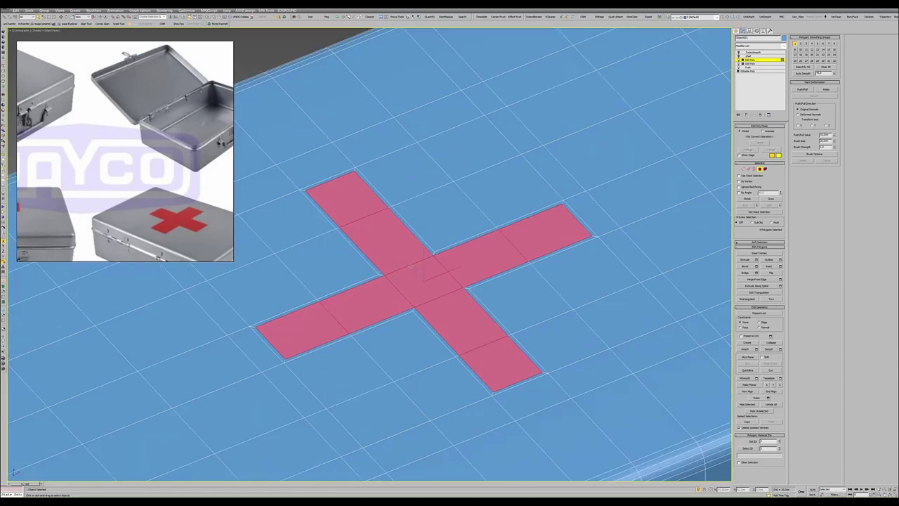
scroll(409, 273, up, 3)
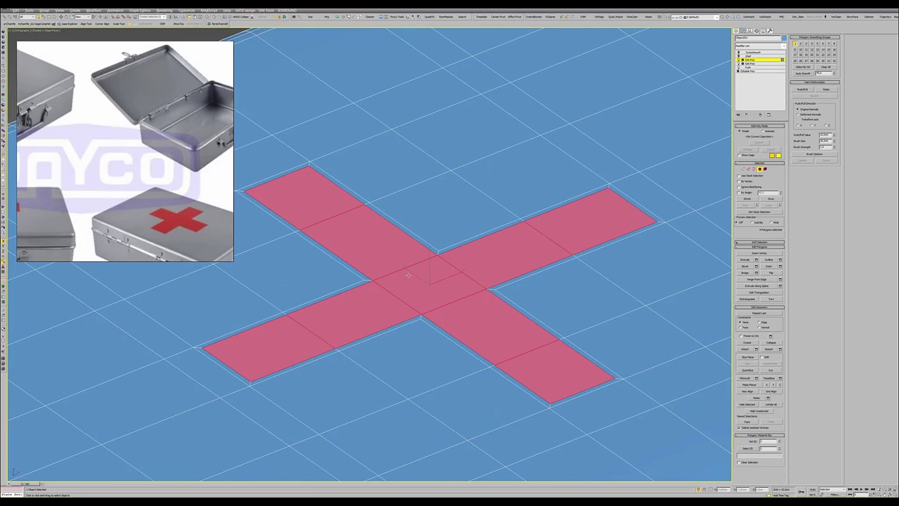
- Move the inset cross faces slightly up in Z above the lid surface
key(w)
drag(429, 261, 429, 257)
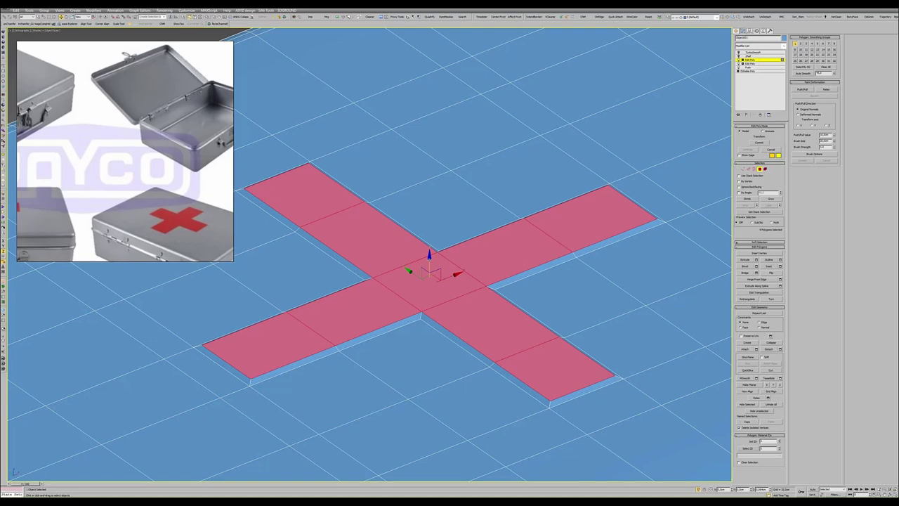
key(4)
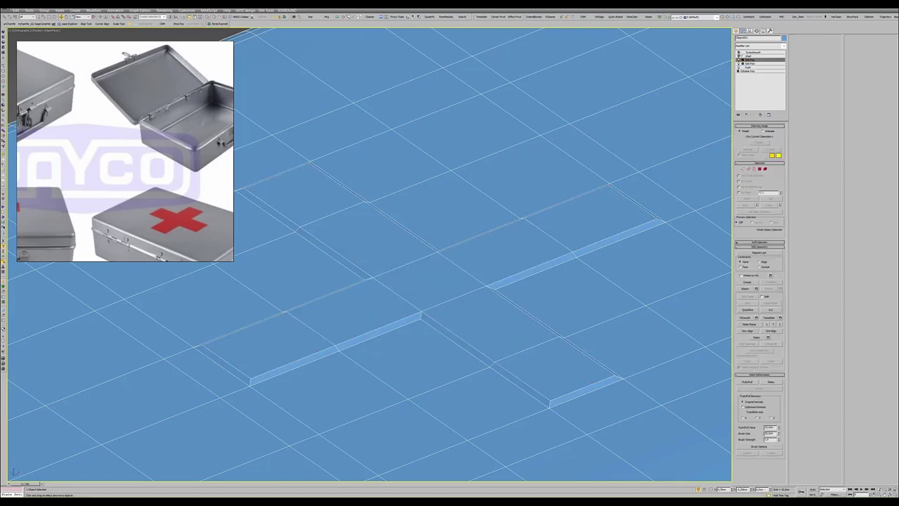
click(760, 54)
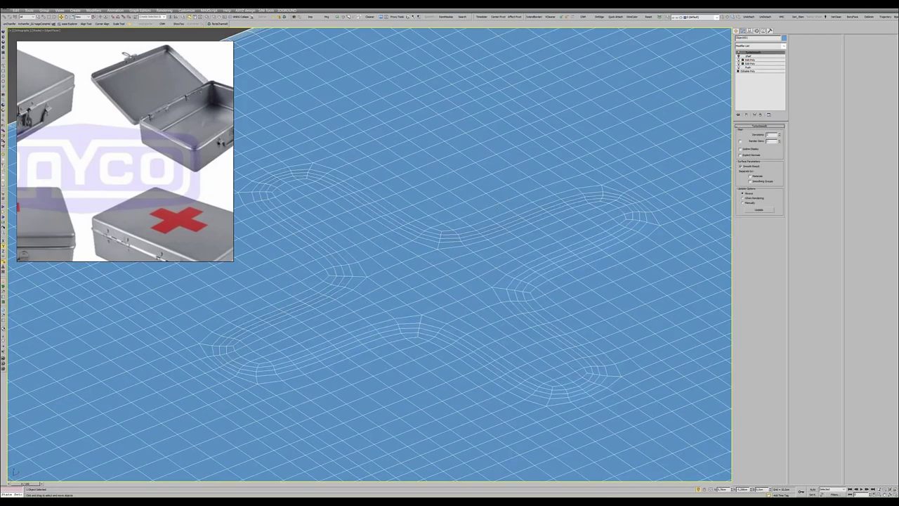
scroll(455, 224, down, 3)
key(F4)
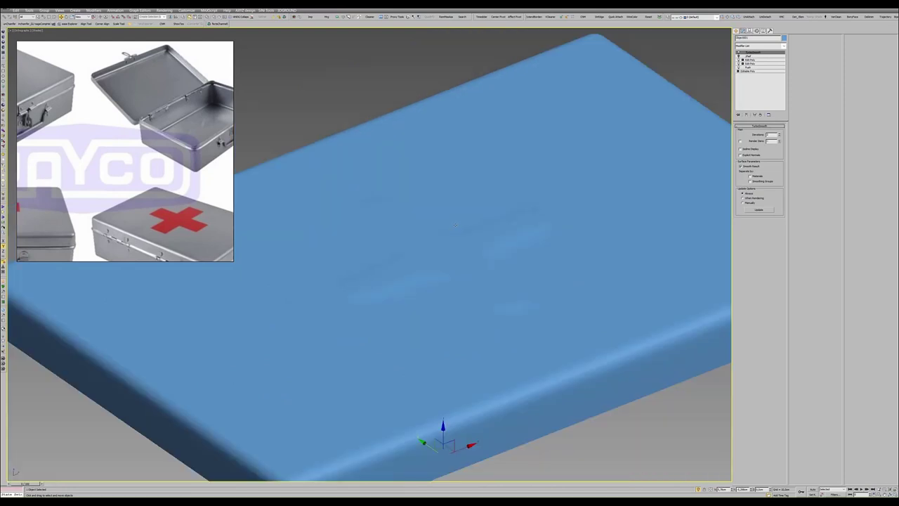
alt+middle_drag(455, 225, 695, 73)
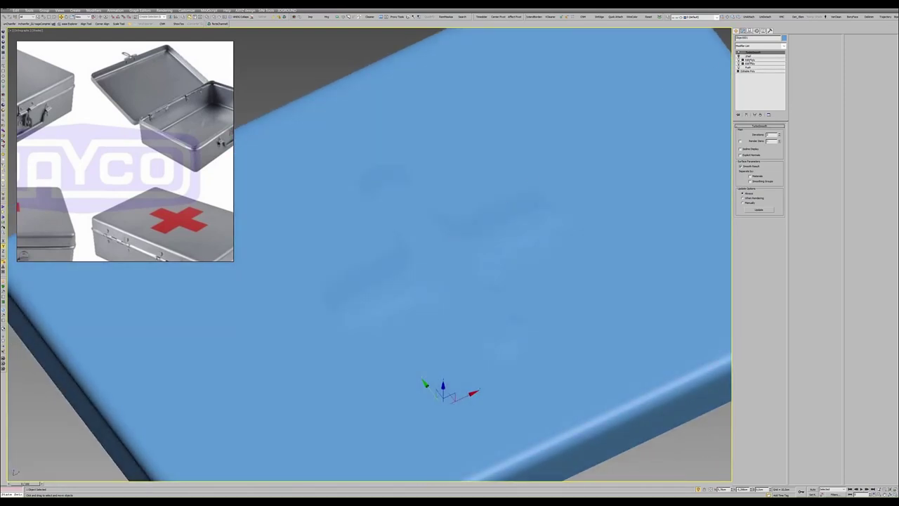
click(749, 60)
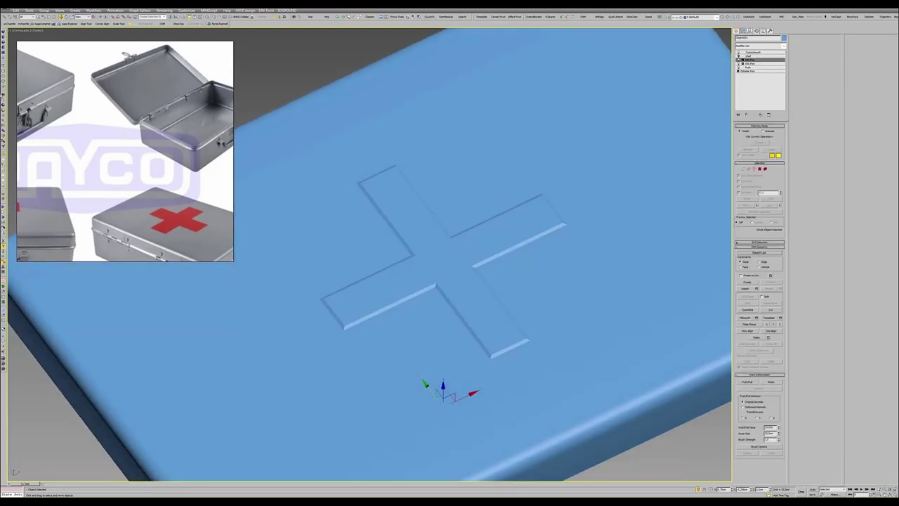
key(F4)
- Move the cross polygons down in Z so they sit into the lid
scroll(450, 253, down, 3)
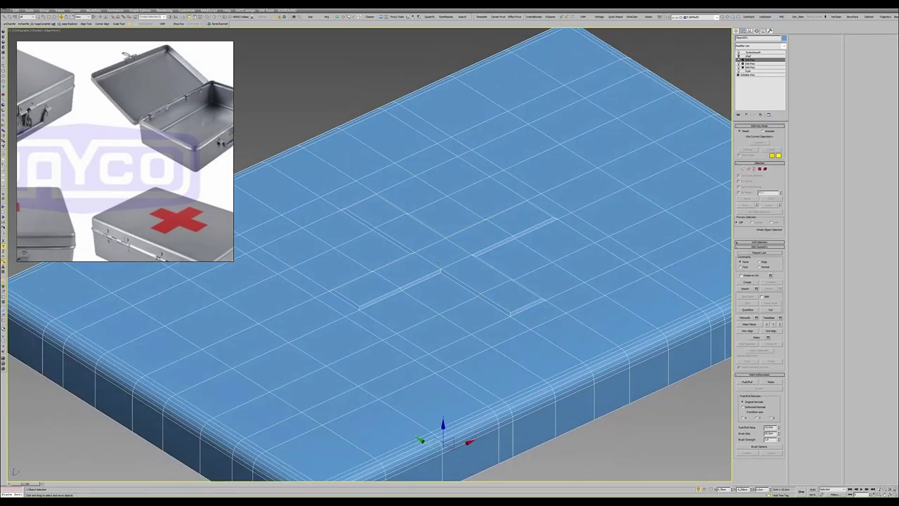
scroll(441, 269, up, 3)
key(4)
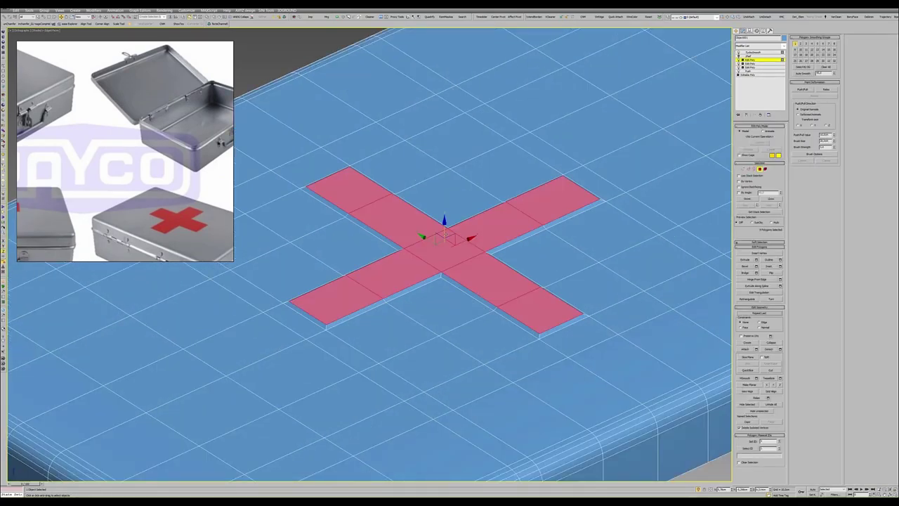
drag(444, 225, 444, 222)
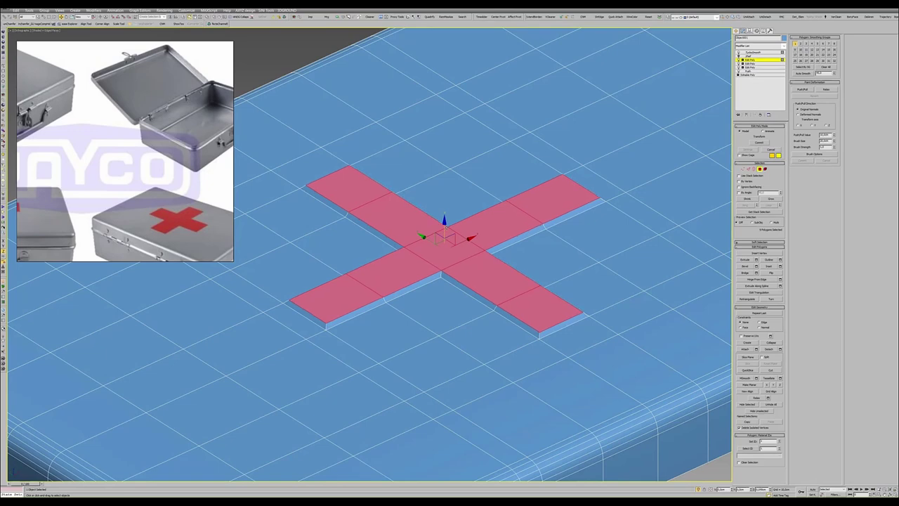
key(ctrl+z)
- Convert the cross selection to its border edges and exit sub-object level
scroll(507, 304, up, 2)
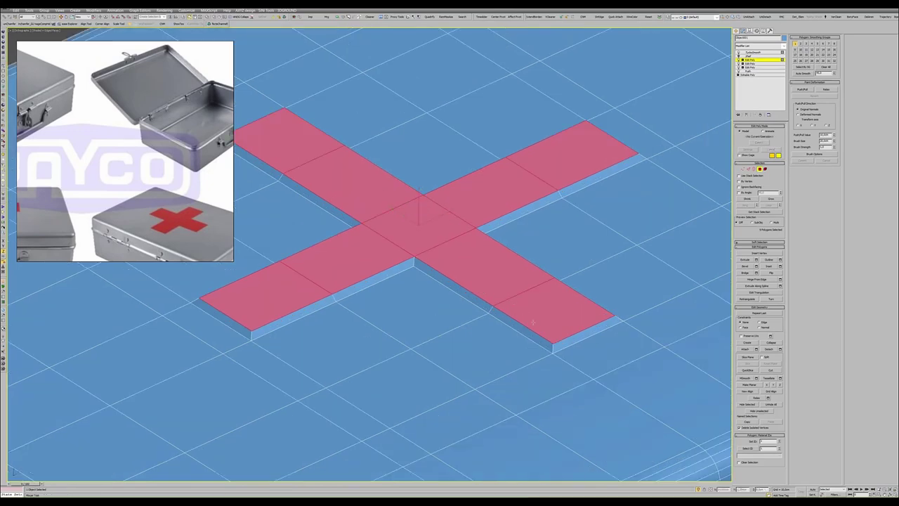
ctrl+shift+click(749, 169)
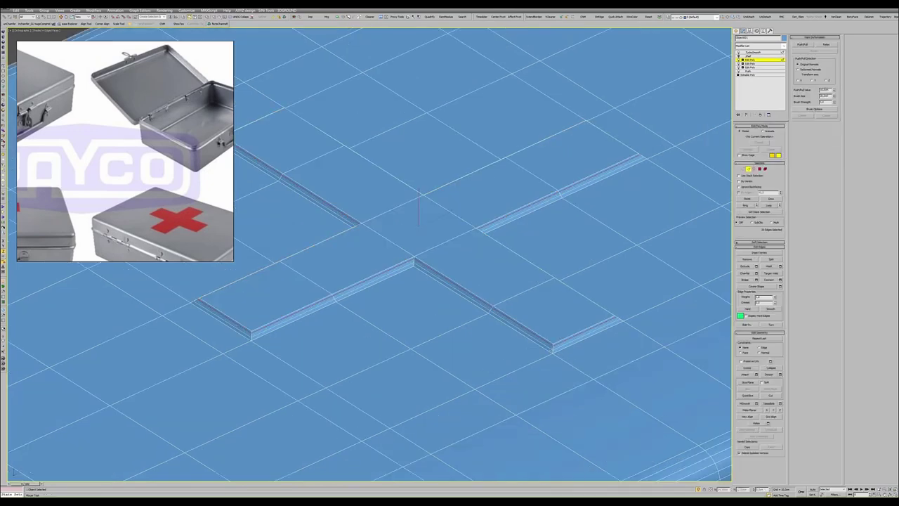
key(2)
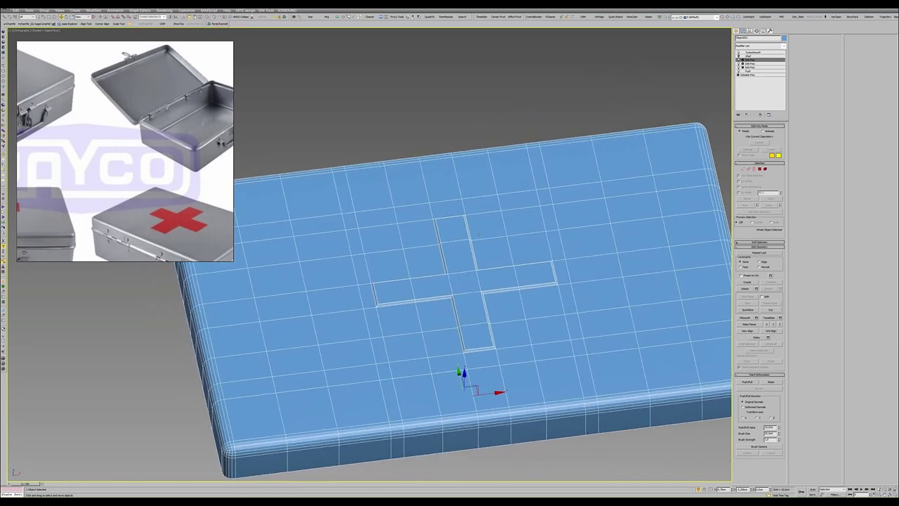
- Show a maximized, shaded Top view of the tin with the gizmo hidden, in edge mode
scroll(460, 294, up, 5)
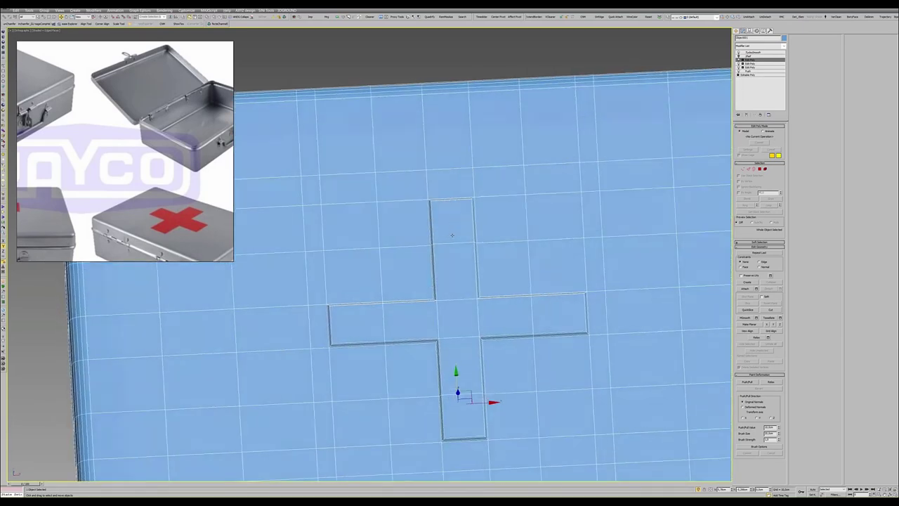
key(alt+w)
key(alt+w)
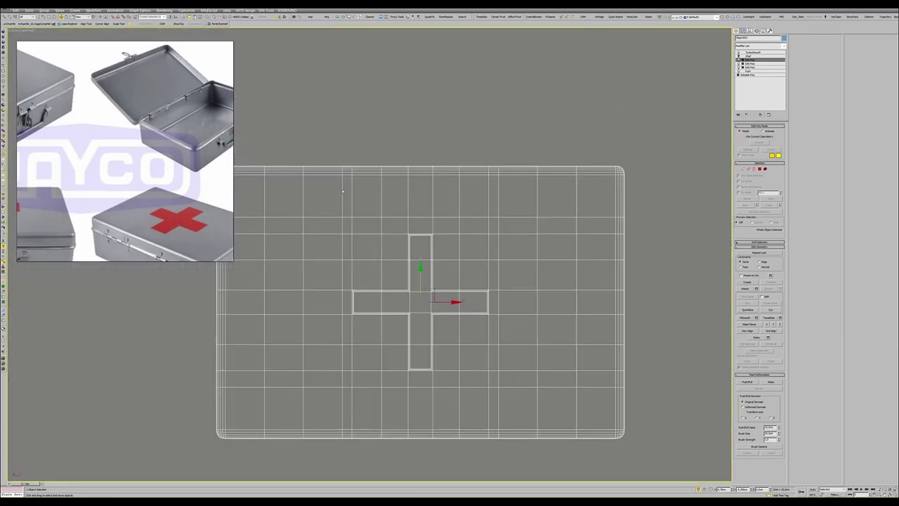
key(F3)
scroll(400, 249, up, 3)
key(x)
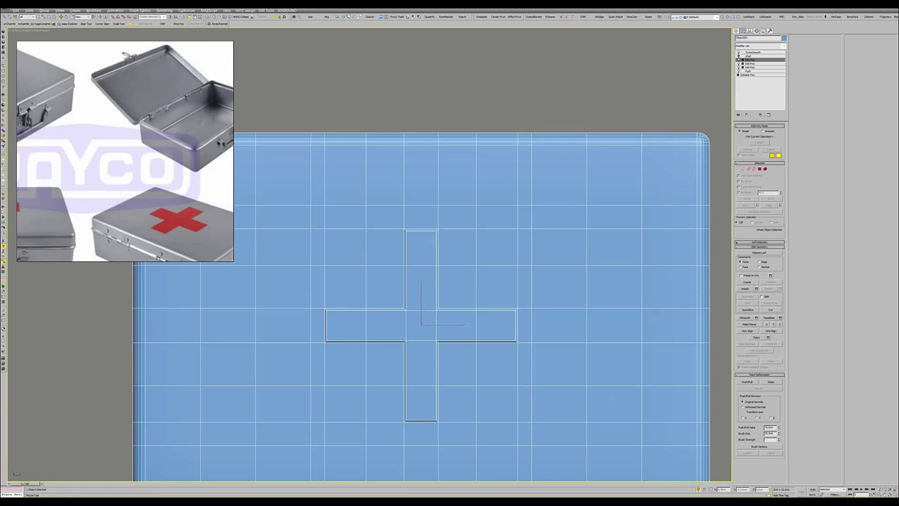
key(2)
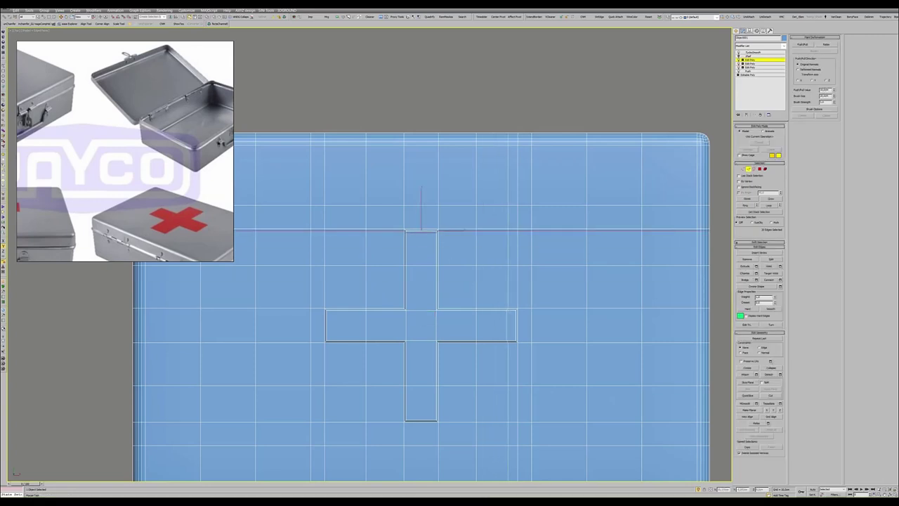
- Select the vertical and horizontal edge loops framing the cross, then re-enable TurboSmooth
double_click(516, 351)
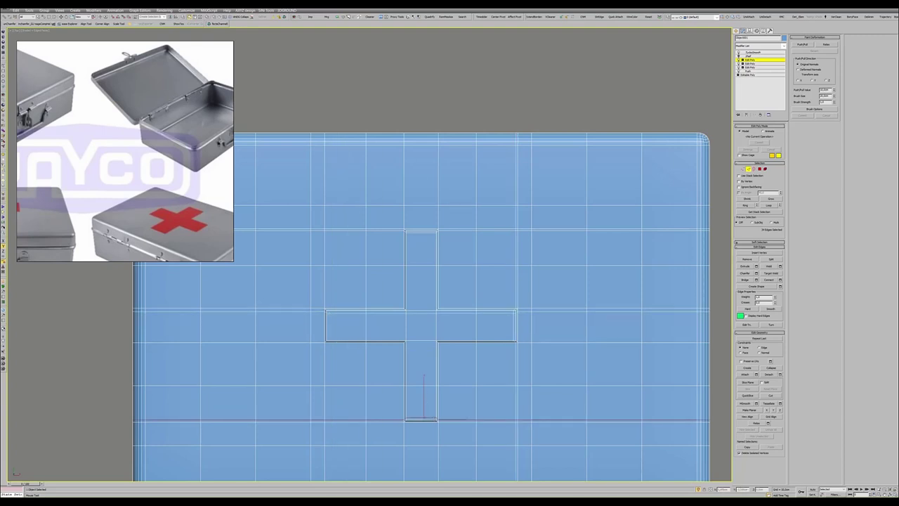
double_click(326, 379)
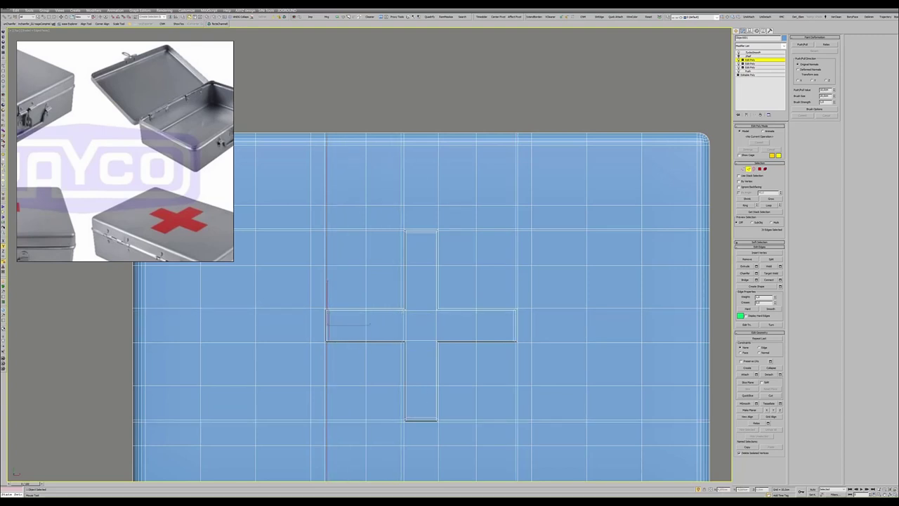
double_click(440, 379)
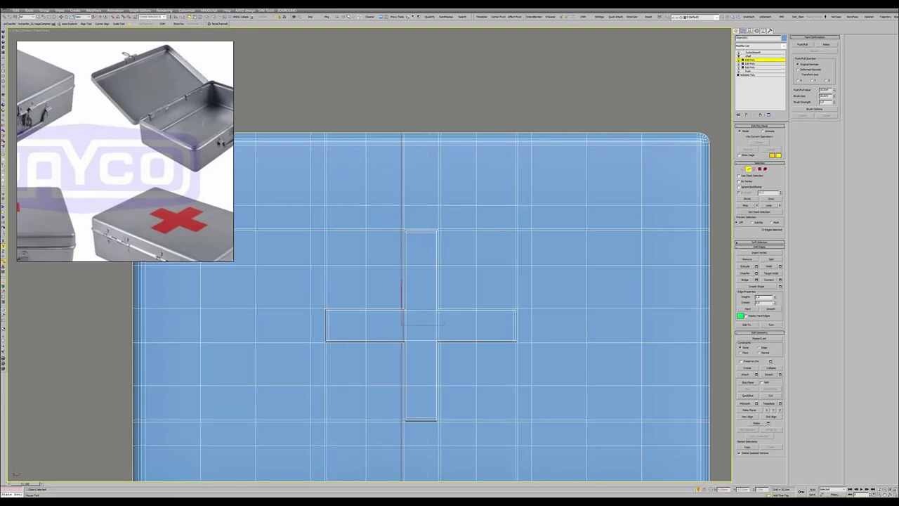
double_click(379, 307)
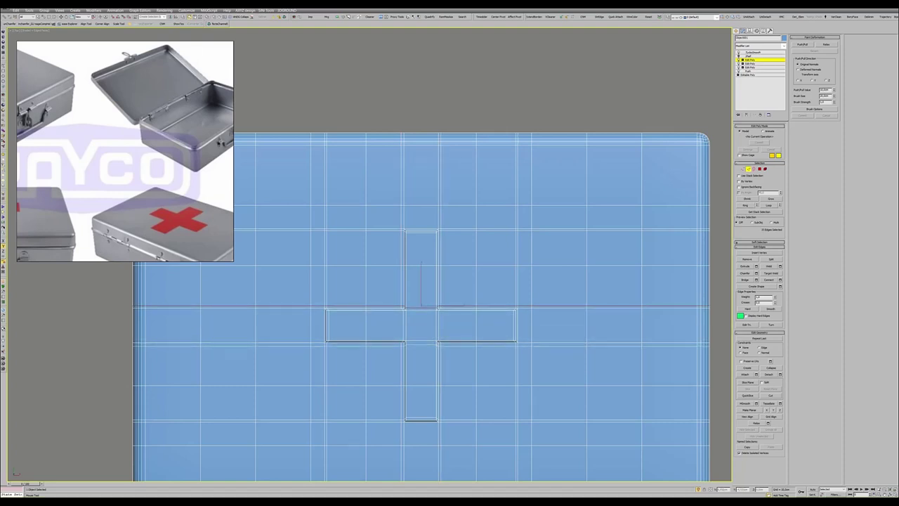
double_click(379, 343)
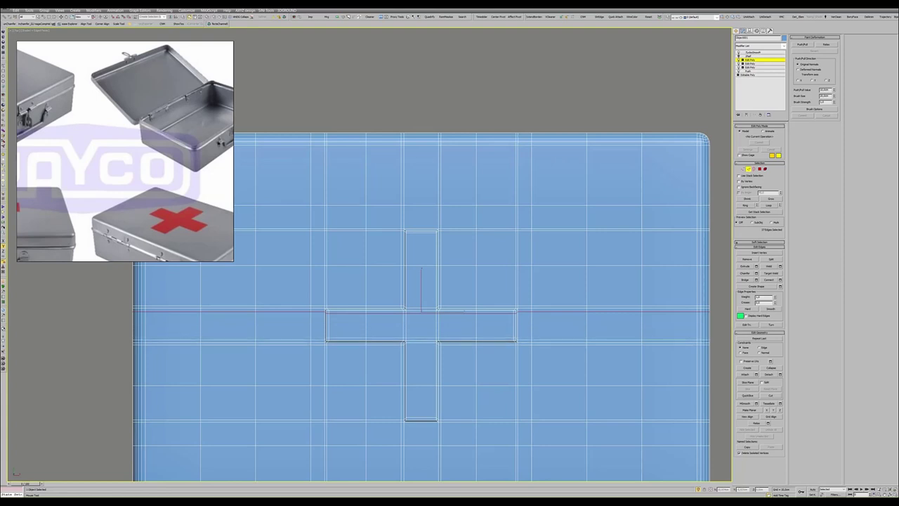
double_click(379, 325)
double_click(380, 341)
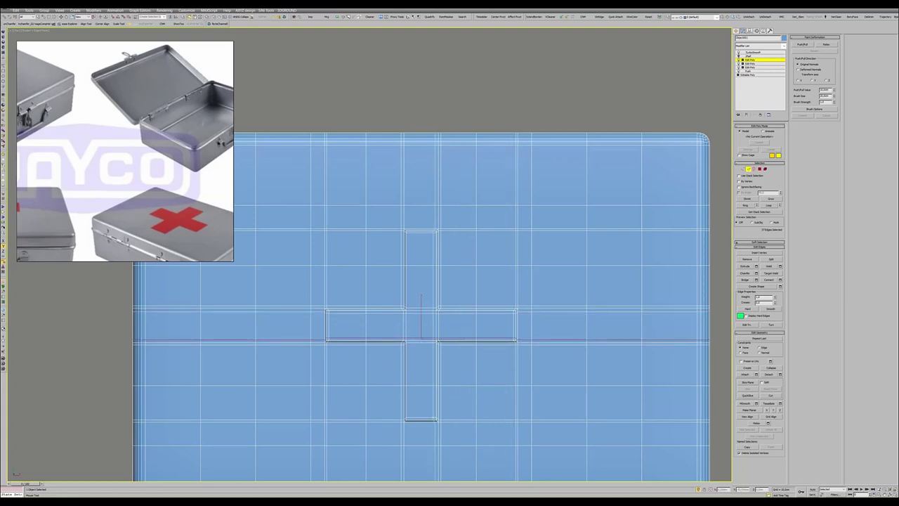
double_click(435, 379)
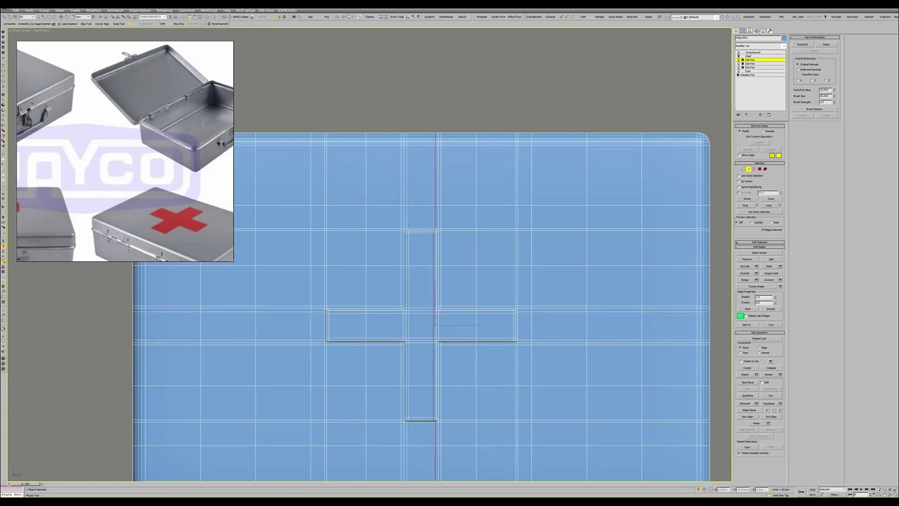
click(749, 59)
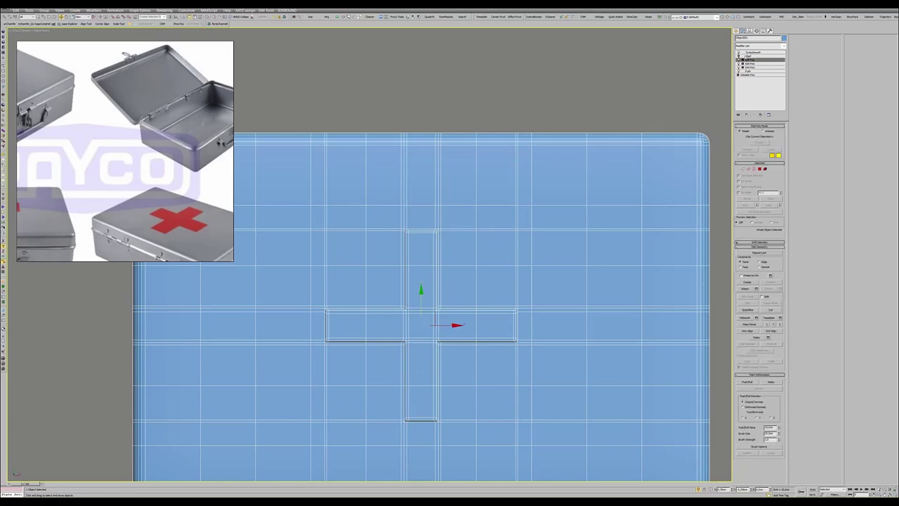
click(750, 53)
- Maximize the Perspective view and orbit to a low angle on the smoothed tin
key(alt+w)
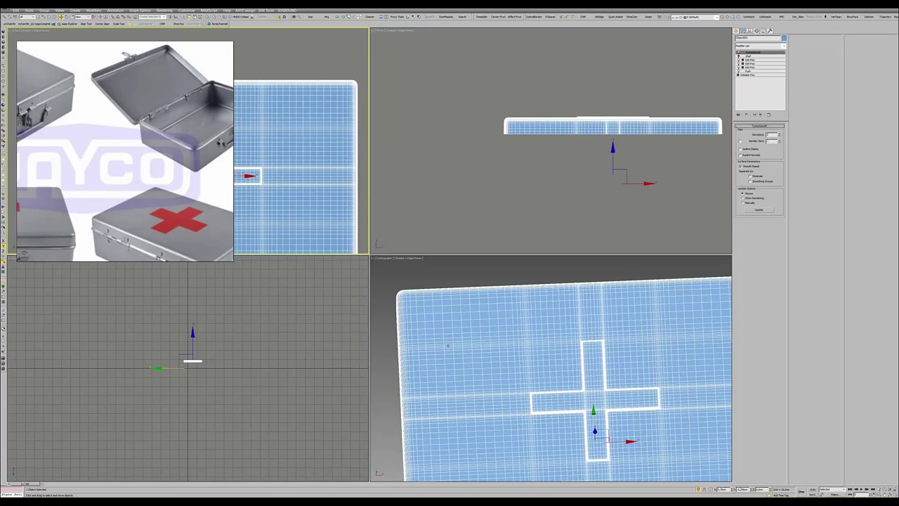
right_click(429, 308)
key(alt+w)
mouse_move(428, 308)
alt+middle_down()
mouse_move(442, 290)
mouse_move(492, 330)
alt+middle_up()
key(F4)
scroll(442, 290, down, 5)
scroll(509, 347, up, 10)
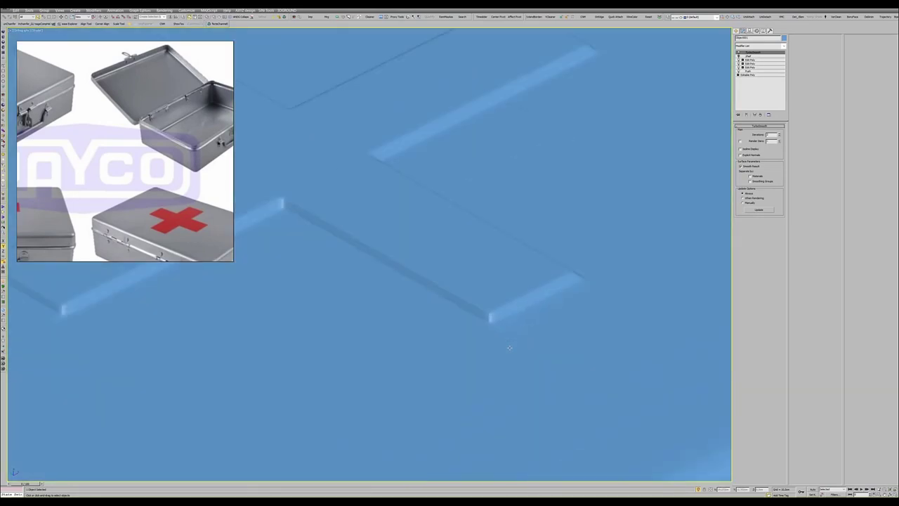
key(F4)
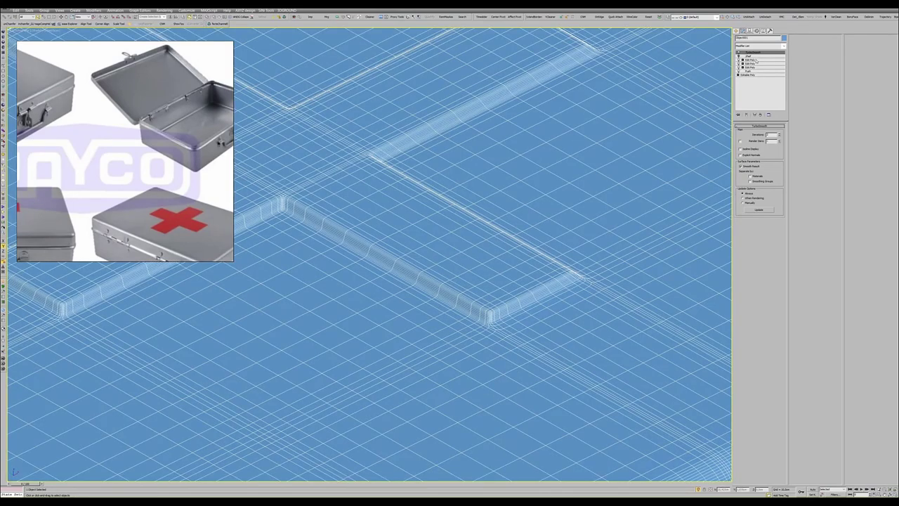
- In Edit Poly edge mode, select and clear the groove's top edge loop while inspecting smoothing
click(751, 60)
scroll(493, 323, up, 5)
key(2)
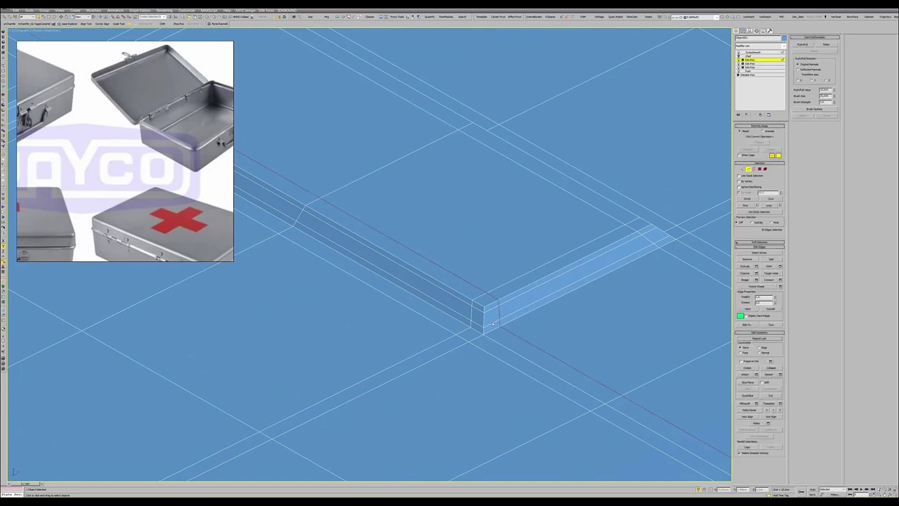
double_click(493, 323)
key(ctrl+d)
key(F4)
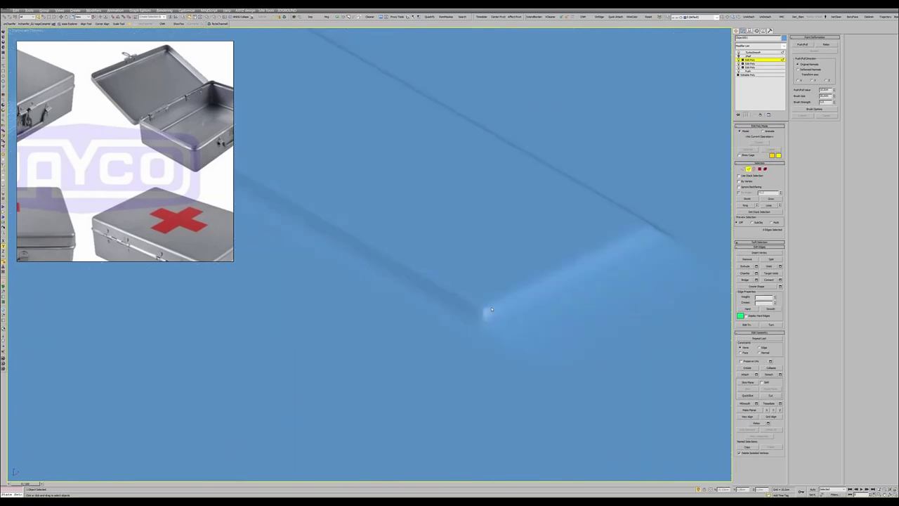
scroll(492, 308, down, 2)
scroll(489, 306, down, 3)
scroll(489, 306, down, 5)
scroll(478, 298, up, 3)
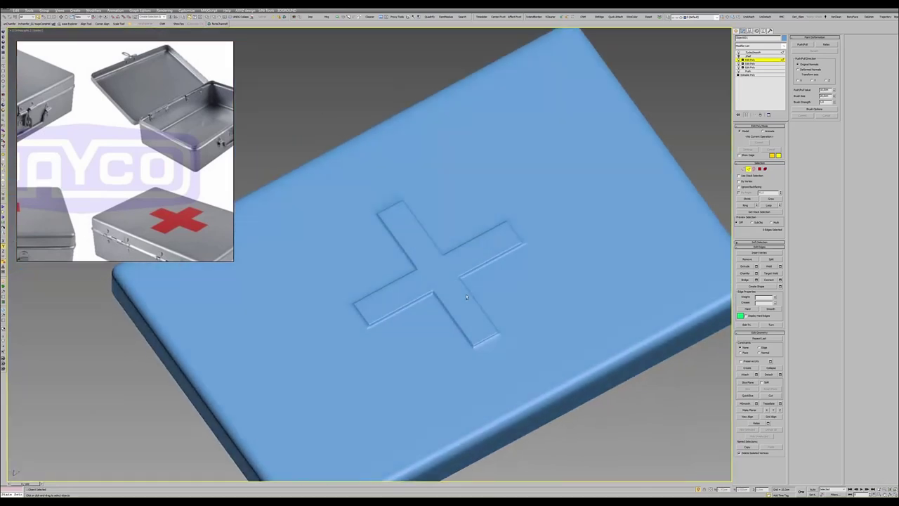
scroll(470, 294, down, 2)
scroll(465, 290, up, 5)
key(F4)
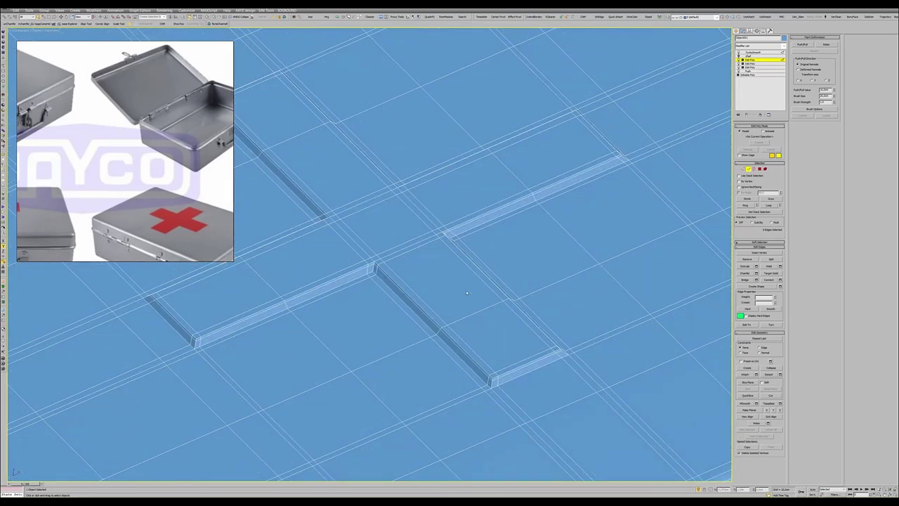
scroll(496, 380, up, 4)
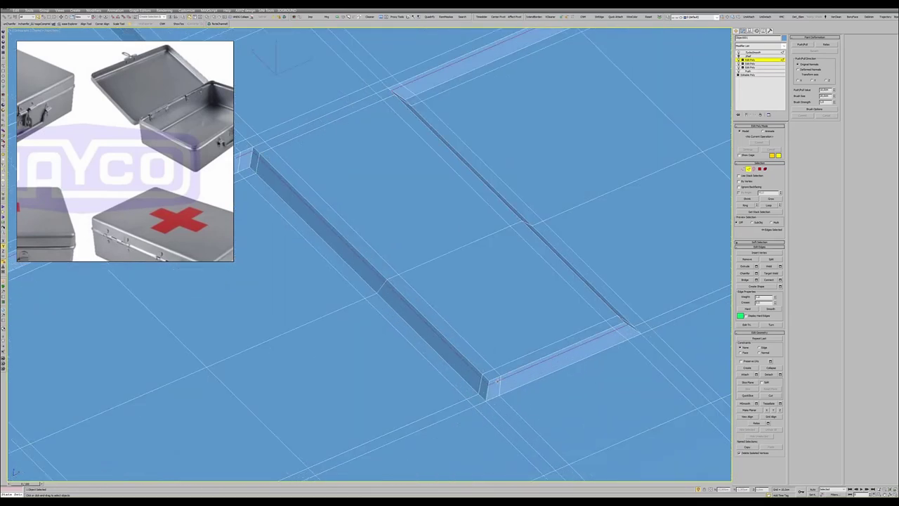
- Adjust the cross groove's edges, then preview the TurboSmoothed surface without edged faces
key(ctrl+z)
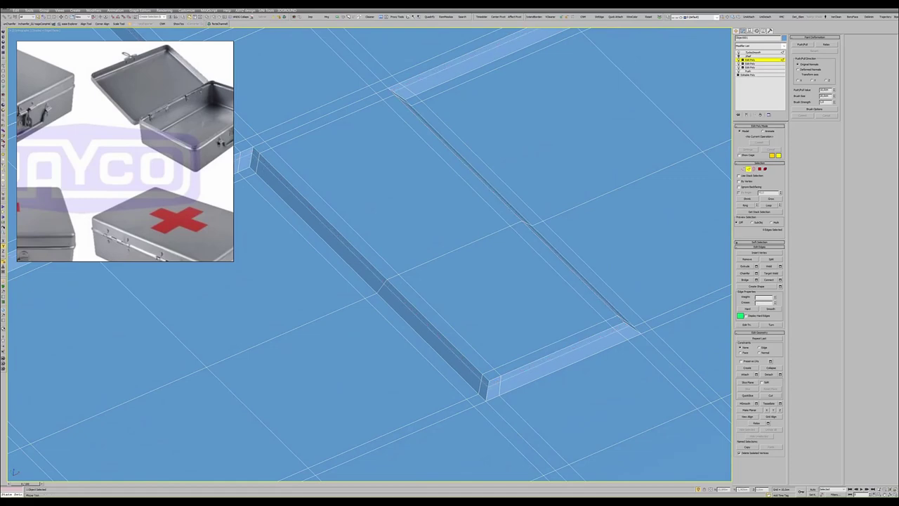
key(ctrl+z)
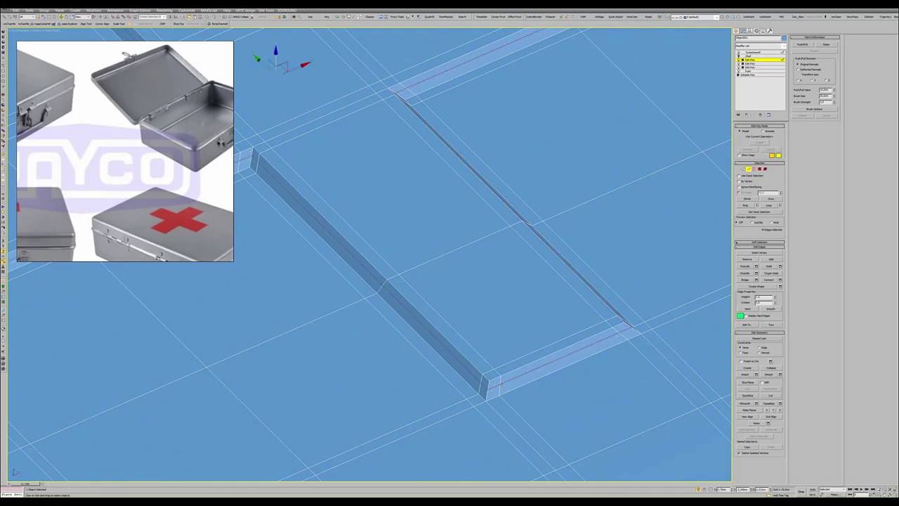
key(ctrl+z)
key(F4)
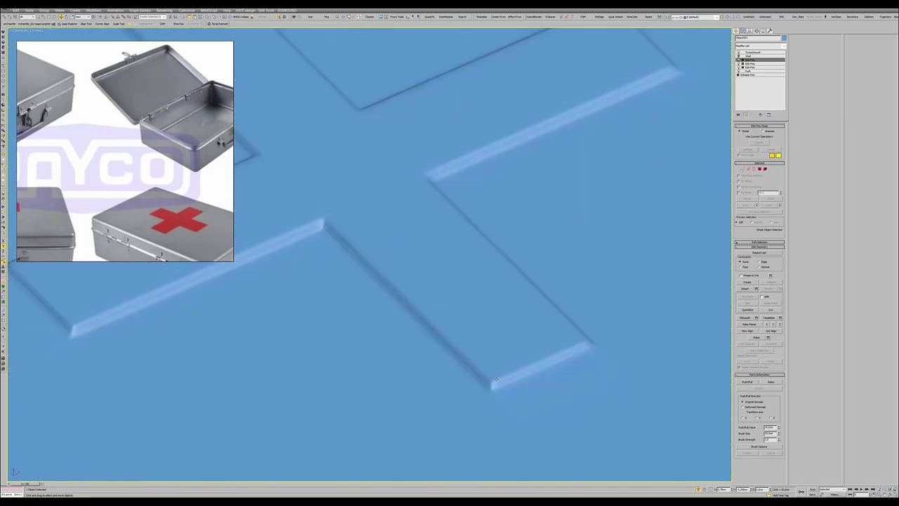
scroll(497, 381, down, 4)
scroll(492, 372, down, 3)
scroll(477, 360, down, 2)
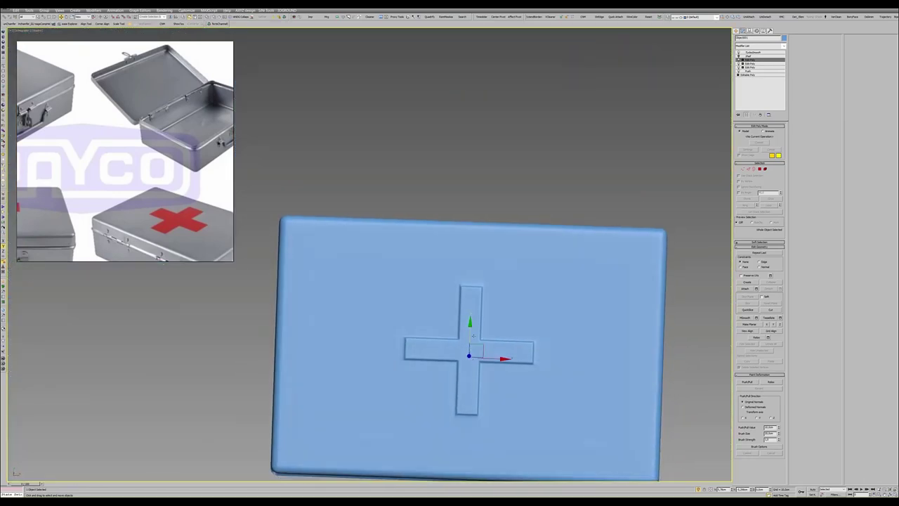
key(F4)
scroll(476, 360, up, 5)
scroll(474, 288, down, 1)
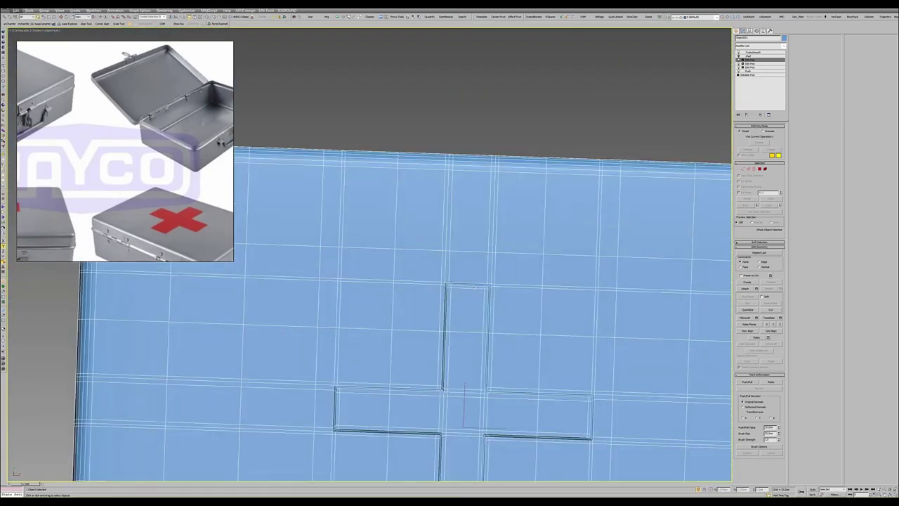
scroll(473, 287, up, 3)
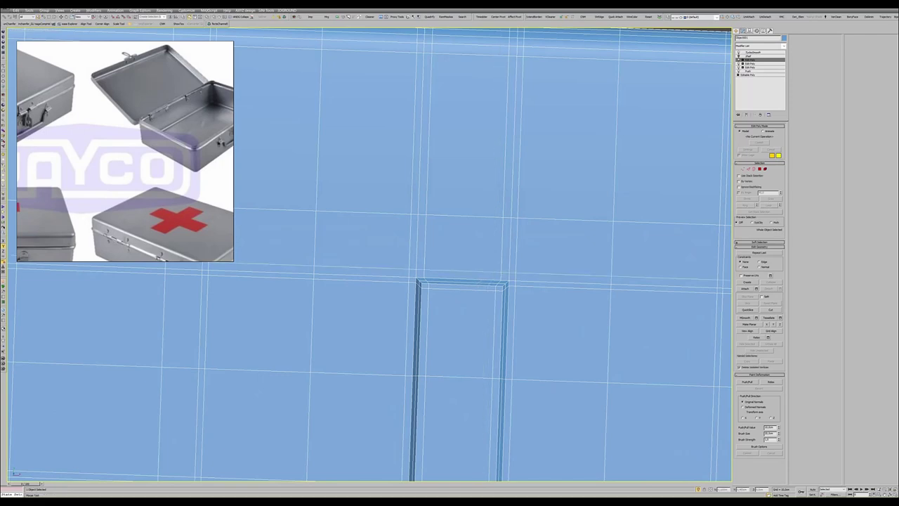
key(2)
key(z)
scroll(483, 321, up, 3)
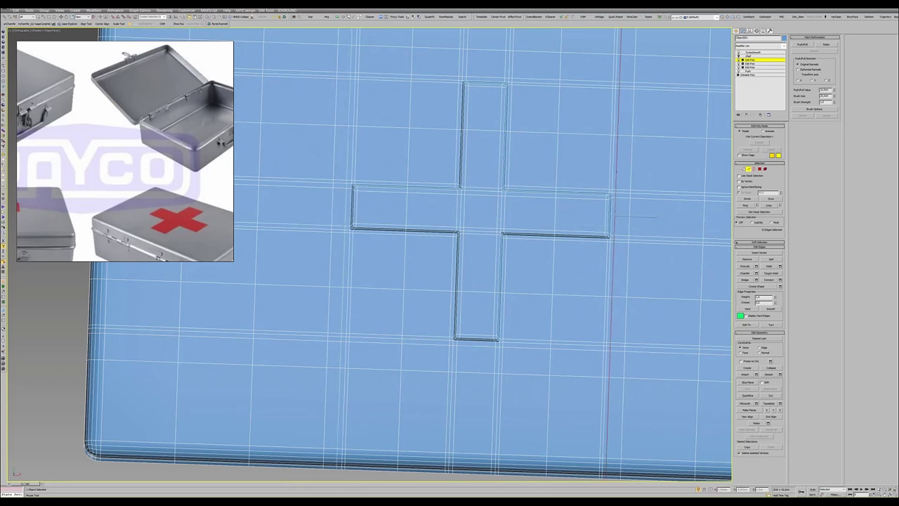
click(332, 210)
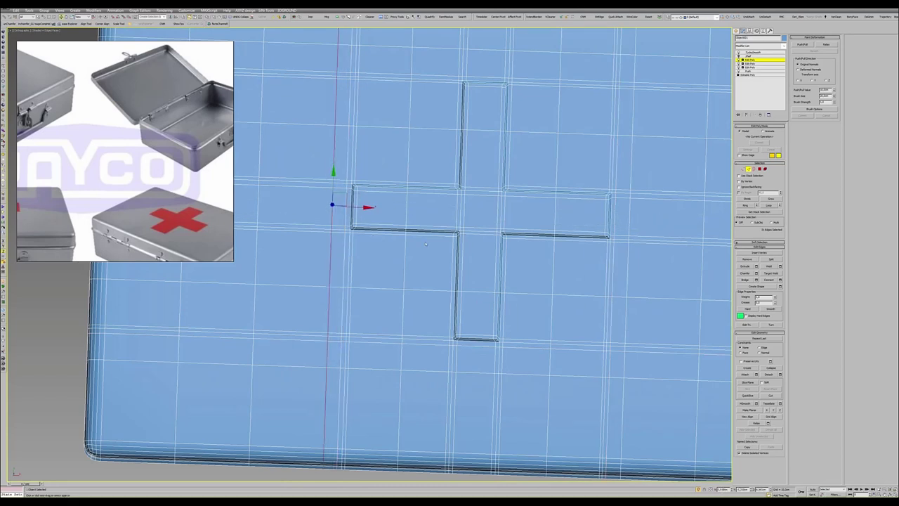
click(628, 219)
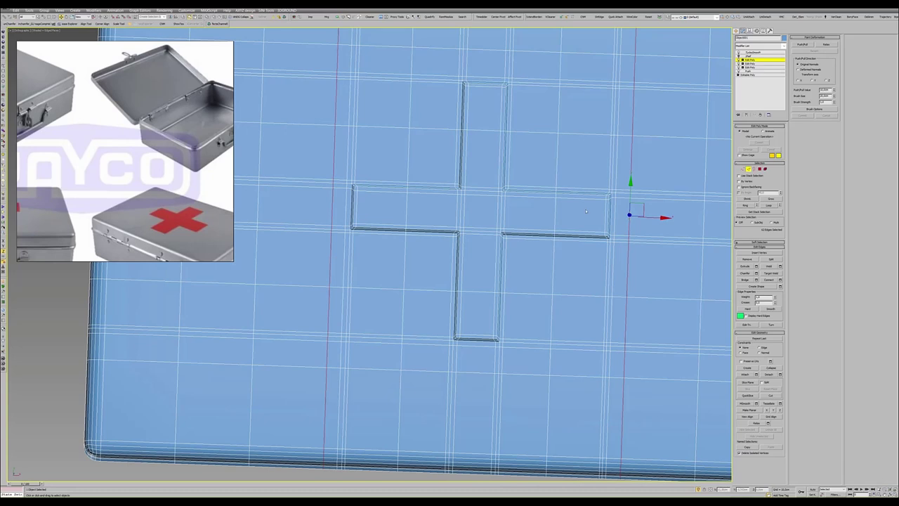
scroll(585, 210, down, 2)
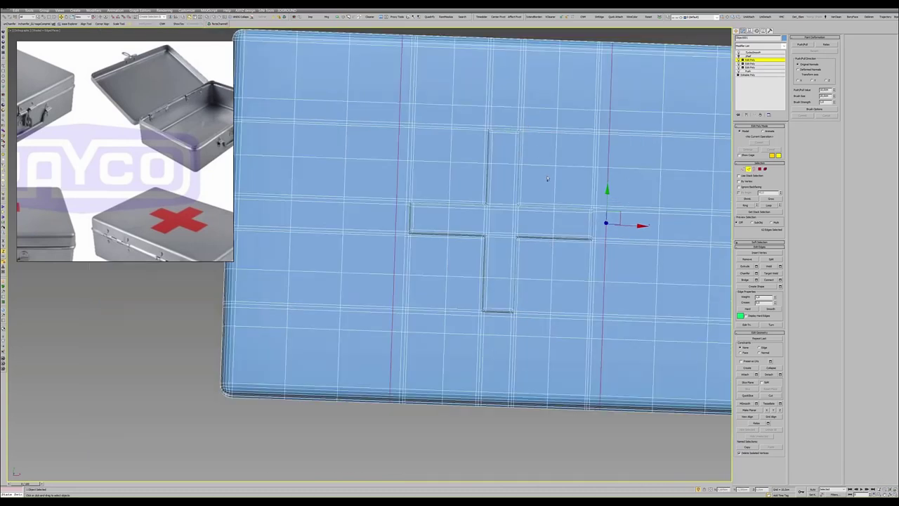
click(547, 179)
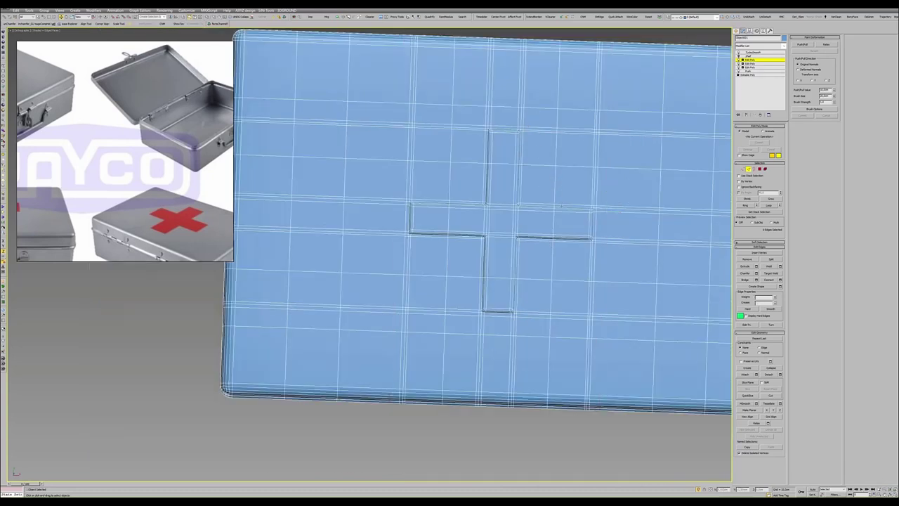
key(2)
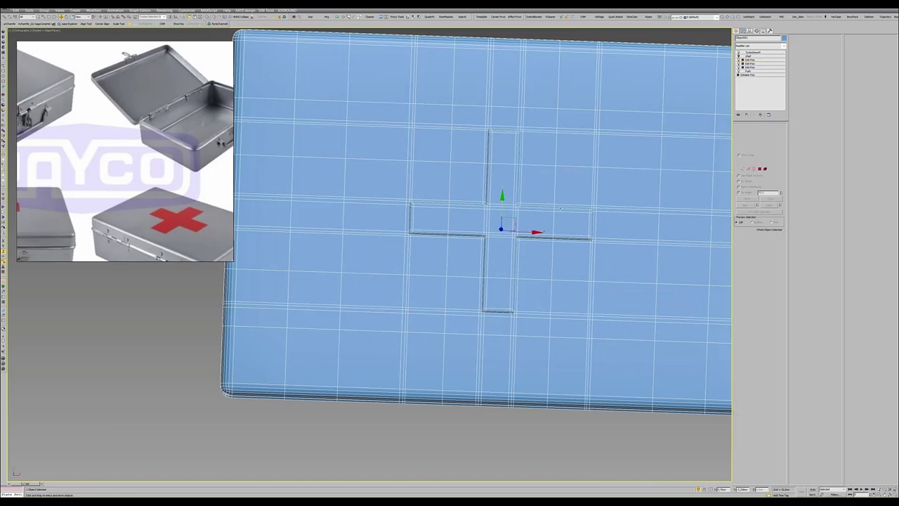
key(F4)
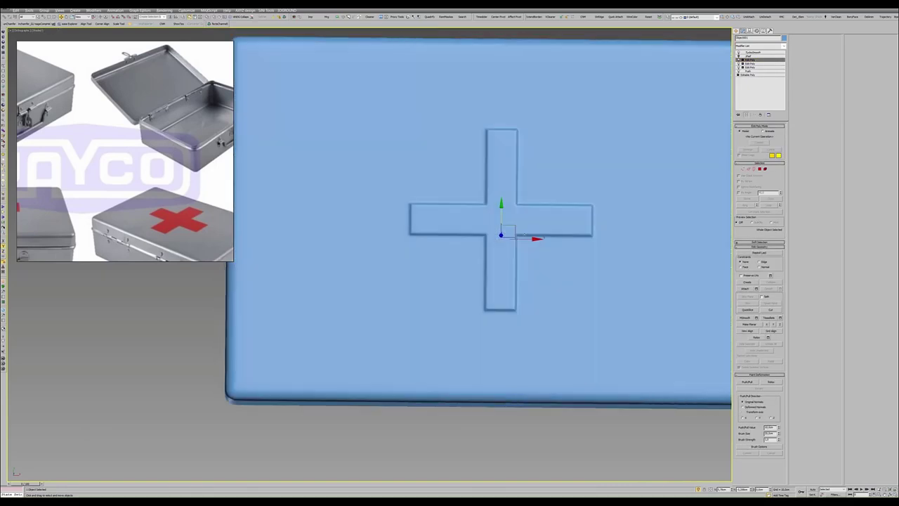
mouse_move(506, 211)
alt+middle_down()
mouse_move(540, 212)
mouse_move(526, 218)
alt+middle_up()
scroll(539, 211, down, 5)
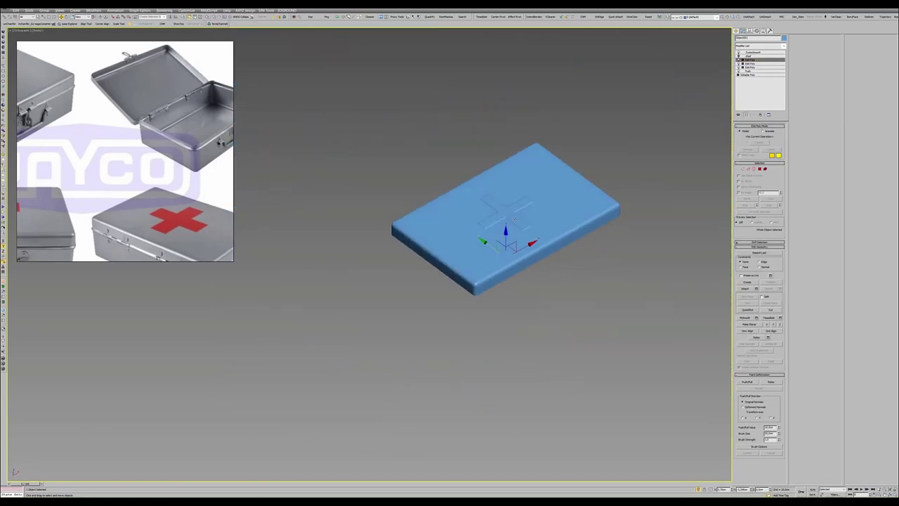
scroll(514, 220, up, 8)
scroll(513, 219, down, 6)
- Show edged faces and select the Shell level in the stack to view the cross grooves
key(F4)
scroll(472, 270, down, 3)
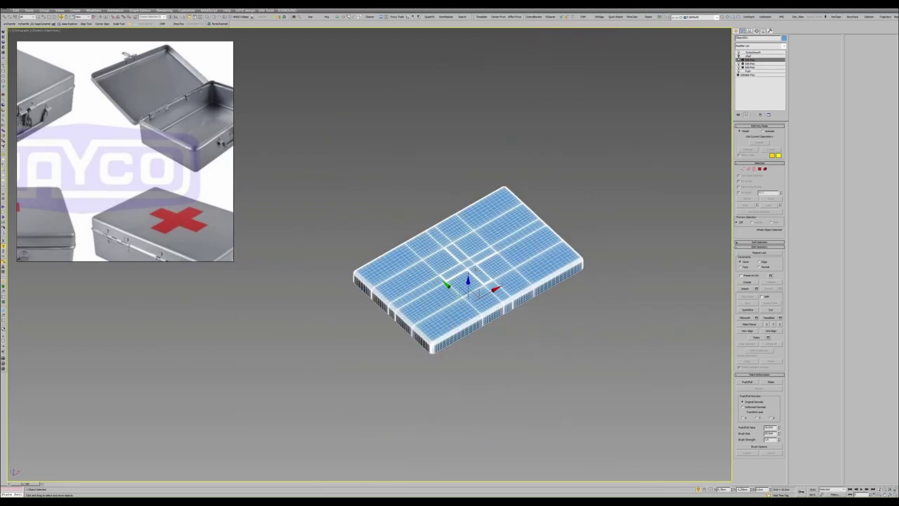
scroll(473, 270, up, 4)
scroll(473, 270, up, 3)
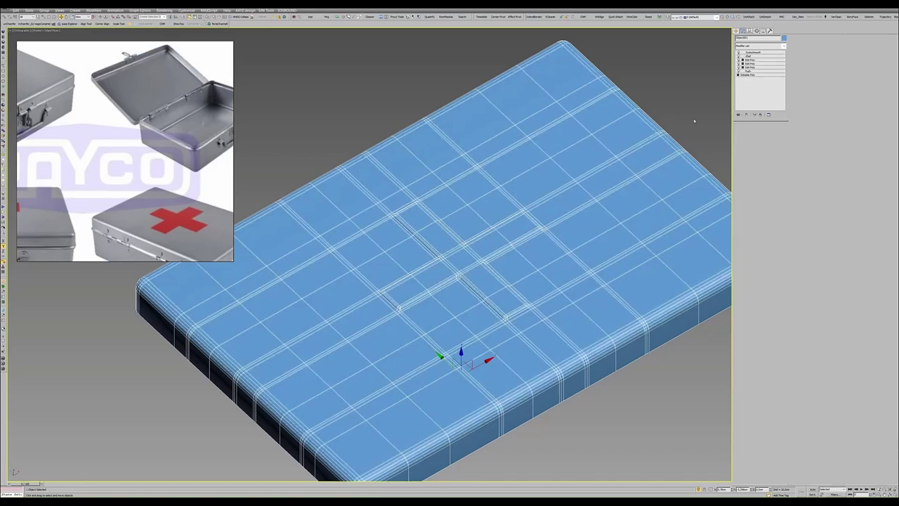
click(747, 56)
scroll(543, 247, up, 5)
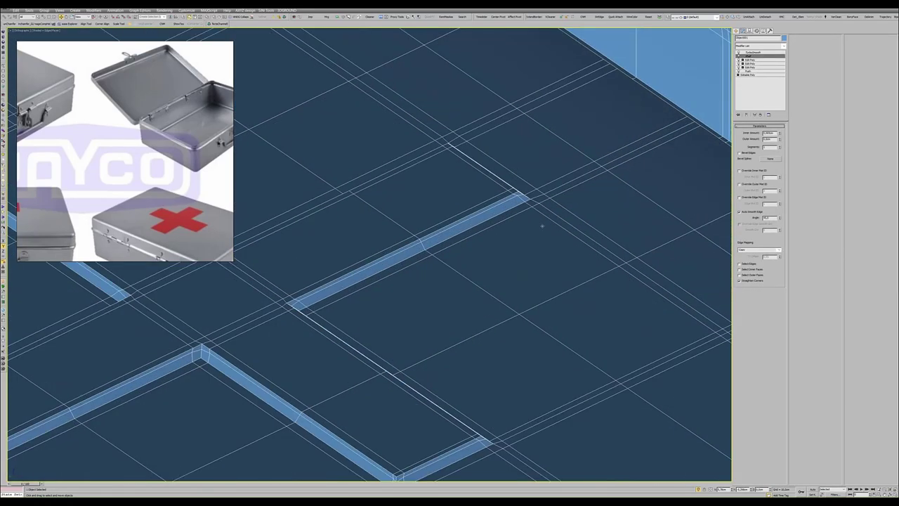
scroll(538, 224, down, 3)
alt+middle_drag(519, 213, 541, 213)
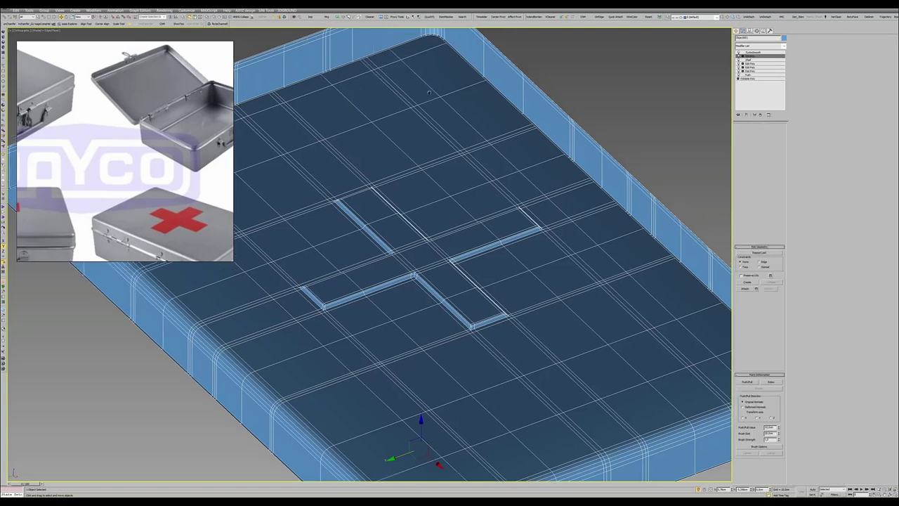
scroll(436, 140, up, 3)
scroll(435, 141, up, 4)
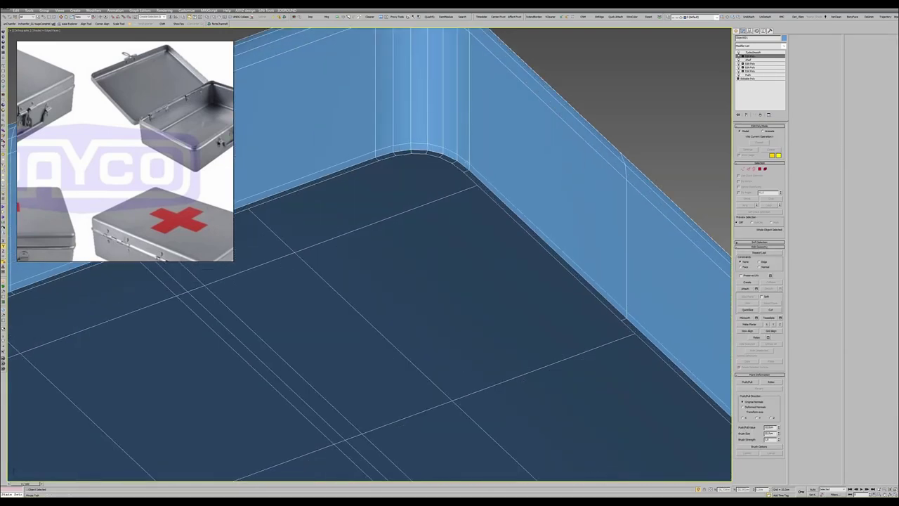
- Enter edge mode and orbit low to inspect the corner wall of the lid
key(2)
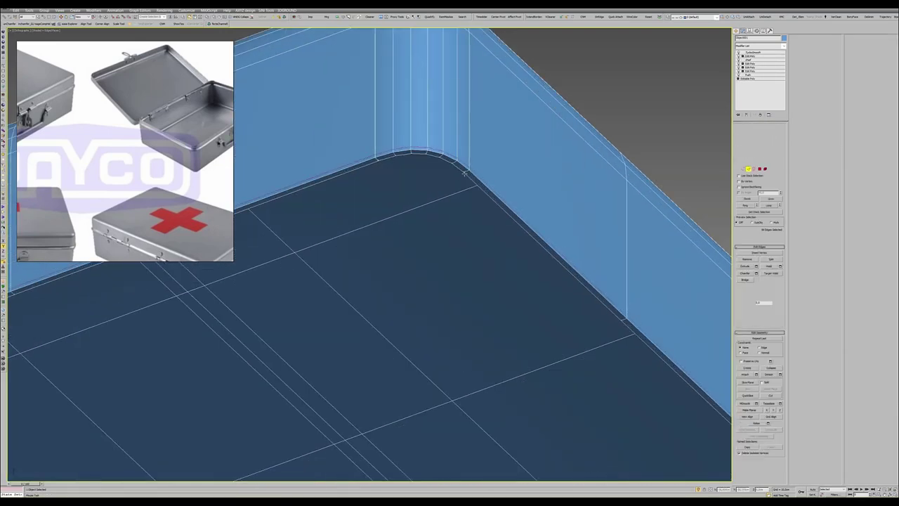
scroll(369, 252, down, 4)
mouse_move(368, 252)
alt+middle_down()
mouse_move(369, 211)
mouse_move(368, 295)
alt+middle_up()
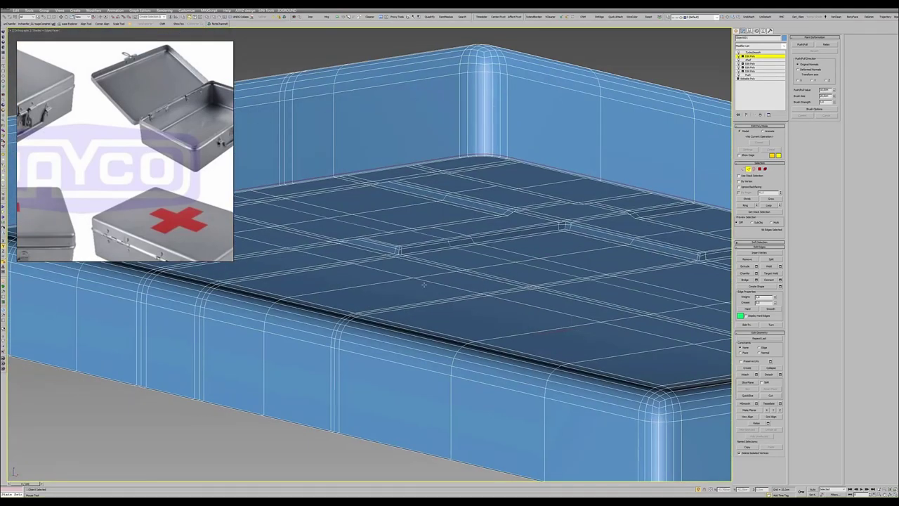
scroll(368, 253, up, 5)
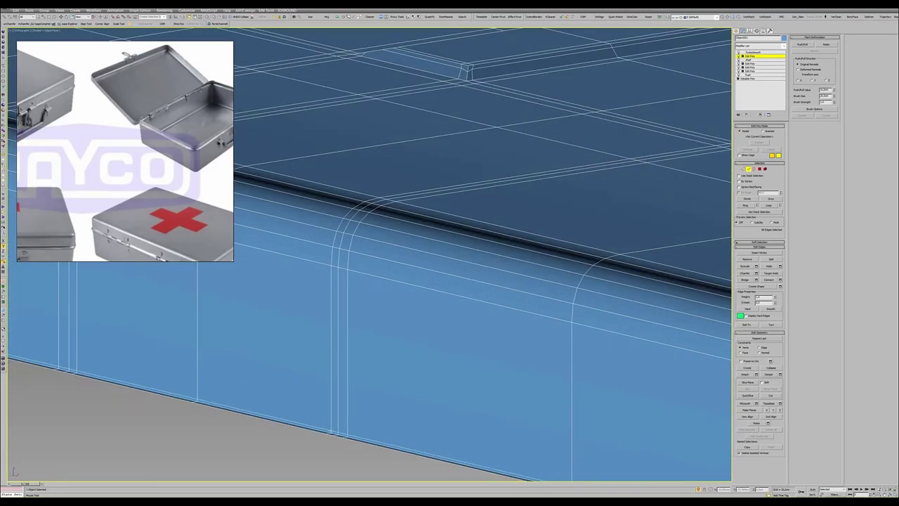
scroll(439, 122, down, 4)
scroll(440, 121, up, 4)
scroll(439, 121, up, 2)
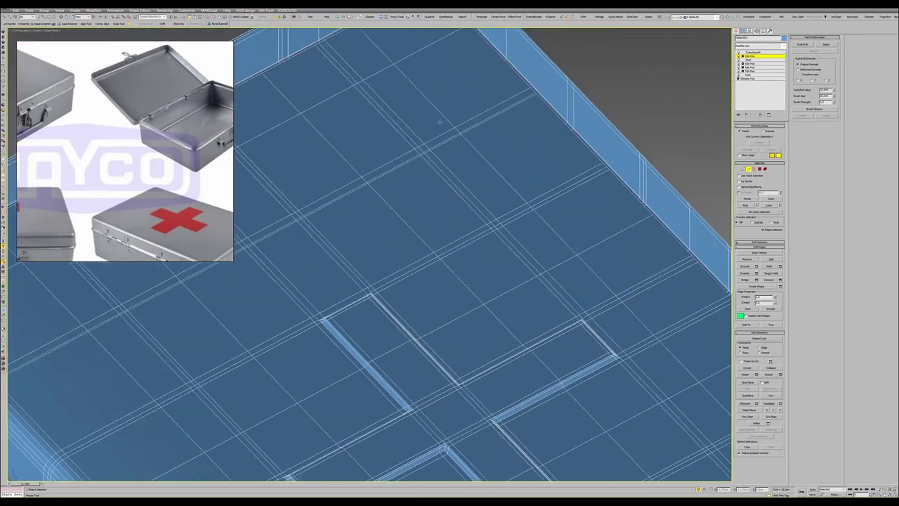
scroll(439, 122, down, 3)
scroll(406, 149, up, 3)
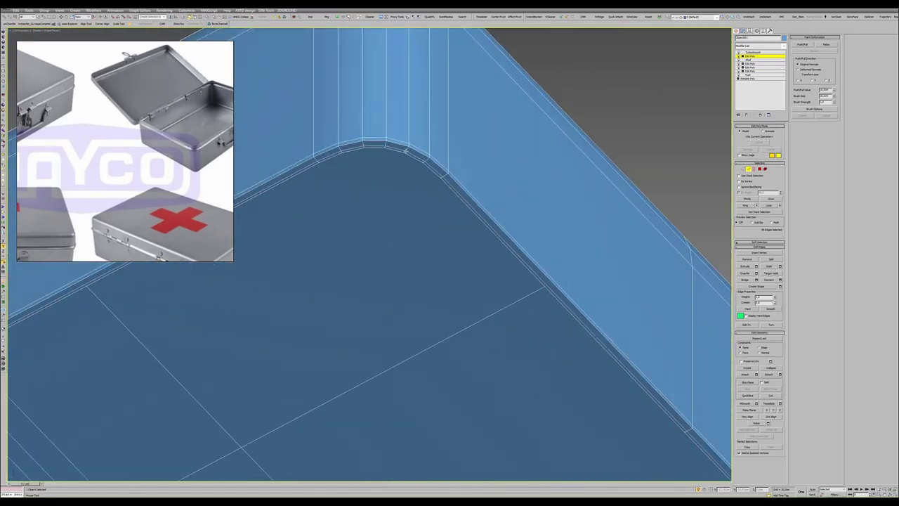
- Exit edge level, turn TurboSmooth back on without edged faces, and view the cross from above
click(755, 57)
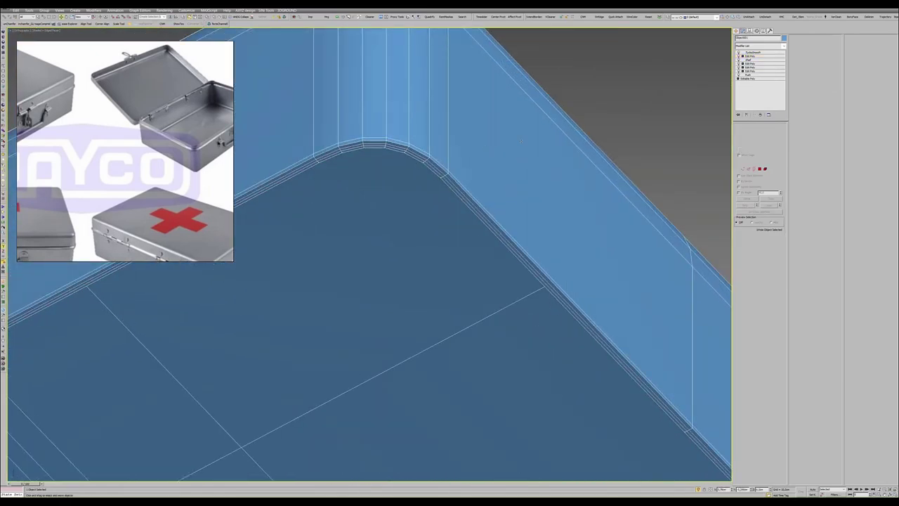
click(750, 53)
key(F4)
key(F4)
scroll(472, 193, down, 1)
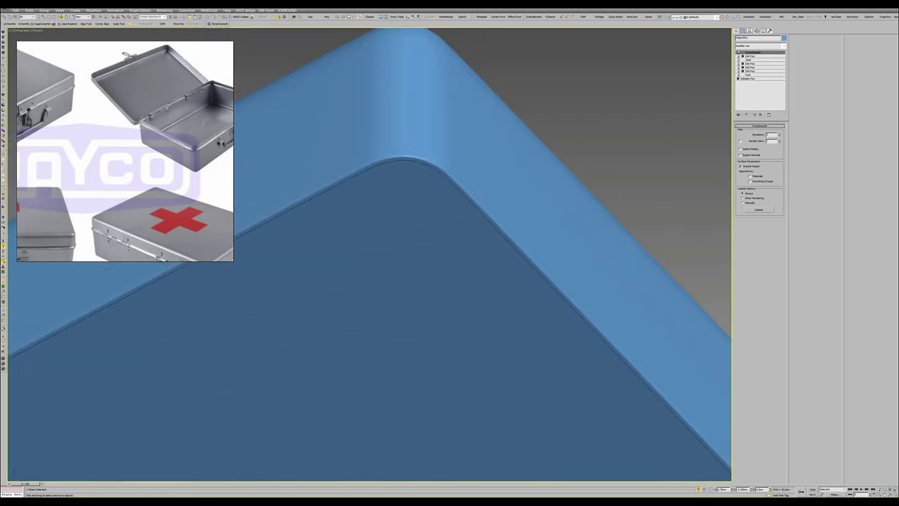
scroll(472, 193, down, 3)
alt+middle_drag(472, 193, 448, 265)
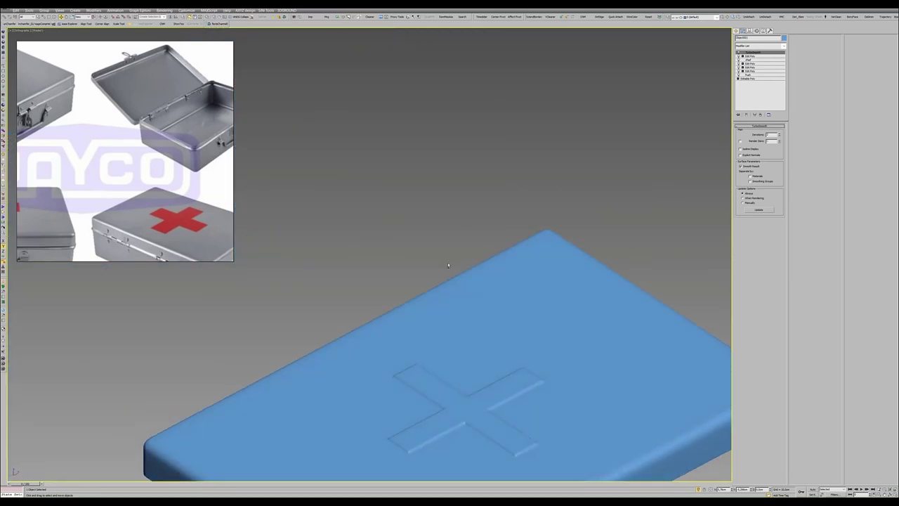
- Delete the green cross object and orbit around the box to check the recessed cross
scroll(448, 265, down, 3)
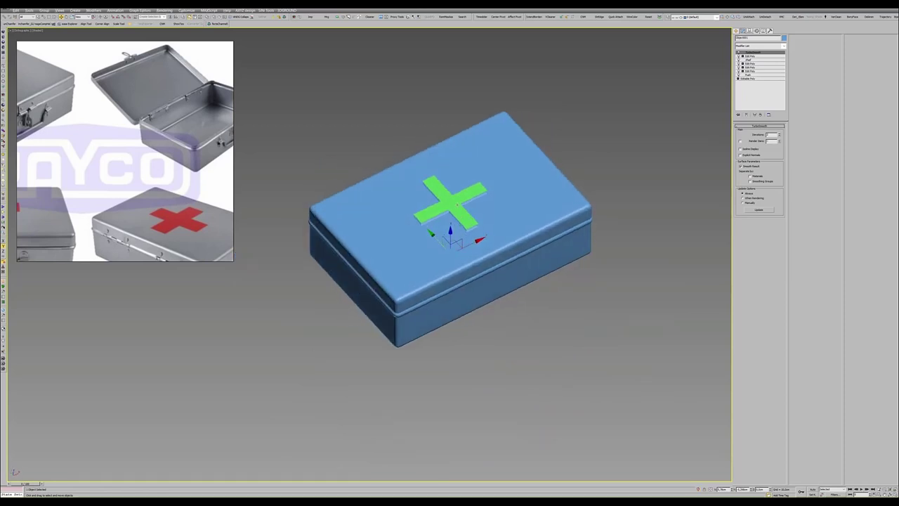
key(Delete)
scroll(457, 203, down, 5)
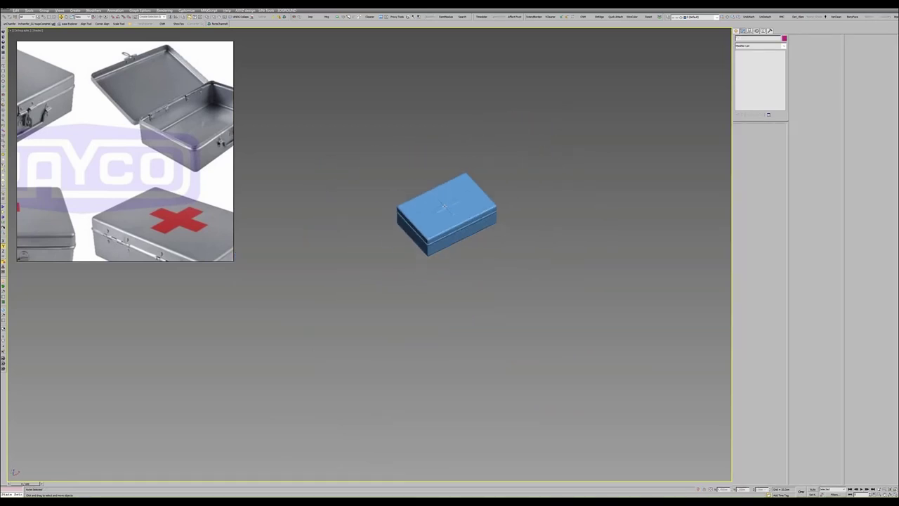
alt+middle_drag(457, 203, 433, 254)
scroll(452, 202, up, 5)
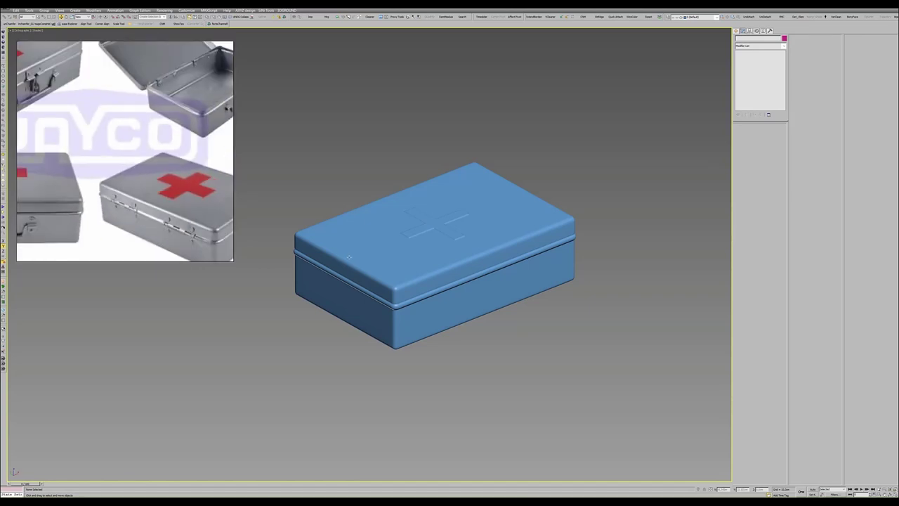
alt+middle_drag(349, 256, 360, 203)
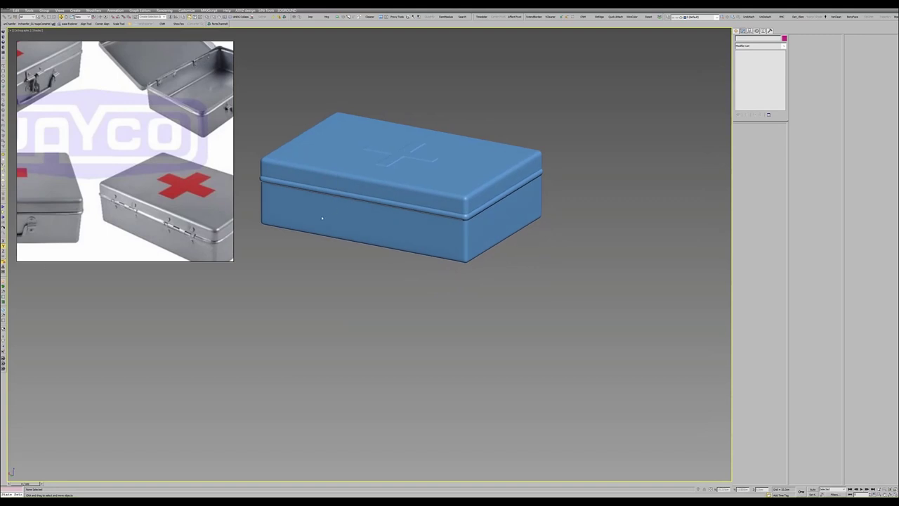
- Select the lower box and isolate it with Alt+Q, orbiting to look down inside
click(365, 224)
key(F4)
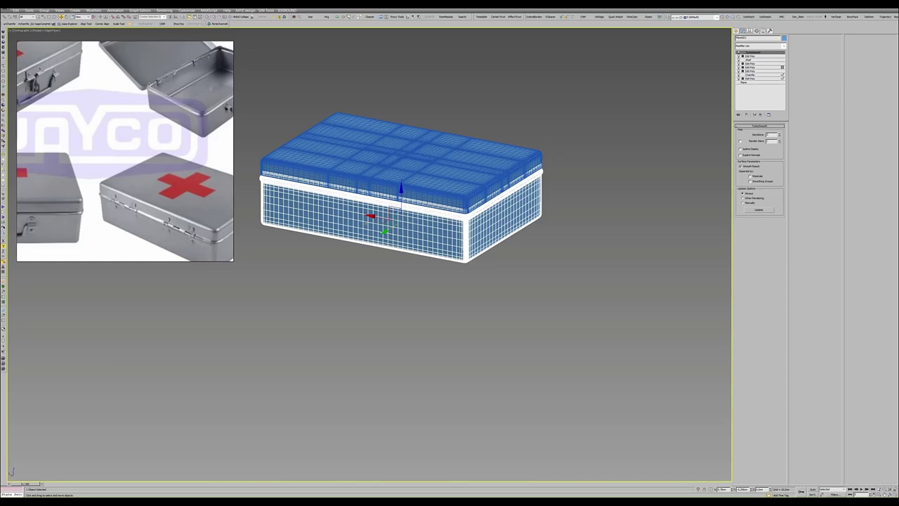
key(alt+q)
key(F4)
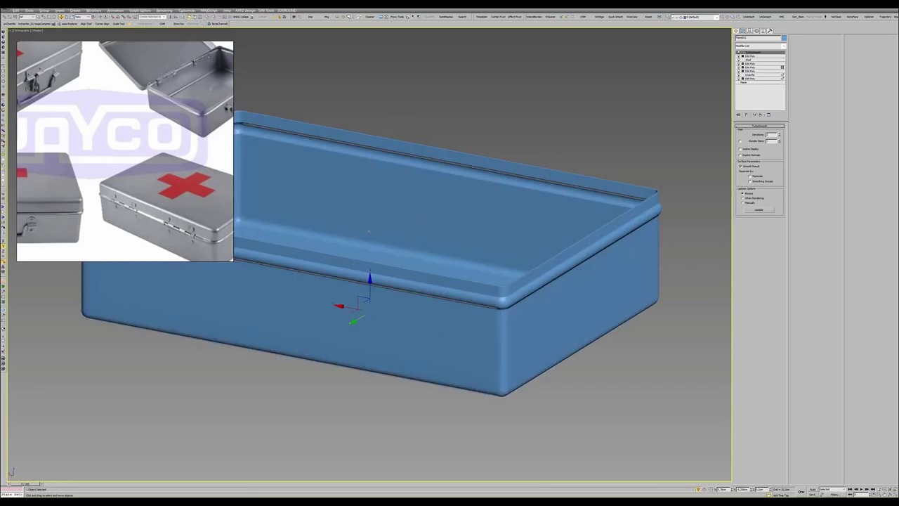
alt+middle_drag(368, 231, 466, 200)
key(F4)
scroll(465, 201, up, 3)
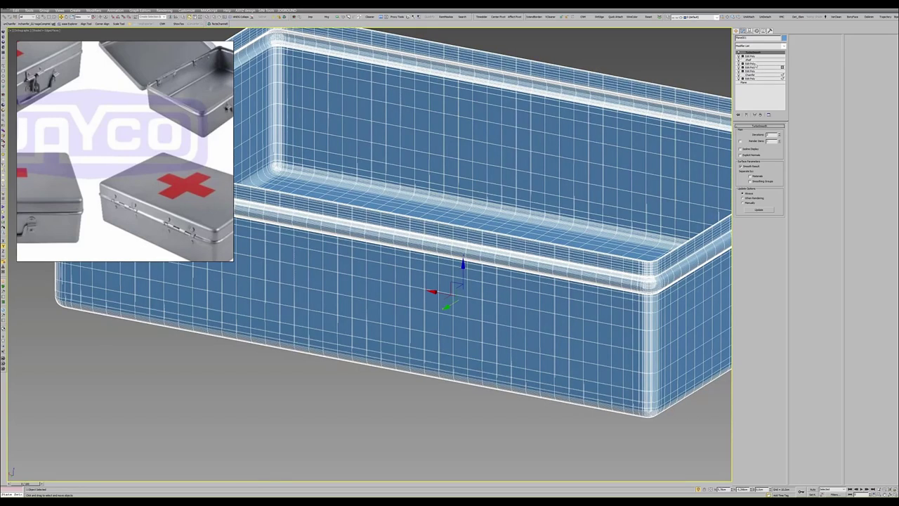
- Collapse the stack to the lower Edit Poly and confirm the warning, keeping TurboSmooth on top
click(750, 64)
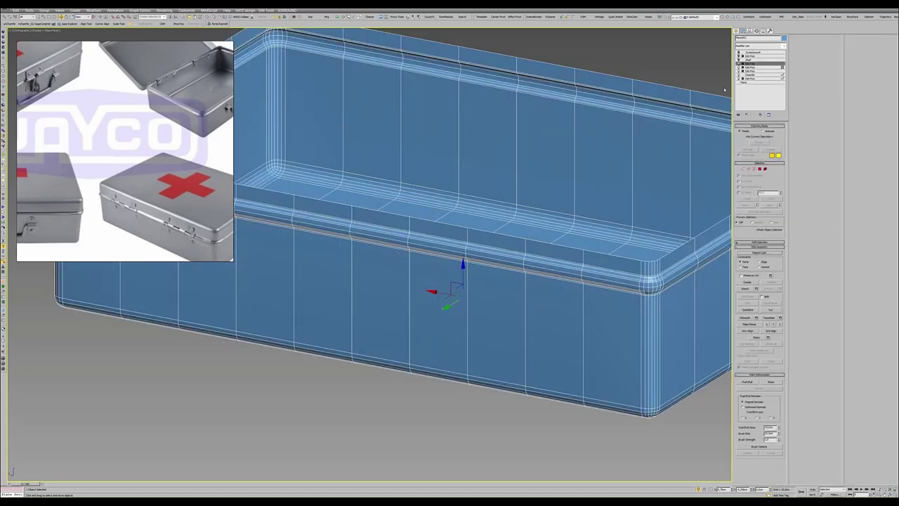
alt+middle_drag(492, 267, 503, 254)
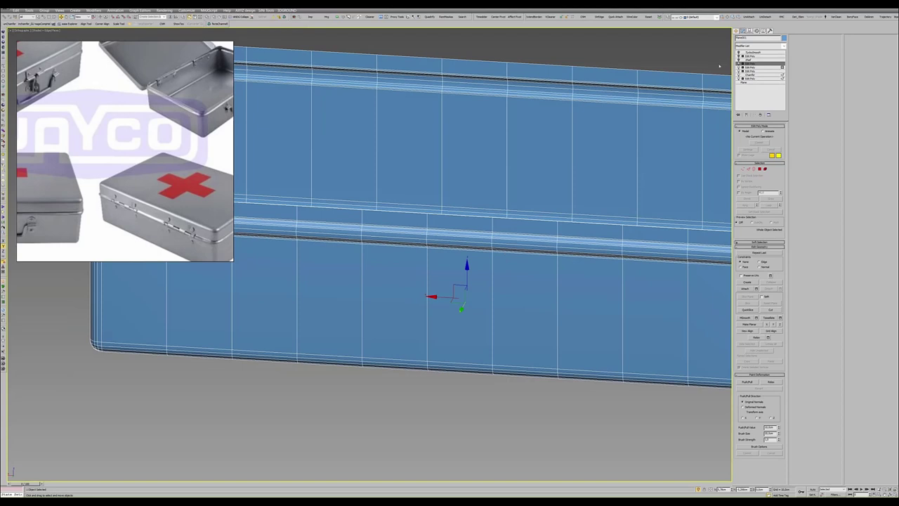
right_click(751, 65)
click(769, 109)
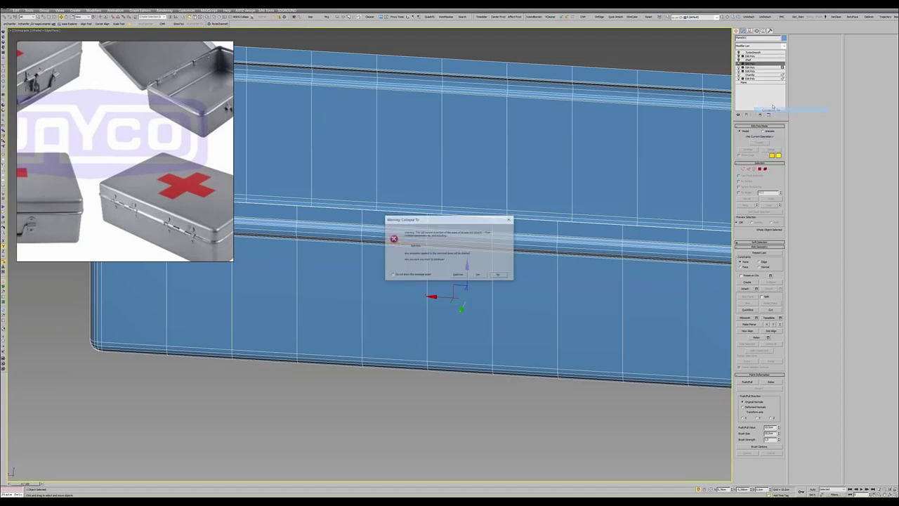
click(477, 275)
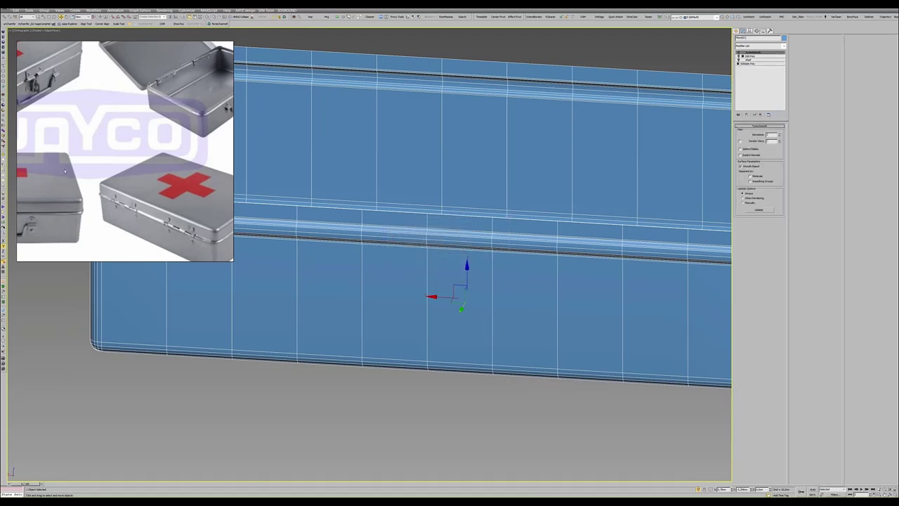
click(754, 67)
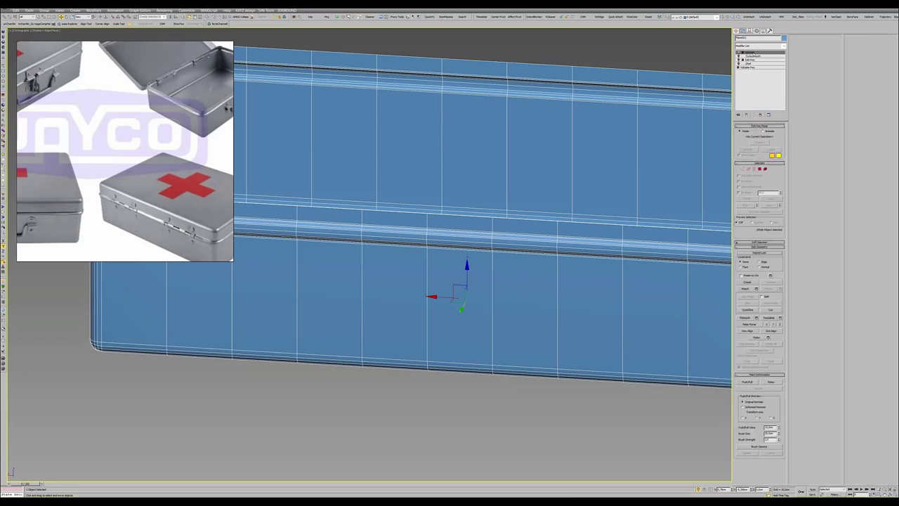
click(751, 64)
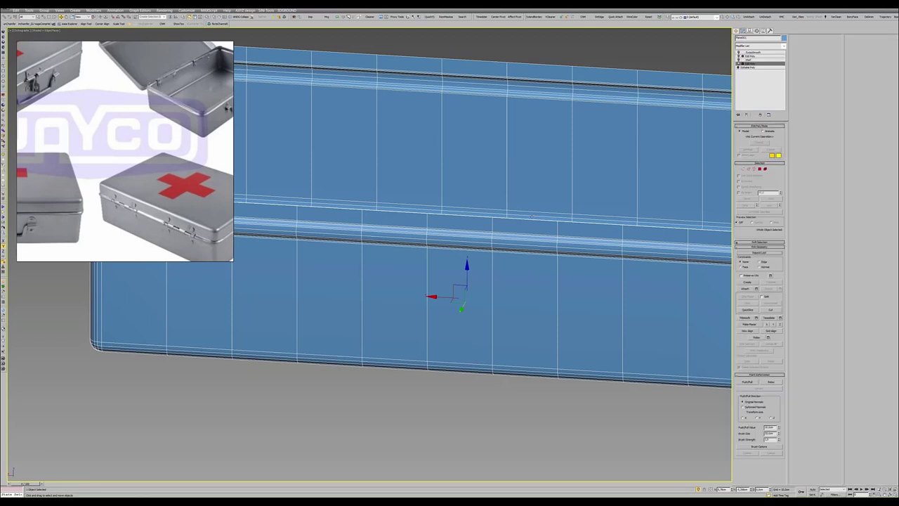
scroll(532, 215, down, 5)
- Delete the left half of the box's polygons
scroll(529, 213, down, 2)
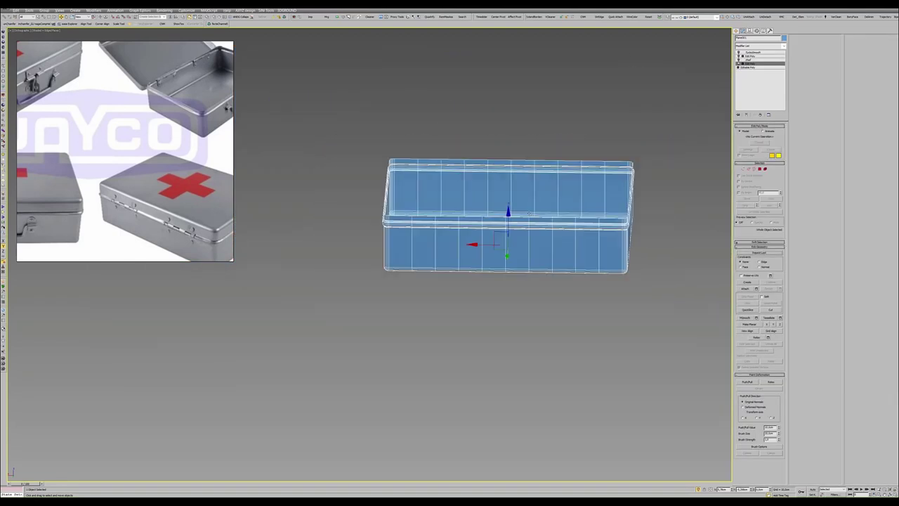
key(2)
key(4)
mouse_move(492, 232)
alt+middle_down()
mouse_move(442, 266)
mouse_move(542, 252)
mouse_move(528, 228)
alt+middle_up()
key(Delete)
scroll(529, 228, up, 3)
scroll(529, 228, up, 2)
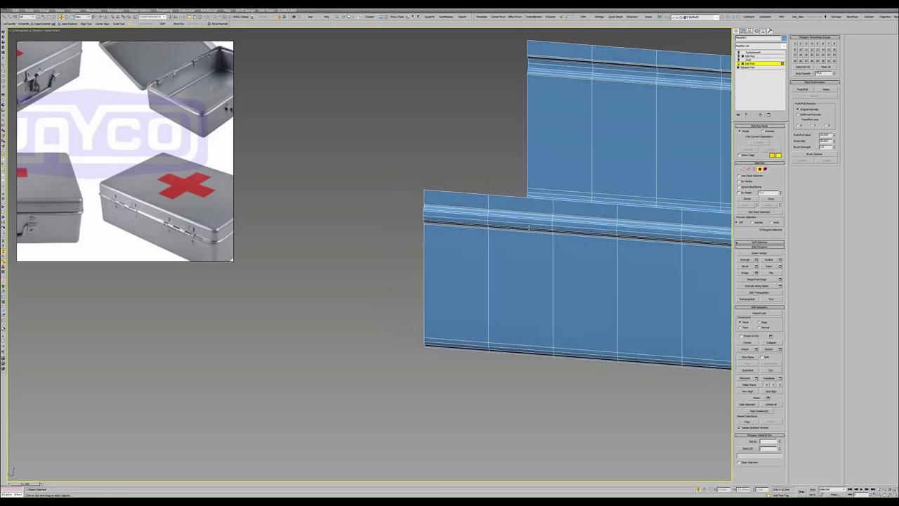
mouse_move(526, 228)
alt+middle_down()
mouse_move(405, 213)
mouse_move(421, 267)
alt+middle_up()
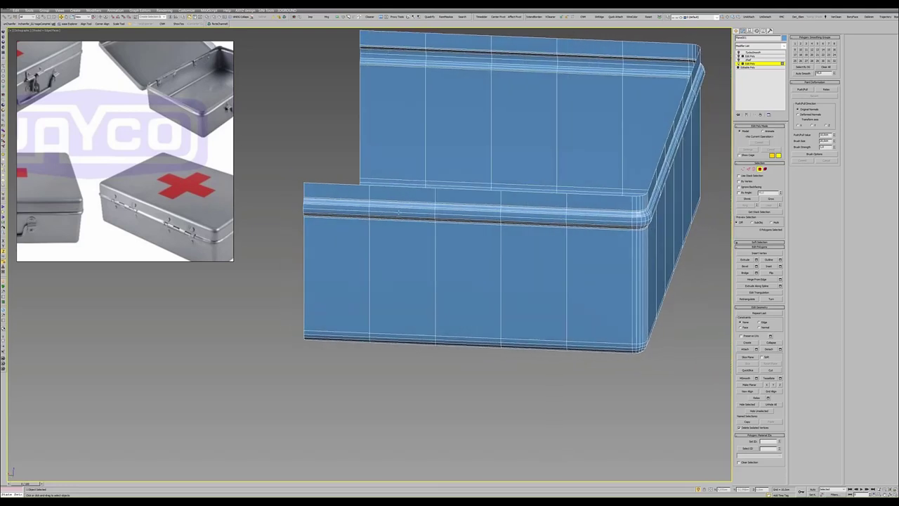
- Chamfer a vertical edge loop on the box side into two loops
key(2)
double_click(437, 239)
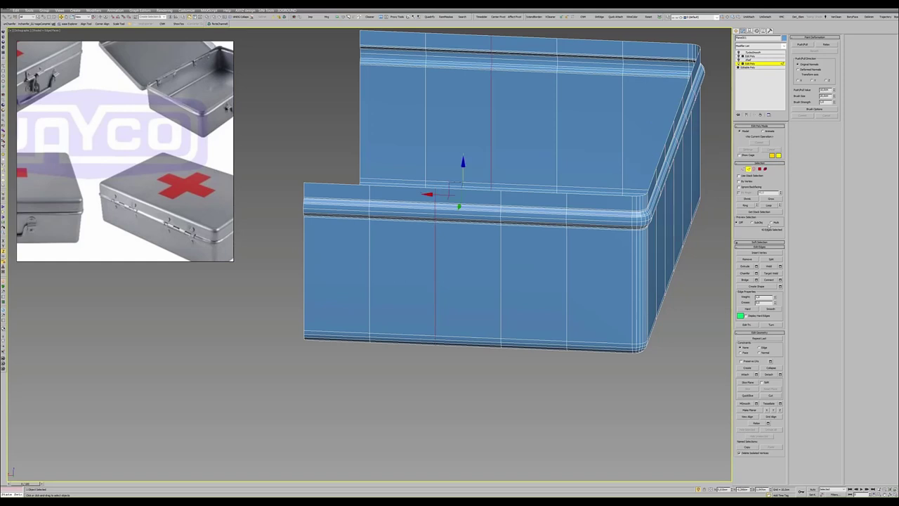
key(ctrl+shift+c)
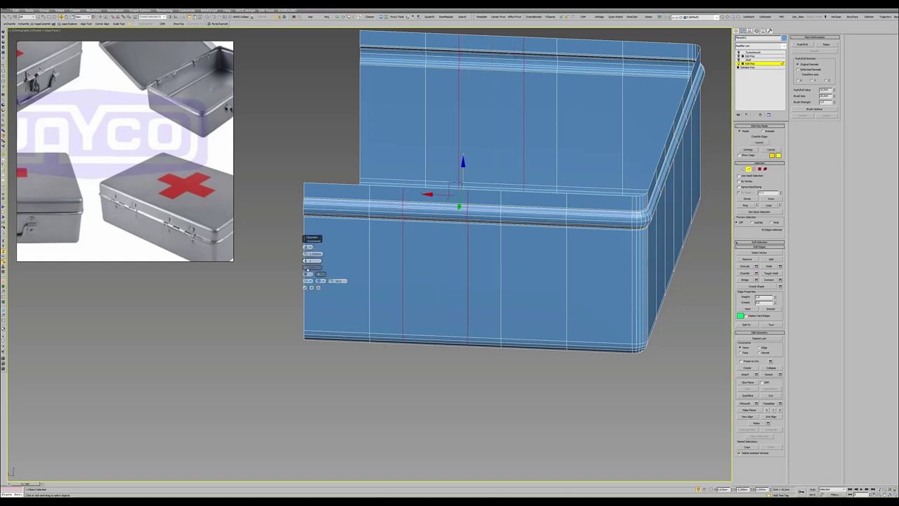
click(306, 287)
scroll(436, 209, up, 5)
middle_drag(437, 207, 479, 235)
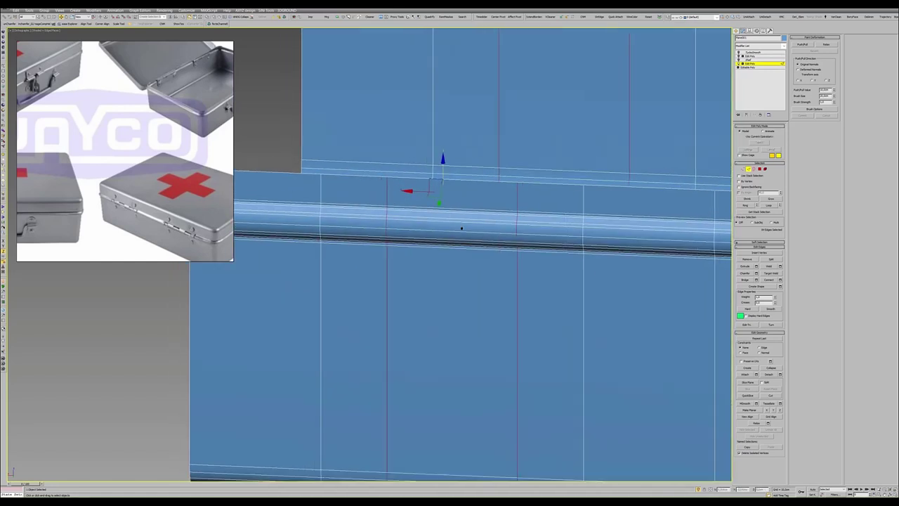
- Select the rolled-rim polygons between the chamfered loops as a hinge-knuckle section
key(4)
click(470, 224)
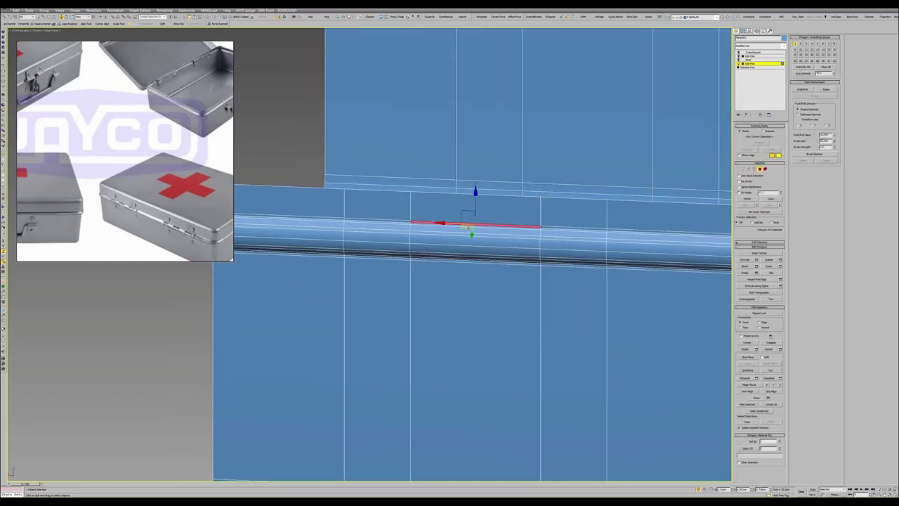
click(458, 231)
drag(458, 233, 443, 259)
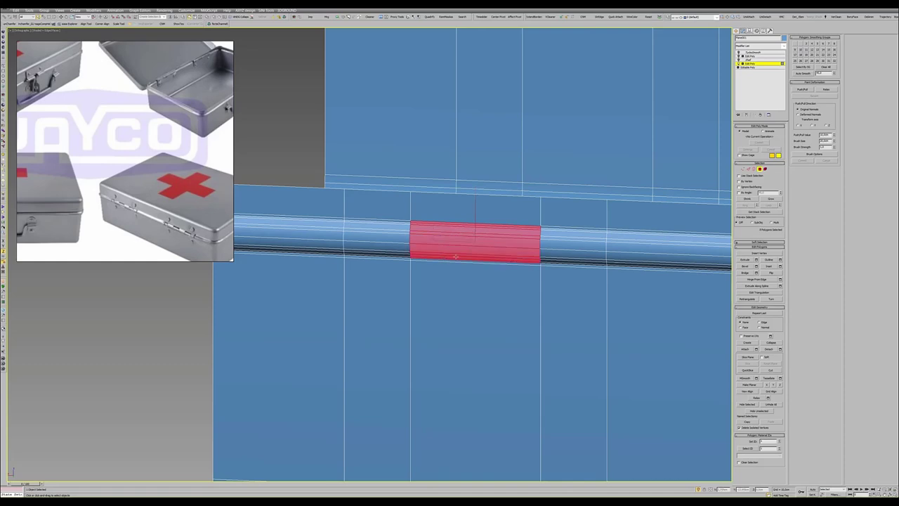
mouse_move(443, 259)
alt+middle_down()
mouse_move(421, 222)
mouse_move(687, 233)
alt+middle_up()
scroll(421, 222, up, 2)
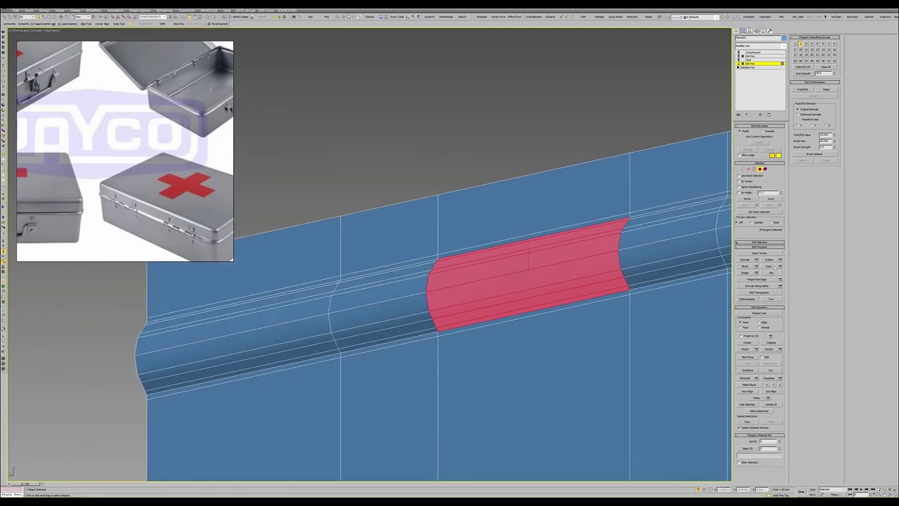
- Detach the selected rim section as its own piece and select it
click(779, 349)
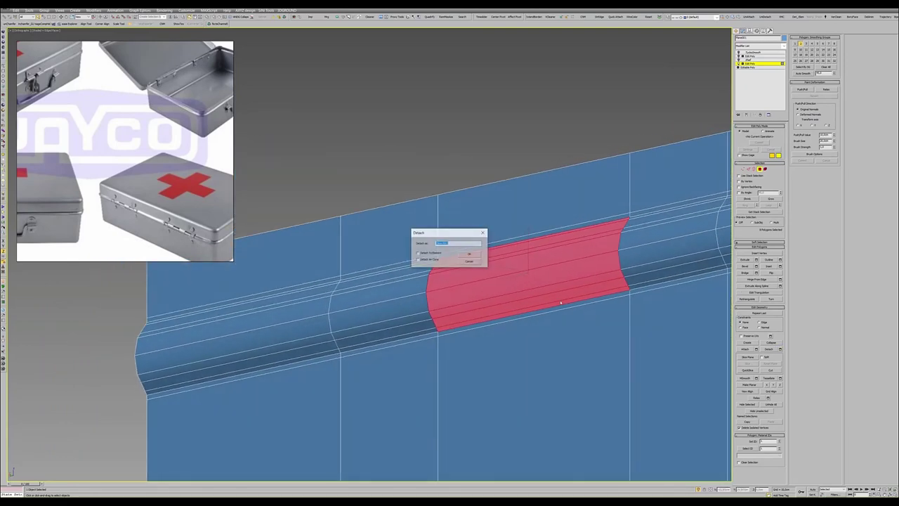
click(468, 254)
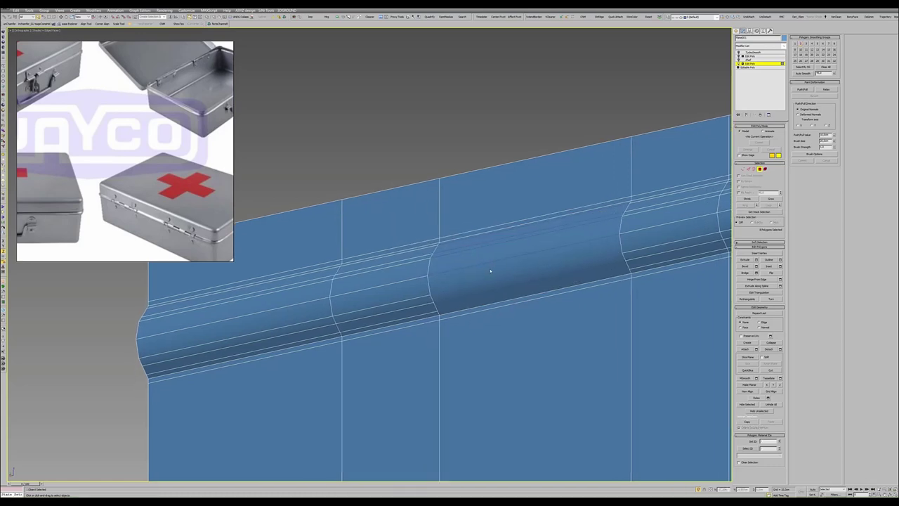
click(487, 265)
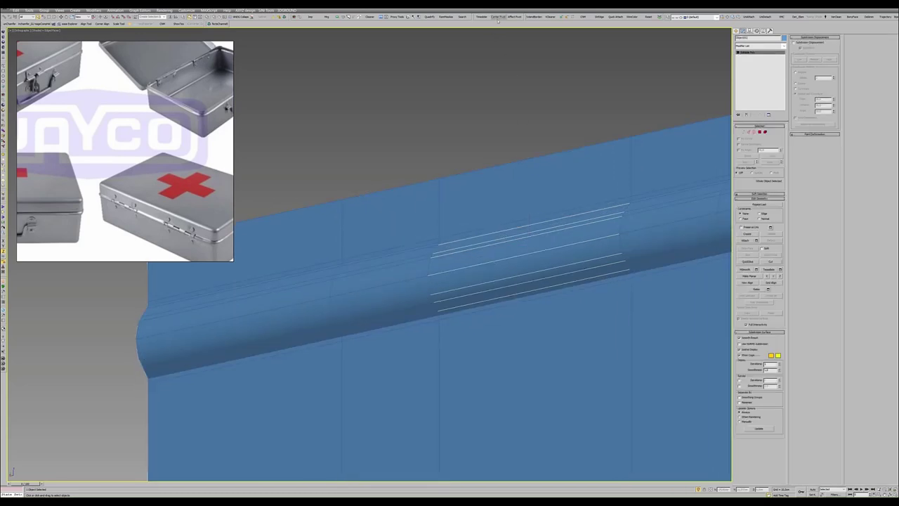
- Rotate the detached knuckle piece, then undo so it sits flush with the rim again
alt+middle_drag(525, 199, 536, 254)
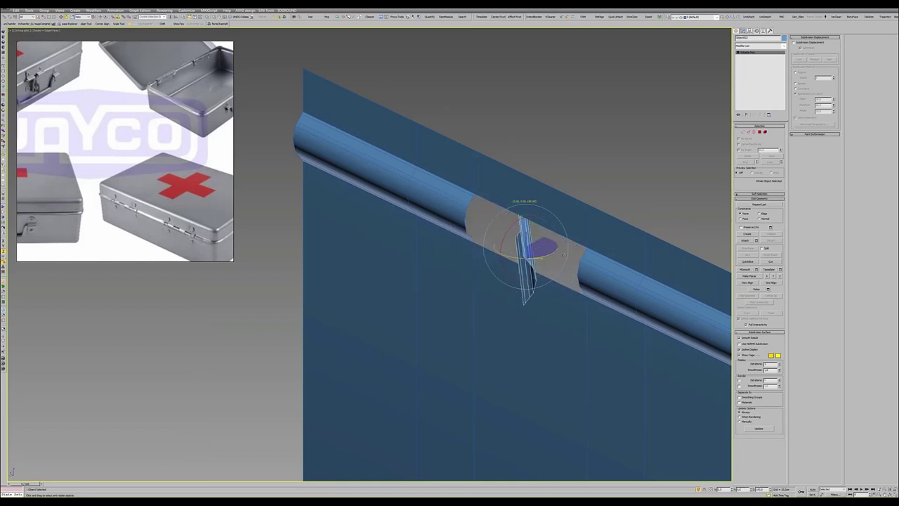
drag(533, 257, 543, 245)
key(w)
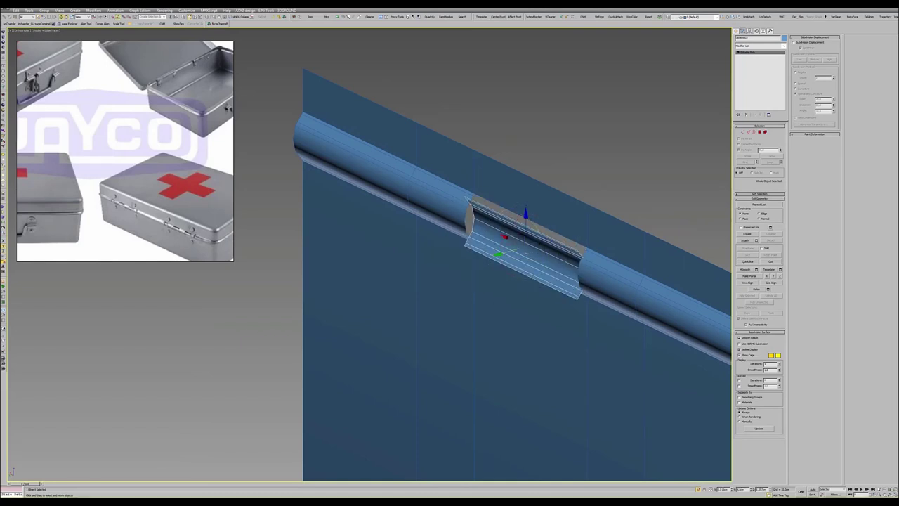
key(ctrl+z)
- Inspect the knuckle's selected polygons shaded, then go back to the lower Edit Poly modifier
scroll(471, 240, up, 5)
scroll(470, 239, up, 2)
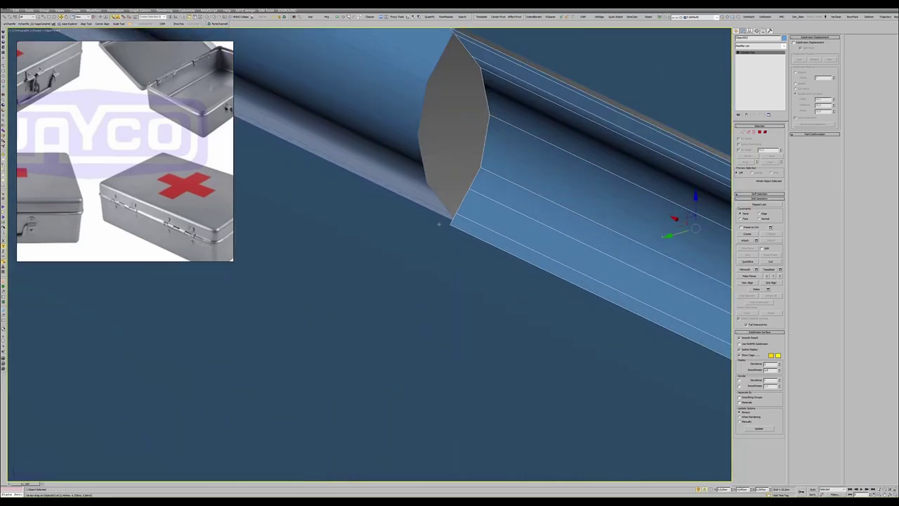
scroll(457, 221, up, 1)
scroll(457, 222, down, 5)
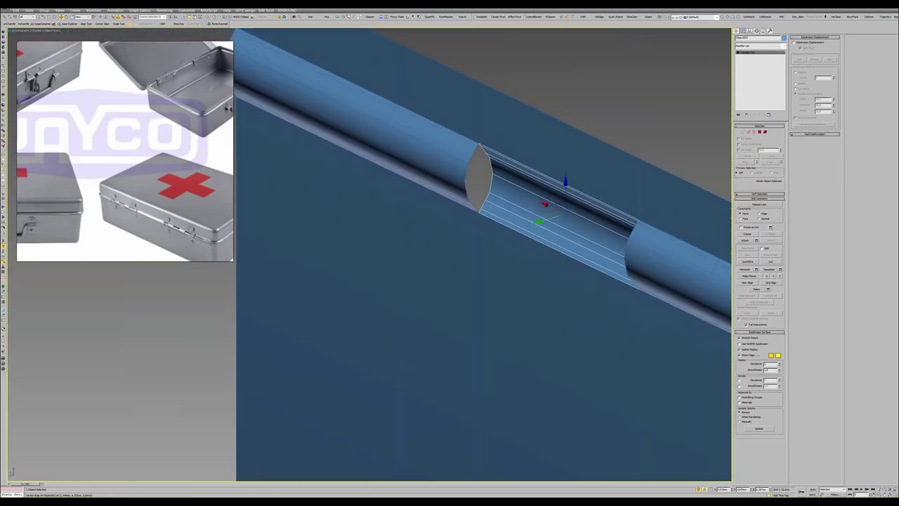
alt+middle_drag(458, 222, 516, 211)
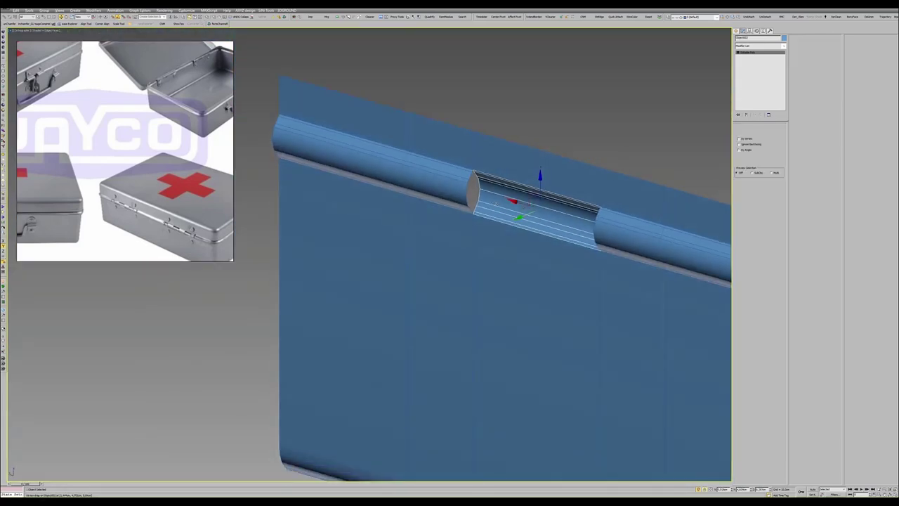
key(4)
key(F2)
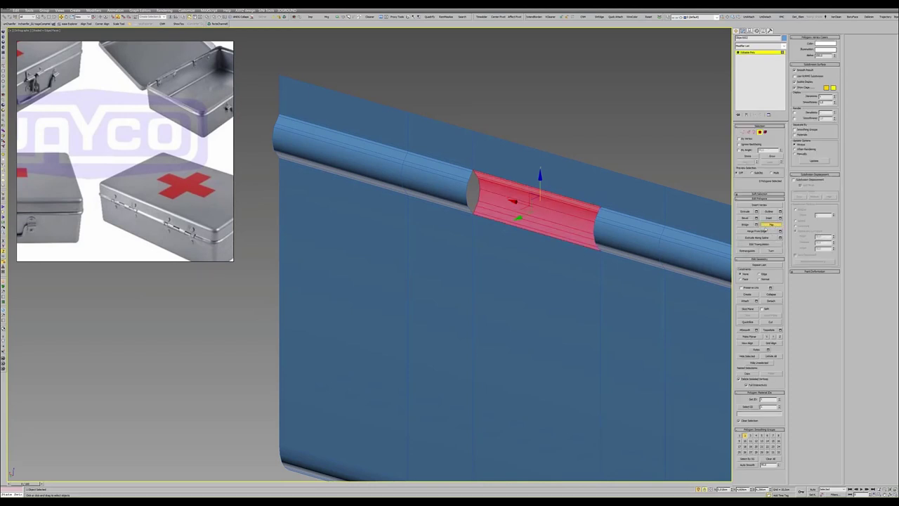
middle_drag(525, 224, 511, 238)
key(4)
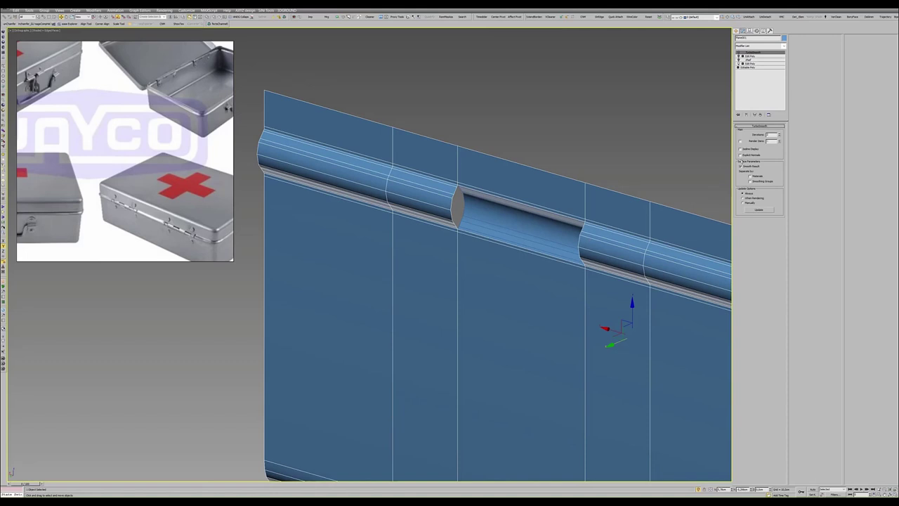
click(752, 63)
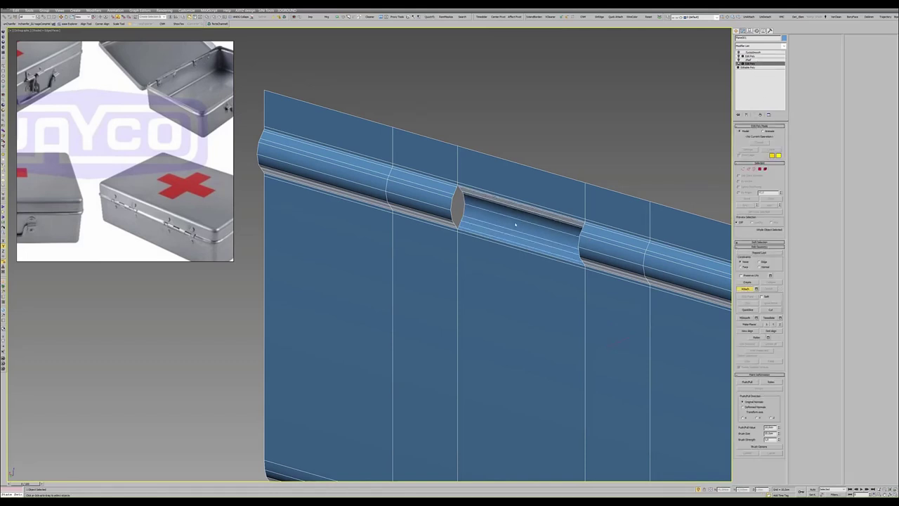
key(1)
scroll(457, 223, up, 3)
alt+middle_drag(457, 231, 492, 225)
click(455, 223)
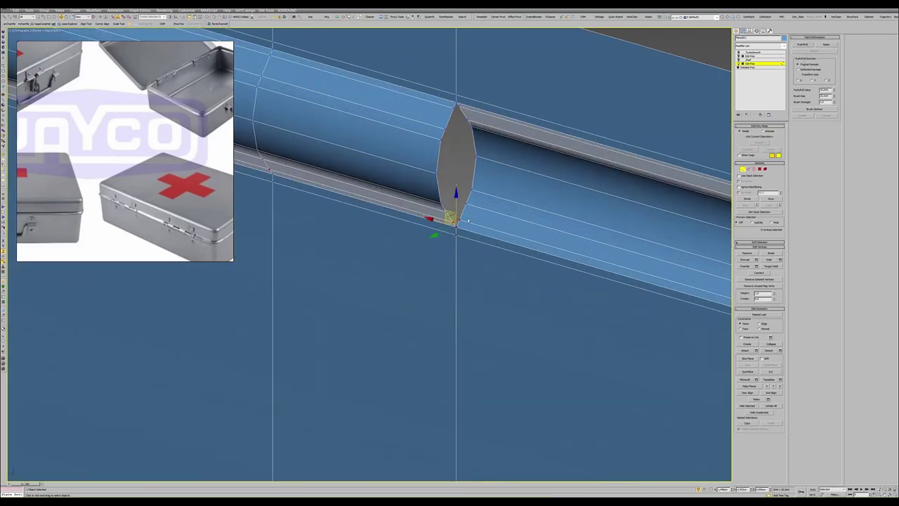
scroll(456, 218, up, 5)
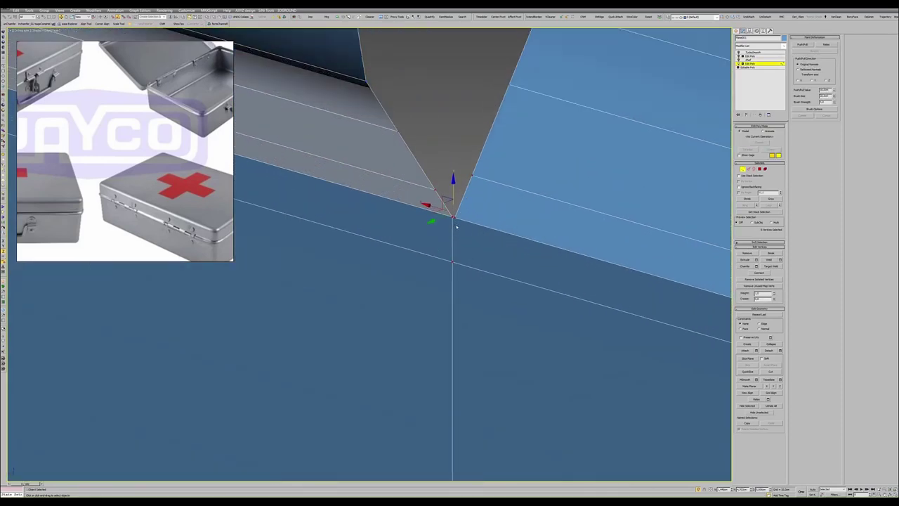
key(2)
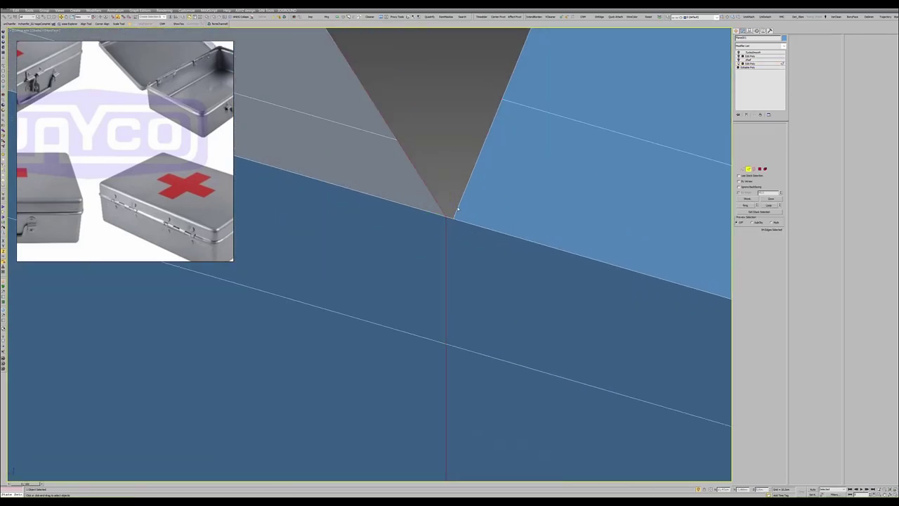
mouse_move(457, 211)
alt+middle_down()
mouse_move(469, 157)
mouse_move(467, 181)
alt+middle_up()
scroll(469, 157, down, 4)
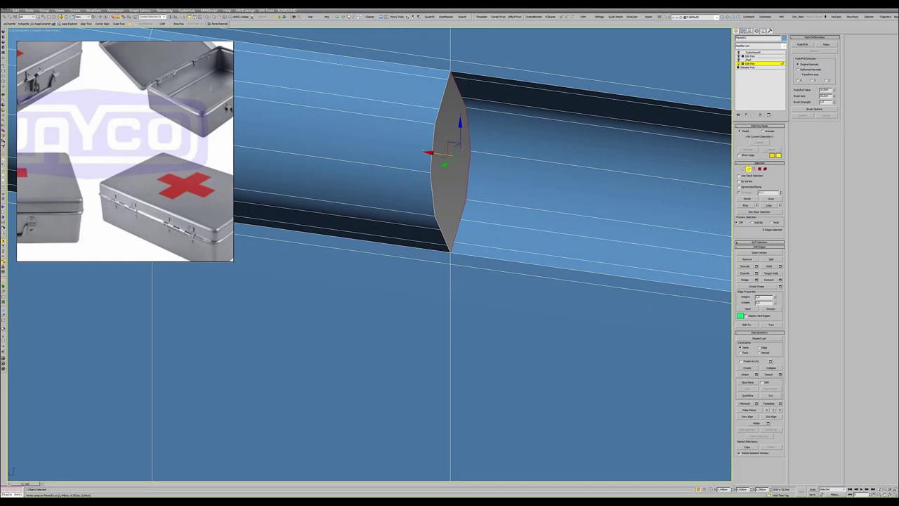
key(1)
click(451, 250)
scroll(450, 254, down, 3)
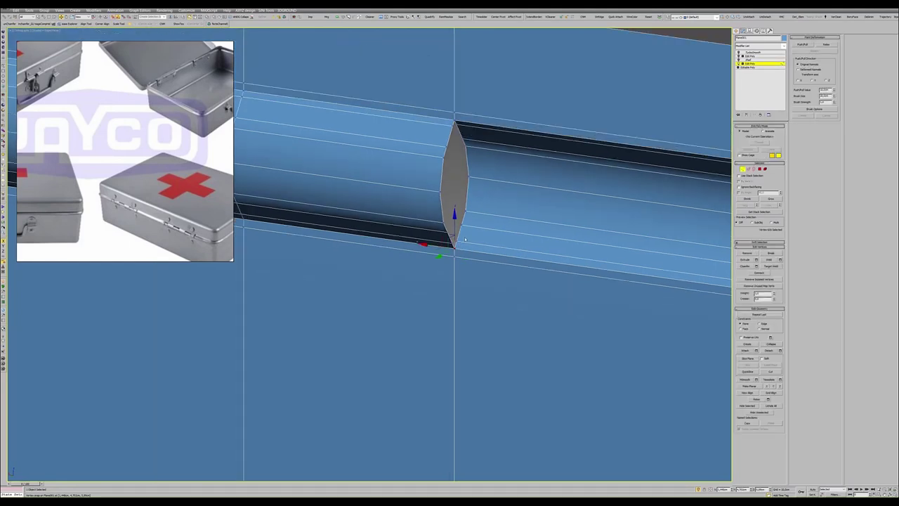
alt+middle_drag(450, 254, 493, 223)
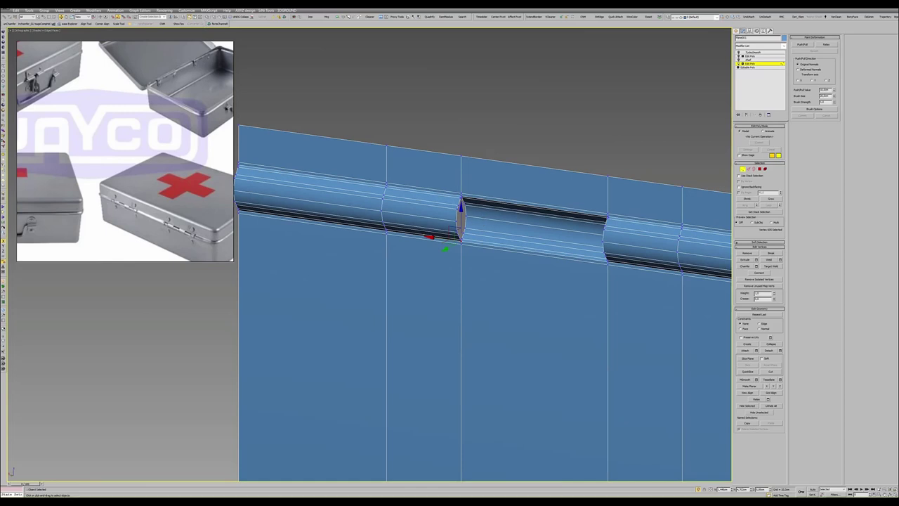
scroll(422, 270, down, 3)
alt+middle_drag(422, 270, 540, 237)
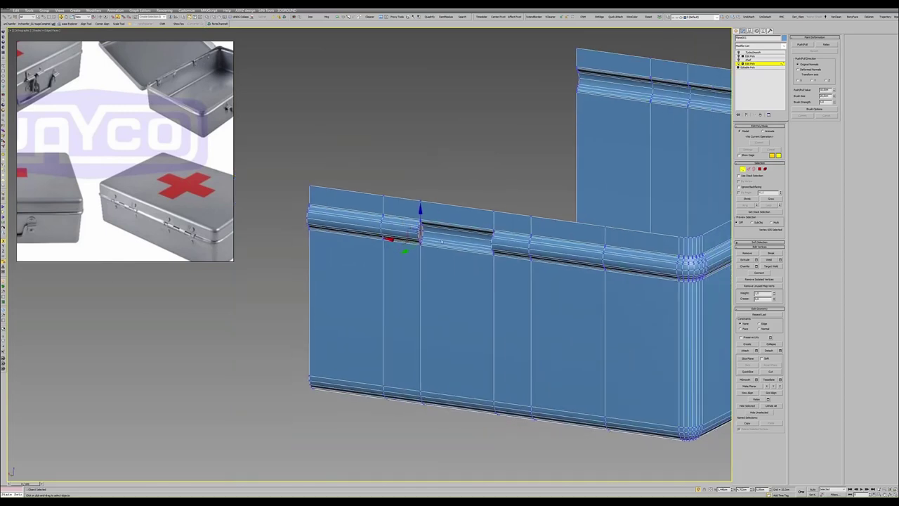
- Select the tube polygons at the hinge gap, grow the selection, and invert it
key(4)
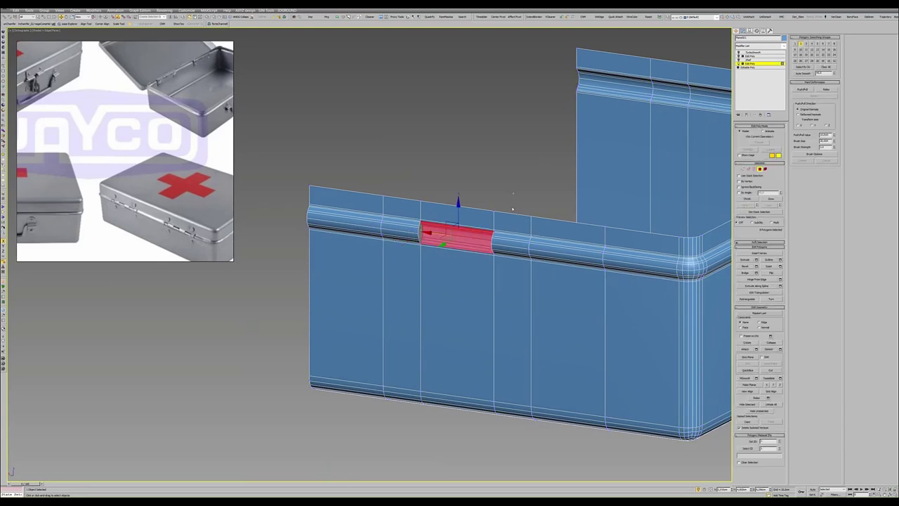
key(ctrl+Page_Up)
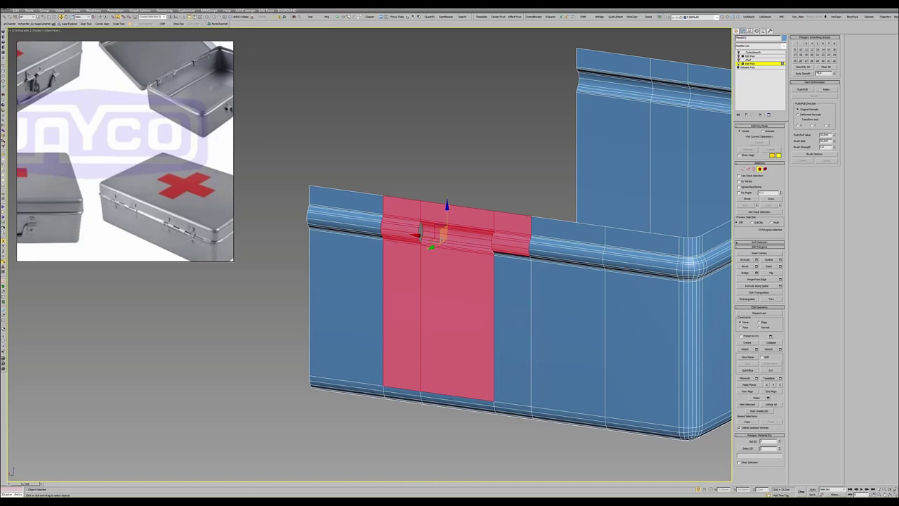
key(ctrl+i)
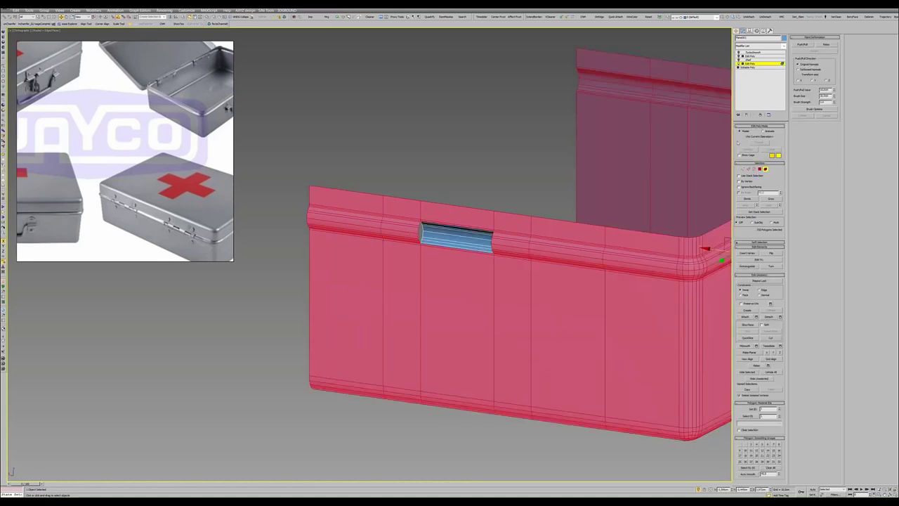
key(4)
- Deselect the extra polygons so only the two rim blocks beside the knuckle remain selected
alt+middle_drag(460, 226, 518, 223)
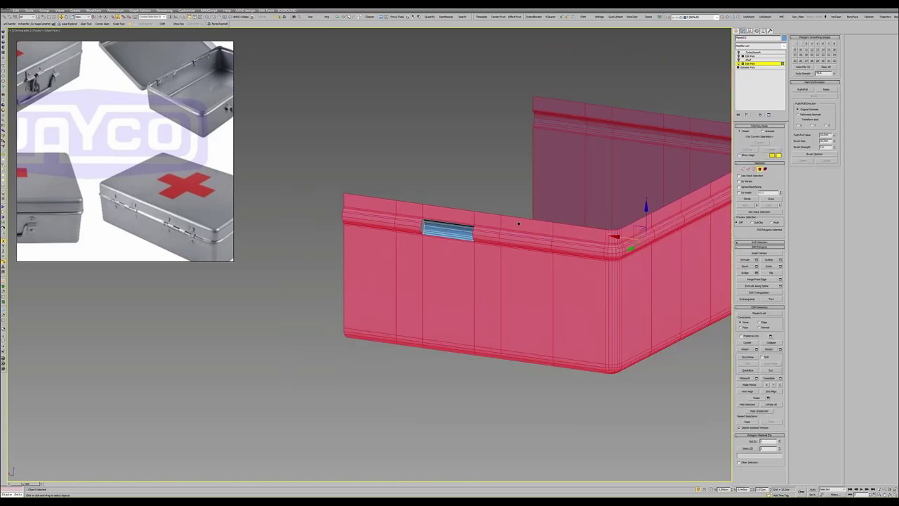
alt+middle_drag(561, 274, 499, 317)
scroll(499, 318, down, 3)
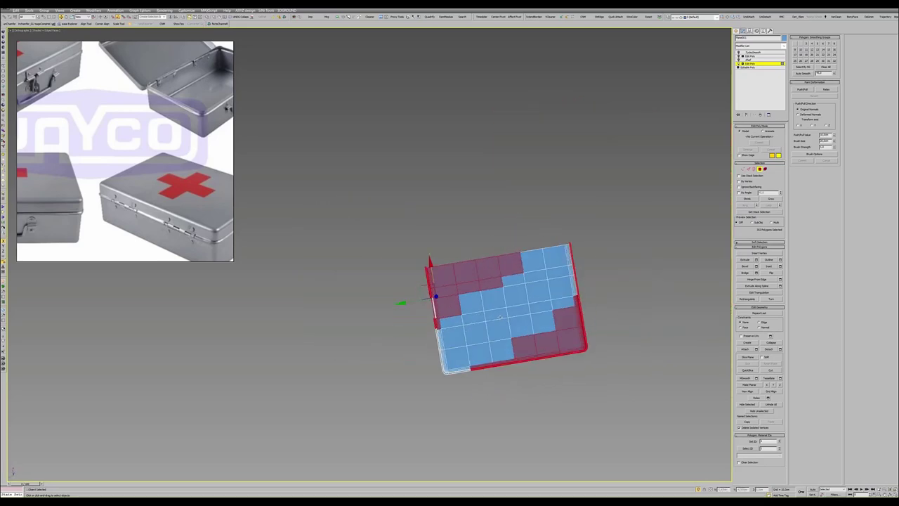
alt+middle_drag(454, 361, 496, 314)
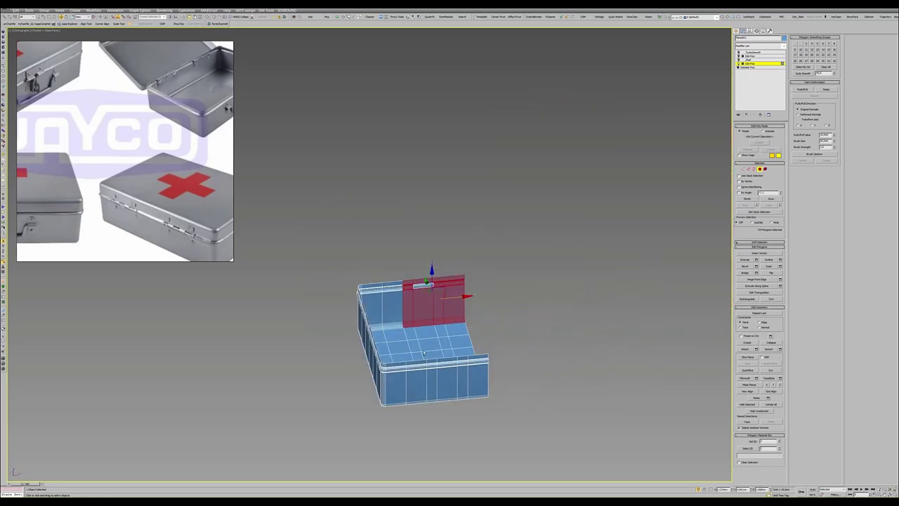
scroll(496, 313, up, 5)
alt+middle_drag(367, 232, 367, 220)
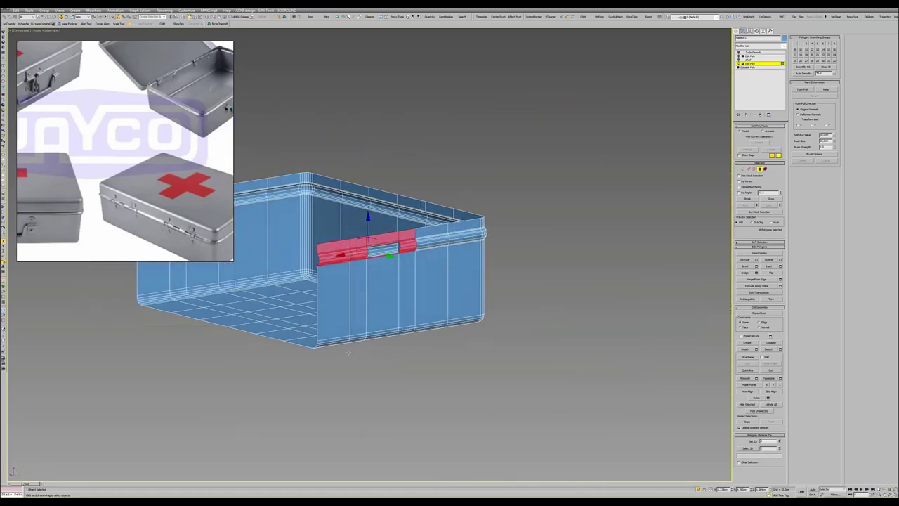
scroll(367, 221, up, 5)
scroll(373, 208, down, 5)
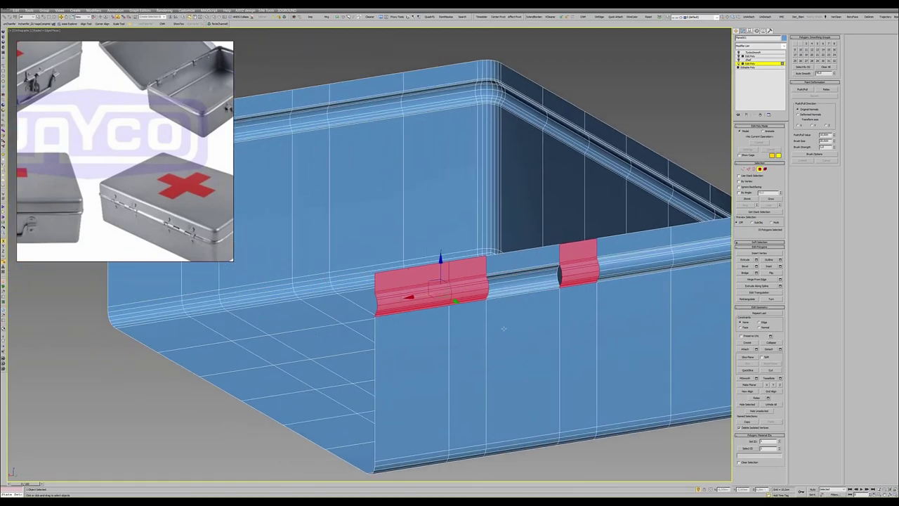
mouse_move(373, 208)
alt+middle_down()
mouse_move(482, 328)
mouse_move(515, 328)
alt+middle_up()
alt+click(403, 271)
- Delete the two rim blocks, then select the middle block's groove, front band and top face
key(Delete)
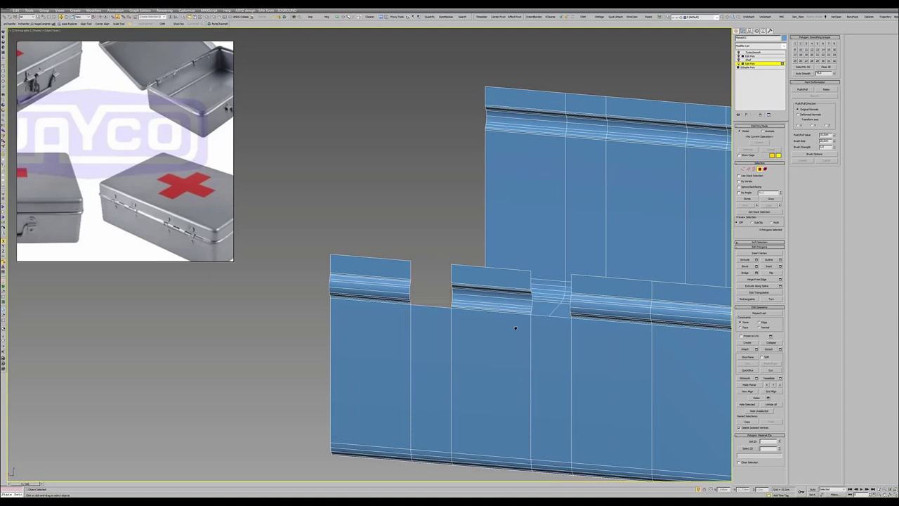
click(489, 299)
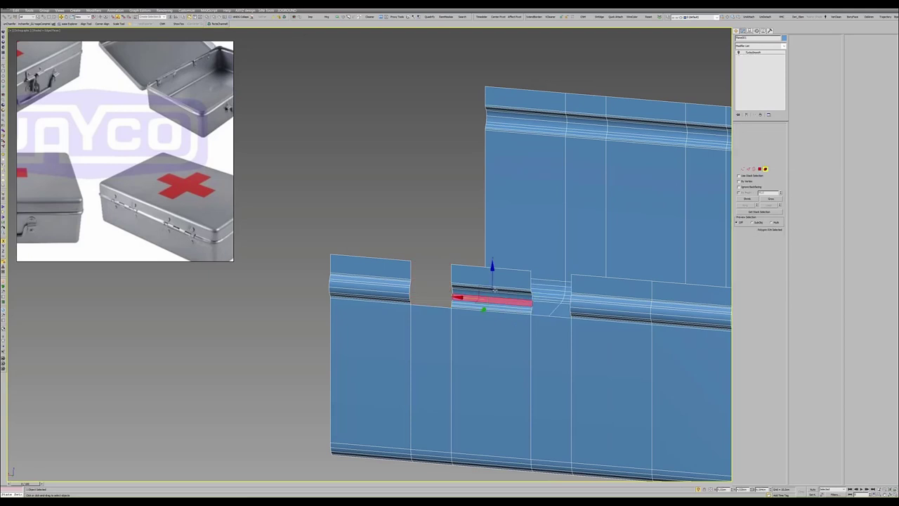
ctrl+click(491, 295)
scroll(491, 285, up, 3)
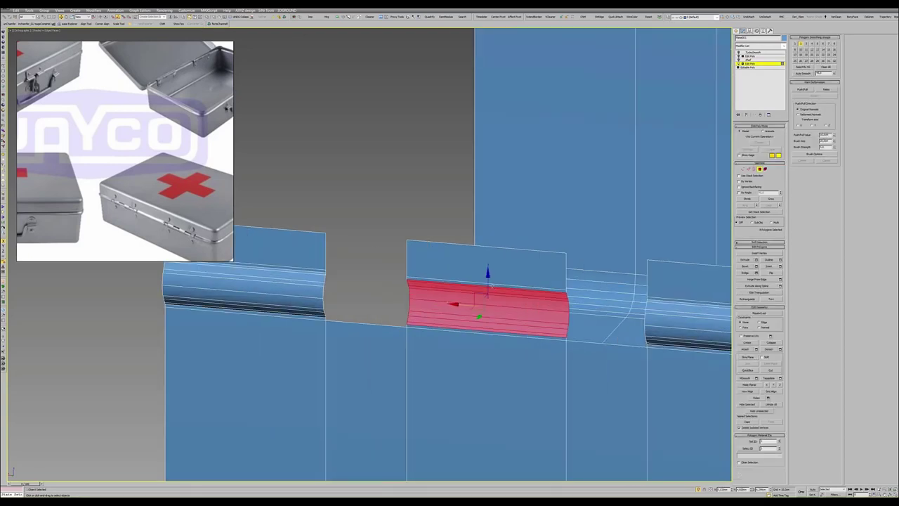
ctrl+click(467, 258)
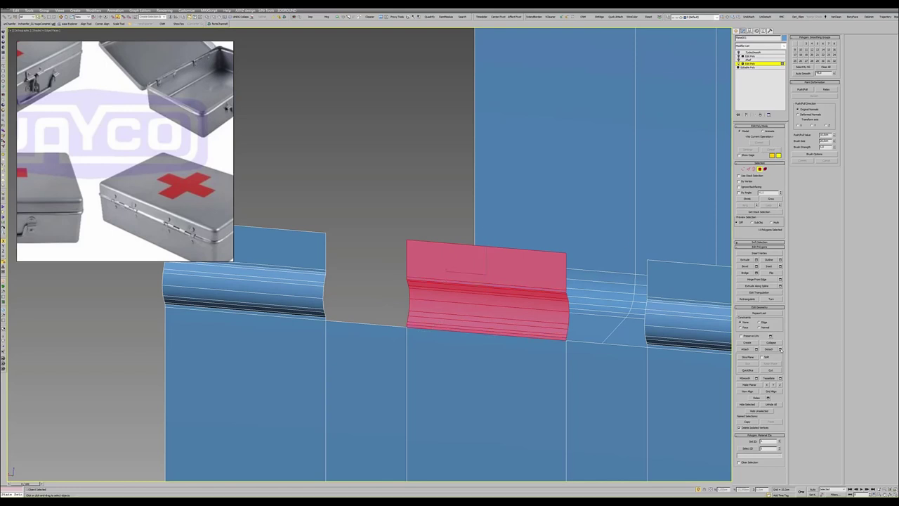
- Detach the selected middle-block polygons as a separate object
key(alt+d)
click(469, 254)
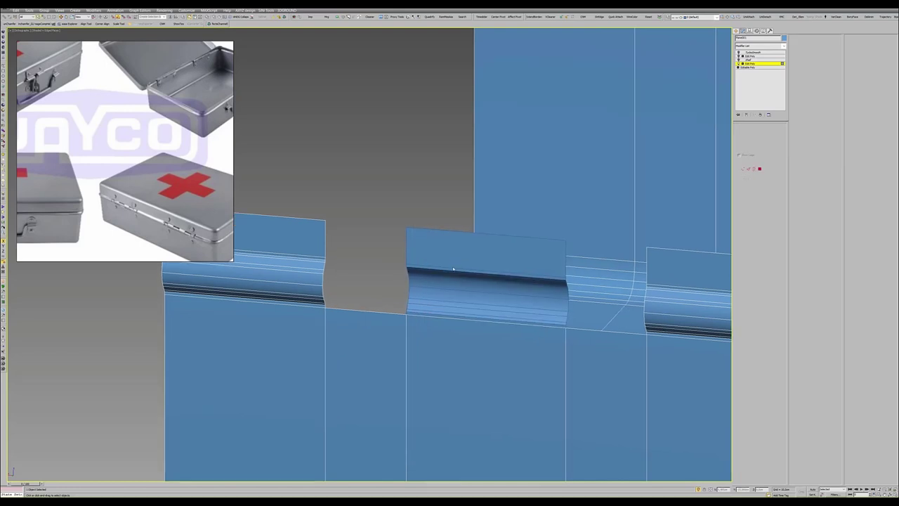
key(1)
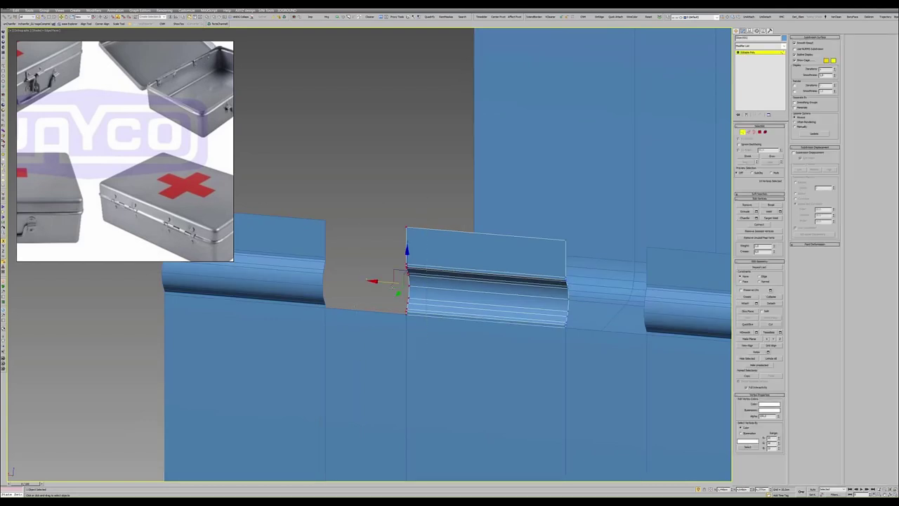
drag(379, 281, 298, 281)
alt+middle_drag(351, 316, 436, 346)
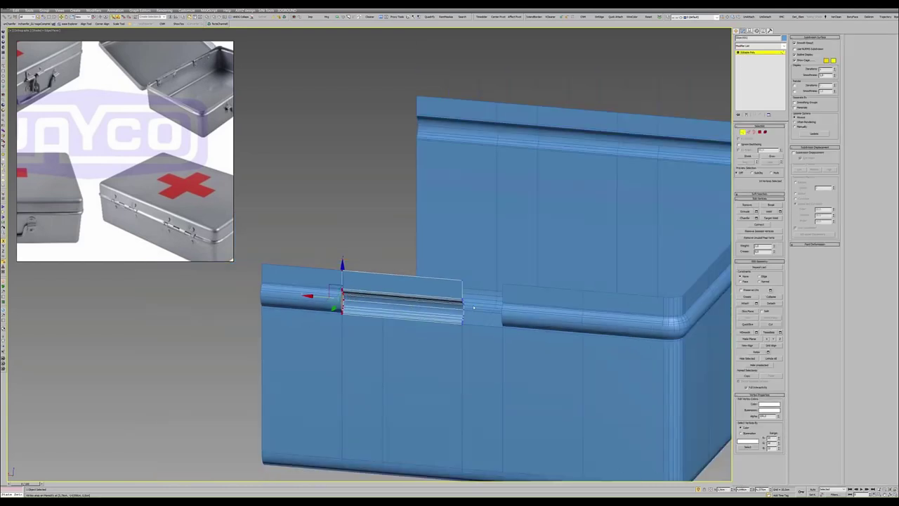
drag(430, 305, 471, 305)
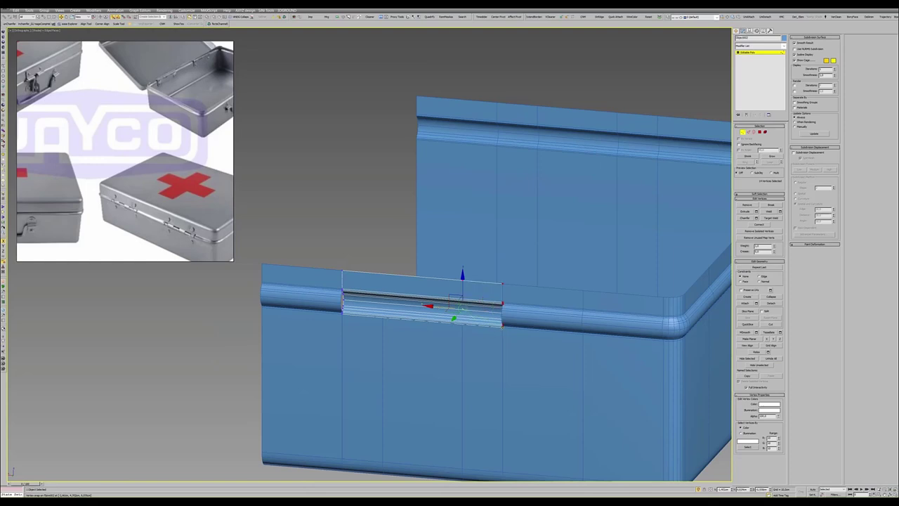
mouse_move(470, 305)
alt+middle_down()
mouse_move(447, 318)
mouse_move(518, 307)
alt+middle_up()
key(1)
scroll(447, 318, down, 3)
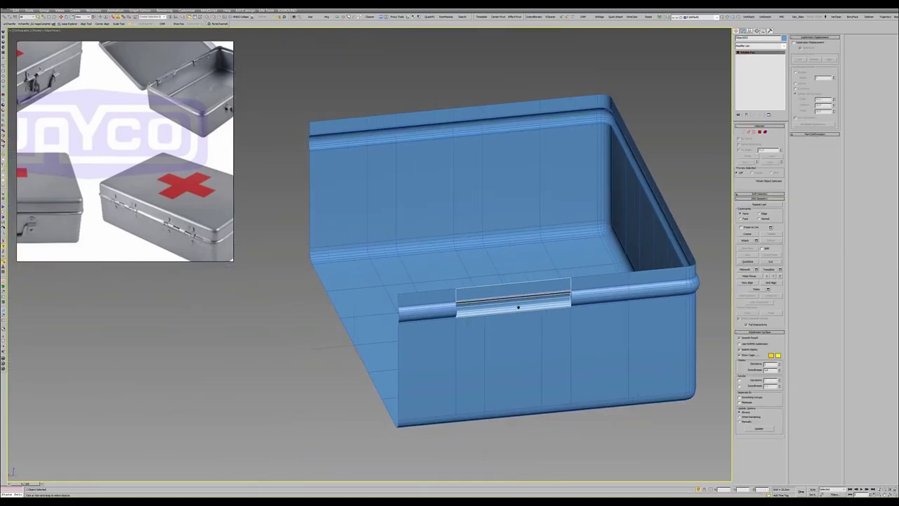
scroll(517, 307, up, 2)
scroll(527, 305, up, 2)
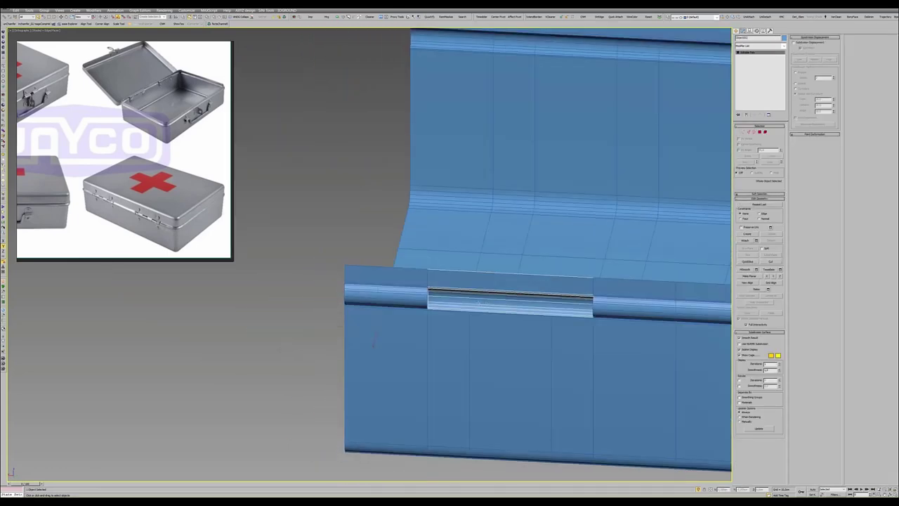
- Select all of the strip's vertices and weld the overlapping ones with a raised weld threshold
key(w)
key(1)
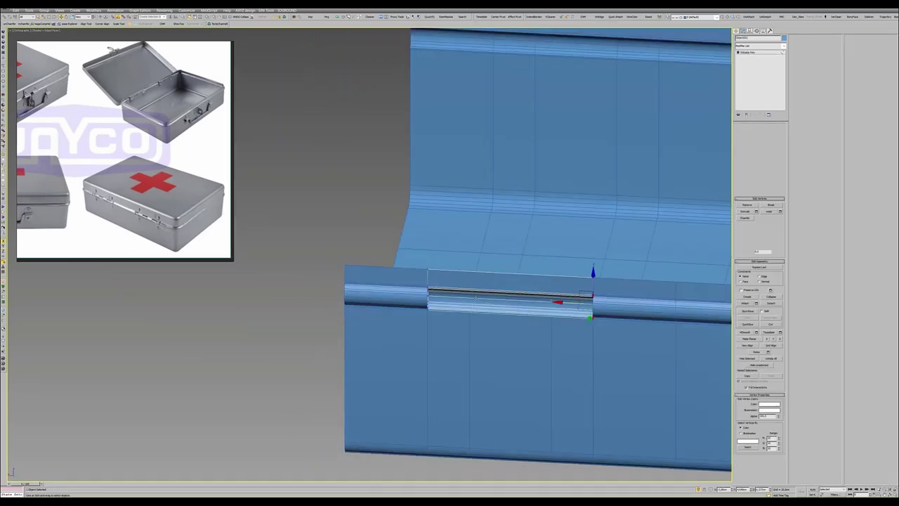
key(ctrl+a)
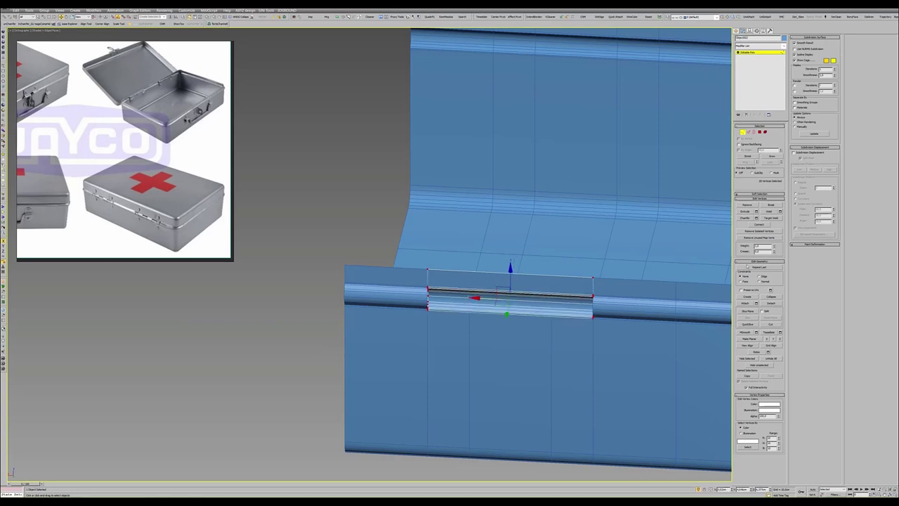
click(781, 211)
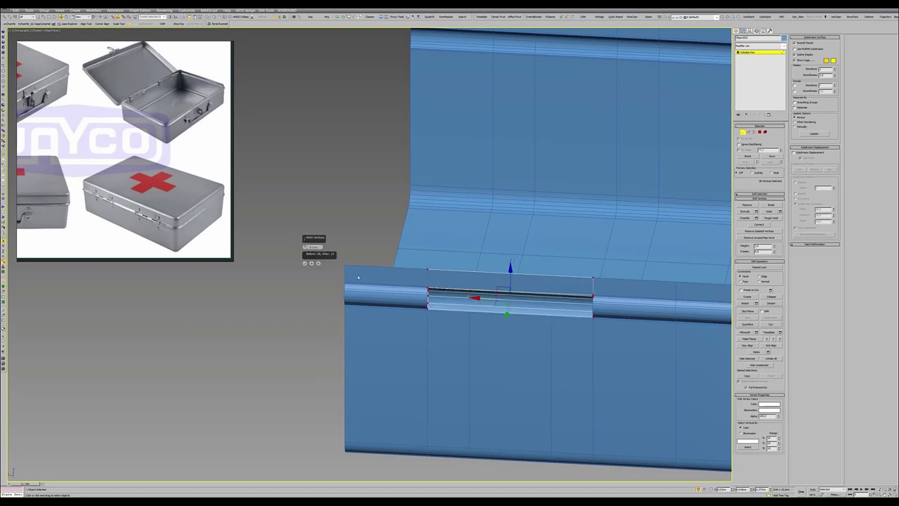
drag(304, 247, 305, 246)
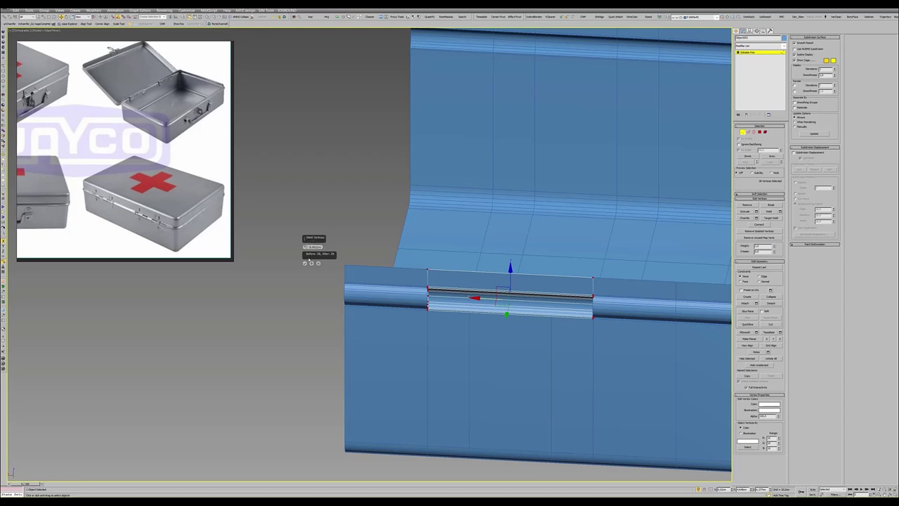
scroll(383, 292, up, 2)
scroll(383, 292, up, 2)
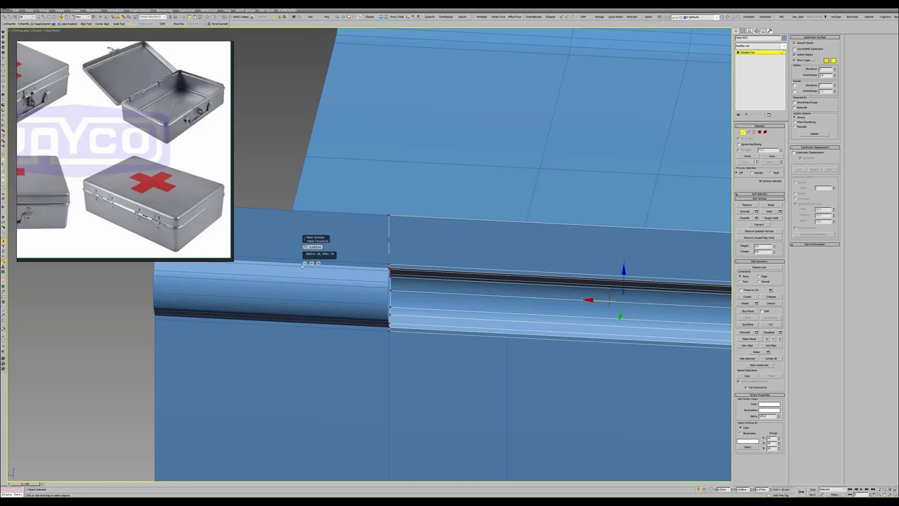
click(305, 263)
key(1)
mouse_move(423, 303)
alt+middle_down()
mouse_move(410, 297)
mouse_move(426, 290)
alt+middle_up()
scroll(410, 297, down, 3)
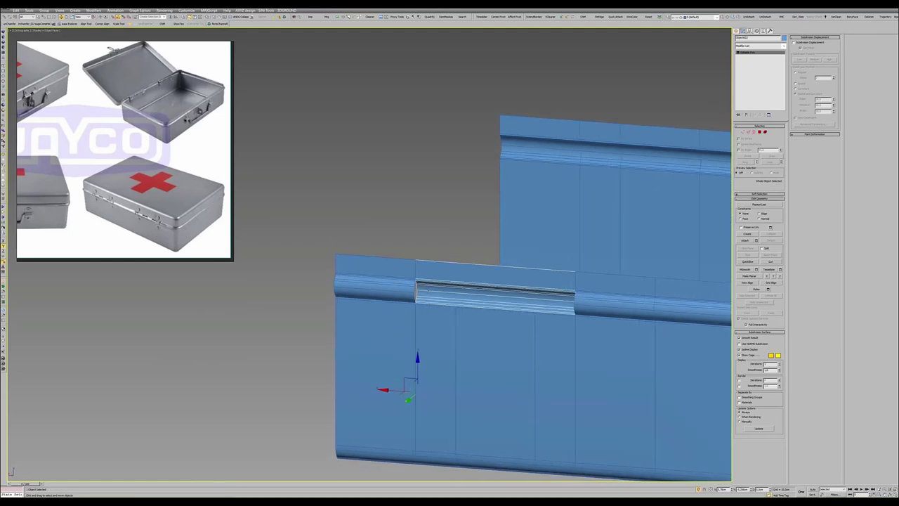
- Select and frame the hinge strip, then add a vertical edge loop across it
click(497, 17)
key(z)
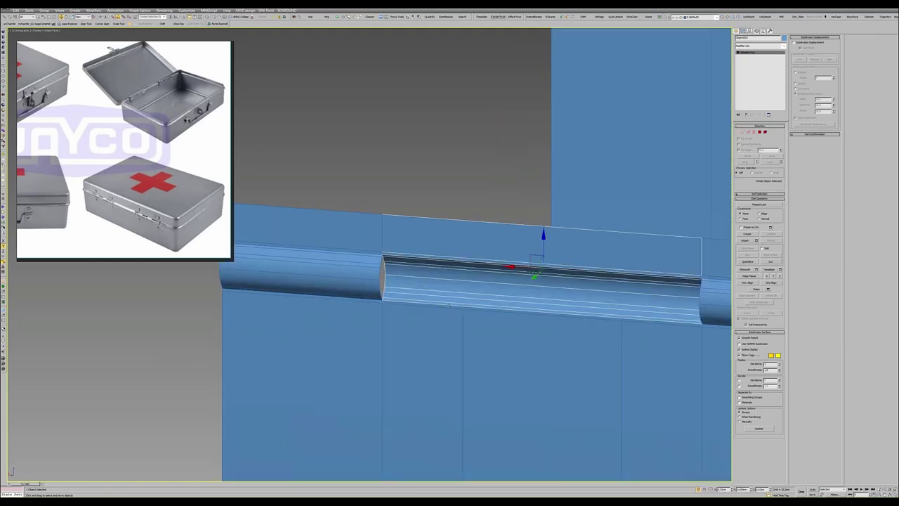
alt+middle_drag(448, 305, 447, 302)
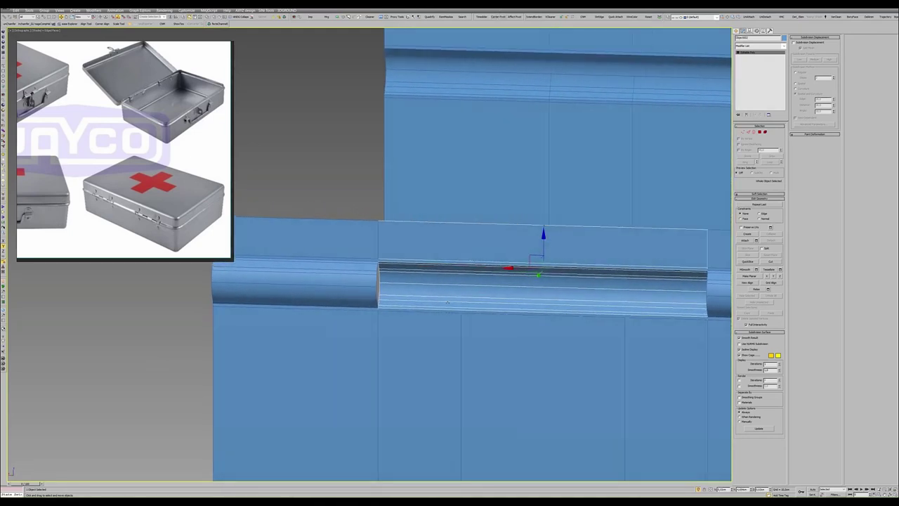
scroll(447, 302, down, 2)
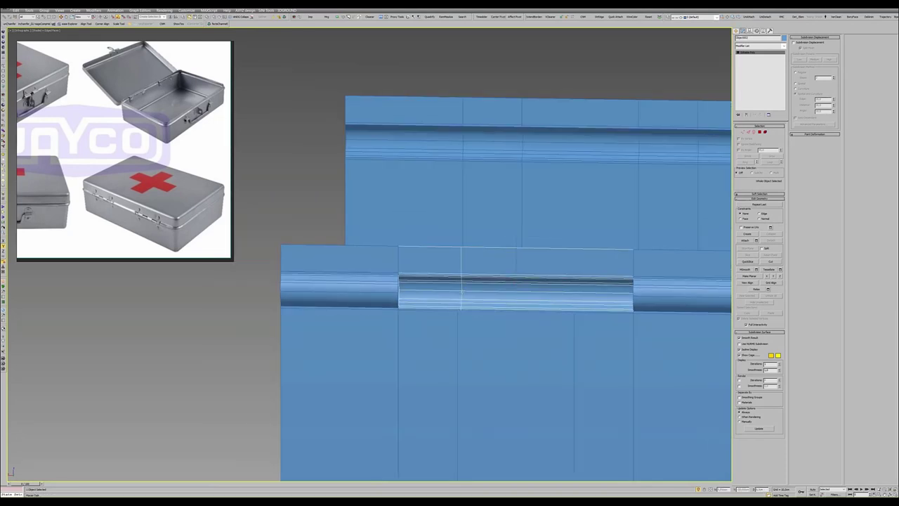
key(2)
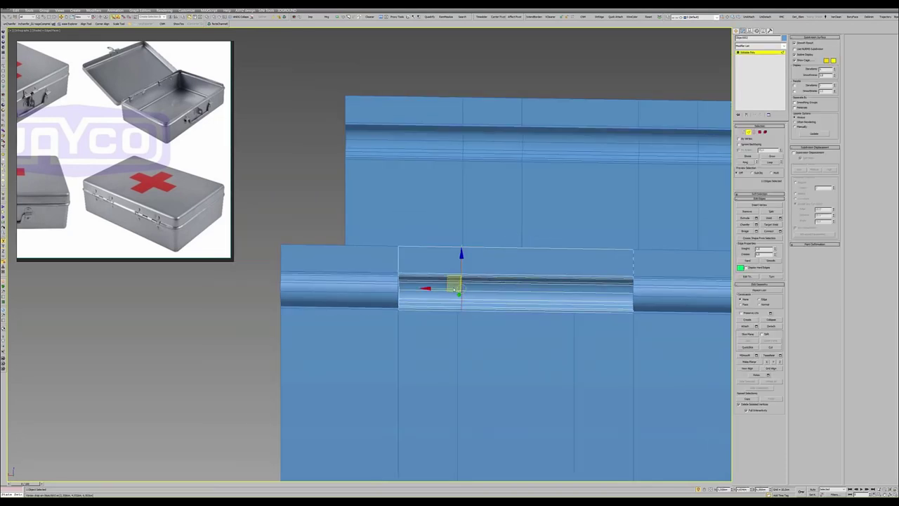
click(573, 289)
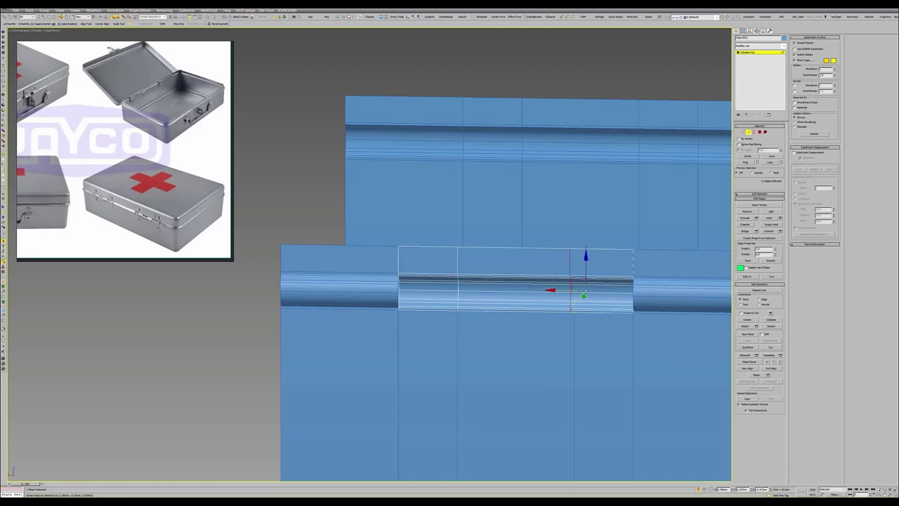
alt+middle_drag(568, 289, 152, 303)
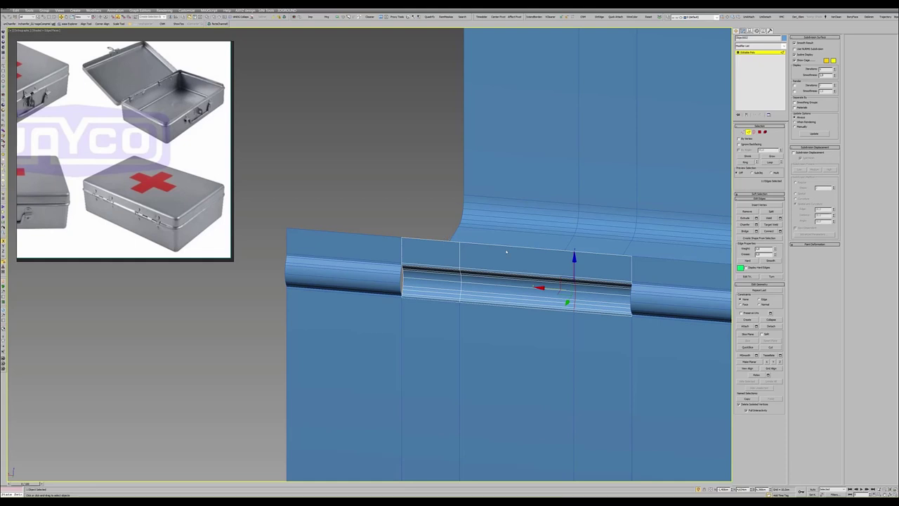
- Select the middle hinge-strip polygons and detach them as a separate piece
key(4)
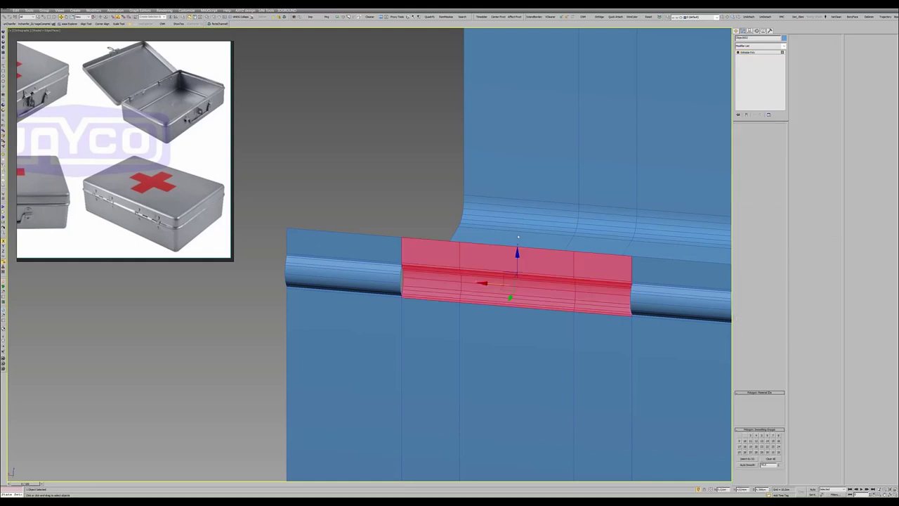
double_click(516, 277)
key(Delete)
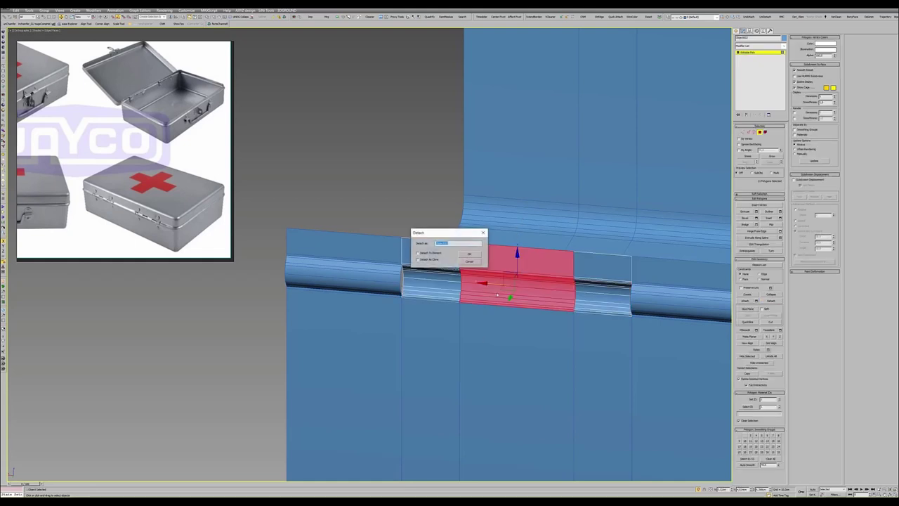
key(Return)
key(4)
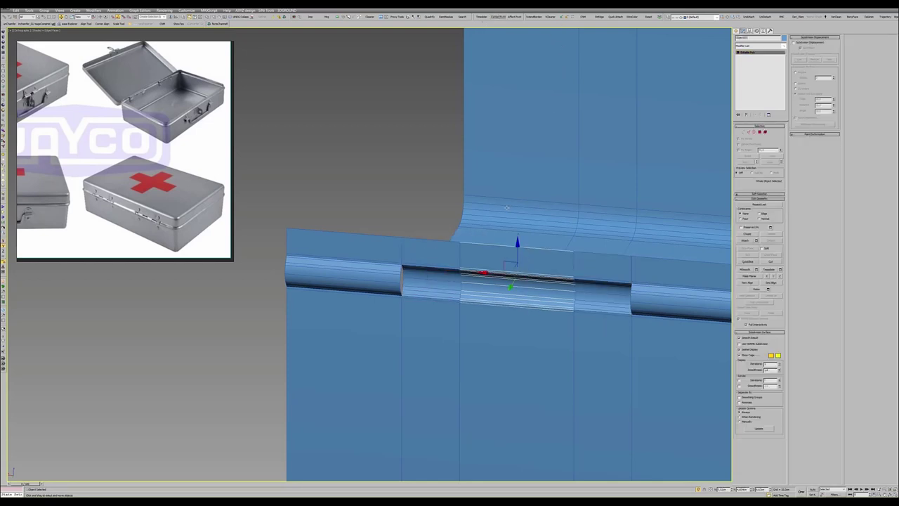
- Rotate the detached middle knuckle into position and flip its normals
key(e)
drag(496, 283, 536, 279)
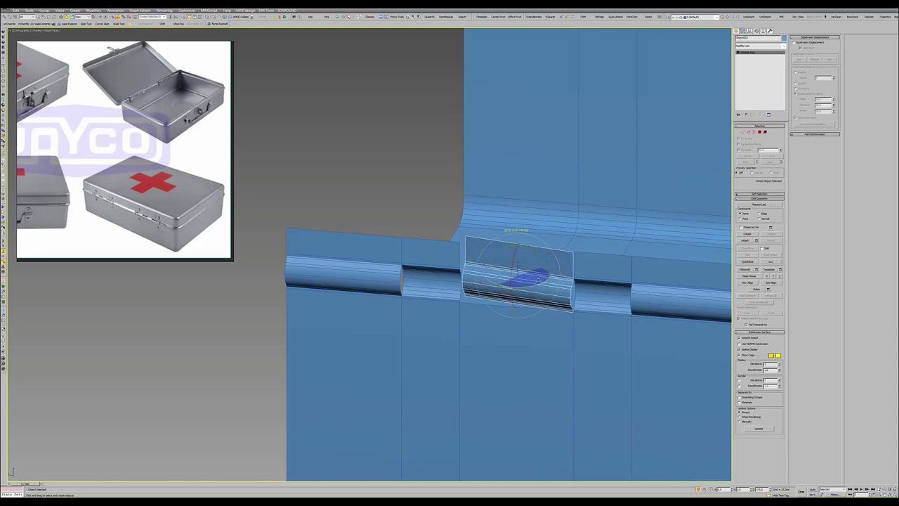
key(4)
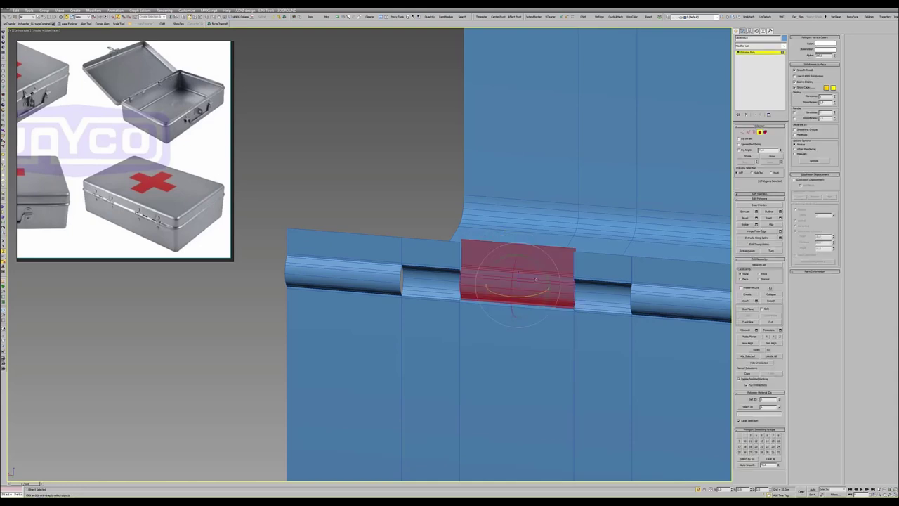
click(769, 224)
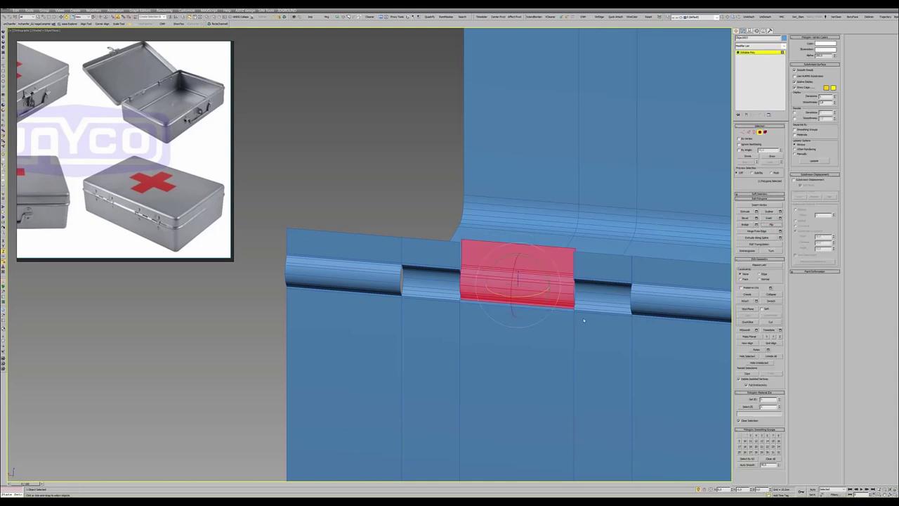
key(6)
alt+middle_drag(546, 370, 494, 311)
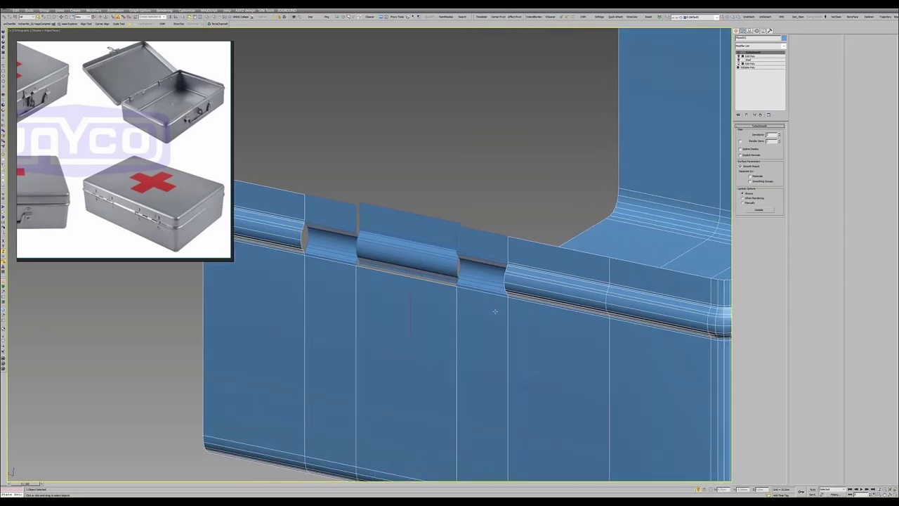
- Select and frame the middle hinge piece, then select the lid
click(411, 260)
key(z)
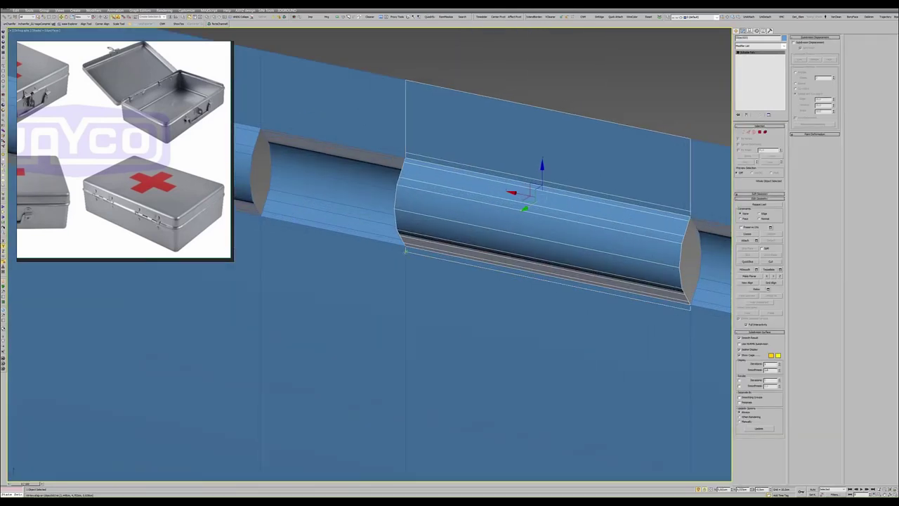
scroll(413, 262, down, 5)
click(427, 297)
scroll(427, 297, up, 4)
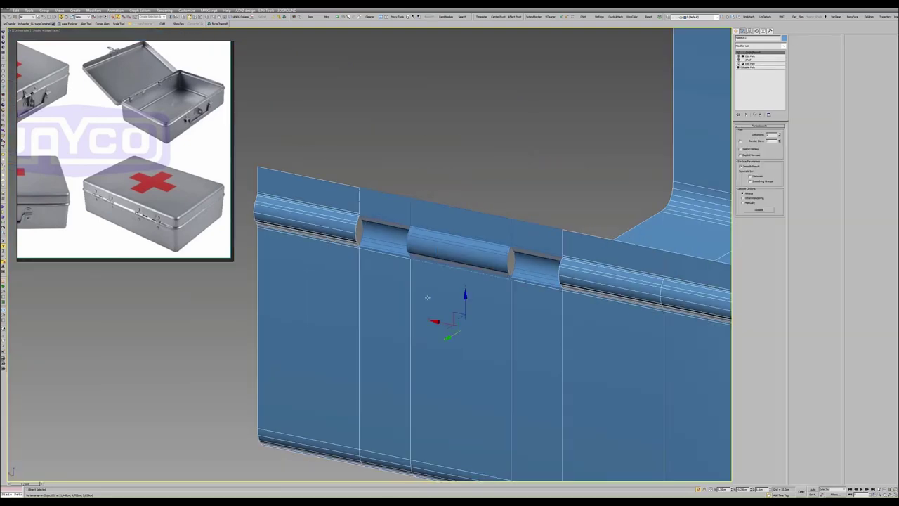
- Weld the vertices along the lid's hinge edge in the lower Edit Poly modifier
click(750, 63)
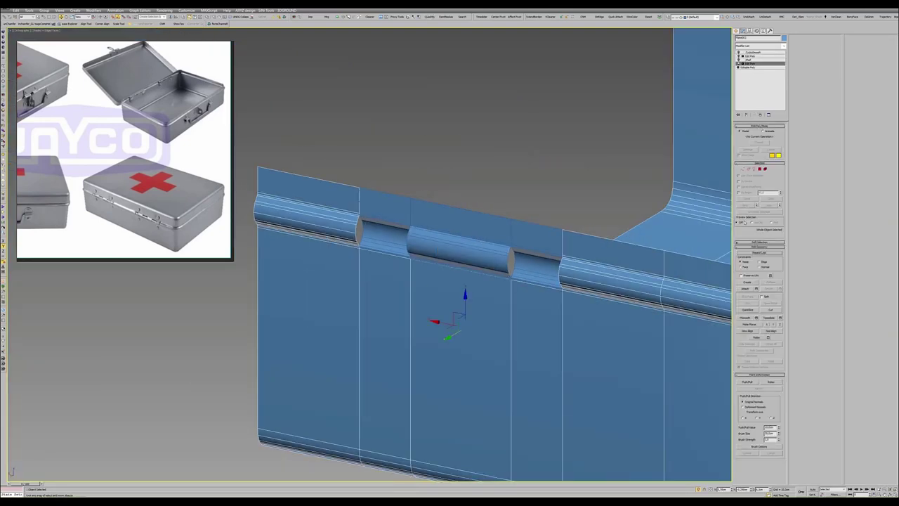
key(1)
drag(421, 270, 381, 189)
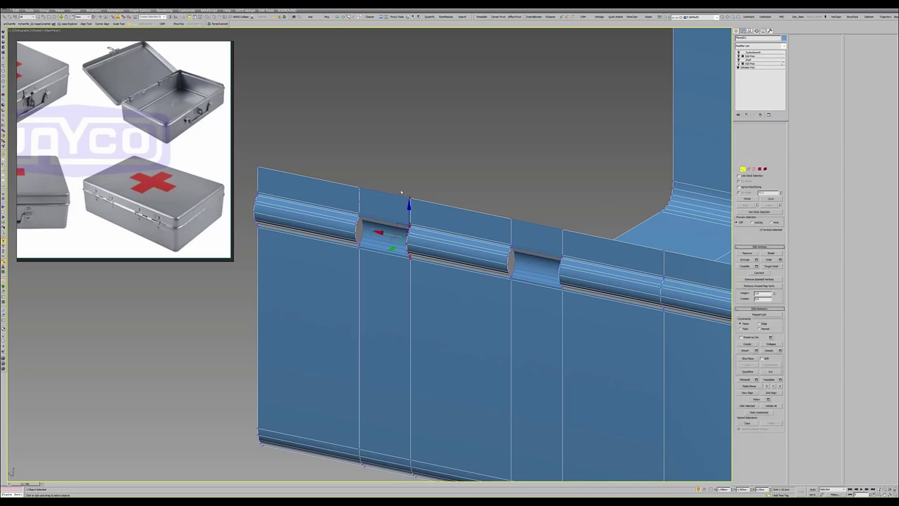
scroll(381, 190, down, 4)
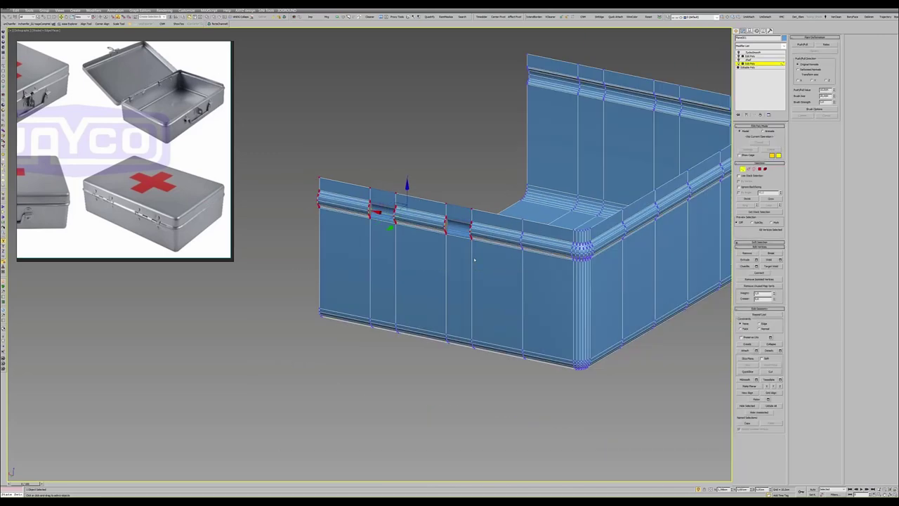
key(z)
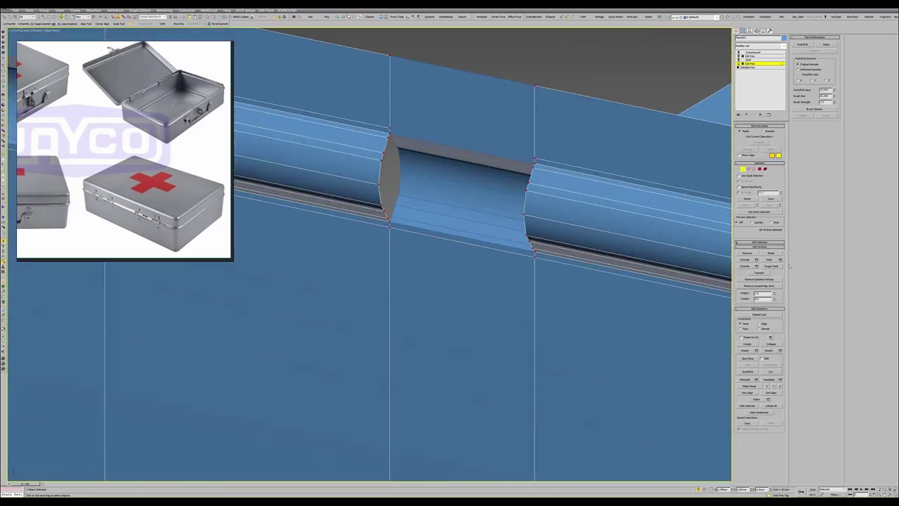
click(779, 259)
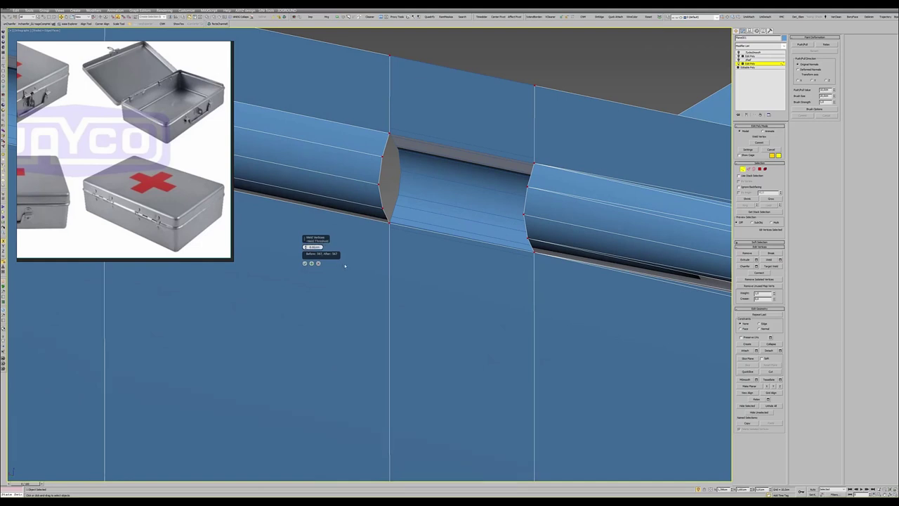
click(304, 263)
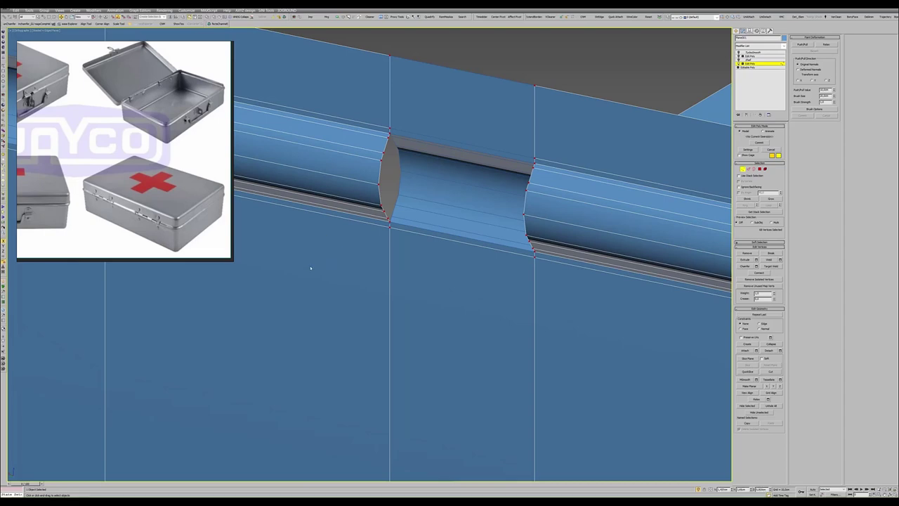
- Leave vertex mode and display the tin with its TurboSmooth result
key(shift+z)
key(shift+z)
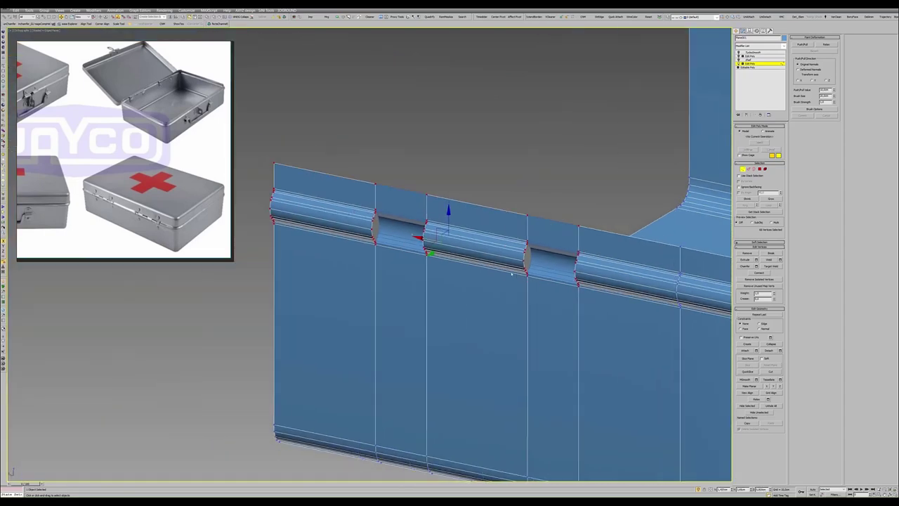
key(shift+z)
key(shift+z)
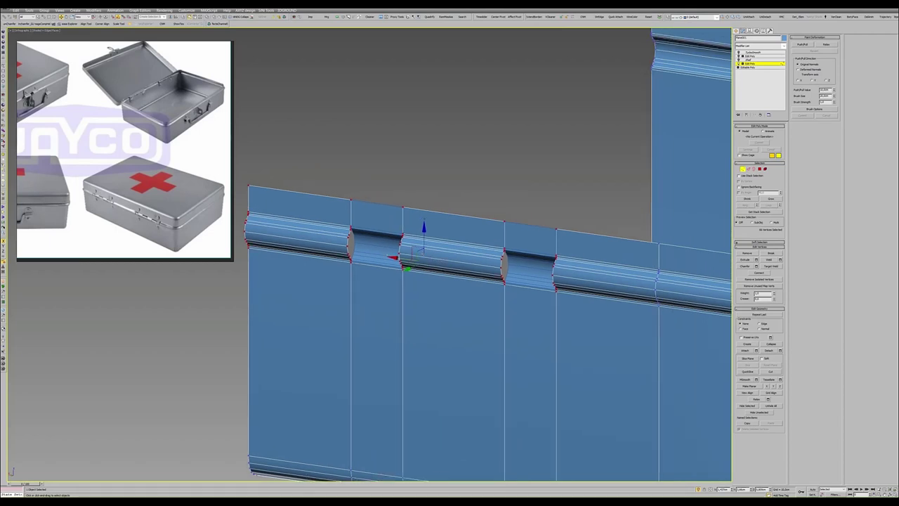
key(1)
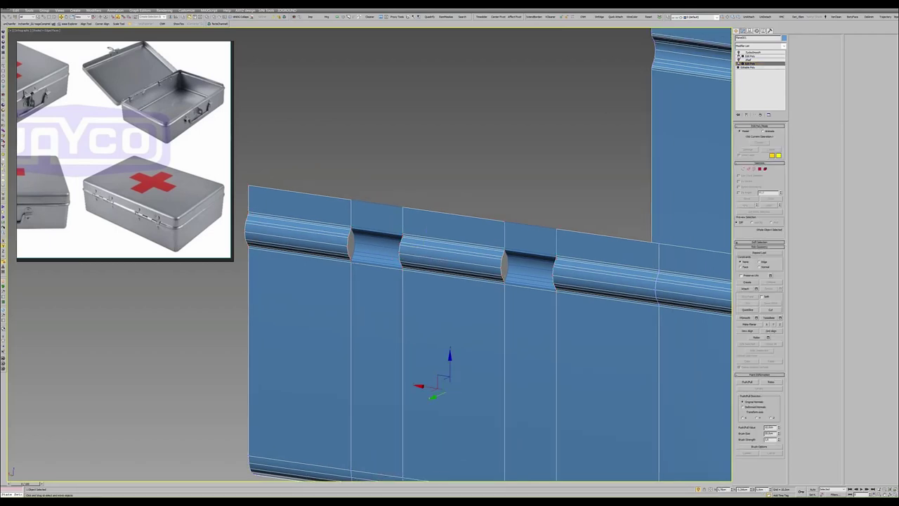
click(749, 53)
key(shift+z)
key(shift+z)
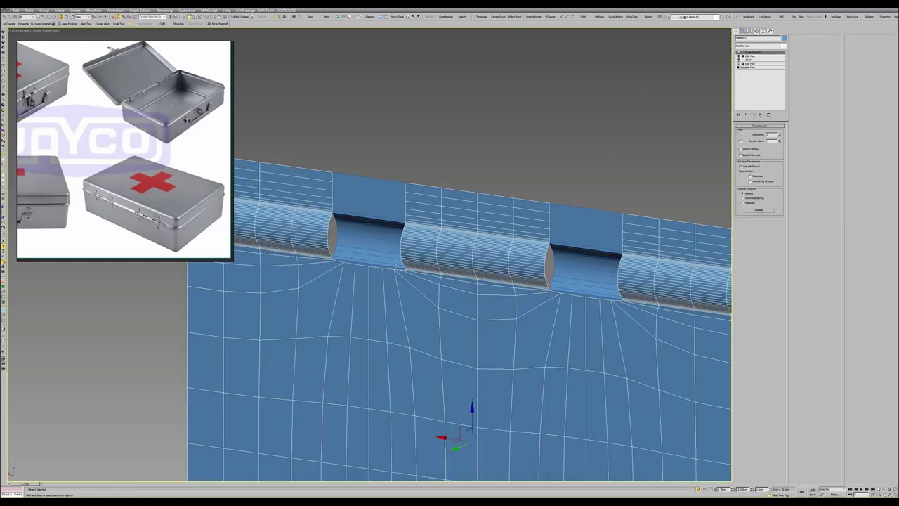
scroll(396, 265, down, 2)
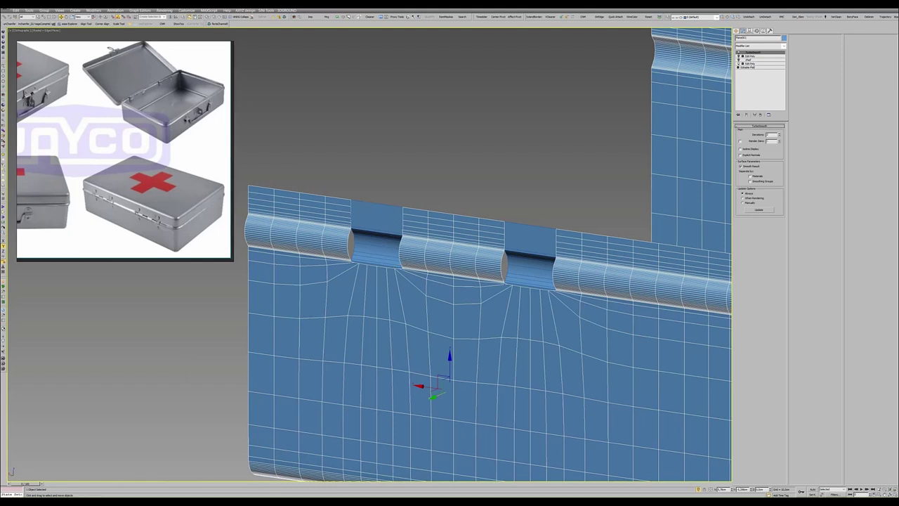
click(749, 63)
click(745, 289)
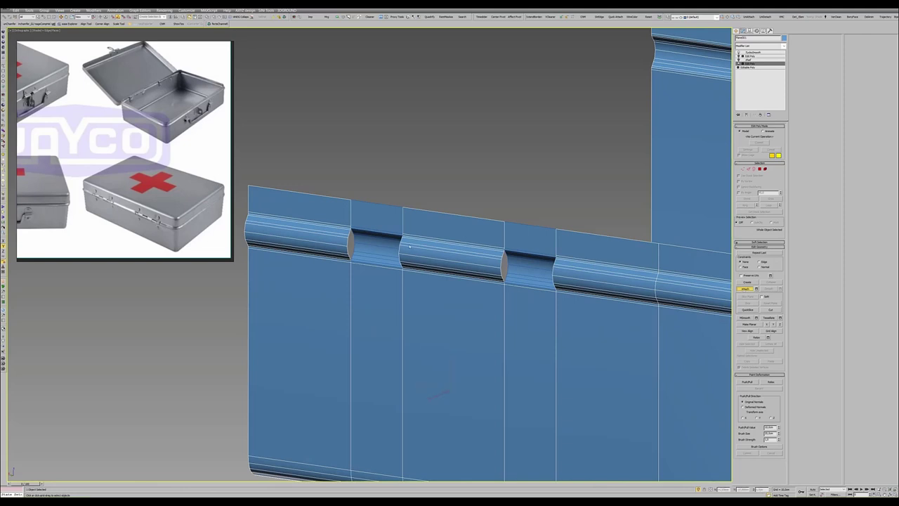
scroll(374, 229, up, 2)
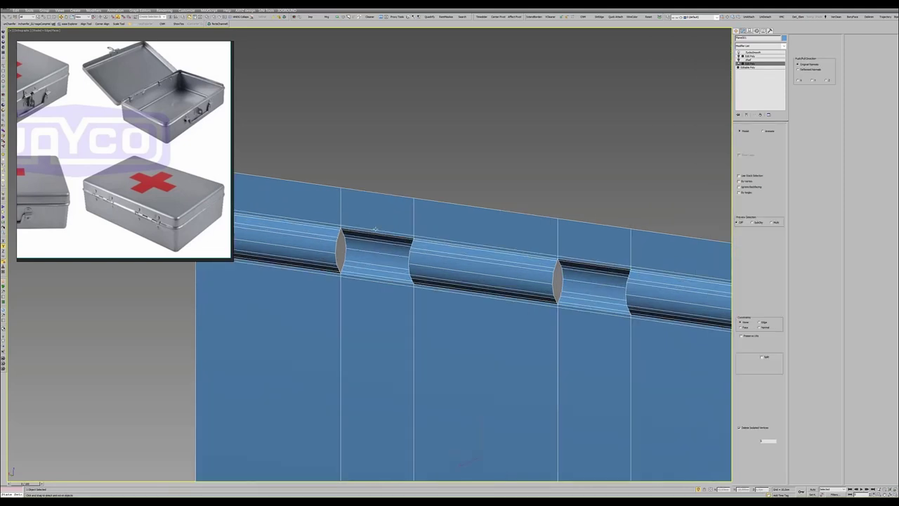
key(1)
drag(311, 161, 457, 305)
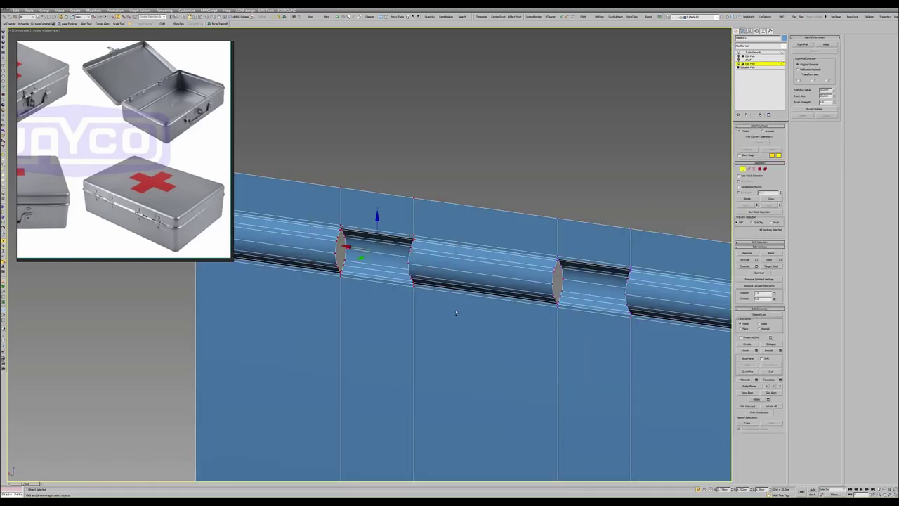
drag(536, 188, 653, 337)
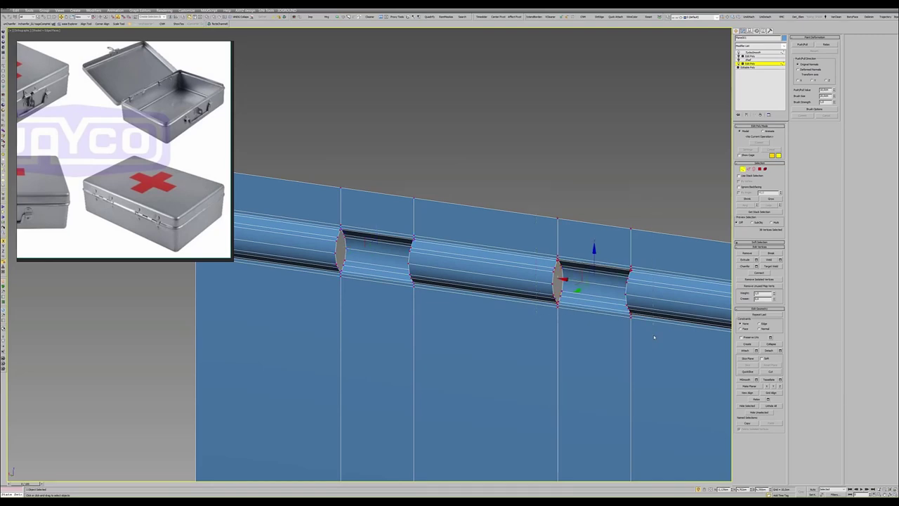
click(759, 63)
click(752, 53)
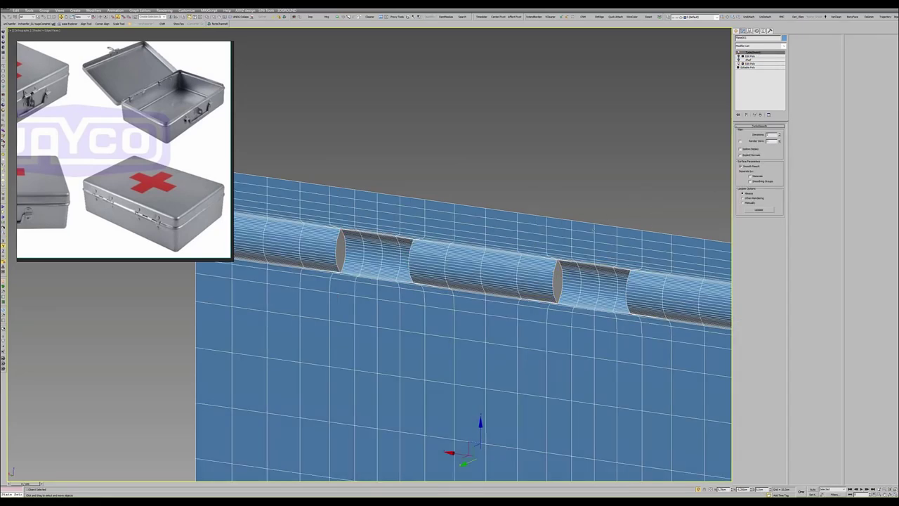
key(F4)
scroll(568, 269, up, 2)
alt+middle_drag(568, 269, 398, 143)
- Add two supporting edge loops beside the right knuckle seam in the unsmoothed cage
alt+middle_drag(473, 172, 450, 151)
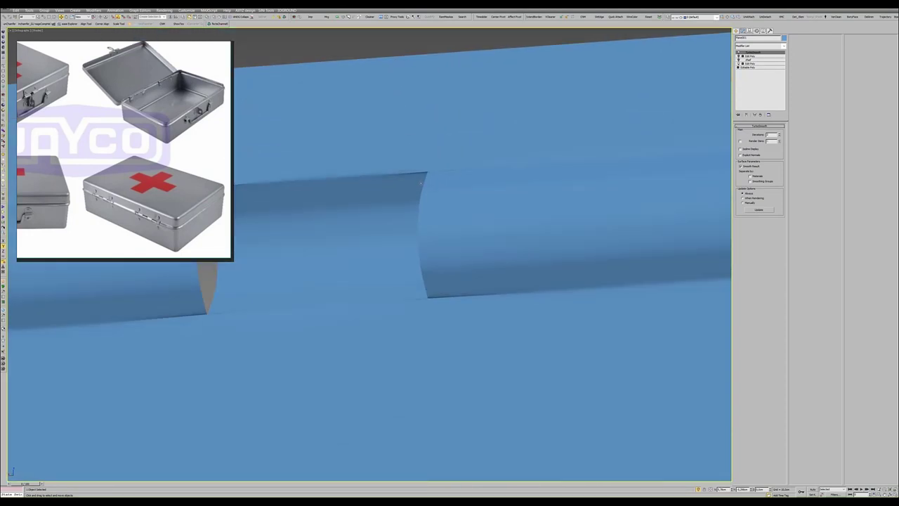
key(F4)
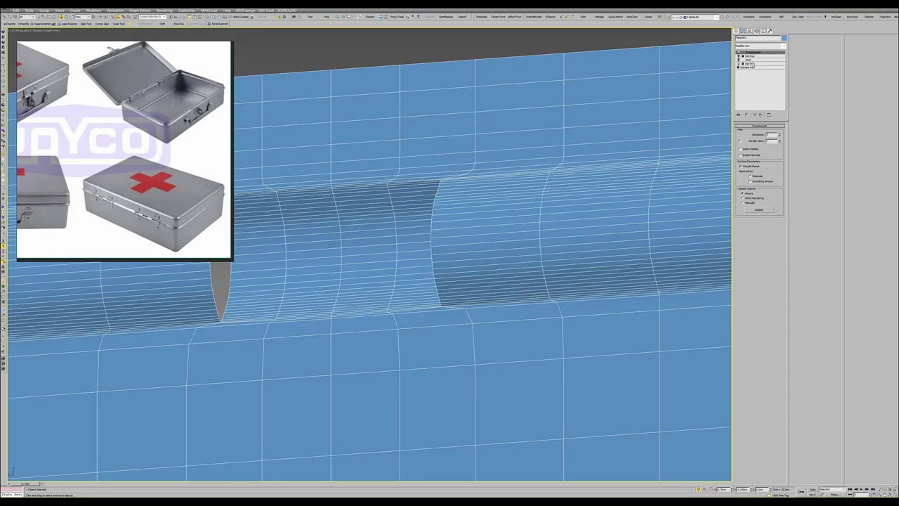
click(750, 63)
alt+middle_drag(492, 183, 465, 156)
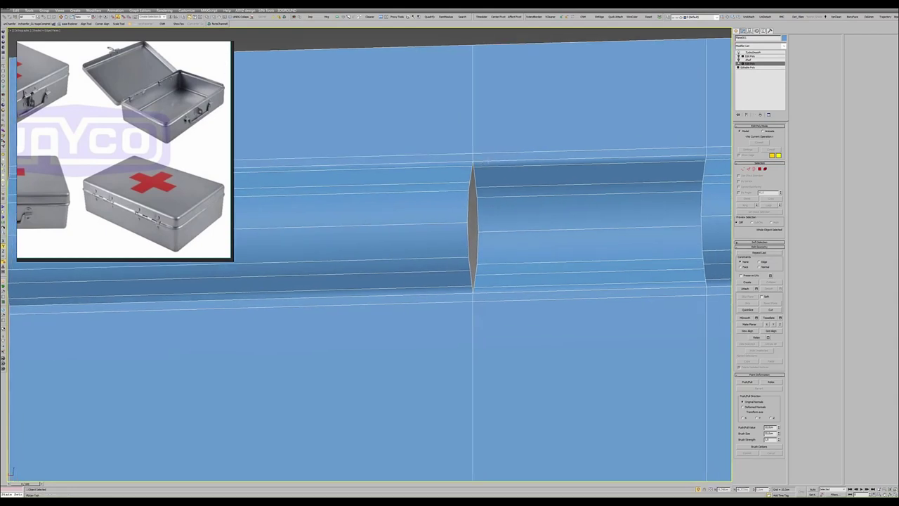
key(2)
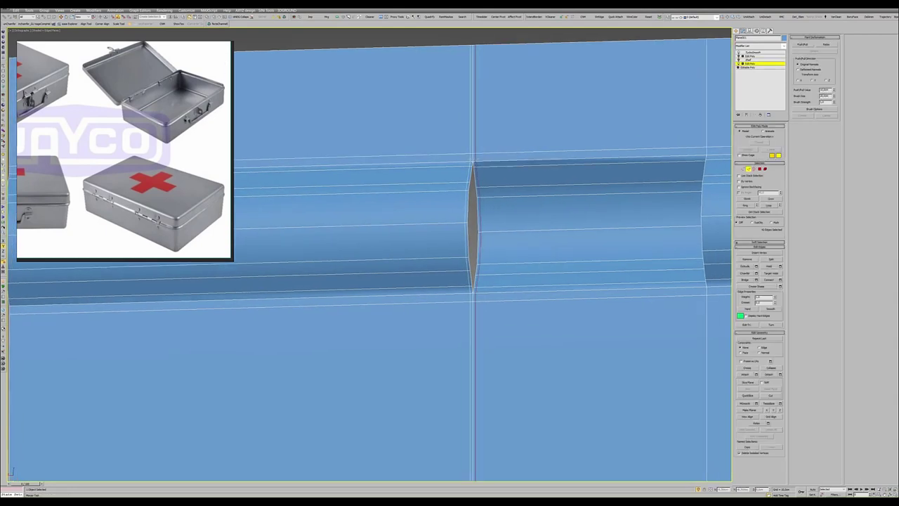
middle_drag(491, 351, 330, 352)
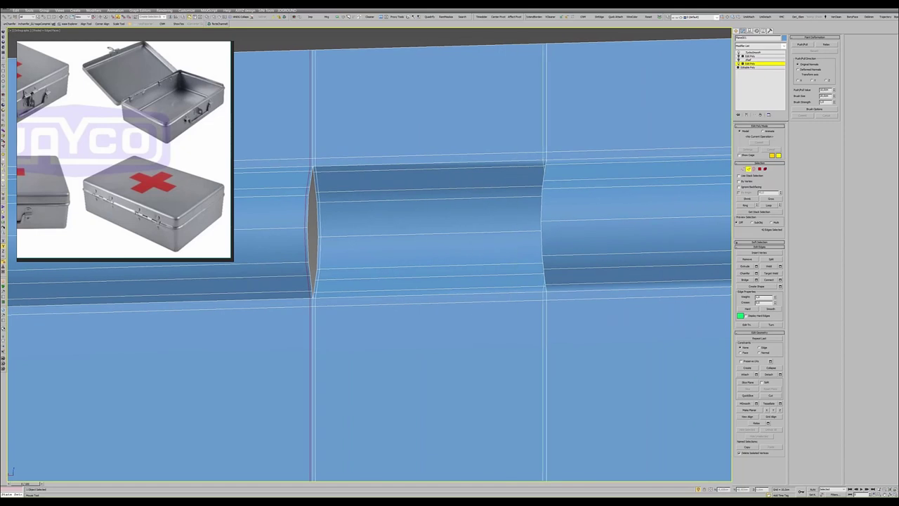
click(629, 186)
middle_drag(379, 316, 522, 334)
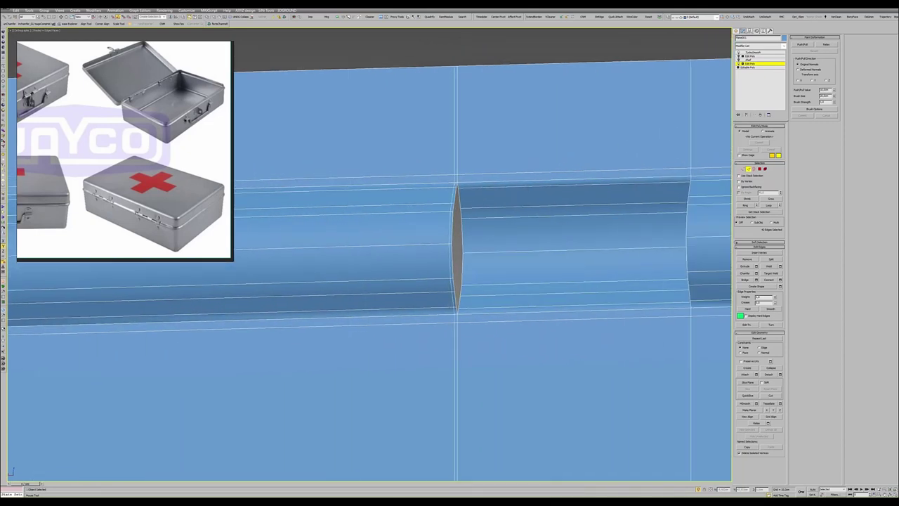
middle_drag(616, 224, 501, 239)
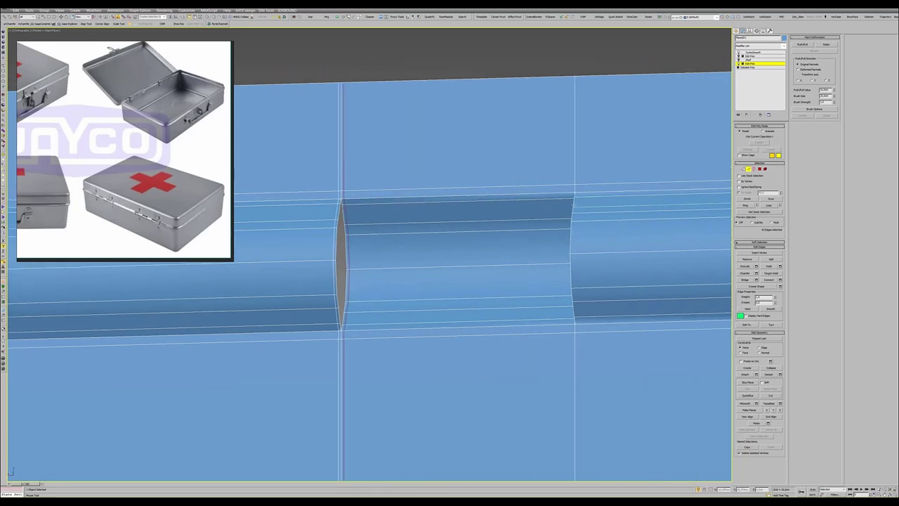
key(ctrl+shift+c)
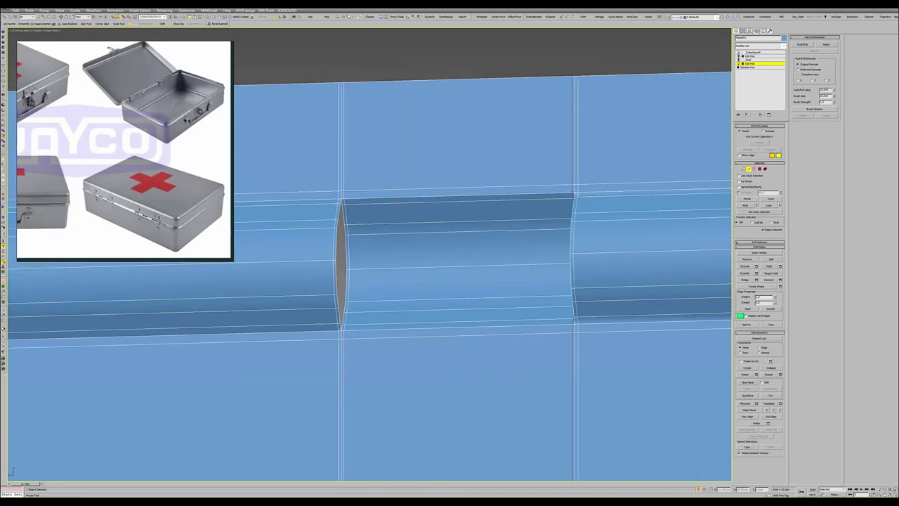
- Preview the new loops under TurboSmooth with edge lines hidden along the hinge
click(750, 52)
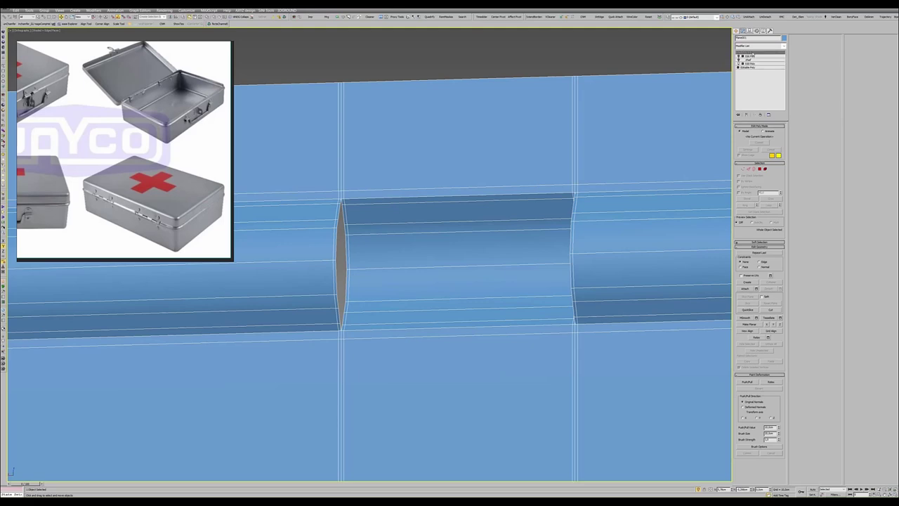
scroll(487, 192, down, 3)
key(F4)
mouse_move(486, 193)
alt+middle_down()
mouse_move(457, 213)
mouse_move(422, 323)
alt+middle_up()
scroll(457, 212, up, 3)
scroll(422, 323, up, 5)
scroll(422, 323, up, 3)
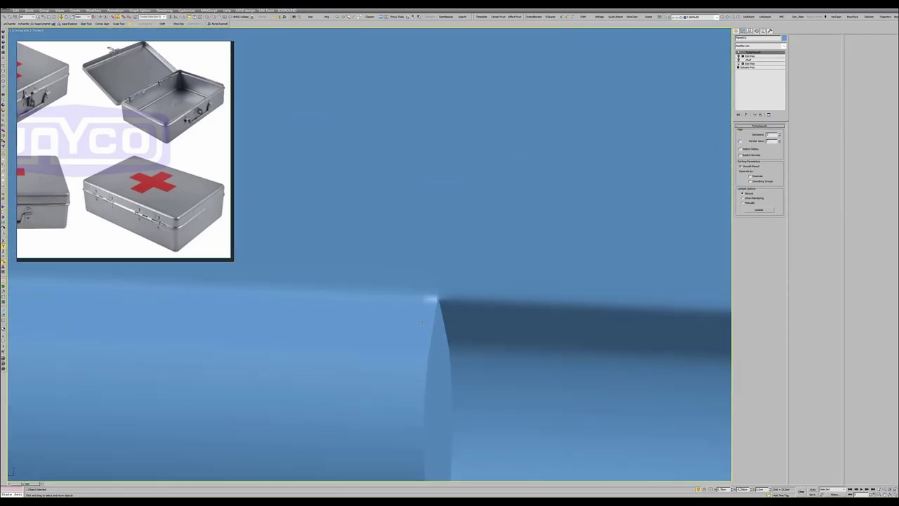
key(F4)
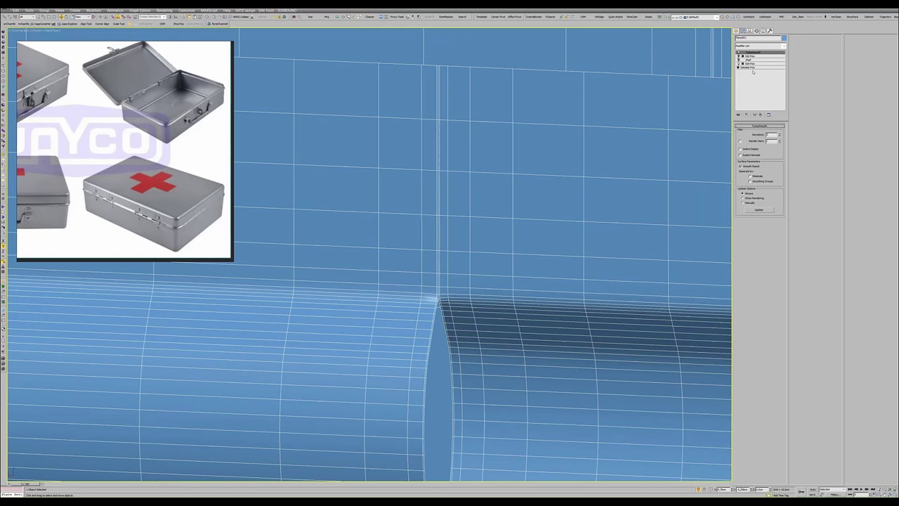
- Fix the seam vertices in the cage, then recheck the smoothed seam
click(749, 63)
scroll(486, 227, up, 1)
scroll(486, 225, up, 2)
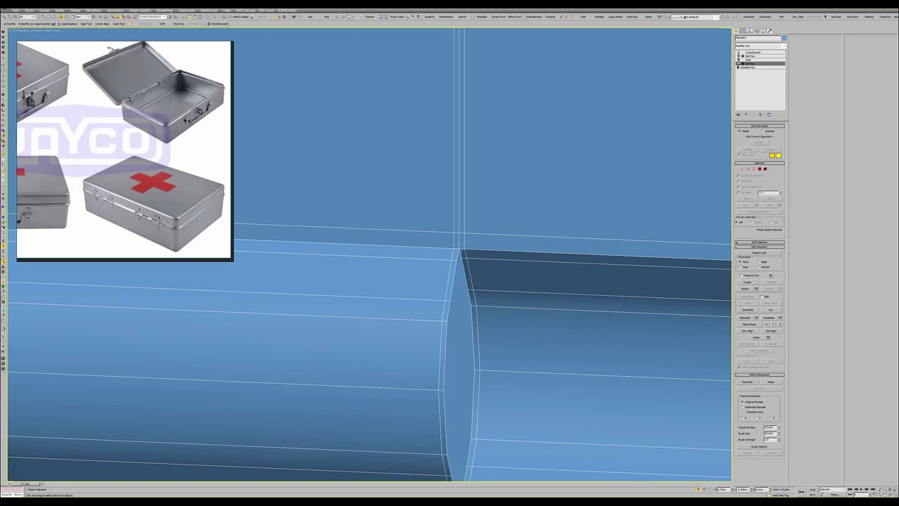
key(1)
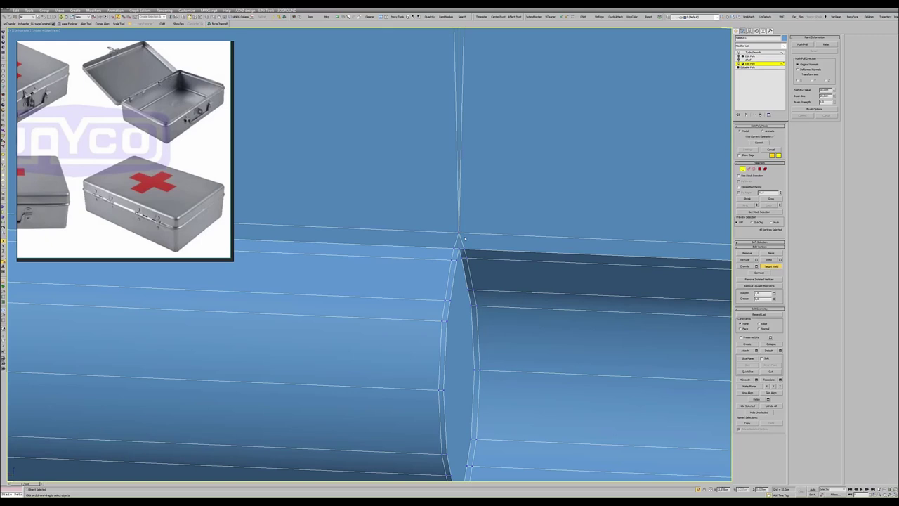
key(1)
click(751, 53)
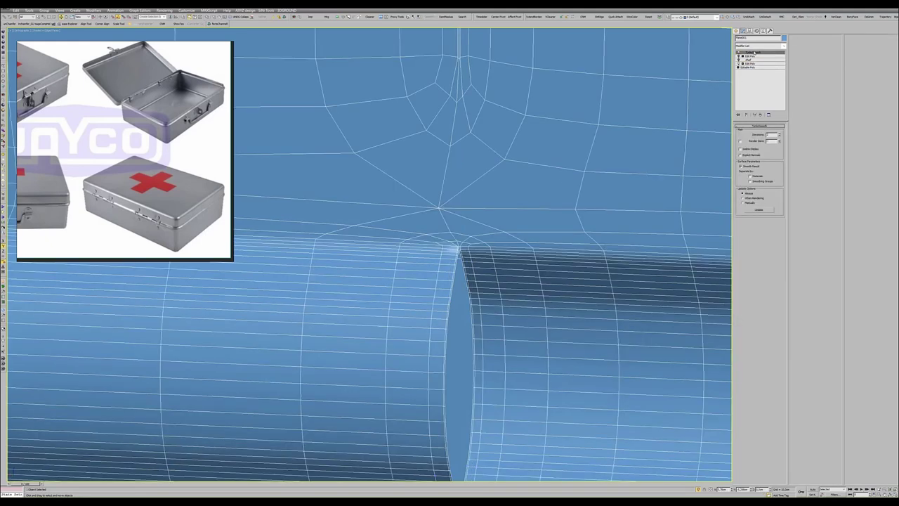
key(F4)
scroll(476, 194, down, 2)
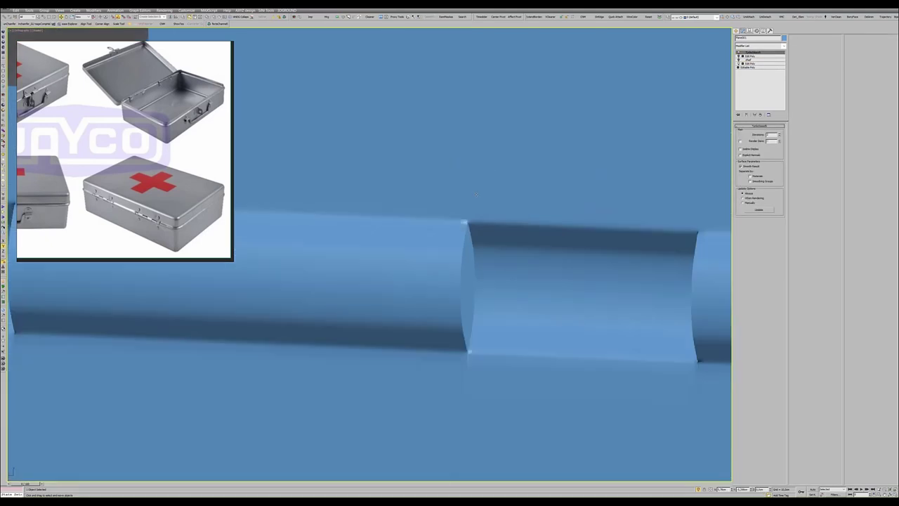
key(F4)
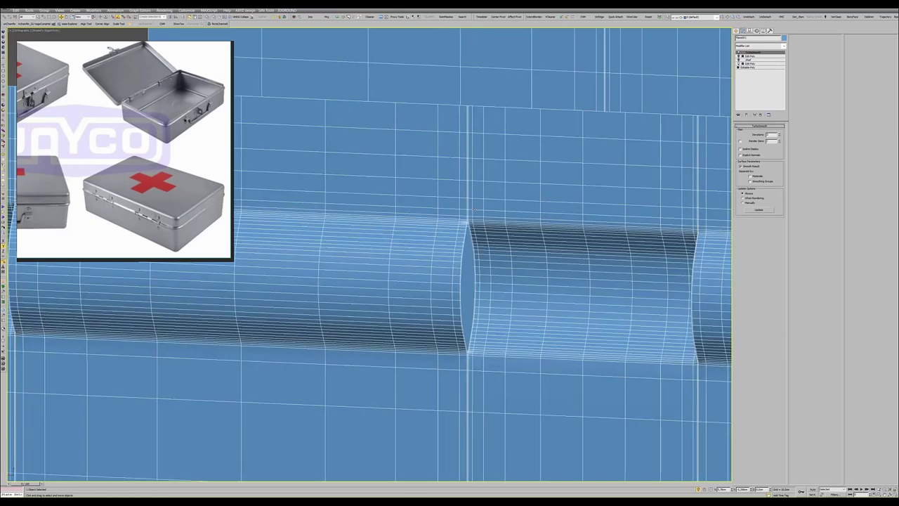
scroll(476, 195, up, 3)
- Compare the lower poly edits with the smoothed result, then view the whole tin from above
click(749, 55)
click(750, 63)
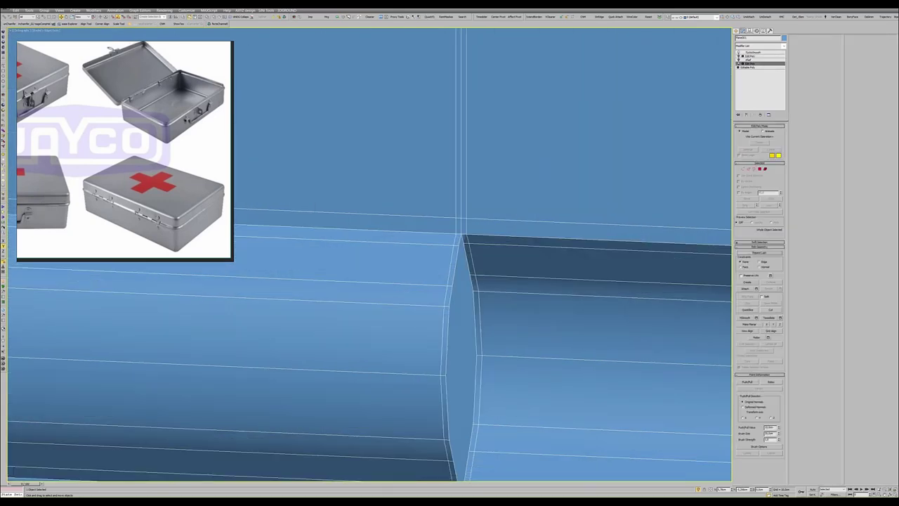
click(750, 52)
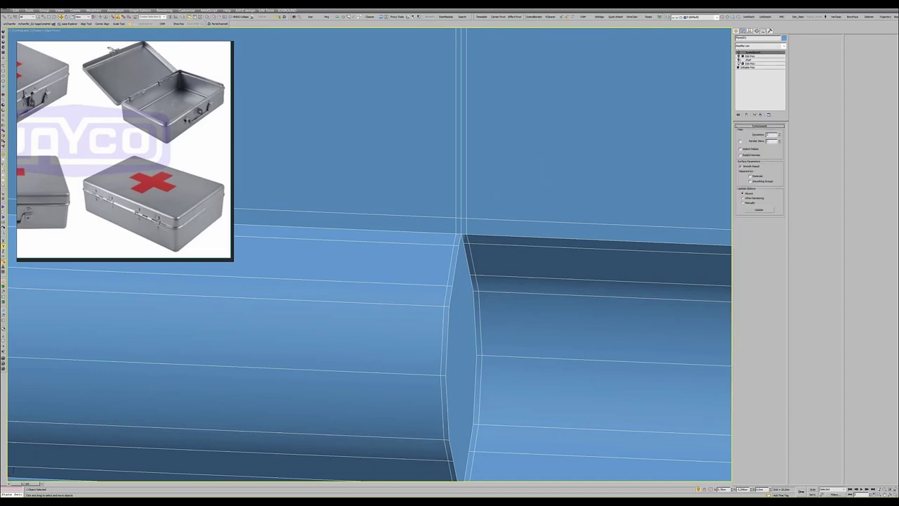
scroll(412, 234, down, 4)
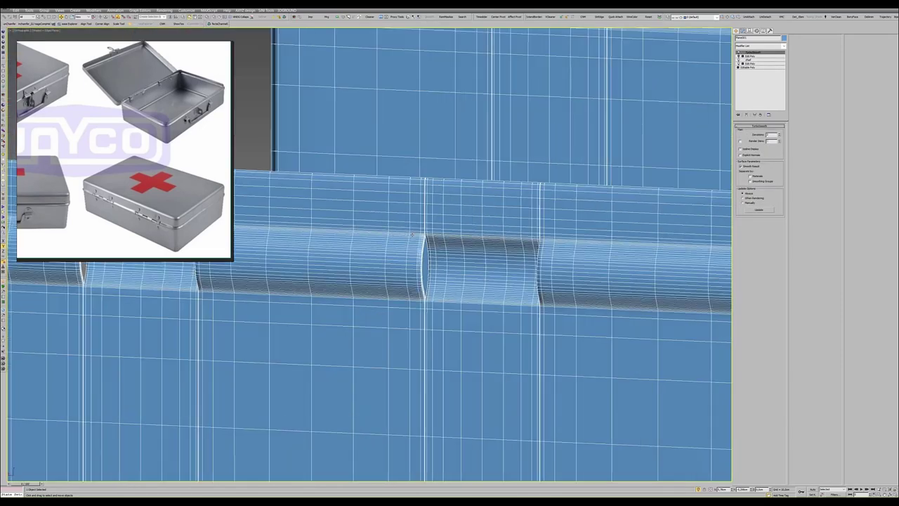
key(F4)
scroll(412, 234, down, 3)
alt+middle_drag(410, 244, 408, 249)
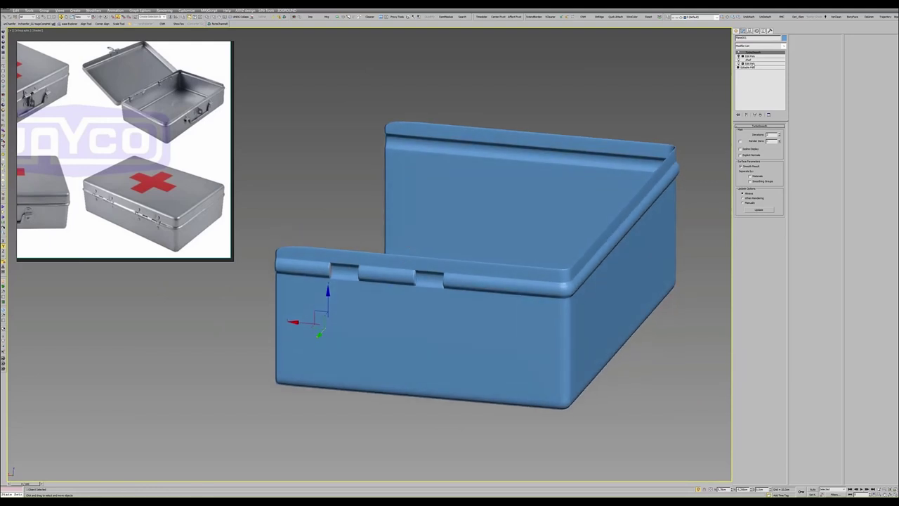
- Show edge lines and orbit toward the front rim and hinge cutout
scroll(408, 274, up, 3)
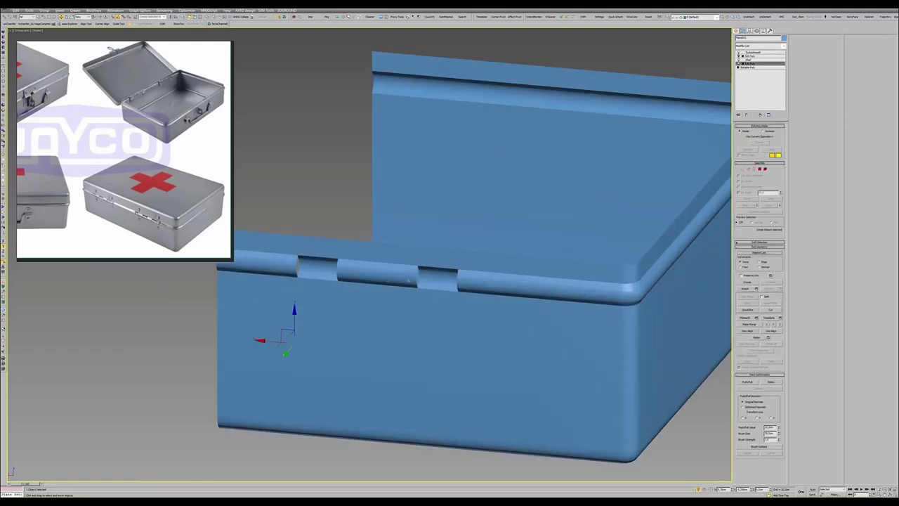
key(F4)
mouse_move(409, 281)
alt+middle_down()
mouse_move(450, 267)
mouse_move(453, 249)
alt+middle_up()
scroll(422, 281, up, 3)
scroll(445, 283, up, 3)
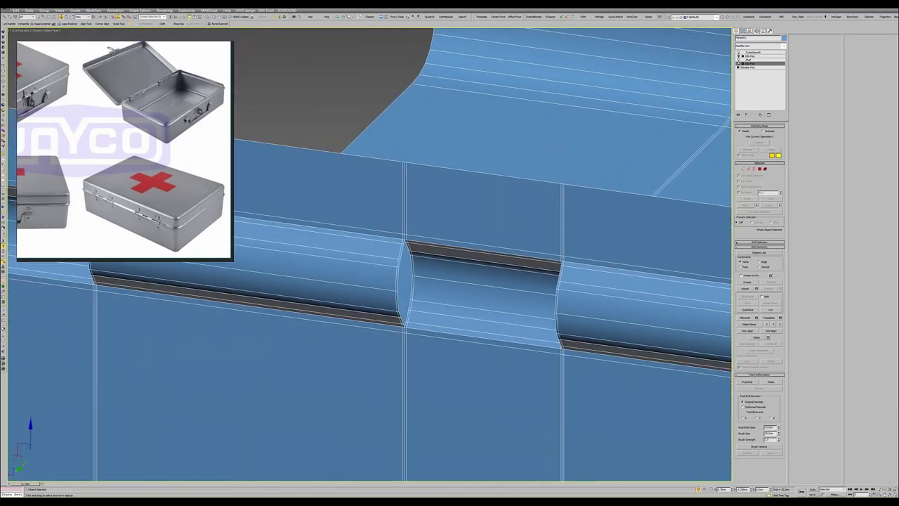
- Select the Shell modifier and zoom out to inspect the whole box and its inner wall
click(749, 60)
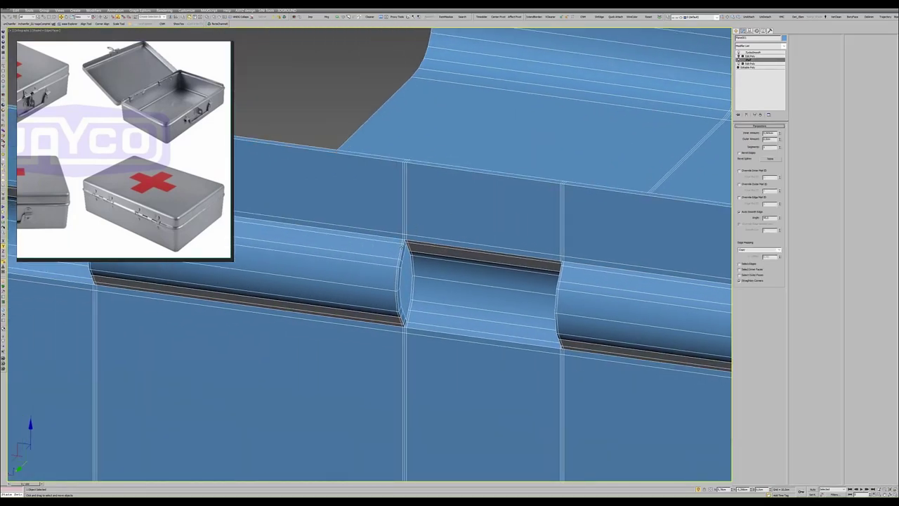
scroll(404, 242, up, 3)
scroll(404, 243, down, 1)
scroll(402, 242, down, 3)
scroll(402, 242, down, 2)
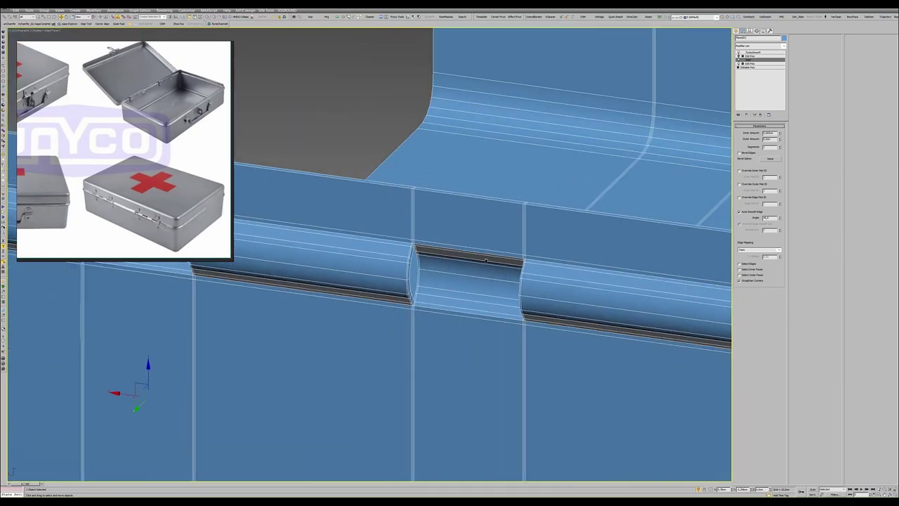
scroll(449, 249, down, 3)
scroll(493, 257, down, 1)
mouse_move(492, 256)
alt+middle_down()
mouse_move(83, 148)
mouse_move(211, 183)
alt+middle_up()
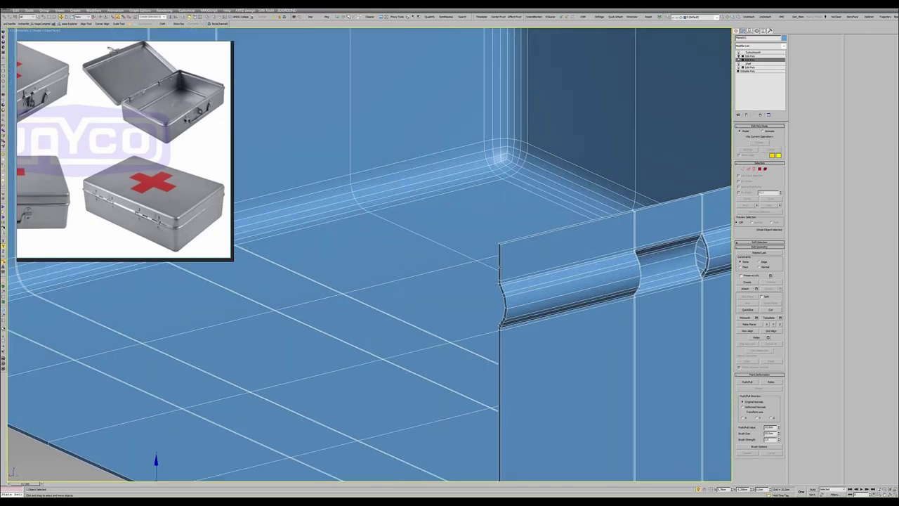
scroll(366, 253, down, 5)
alt+middle_drag(365, 253, 421, 266)
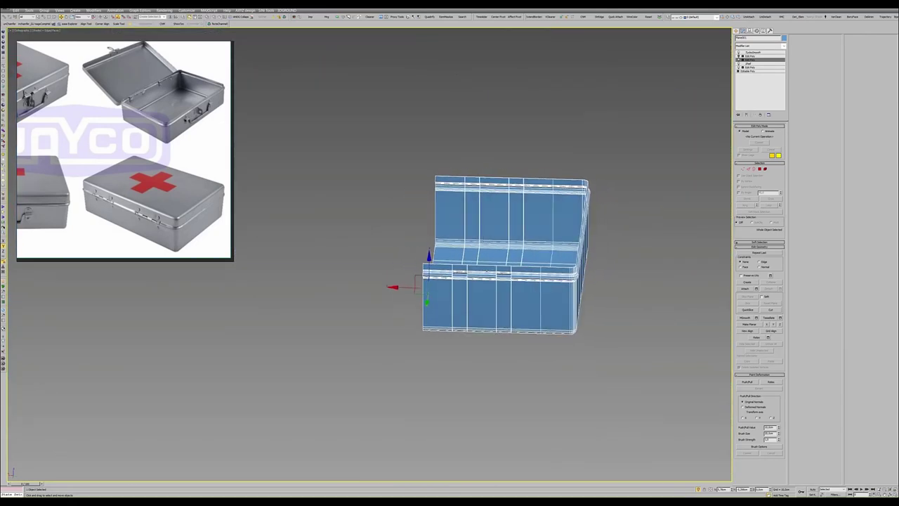
- Select the left end column of polygons in Polygon mode
key(4)
drag(447, 157, 356, 351)
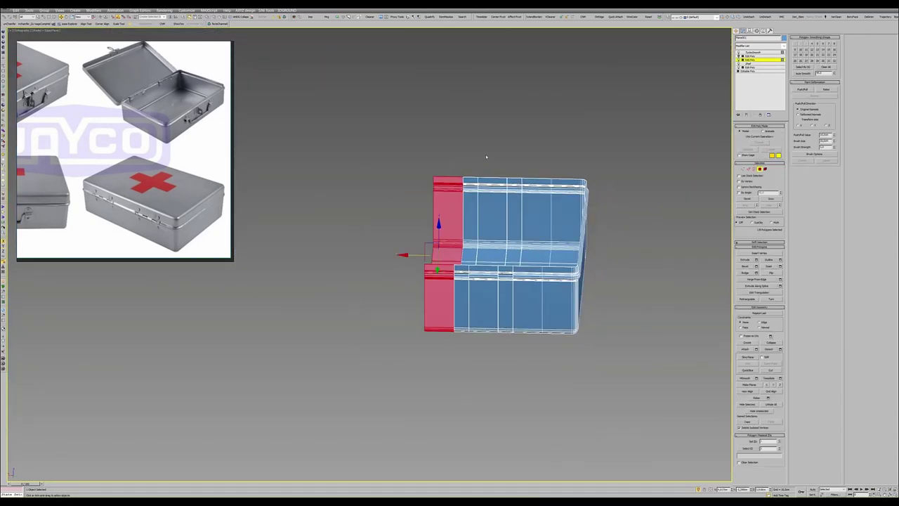
alt+middle_drag(449, 354, 492, 295)
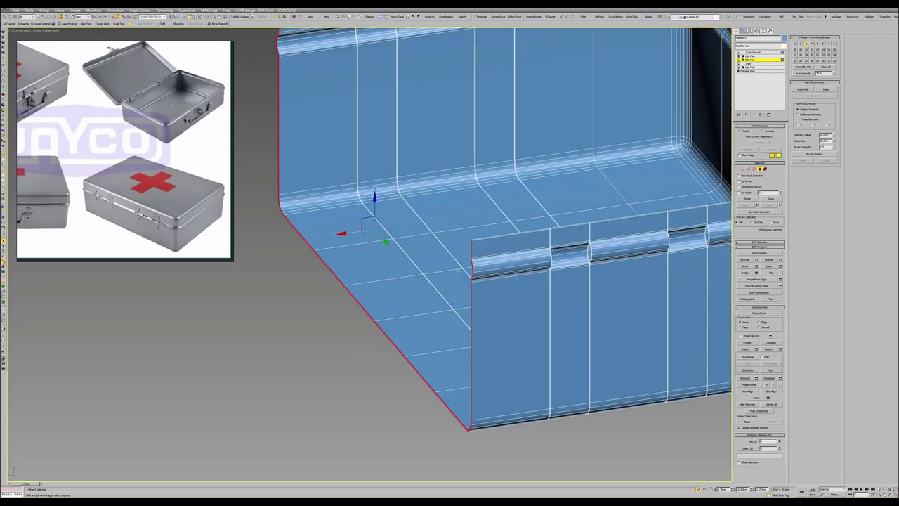
scroll(422, 281, up, 5)
scroll(472, 263, up, 3)
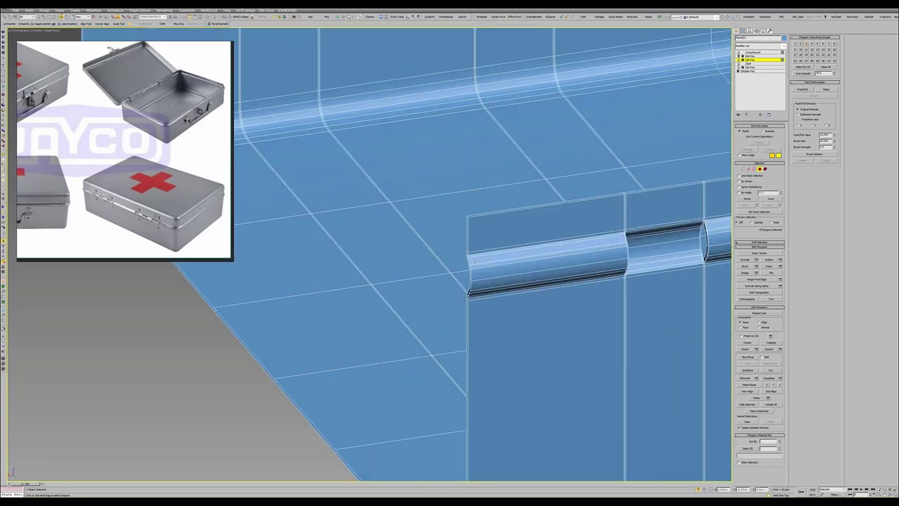
- Return to object level and add a Symmetry modifier from the Modifier List
click(748, 60)
click(757, 44)
scroll(758, 267, down, 2)
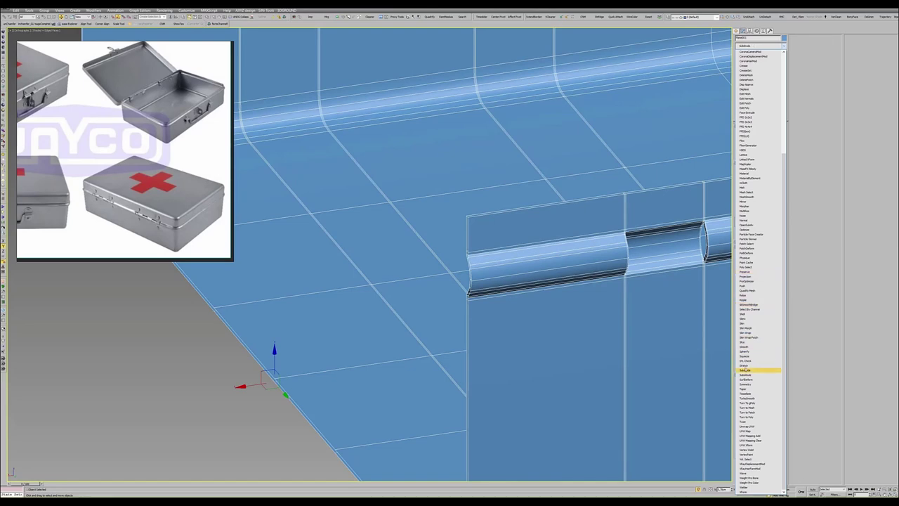
click(744, 385)
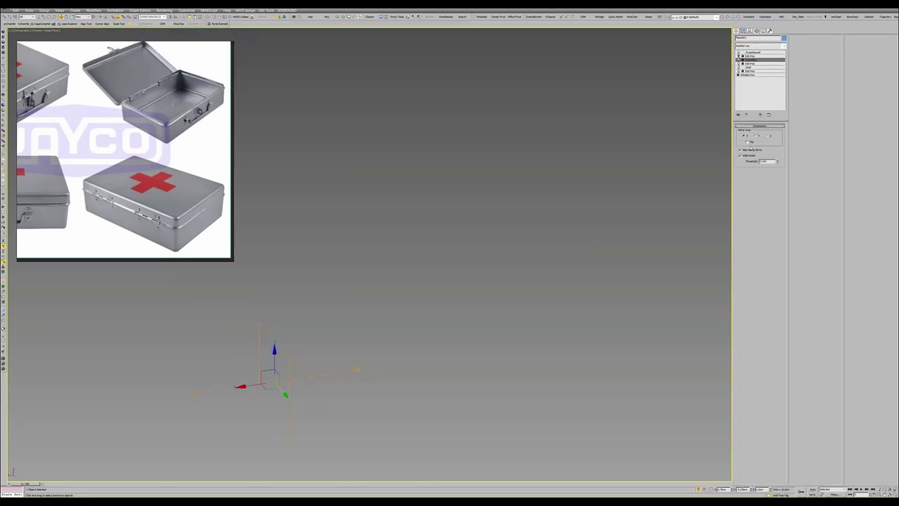
- Flip the Symmetry mirror and turn off Weld Seam so the full box reappears
click(747, 142)
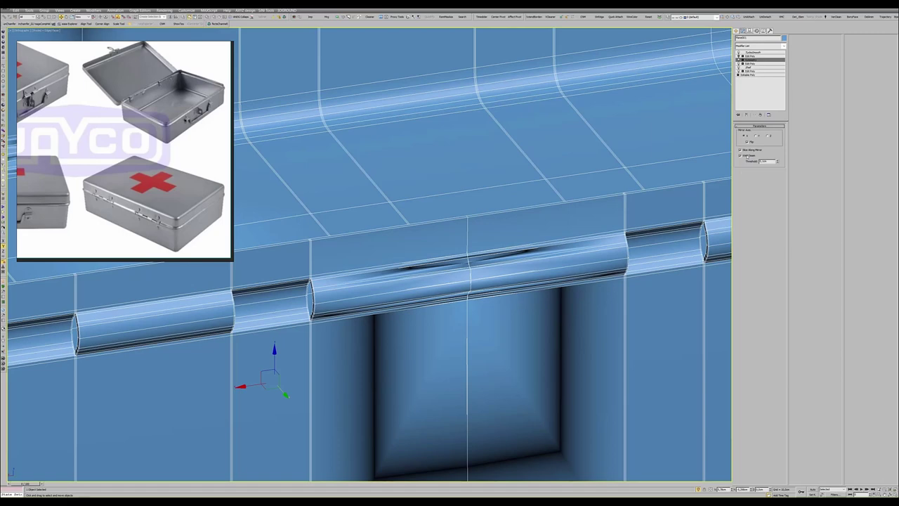
click(740, 156)
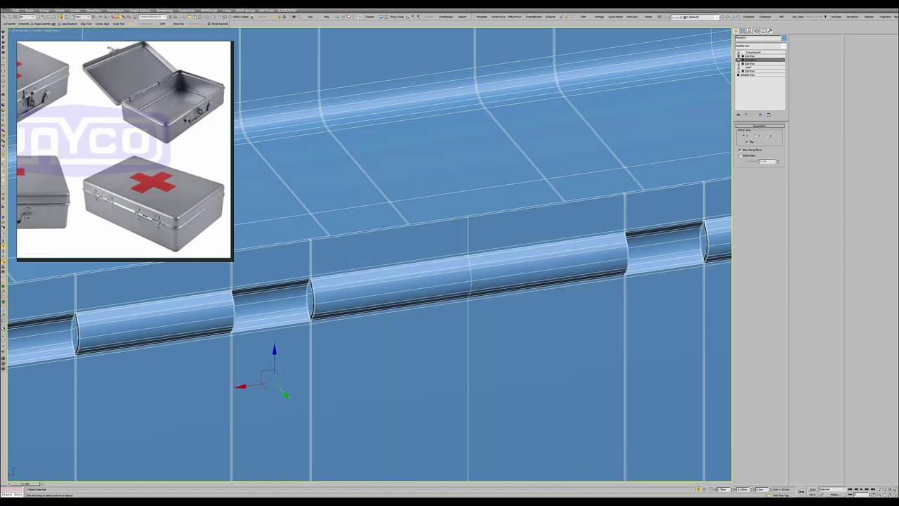
key(z)
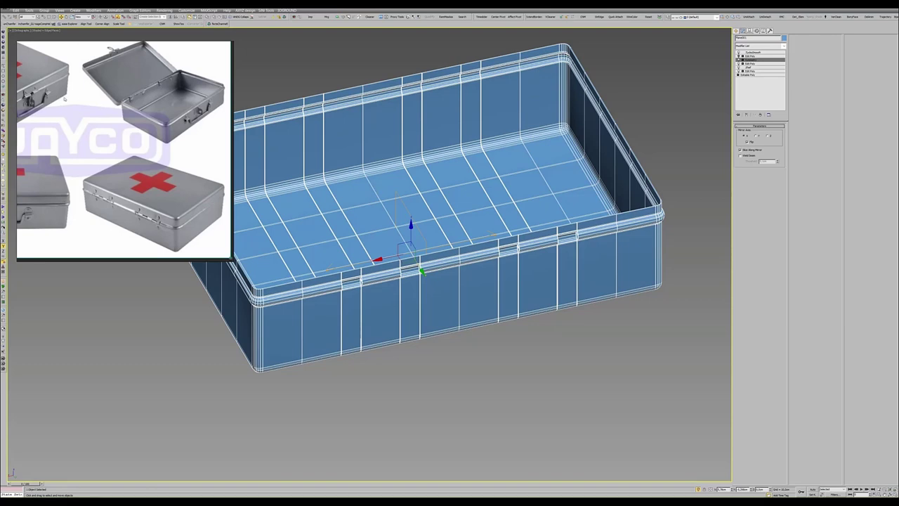
alt+middle_drag(375, 232, 375, 216)
- Preview the mirrored box with TurboSmooth enabled and edged faces hidden
key(F4)
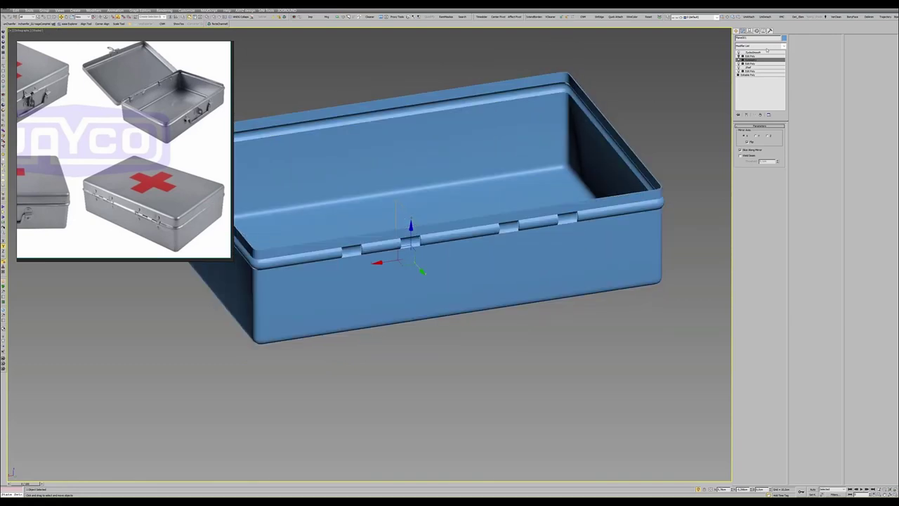
click(751, 52)
scroll(442, 204, up, 2)
scroll(442, 203, up, 2)
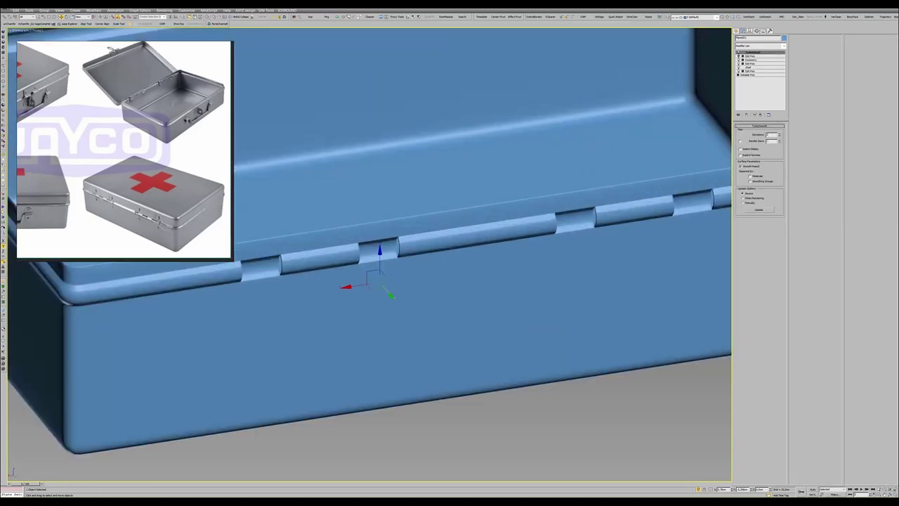
scroll(442, 203, up, 2)
scroll(467, 238, up, 2)
scroll(467, 239, up, 2)
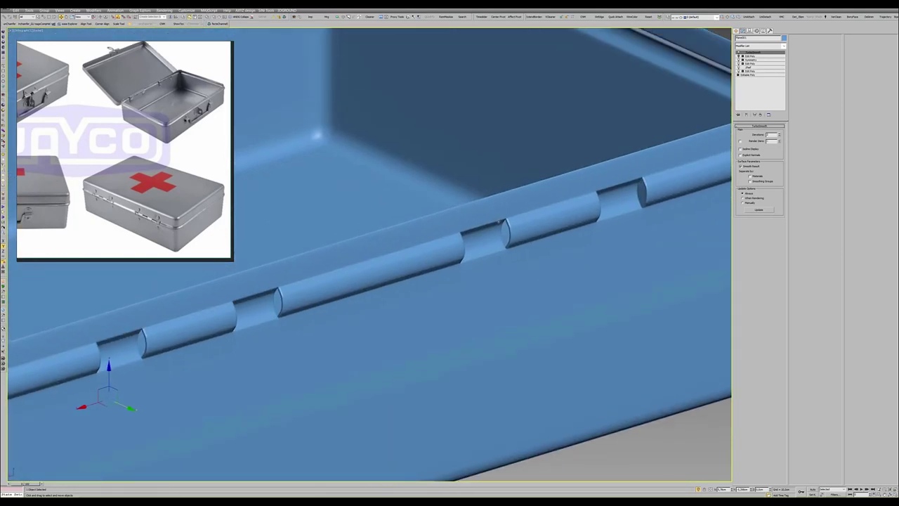
scroll(467, 238, up, 3)
- Go back to the lower Edit Poly level in wireframe view with edges shown
click(750, 63)
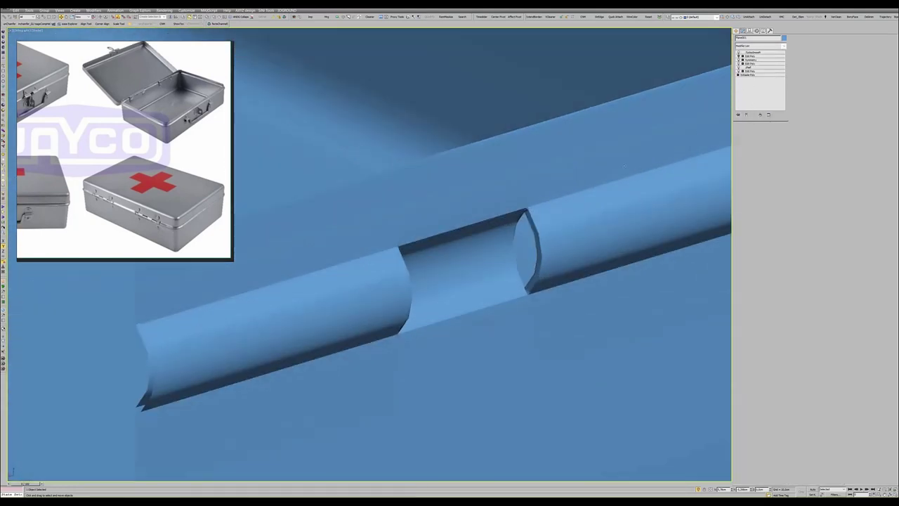
key(F4)
scroll(530, 285, up, 2)
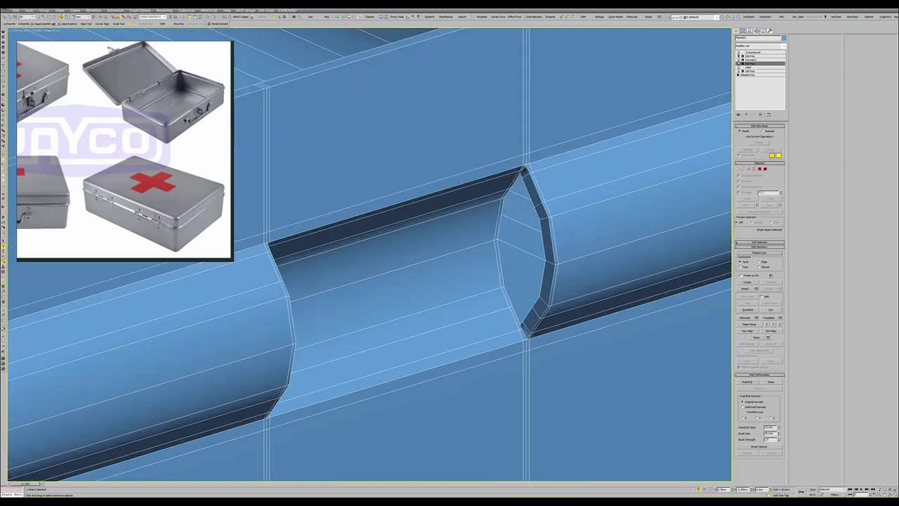
key(F3)
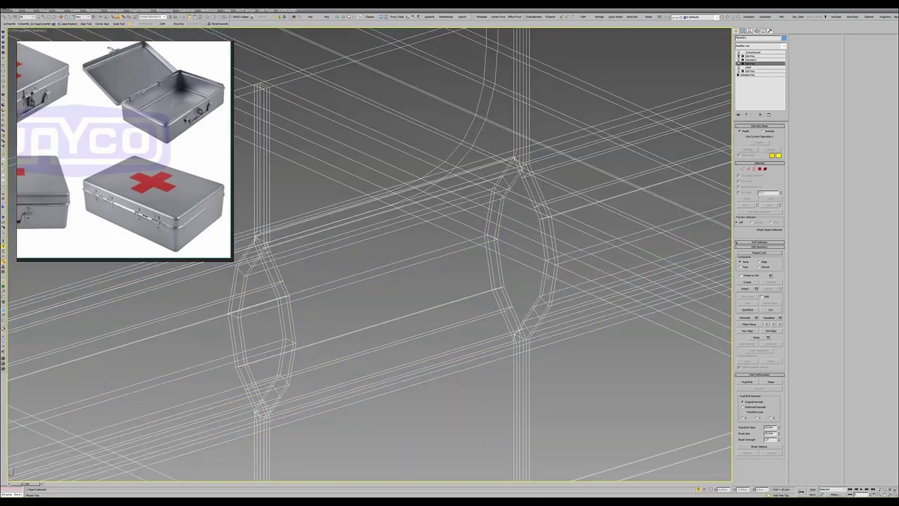
scroll(554, 281, down, 3)
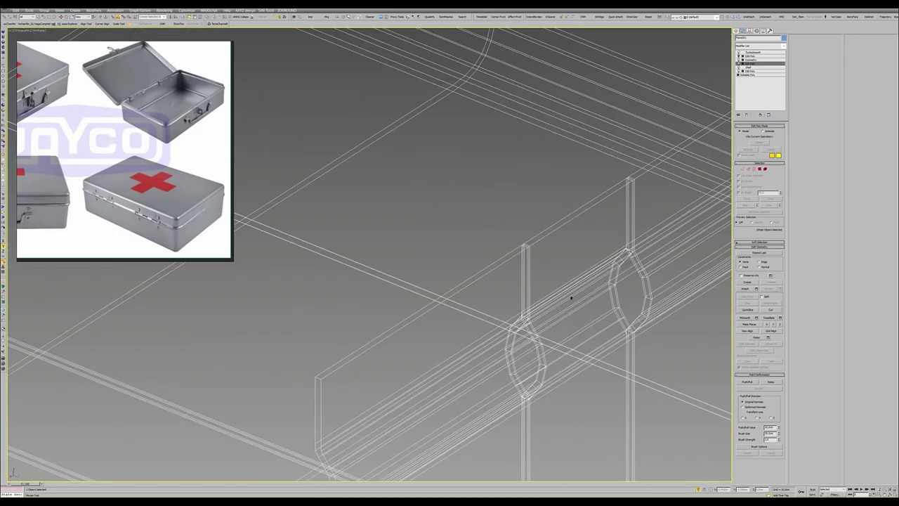
scroll(625, 295, up, 2)
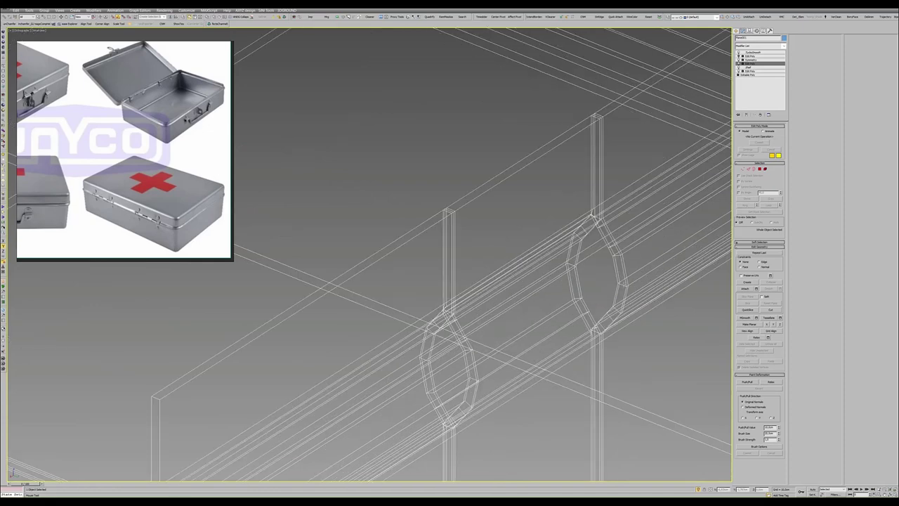
scroll(625, 294, up, 2)
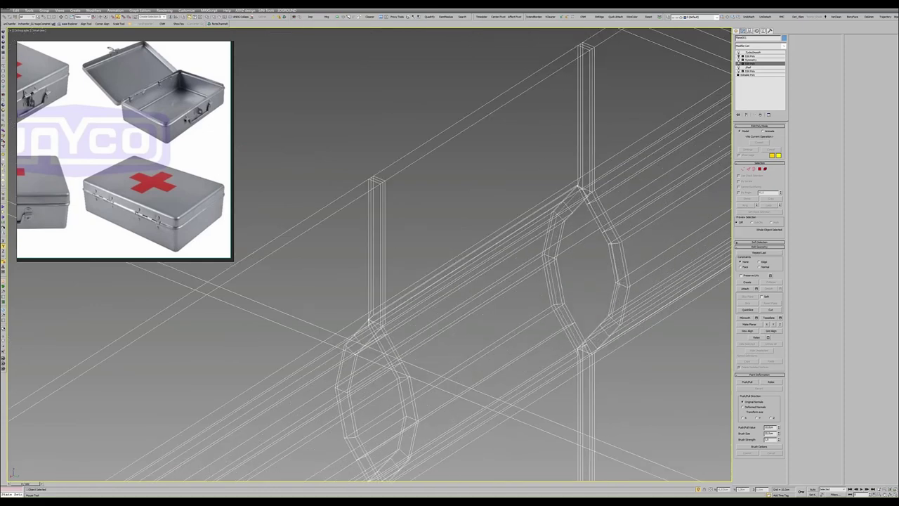
- In Edge mode, add an extra edge loop around the hinge knuckle's tube opening
key(2)
middle_drag(562, 316, 597, 258)
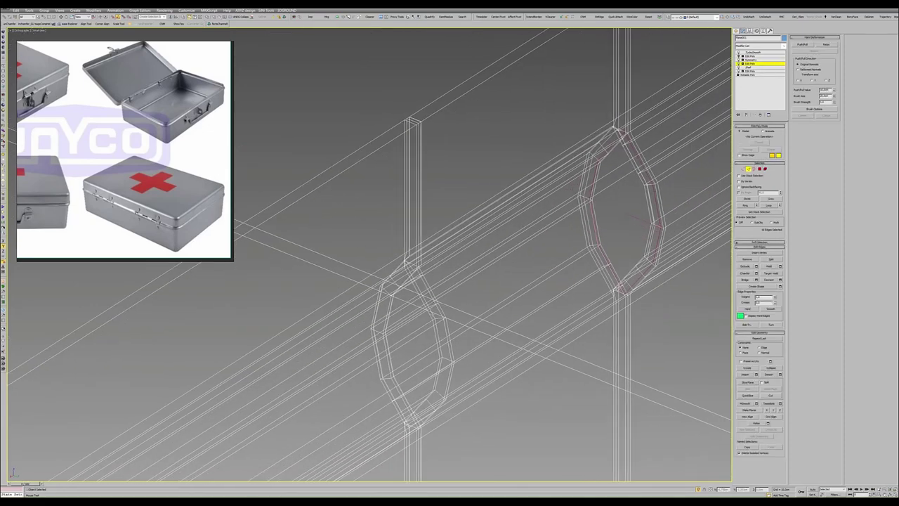
key(F3)
key(z)
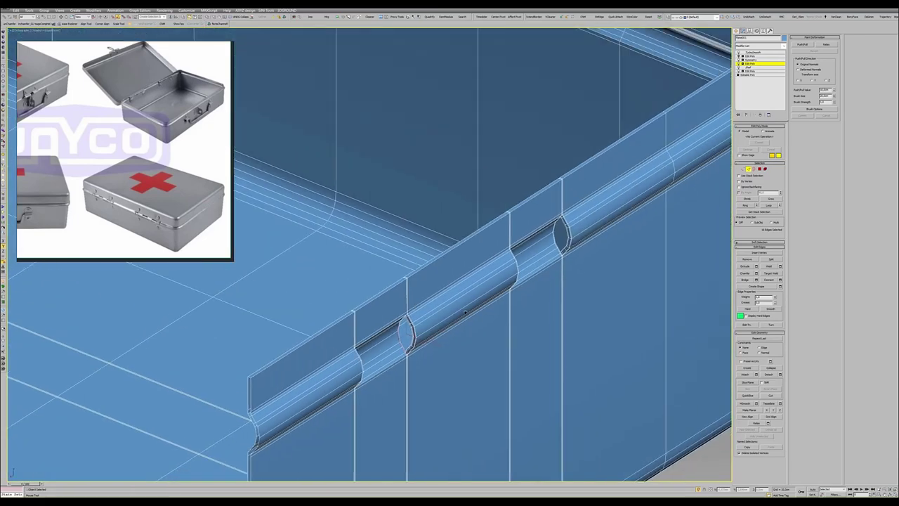
key(ctrl+shift+c)
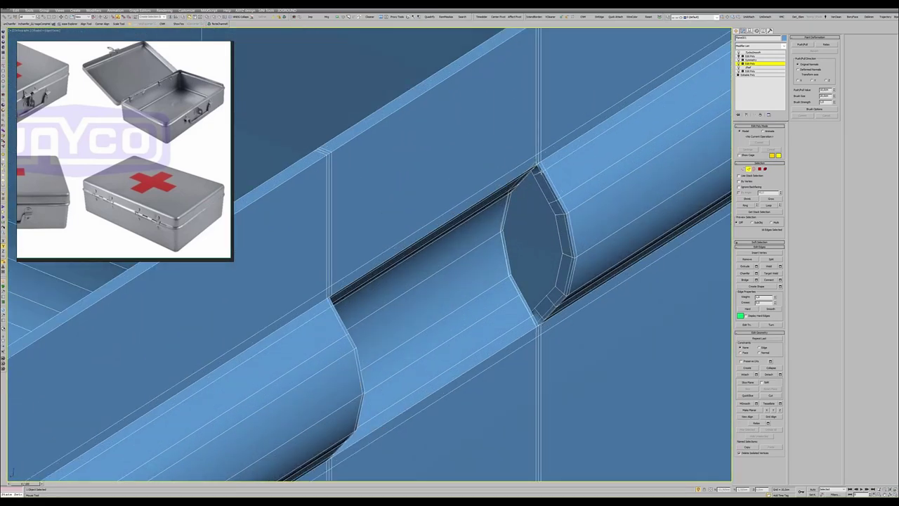
key(z)
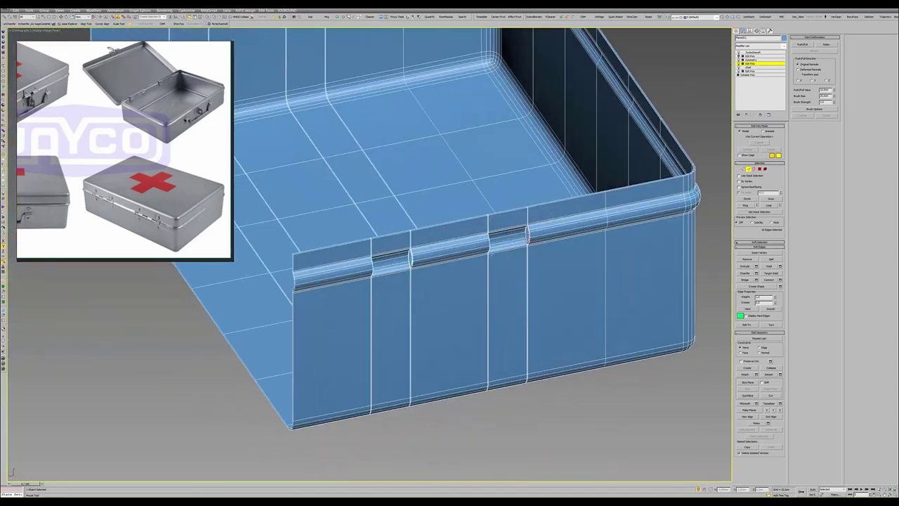
scroll(500, 216, up, 5)
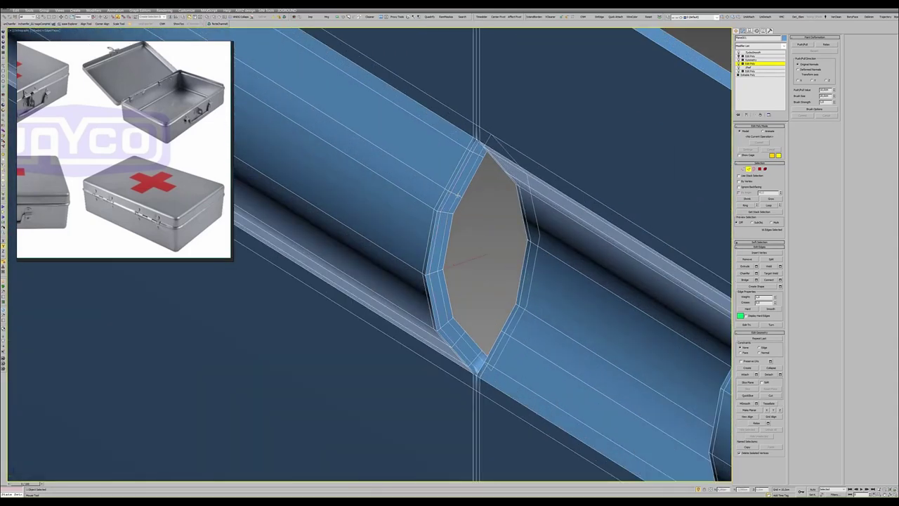
scroll(474, 207, down, 5)
scroll(473, 208, up, 5)
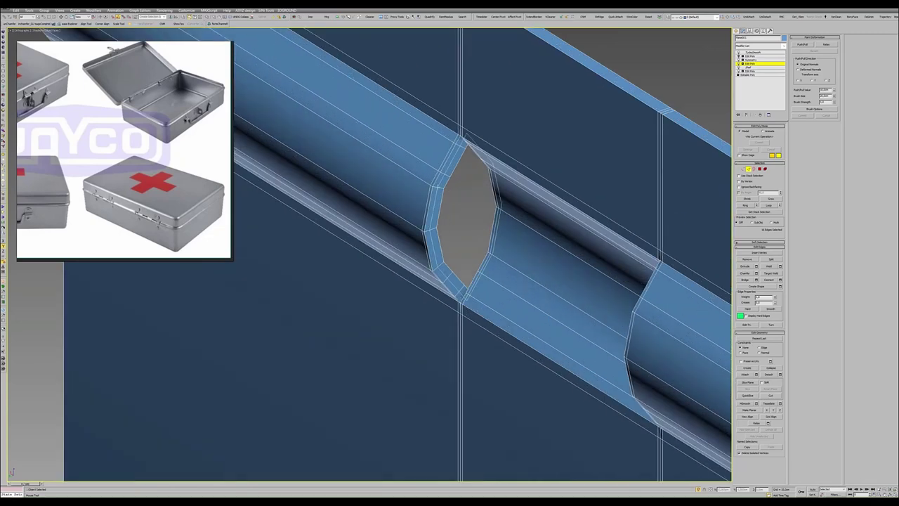
- Inspect the smoothed hinge knuckles from several angles, then select the Symmetry level
key(2)
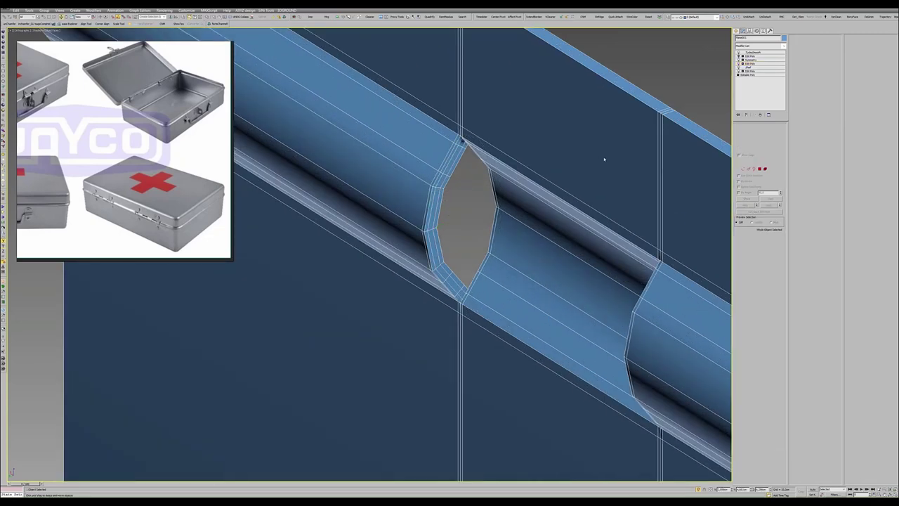
key(ctrl+q)
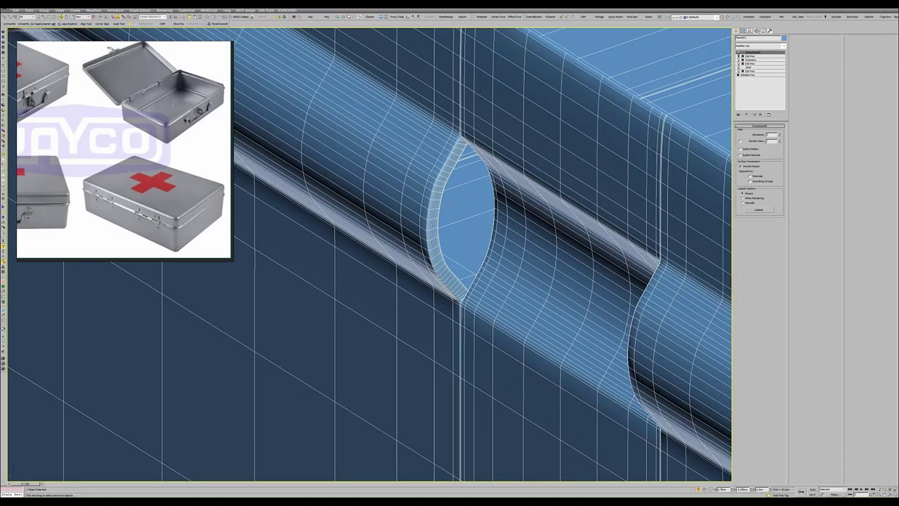
key(F4)
scroll(451, 204, down, 5)
mouse_move(451, 205)
alt+middle_down()
mouse_move(365, 239)
mouse_move(486, 234)
alt+middle_up()
scroll(366, 239, down, 4)
scroll(417, 222, down, 5)
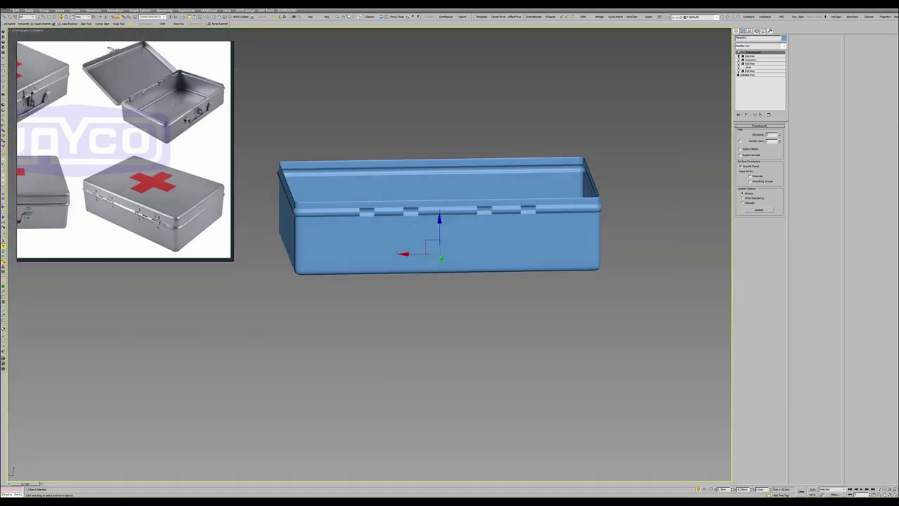
alt+middle_drag(416, 222, 433, 228)
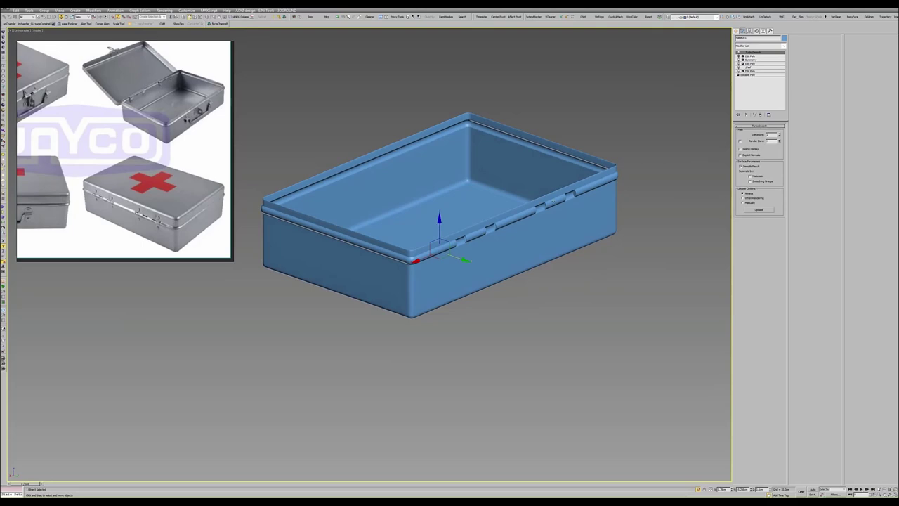
scroll(551, 199, up, 5)
scroll(551, 199, down, 2)
scroll(551, 200, down, 3)
alt+middle_drag(551, 199, 520, 218)
key(F4)
click(750, 56)
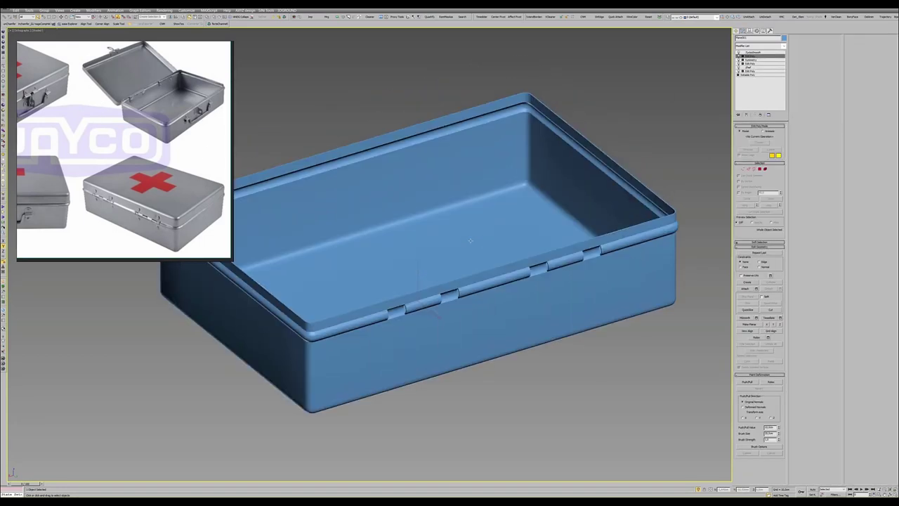
- Weld the lower seam vertices in Vertex mode using a weld threshold of 0
key(1)
mouse_move(501, 258)
alt+middle_down()
mouse_move(463, 286)
mouse_move(483, 184)
alt+middle_up()
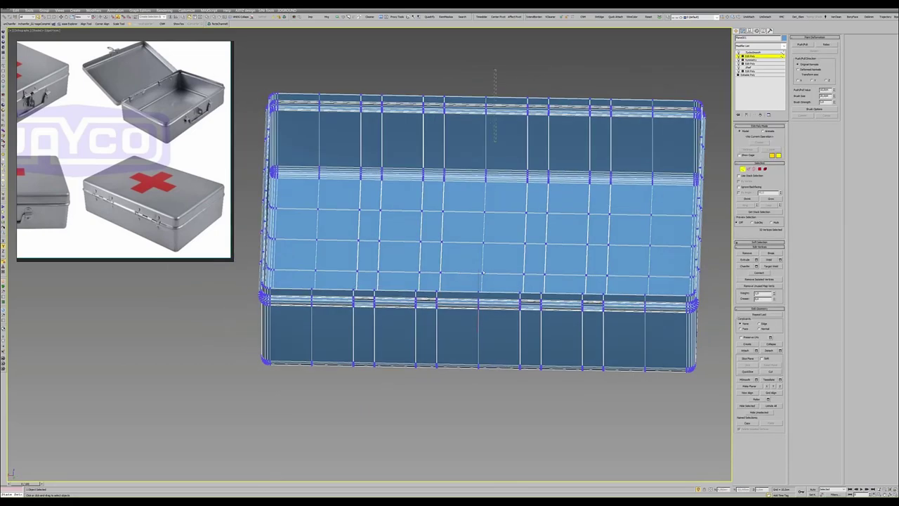
mouse_move(467, 398)
alt+middle_down()
mouse_move(442, 306)
mouse_move(501, 257)
mouse_move(534, 139)
mouse_move(434, 288)
alt+middle_up()
scroll(442, 306, up, 3)
scroll(442, 306, up, 3)
scroll(433, 288, up, 2)
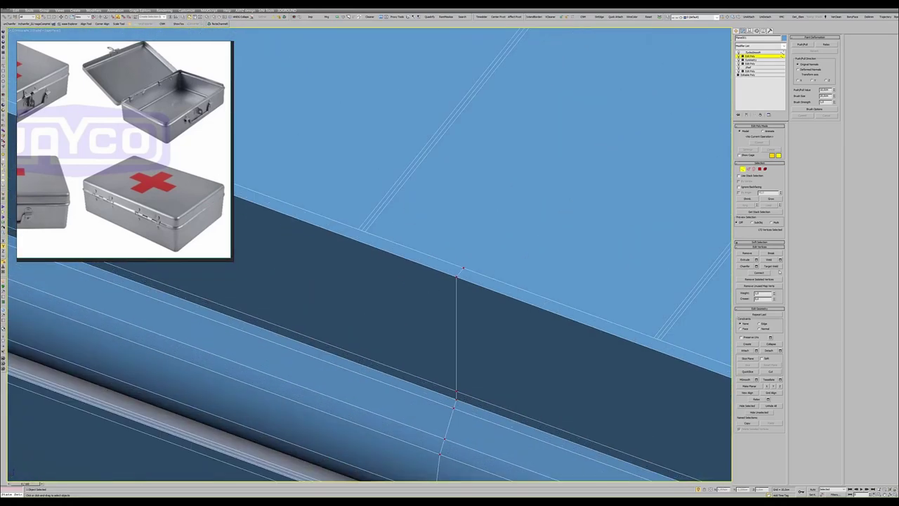
click(780, 260)
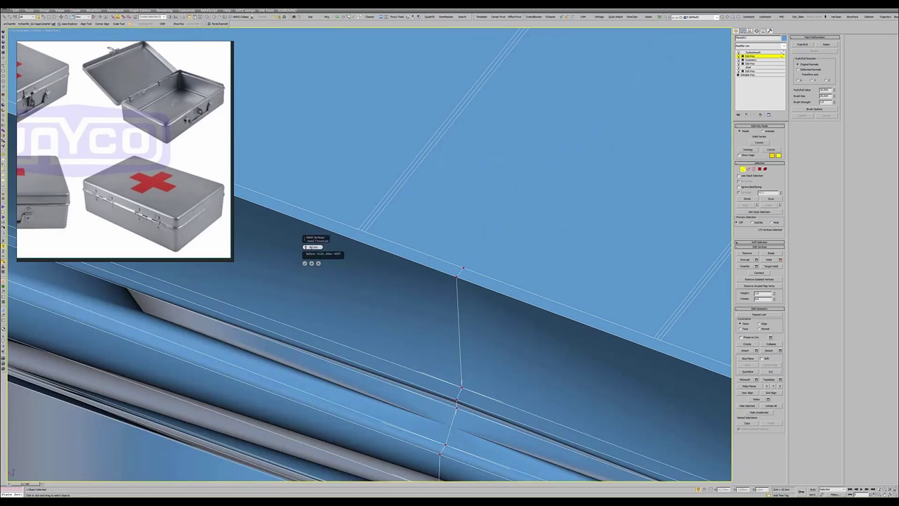
text(00)
key(Return)
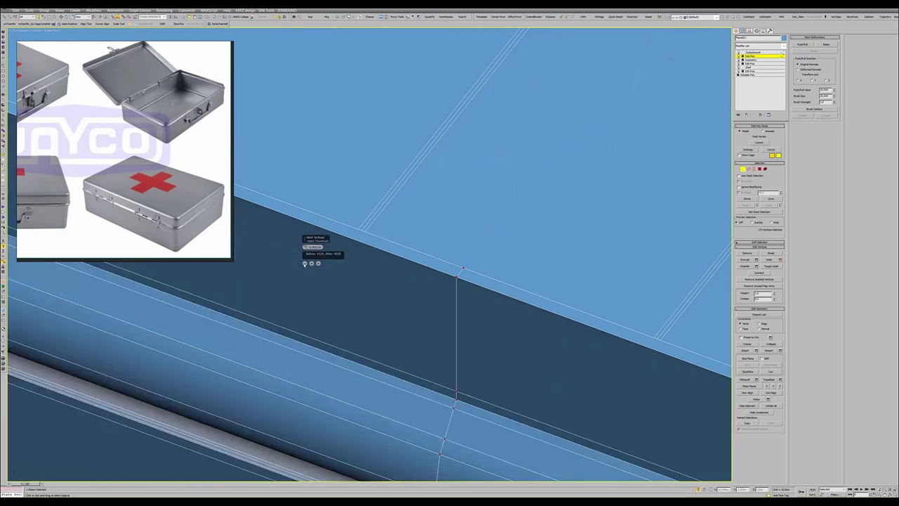
click(305, 264)
- Check the welded side panel and add a new Edit Poly modifier on top
middle_drag(386, 315, 423, 199)
scroll(440, 227, down, 5)
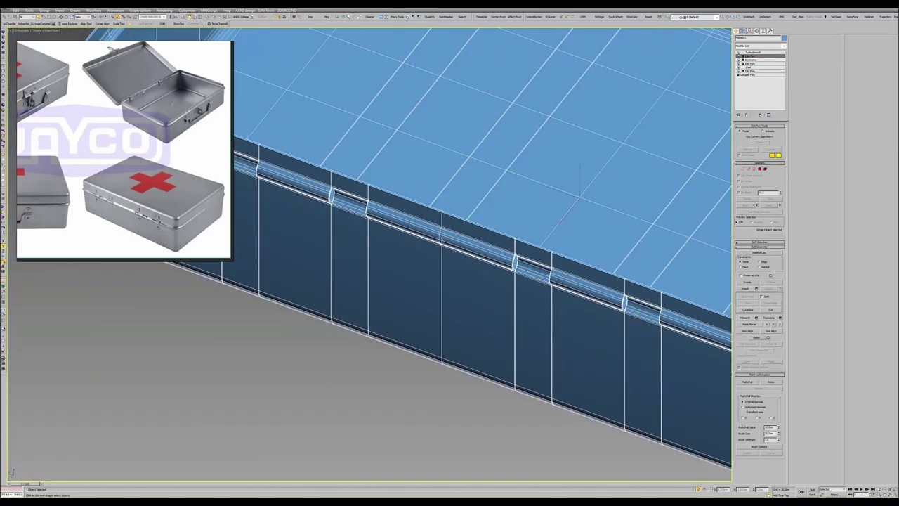
scroll(464, 261, up, 3)
scroll(463, 261, down, 6)
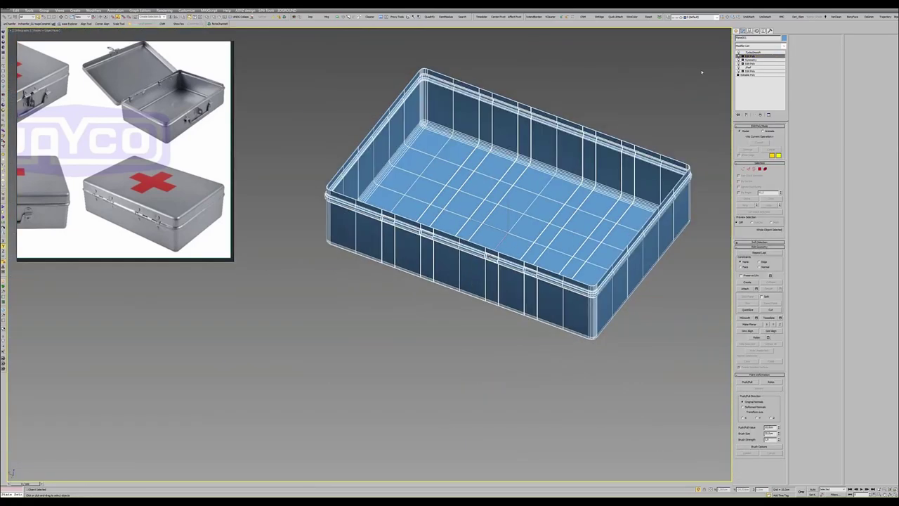
scroll(486, 234, up, 5)
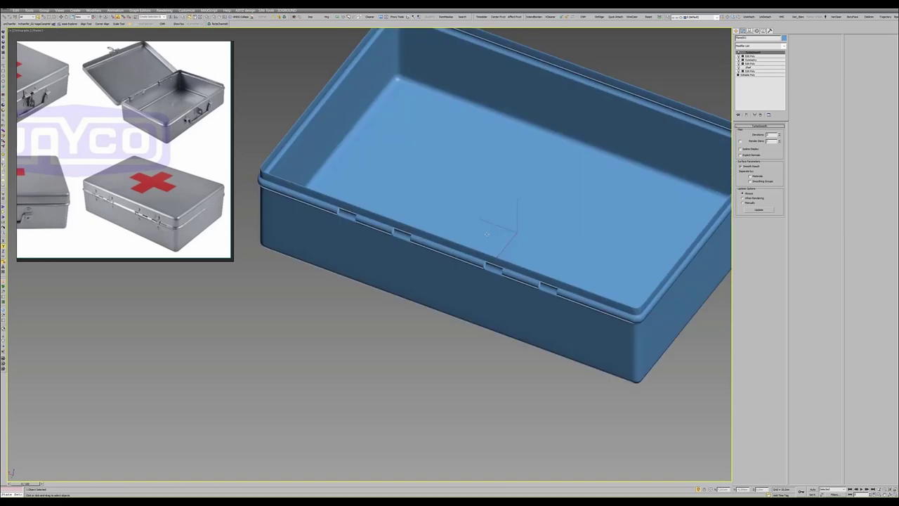
mouse_move(485, 231)
alt+middle_down()
mouse_move(476, 206)
mouse_move(484, 208)
alt+middle_up()
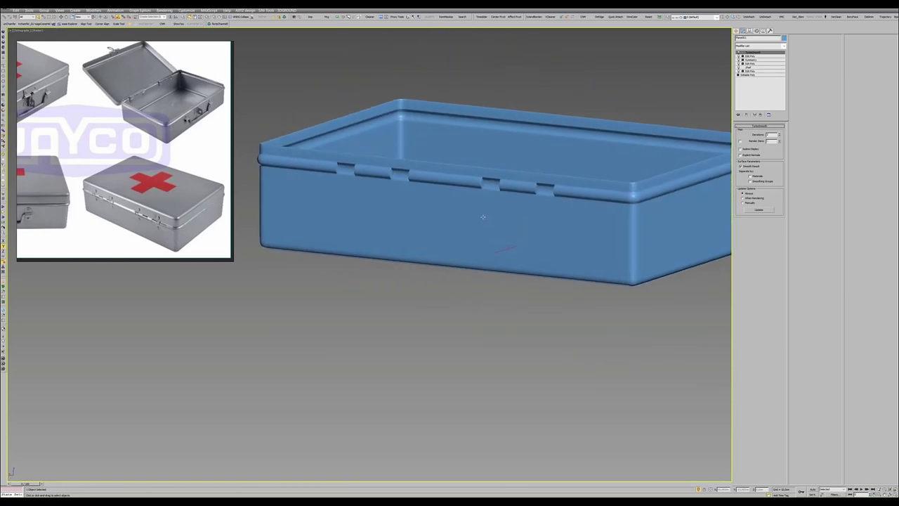
click(767, 56)
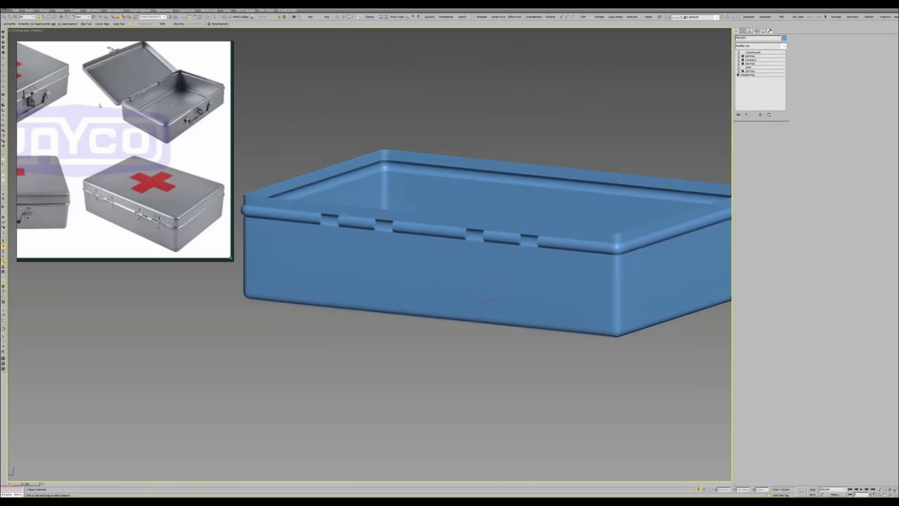
- Inspect the rim corner in Edge mode with edged faces shown
alt+middle_drag(345, 218, 253, 169)
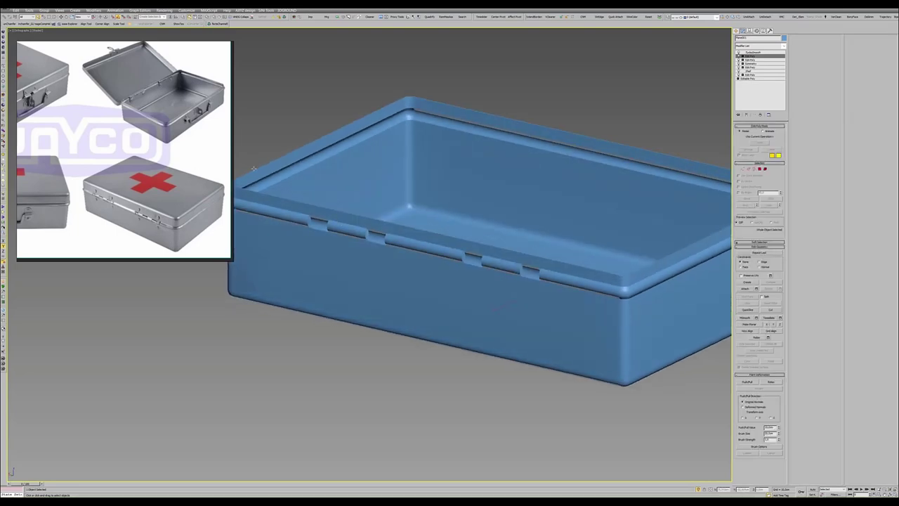
key(F4)
scroll(330, 211, down, 2)
scroll(333, 217, up, 5)
scroll(338, 217, up, 3)
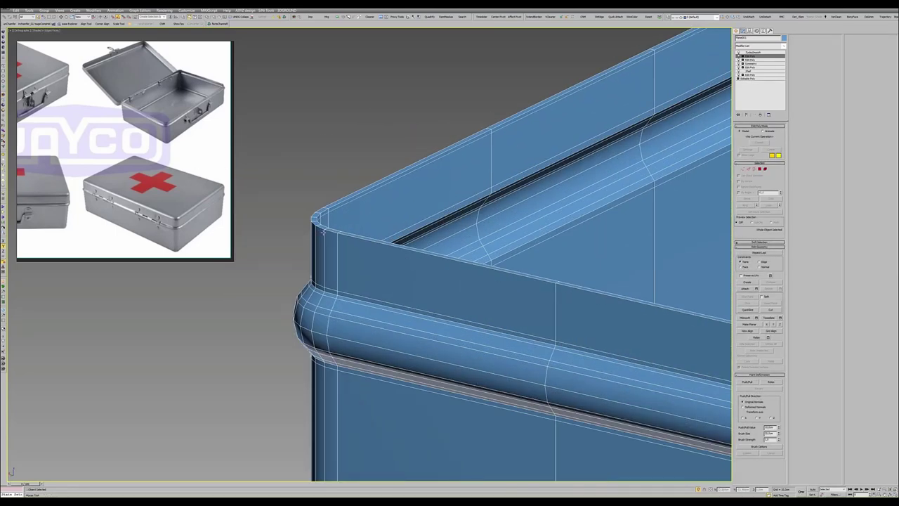
key(2)
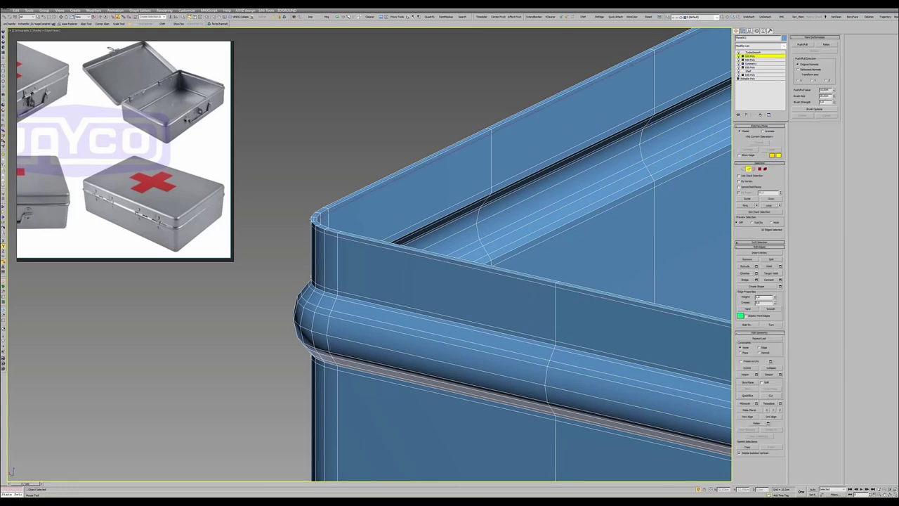
alt+middle_drag(320, 230, 320, 210)
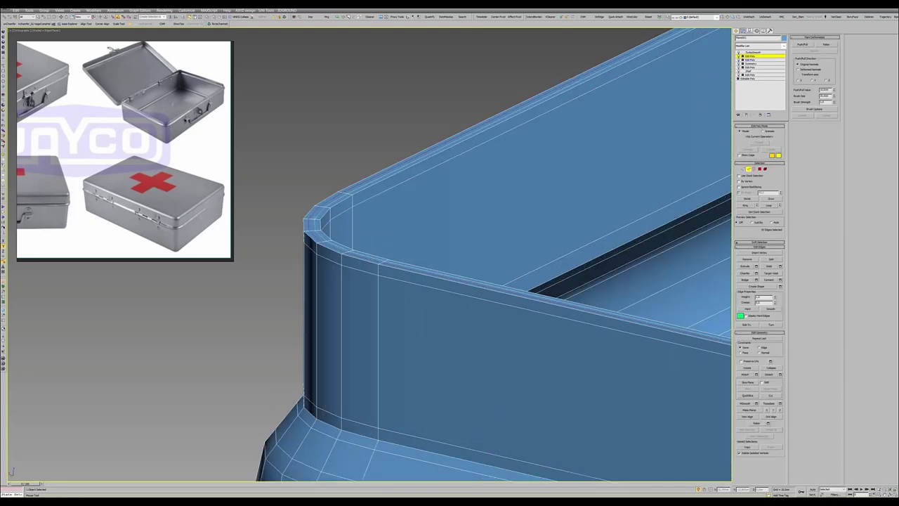
- Leave Edge mode and show the TurboSmooth level with edged faces hidden
click(771, 76)
click(751, 52)
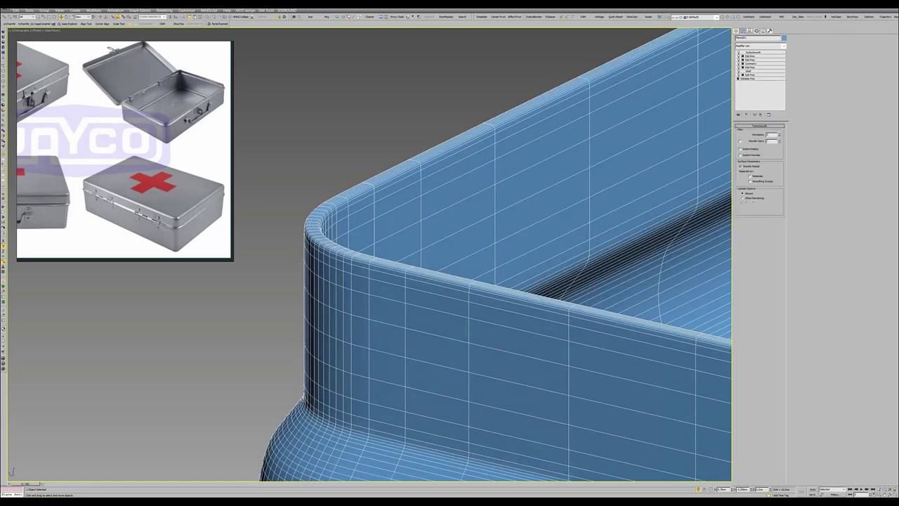
scroll(491, 253, down, 3)
key(F4)
scroll(492, 253, down, 2)
scroll(547, 267, down, 5)
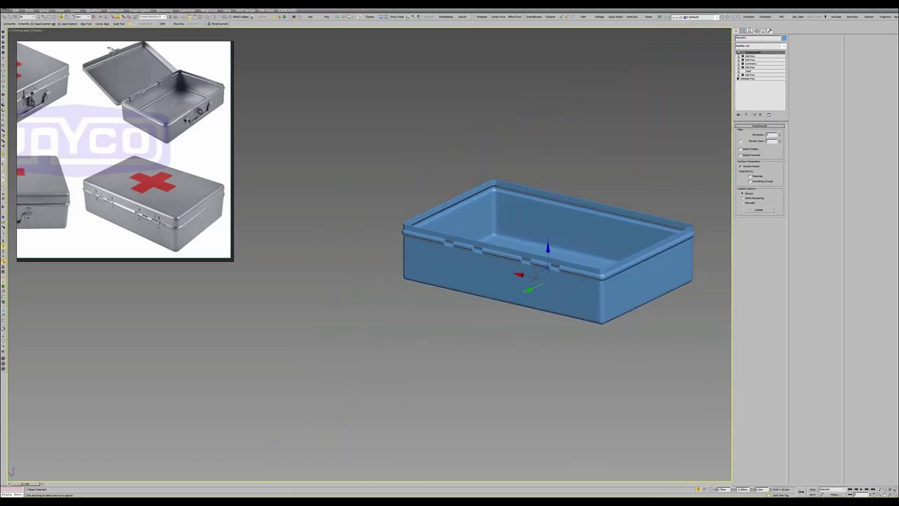
- Orbit around the smoothed box to inspect the hinge knuckles along its edge
mouse_move(547, 267)
alt+middle_down()
mouse_move(534, 211)
mouse_move(576, 260)
alt+middle_up()
scroll(456, 215, up, 6)
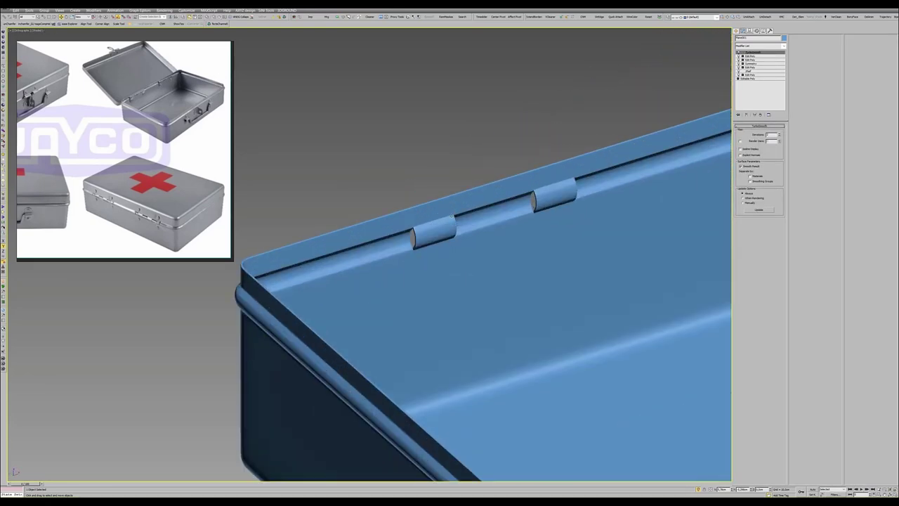
alt+middle_drag(456, 214, 464, 218)
scroll(455, 214, down, 2)
alt+middle_drag(548, 281, 632, 259)
mouse_move(515, 214)
alt+middle_down()
mouse_move(474, 219)
mouse_move(483, 232)
alt+middle_up()
scroll(475, 219, down, 1)
scroll(474, 219, down, 3)
key(q)
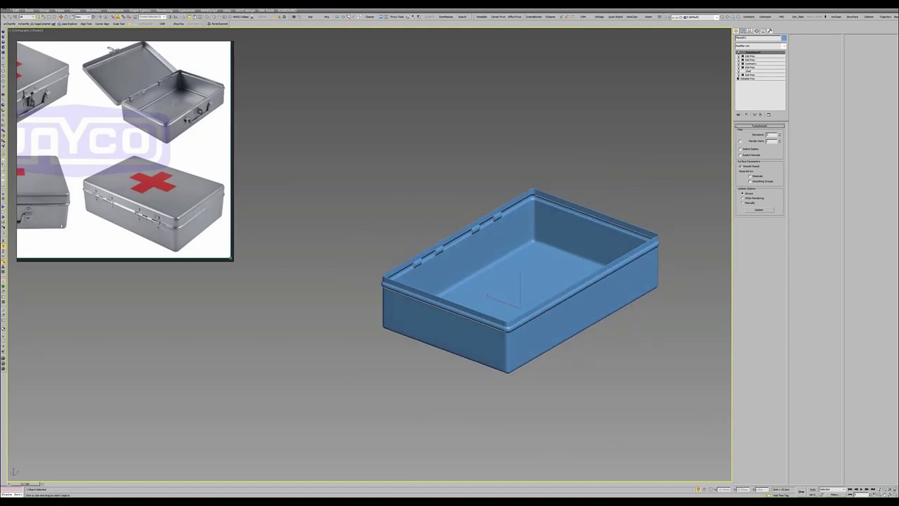
- Collapse the stack to the top Edit Poly, confirm the warning, and show the lid closed
click(750, 56)
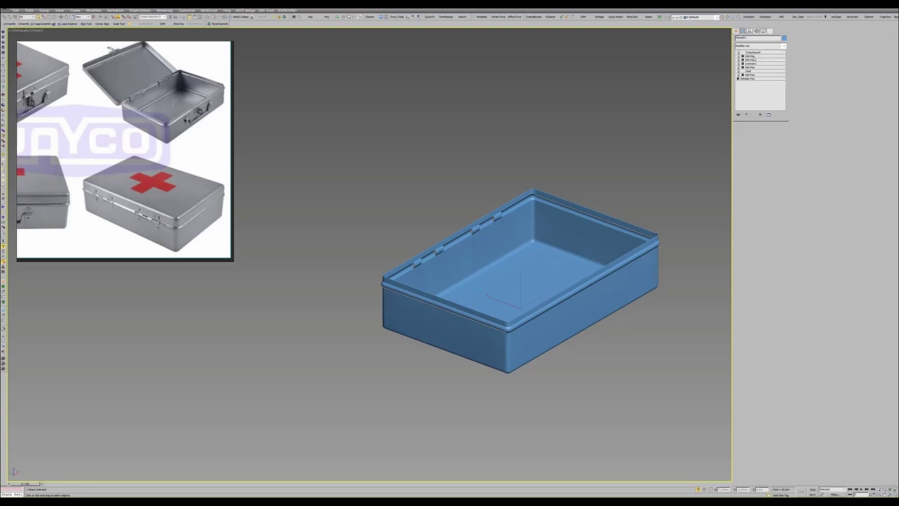
right_click(753, 57)
click(770, 103)
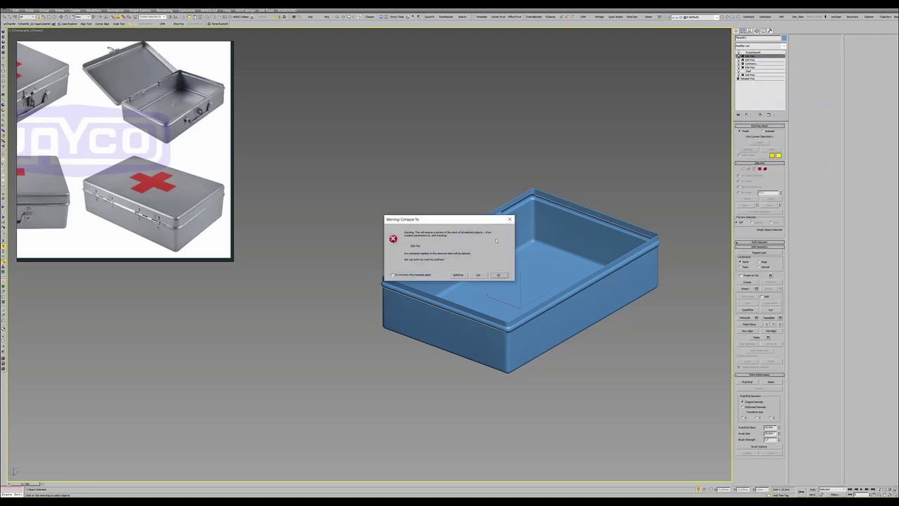
click(478, 276)
alt+middle_drag(478, 276, 483, 243)
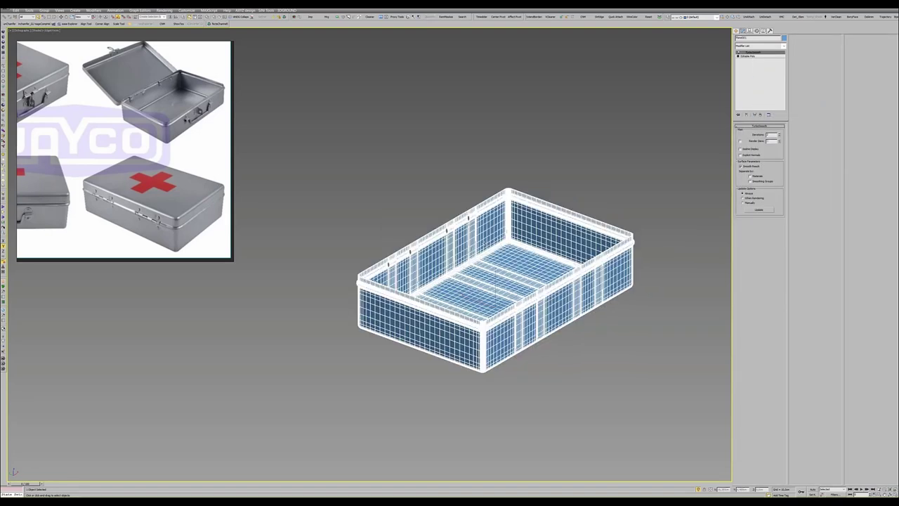
key(shift+z)
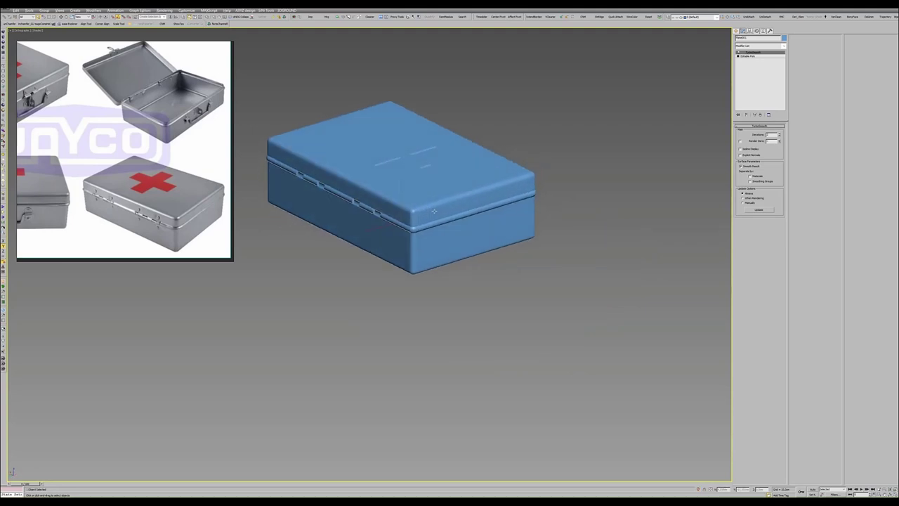
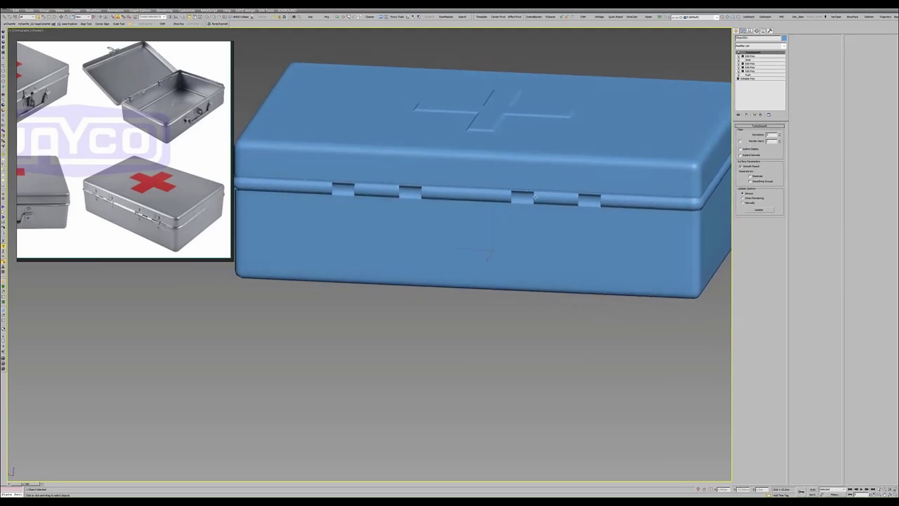
- Select the lower box of the case and show its Editable Poly cage with edged faces
alt+middle_drag(535, 199, 432, 227)
scroll(432, 228, up, 2)
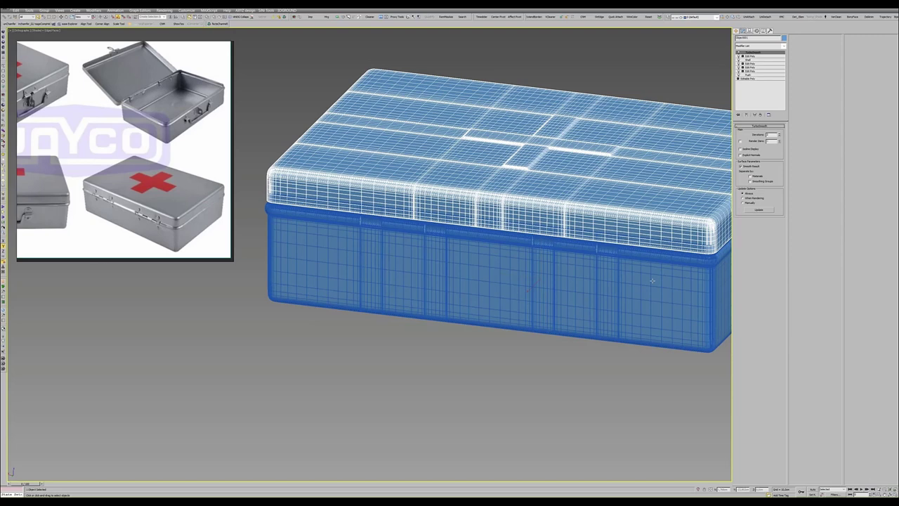
click(651, 280)
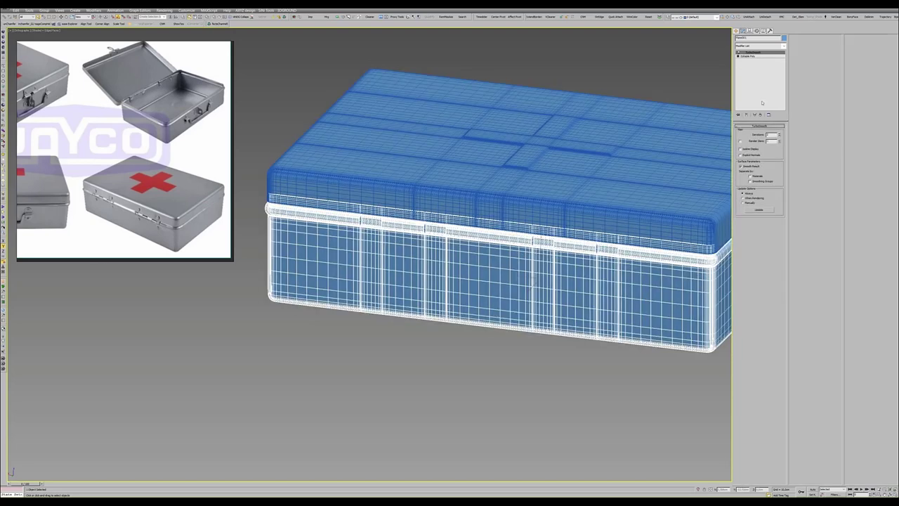
click(757, 61)
scroll(344, 362, up, 5)
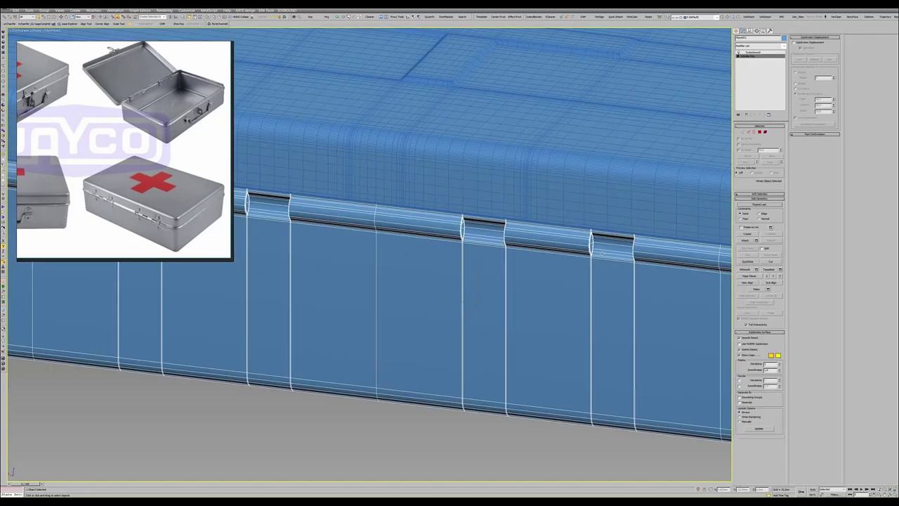
alt+middle_drag(344, 363, 540, 246)
key(F4)
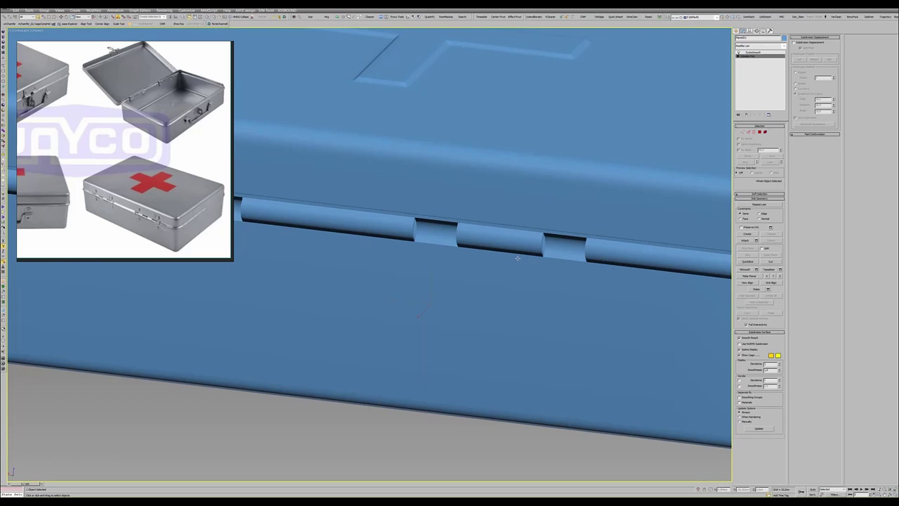
key(F4)
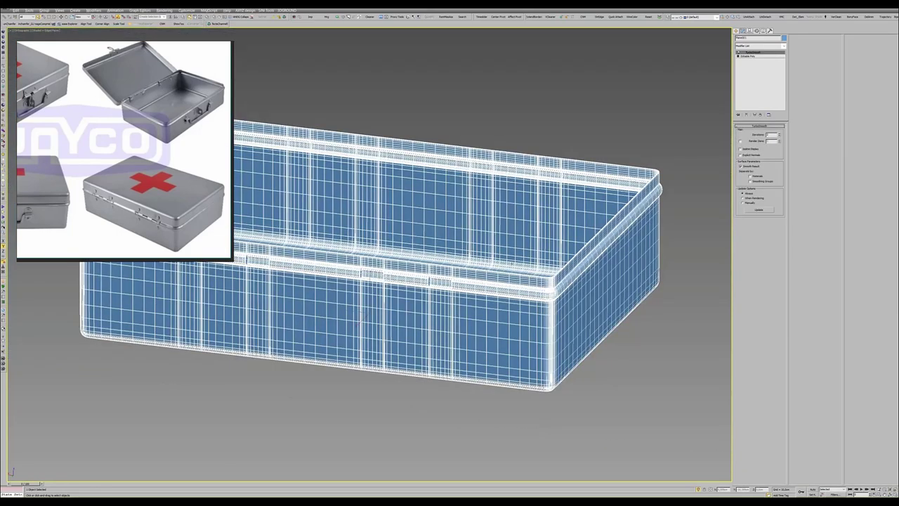
click(755, 56)
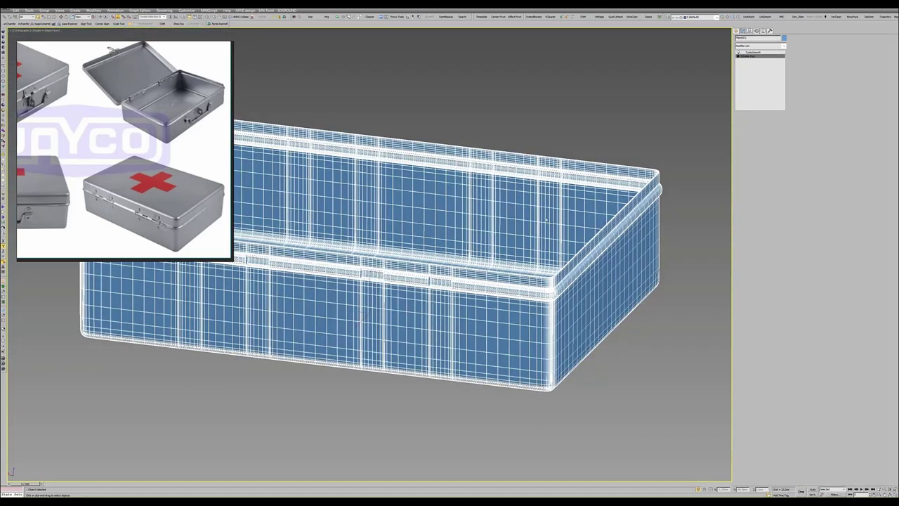
- Frame the case and zoom in on the hinge barrels, previewing the smoothed mesh before returning to the cage
key(z)
scroll(491, 213, up, 5)
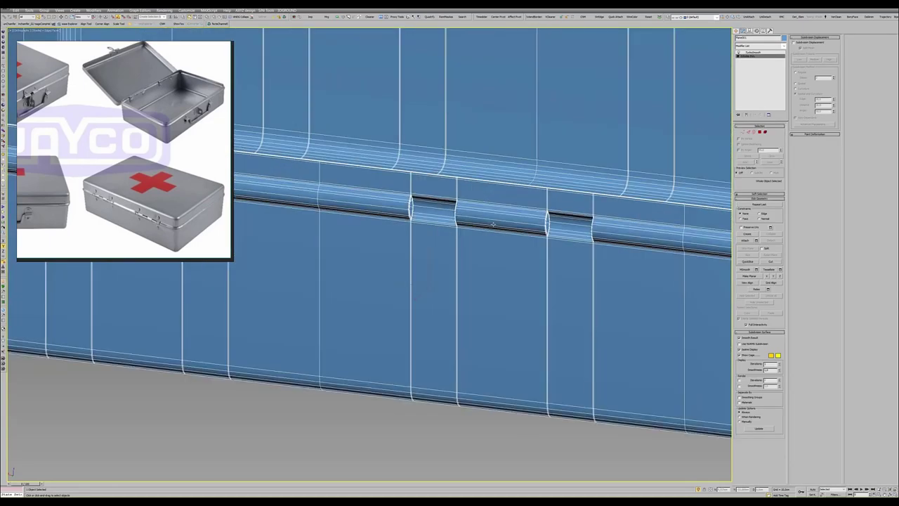
scroll(491, 213, up, 3)
mouse_move(492, 213)
alt+middle_down()
mouse_move(499, 207)
mouse_move(479, 208)
alt+middle_up()
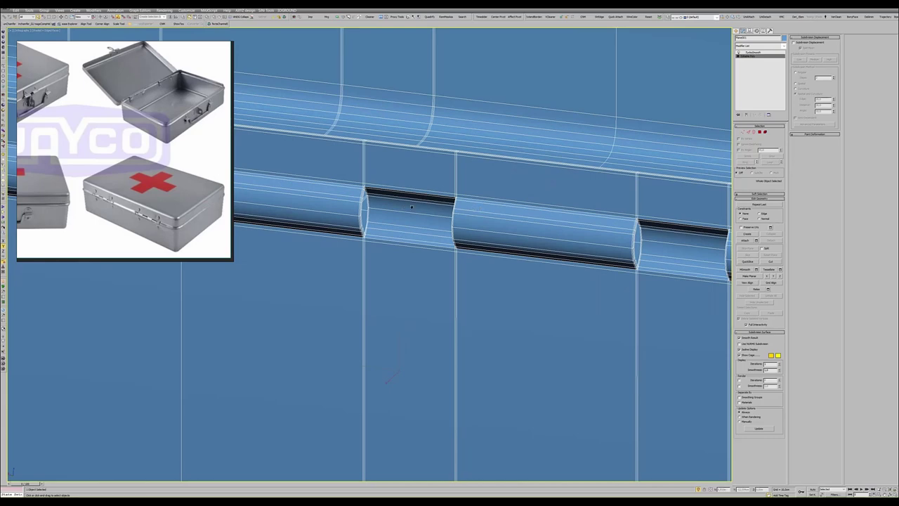
middle_drag(411, 206, 512, 217)
scroll(454, 204, up, 2)
key(Page_Up)
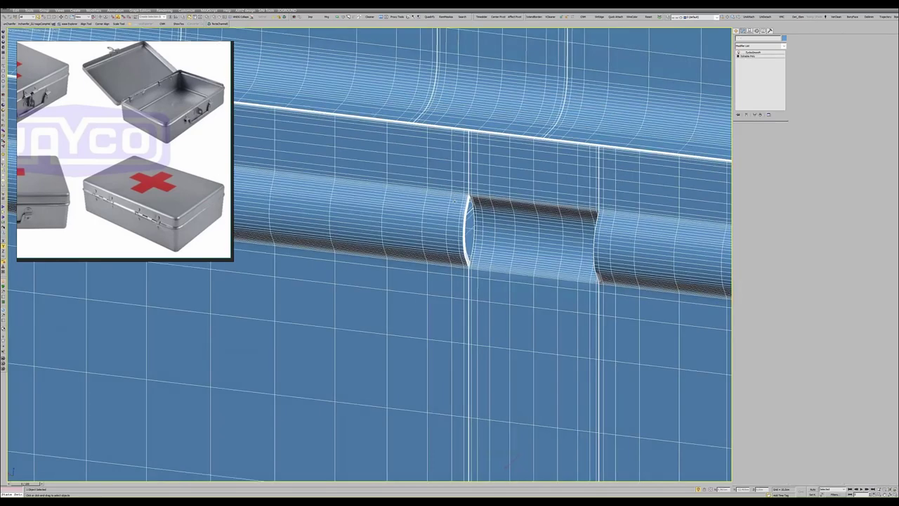
click(748, 56)
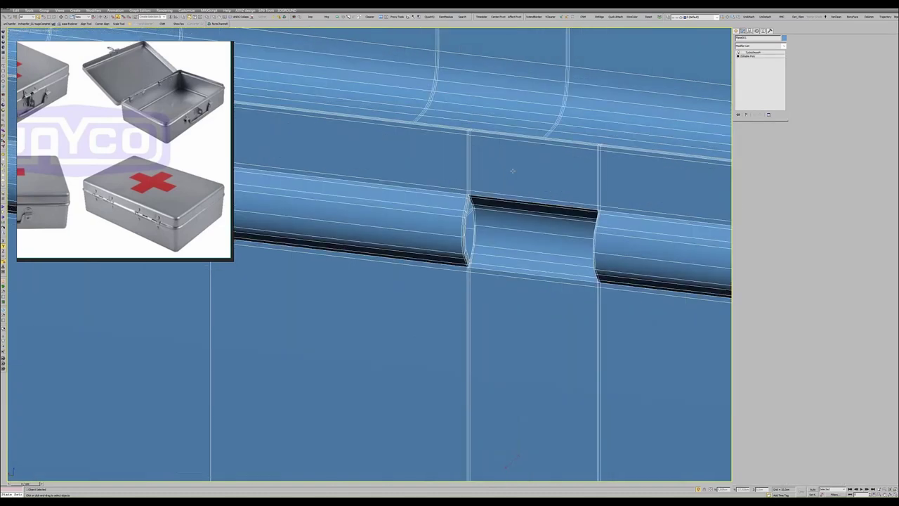
- Select the six strip faces of one hinge barrel in Polygon mode, viewed from the front
key(4)
click(430, 201)
ctrl+click(430, 213)
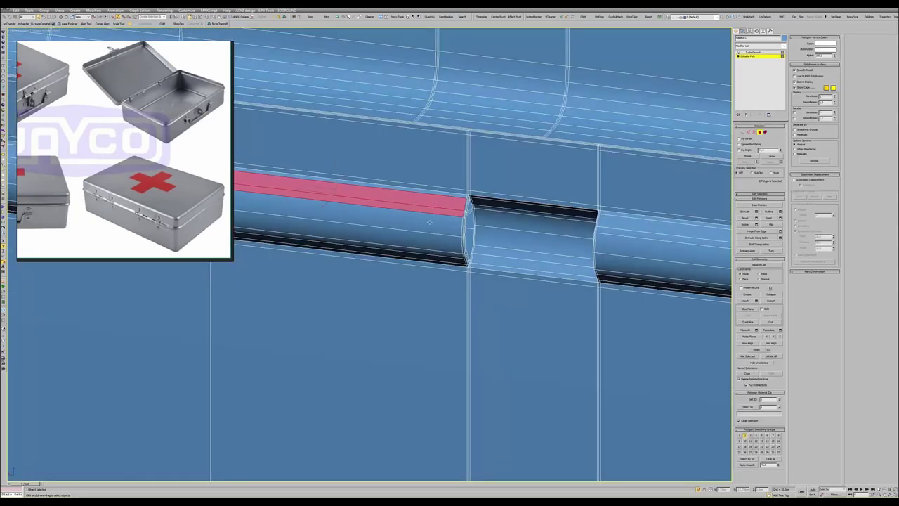
ctrl+click(431, 223)
ctrl+click(431, 235)
ctrl+click(432, 247)
ctrl+click(433, 258)
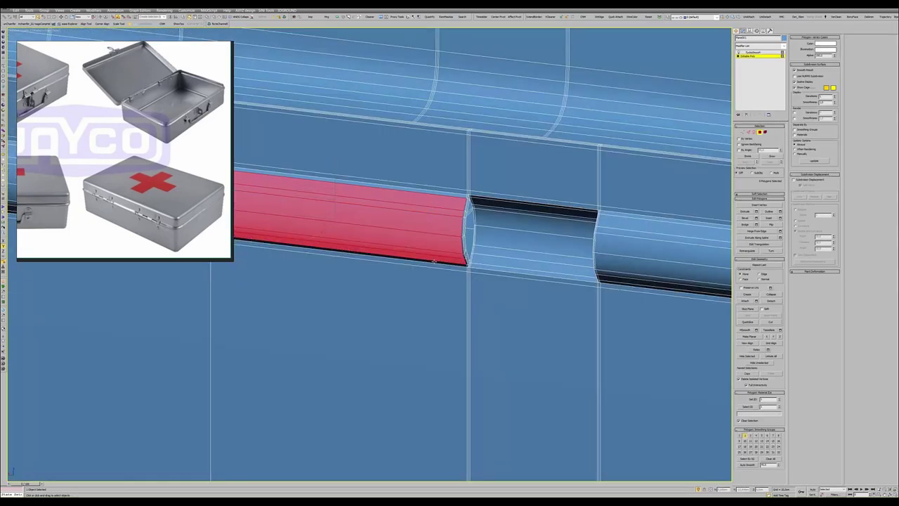
scroll(444, 200, down, 3)
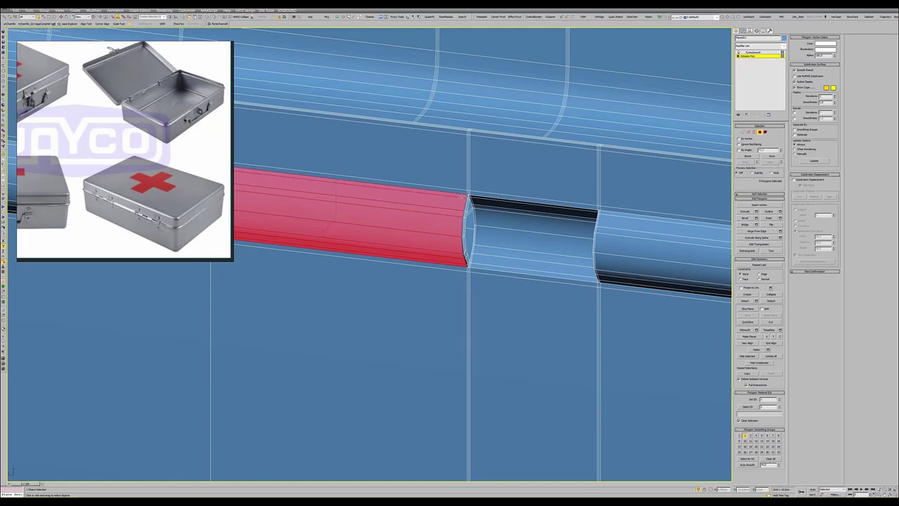
key(f)
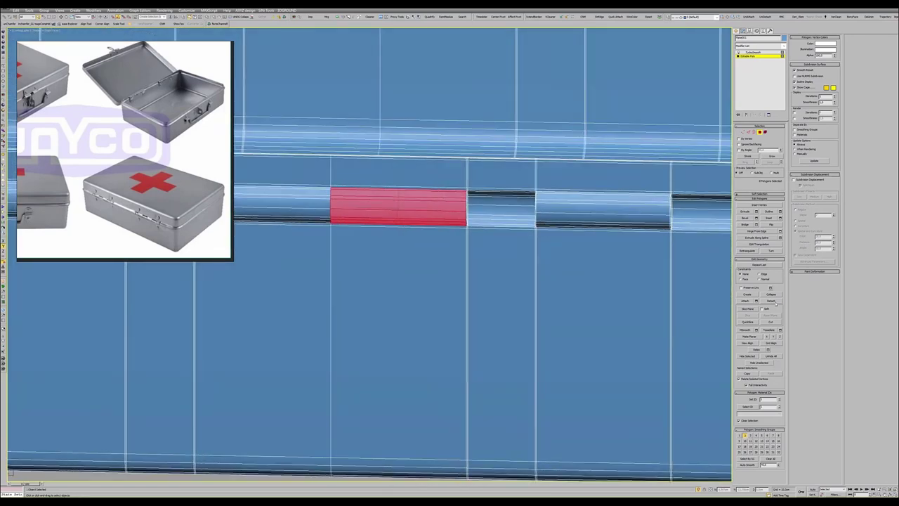
- Detach the selected barrel faces as a new object and isolate it
click(775, 302)
click(466, 256)
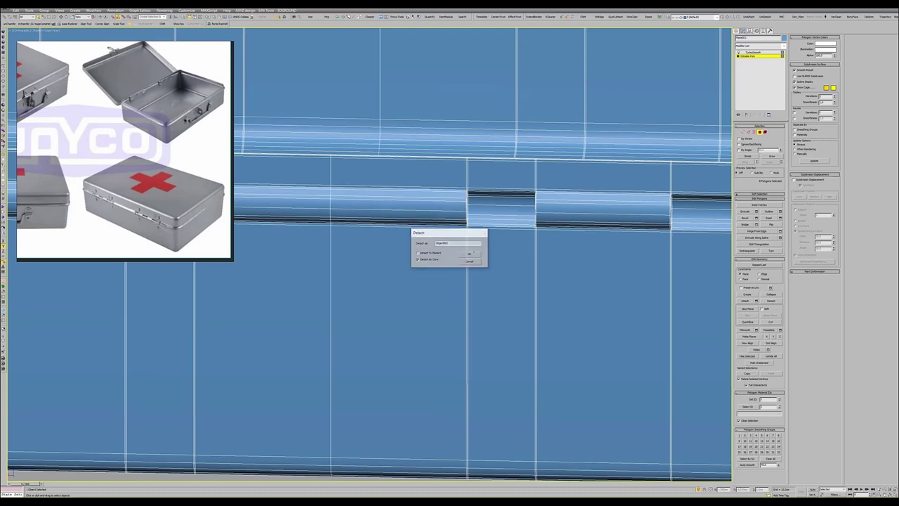
key(6)
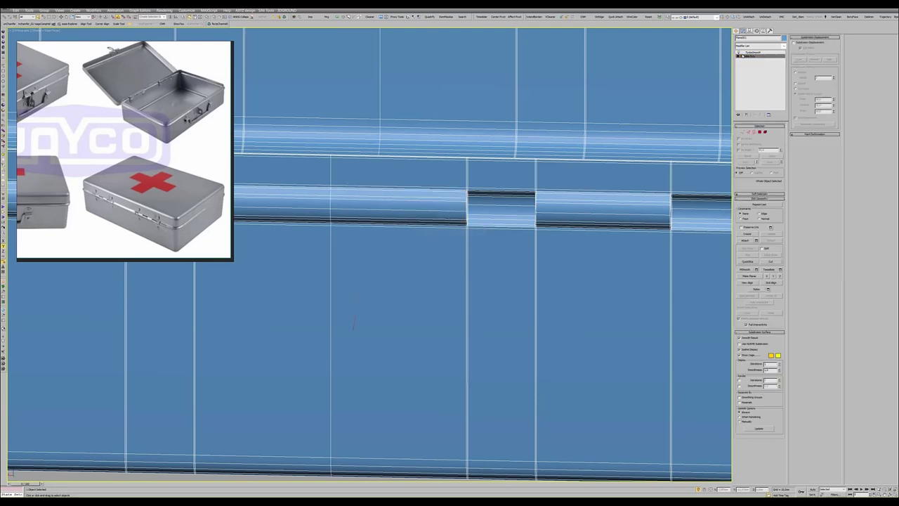
click(473, 195)
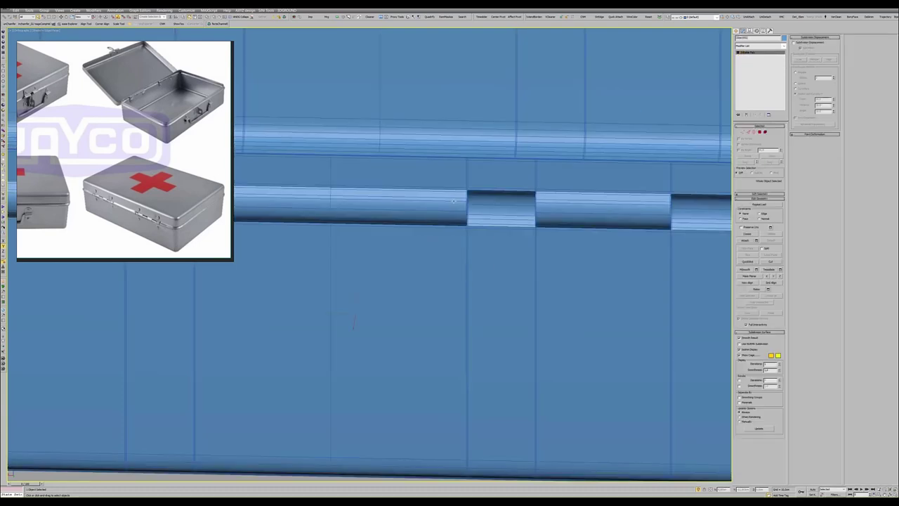
key(alt+q)
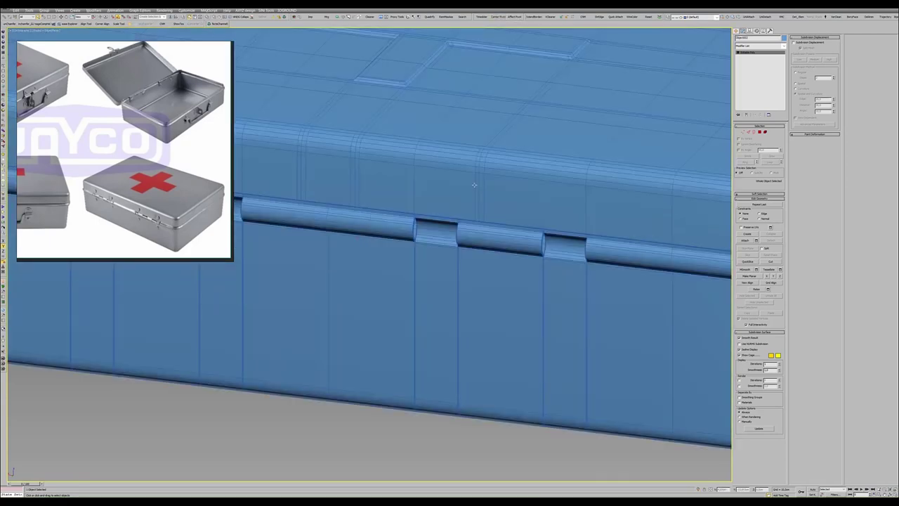
- Shorten the detached barrel by sliding its left end vertex loop right along X
click(356, 225)
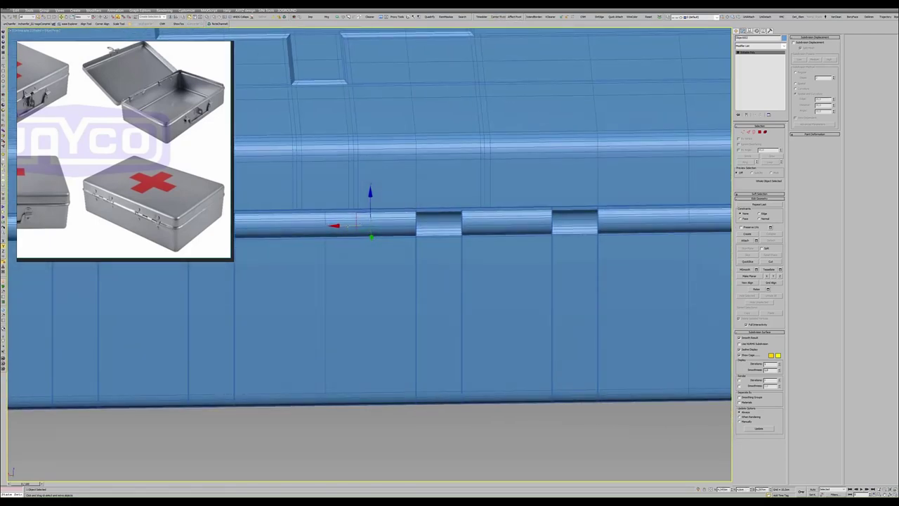
ctrl+click(415, 223)
scroll(337, 232, up, 3)
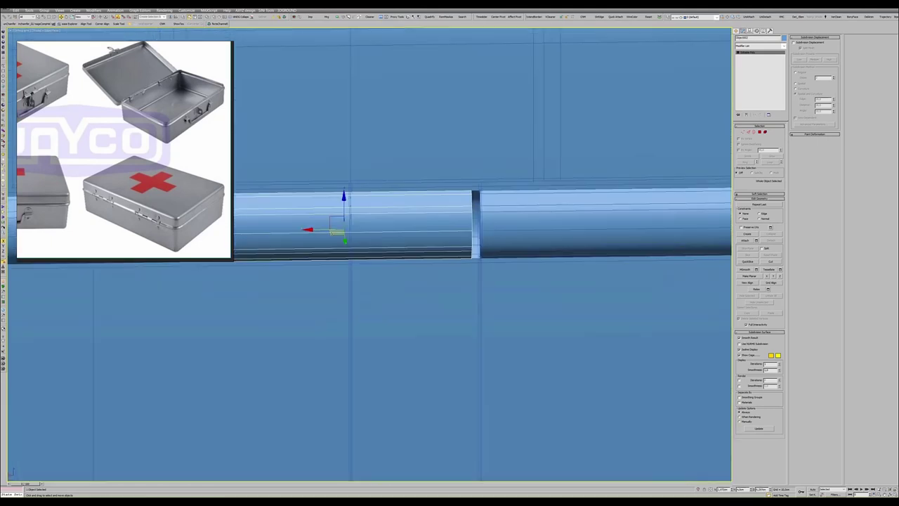
middle_drag(260, 186, 317, 182)
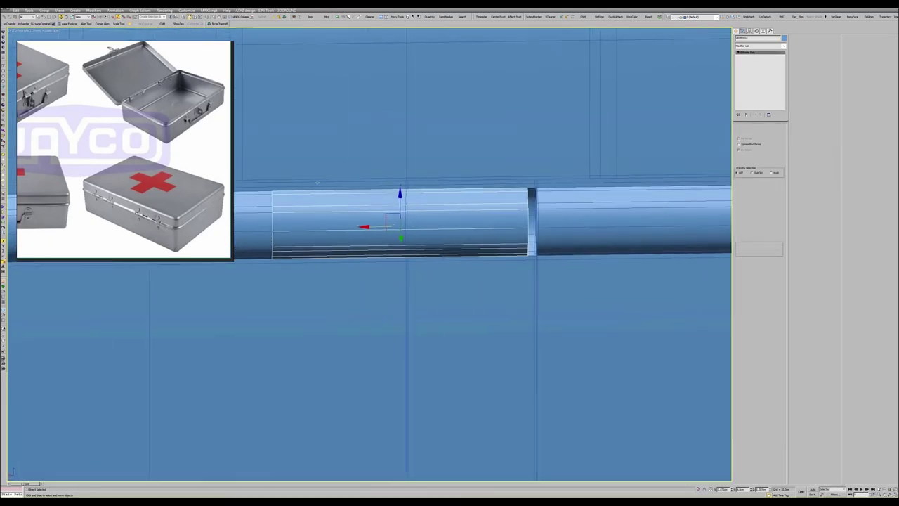
click(273, 232)
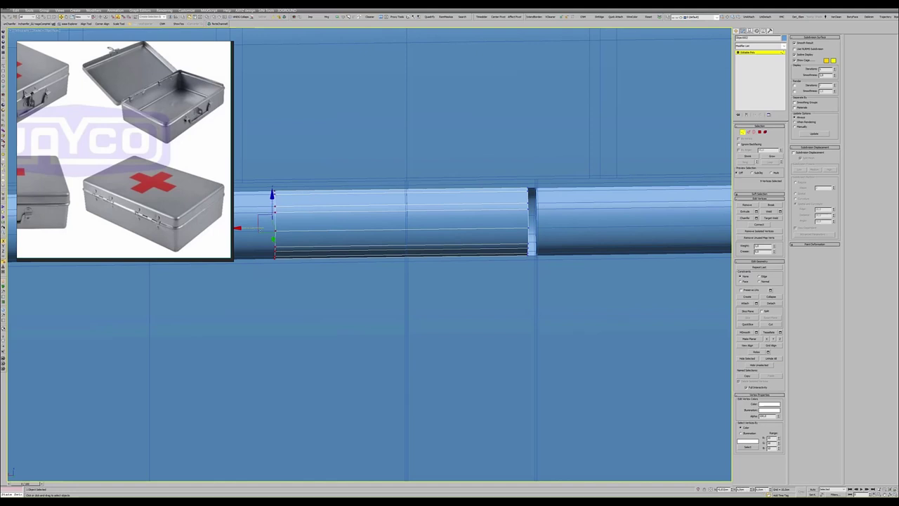
mouse_move(250, 243)
mouse_down()
mouse_move(386, 244)
mouse_move(393, 236)
mouse_up()
alt+middle_drag(460, 173, 402, 223)
drag(396, 226, 401, 227)
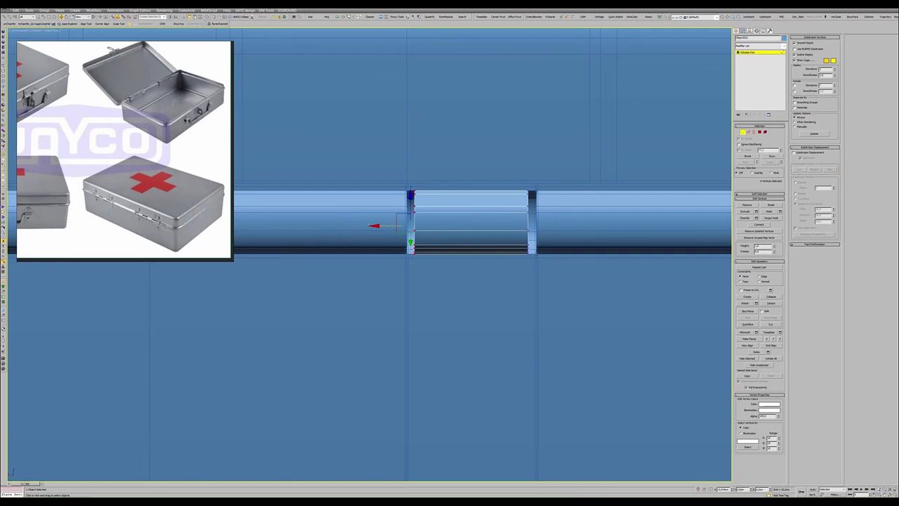
key(1)
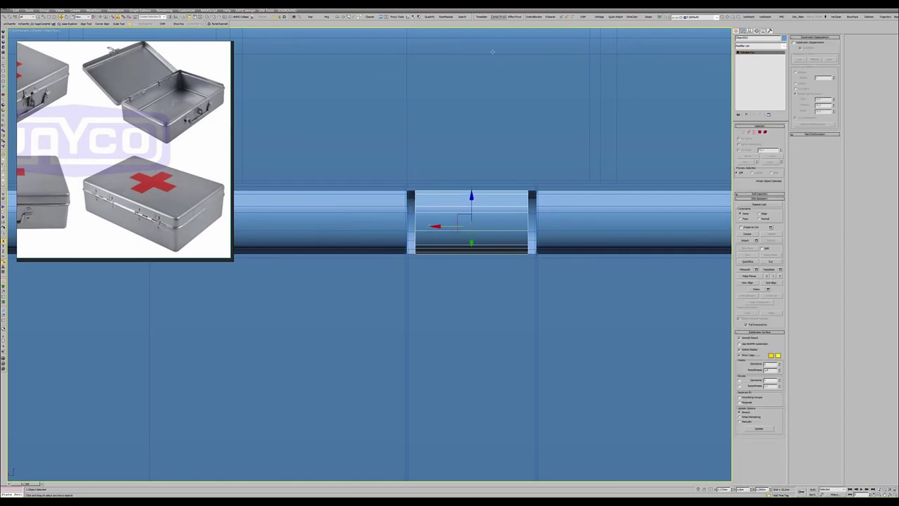
alt+middle_drag(476, 155, 422, 183)
- Maximize the orthographic view, hide the grid and zoom in on the hinge profile
key(alt+w)
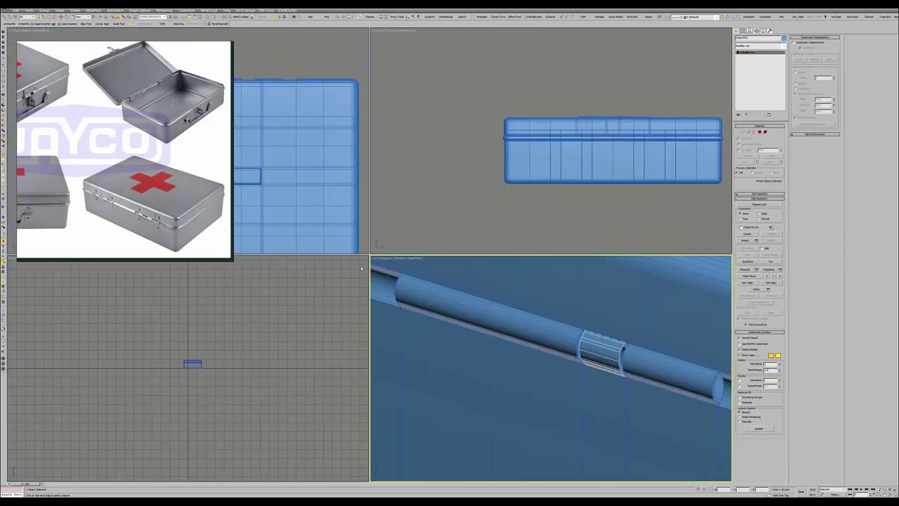
key(alt+w)
key(g)
scroll(361, 242, up, 4)
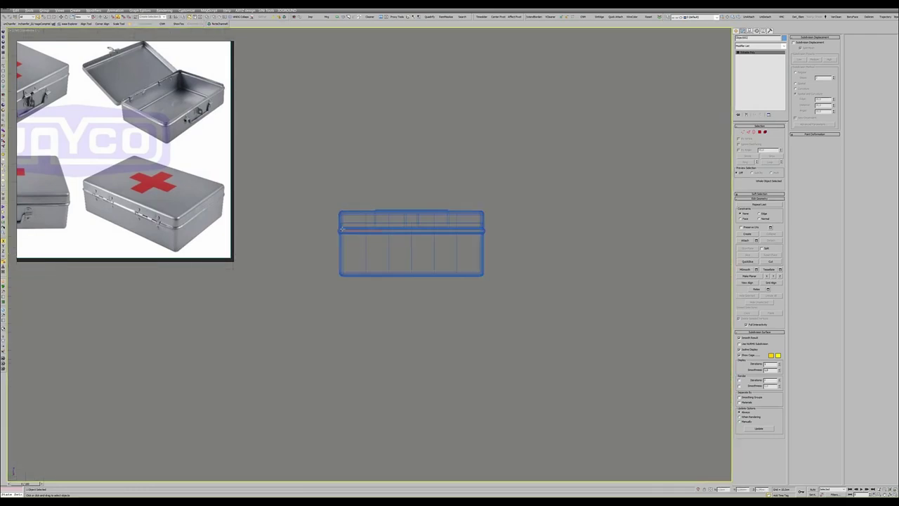
scroll(344, 239, up, 6)
scroll(327, 232, up, 5)
key(1)
scroll(365, 225, up, 3)
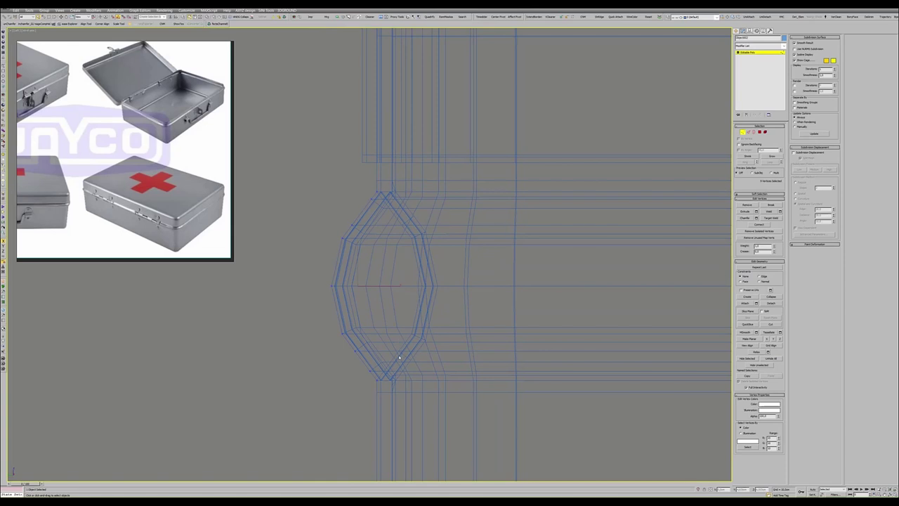
- Reshape the oval hinge profile's vertices and place the remaining points of the curve
click(381, 367)
drag(381, 367, 392, 356)
ctrl+click(380, 374)
key(2)
scroll(411, 344, up, 5)
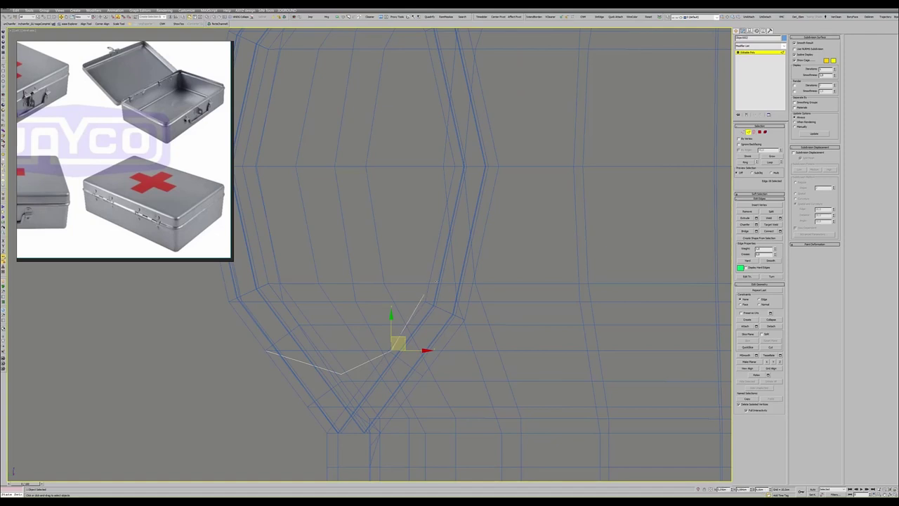
drag(398, 343, 430, 287)
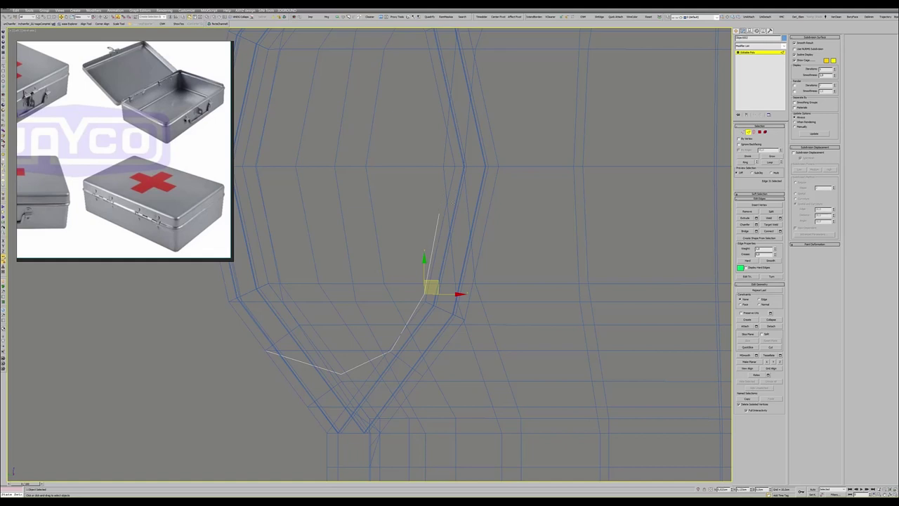
drag(430, 288, 445, 208)
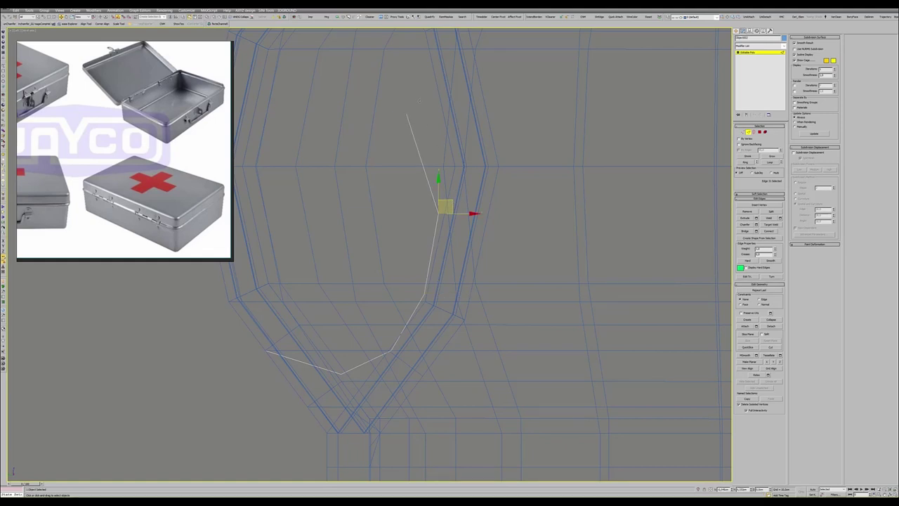
click(407, 113)
click(318, 75)
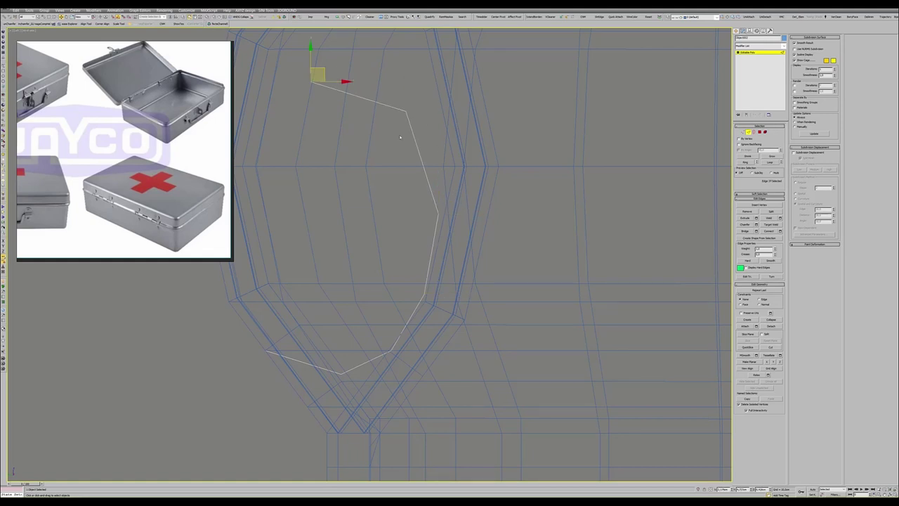
key(alt+w)
key(alt+w)
- Add TurboSmooth to the detached hinge barrel piece
key(F3)
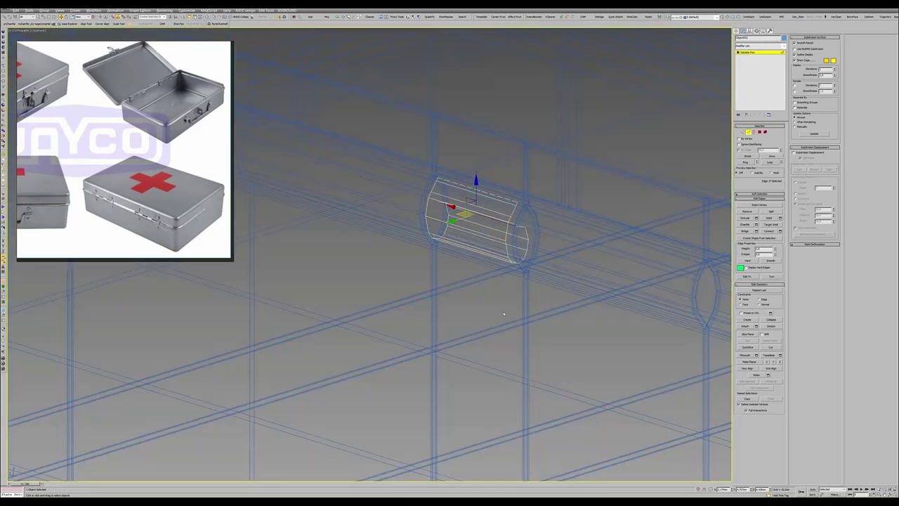
scroll(516, 246, up, 2)
scroll(516, 245, up, 4)
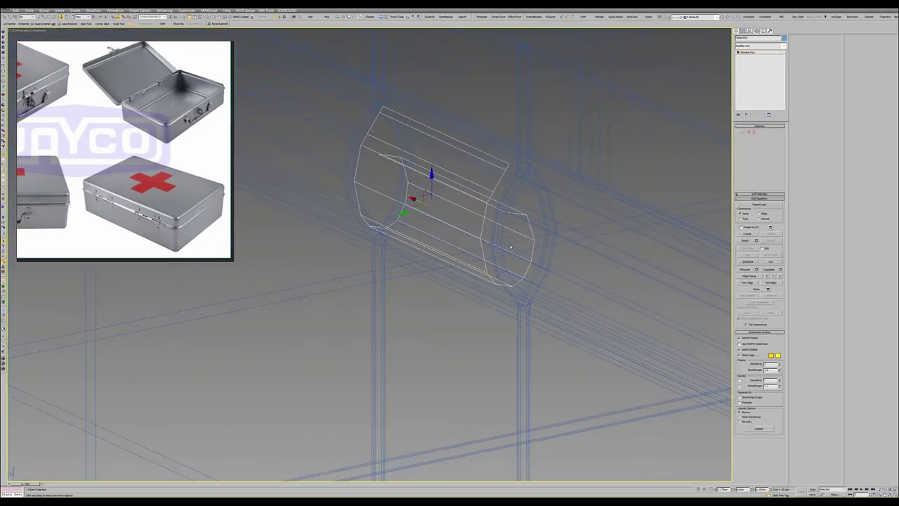
key(ctrl+b)
alt+middle_drag(516, 246, 495, 294)
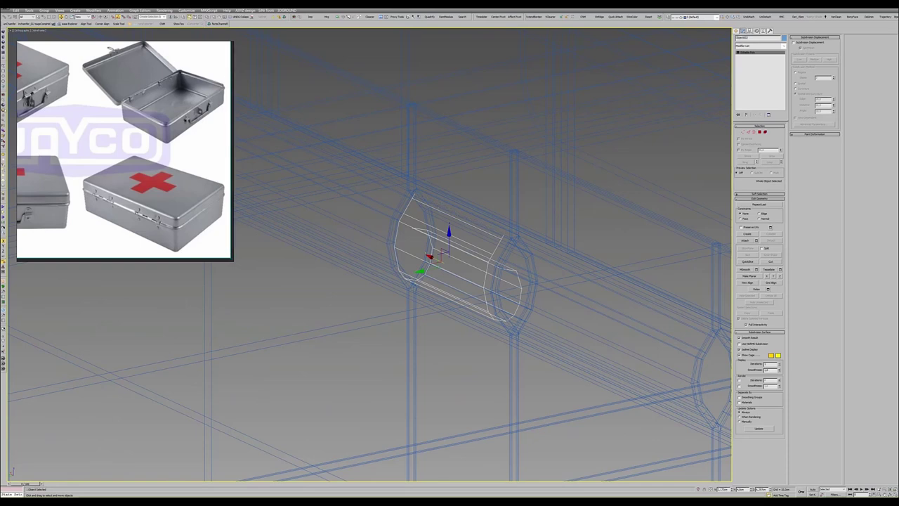
key(ctrl+t)
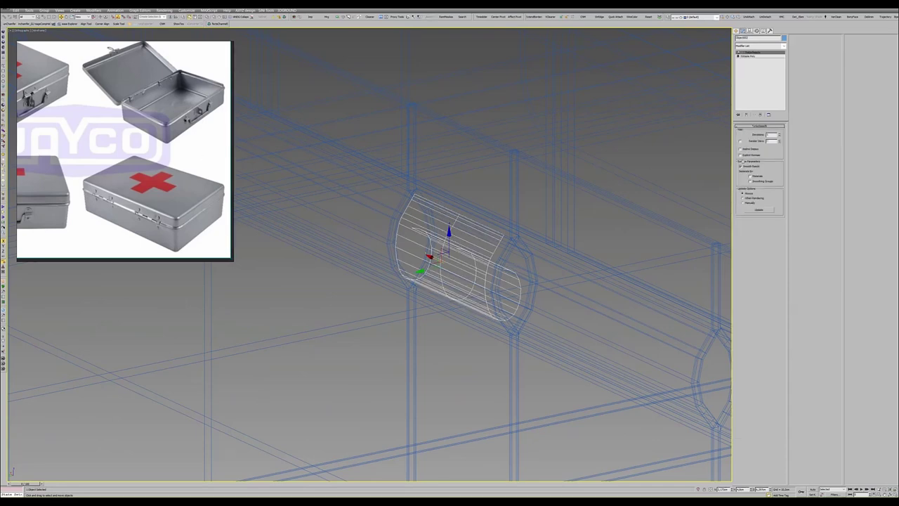
mouse_move(519, 237)
middle_down()
mouse_move(513, 250)
mouse_move(491, 232)
middle_up()
key(F3)
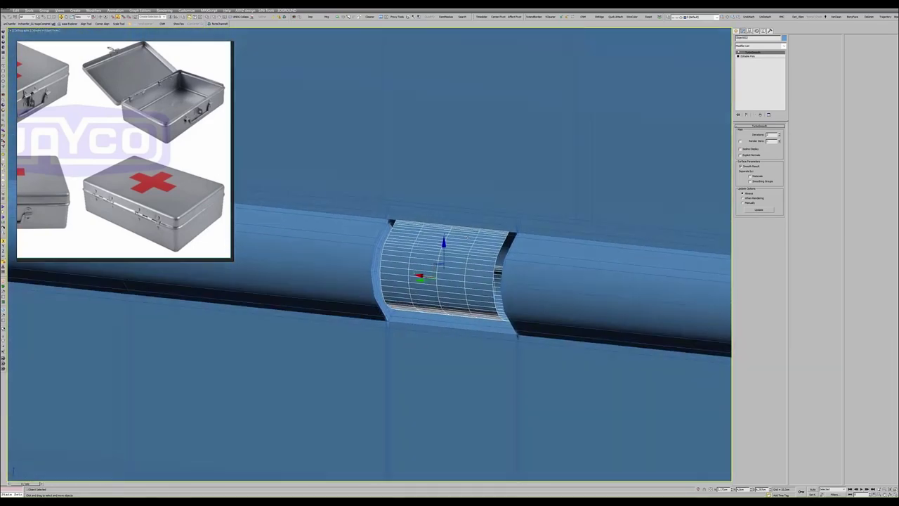
- Return to the barrel's Editable Poly and exit isolation to show the whole case in four views
click(756, 56)
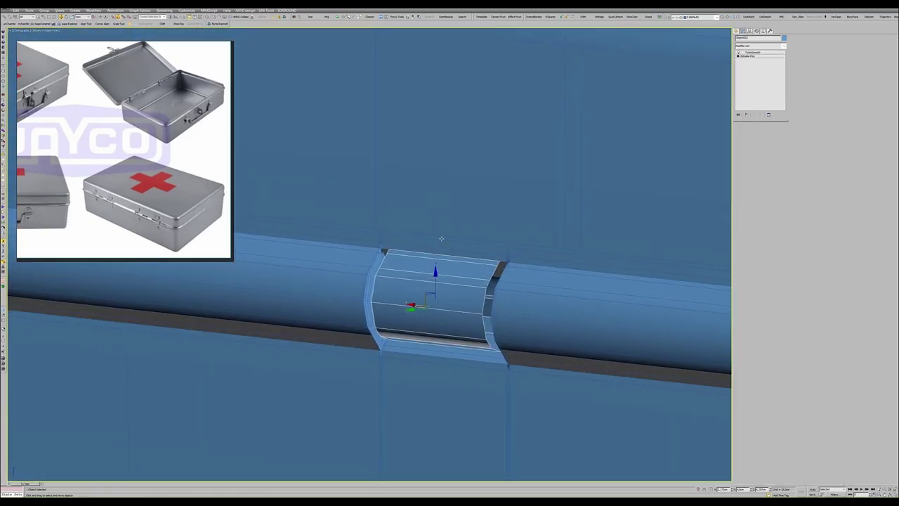
alt+middle_drag(450, 267, 435, 251)
key(2)
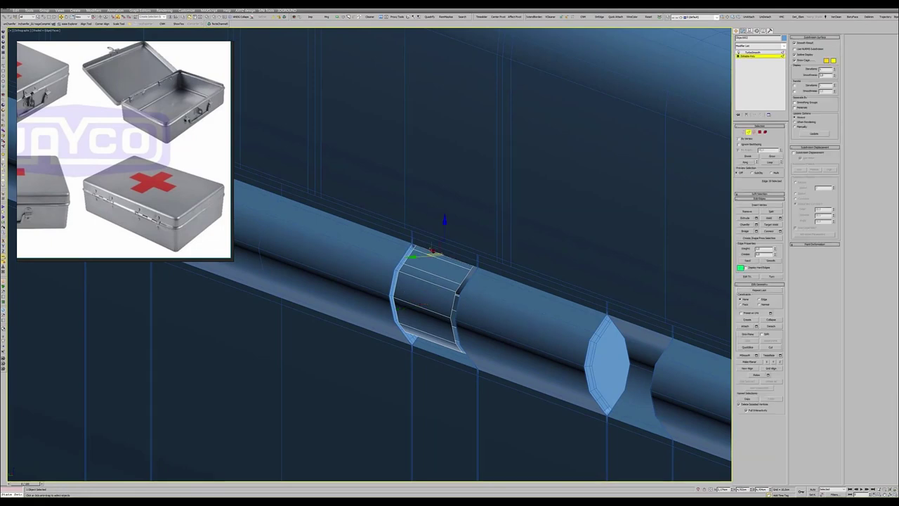
key(alt+q)
key(z)
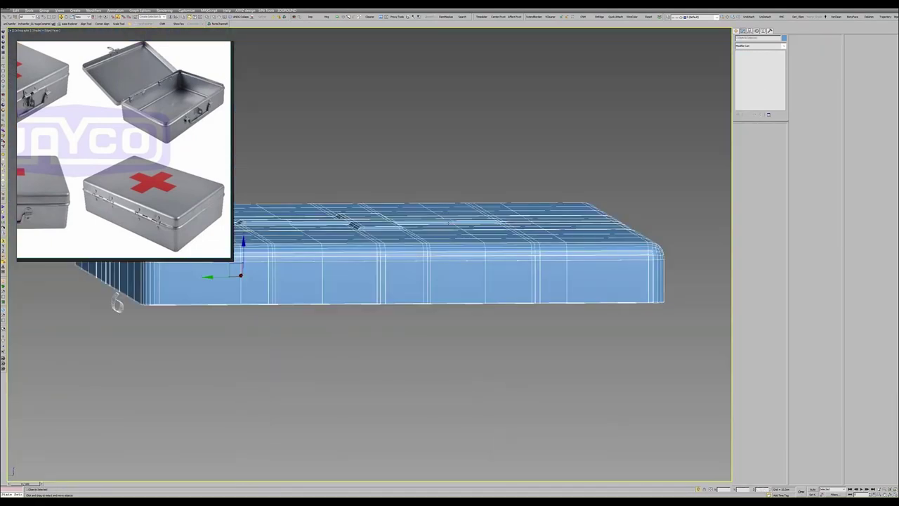
key(alt+w)
key(alt+w)
scroll(325, 330, down, 3)
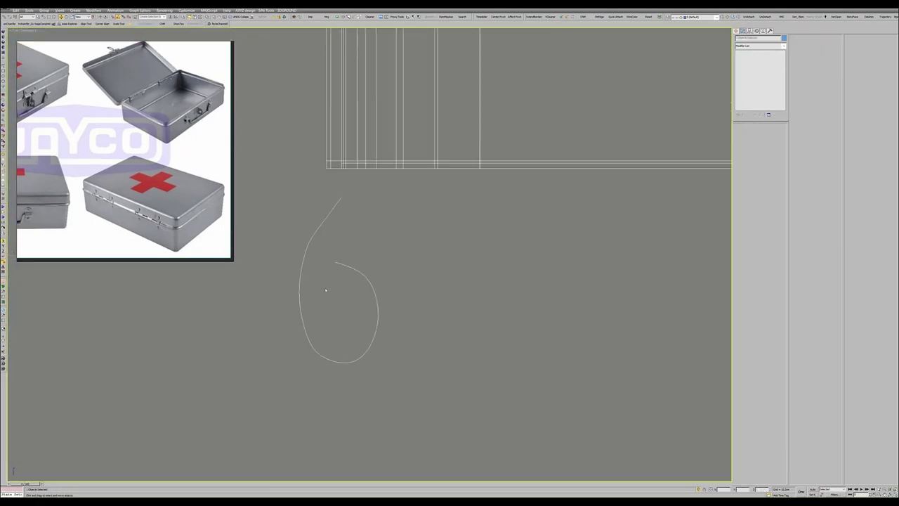
scroll(352, 289, down, 2)
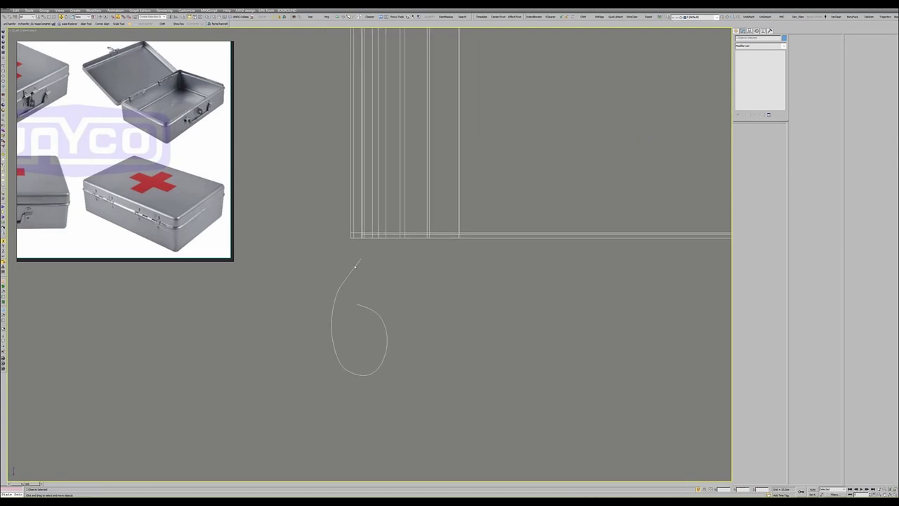
- Select the curled hinge profile object and work on its edges in Editable Poly
click(355, 266)
click(750, 56)
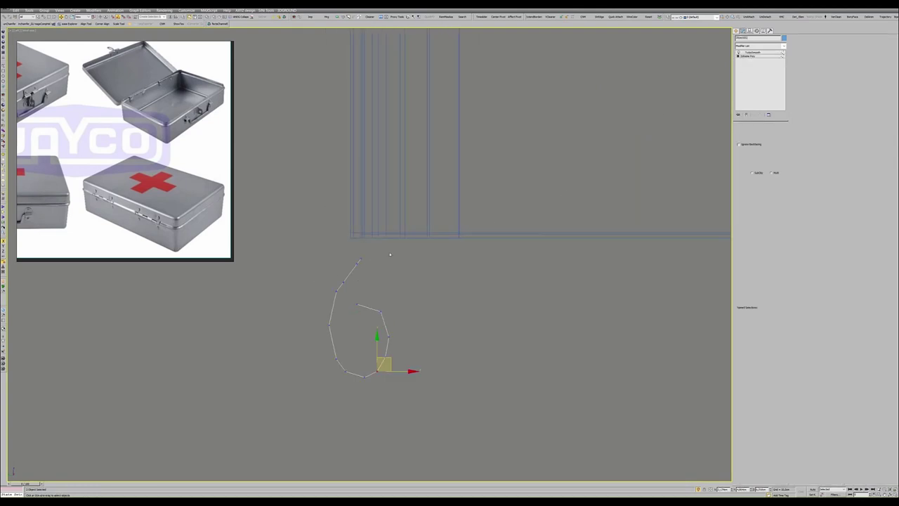
key(2)
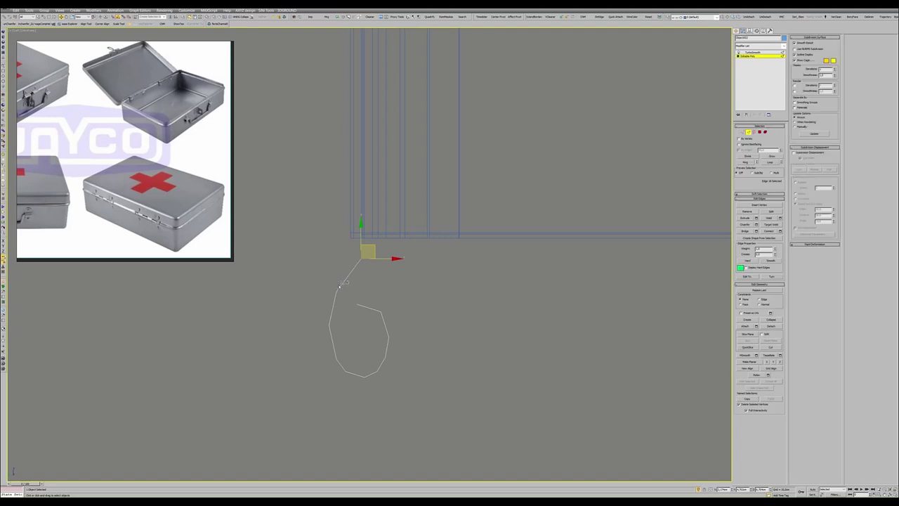
mouse_move(512, 363)
alt+middle_down()
mouse_move(485, 359)
mouse_move(436, 327)
alt+middle_up()
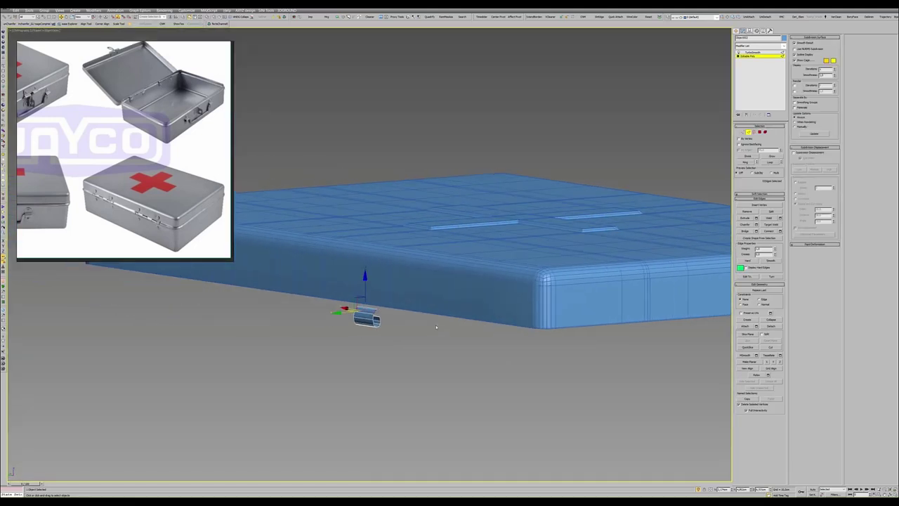
scroll(368, 315, up, 5)
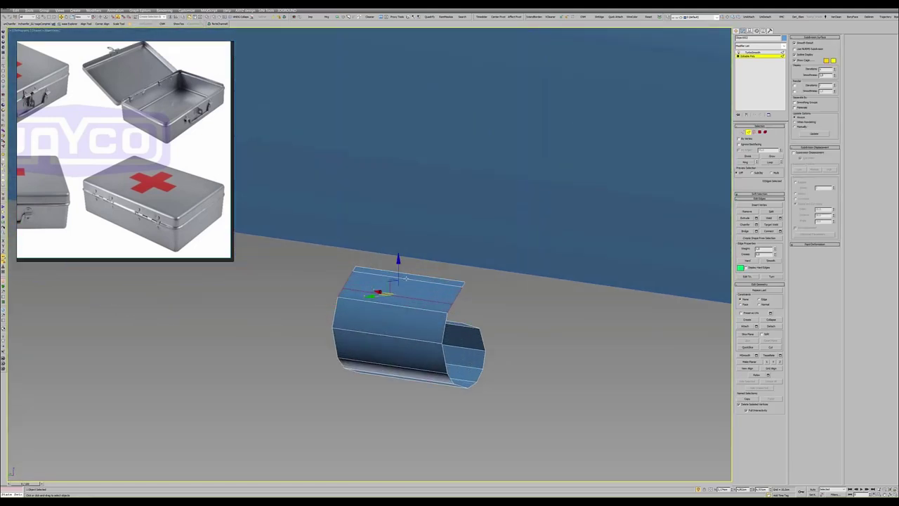
ctrl+click(406, 279)
click(436, 291)
click(441, 283)
- In the Left view, move the profile's top vertex up toward the case corner
key(alt+w)
key(alt+w)
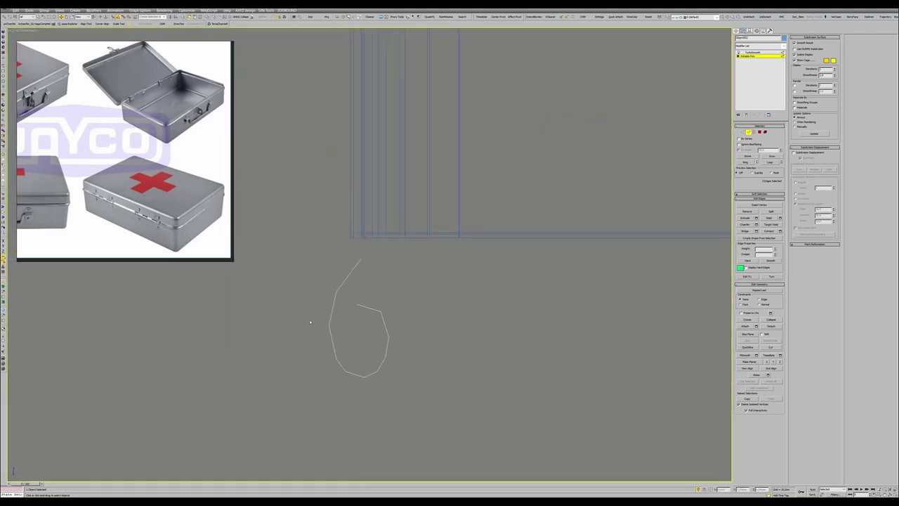
middle_drag(311, 321, 351, 351)
key(1)
click(402, 287)
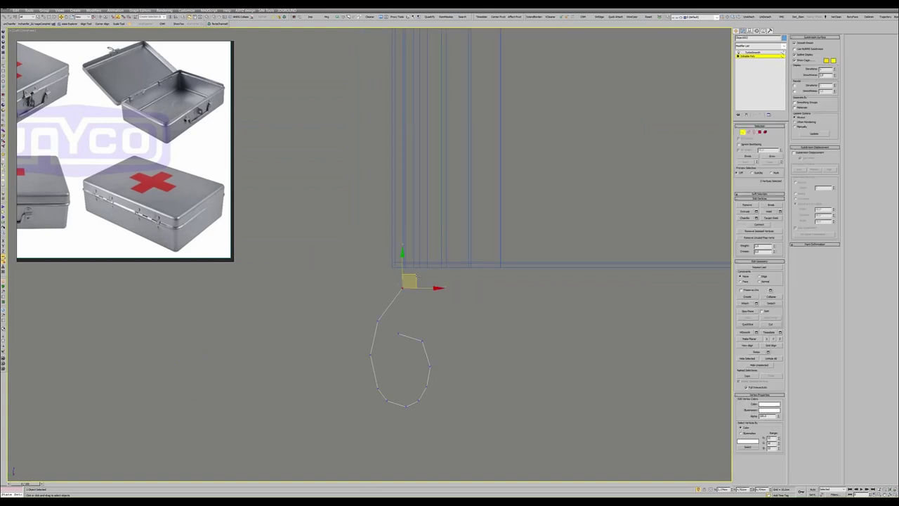
drag(402, 287, 390, 270)
key(2)
click(395, 260)
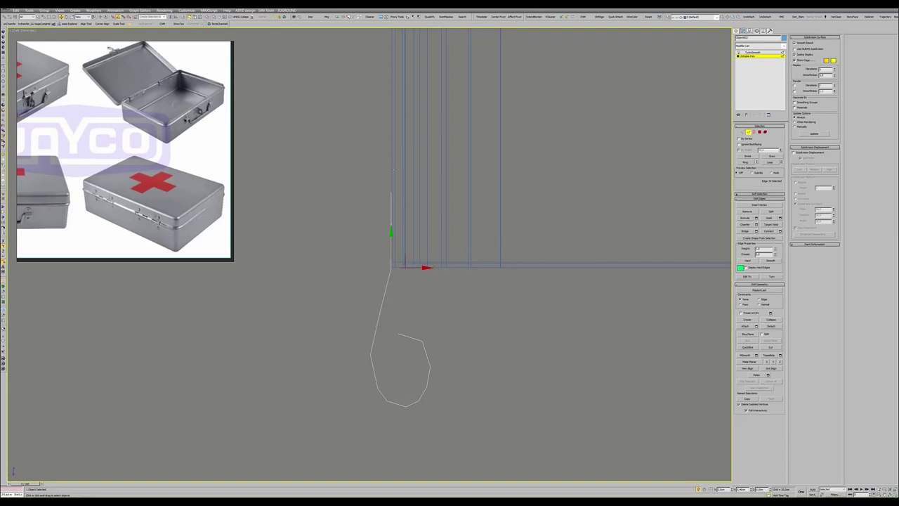
click(391, 204)
key(1)
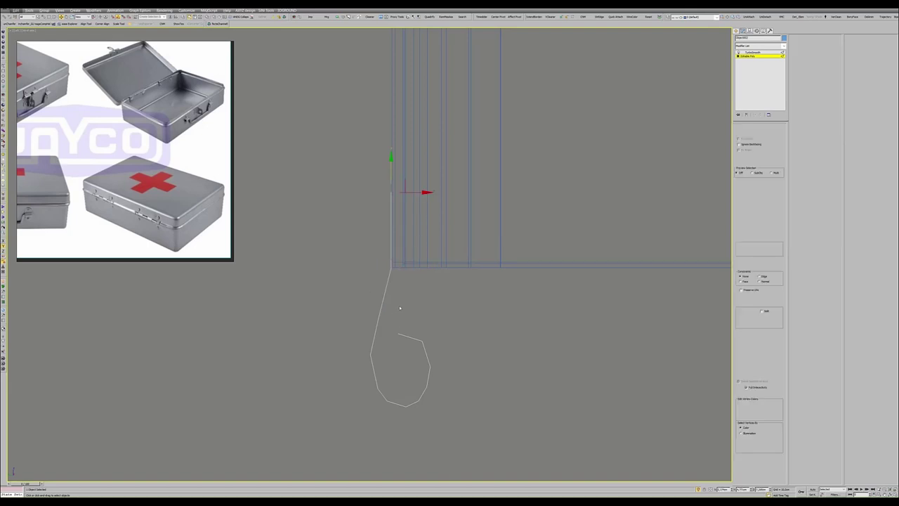
click(377, 325)
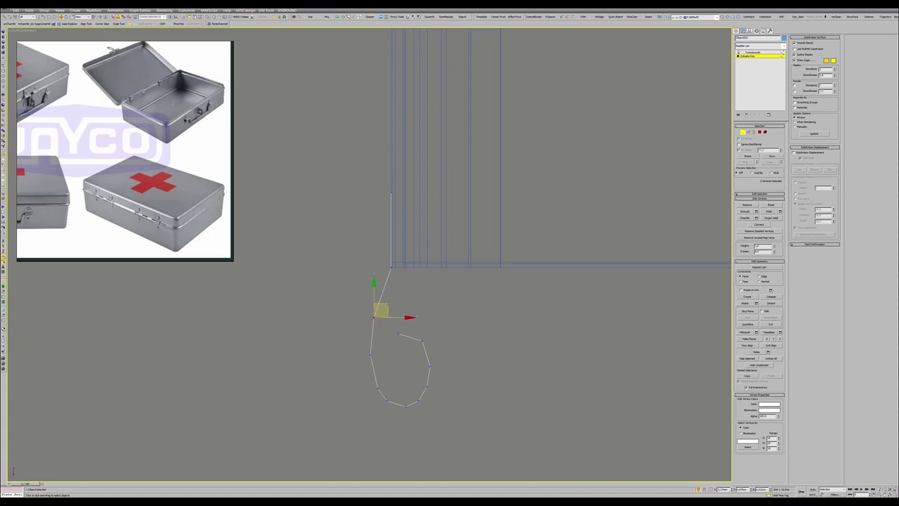
key(1)
key(alt+w)
key(alt+w)
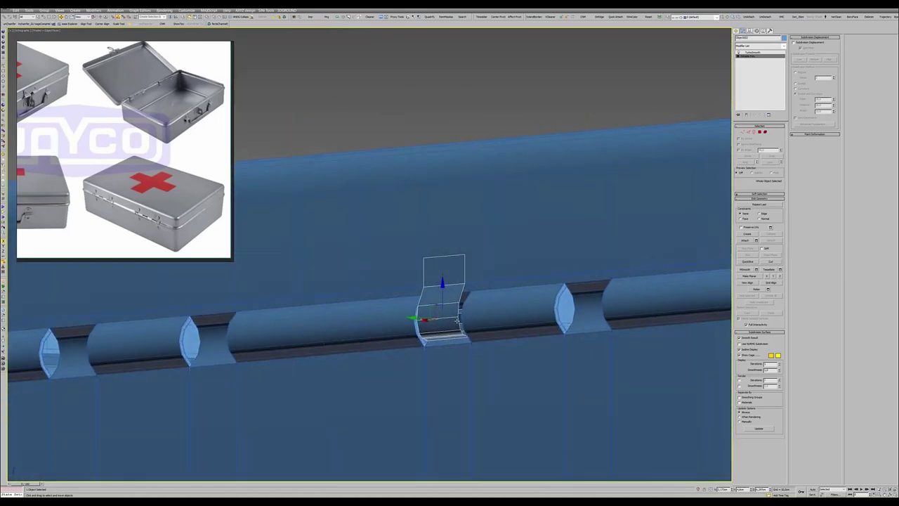
- Add TurboSmooth to the hinge leaf and return to its base mesh
alt+middle_drag(457, 321, 449, 309)
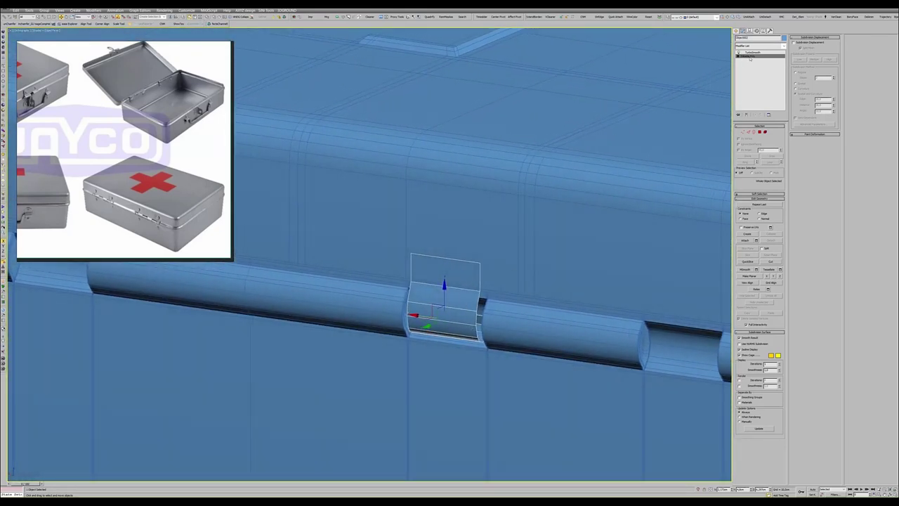
key(ctrl+t)
mouse_move(692, 87)
alt+middle_down()
mouse_move(464, 252)
mouse_move(709, 103)
alt+middle_up()
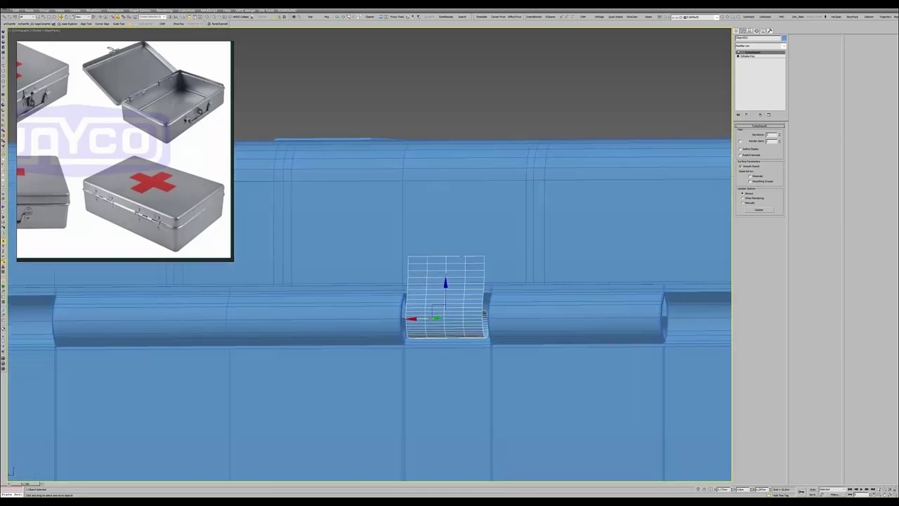
click(749, 57)
scroll(436, 302, up, 2)
- Raise groups of hinge profile vertices slightly in the maximized side view
key(alt+w)
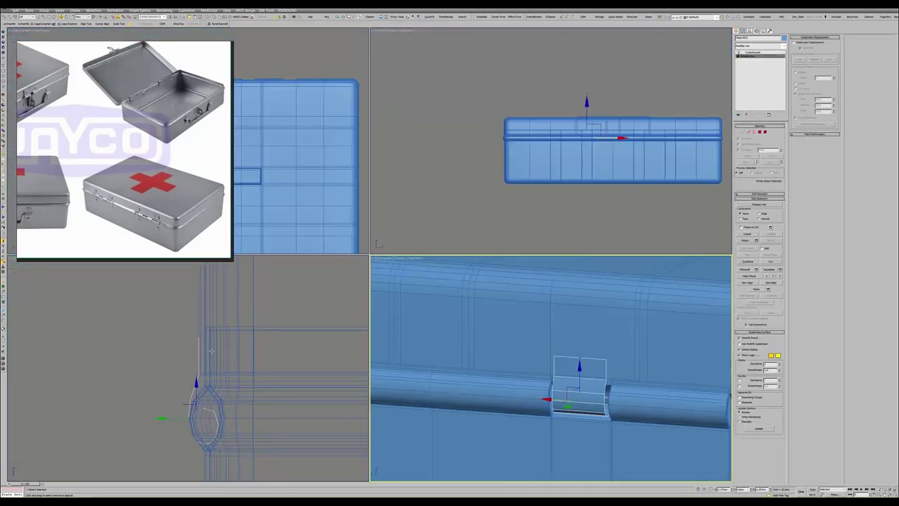
key(alt+w)
key(1)
click(374, 310)
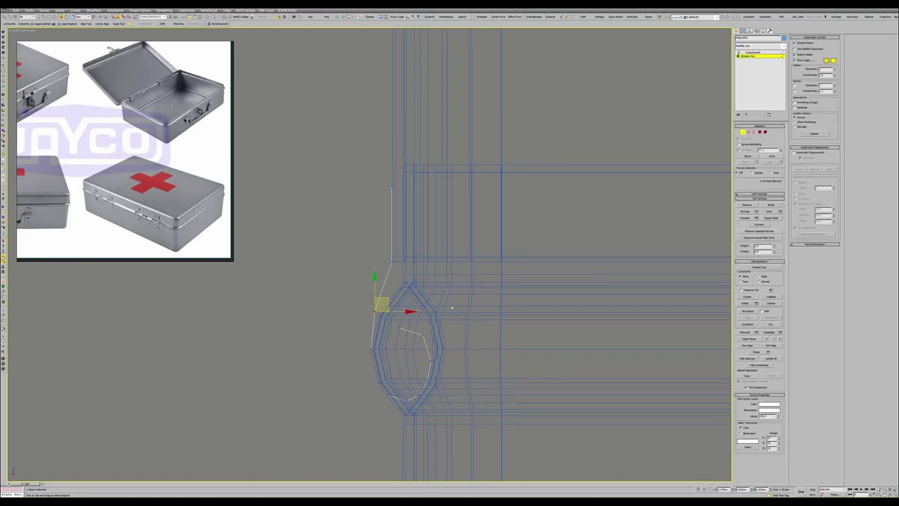
drag(405, 385, 405, 385)
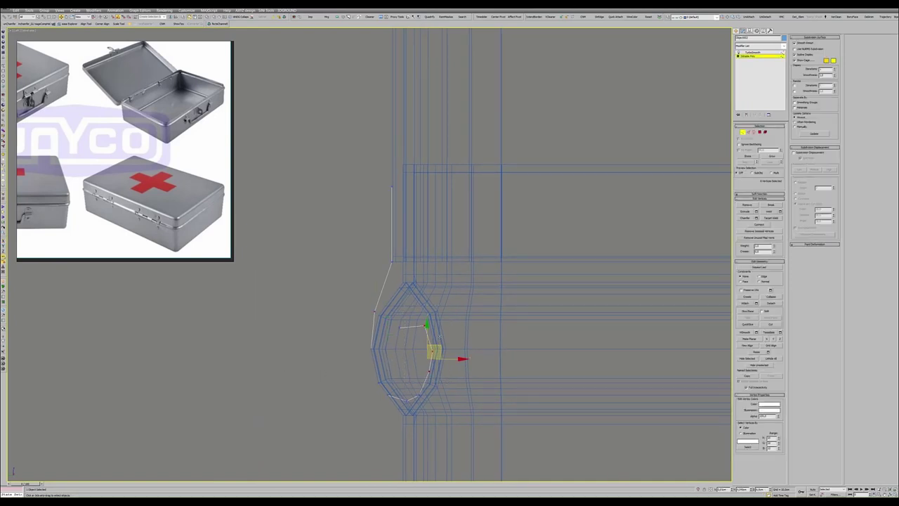
drag(433, 351, 435, 343)
click(408, 329)
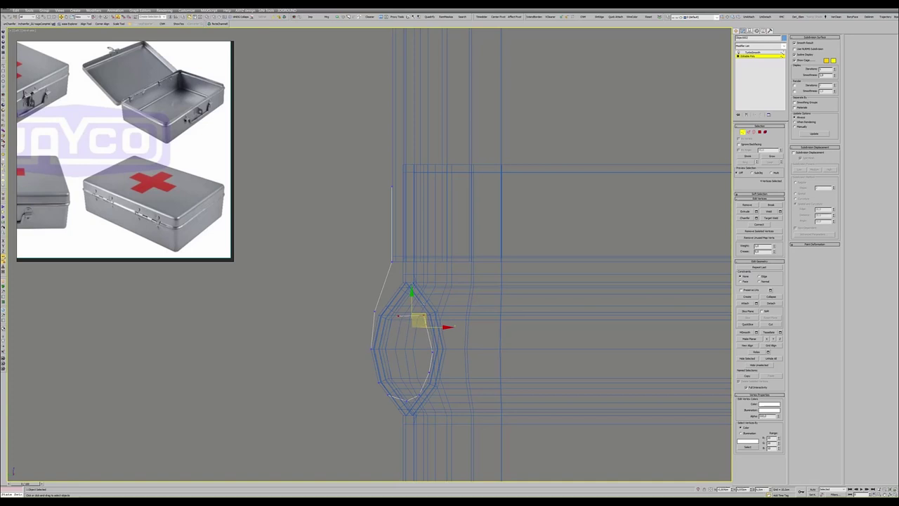
drag(437, 348, 438, 337)
click(436, 349)
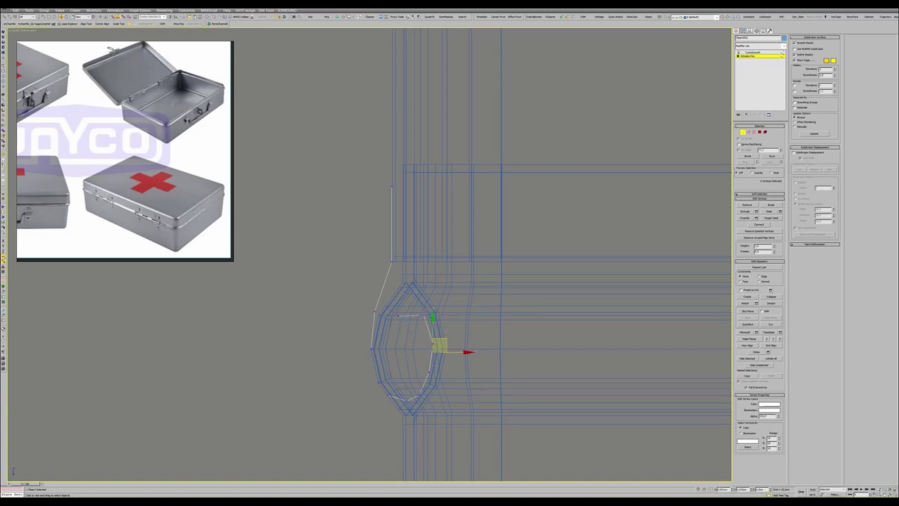
alt+click(415, 406)
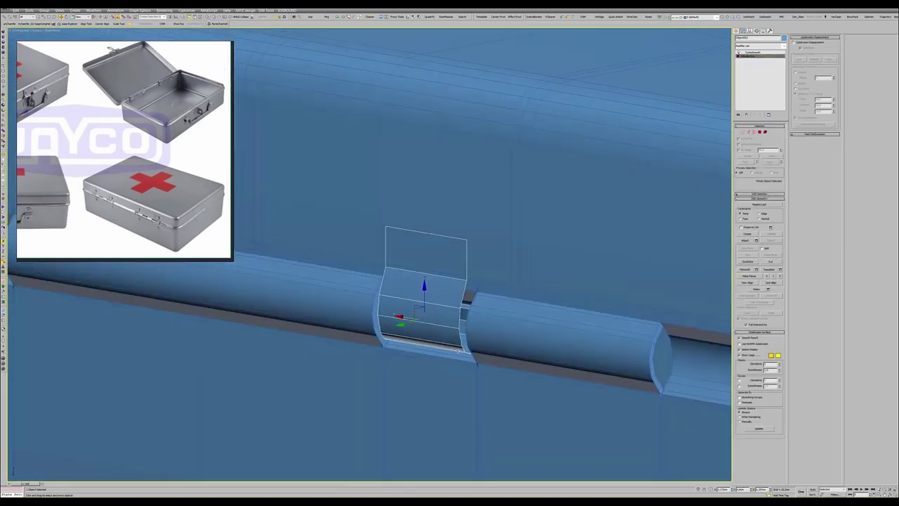
- Maximize the Front view and move the curled edge chain right and down over the barrel
alt+middle_drag(421, 330, 453, 339)
key(alt+w)
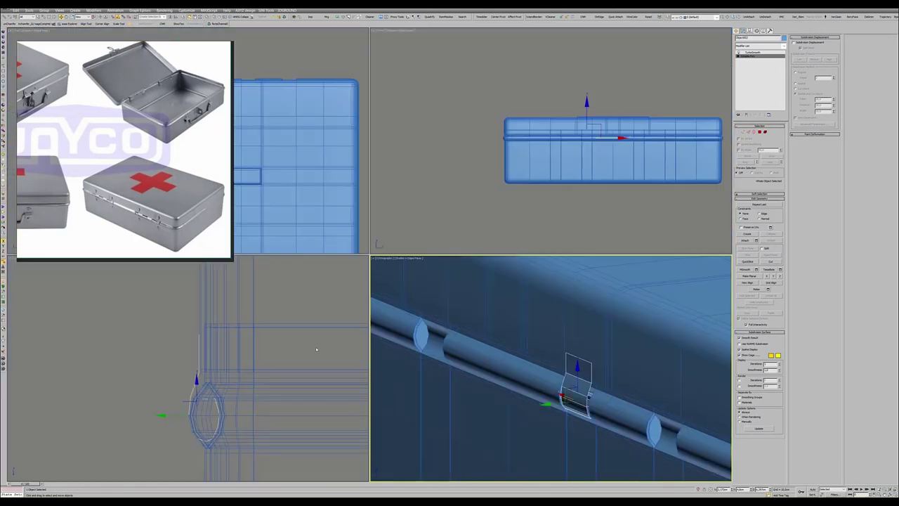
key(alt+w)
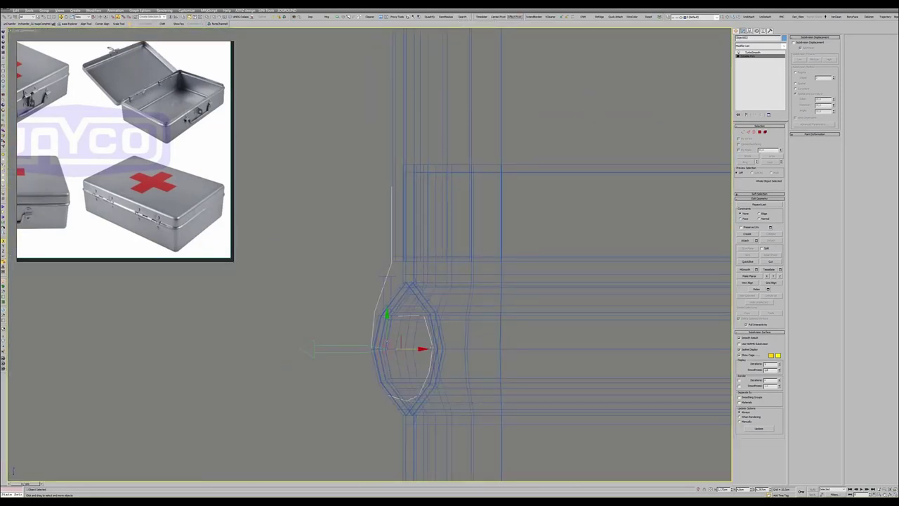
drag(397, 346, 412, 347)
- Rotate the curled edge chain around the barrel and move its vertices onto the barrel's circular outline
key(e)
drag(423, 328, 402, 329)
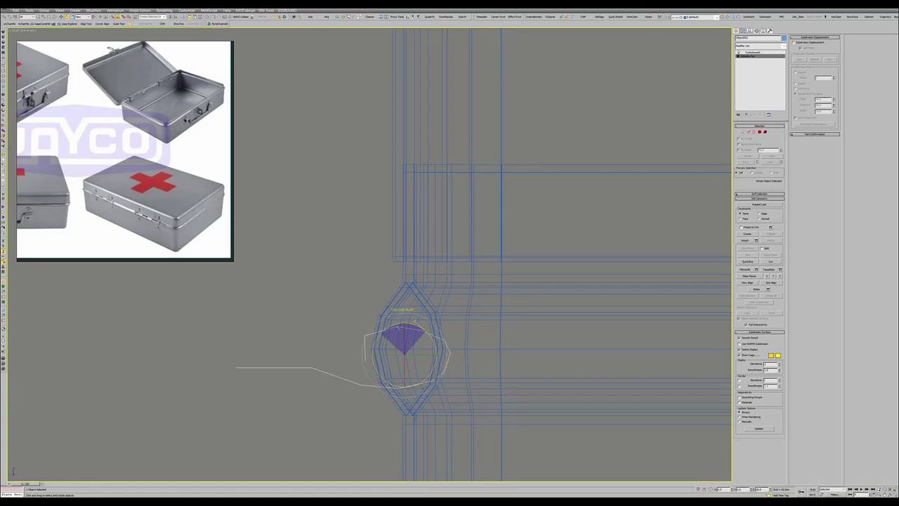
key(1)
drag(470, 321, 439, 380)
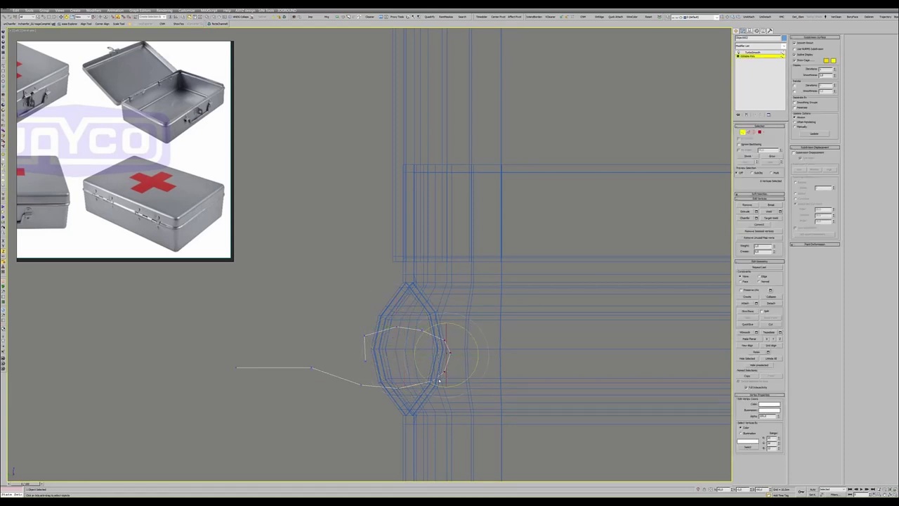
key(q)
key(w)
click(422, 328)
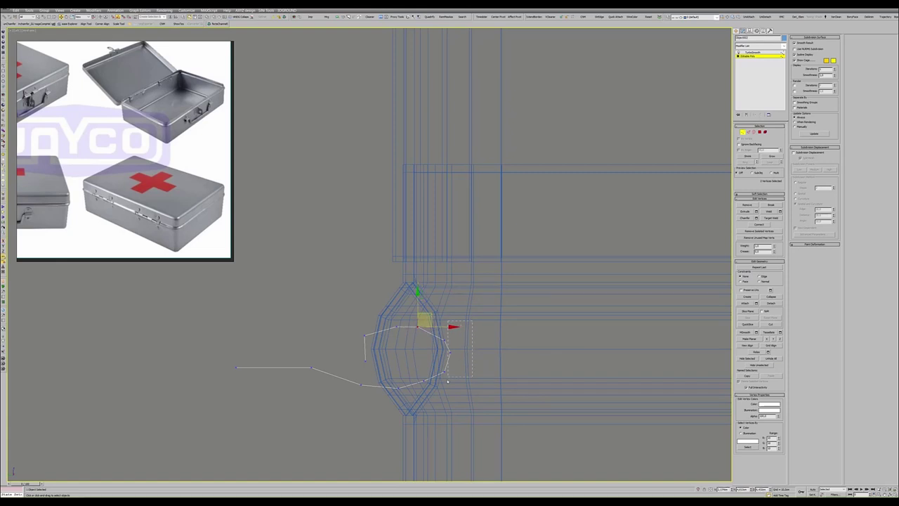
click(448, 352)
drag(465, 354, 451, 356)
click(439, 340)
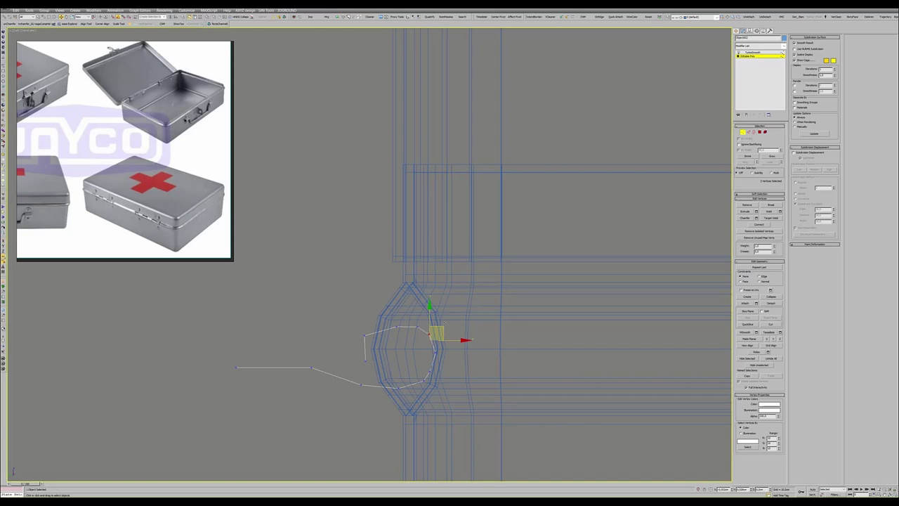
- Cancel a trial rotation of the whole leaf and view the hinge in a maximized Perspective view
key(1)
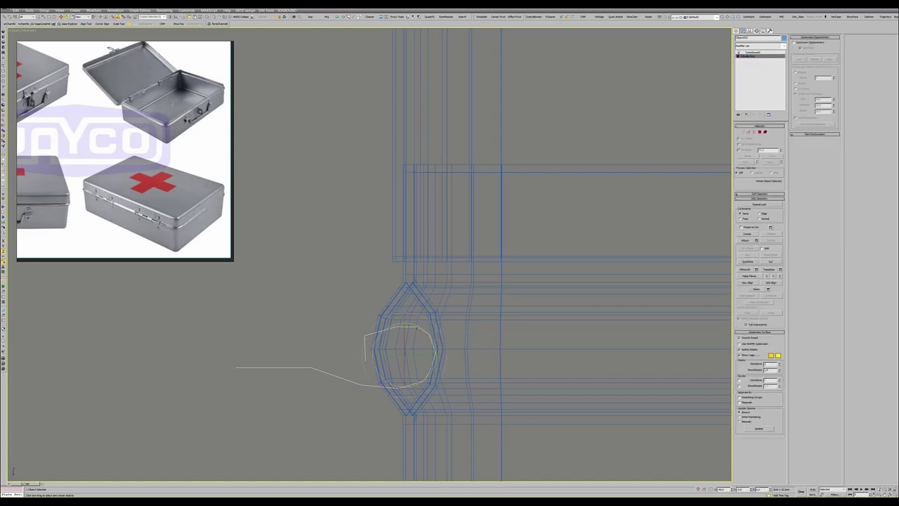
drag(418, 328, 439, 333)
right_click(414, 334)
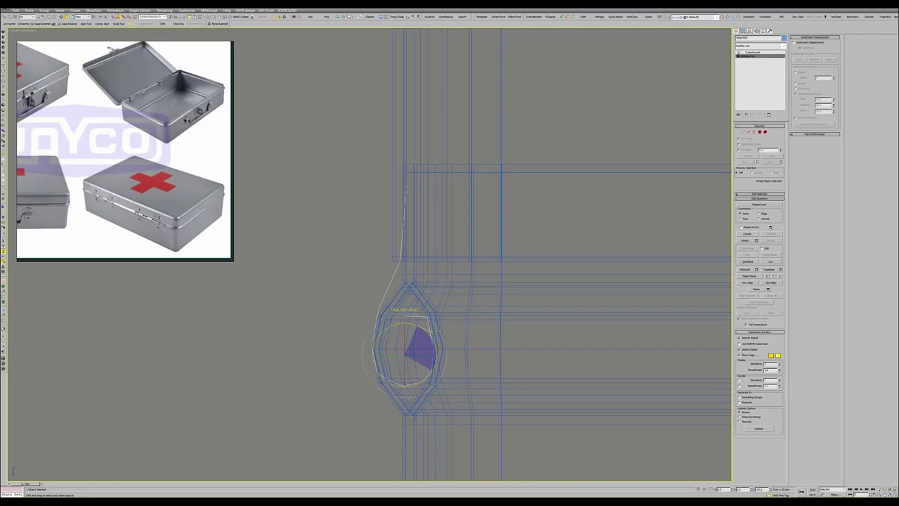
key(alt+w)
right_click(490, 349)
key(alt+w)
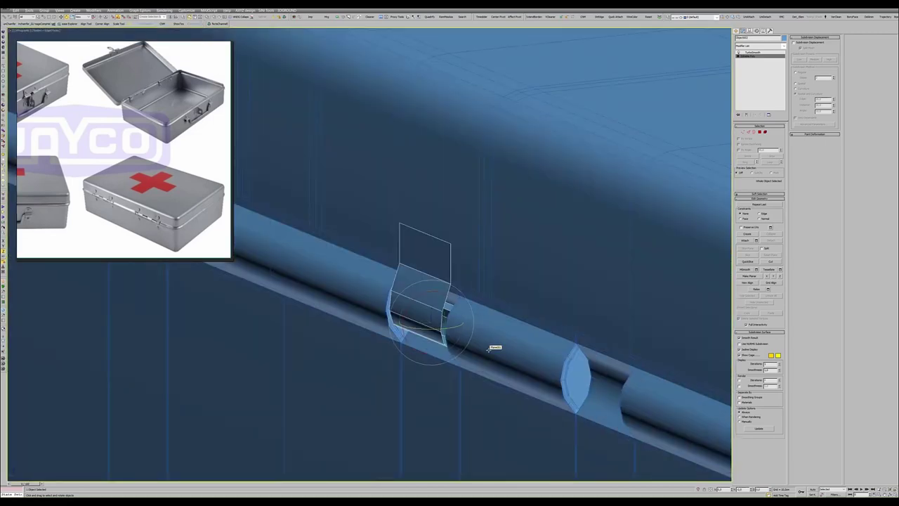
alt+middle_drag(494, 345, 441, 337)
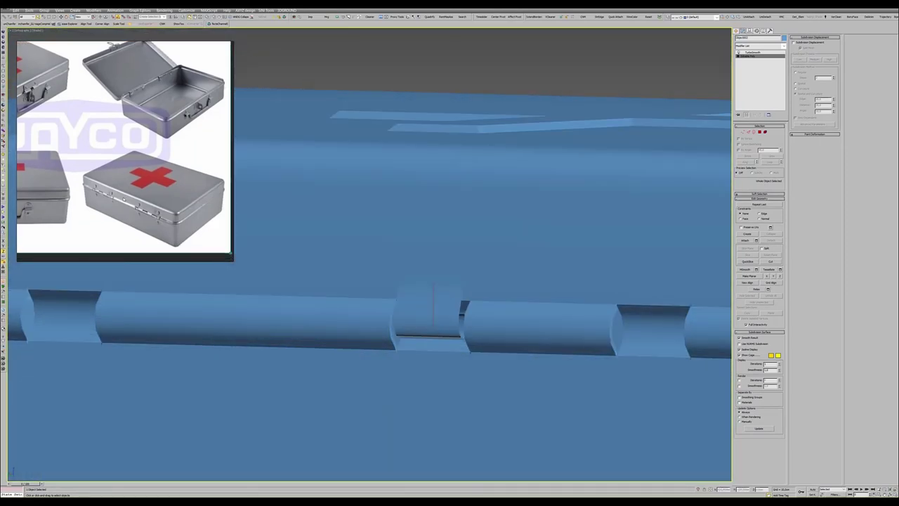
- With edged faces shown, raise the leaf's top edge to make it taller above the barrel
key(F4)
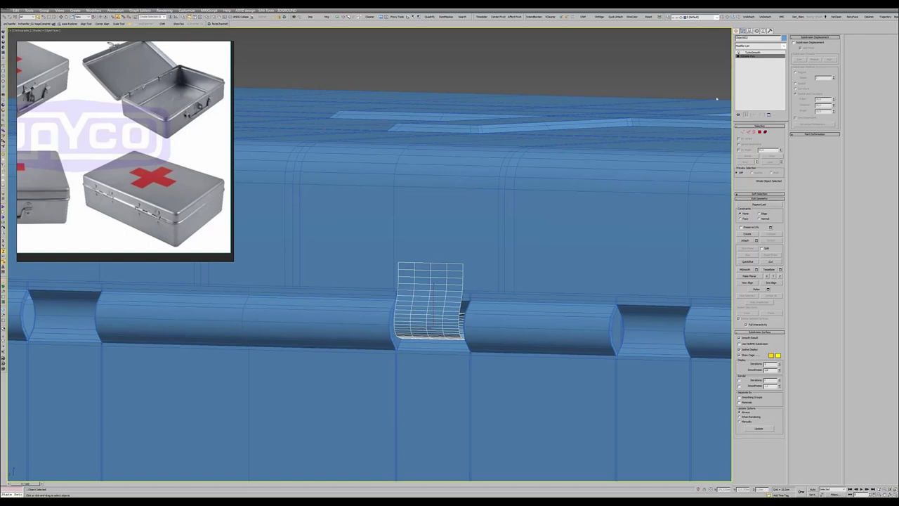
click(758, 56)
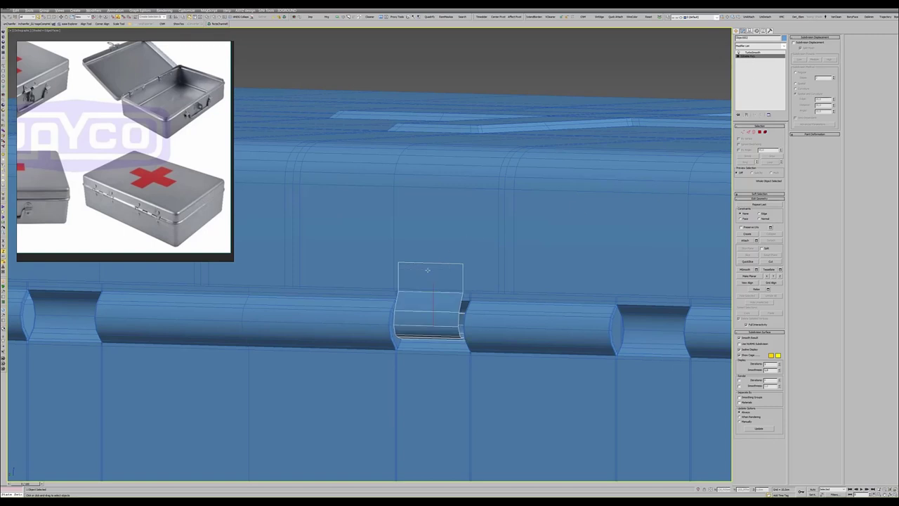
key(2)
click(430, 264)
drag(430, 246, 430, 208)
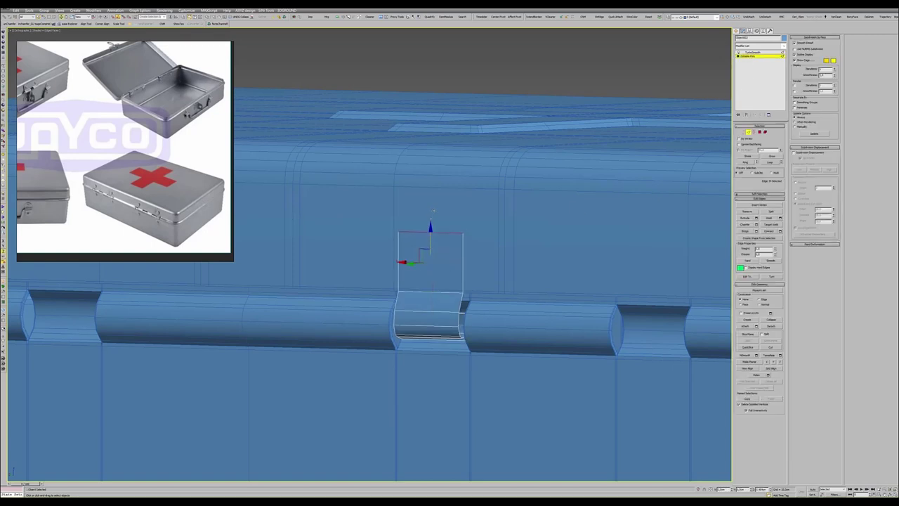
- Add a Shell modifier to the leaf and increase its Outer Amount
key(ctrl+s)
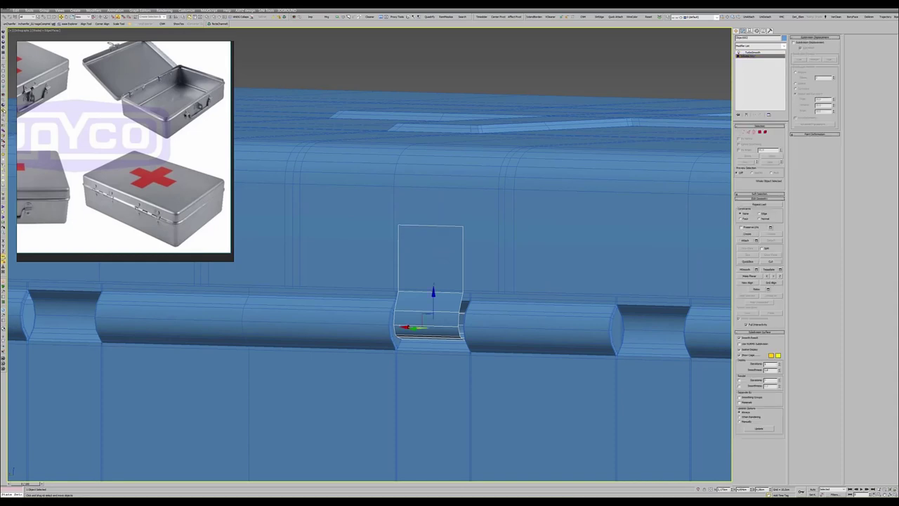
alt+middle_drag(398, 237, 659, 202)
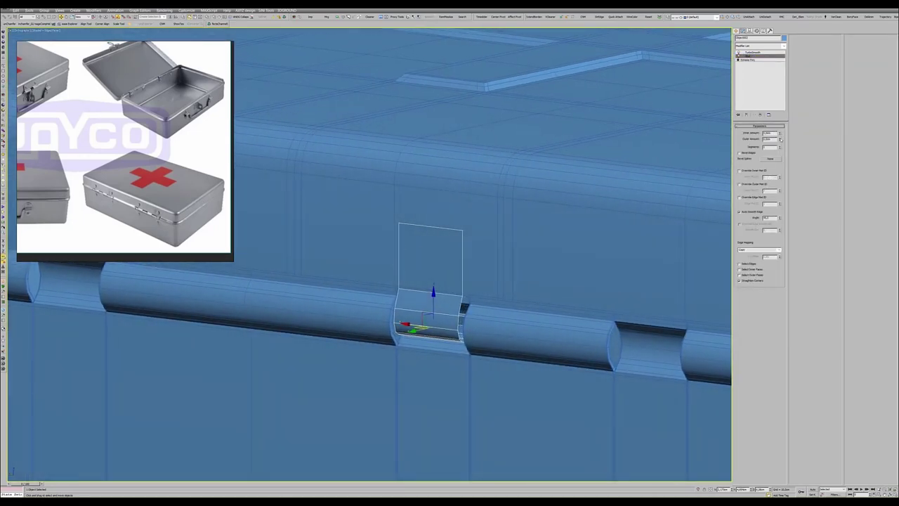
drag(781, 138, 780, 137)
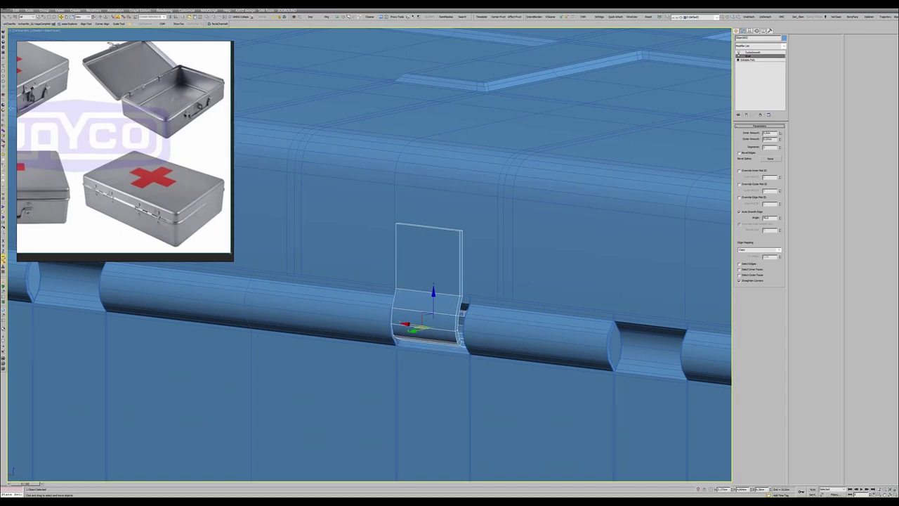
- Isolate the hinge leaf in Edit Poly, then select and nudge its inner block's near edge
key(alt+q)
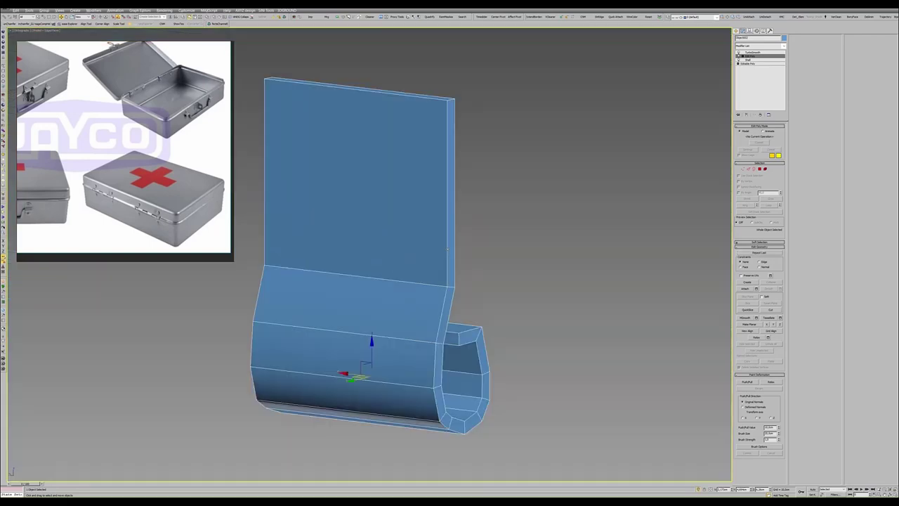
alt+middle_drag(457, 323, 395, 350)
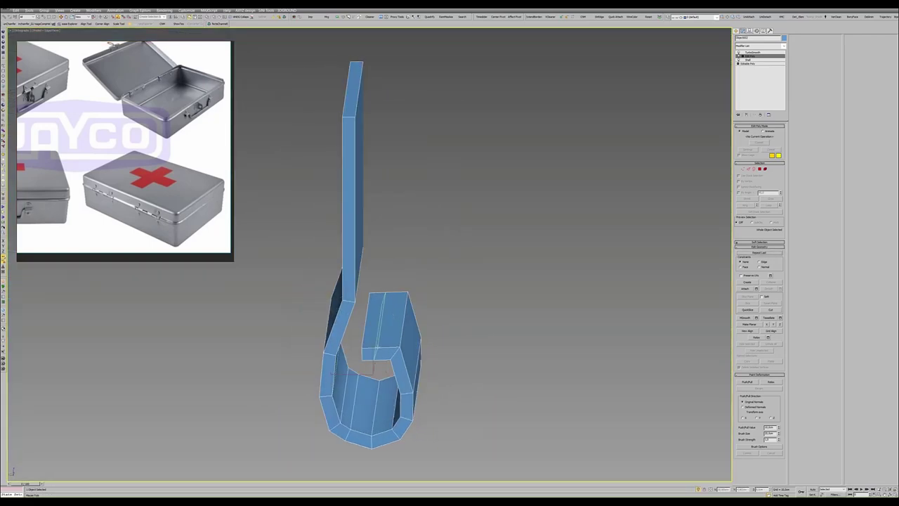
key(2)
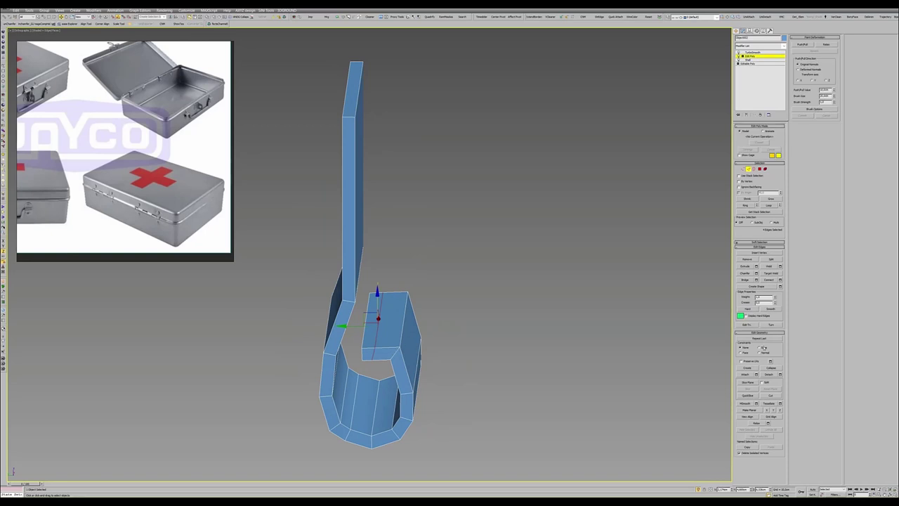
click(364, 305)
drag(366, 320, 369, 319)
alt+middle_drag(369, 320, 564, 290)
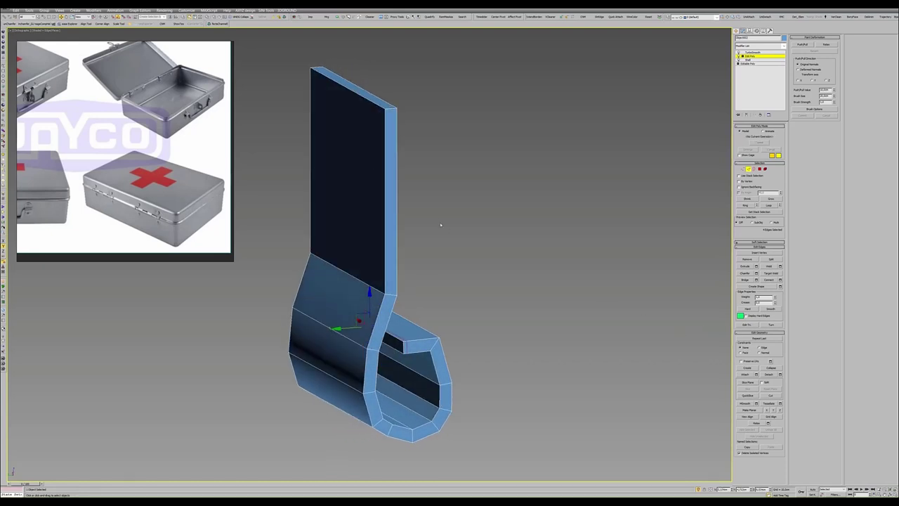
- Select the panel's top and side edge loops, then preview the leaf with TurboSmooth
click(395, 113)
mouse_move(390, 113)
alt+middle_down()
mouse_move(418, 132)
mouse_move(519, 139)
mouse_move(682, 115)
mouse_move(433, 182)
mouse_move(425, 312)
alt+middle_up()
double_click(419, 132)
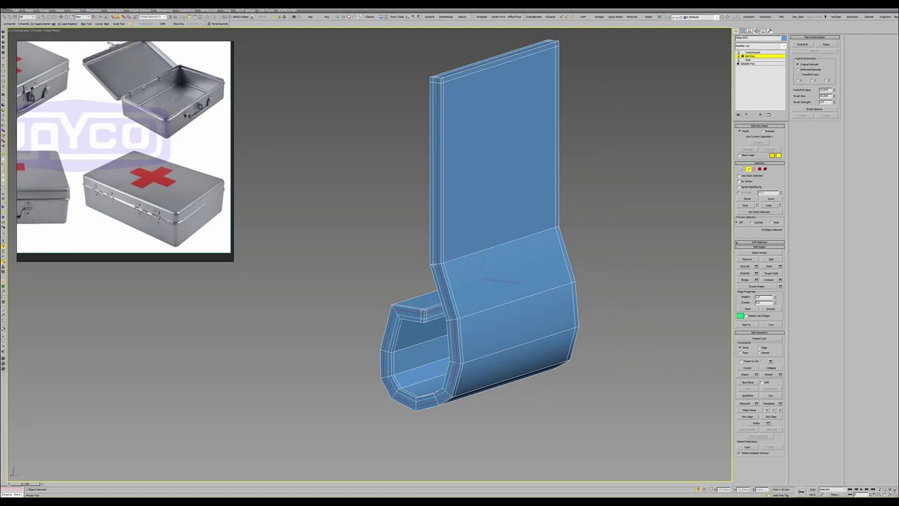
key(2)
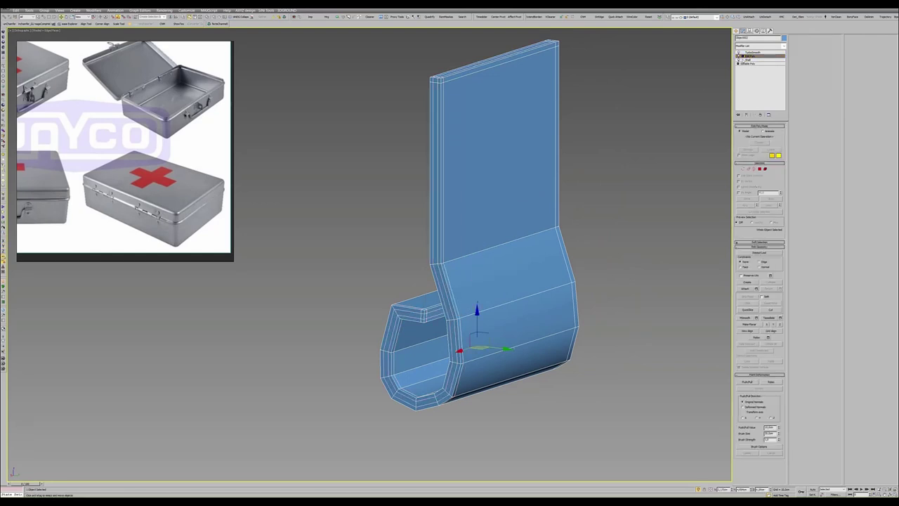
click(750, 52)
scroll(478, 161, down, 3)
- Select the vertices at the hinge leaf's curl end and zoom in on them in Perspective
key(F4)
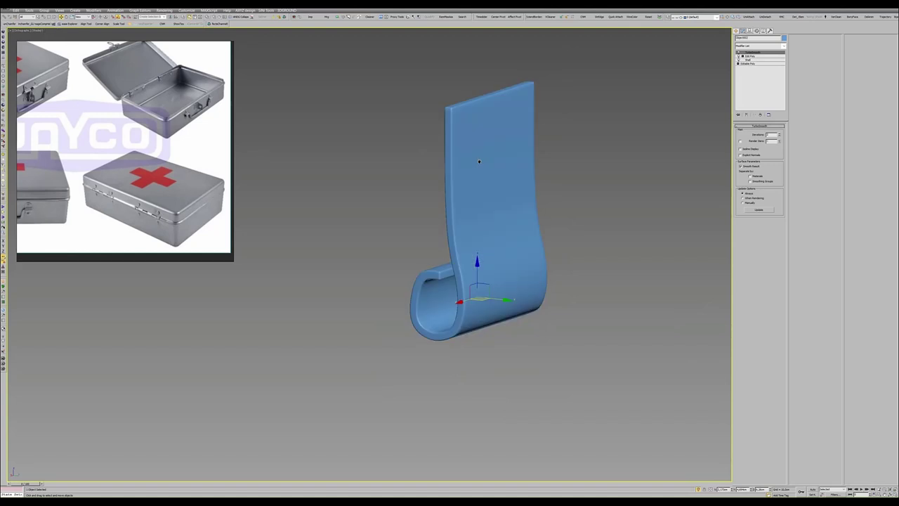
alt+middle_drag(479, 161, 459, 226)
key(alt+w)
key(alt+w)
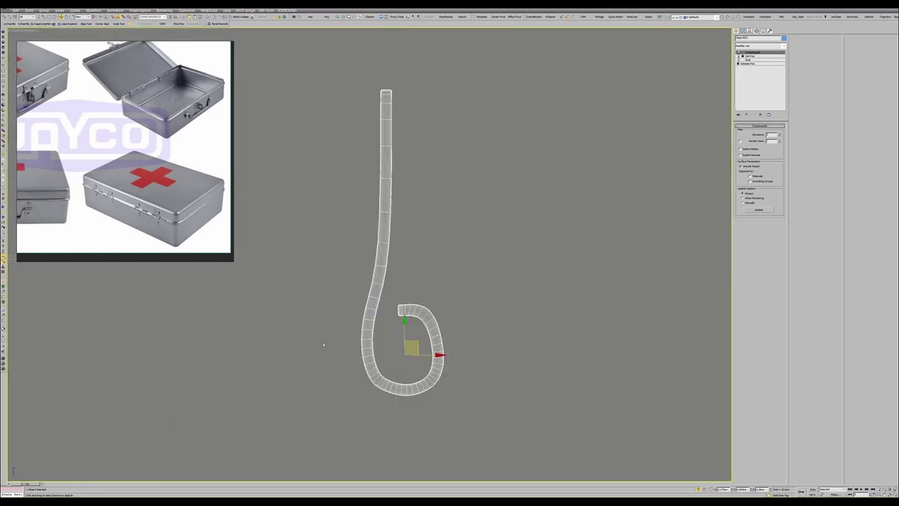
click(750, 56)
key(1)
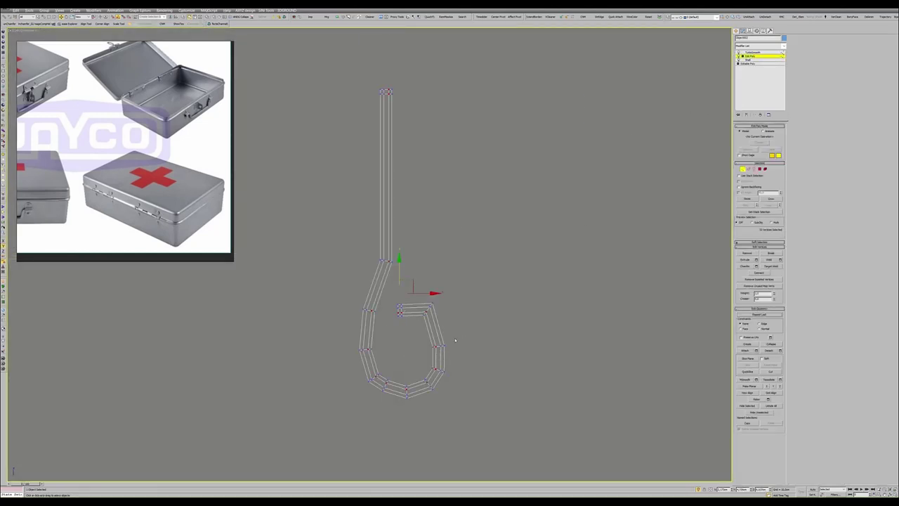
mouse_move(425, 354)
mouse_down()
mouse_move(450, 337)
mouse_move(457, 317)
mouse_up()
key(ctrl+e)
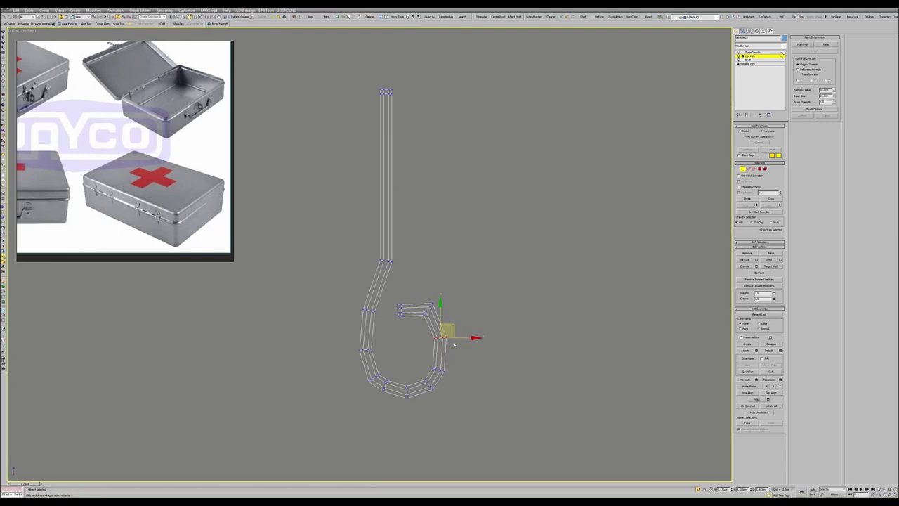
key(alt+w)
right_click(517, 367)
key(alt+w)
key(z)
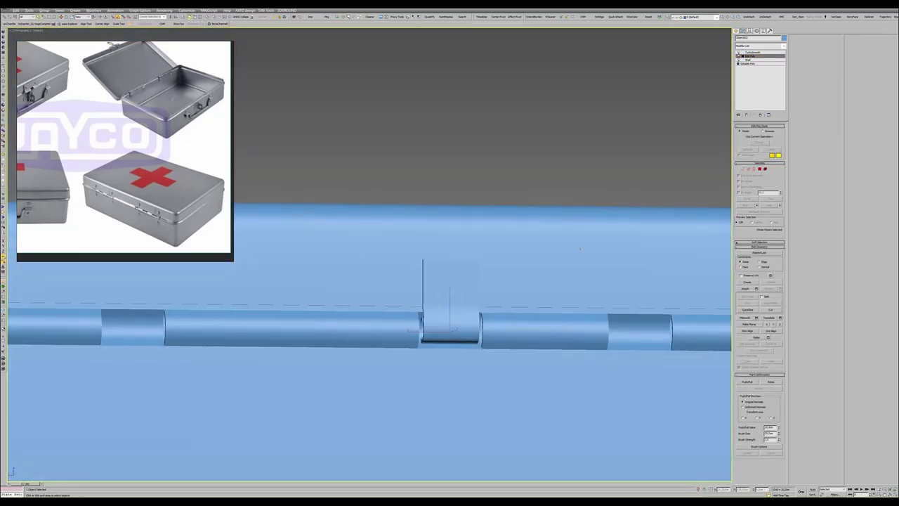
- Copy all the hinge piece's polygons to the right along the barrel and detach them as a clone
alt+middle_drag(487, 342, 561, 259)
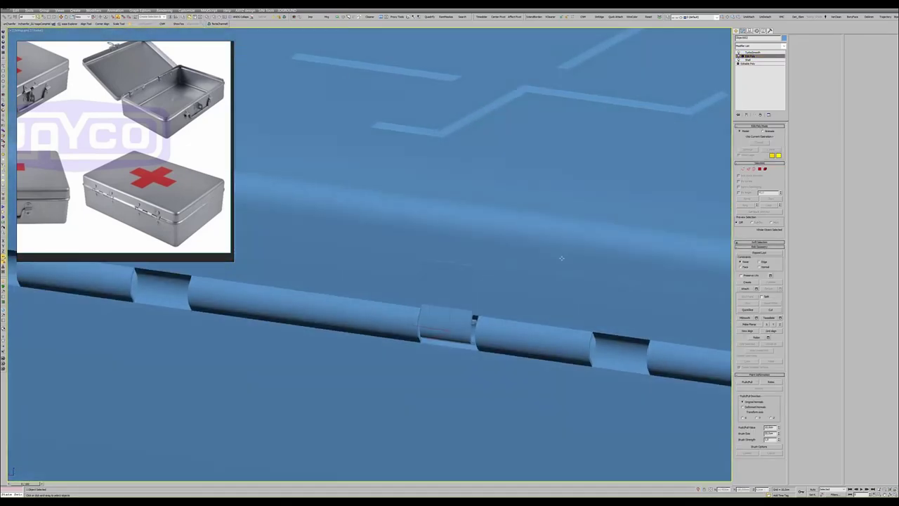
scroll(561, 259, down, 3)
key(F4)
scroll(540, 264, down, 5)
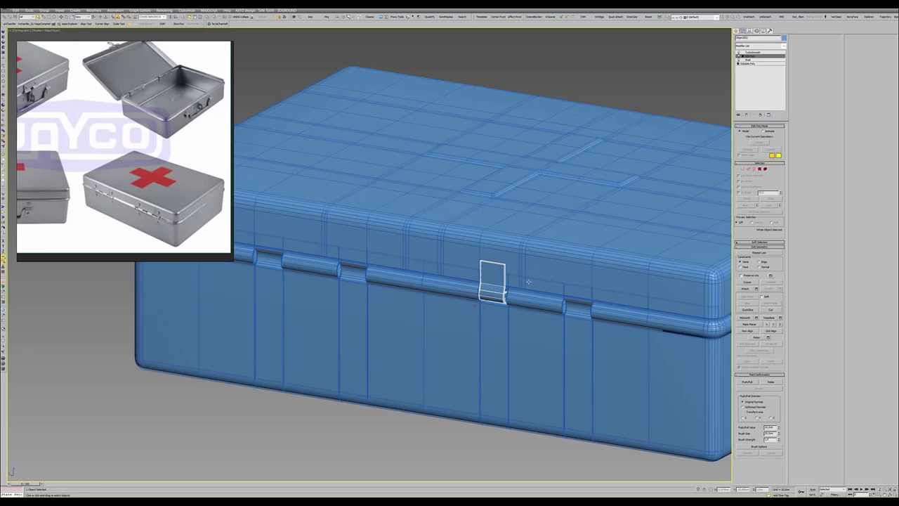
alt+middle_drag(514, 281, 525, 272)
key(4)
key(ctrl+a)
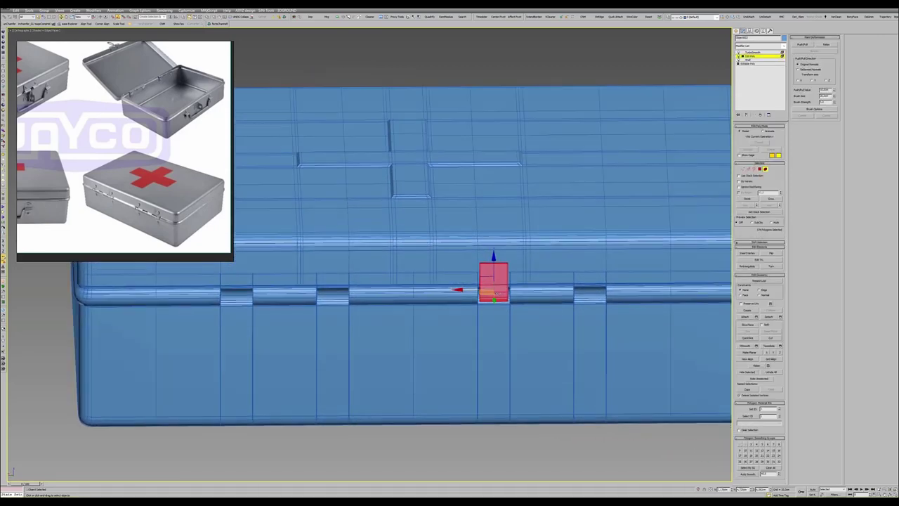
mouse_move(485, 289)
shift+mouse_down()
mouse_move(581, 289)
mouse_move(570, 285)
shift+mouse_up()
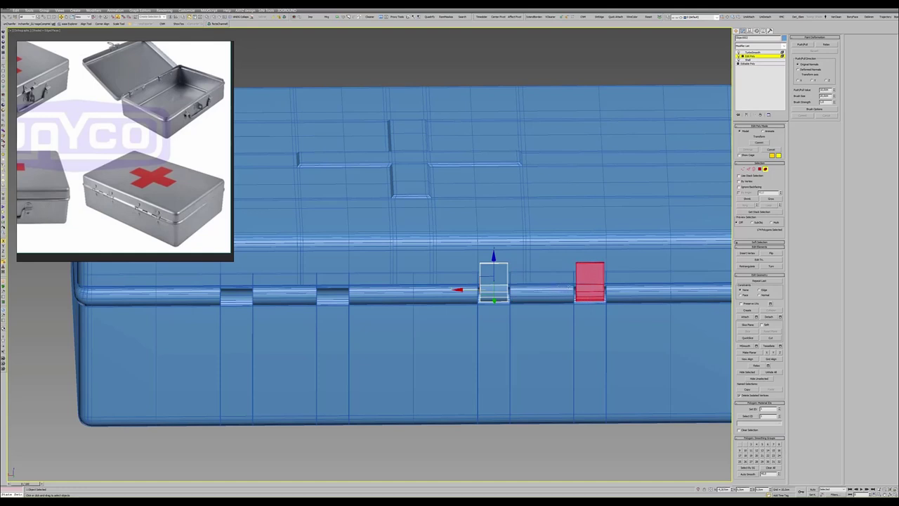
click(477, 254)
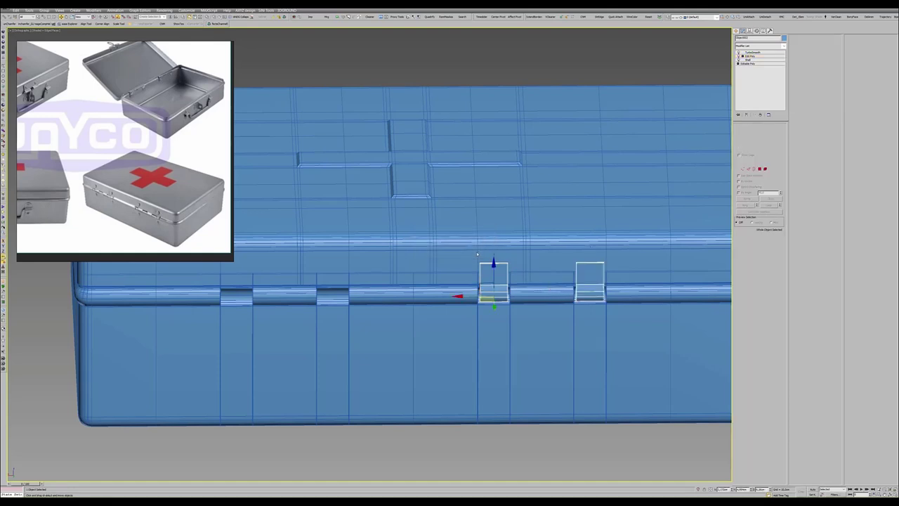
- Check the box's TurboSmooth result, then switch to a full-size wireframe Top view
alt+middle_drag(477, 254, 792, 42)
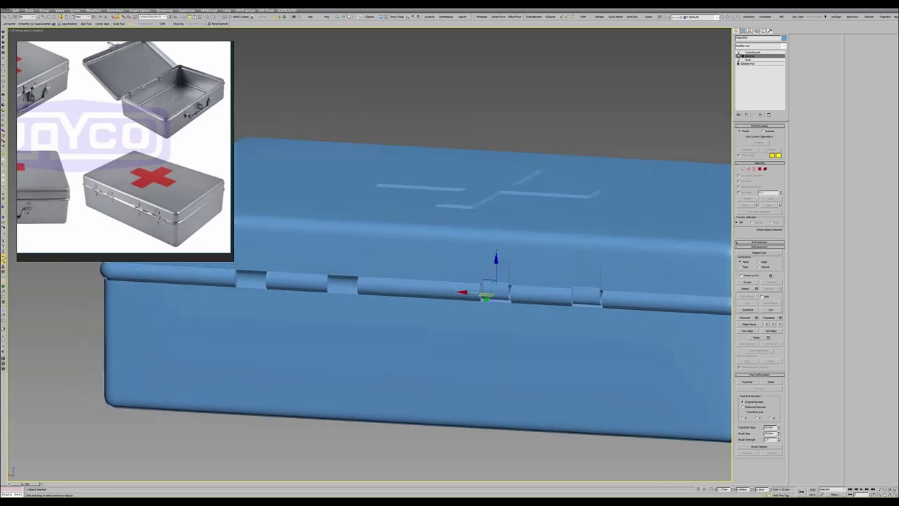
click(752, 52)
mouse_move(491, 232)
alt+middle_down()
mouse_move(523, 235)
mouse_move(358, 281)
alt+middle_up()
key(alt+w)
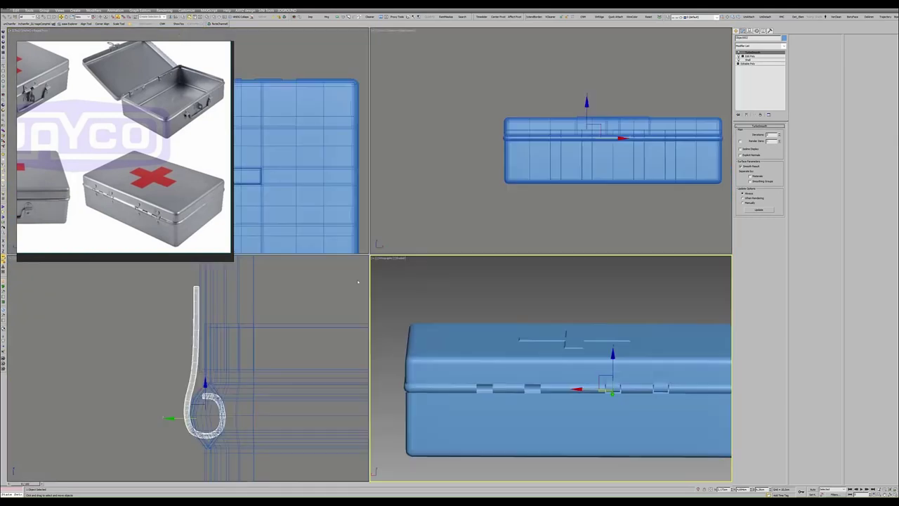
key(alt+w)
scroll(351, 175, down, 5)
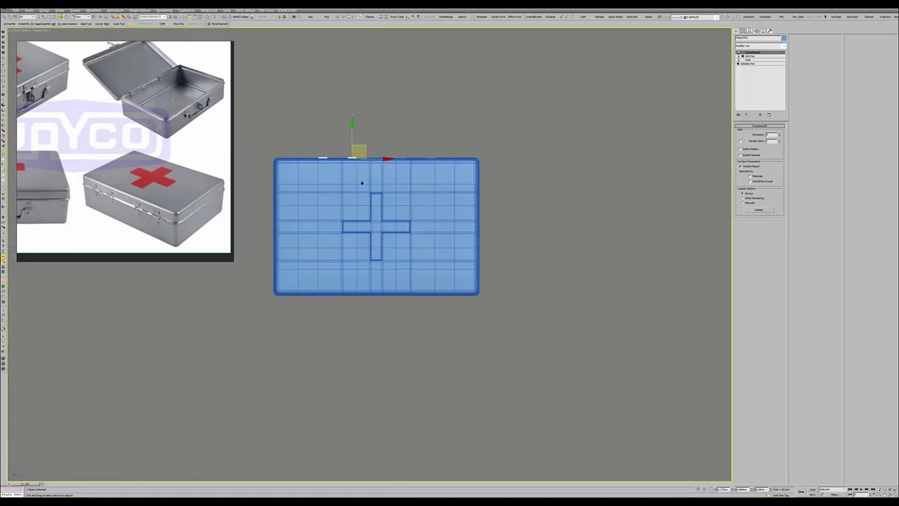
scroll(365, 172, up, 2)
scroll(376, 190, up, 2)
key(F3)
middle_drag(380, 204, 413, 221)
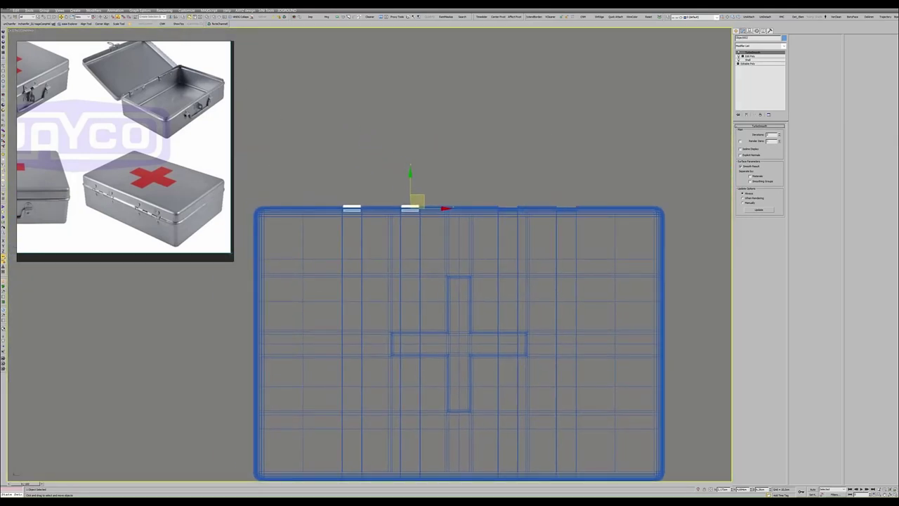
- Pick the Line tool from Create > Shapes
click(738, 31)
click(744, 39)
click(746, 70)
scroll(338, 204, up, 4)
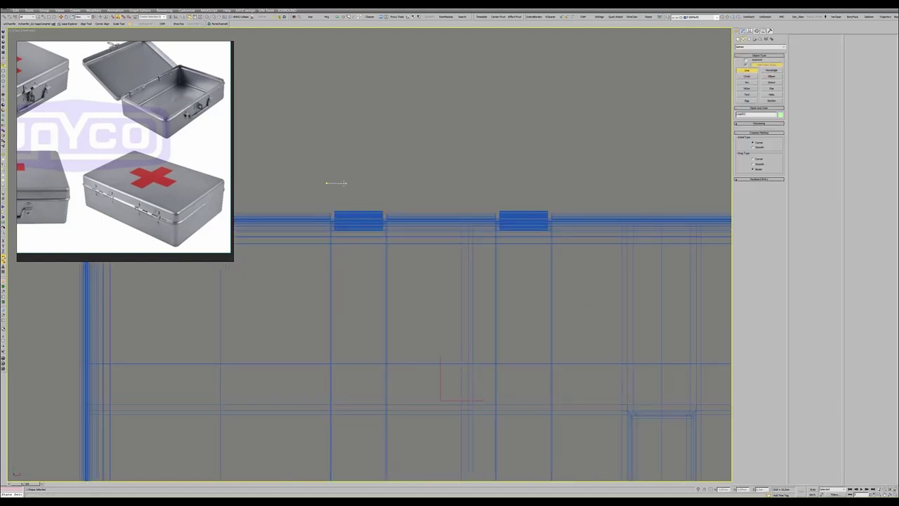
- Draw a two-point straight line above the hinges
click(305, 185)
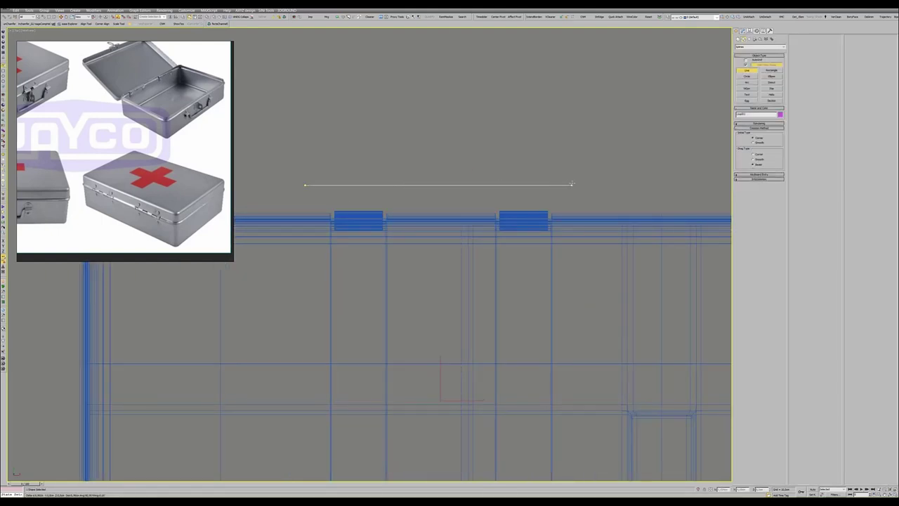
click(571, 184)
right_click(572, 187)
right_click(574, 191)
- Enable the line's viewport rendering with 24 sides and reduce its Thickness
click(750, 31)
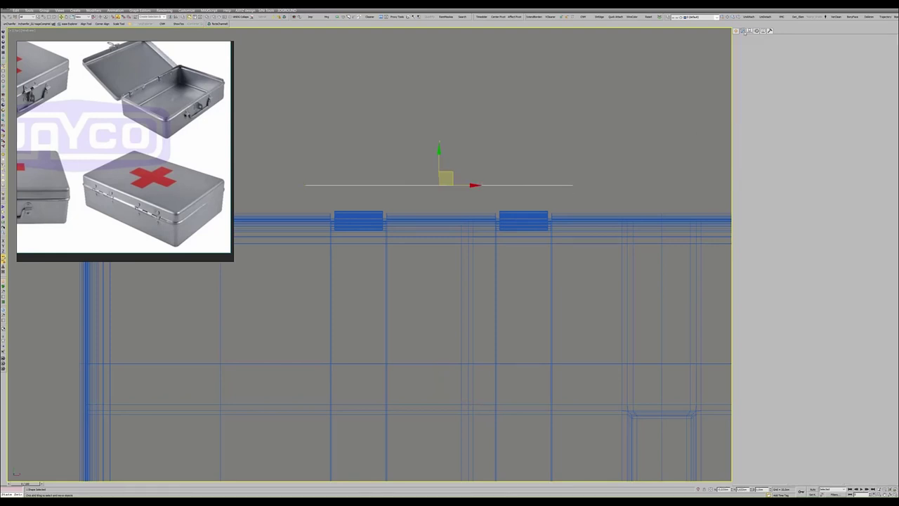
click(759, 131)
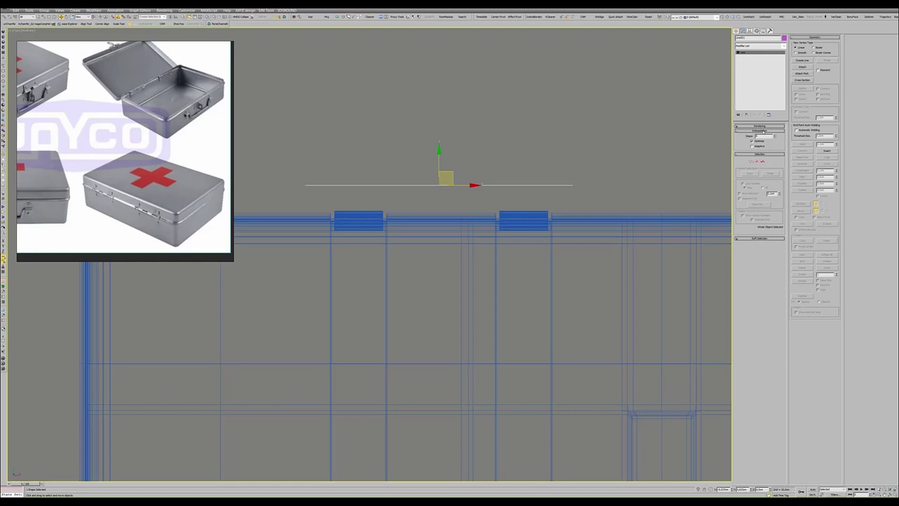
click(758, 125)
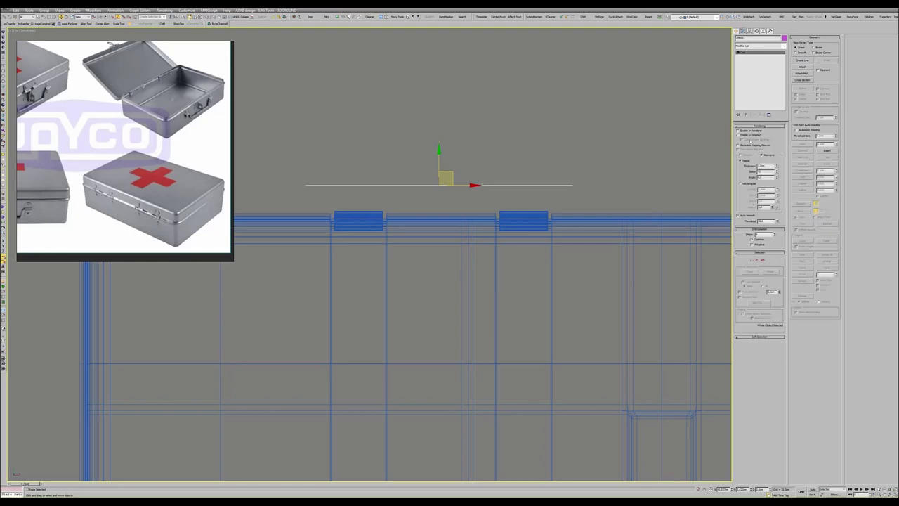
click(752, 135)
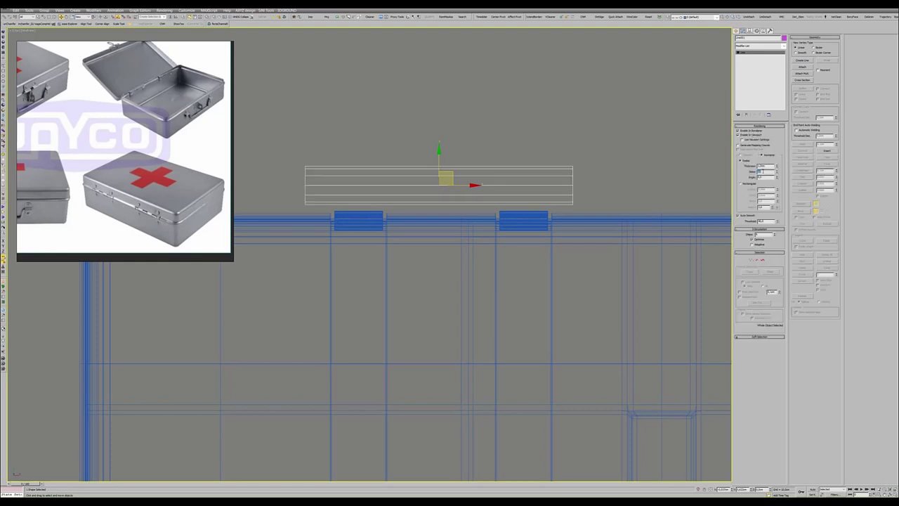
text(24)
key(Return)
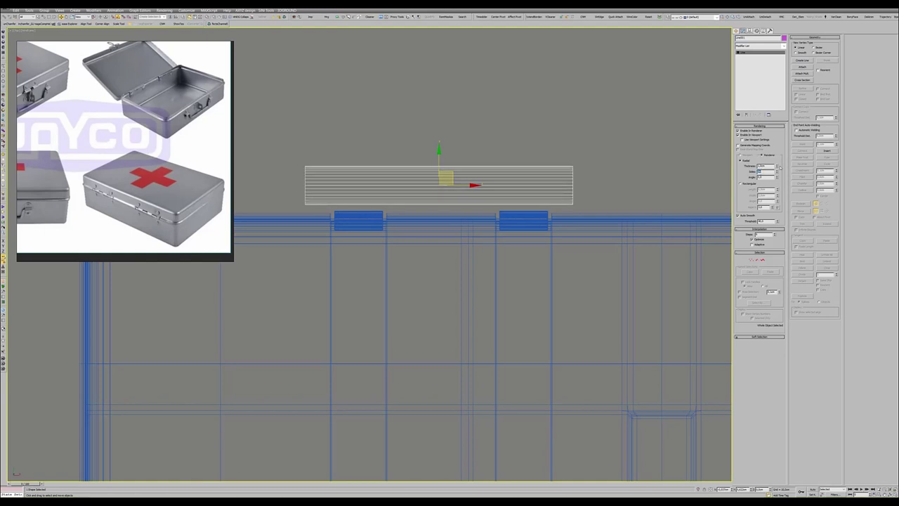
drag(777, 166, 777, 183)
- In the full-screen side view, move the pin into the hinge loop and centre it
key(alt+w)
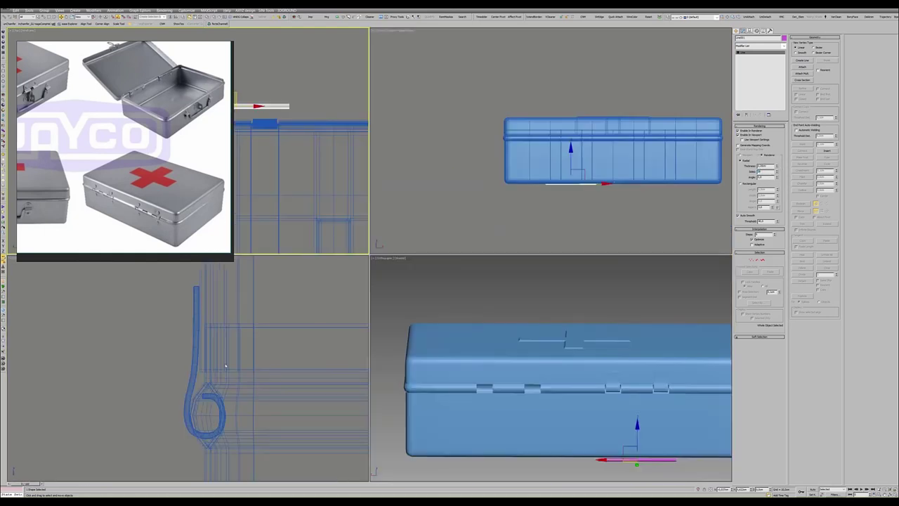
key(alt+w)
scroll(280, 351, down, 3)
scroll(316, 365, down, 3)
scroll(345, 367, down, 2)
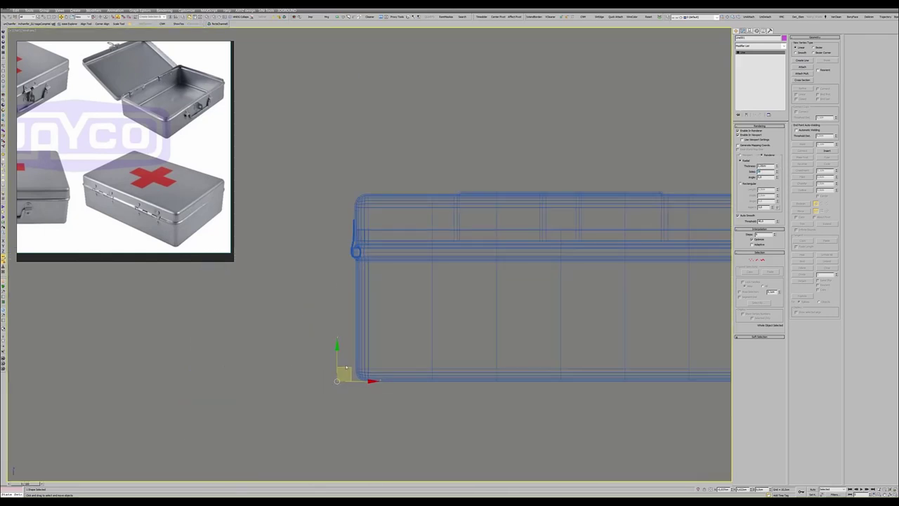
drag(345, 367, 359, 250)
scroll(358, 252, up, 2)
scroll(336, 279, up, 2)
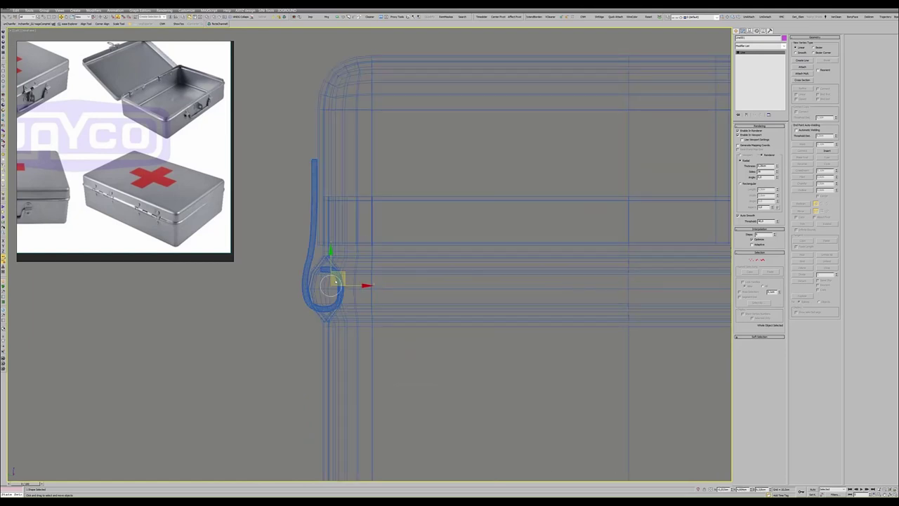
scroll(335, 283, up, 2)
drag(333, 284, 322, 290)
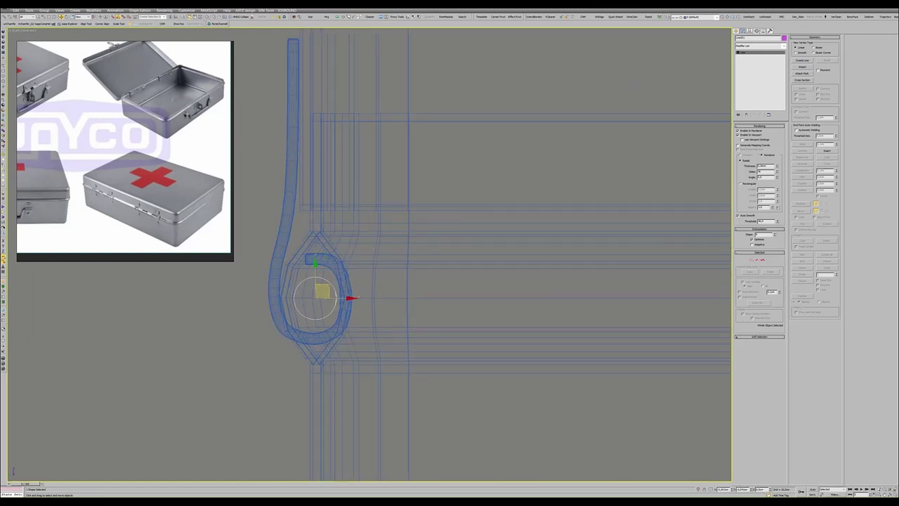
- Turn on the box's smoothing, raise the pin's Thickness slightly, and nudge it into the barrel
click(374, 234)
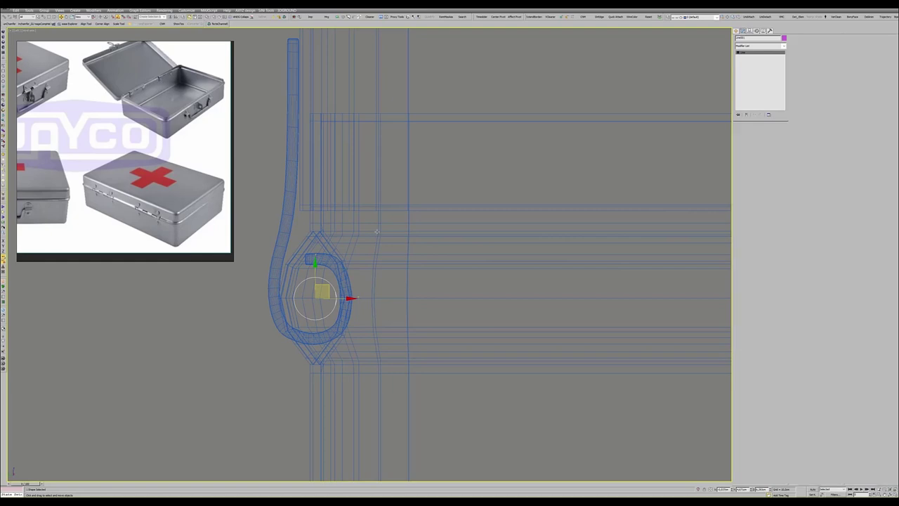
click(738, 53)
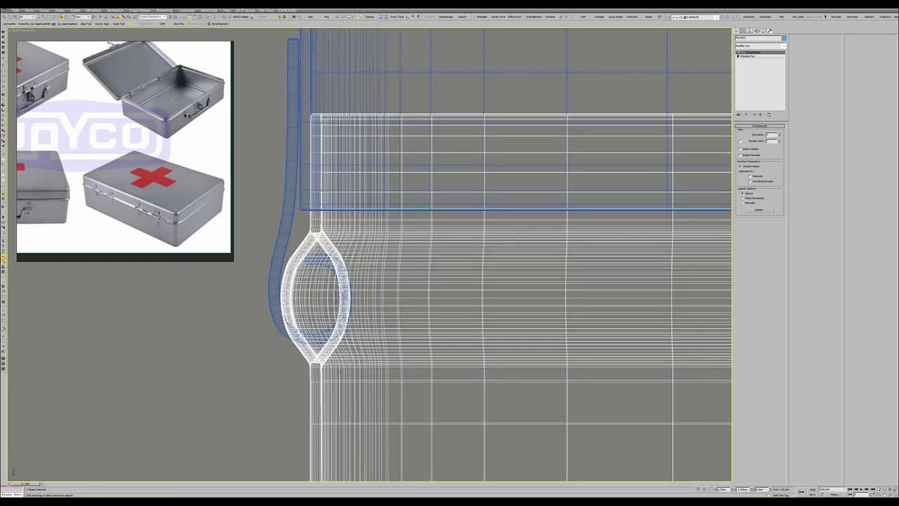
click(320, 295)
scroll(295, 298, up, 2)
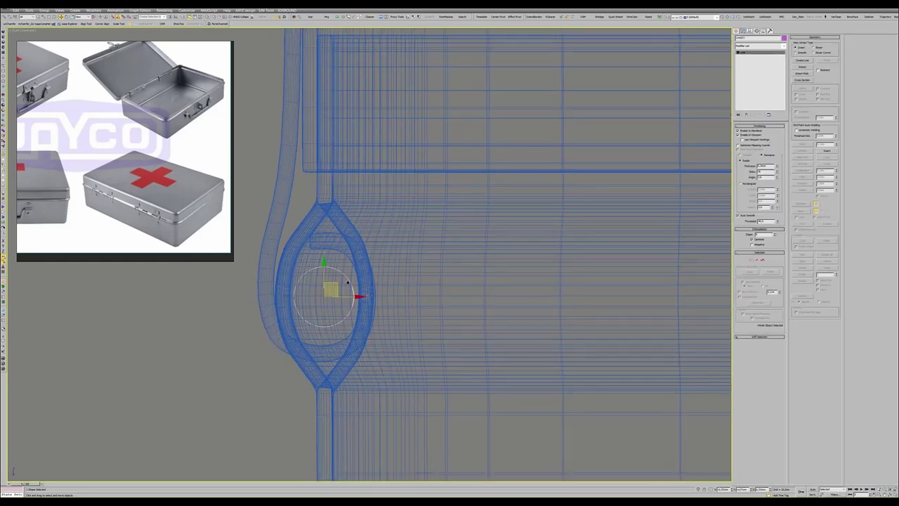
middle_drag(347, 281, 351, 281)
click(351, 281)
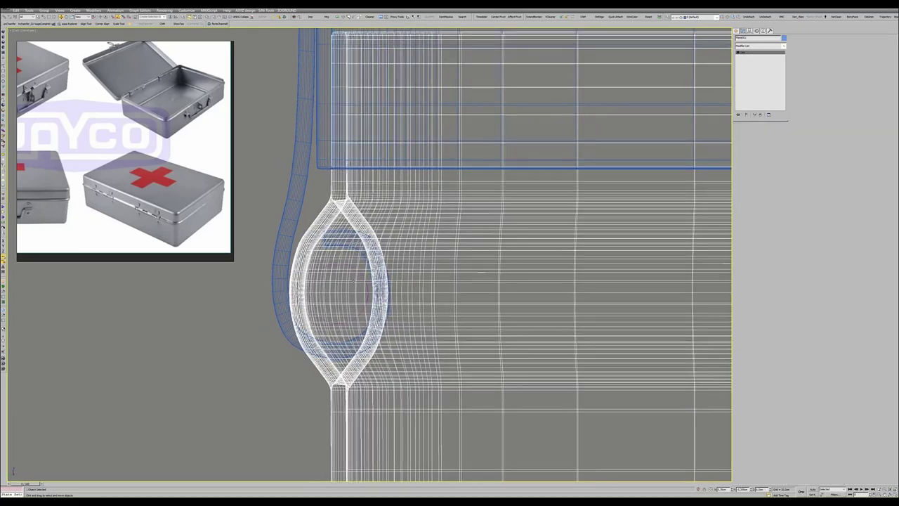
click(353, 280)
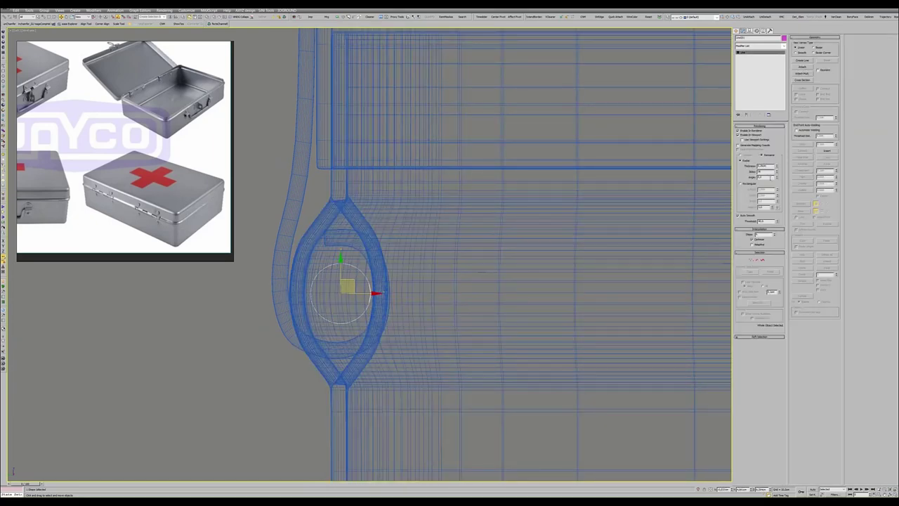
drag(778, 166, 778, 162)
drag(378, 290, 374, 294)
- Inspect the pin in the shaded Perspective view, then isolate it with Alt+Q
key(alt+w)
key(alt+w)
scroll(509, 295, up, 1)
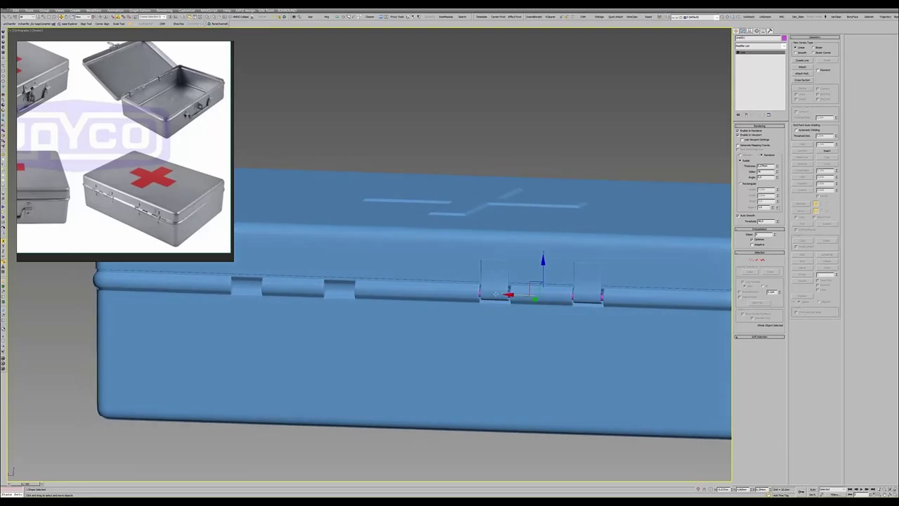
scroll(509, 295, up, 5)
alt+middle_drag(509, 295, 534, 302)
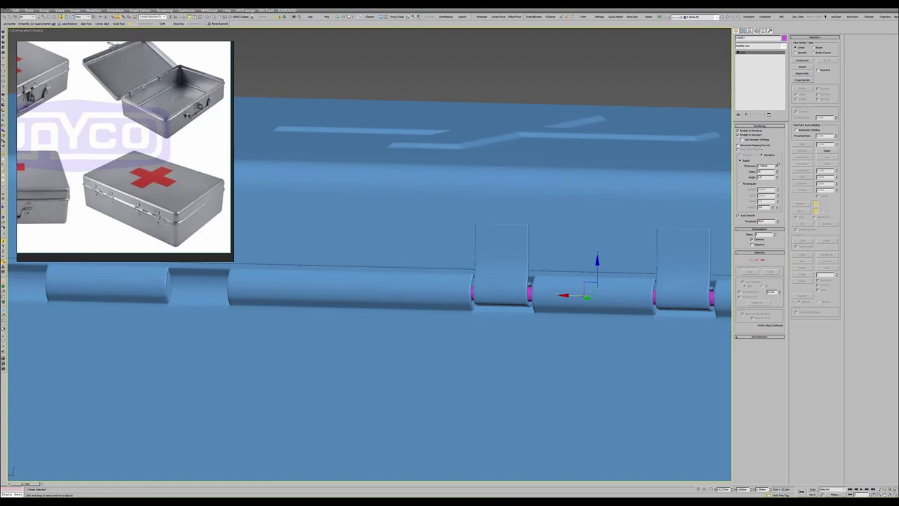
scroll(656, 205, down, 6)
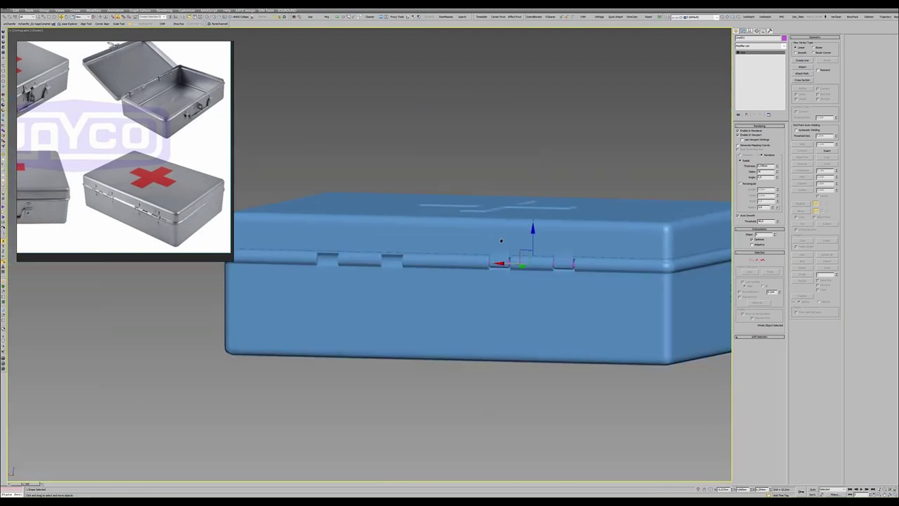
alt+middle_drag(492, 267, 511, 262)
key(alt+q)
- Add an Edit Poly to the pin and cap its open end border
scroll(511, 262, down, 3)
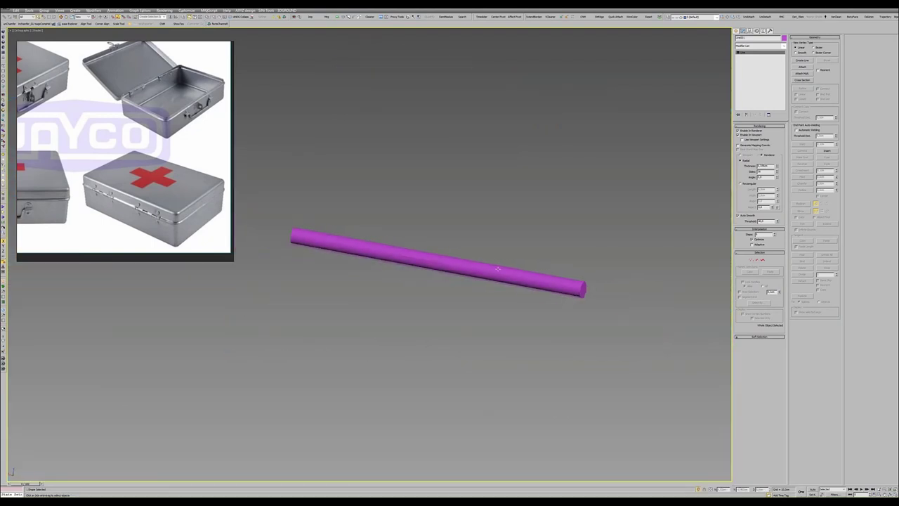
key(ctrl+e)
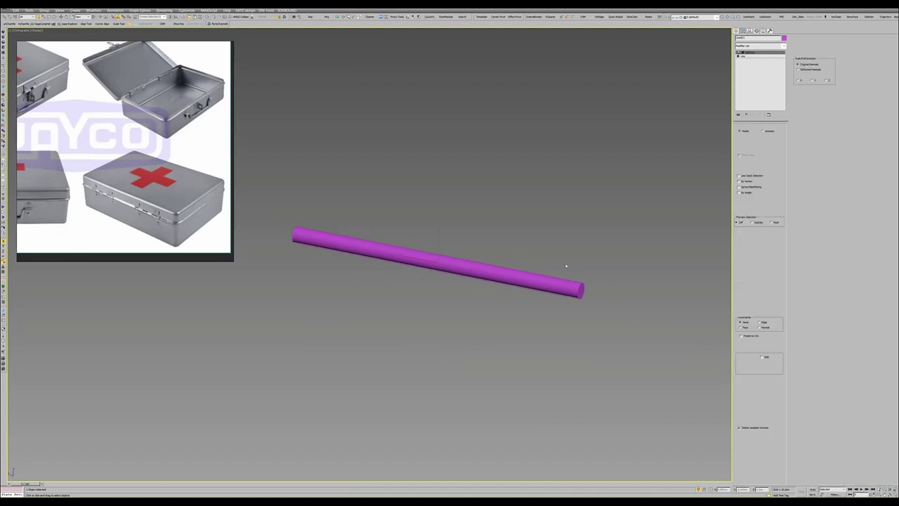
key(4)
key(ctrl+a)
click(346, 274)
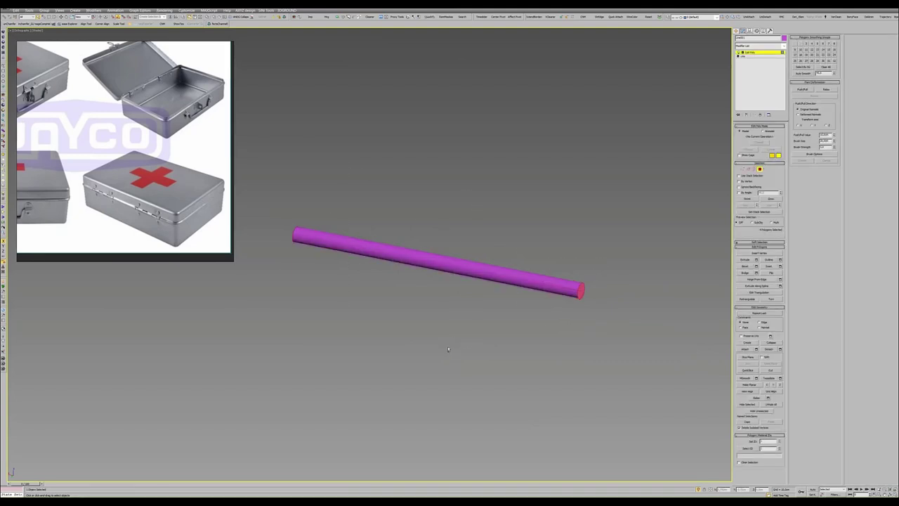
mouse_move(445, 344)
alt+middle_down()
mouse_move(550, 306)
mouse_move(502, 384)
alt+middle_up()
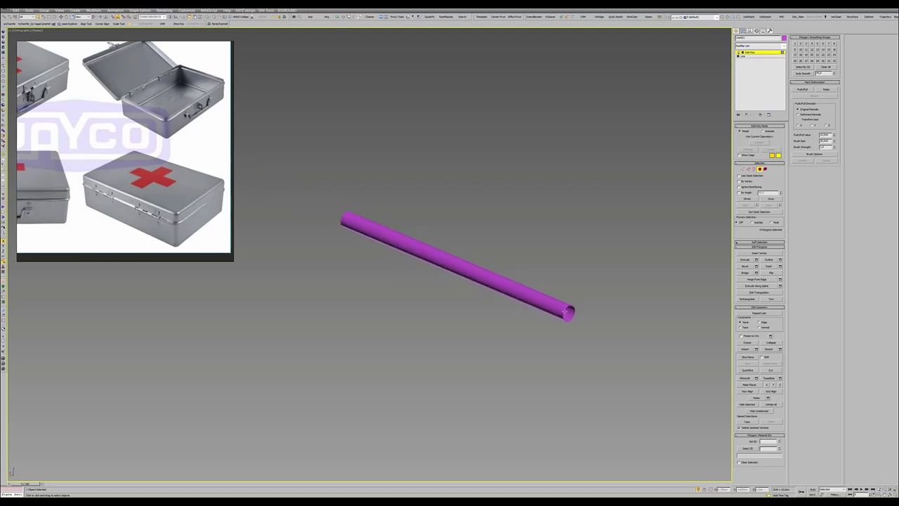
key(2)
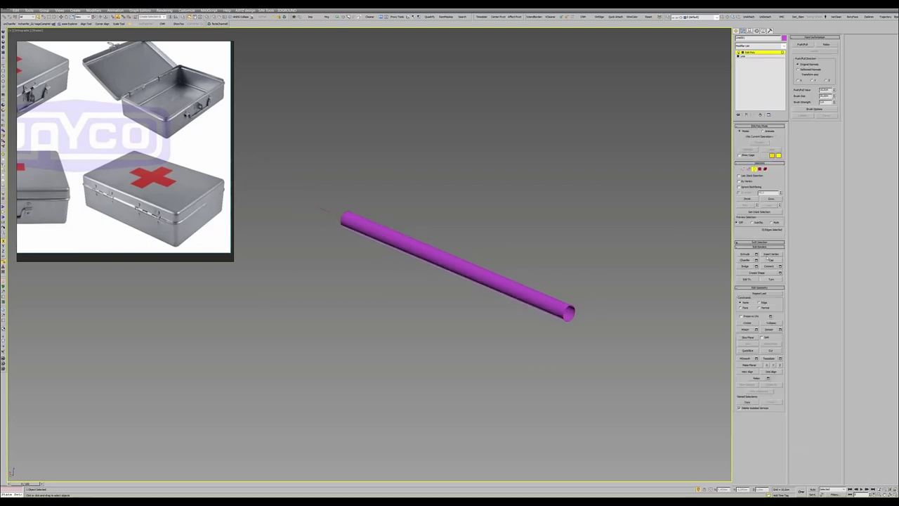
key(alt+p)
scroll(572, 312, up, 2)
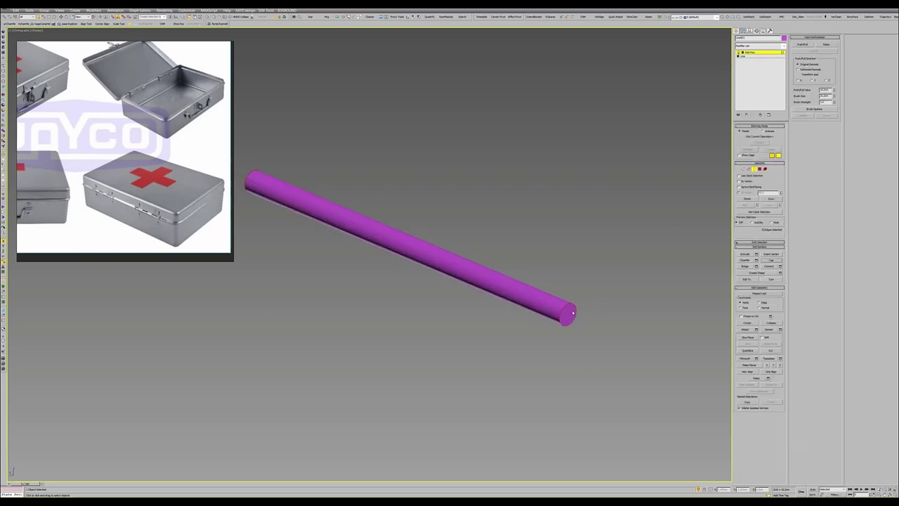
- Inset the pin's end cap face into an inner ring
key(4)
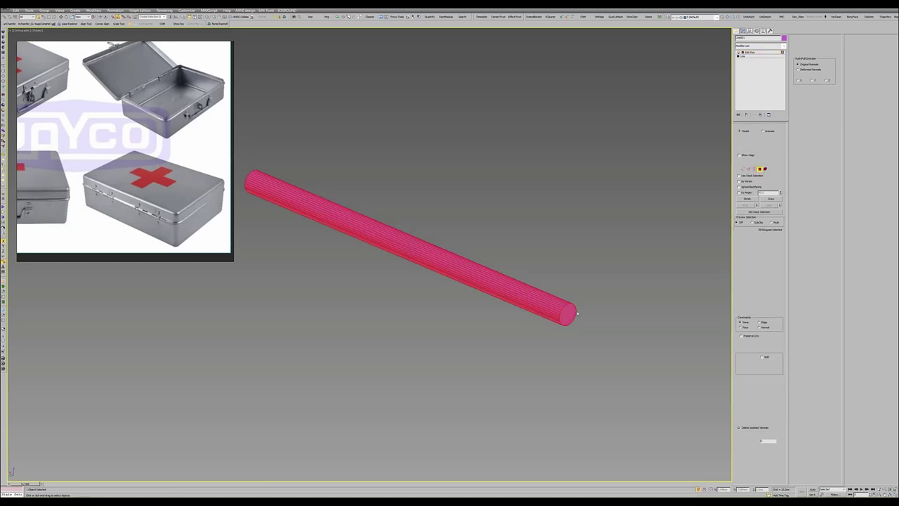
scroll(468, 248, up, 2)
scroll(467, 249, up, 1)
click(566, 314)
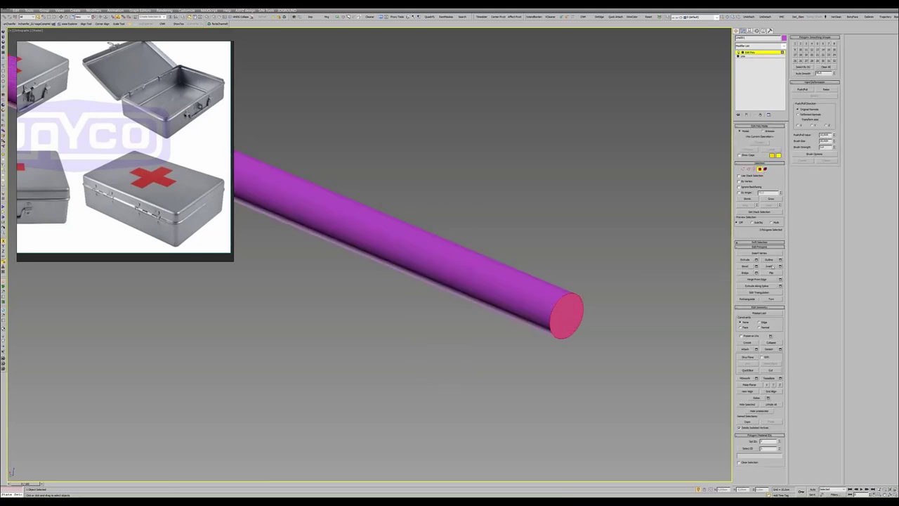
key(shift+e)
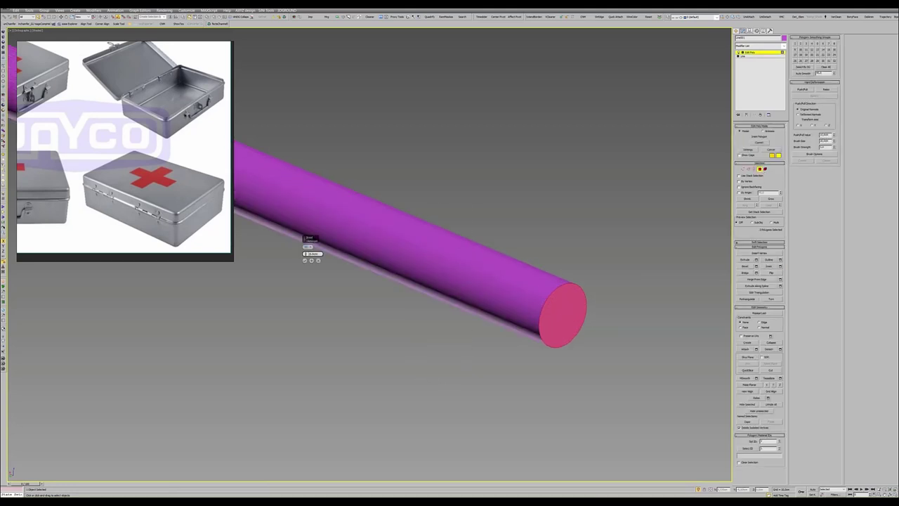
drag(312, 253, 312, 254)
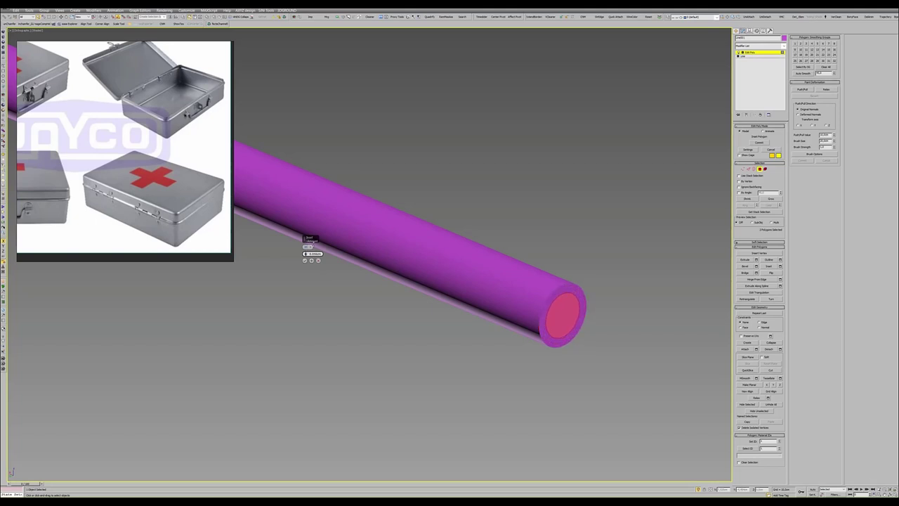
click(304, 260)
- Chamfer the selected rim edges of the pin end with a small amount
click(748, 169)
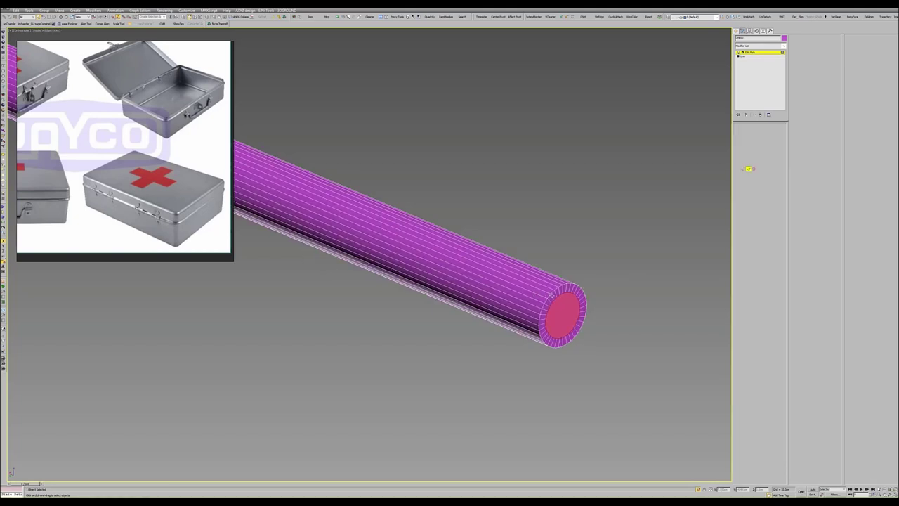
scroll(417, 297, down, 3)
alt+middle_drag(417, 297, 489, 294)
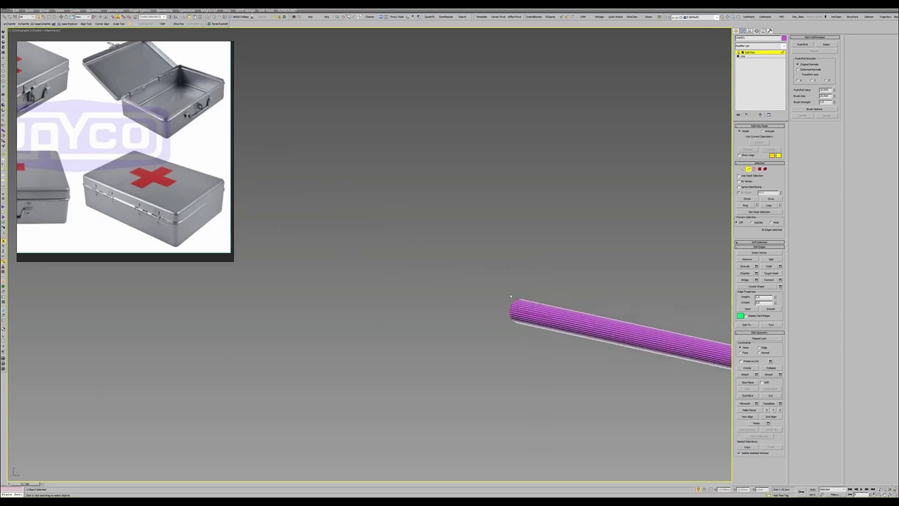
scroll(443, 347, up, 2)
scroll(443, 347, up, 3)
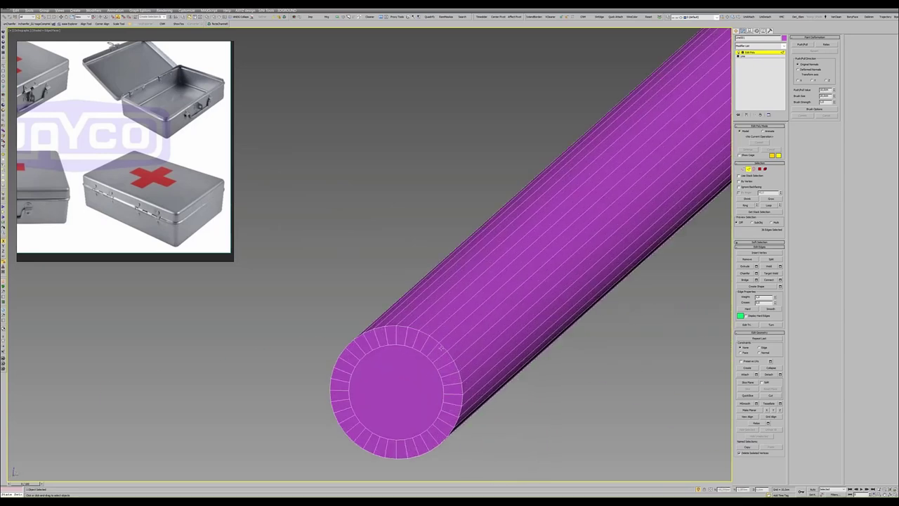
scroll(442, 347, up, 2)
click(756, 273)
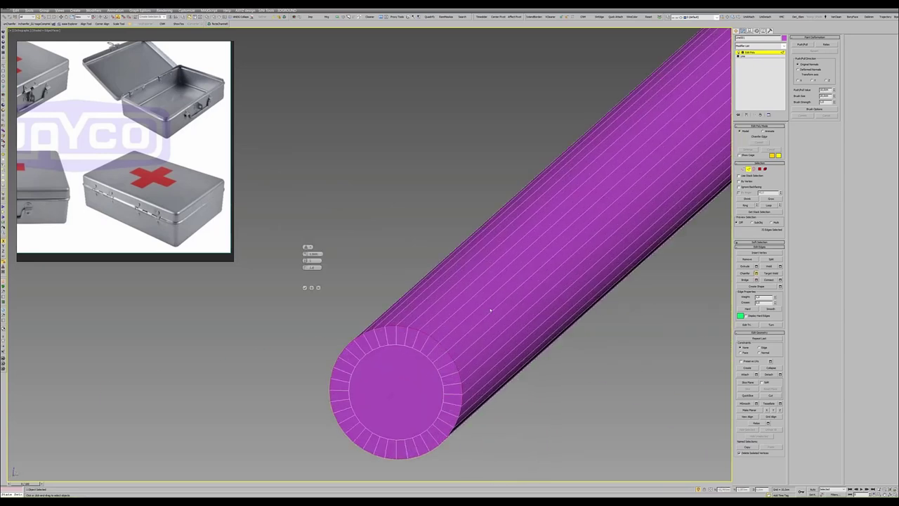
mouse_move(305, 253)
mouse_down()
mouse_move(306, 264)
mouse_move(306, 247)
mouse_up()
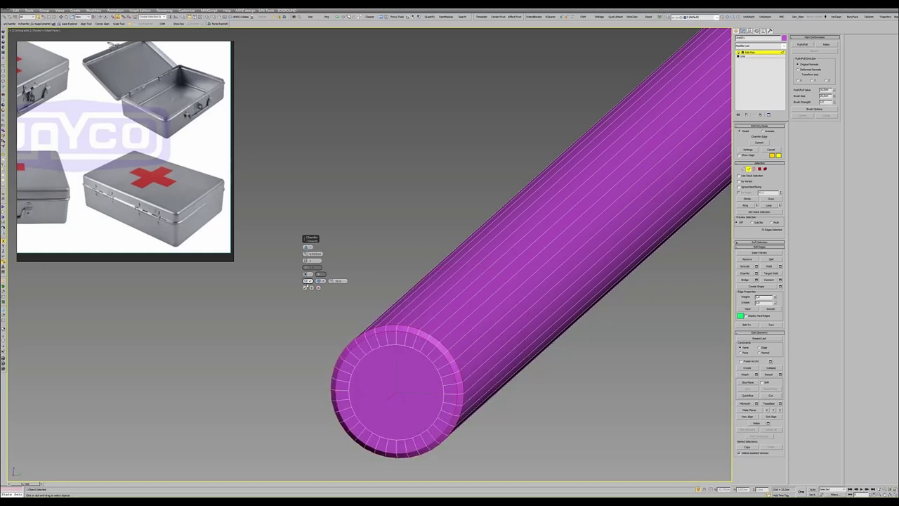
click(305, 288)
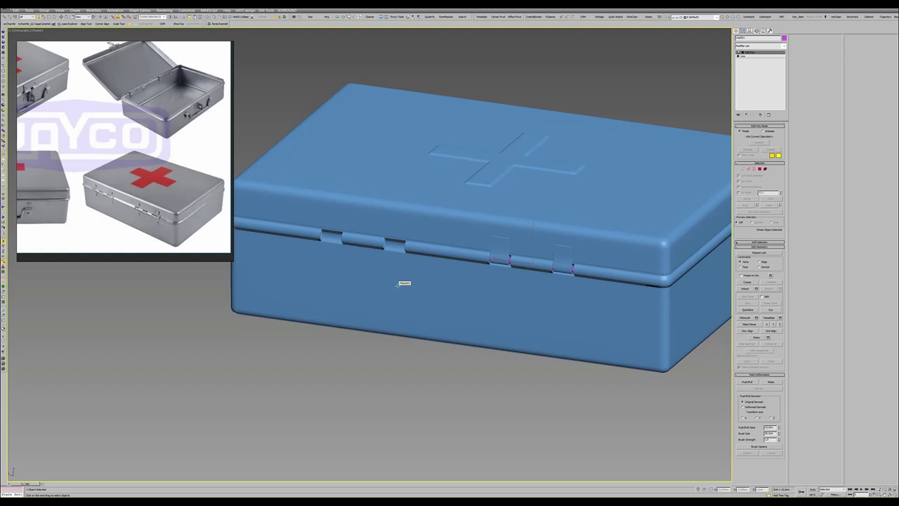
- Tweak the hinge tab's Shell Amount slightly, then view the hinge in side profile
alt+middle_drag(401, 284, 560, 260)
scroll(560, 259, up, 3)
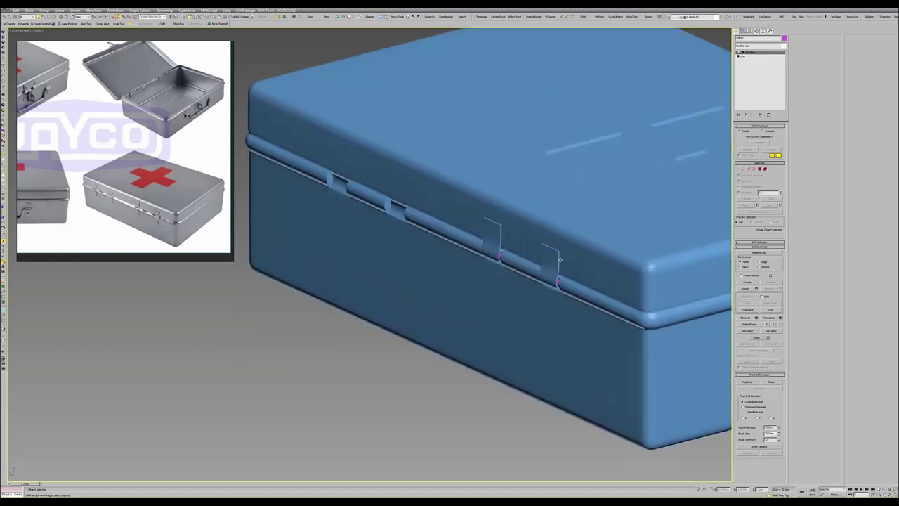
scroll(560, 260, up, 5)
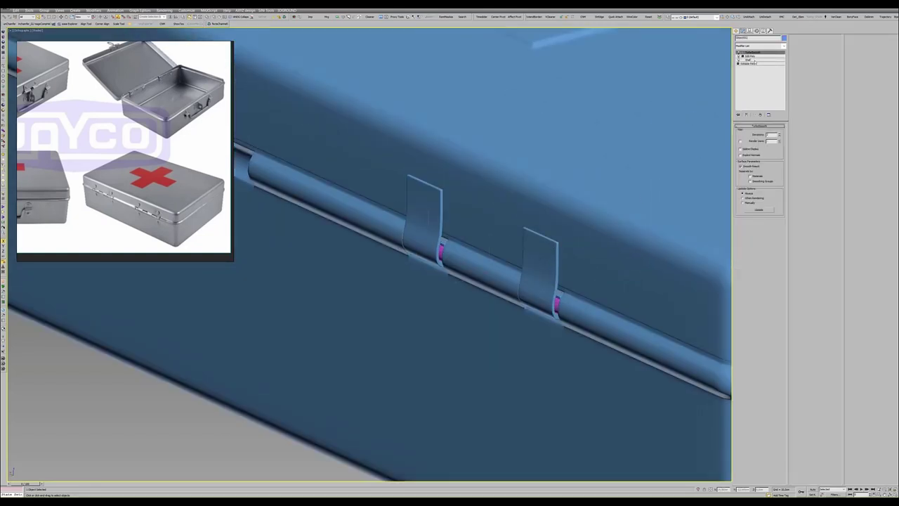
click(751, 59)
drag(780, 139, 779, 139)
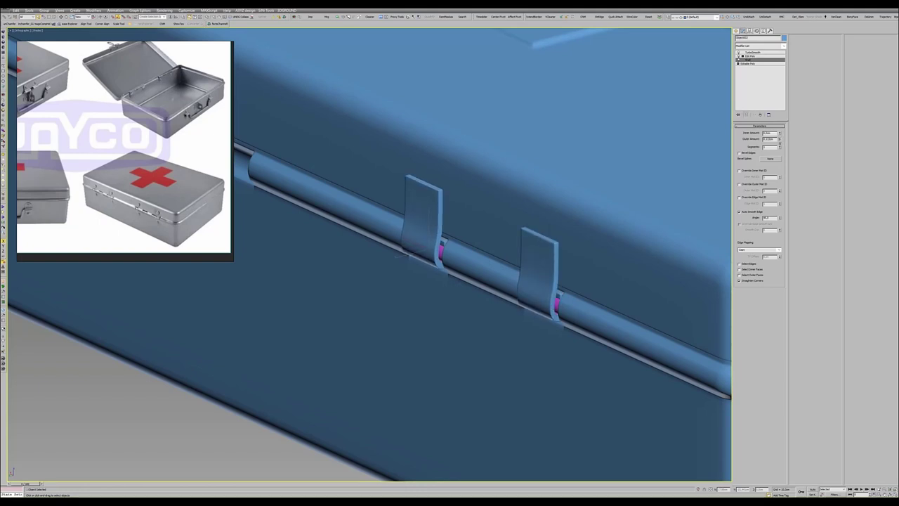
scroll(532, 178, down, 2)
alt+middle_drag(531, 177, 504, 192)
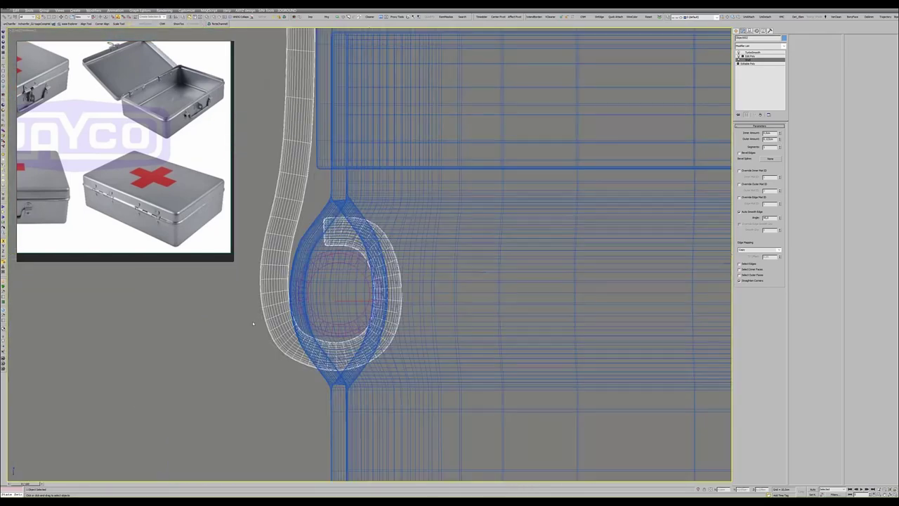
middle_drag(619, 123, 638, 141)
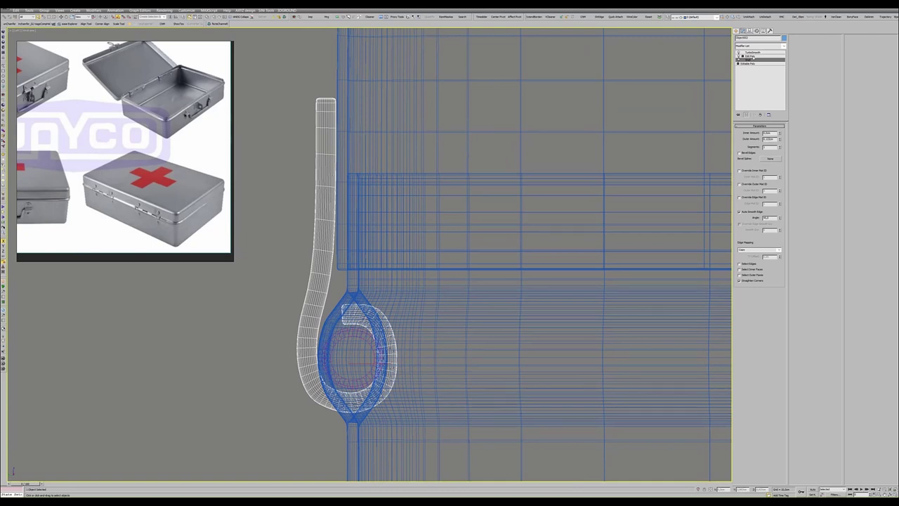
- Loop-select the hinge tab's edge and chamfer it with a near-zero amount
click(750, 56)
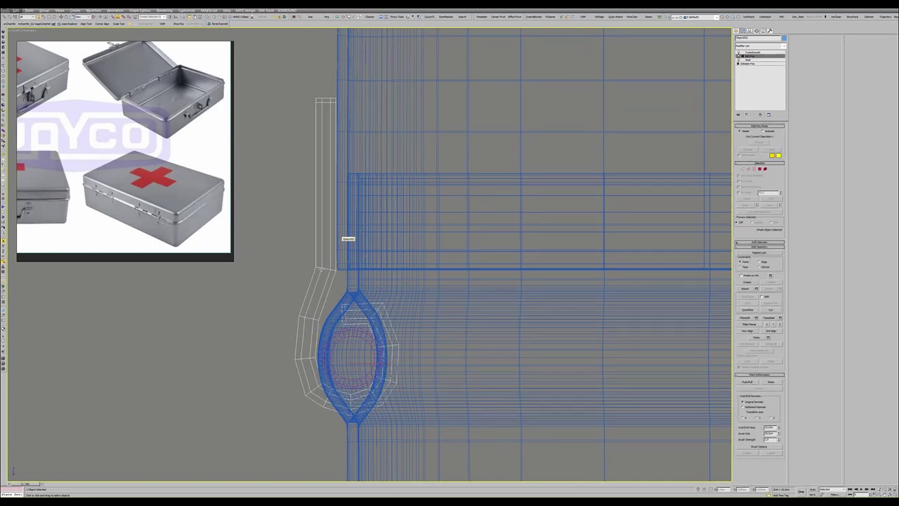
key(Page_Up)
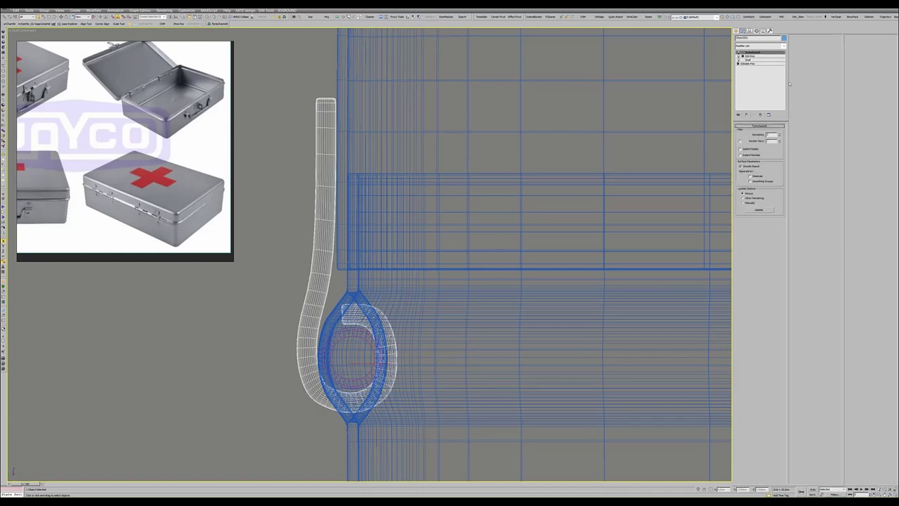
click(761, 56)
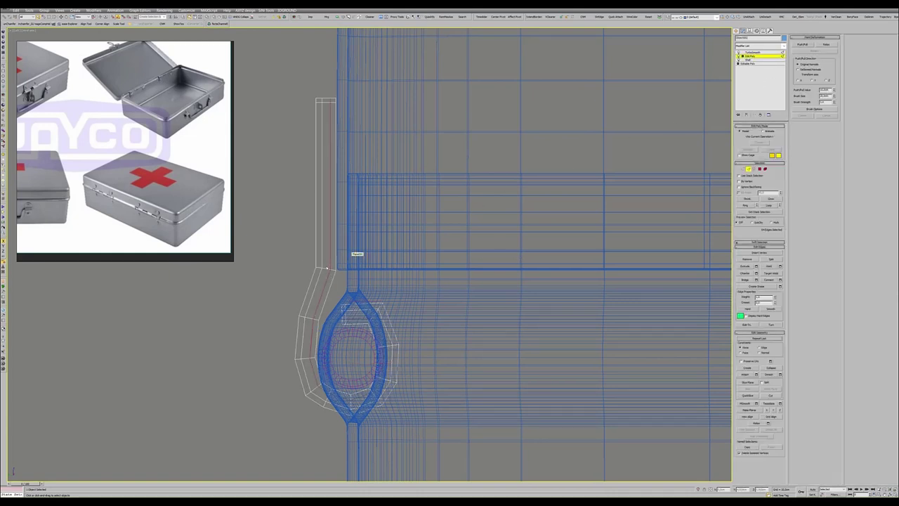
click(768, 205)
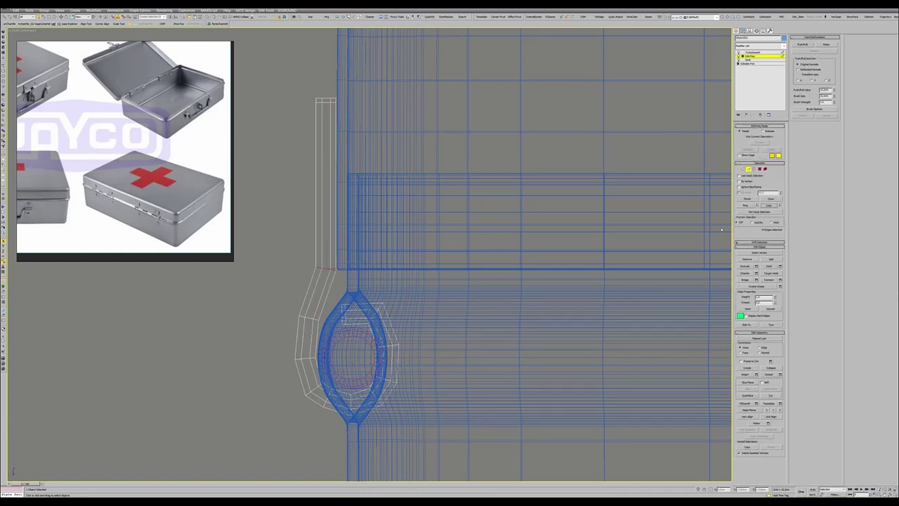
click(756, 273)
drag(312, 254, 315, 266)
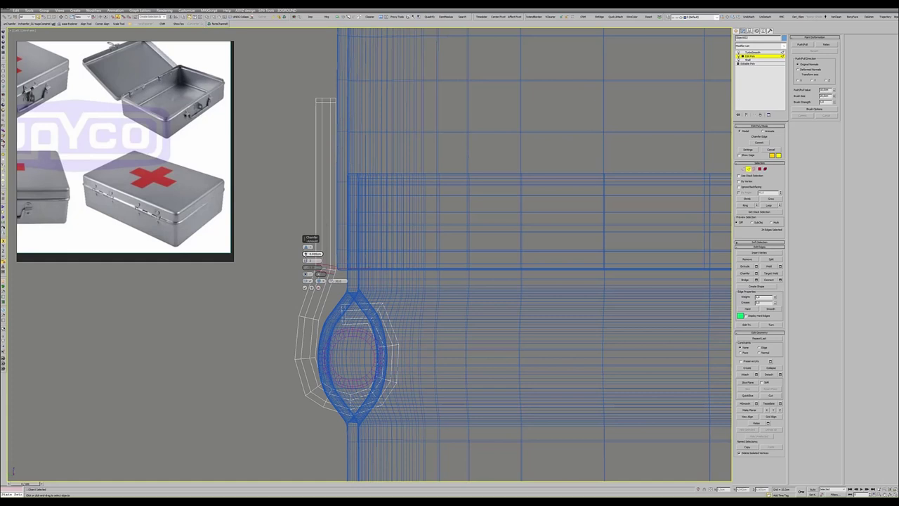
click(306, 287)
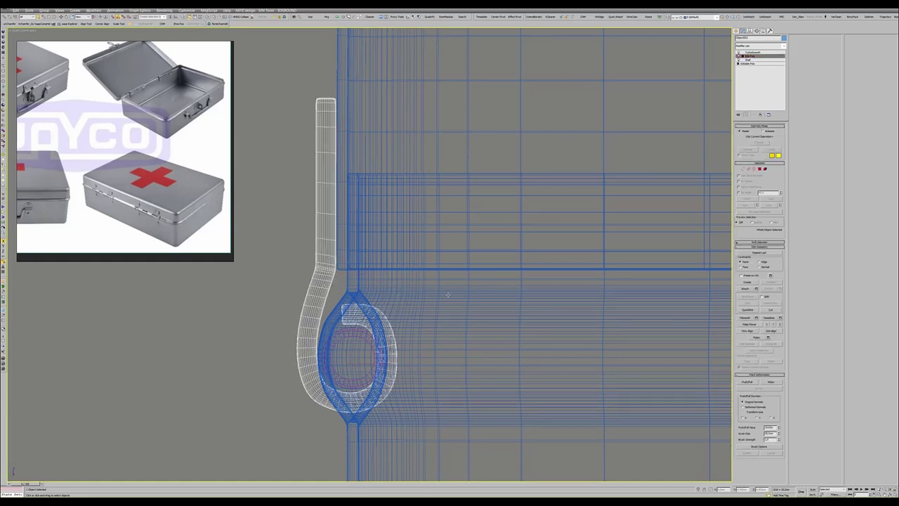
key(alt+w)
key(alt+w)
- Increase the hinge clips' Shell Outer Amount slightly
scroll(442, 282, up, 3)
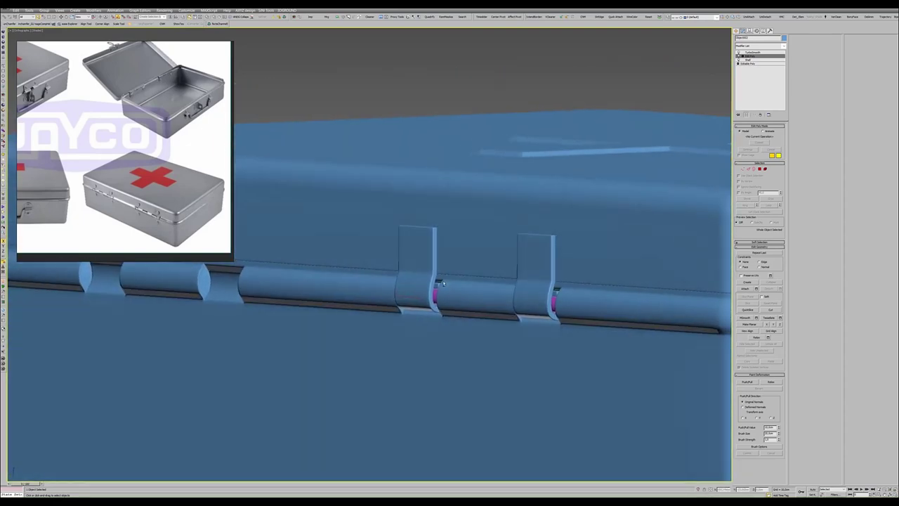
alt+middle_drag(443, 282, 697, 146)
click(749, 60)
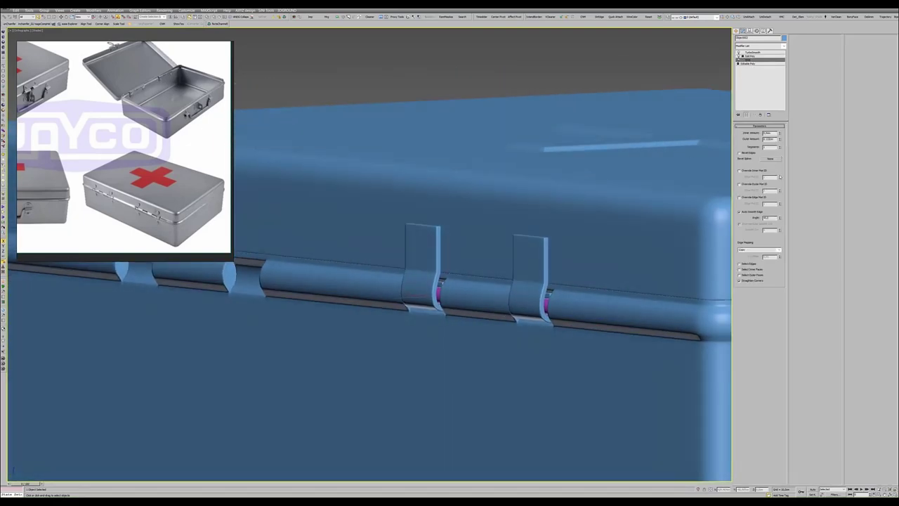
drag(780, 140, 779, 140)
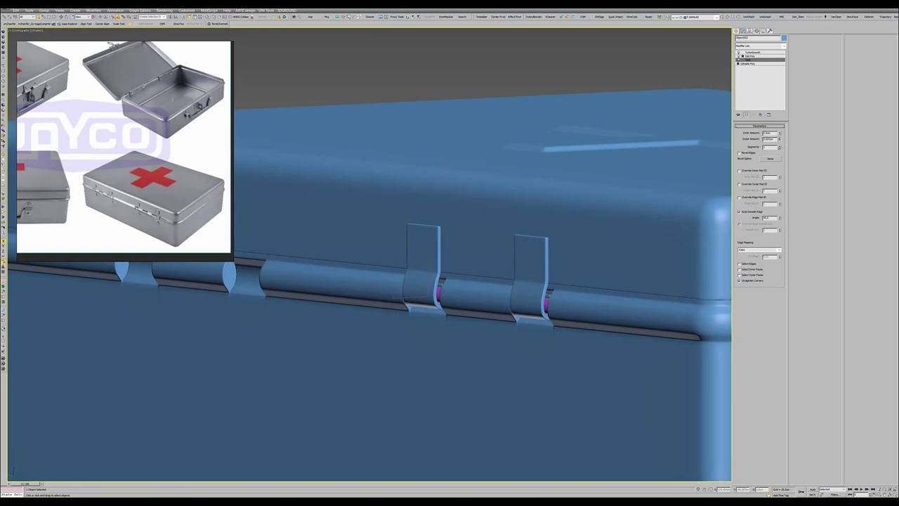
scroll(544, 227, down, 3)
scroll(544, 228, down, 3)
scroll(544, 227, down, 2)
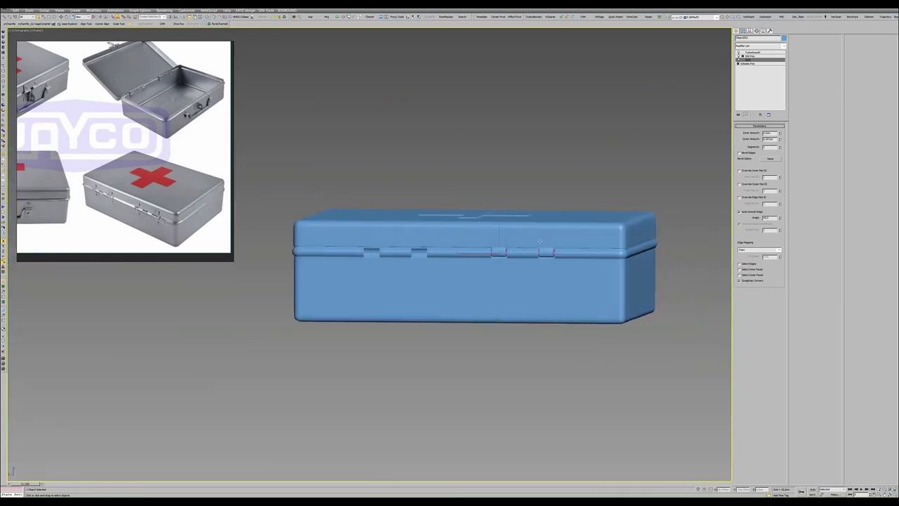
scroll(541, 244, down, 1)
- Maximize the Front view, turn off Edged Faces, frame the hinges, and start a Cylinder
key(alt+w)
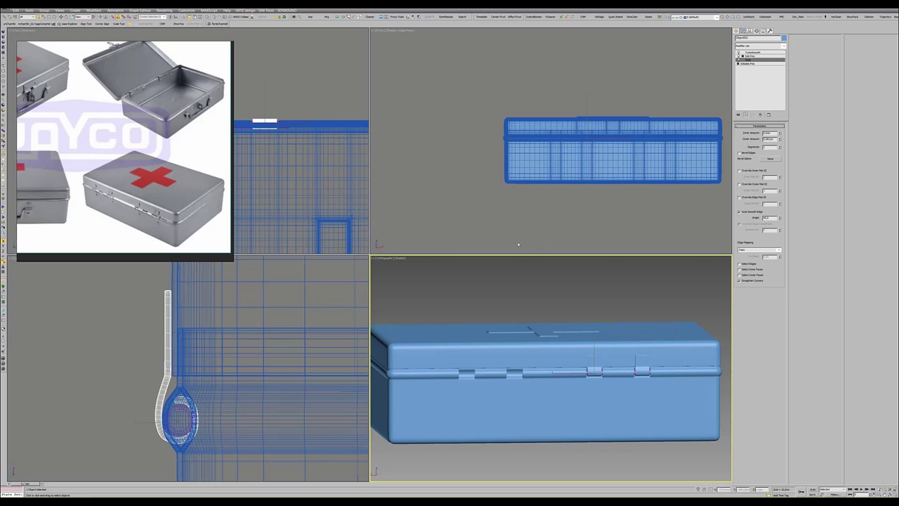
key(alt+w)
mouse_move(643, 237)
middle_down()
mouse_move(376, 237)
mouse_move(443, 237)
middle_up()
key(F4)
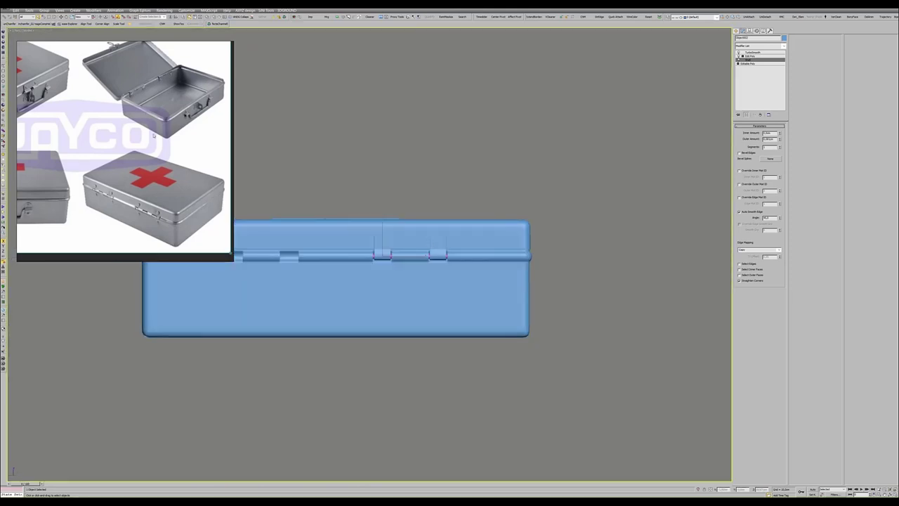
drag(153, 135, 151, 144)
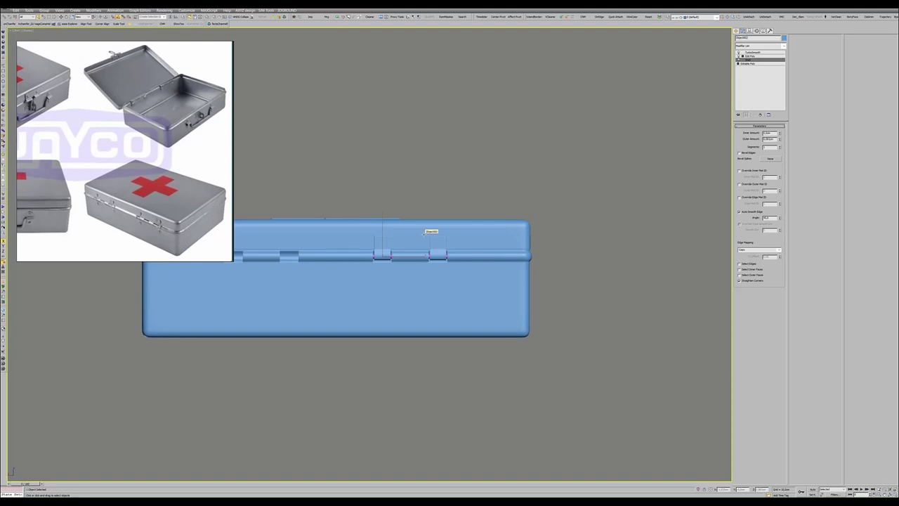
scroll(428, 236, up, 5)
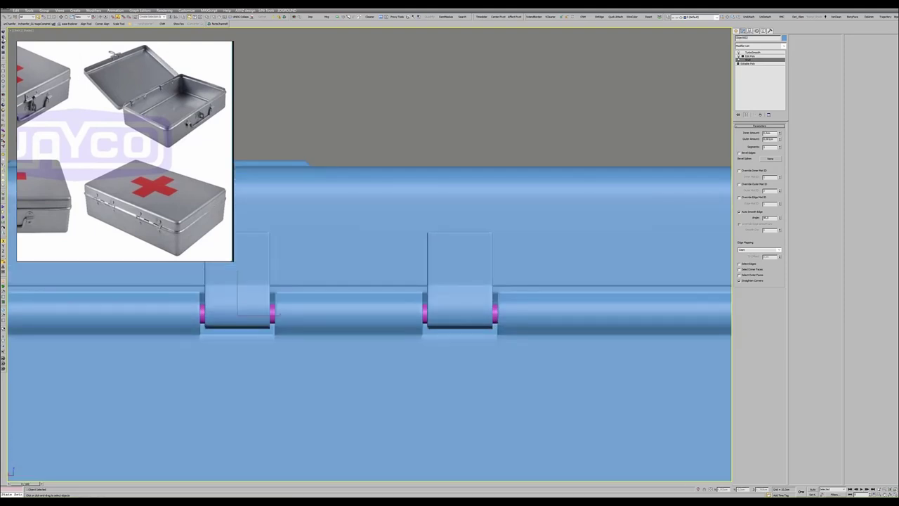
click(10, 44)
- In wireframe view, create a small cylinder on the right hinge barrel
key(F3)
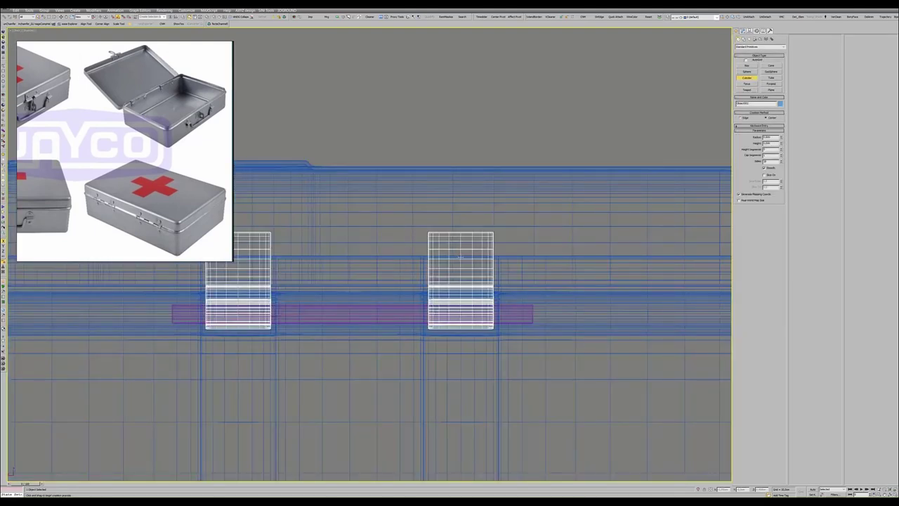
click(460, 258)
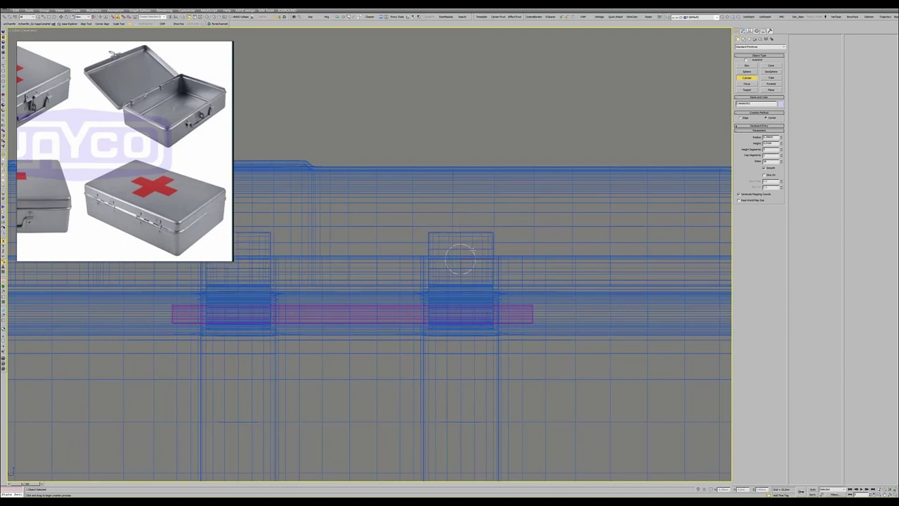
right_click(461, 258)
key(alt+w)
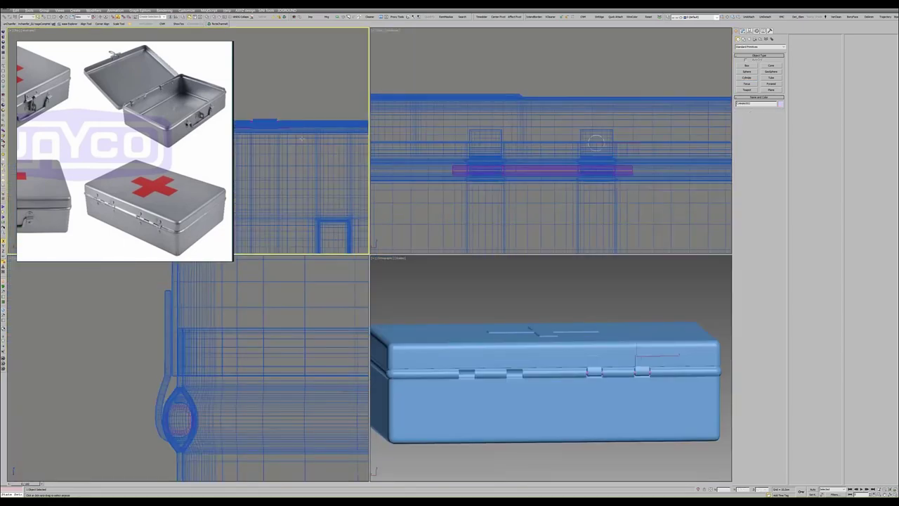
key(alt+w)
scroll(379, 171, down, 5)
middle_drag(379, 171, 469, 167)
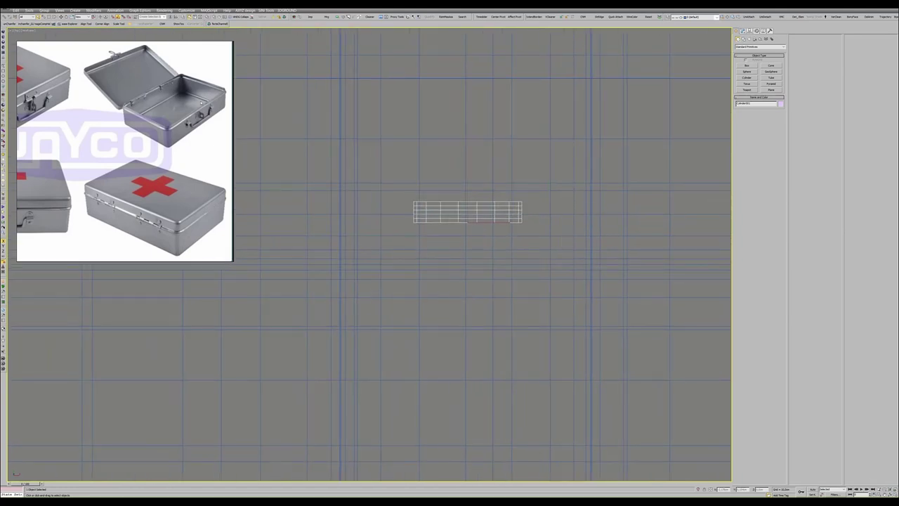
scroll(452, 201, down, 5)
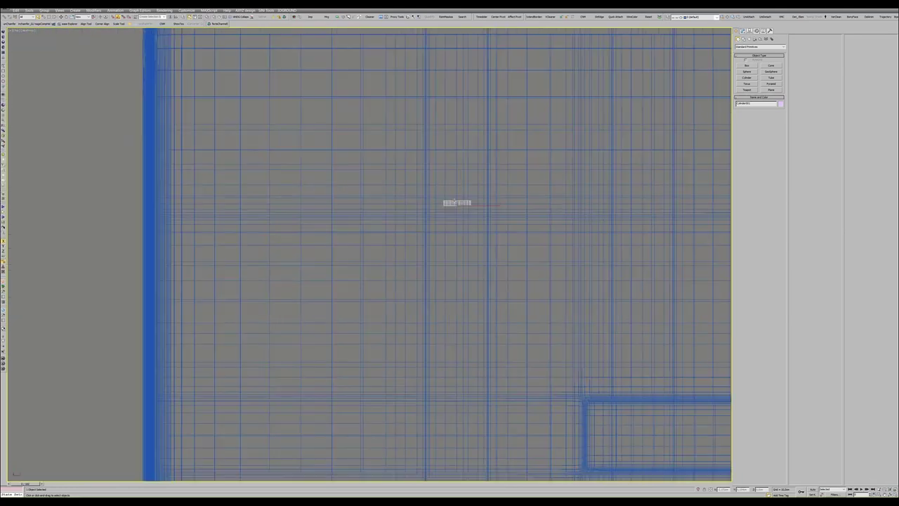
- Move the cylinder up to the lid panel's top edge and nudge it right in side view
click(748, 31)
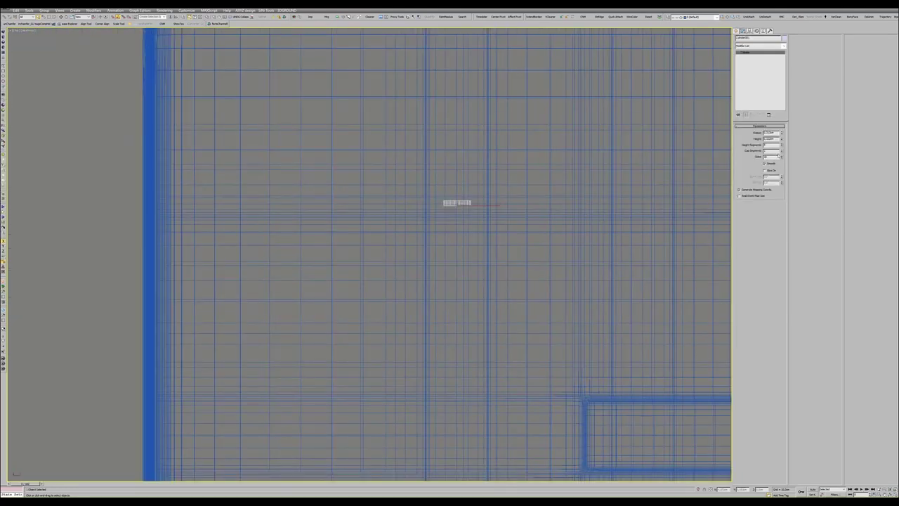
scroll(562, 193, down, 3)
scroll(561, 193, down, 3)
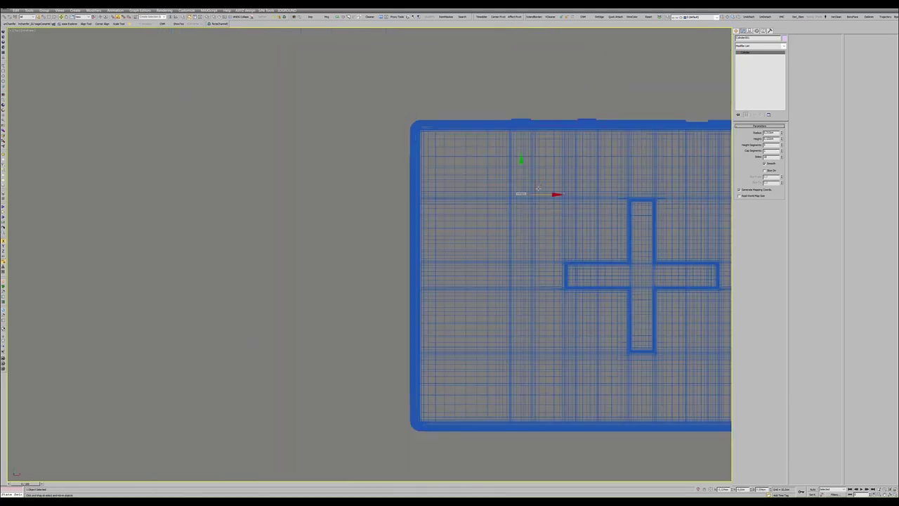
middle_drag(561, 193, 526, 277)
key(w)
scroll(505, 274, up, 3)
drag(490, 284, 489, 135)
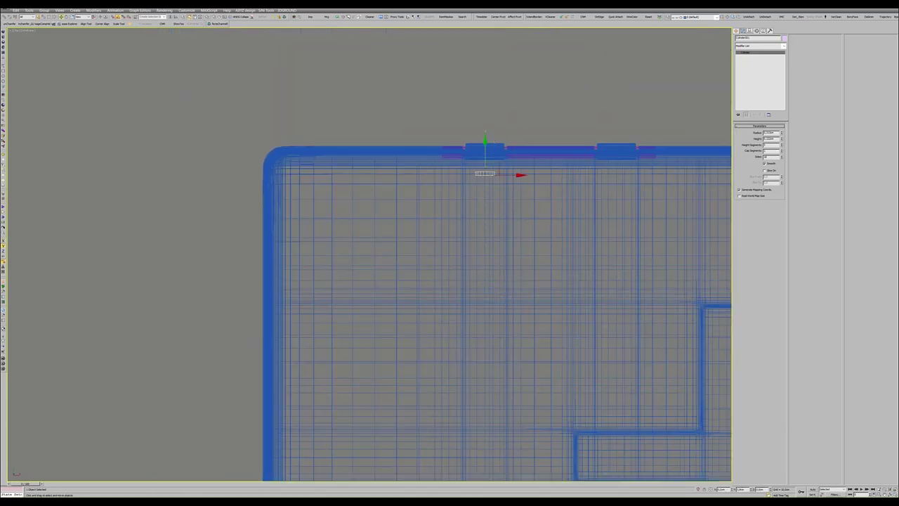
key(l)
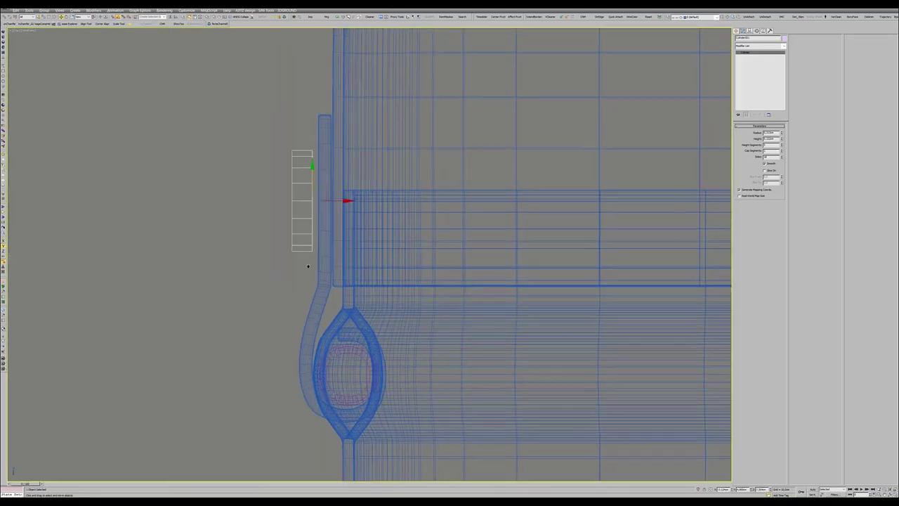
middle_drag(324, 178, 320, 210)
drag(319, 209, 324, 209)
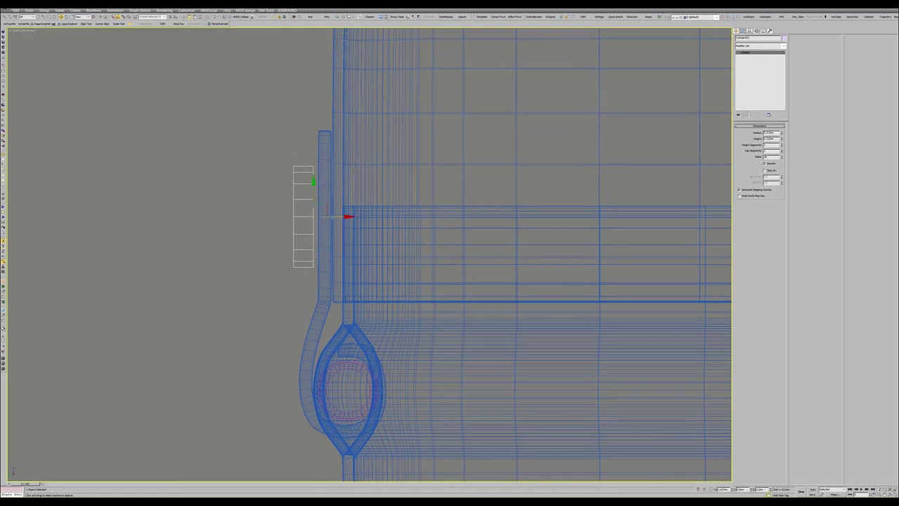
- Nudge the hinge loop profile slightly to the right along X
click(322, 250)
scroll(342, 209, up, 2)
middle_drag(365, 471, 392, 398)
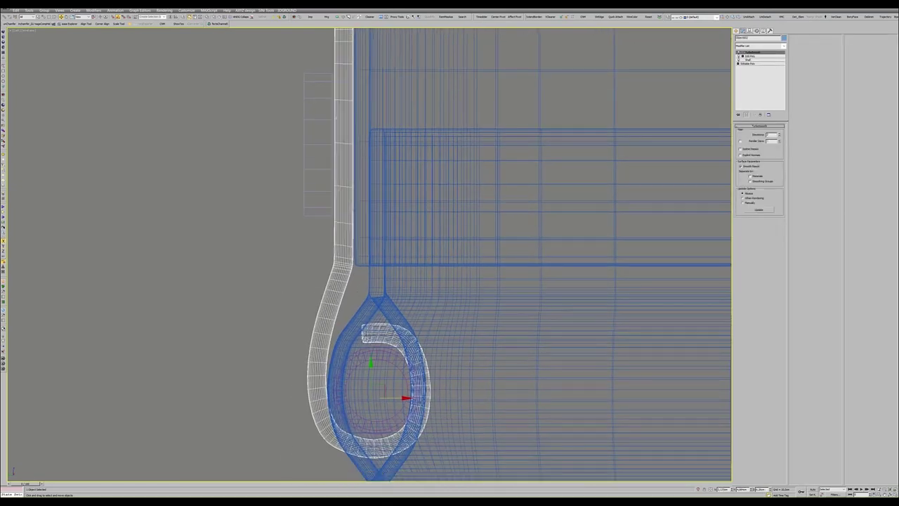
drag(406, 398, 406, 398)
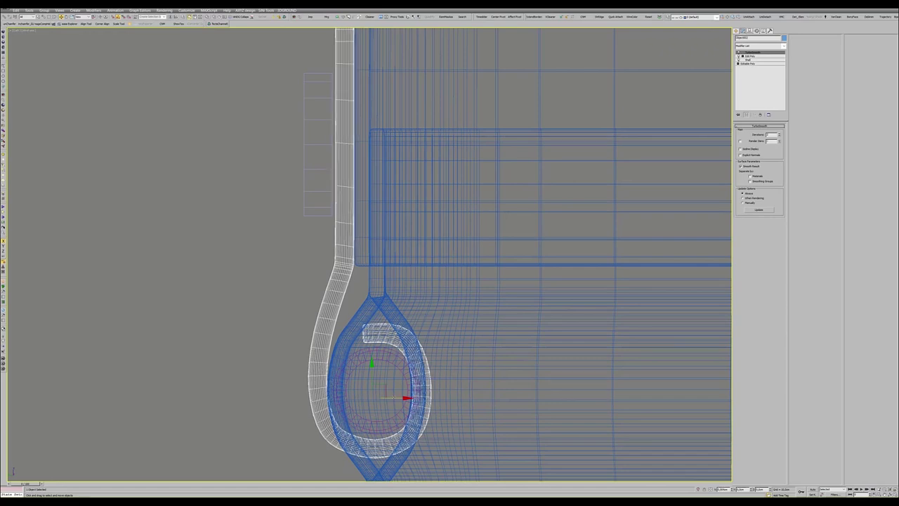
- Hide the lid from the right-click menu to reveal the tray's hollow interior
key(alt+w)
key(alt+w)
mouse_move(365, 281)
alt+middle_down()
mouse_move(337, 260)
mouse_move(352, 245)
mouse_move(381, 231)
mouse_move(403, 243)
mouse_move(384, 308)
alt+middle_up()
right_click(351, 239)
click(370, 229)
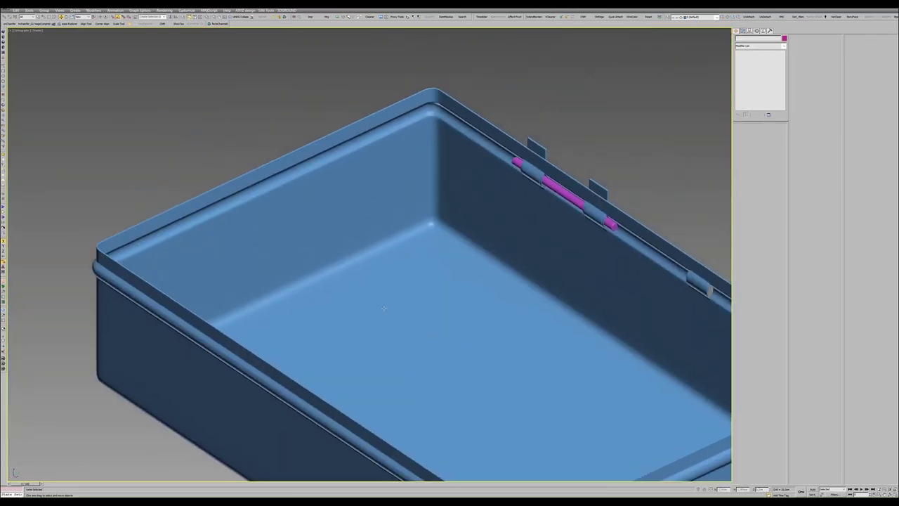
- Select the pink hinge pin's Line, test its Thickness, and show its cross-section in Left view
scroll(521, 168, up, 5)
alt+middle_drag(517, 180, 481, 180)
click(481, 180)
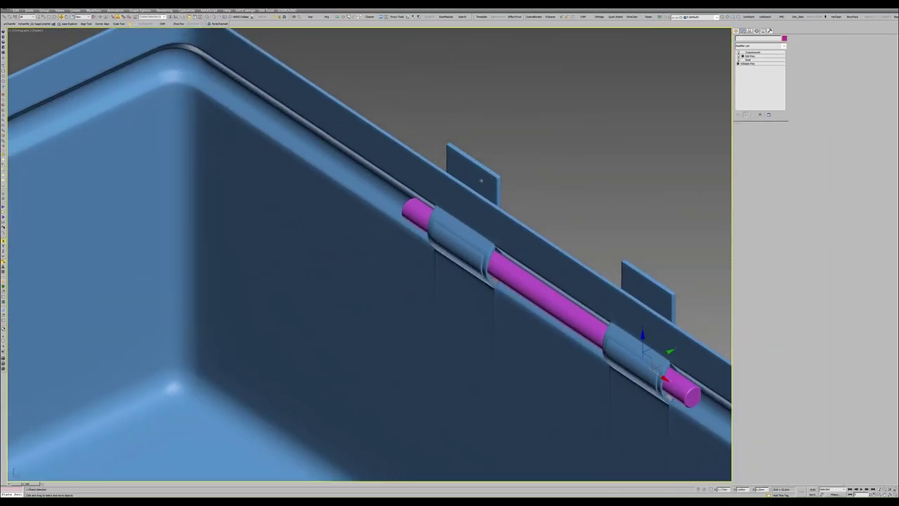
key(alt+w)
key(alt+w)
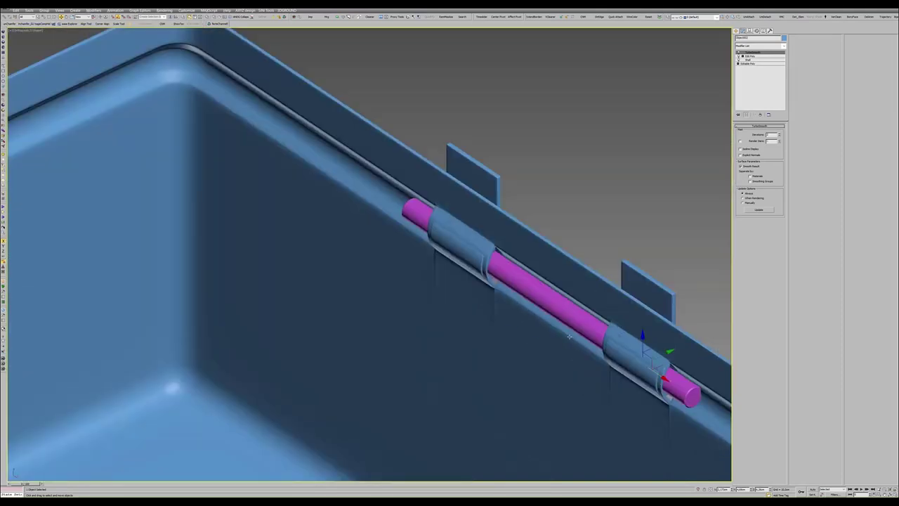
click(511, 280)
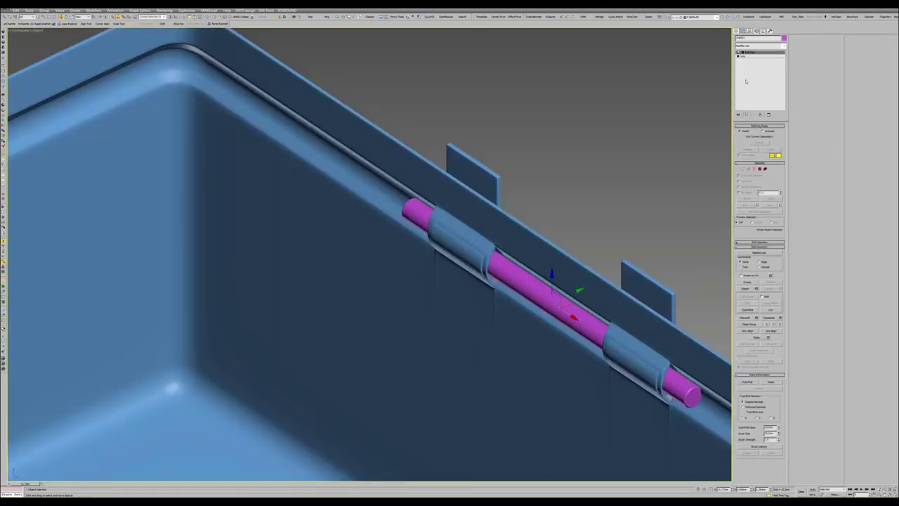
click(751, 56)
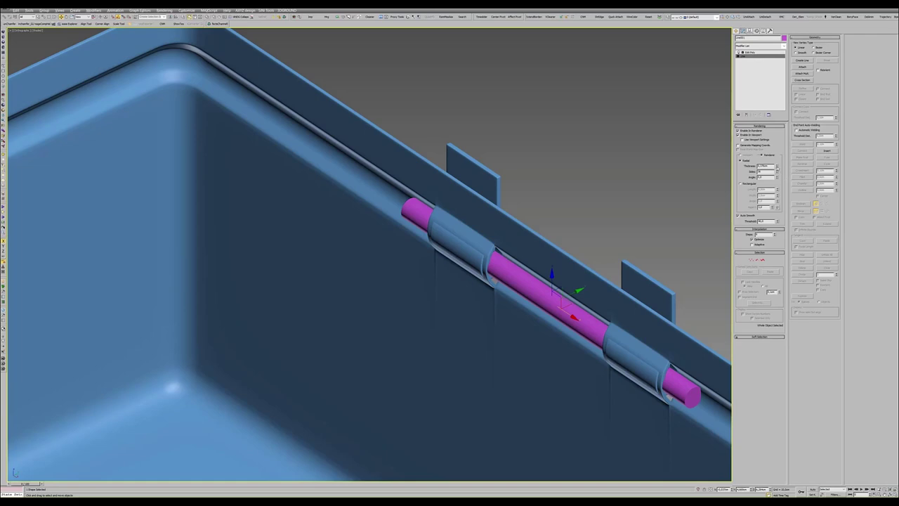
drag(776, 166, 777, 166)
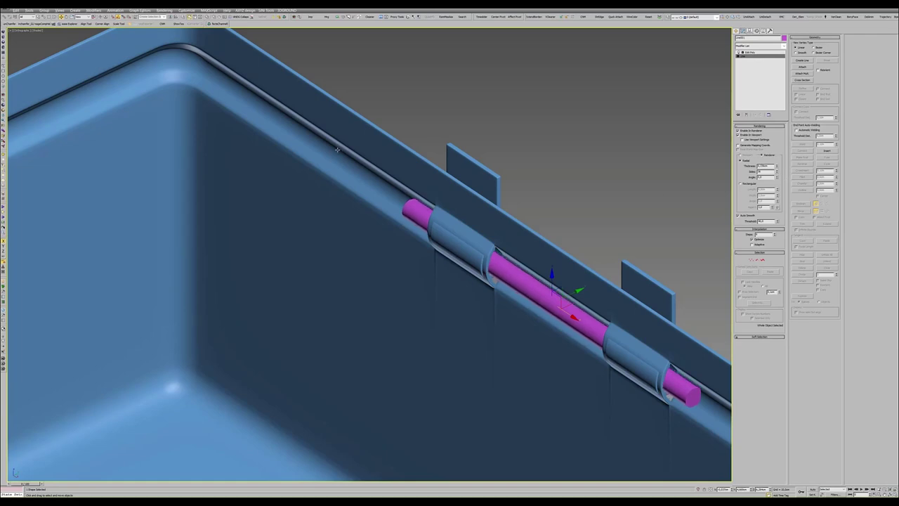
key(alt+w)
key(alt+w)
middle_drag(267, 373, 266, 322)
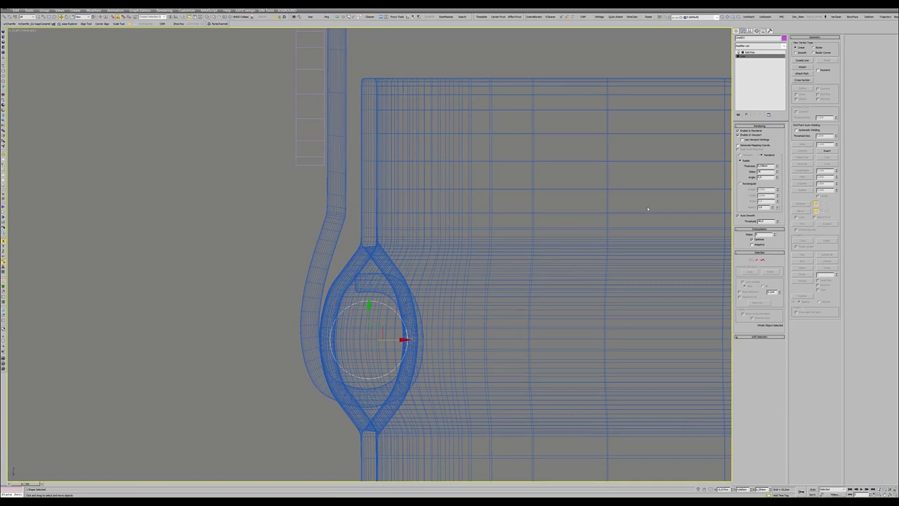
- Make the hinge pin slightly thinner and select the hinge loop
drag(777, 166, 777, 168)
click(370, 274)
click(371, 275)
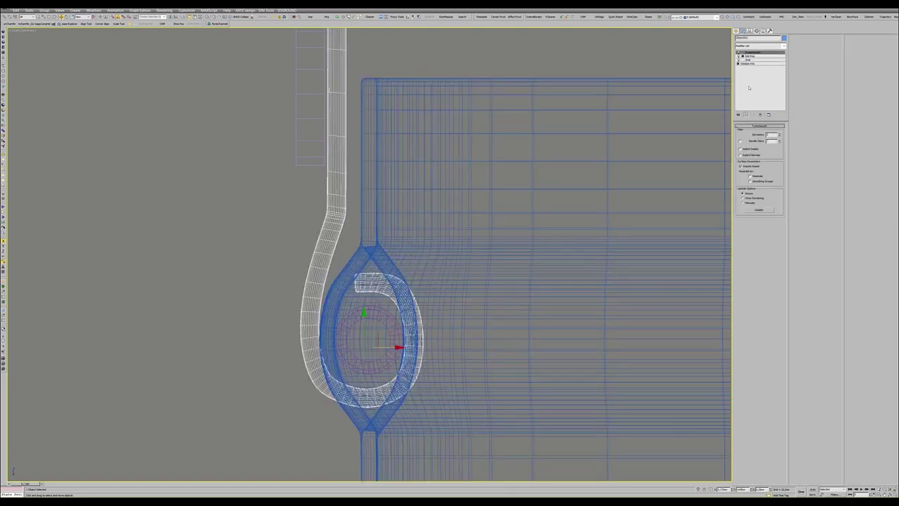
- On the loop's base Editable Poly, pull the curled tip vertices left and down around the pin
click(754, 57)
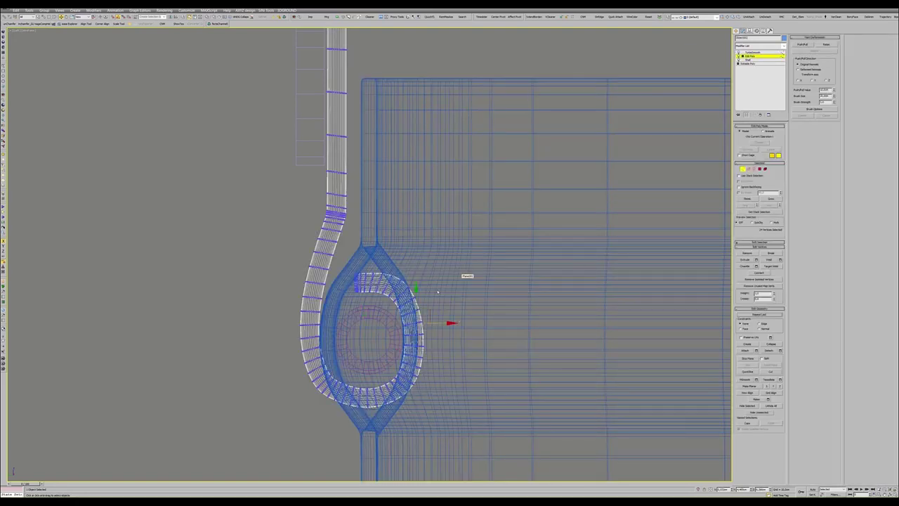
click(745, 115)
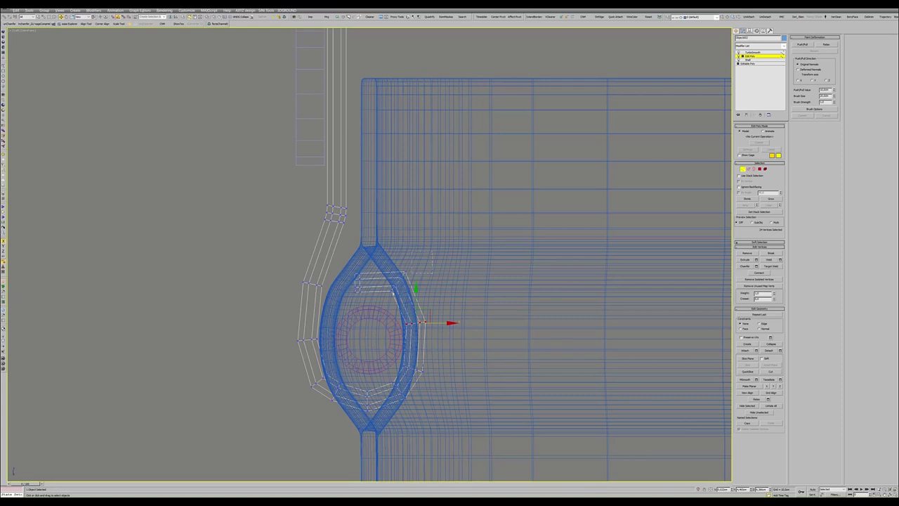
click(413, 284)
drag(413, 281, 417, 300)
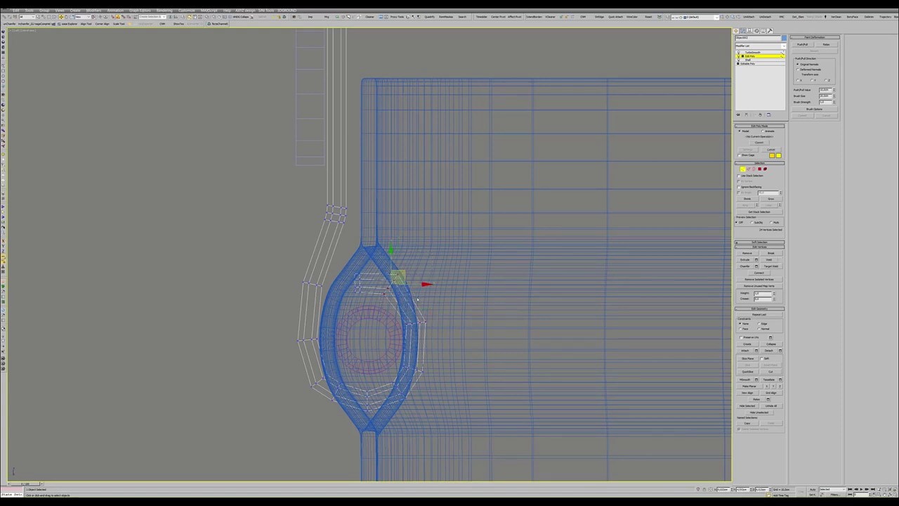
key(ctrl+z)
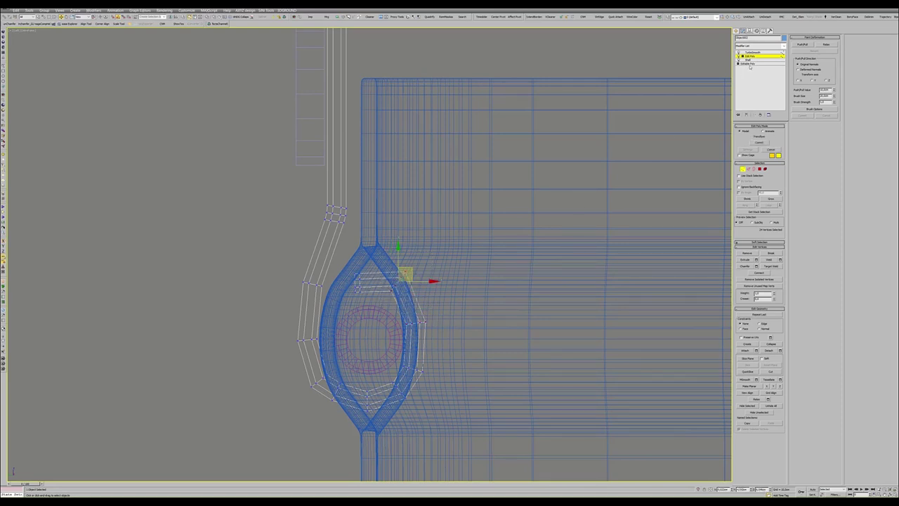
click(749, 63)
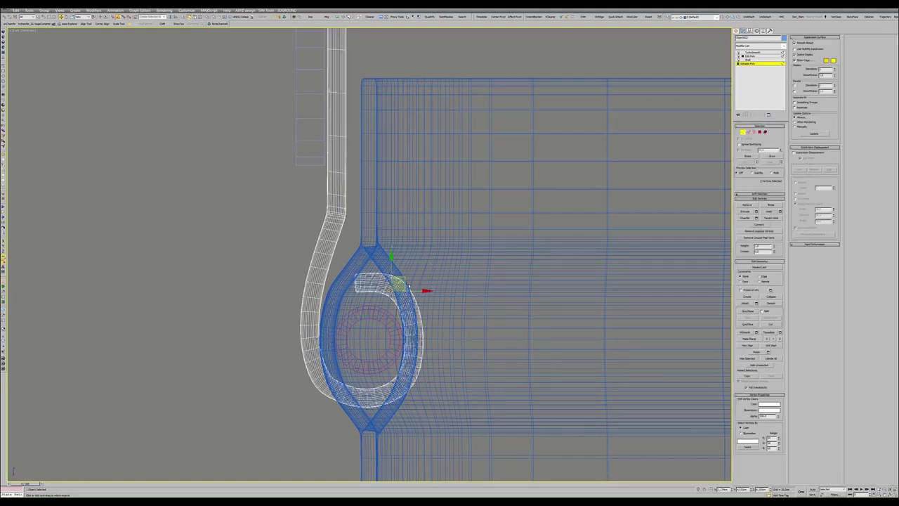
drag(398, 283, 391, 286)
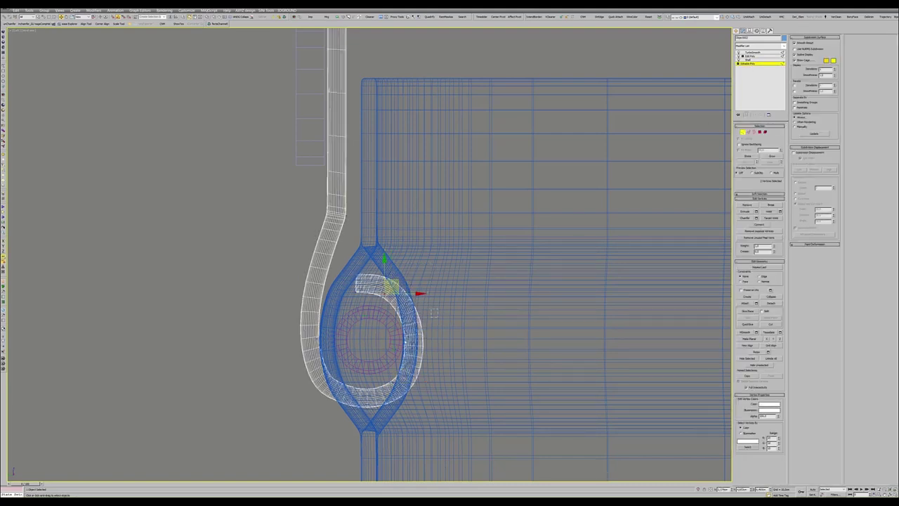
click(407, 330)
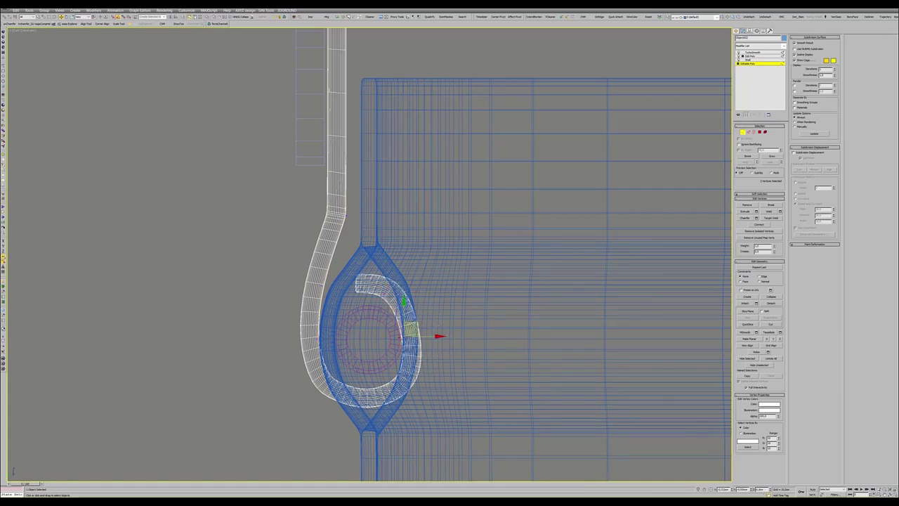
click(406, 365)
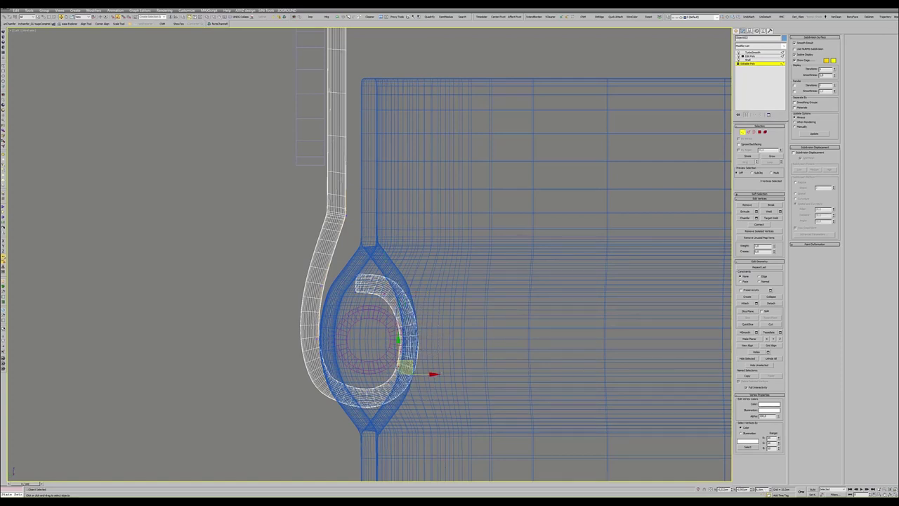
- Check the reshaped hinge in full-size Perspective with Edged Faces on
key(alt+w)
middle_click(548, 338)
key(alt+w)
alt+middle_drag(548, 338, 546, 315)
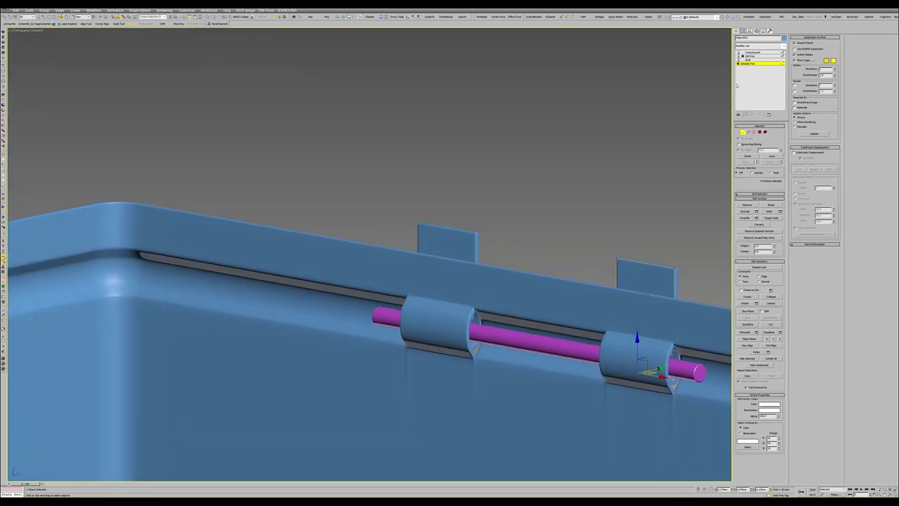
key(F4)
scroll(482, 298, up, 3)
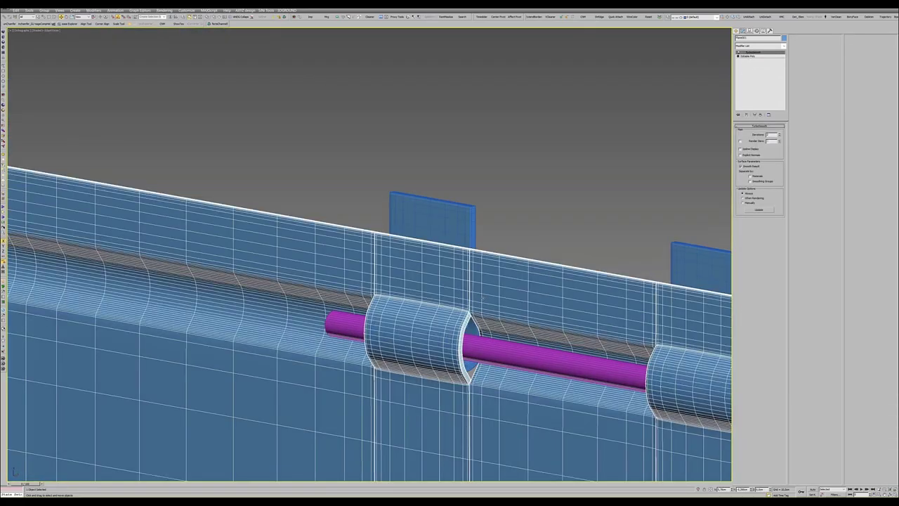
click(749, 56)
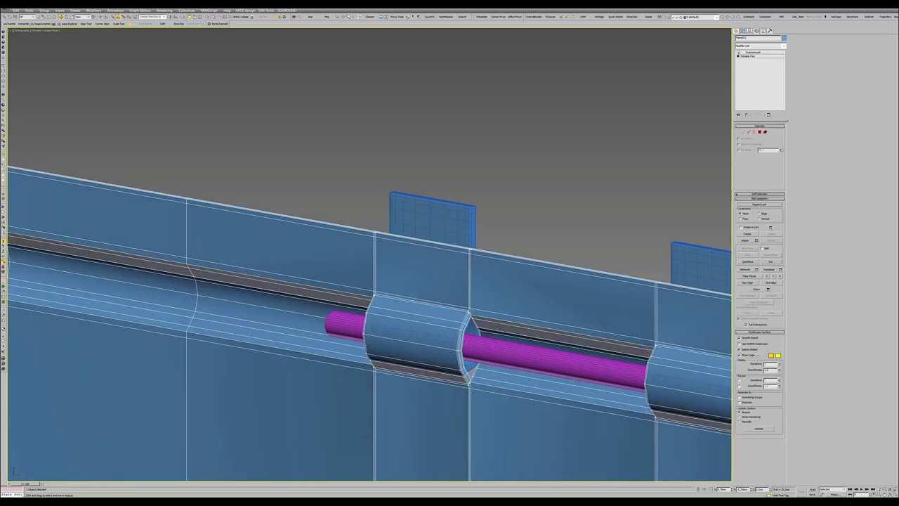
- Inspect the box's smoothed result around the hinge rim in Edge mode
scroll(471, 309, up, 5)
scroll(472, 307, down, 1)
scroll(472, 306, down, 1)
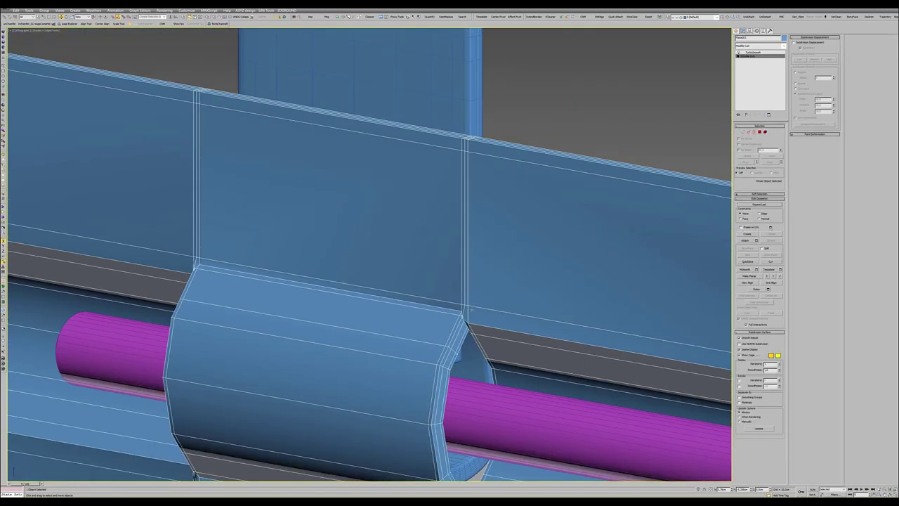
scroll(471, 310, down, 1)
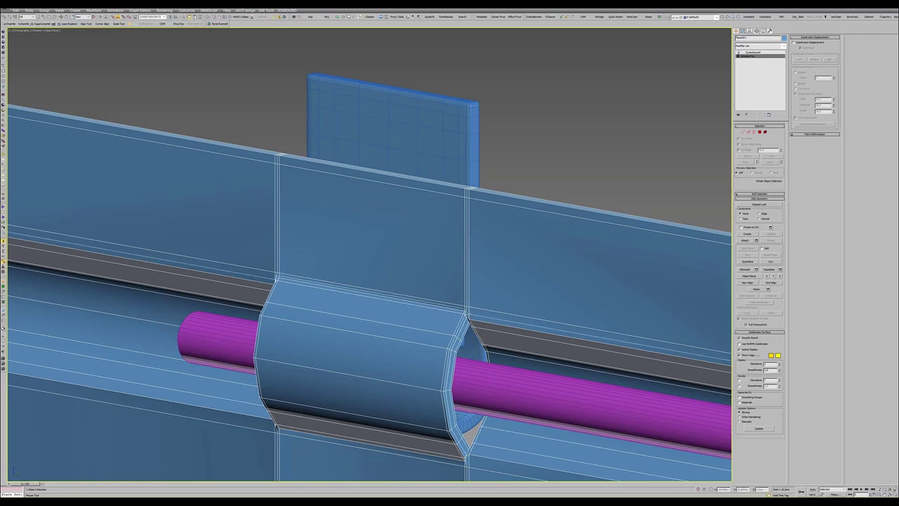
key(2)
click(753, 52)
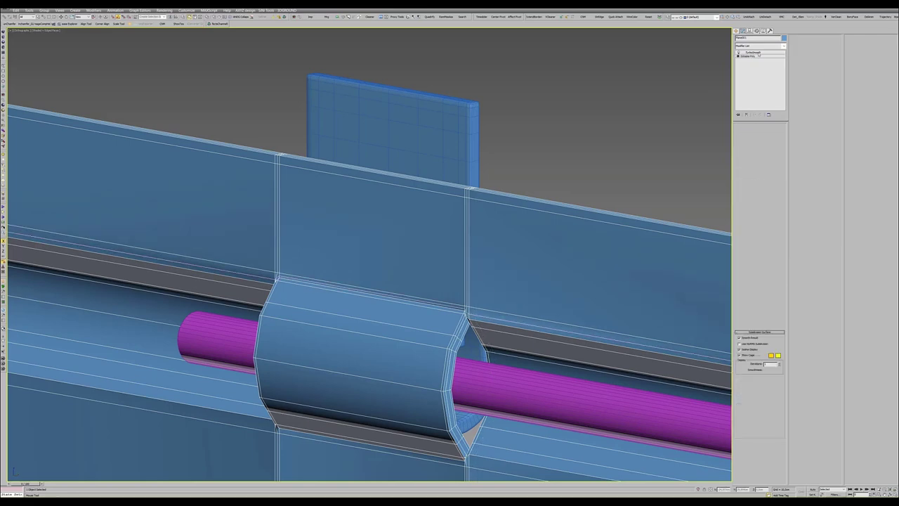
scroll(474, 253, down, 5)
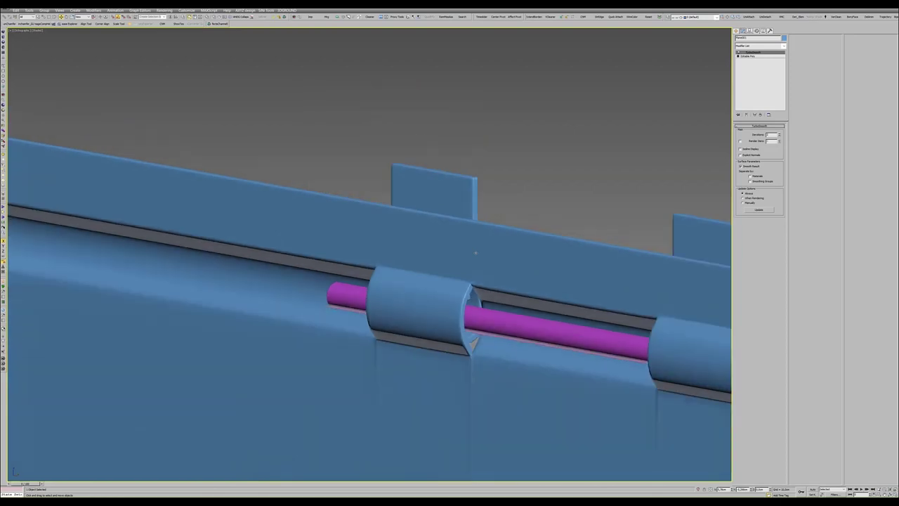
scroll(474, 253, up, 3)
scroll(474, 253, up, 2)
scroll(469, 294, up, 2)
scroll(469, 295, up, 3)
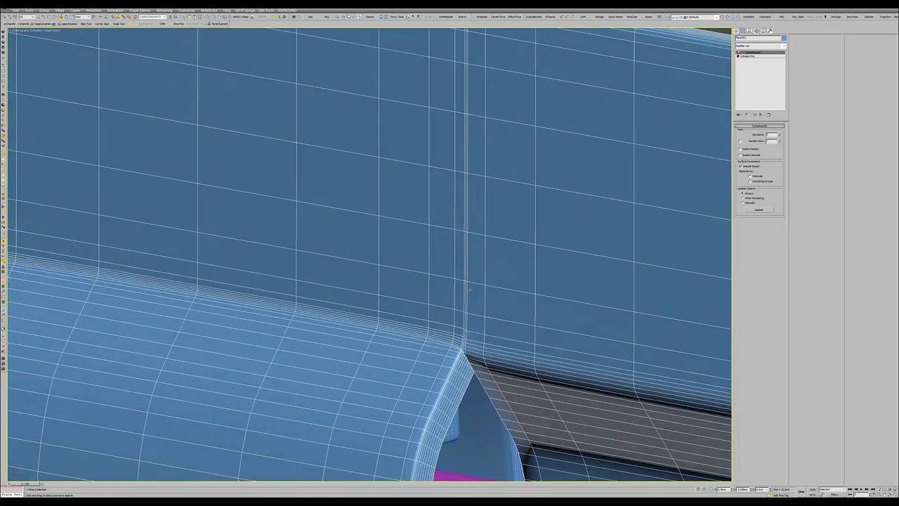
scroll(469, 295, down, 1)
scroll(465, 210, down, 2)
scroll(464, 210, down, 2)
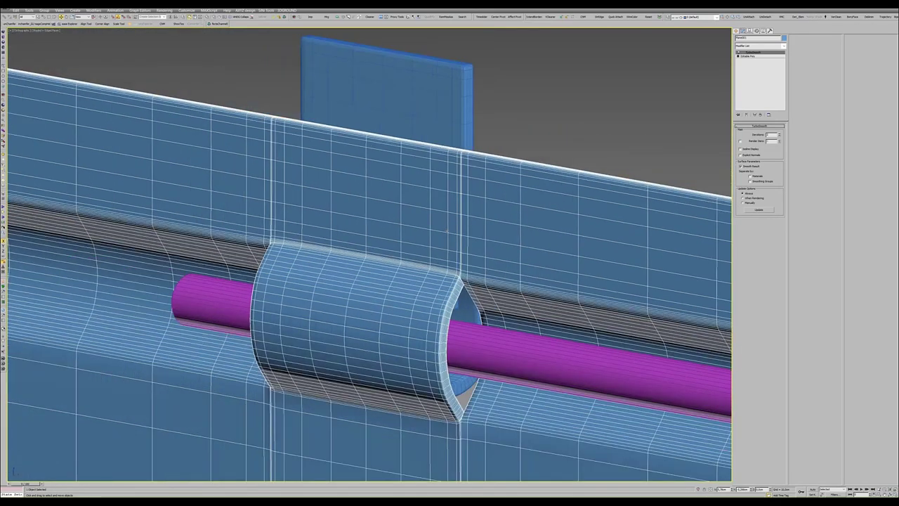
scroll(464, 210, down, 2)
scroll(441, 240, down, 2)
alt+middle_drag(441, 241, 440, 244)
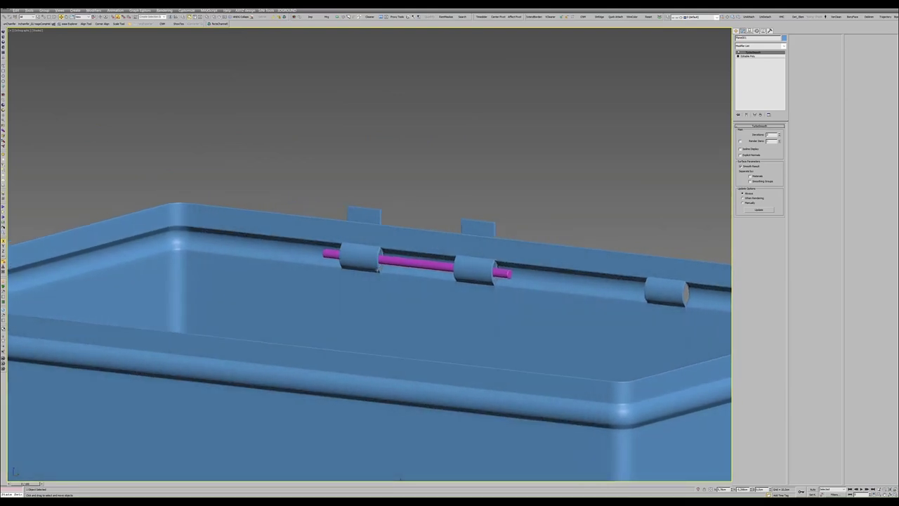
scroll(379, 272, up, 5)
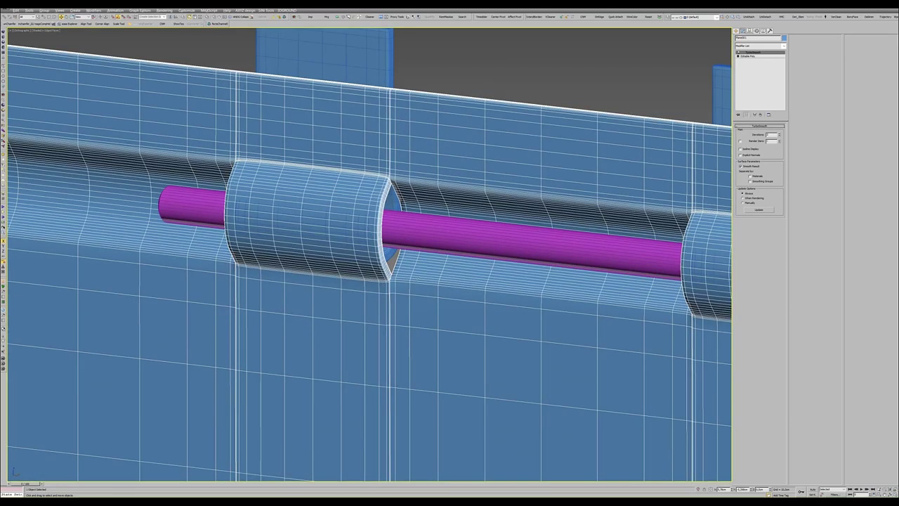
- Return to the base Editable Poly and preview an edge loop near the hinge
click(772, 56)
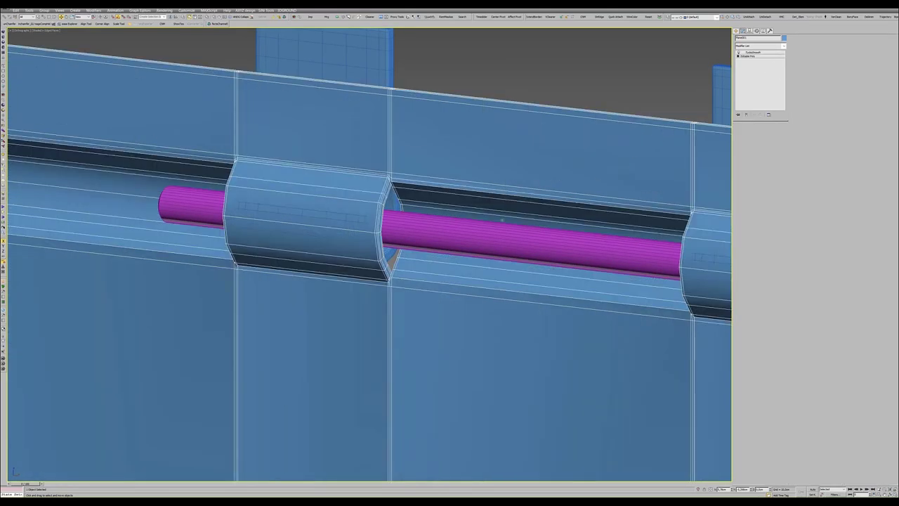
scroll(385, 286, up, 4)
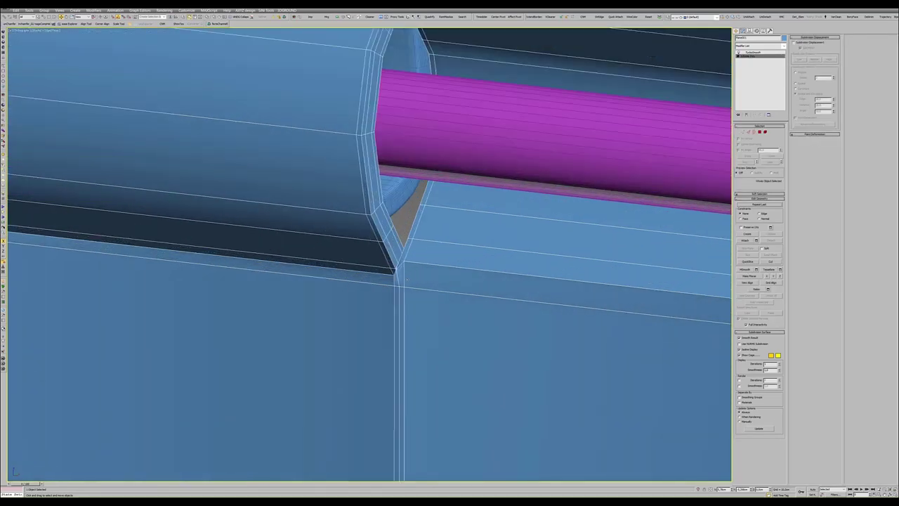
key(alt+shift+w)
scroll(406, 288, down, 4)
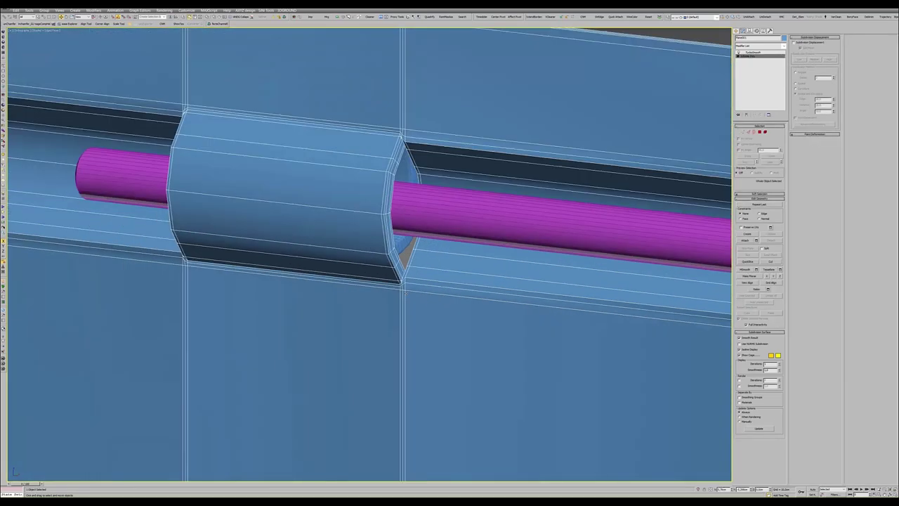
scroll(405, 289, down, 2)
scroll(405, 295, up, 6)
scroll(400, 282, up, 2)
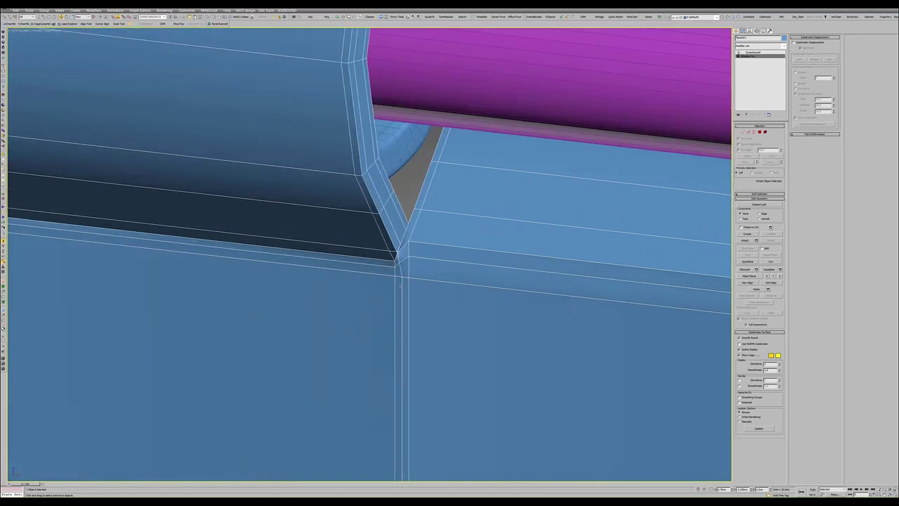
- Target Weld the doubled vertex under the hinge, verify the smoothed mesh, and add Edit Poly
key(1)
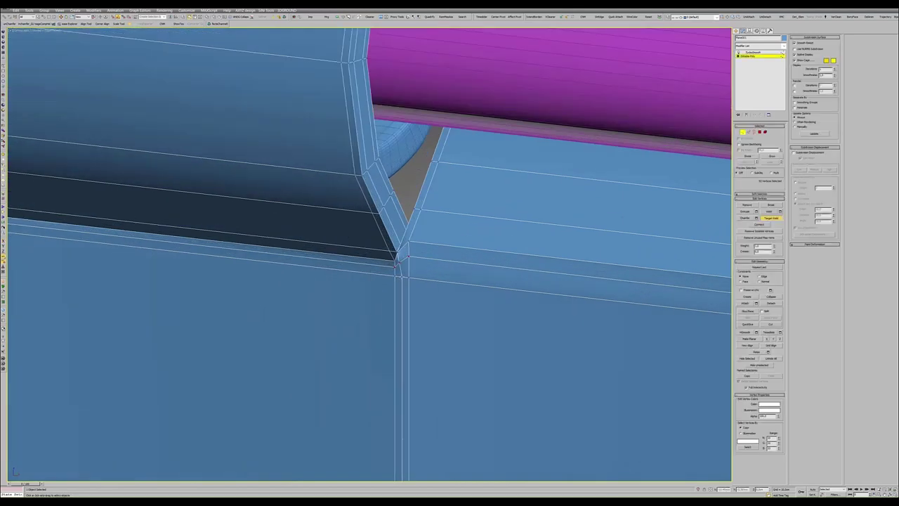
drag(397, 273, 405, 276)
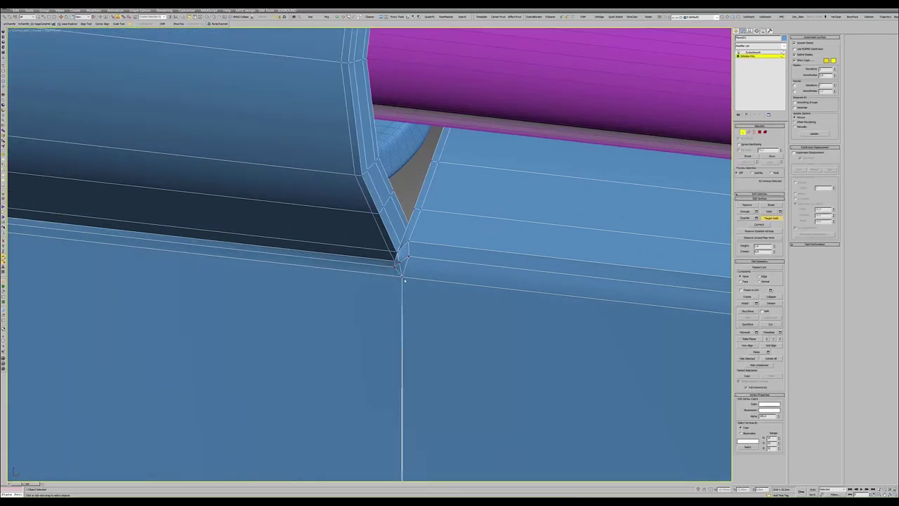
key(1)
key(ctrl+BackSpace)
scroll(506, 204, down, 10)
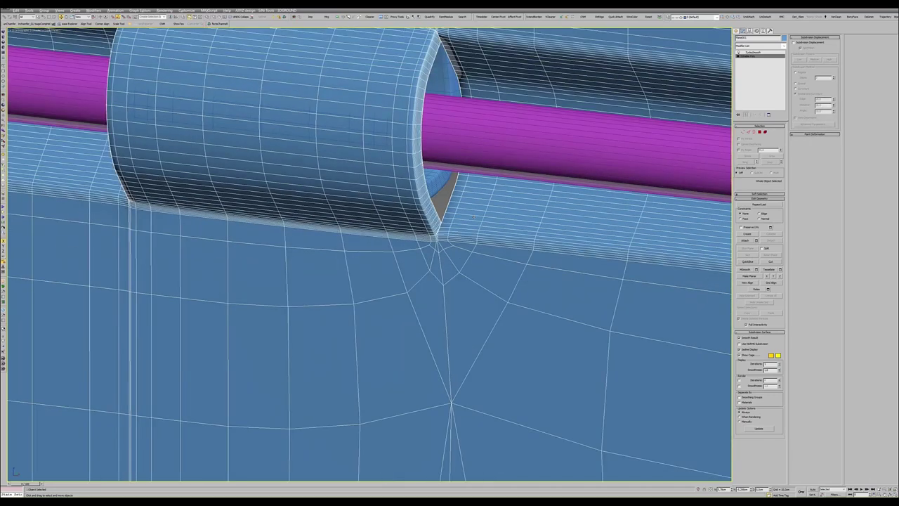
alt+middle_drag(507, 204, 474, 218)
scroll(473, 218, down, 6)
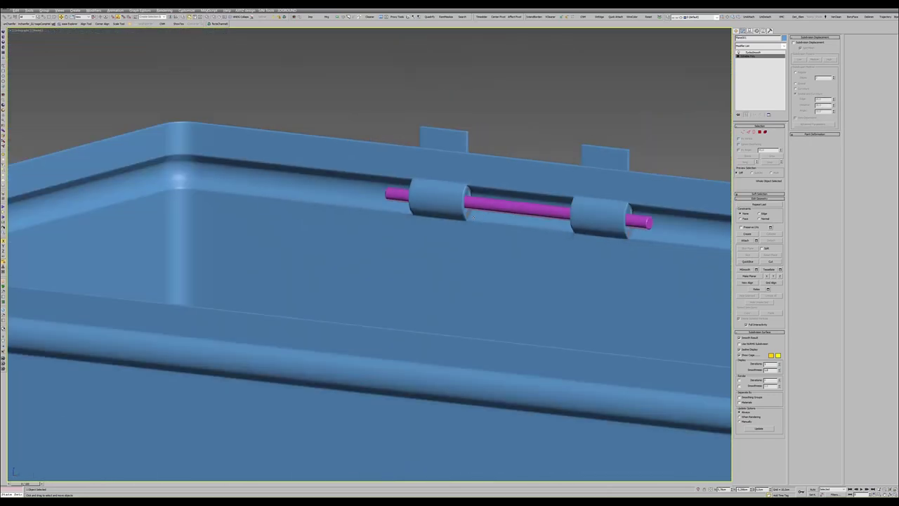
scroll(472, 218, up, 8)
key(F4)
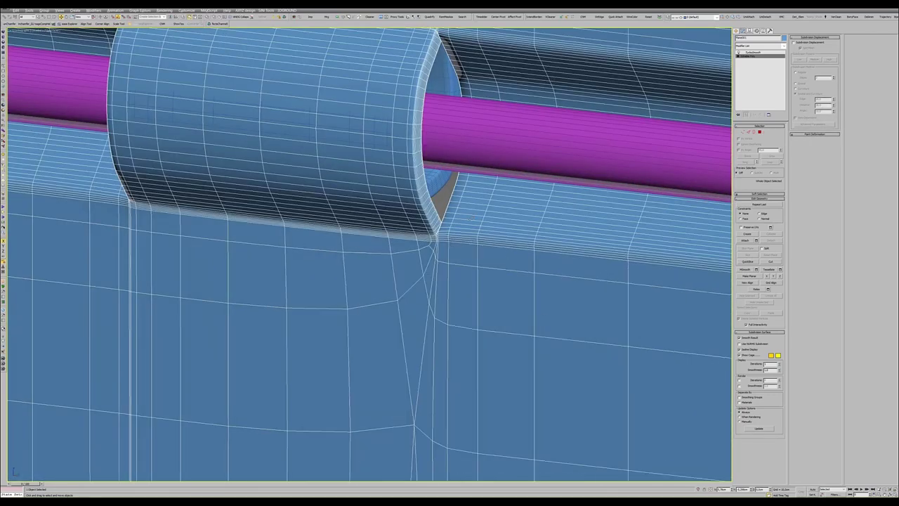
click(5, 96)
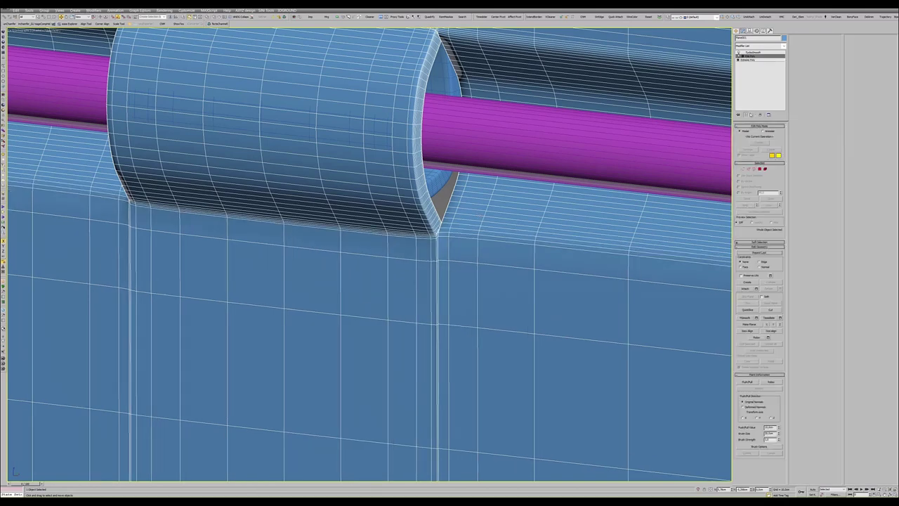
- In Vertex mode, cancel the vertex-merging mode and inspect the hinge corner
scroll(438, 241, up, 3)
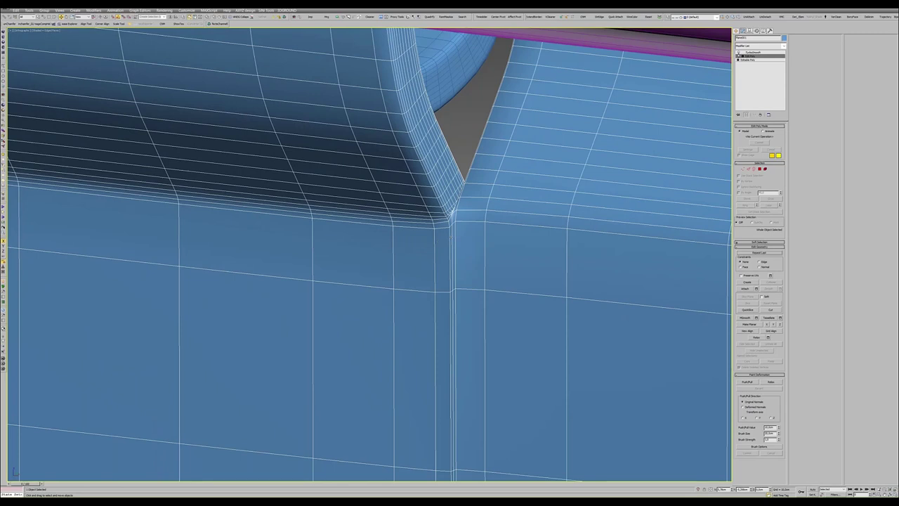
scroll(450, 238, up, 2)
key(1)
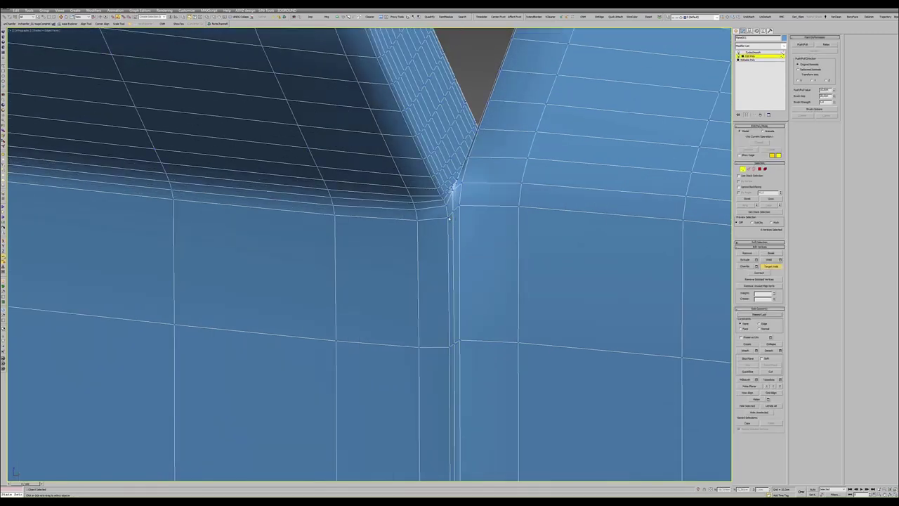
right_click(449, 223)
scroll(451, 231, up, 2)
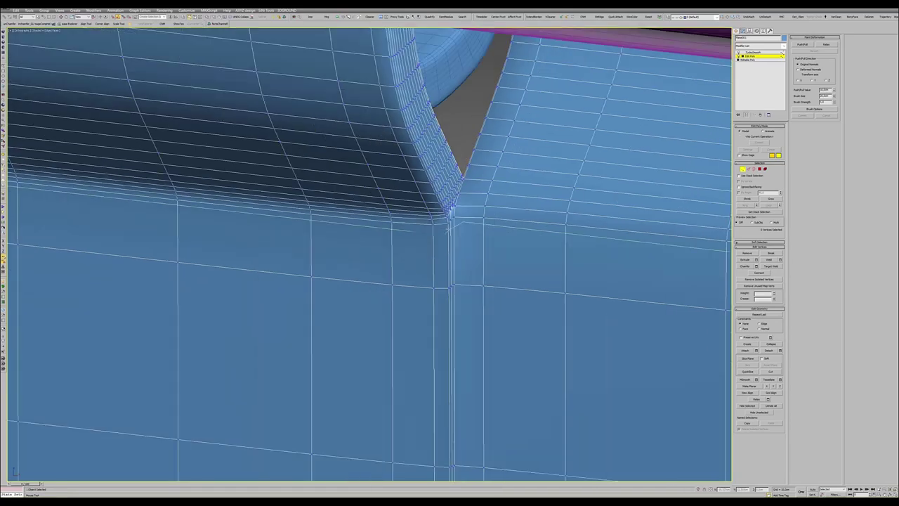
scroll(442, 239, up, 4)
scroll(449, 241, down, 2)
scroll(450, 241, down, 2)
scroll(449, 241, down, 3)
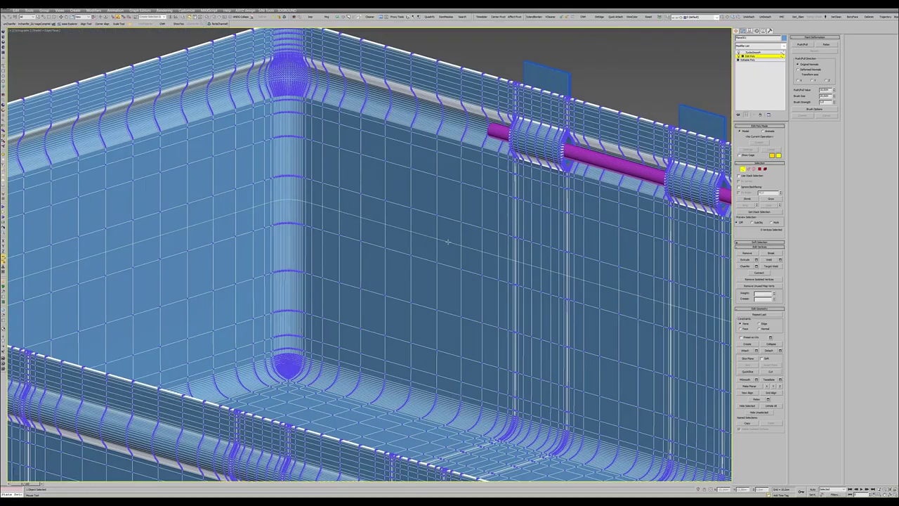
scroll(450, 241, down, 1)
scroll(568, 201, up, 3)
scroll(567, 201, up, 2)
scroll(567, 200, up, 2)
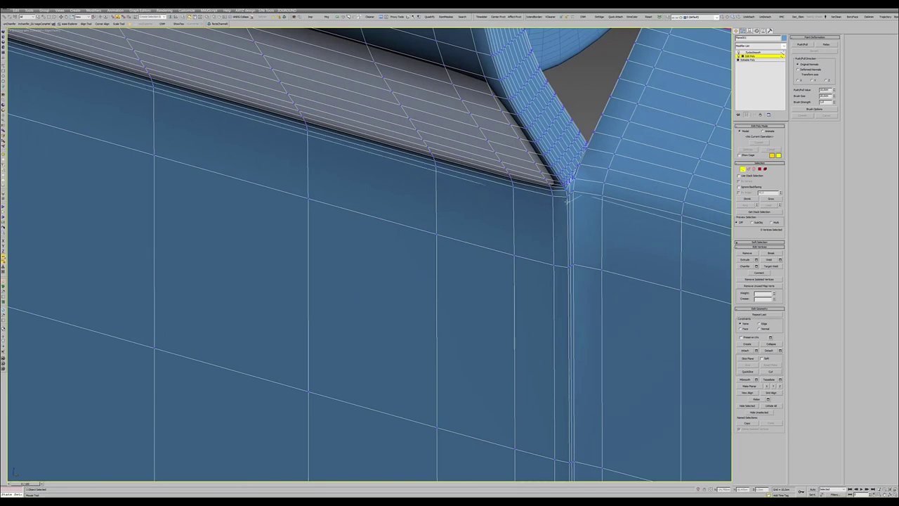
- With smoothing hidden, slide the corner edge under the hinge upward in Edge mode
key(2)
middle_drag(560, 221, 531, 227)
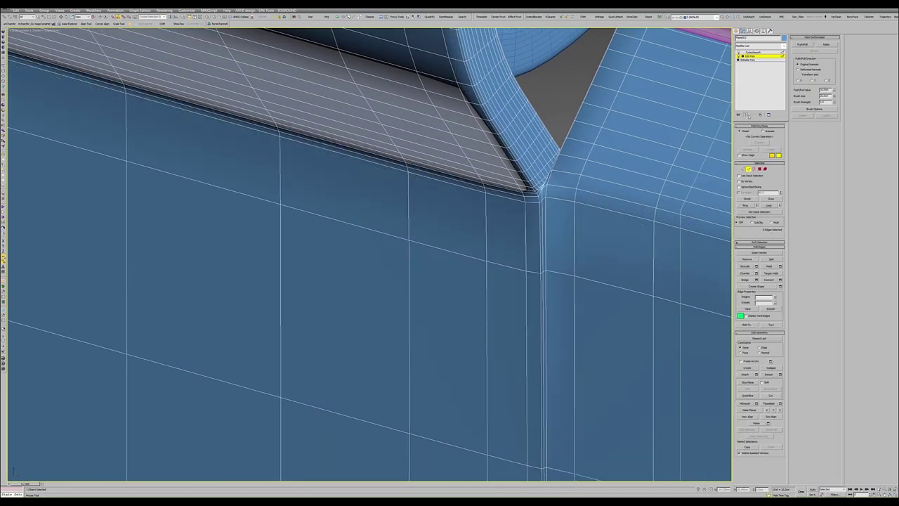
key(ctrl+q)
drag(548, 225, 544, 212)
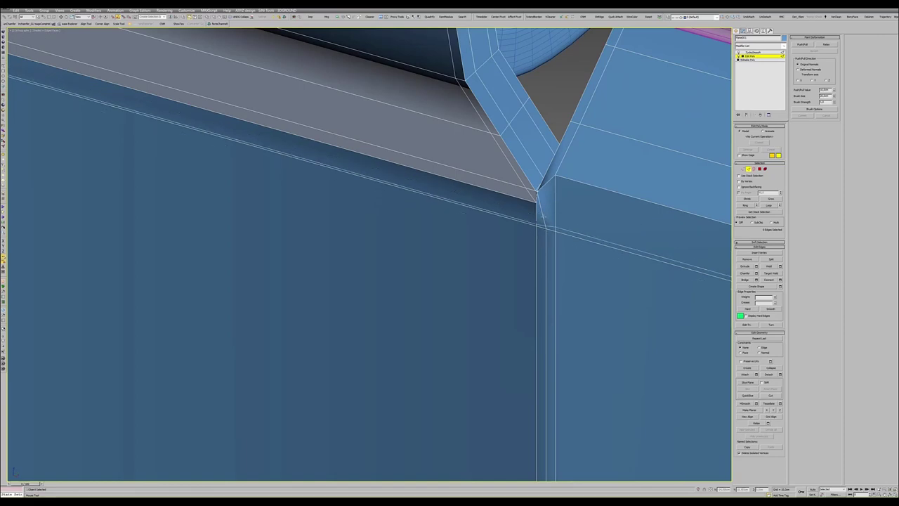
alt+middle_drag(543, 212, 538, 215)
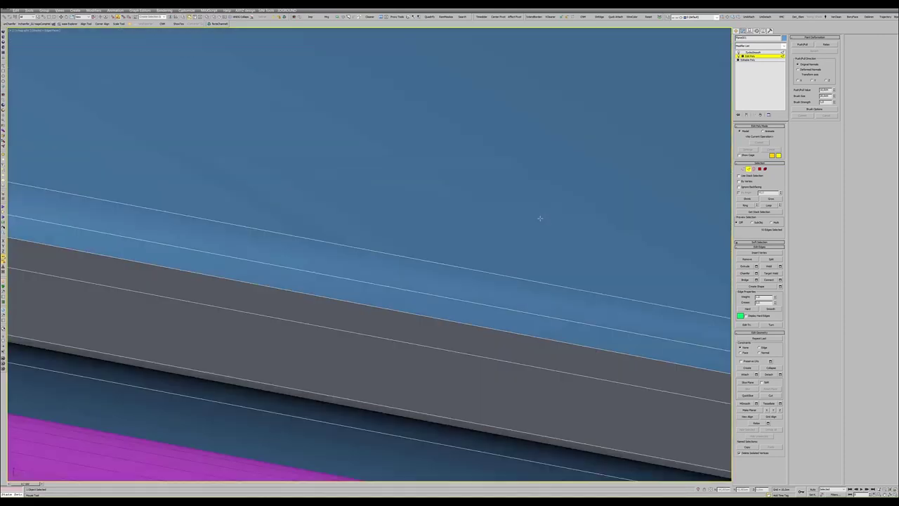
- Select the stray corner vertex at the hinge junction in Vertex mode
key(1)
scroll(389, 330, up, 5)
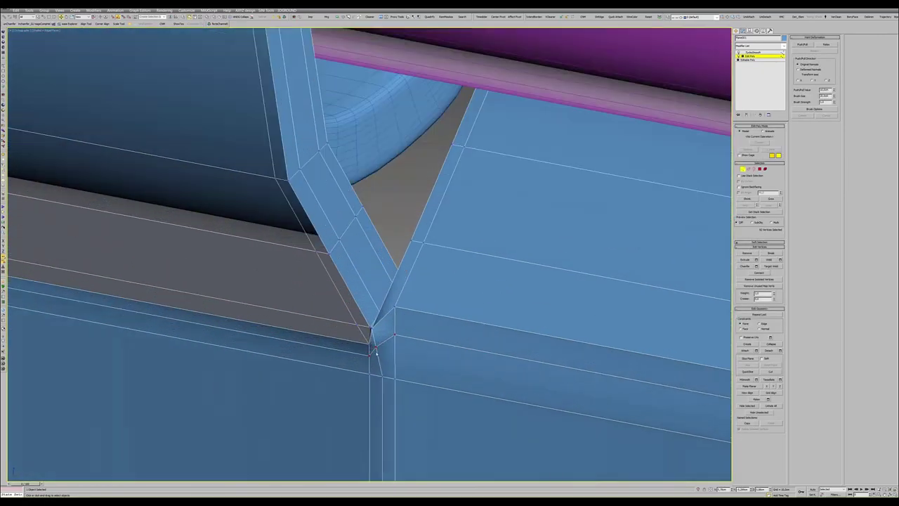
scroll(390, 330, up, 3)
scroll(390, 330, up, 2)
click(384, 329)
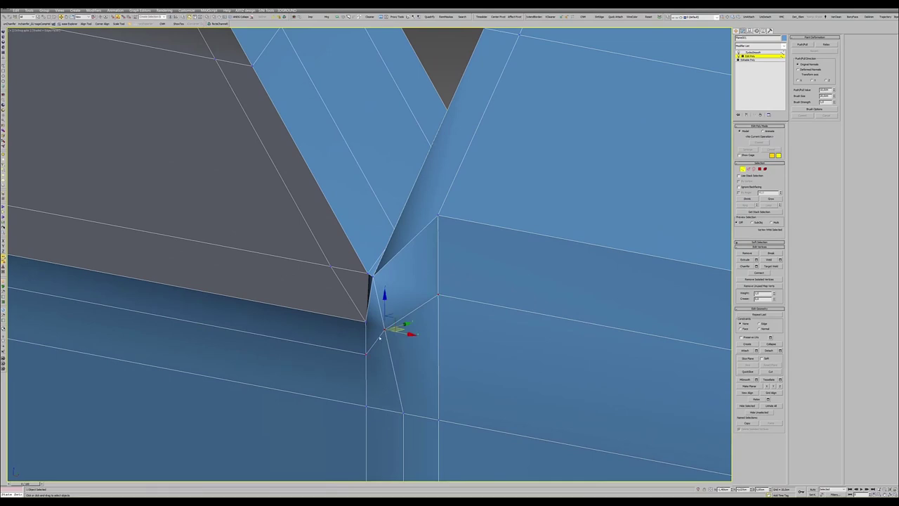
mouse_move(386, 330)
alt+middle_down()
mouse_move(390, 340)
mouse_move(387, 309)
mouse_move(403, 320)
alt+middle_up()
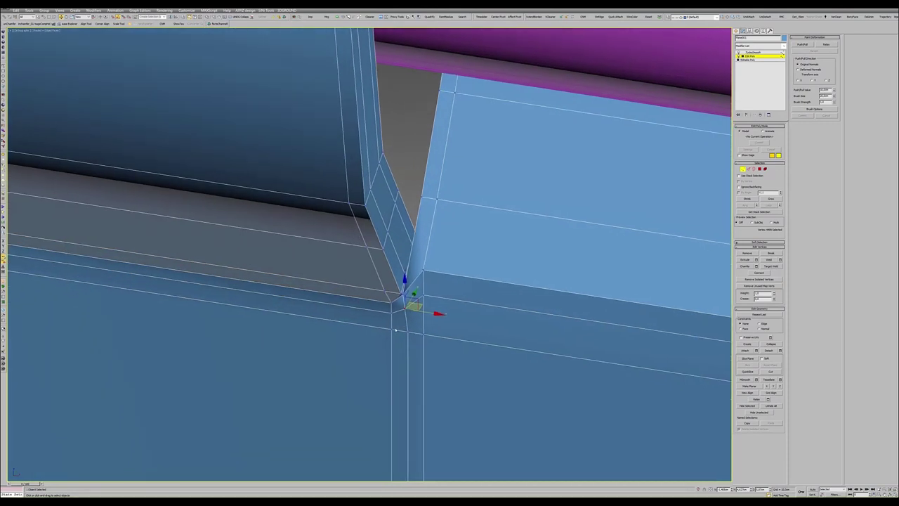
- Target-weld the stray vertices at the first hinge junctions, merging each doubled vertical edge into one
key(ctrl+w)
click(422, 333)
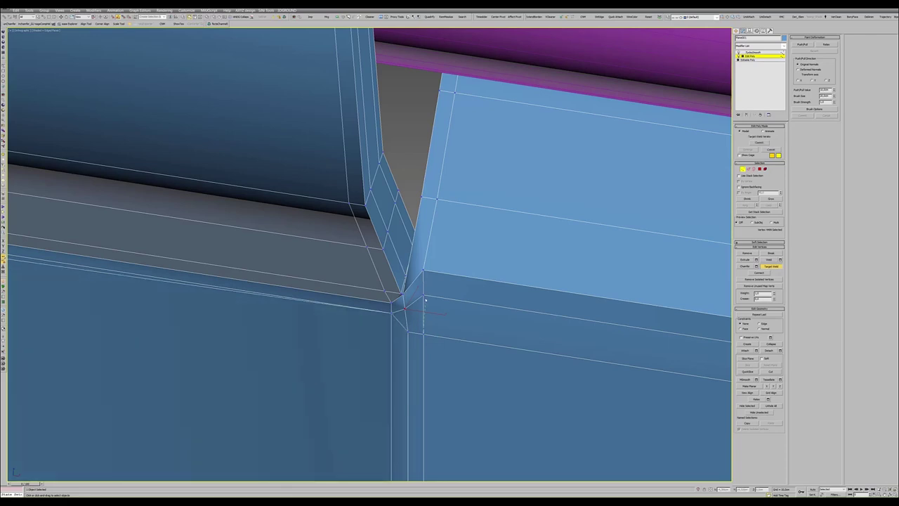
alt+middle_drag(405, 309, 422, 314)
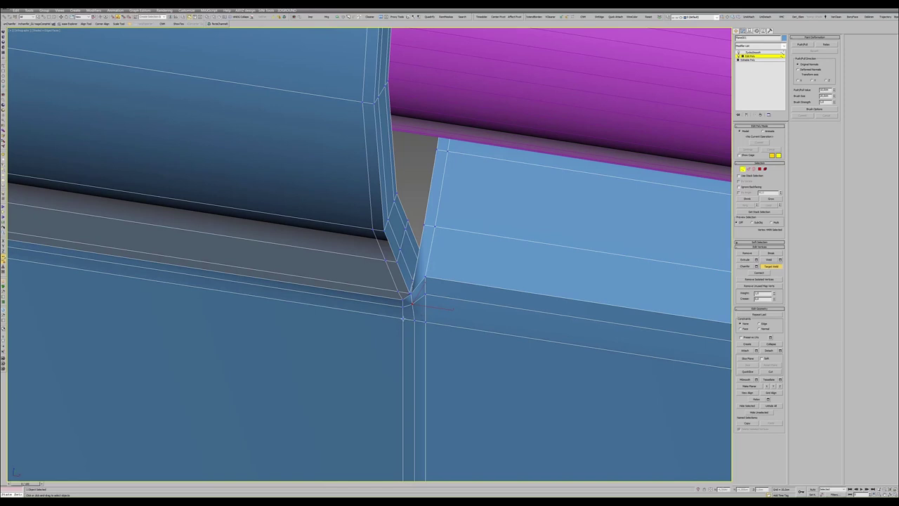
click(414, 317)
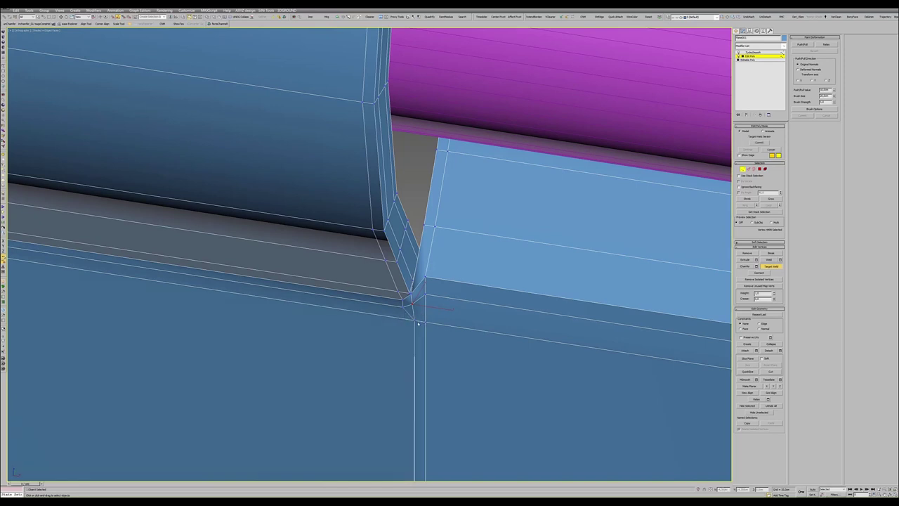
scroll(416, 319, down, 5)
alt+middle_drag(416, 320, 344, 283)
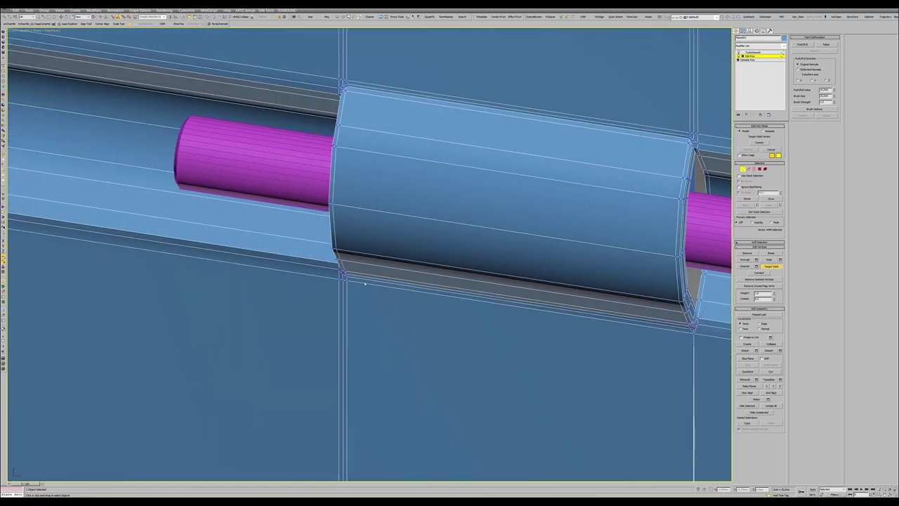
scroll(343, 282, up, 5)
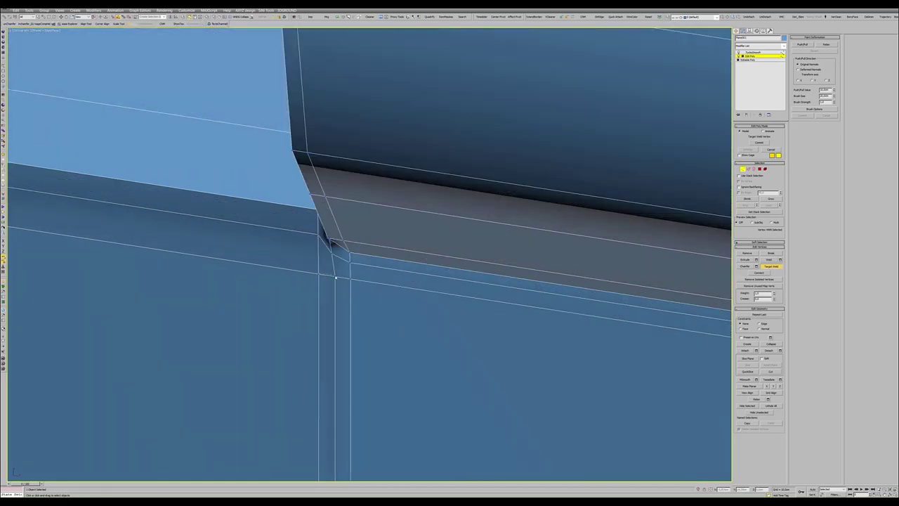
click(336, 278)
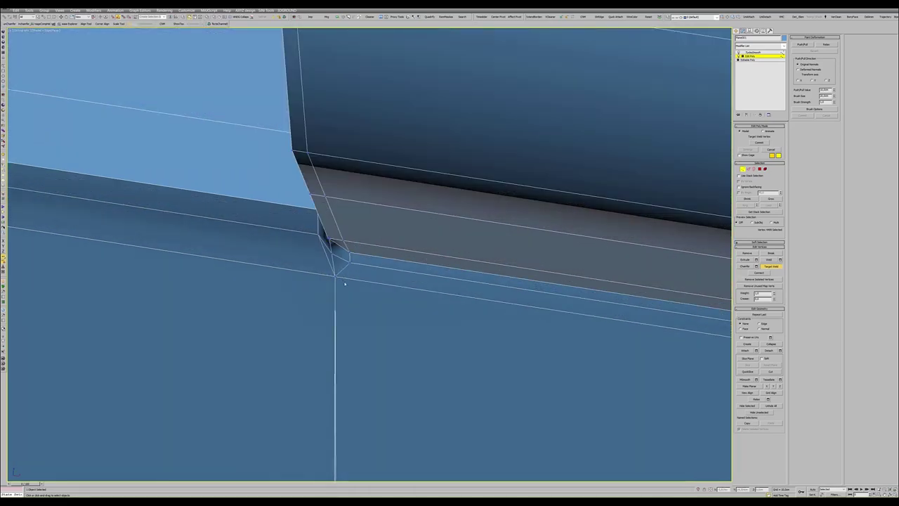
scroll(336, 278, down, 5)
mouse_move(335, 278)
alt+middle_down()
mouse_move(328, 244)
mouse_move(428, 275)
alt+middle_up()
scroll(328, 244, up, 3)
scroll(328, 243, down, 5)
scroll(433, 269, up, 6)
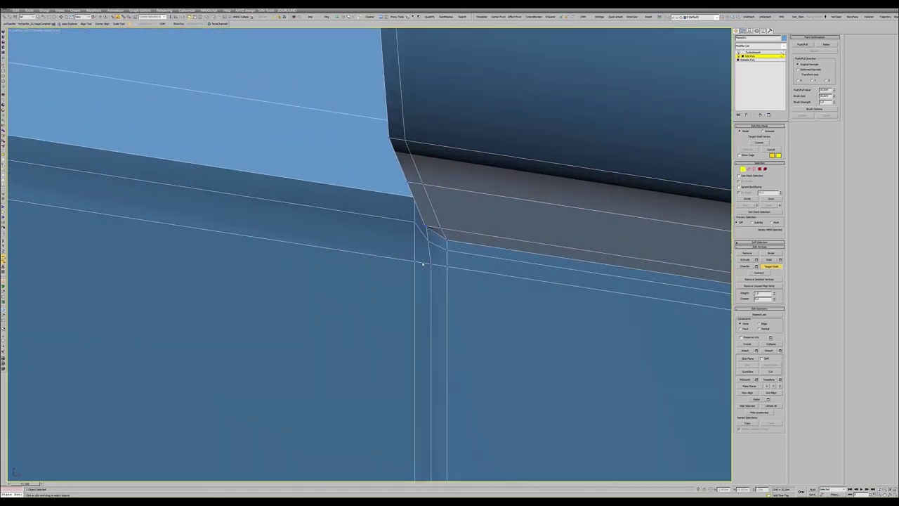
click(431, 264)
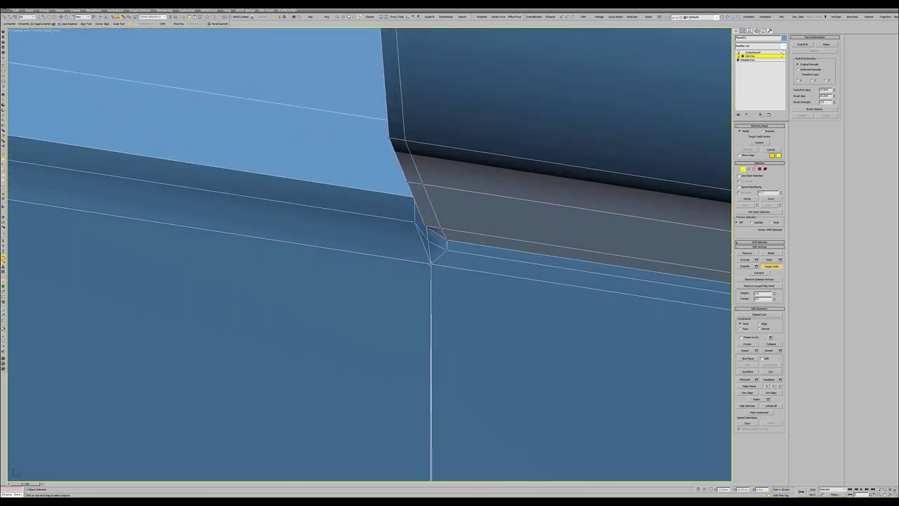
- Weld the stray vertex near the pin cylinder onto its neighbour, removing the duplicate vertical edge
mouse_move(431, 264)
alt+middle_down()
mouse_move(503, 290)
mouse_move(446, 262)
alt+middle_up()
scroll(503, 290, down, 5)
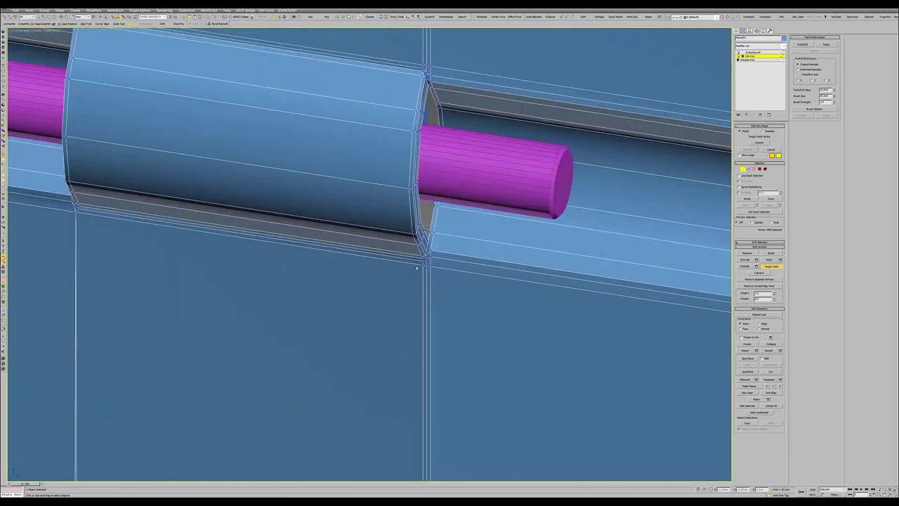
scroll(446, 262, up, 5)
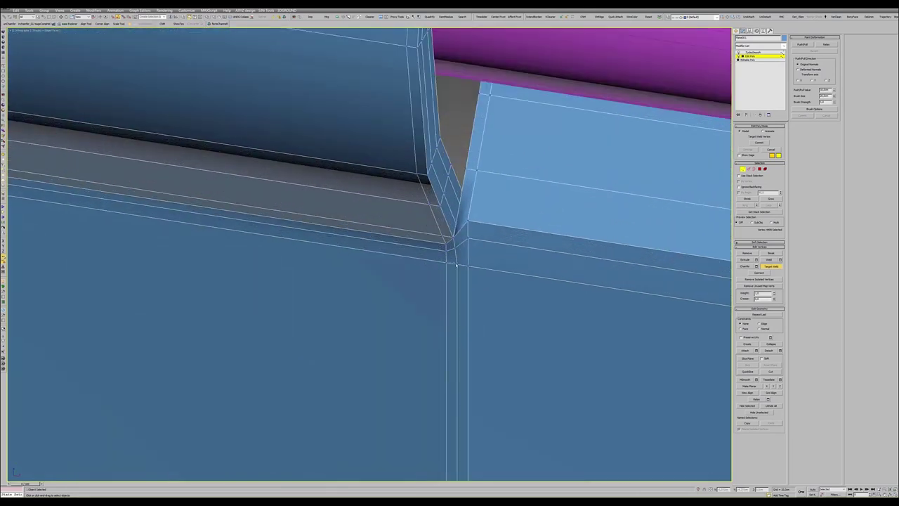
click(456, 265)
click(458, 264)
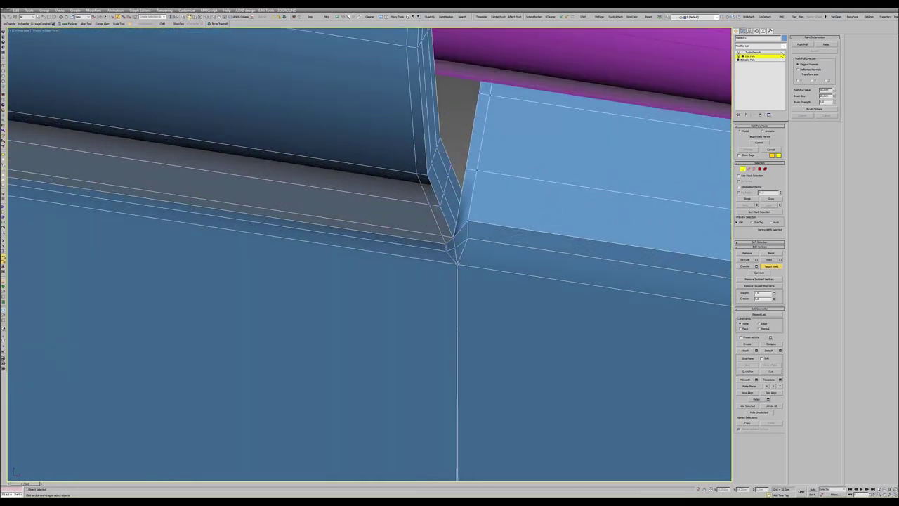
mouse_move(458, 265)
alt+middle_down()
mouse_move(429, 264)
mouse_move(463, 364)
alt+middle_up()
scroll(429, 264, down, 5)
scroll(458, 352, up, 5)
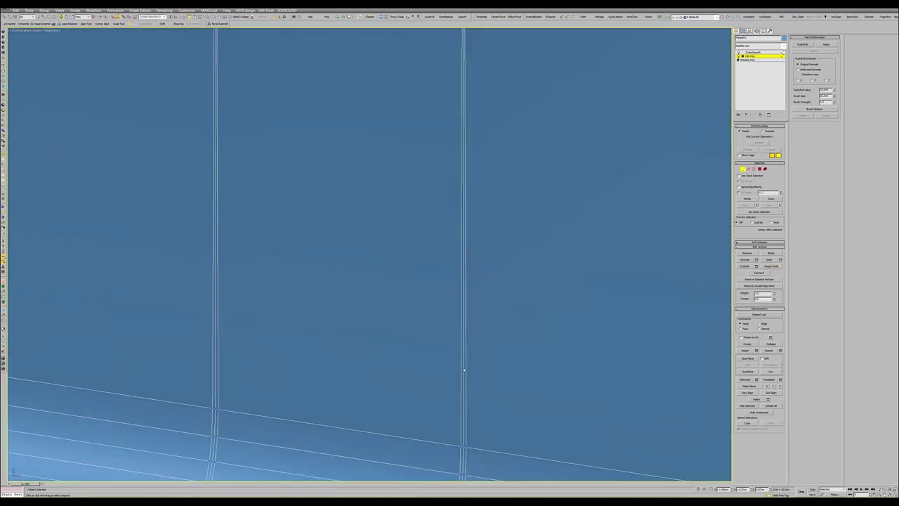
- Select the vertical wall edge beneath the barrel collar to check it
key(2)
click(463, 364)
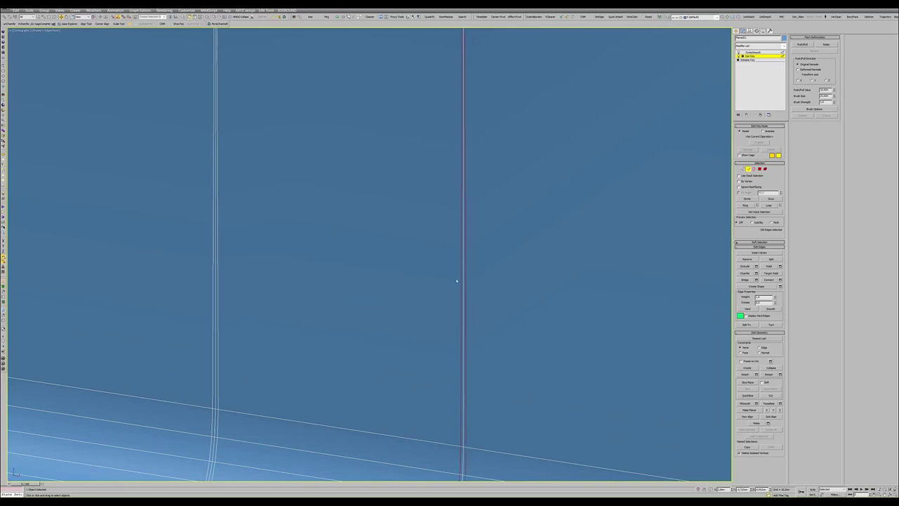
scroll(457, 281, down, 5)
scroll(433, 91, up, 4)
scroll(474, 76, up, 1)
scroll(474, 76, down, 4)
alt+middle_drag(474, 77, 415, 245)
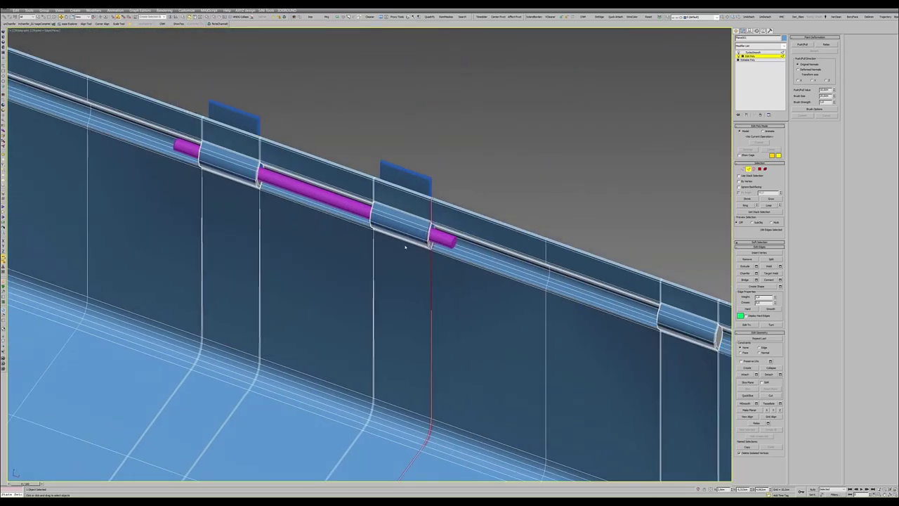
scroll(452, 202, up, 5)
alt+middle_drag(453, 202, 445, 211)
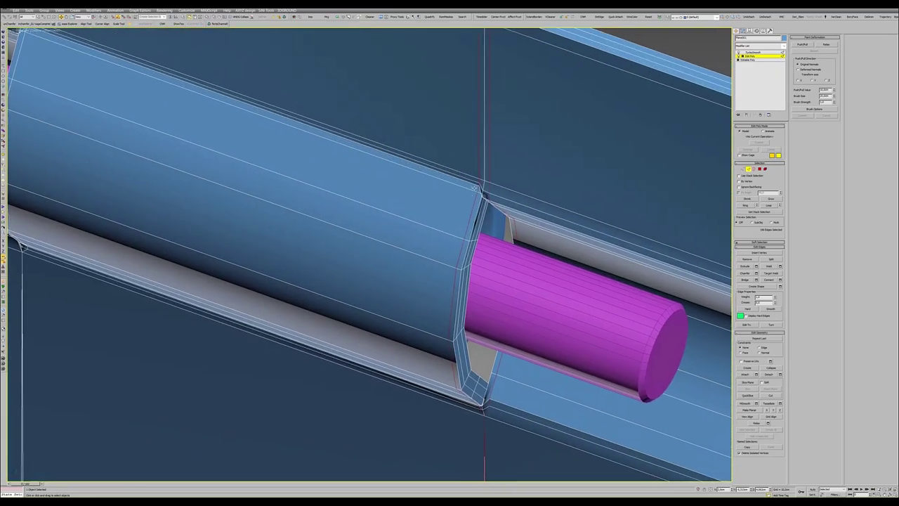
- Weld the vertex where edges meet at the collar and the stray vertex beside the hinge barrel
key(1)
click(481, 183)
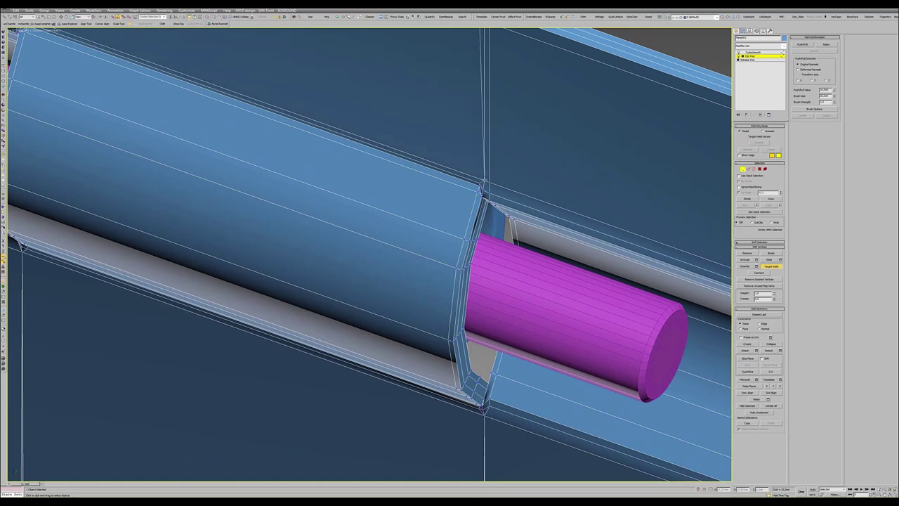
scroll(482, 185, down, 5)
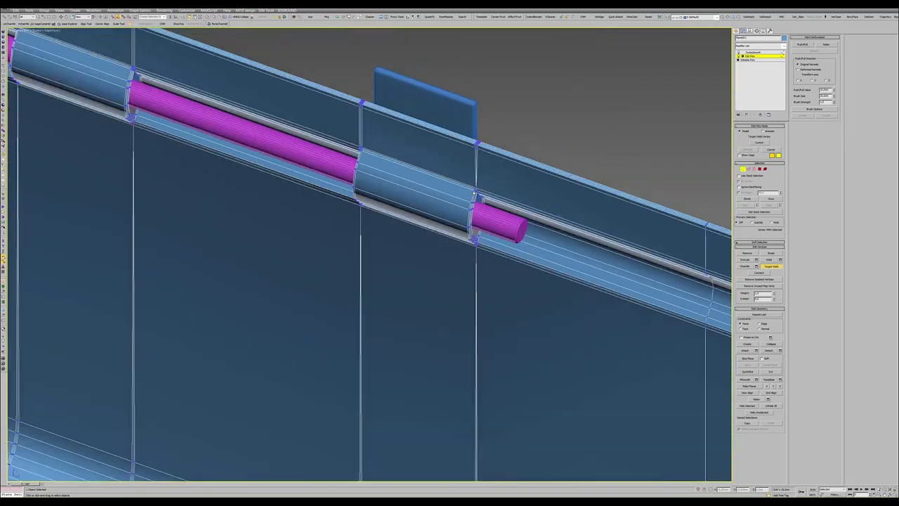
alt+middle_drag(482, 185, 371, 190)
scroll(439, 192, up, 4)
scroll(281, 196, up, 2)
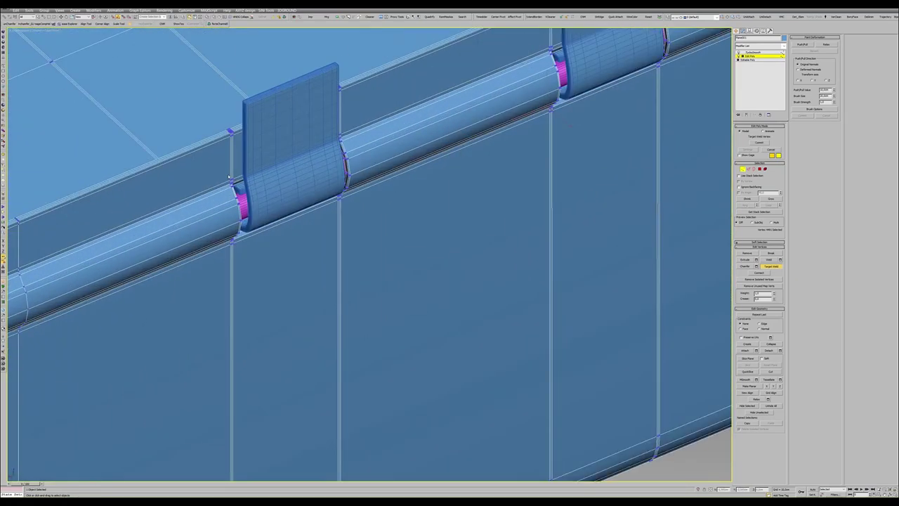
scroll(242, 193, up, 4)
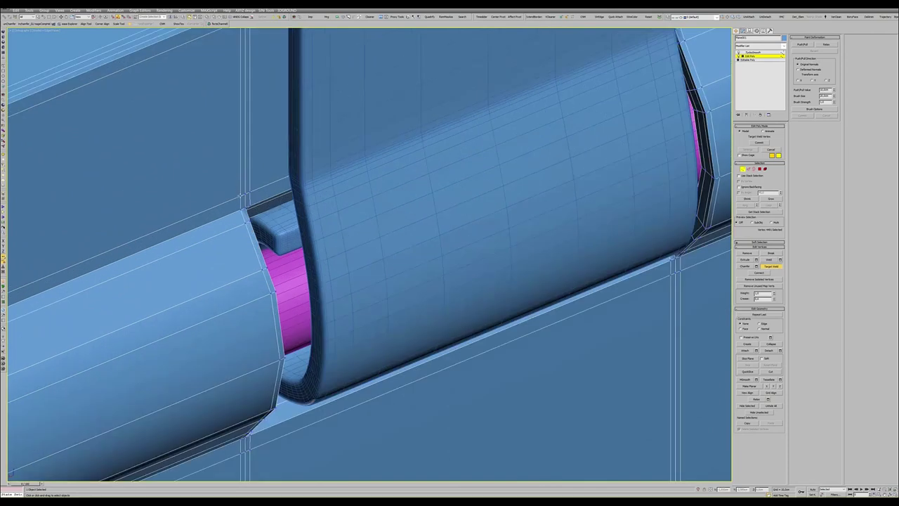
click(248, 192)
scroll(247, 192, down, 2)
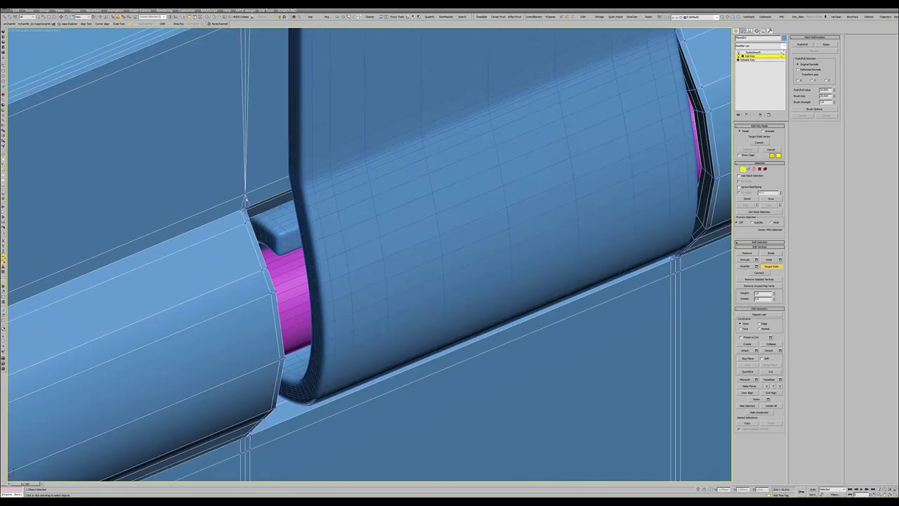
scroll(368, 166, down, 6)
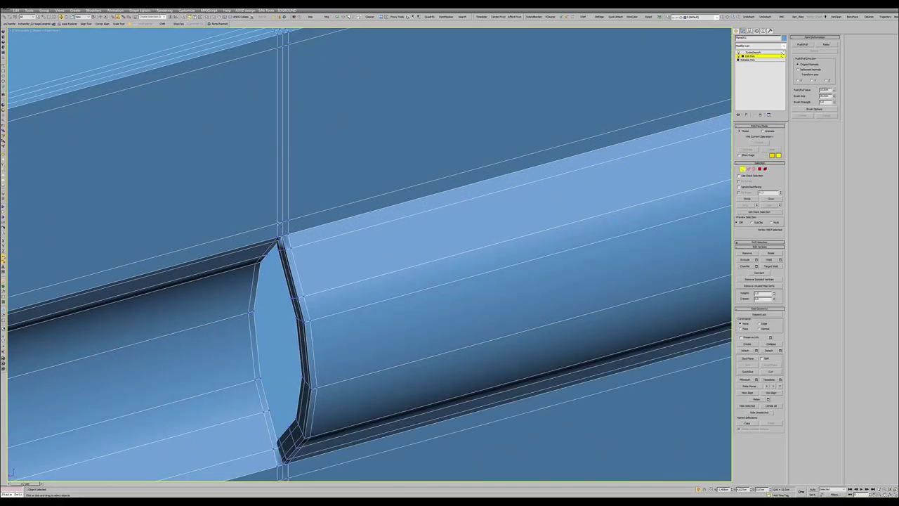
- Target-weld the barrel seam vertices onto the seam corners on both barrel seams
click(278, 223)
key(ctrl+w)
click(281, 224)
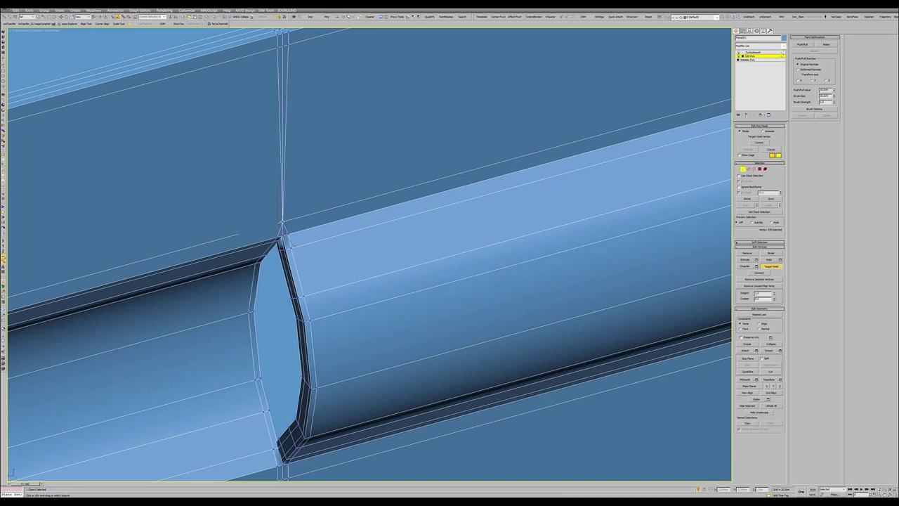
scroll(284, 224, down, 4)
alt+middle_drag(369, 230, 541, 211)
scroll(555, 205, up, 5)
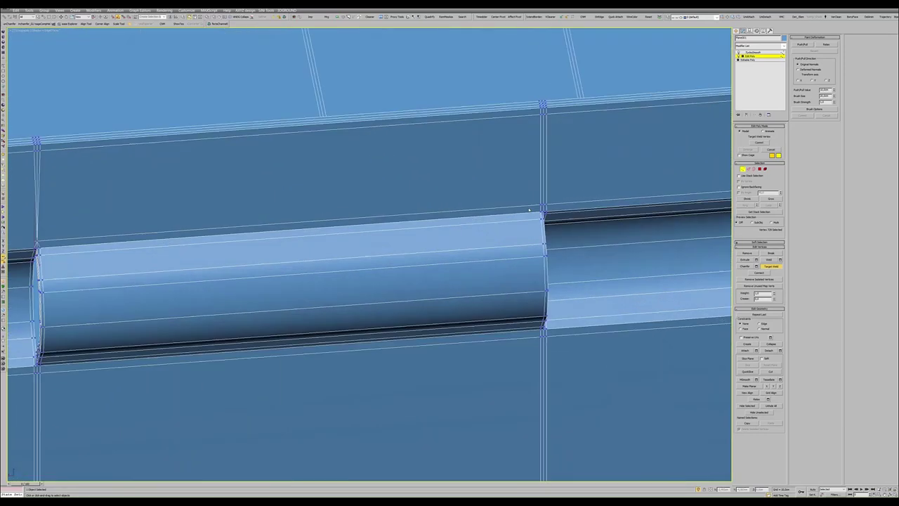
scroll(555, 205, up, 4)
click(560, 203)
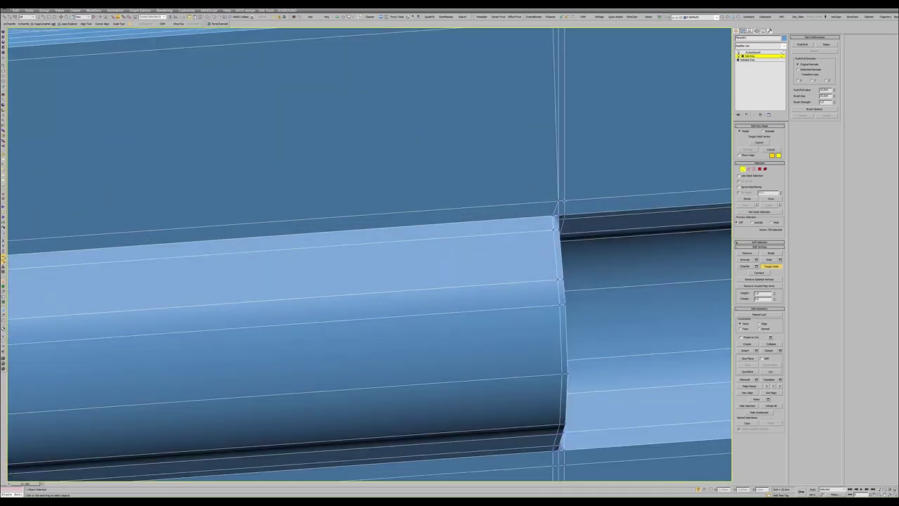
scroll(390, 200, down, 5)
scroll(390, 198, up, 3)
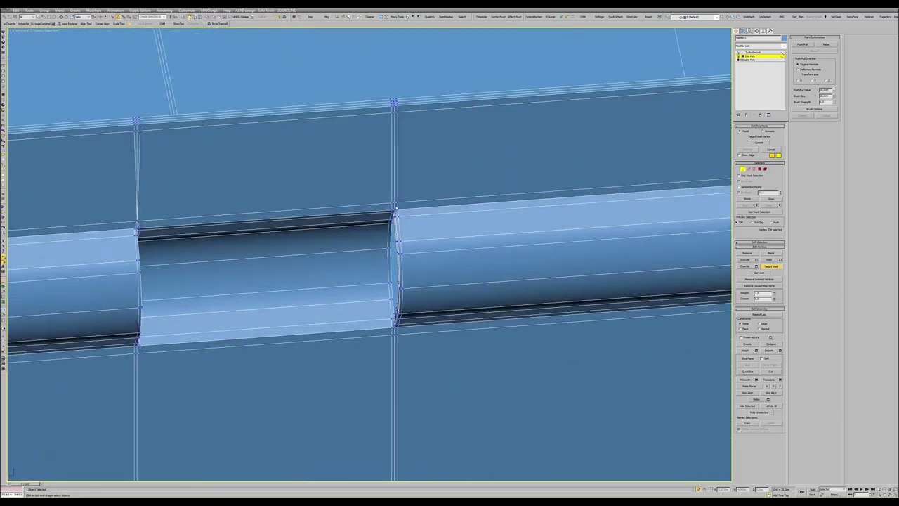
scroll(389, 197, up, 3)
click(395, 191)
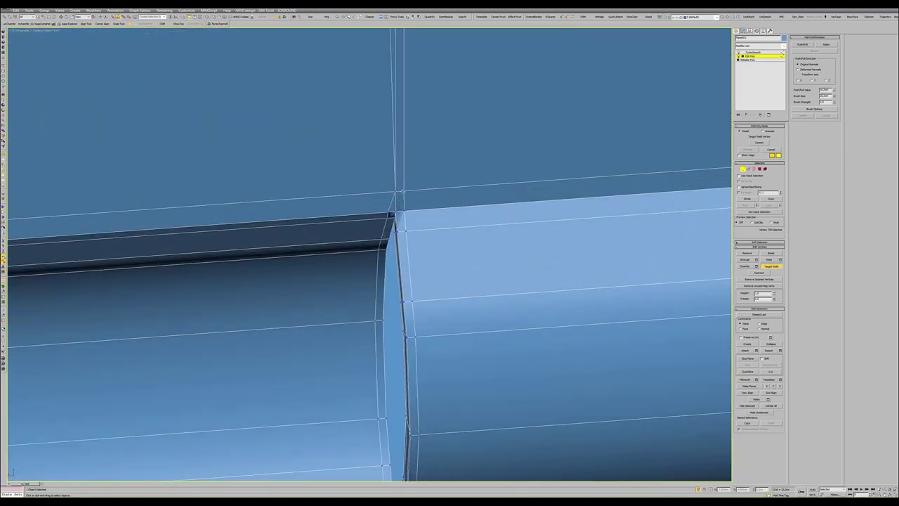
scroll(396, 191, down, 3)
- Select the vertical seam edges along the hinge in Edge mode
key(2)
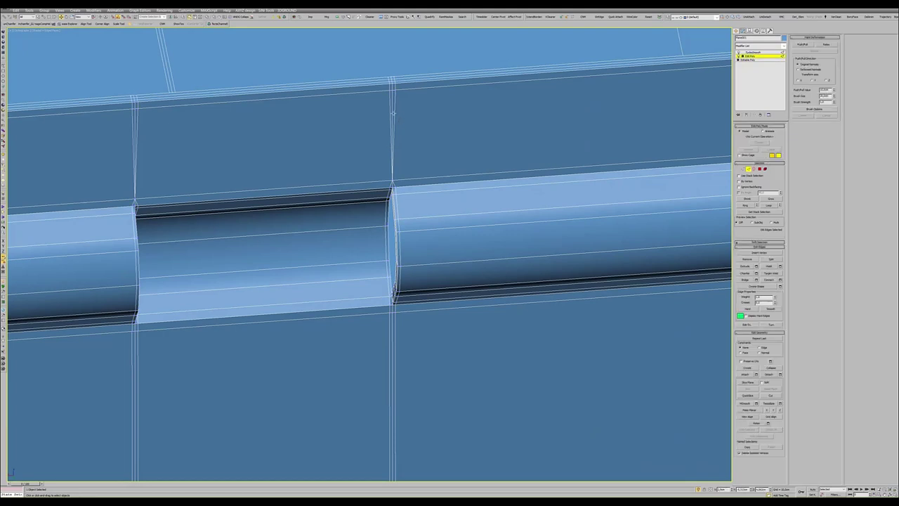
click(391, 112)
middle_drag(390, 110, 557, 139)
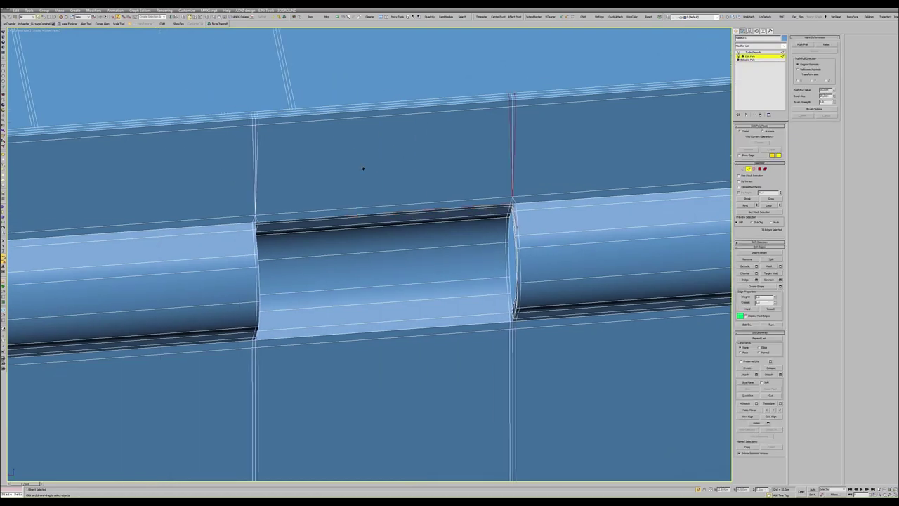
ctrl+click(304, 137)
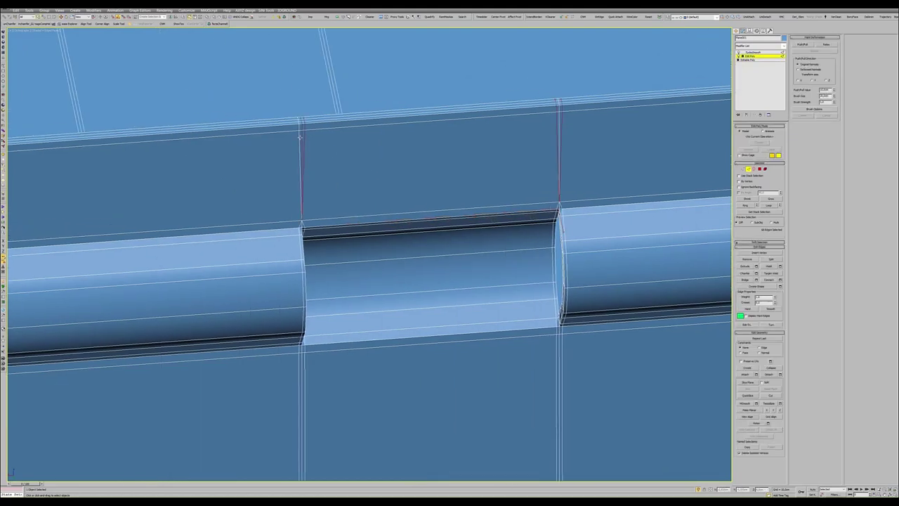
scroll(195, 203, down, 3)
scroll(372, 161, down, 2)
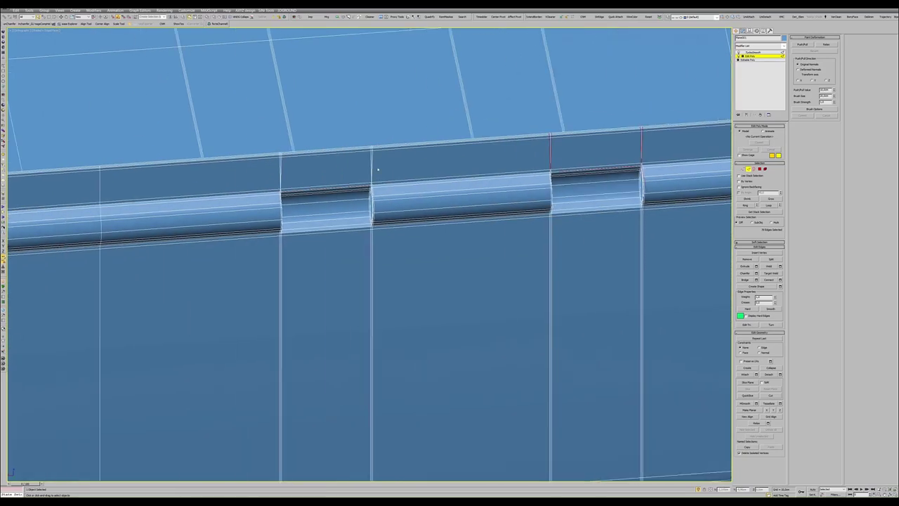
scroll(382, 150, up, 6)
ctrl+click(384, 151)
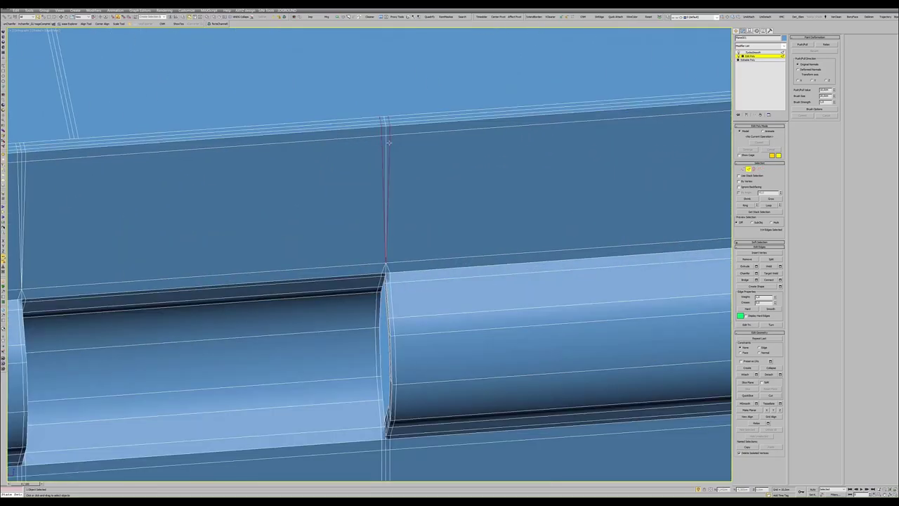
middle_drag(344, 203, 345, 204)
ctrl+click(345, 187)
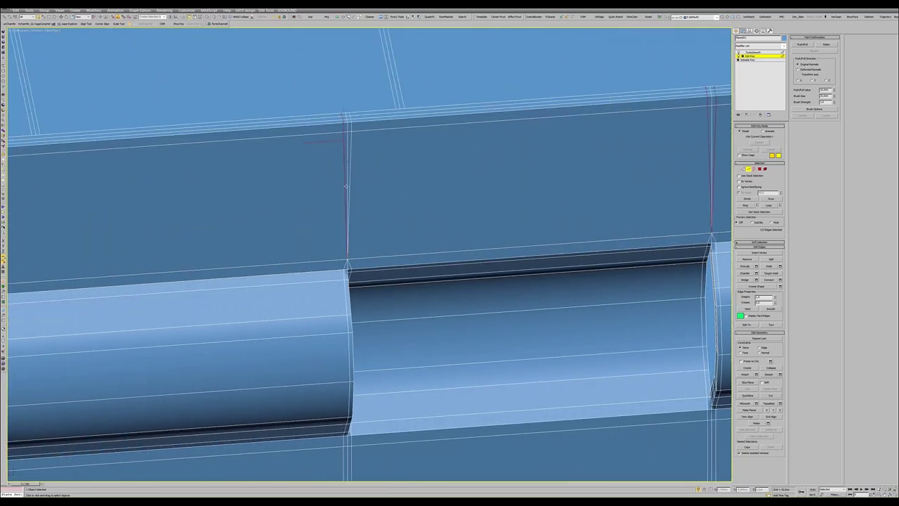
ctrl+click(350, 185)
- Switch the viewport to shaded display and frame the hinge barrel from the side
scroll(346, 193, down, 2)
scroll(344, 200, down, 2)
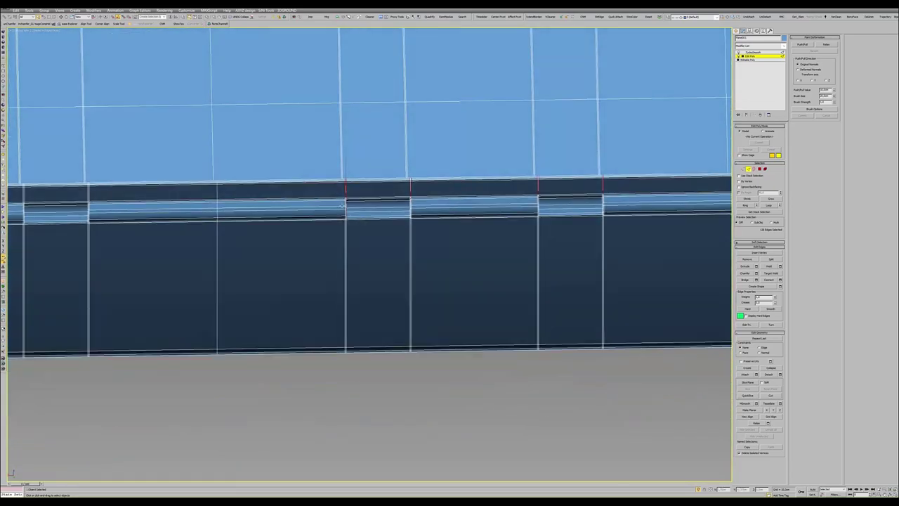
scroll(343, 207, down, 3)
scroll(341, 216, down, 1)
alt+middle_drag(341, 216, 394, 211)
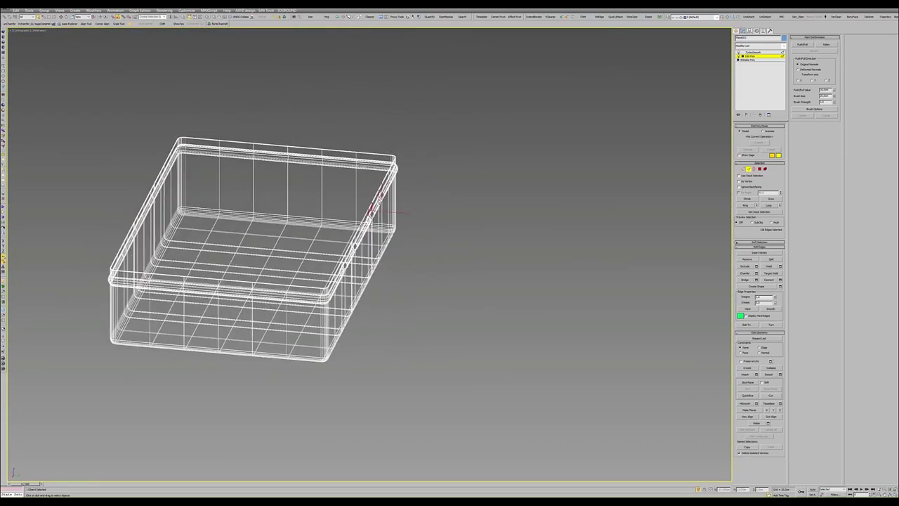
scroll(393, 211, up, 3)
scroll(397, 211, up, 5)
scroll(397, 210, up, 5)
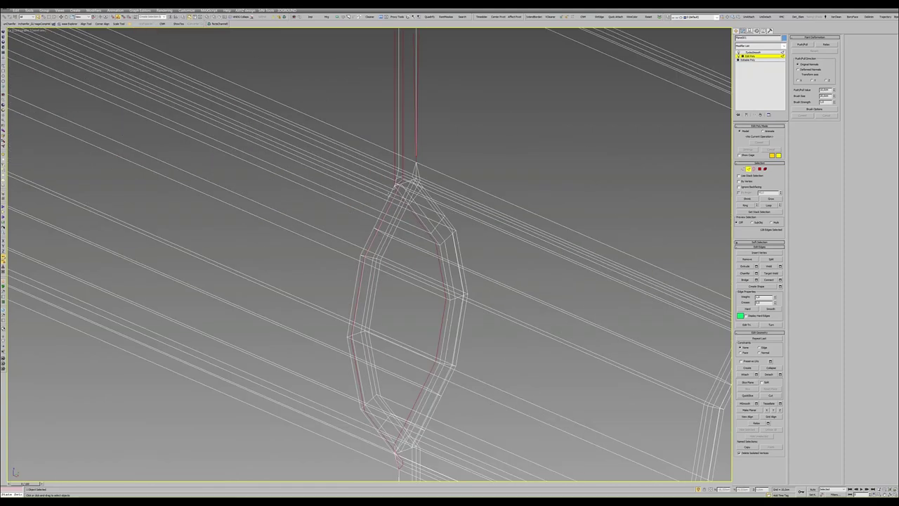
key(F3)
scroll(398, 192, down, 3)
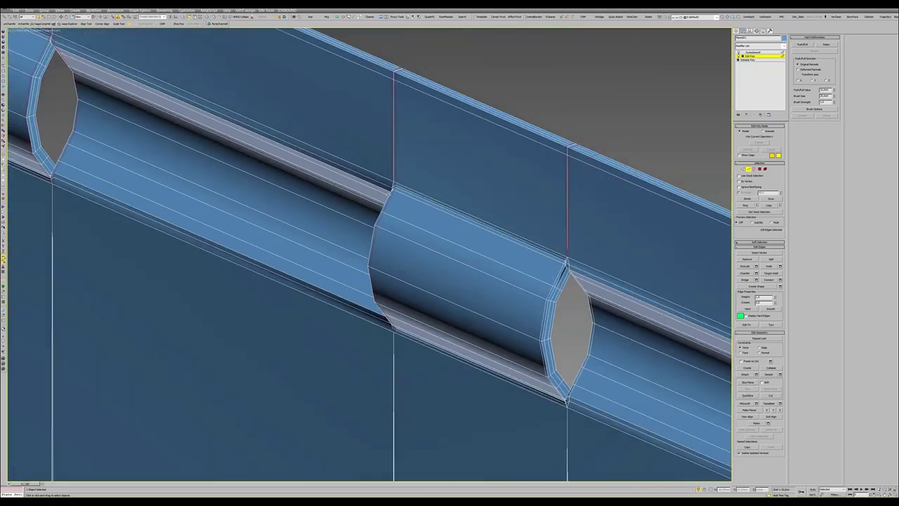
scroll(398, 192, up, 2)
alt+middle_drag(398, 192, 334, 200)
scroll(401, 194, down, 3)
scroll(339, 232, up, 2)
middle_drag(339, 233, 353, 219)
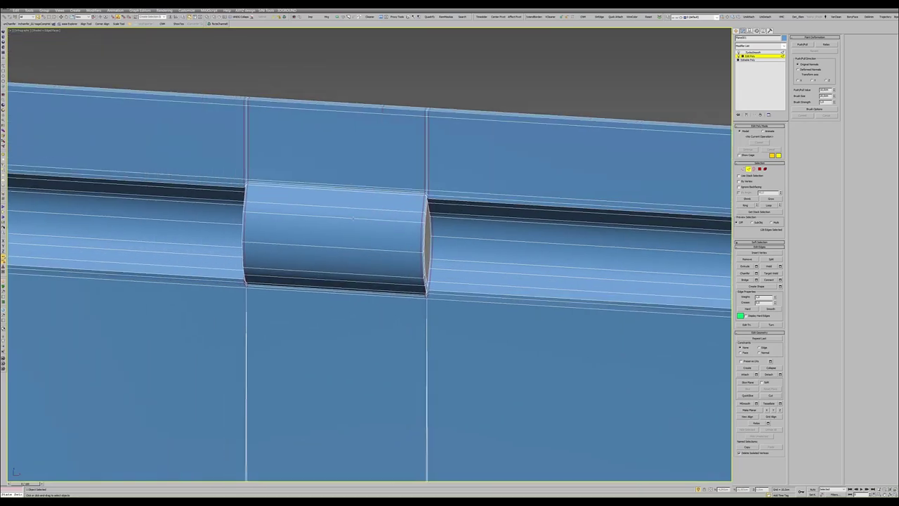
scroll(240, 178, up, 3)
- Target-weld the left and right seam vertices onto their neighbouring vertices
key(1)
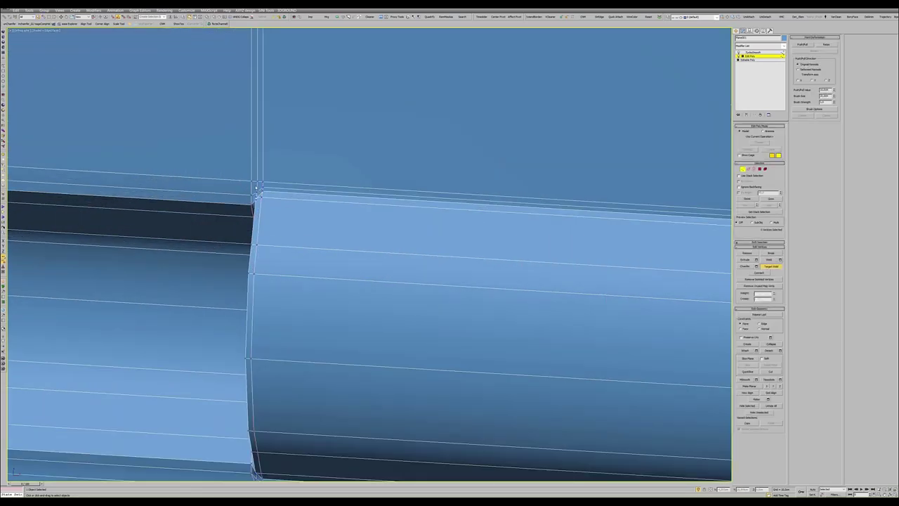
click(258, 183)
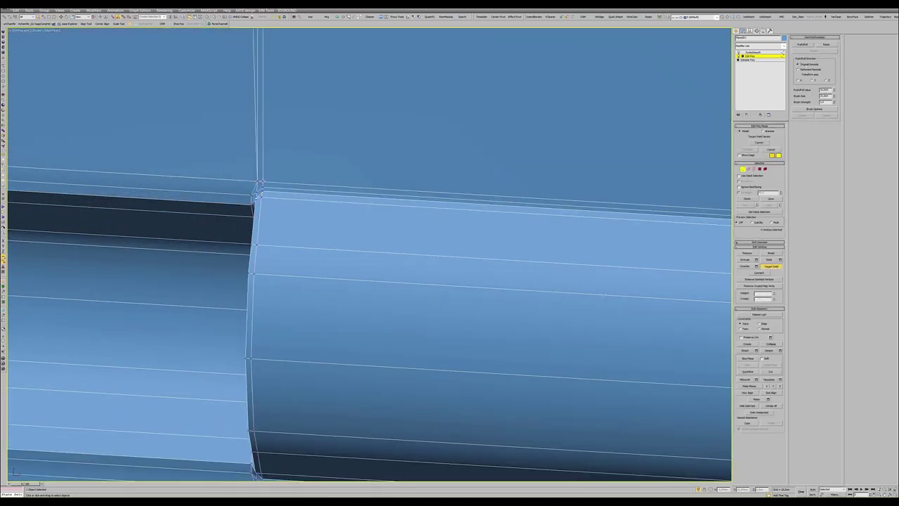
scroll(260, 184, down, 3)
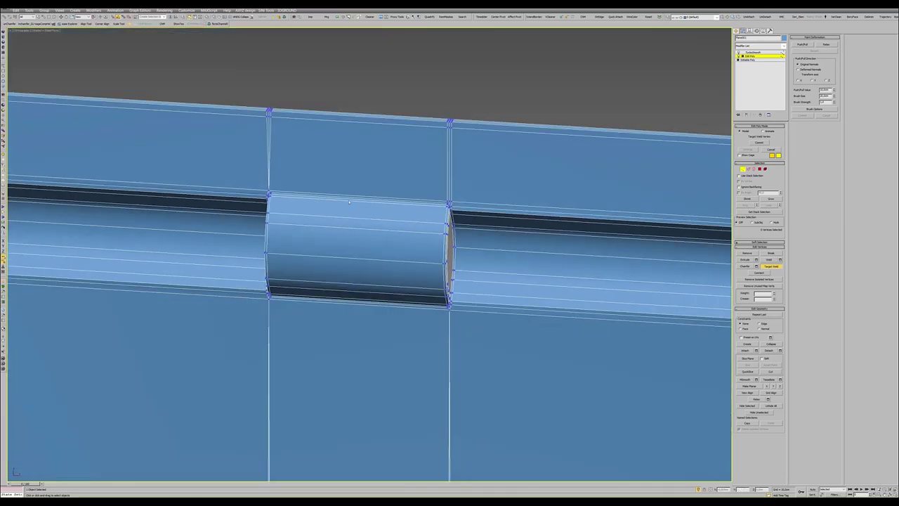
scroll(450, 202, up, 3)
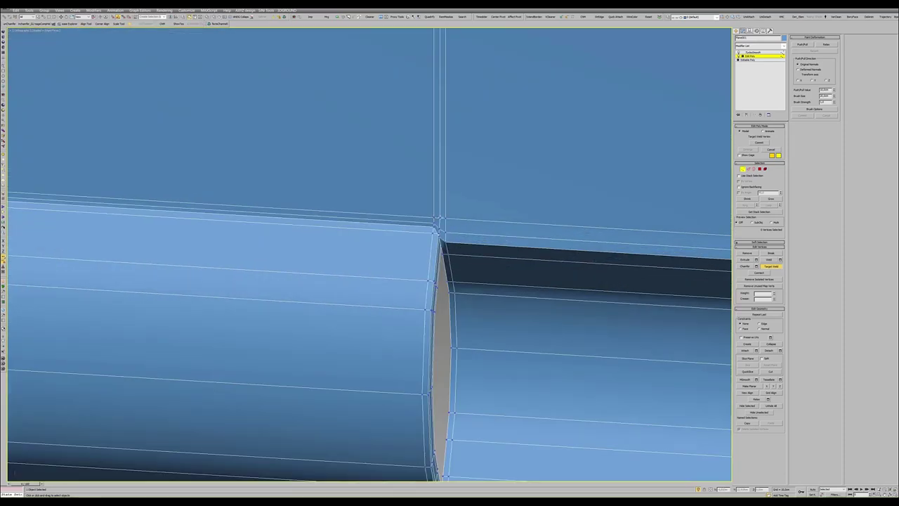
click(440, 222)
scroll(440, 224, down, 2)
scroll(450, 225, down, 2)
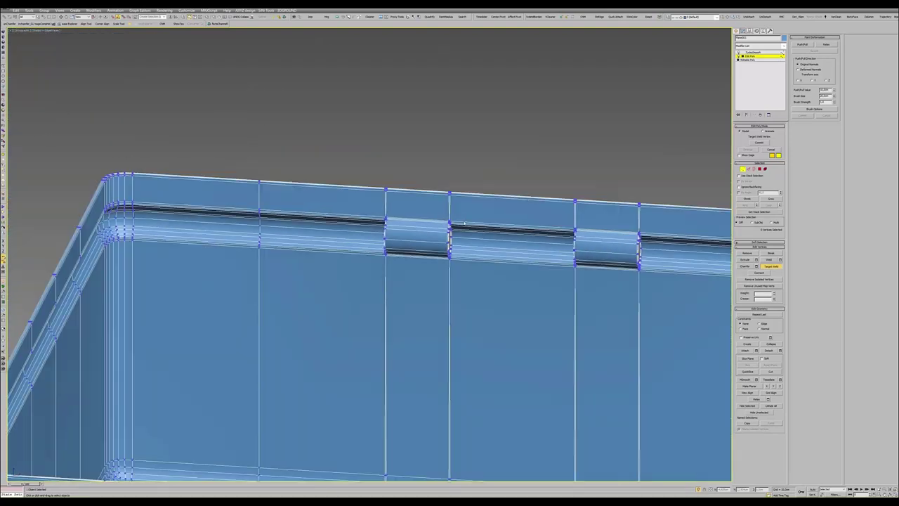
scroll(464, 235, up, 2)
scroll(476, 244, up, 2)
scroll(467, 244, up, 2)
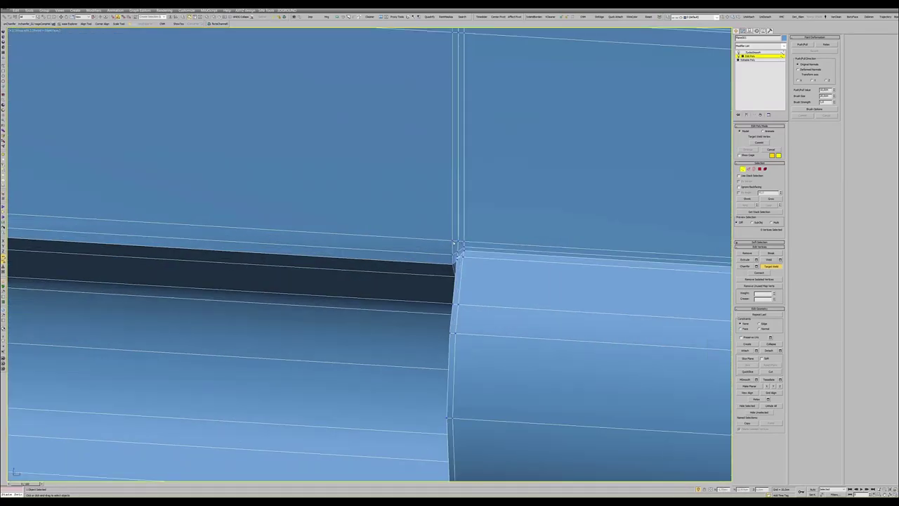
drag(453, 243, 461, 246)
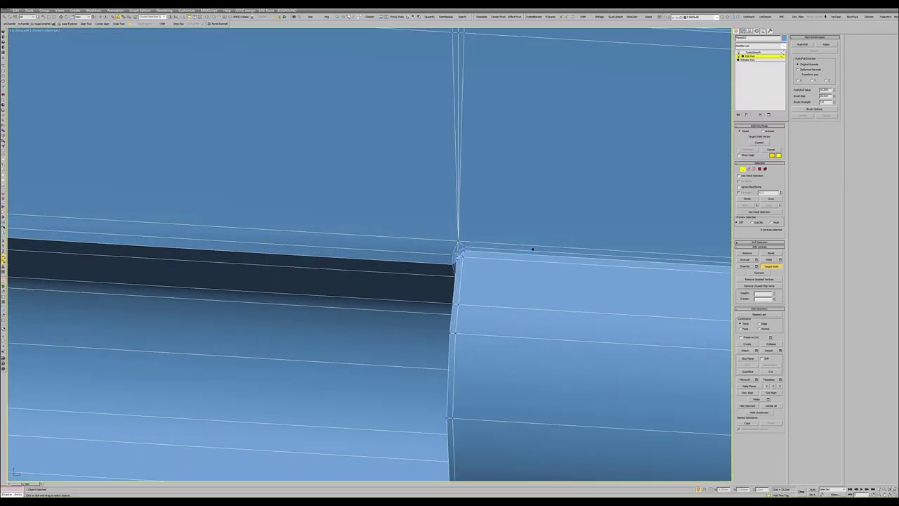
- Select the vertical edge at the hinge seam in Edge mode
scroll(531, 248, down, 2)
scroll(592, 250, up, 2)
scroll(447, 257, down, 3)
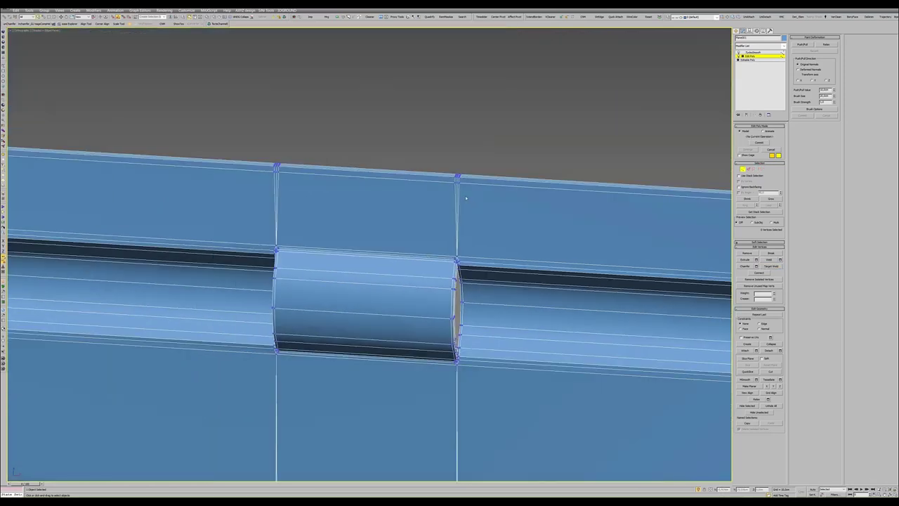
key(2)
click(458, 189)
click(456, 189)
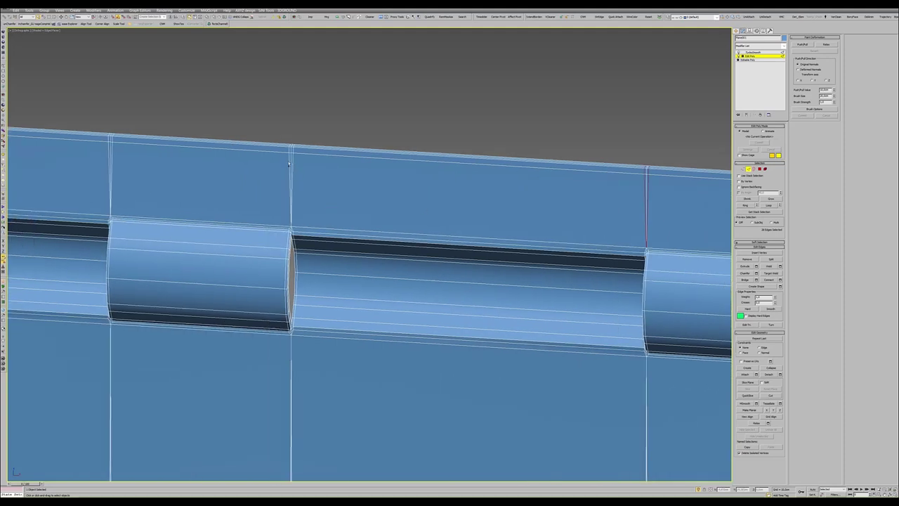
- Select the vertical seam edges and edge loops through the hinge slots, then clear the selection
ctrl+click(289, 162)
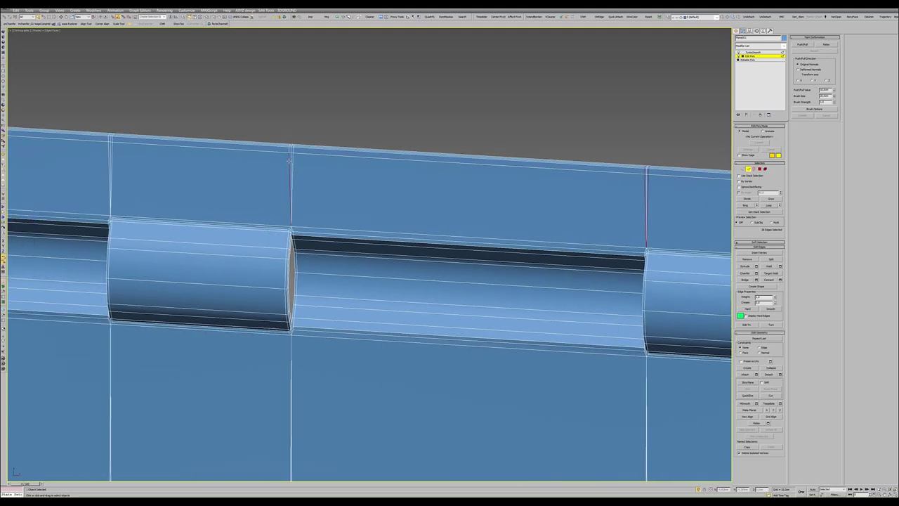
ctrl+click(109, 147)
ctrl+click(111, 144)
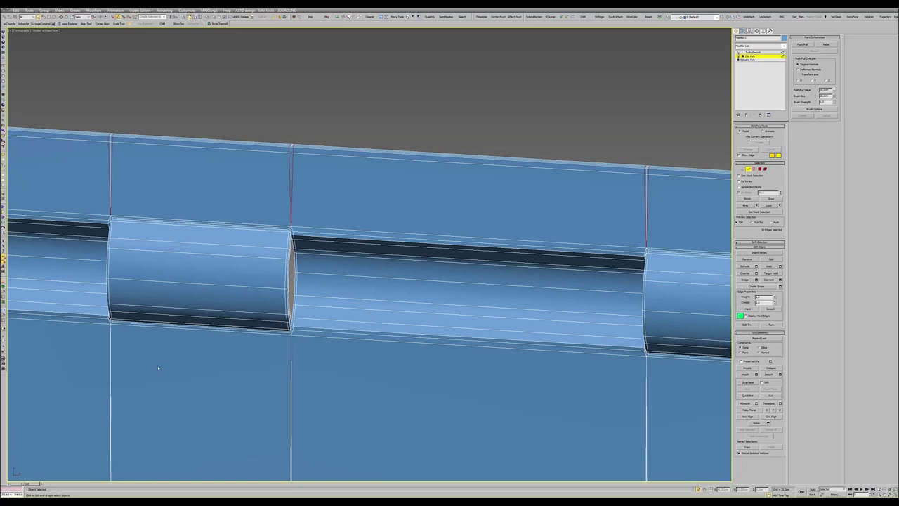
mouse_move(158, 368)
middle_down()
mouse_move(327, 363)
mouse_move(386, 239)
middle_up()
scroll(335, 337, down, 3)
scroll(385, 238, up, 5)
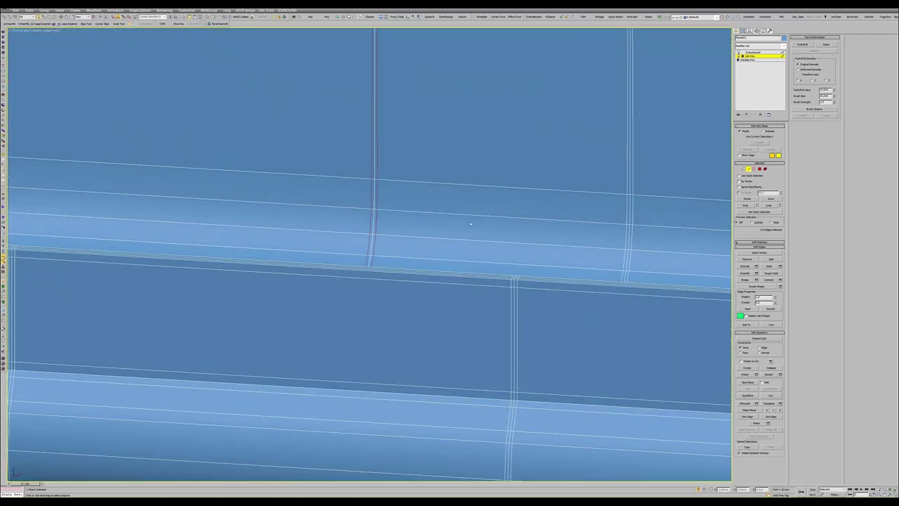
mouse_move(372, 205)
middle_down()
mouse_move(346, 236)
mouse_move(532, 255)
mouse_move(385, 240)
mouse_move(381, 251)
middle_up()
ctrl+click(375, 230)
scroll(385, 240, up, 4)
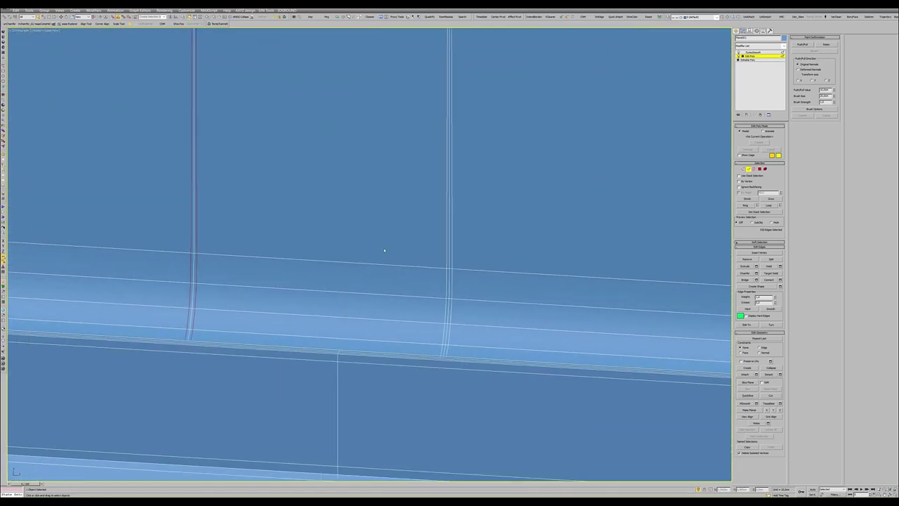
ctrl+click(443, 232)
scroll(427, 248, down, 5)
scroll(421, 251, down, 5)
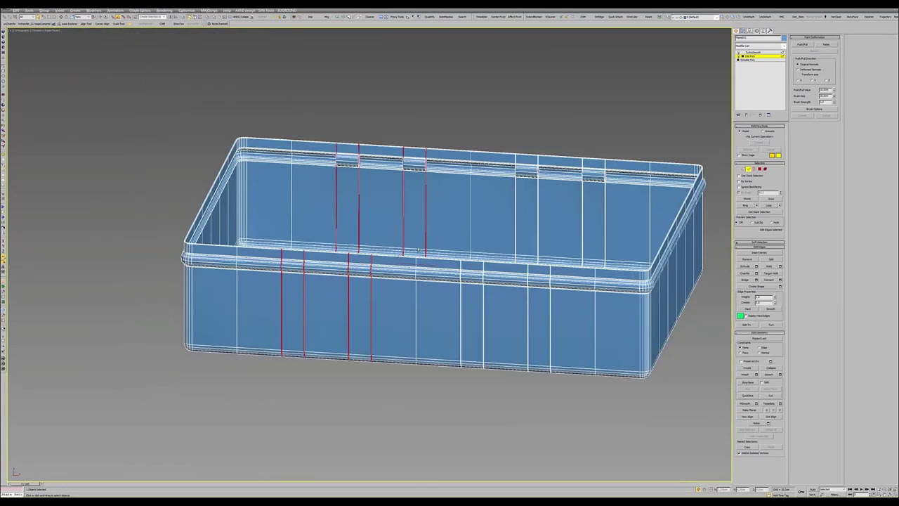
click(417, 253)
- Leave sub-object editing and inspect the smoothed box with and without the wireframe overlay
key(ctrl+b)
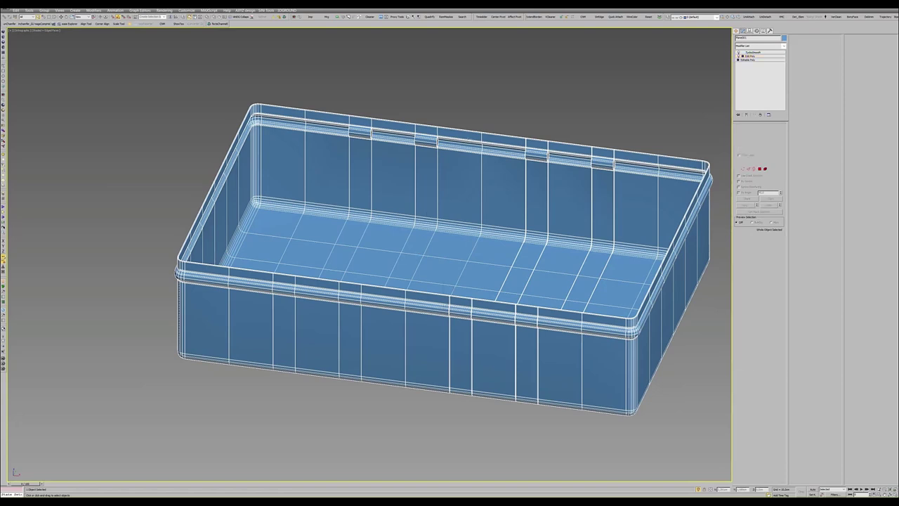
alt+middle_drag(417, 254, 367, 221)
key(F4)
scroll(368, 222, up, 5)
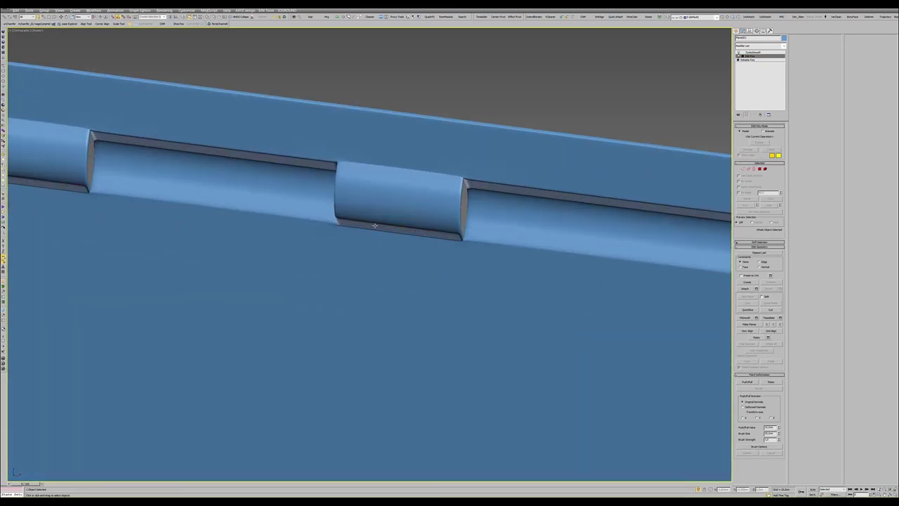
scroll(372, 221, down, 5)
mouse_move(376, 220)
alt+middle_down()
mouse_move(386, 219)
mouse_move(338, 263)
mouse_move(328, 257)
mouse_move(358, 271)
mouse_move(361, 236)
alt+middle_up()
key(F4)
scroll(358, 270, down, 5)
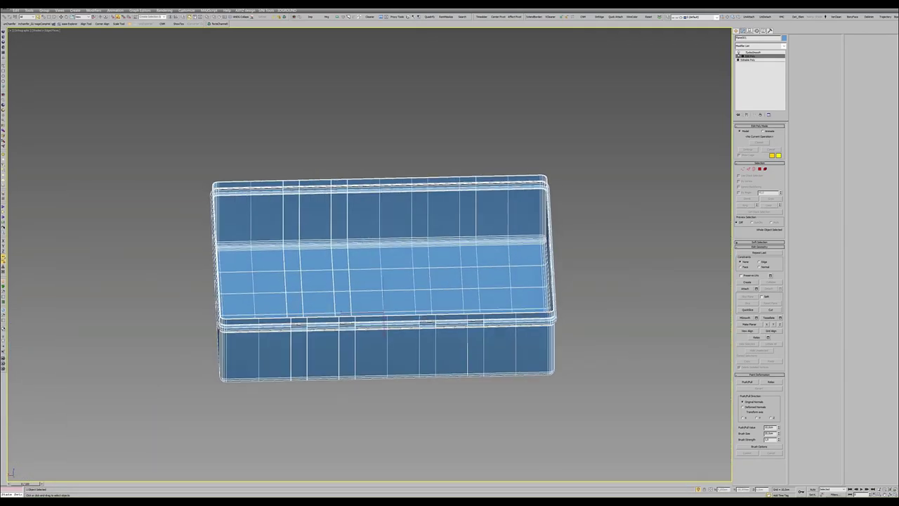
- Select the left-half polygons and delete them, leaving the right half
key(4)
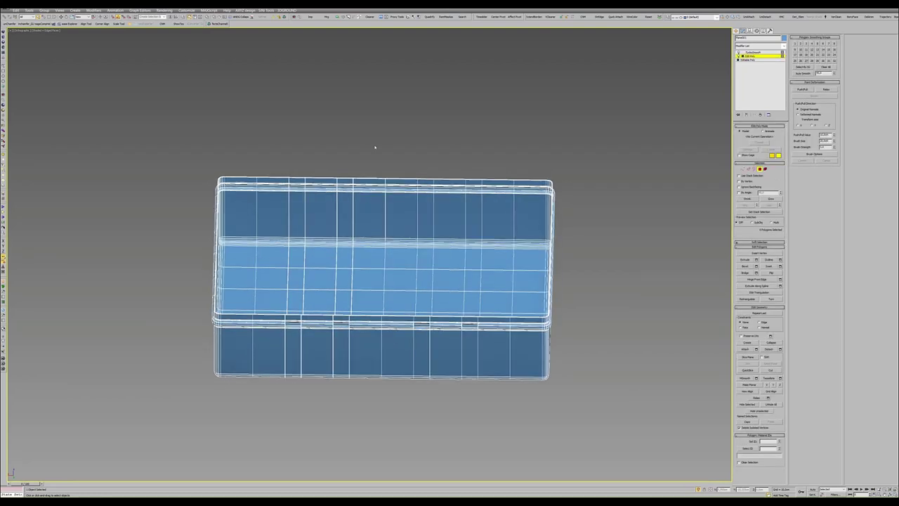
drag(186, 370, 186, 369)
key(Delete)
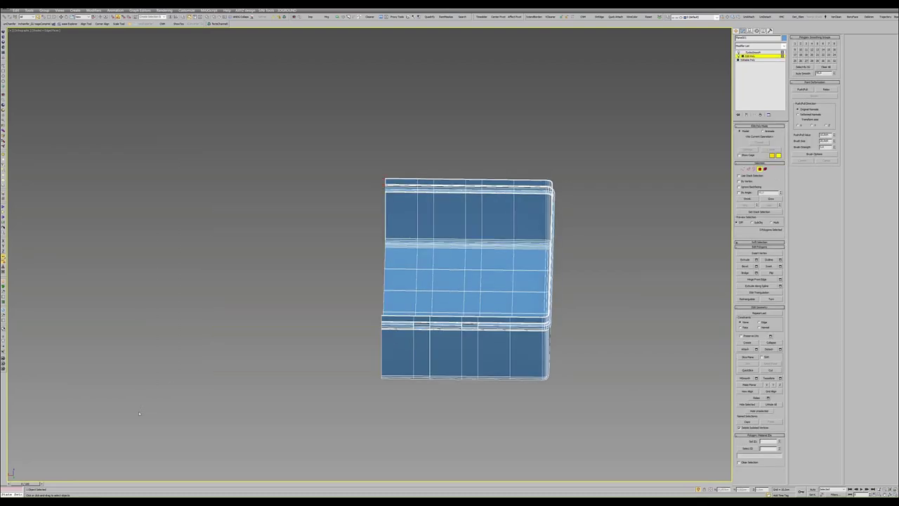
alt+middle_drag(198, 387, 196, 298)
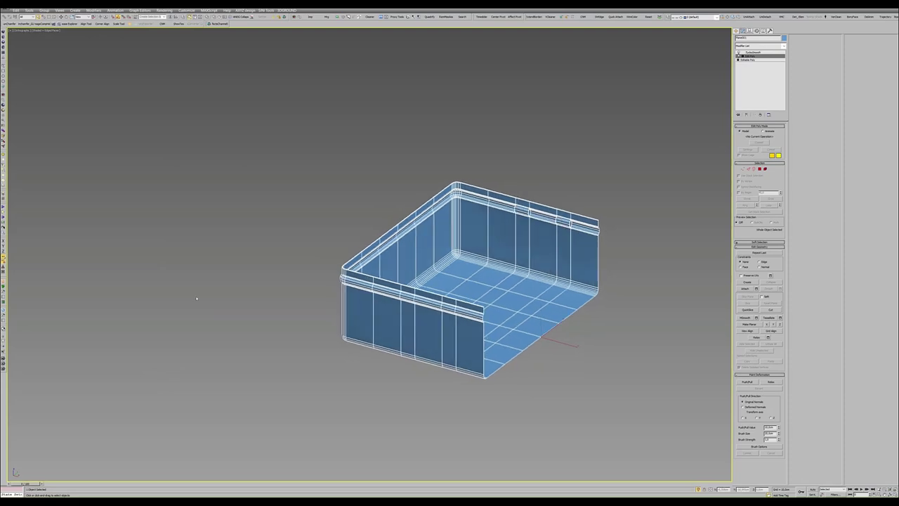
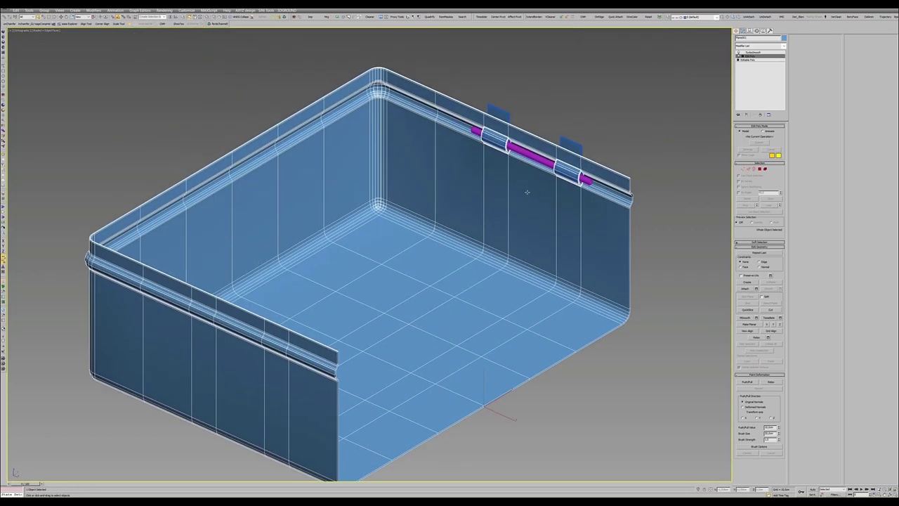
- Zoom, pan and orbit around the box's back hinge rail and rounded corner
scroll(448, 225, up, 5)
scroll(448, 225, down, 2)
scroll(448, 225, down, 2)
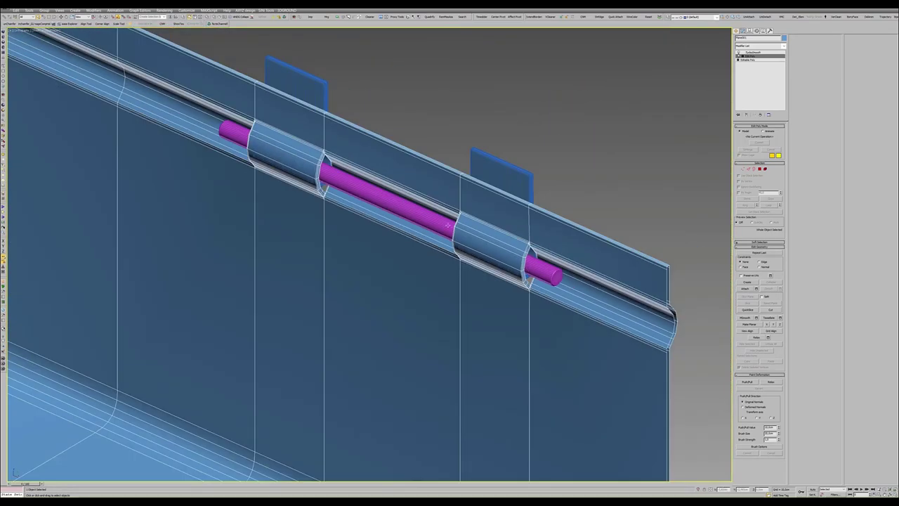
scroll(351, 183, down, 2)
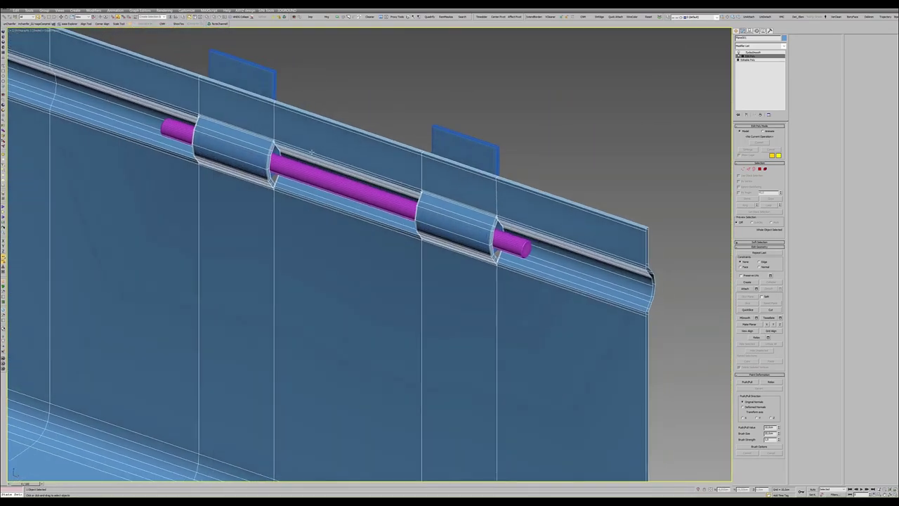
scroll(276, 158, down, 2)
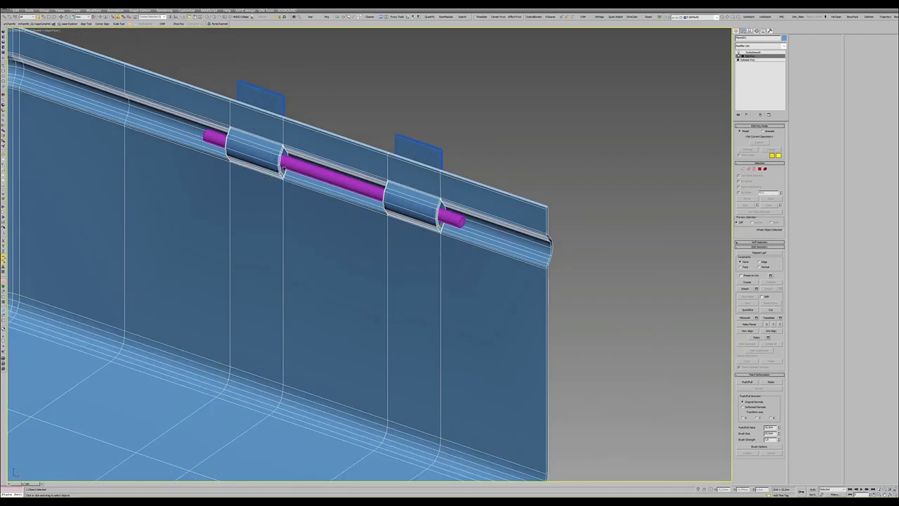
middle_drag(270, 158, 293, 183)
scroll(294, 183, down, 2)
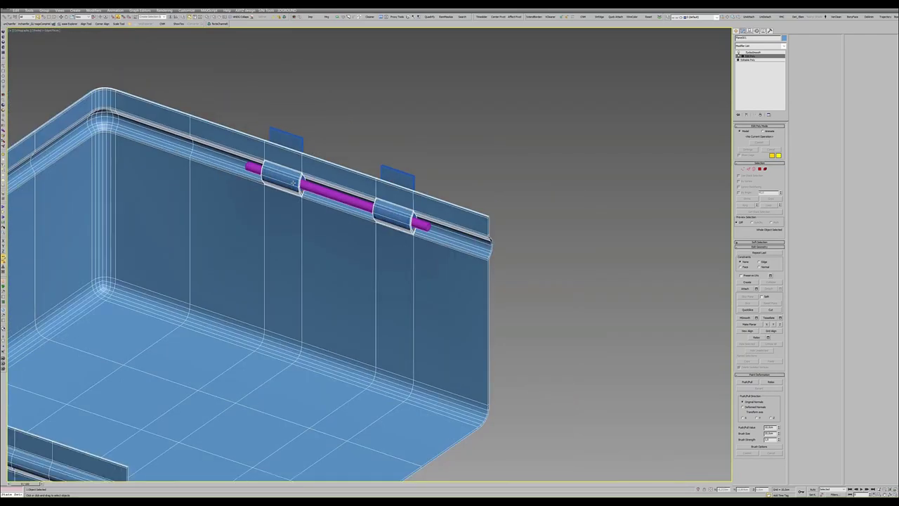
scroll(295, 182, up, 3)
scroll(295, 182, up, 3)
scroll(295, 181, down, 3)
scroll(289, 181, down, 4)
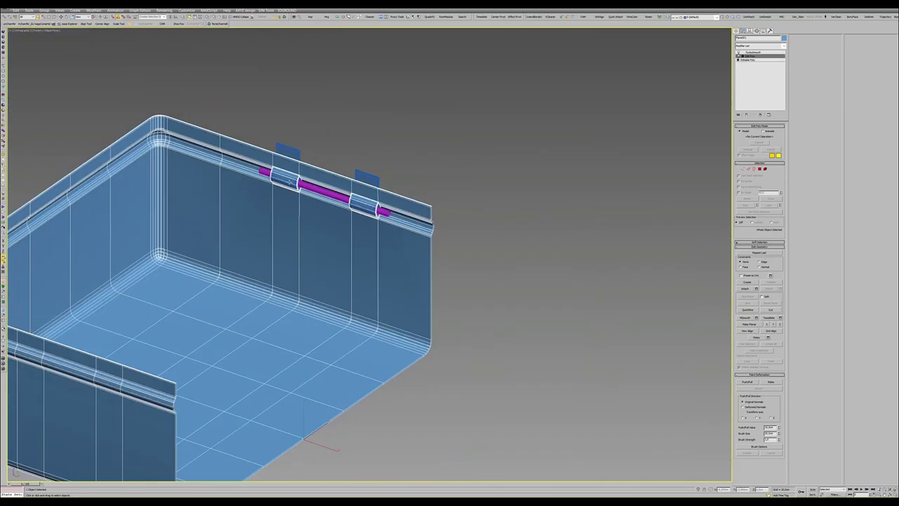
alt+middle_drag(290, 181, 14, 116)
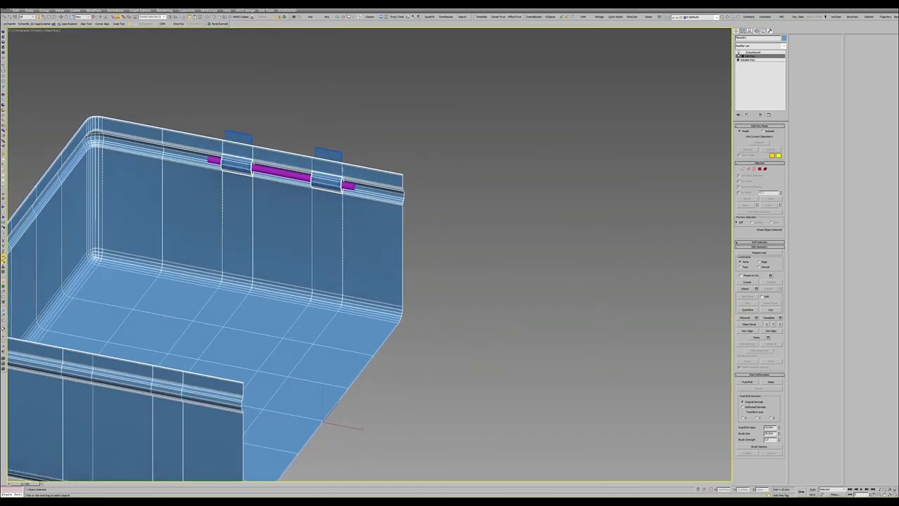
- Show the full mirrored box, recheck Weld Seam with a new threshold, and add Edit Poly
click(747, 142)
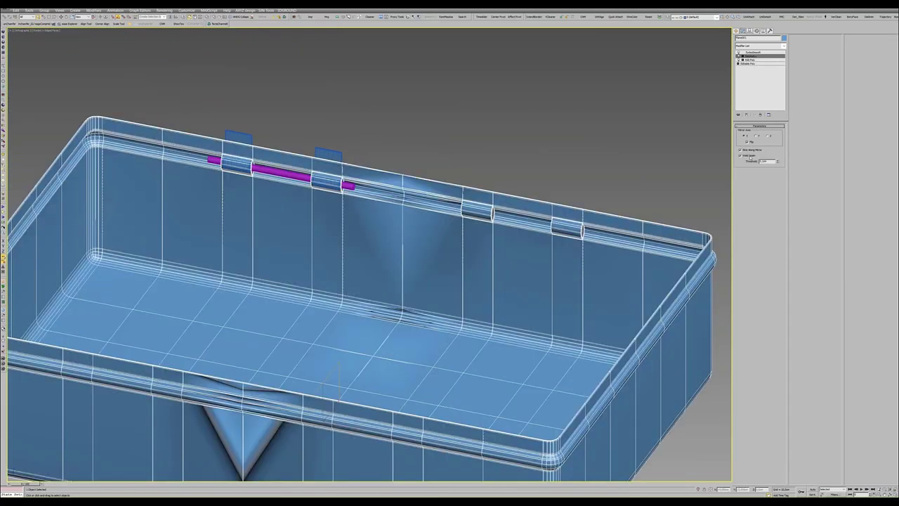
click(748, 156)
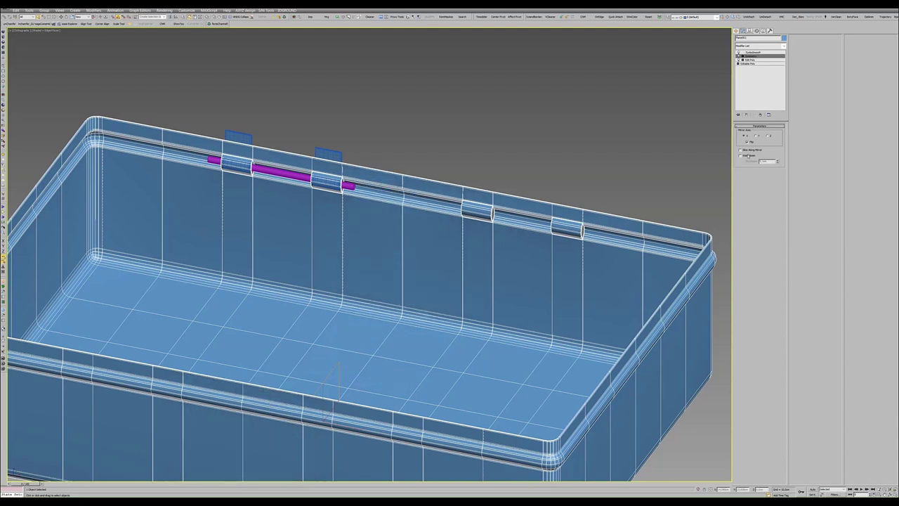
click(749, 156)
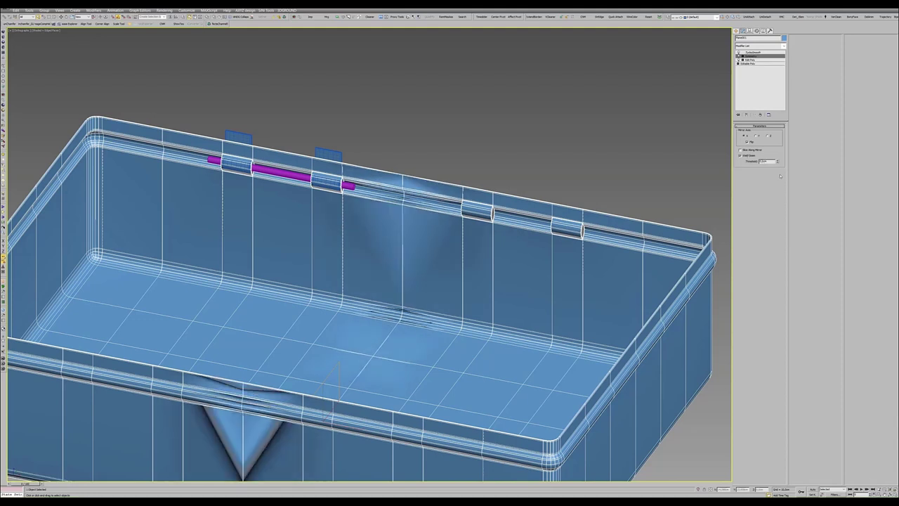
key(Return)
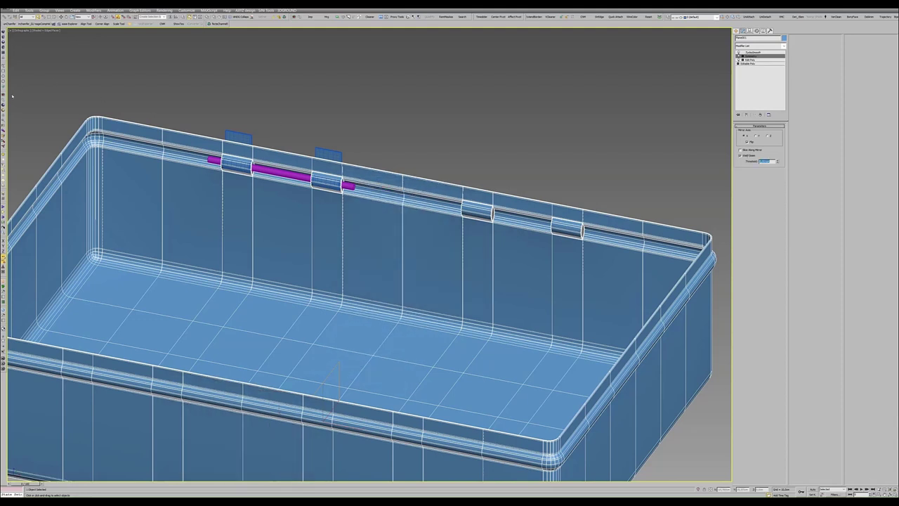
click(3, 96)
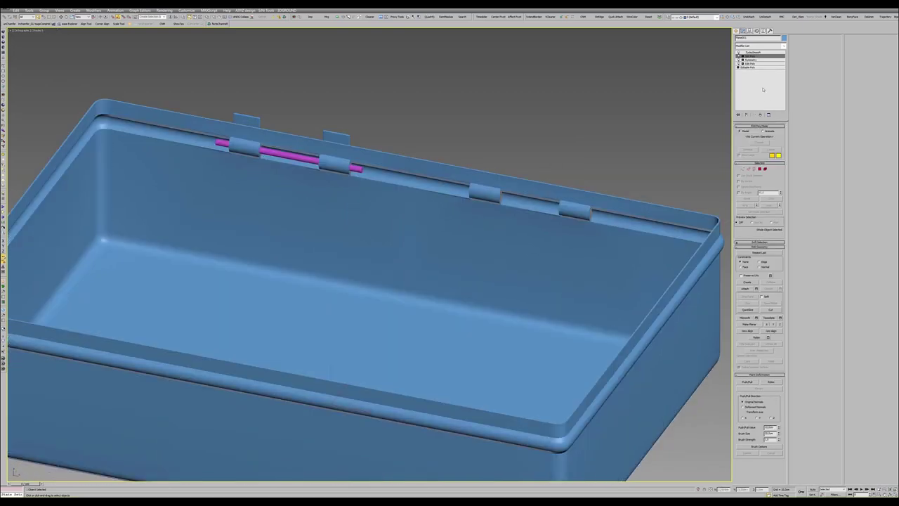
- Select TurboSmooth and inspect the smoothed hinge edge with edged faces toggled on and off
click(751, 52)
scroll(363, 161, up, 3)
scroll(378, 124, up, 4)
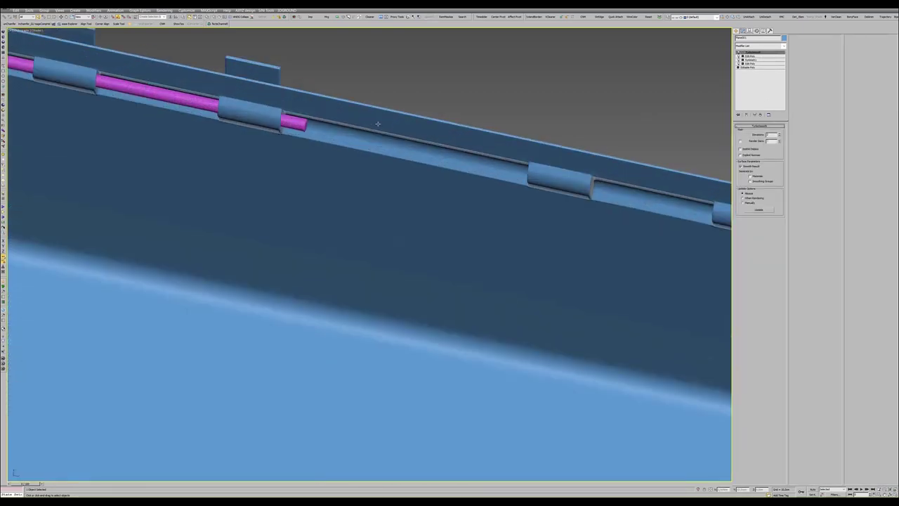
alt+middle_drag(378, 123, 405, 212)
key(F4)
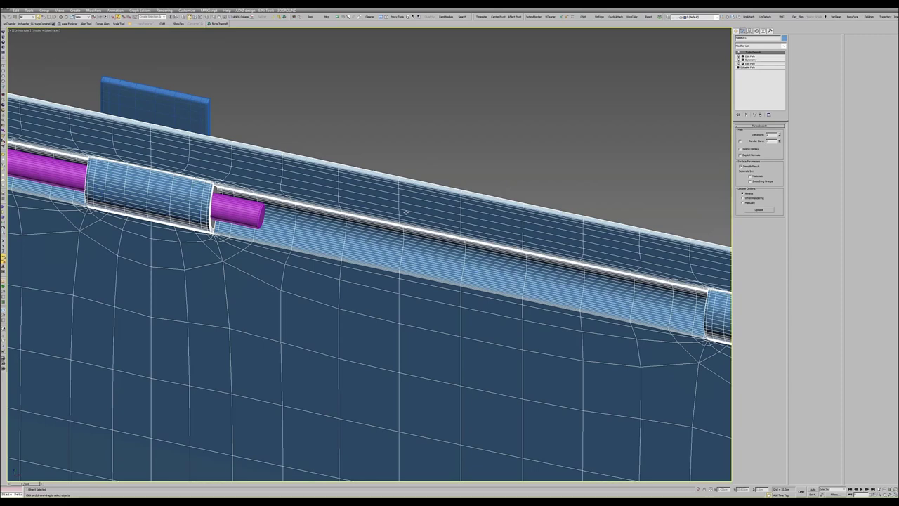
scroll(405, 212, down, 3)
key(F4)
mouse_move(407, 210)
alt+middle_down()
mouse_move(451, 239)
mouse_move(511, 235)
mouse_move(451, 276)
alt+middle_up()
scroll(446, 234, down, 5)
scroll(444, 324, up, 10)
- Select the pink disc on the hinge leaf and isolate it for editing
click(442, 284)
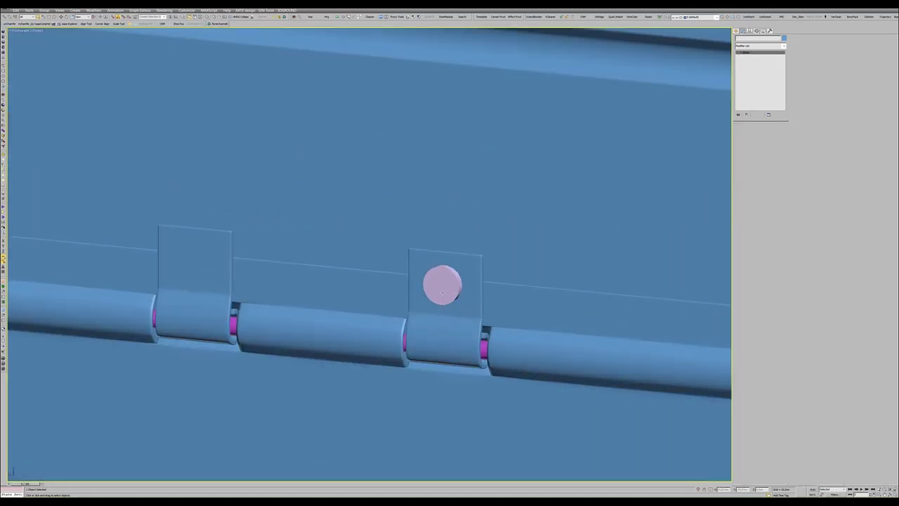
key(F4)
scroll(443, 284, up, 3)
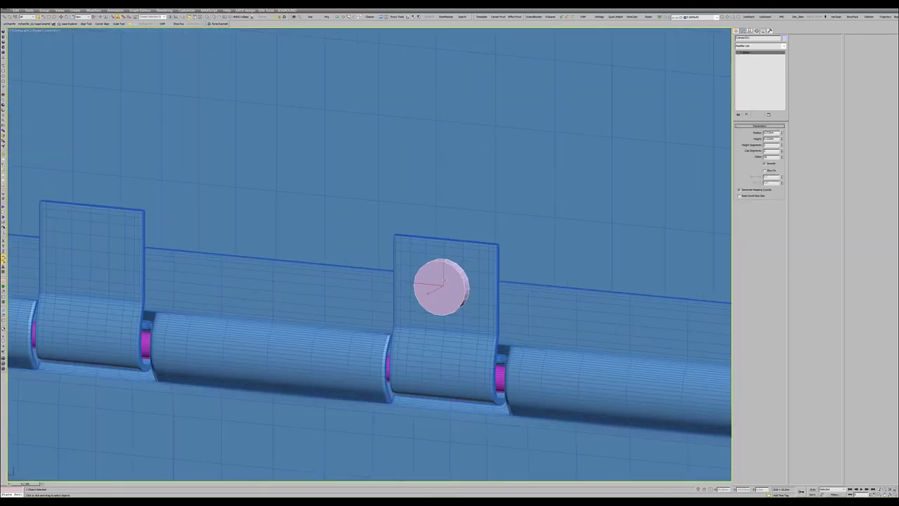
alt+middle_drag(442, 284, 42, 175)
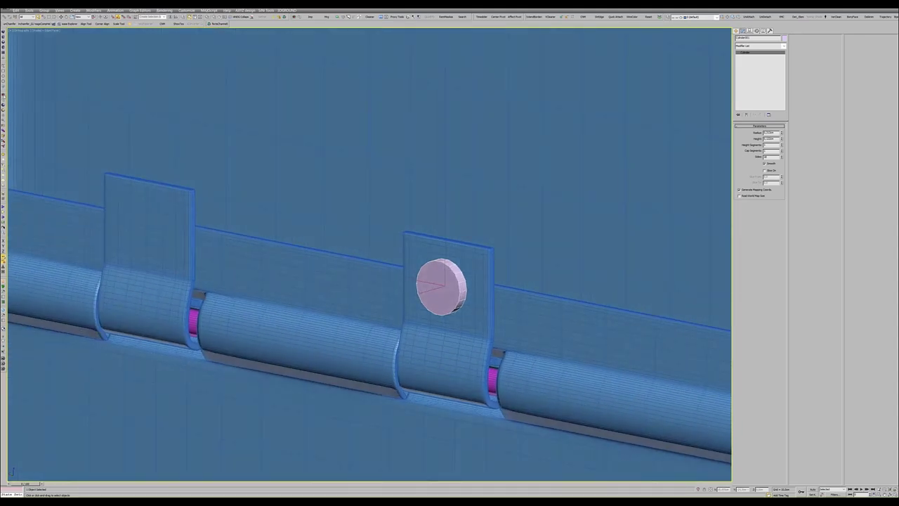
key(alt+q)
mouse_move(450, 262)
alt+middle_down()
mouse_move(383, 262)
mouse_move(435, 262)
alt+middle_up()
- Inset both cap faces of the disc, leaving a border ring on each
key(4)
click(435, 262)
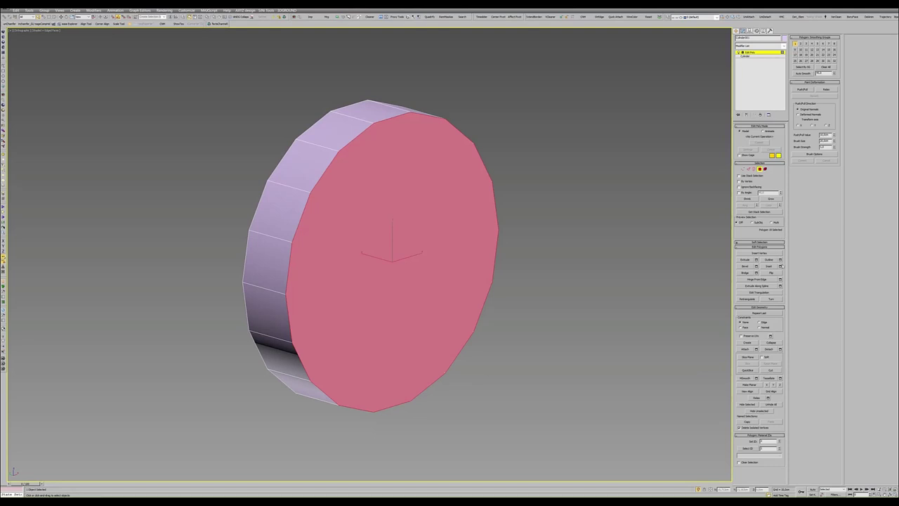
click(779, 266)
drag(305, 254, 307, 238)
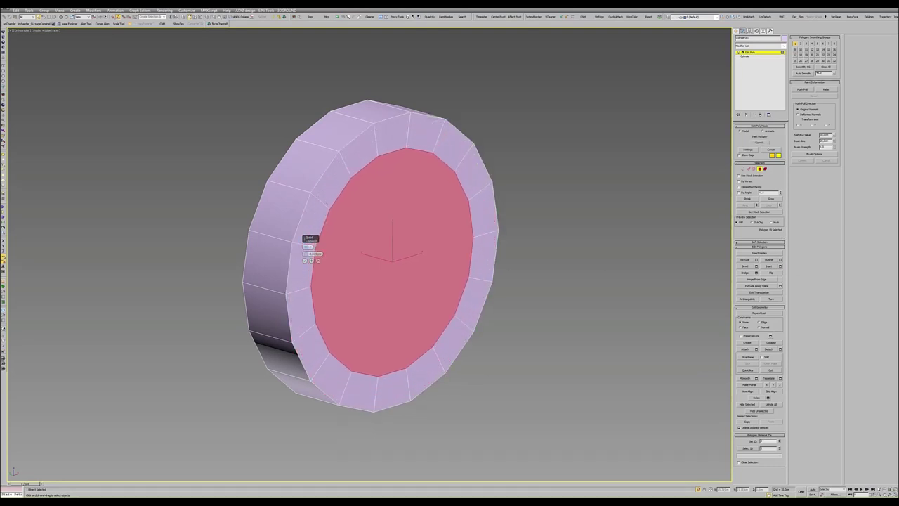
click(304, 261)
alt+middle_drag(304, 260, 359, 241)
click(359, 241)
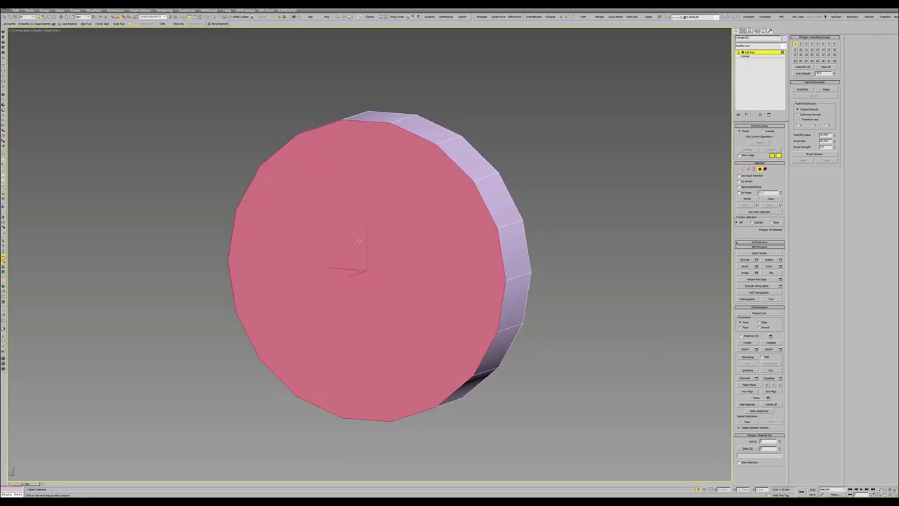
click(779, 266)
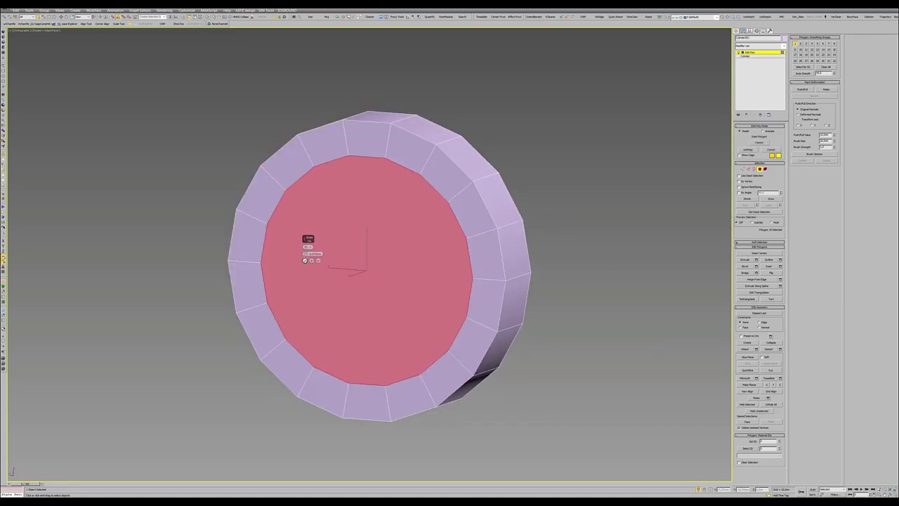
click(304, 260)
- Select the cap-border edge loops and push the inner cap face slightly outward
alt+middle_drag(304, 260, 490, 192)
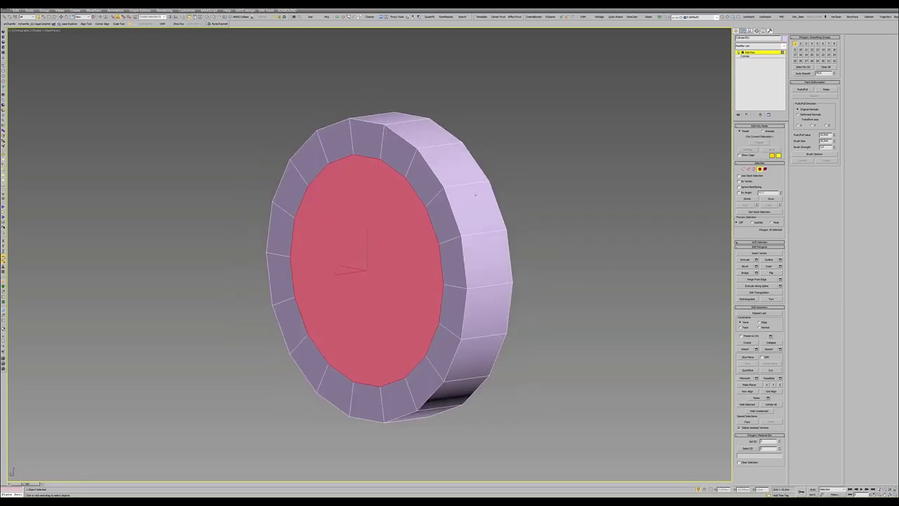
key(2)
double_click(492, 191)
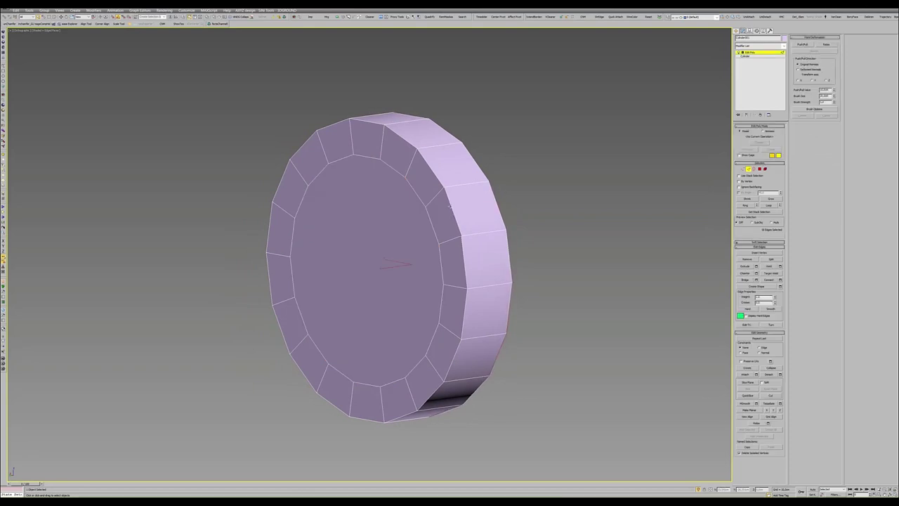
double_click(449, 208)
key(4)
click(389, 233)
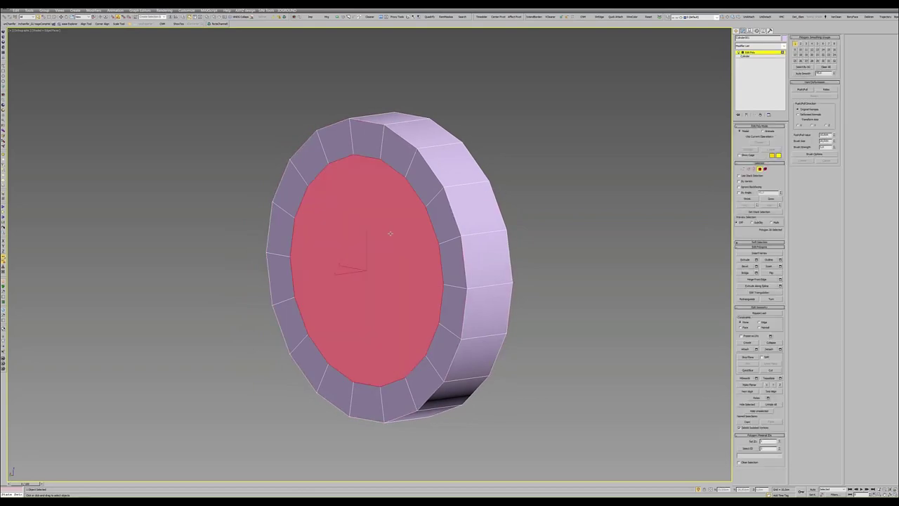
drag(354, 270, 350, 272)
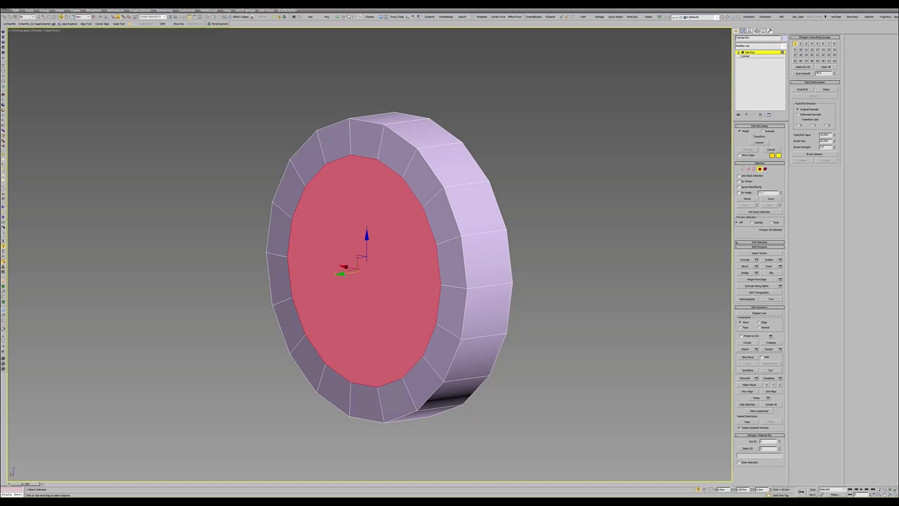
alt+middle_drag(379, 266, 358, 266)
mouse_move(429, 236)
alt+middle_down()
mouse_move(393, 235)
mouse_move(392, 217)
alt+middle_up()
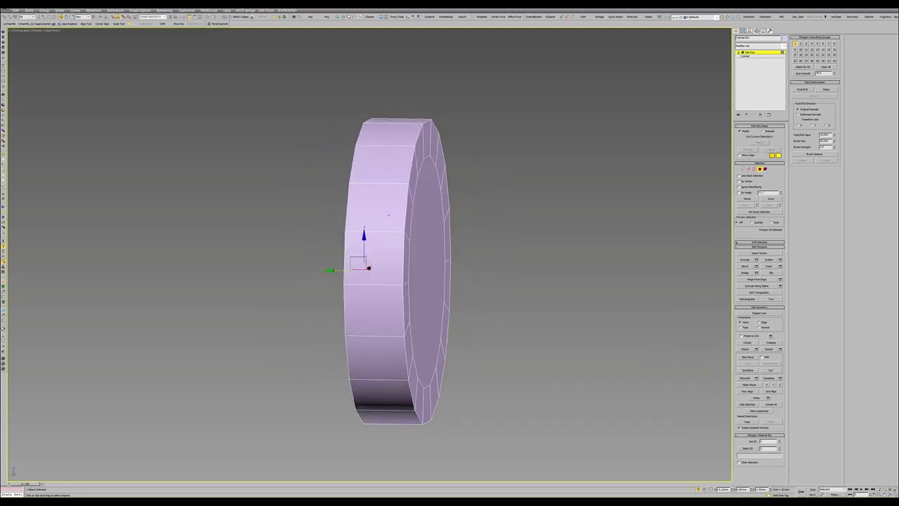
- Select the ring of side edges and add an edge loop around the disc's side
key(2)
click(377, 230)
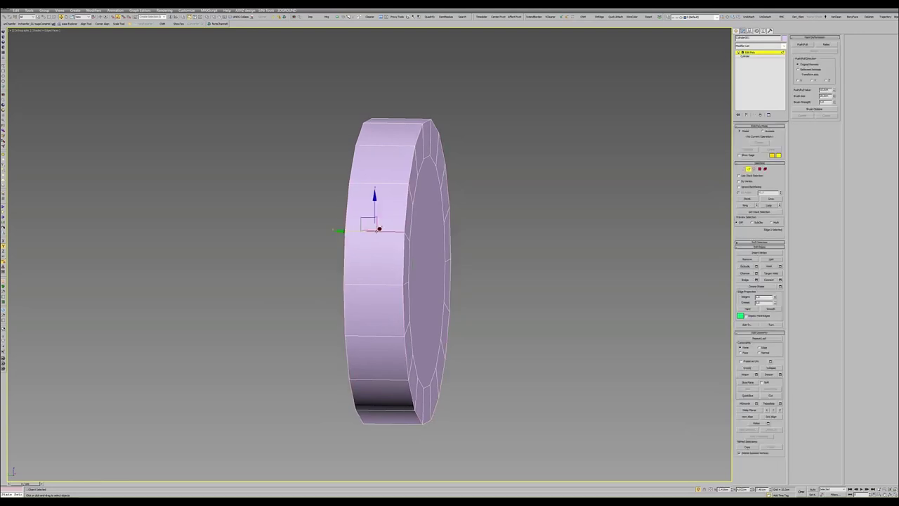
shift+click(373, 286)
alt+middle_drag(373, 291, 421, 288)
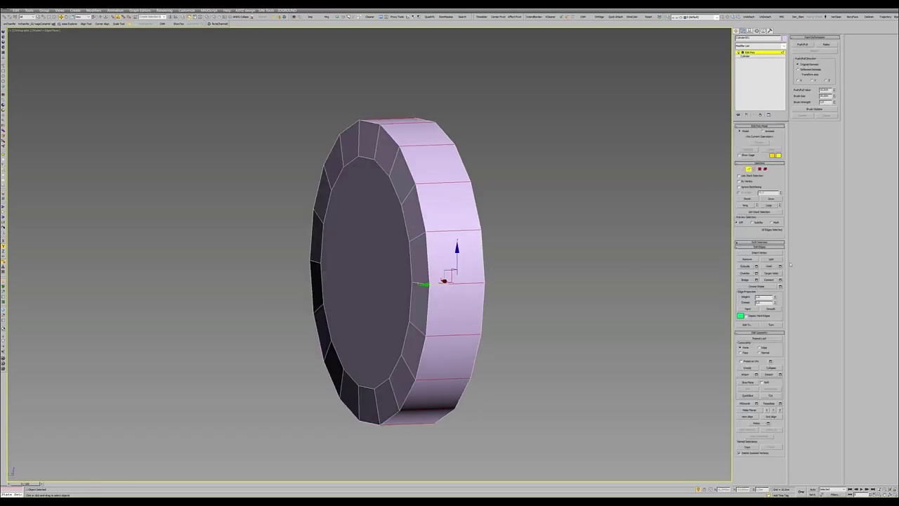
click(769, 280)
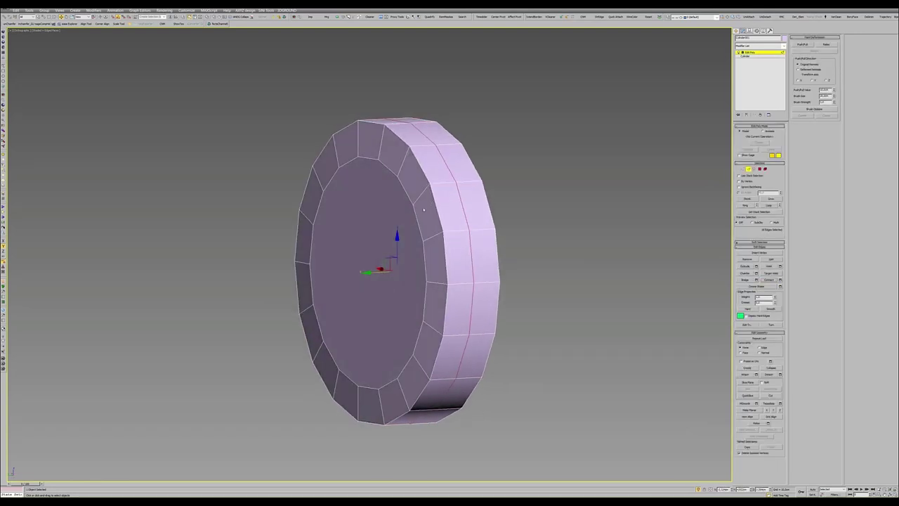
alt+middle_drag(401, 263, 396, 265)
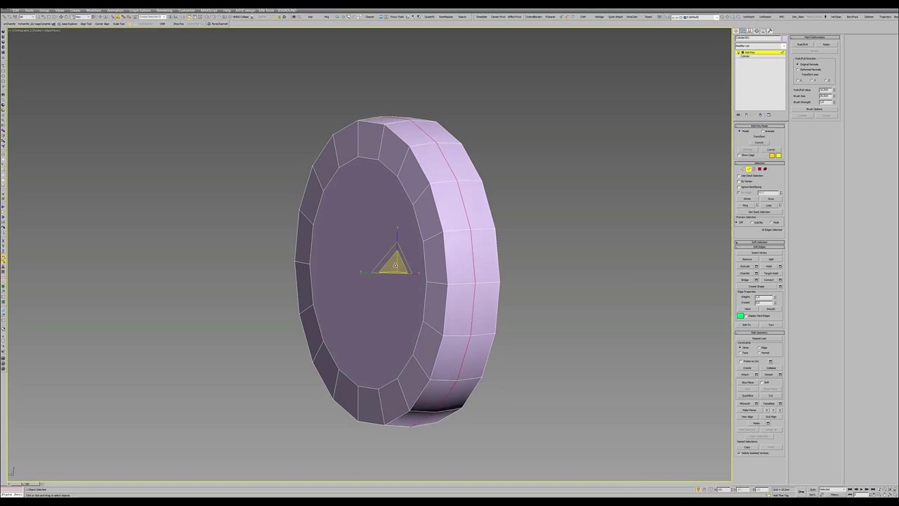
- Add TurboSmooth to the disc and view its mesh edges from the side
key(2)
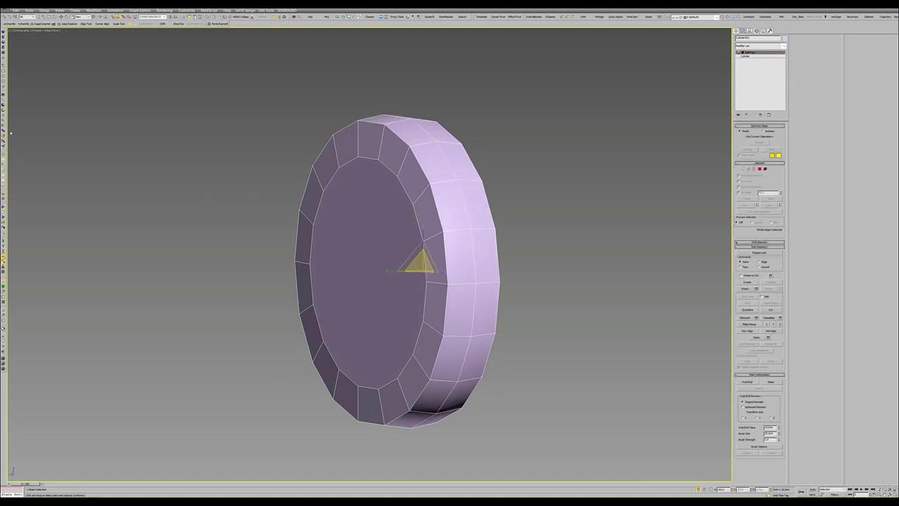
click(3, 134)
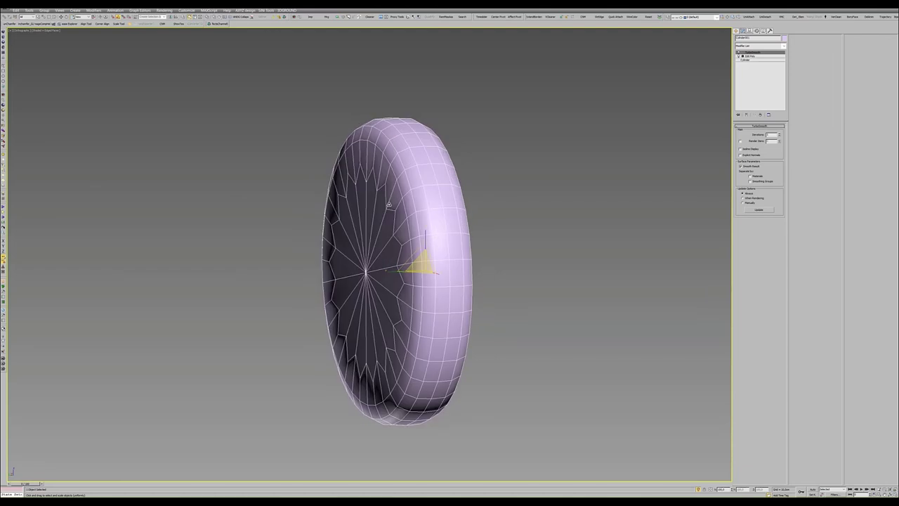
mouse_move(449, 195)
alt+middle_down()
mouse_move(429, 194)
mouse_move(529, 172)
mouse_move(475, 200)
mouse_move(557, 162)
alt+middle_up()
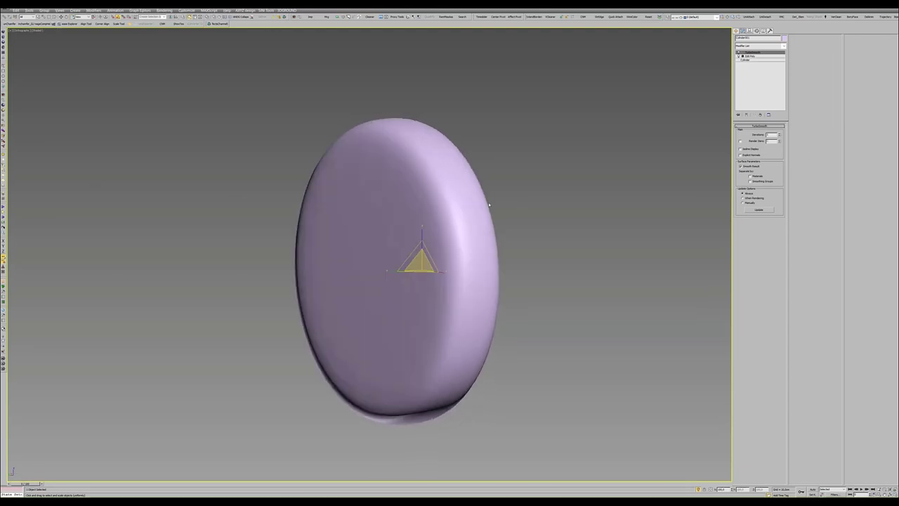
key(F4)
- Back in Edit Poly, inset the disc's front cap polygon with the Inset caddy
click(759, 56)
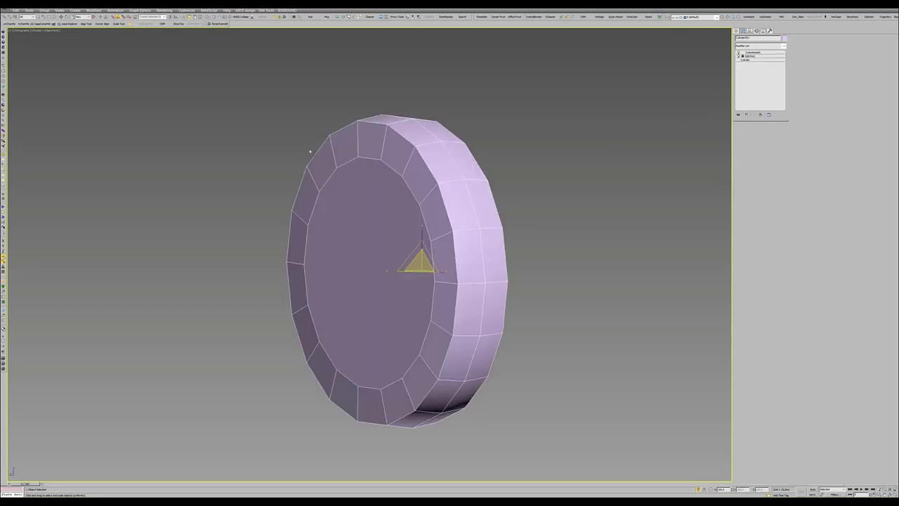
alt+middle_drag(224, 195, 267, 190)
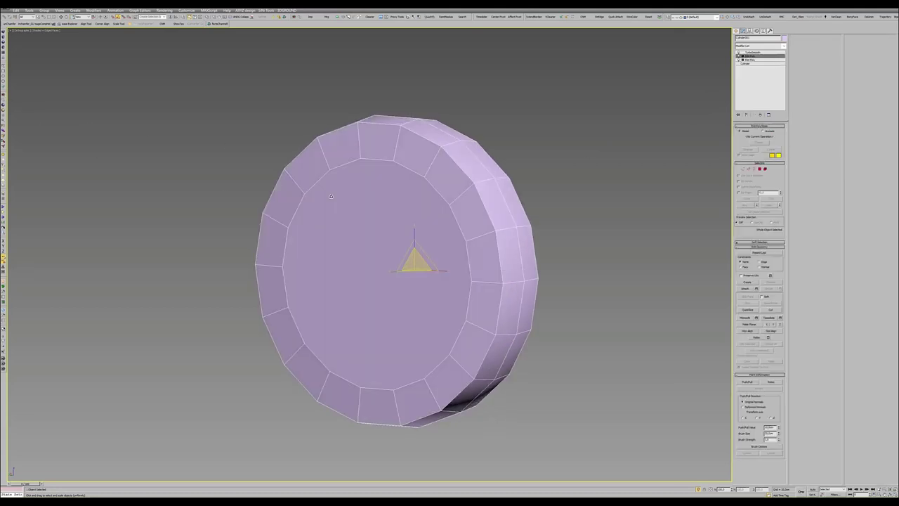
key(4)
click(377, 210)
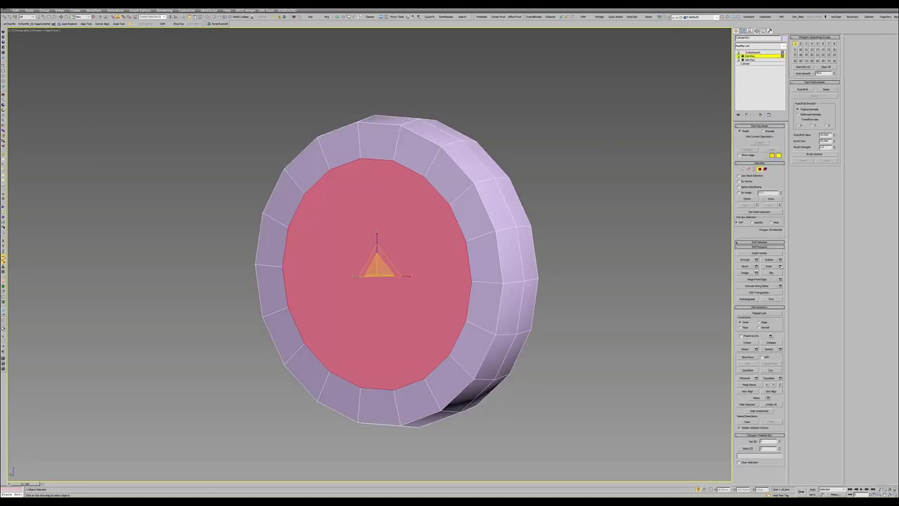
click(780, 266)
drag(307, 253, 313, 239)
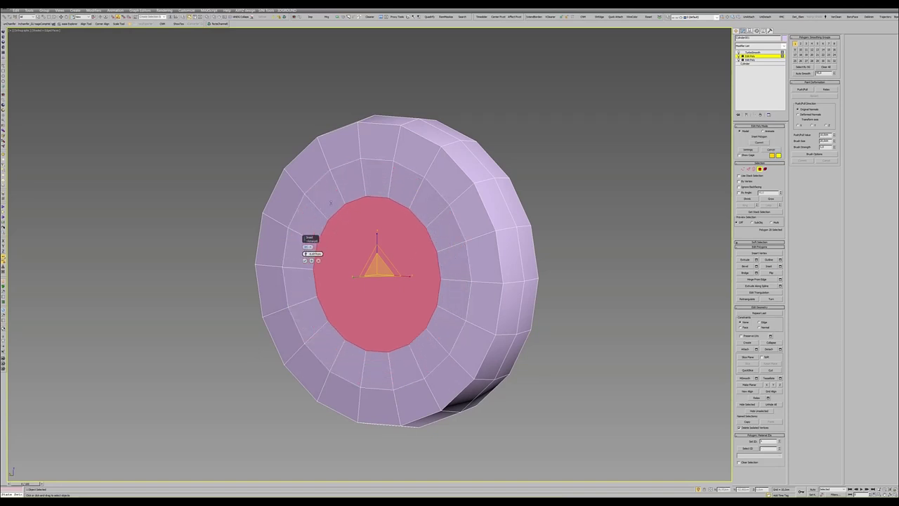
click(305, 261)
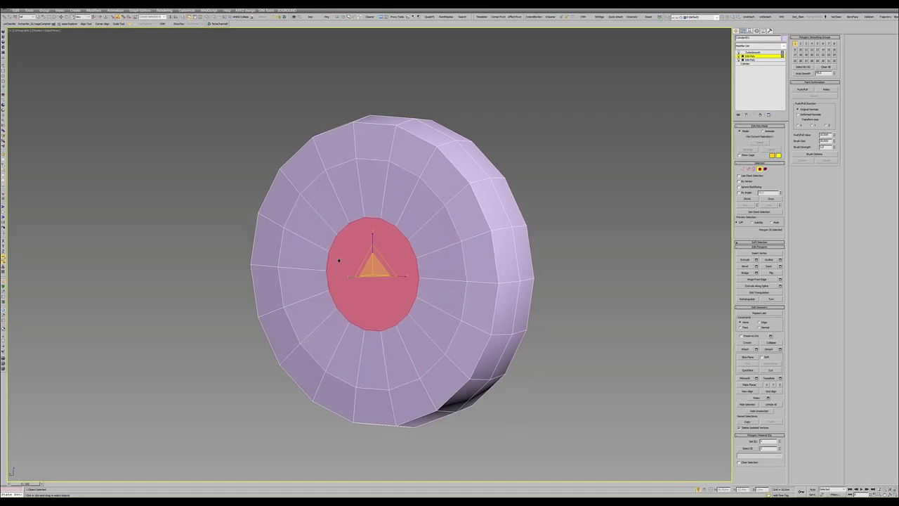
- Check the inset in the maximized Left view, then return to the Perspective layout
key(alt+w)
key(alt+w)
scroll(343, 232, up, 4)
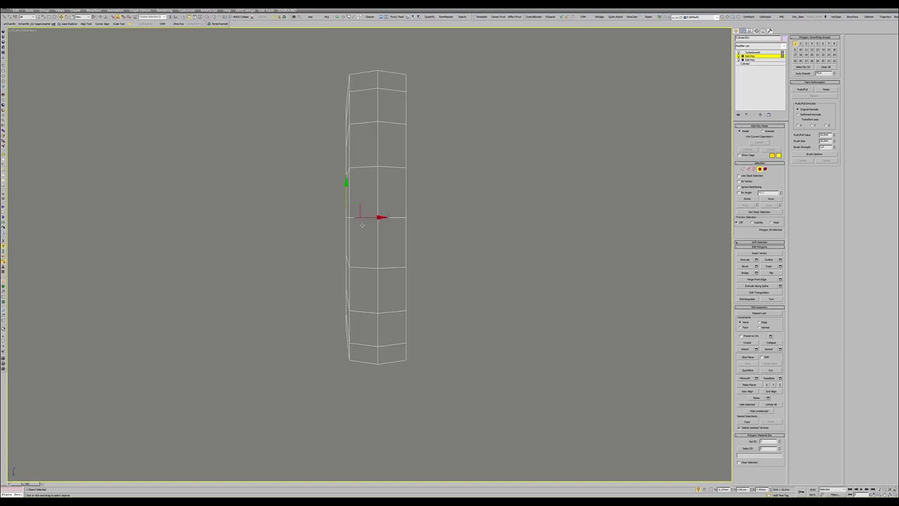
key(alt+w)
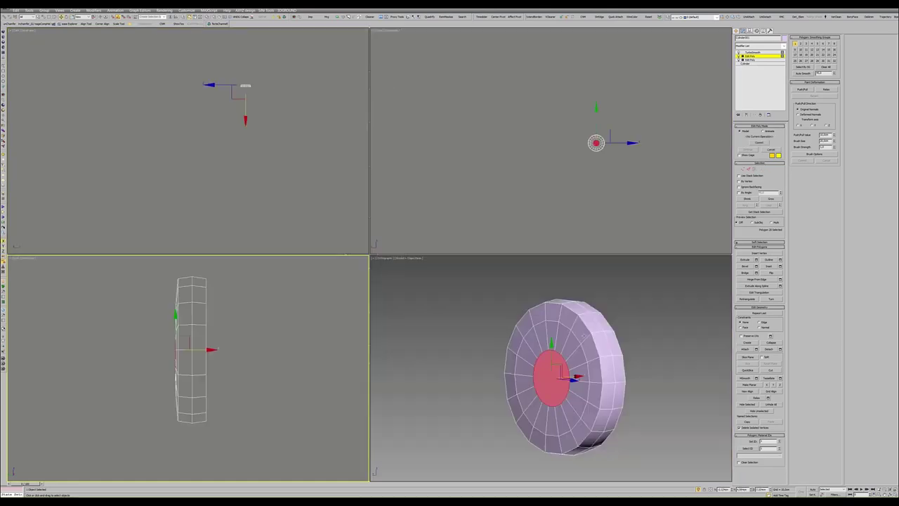
right_click(452, 278)
key(alt+w)
- Connect two opposite vertices of the centre polygon with a new edge
alt+middle_drag(401, 272, 415, 272)
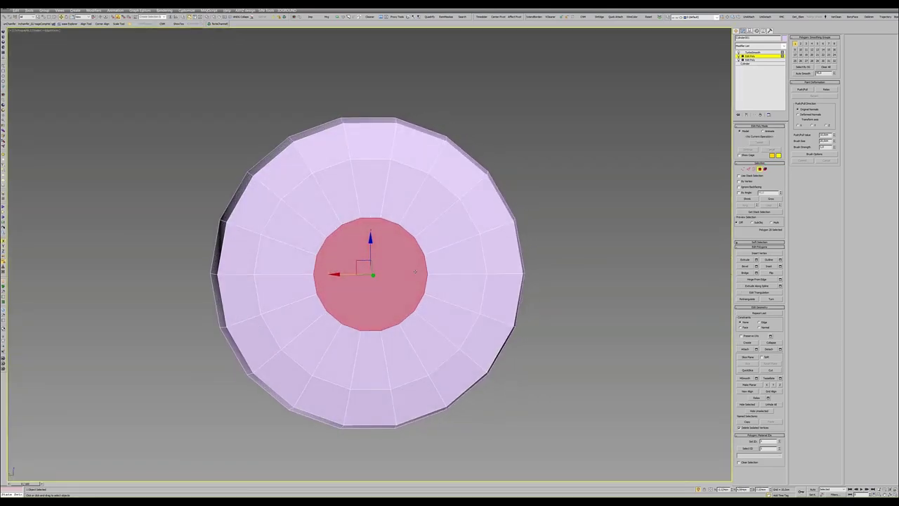
click(400, 210)
shift+click(482, 253)
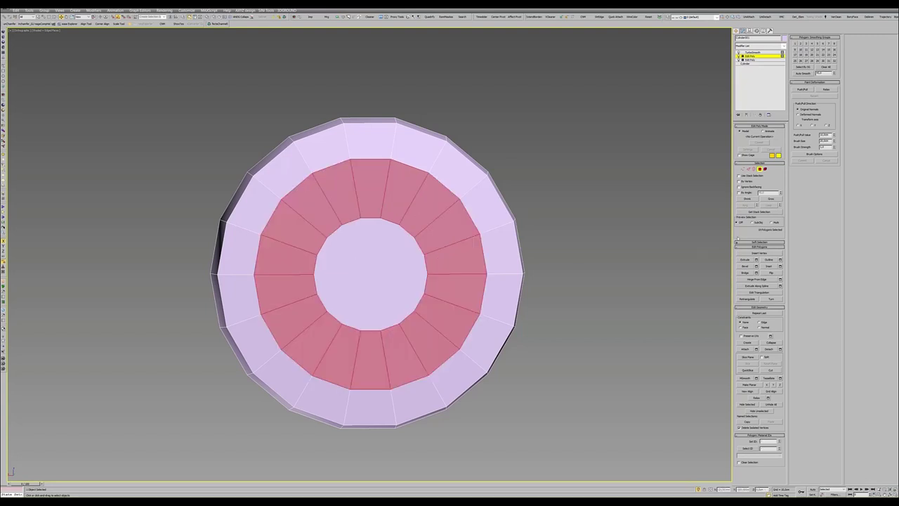
key(1)
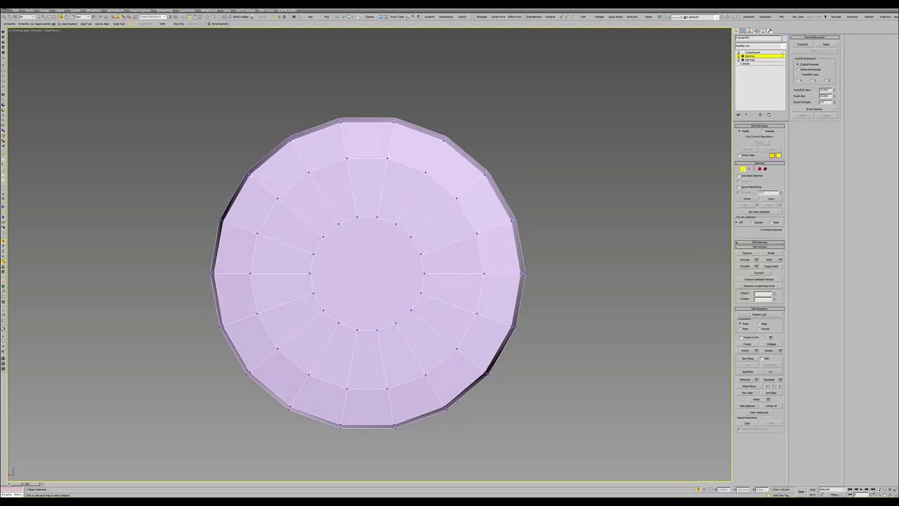
click(309, 274)
ctrl+click(424, 273)
key(q)
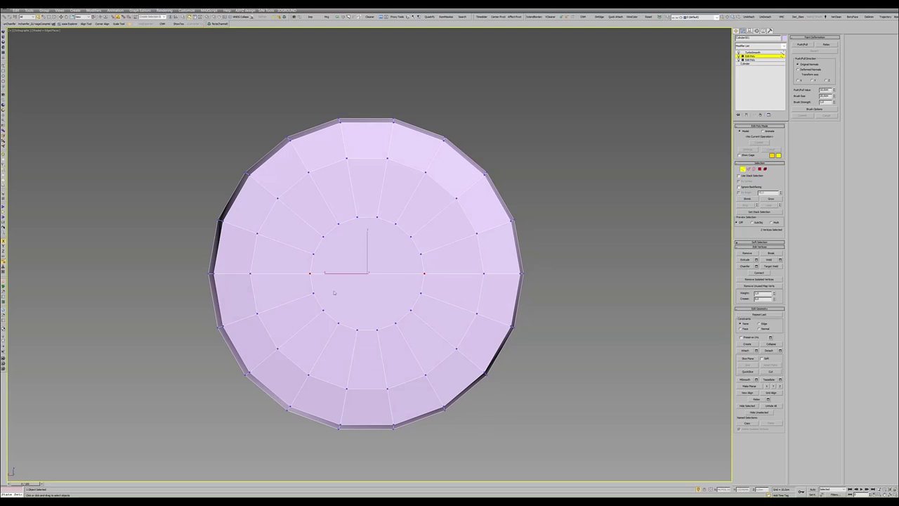
- Try the Cut tool on the mesh, then cancel it and exit vertex mode
key(alt+c)
right_click(411, 236)
right_click(315, 254)
key(1)
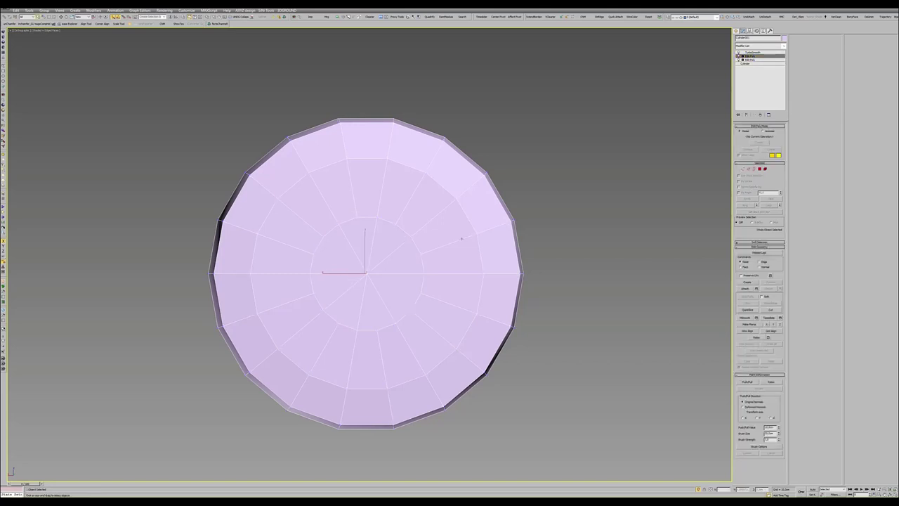
- Compare the smoothed and unsmoothed disc with edged faces toggled from several angles
click(750, 52)
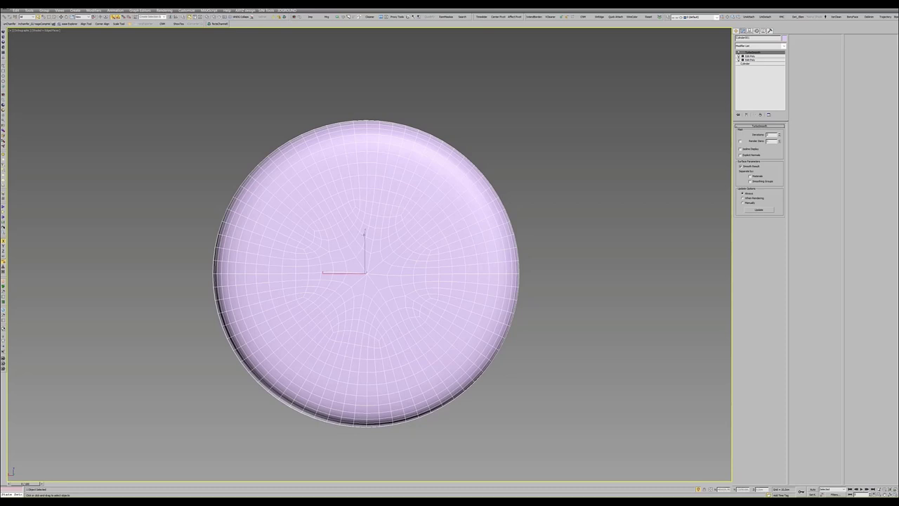
key(F4)
mouse_move(408, 261)
alt+middle_down()
mouse_move(360, 231)
mouse_move(372, 242)
mouse_move(366, 250)
alt+middle_up()
click(749, 55)
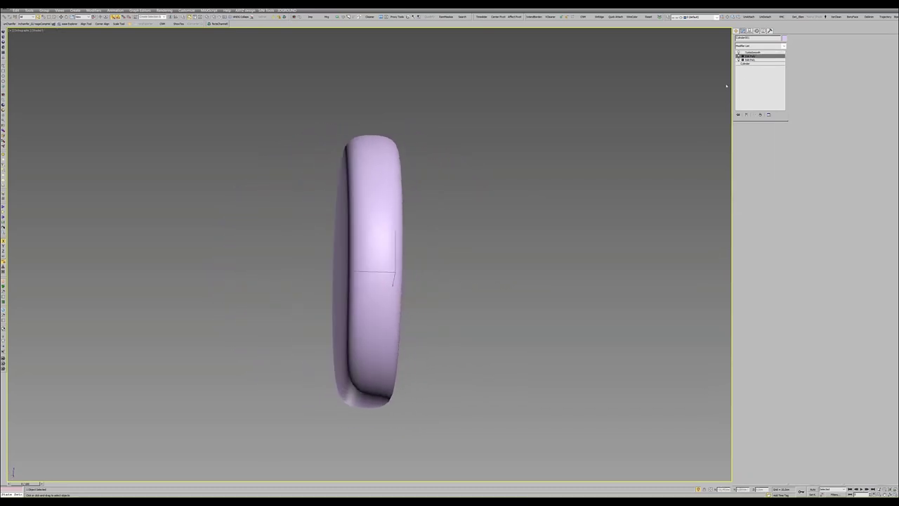
key(F4)
alt+middle_drag(442, 188, 382, 200)
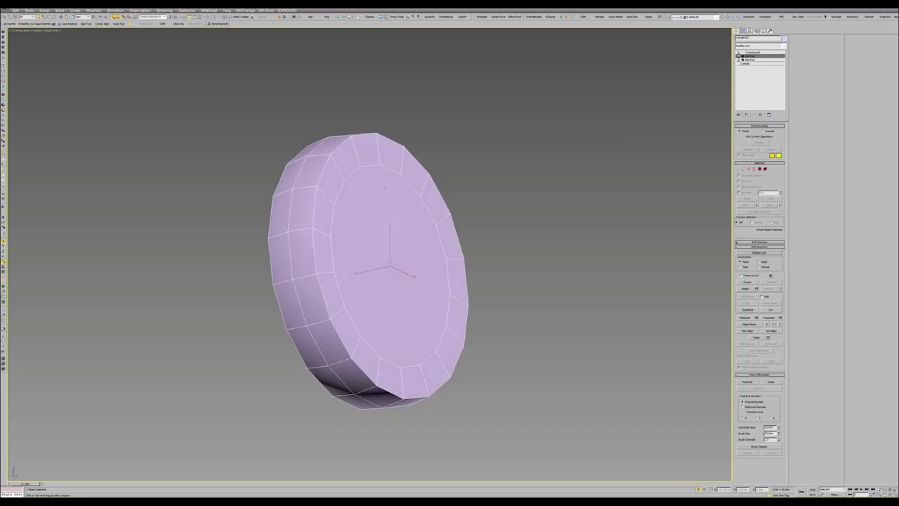
key(2)
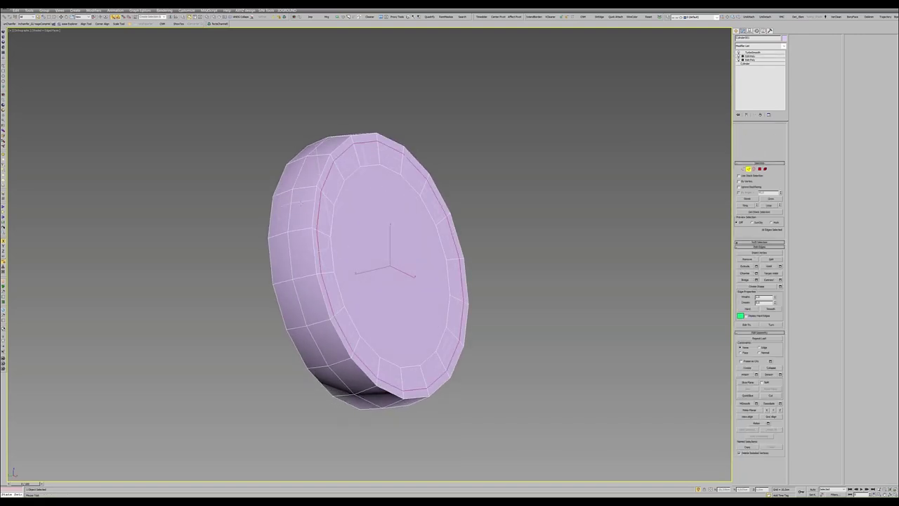
alt+middle_drag(337, 157, 393, 162)
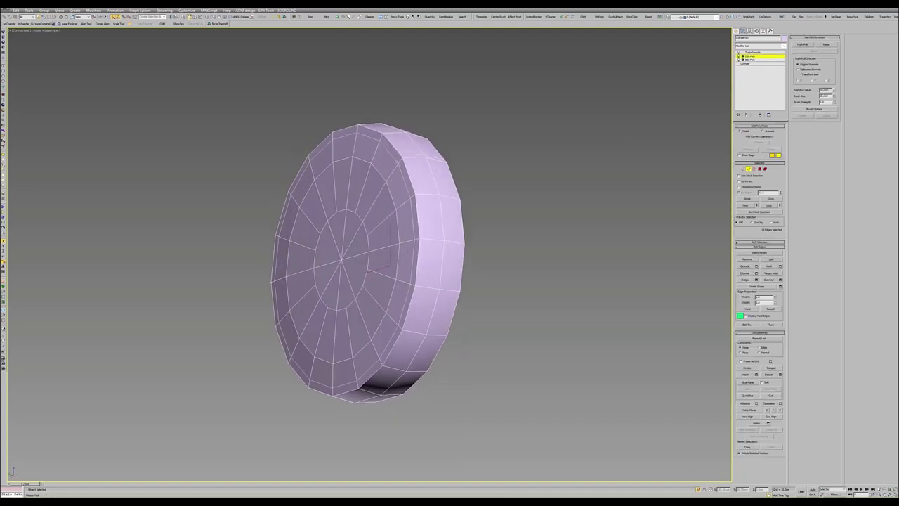
key(2)
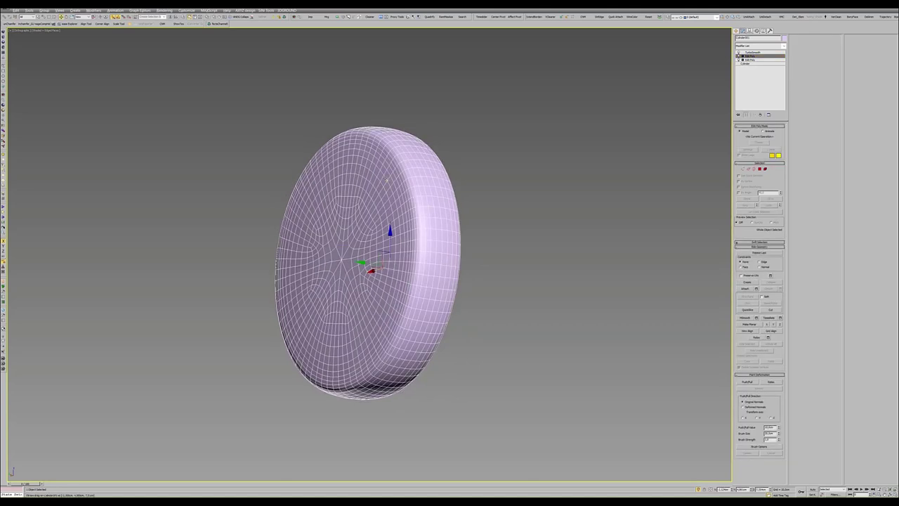
- View the smoothed disc face-on and switch between the two Edit Poly layers
key(F4)
scroll(407, 196, down, 5)
alt+middle_drag(407, 197, 407, 209)
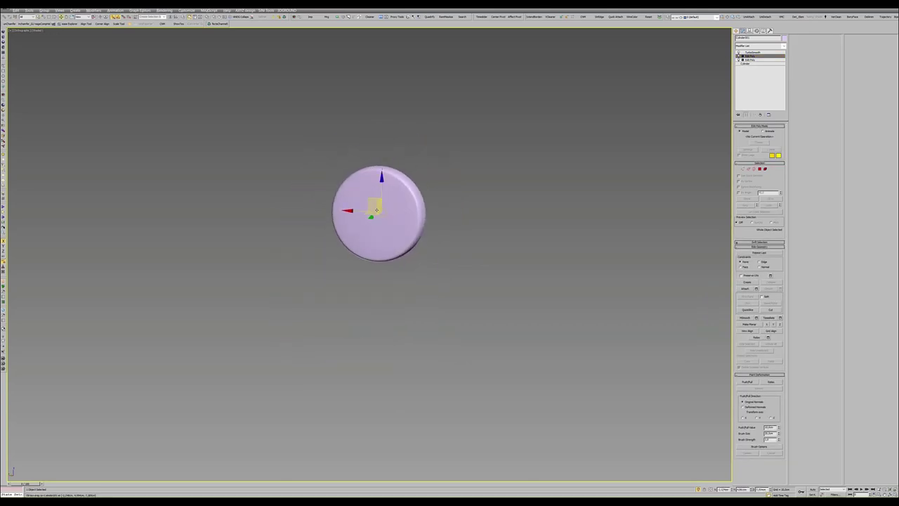
scroll(379, 207, up, 5)
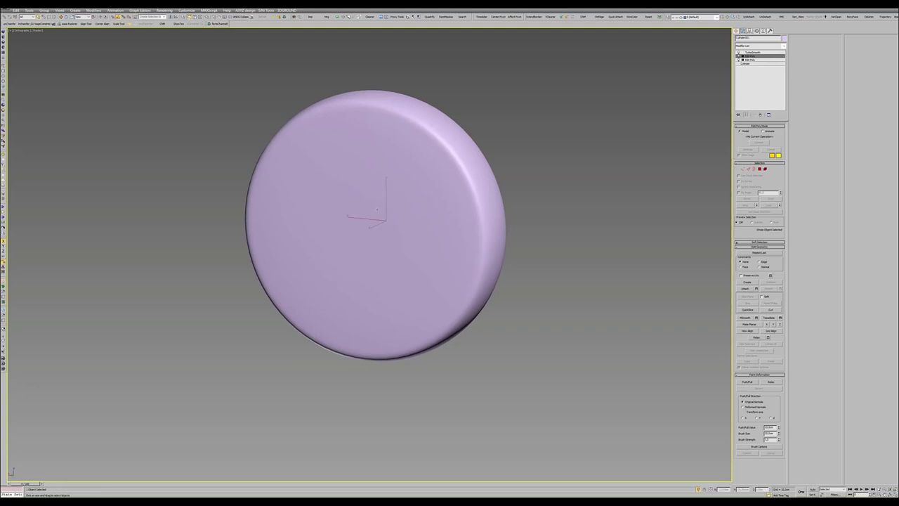
key(F4)
click(745, 59)
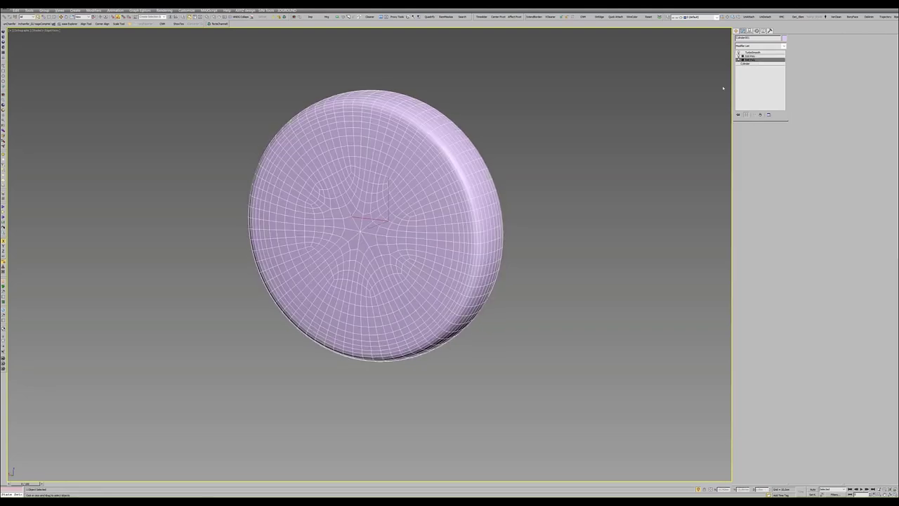
click(746, 56)
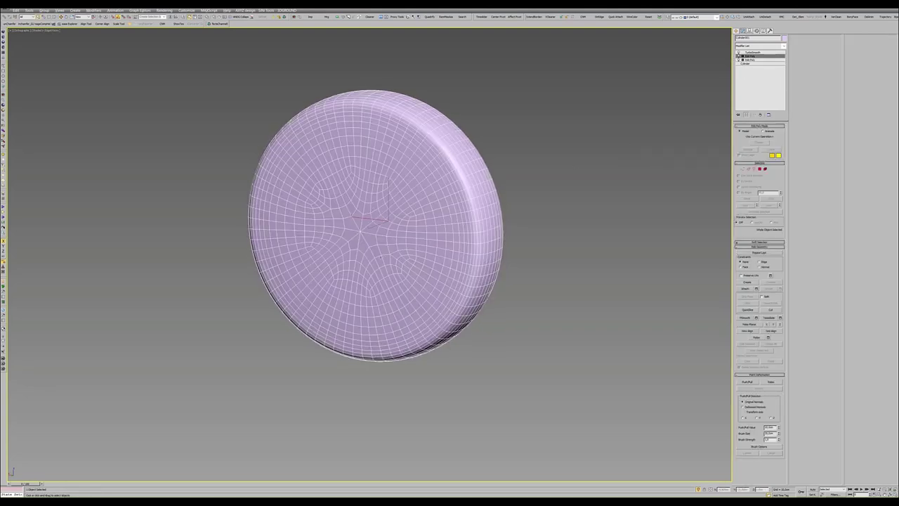
key(F4)
key(1)
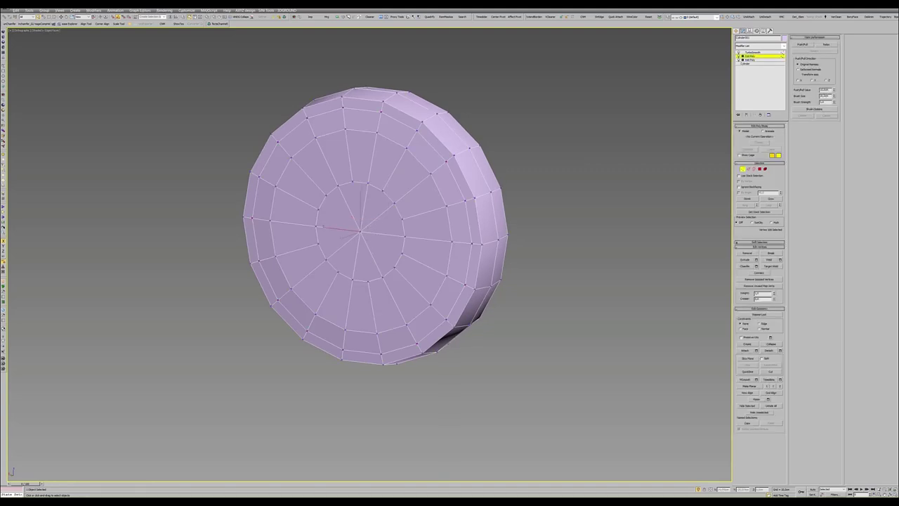
- Select the front cap's centre faces and scale them inward
key(4)
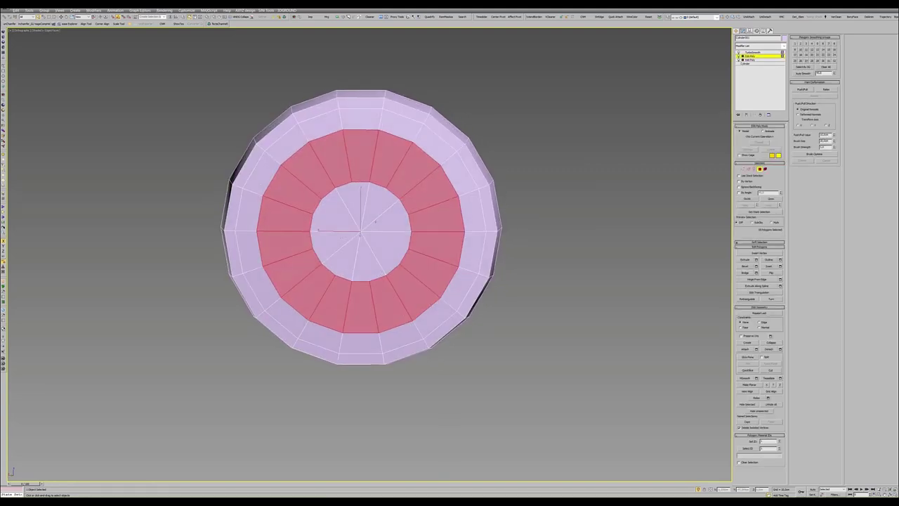
shift+click(349, 244)
alt+middle_drag(349, 244, 420, 62)
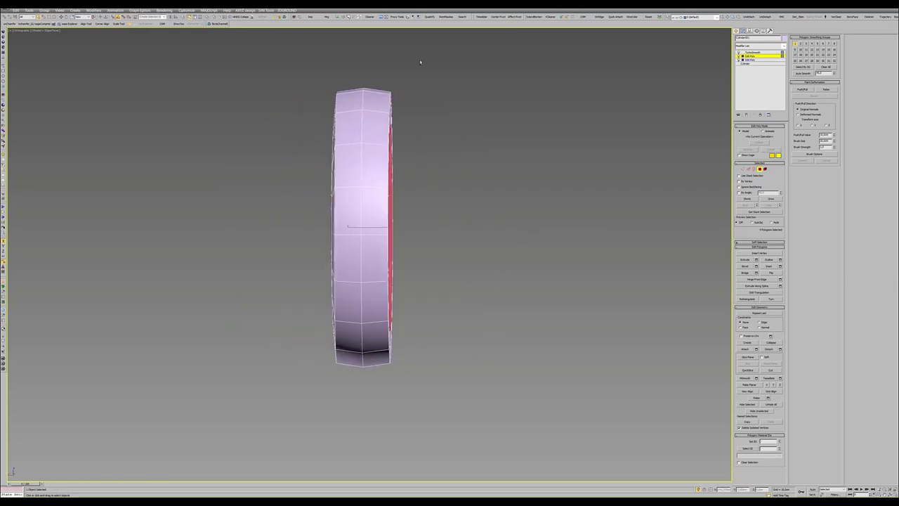
drag(343, 383, 350, 361)
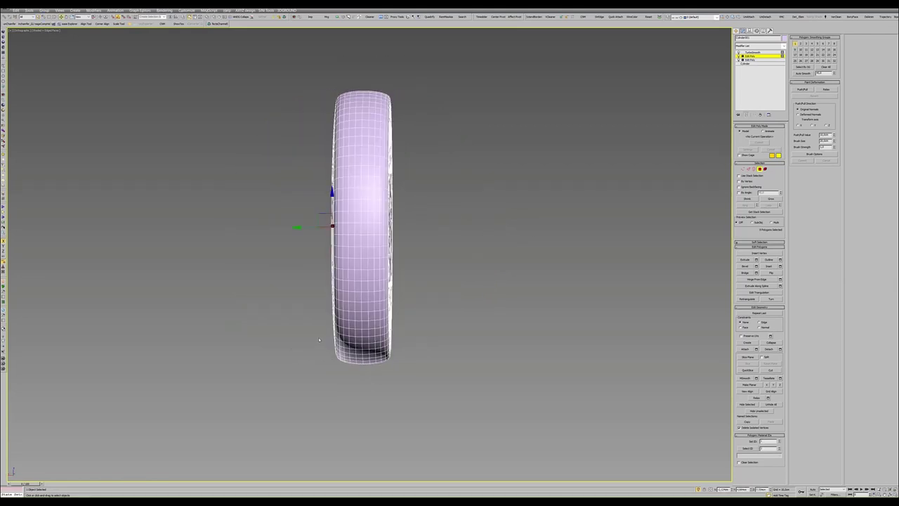
alt+middle_drag(318, 337, 314, 293)
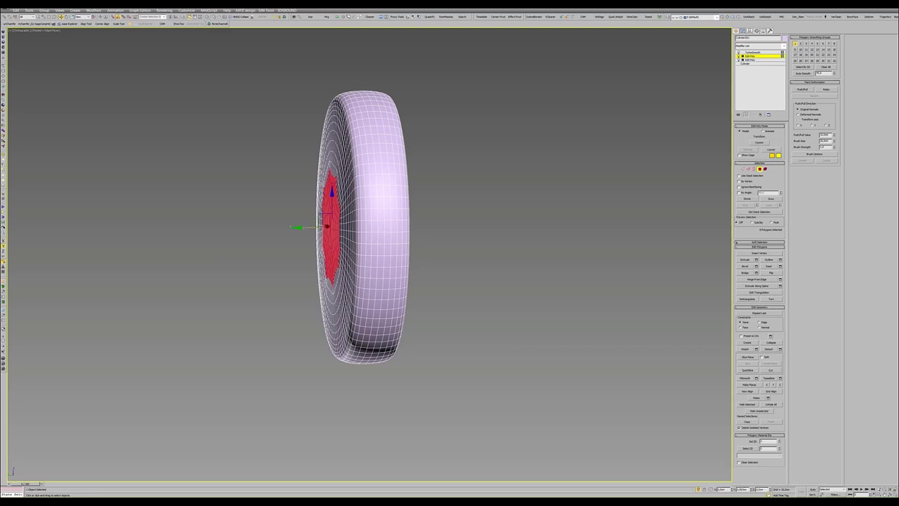
drag(327, 226, 330, 211)
alt+middle_drag(325, 226, 321, 234)
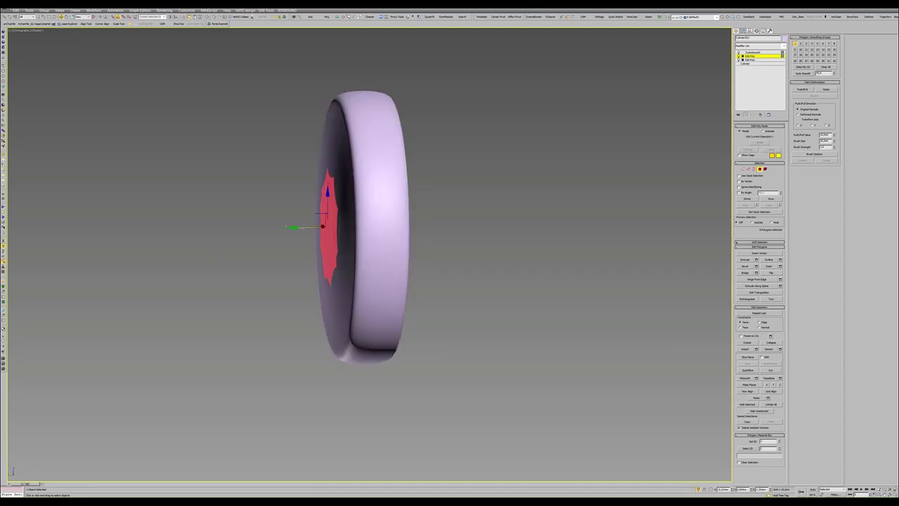
- Grow the selection to the full cap and push it slightly outward to dome the front
key(ctrl+Page_Up)
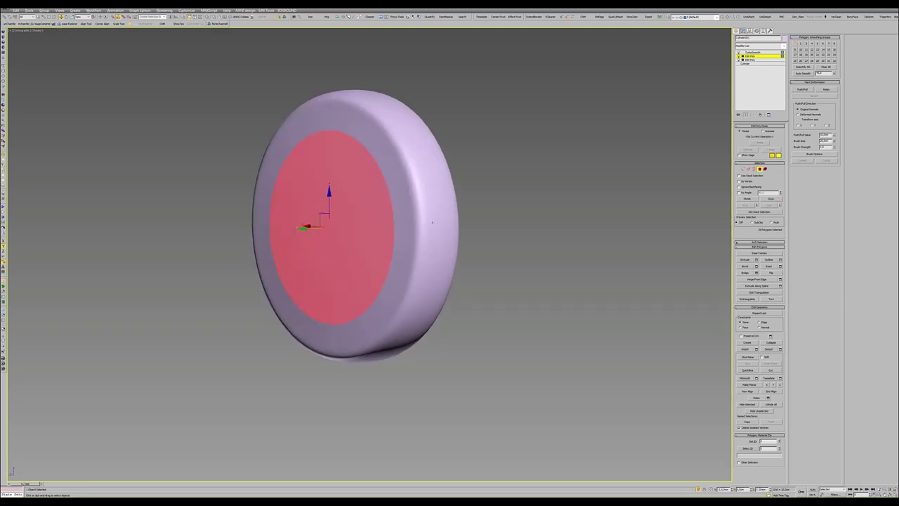
alt+middle_drag(393, 222, 417, 222)
drag(318, 225, 315, 225)
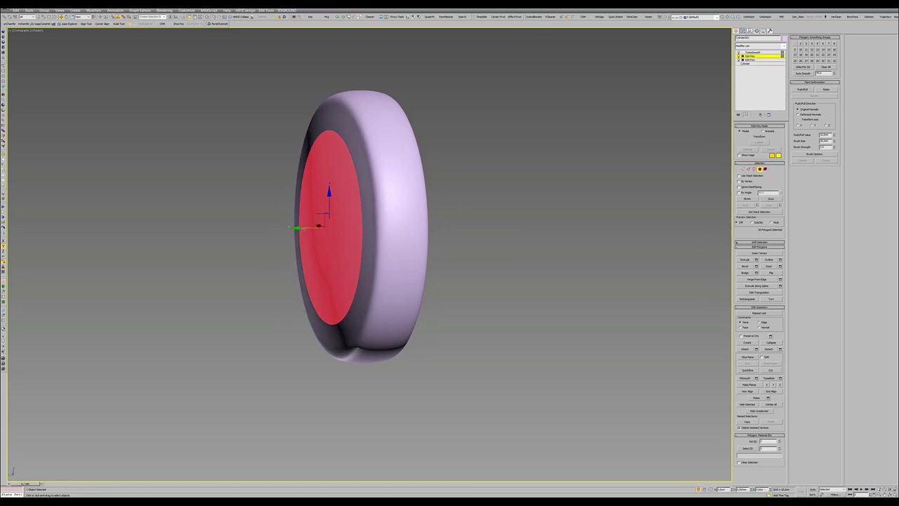
key(F4)
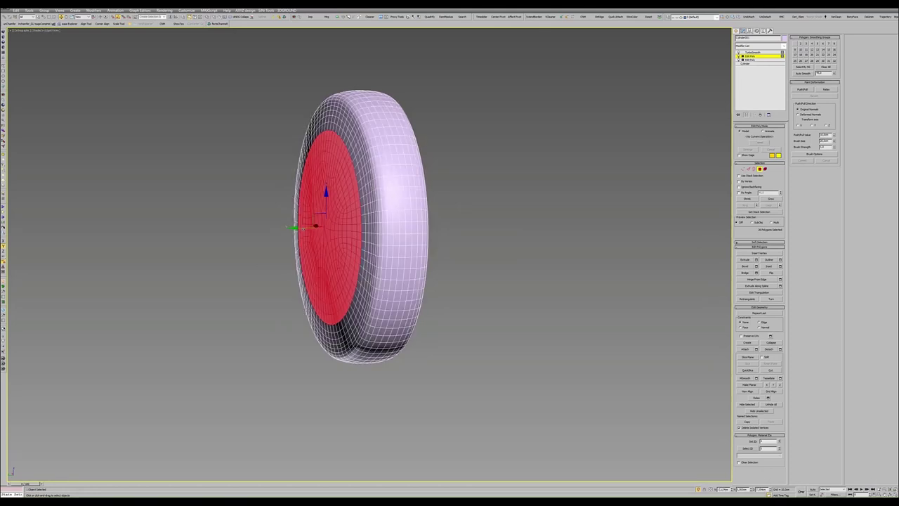
key(ctrl+e)
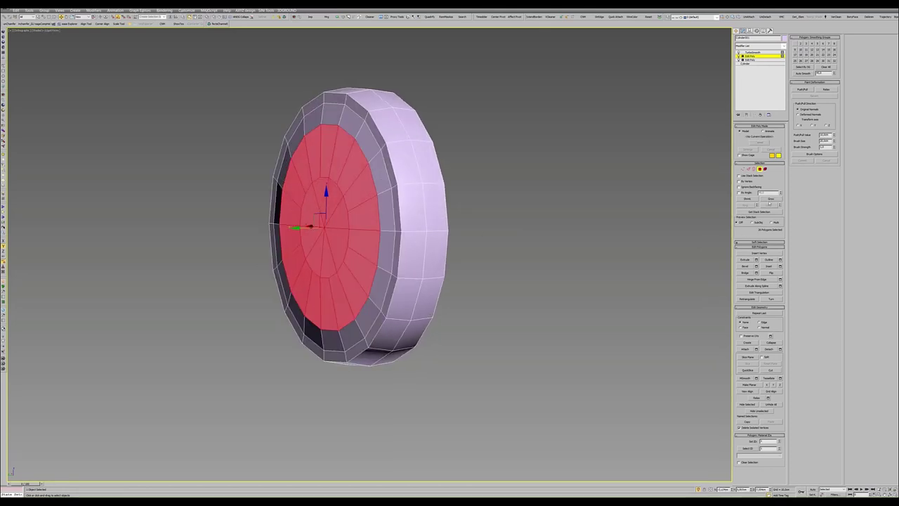
key(ctrl+Page_Up)
key(ctrl+e)
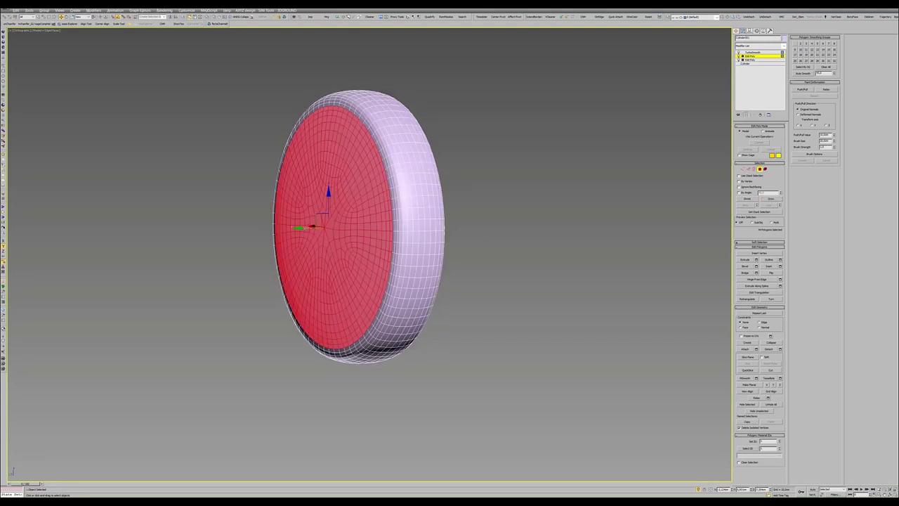
mouse_move(365, 232)
alt+middle_down()
mouse_move(316, 225)
mouse_move(340, 222)
alt+middle_up()
- Return to object level and reframe the domed disc with wireframe edges shown
key(4)
key(F4)
scroll(316, 225, down, 5)
scroll(321, 223, up, 6)
key(F4)
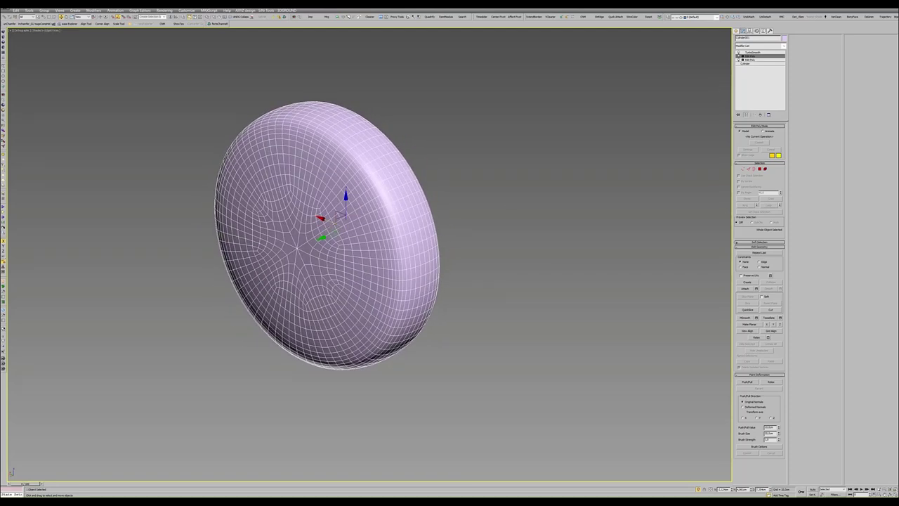
- Hide the smoothing and select the wedge faces at the centre of the disc's cap
click(746, 114)
alt+middle_drag(301, 242, 314, 242)
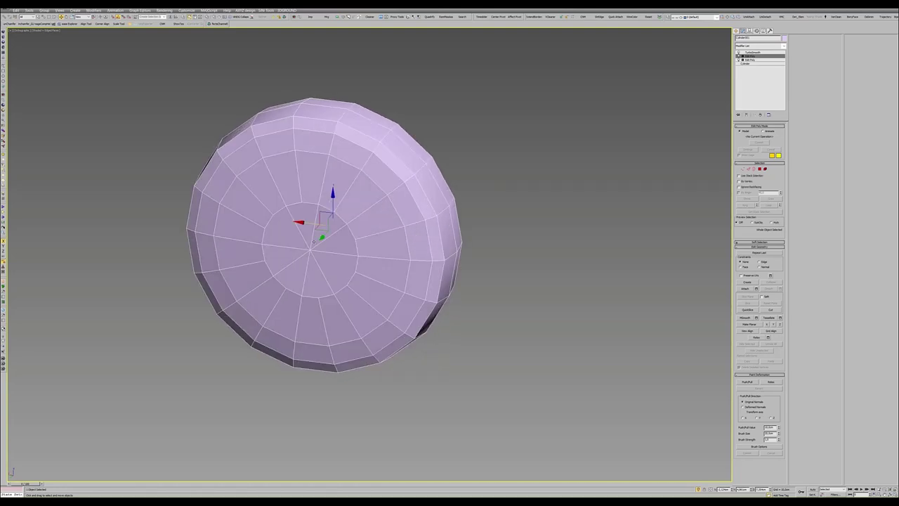
key(4)
click(319, 223)
shift+click(299, 227)
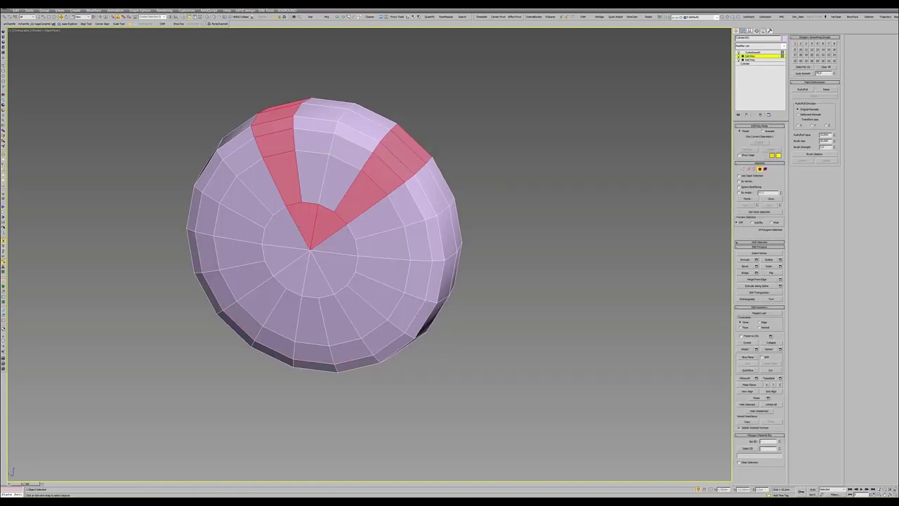
key(ctrl+d)
click(281, 229)
ctrl+click(282, 256)
ctrl+click(295, 277)
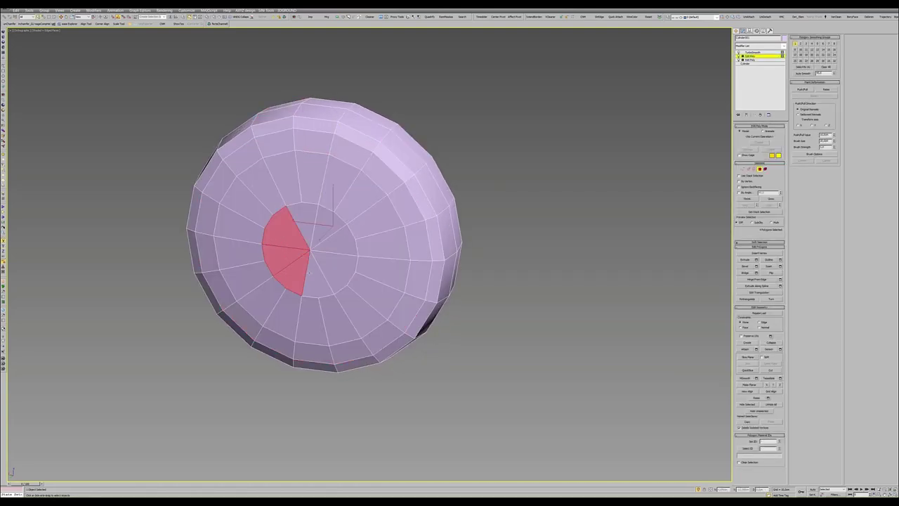
ctrl+click(317, 276)
ctrl+click(338, 240)
ctrl+click(328, 226)
ctrl+click(301, 223)
ctrl+click(335, 273)
- Grow the cap selection by one ring and delete those centre faces
key(ctrl+Page_Up)
key(F3)
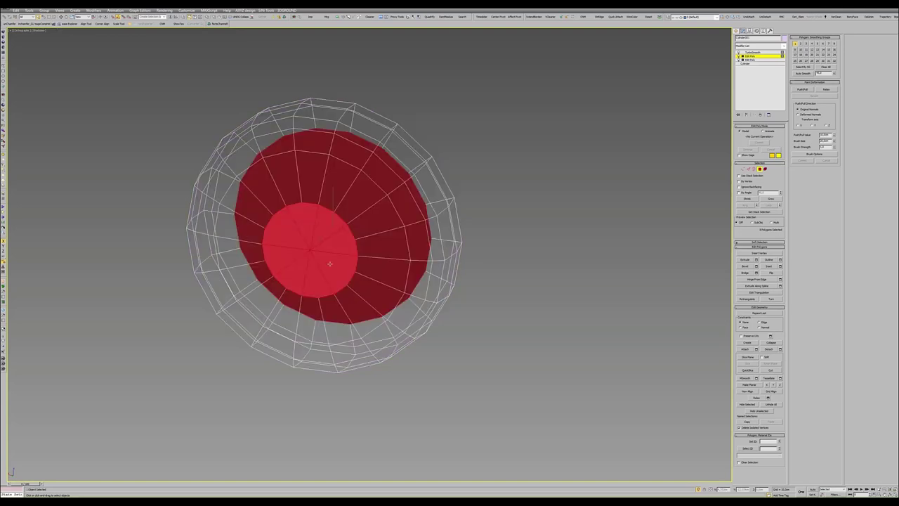
alt+middle_drag(330, 263, 330, 255)
alt+middle_drag(386, 199, 338, 241)
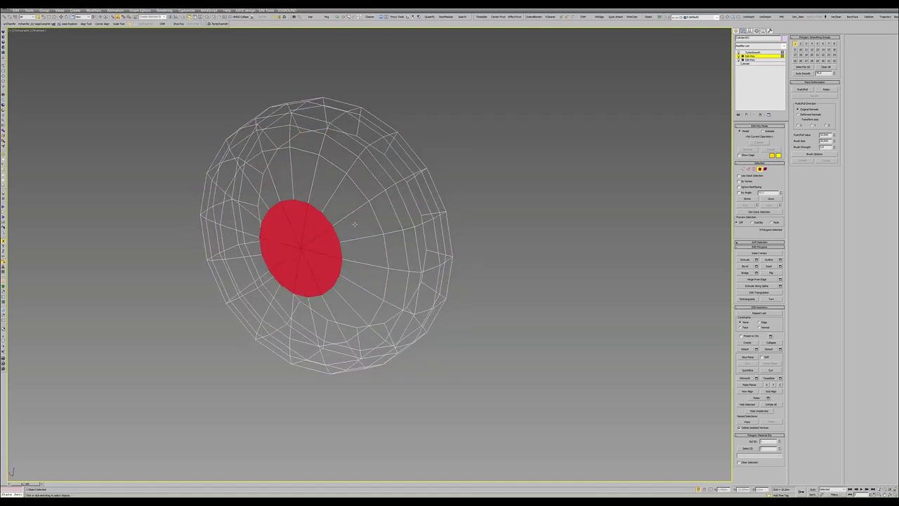
key(Delete)
- Cap the open border and tessellate the new face into fan triangles
key(3)
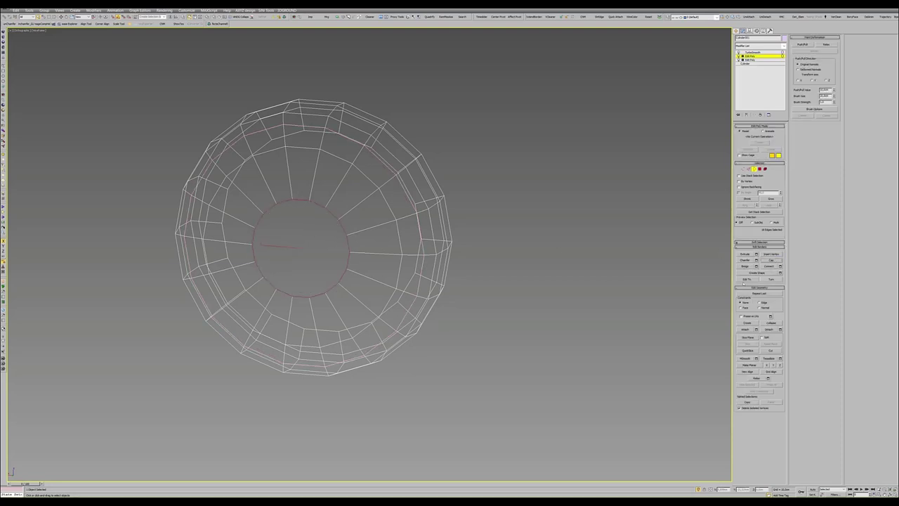
key(F3)
key(4)
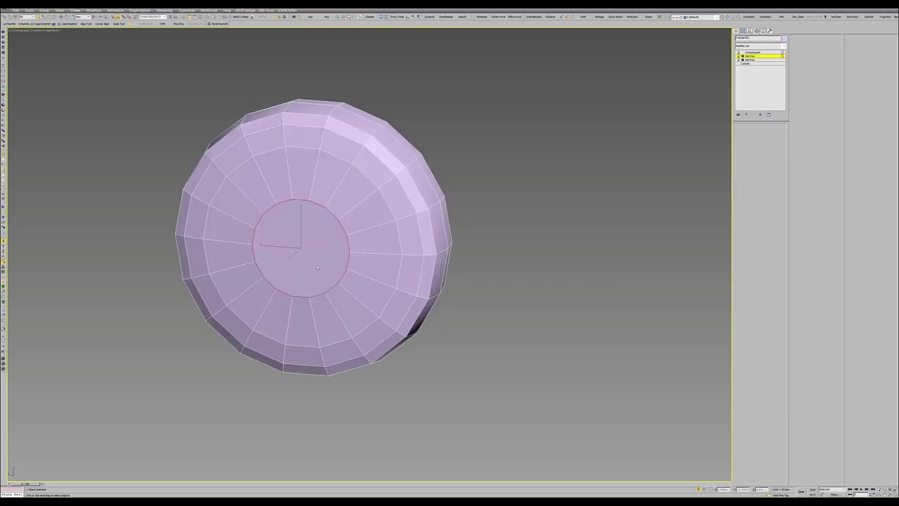
click(309, 255)
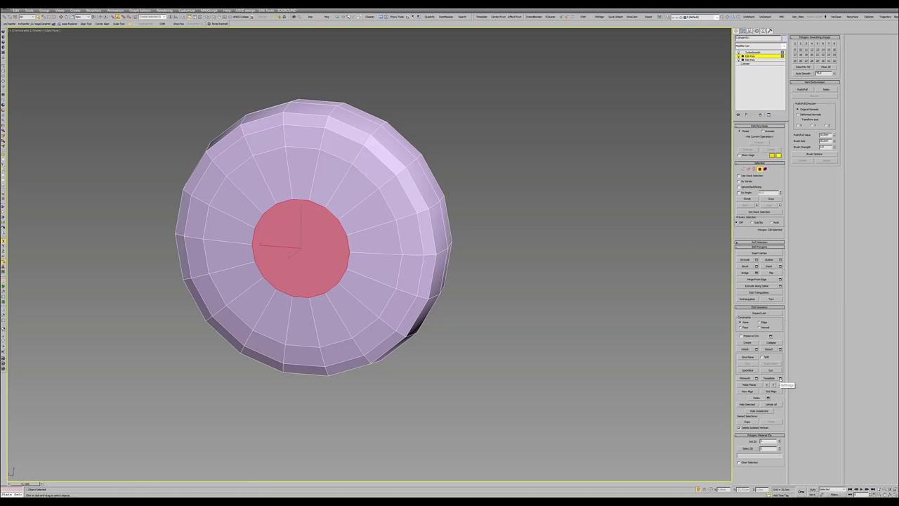
click(779, 378)
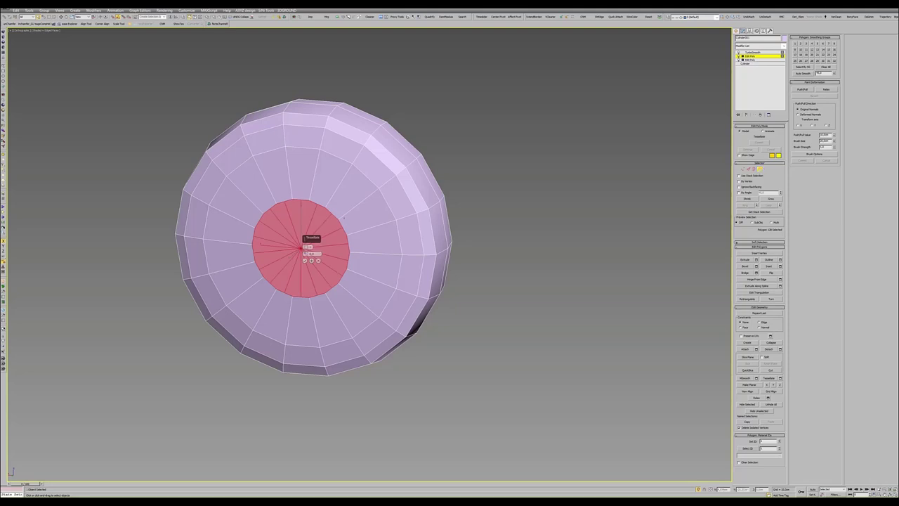
click(304, 260)
- Pull the cap's centre vertex slightly outward in the side view and show the smoothed result
key(1)
click(300, 247)
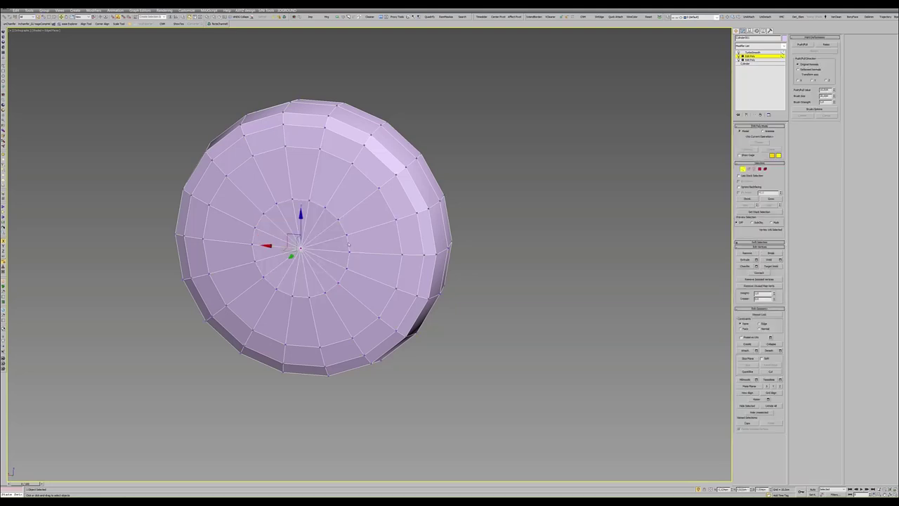
key(alt+w)
key(alt+w)
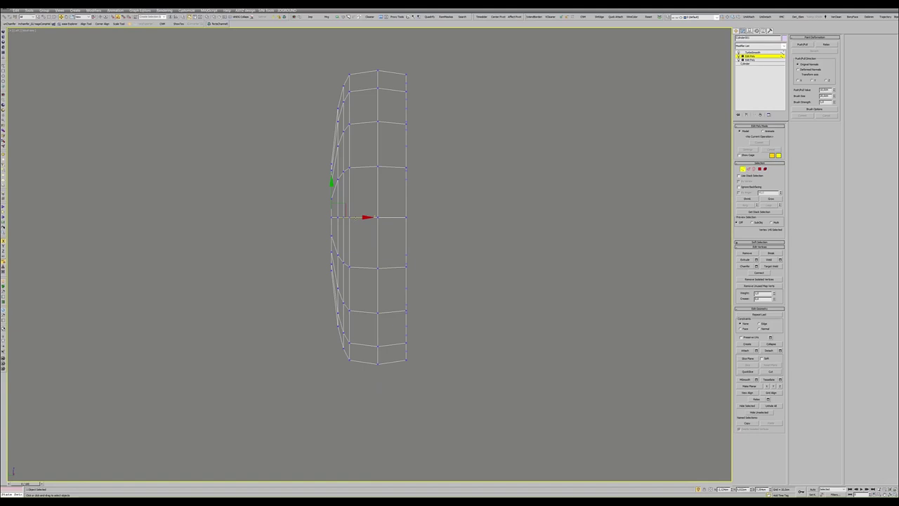
drag(355, 222, 351, 220)
key(F3)
mouse_move(365, 281)
alt+middle_down()
mouse_move(440, 314)
mouse_move(357, 263)
alt+middle_up()
key(F4)
scroll(440, 314, down, 5)
key(alt+q)
scroll(375, 258, down, 5)
key(alt+w)
key(alt+w)
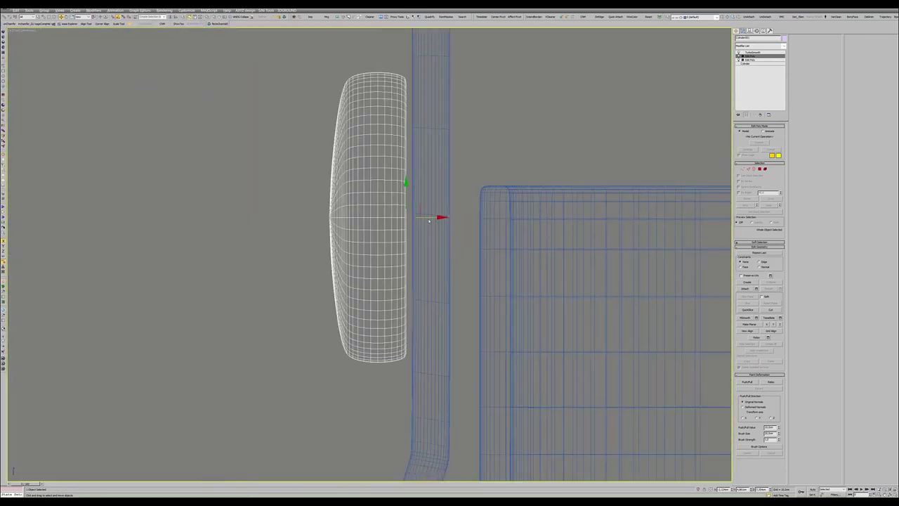
- Move the disc nearer the box front and shrink it uniformly in the top view
drag(432, 217, 438, 217)
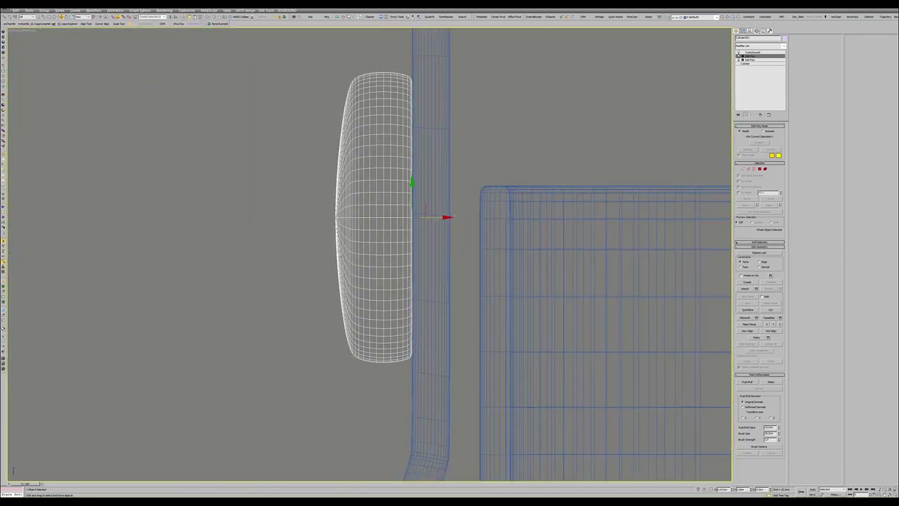
scroll(438, 217, down, 5)
key(alt+w)
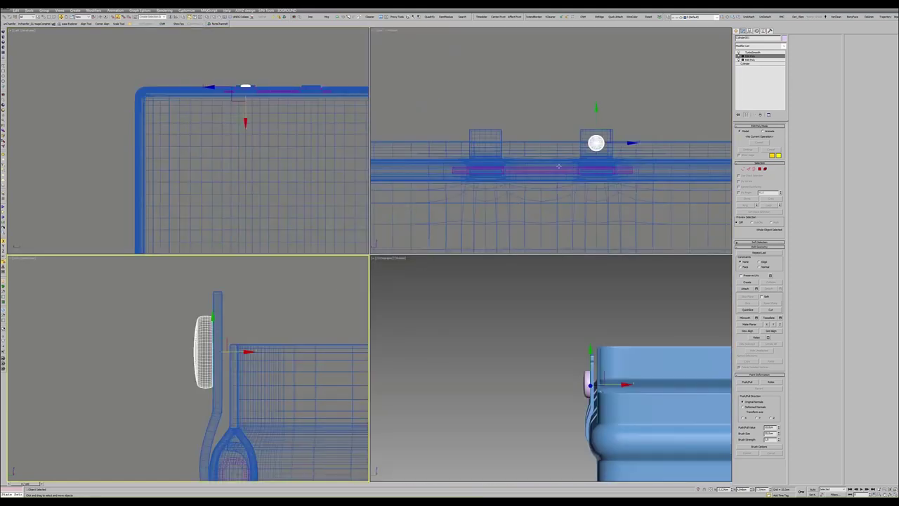
right_click(483, 201)
key(alt+w)
key(F3)
key(F4)
scroll(465, 255, up, 2)
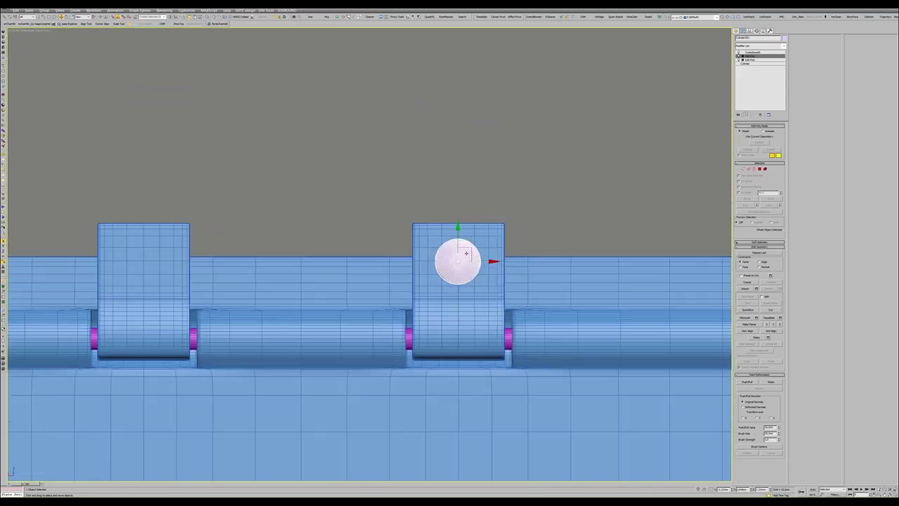
scroll(464, 256, up, 2)
key(r)
drag(459, 258, 454, 265)
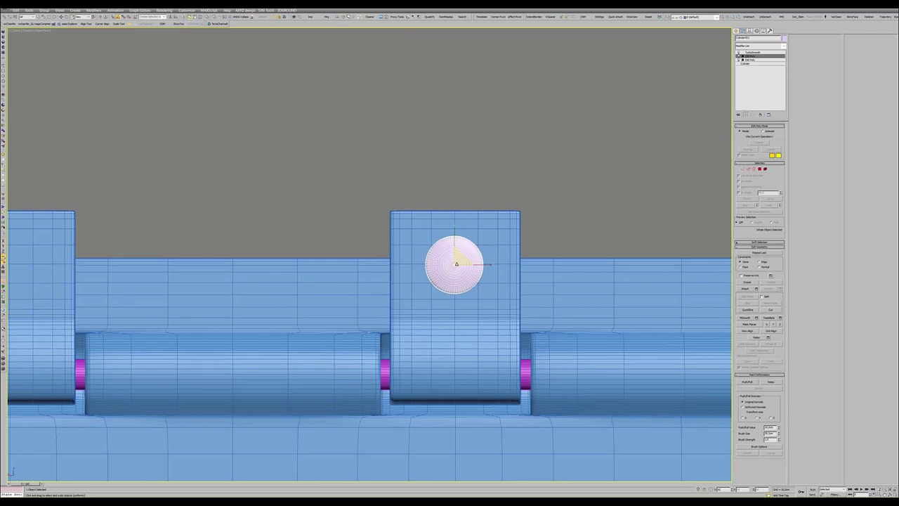
- Orbit the perspective view to face the hinge from a steeper angle
key(alt+w)
right_click(279, 291)
key(alt+w)
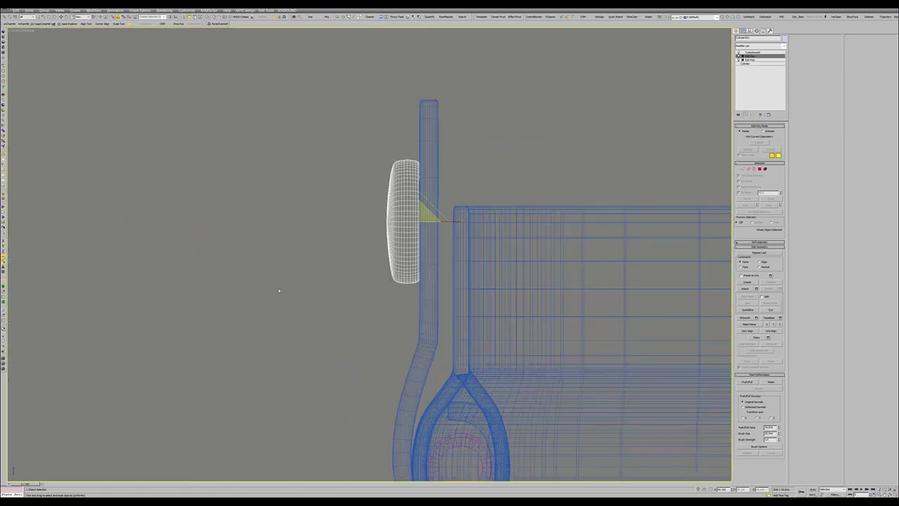
key(alt+w)
right_click(475, 357)
key(alt+w)
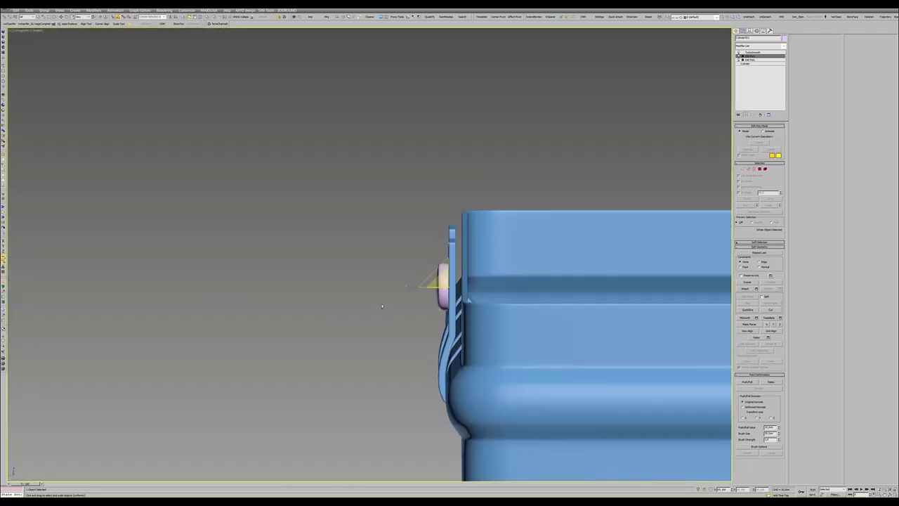
alt+middle_drag(381, 307, 406, 311)
scroll(405, 311, down, 5)
scroll(416, 305, up, 5)
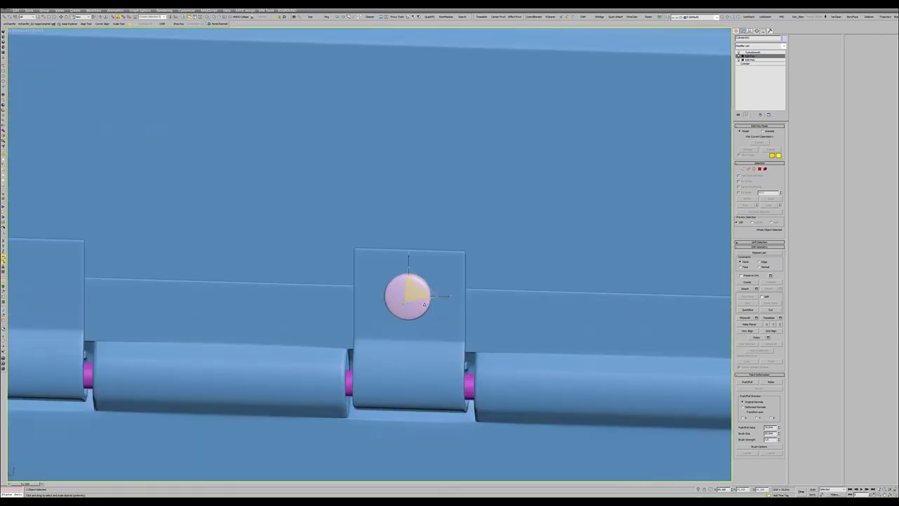
mouse_move(416, 304)
alt+middle_down()
mouse_move(407, 309)
mouse_move(419, 288)
mouse_move(403, 272)
alt+middle_up()
scroll(410, 307, up, 3)
key(F4)
scroll(413, 285, up, 2)
scroll(398, 265, up, 3)
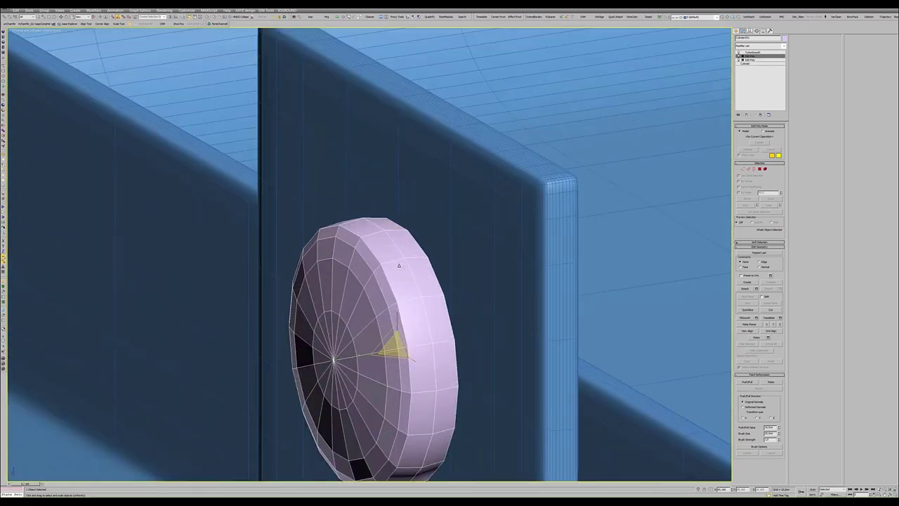
- Exit edge level so the TurboSmoothed rivet shows, and inspect it on the hinge
key(2)
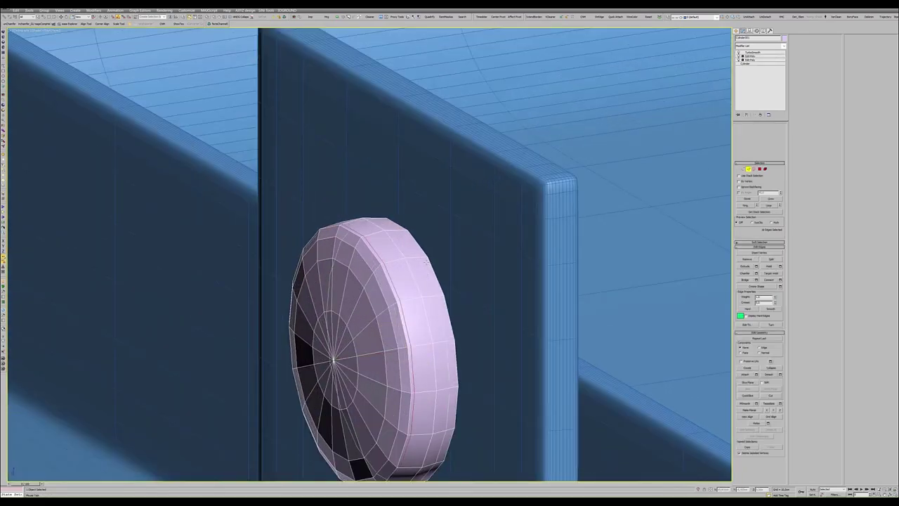
alt+middle_drag(426, 262, 406, 262)
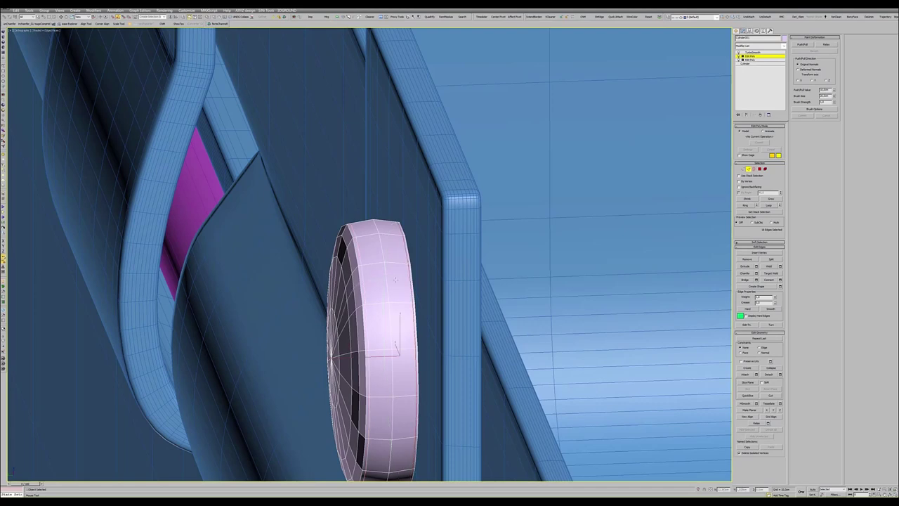
key(2)
mouse_move(407, 262)
alt+middle_down()
mouse_move(365, 281)
mouse_move(390, 295)
mouse_move(394, 286)
mouse_move(431, 291)
alt+middle_up()
key(F4)
scroll(384, 283, down, 2)
scroll(384, 283, down, 2)
scroll(393, 285, down, 3)
- Shift-copy the rivet onto the left hinge tab
key(w)
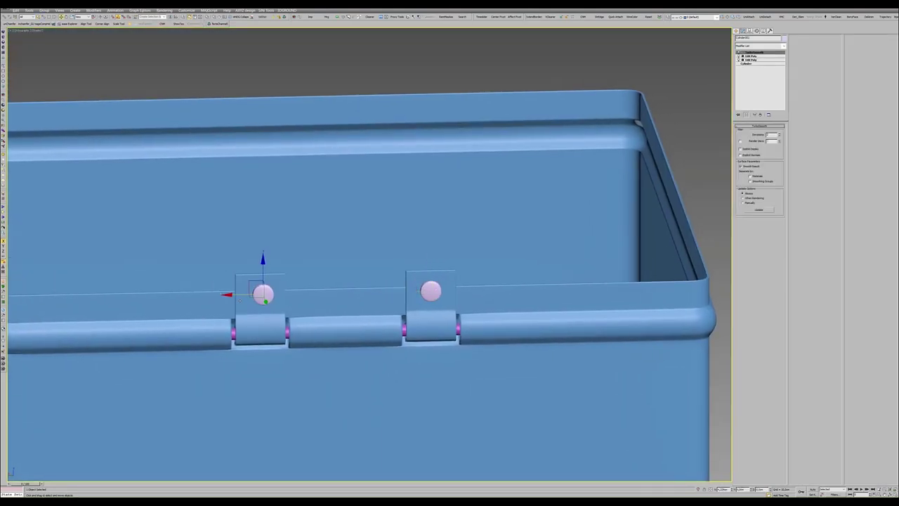
shift+drag(242, 299, 243, 299)
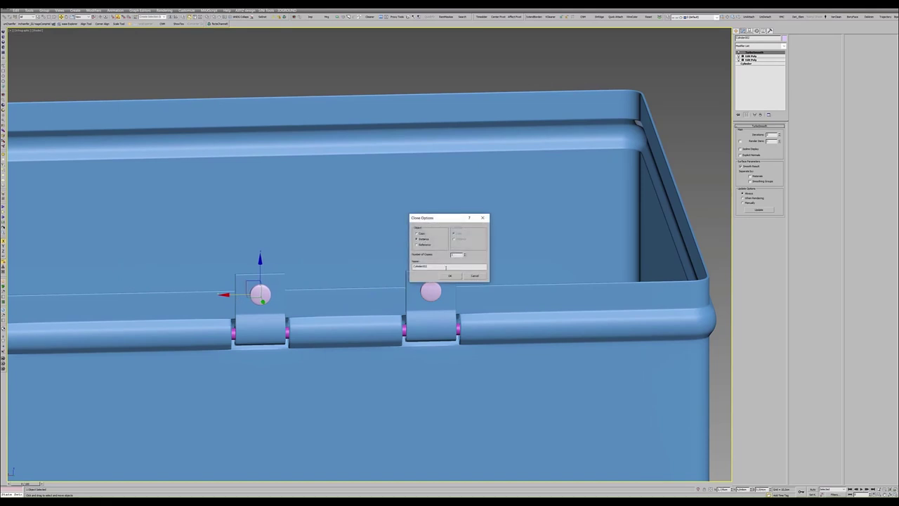
click(449, 275)
scroll(441, 273, down, 3)
scroll(441, 270, down, 3)
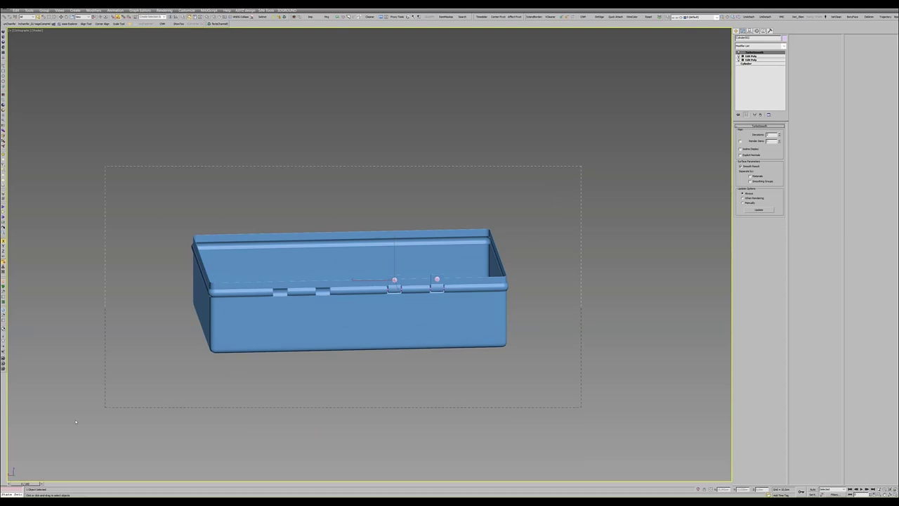
- Set the box's object colour to grey
click(691, 100)
click(784, 37)
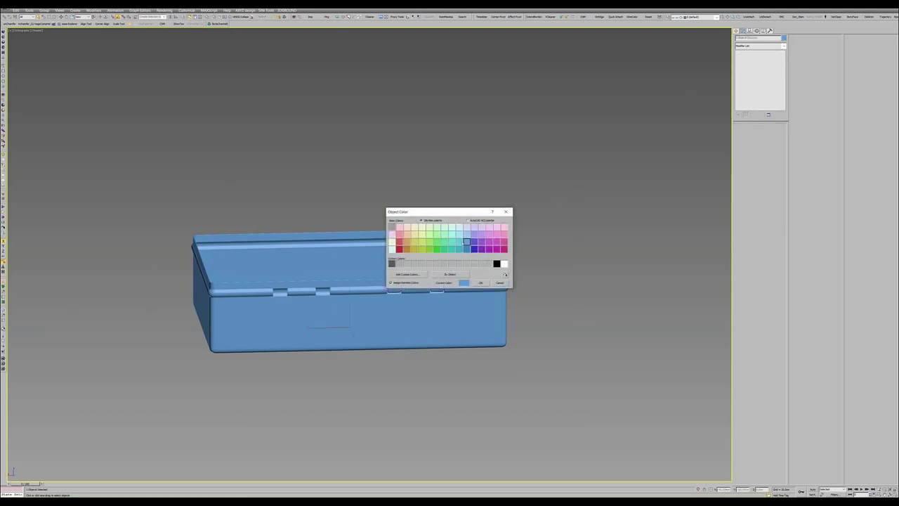
click(481, 283)
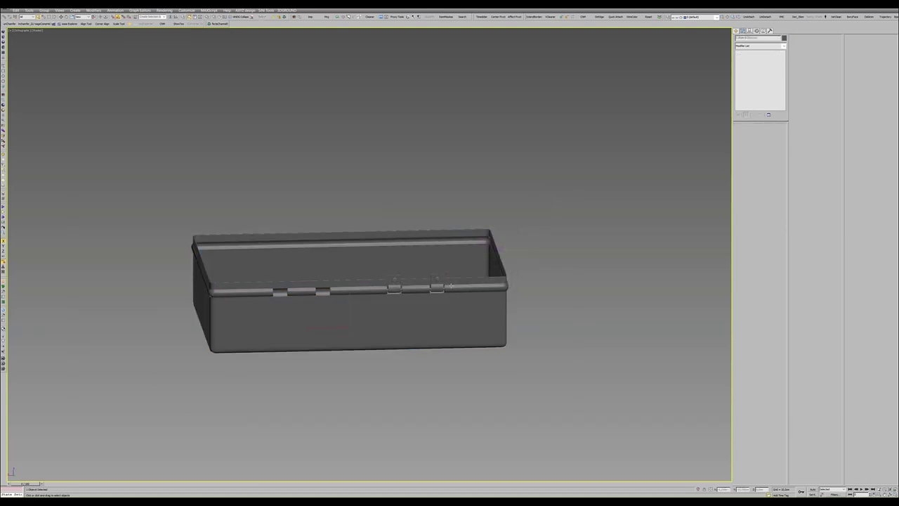
alt+middle_drag(480, 283, 426, 269)
scroll(431, 267, up, 5)
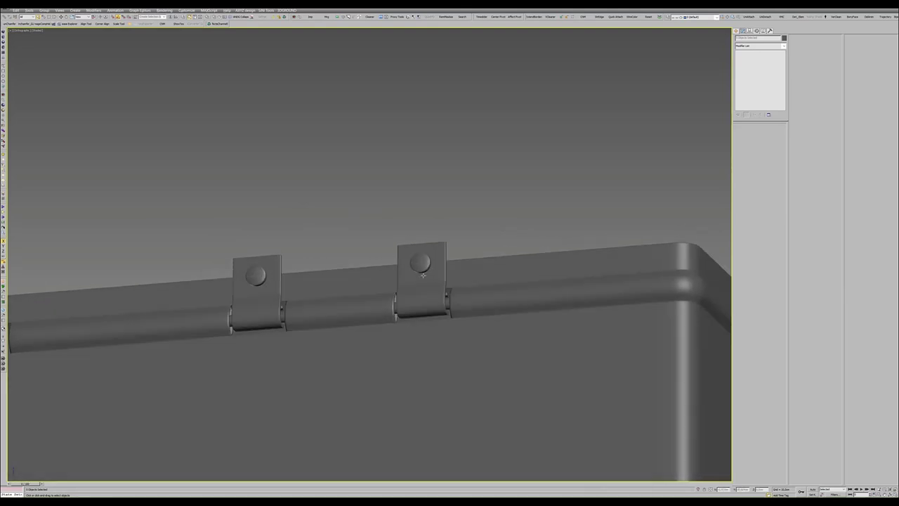
- Open and close the Material Editor, then show edged faces facing the hinge row
key(m)
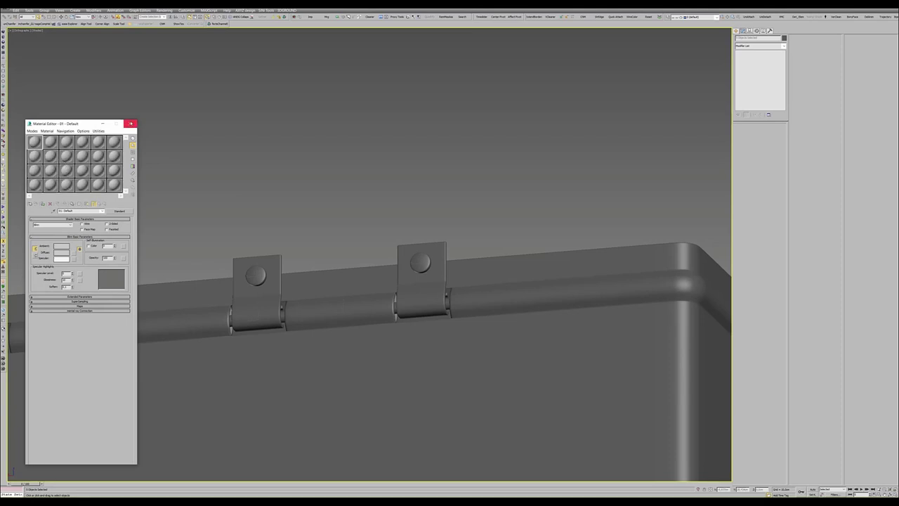
click(129, 123)
middle_drag(269, 199, 290, 162)
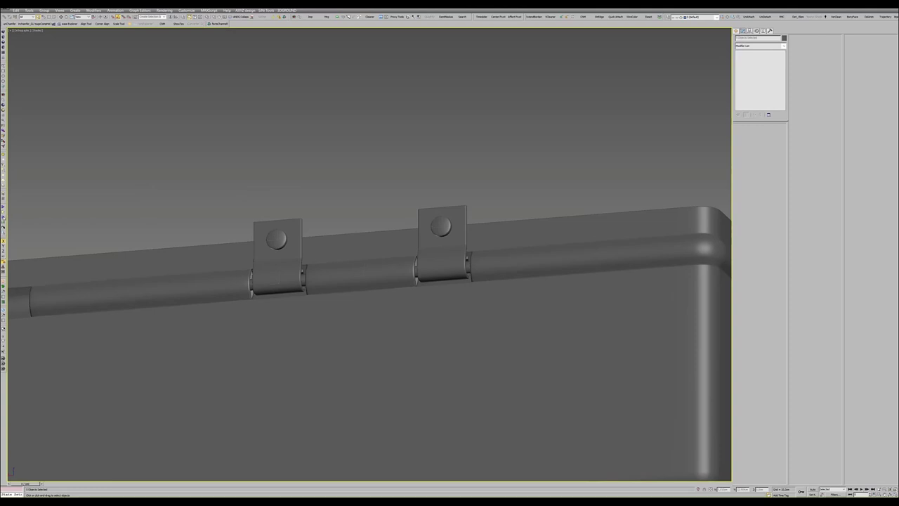
mouse_move(215, 220)
alt+middle_down()
mouse_move(300, 241)
mouse_move(389, 227)
alt+middle_up()
key(F4)
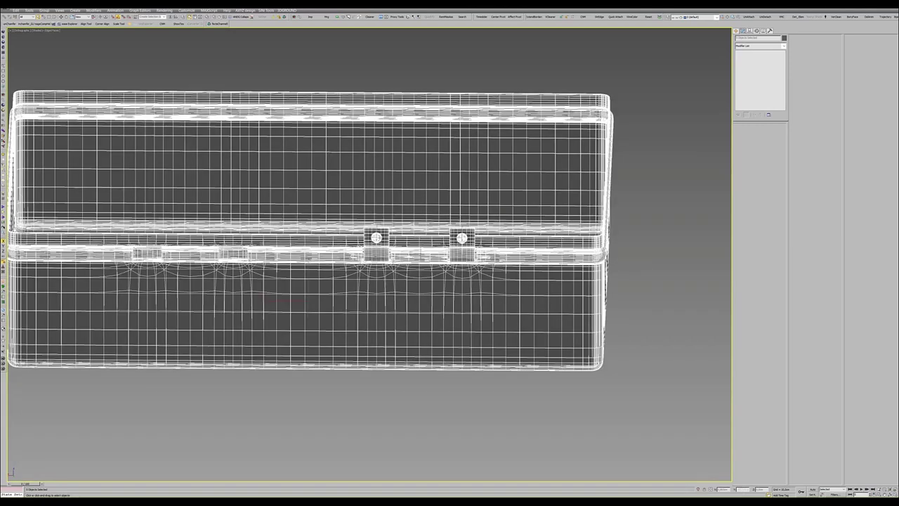
- Remove TurboSmooth from the rivet and attach the left rivet to the right one
scroll(379, 237, up, 5)
click(371, 239)
click(764, 114)
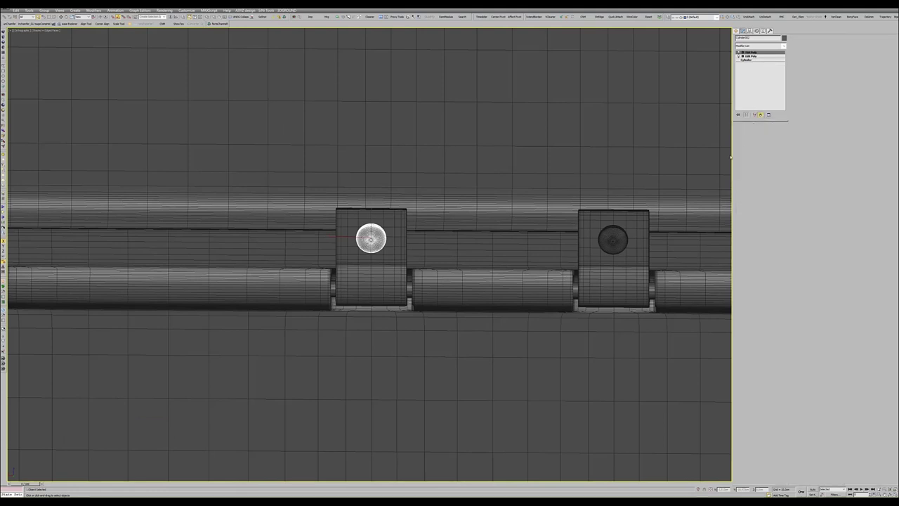
key(alt+q)
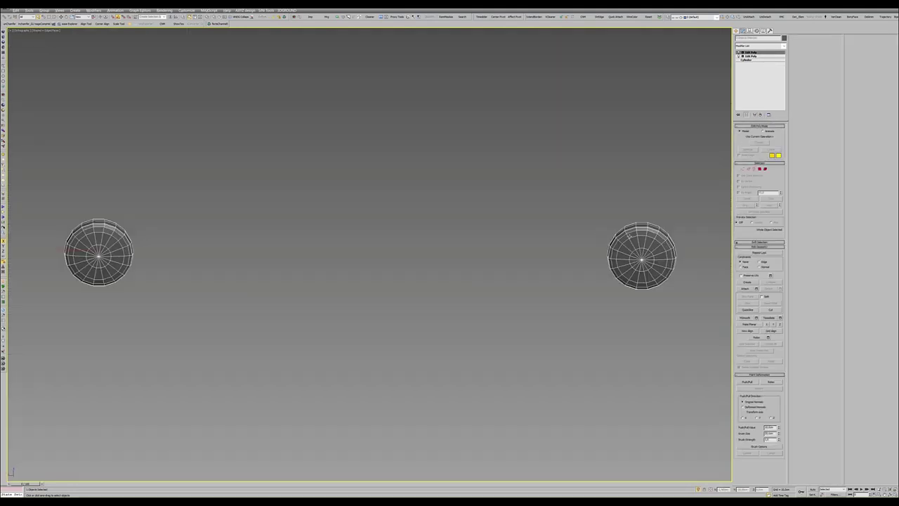
click(643, 255)
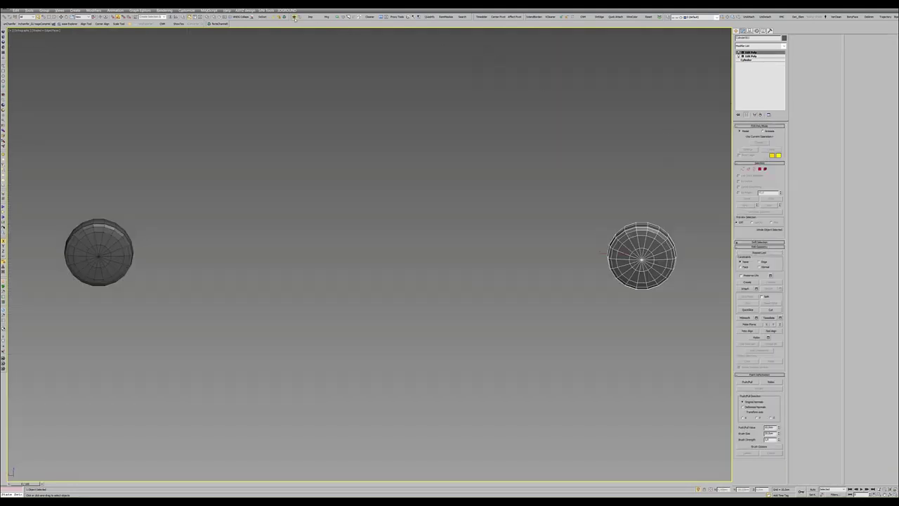
click(744, 240)
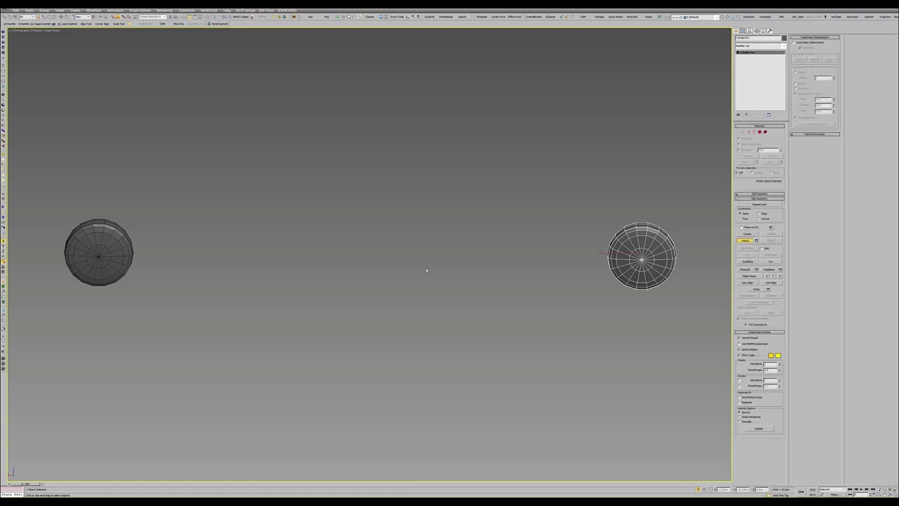
click(113, 247)
key(alt+q)
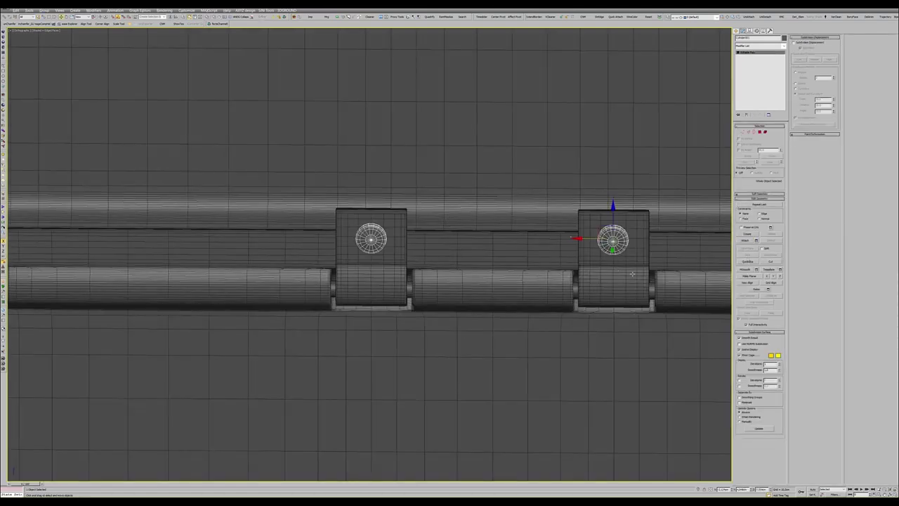
- Strip the smoothing from the hinge plates and collapse their remaining edits
click(625, 271)
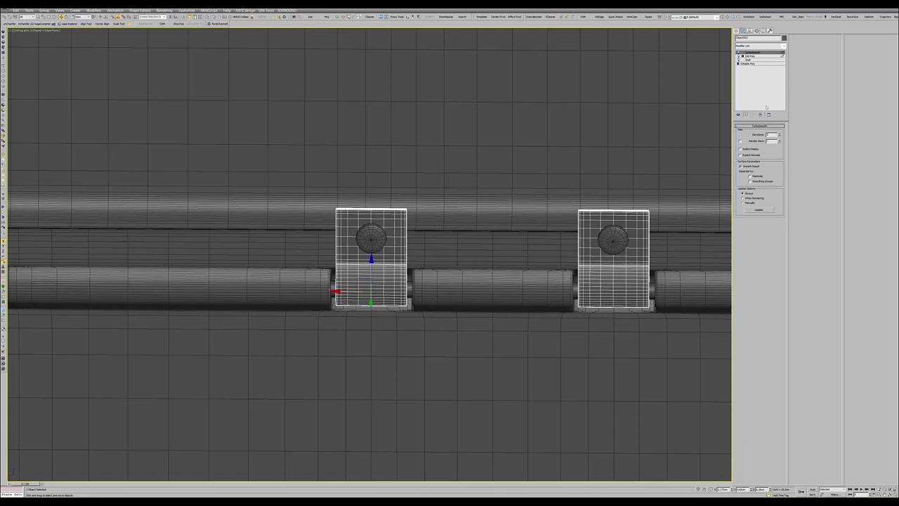
key(ctrl+z)
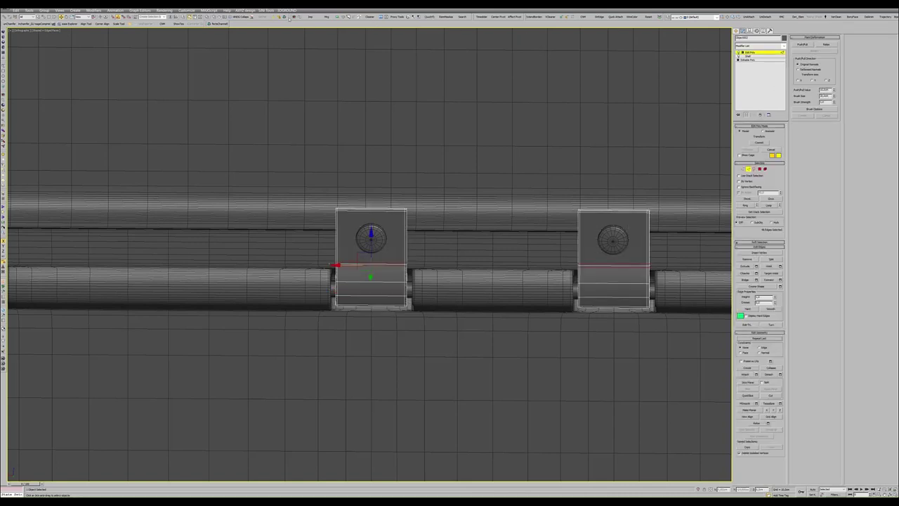
key(ctrl+z)
scroll(377, 151, down, 3)
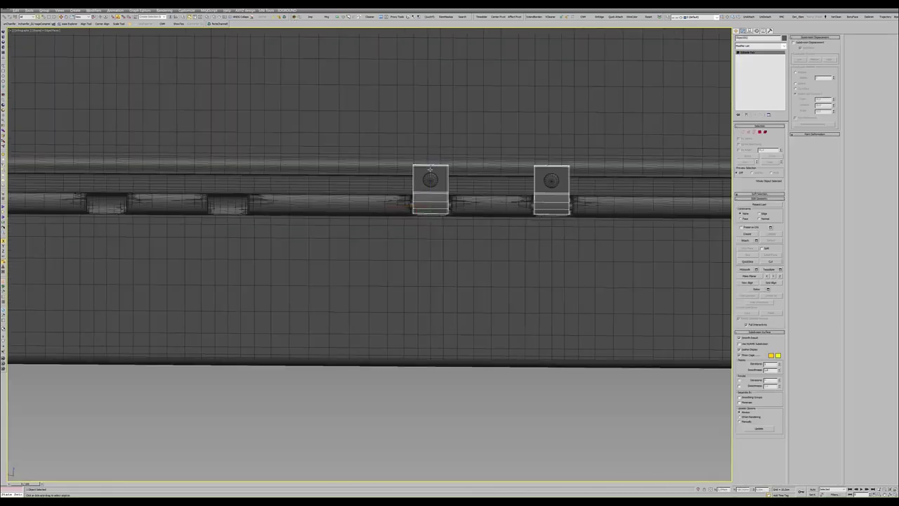
alt+middle_drag(436, 137, 420, 168)
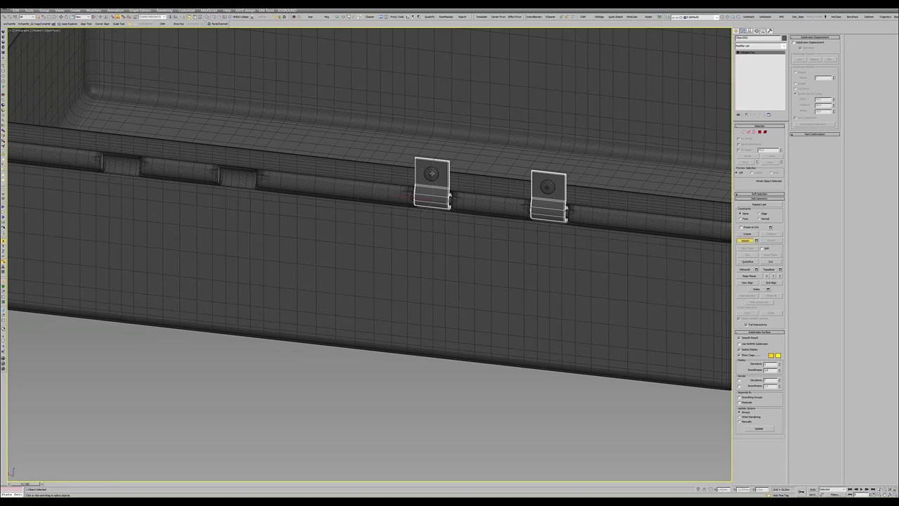
key(w)
scroll(365, 211, down, 5)
alt+middle_drag(365, 211, 379, 232)
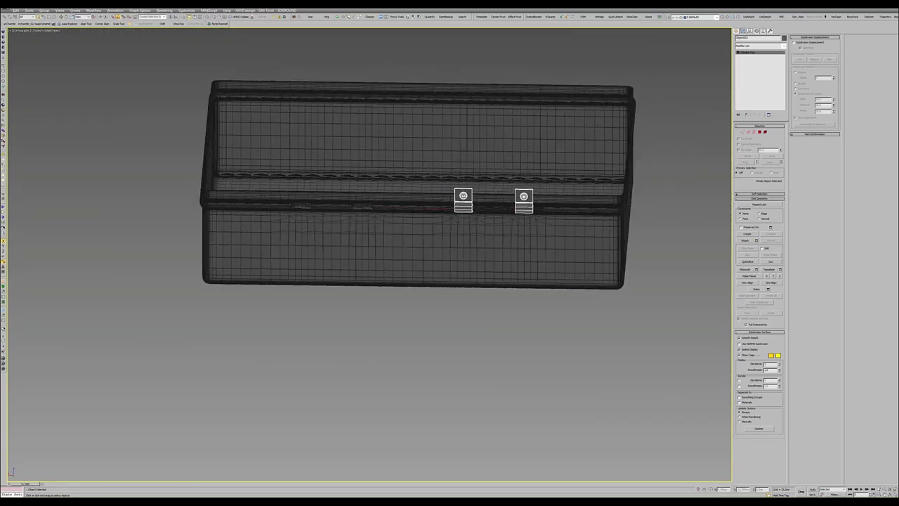
- Align the hinge plates' pivot to the box's pivot point, keeping its height, then mirror them
click(515, 17)
click(405, 226)
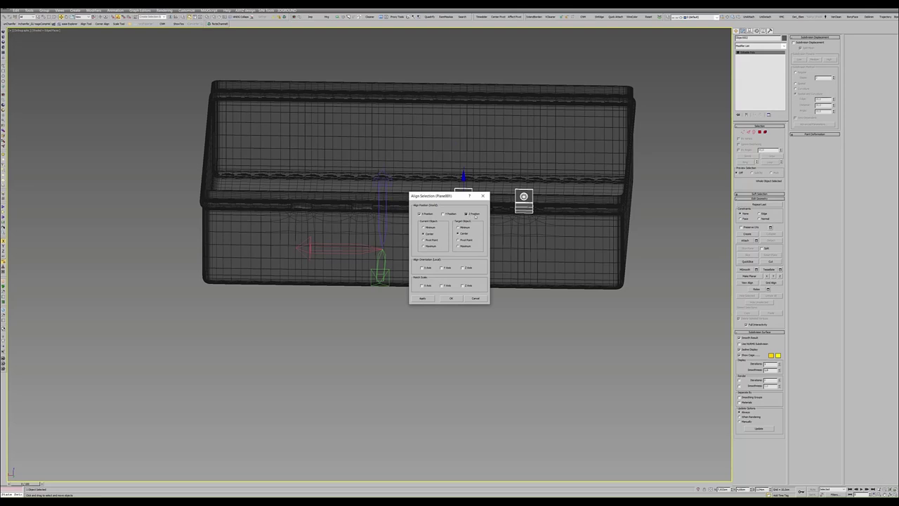
click(474, 214)
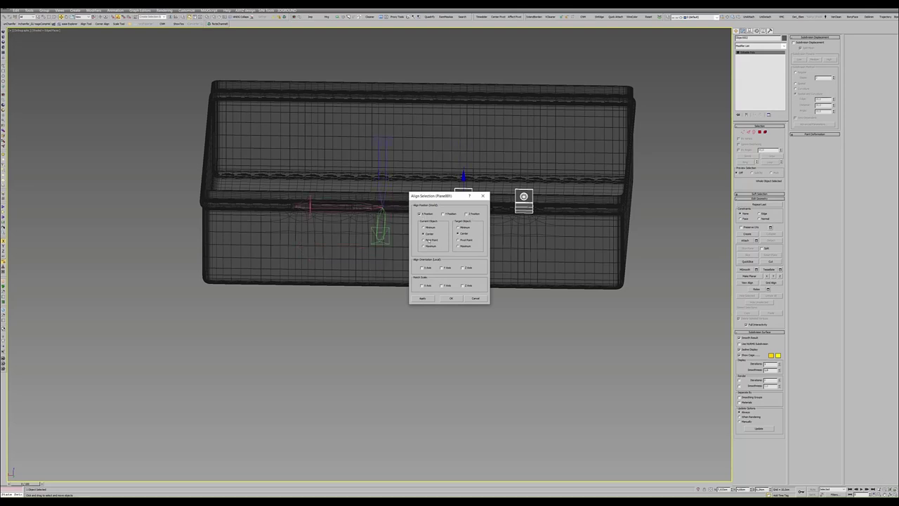
click(430, 240)
click(451, 298)
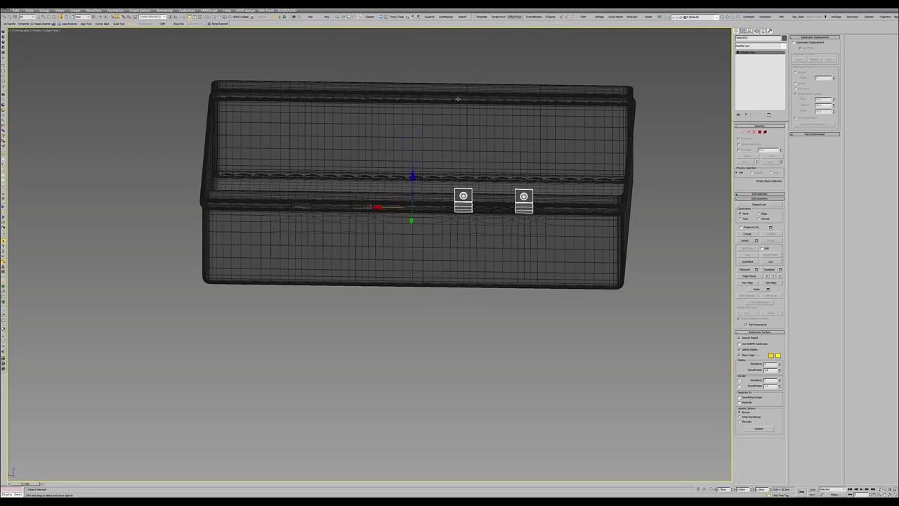
mouse_move(423, 120)
middle_down()
mouse_move(443, 135)
mouse_move(101, 153)
middle_up()
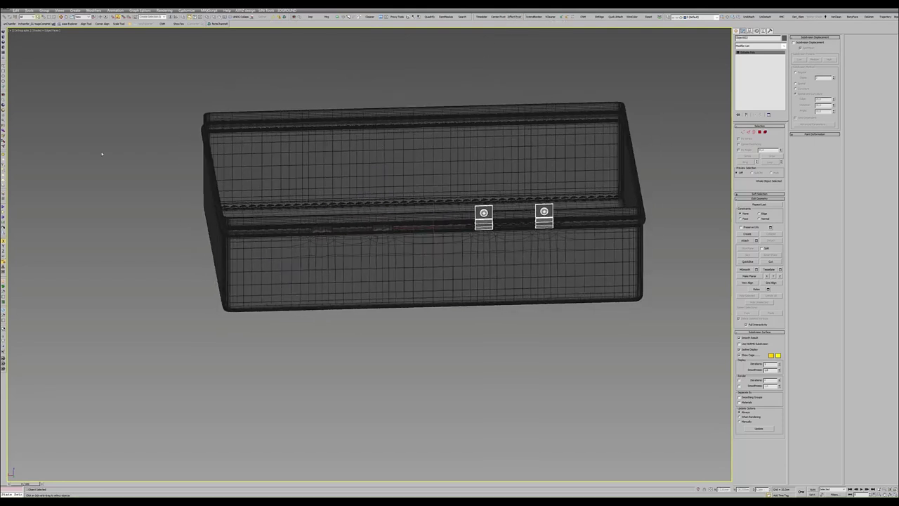
click(363, 181)
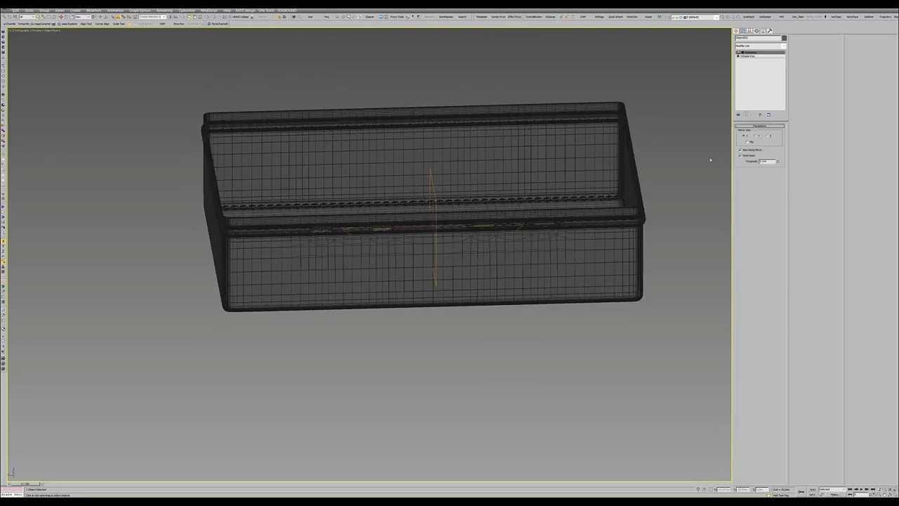
- Flip the mirror so the copied hinge plates appear on the other half
click(746, 142)
mouse_move(366, 211)
alt+middle_down()
mouse_move(383, 208)
mouse_move(257, 191)
alt+middle_up()
key(F4)
scroll(334, 208, up, 5)
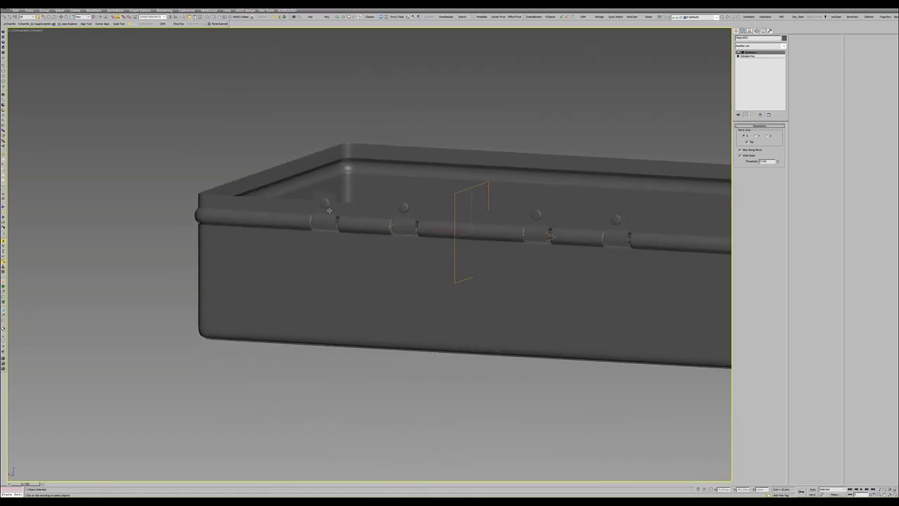
key(F4)
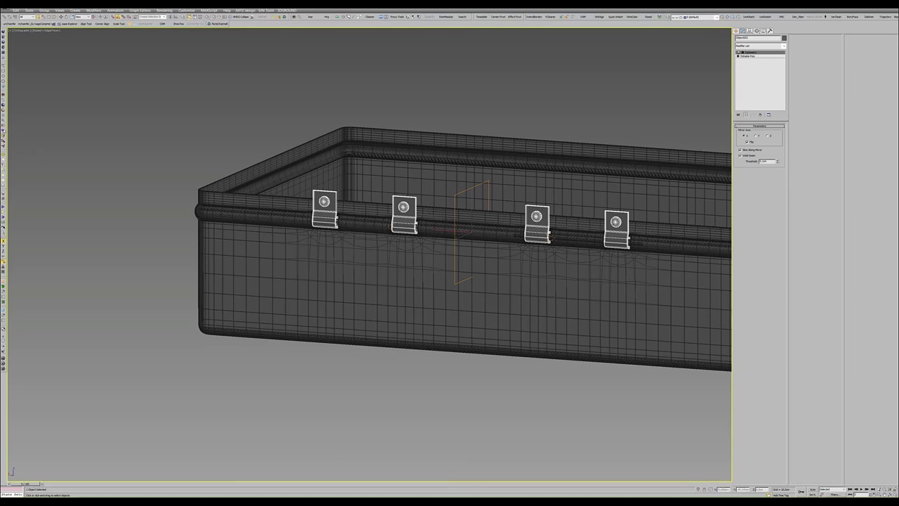
- Smooth the mirrored hinge plates with TurboSmooth
key(ctrl+t)
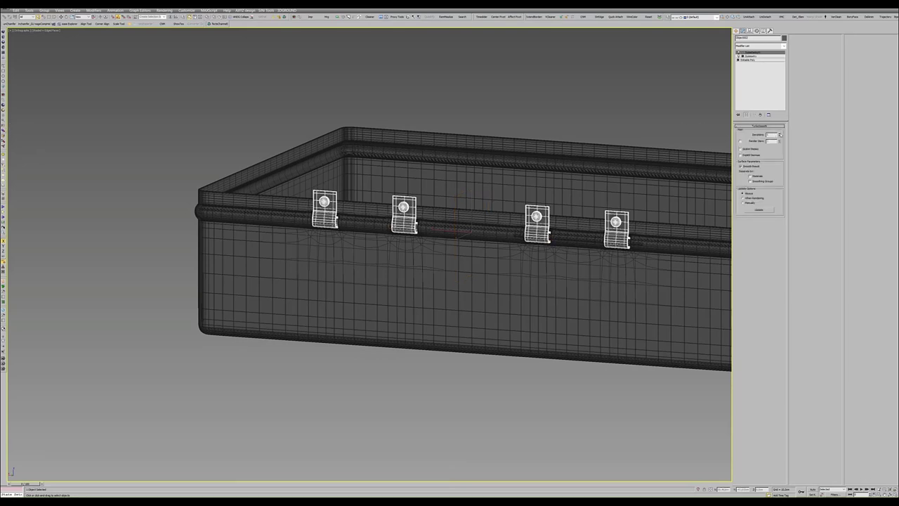
scroll(454, 219, down, 3)
key(F4)
mouse_move(385, 257)
alt+middle_down()
mouse_move(415, 269)
mouse_move(339, 270)
alt+middle_up()
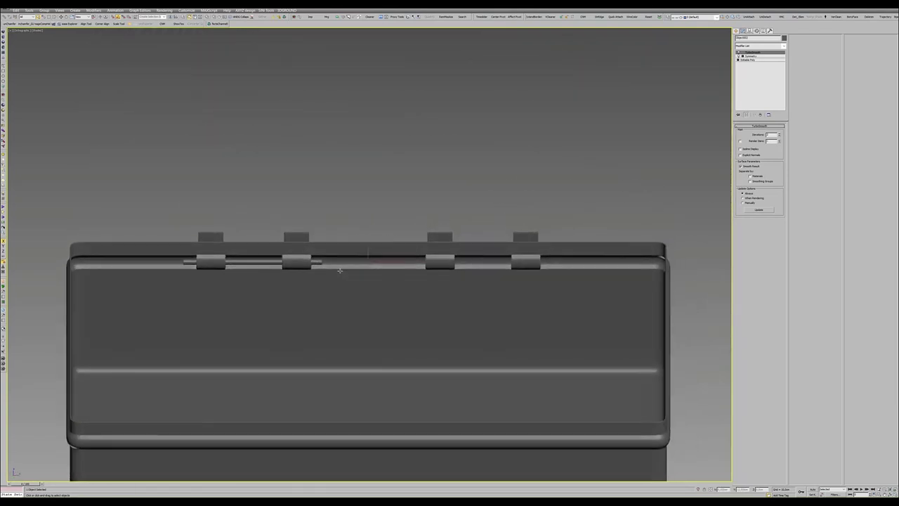
scroll(339, 270, up, 3)
scroll(339, 271, up, 3)
- Select the hinge pieces and centre their pivot on the box with Align
click(337, 266)
scroll(335, 264, down, 2)
key(F4)
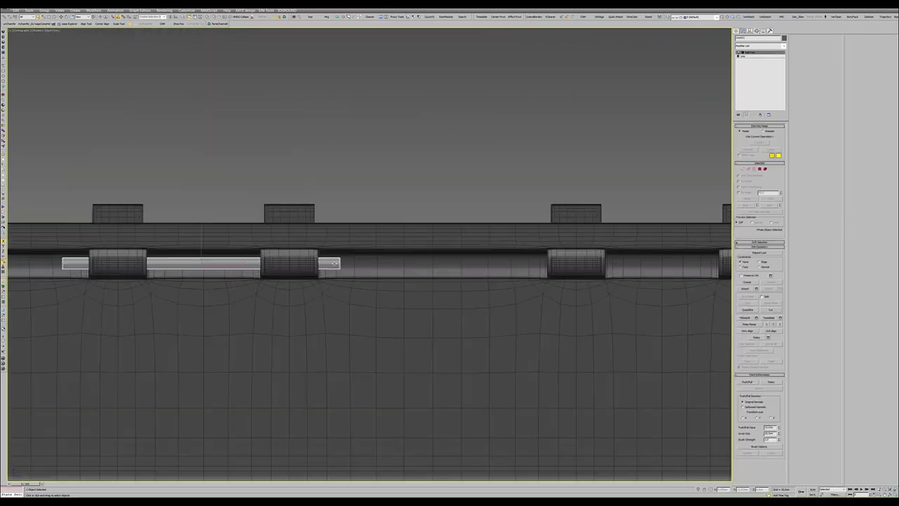
scroll(335, 262, down, 3)
alt+middle_drag(335, 261, 368, 175)
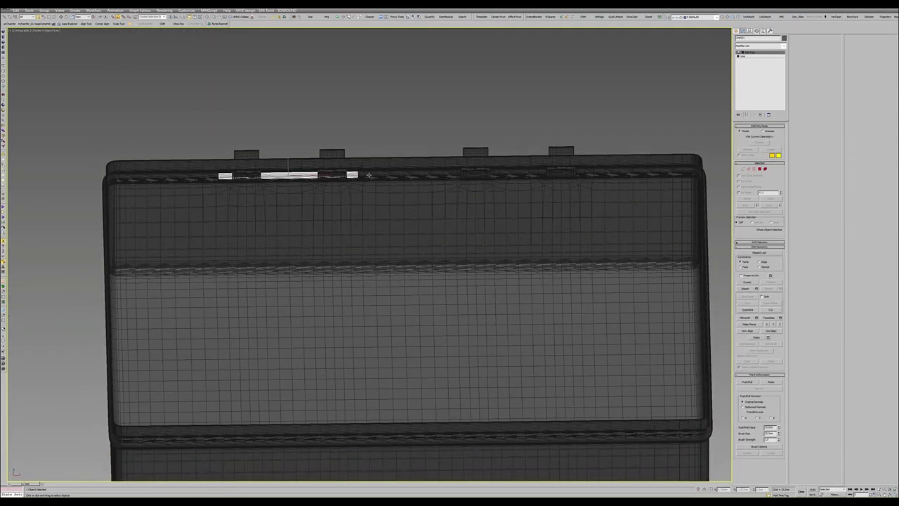
click(513, 18)
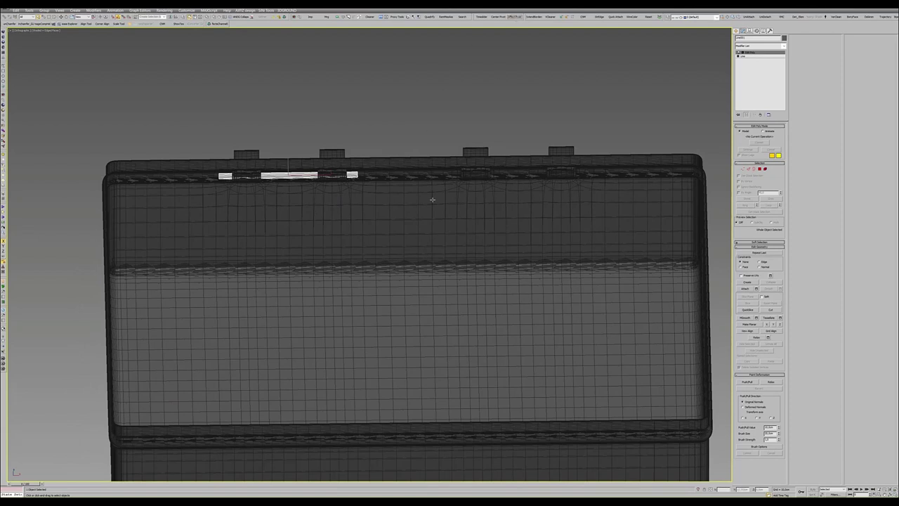
key(alt+a)
click(416, 290)
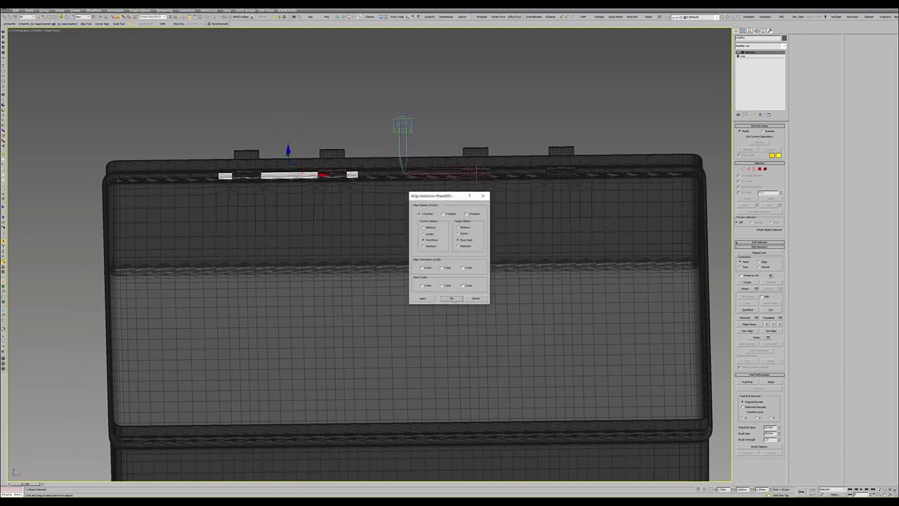
click(452, 299)
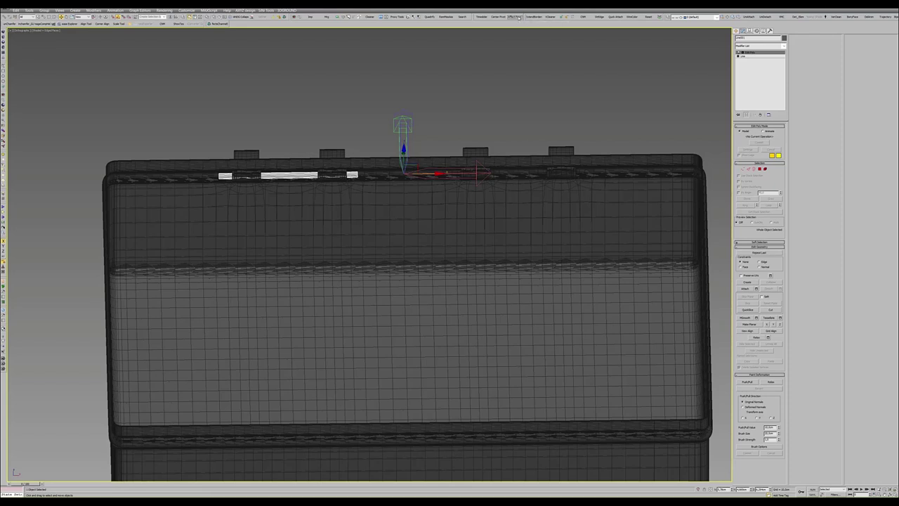
click(516, 17)
- Add a Symmetry modifier to the hinge pieces with Flip enabled
click(4, 131)
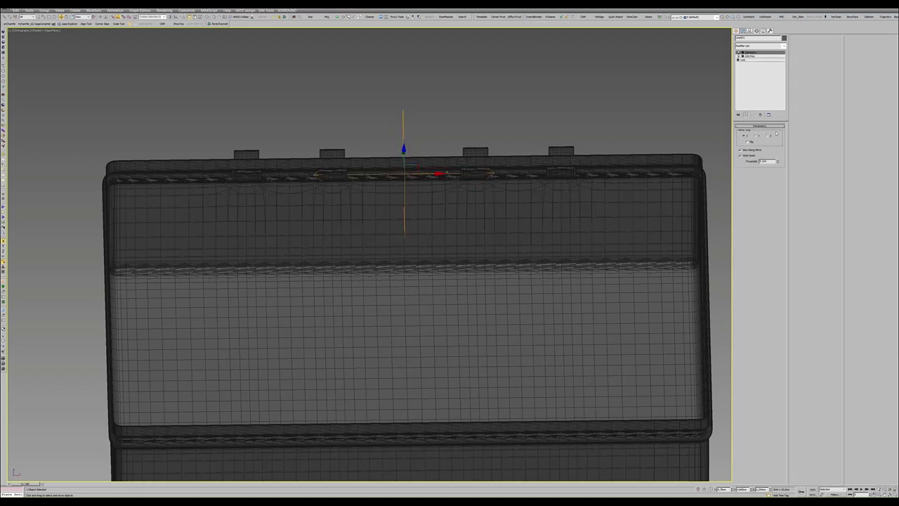
click(747, 141)
alt+middle_drag(381, 202, 346, 197)
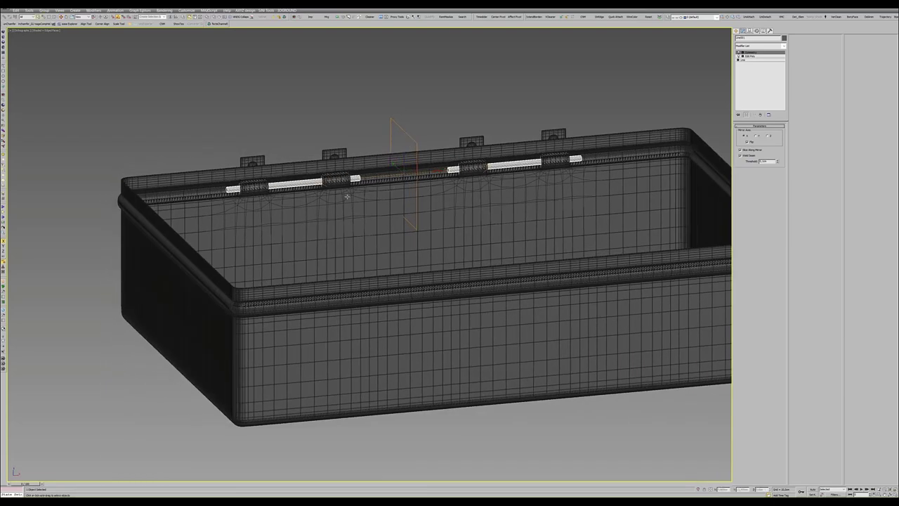
key(F4)
scroll(362, 201, down, 5)
- Hide everything except the selected hinges and orbit to inspect them from the side
right_click(351, 204)
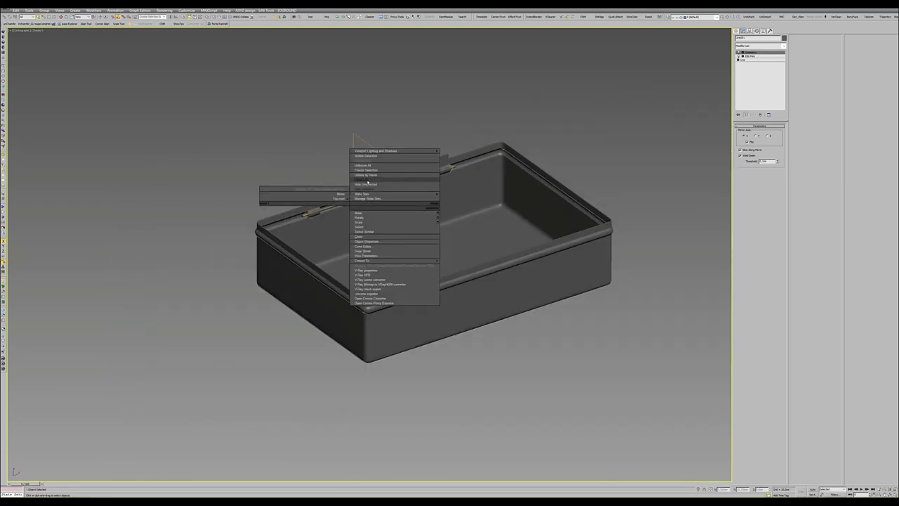
click(366, 183)
scroll(365, 194, up, 2)
scroll(364, 195, up, 6)
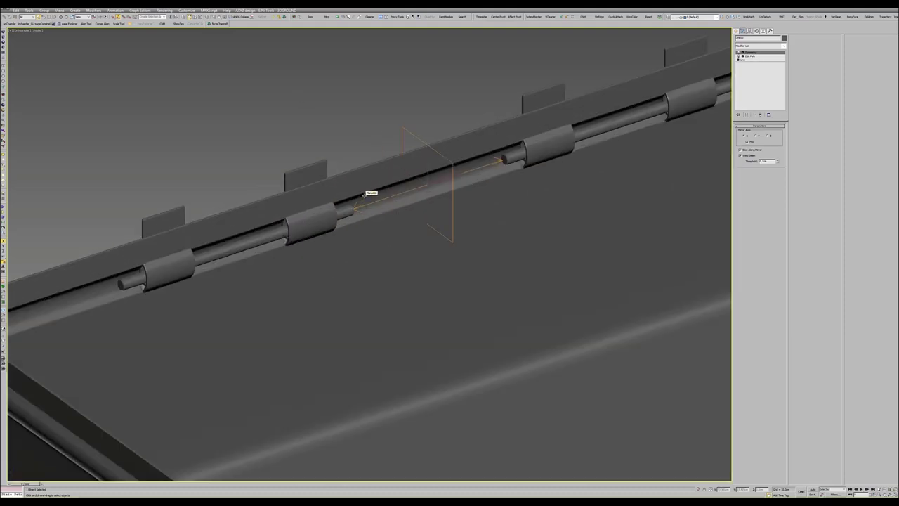
scroll(329, 218, down, 3)
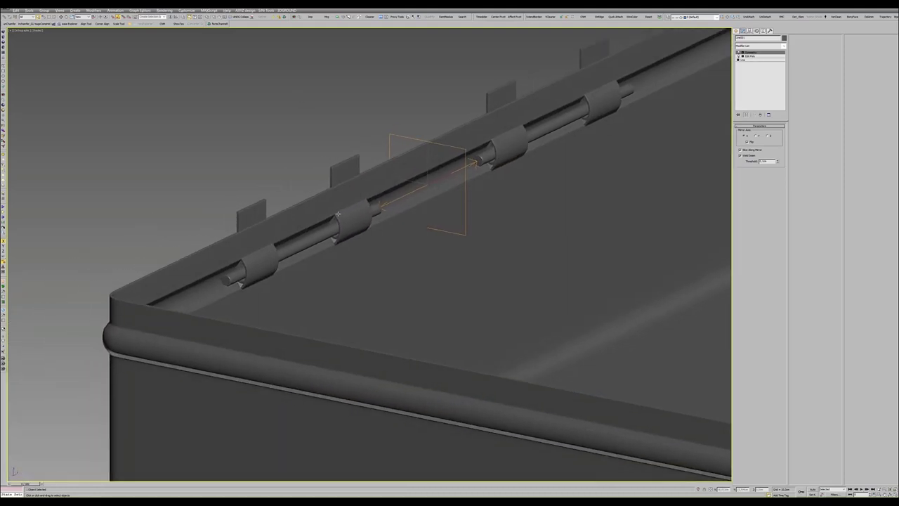
mouse_move(329, 218)
alt+middle_down()
mouse_move(338, 212)
mouse_move(332, 205)
alt+middle_up()
scroll(337, 212, up, 2)
- Unhide all objects, frame the box, and change the lid's colour from blue to dark grey
right_click(331, 205)
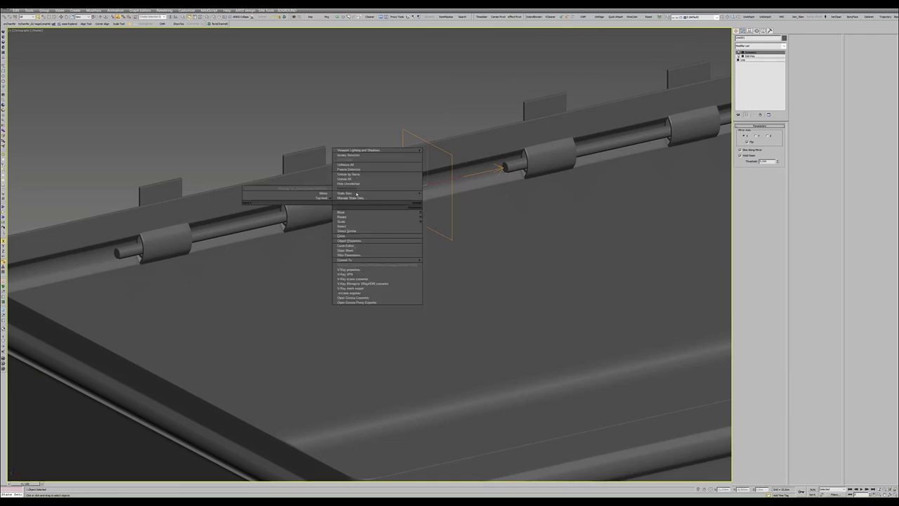
click(356, 180)
key(z)
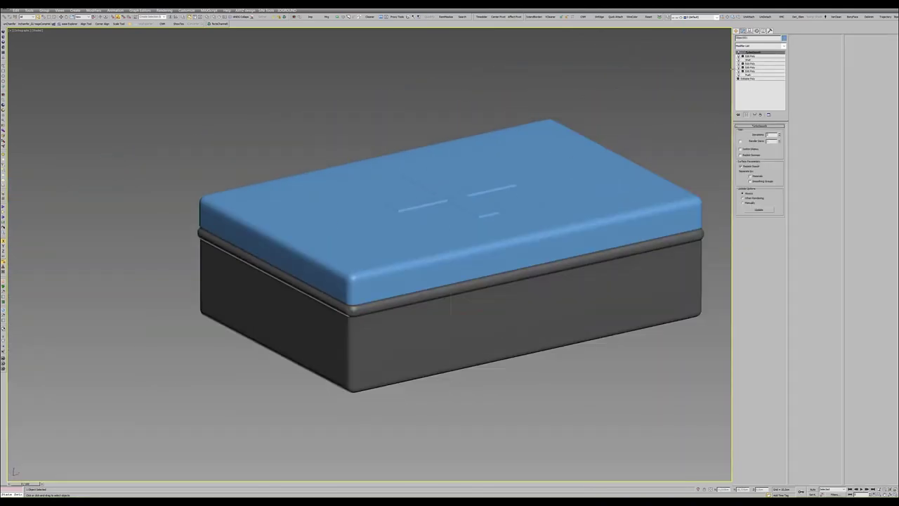
click(784, 38)
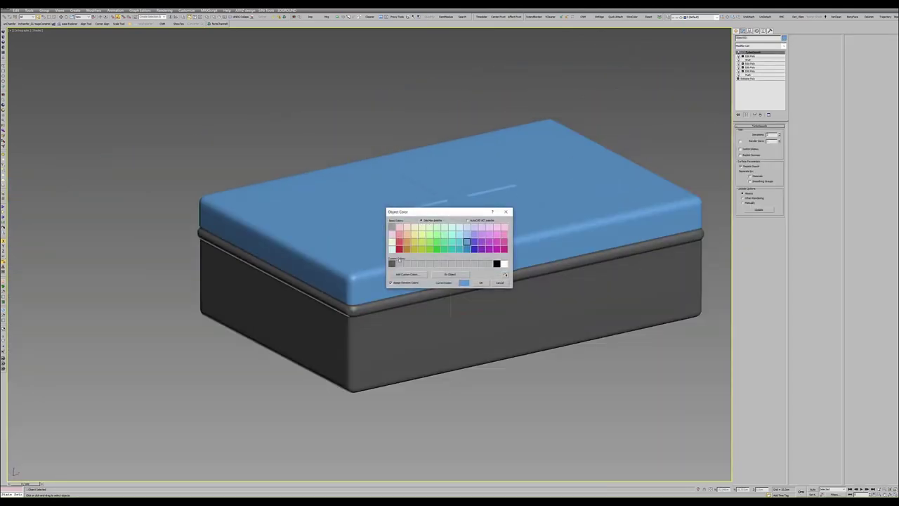
click(479, 282)
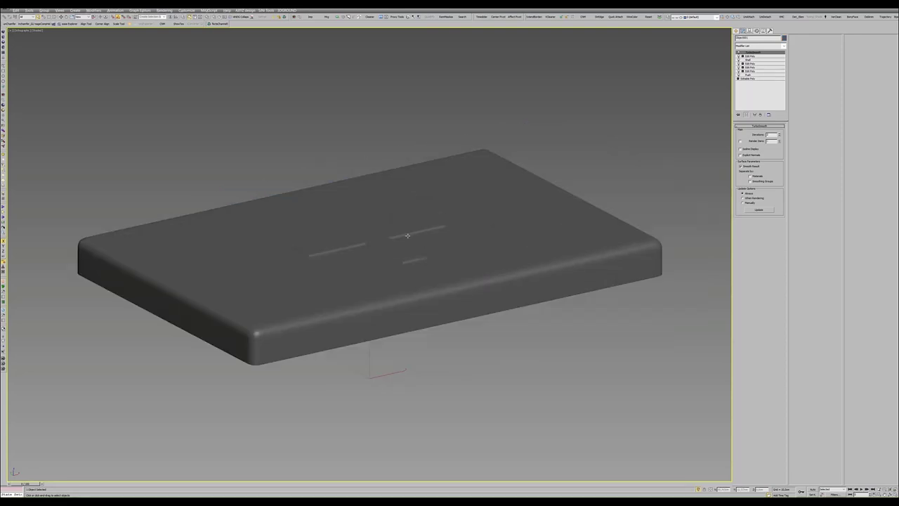
- Orbit under the lid with edged faces on and view its unsmoothed Edit Poly geometry
alt+middle_drag(405, 237, 400, 208)
scroll(353, 133, up, 5)
key(F4)
scroll(354, 133, up, 3)
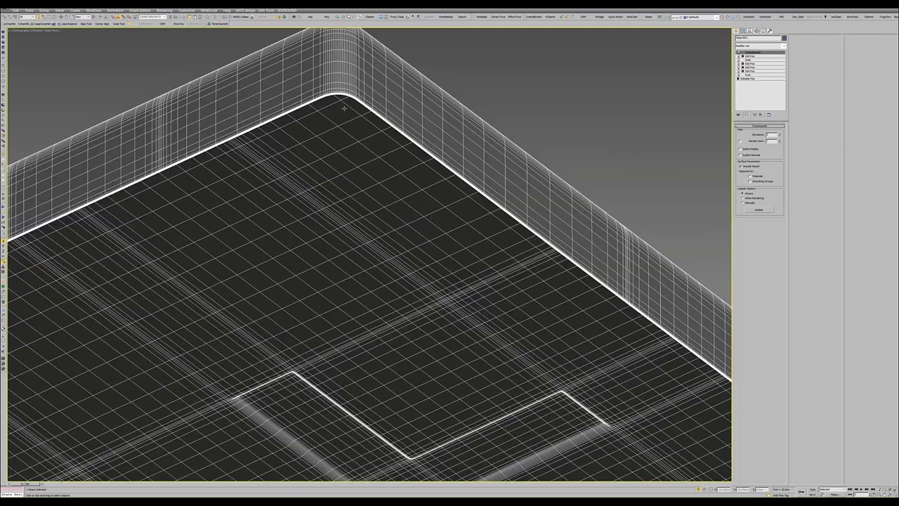
scroll(351, 119, up, 3)
scroll(351, 114, up, 2)
scroll(352, 114, up, 2)
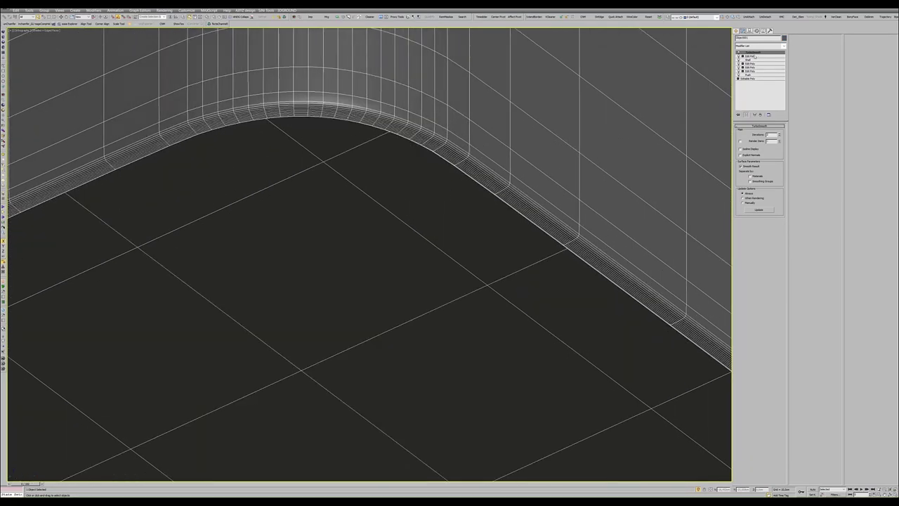
click(750, 57)
- Turn edged faces back off and orbit the view to a new angle
scroll(435, 120, down, 3)
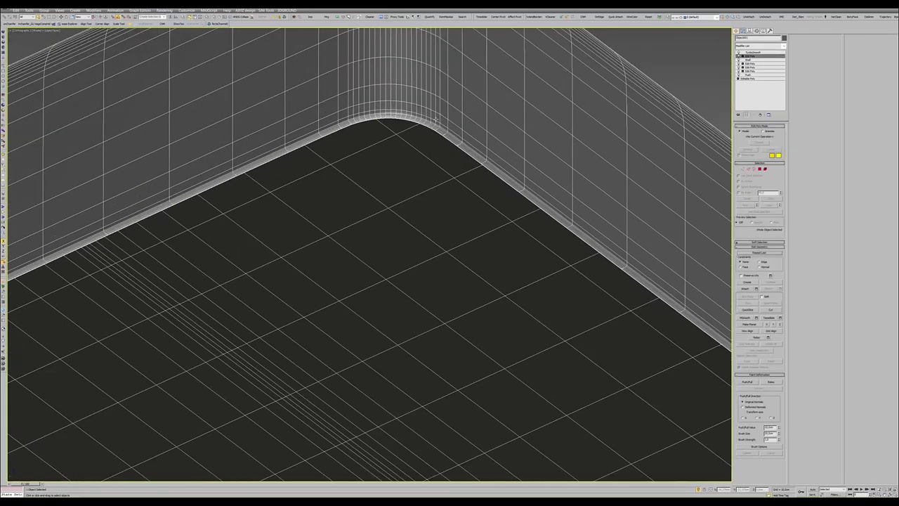
scroll(435, 120, down, 3)
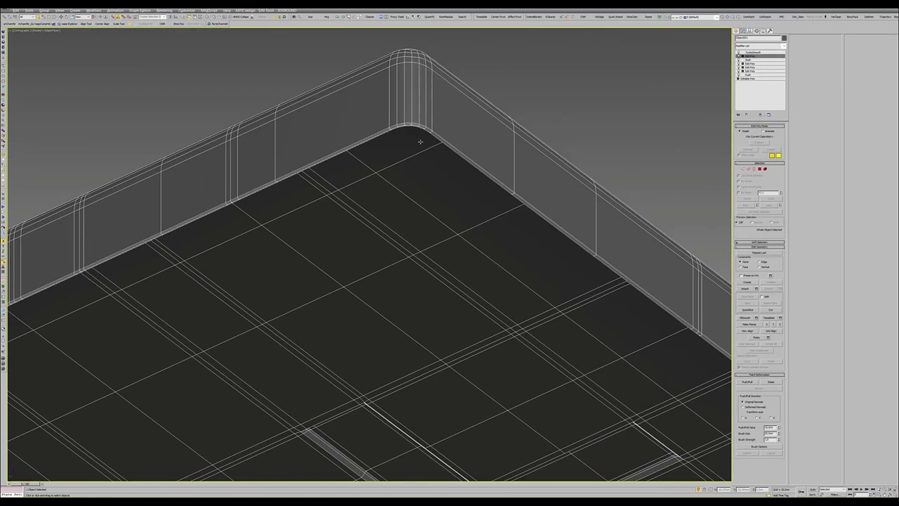
scroll(420, 142, down, 3)
key(F4)
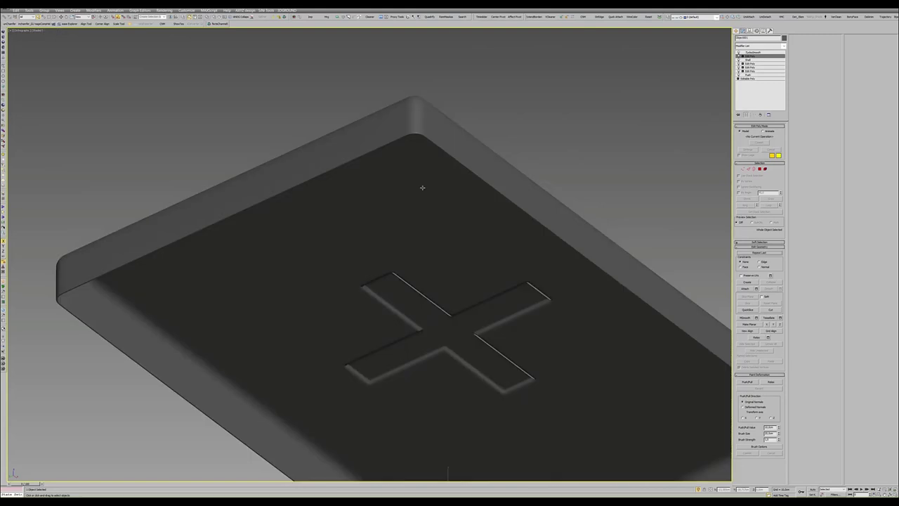
scroll(419, 187, down, 5)
scroll(420, 187, down, 2)
mouse_move(420, 187)
alt+middle_down()
mouse_move(471, 197)
mouse_move(427, 250)
mouse_move(403, 246)
alt+middle_up()
scroll(436, 253, up, 2)
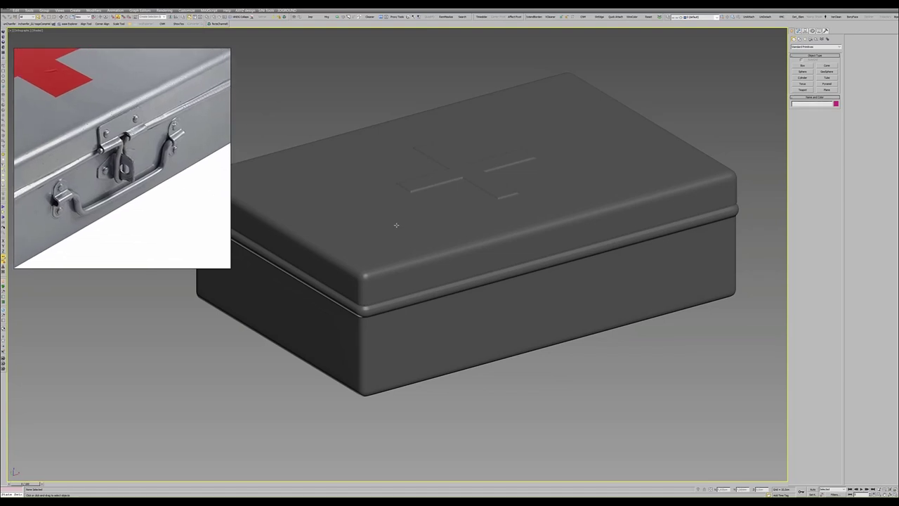
- Select the lower box and fill the workspace with a smoothly shaded Front view panned onto the box front
scroll(396, 224, down, 3)
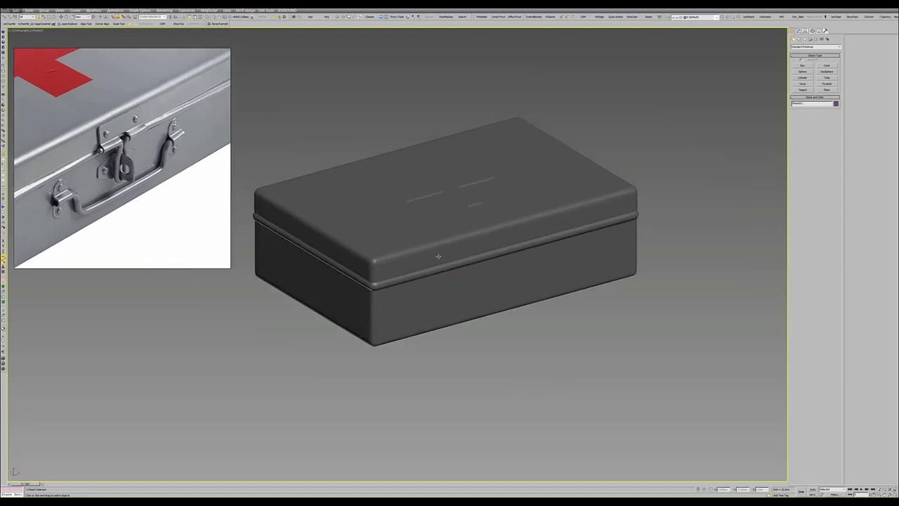
click(441, 254)
key(F4)
key(alt+w)
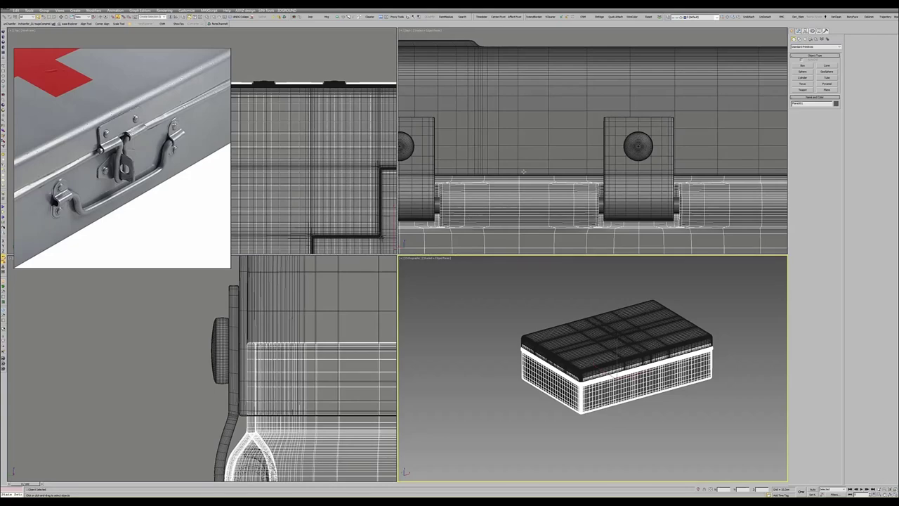
key(alt+w)
scroll(516, 179, down, 3)
scroll(495, 188, down, 3)
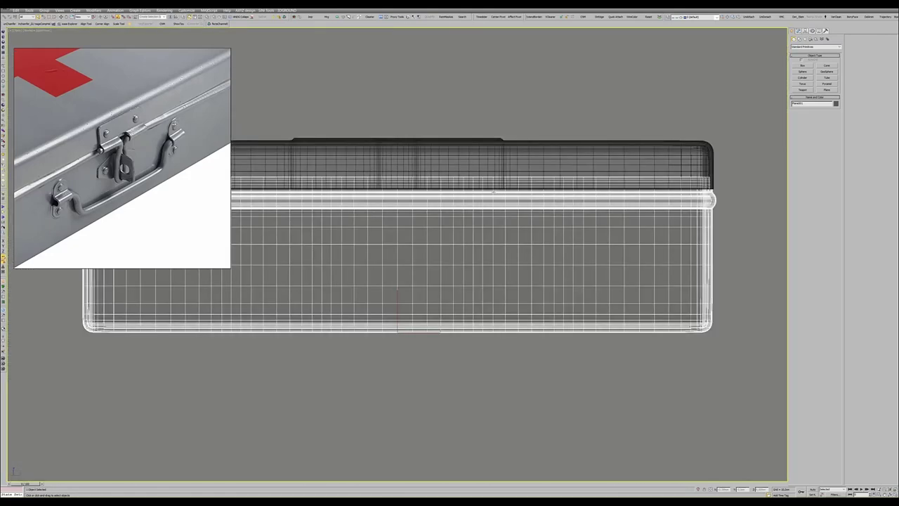
key(F4)
scroll(457, 204, up, 3)
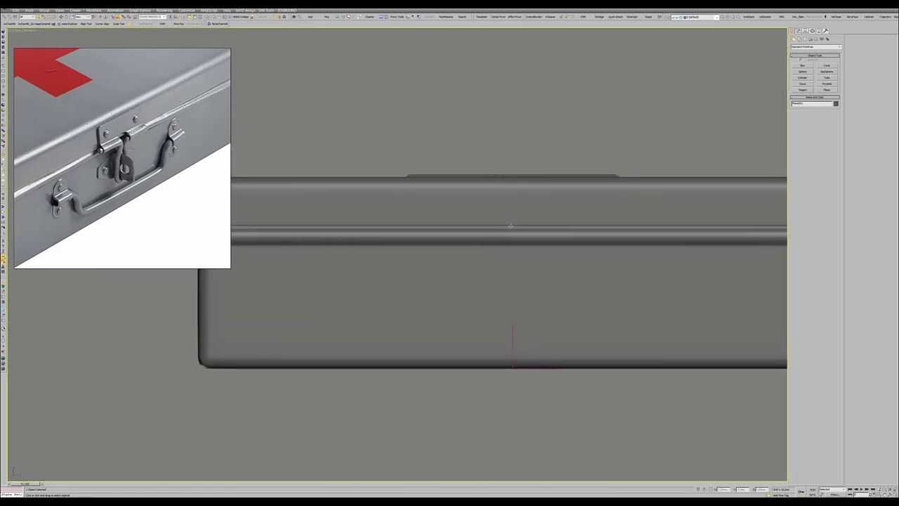
scroll(511, 226, up, 2)
middle_drag(423, 202, 496, 243)
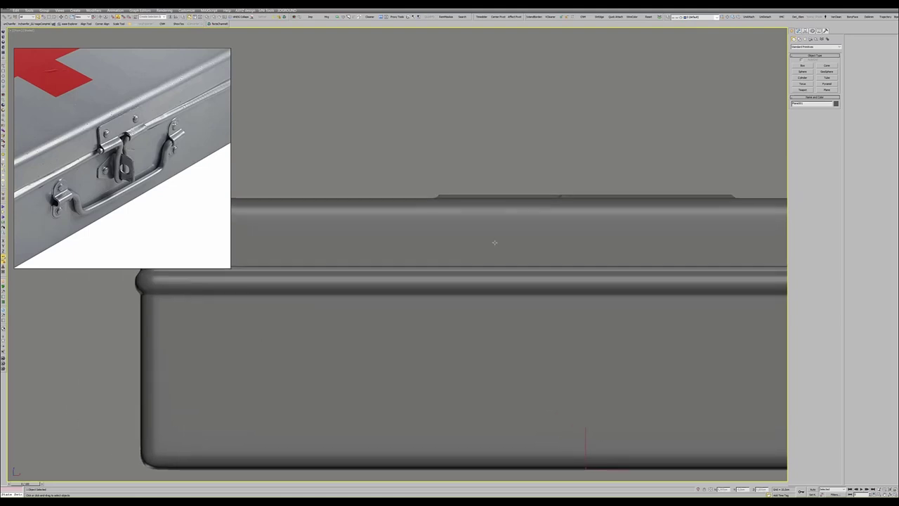
scroll(481, 232, down, 2)
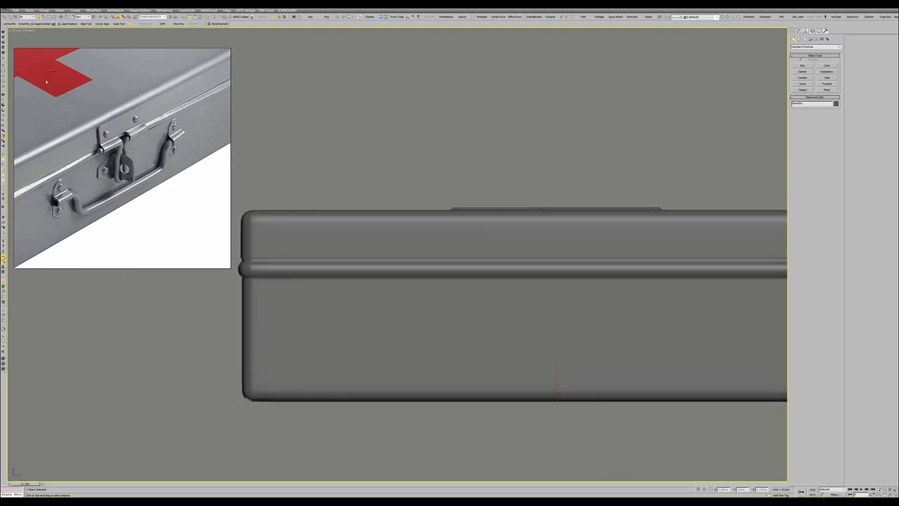
- Draw a small cylinder above the box front, set it to 8 sides, and add Edit Poly
click(4, 40)
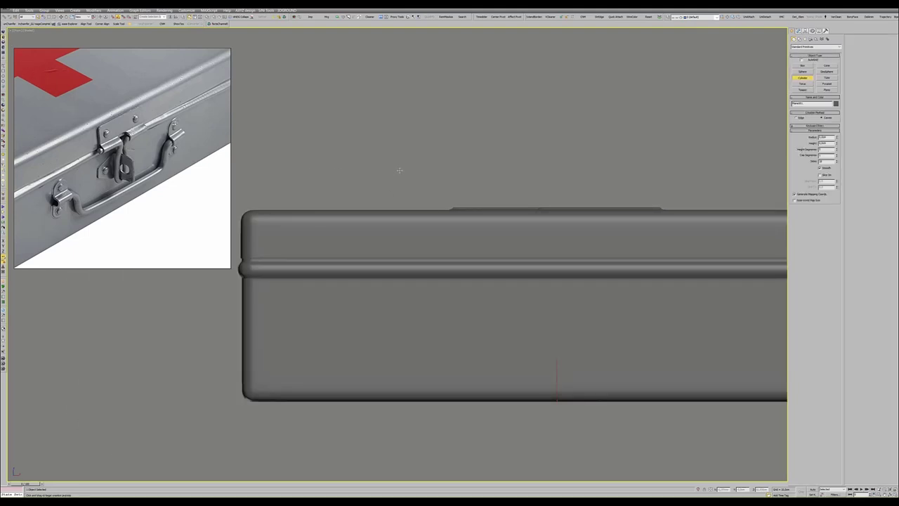
drag(398, 170, 417, 170)
text(6)
key(Return)
key(F4)
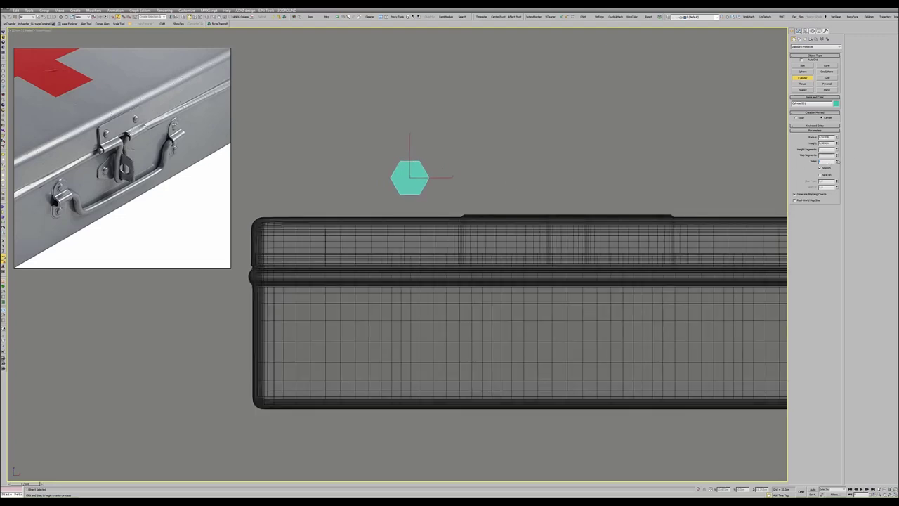
click(837, 160)
click(837, 160)
key(Escape)
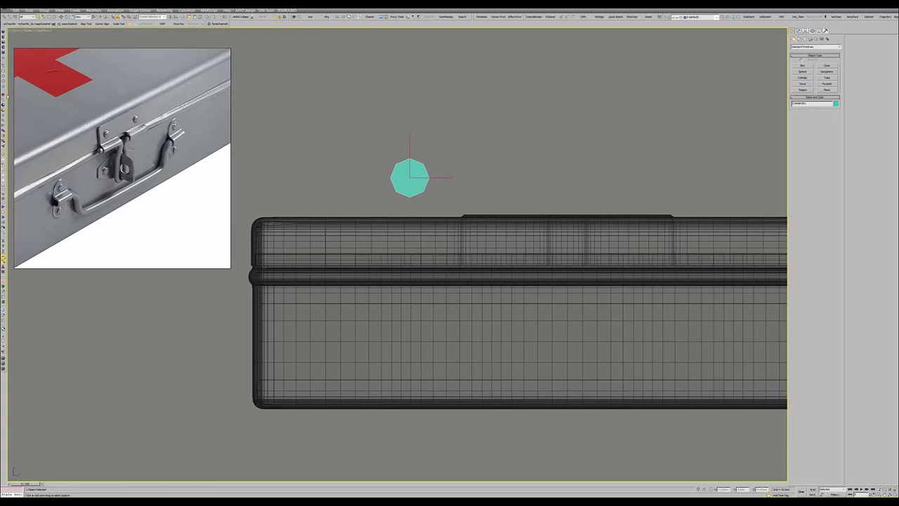
key(ctrl+e)
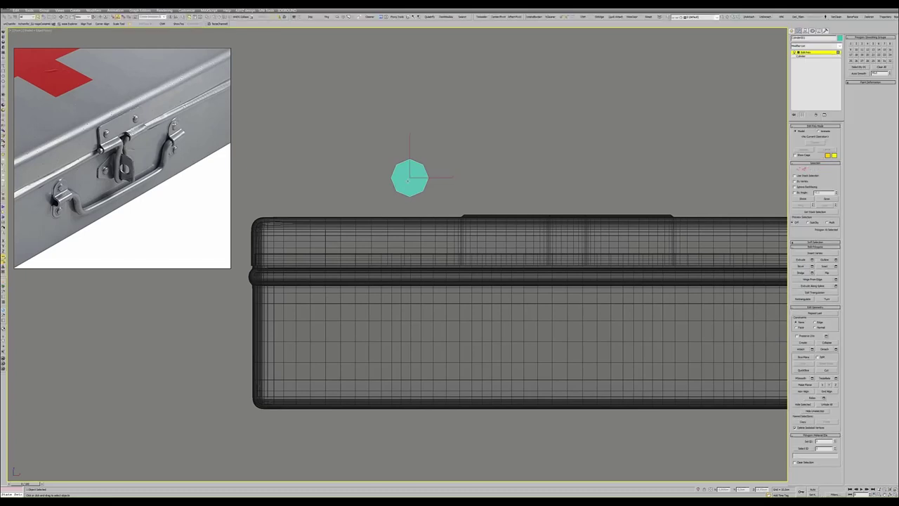
- Face the octagonal cap head-on, cut it between two vertices, and delete the lower half
key(4)
click(409, 179)
key(z)
key(alt+w)
key(alt+w)
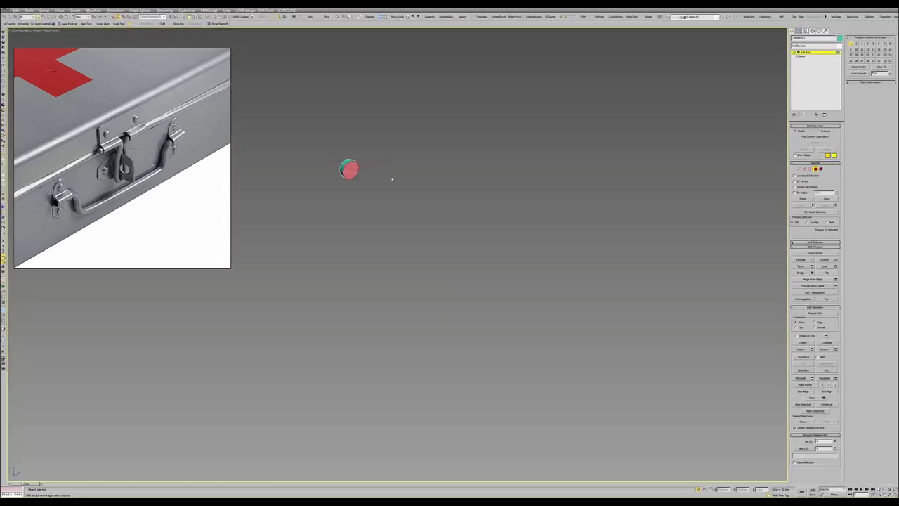
key(u)
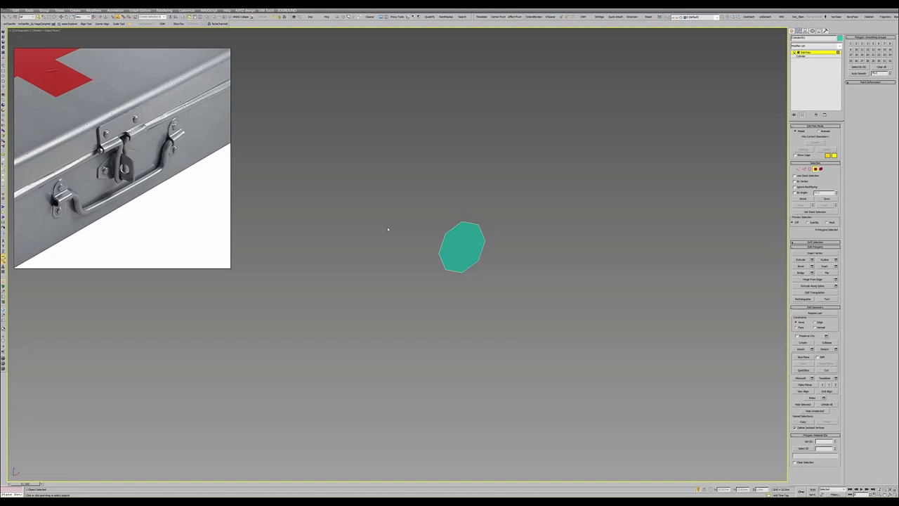
key(1)
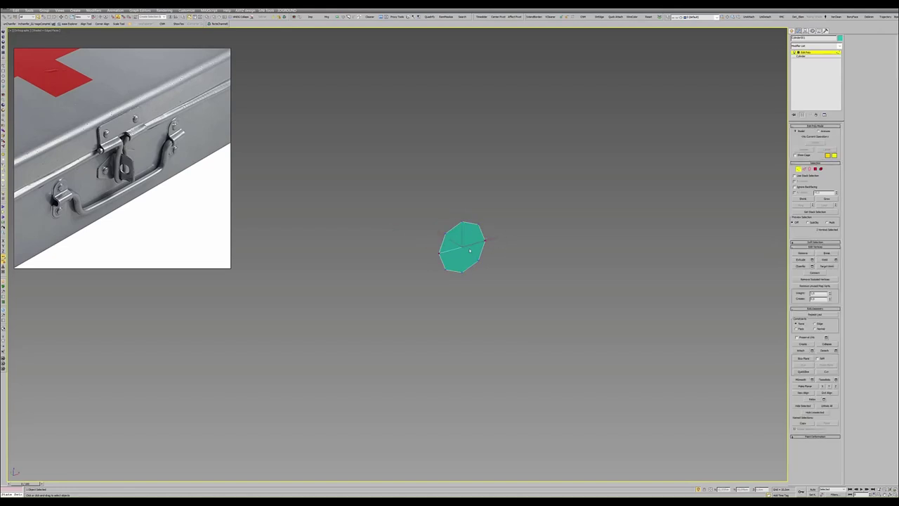
key(ctrl+shift+e)
key(4)
click(465, 254)
key(Delete)
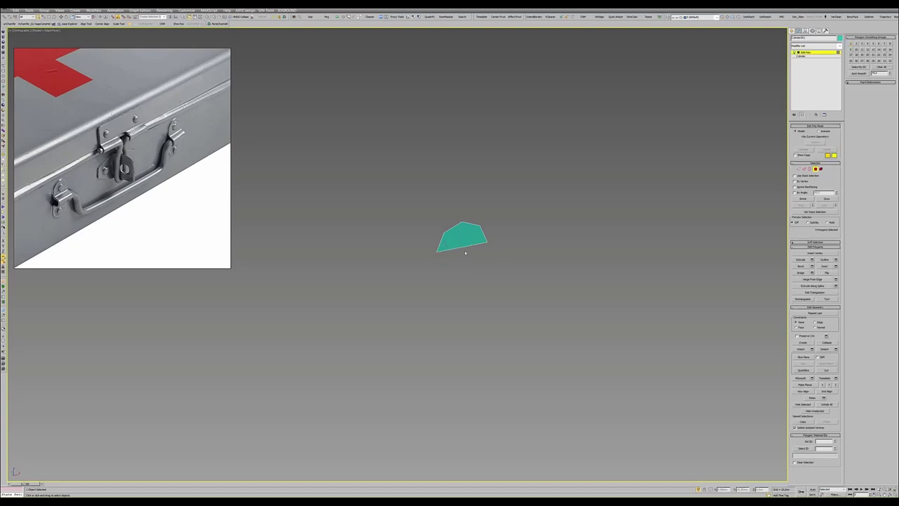
- Exit sub-object editing and slide the half-octagon piece across above the box
key(4)
key(alt+q)
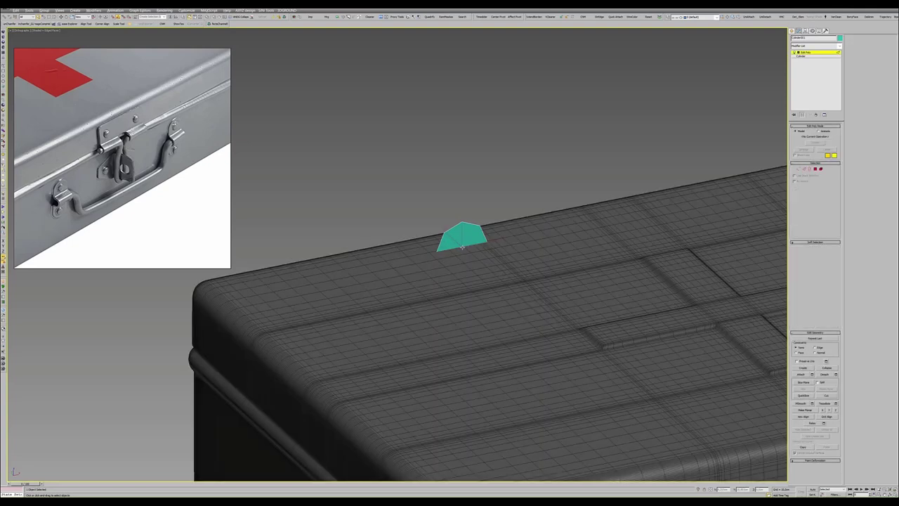
scroll(463, 251, down, 3)
key(w)
alt+middle_drag(463, 246, 505, 266)
drag(464, 242, 537, 266)
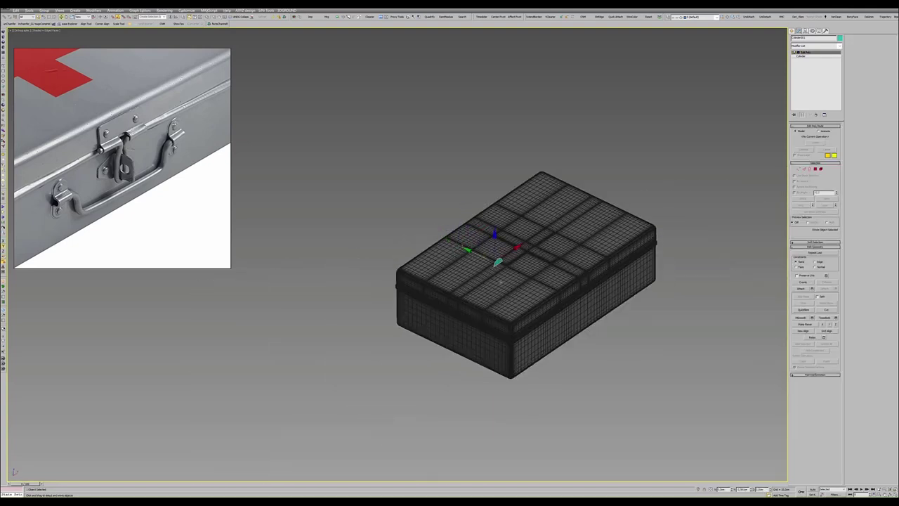
key(alt+w)
key(alt+w)
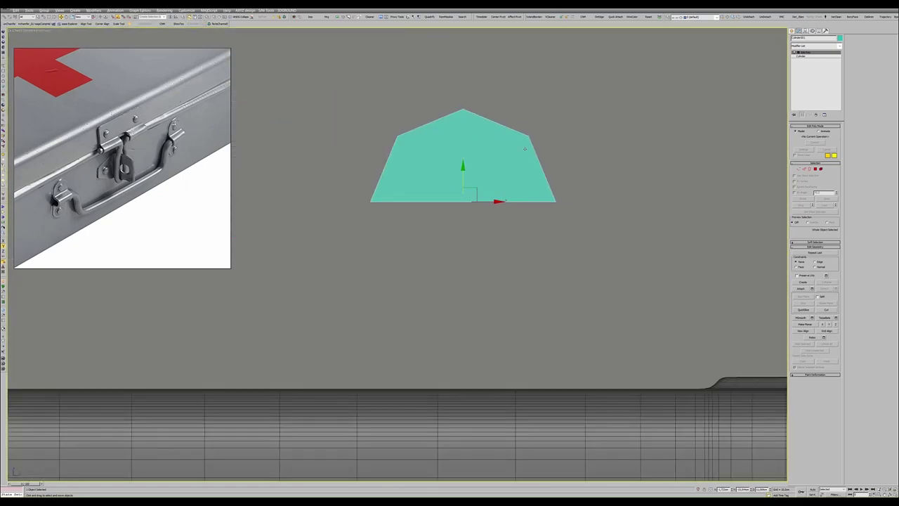
- Move the trapezoid piece down onto the box front, just under the lid seam
scroll(506, 155, down, 2)
scroll(506, 156, down, 3)
scroll(507, 156, down, 3)
scroll(506, 156, down, 4)
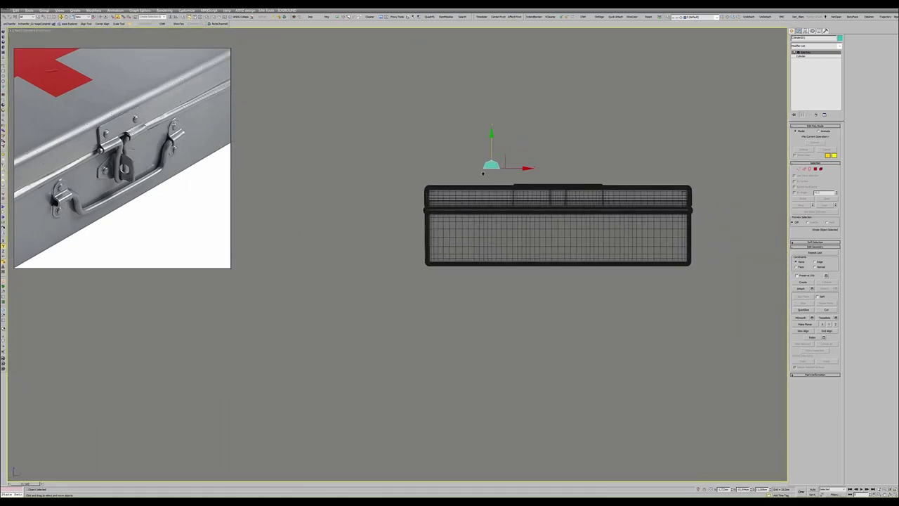
middle_drag(506, 156, 474, 182)
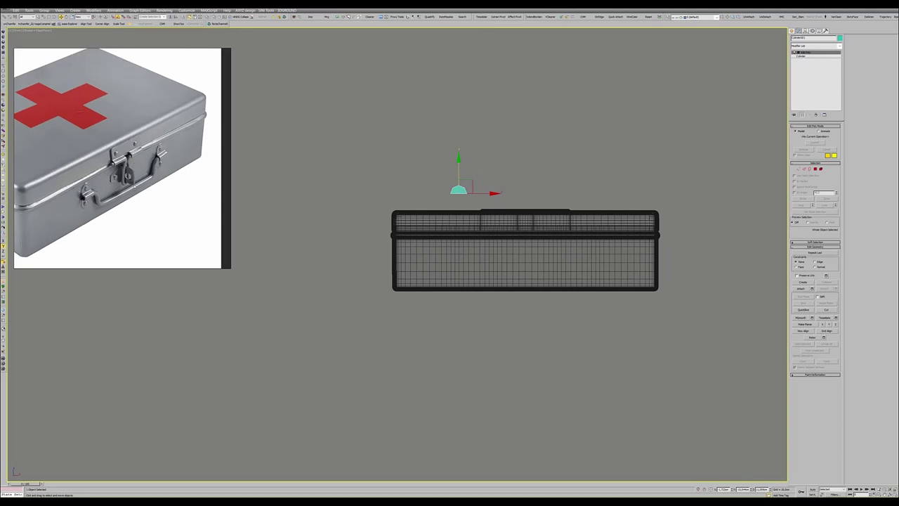
drag(465, 186, 467, 257)
scroll(466, 241, up, 2)
scroll(463, 244, up, 2)
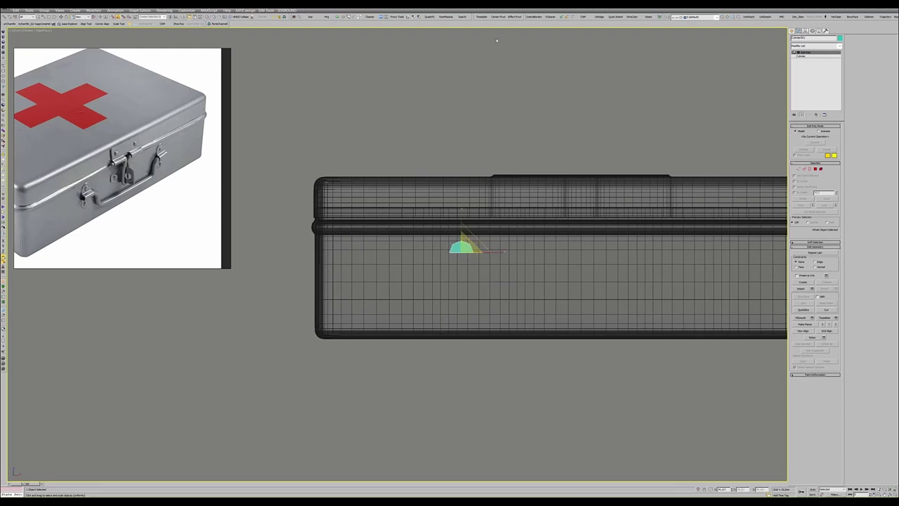
- Enable Affect Pivot Only and switch to Edge level
click(514, 18)
middle_drag(496, 221, 518, 188)
scroll(485, 211, up, 3)
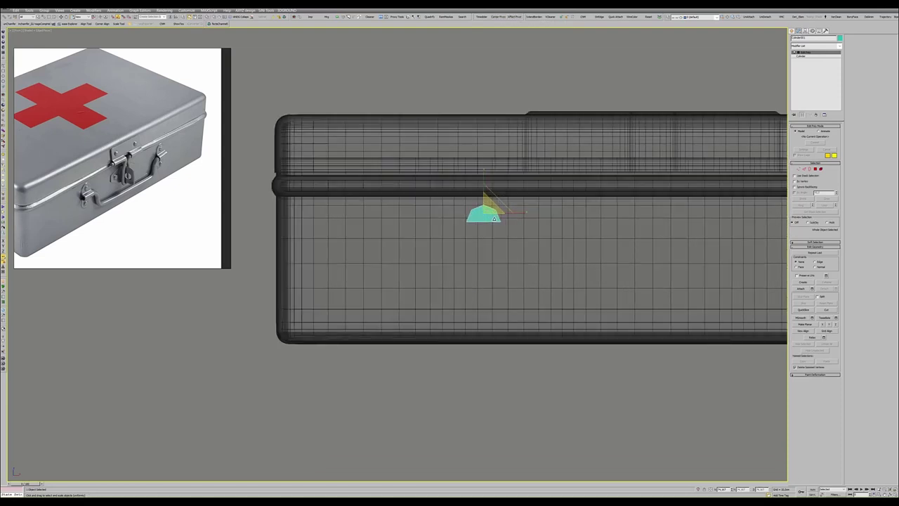
key(2)
key(2)
- Rotate a flipped 180° copy of the trapezoid and move it below the original
key(e)
drag(496, 184, 531, 209)
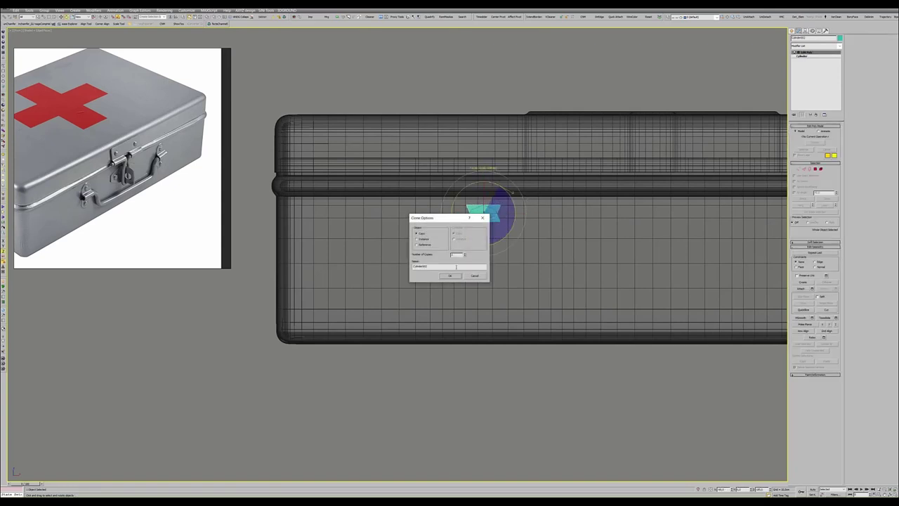
key(w)
drag(483, 202, 481, 233)
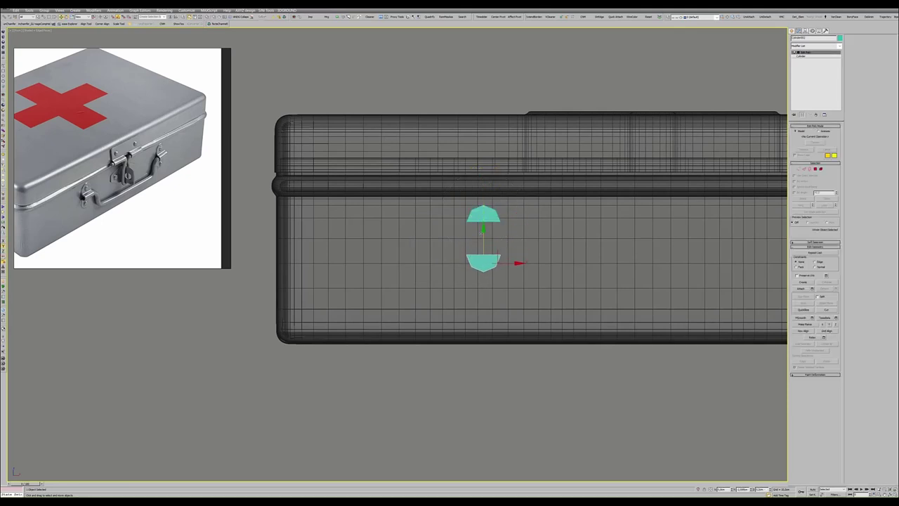
- Isolate the two teal halves and frame them in a full-size perspective view
key(alt+q)
key(alt+w)
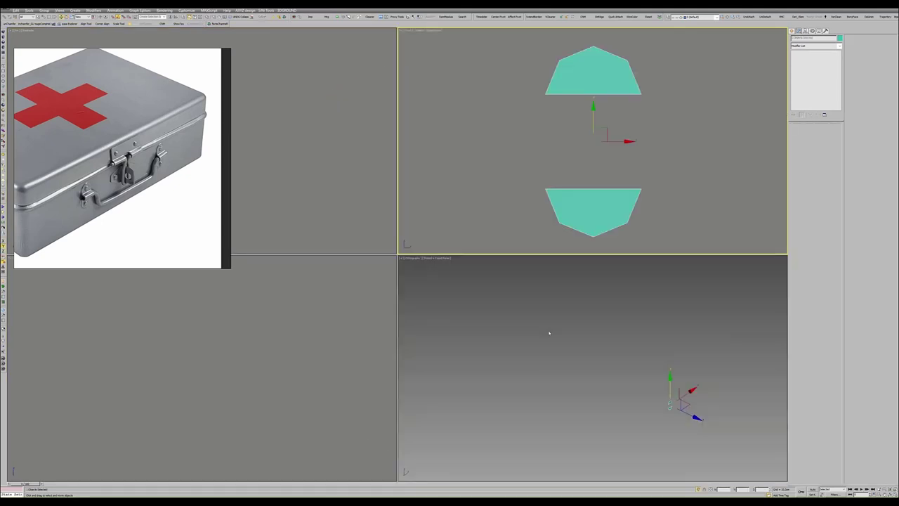
middle_click(547, 330)
key(alt+w)
key(z)
scroll(433, 302, up, 3)
scroll(433, 303, down, 3)
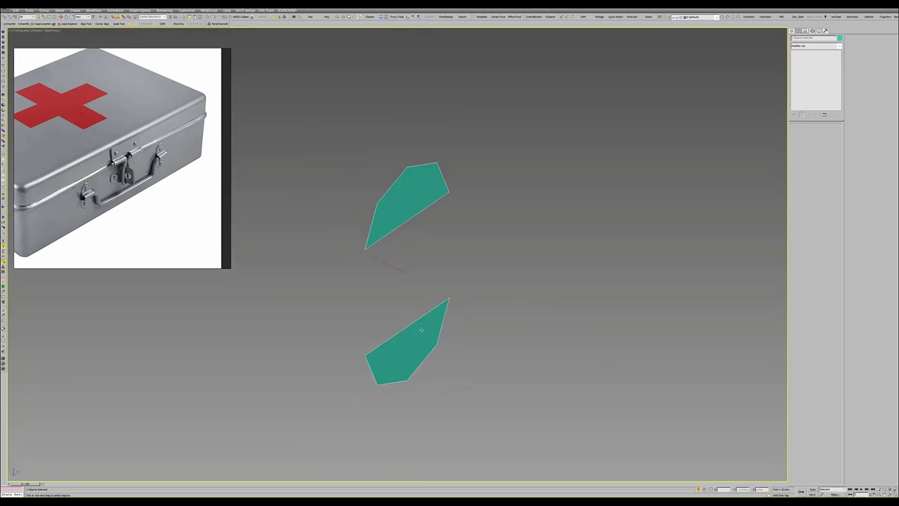
- Attach the upper half to the lower half so they form one object
click(404, 344)
click(801, 288)
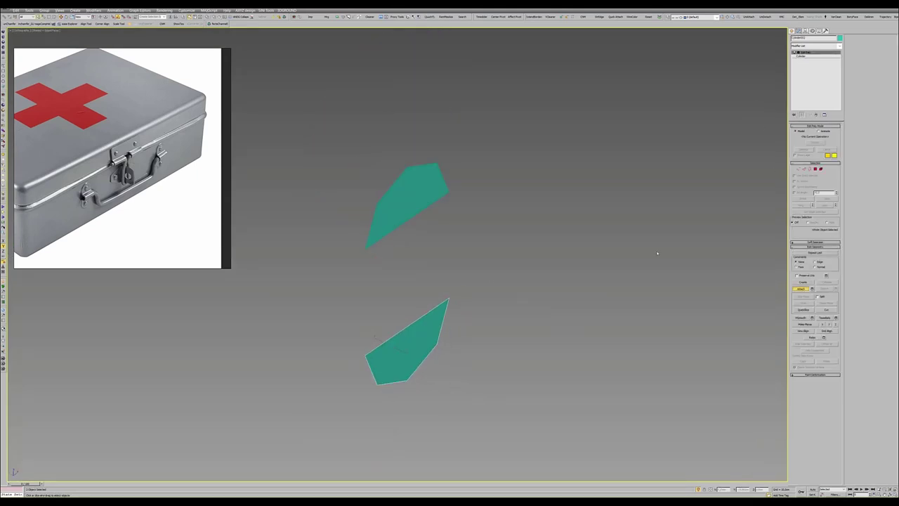
click(426, 189)
key(1)
mouse_move(422, 186)
alt+middle_down()
mouse_move(393, 172)
mouse_move(401, 176)
alt+middle_up()
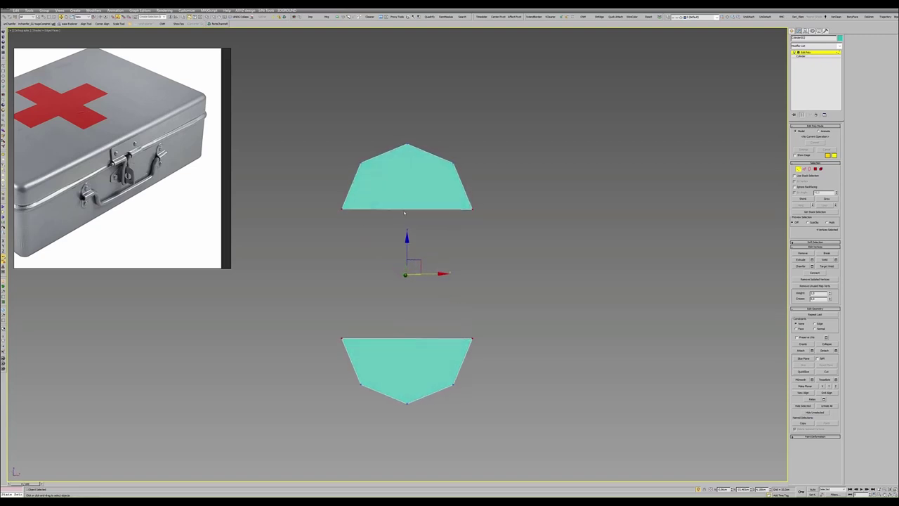
- Bridge the upper half's bottom edge to the lower half's top edge
key(2)
click(405, 209)
click(413, 339)
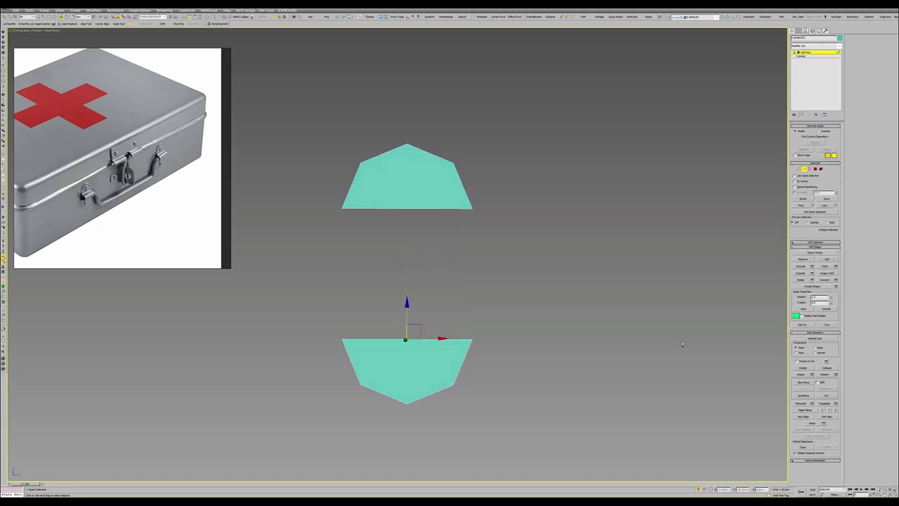
click(801, 279)
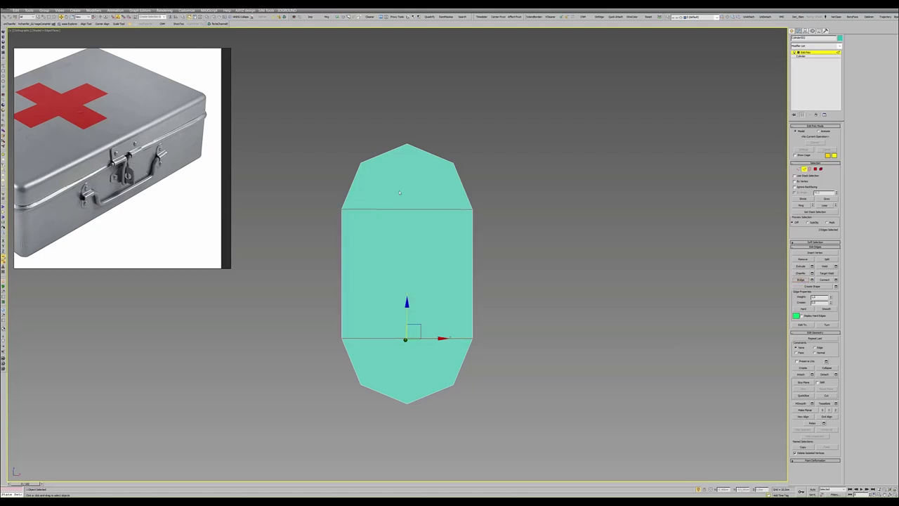
- Connect a horizontal middle edge and a vertical centre edge across the plate
key(2)
key(2)
click(342, 274)
click(835, 279)
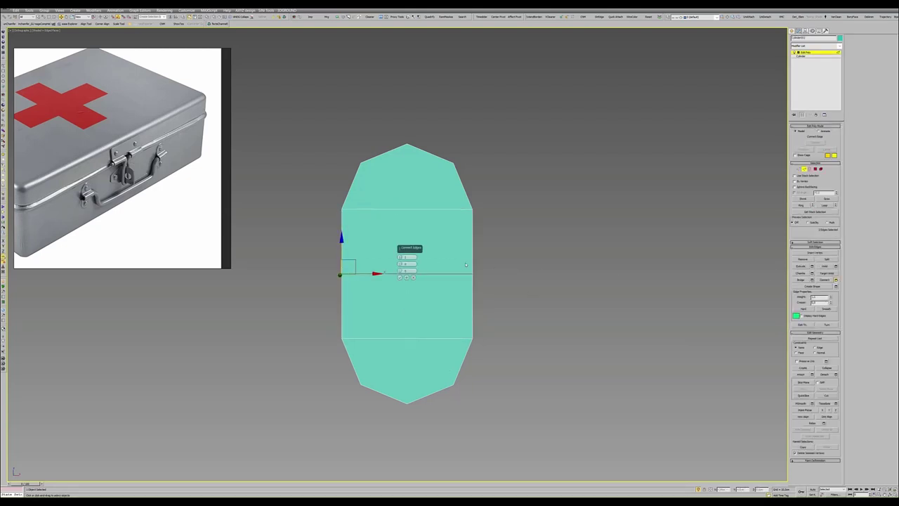
click(401, 277)
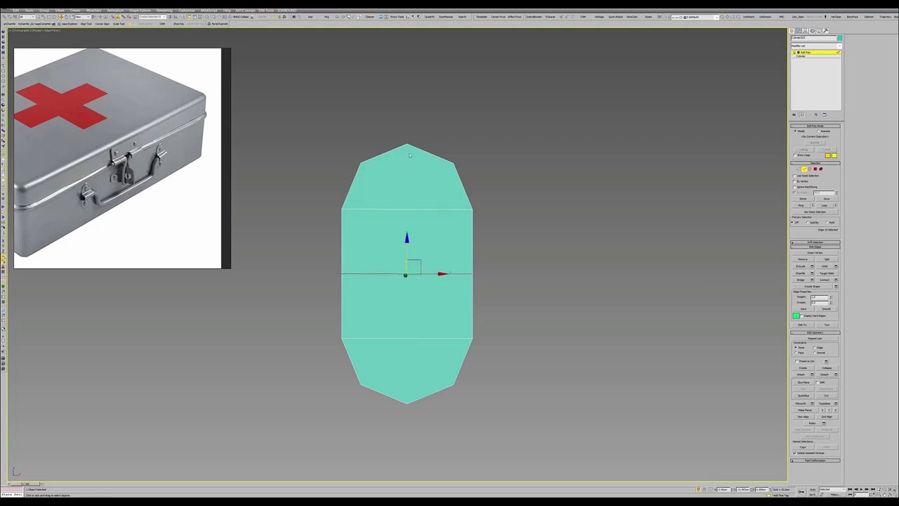
drag(404, 178, 402, 366)
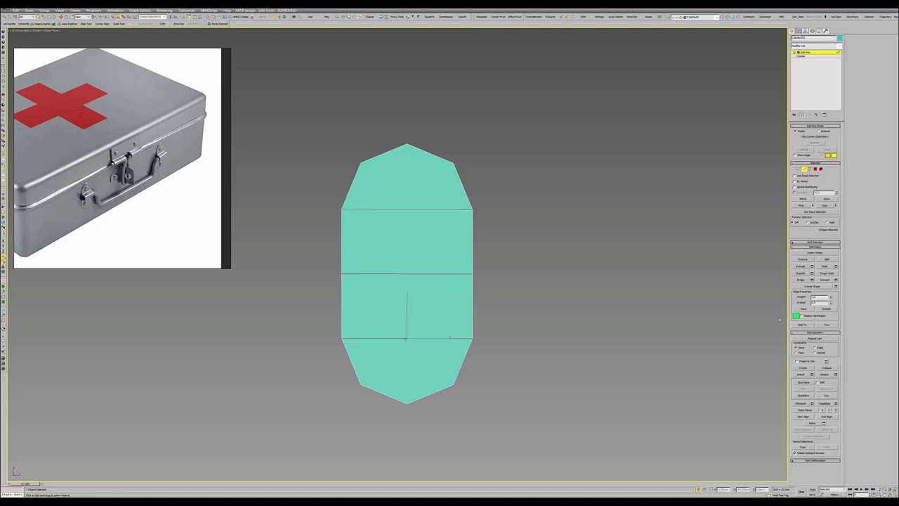
click(821, 280)
key(1)
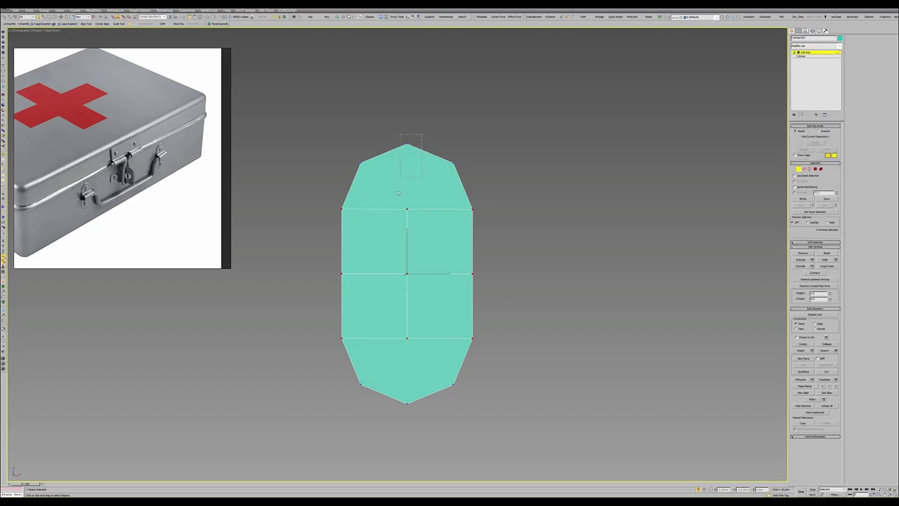
- Widen-chamfer the plate's horizontal middle edges, then connect them with 2 new edges
drag(425, 319, 381, 425)
key(alt+w)
key(alt+w)
alt+middle_drag(439, 307, 463, 314)
scroll(429, 286, up, 3)
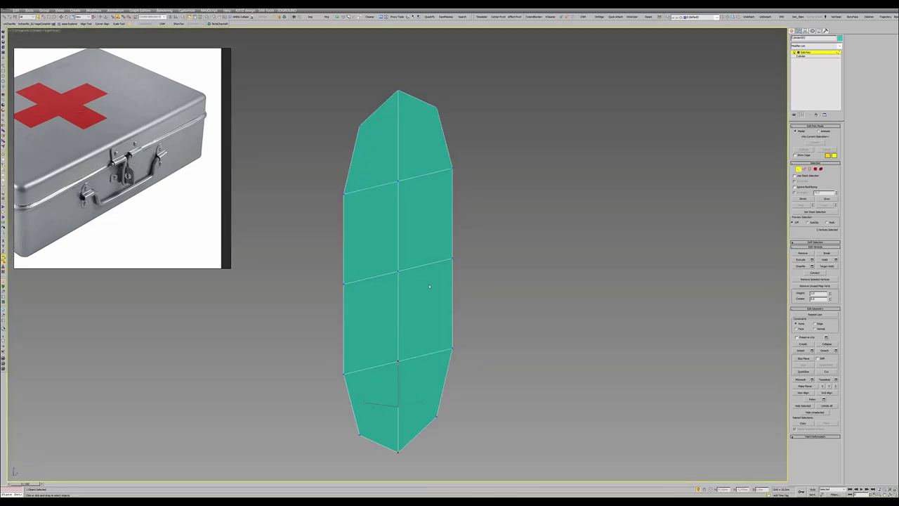
key(2)
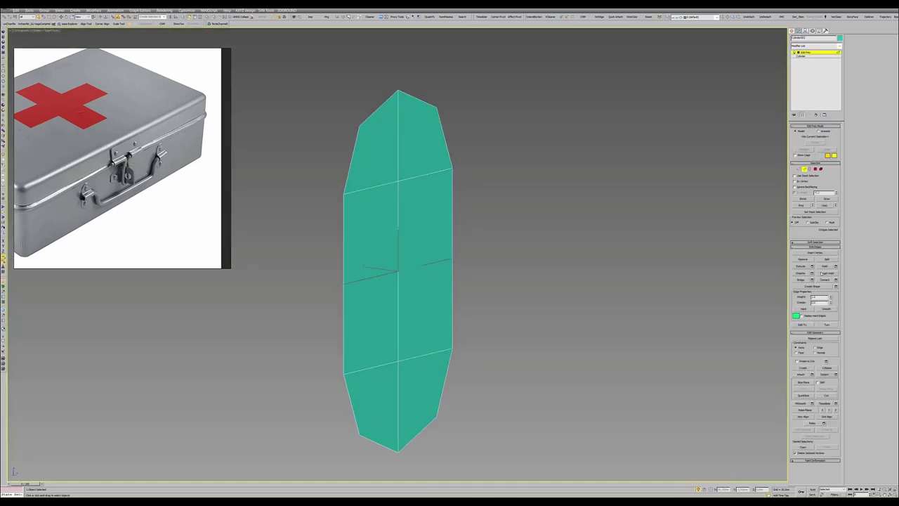
click(812, 274)
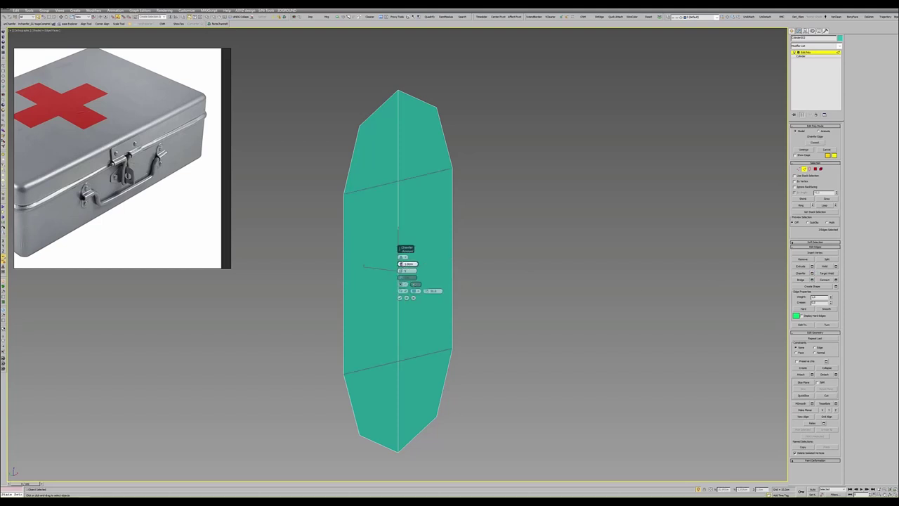
drag(408, 263, 407, 239)
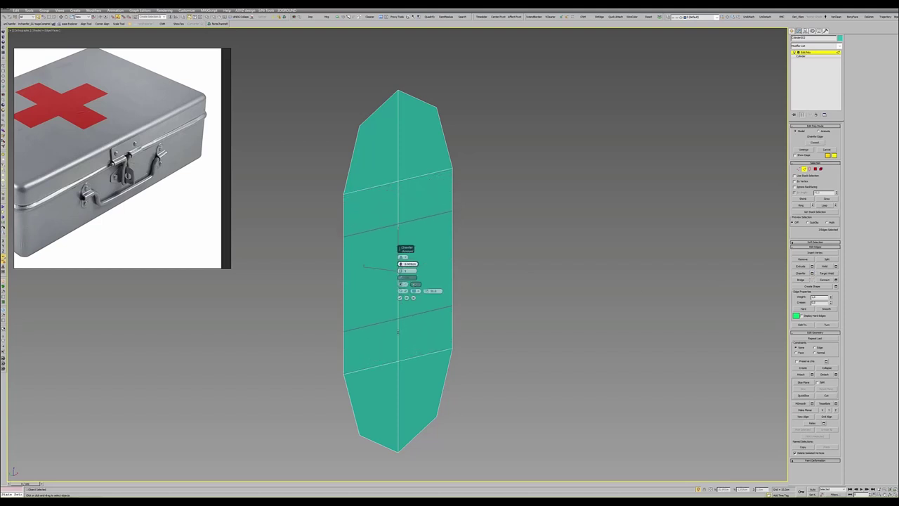
click(399, 298)
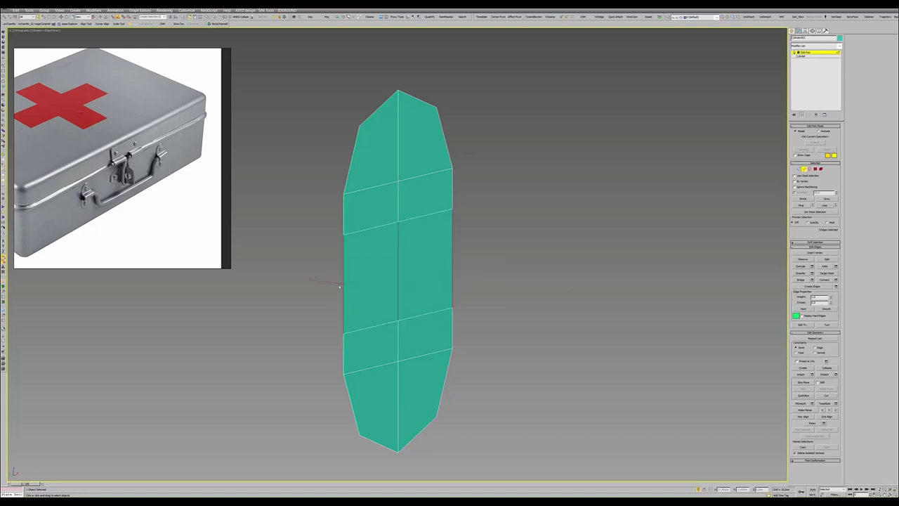
click(835, 279)
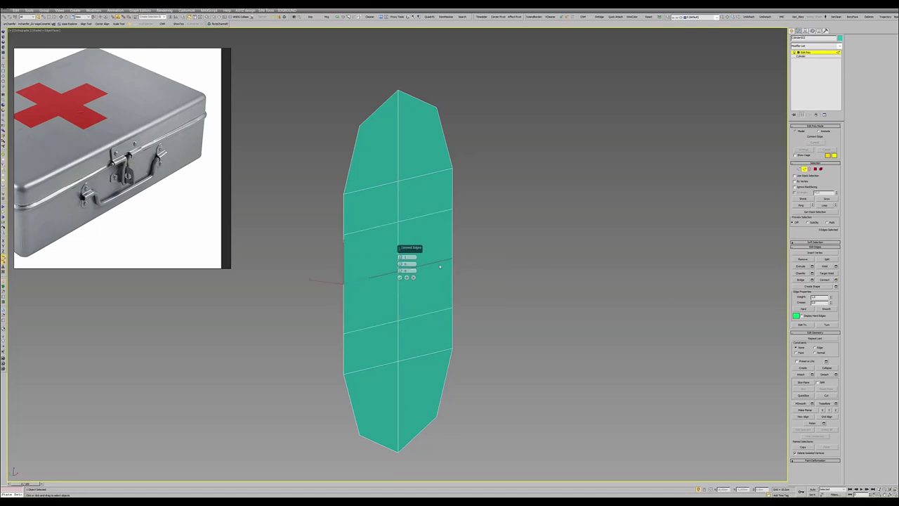
drag(400, 257, 400, 253)
- Shift the new middle edges sideways into a step, then move the upper and lower loops to square the block
click(399, 277)
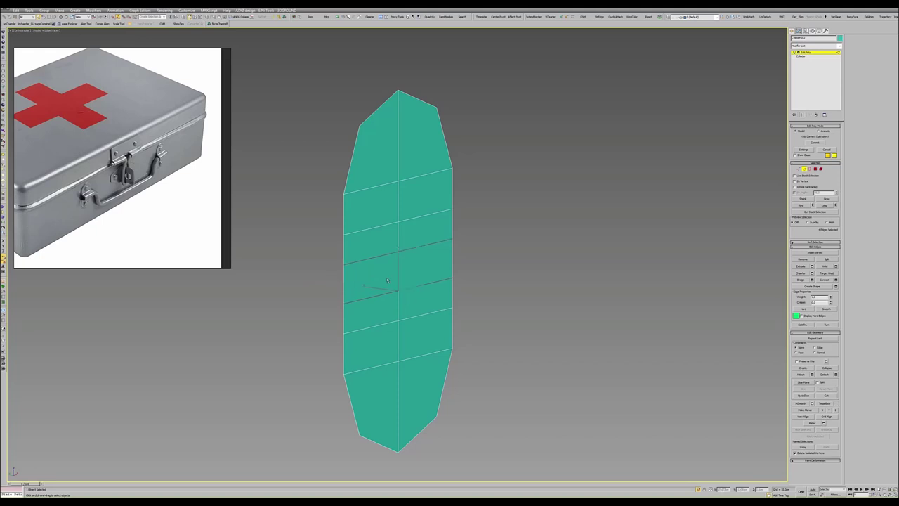
alt+middle_drag(398, 277, 379, 288)
drag(380, 288, 409, 289)
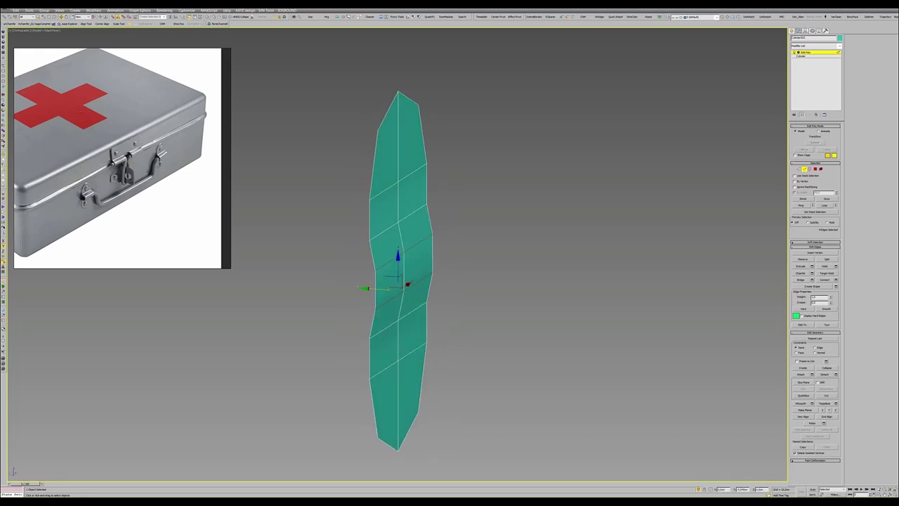
alt+middle_drag(419, 284, 408, 263)
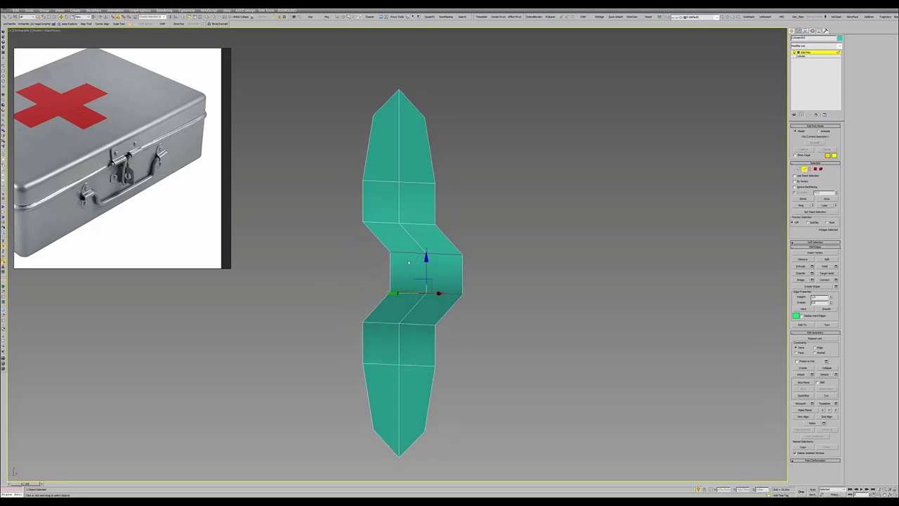
click(412, 253)
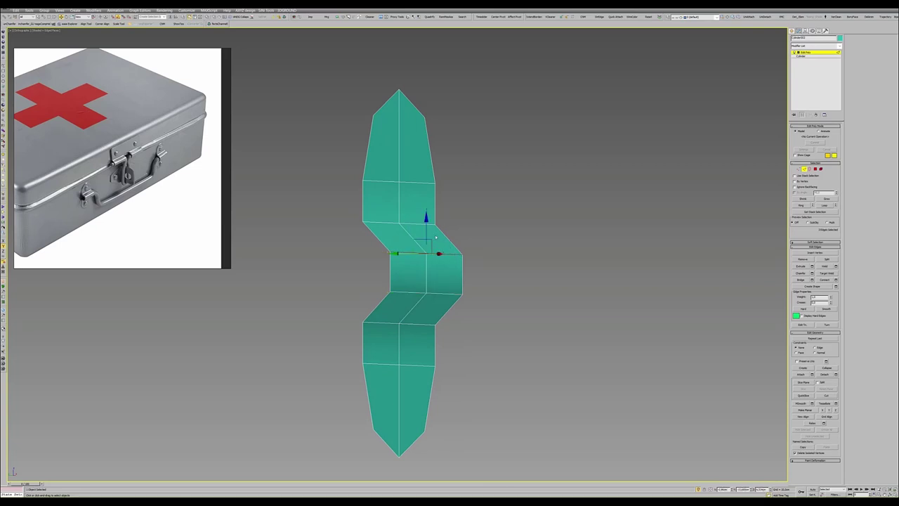
drag(416, 255, 416, 225)
double_click(407, 293)
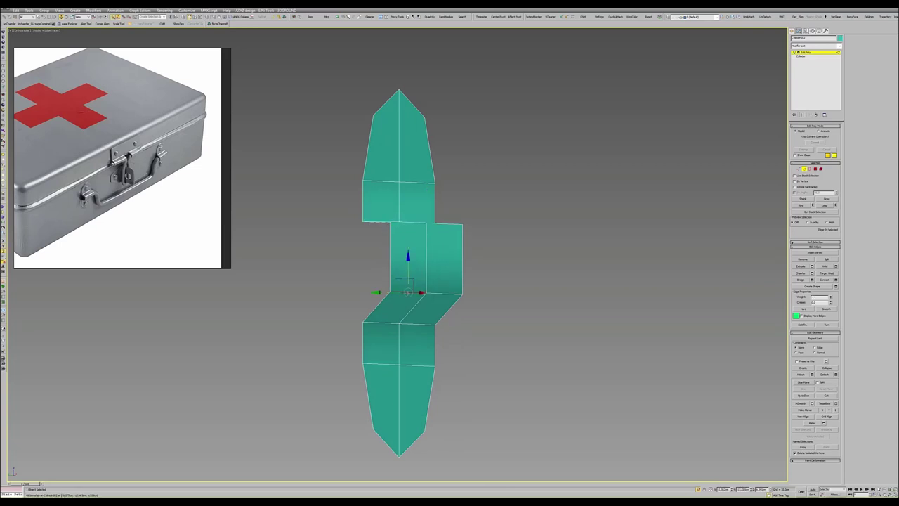
drag(424, 280, 424, 309)
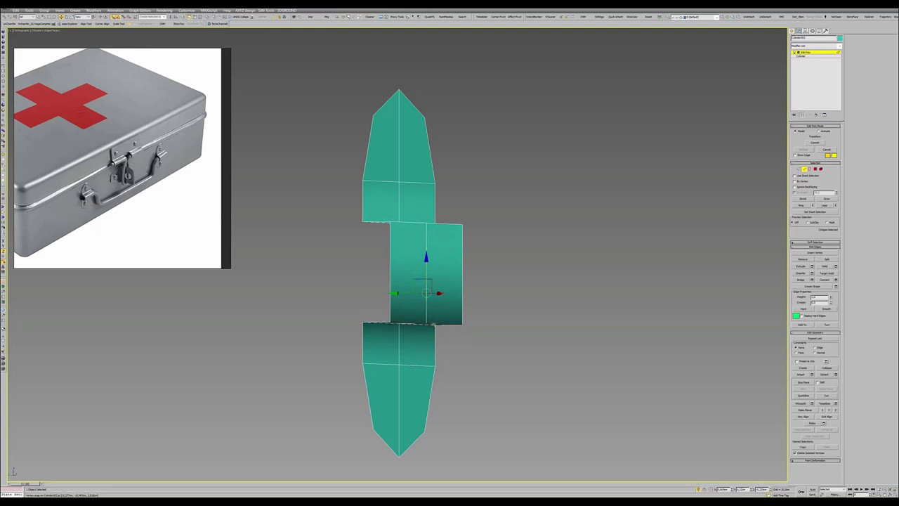
- In the front view, scale the middle rows of vertices to shorten the middle band vertically
alt+middle_drag(426, 302, 431, 296)
key(4)
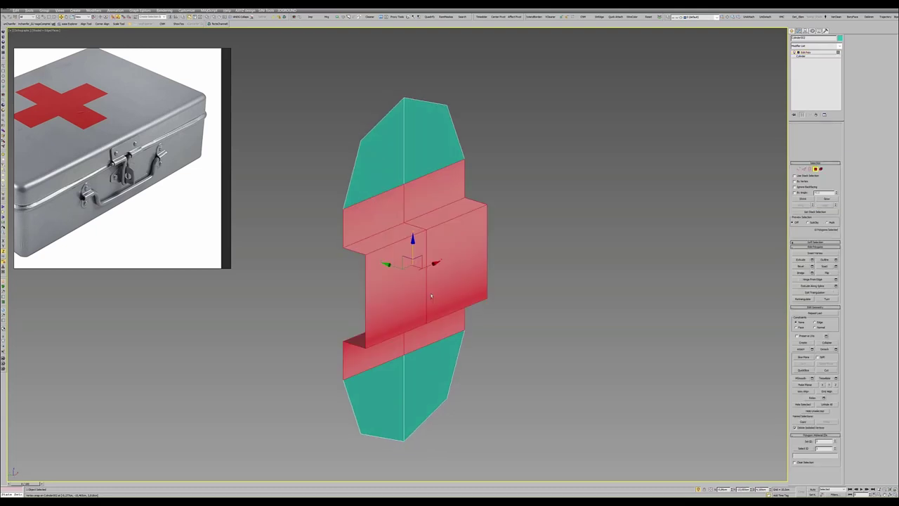
key(ctrl+a)
key(4)
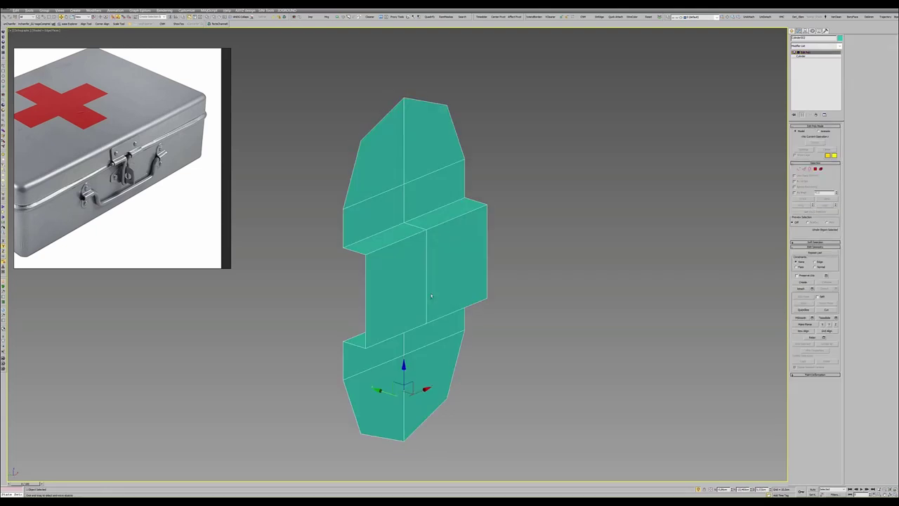
key(F4)
key(F4)
key(4)
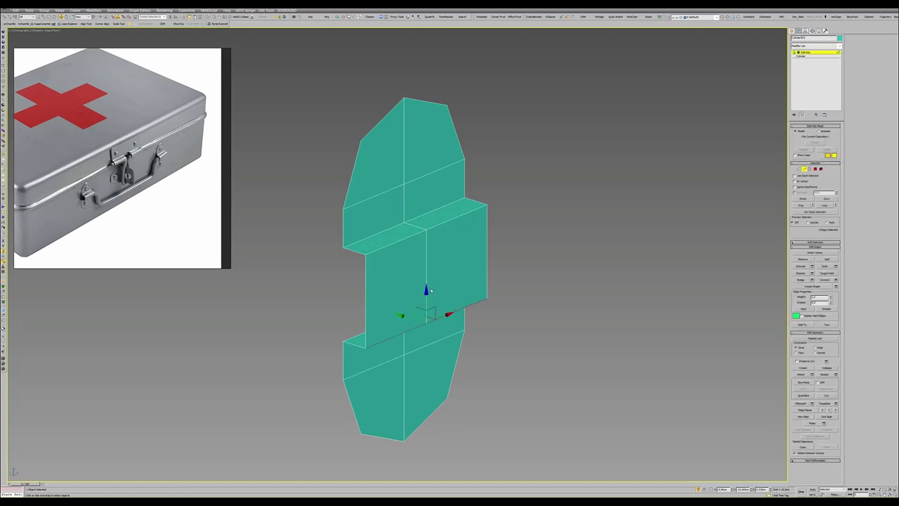
key(1)
key(f)
scroll(470, 227, down, 2)
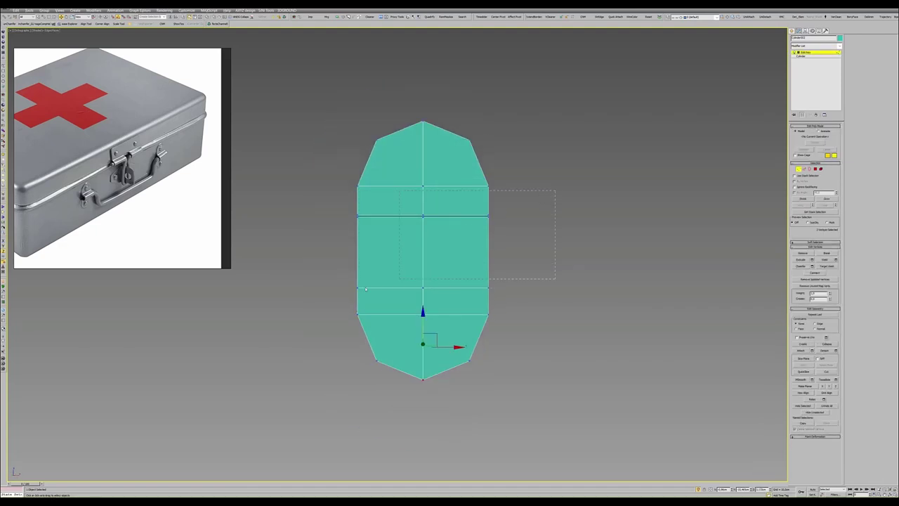
drag(345, 306, 346, 306)
key(r)
alt+middle_drag(422, 245, 428, 242)
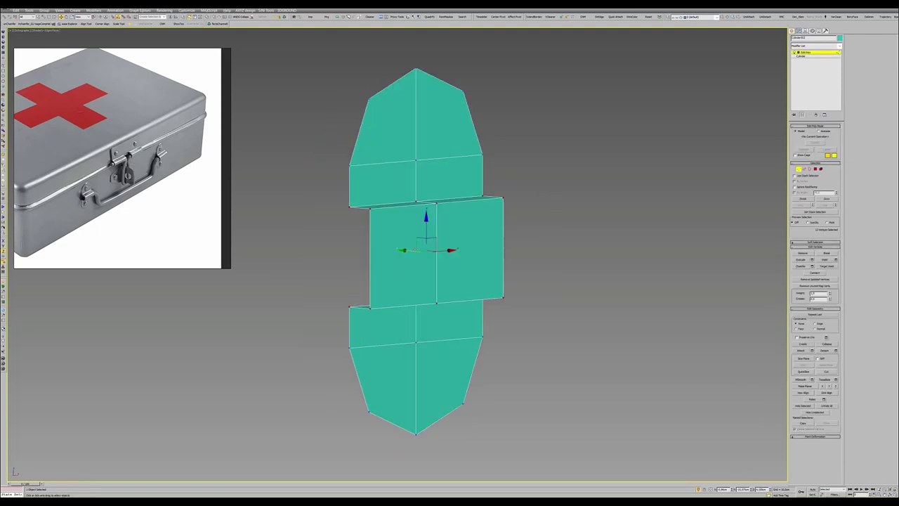
drag(426, 239, 425, 225)
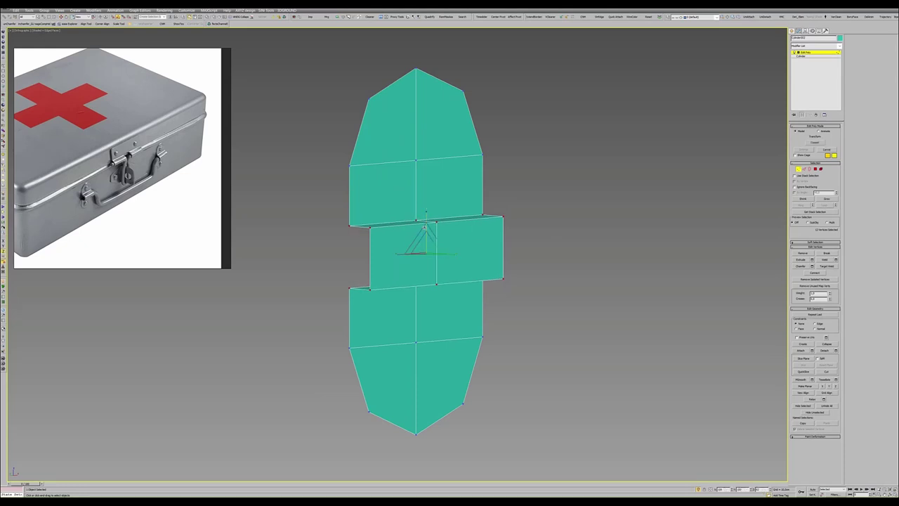
- Select the two middle-band faces and push them outward into a raised tab
key(4)
click(401, 247)
ctrl+click(470, 242)
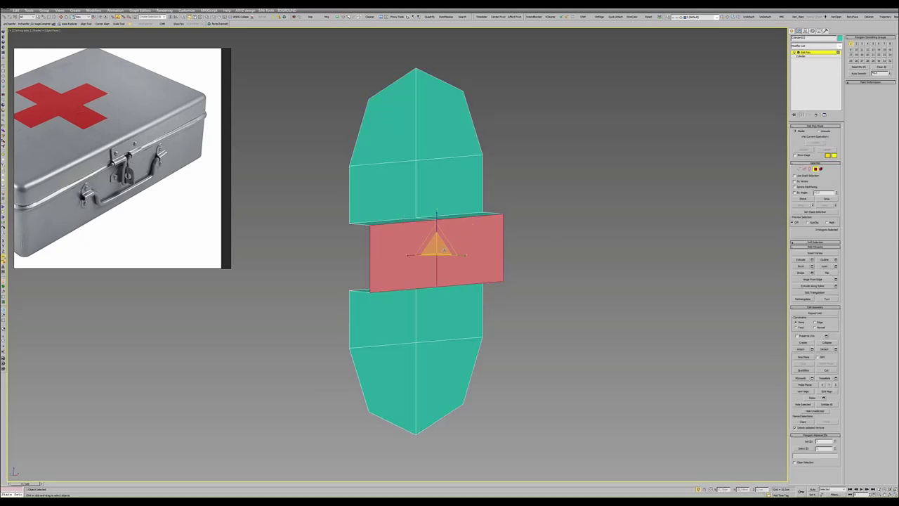
key(w)
mouse_move(435, 238)
alt+middle_down()
mouse_move(436, 220)
mouse_move(432, 248)
alt+middle_up()
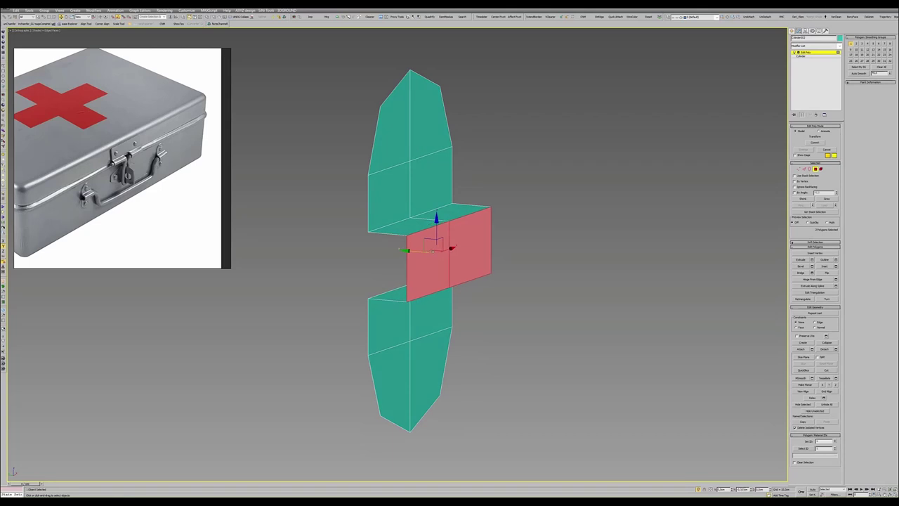
drag(432, 247, 430, 250)
- Add TurboSmooth with two more iterations, then return to the editable poly with Show End Result off
key(2)
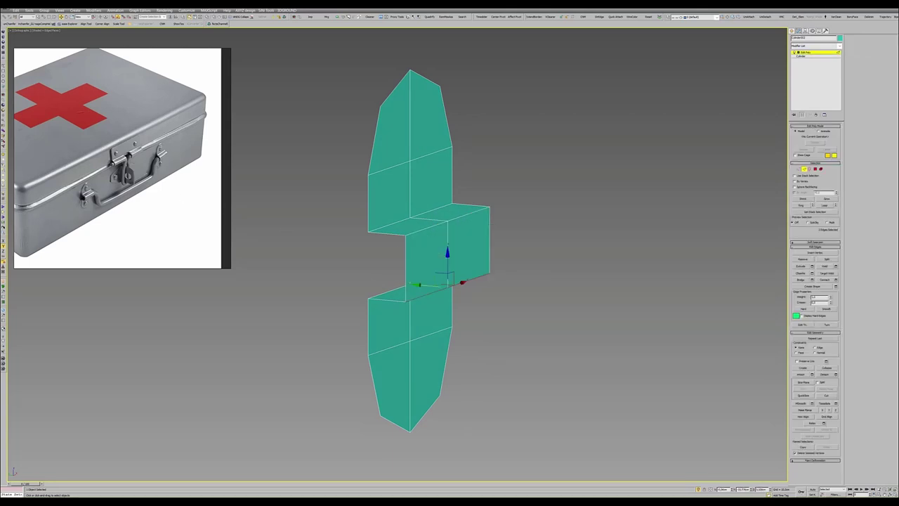
key(ctrl+t)
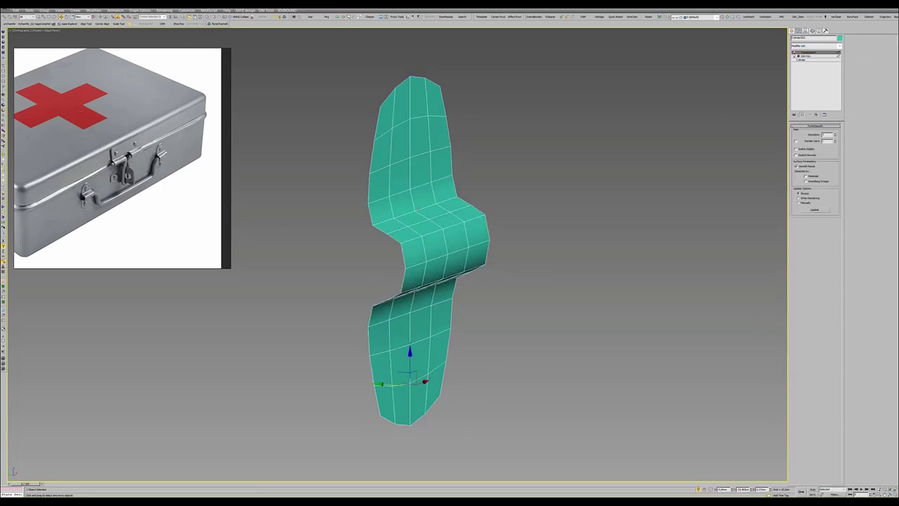
click(834, 133)
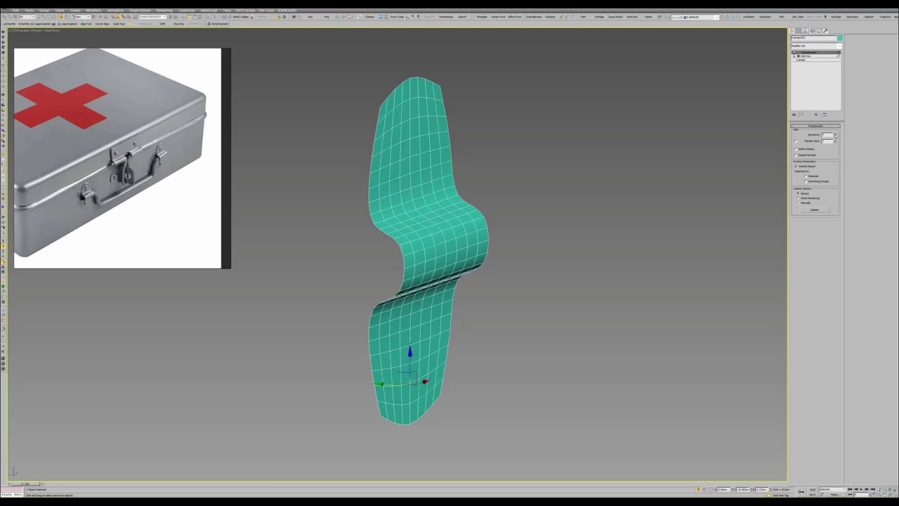
click(834, 133)
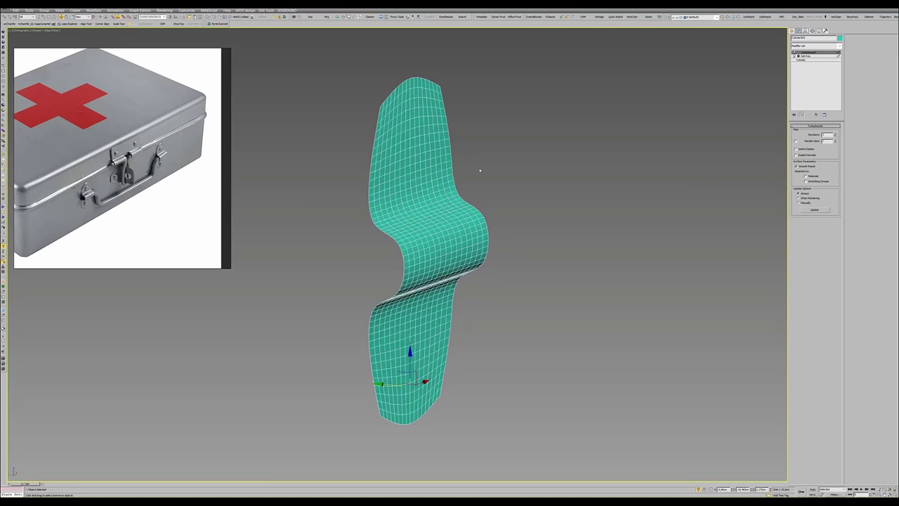
click(818, 56)
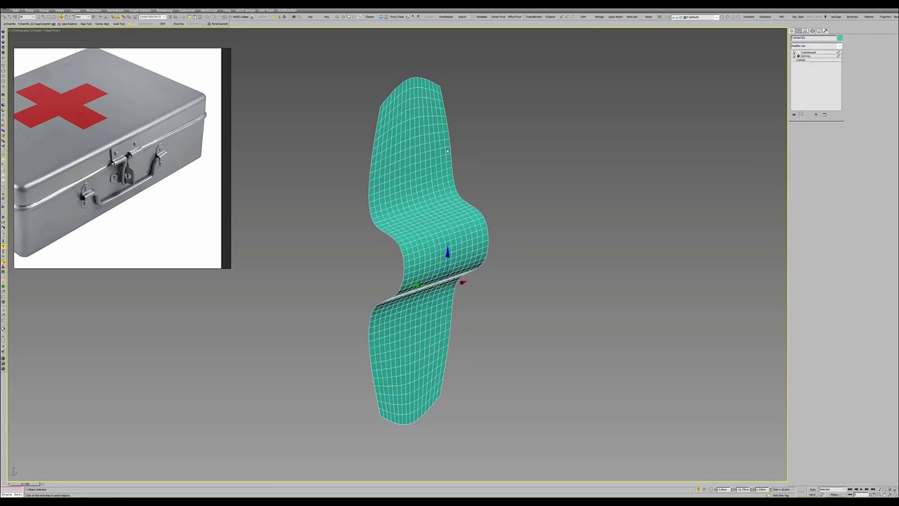
key(ctrl+BackSpace)
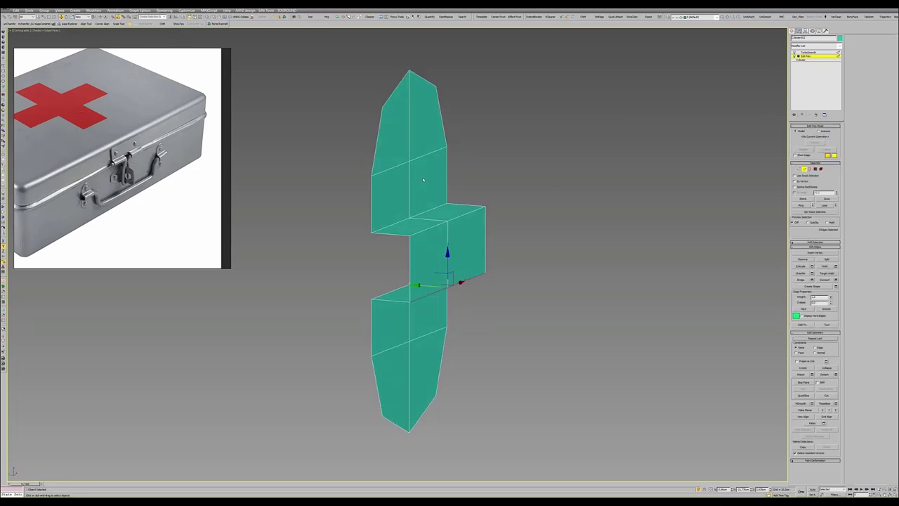
alt+middle_drag(422, 180, 449, 183)
- Add a Shell modifier to the plate and set a very thin thickness
key(6)
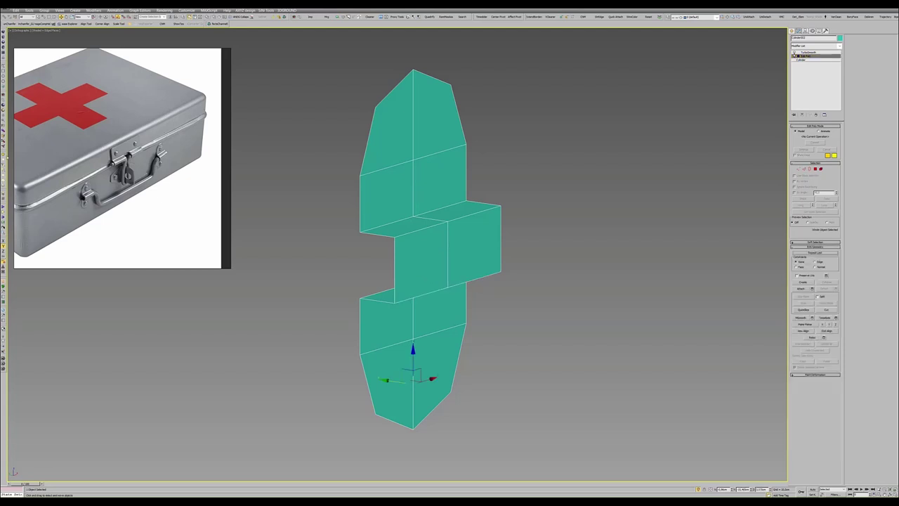
click(7, 114)
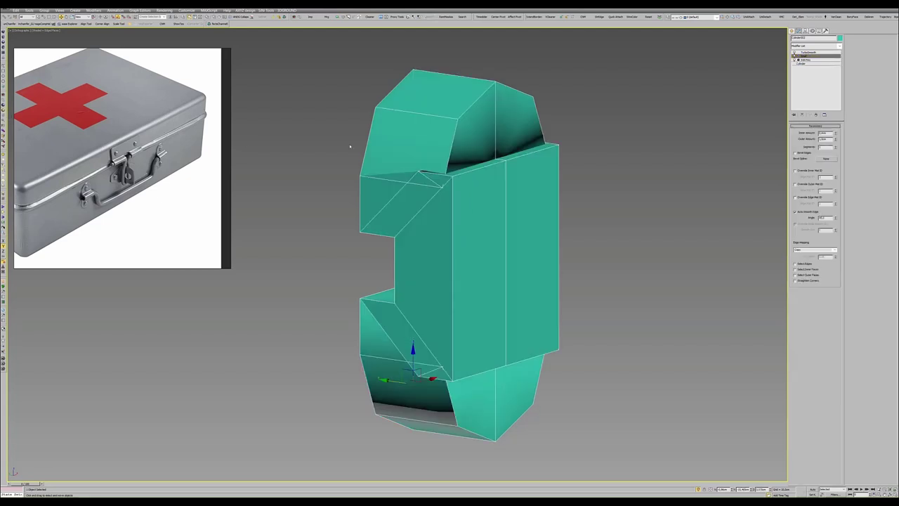
drag(835, 140, 823, 205)
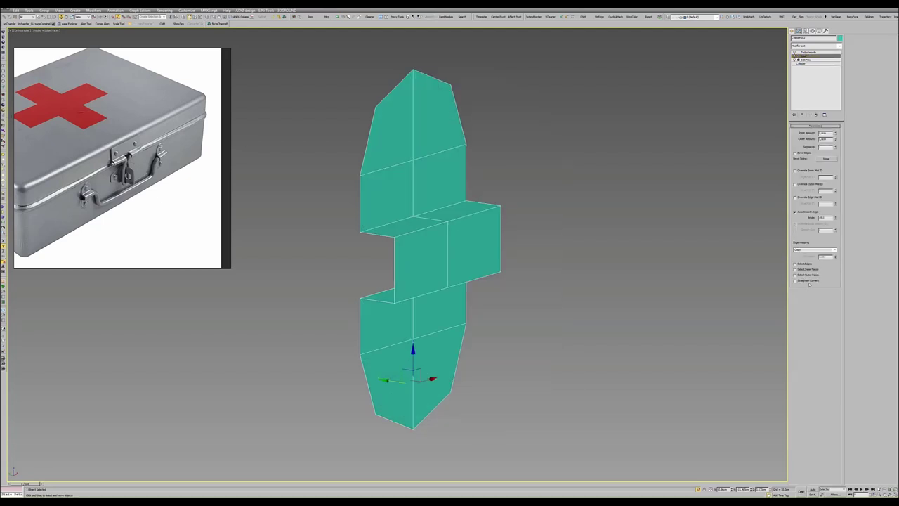
drag(834, 140, 834, 138)
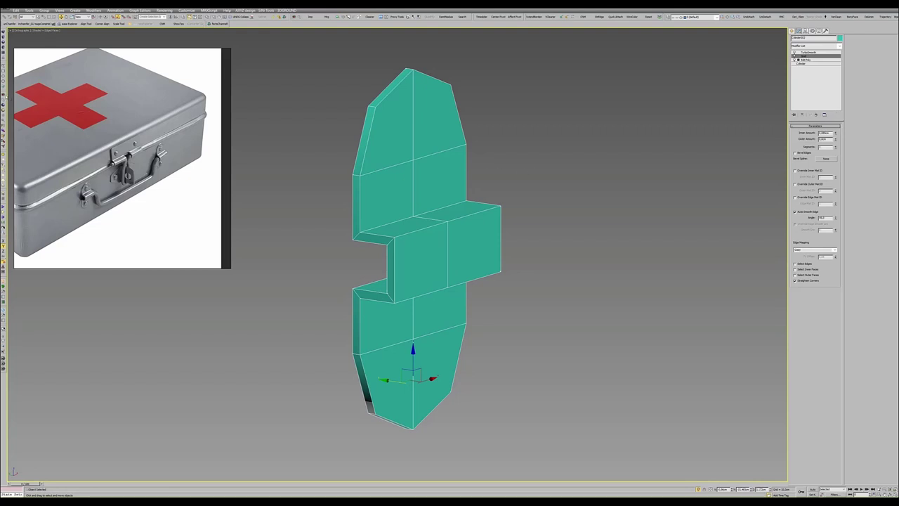
- Add an Edit Poly layer above the shell and slide the edge loop above the notch upward
middle_drag(397, 151, 393, 149)
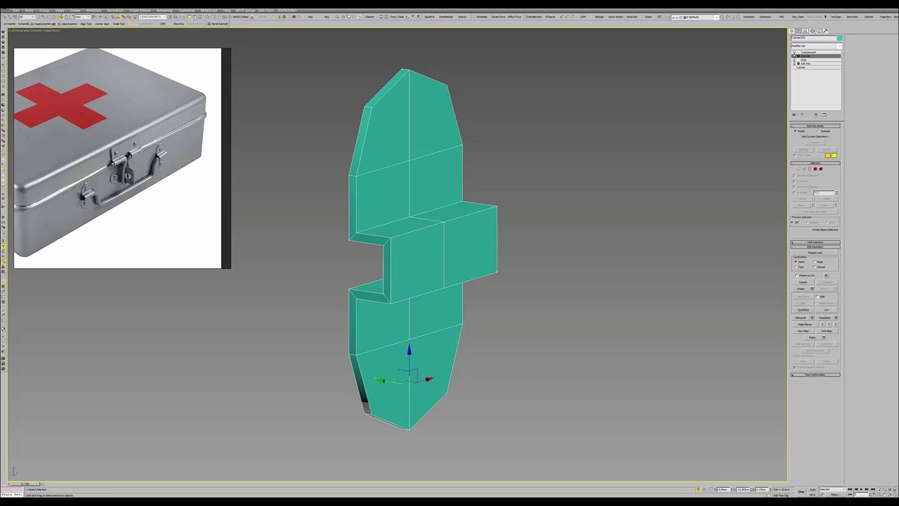
key(2)
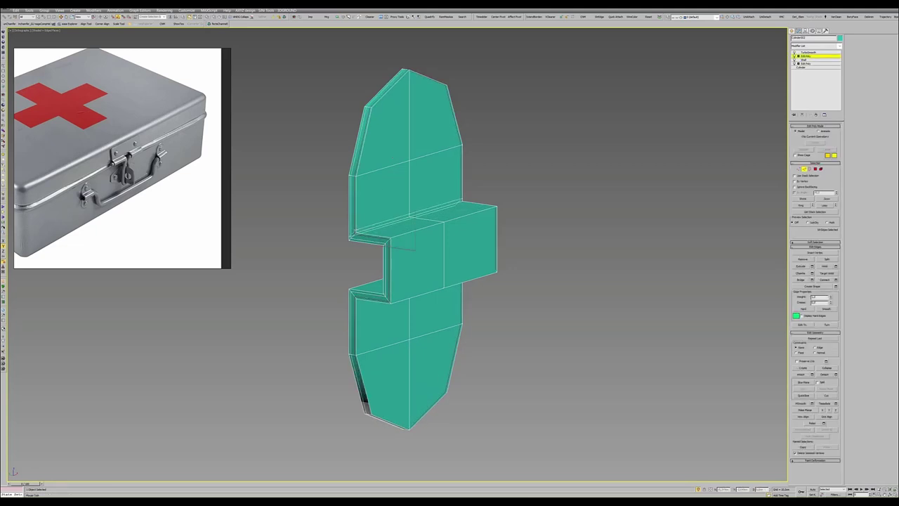
drag(404, 245, 383, 193)
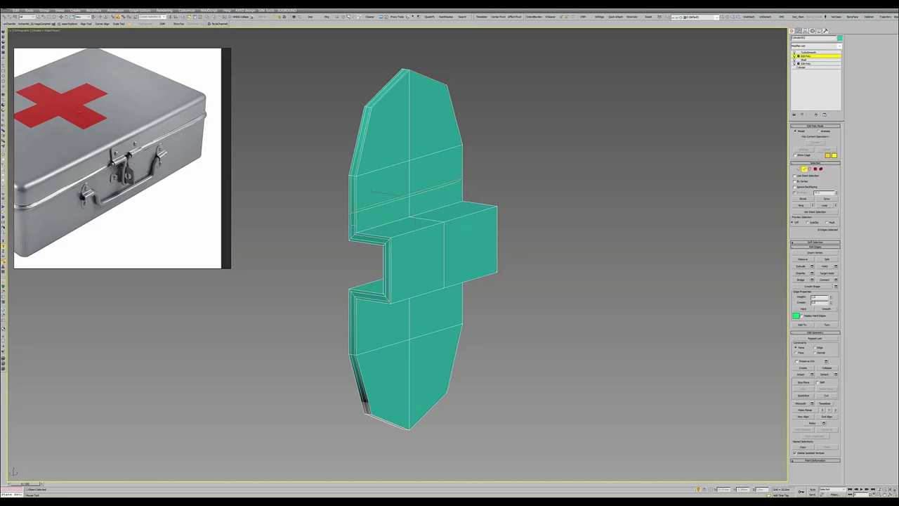
key(2)
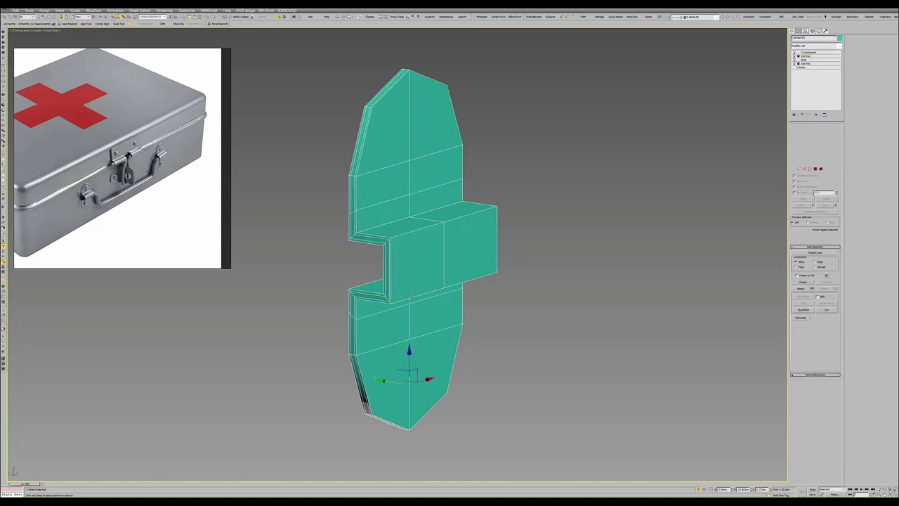
- Preview the smoothed plate from the front, then return to the edged low-poly cage at a three-quarter view
key(ctrl+BackSpace)
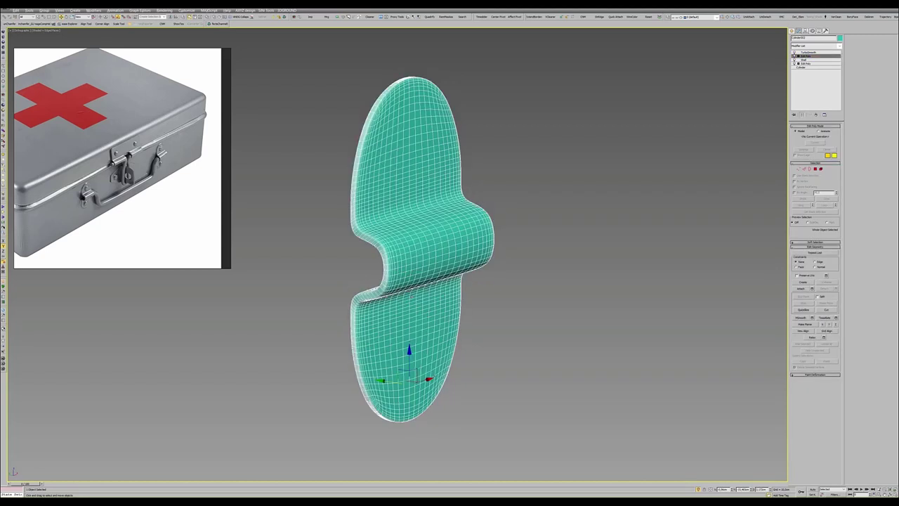
key(F4)
alt+middle_drag(410, 296, 390, 275)
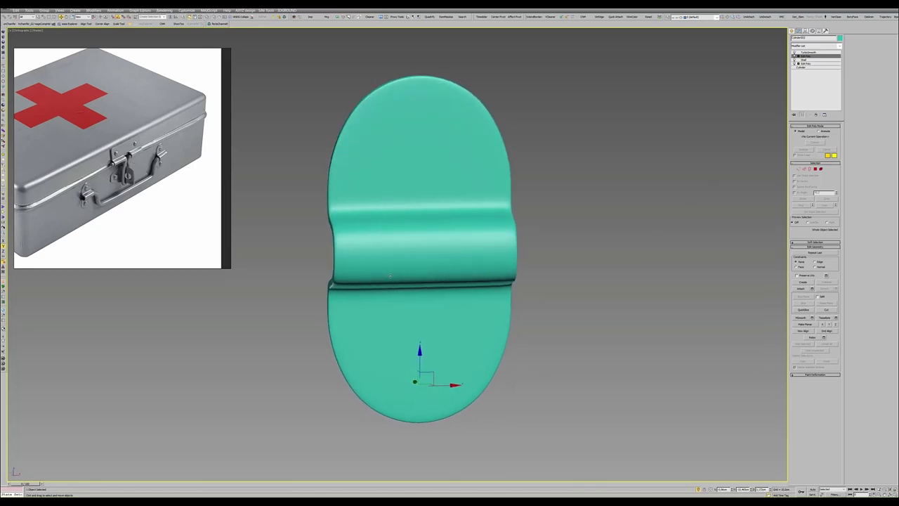
scroll(390, 275, down, 3)
key(F4)
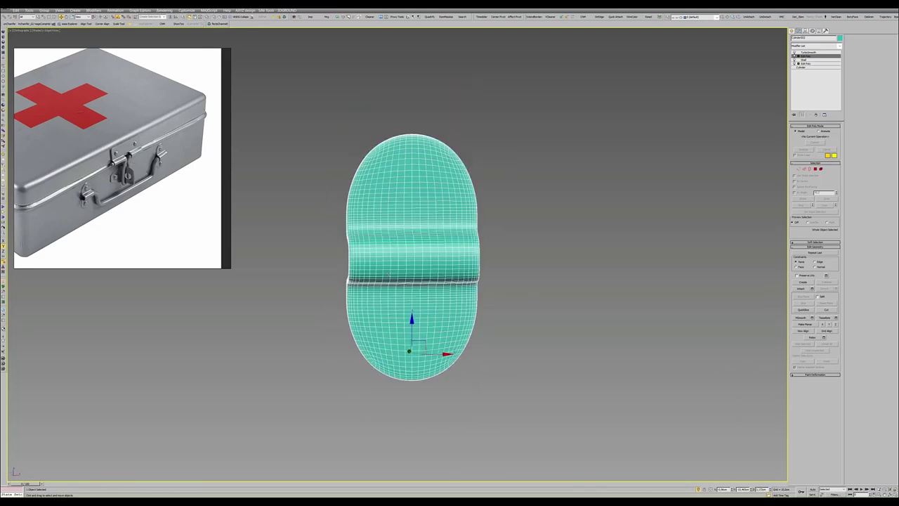
key(ctrl+BackSpace)
alt+middle_drag(390, 275, 396, 249)
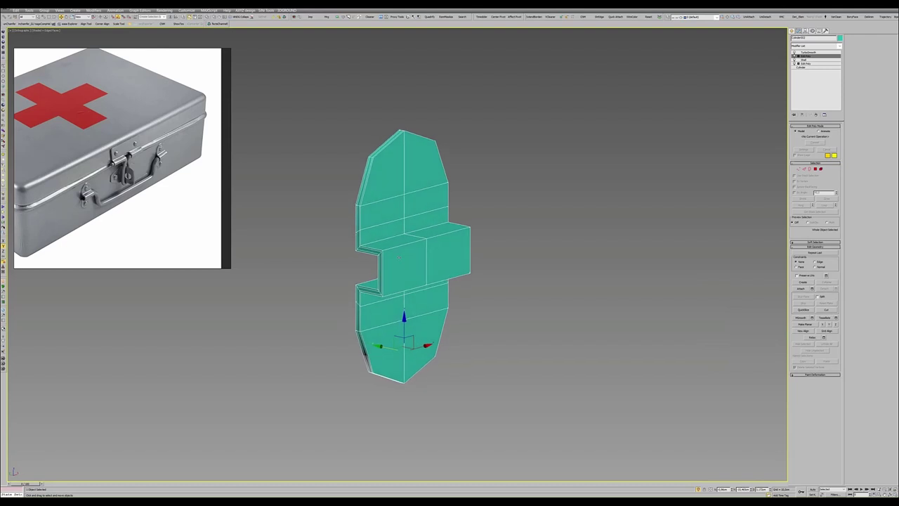
scroll(396, 249, up, 2)
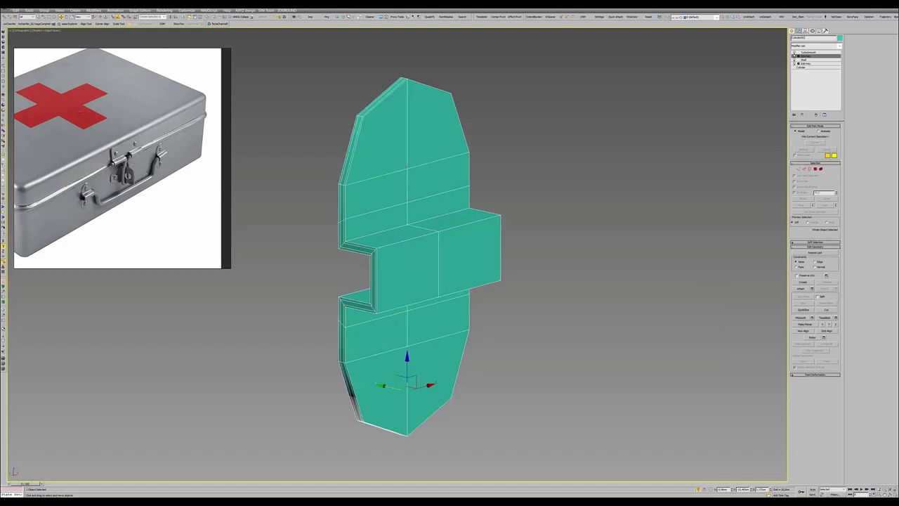
- Select the plate's front faces, including those on and around the raised tab
key(4)
click(436, 123)
ctrl+click(379, 136)
ctrl+click(390, 194)
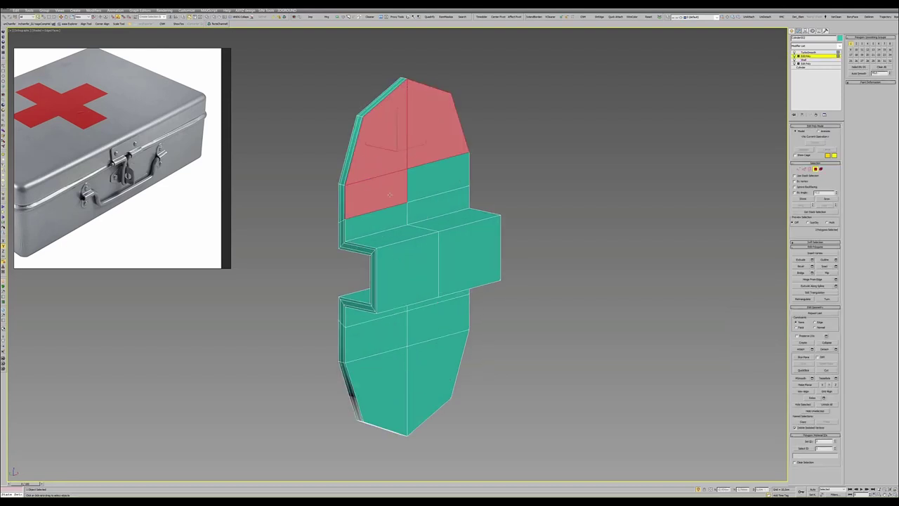
ctrl+click(376, 221)
ctrl+click(390, 237)
ctrl+click(408, 274)
ctrl+click(469, 252)
ctrl+click(452, 217)
ctrl+click(436, 203)
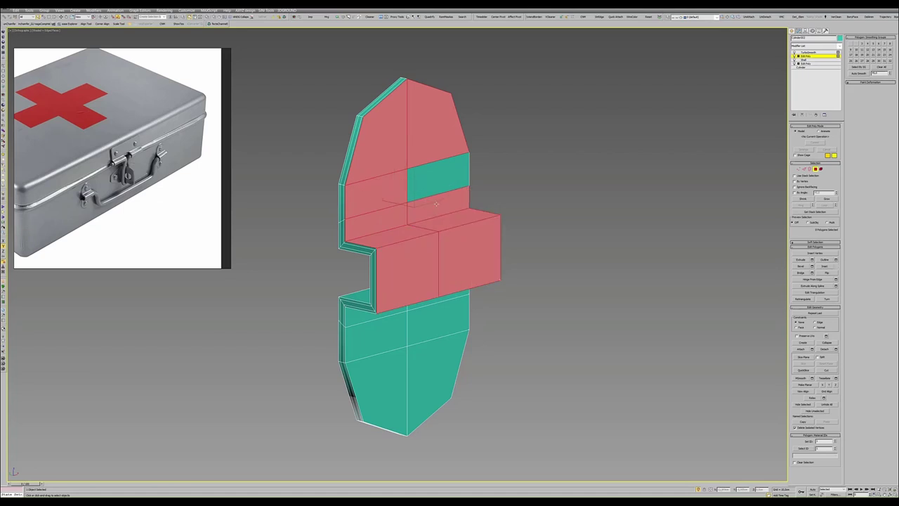
alt+middle_drag(426, 313, 386, 246)
ctrl+click(382, 246)
ctrl+click(381, 269)
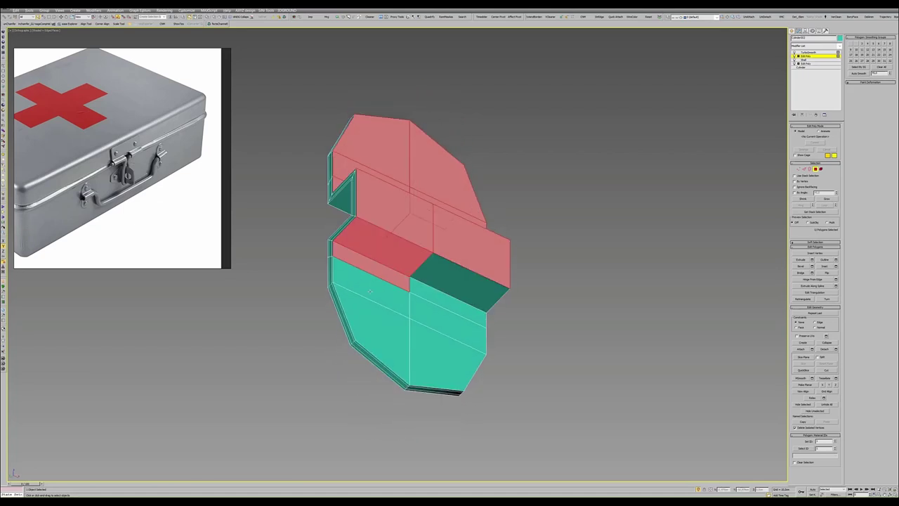
ctrl+click(367, 283)
ctrl+click(377, 325)
ctrl+click(412, 333)
ctrl+click(450, 309)
ctrl+click(457, 277)
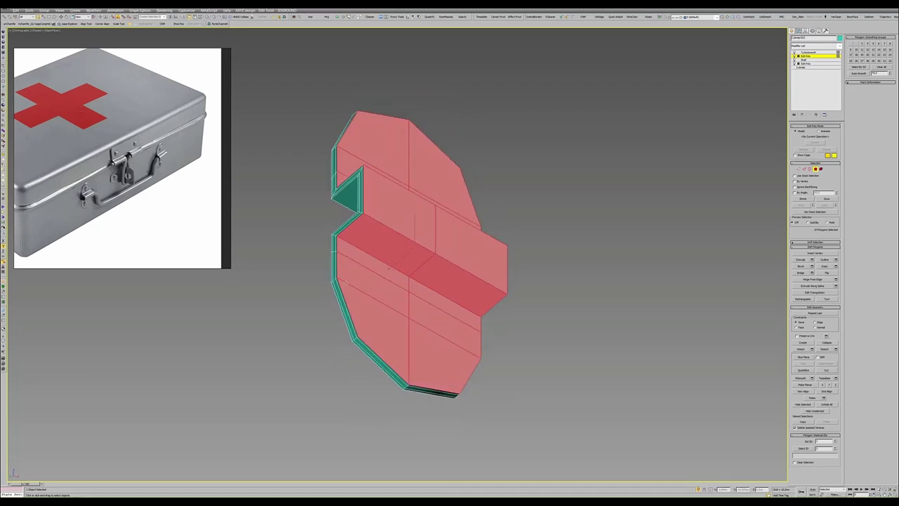
- From a straight-on view, add the remaining upper, lower and middle-band faces to the selection
mouse_move(457, 281)
alt+middle_down()
mouse_move(403, 290)
mouse_move(401, 277)
alt+middle_up()
click(436, 152)
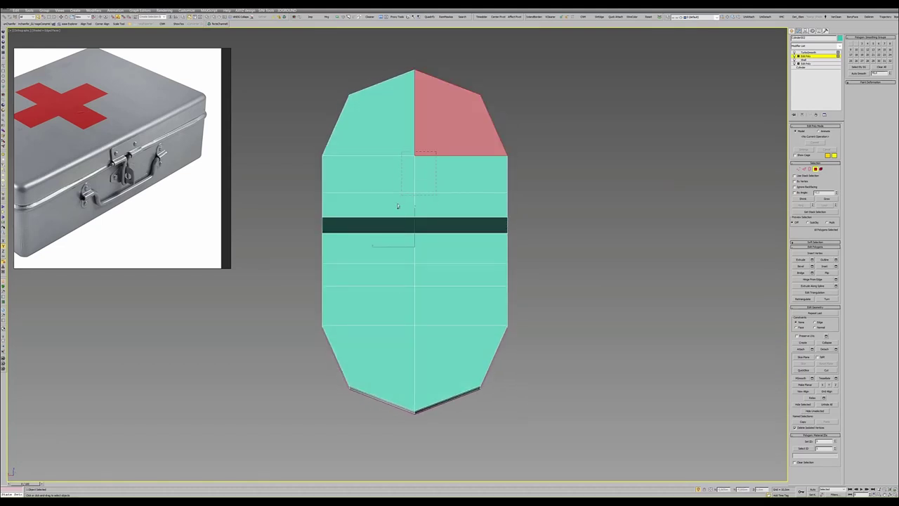
ctrl+drag(319, 67, 408, 231)
alt+middle_drag(417, 290, 421, 285)
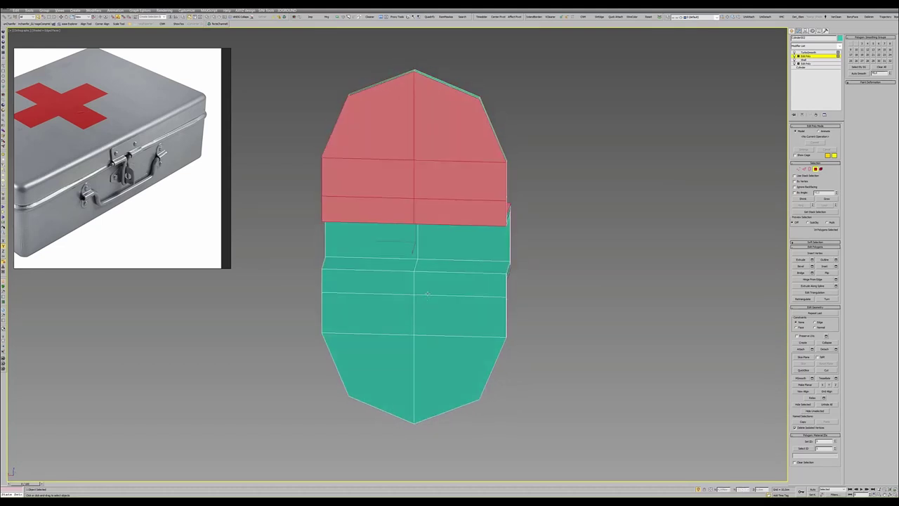
ctrl+click(457, 284)
ctrl+drag(520, 431, 392, 273)
ctrl+click(383, 266)
ctrl+click(372, 239)
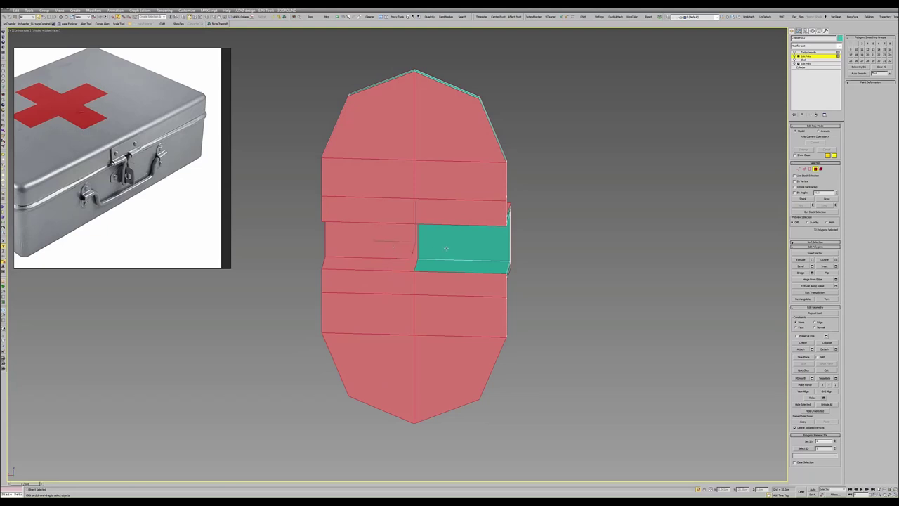
ctrl+click(463, 238)
ctrl+click(505, 267)
mouse_move(463, 253)
alt+middle_down()
mouse_move(435, 237)
mouse_move(439, 228)
alt+middle_up()
ctrl+click(457, 214)
ctrl+click(379, 250)
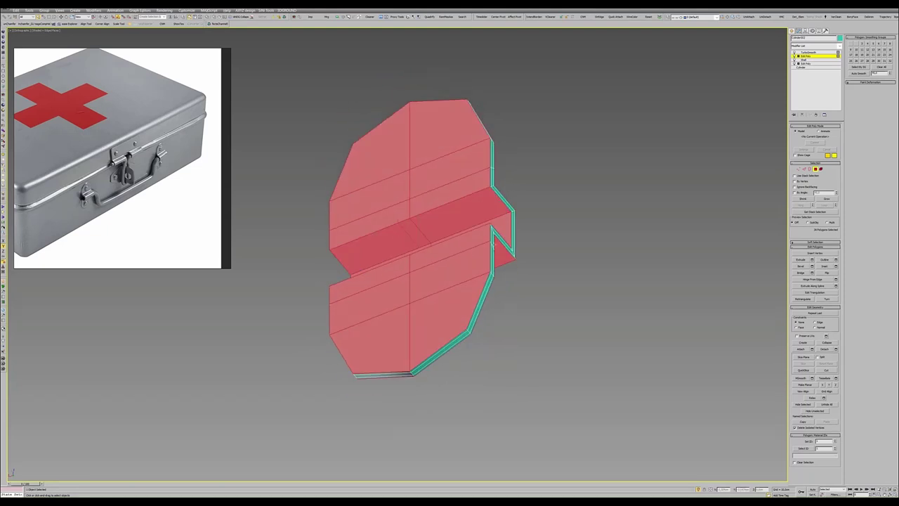
alt+middle_drag(393, 249, 431, 281)
scroll(431, 281, down, 2)
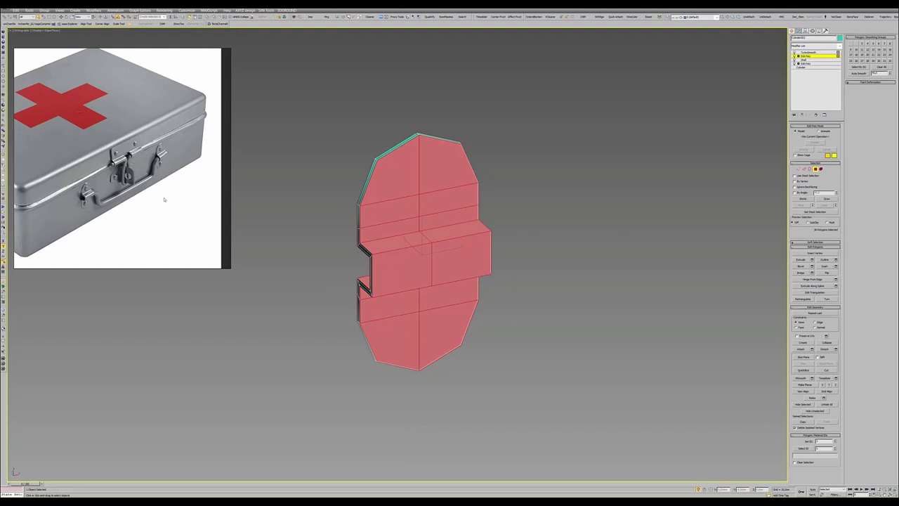
- Add an Edit Poly modifier and inset the selected front faces
key(ctrl+e)
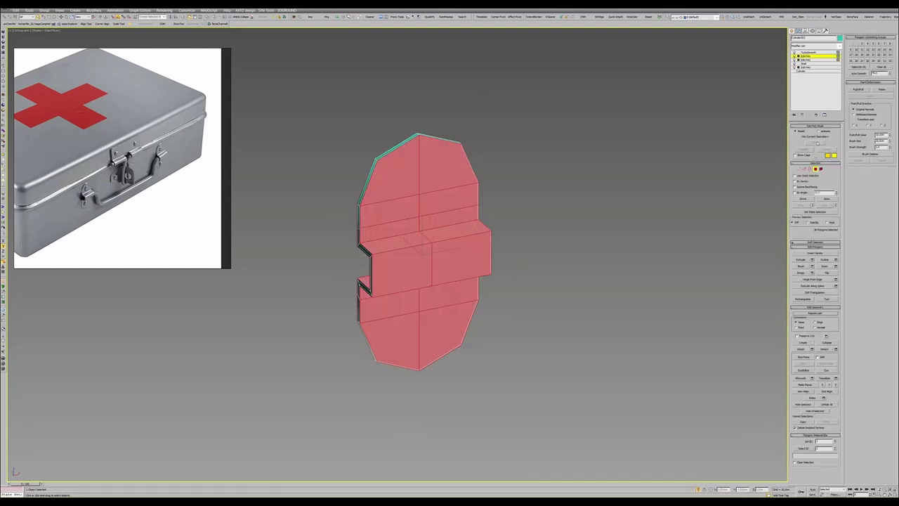
click(820, 132)
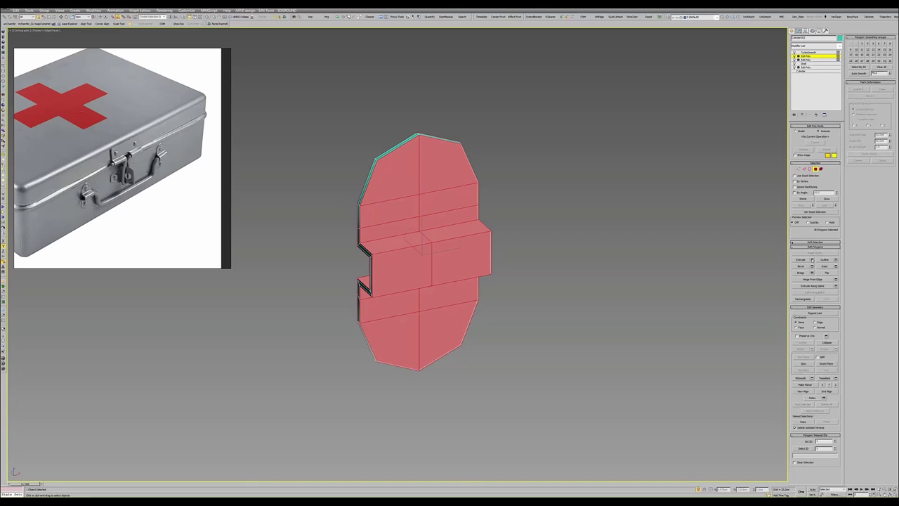
click(836, 266)
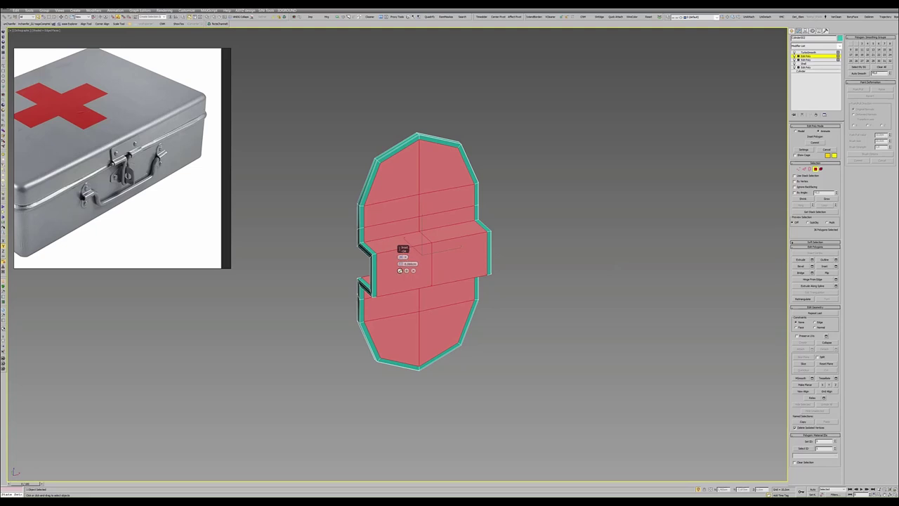
click(400, 271)
- Turn smoothing back on with the wireframe hidden and inspect the plate from several angles
key(6)
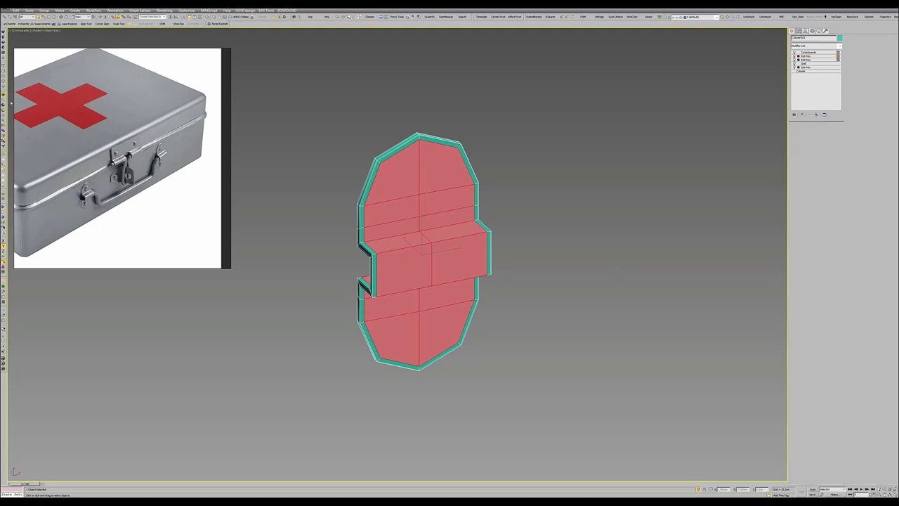
key(ctrl+e)
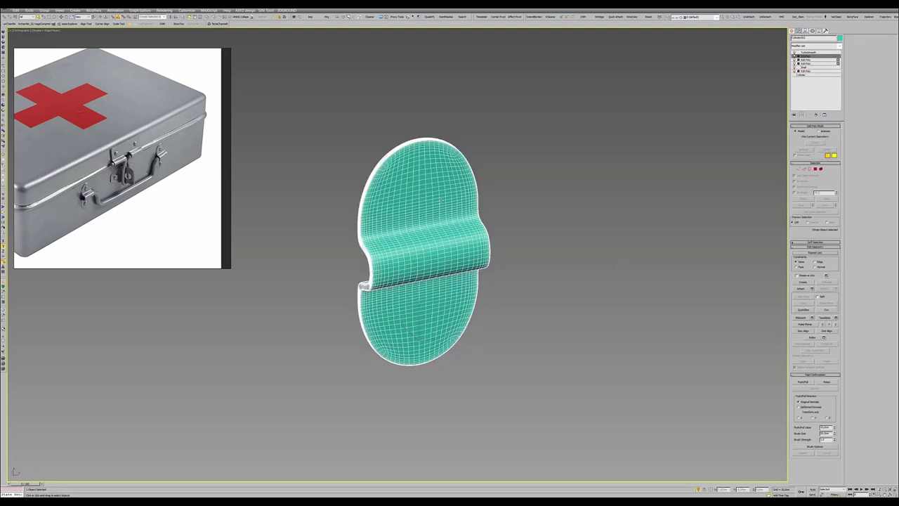
key(F4)
alt+middle_drag(433, 205, 461, 195)
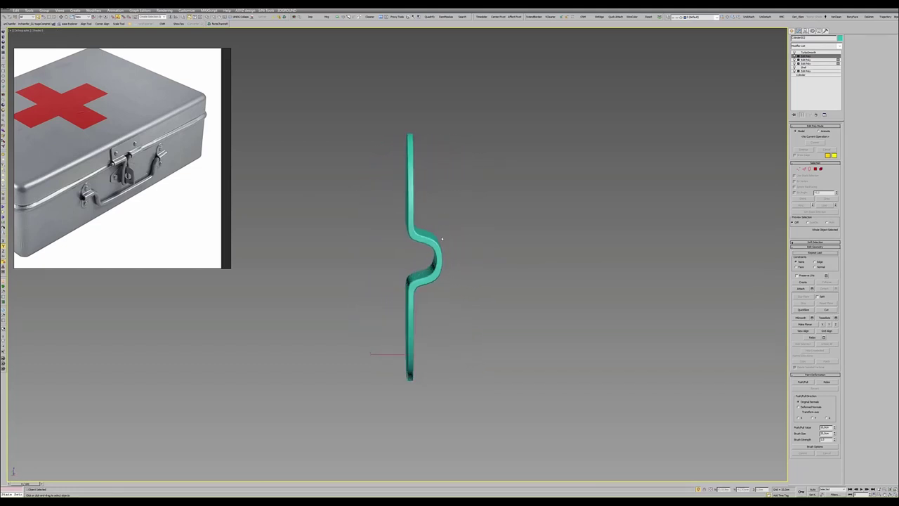
scroll(440, 246, up, 2)
alt+middle_drag(440, 247, 403, 247)
scroll(423, 248, down, 3)
- Unhide the storage box and check the latch plate's placement in the Front and Perspective views
key(alt+q)
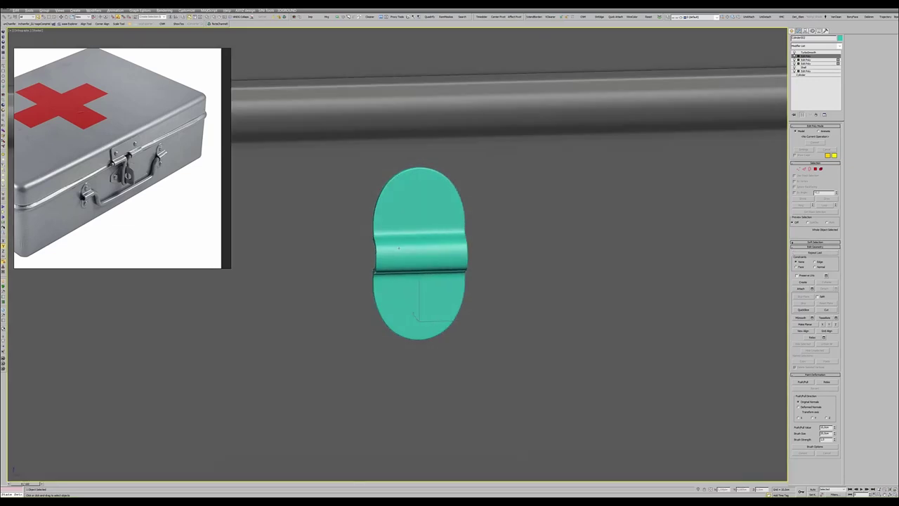
scroll(404, 247, down, 3)
key(alt+w)
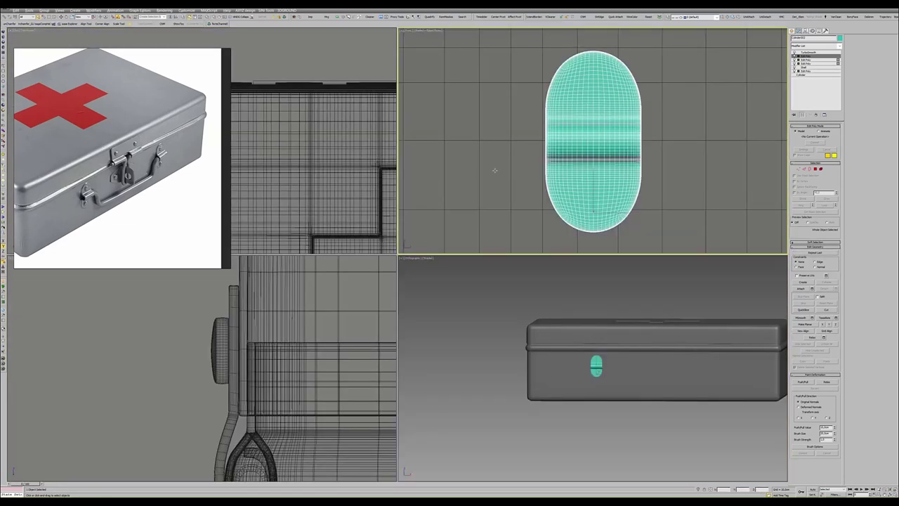
key(alt+w)
scroll(464, 182, down, 3)
scroll(464, 182, down, 2)
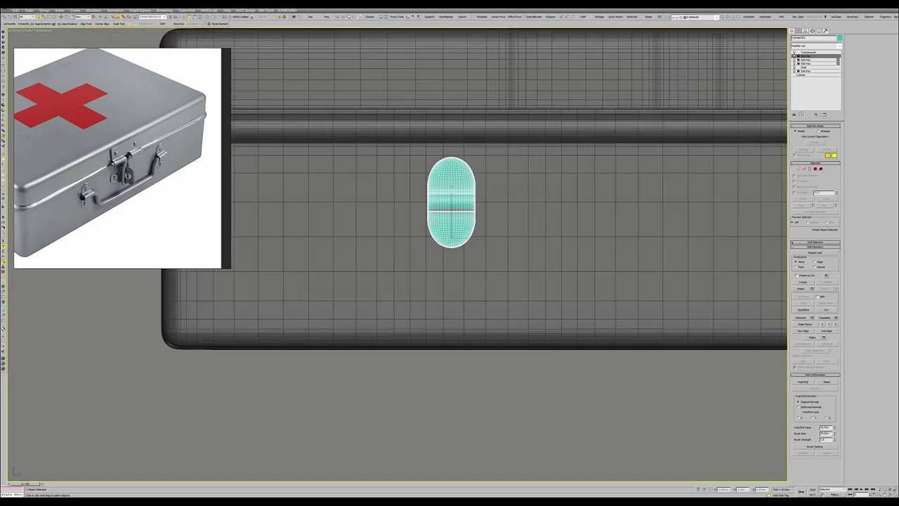
key(w)
key(alt+w)
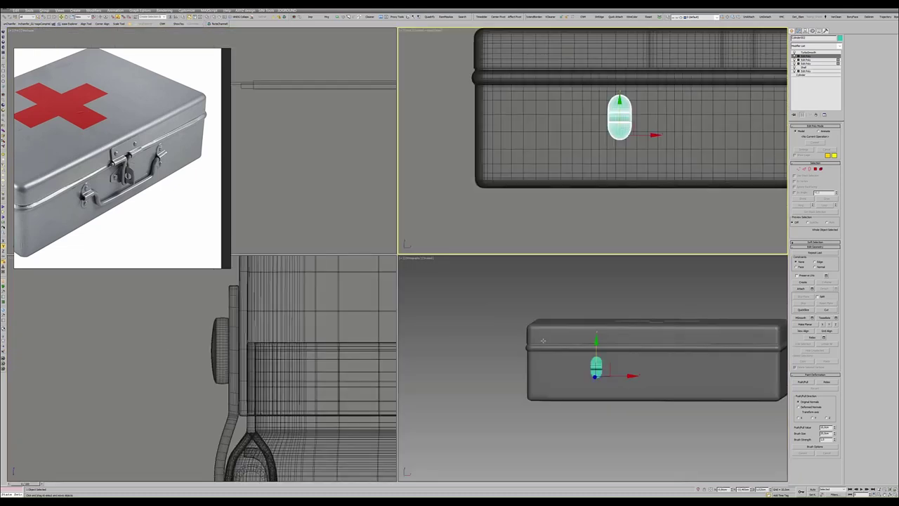
key(alt+w)
mouse_move(419, 231)
alt+middle_down()
mouse_move(419, 268)
mouse_move(385, 264)
mouse_move(400, 271)
alt+middle_up()
key(z)
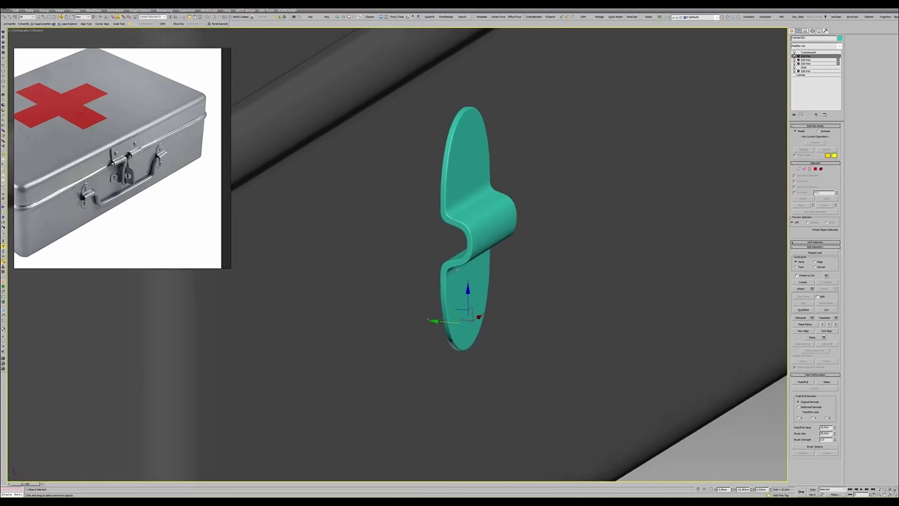
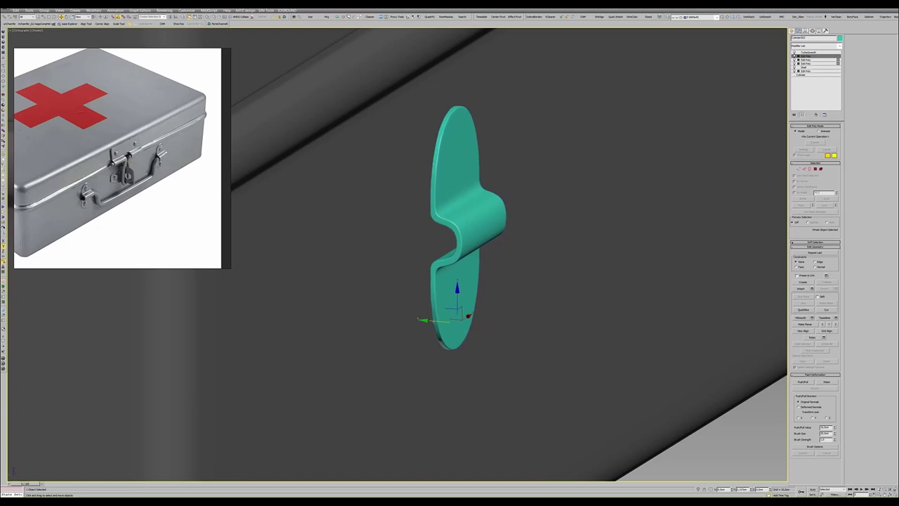
- Frame the box front and nudge the teal latch plate slightly to the right
scroll(436, 314, down, 5)
alt+middle_drag(437, 314, 431, 283)
key(w)
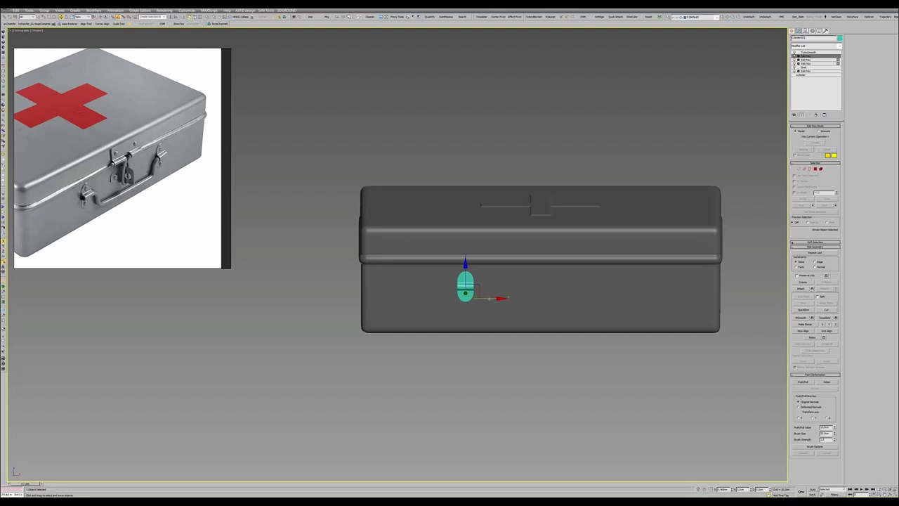
drag(465, 285, 470, 284)
key(q)
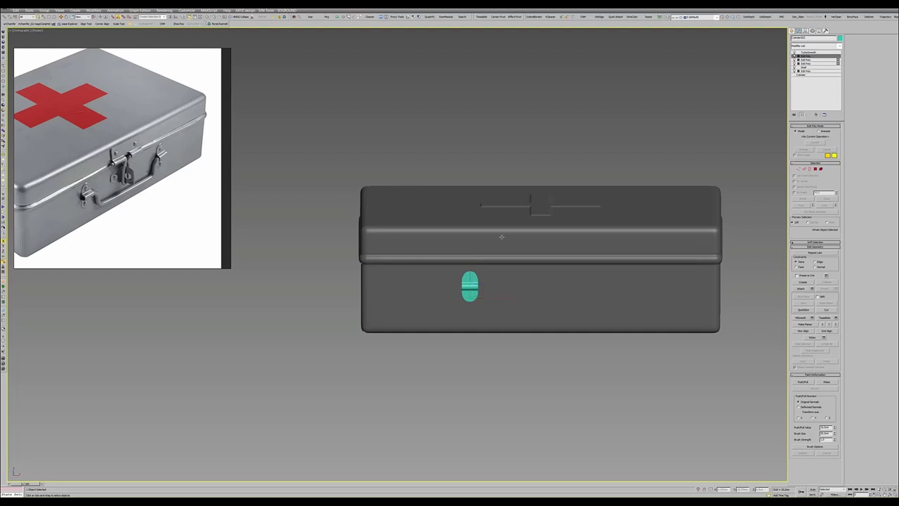
key(w)
- Align the latch plate to Plane001 on the X axis only, then deselect it
click(539, 297)
click(467, 214)
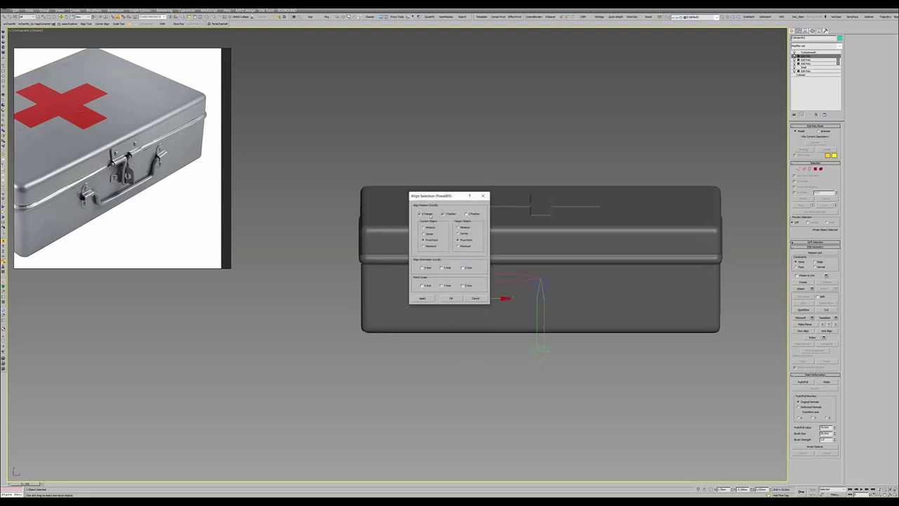
click(442, 214)
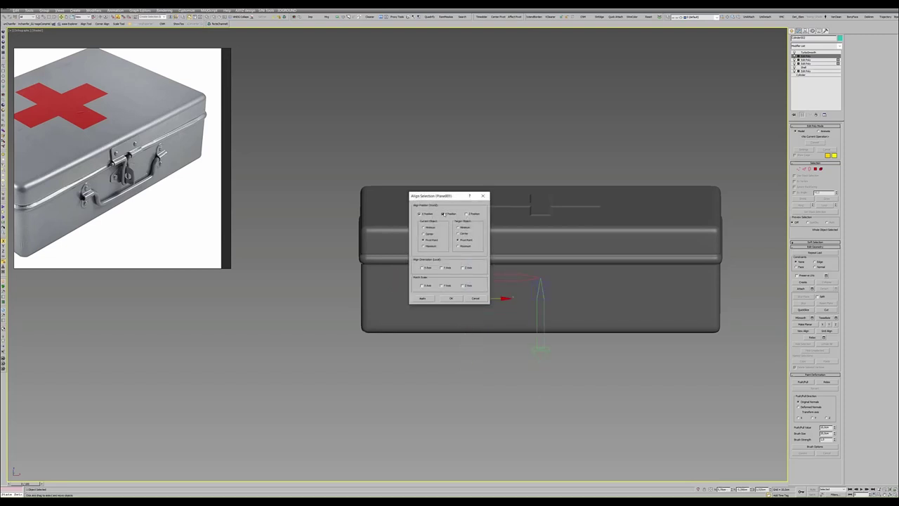
click(452, 298)
click(85, 166)
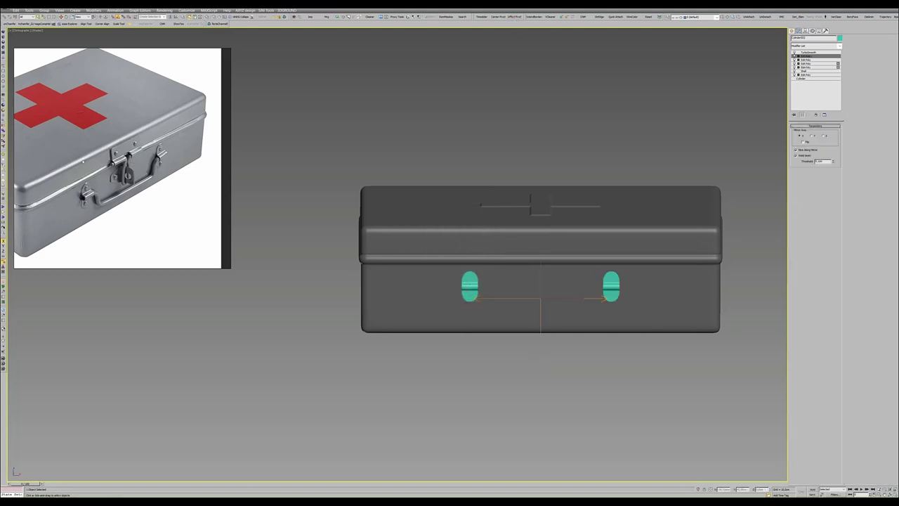
- Mirror the latch plate to the box's other side and raise its Shell outer amount slightly
mouse_move(463, 220)
alt+middle_down()
mouse_move(490, 241)
mouse_move(437, 305)
alt+middle_up()
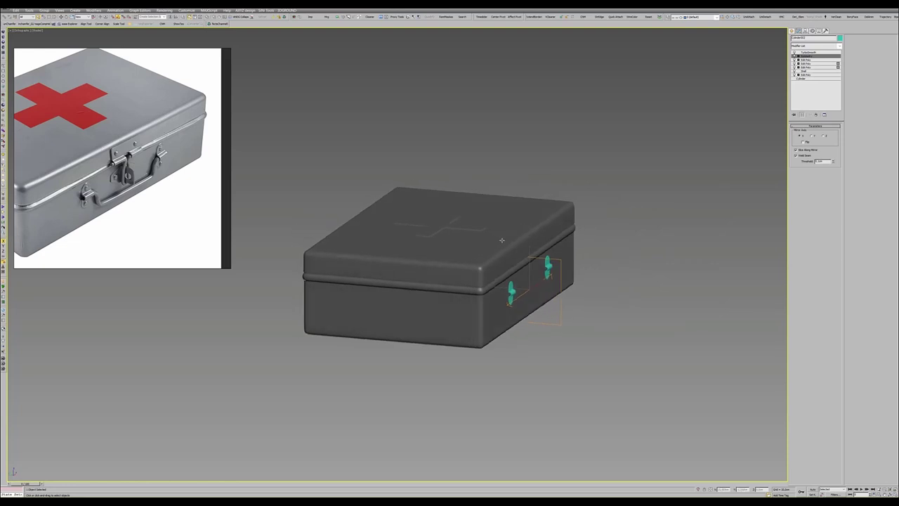
scroll(437, 305, up, 5)
scroll(437, 305, up, 2)
click(807, 52)
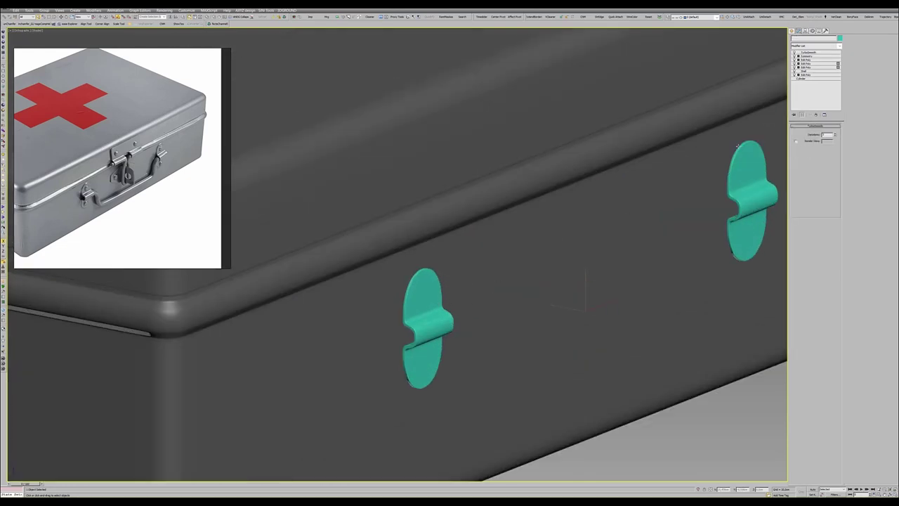
click(811, 70)
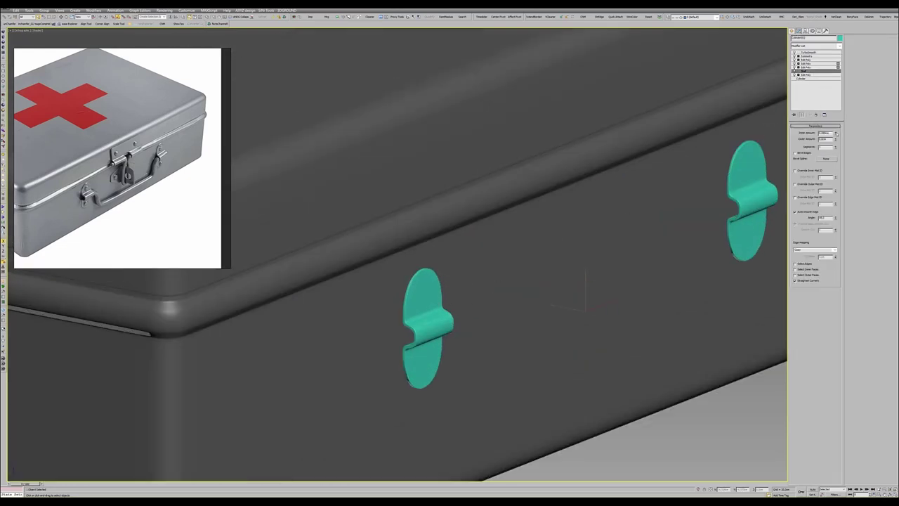
drag(834, 140, 834, 135)
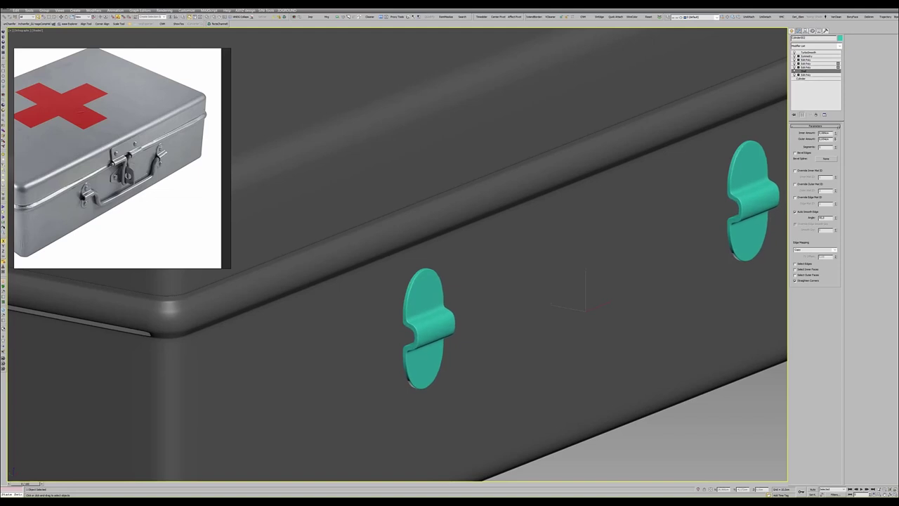
click(818, 53)
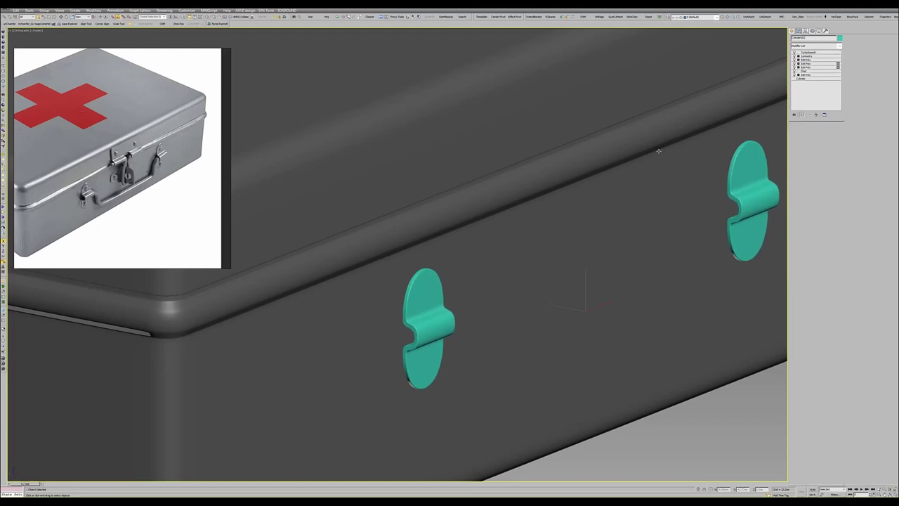
scroll(570, 202, down, 3)
scroll(571, 201, down, 5)
- Clone the hinge's round rivet polygons into a separate small disc object
alt+middle_drag(571, 202, 424, 223)
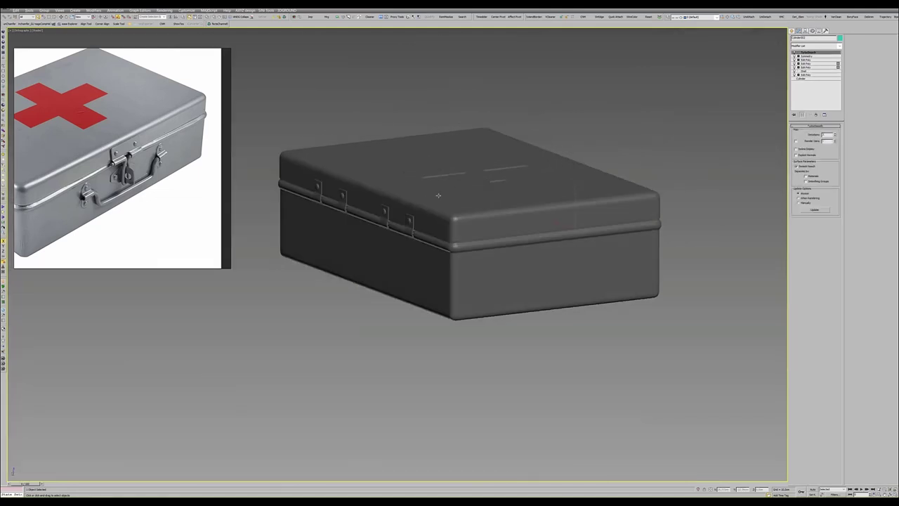
scroll(424, 224, up, 5)
click(425, 224)
key(F4)
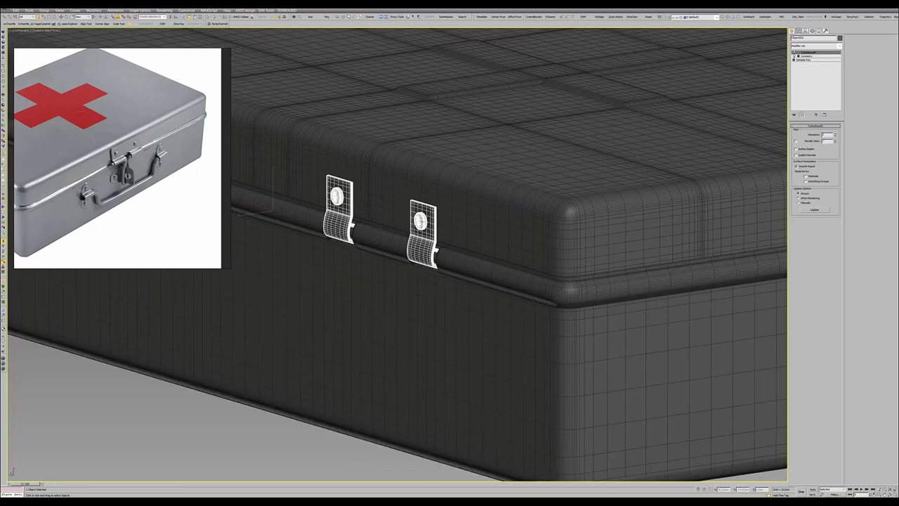
click(802, 60)
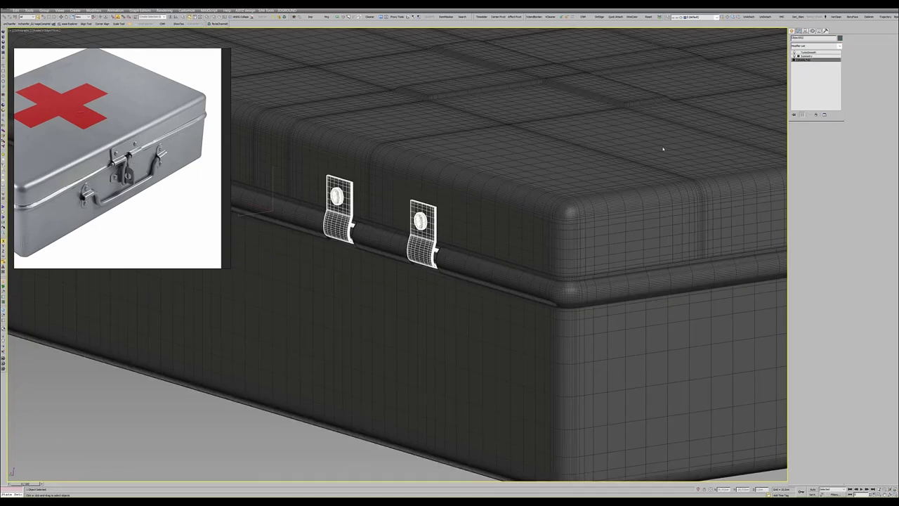
alt+middle_drag(662, 148, 646, 151)
key(4)
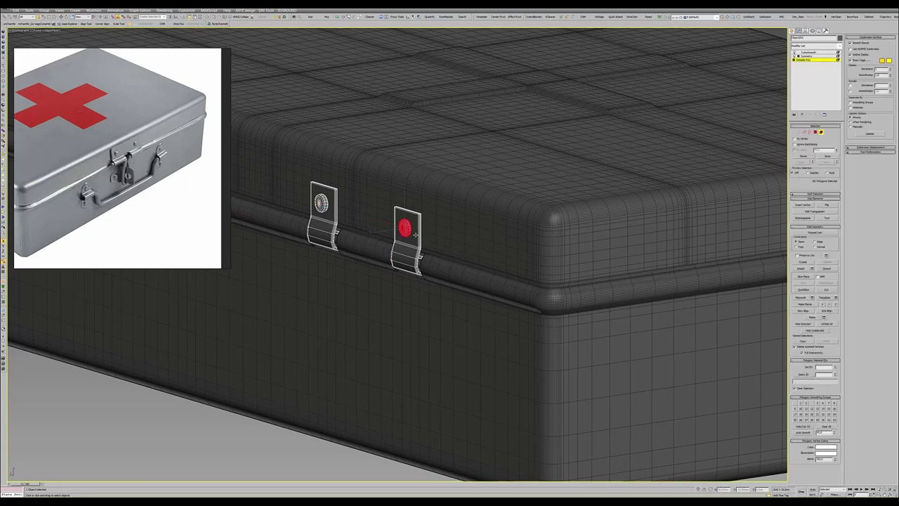
scroll(421, 221, down, 5)
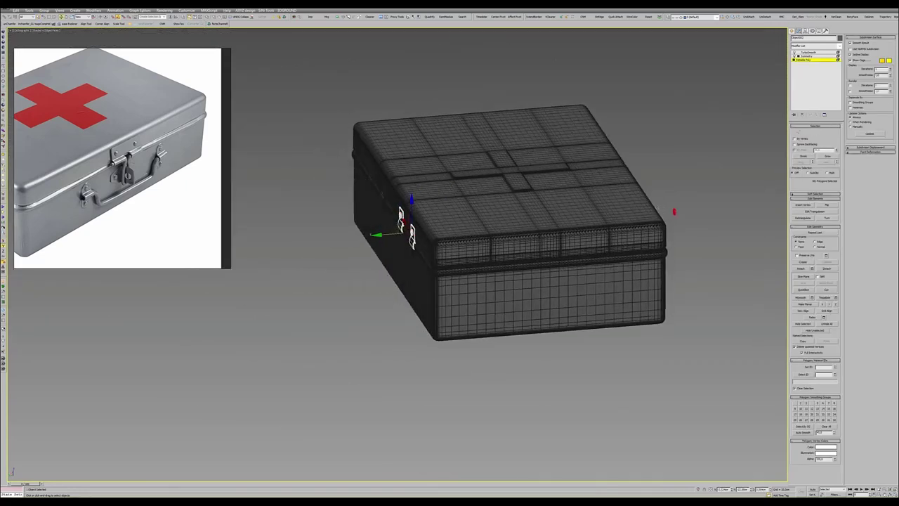
shift+drag(410, 224, 463, 239)
key(Return)
key(4)
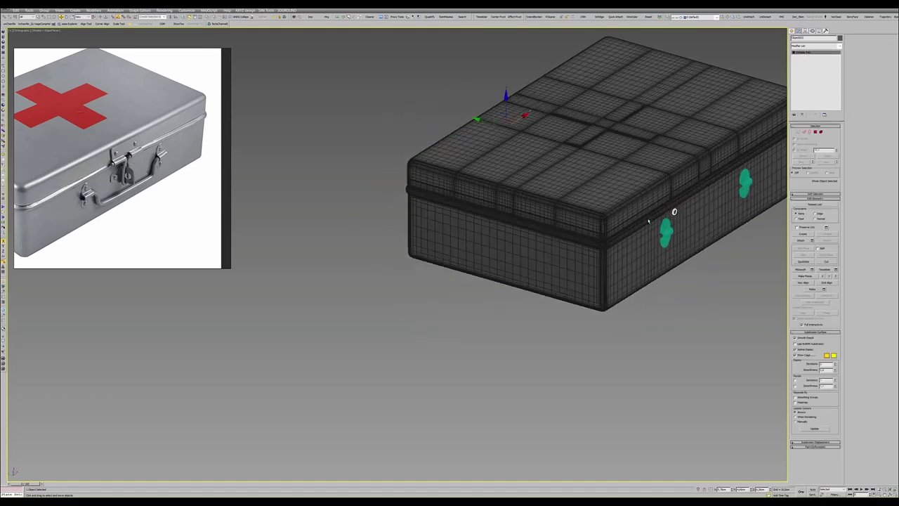
key(z)
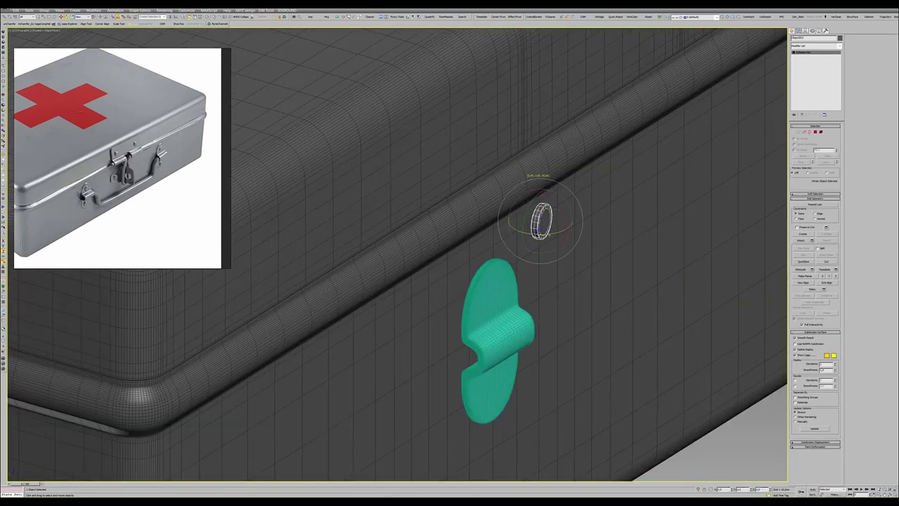
- Rotate the disc upright and slide it against the latch plate near the handle
drag(571, 223, 575, 228)
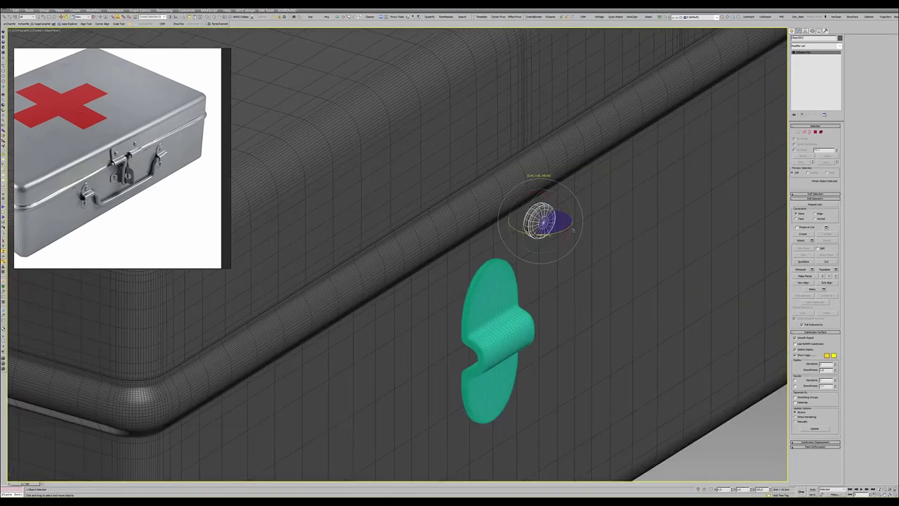
scroll(575, 229, down, 2)
key(alt+w)
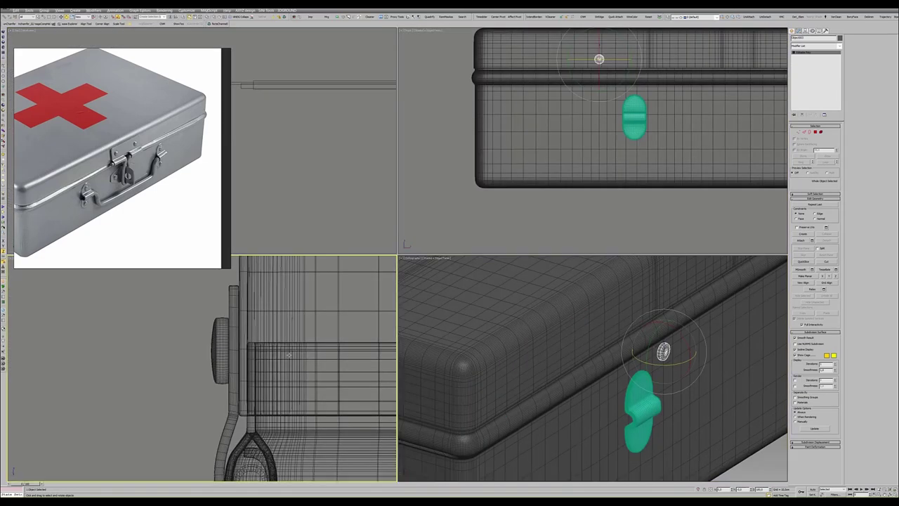
key(alt+w)
key(alt+q)
key(alt+q)
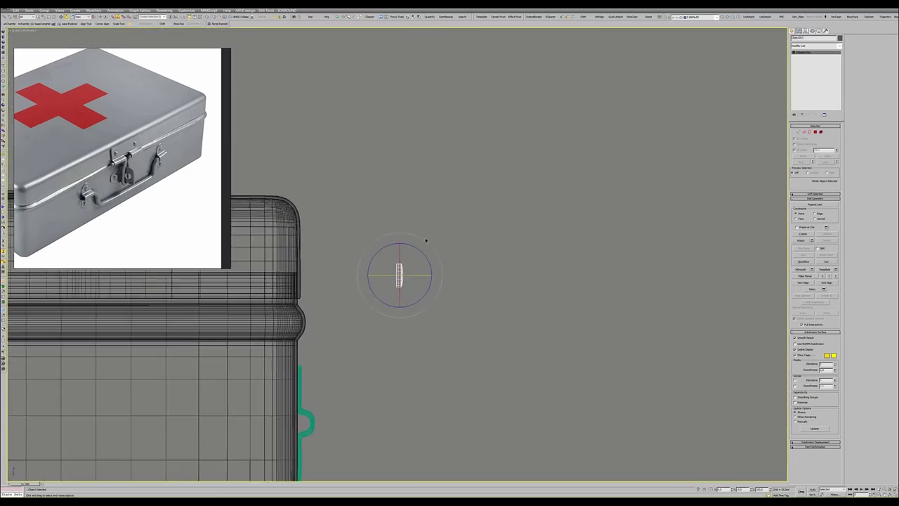
key(w)
drag(376, 312, 351, 327)
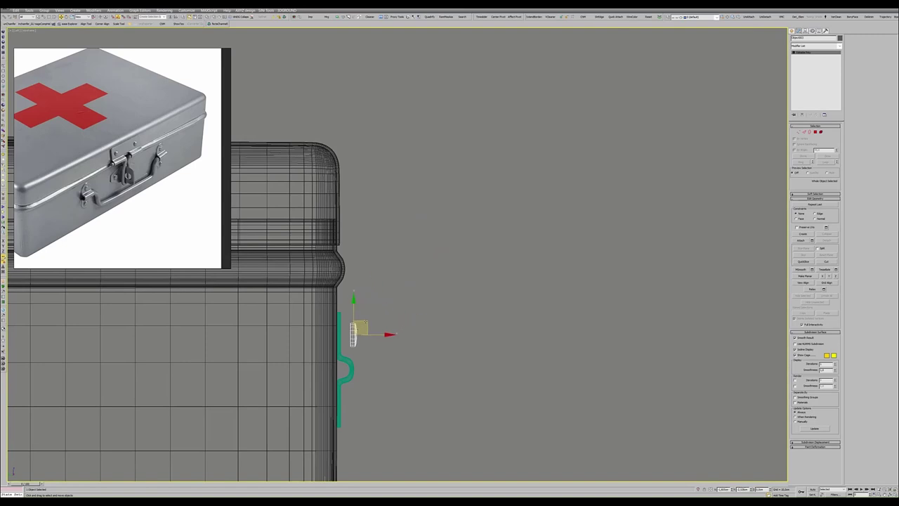
scroll(323, 365, up, 2)
scroll(323, 365, up, 2)
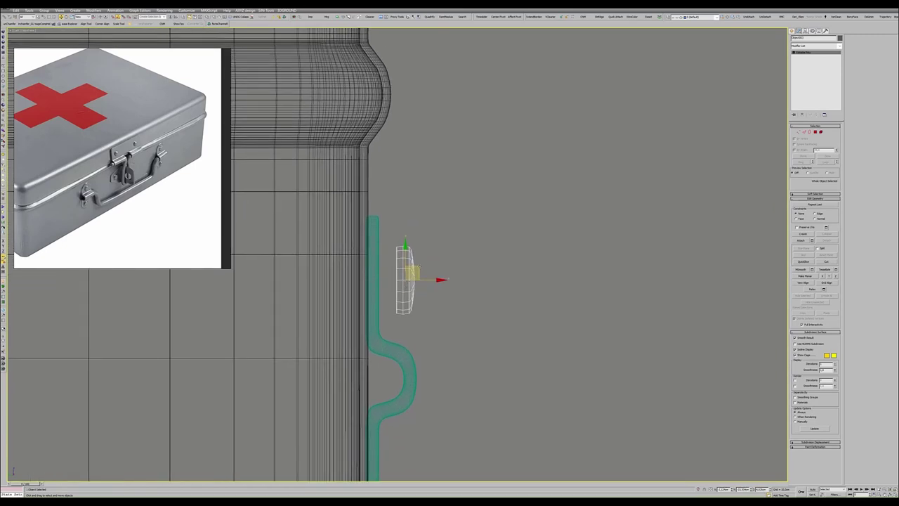
drag(412, 273, 406, 269)
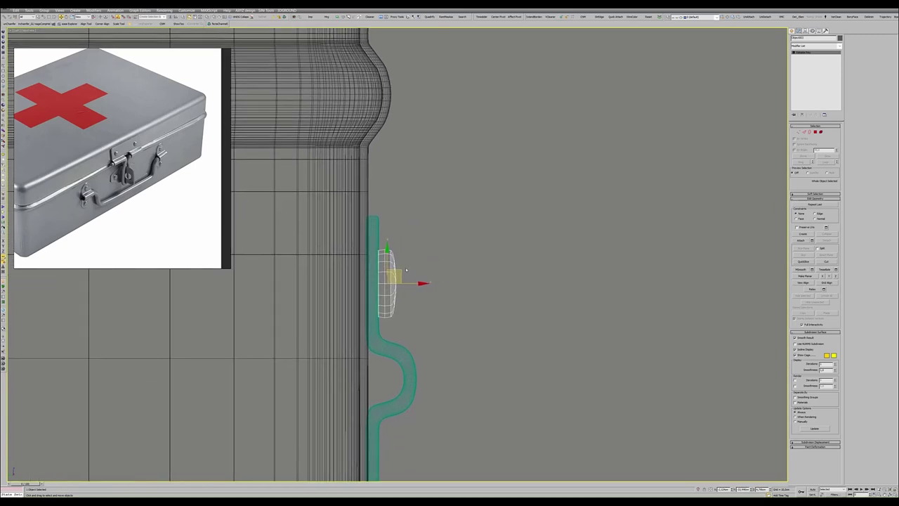
- Center the disc on the latch plate using Align with the disc's centre
key(alt+w)
key(alt+w)
scroll(477, 194, up, 1)
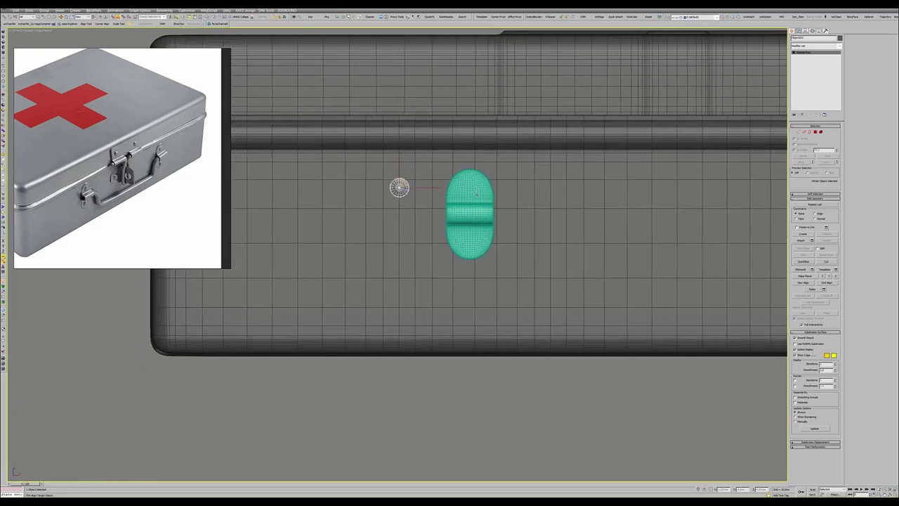
click(470, 187)
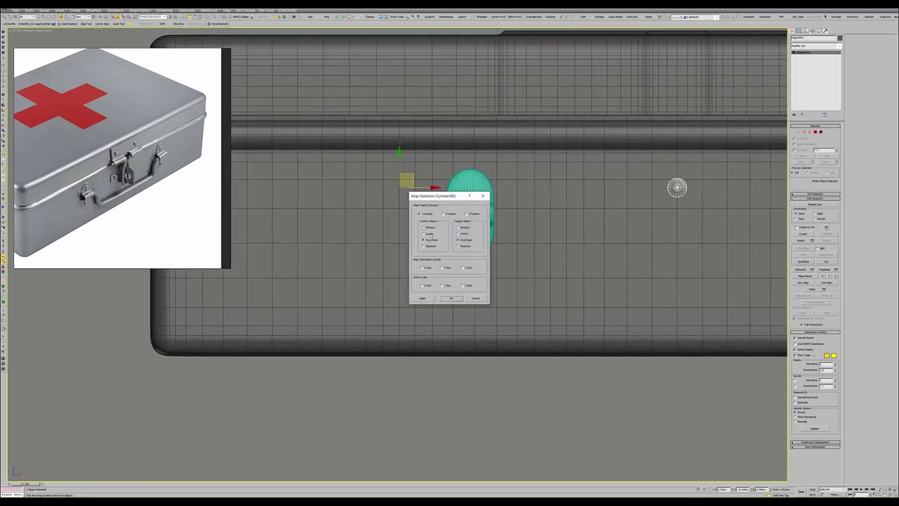
click(423, 233)
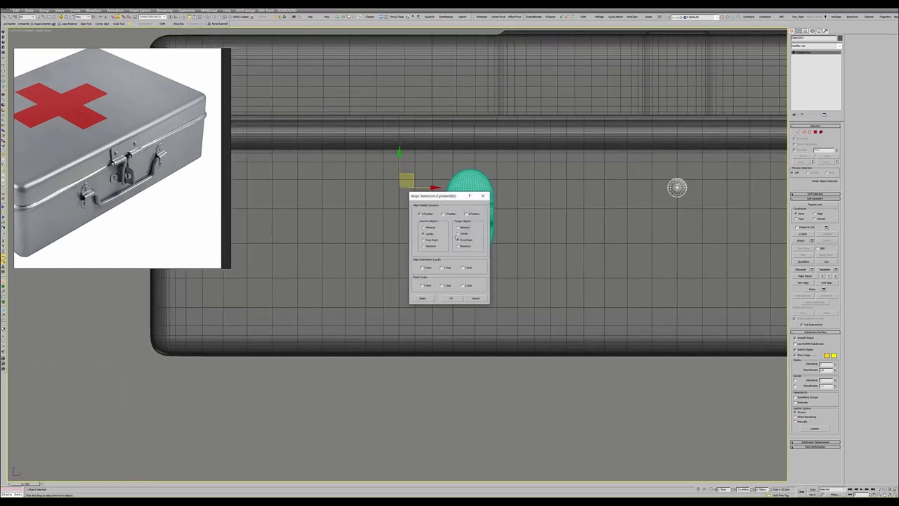
click(475, 299)
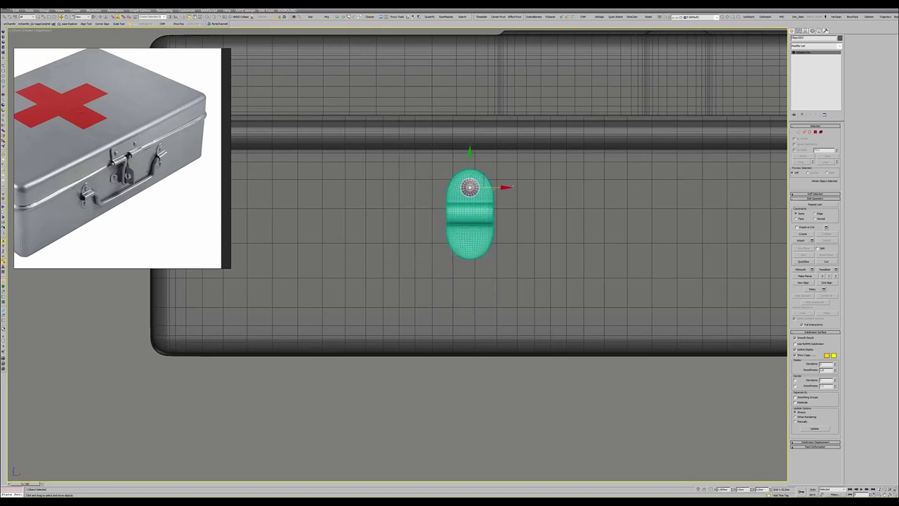
scroll(472, 177, up, 3)
scroll(473, 177, up, 4)
scroll(469, 184, down, 2)
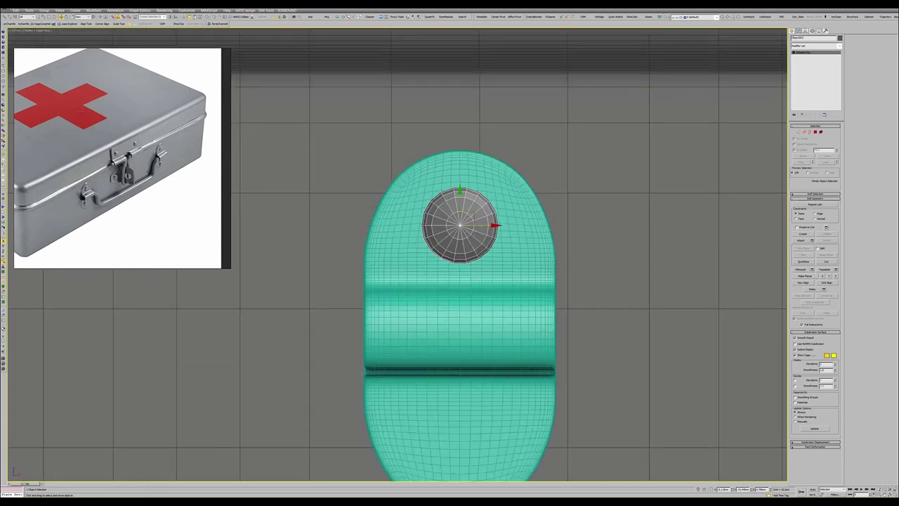
scroll(490, 192, down, 2)
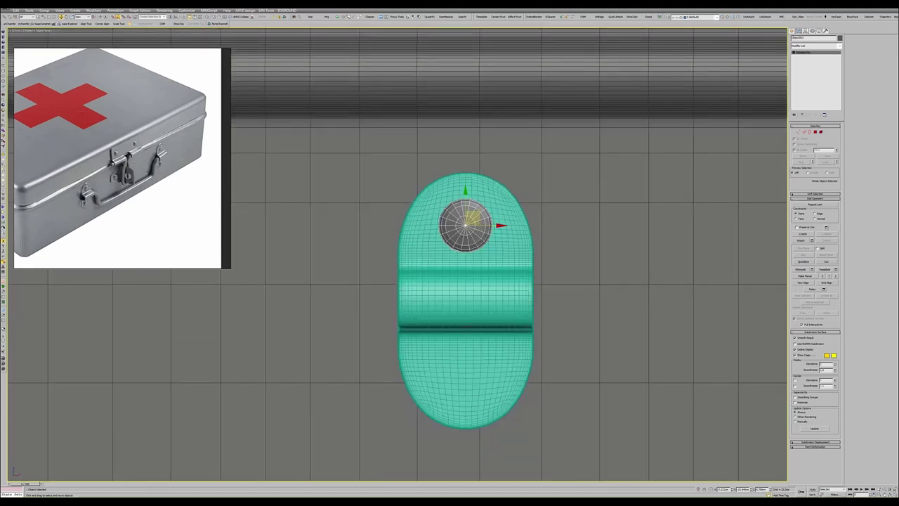
- Copy the disc polygons down to the plate's lower half as a new object
key(4)
middle_drag(492, 228, 491, 172)
shift+drag(468, 168, 467, 329)
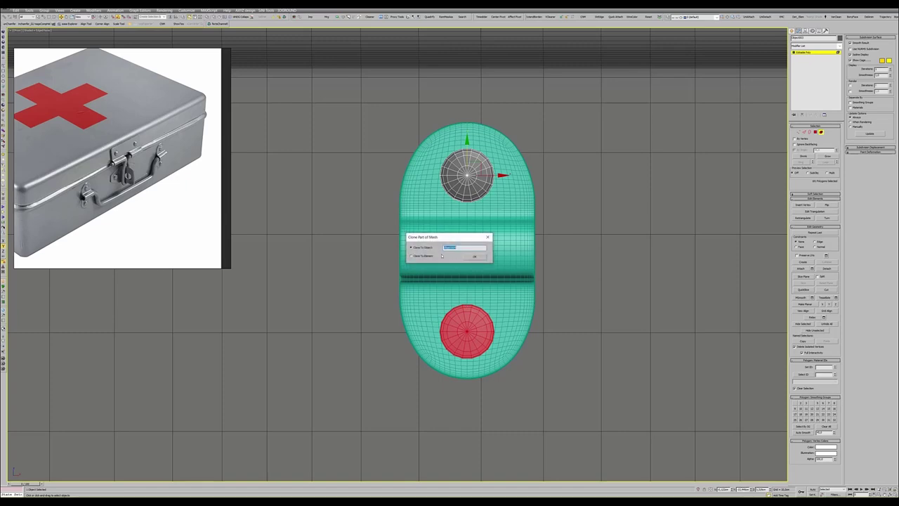
click(474, 256)
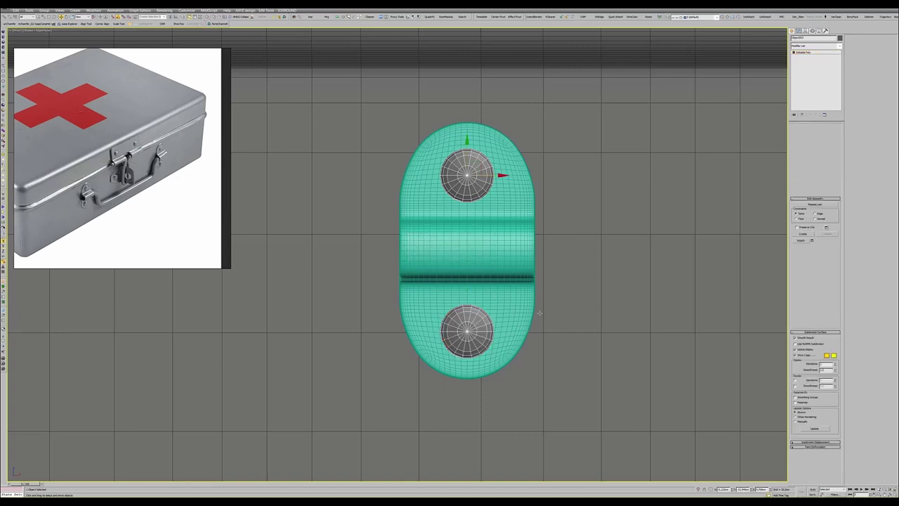
- Attach the copied discs to the left hinge at its Editable Poly level
key(alt+w)
key(alt+w)
scroll(492, 309, up, 5)
alt+middle_drag(497, 253, 526, 262)
click(506, 281)
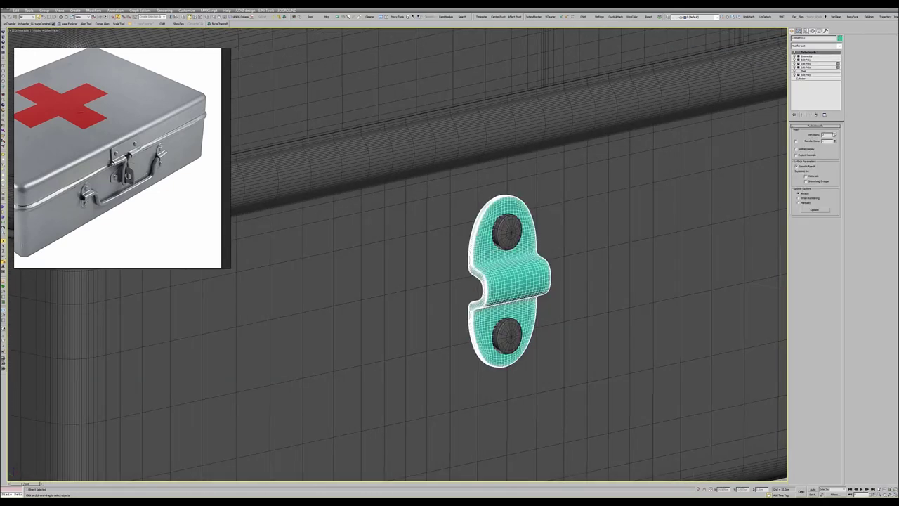
alt+middle_drag(630, 204, 505, 243)
key(F4)
scroll(502, 244, down, 3)
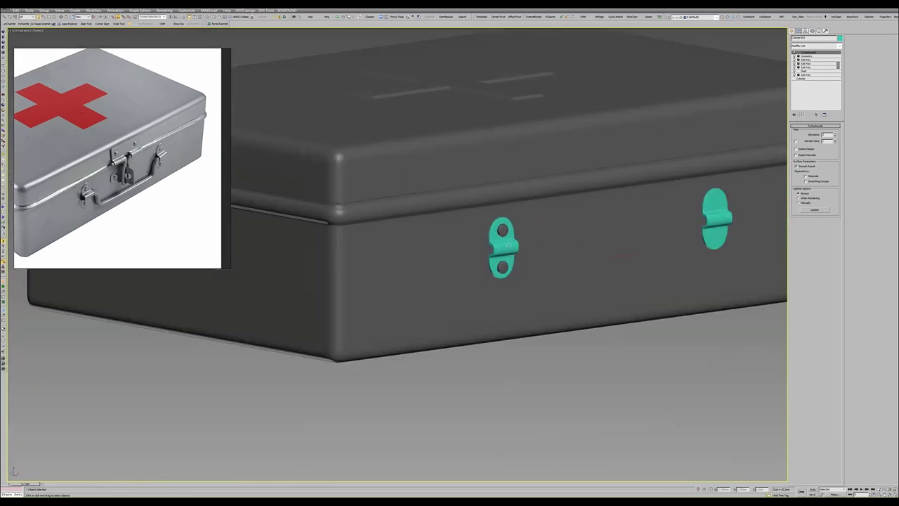
click(808, 63)
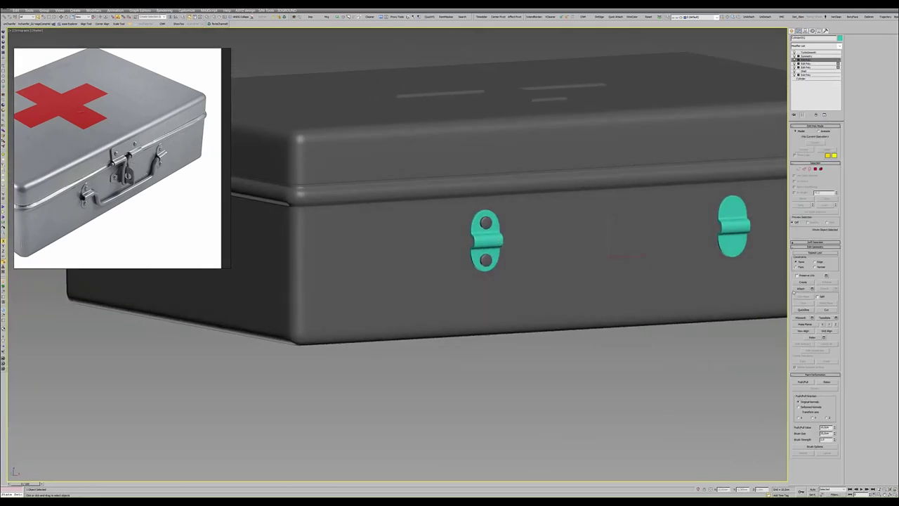
click(800, 289)
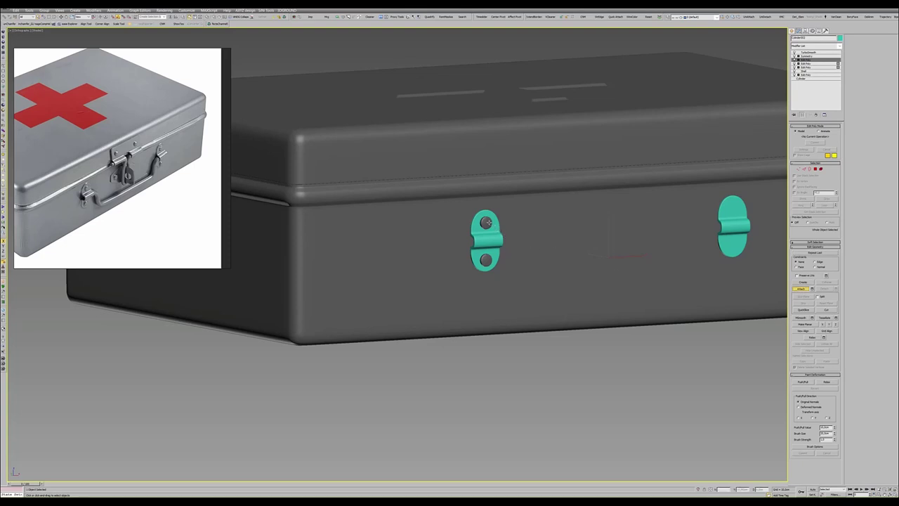
click(485, 223)
right_click(492, 238)
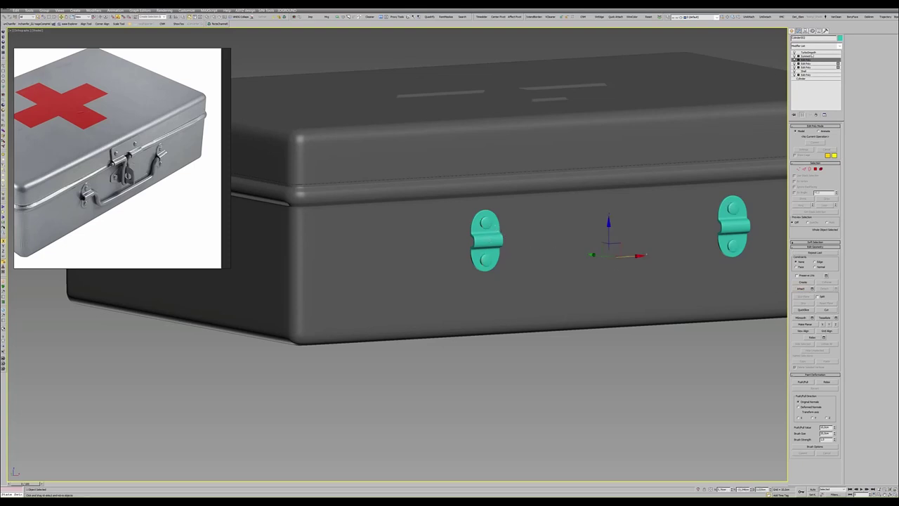
- Return to the hinge's TurboSmooth result and frame the whole box front in the front view
click(808, 52)
mouse_move(522, 203)
alt+middle_down()
mouse_move(533, 211)
mouse_move(474, 227)
alt+middle_up()
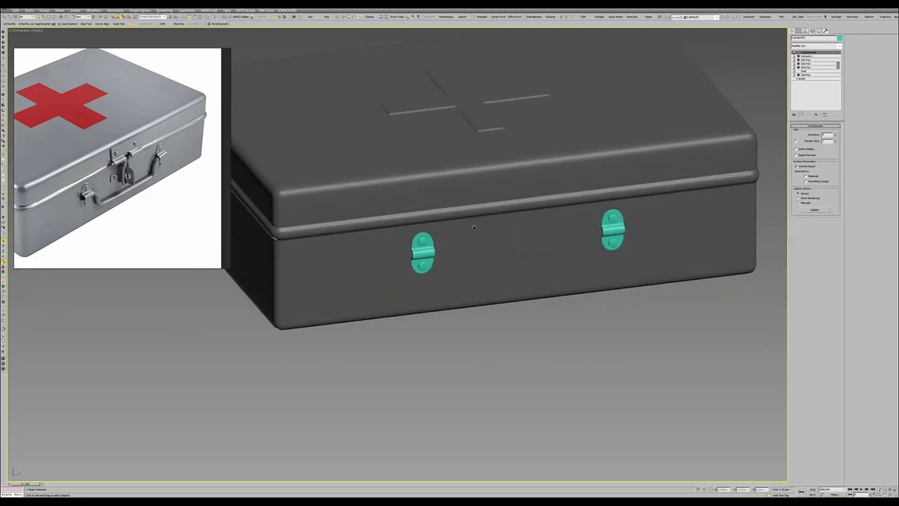
key(alt+w)
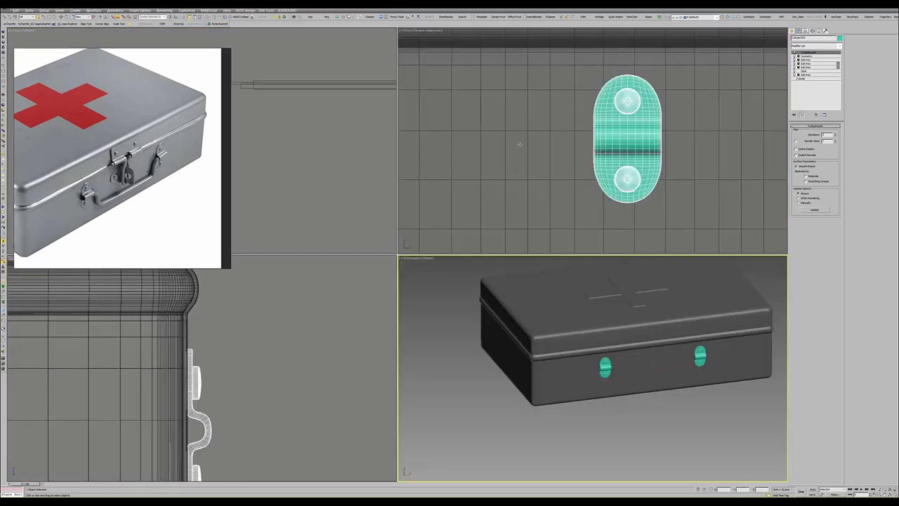
key(alt+w)
scroll(506, 176, down, 3)
middle_drag(525, 144, 412, 163)
- Draw a rectangle spanning between the two hinges and align it to the plane
click(827, 70)
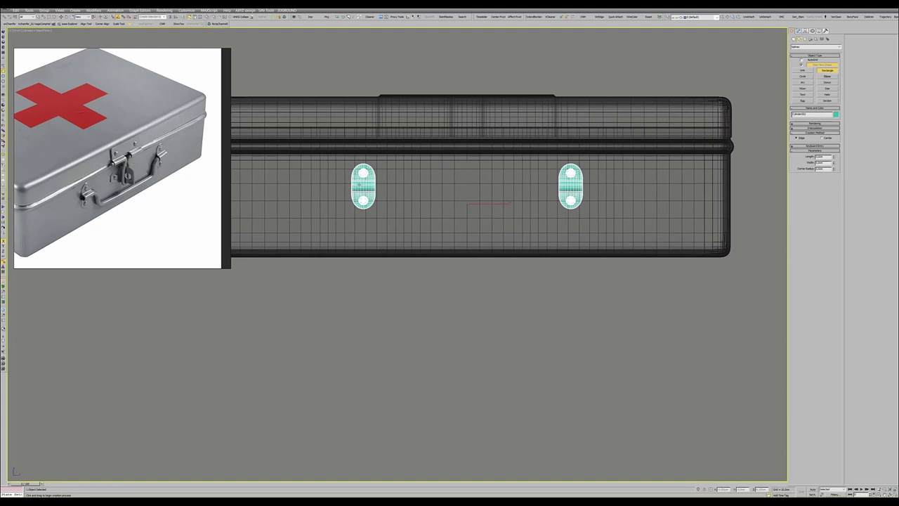
drag(359, 184, 572, 272)
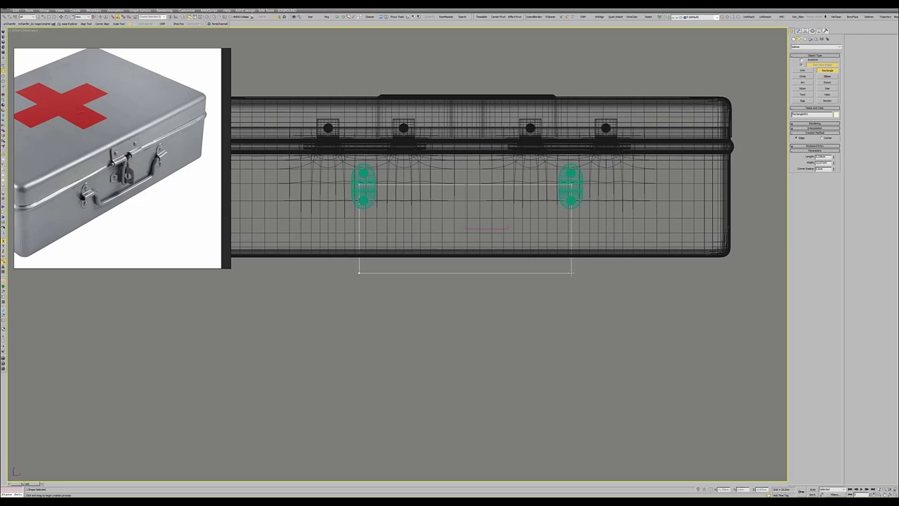
right_click(572, 266)
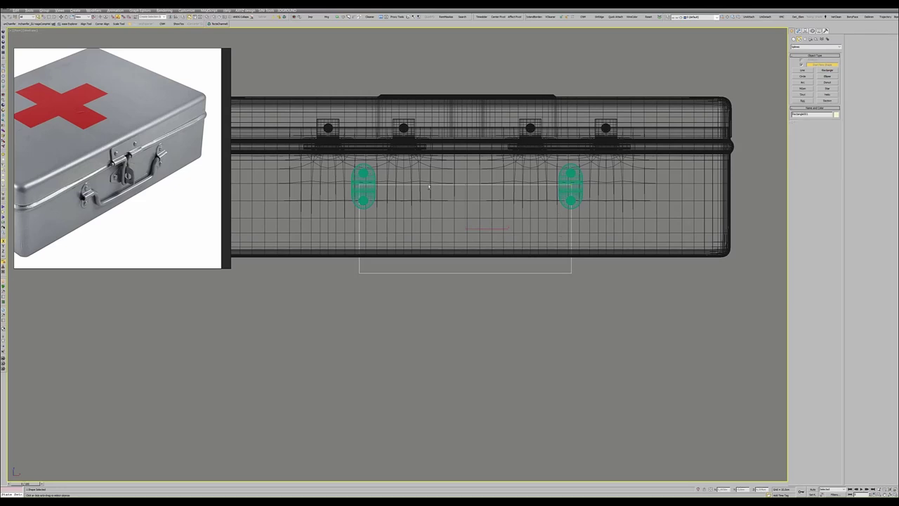
key(alt+a)
click(500, 228)
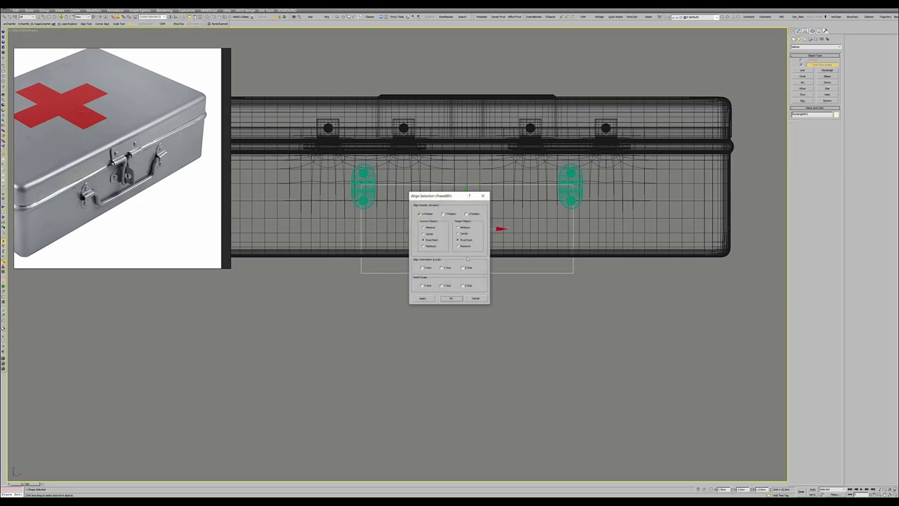
click(453, 298)
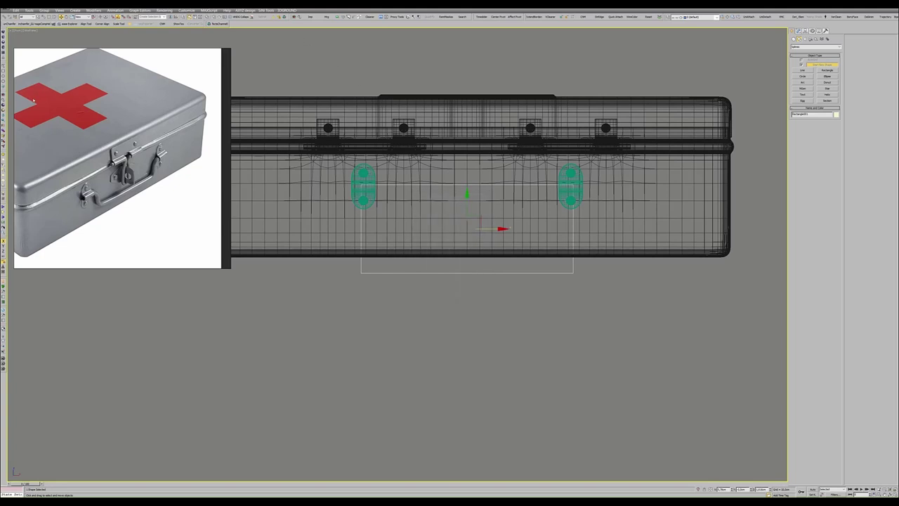
- Delete the rectangle's unwanted segments, leaving a single straight line
key(2)
mouse_move(299, 232)
mouse_down()
mouse_move(617, 318)
mouse_move(606, 311)
mouse_up()
key(2)
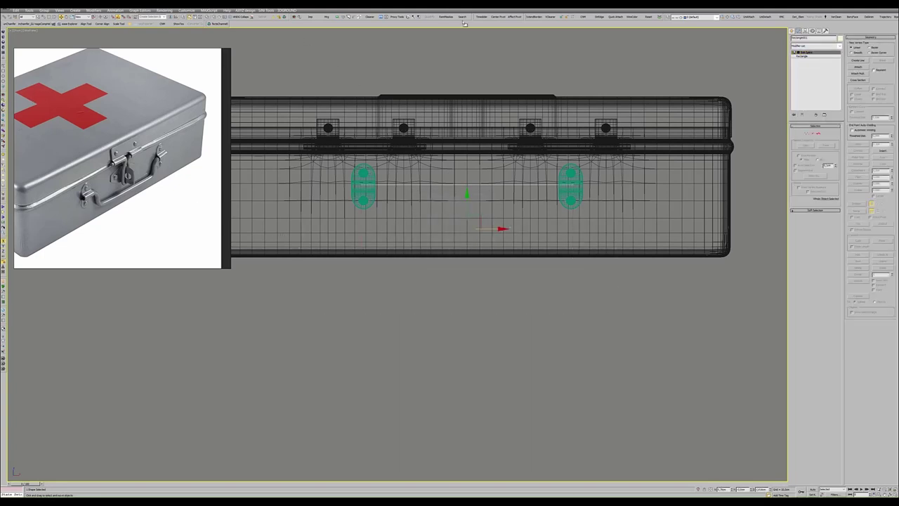
- Raise the line's pivot upward using Affect Pivot Only with the line isolated
click(498, 16)
scroll(464, 175, up, 3)
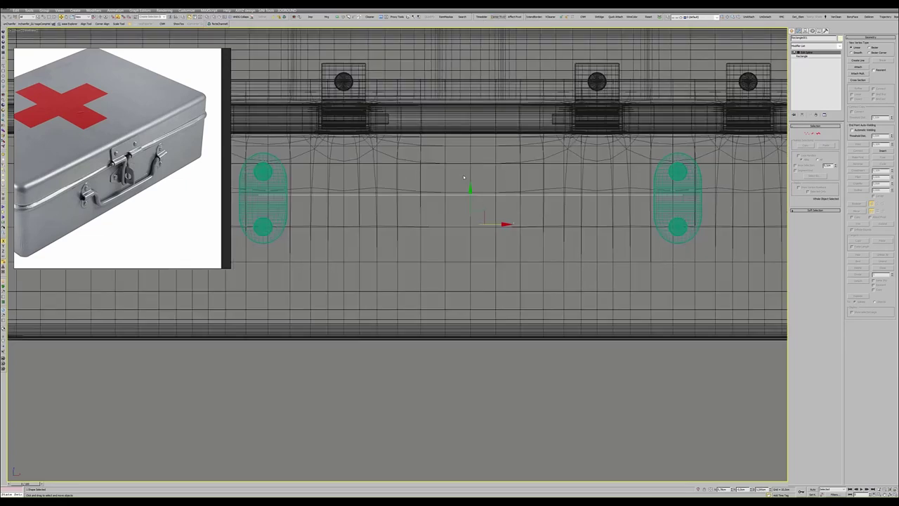
scroll(463, 175, down, 1)
key(alt+q)
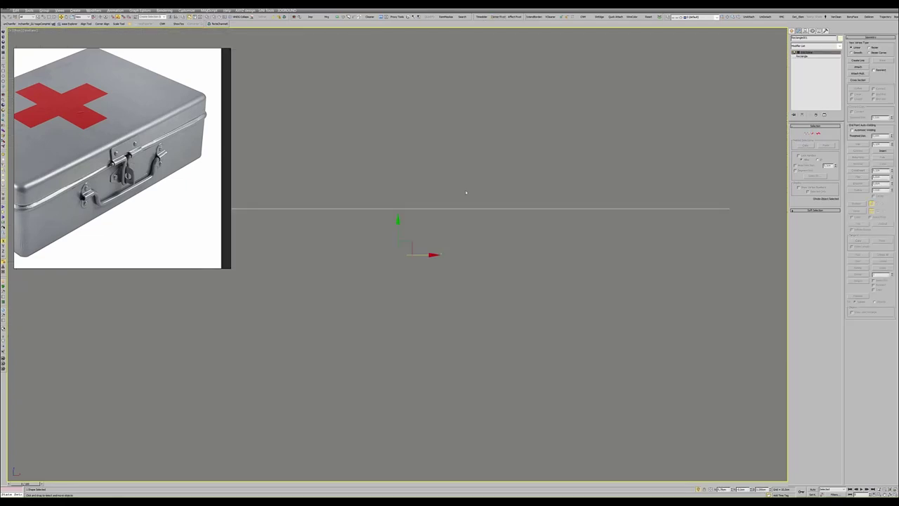
key(alt+w)
key(alt+w)
middle_drag(452, 198, 473, 242)
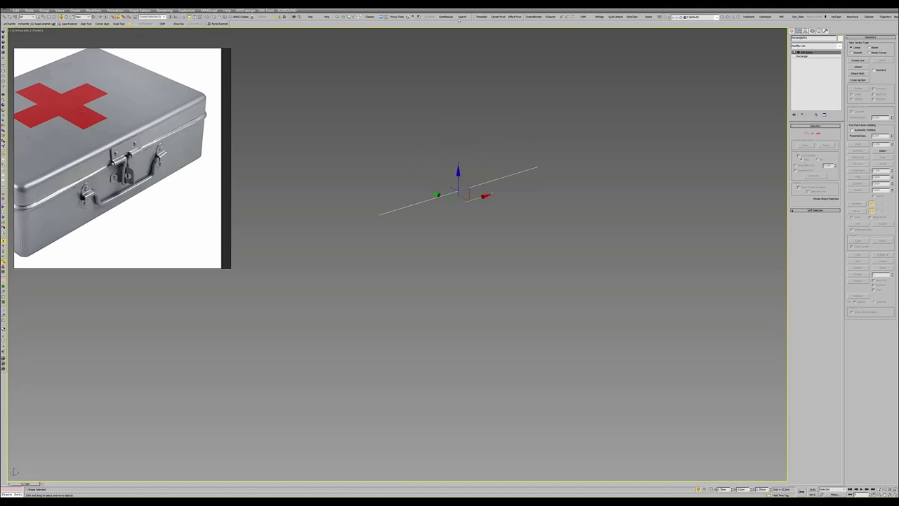
click(516, 16)
alt+middle_drag(438, 204, 410, 225)
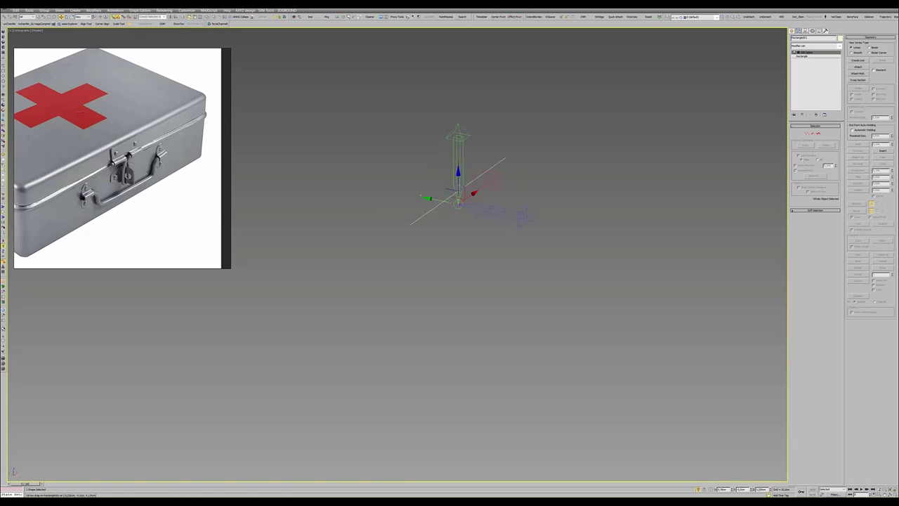
drag(457, 200, 457, 186)
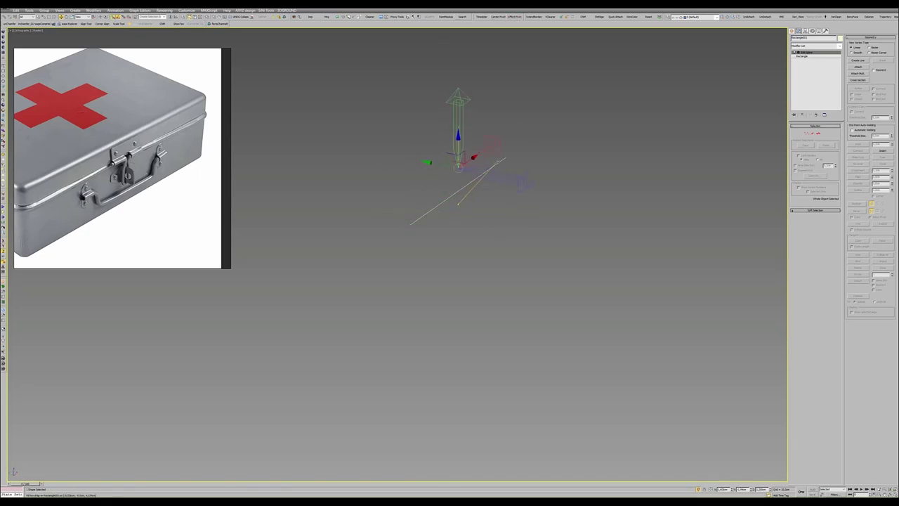
click(515, 16)
key(alt+q)
key(alt+w)
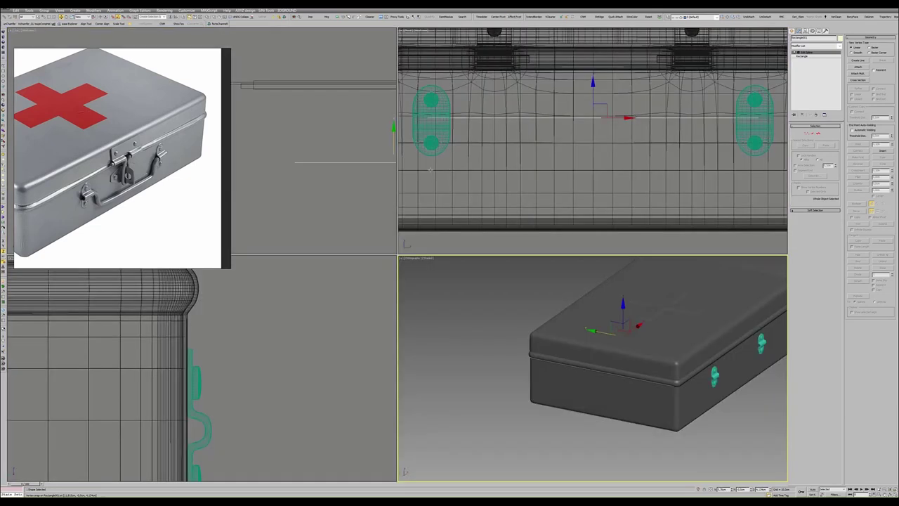
- Move the line onto the box front in the Top view, then isolate it for editing
scroll(353, 149, up, 2)
scroll(353, 149, up, 2)
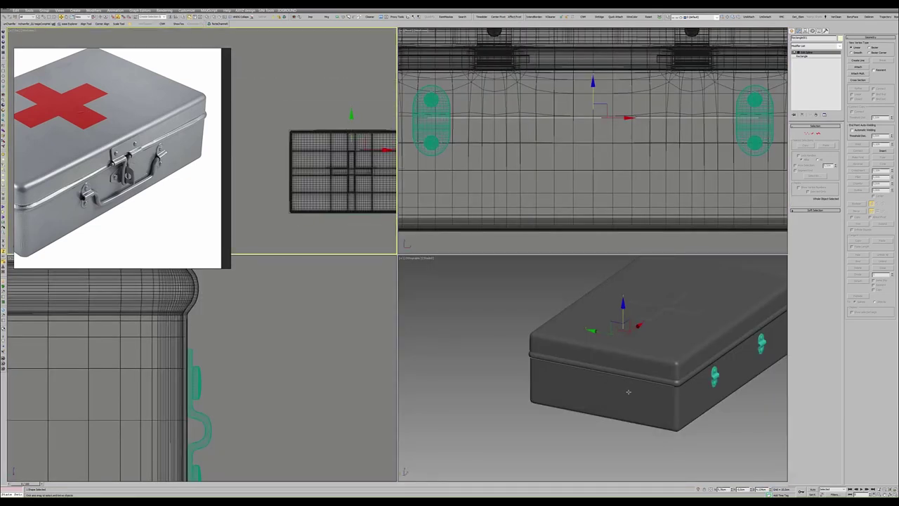
middle_drag(365, 164, 318, 154)
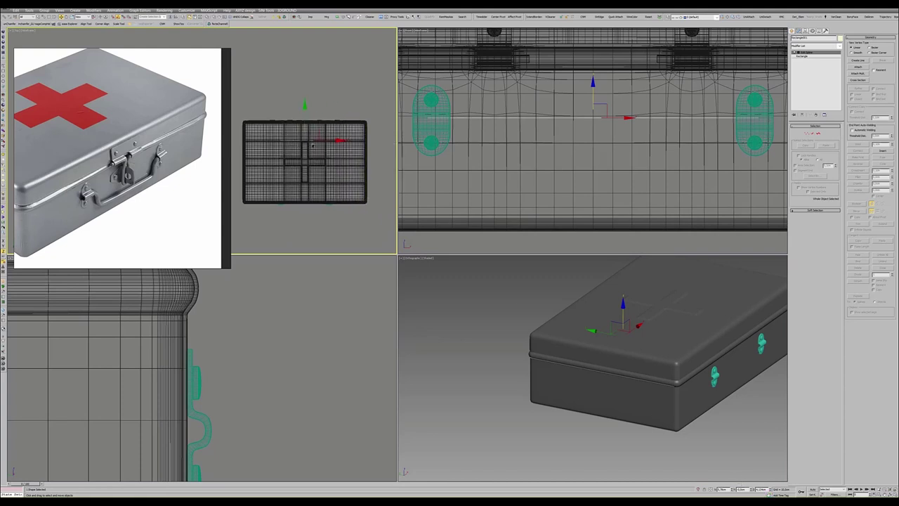
drag(305, 133, 304, 171)
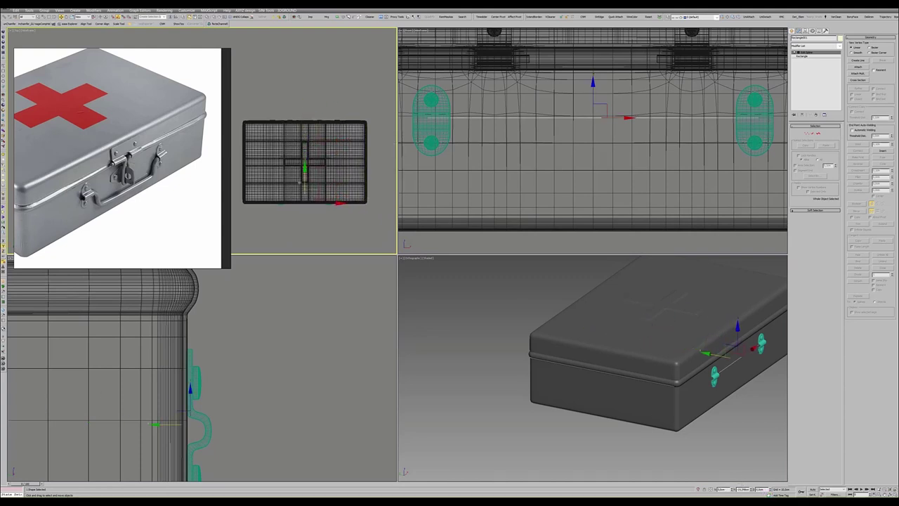
key(alt+w)
scroll(445, 328, up, 3)
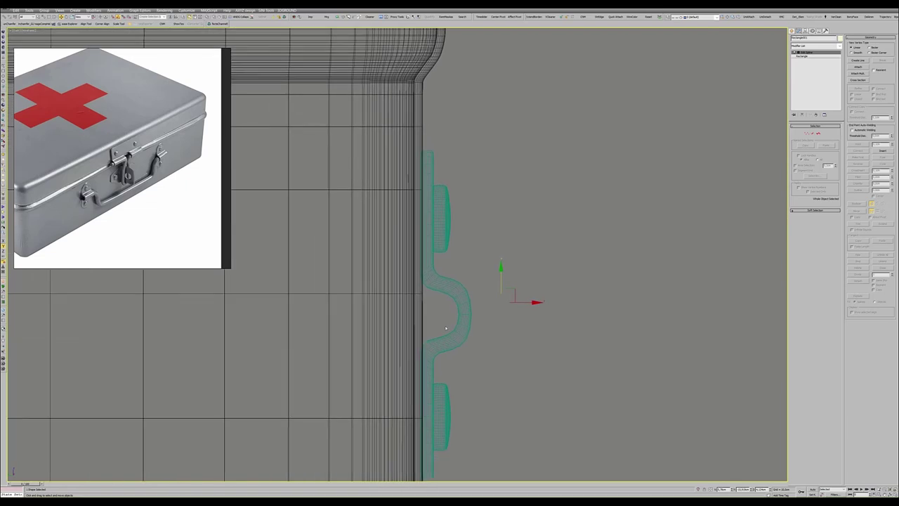
click(512, 300)
key(ctrl+z)
key(alt+w)
key(alt+w)
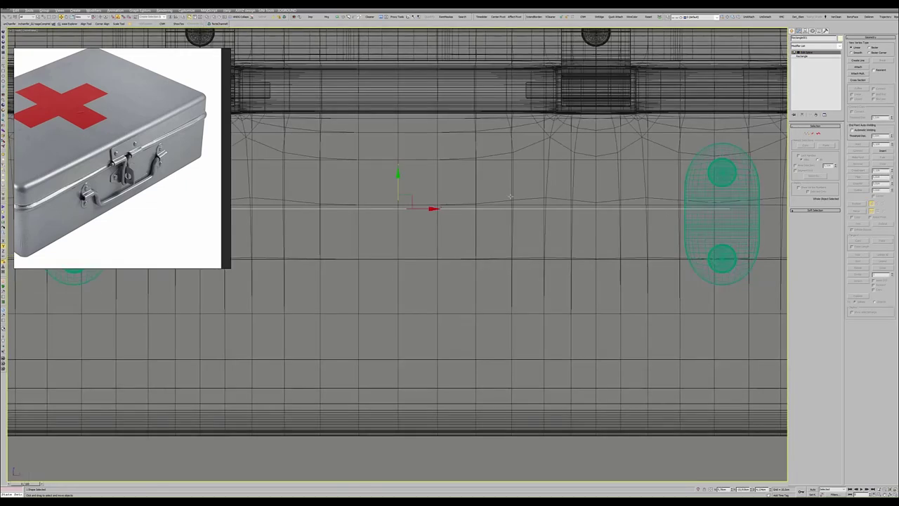
key(alt+q)
scroll(453, 191, down, 1)
scroll(453, 191, down, 2)
- Select the handle line's segment and vertices and bring the box back into view
key(2)
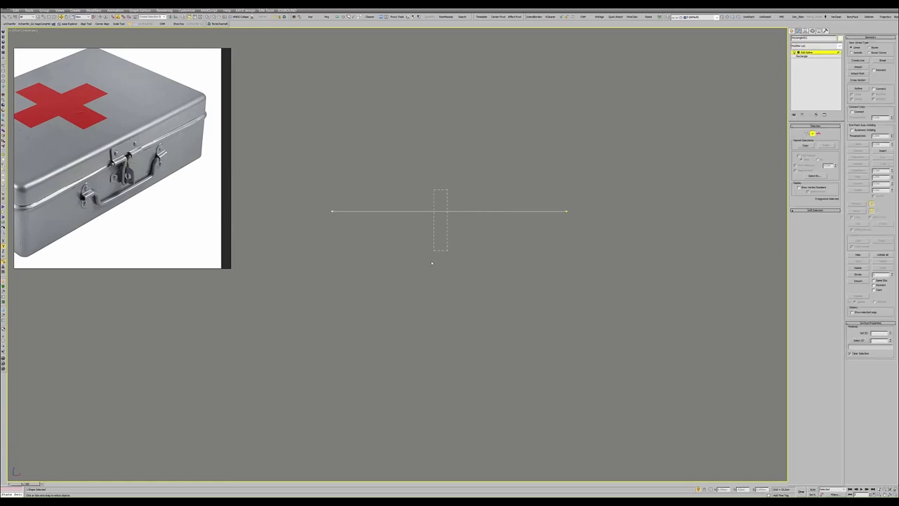
click(463, 210)
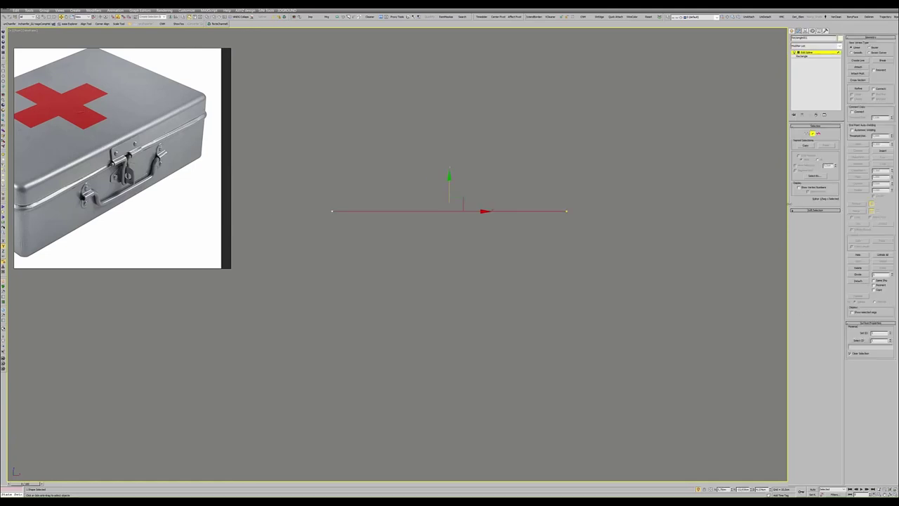
drag(789, 205, 732, 205)
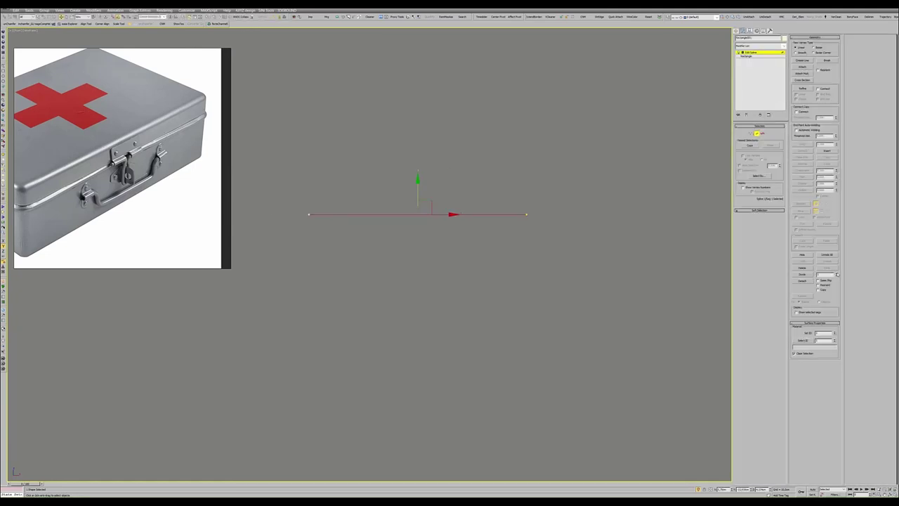
key(1)
click(527, 214)
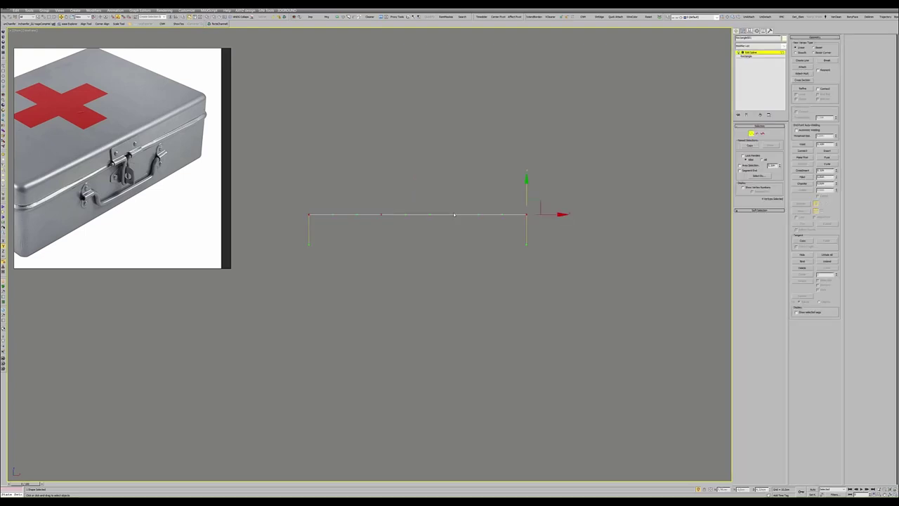
right_click(437, 213)
click(379, 197)
key(alt+q)
scroll(421, 232, down, 2)
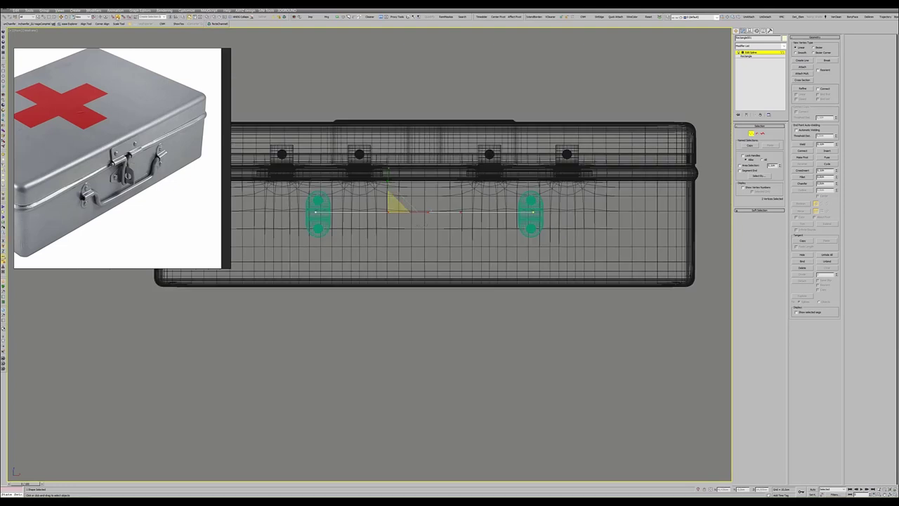
drag(94, 16, 94, 31)
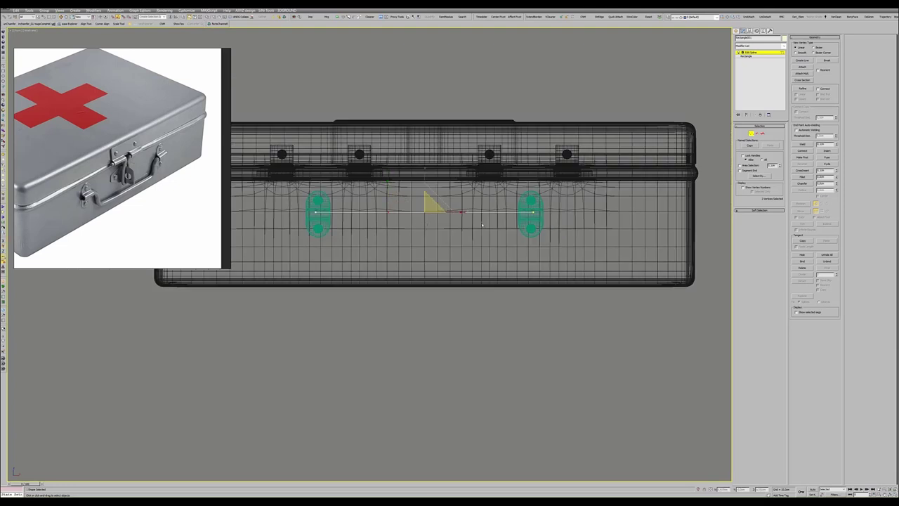
key(x)
- Select the middle segment and the vertices in the middle of the handle line
key(2)
click(442, 212)
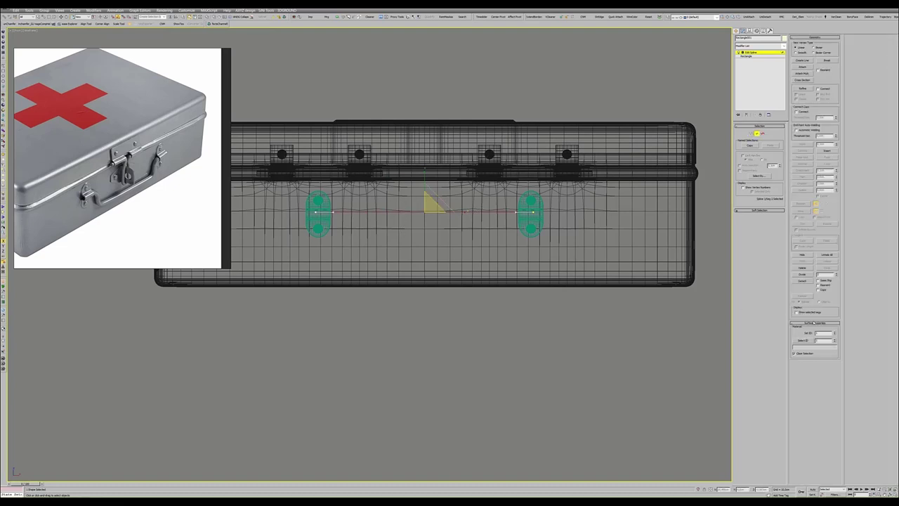
key(1)
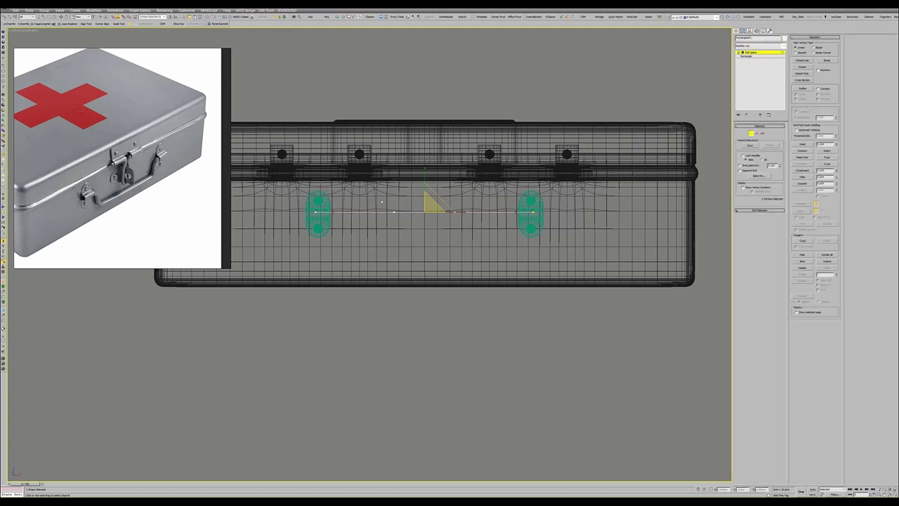
drag(381, 202, 467, 222)
right_click(467, 223)
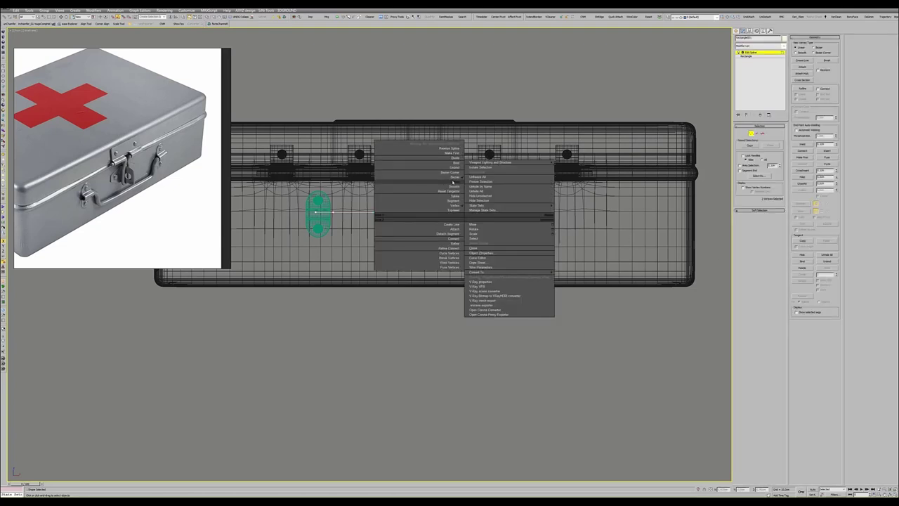
click(453, 184)
- Lower the middle vertices below the plates and scale them inward to narrow the bottom
key(w)
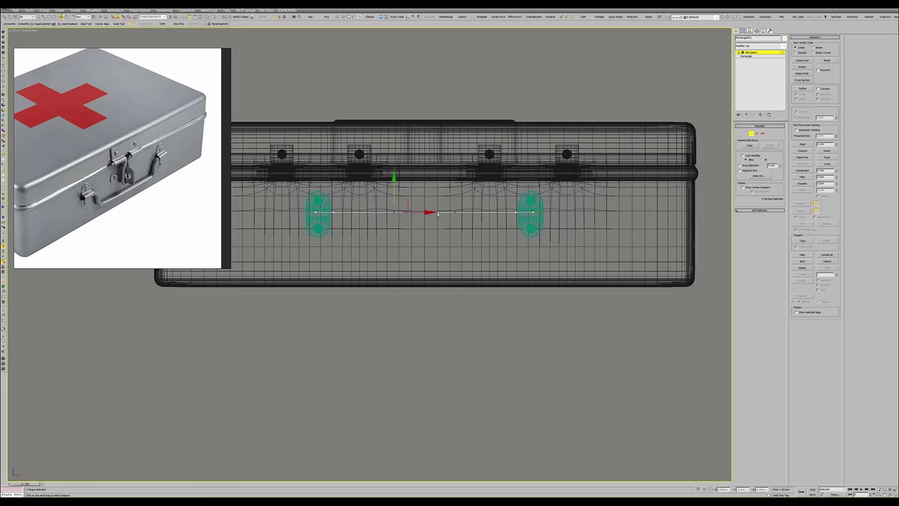
key(r)
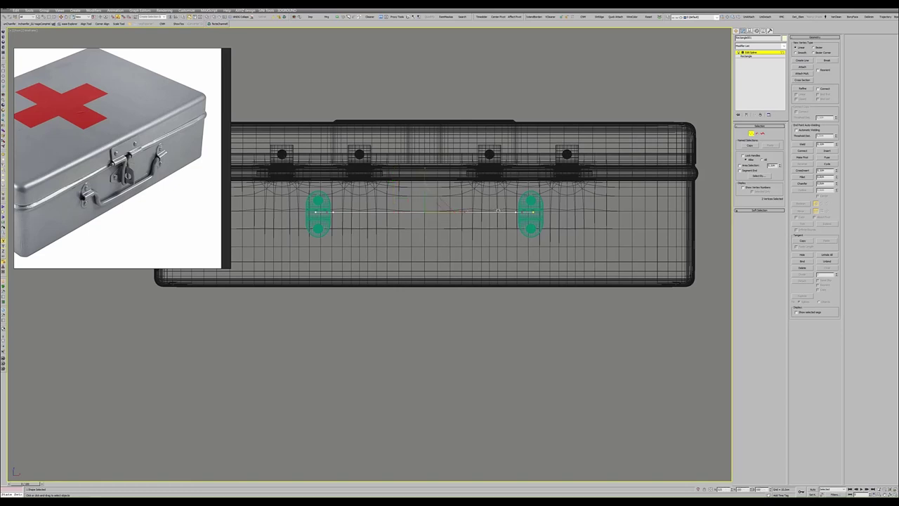
key(w)
mouse_move(337, 193)
mouse_down()
mouse_move(337, 226)
mouse_move(478, 267)
mouse_move(523, 267)
mouse_up()
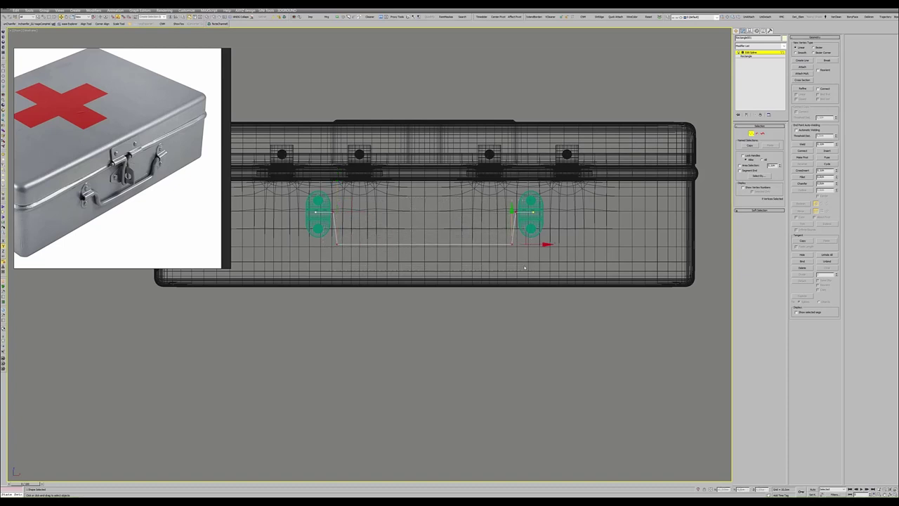
key(r)
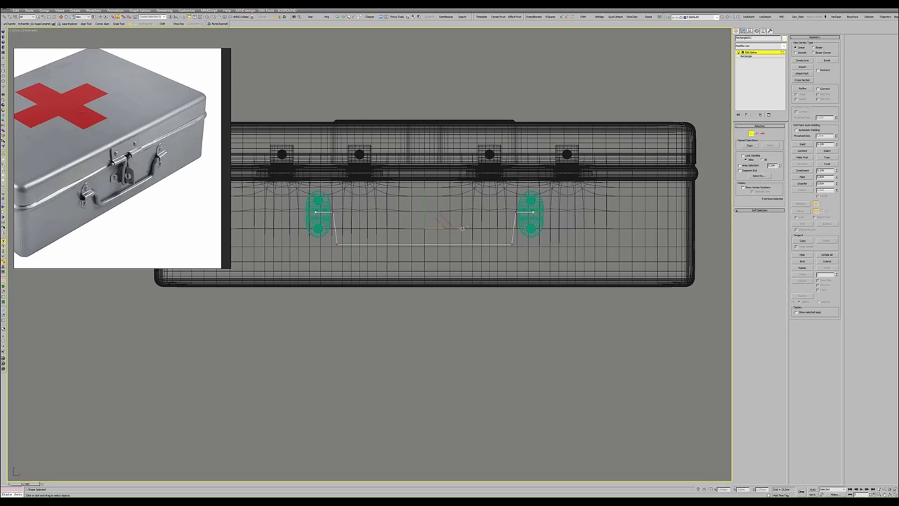
drag(441, 229, 460, 229)
key(1)
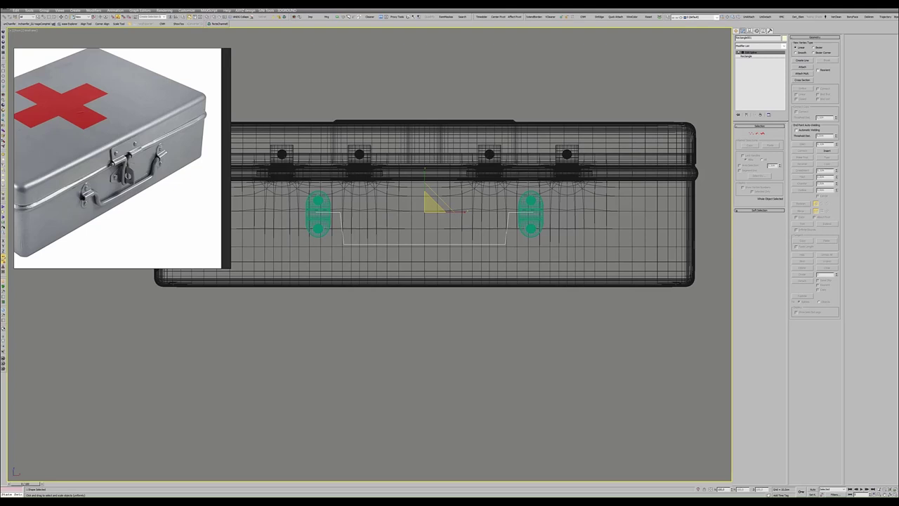
- Fillet the handle line's corner vertices in a second Edit Spline
key(1)
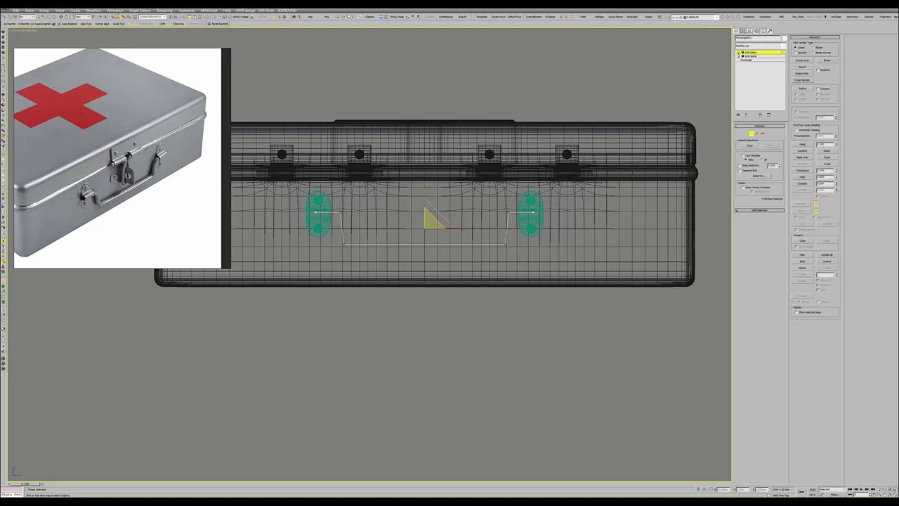
drag(836, 178, 836, 175)
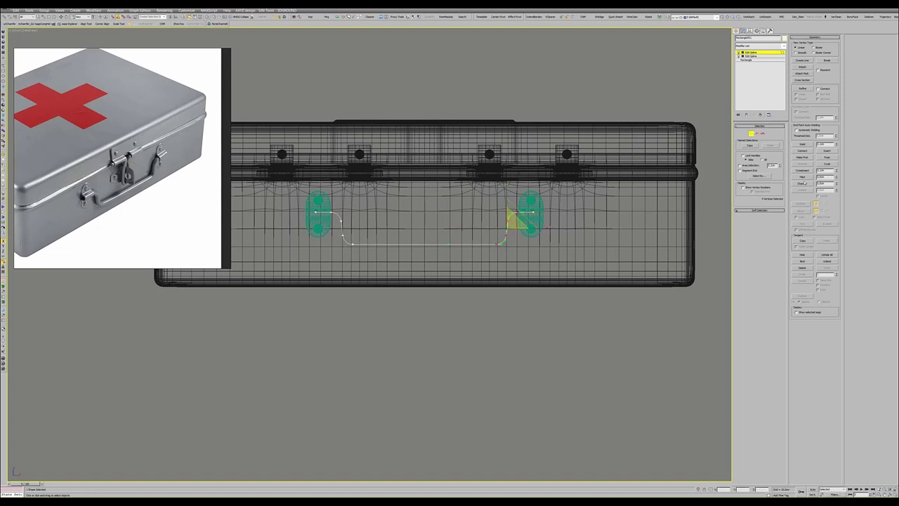
key(1)
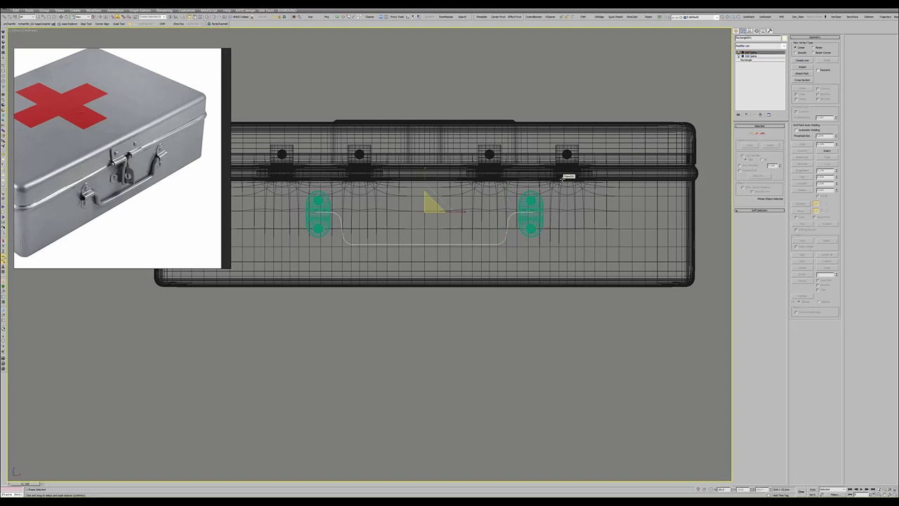
- Scale the handle's bottom vertices slightly closer together, then return to the upper Edit Spline
click(764, 56)
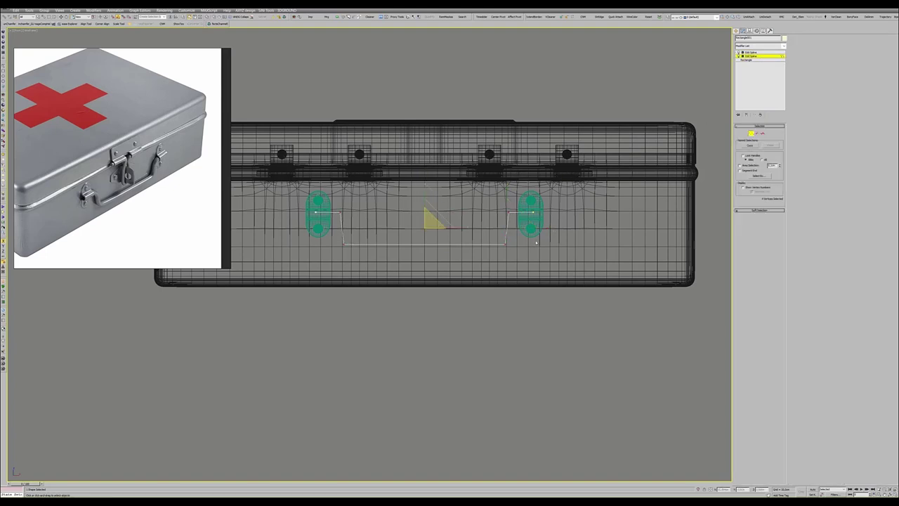
click(452, 245)
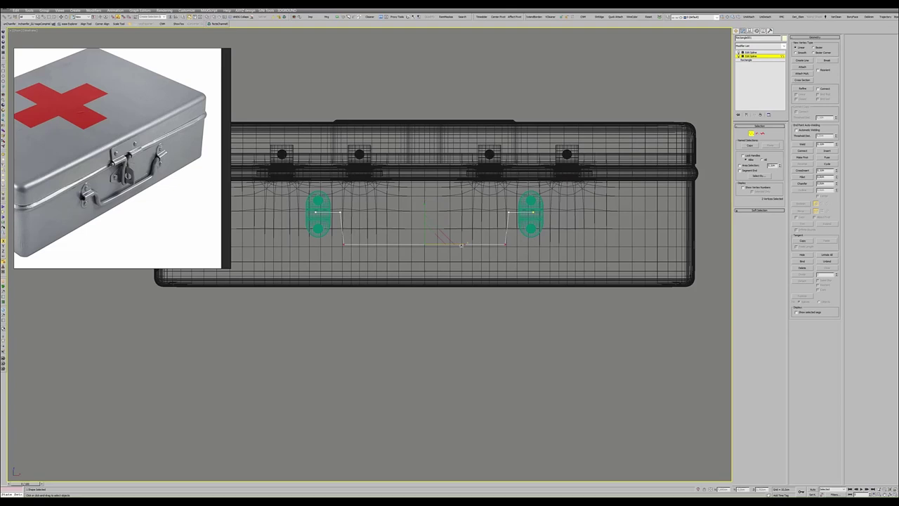
drag(461, 245, 460, 245)
key(1)
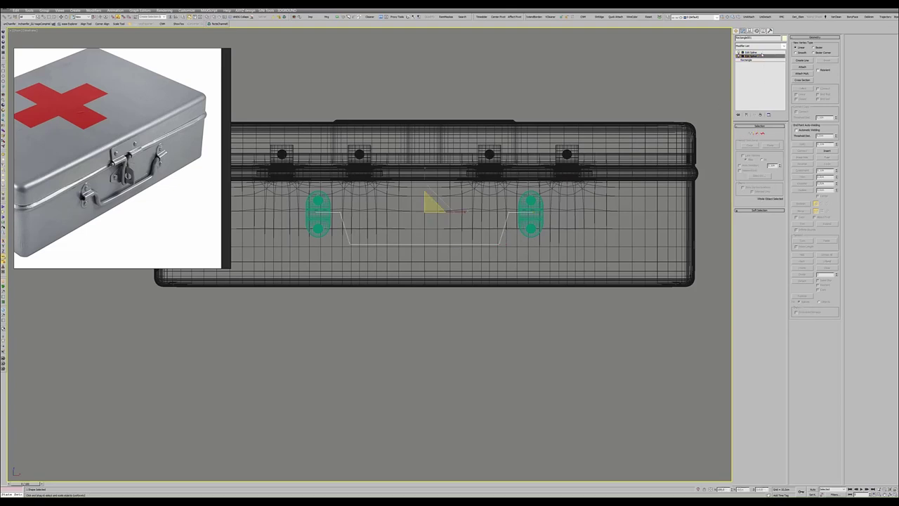
click(755, 52)
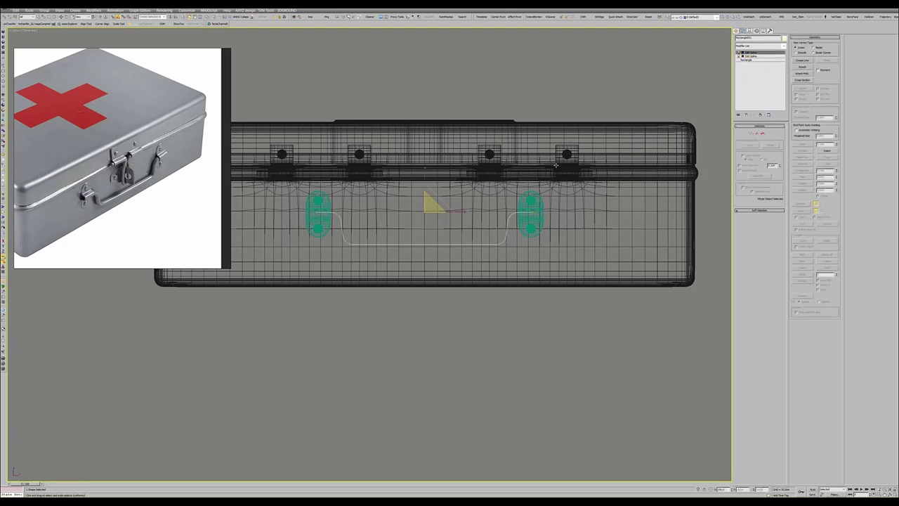
click(764, 45)
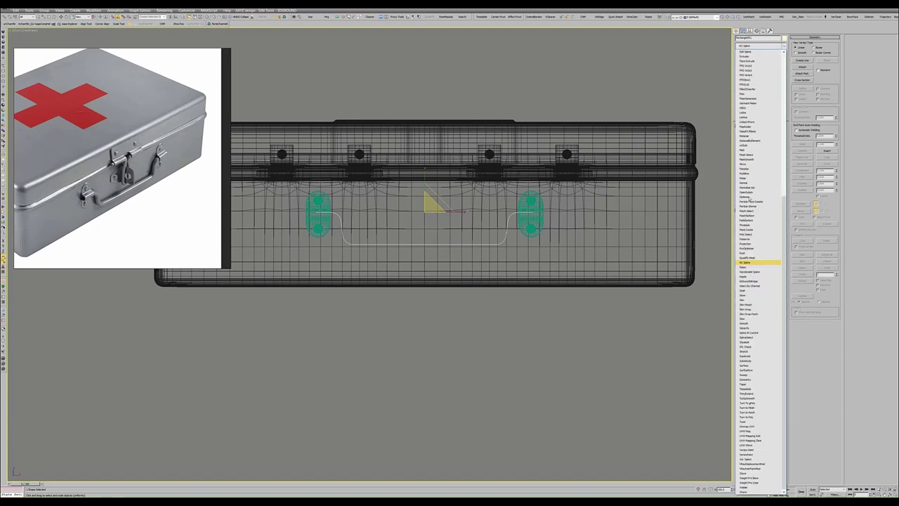
- Sweep the handle path into a round tube and increase its side count
click(753, 268)
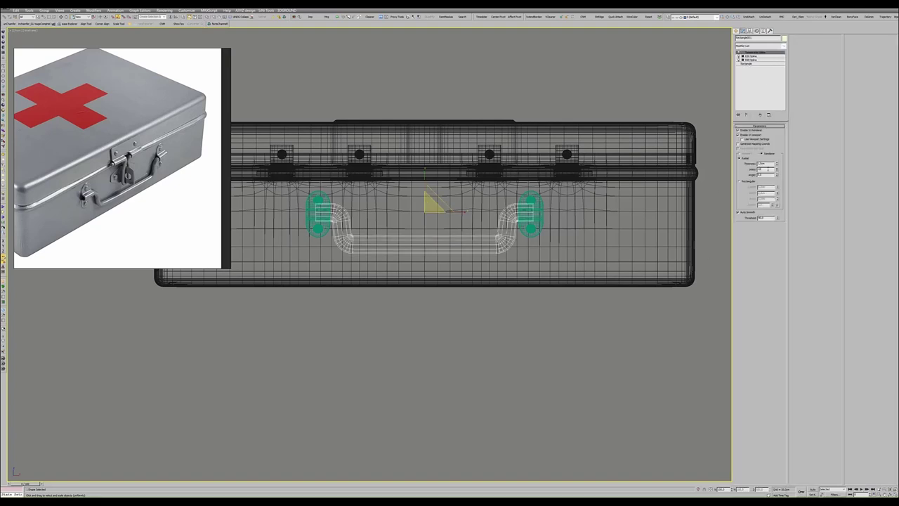
key(Return)
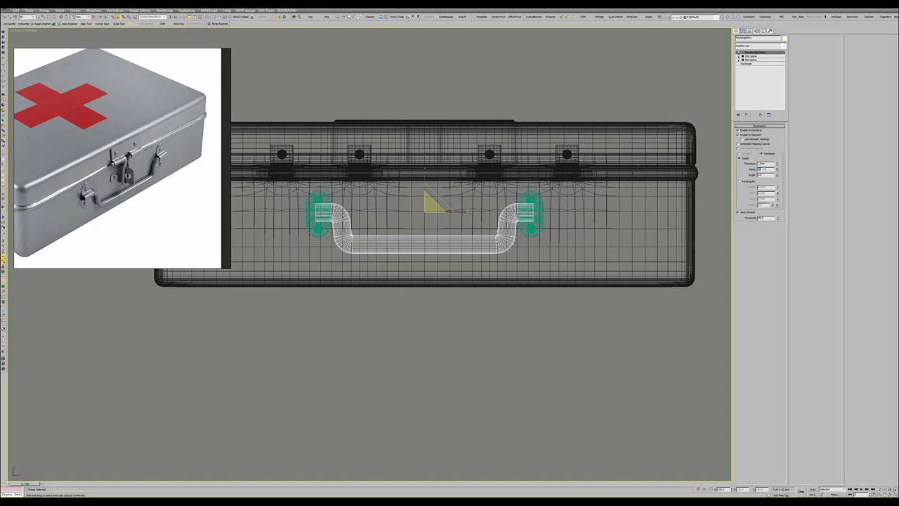
key(Return)
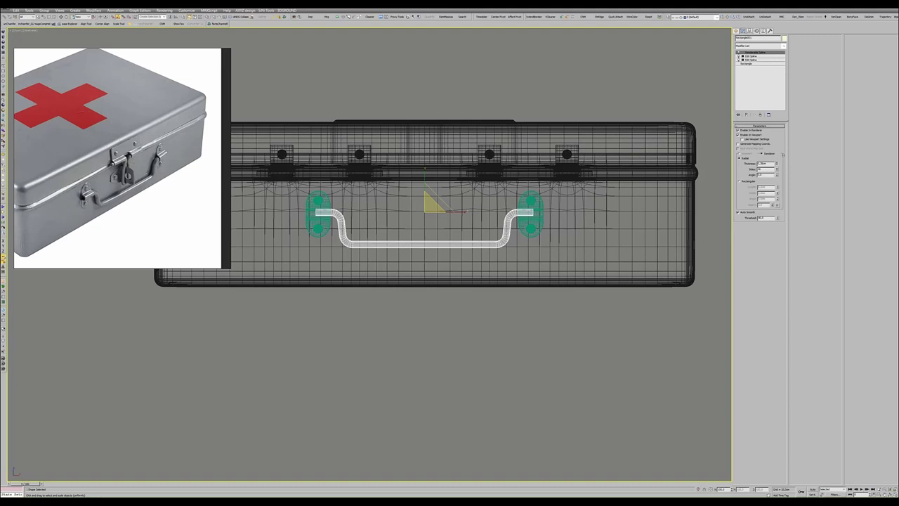
key(alt+w)
- In the maximized Left view, make the tube thinner and move it back against the mounting plate
right_click(341, 321)
key(alt+w)
scroll(344, 337, up, 5)
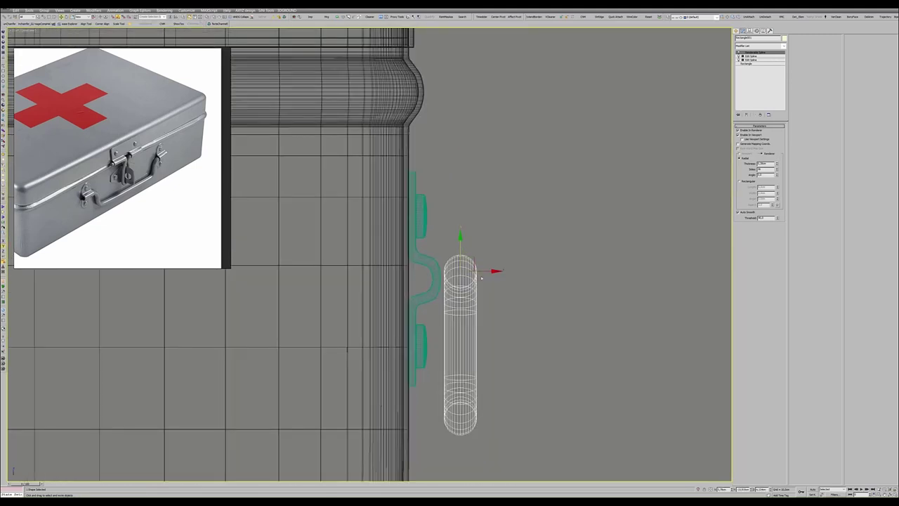
drag(465, 264, 432, 273)
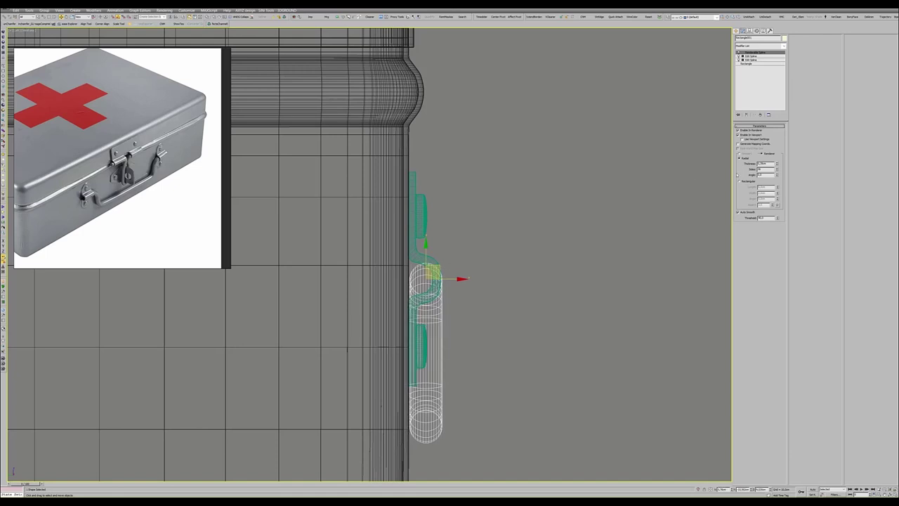
drag(776, 169, 577, 237)
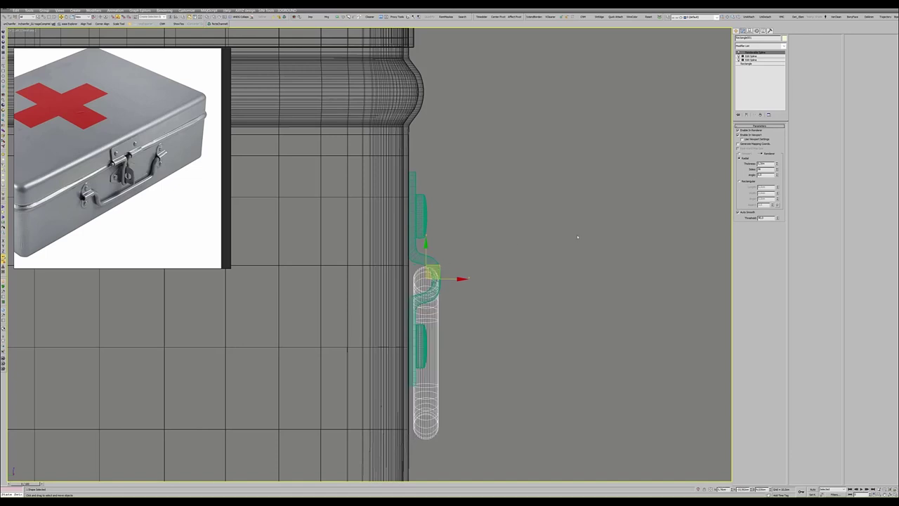
drag(446, 278, 443, 279)
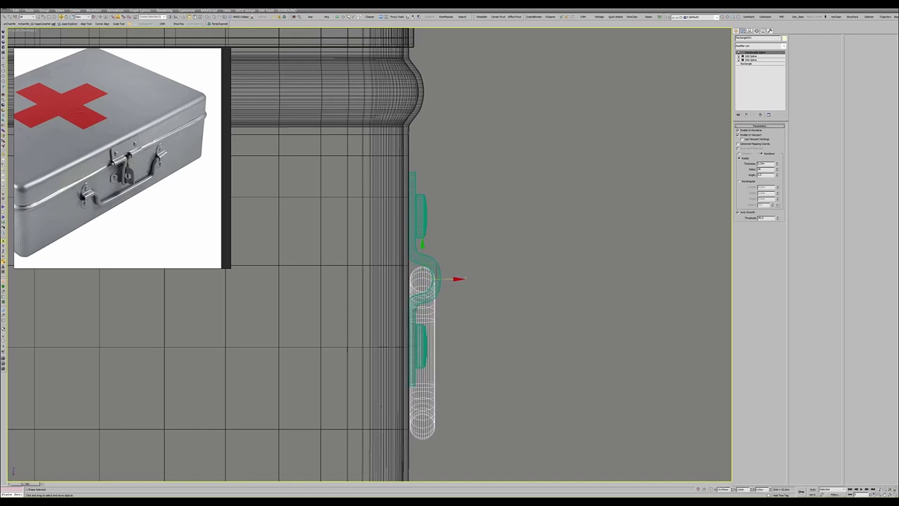
- Inspect the hinge plate's Edit Poly cage face-on, then return to its TurboSmooth result
click(429, 271)
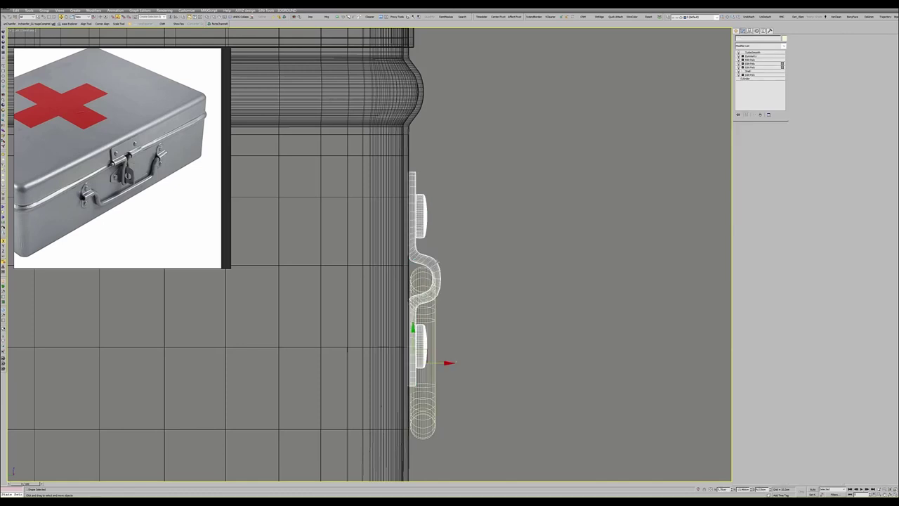
middle_drag(445, 260, 471, 224)
click(760, 60)
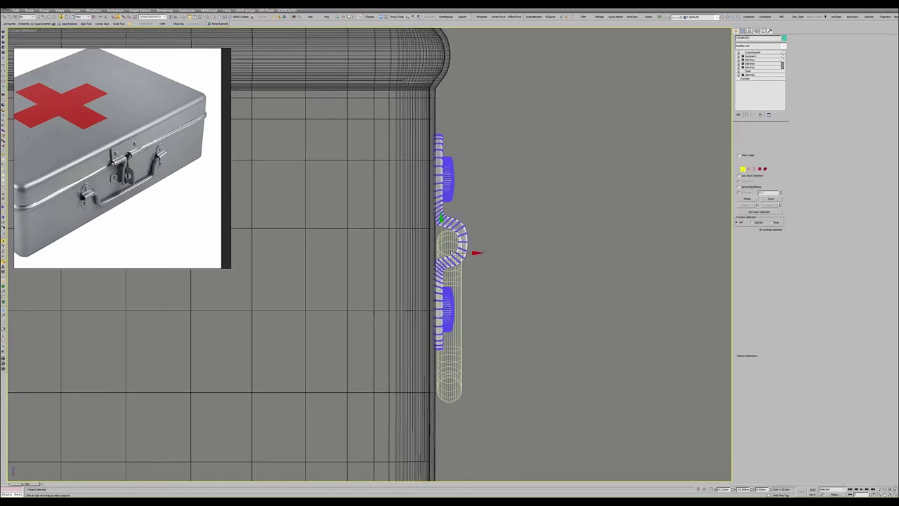
key(f)
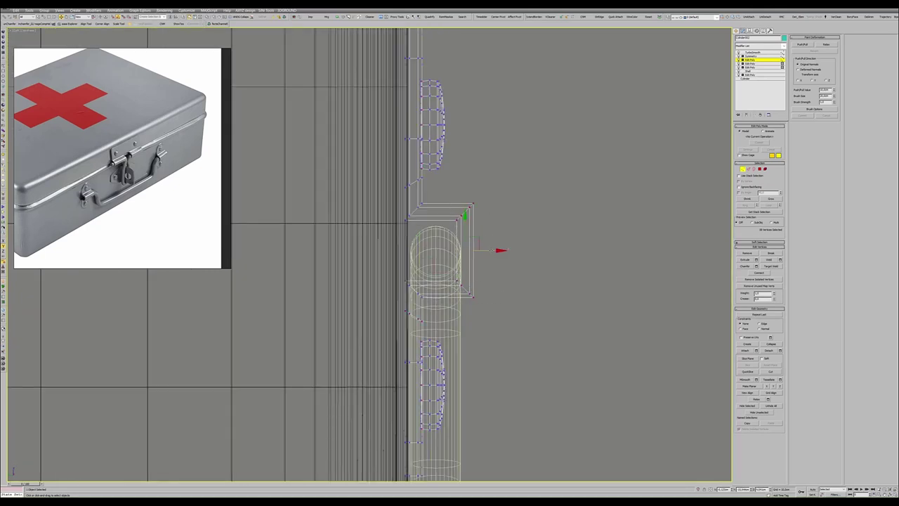
key(ctrl+a)
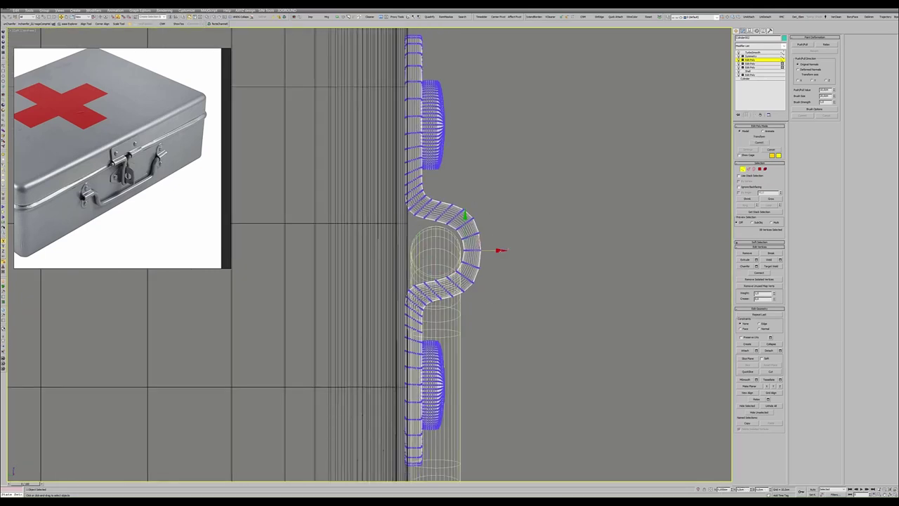
key(1)
click(752, 52)
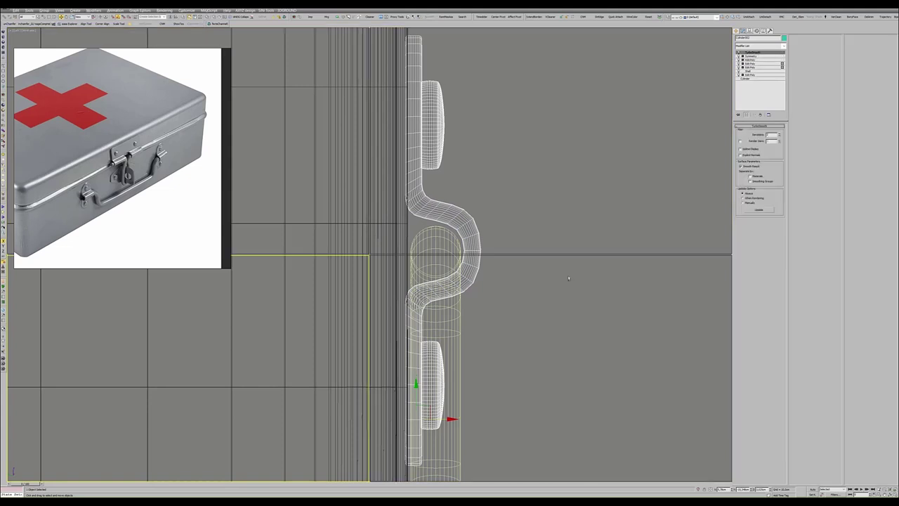
- In the Perspective view, select the tubular handle and raise its rendering thickness
key(p)
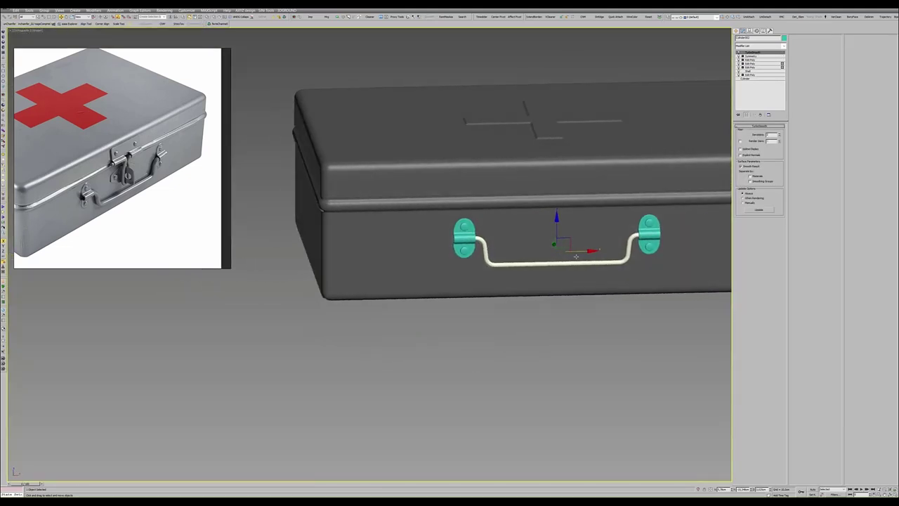
scroll(632, 238, up, 3)
click(548, 264)
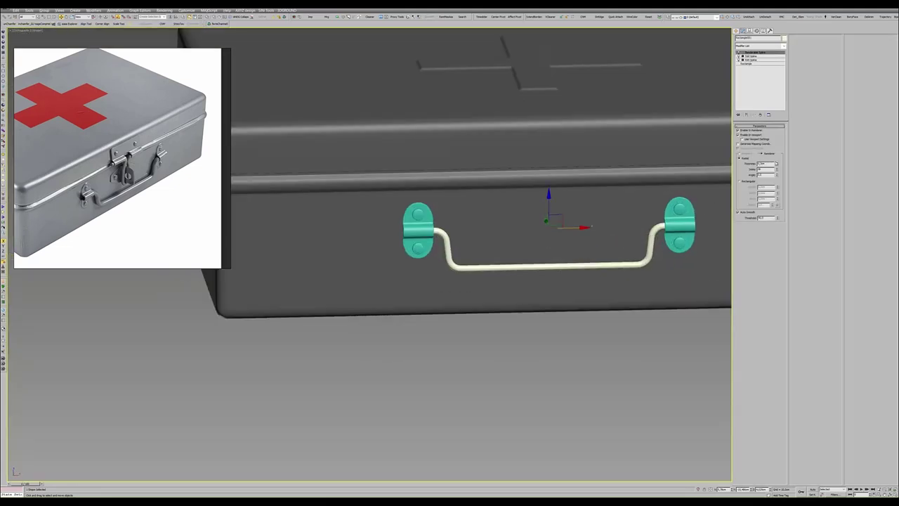
drag(777, 165, 777, 161)
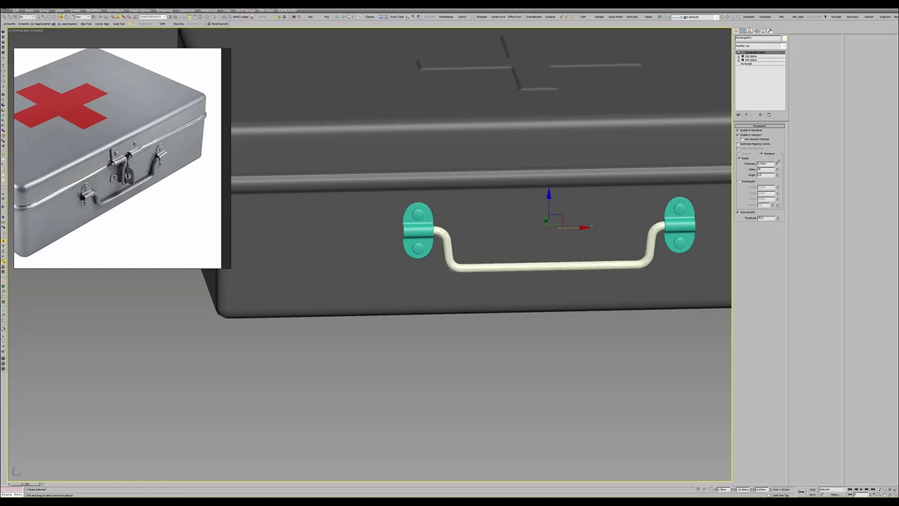
scroll(465, 236, up, 4)
scroll(466, 235, up, 3)
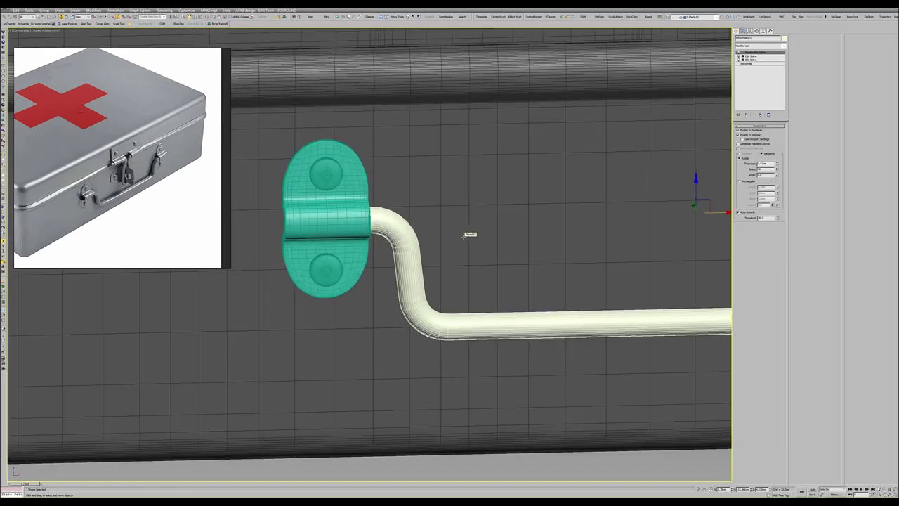
- With grid and edges hidden, review the handle rectangle's size and interpolation settings
key(F4)
key(g)
click(755, 64)
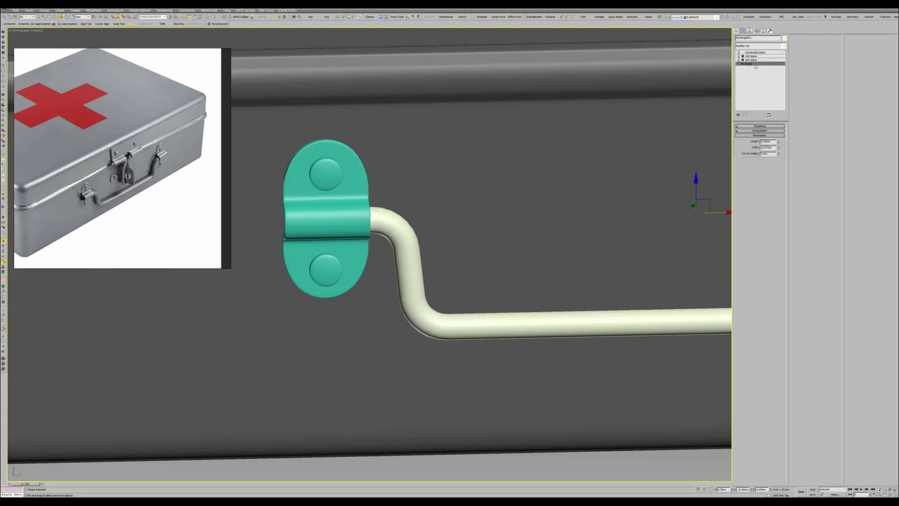
click(763, 130)
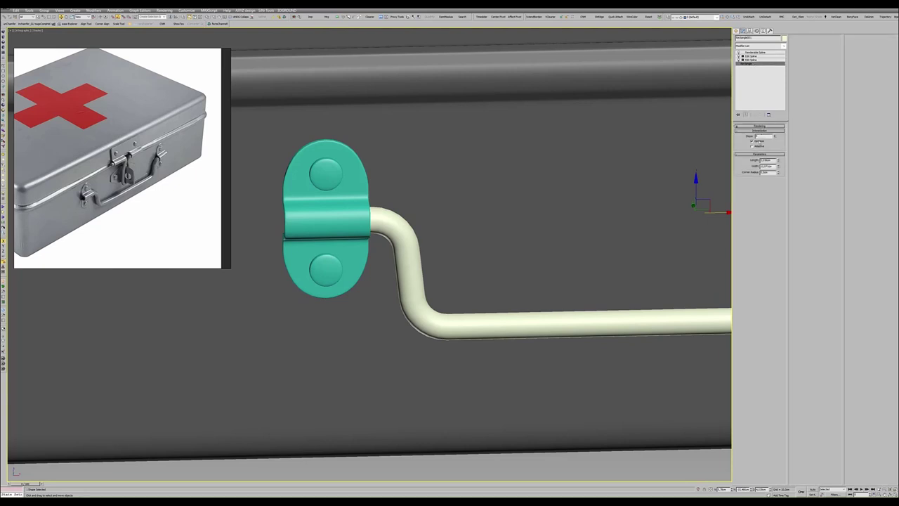
click(767, 53)
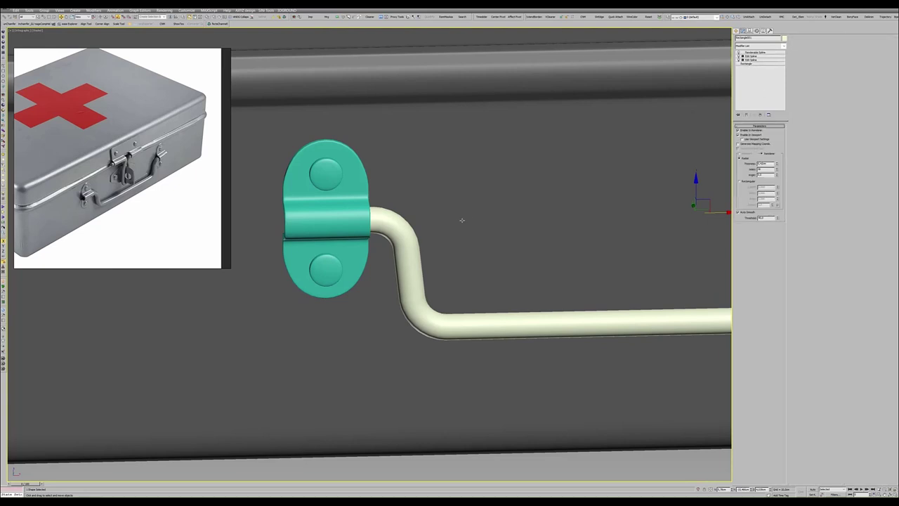
key(F4)
key(g)
scroll(451, 219, down, 2)
scroll(452, 213, down, 3)
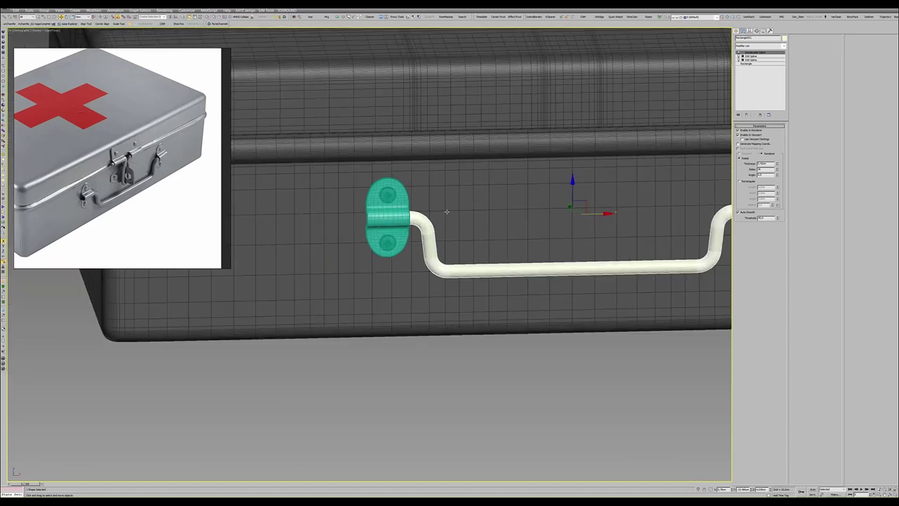
- Orbit the maximized Perspective view to face the handle head-on
key(alt+w)
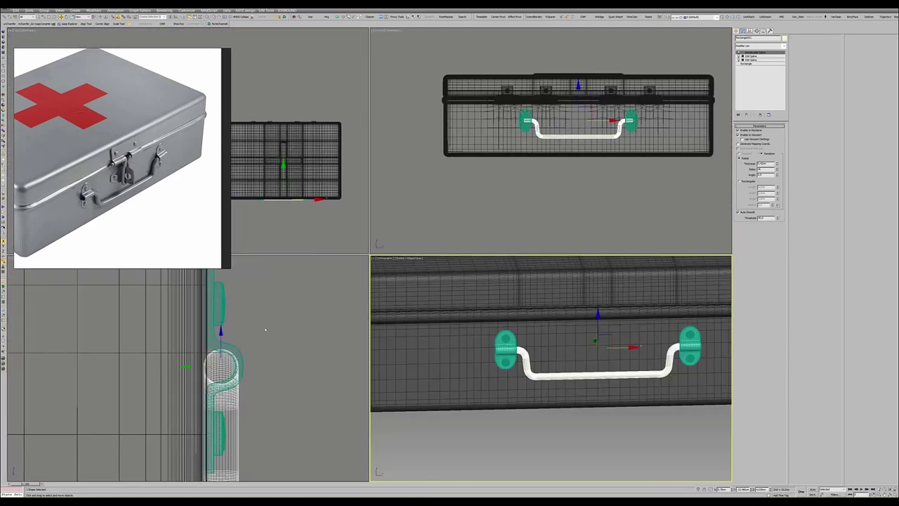
key(alt+w)
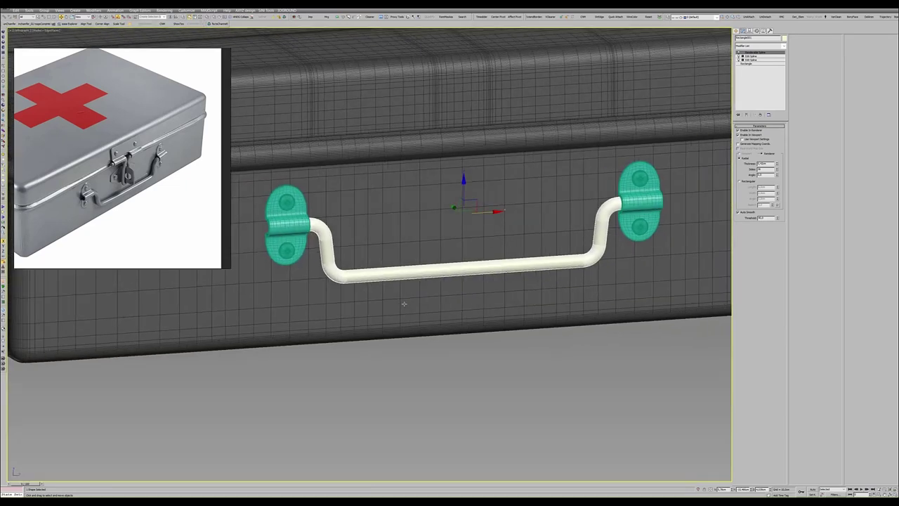
alt+middle_drag(401, 301, 428, 300)
key(f)
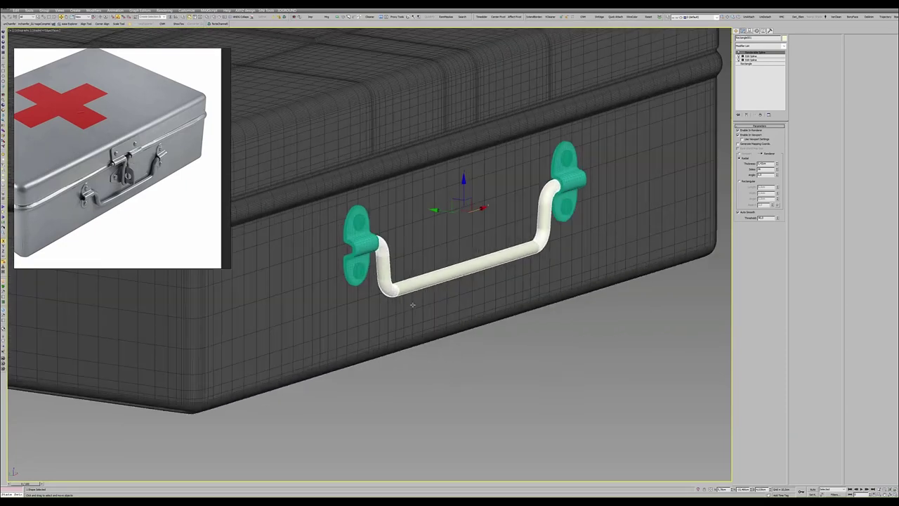
- Check the handle's Edit Spline vertices, then return to the rendered tube in smooth shading
click(750, 60)
key(1)
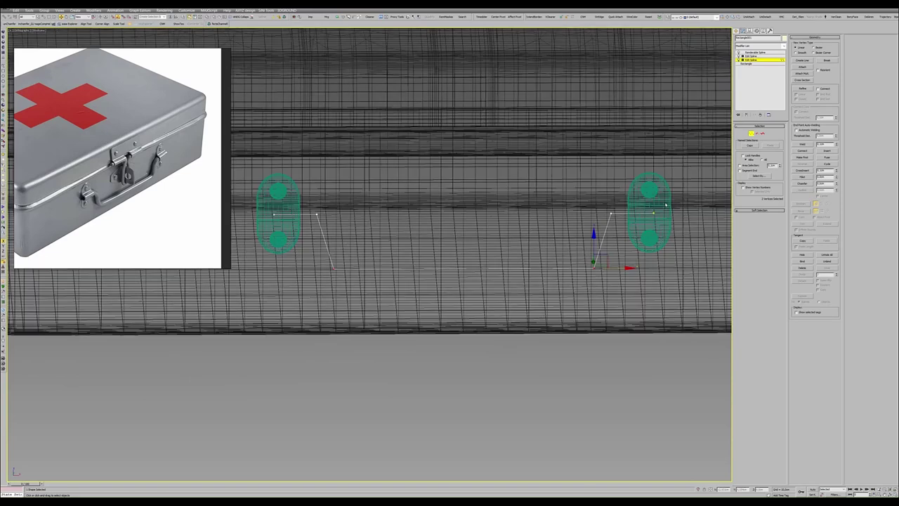
click(653, 213)
click(757, 64)
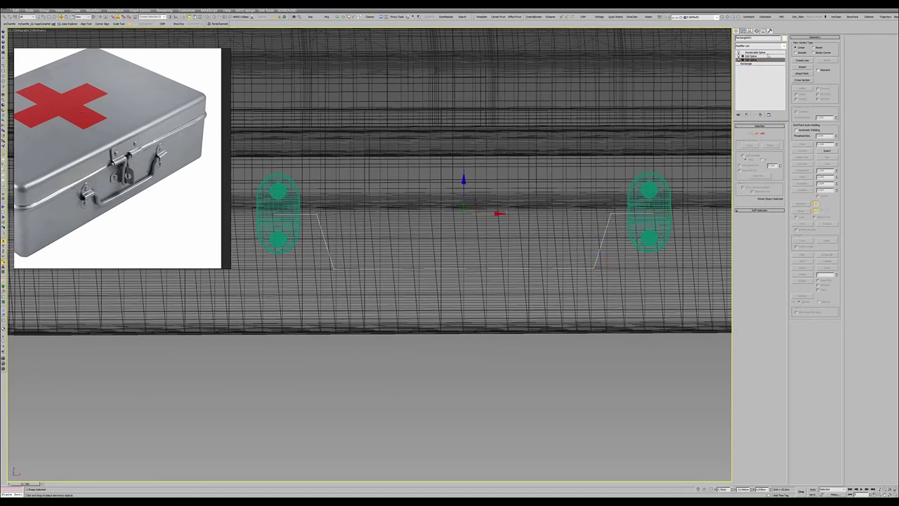
click(755, 52)
scroll(484, 214, down, 2)
key(F3)
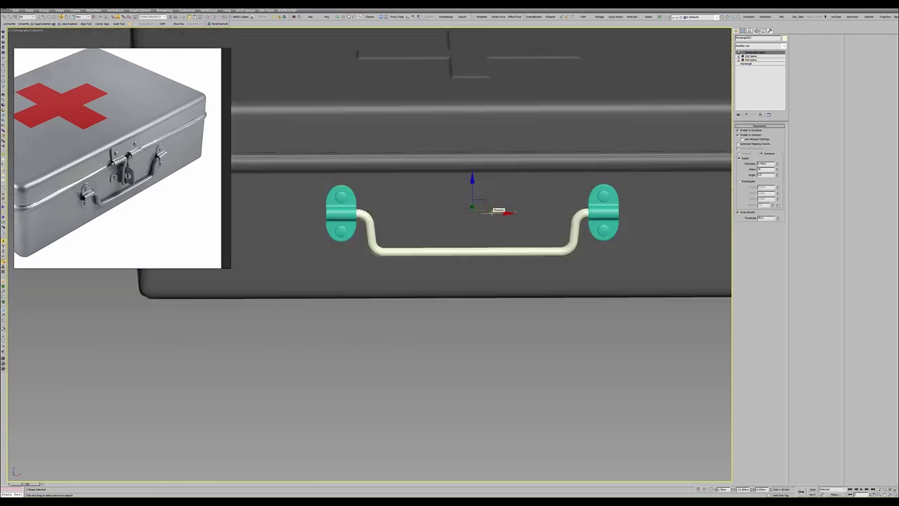
scroll(477, 217, down, 3)
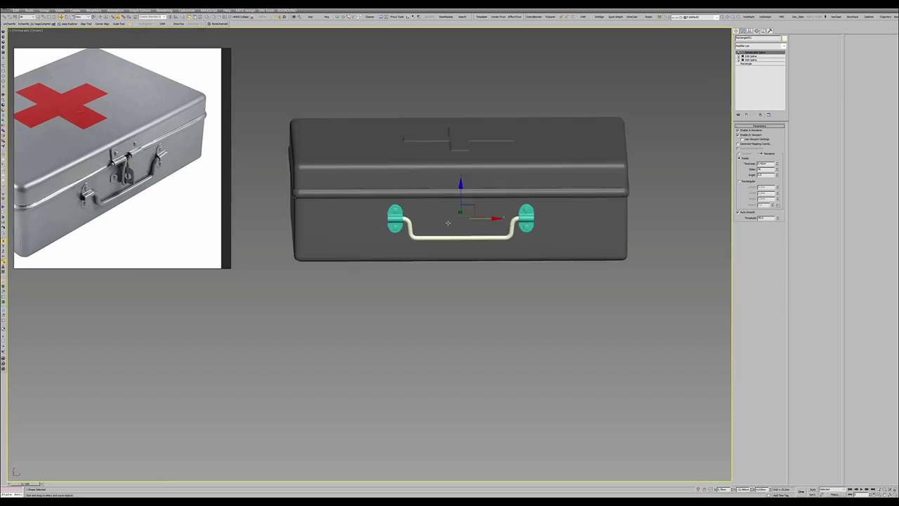
- From a three-quarter angle, rotate the handle downward about its pivot
alt+middle_drag(476, 218, 475, 210)
key(e)
scroll(475, 210, up, 3)
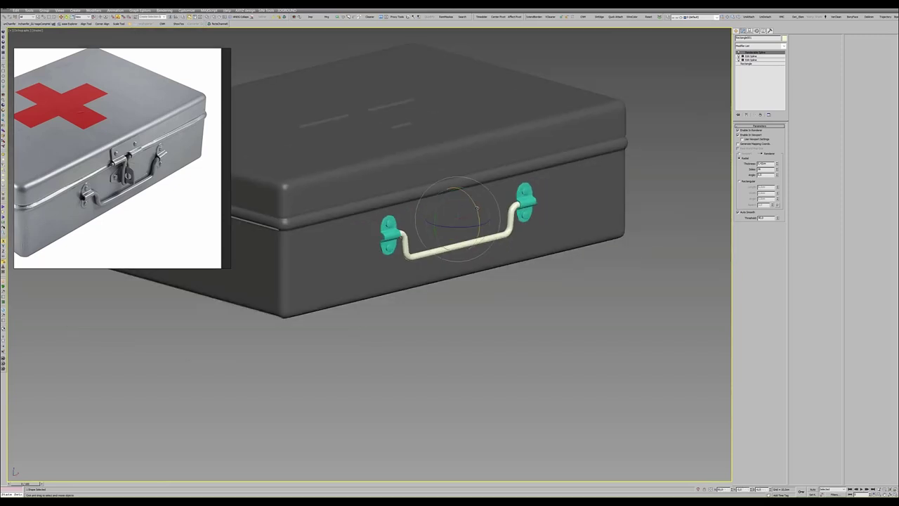
mouse_move(474, 210)
mouse_down()
mouse_move(478, 192)
mouse_move(464, 202)
mouse_up()
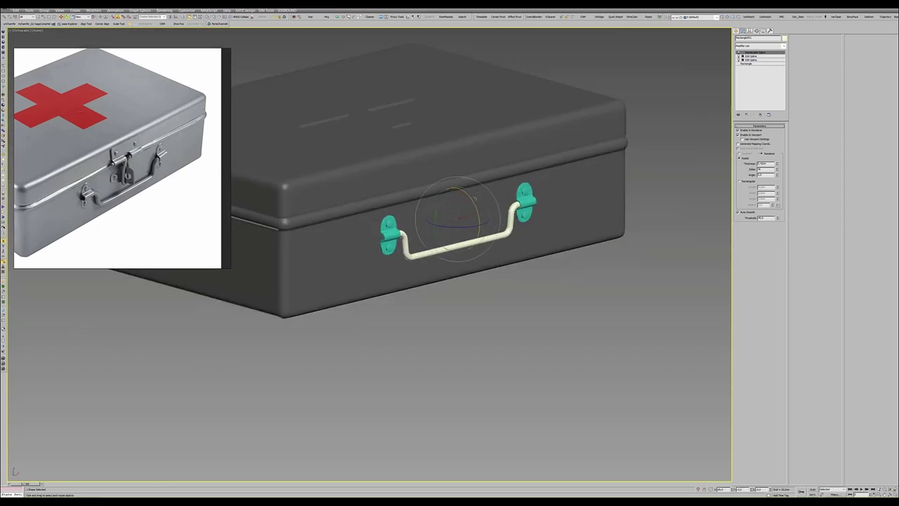
key(x)
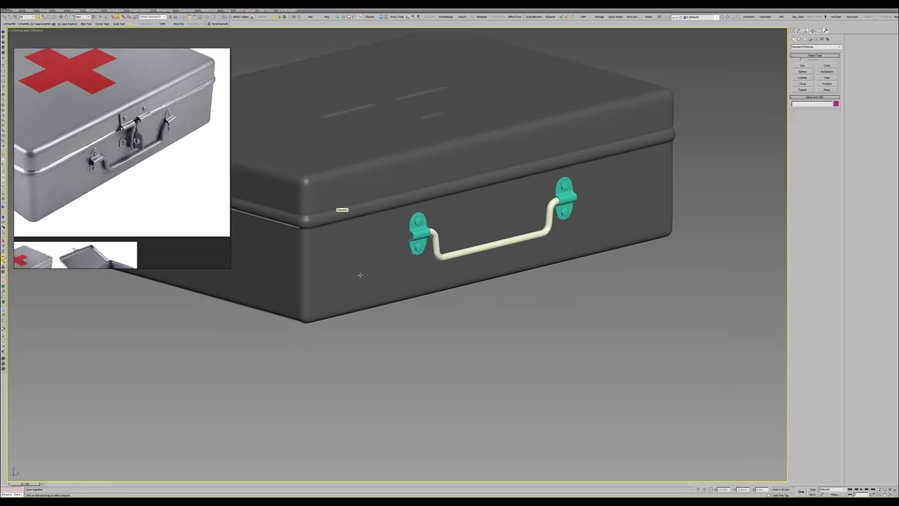
- Select the left handle clip and inspect the edges of its unsmoothed base mesh
scroll(423, 232, up, 2)
scroll(423, 232, up, 3)
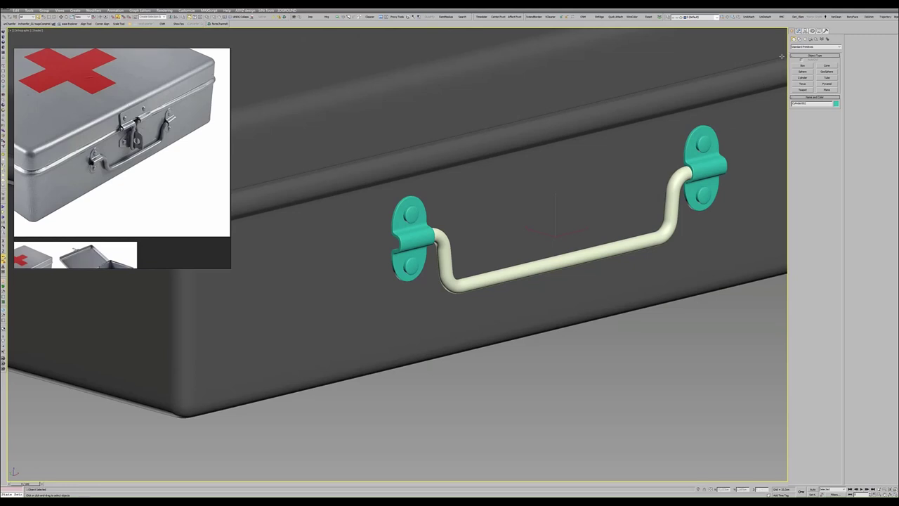
click(798, 31)
key(F4)
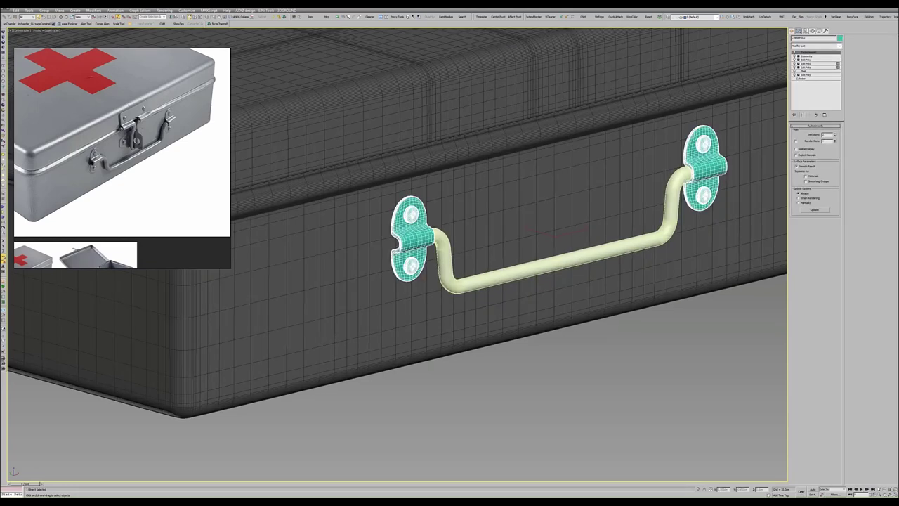
scroll(394, 255, up, 3)
click(805, 60)
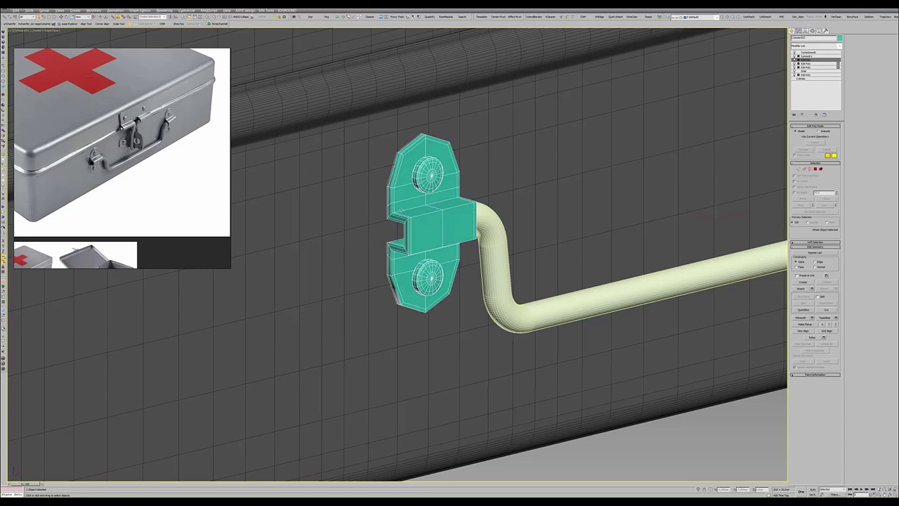
scroll(397, 204, up, 2)
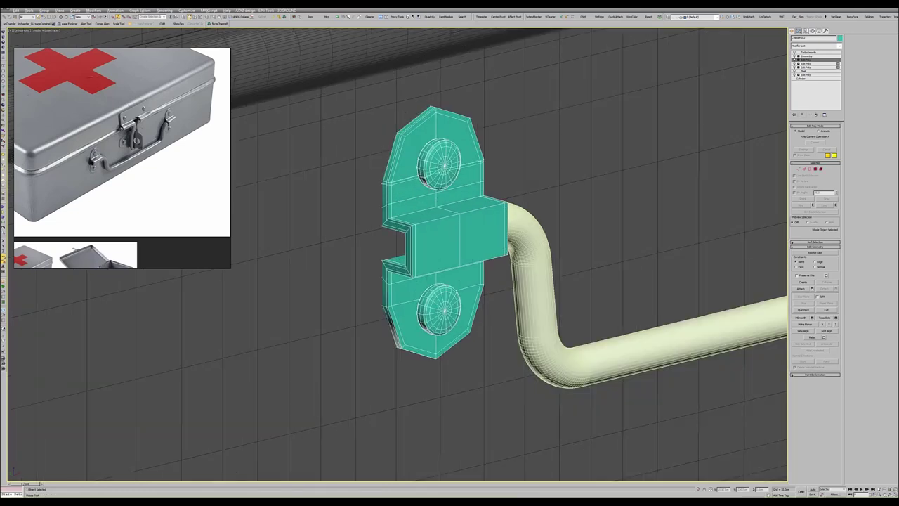
key(2)
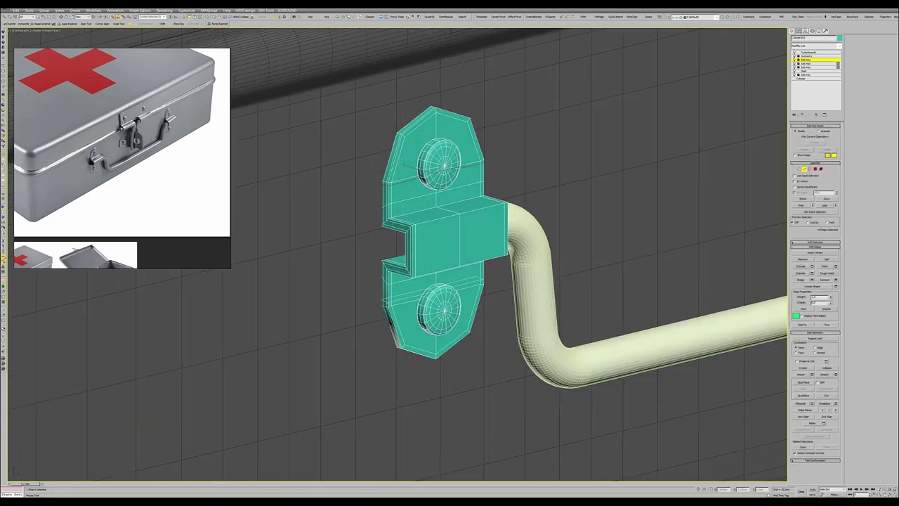
key(2)
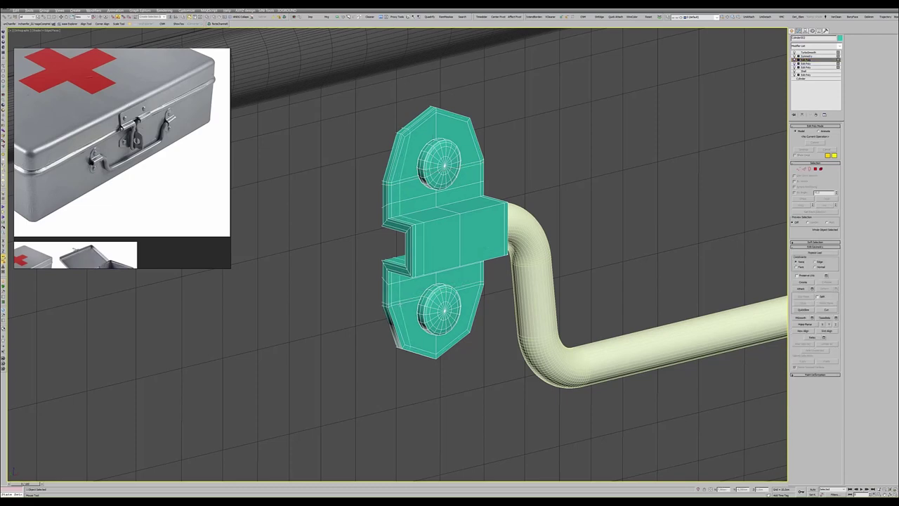
key(alt+q)
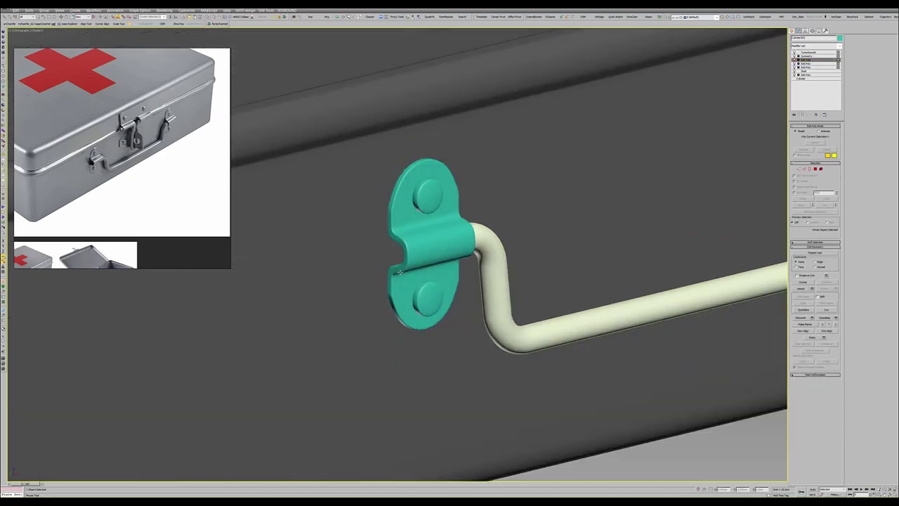
scroll(429, 231, down, 3)
key(w)
scroll(429, 231, up, 3)
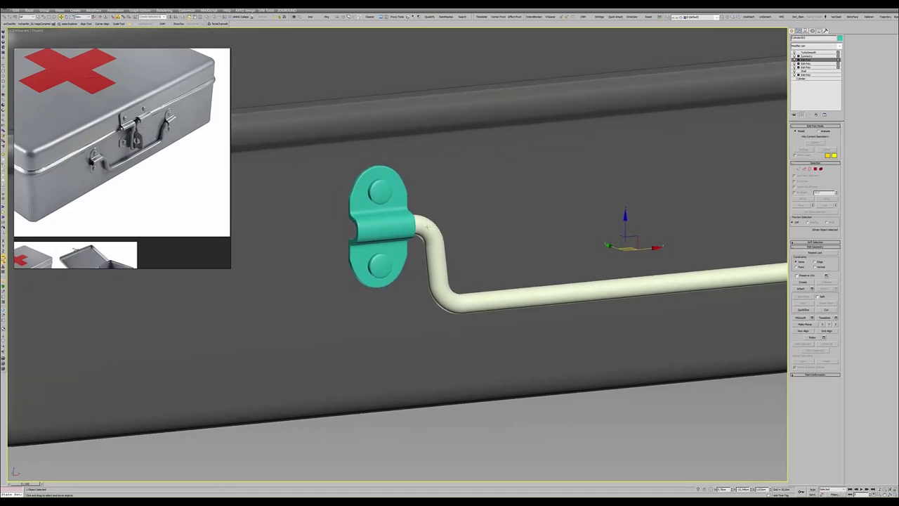
- Isolate the bracket, select the edge loop under the middle block, and return to TurboSmooth
key(alt+q)
key(F4)
scroll(325, 181, up, 2)
key(2)
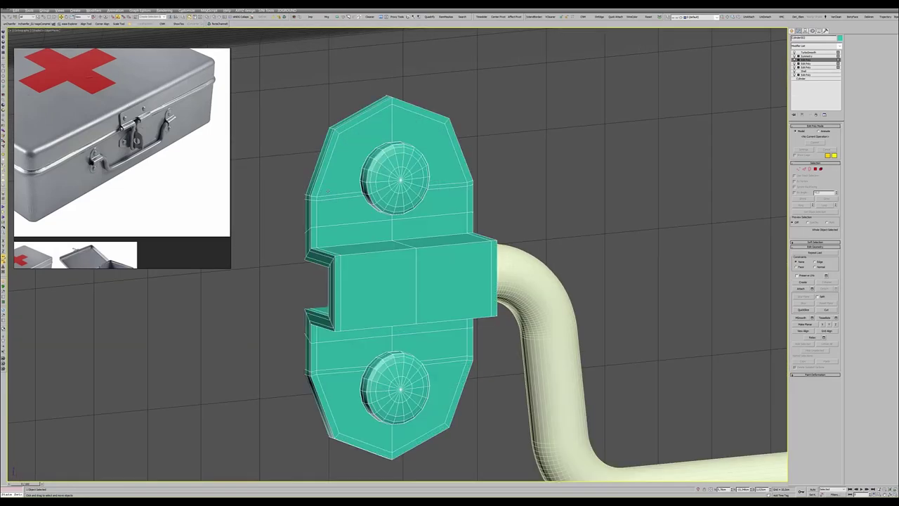
click(331, 199)
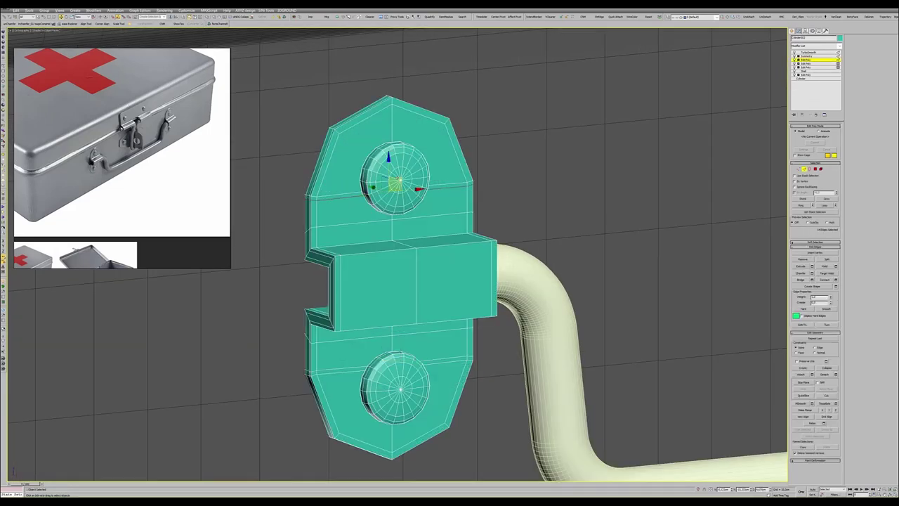
key(ctrl+e)
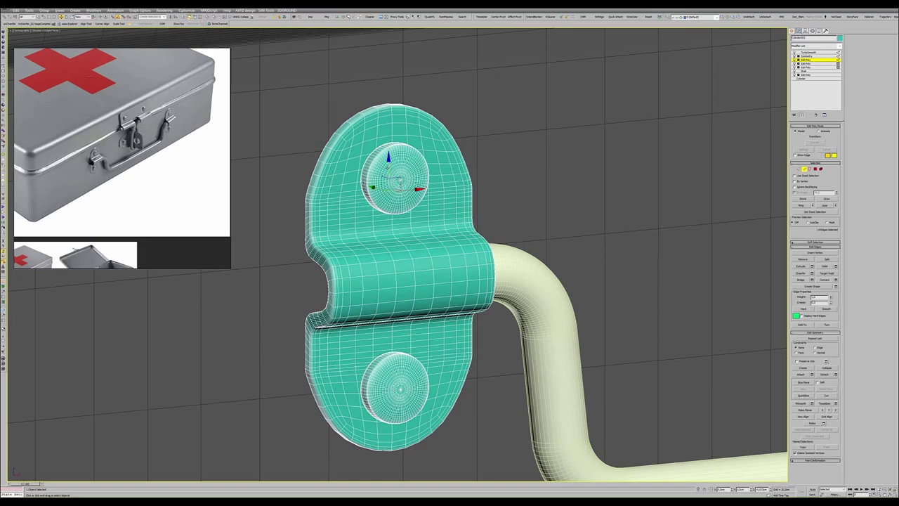
key(ctrl+e)
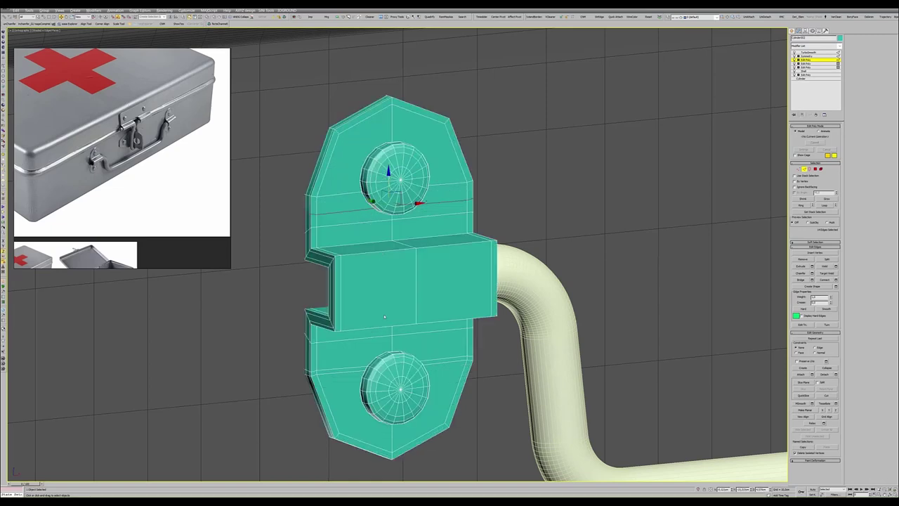
click(393, 324)
key(ctrl+e)
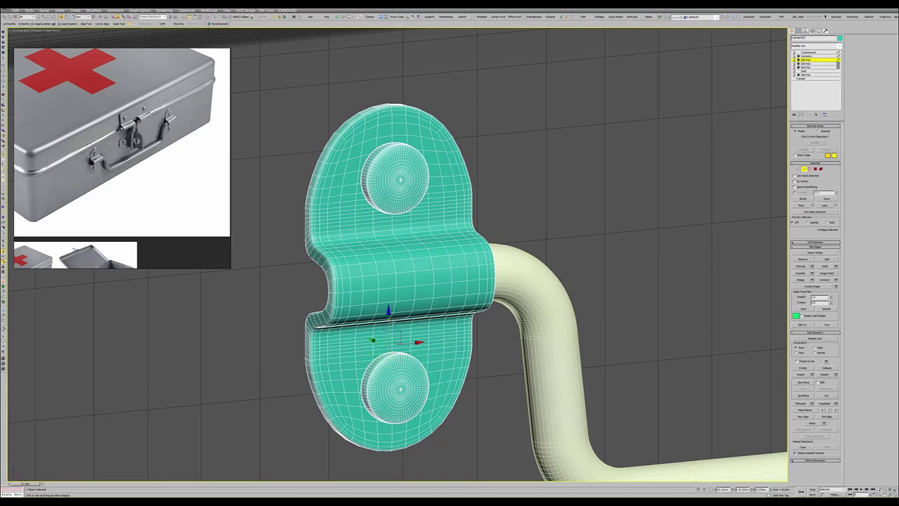
key(ctrl+e)
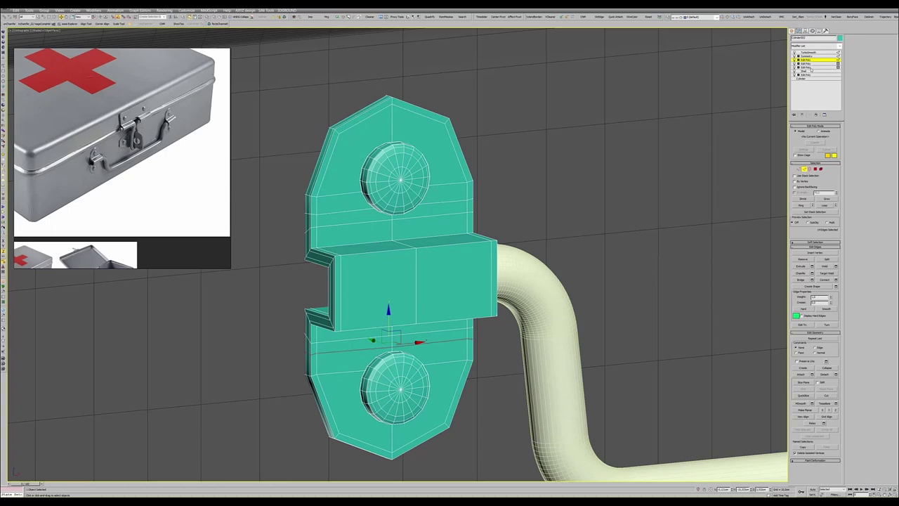
click(808, 53)
scroll(389, 218, down, 5)
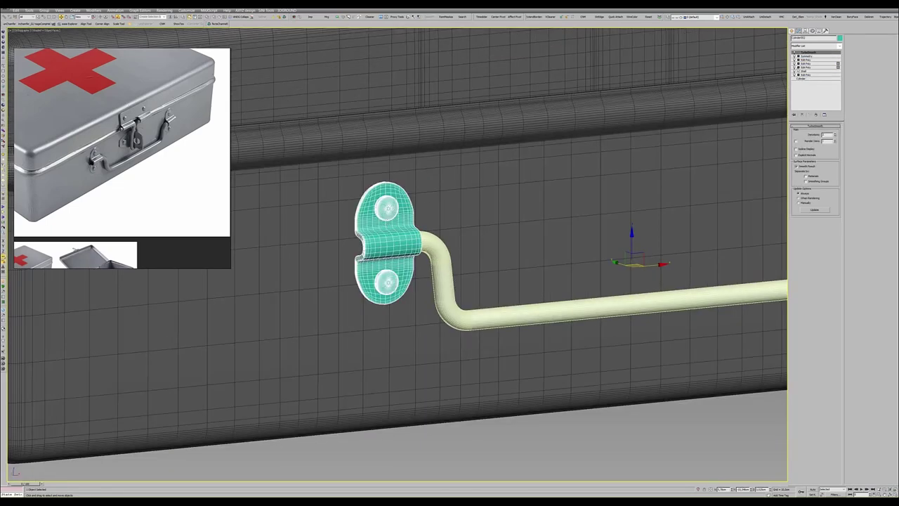
- Set the hinge bracket's object colour to dark grey
click(839, 38)
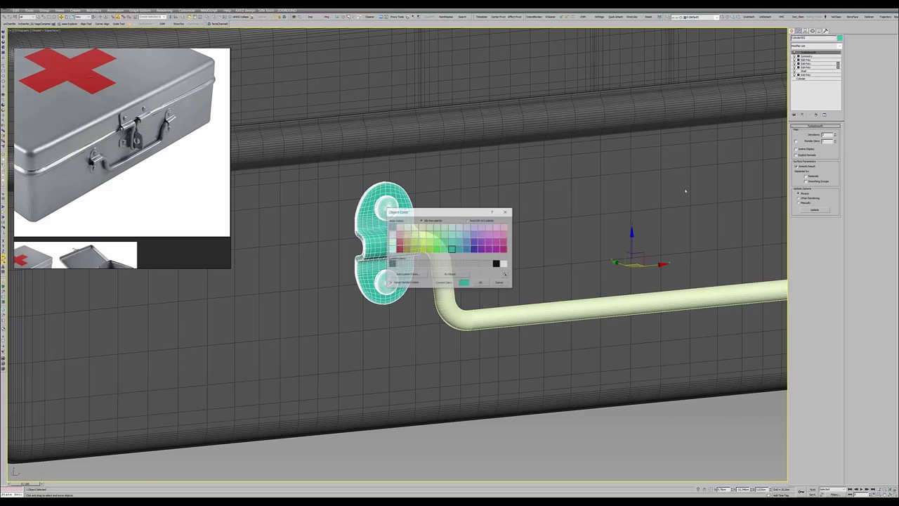
click(391, 262)
click(480, 283)
- Give the tubular handle the same dark grey object colour
click(446, 295)
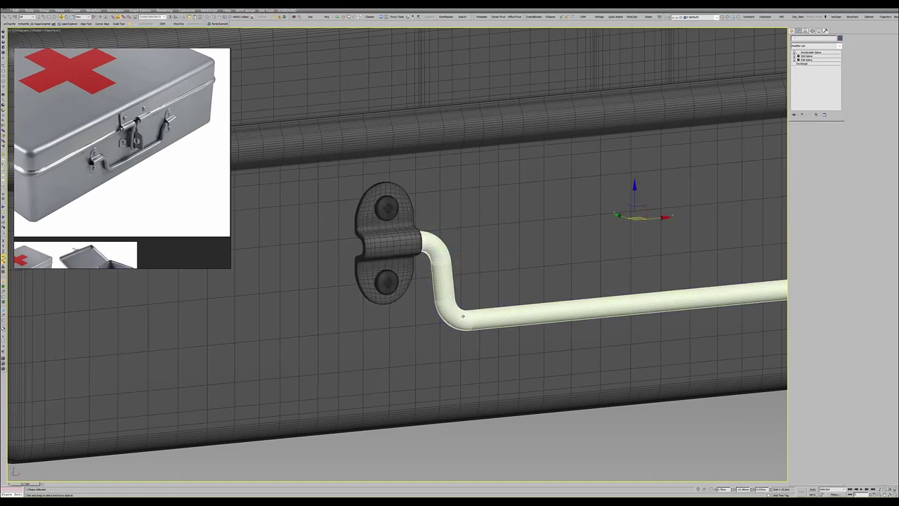
click(839, 38)
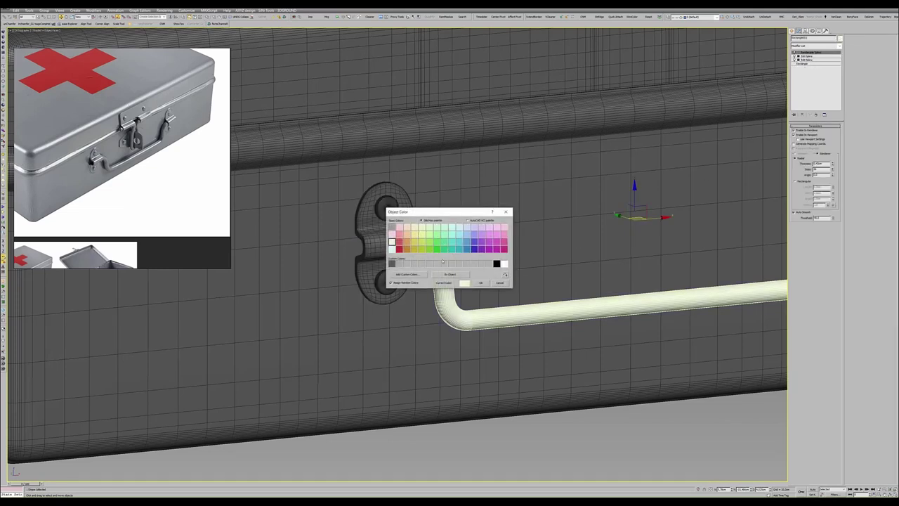
click(391, 263)
click(480, 282)
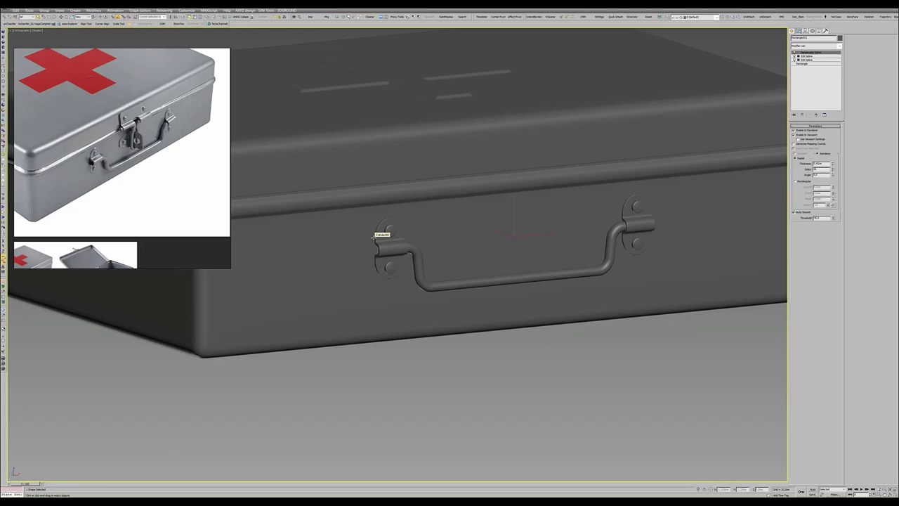
scroll(373, 237, down, 5)
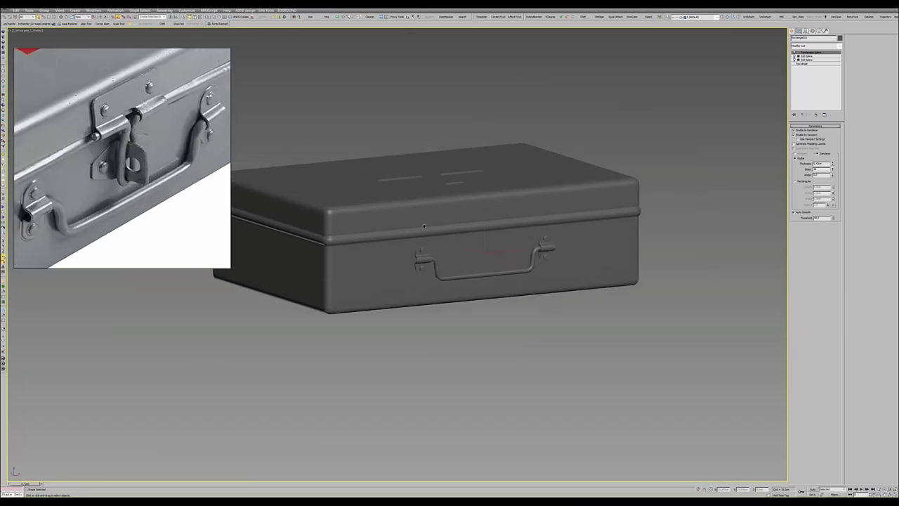
- Draw a small Plane at the handle's centre in the Front view
key(alt+w)
key(alt+w)
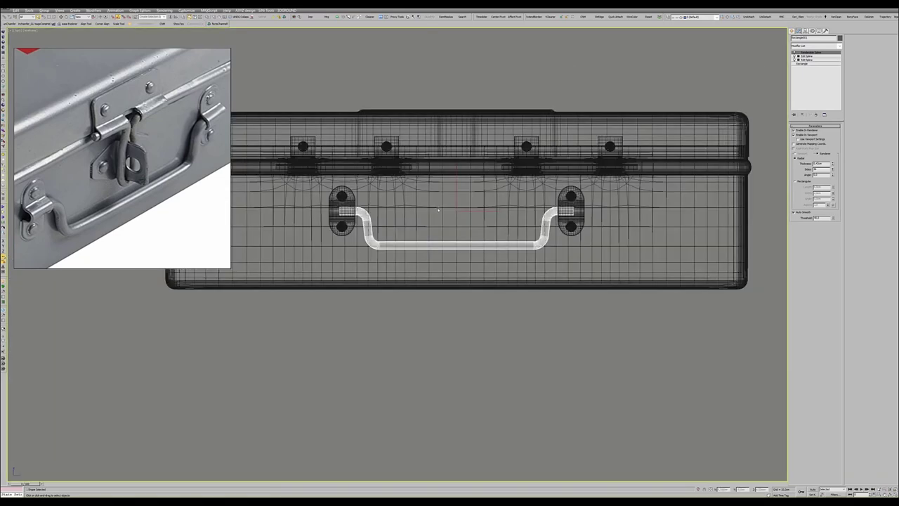
scroll(437, 209, up, 2)
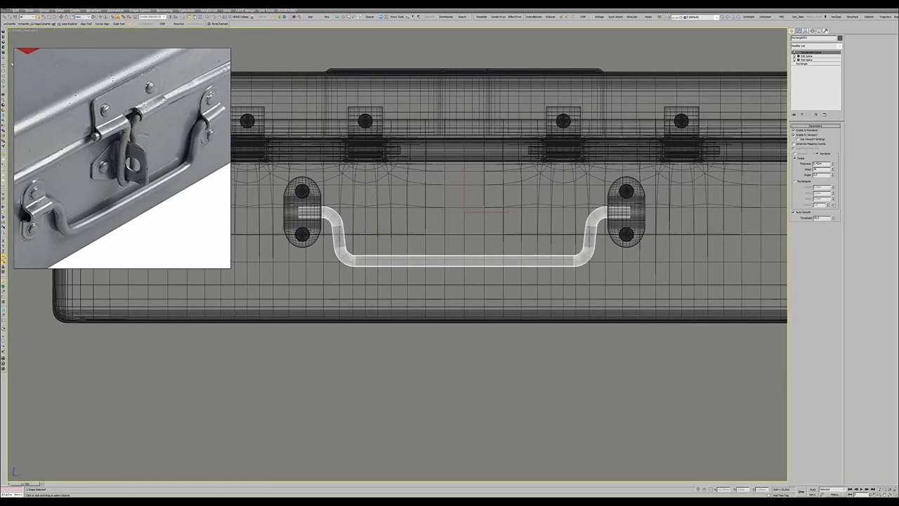
key(alt+p)
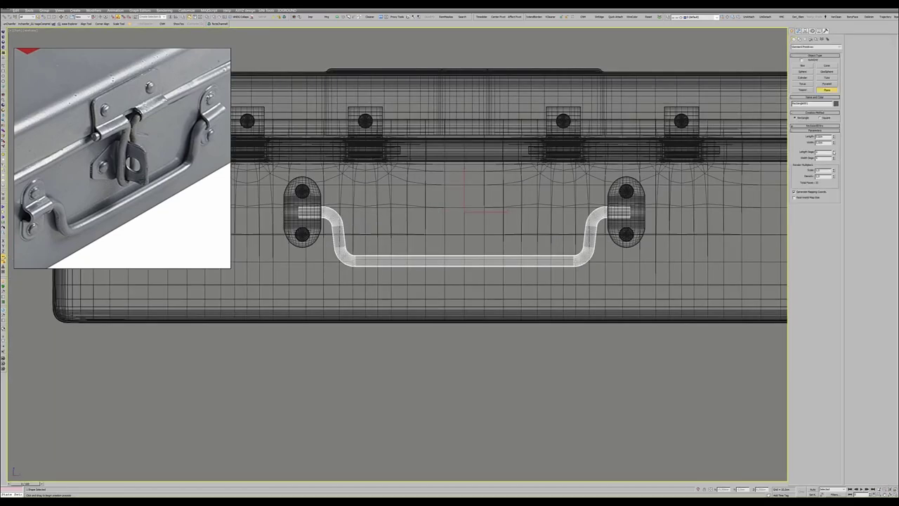
drag(463, 183, 424, 232)
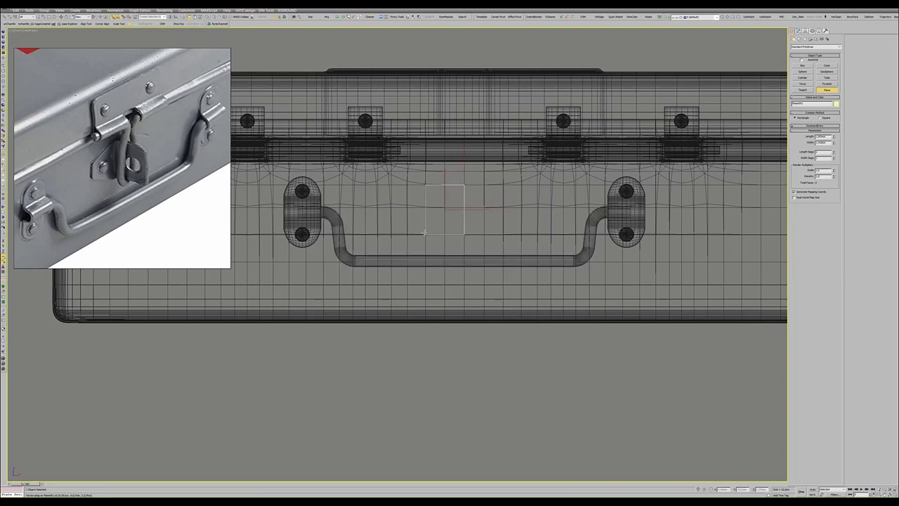
right_click(434, 231)
- In the Perspective view, frame the new plane and nudge it slightly right and down
key(alt+w)
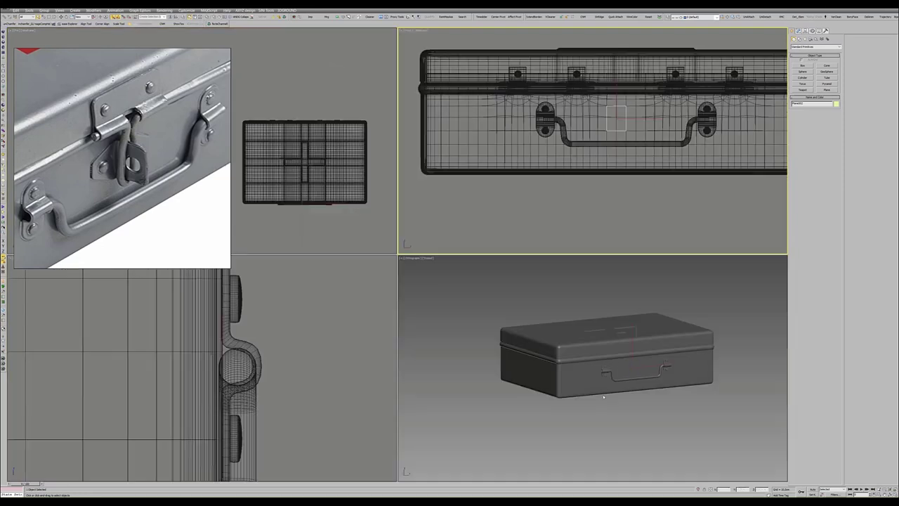
right_click(631, 368)
key(alt+w)
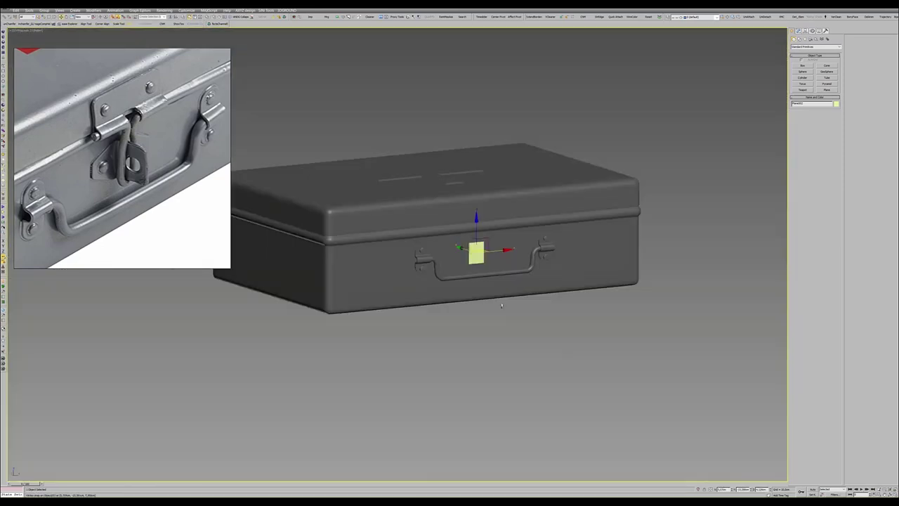
key(z)
scroll(421, 251, down, 3)
scroll(421, 250, down, 3)
alt+middle_drag(421, 251, 435, 238)
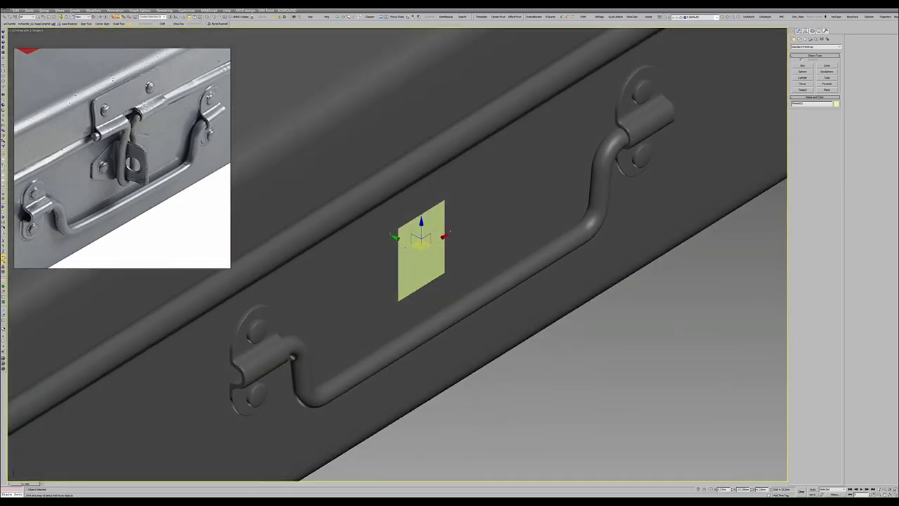
drag(420, 243, 425, 245)
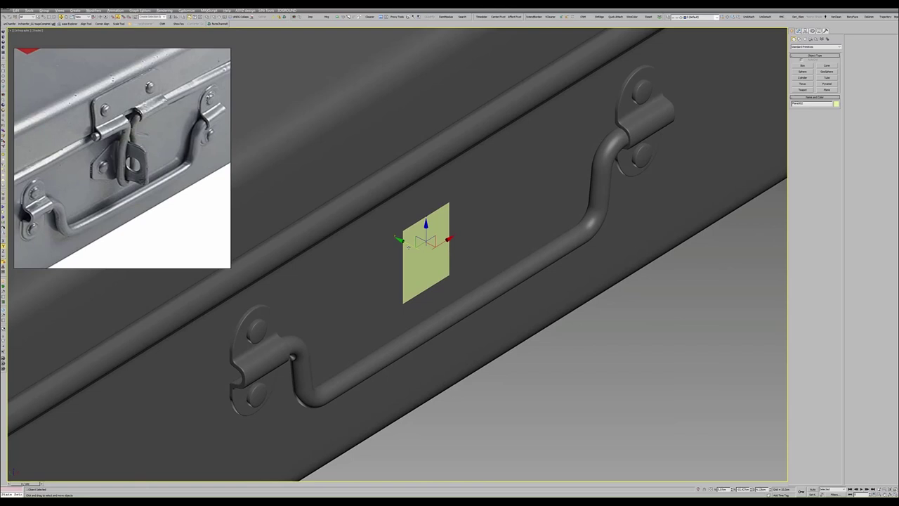
- Back in the maximized Front view, add an Edit Poly modifier to the plane
key(alt+w)
right_click(513, 217)
key(alt+w)
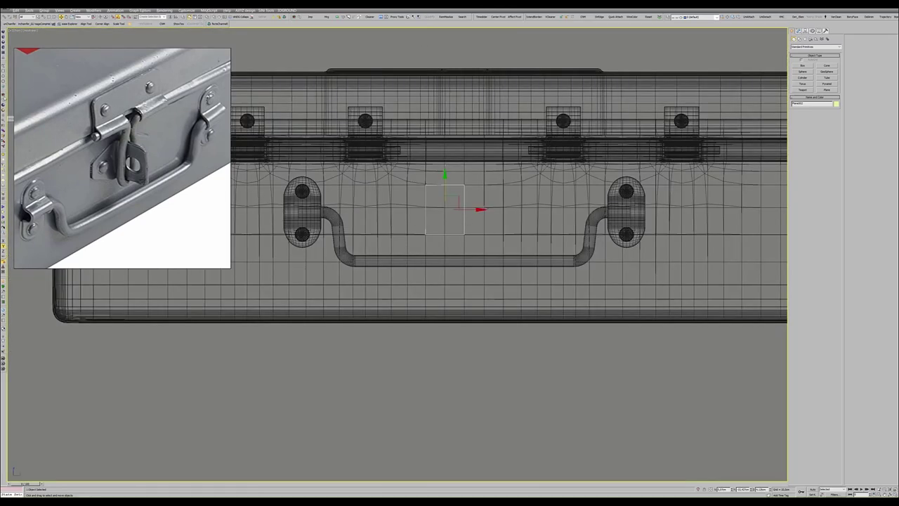
click(11, 119)
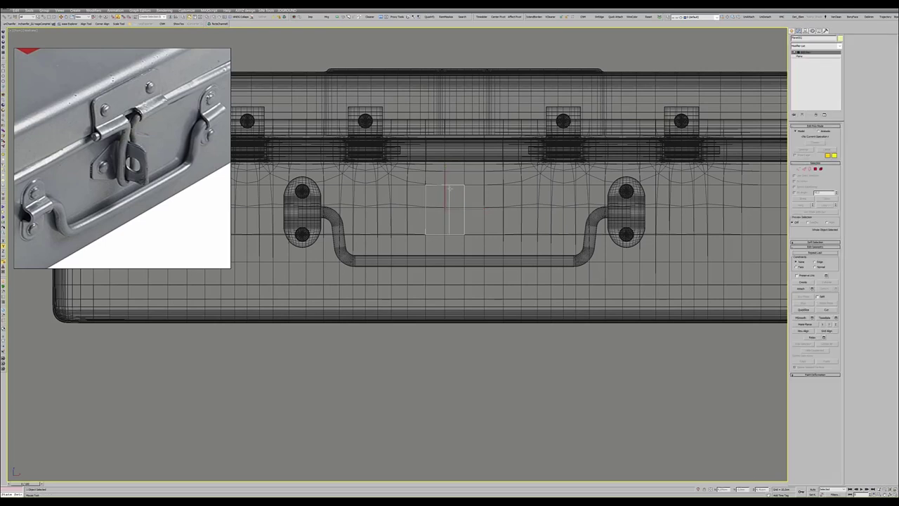
- Taper the plane's left side using its two left vertices, then select its right edge
key(2)
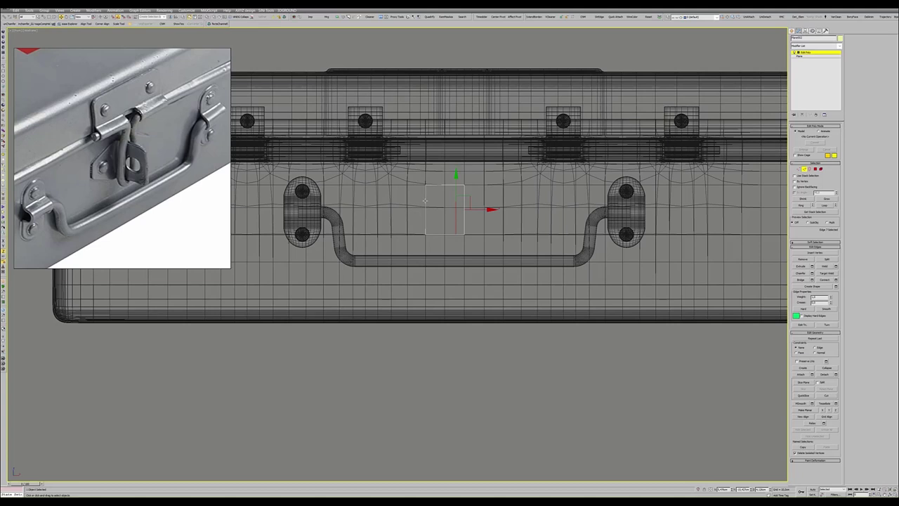
key(1)
mouse_move(420, 179)
mouse_down()
mouse_move(431, 224)
mouse_move(438, 205)
mouse_up()
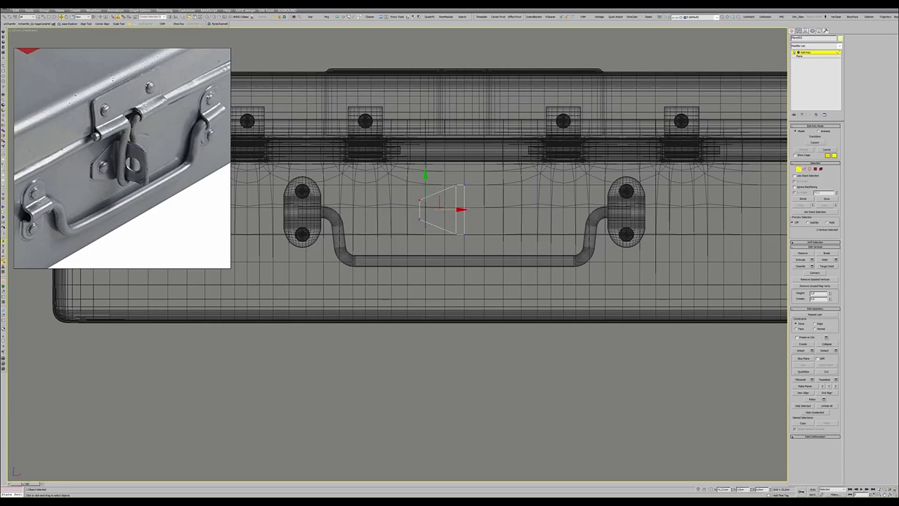
key(2)
click(462, 205)
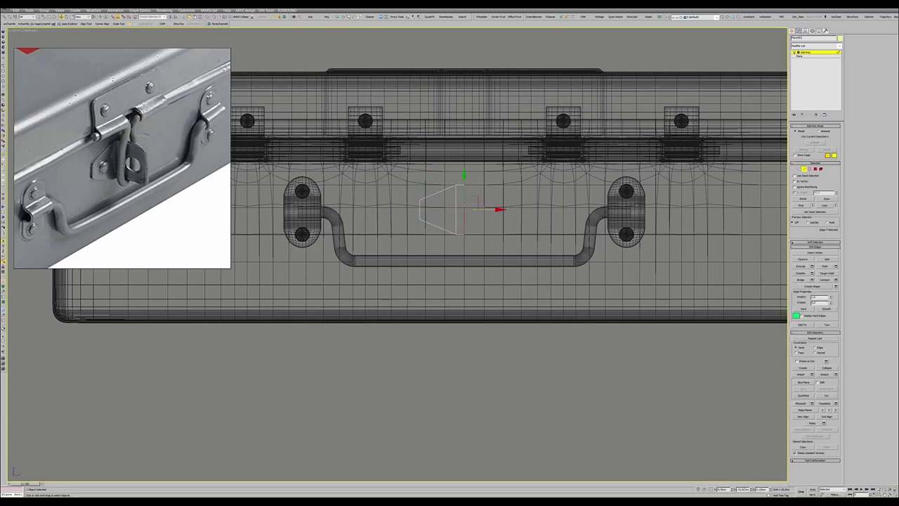
- In the Perspective view, extend an angled flap from the plate's right edge
key(alt+w)
middle_click(492, 351)
key(alt+w)
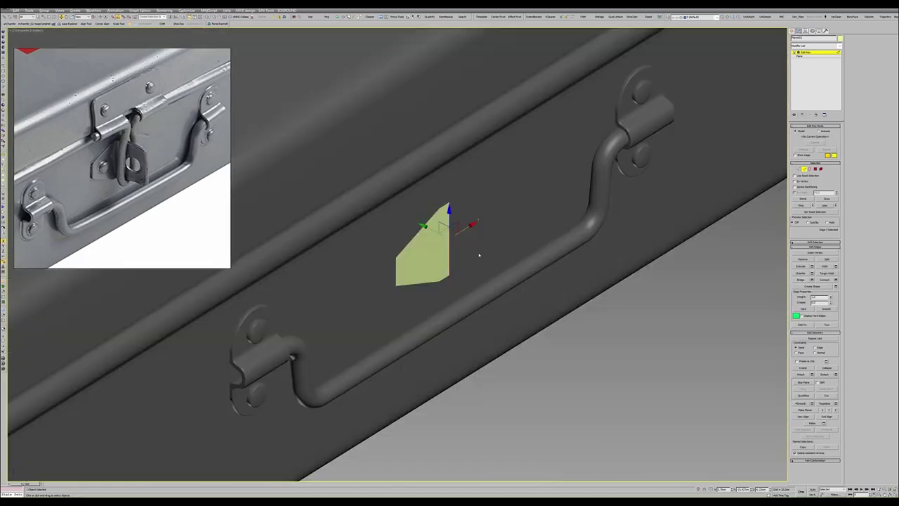
scroll(471, 248, up, 2)
mouse_move(465, 223)
shift+mouse_down()
mouse_move(513, 225)
mouse_move(478, 247)
shift+mouse_up()
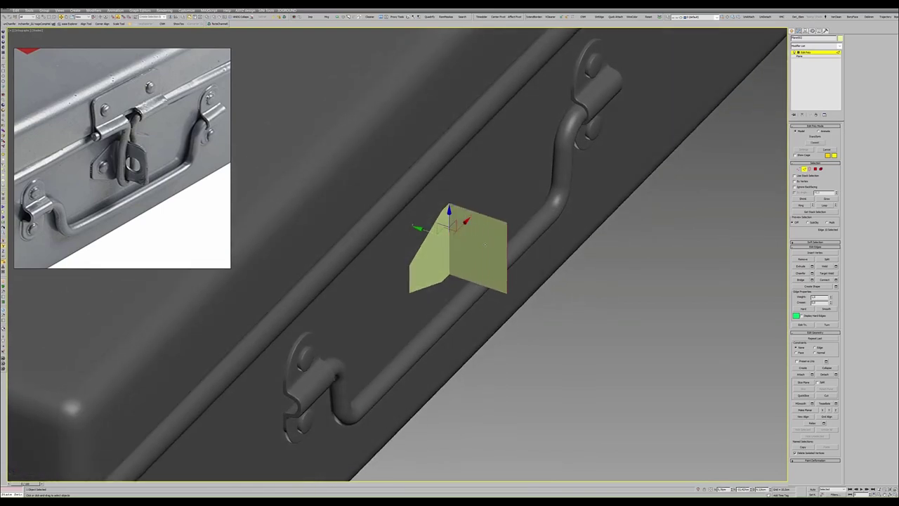
key(F4)
scroll(475, 247, down, 2)
- Isolate the bent latch plate in a maximized side view
key(alt+w)
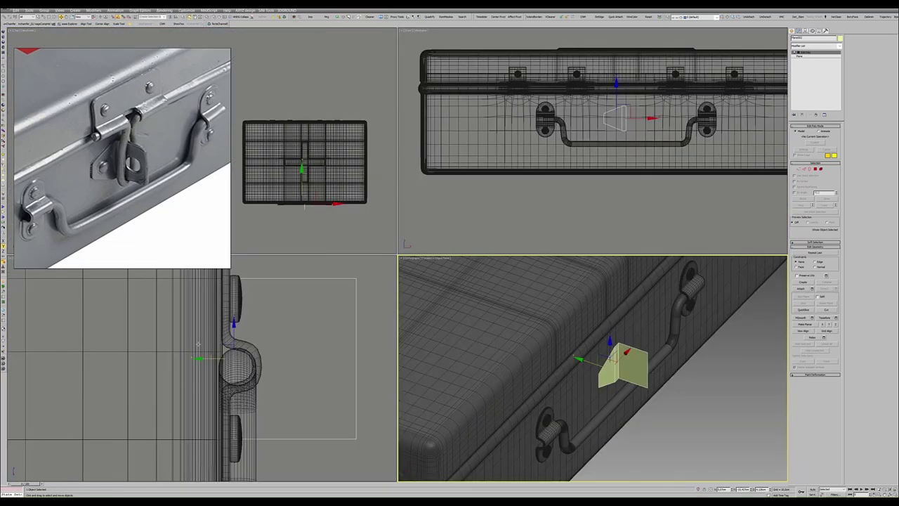
middle_click(318, 311)
key(alt+w)
key(alt+q)
scroll(318, 311, down, 3)
scroll(318, 311, down, 2)
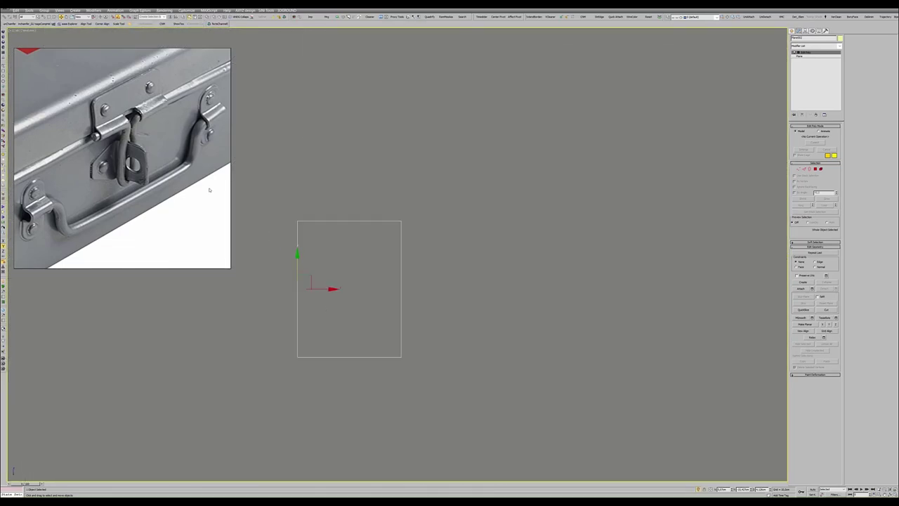
- Draw a cylinder and place it flat against the bent plate's face
click(7, 42)
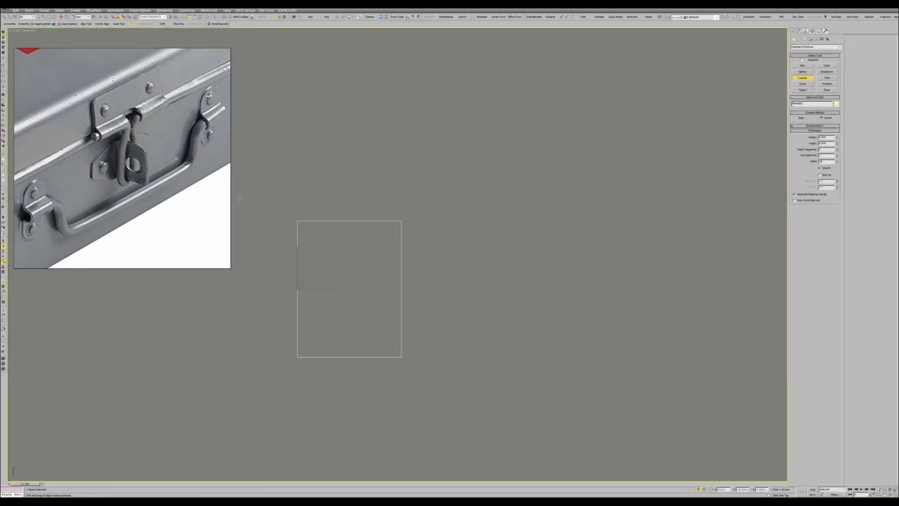
double_click(827, 161)
drag(347, 289, 379, 280)
key(w)
key(alt+w)
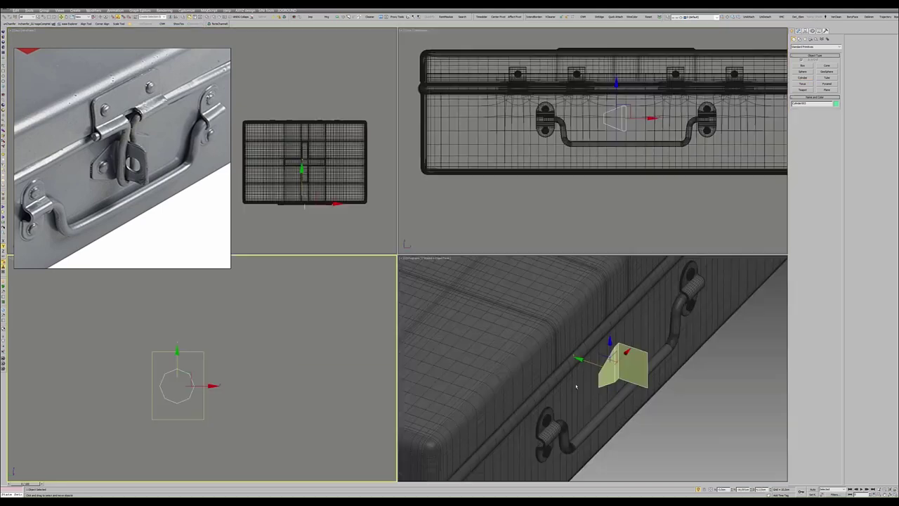
right_click(426, 376)
key(alt+w)
alt+middle_drag(401, 369, 426, 376)
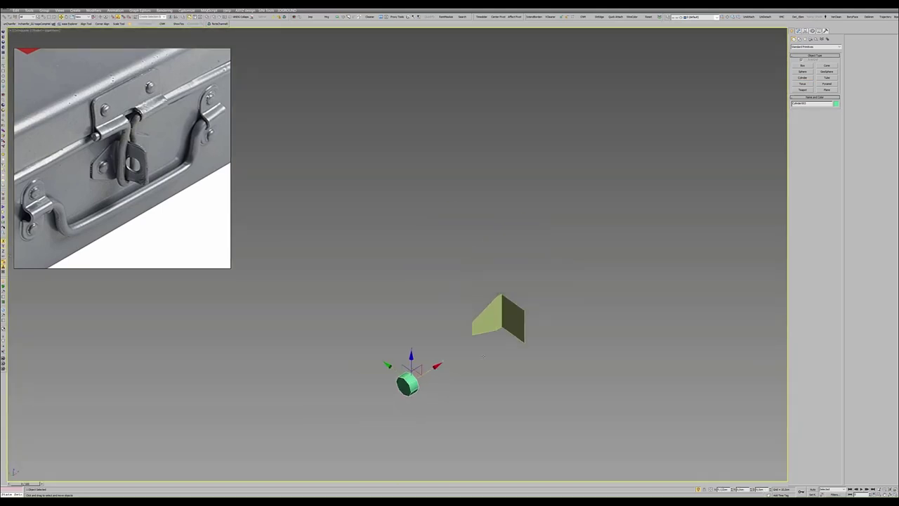
drag(427, 377, 513, 316)
key(z)
alt+middle_drag(449, 323, 417, 324)
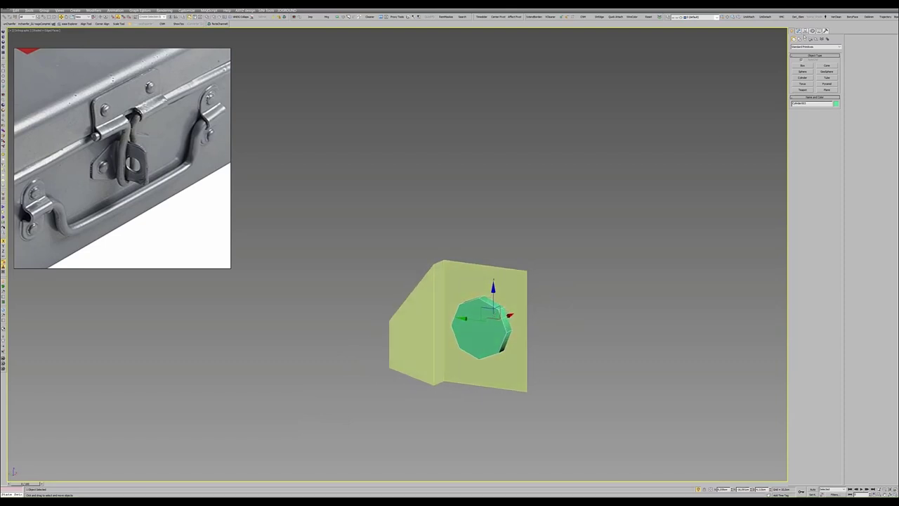
- Reduce the cylinder's Sides from 8 to 6 to make a hexagonal prism
click(799, 31)
click(837, 158)
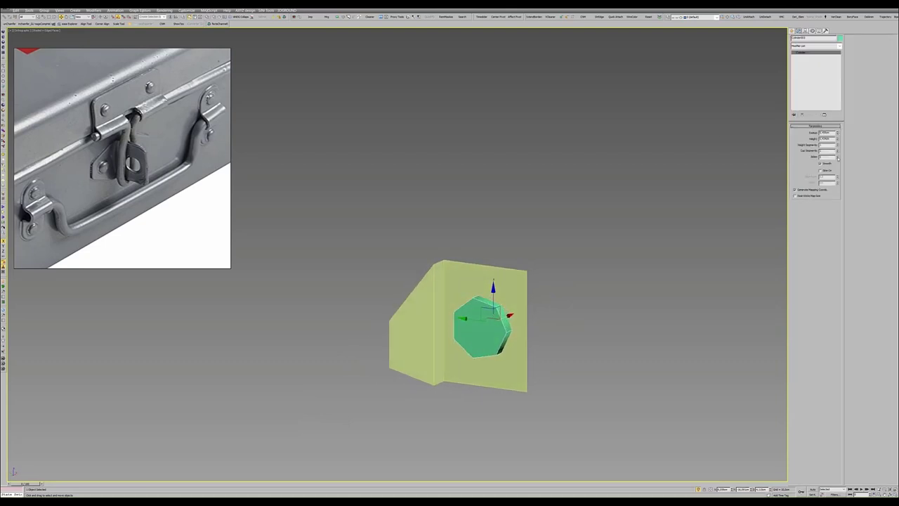
click(837, 158)
- Connect a horizontal edge across the bent plate in Edge mode
click(422, 337)
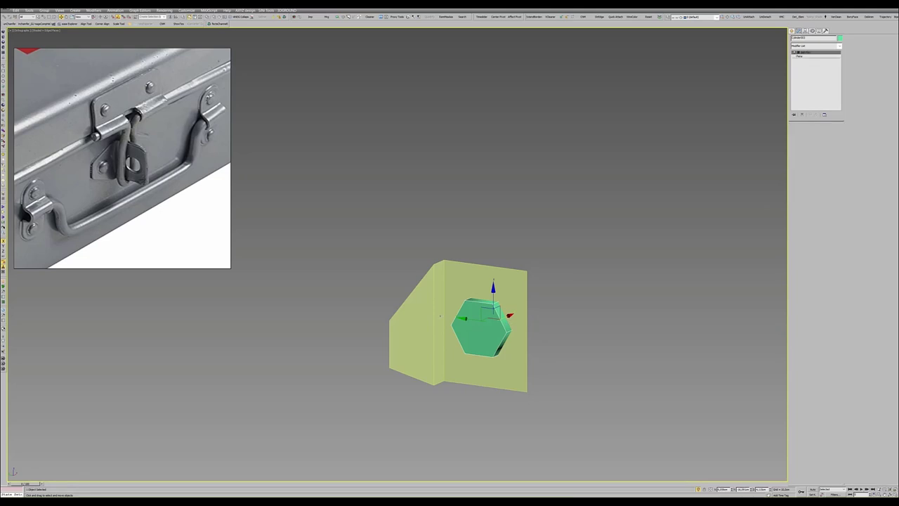
key(2)
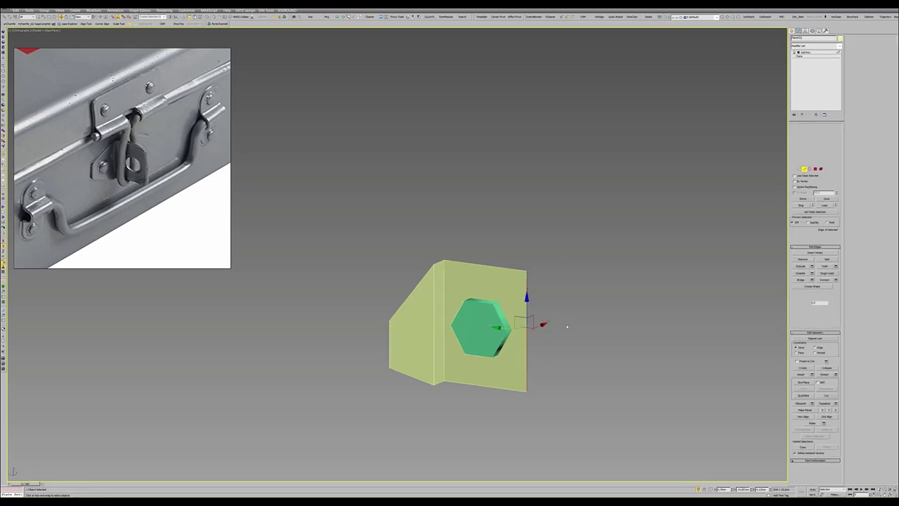
click(390, 339)
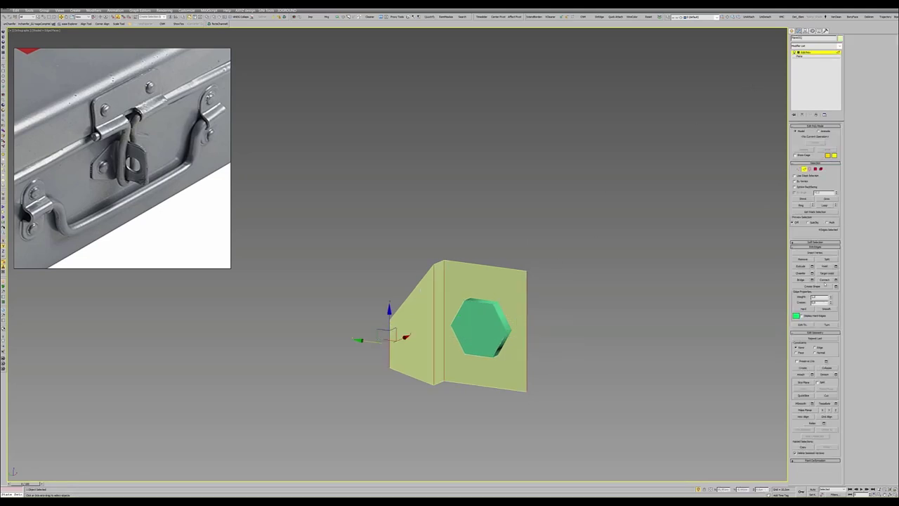
click(824, 280)
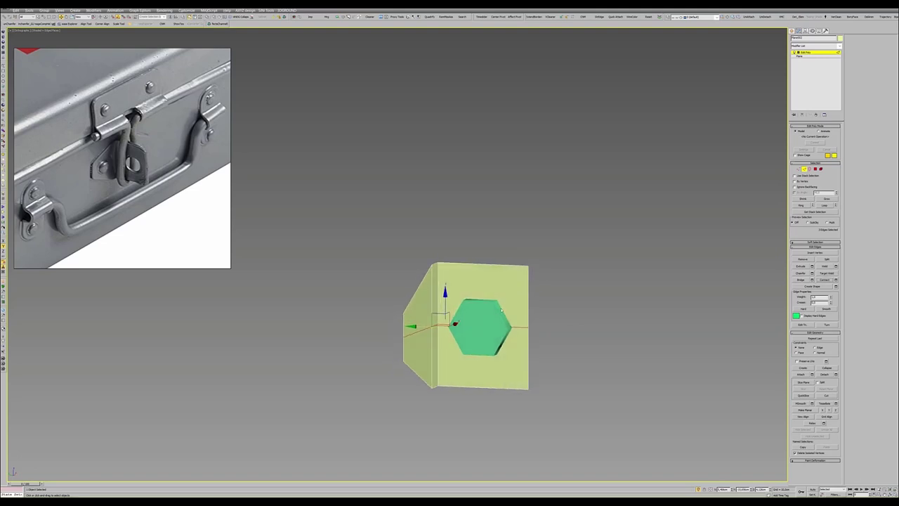
- Align the hexagonal prism to the plate's pivot on Y and Z
click(497, 327)
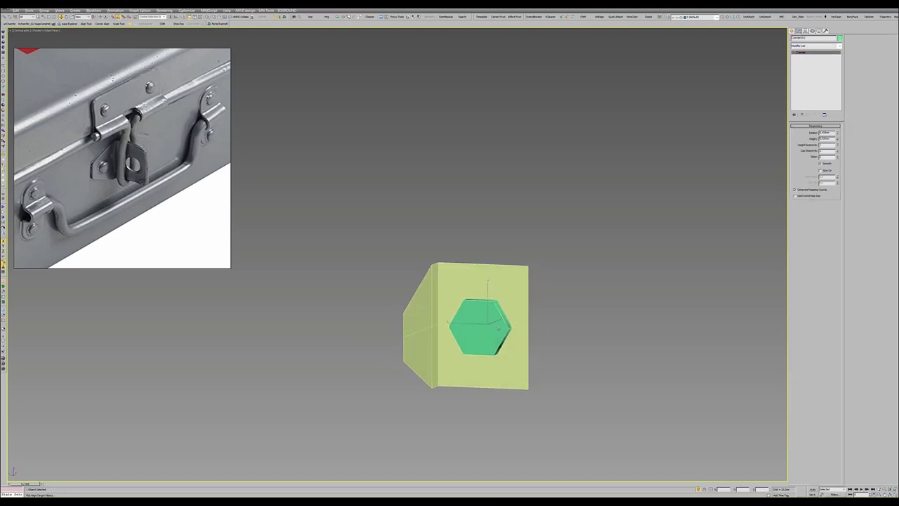
key(alt+a)
click(497, 321)
click(443, 213)
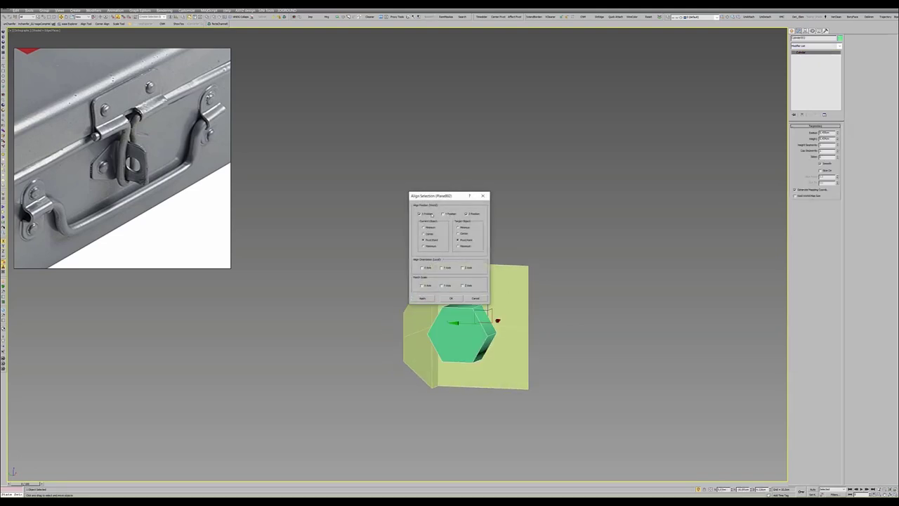
click(467, 213)
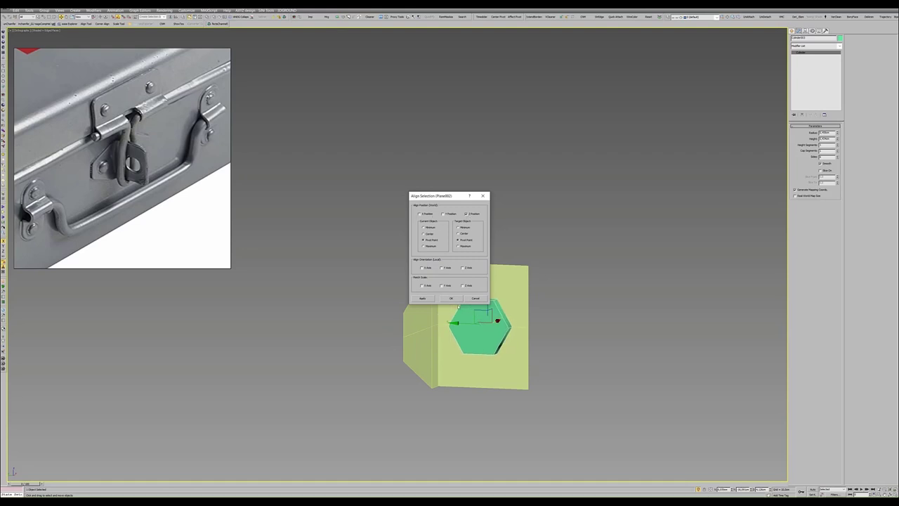
click(451, 297)
- Check the centred hexagon in Front and Perspective views, then select the bent plate
key(alt+w)
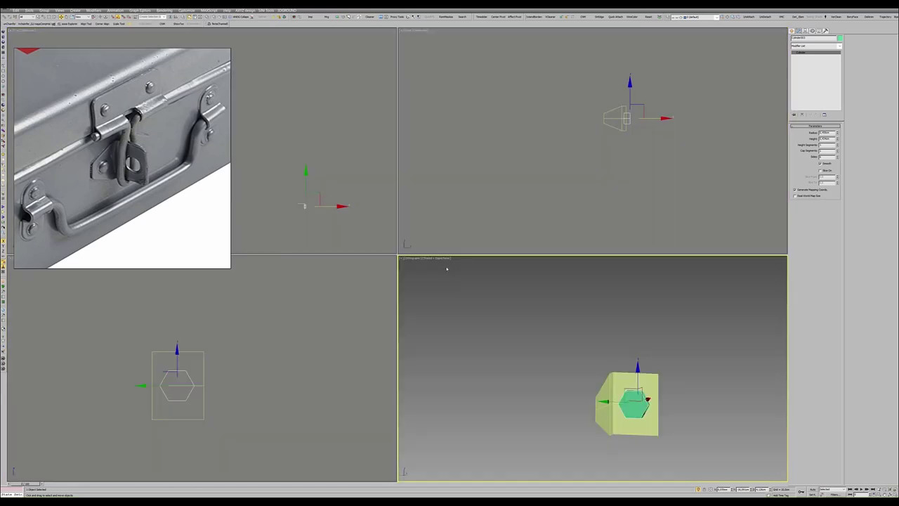
middle_click(290, 322)
key(alt+w)
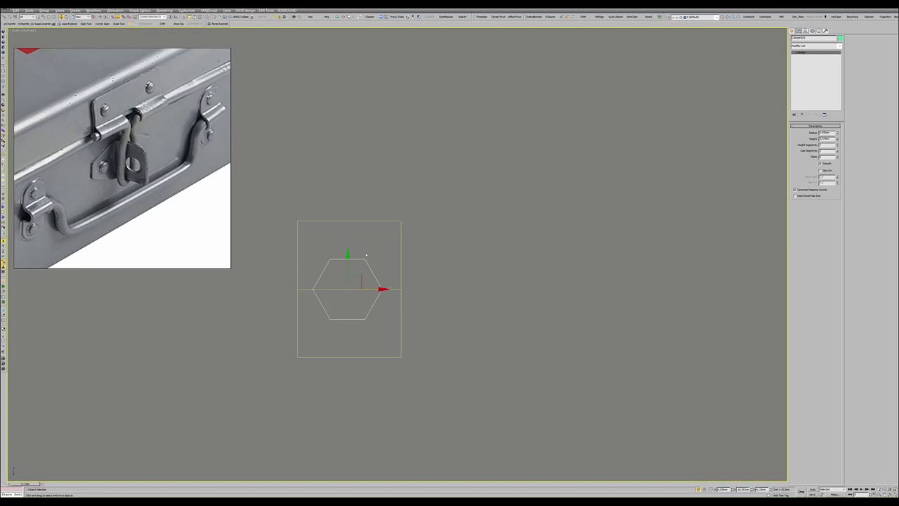
key(alt+w)
middle_click(580, 369)
key(alt+w)
alt+middle_drag(580, 369, 497, 290)
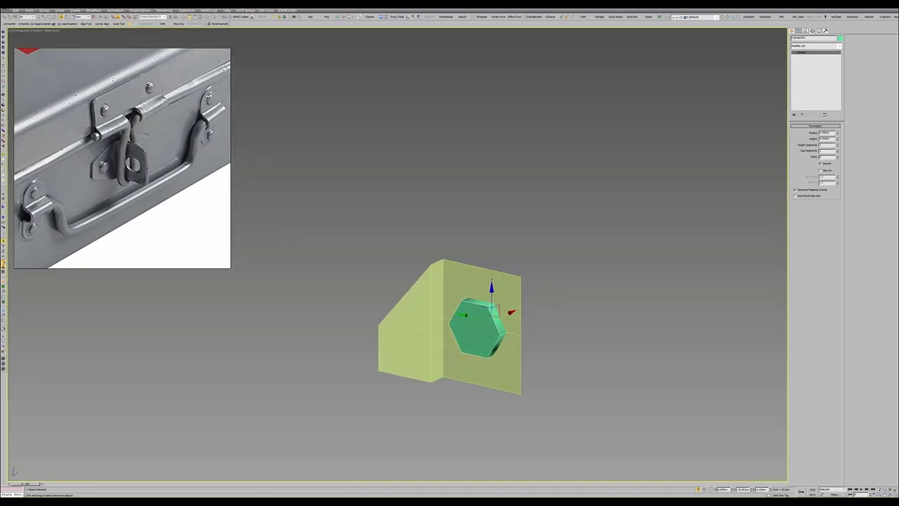
click(497, 290)
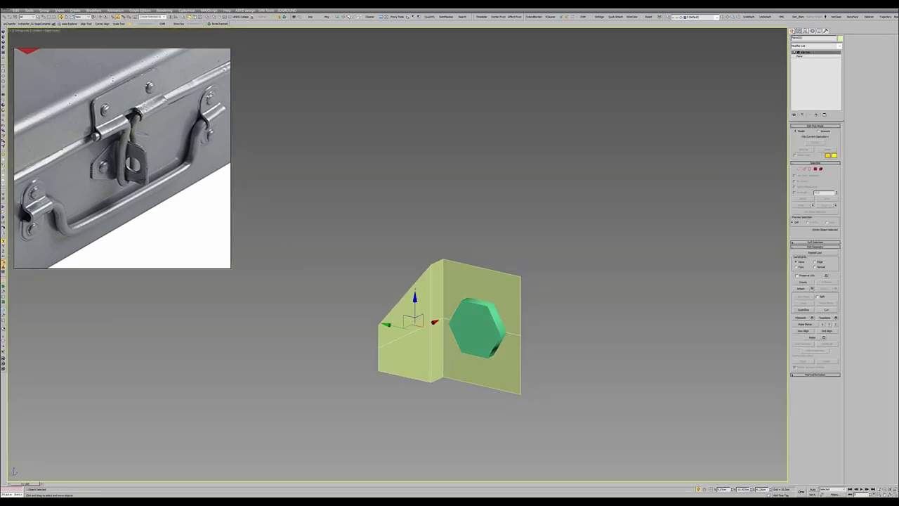
- Subtract the hexagon from the plate with ProBoolean set to No Edge Removal
click(793, 31)
click(804, 47)
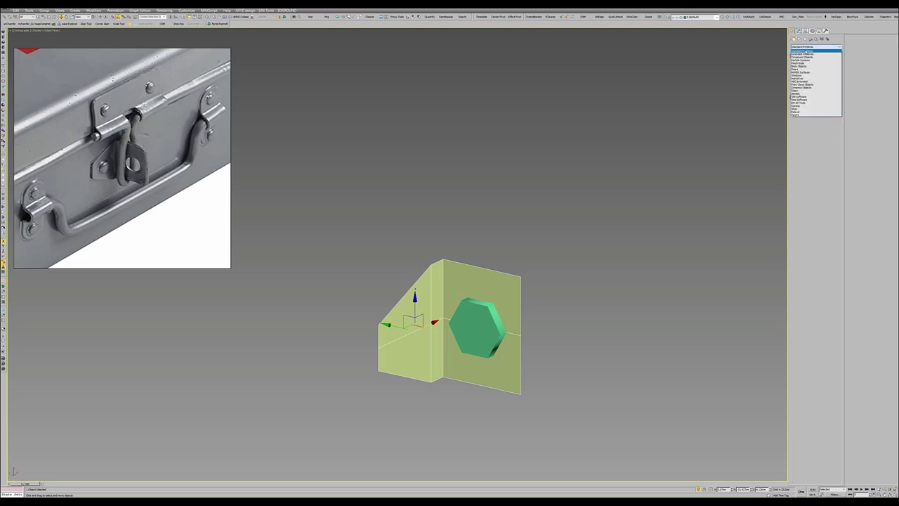
click(807, 59)
click(802, 95)
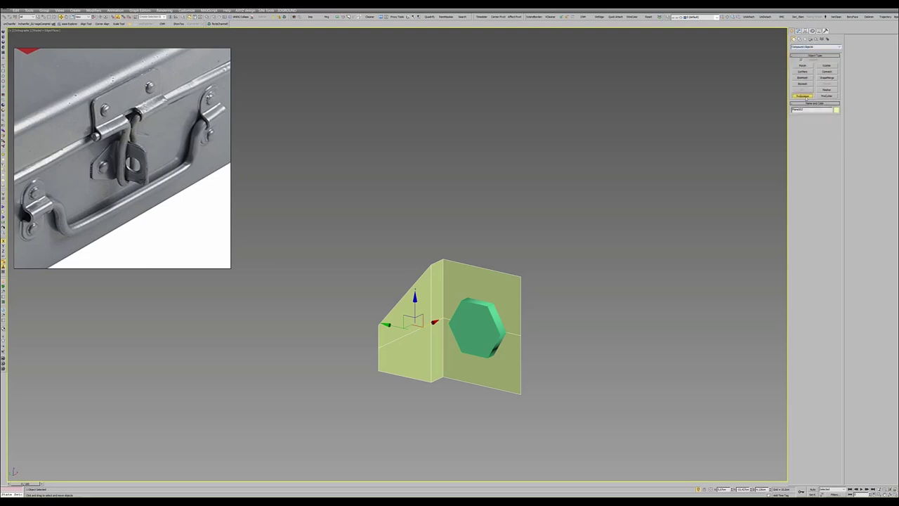
click(815, 325)
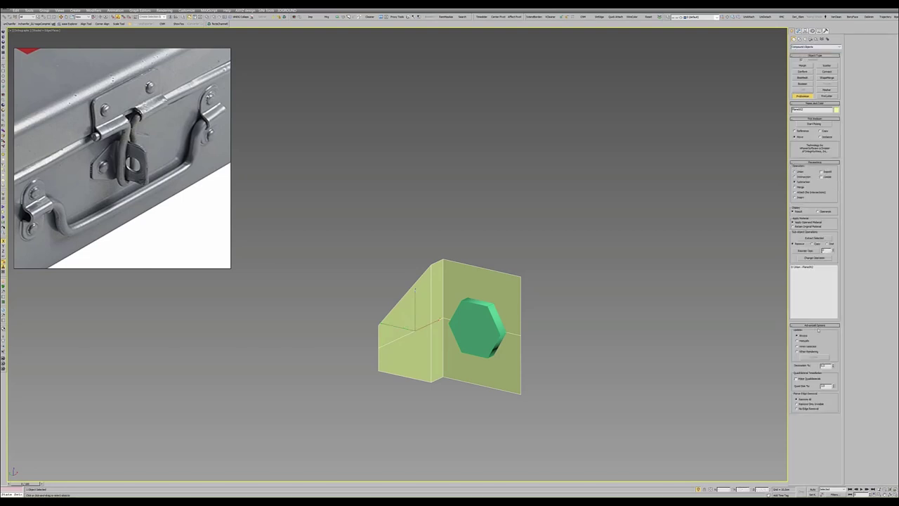
click(804, 408)
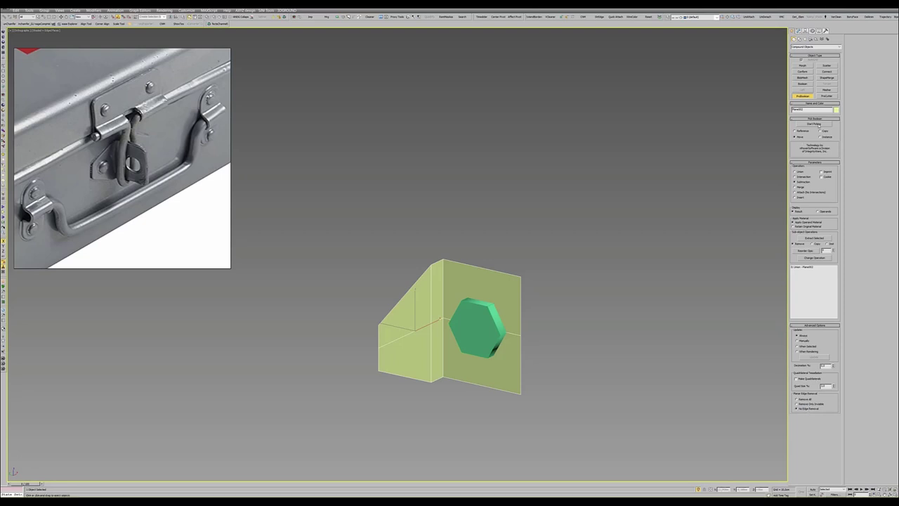
click(814, 123)
click(495, 329)
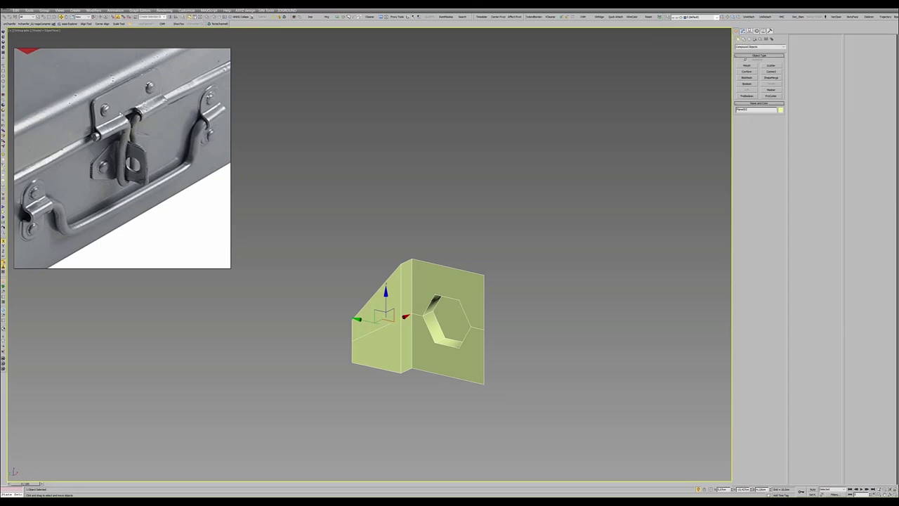
- Add Edit Poly and delete the leftover hexagon polygons
click(3, 96)
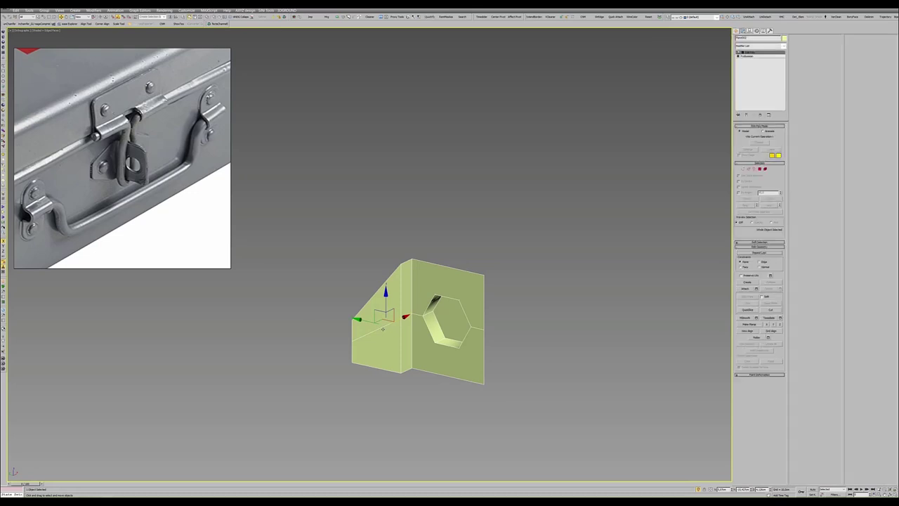
key(4)
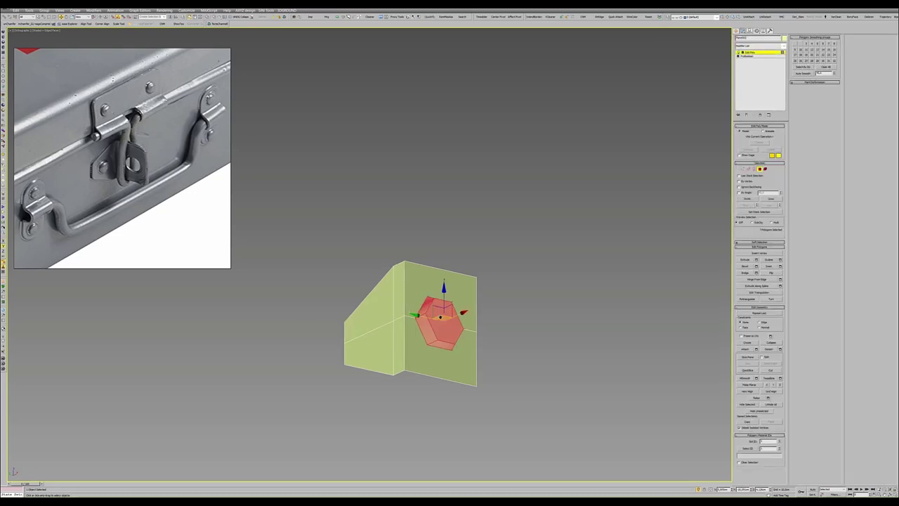
key(Delete)
- Connect the hexagon's upper vertices to the plate's top corners
key(1)
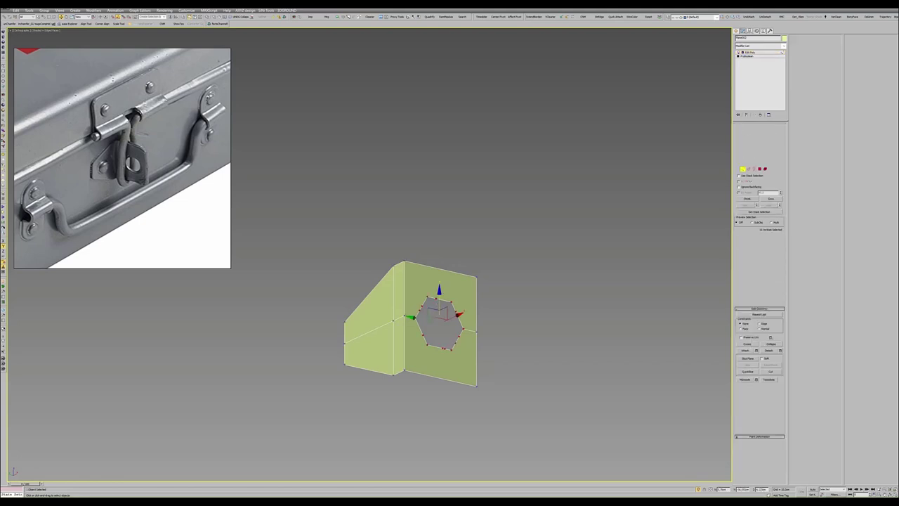
scroll(434, 303, up, 3)
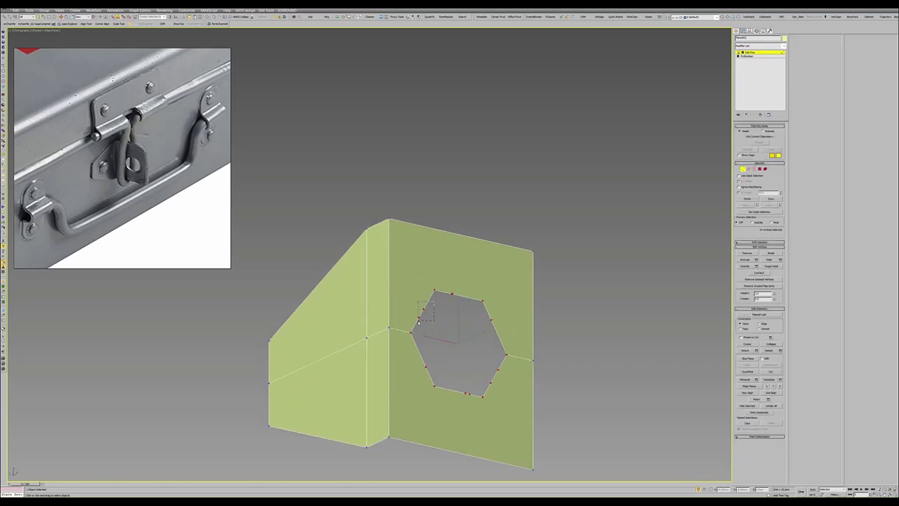
click(419, 320)
ctrl+drag(479, 387, 457, 405)
scroll(471, 313, up, 2)
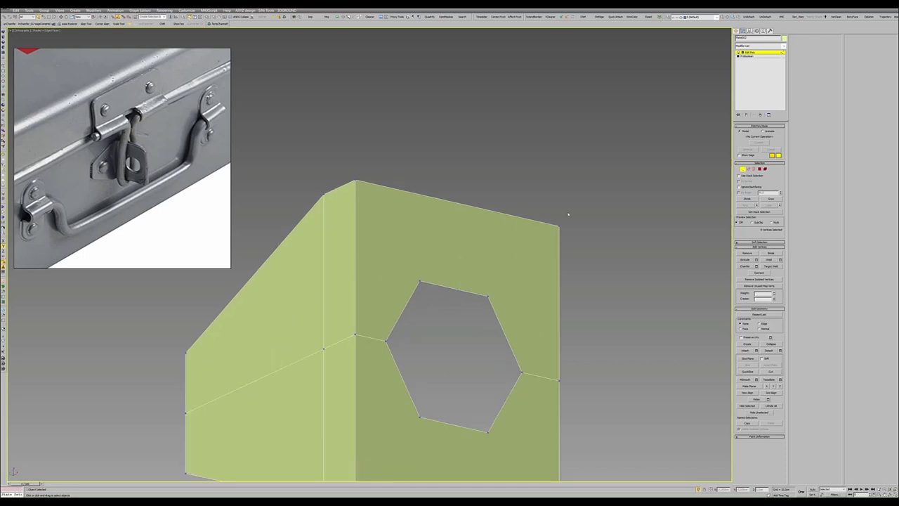
click(488, 296)
key(ctrl+shift+e)
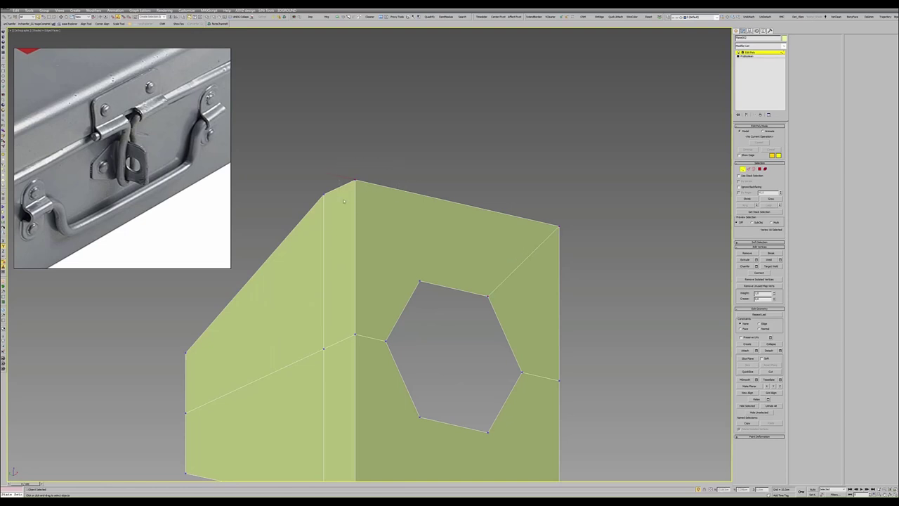
- Connect the lower hexagon vertices to the bottom corners, then select the ring polygons around the hole
drag(400, 303, 402, 302)
middle_drag(427, 379, 440, 303)
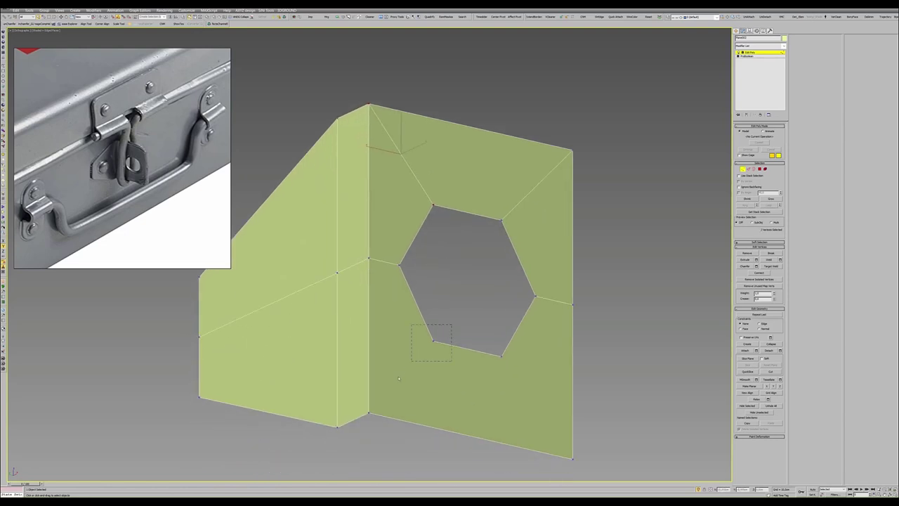
key(ctrl+shift+e)
click(502, 355)
ctrl+drag(593, 443, 556, 476)
scroll(481, 335, down, 2)
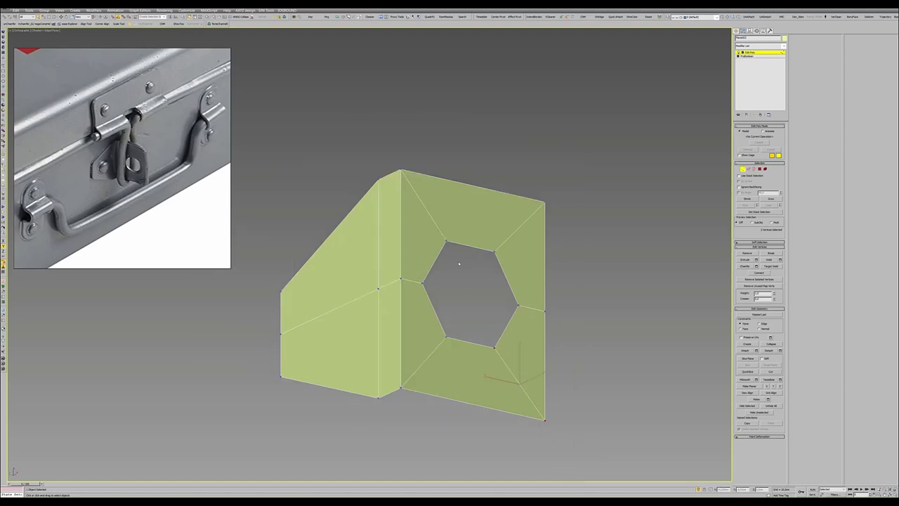
alt+middle_drag(457, 260, 451, 295)
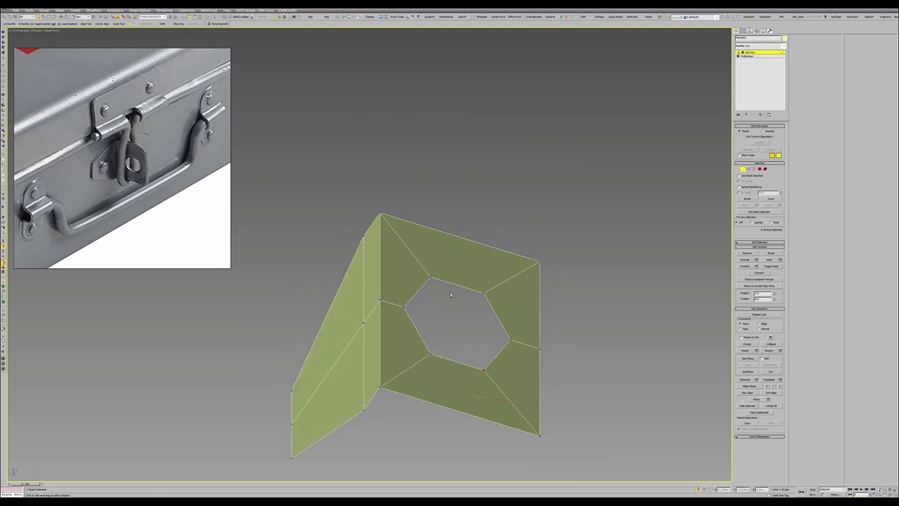
key(4)
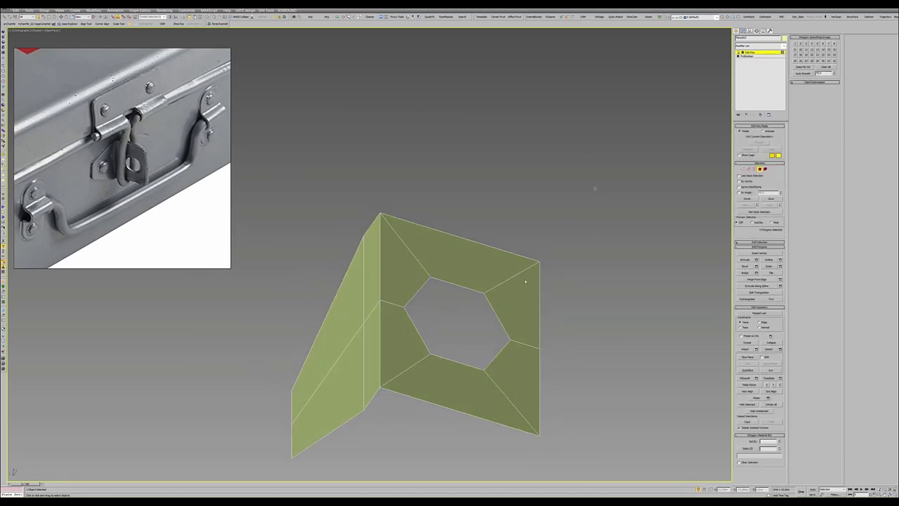
drag(387, 426, 401, 395)
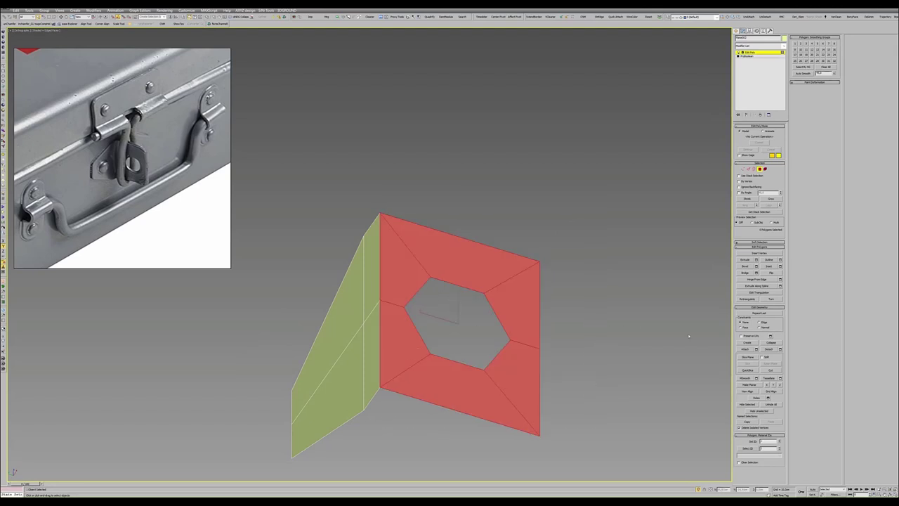
- Detach the ring polygons as a separate object and move them off the flap
click(778, 349)
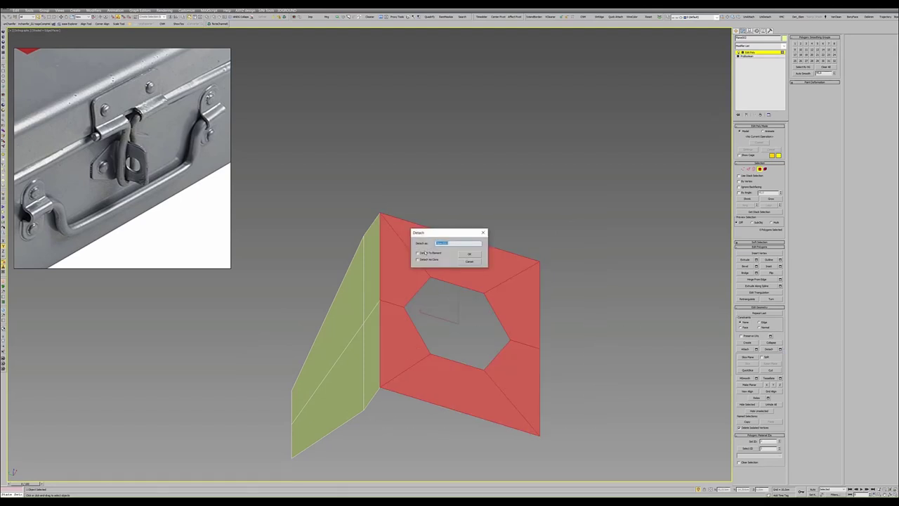
click(469, 254)
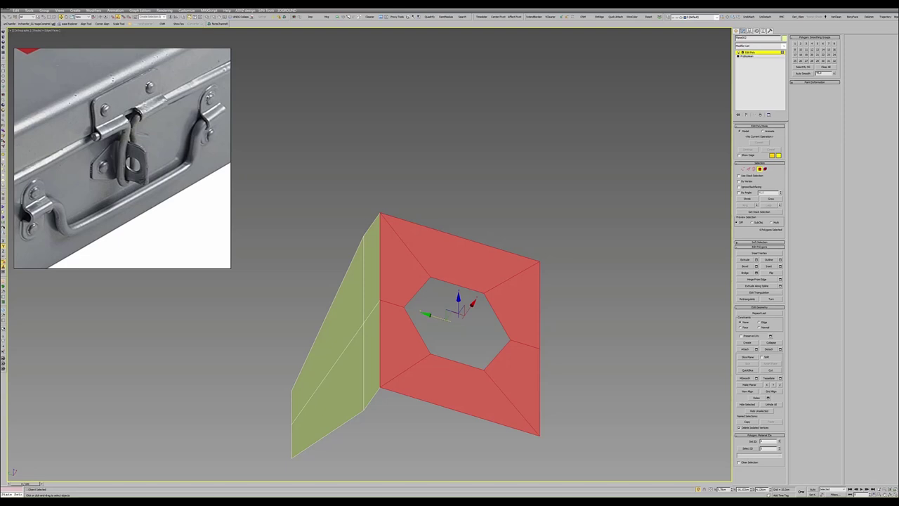
drag(464, 307, 493, 316)
- Bridge the ring's left edge to the left flap, then select the hexagonal hole's border
click(387, 261)
key(2)
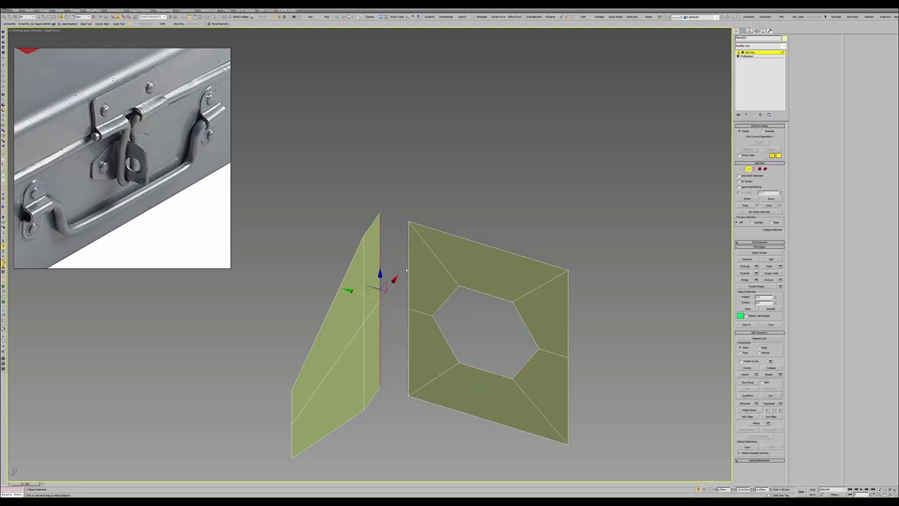
ctrl+double_click(408, 266)
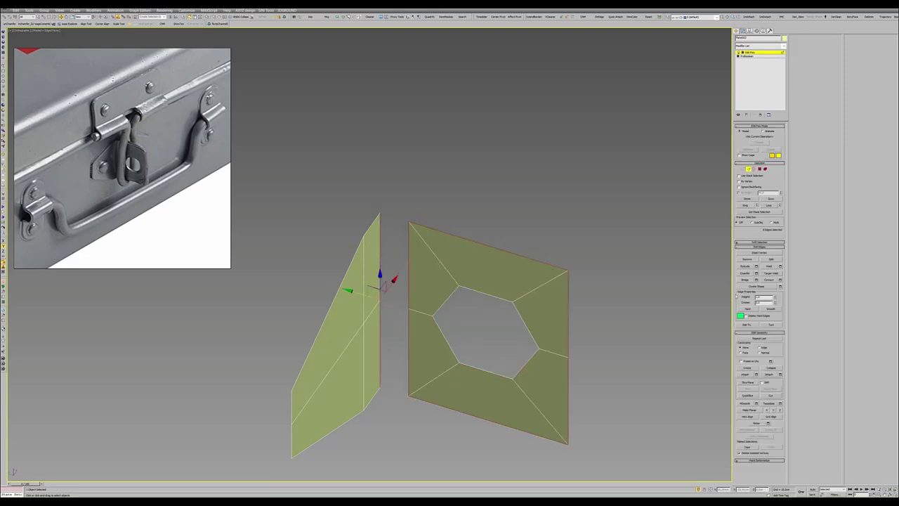
click(745, 281)
key(ctrl+z)
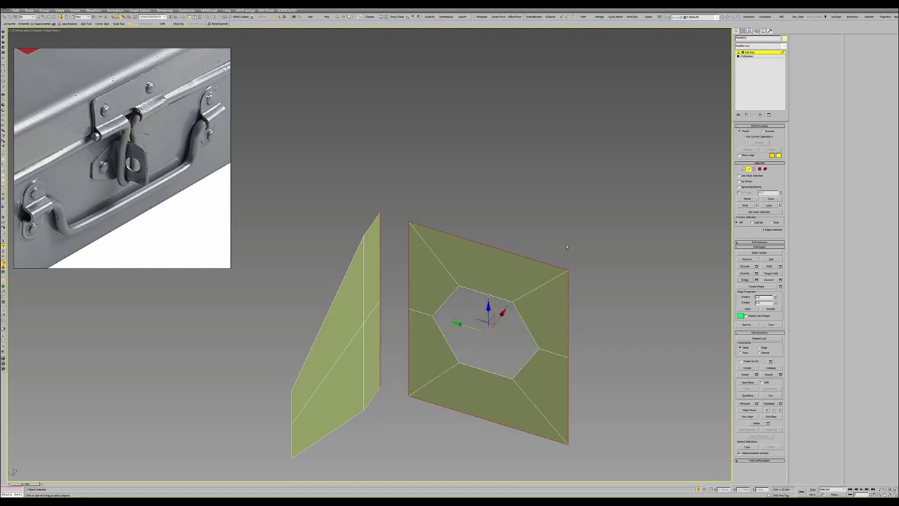
key(ctrl+z)
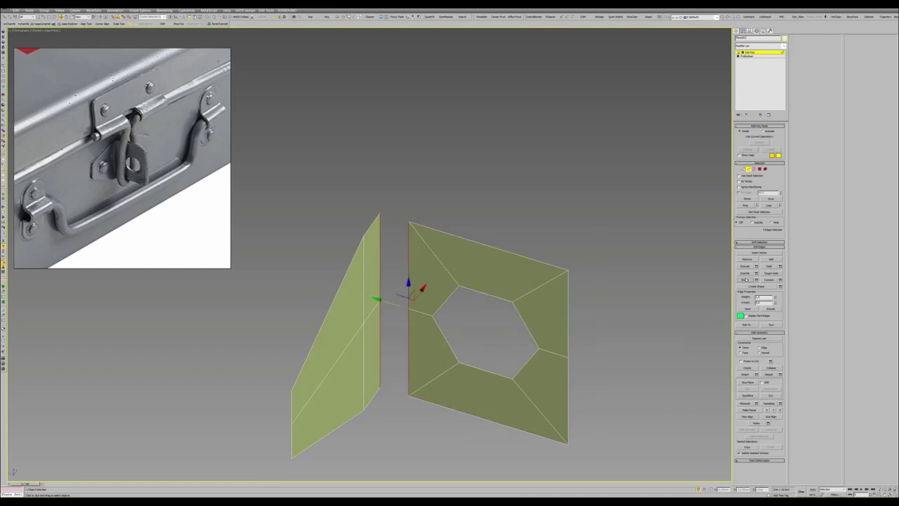
click(745, 280)
key(2)
scroll(428, 306, down, 3)
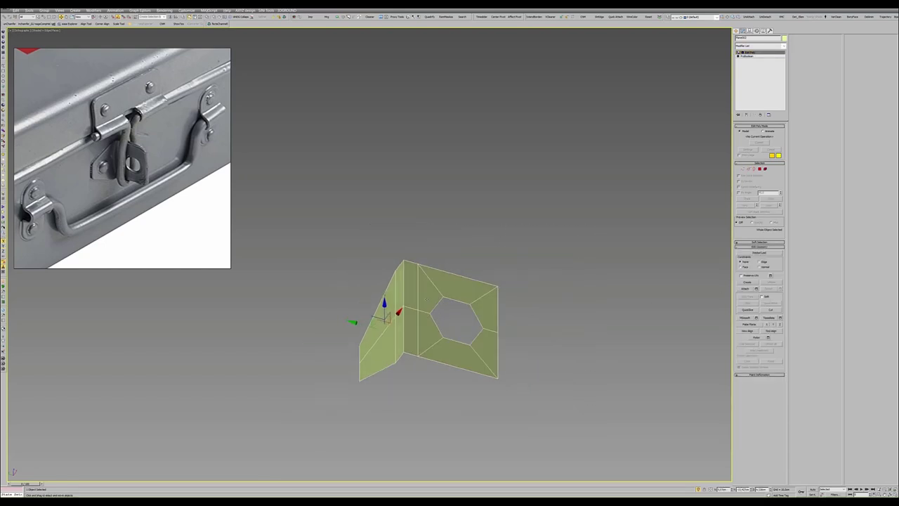
alt+middle_drag(410, 287, 415, 289)
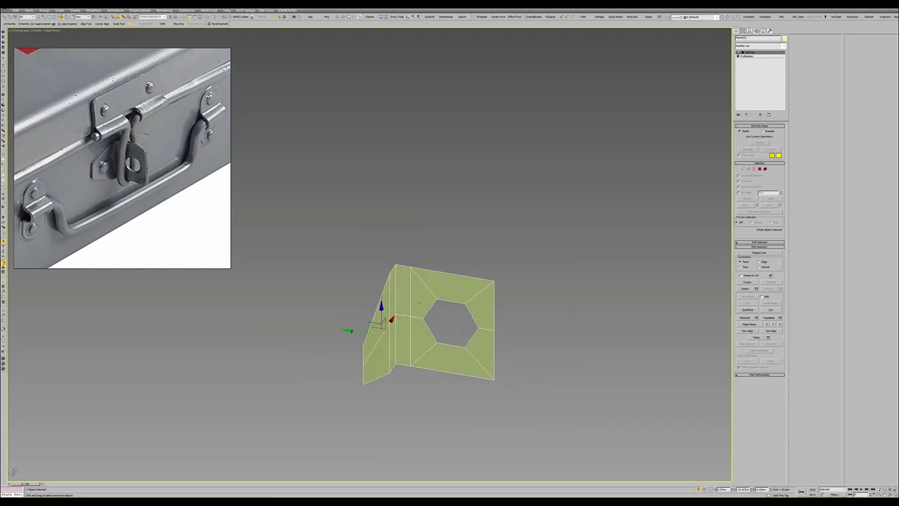
key(3)
click(443, 302)
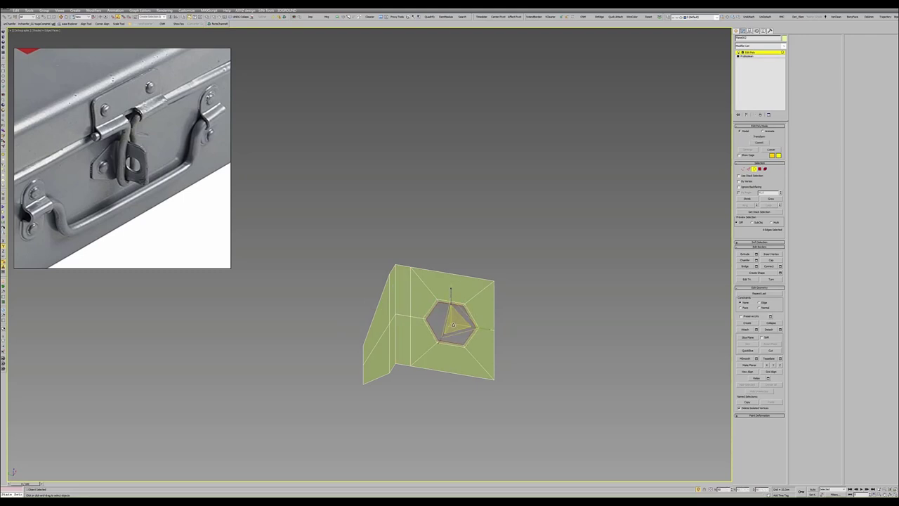
- Unhide the first-aid box and adjust the plate's right-edge vertices in Front view
key(6)
alt+middle_drag(453, 324, 478, 330)
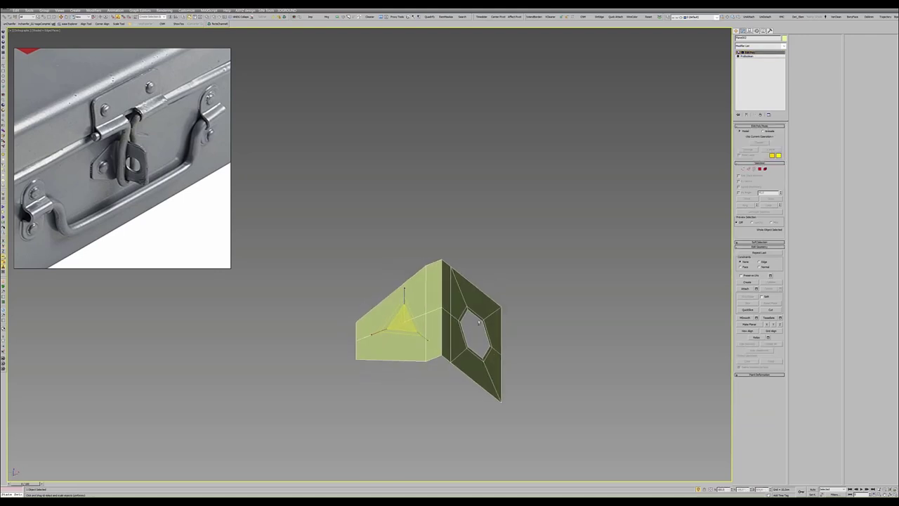
key(alt+w)
key(alt+q)
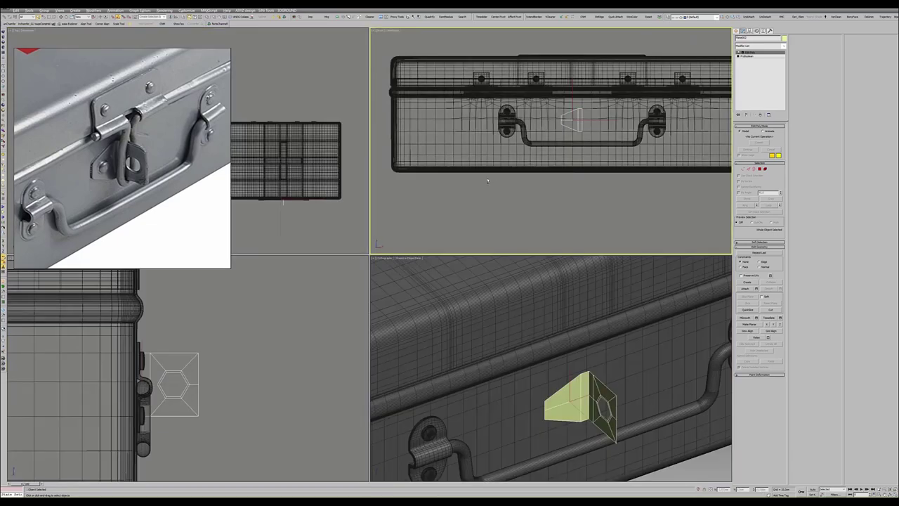
key(alt+w)
scroll(416, 288, up, 3)
key(1)
mouse_move(449, 160)
ctrl+mouse_down()
mouse_move(482, 215)
mouse_move(475, 296)
ctrl+mouse_up()
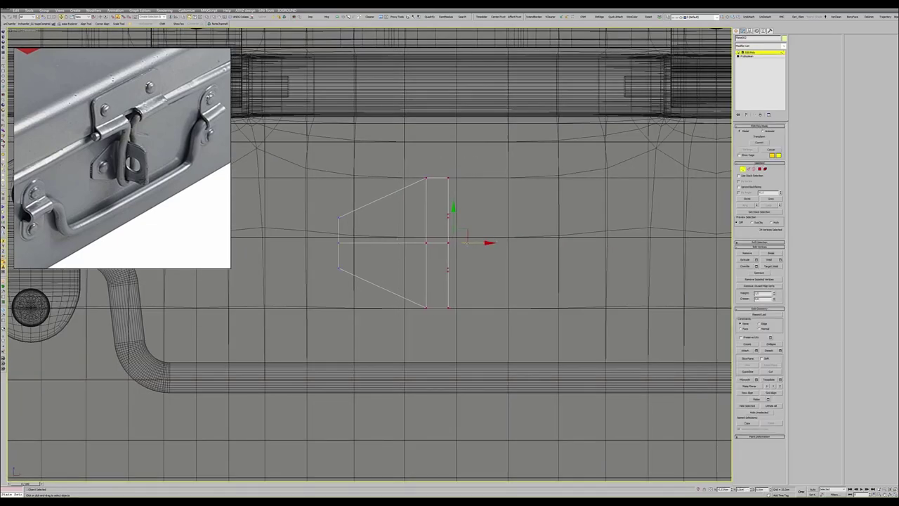
key(alt+w)
key(alt+w)
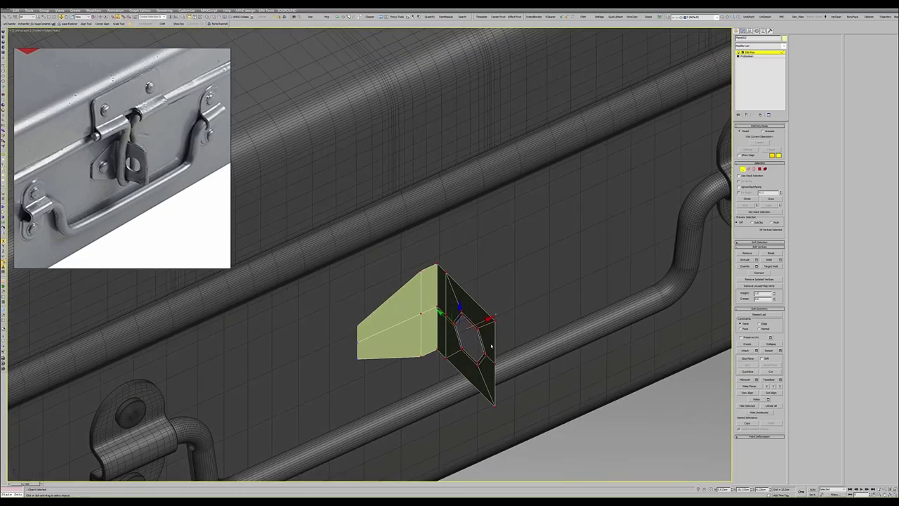
scroll(490, 346, down, 5)
scroll(339, 311, up, 3)
key(1)
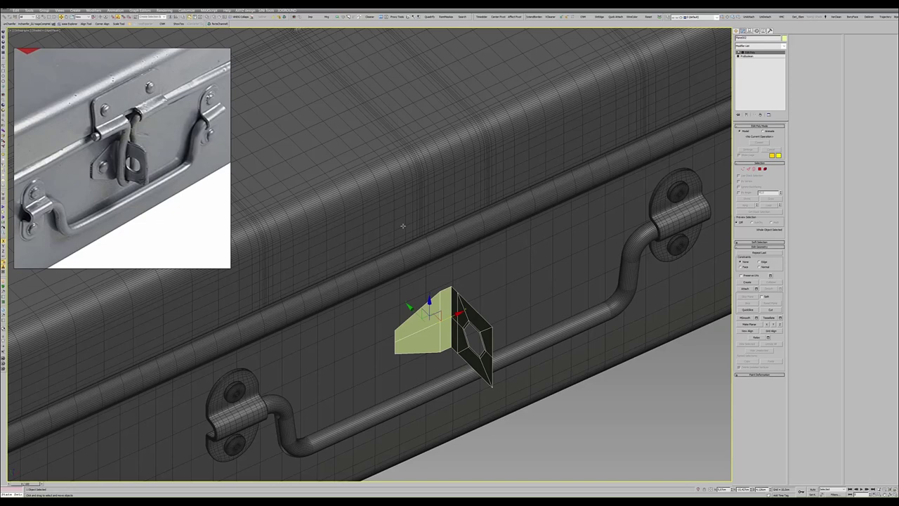
scroll(403, 225, down, 4)
alt+middle_drag(402, 225, 419, 229)
scroll(418, 229, up, 3)
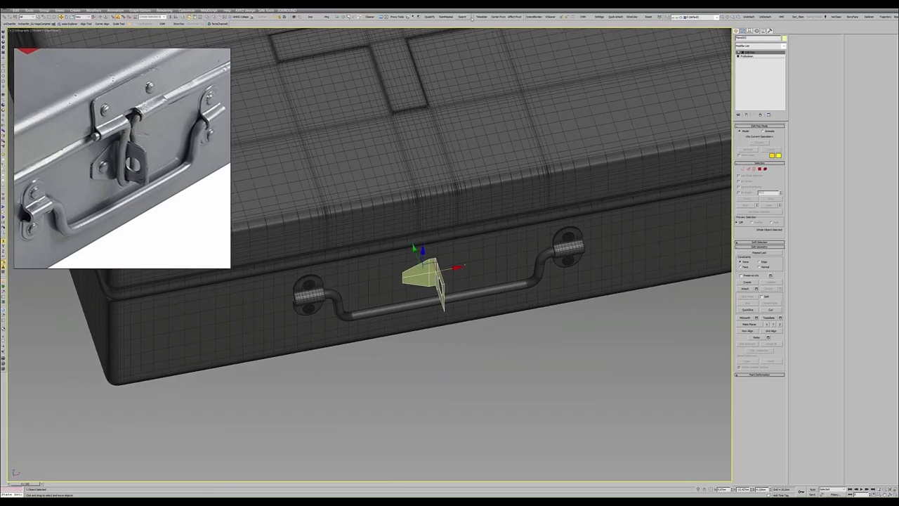
- Align the latch plate to the handle on X Position only
key(w)
key(alt+a)
click(441, 261)
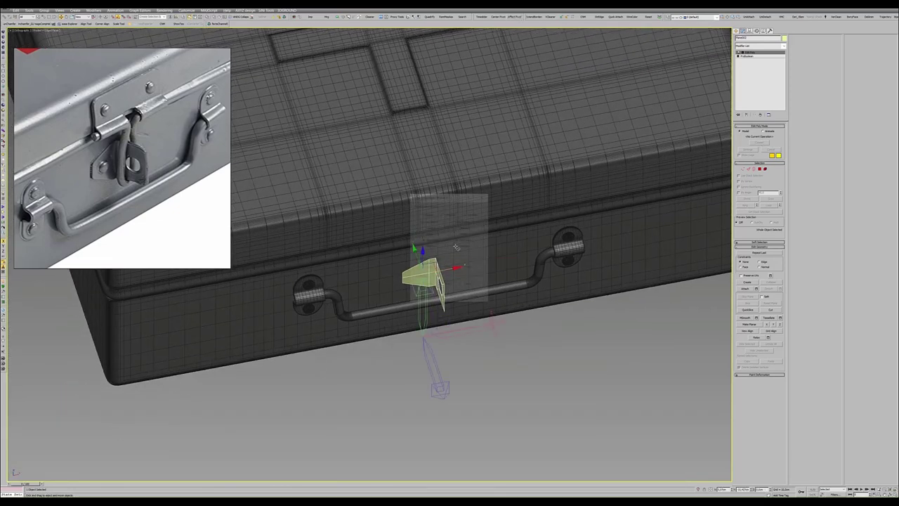
click(467, 214)
click(465, 213)
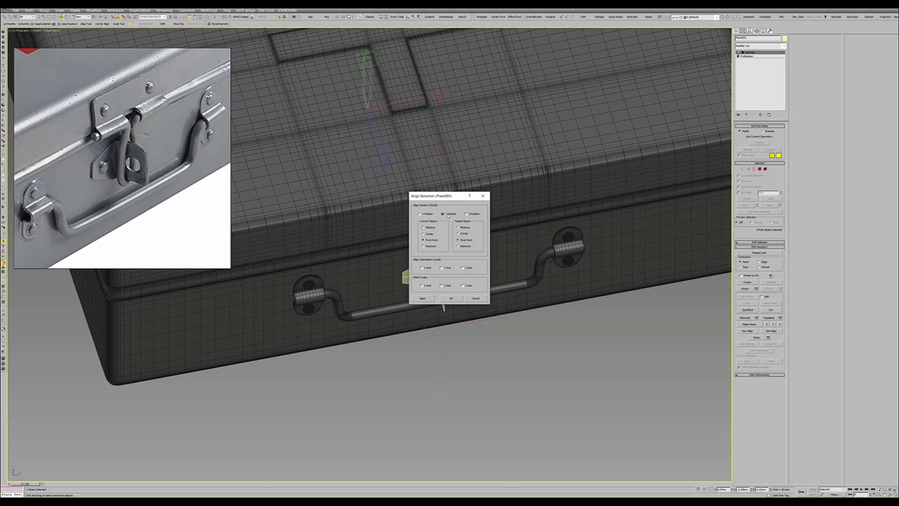
click(443, 213)
click(430, 216)
click(454, 298)
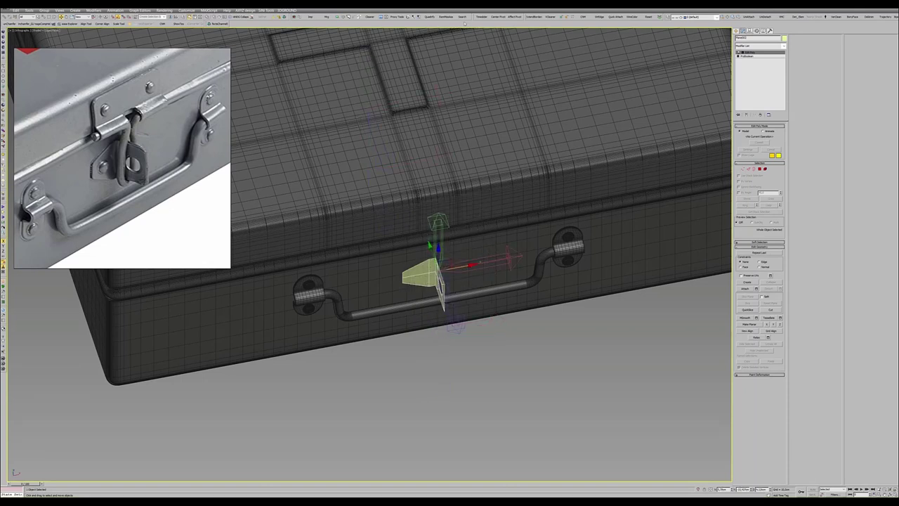
click(510, 17)
- Add a Symmetry modifier with Flip ticked, then a new Edit Poly layer
key(s)
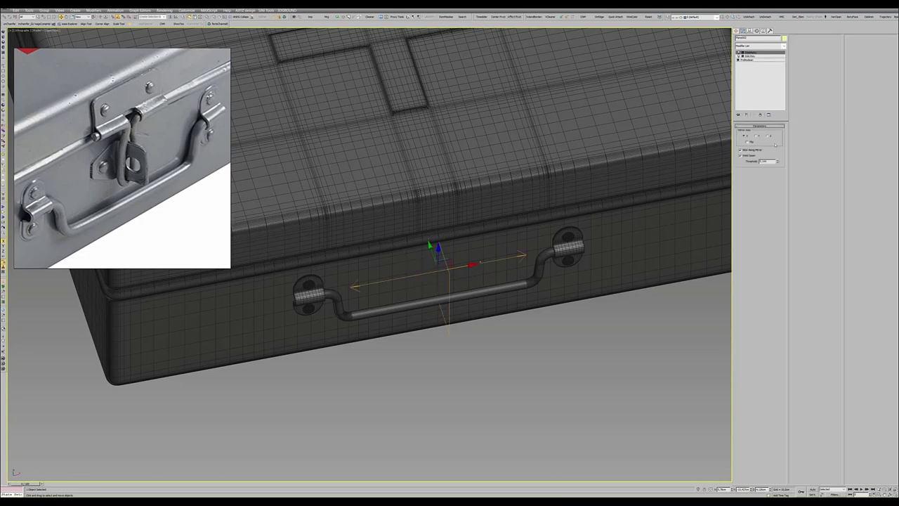
click(748, 142)
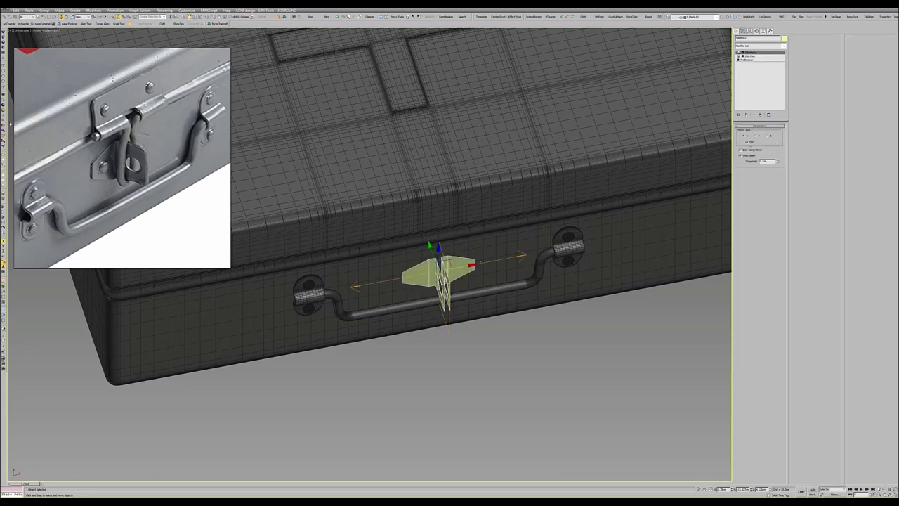
key(z)
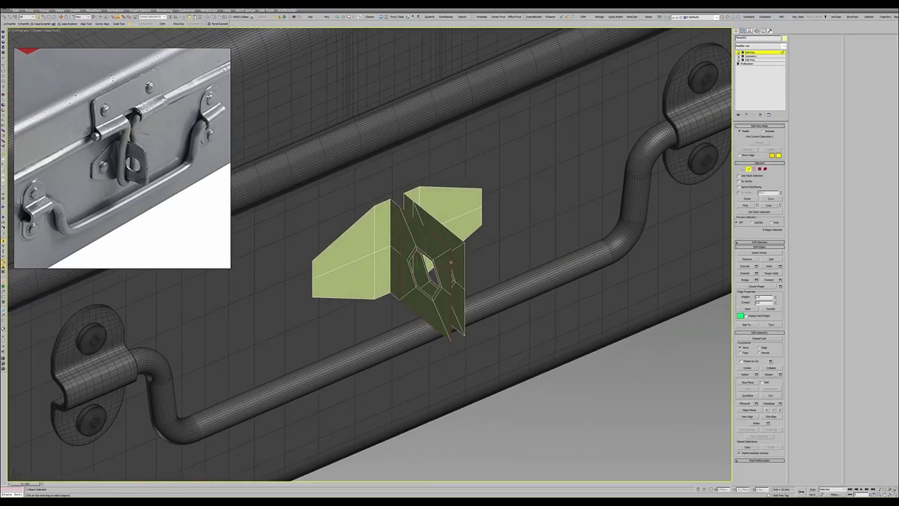
- Push the centre plate's right edges slightly outward along X and apply TurboSmooth
click(470, 257)
ctrl+click(466, 262)
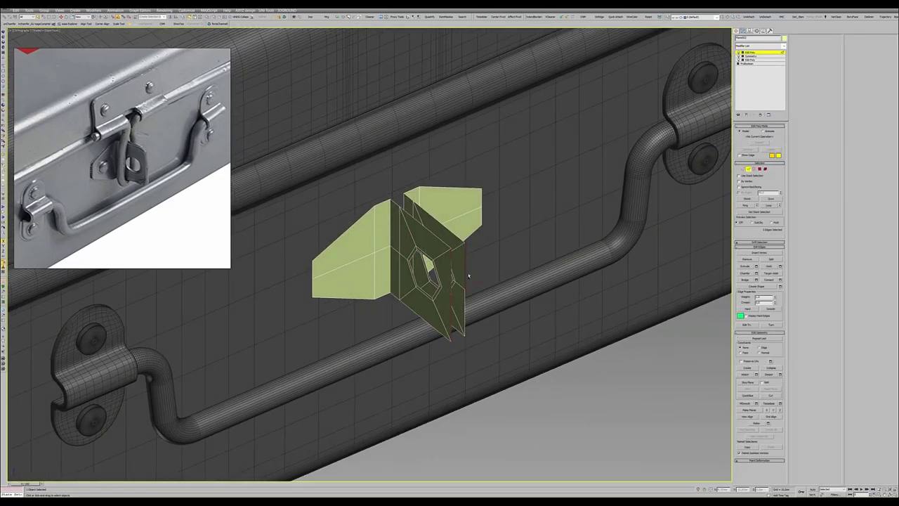
alt+middle_drag(470, 280, 436, 271)
drag(471, 280, 480, 284)
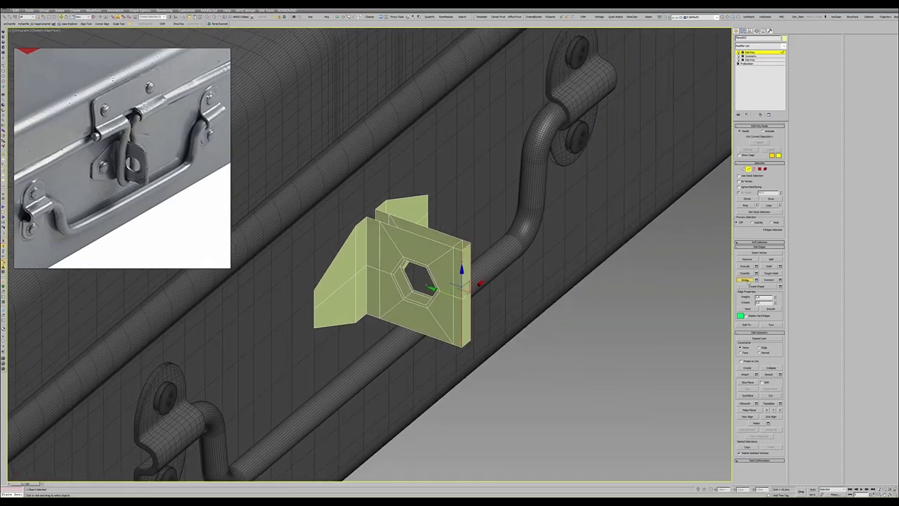
alt+middle_drag(449, 281, 421, 273)
key(2)
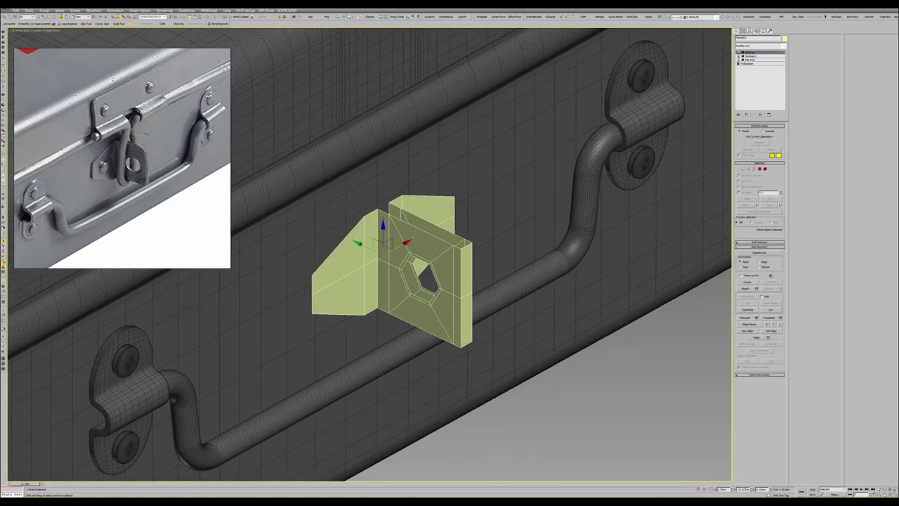
click(3, 134)
click(3, 134)
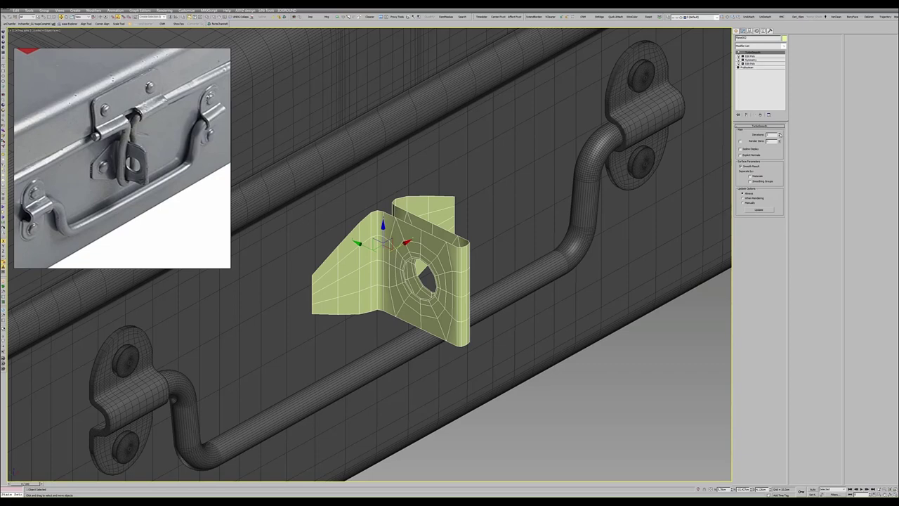
- Toggle edged faces and return to the plate's base editing layer beneath Symmetry
mouse_move(394, 211)
alt+middle_down()
mouse_move(415, 212)
mouse_move(406, 211)
mouse_move(451, 239)
alt+middle_up()
key(F4)
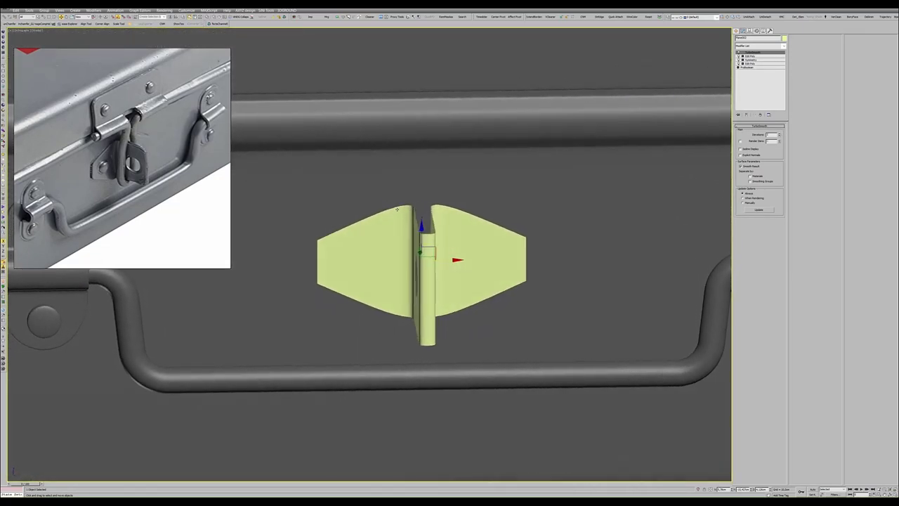
scroll(452, 242, up, 3)
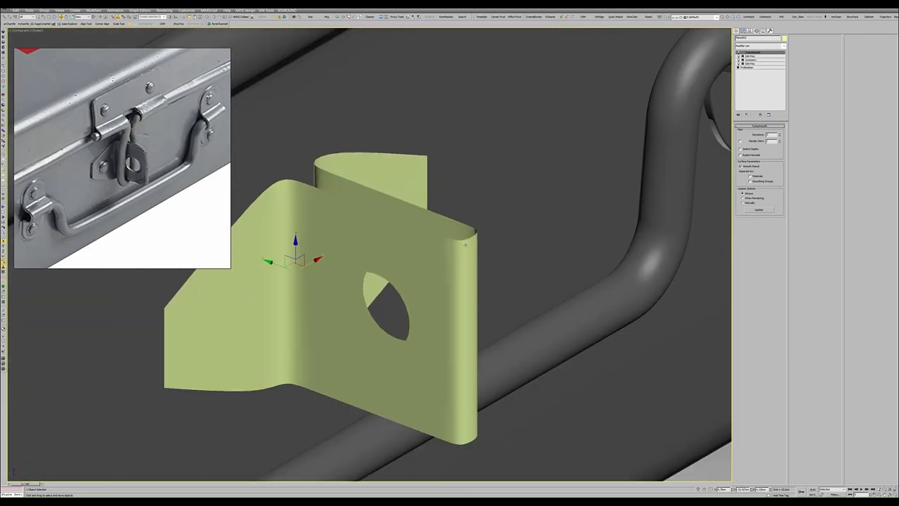
key(F4)
alt+middle_drag(446, 250, 449, 252)
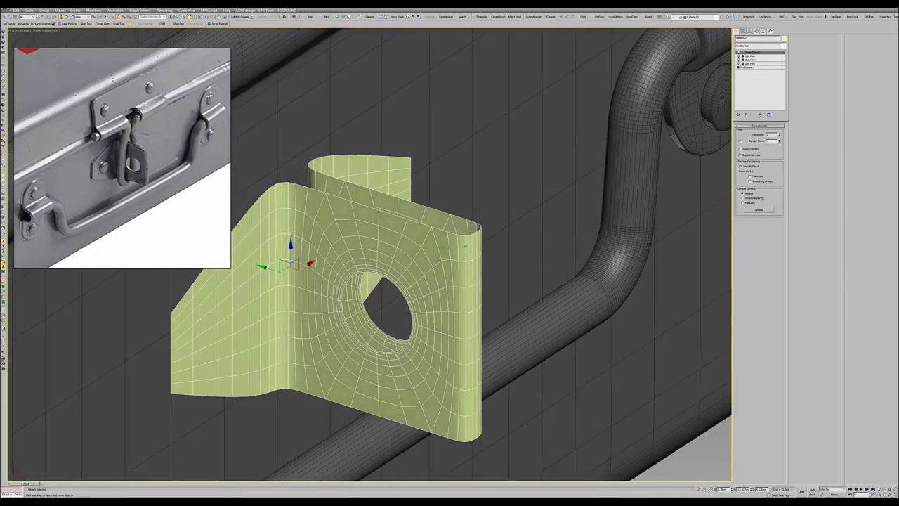
click(758, 56)
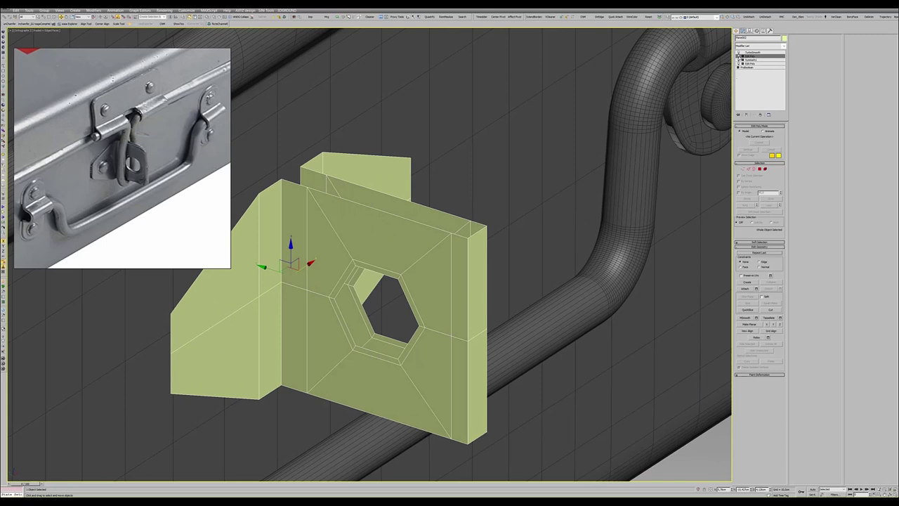
key(Delete)
click(760, 113)
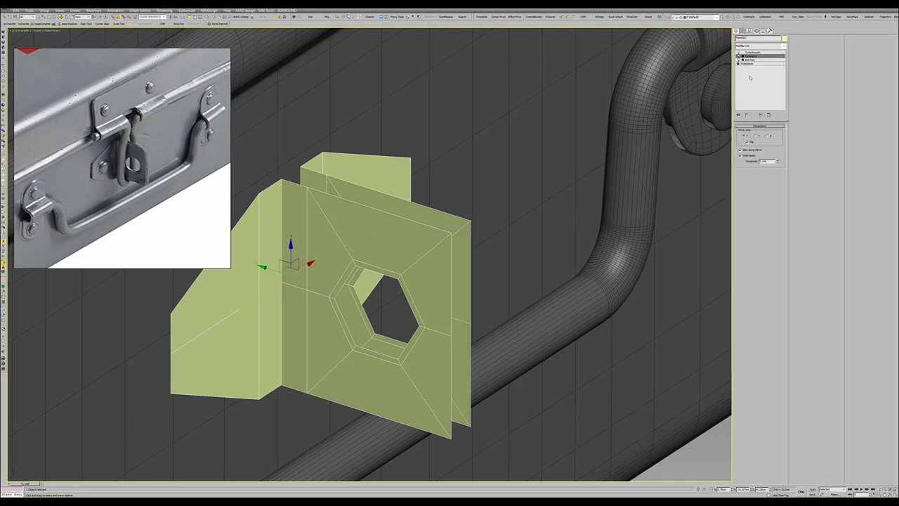
click(749, 59)
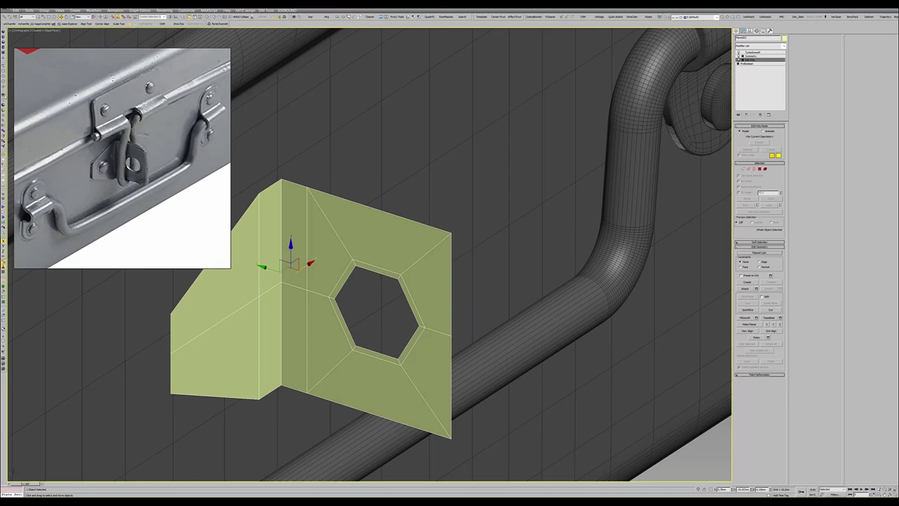
- Shift-drag the plate's right border edge to extrude a narrow new strip
key(2)
click(451, 291)
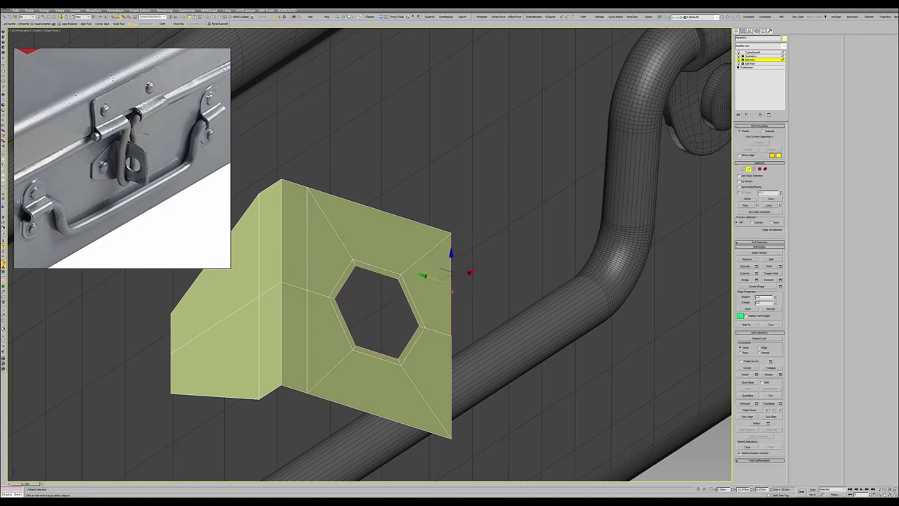
click(436, 327)
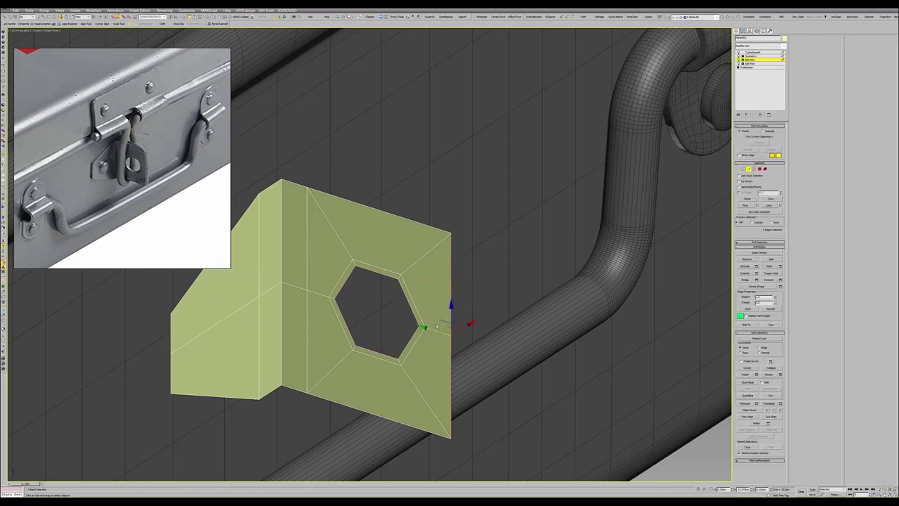
mouse_move(441, 325)
alt+middle_down()
mouse_move(476, 330)
mouse_move(470, 336)
alt+middle_up()
shift+drag(471, 336, 475, 339)
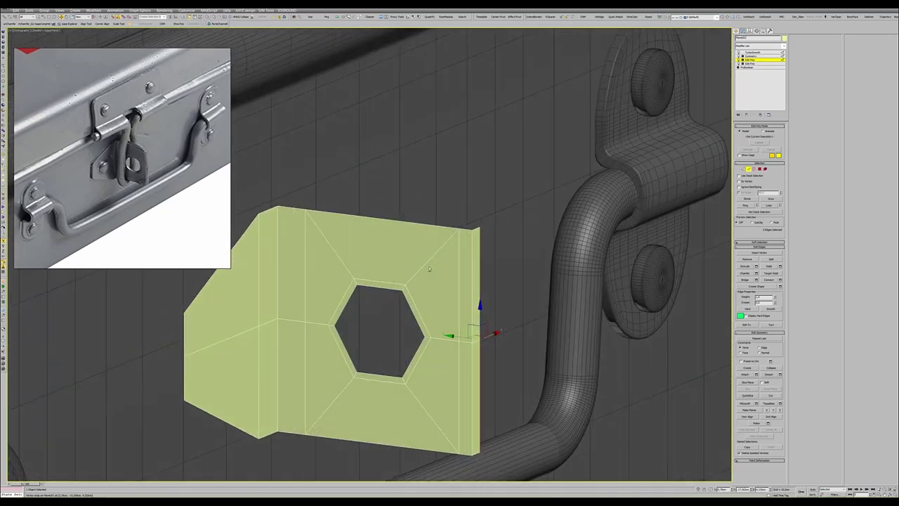
alt+middle_drag(428, 268, 426, 245)
- In Polygon mode, select every latch plate face around the hexagonal hole, including the side strips and large left face
key(4)
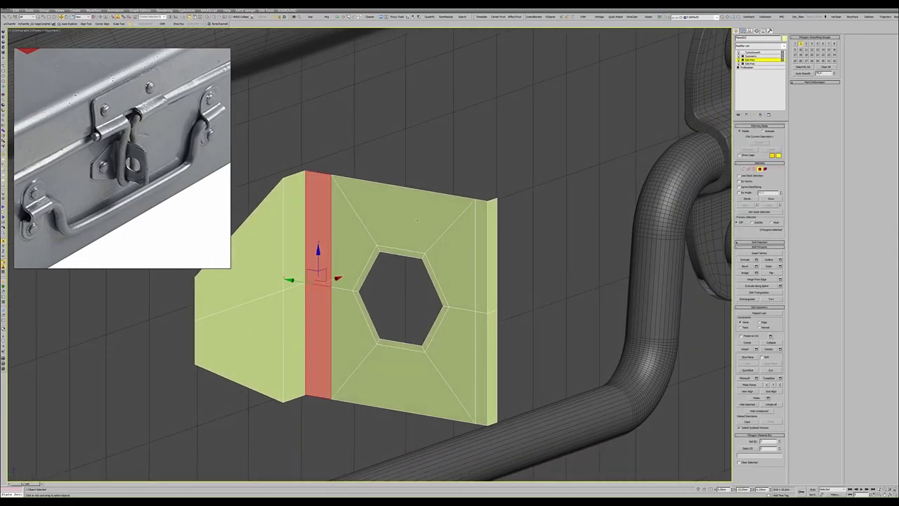
click(400, 207)
ctrl+click(351, 239)
ctrl+click(348, 333)
ctrl+click(384, 370)
ctrl+click(457, 348)
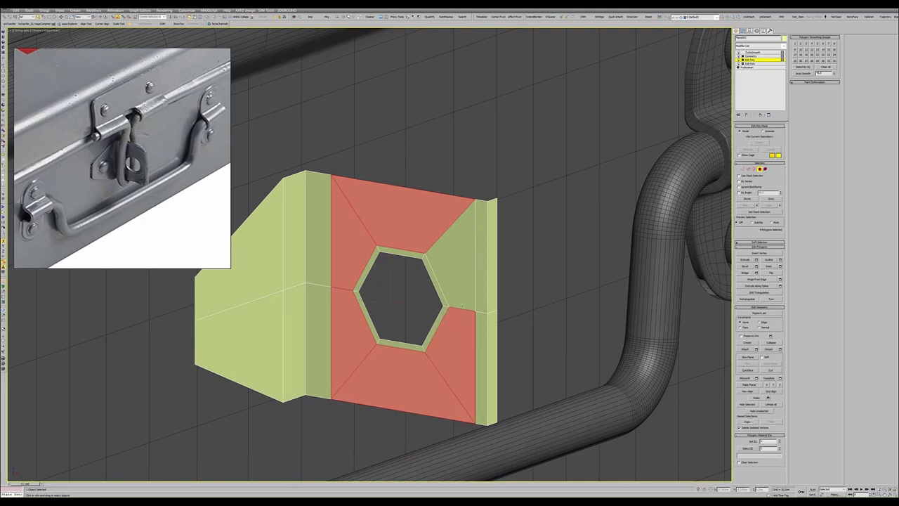
ctrl+click(453, 256)
ctrl+click(487, 252)
ctrl+click(329, 233)
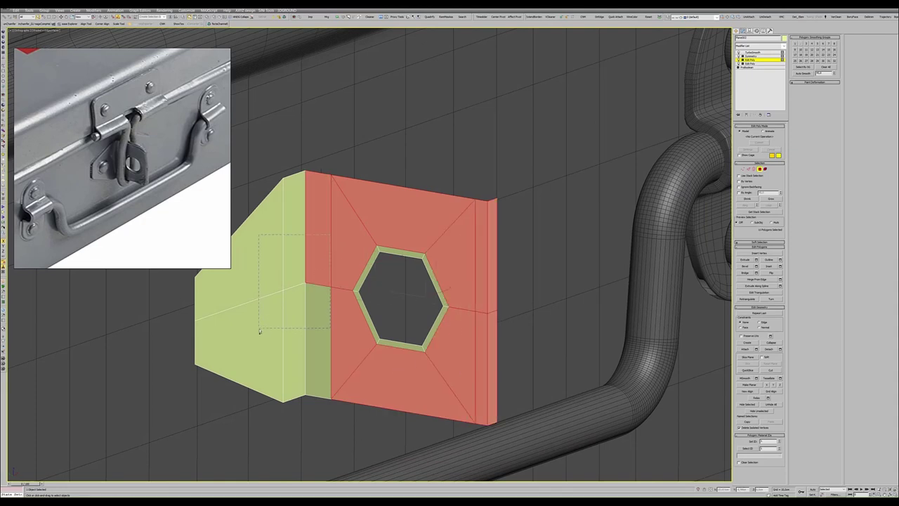
ctrl+click(261, 331)
- Inset the selected faces slightly to add a border loop around the outline and hexagonal hole
click(780, 266)
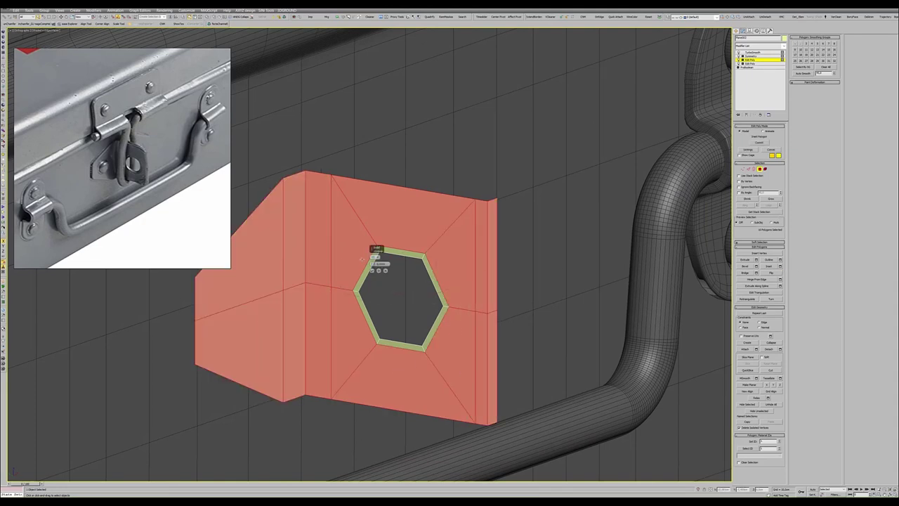
drag(379, 263, 379, 261)
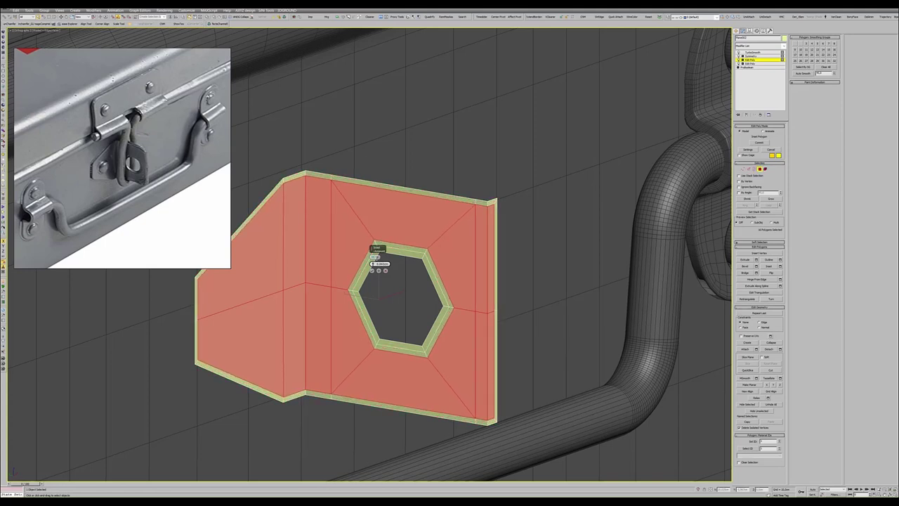
click(372, 269)
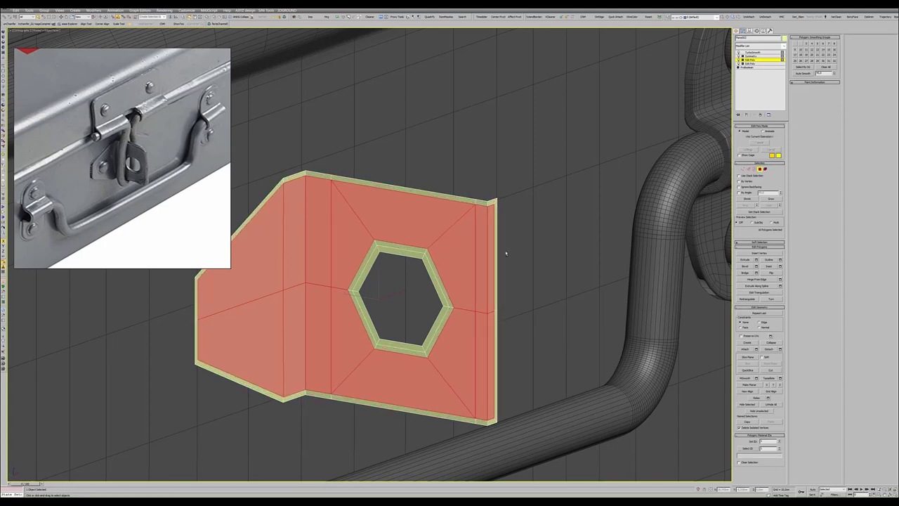
- From a side view, pick the side strip polygons, then select an edge on the side strip
alt+middle_drag(503, 253, 485, 251)
click(469, 266)
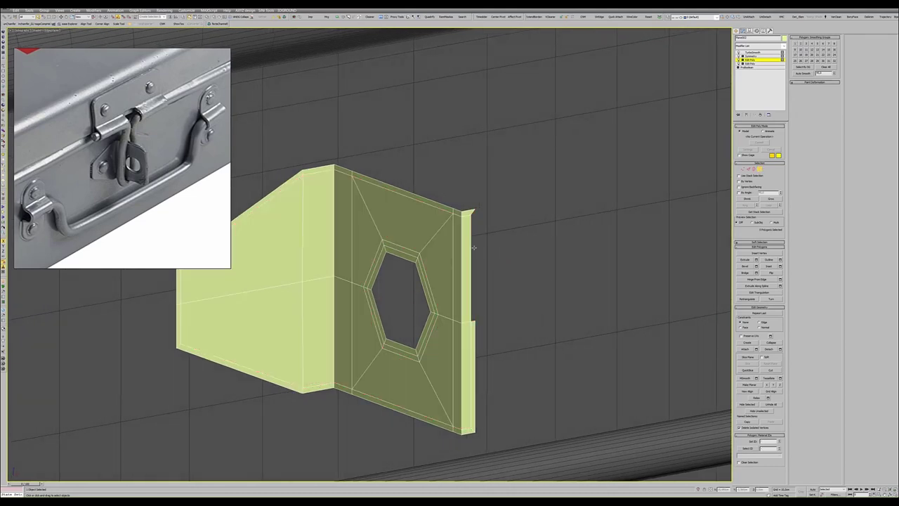
click(472, 372)
click(478, 314)
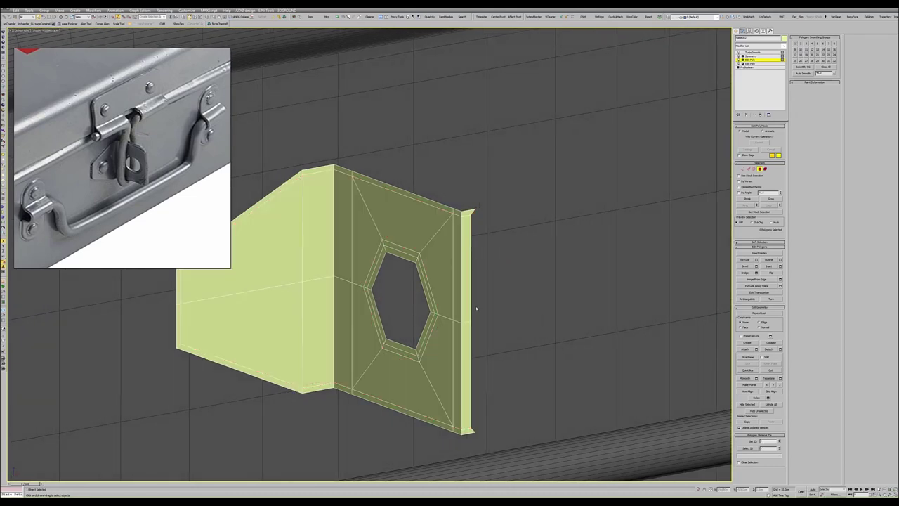
key(2)
click(471, 324)
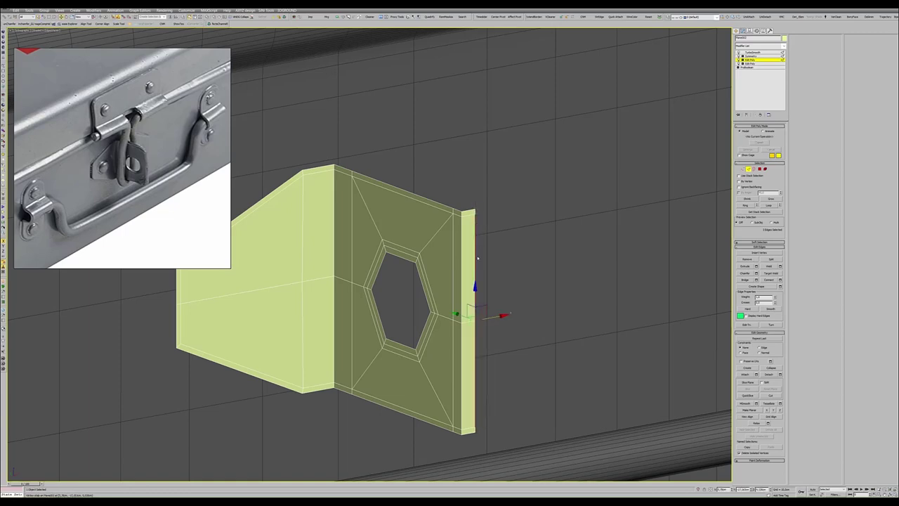
- Preview the plate with TurboSmooth and no wireframe, then return to the base mesh
key(2)
click(761, 54)
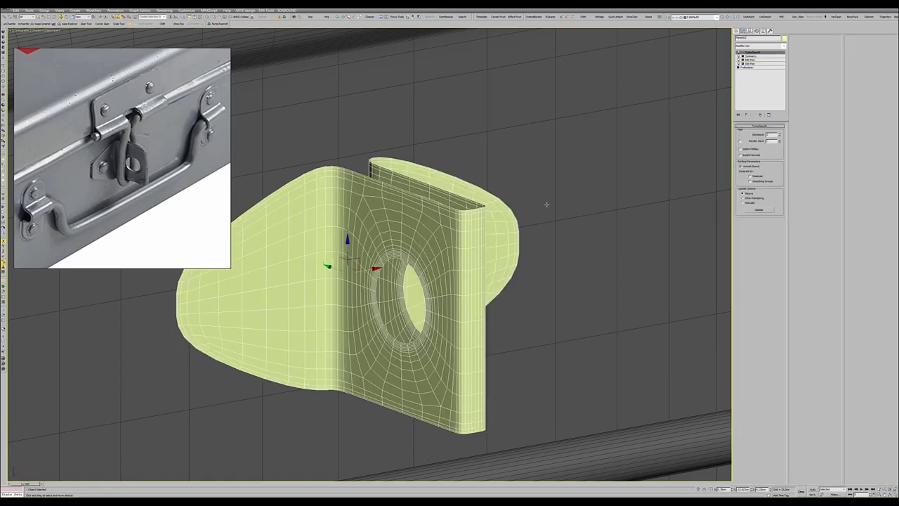
mouse_move(460, 225)
alt+middle_down()
mouse_move(481, 210)
mouse_move(464, 239)
mouse_move(726, 107)
alt+middle_up()
key(F4)
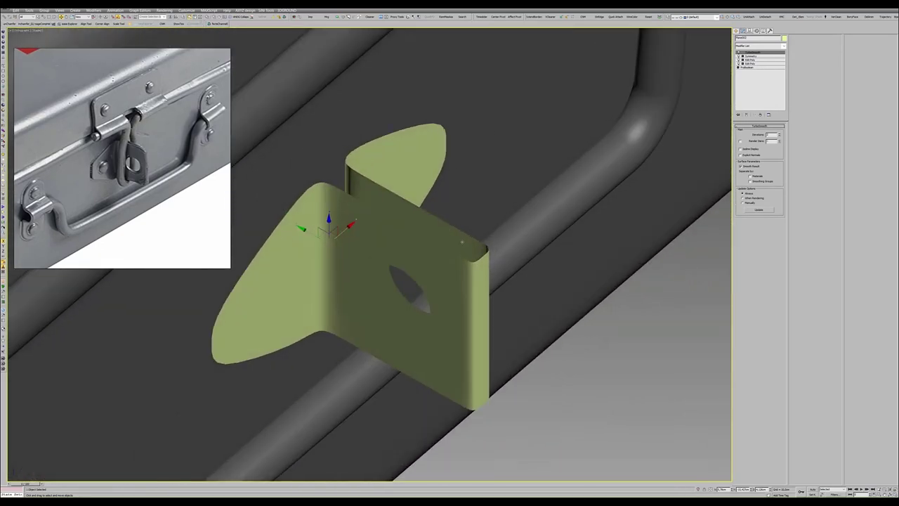
click(748, 60)
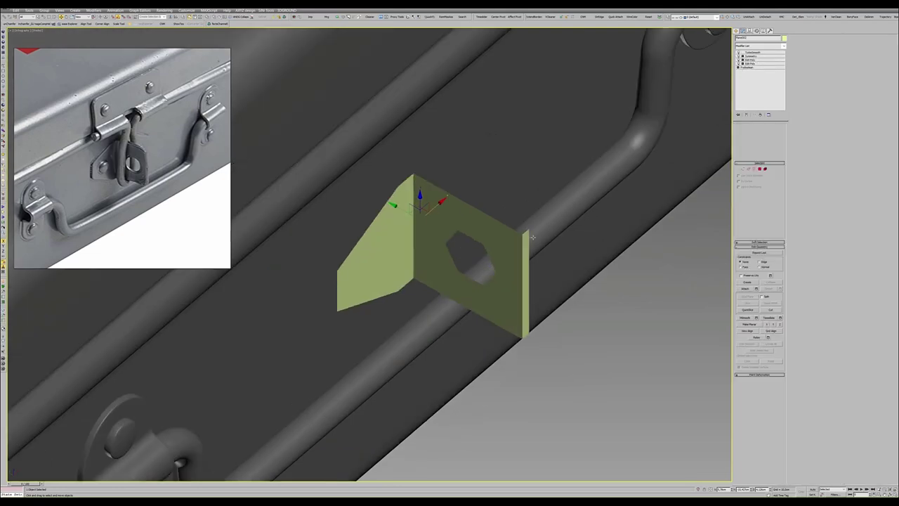
key(F4)
alt+middle_drag(492, 211, 526, 224)
scroll(526, 224, up, 3)
- Select the top-right and bottom-right corner vertices and move them inward to round the smoothed corners
key(1)
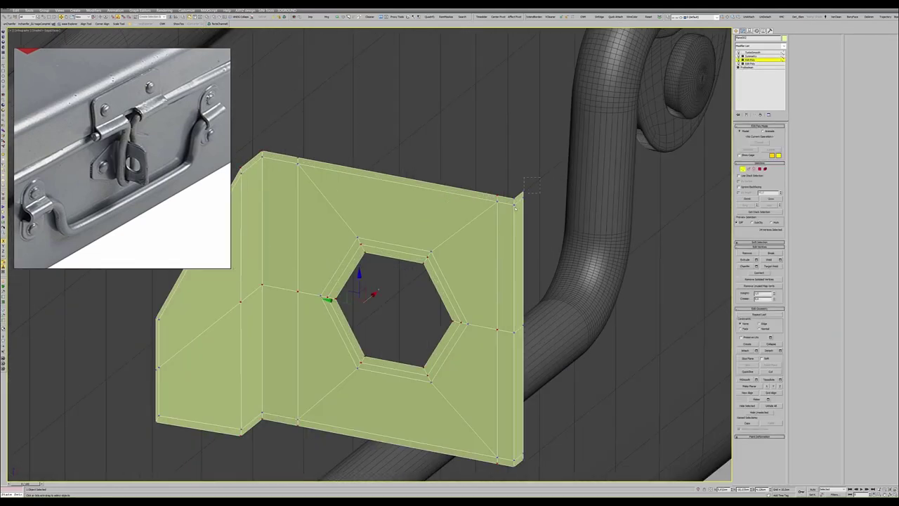
click(521, 190)
alt+middle_drag(520, 190, 528, 229)
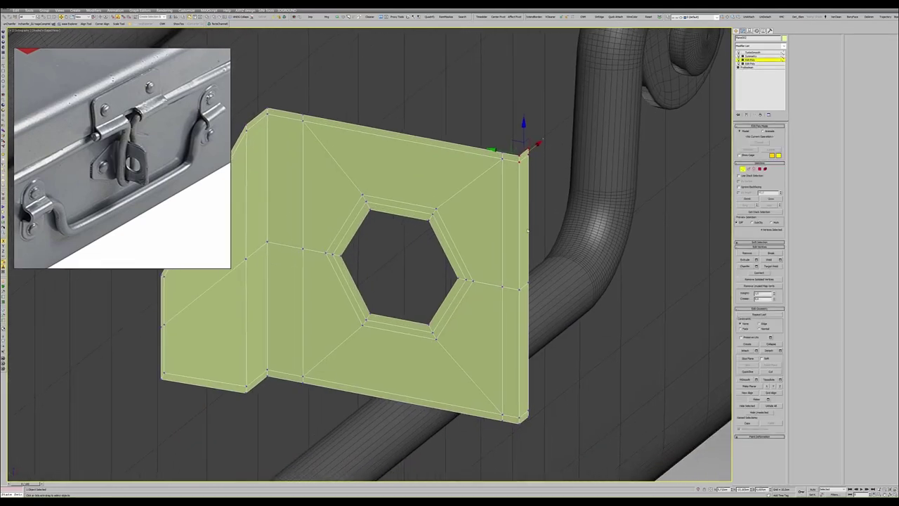
ctrl+click(518, 421)
alt+middle_drag(518, 422, 526, 290)
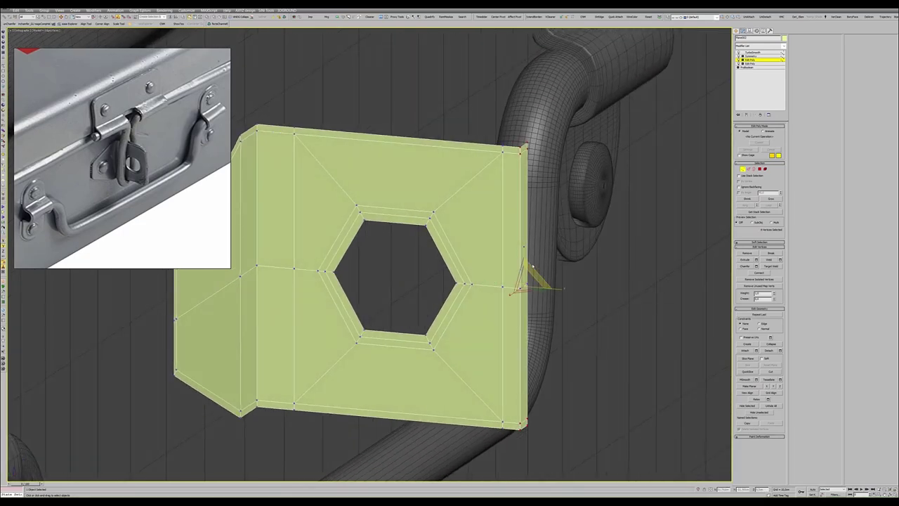
key(ctrl+q)
drag(533, 260, 522, 250)
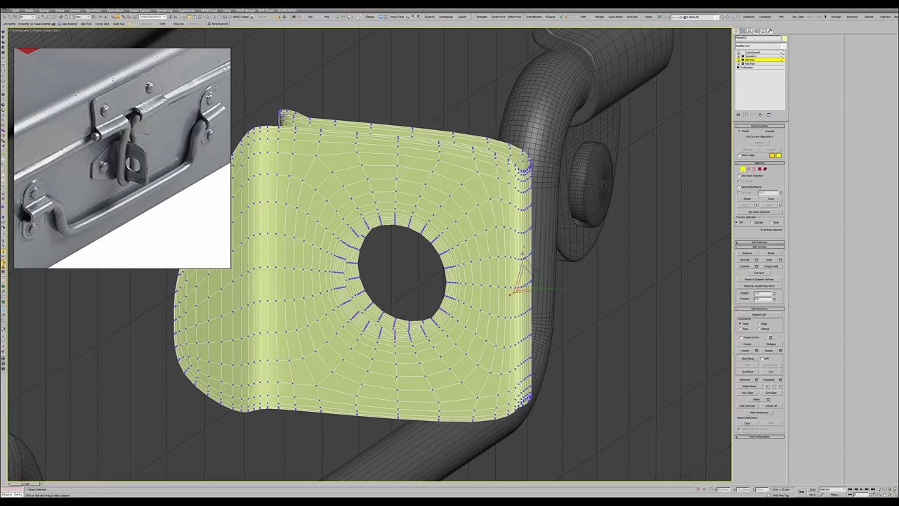
key(1)
mouse_move(522, 251)
alt+middle_down()
mouse_move(517, 195)
mouse_move(376, 186)
alt+middle_up()
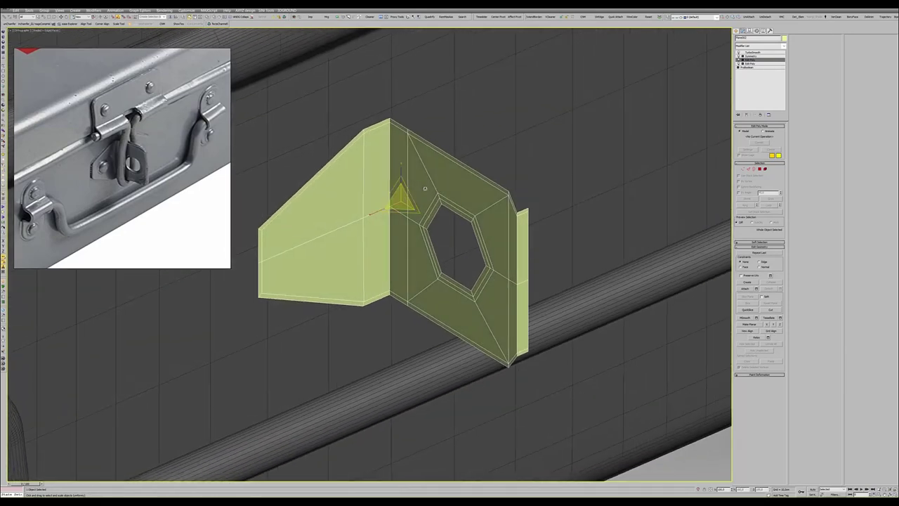
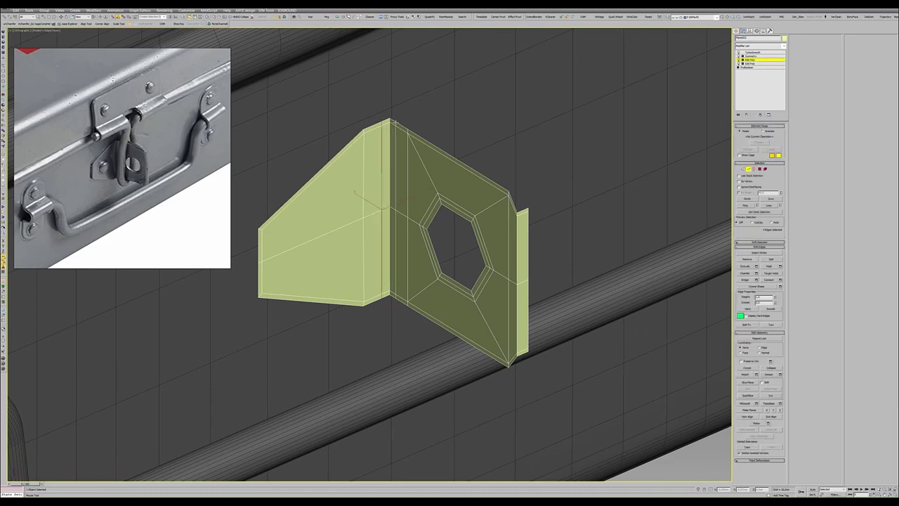
- Cut a new edge beside the latch plate's centre fold and turn off the smoothed preview
click(398, 136)
right_click(398, 136)
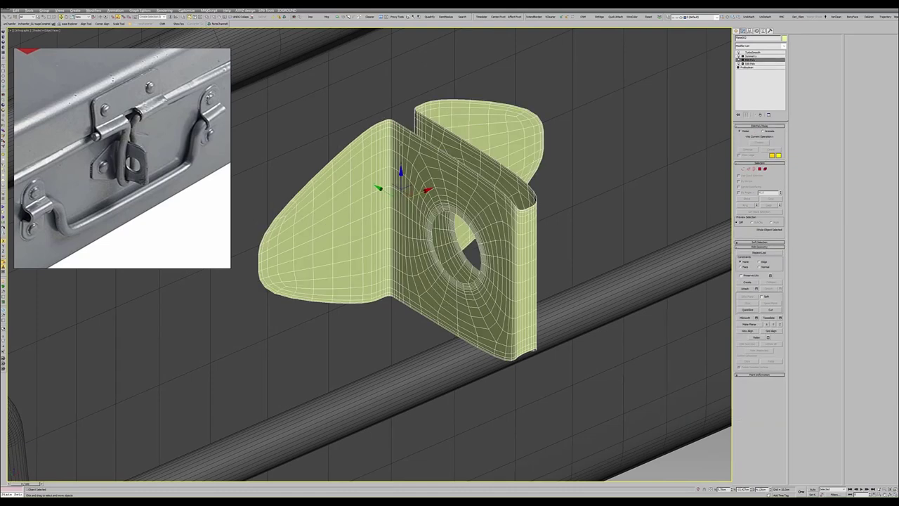
alt+middle_drag(382, 168, 373, 170)
key(ctrl+BackSpace)
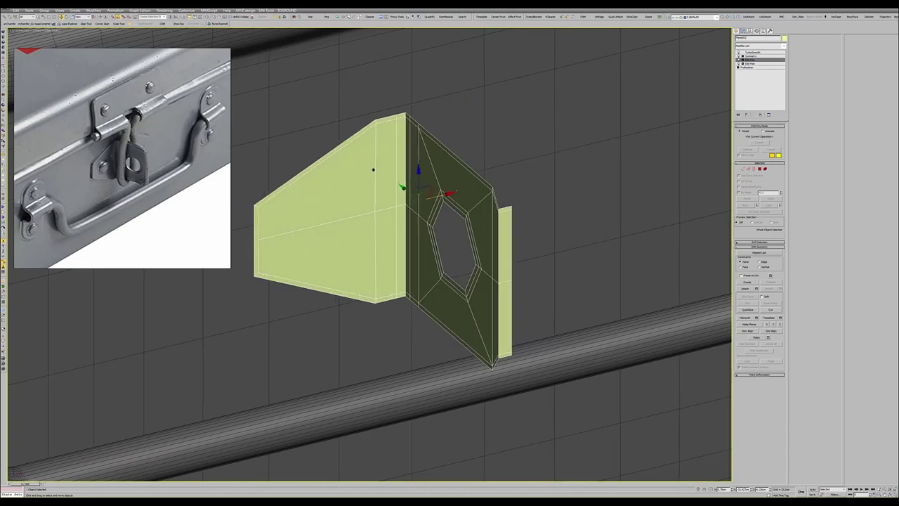
scroll(373, 169, down, 4)
scroll(383, 203, up, 2)
- Add a Shell modifier above Symmetry, raise its thickness, and test Straighten Corners on and off
click(751, 55)
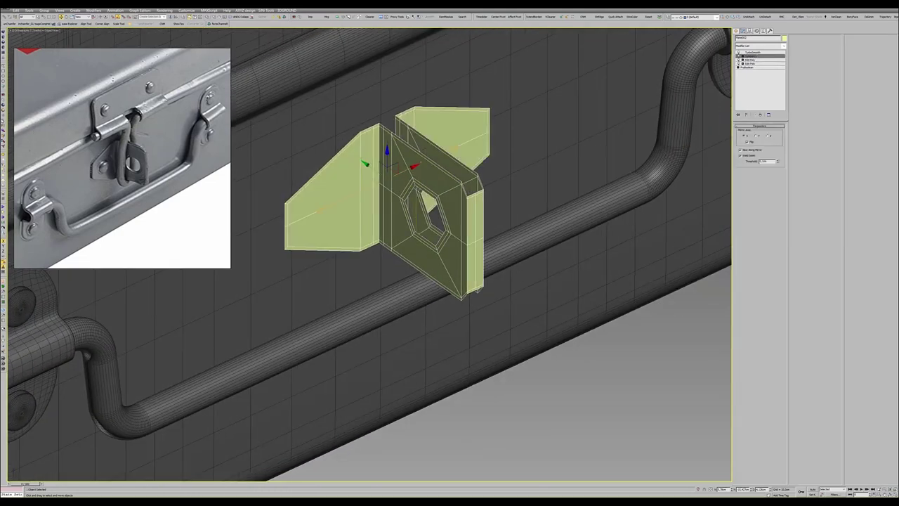
key(ctrl+shift+s)
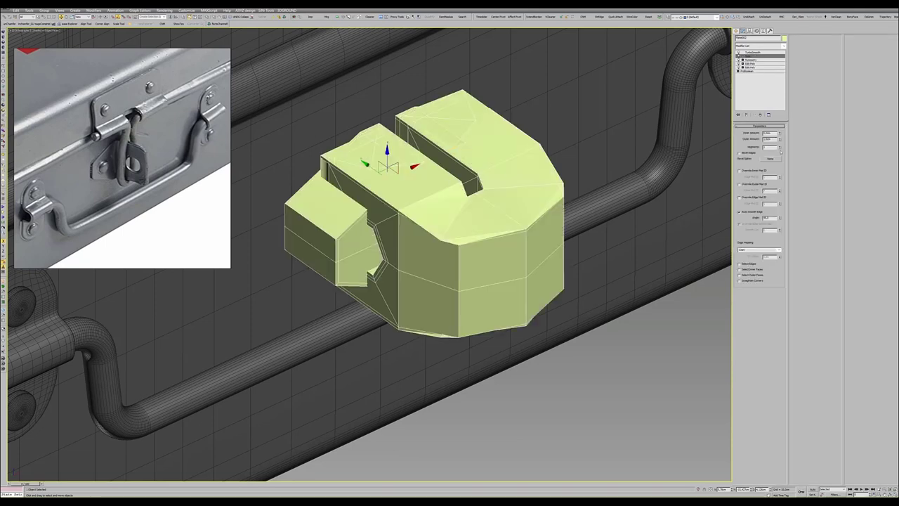
right_click(780, 140)
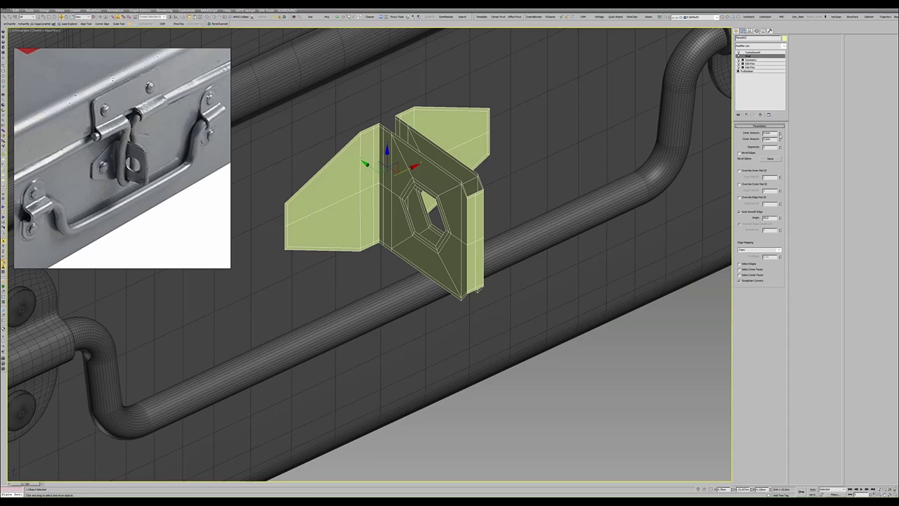
drag(780, 134, 779, 131)
click(750, 281)
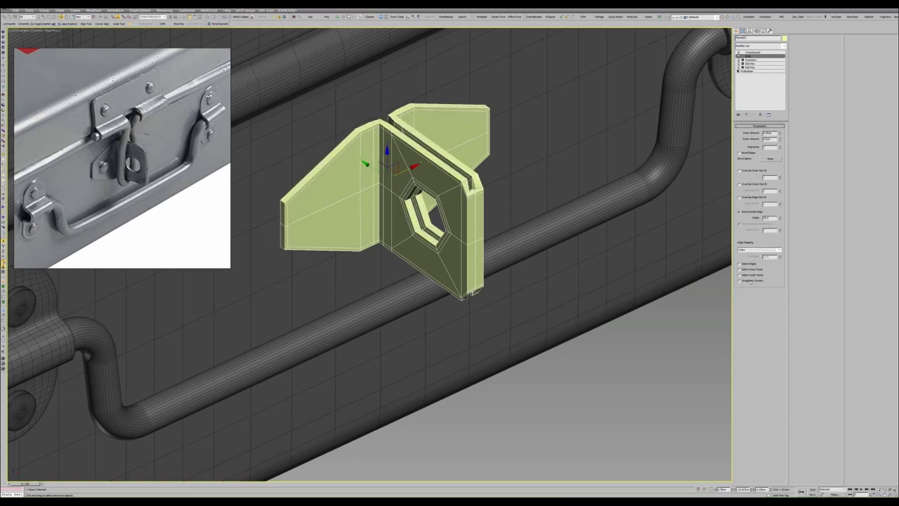
click(749, 280)
alt+middle_drag(438, 137, 438, 95)
alt+middle_drag(405, 149, 409, 143)
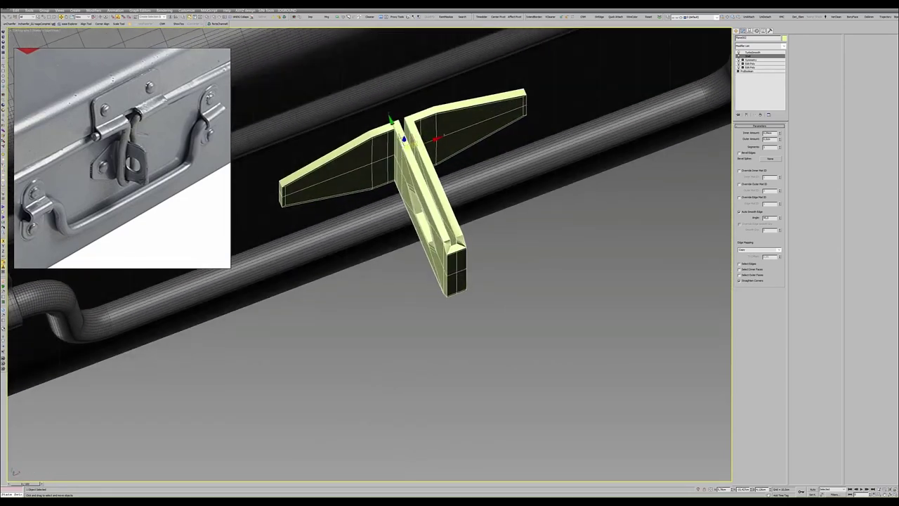
- Add a new Edit Poly modifier above the Shell
key(ctrl+e)
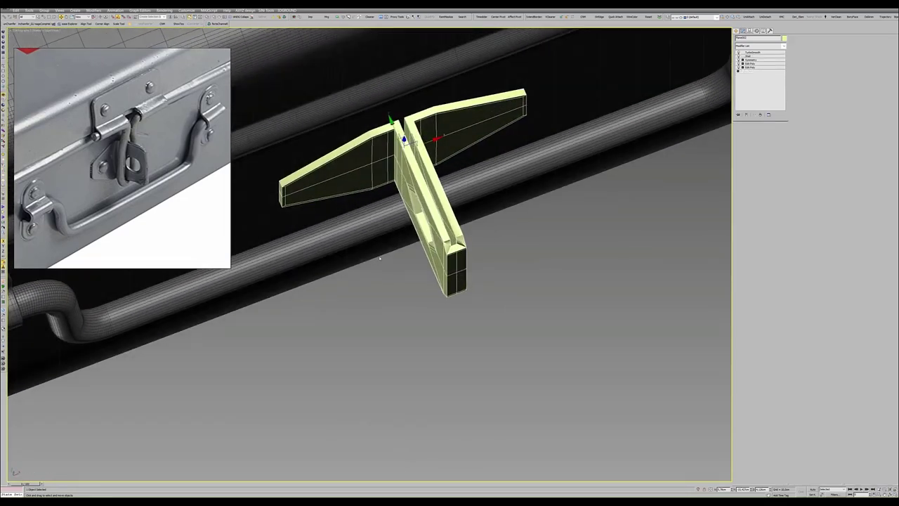
scroll(423, 244, up, 5)
scroll(424, 244, up, 3)
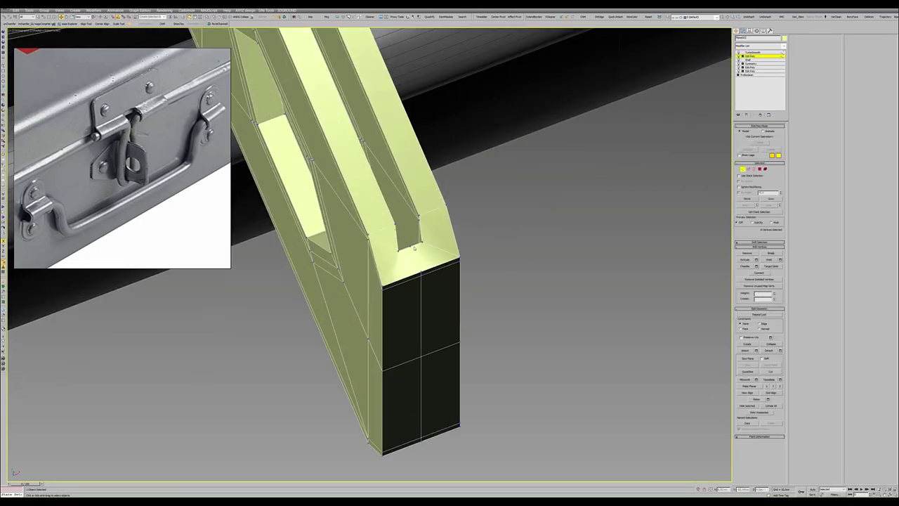
- Remove the vertical edge from the bracket's end face
key(2)
click(413, 249)
key(BackSpace)
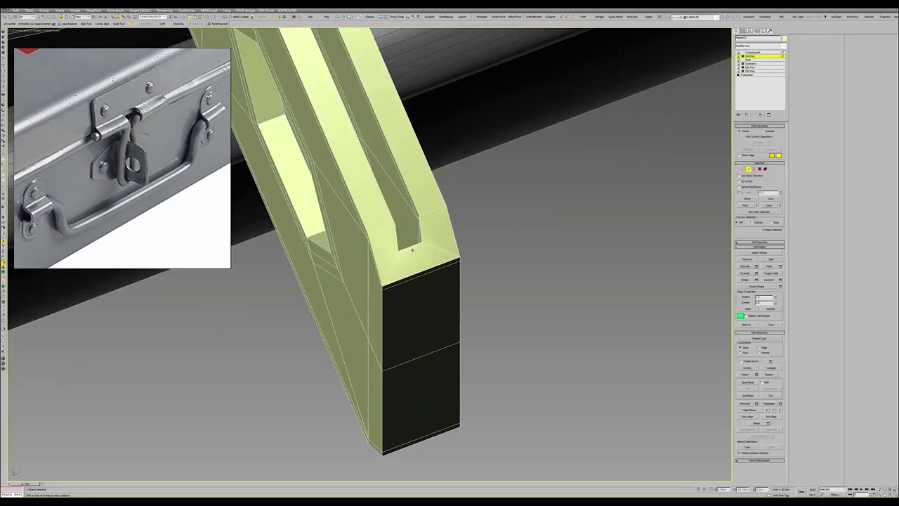
scroll(364, 309, down, 5)
key(2)
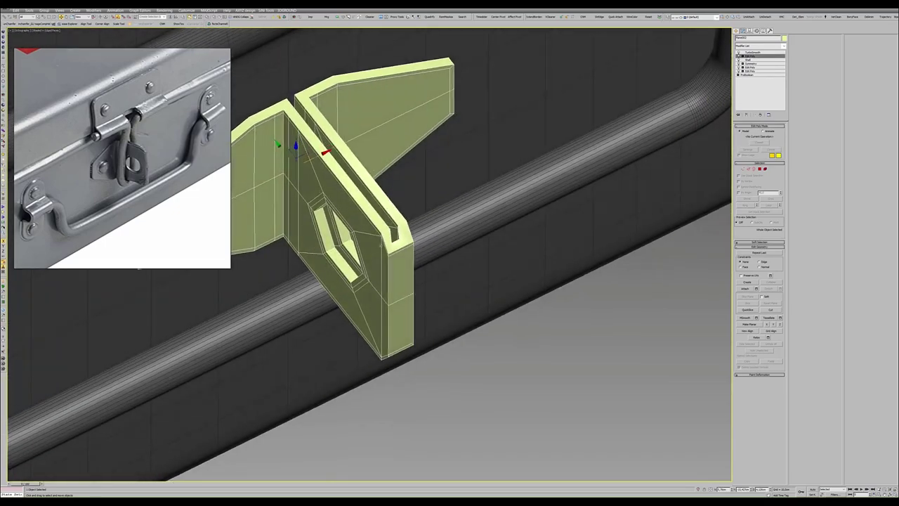
mouse_move(364, 309)
alt+middle_down()
mouse_move(468, 218)
mouse_move(460, 166)
alt+middle_up()
scroll(469, 218, up, 2)
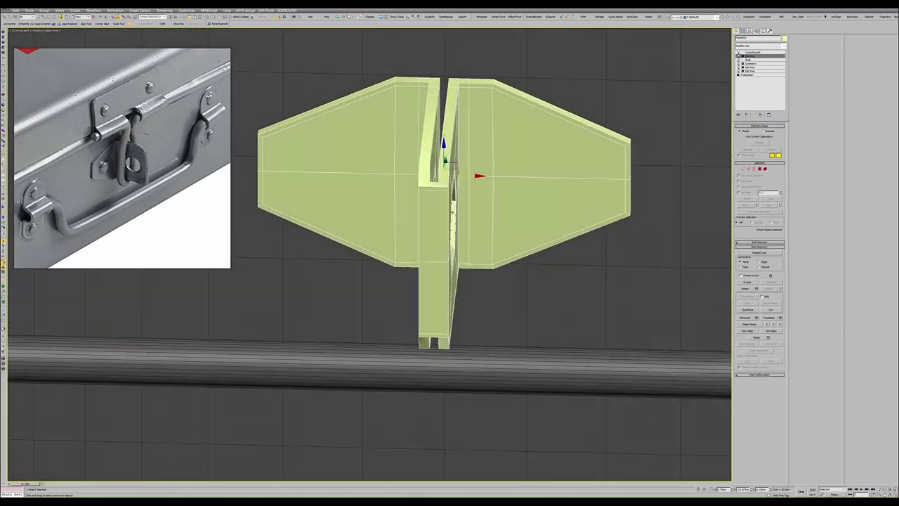
- Raise the Shell inner amount to close the gap and preview the TurboSmooth result
click(763, 60)
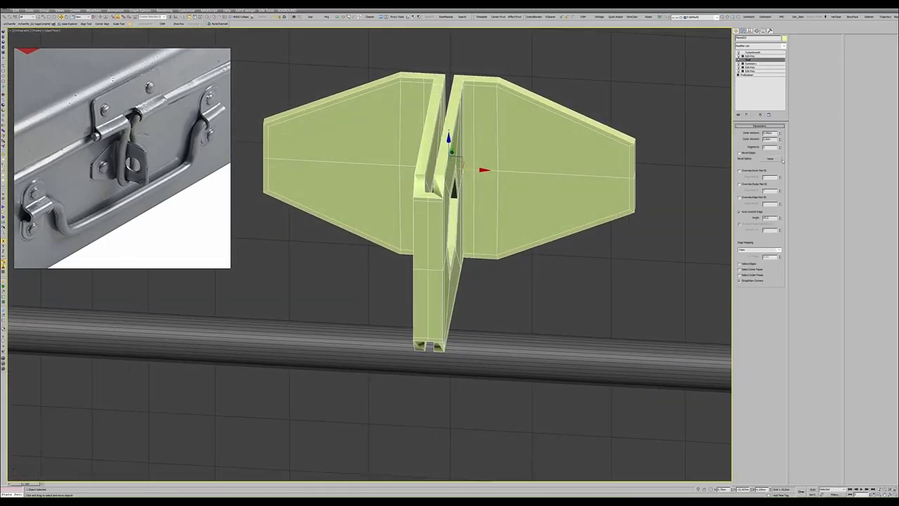
drag(779, 133, 779, 123)
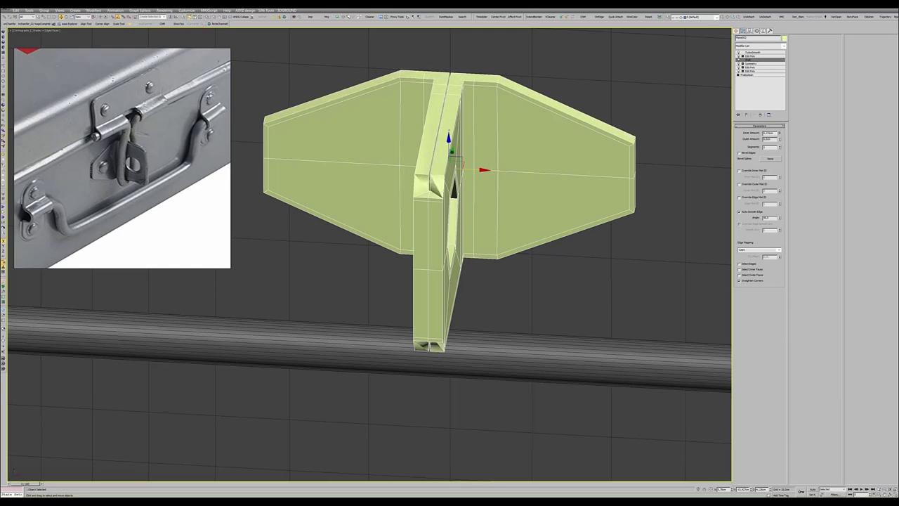
click(757, 53)
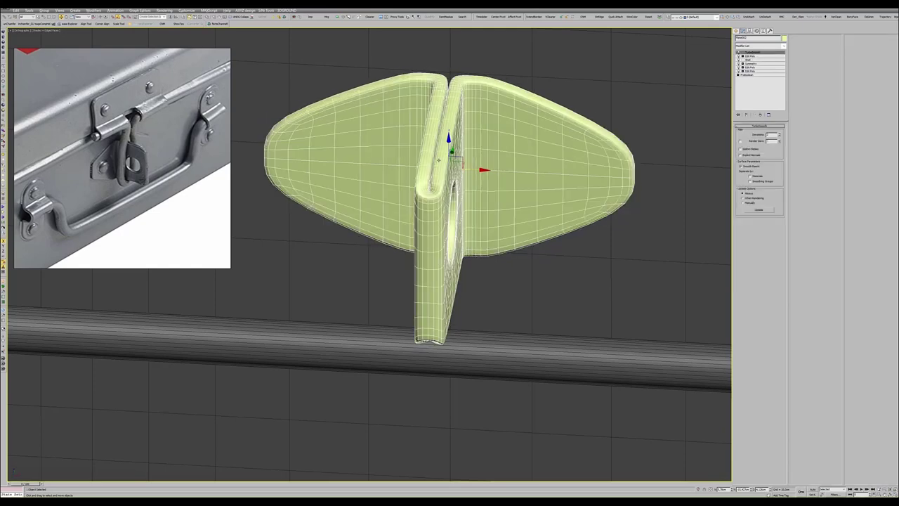
alt+middle_drag(438, 160, 451, 158)
key(F4)
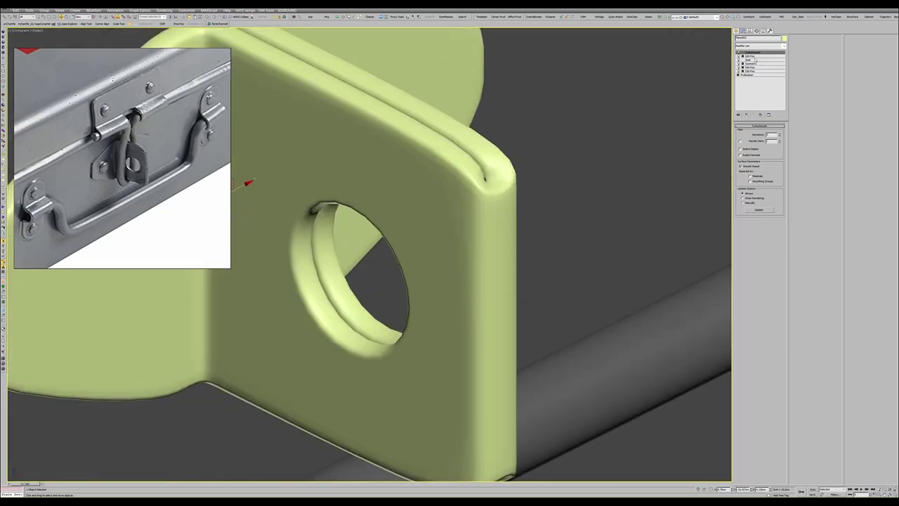
- Inspect the vertices at the top of the slit in wireframe on the Edit Poly layer
click(749, 56)
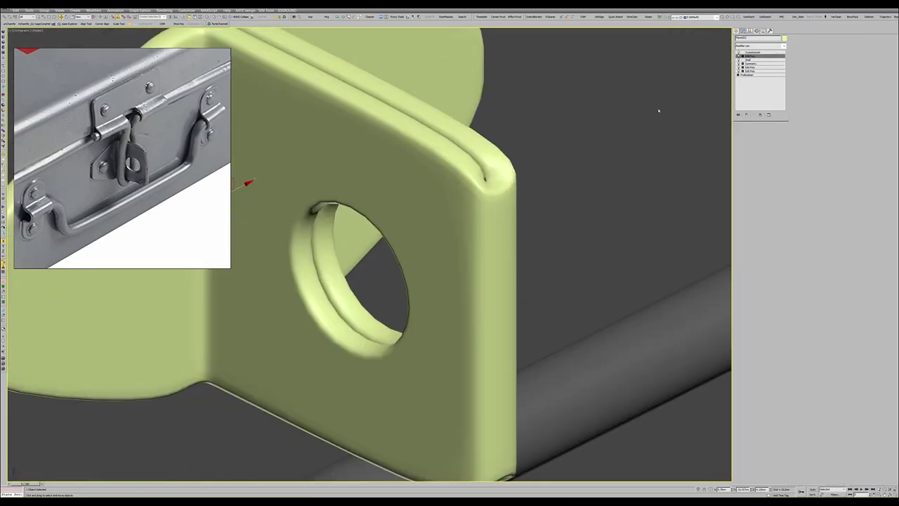
scroll(482, 162, up, 2)
key(1)
scroll(490, 190, up, 5)
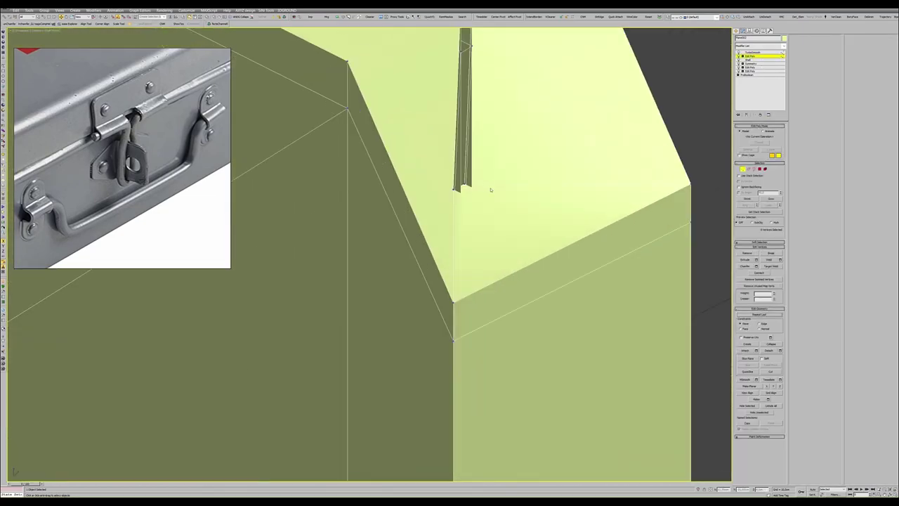
scroll(472, 180, down, 3)
alt+middle_drag(476, 225, 475, 227)
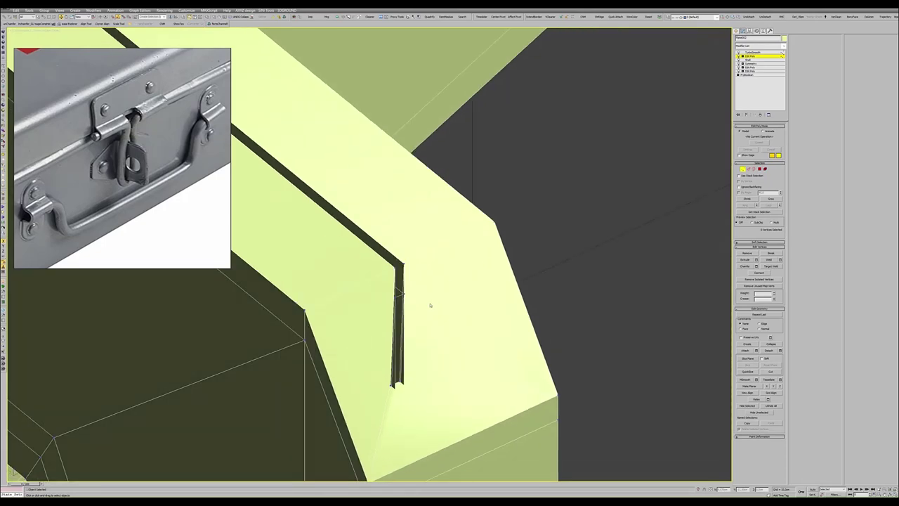
key(F3)
scroll(462, 266, down, 5)
scroll(421, 239, up, 2)
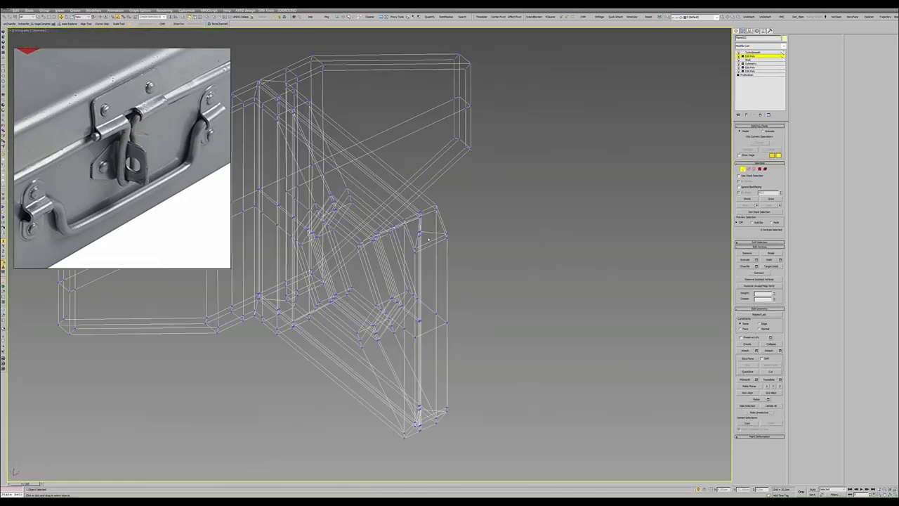
scroll(407, 229, up, 2)
scroll(407, 230, up, 3)
click(370, 226)
alt+middle_drag(371, 226, 368, 230)
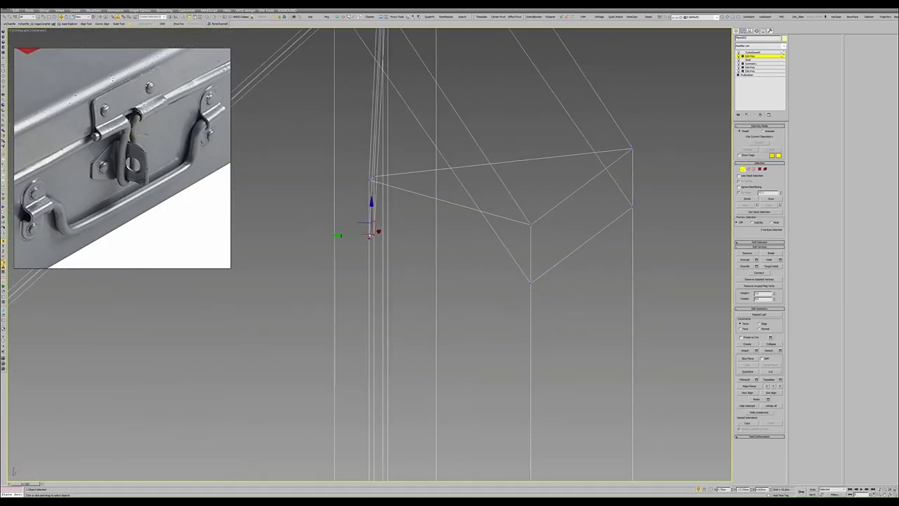
click(371, 174)
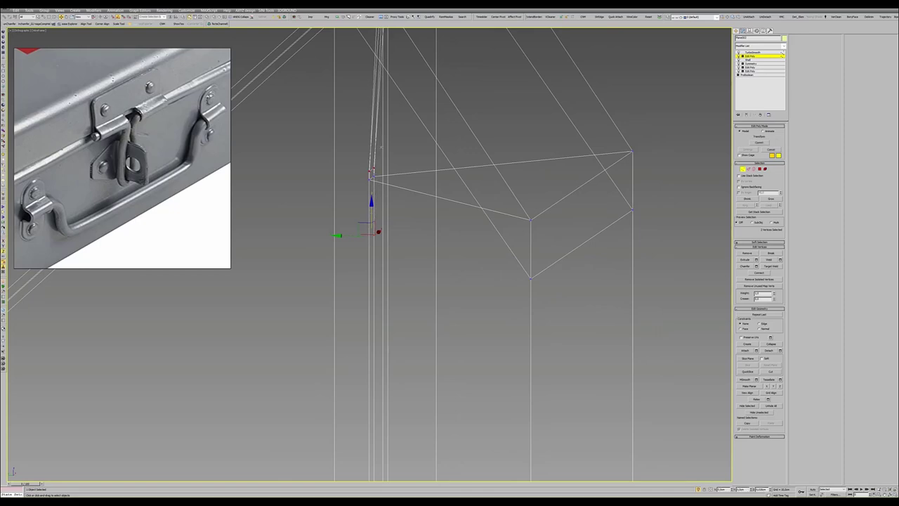
alt+middle_drag(372, 174, 358, 182)
key(F3)
scroll(357, 184, up, 2)
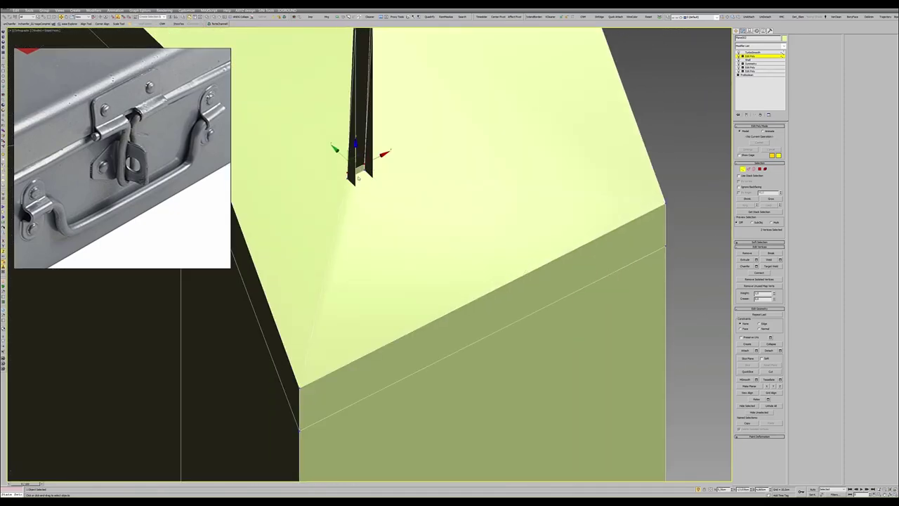
- Slide the edge at the bottom of the slit so the panels merge
key(2)
click(356, 175)
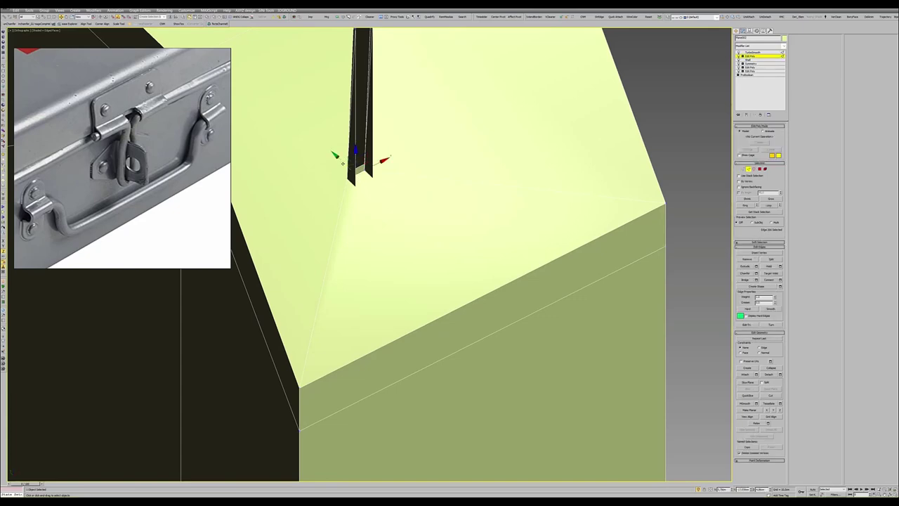
drag(342, 163, 356, 176)
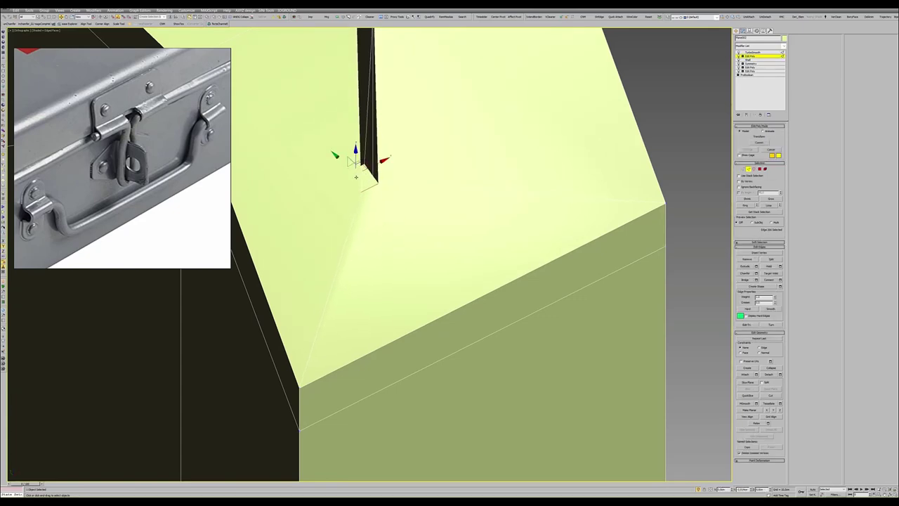
alt+middle_drag(356, 176, 367, 179)
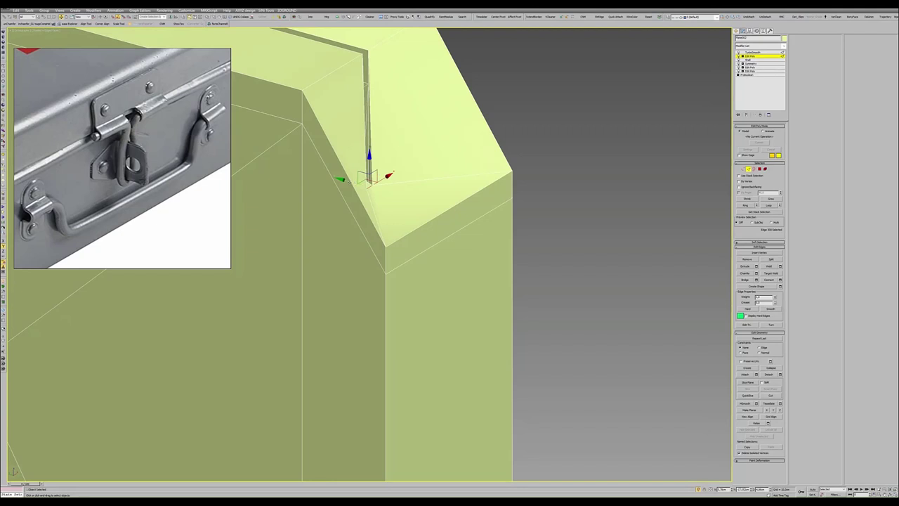
- Check the bracket in the side wireframe view, then review the smoothed perspective view with edged faces
key(alt+w)
right_click(318, 328)
key(alt+w)
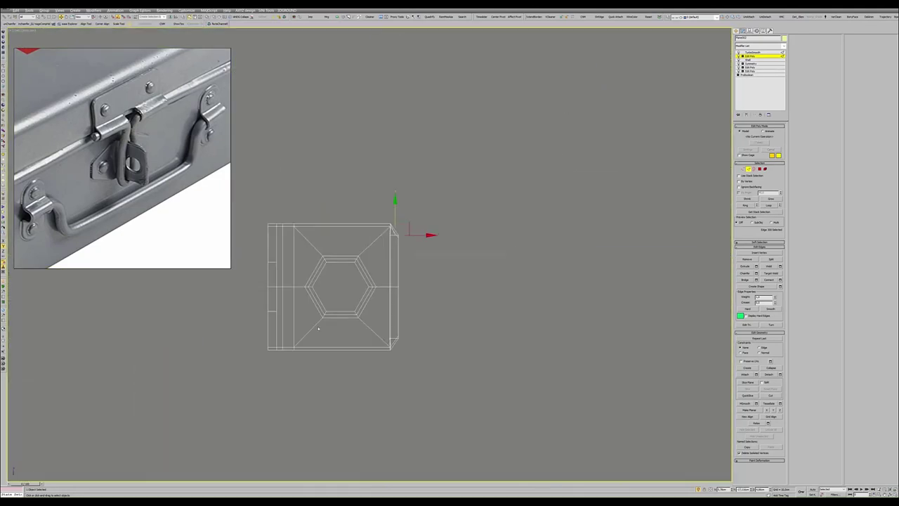
scroll(401, 231, up, 2)
scroll(401, 232, up, 3)
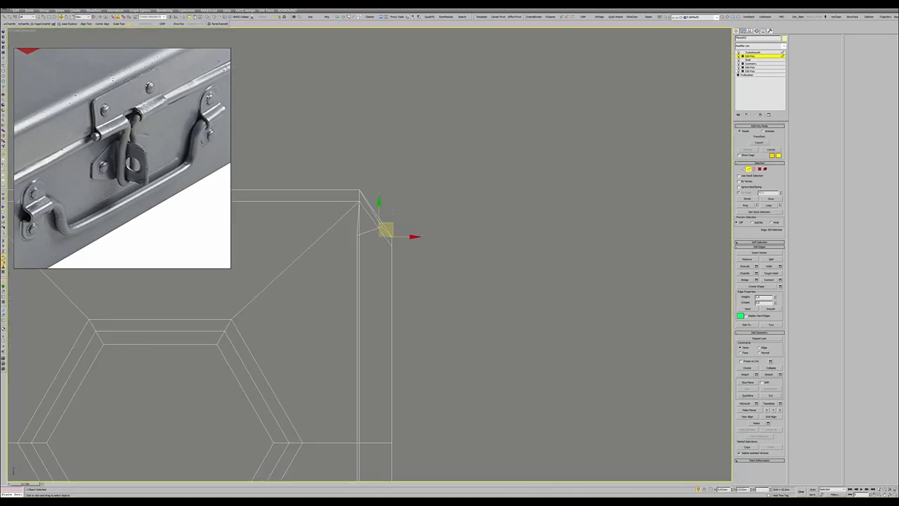
key(alt+w)
right_click(460, 296)
key(alt+w)
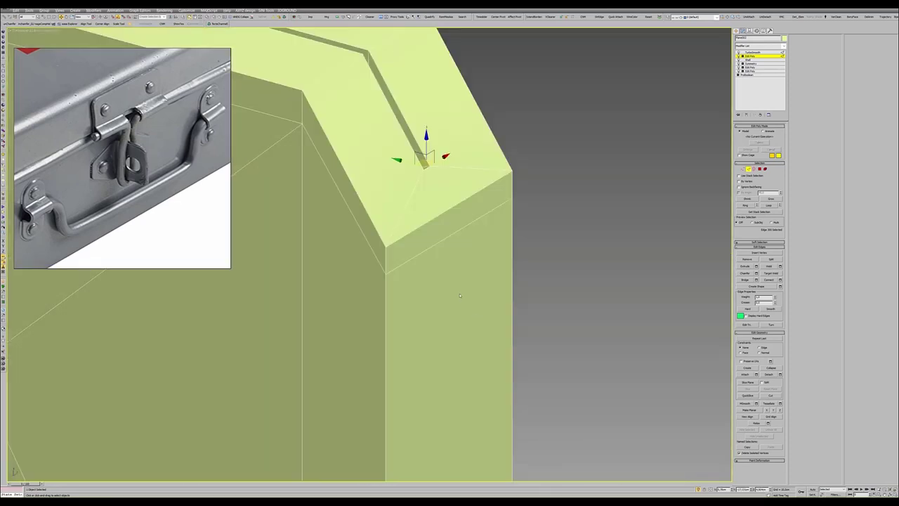
key(2)
alt+middle_drag(458, 295, 438, 274)
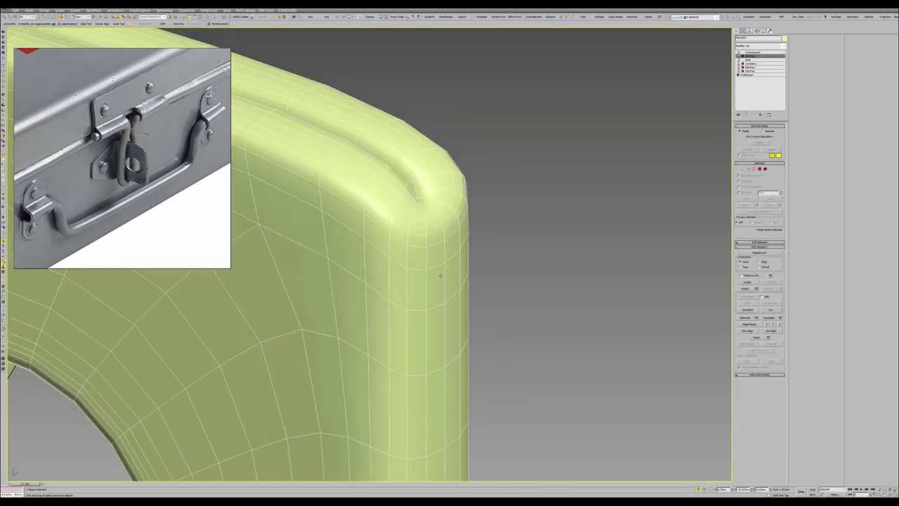
scroll(439, 274, down, 5)
key(F4)
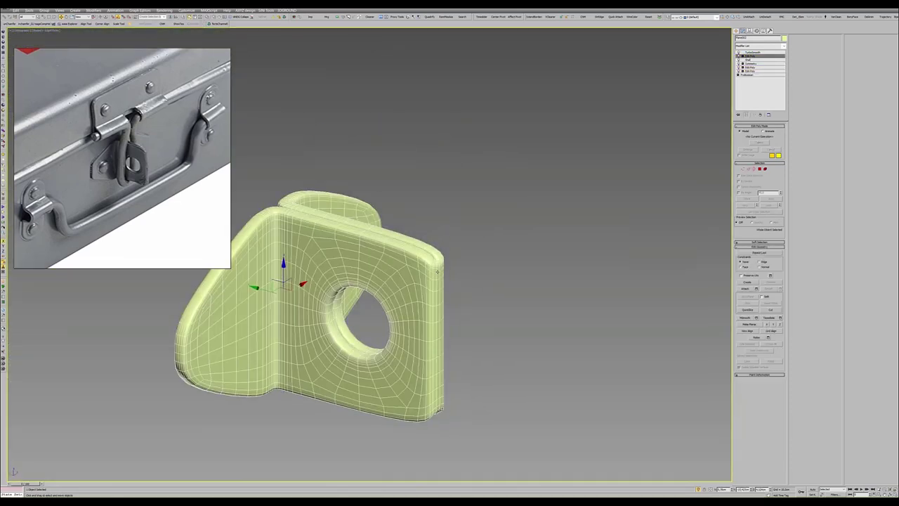
- Show the low-poly chamfered cage on the topmost Edit Poly and orbit to face it head-on
click(750, 59)
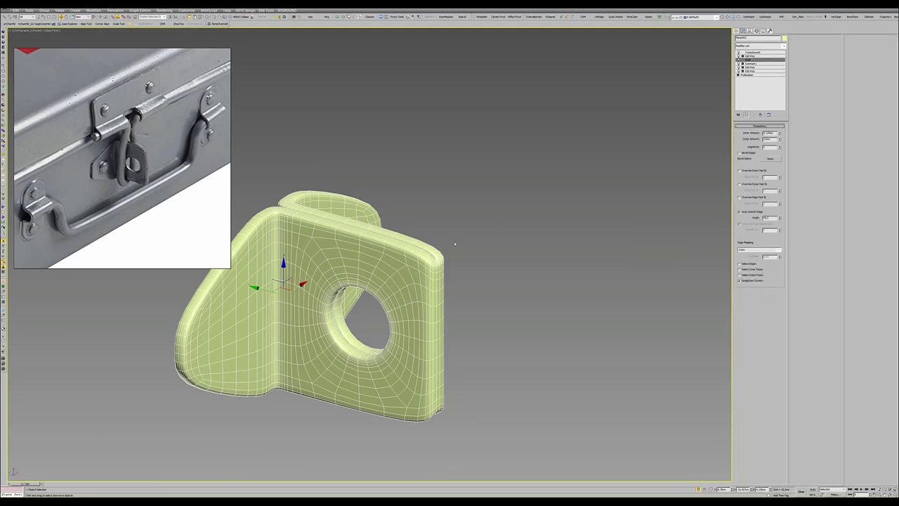
key(ctrl+e)
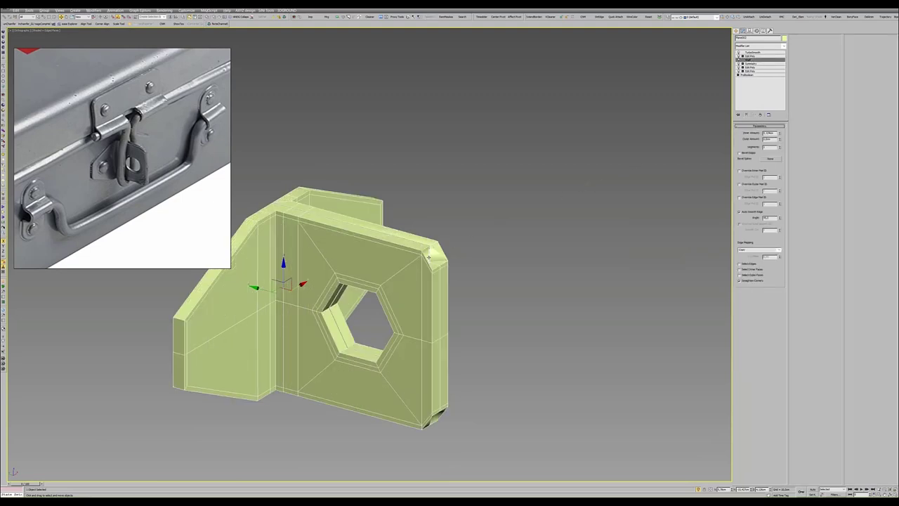
click(749, 55)
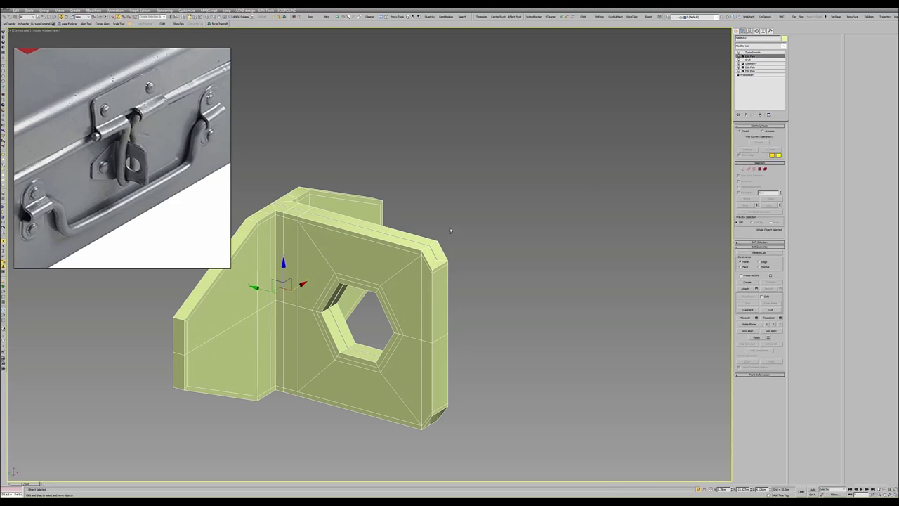
alt+middle_drag(492, 225, 549, 224)
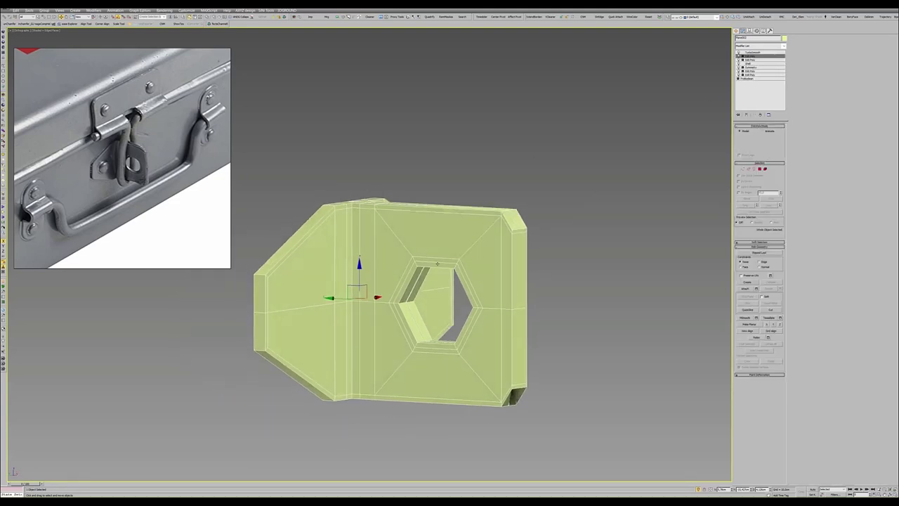
alt+middle_drag(393, 262, 441, 262)
- Select and delete the lower half of the bracket's polygons in the front view
key(4)
key(alt+w)
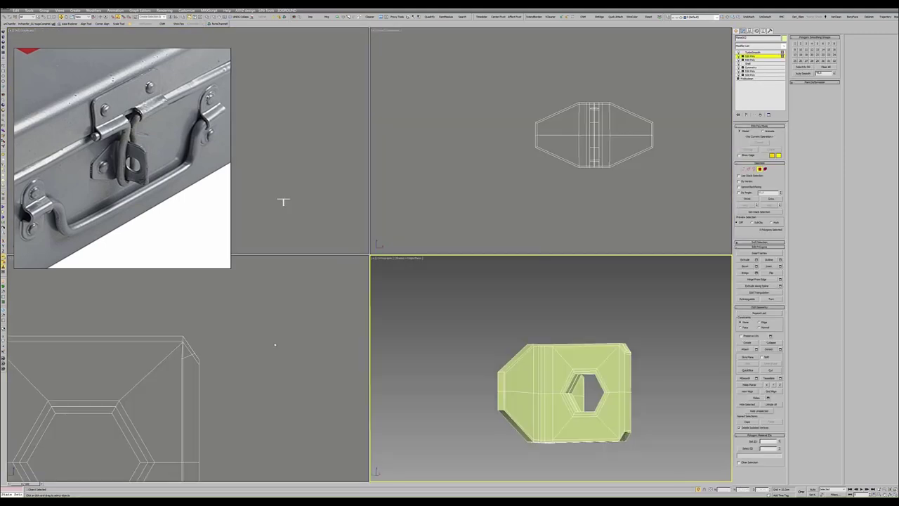
key(alt+w)
scroll(453, 277, down, 10)
middle_drag(453, 276, 467, 272)
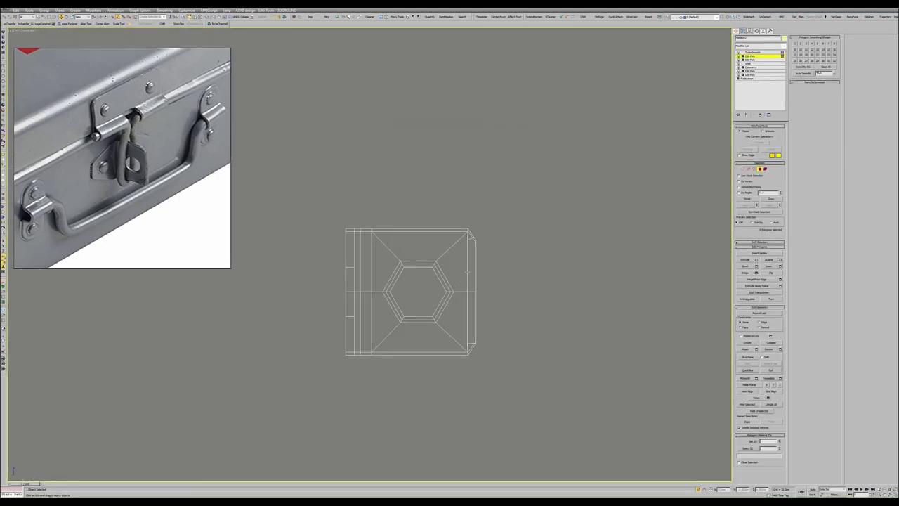
drag(493, 303, 283, 396)
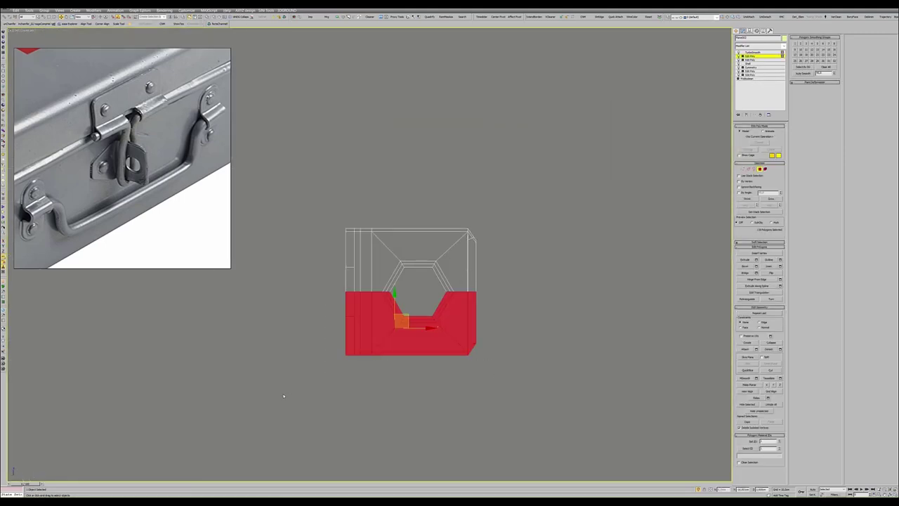
key(Delete)
- Try a Symmetry modifier on the half bracket, then remove it after it produces a flat bar
key(2)
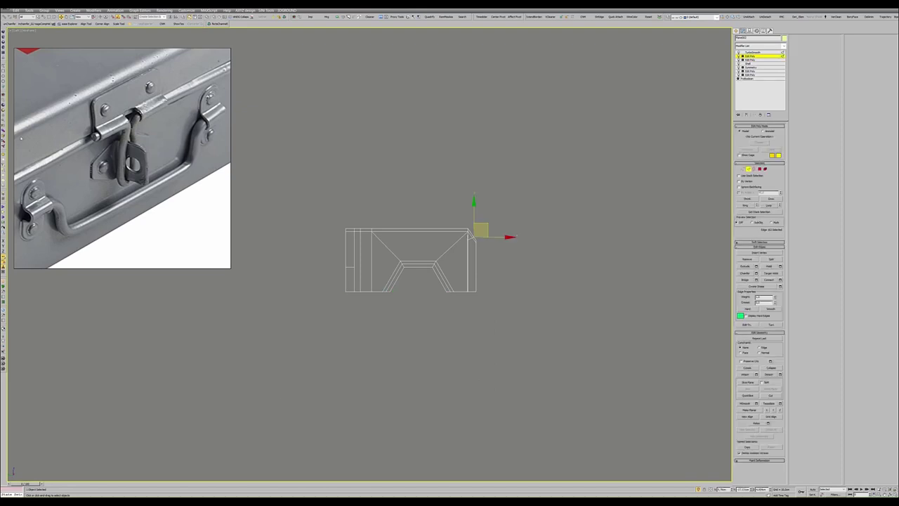
click(7, 130)
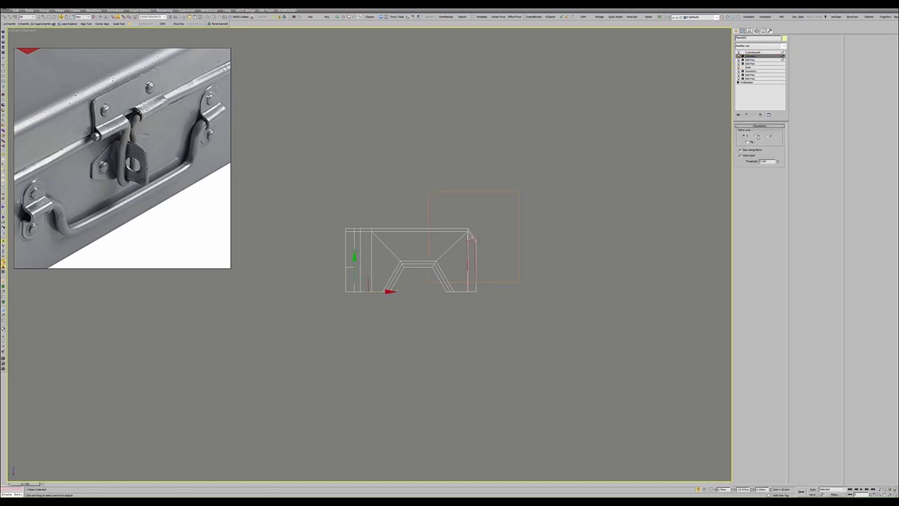
click(757, 135)
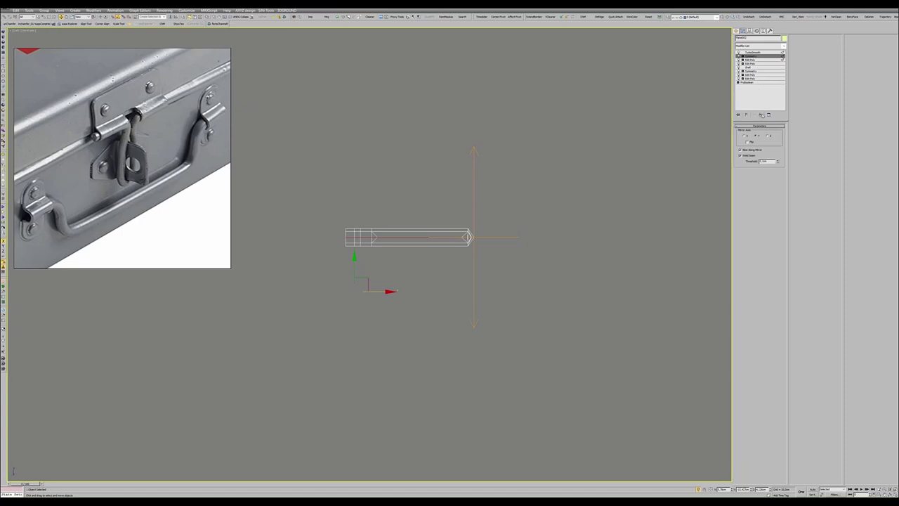
click(761, 114)
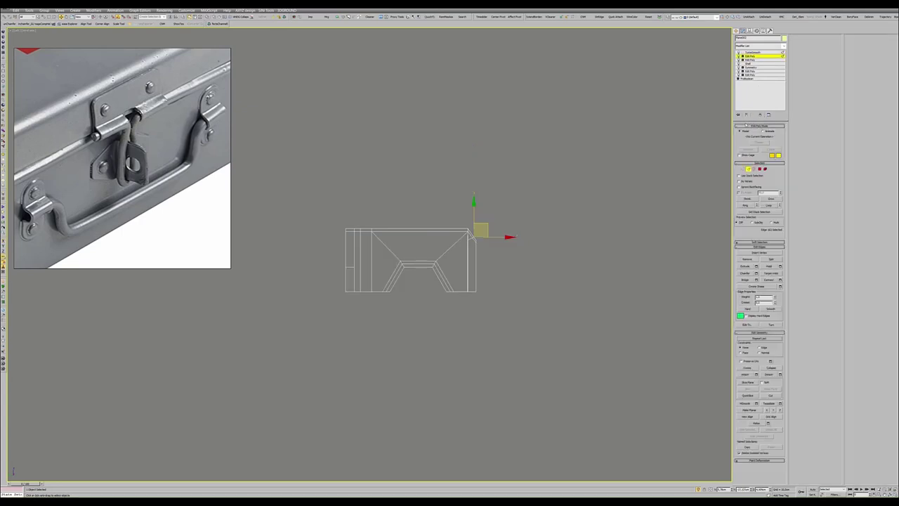
click(516, 17)
click(749, 169)
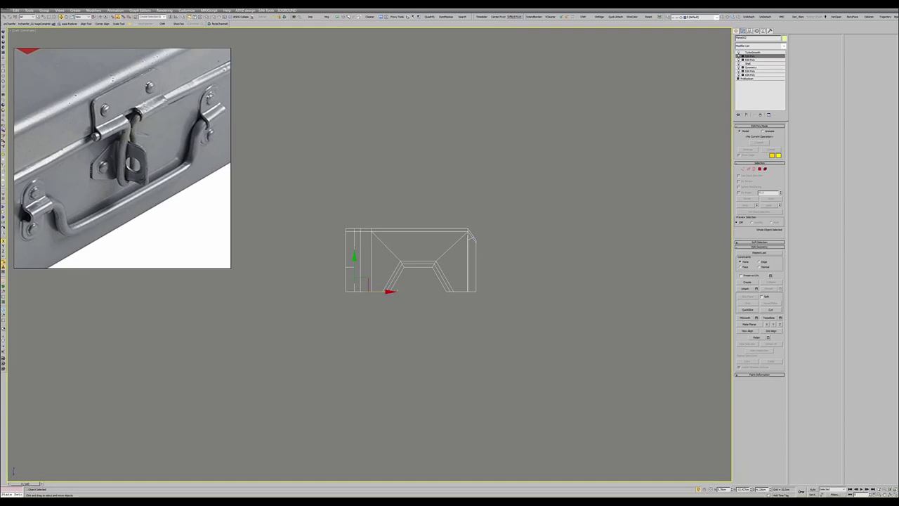
- Re-add Symmetry on the axis that completes the hex piece and untick Weld Seam
key(alt+s)
click(756, 135)
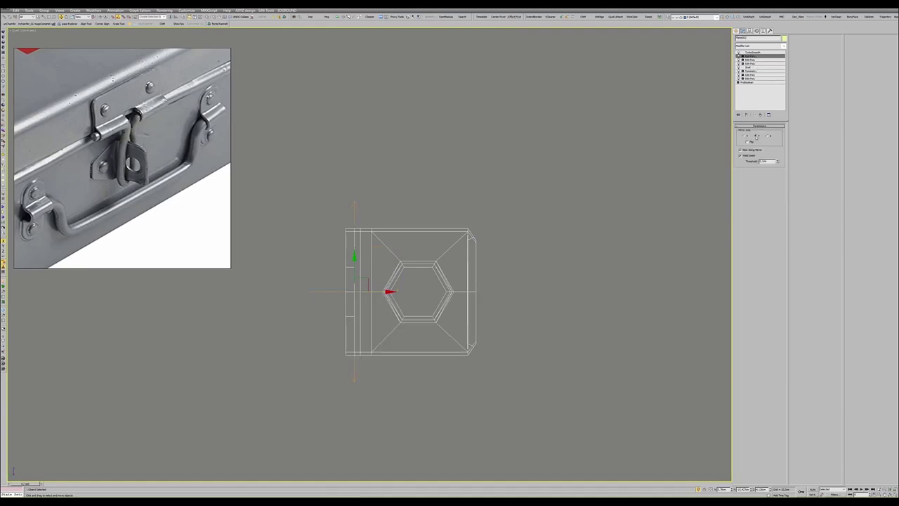
key(alt+w)
key(alt+w)
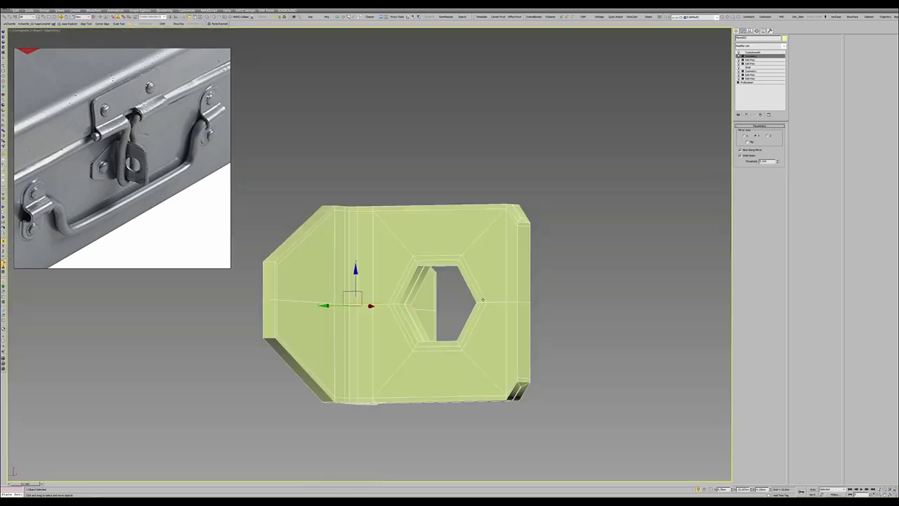
mouse_move(515, 315)
alt+middle_down()
mouse_move(500, 287)
mouse_move(506, 275)
mouse_move(501, 296)
mouse_move(463, 307)
alt+middle_up()
key(F3)
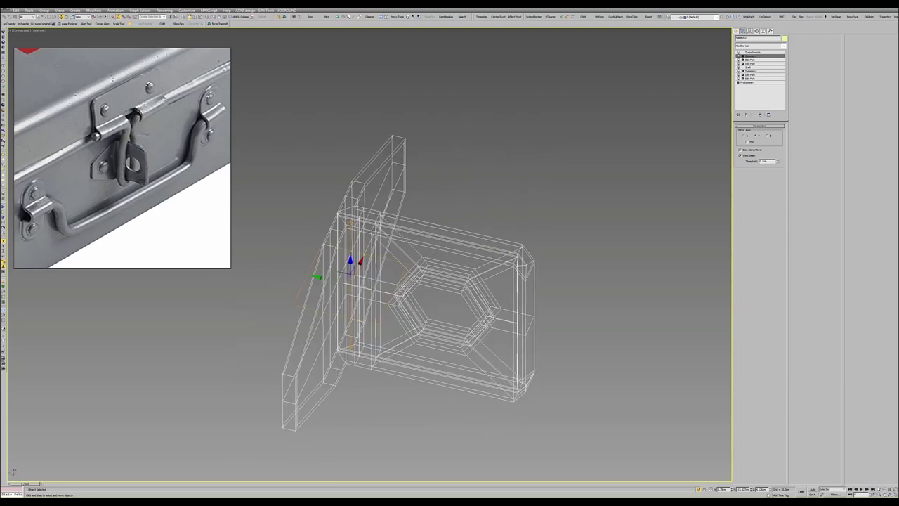
scroll(463, 307, up, 5)
click(740, 156)
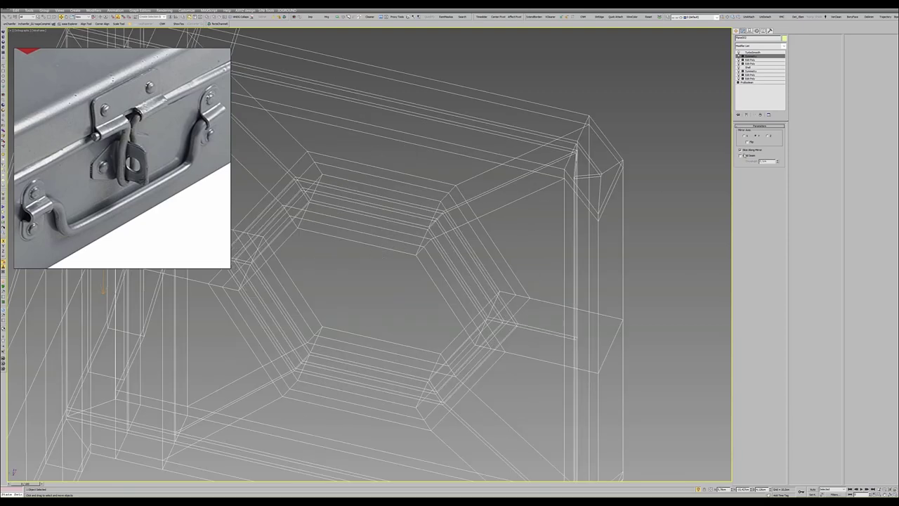
scroll(492, 211, down, 5)
mouse_move(492, 211)
alt+middle_down()
mouse_move(509, 206)
mouse_move(522, 221)
mouse_move(542, 221)
mouse_move(519, 223)
alt+middle_up()
key(F3)
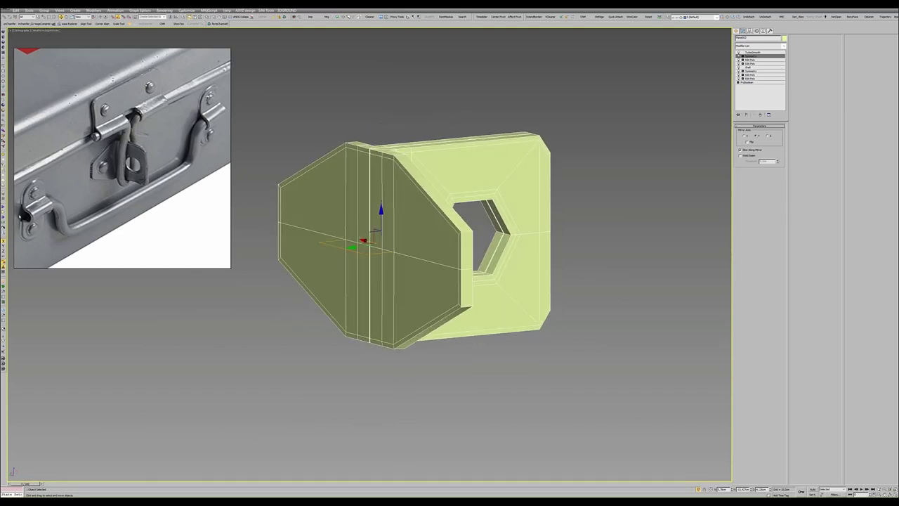
- Add an Edit Poly modifier above the Symmetry and face the hex hole
click(758, 45)
click(814, 78)
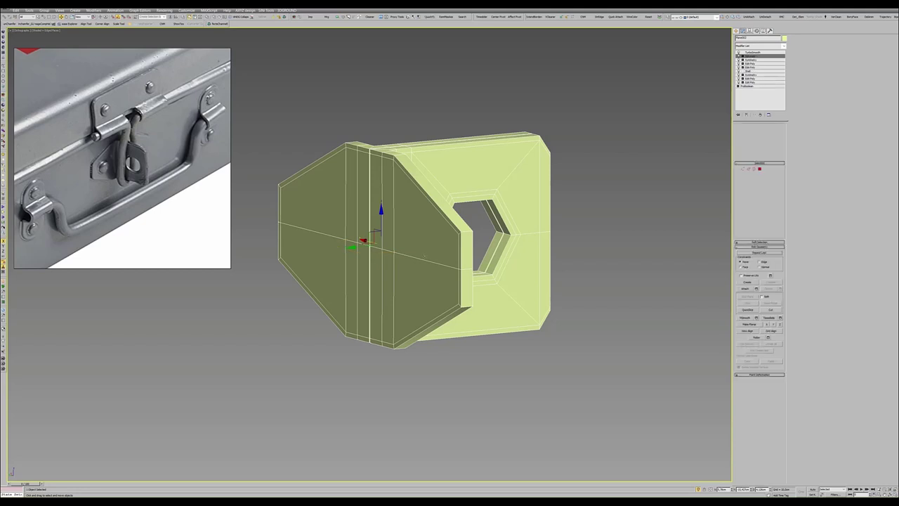
key(F4)
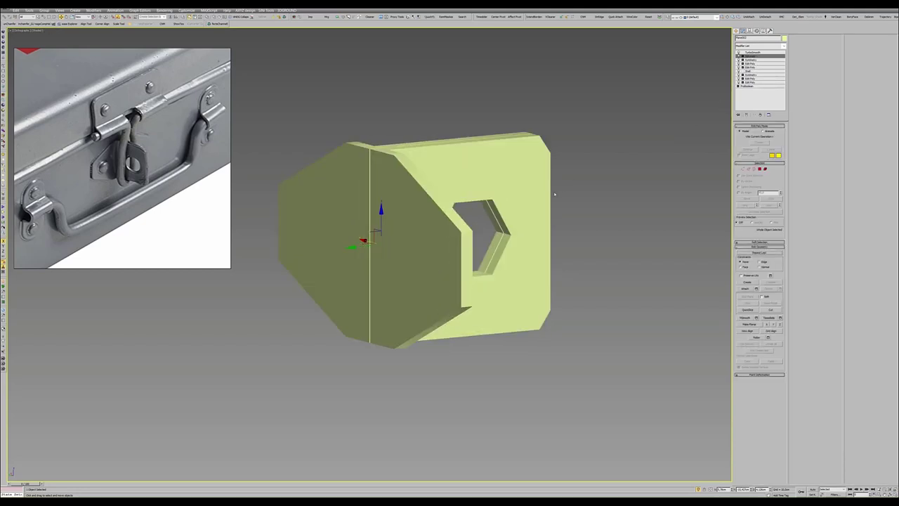
mouse_move(554, 195)
alt+middle_down()
mouse_move(542, 190)
mouse_move(562, 215)
alt+middle_up()
- Select the vertices along the mirror seam and weld them together
key(F3)
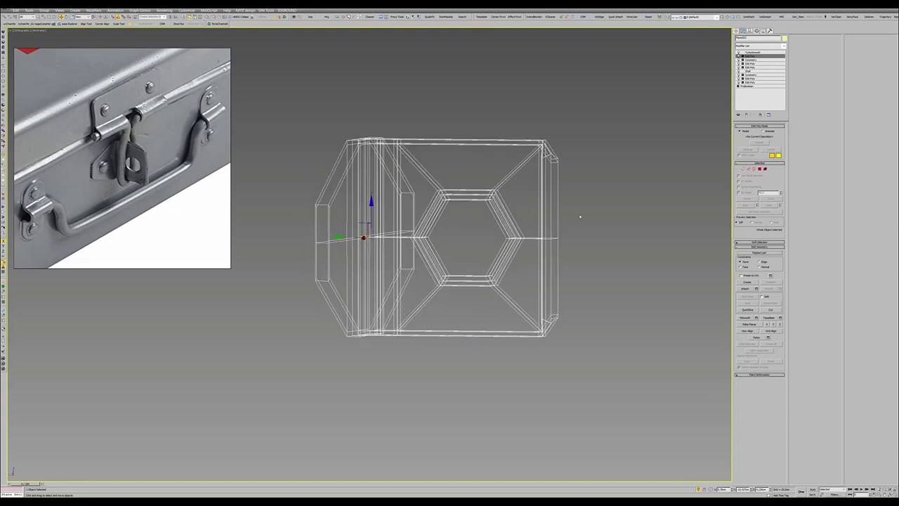
key(1)
drag(265, 250, 265, 250)
alt+middle_drag(265, 250, 365, 231)
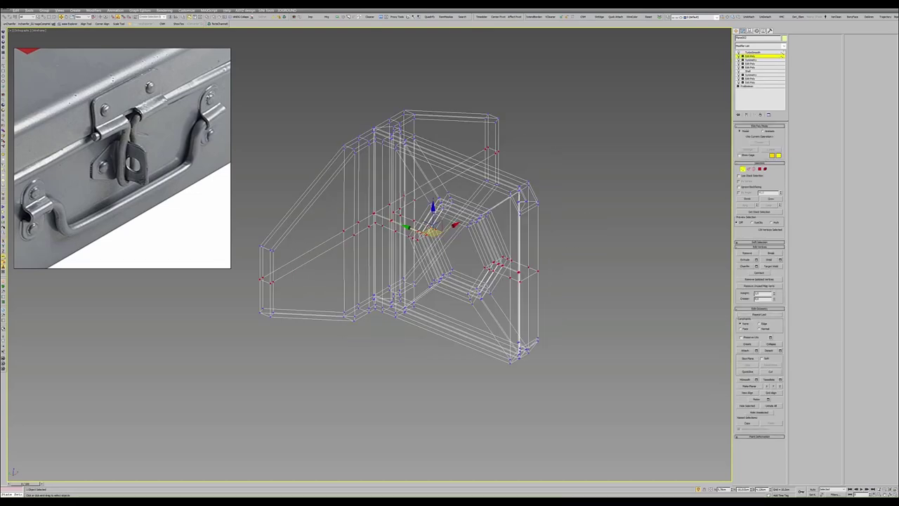
scroll(435, 232, up, 5)
click(780, 259)
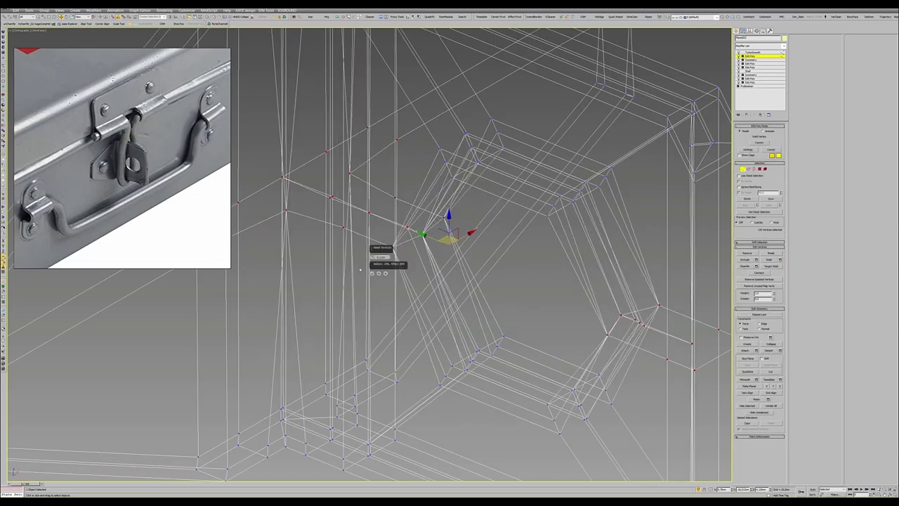
drag(374, 257, 372, 258)
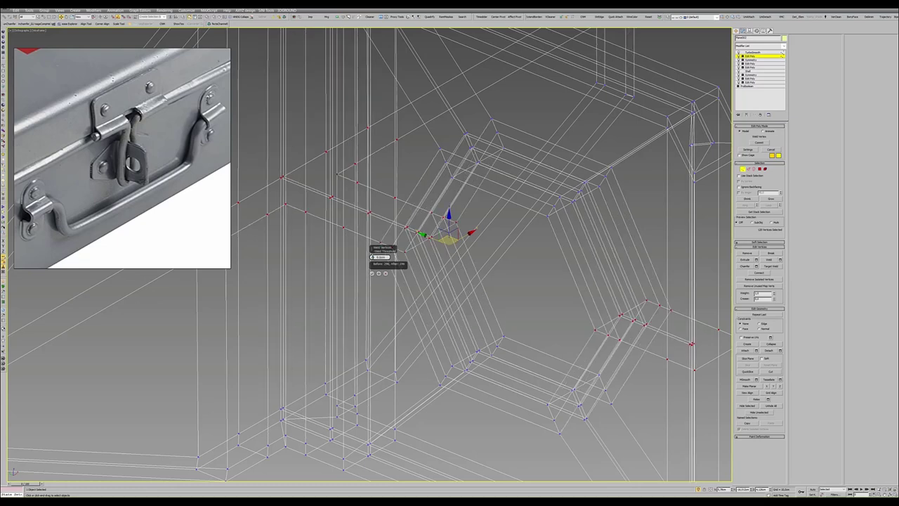
click(372, 273)
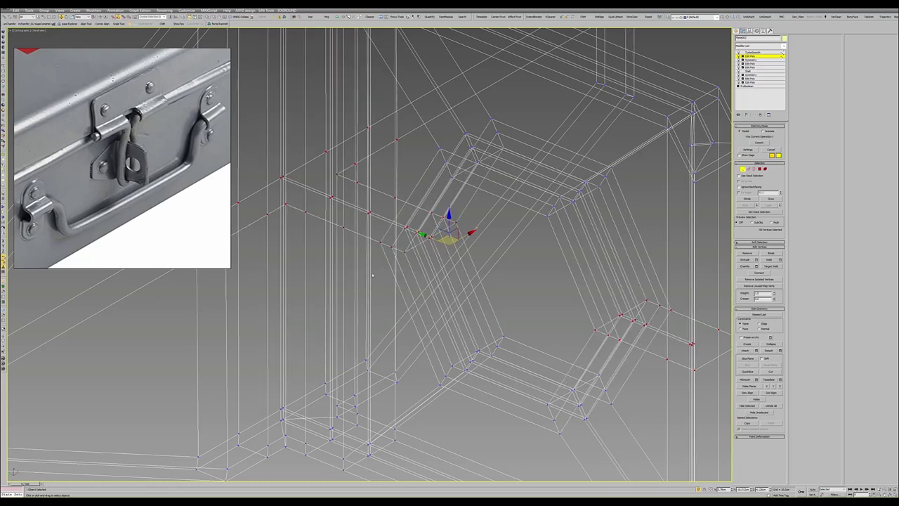
key(1)
key(F3)
scroll(373, 274, down, 5)
key(ctrl+BackSpace)
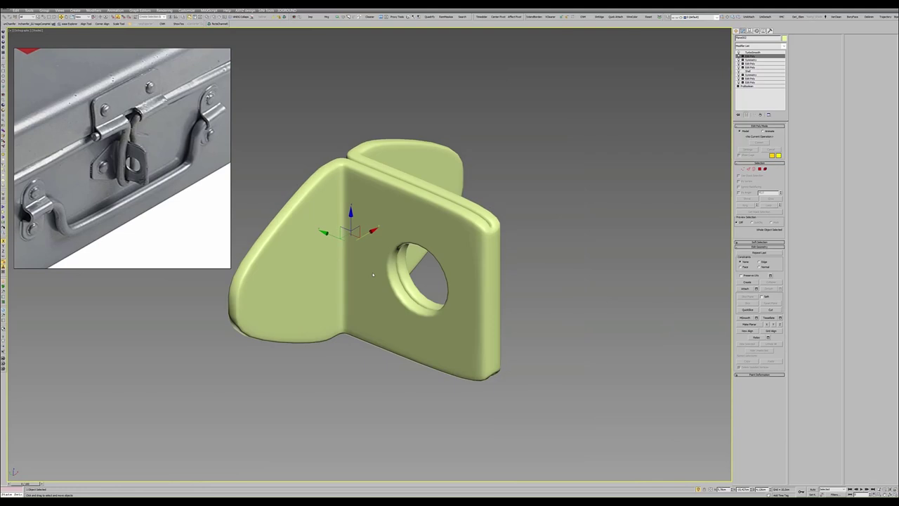
alt+middle_drag(373, 275, 370, 276)
key(shift+z)
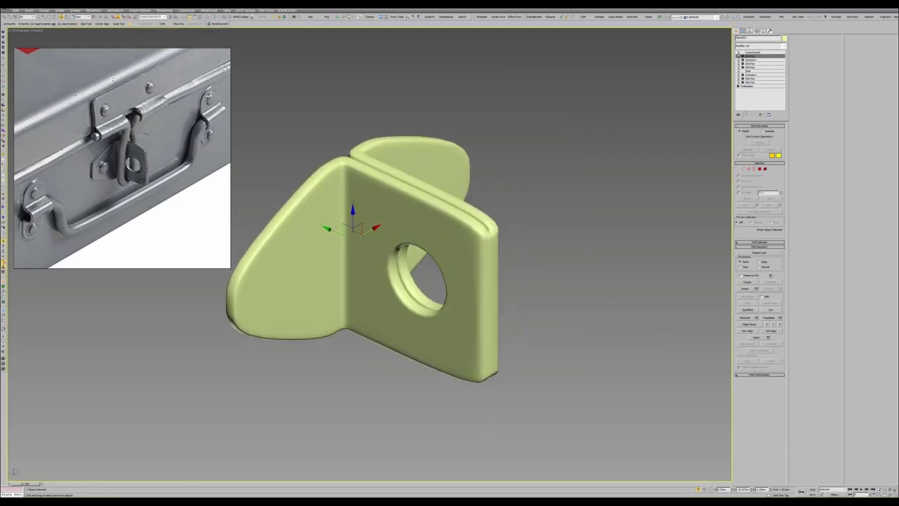
key(F4)
key(ctrl+BackSpace)
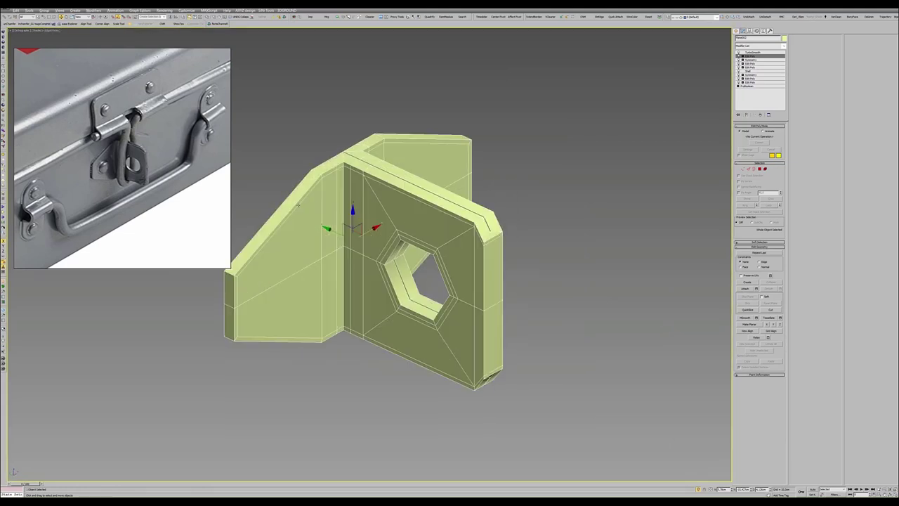
middle_drag(298, 205, 375, 216)
scroll(375, 216, up, 3)
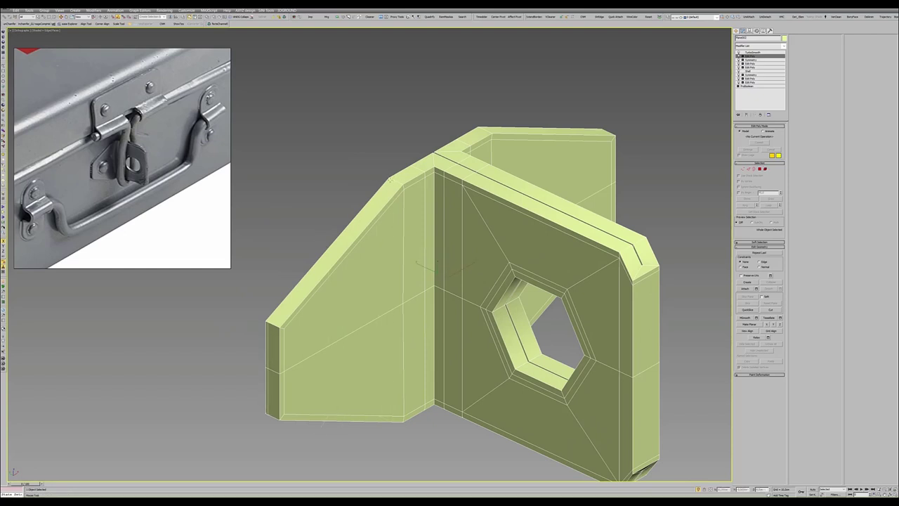
key(2)
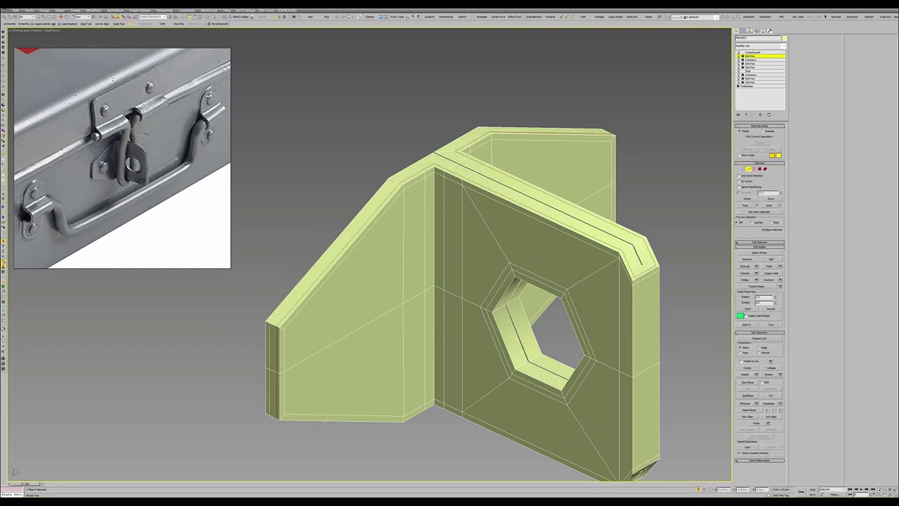
click(436, 225)
mouse_move(462, 278)
middle_down()
mouse_move(509, 254)
mouse_move(198, 220)
middle_up()
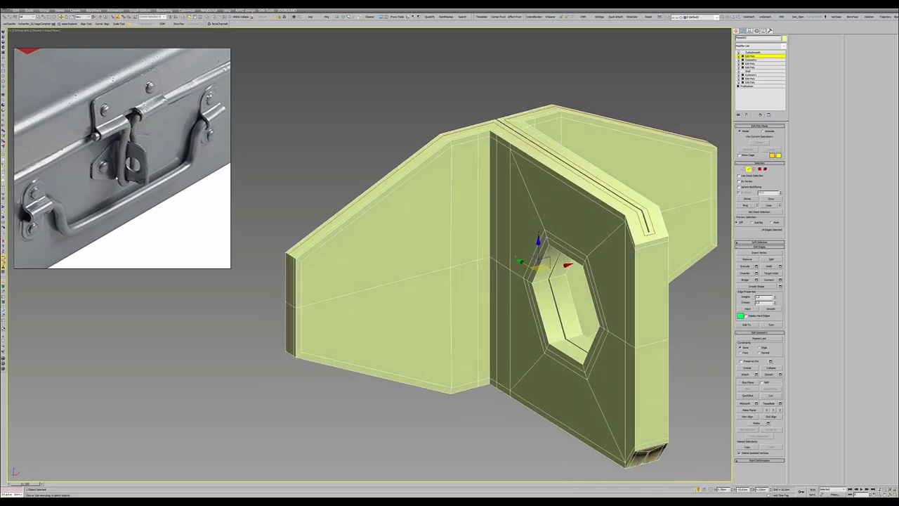
alt+middle_drag(311, 270, 307, 265)
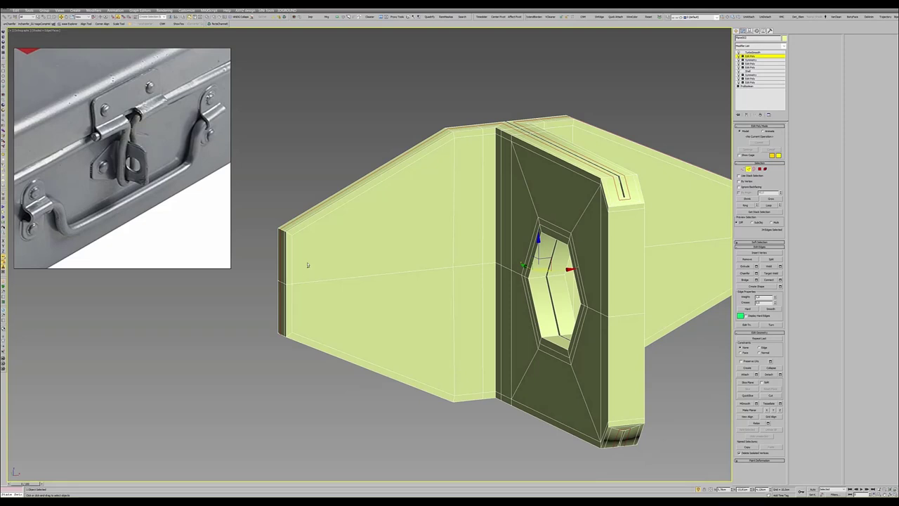
key(ctrl+BackSpace)
key(ctrl+BackSpace)
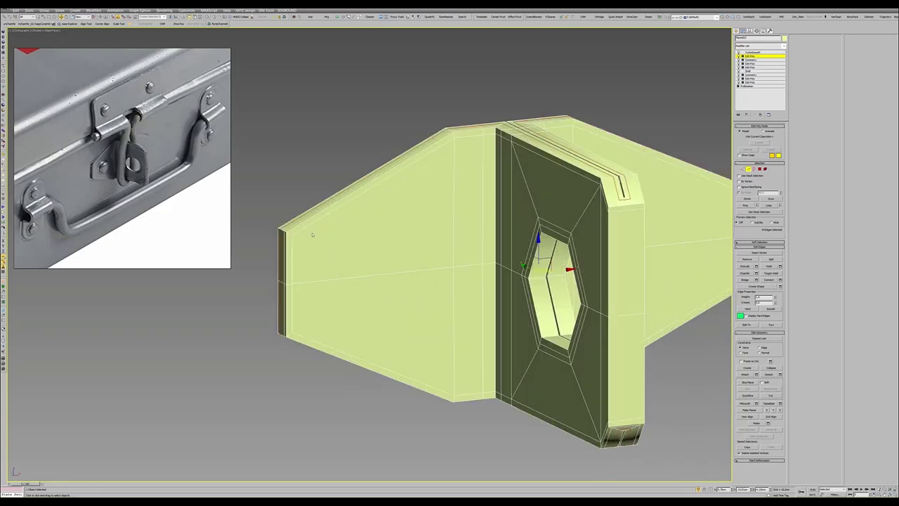
key(x)
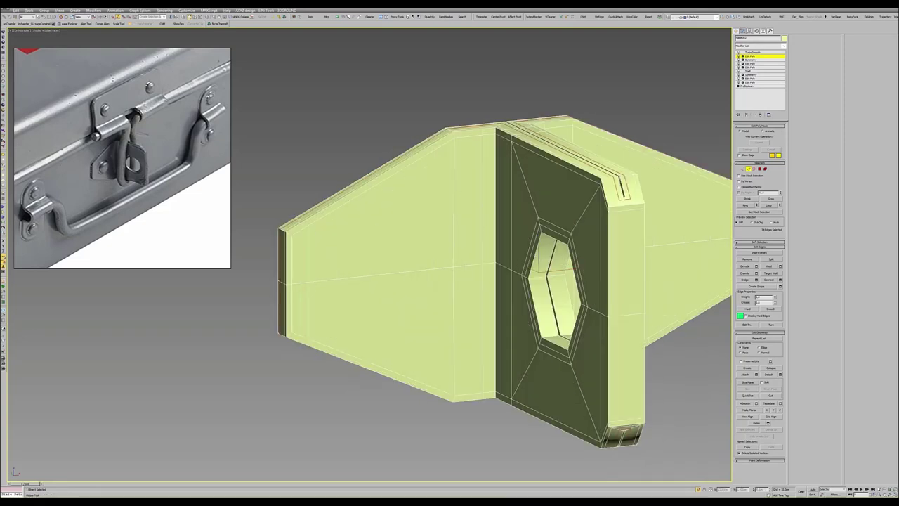
key(ctrl+BackSpace)
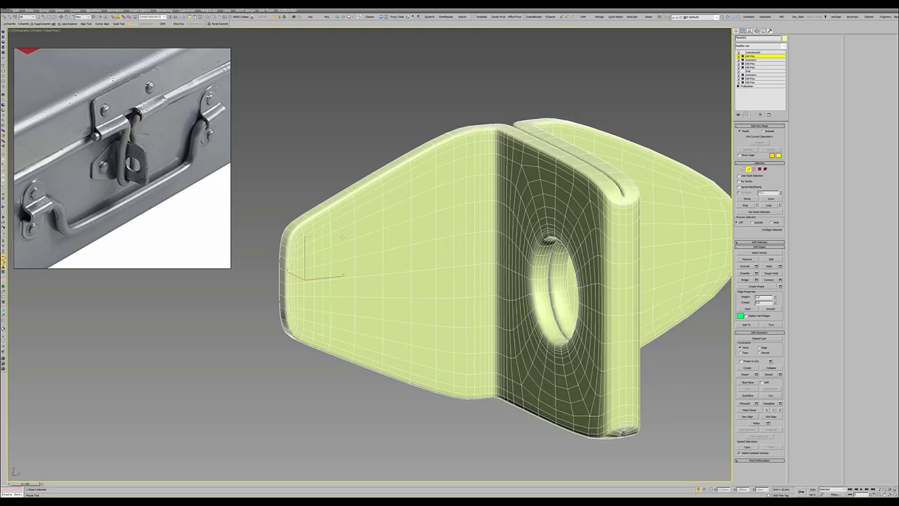
key(ctrl+BackSpace)
alt+middle_drag(342, 237, 548, 242)
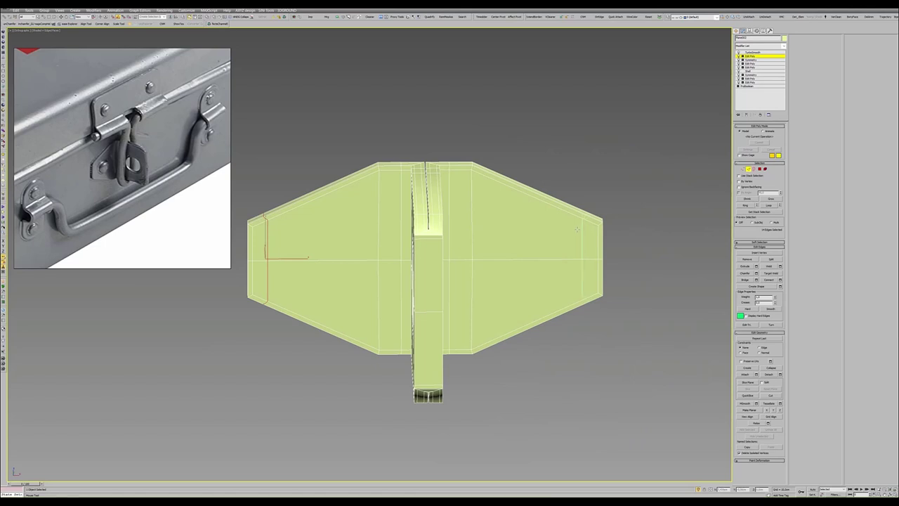
key(2)
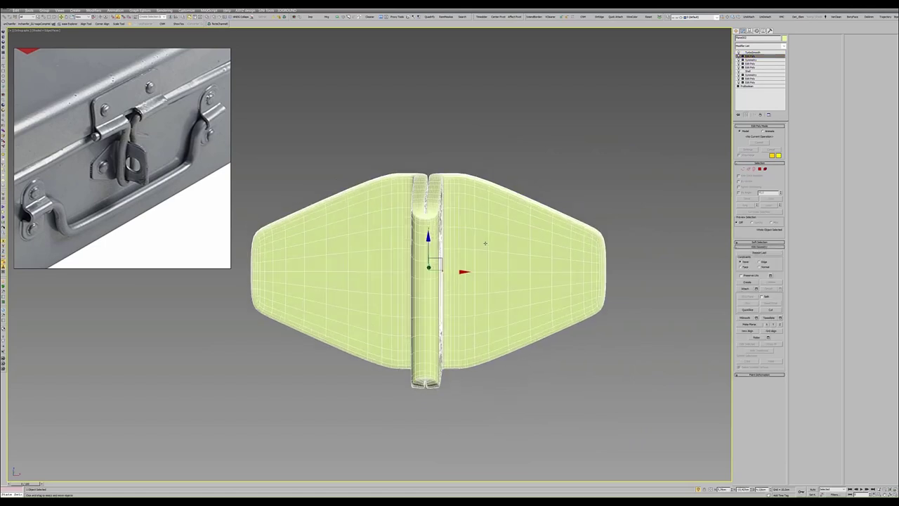
mouse_move(485, 243)
alt+middle_down()
mouse_move(495, 241)
mouse_move(467, 255)
alt+middle_up()
key(F4)
scroll(484, 245, down, 3)
scroll(467, 255, up, 2)
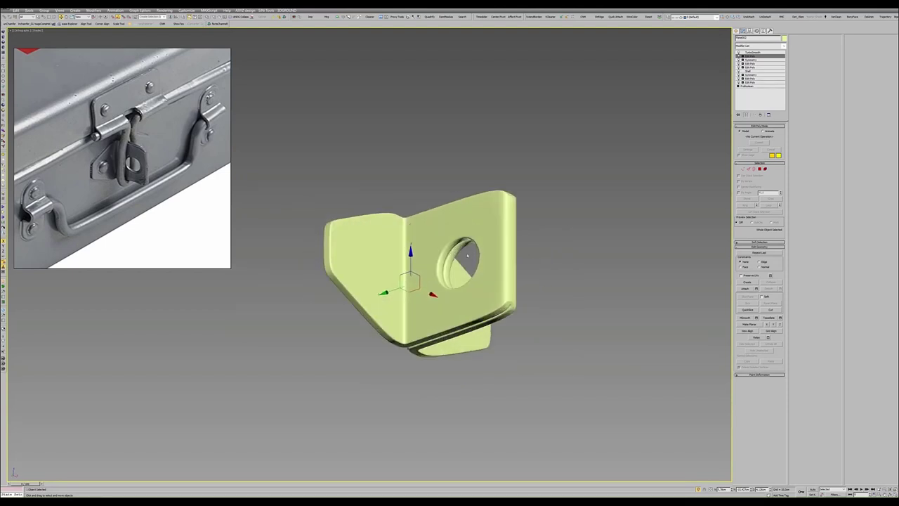
scroll(460, 254, up, 2)
scroll(442, 249, up, 3)
scroll(425, 244, up, 3)
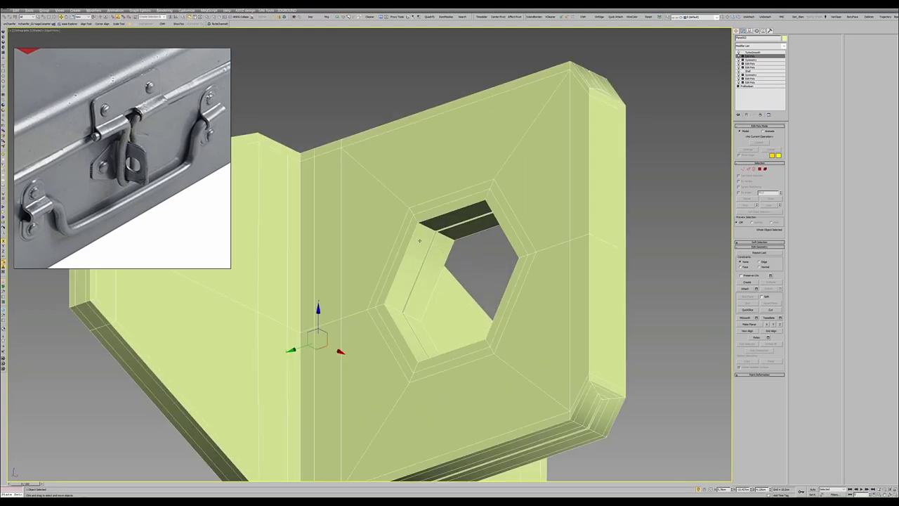
- Ring-select the edges inside the hexagonal hole and connect them with 2 segments
key(q)
scroll(456, 281, up, 3)
key(2)
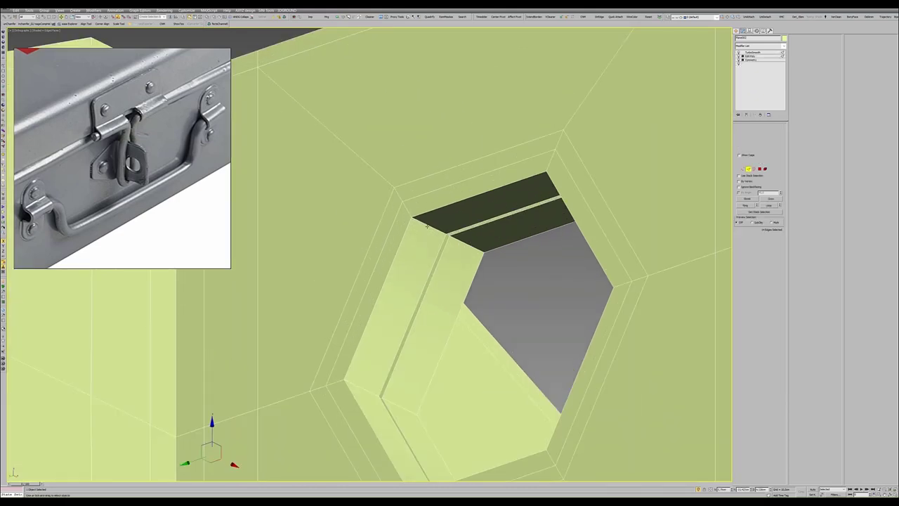
click(430, 226)
ctrl+click(483, 250)
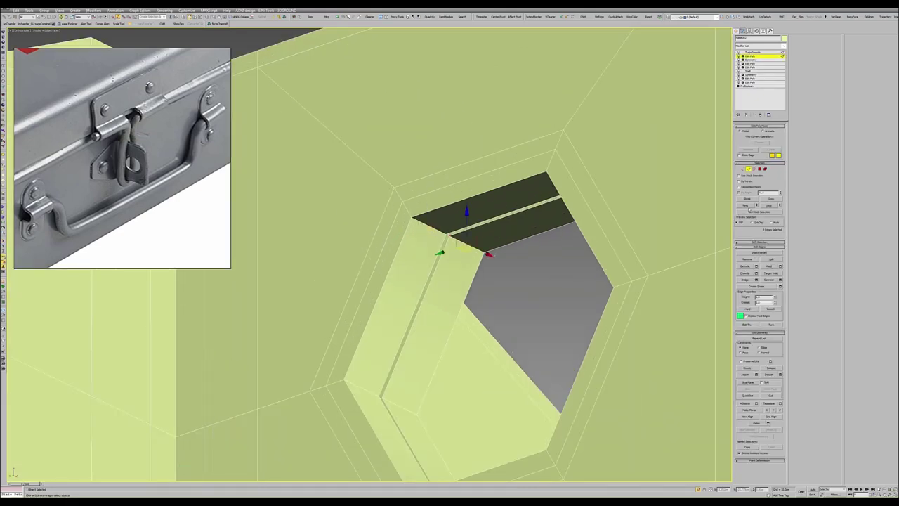
click(747, 206)
click(779, 279)
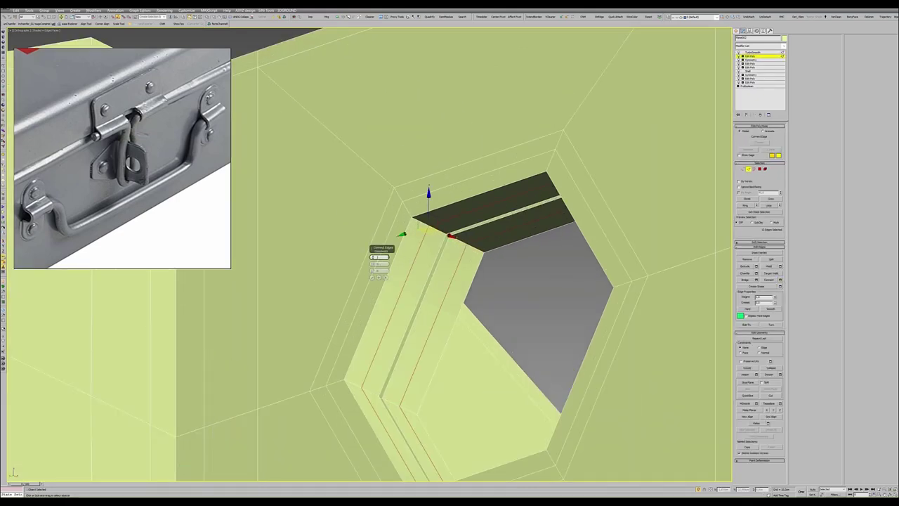
text(2)
key(Tab)
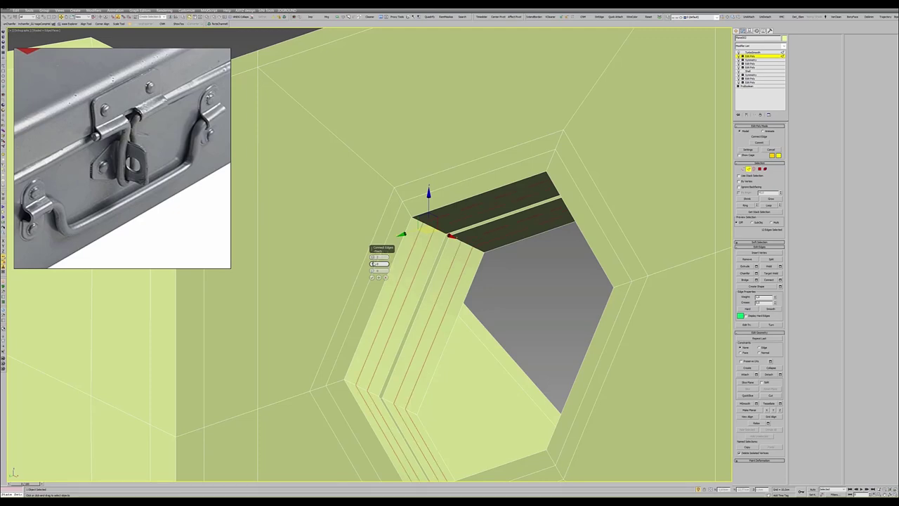
click(372, 277)
- Review the smoothed bracket's rounded hole from a near-front view
key(2)
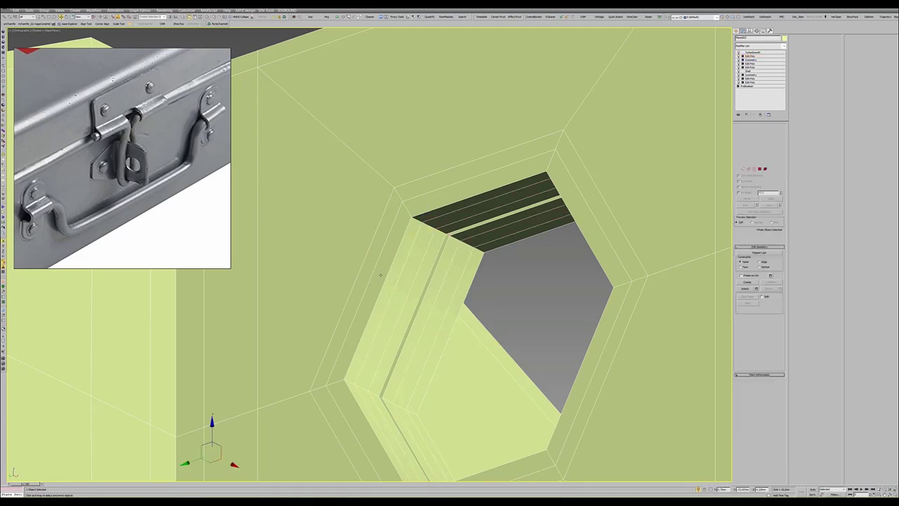
scroll(387, 273, down, 5)
key(F4)
mouse_move(387, 272)
alt+middle_down()
mouse_move(411, 285)
mouse_move(450, 281)
alt+middle_up()
key(F4)
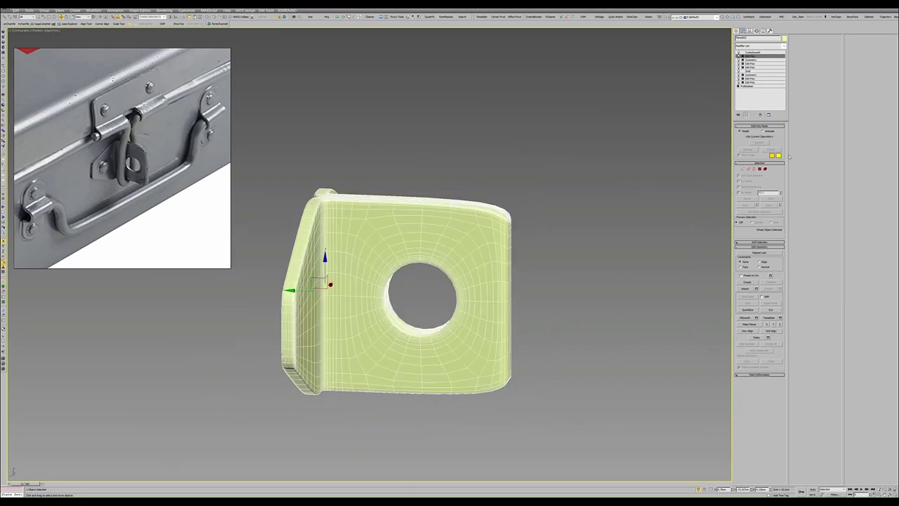
- Show the TurboSmooth result, unhide the case and handles, and frame the bracket beside the handle
click(759, 53)
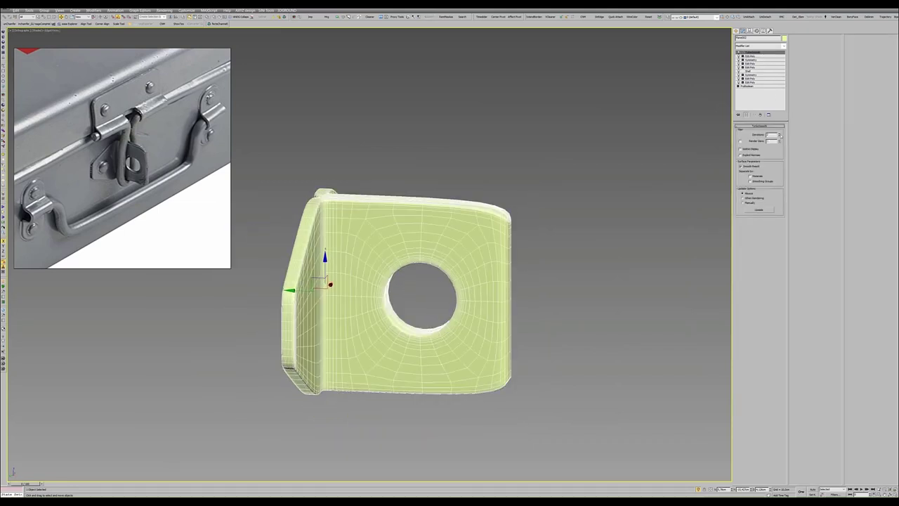
mouse_move(330, 260)
alt+middle_down()
mouse_move(363, 260)
mouse_move(383, 247)
alt+middle_up()
key(F4)
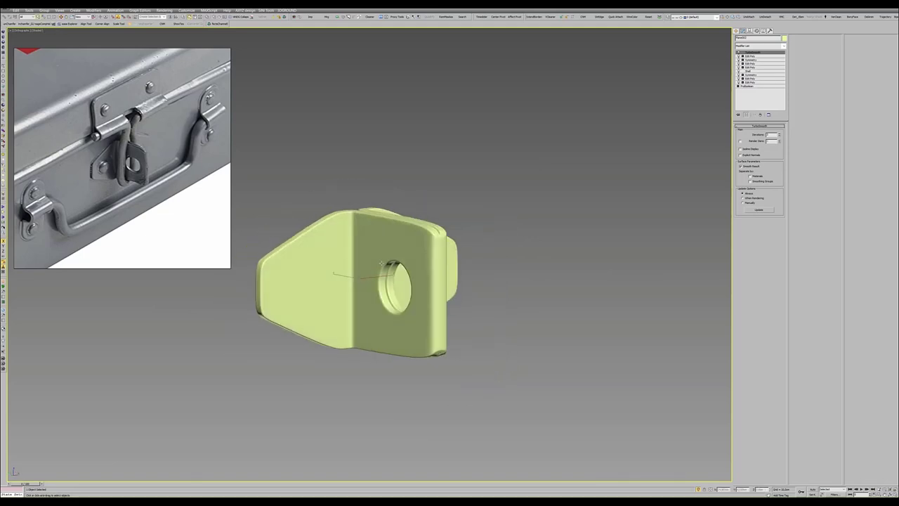
key(alt+q)
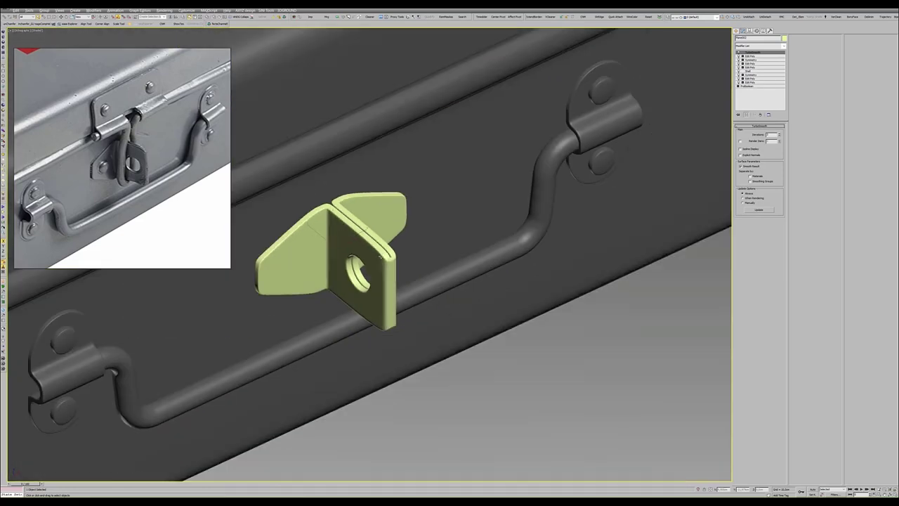
alt+middle_drag(384, 247, 436, 267)
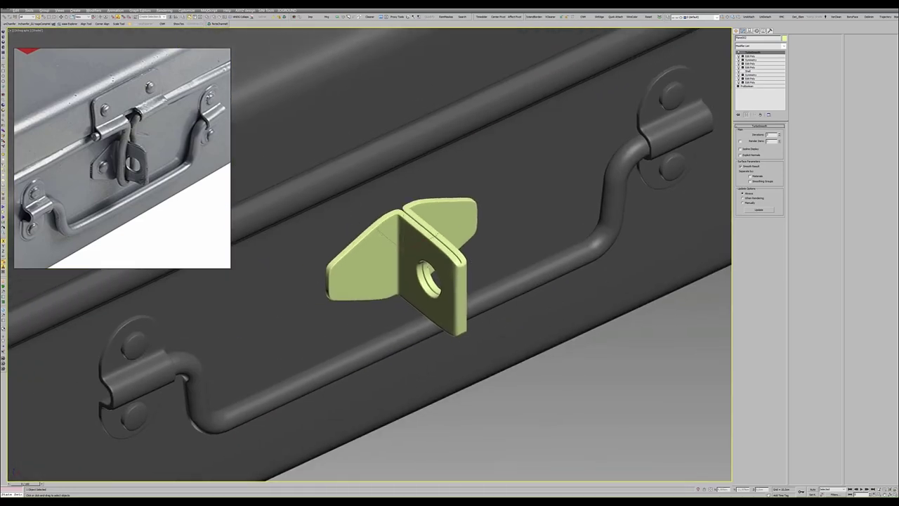
key(alt+w)
key(f)
key(alt+w)
key(z)
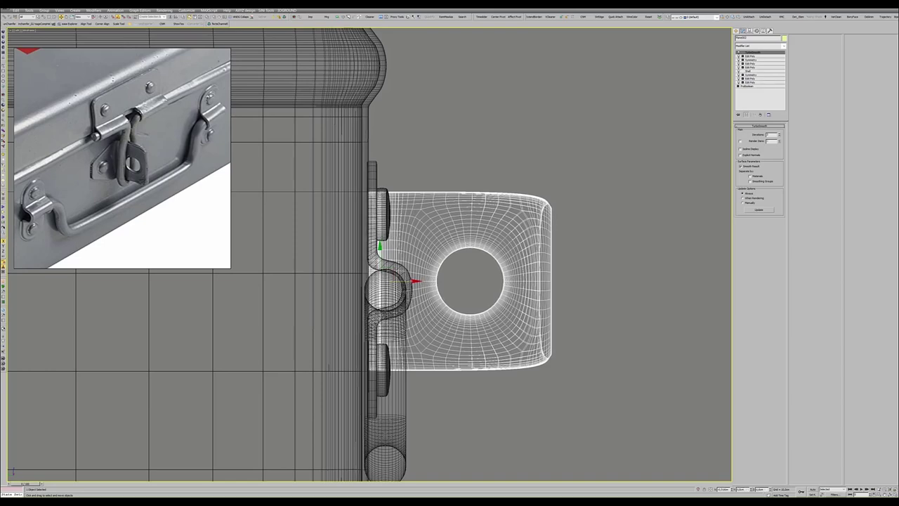
key(alt+w)
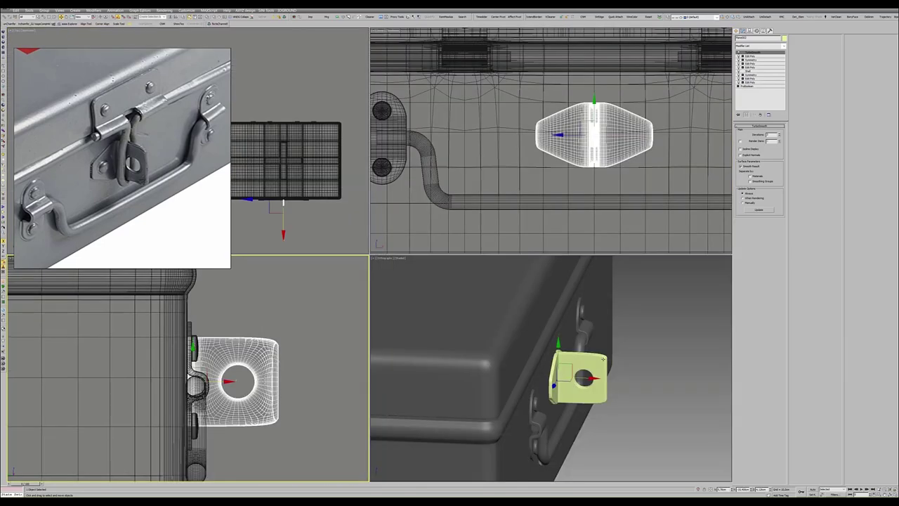
key(alt+w)
key(z)
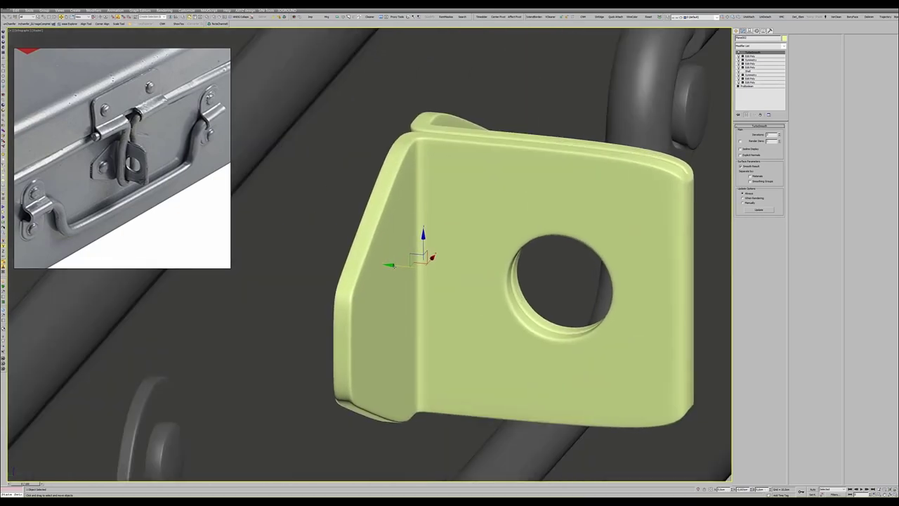
scroll(395, 274, down, 5)
scroll(397, 285, down, 3)
alt+middle_drag(397, 285, 648, 156)
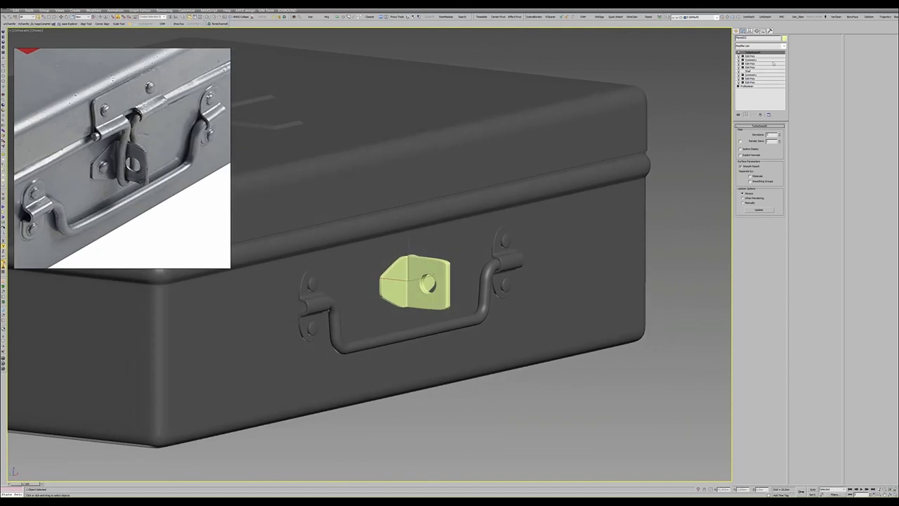
- Set the bracket's object colour to grey to match the case
click(784, 38)
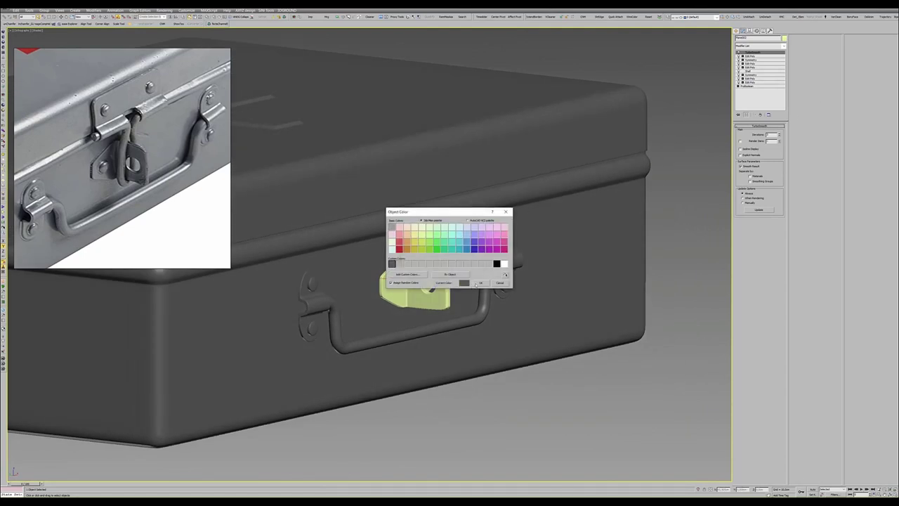
click(478, 283)
alt+middle_drag(478, 283, 431, 279)
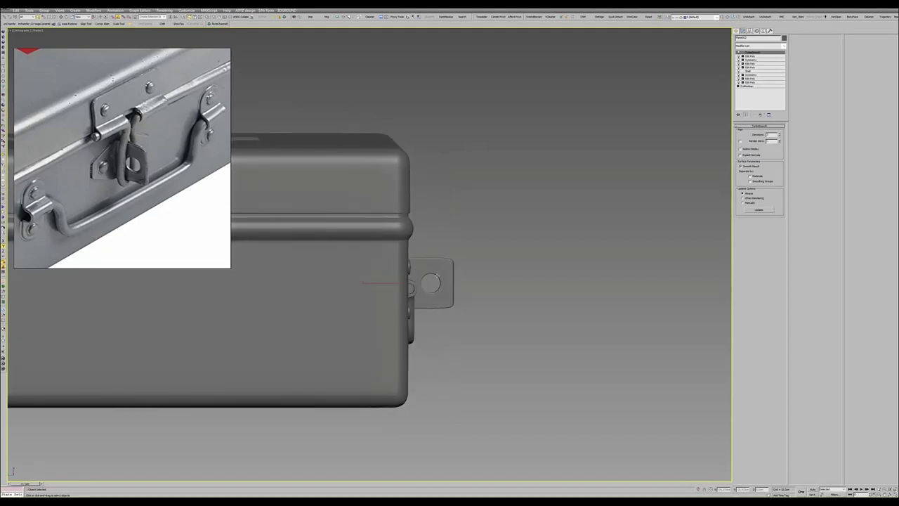
mouse_move(440, 275)
alt+middle_down()
mouse_move(401, 280)
mouse_move(428, 286)
alt+middle_up()
scroll(401, 280, up, 3)
- Clone the handle mount's round lug polygons in place, then exit sub-object editing
click(329, 265)
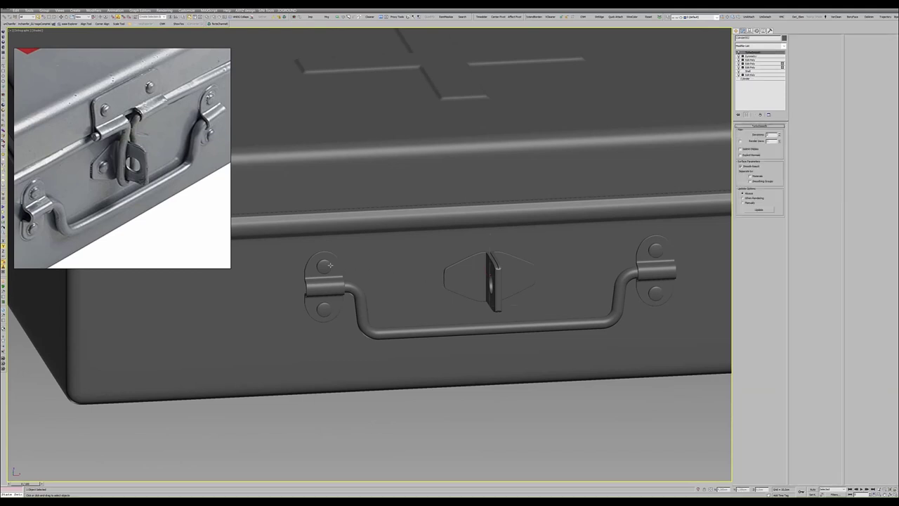
click(750, 60)
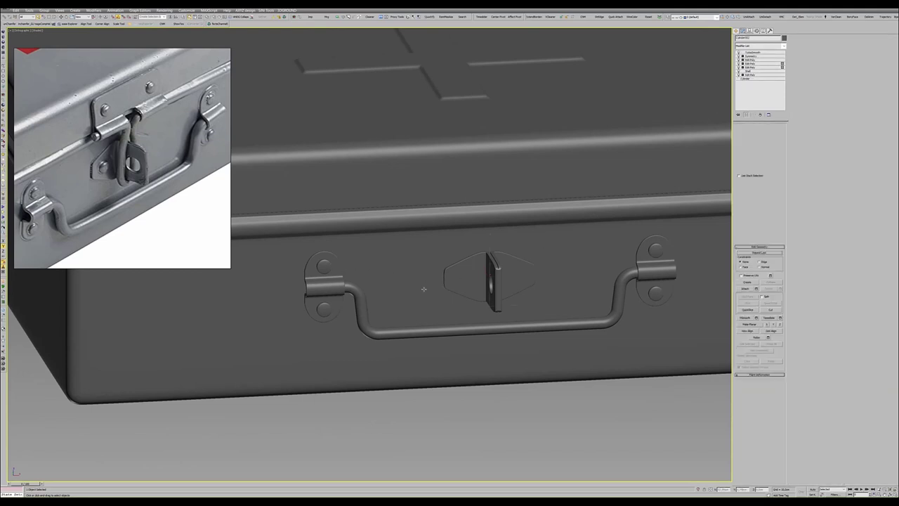
key(4)
click(325, 267)
key(w)
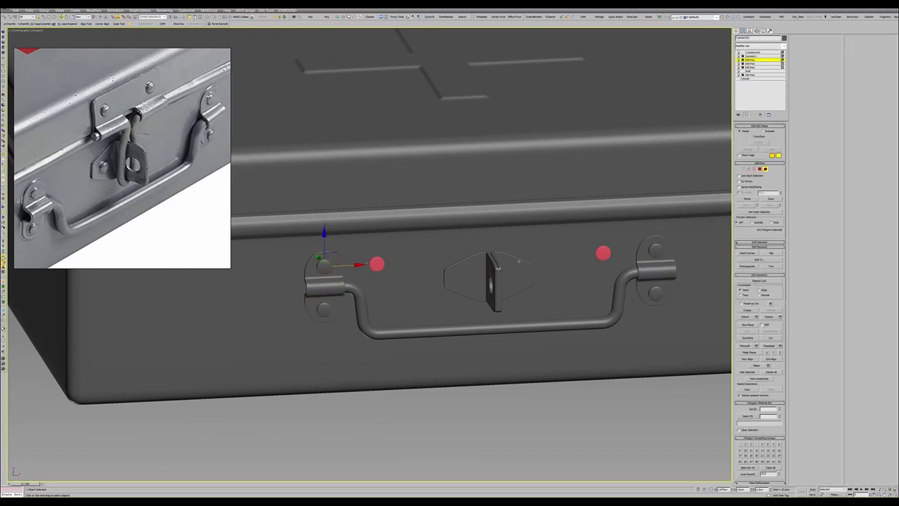
shift+drag(324, 268, 327, 266)
click(479, 252)
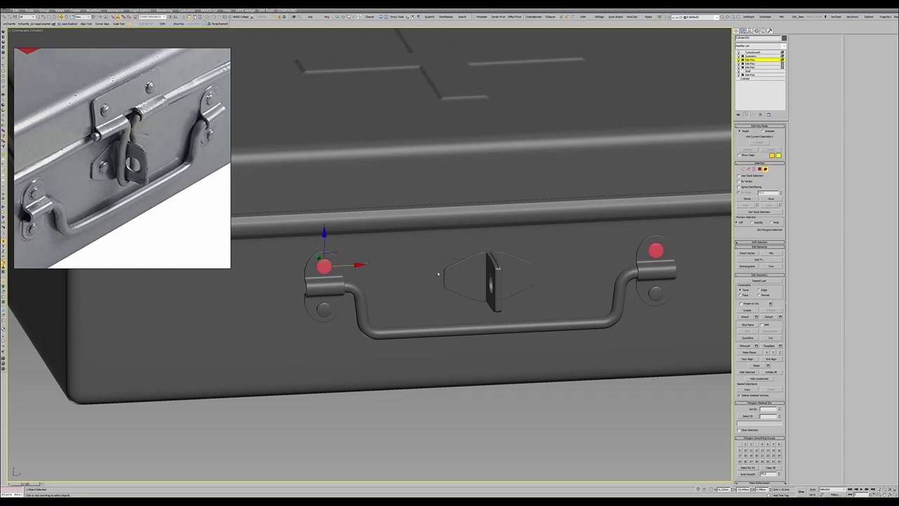
key(2)
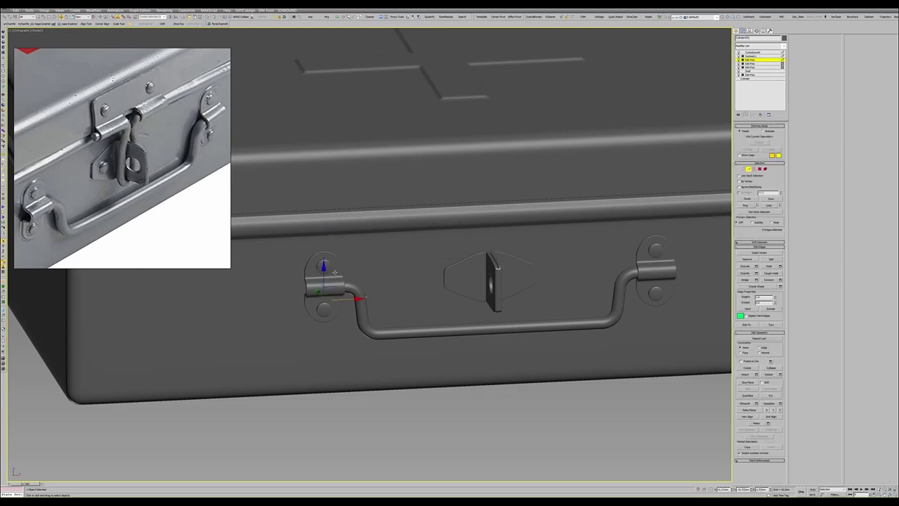
right_click(332, 268)
click(342, 282)
- Copy the middle latch piece, isolate it, and delete its TurboSmooth and Symmetry modifiers
click(491, 281)
right_click(336, 276)
click(347, 304)
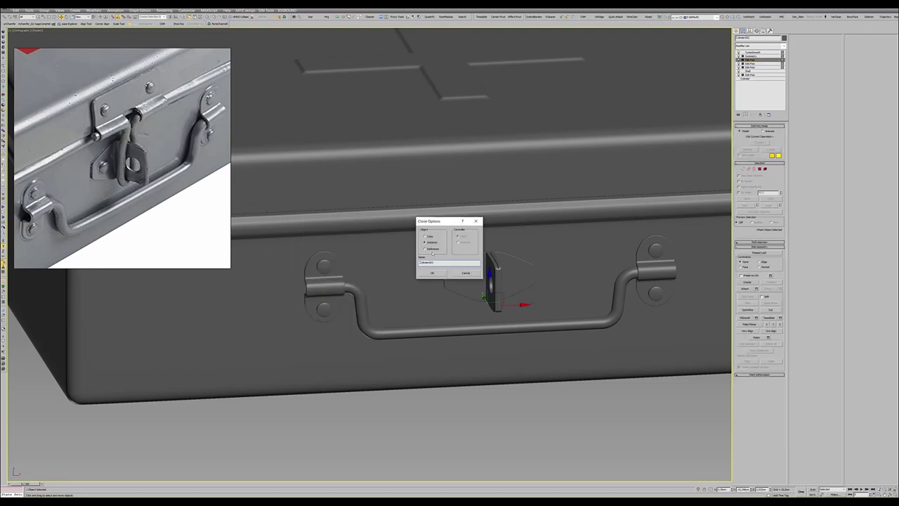
click(432, 272)
key(alt+q)
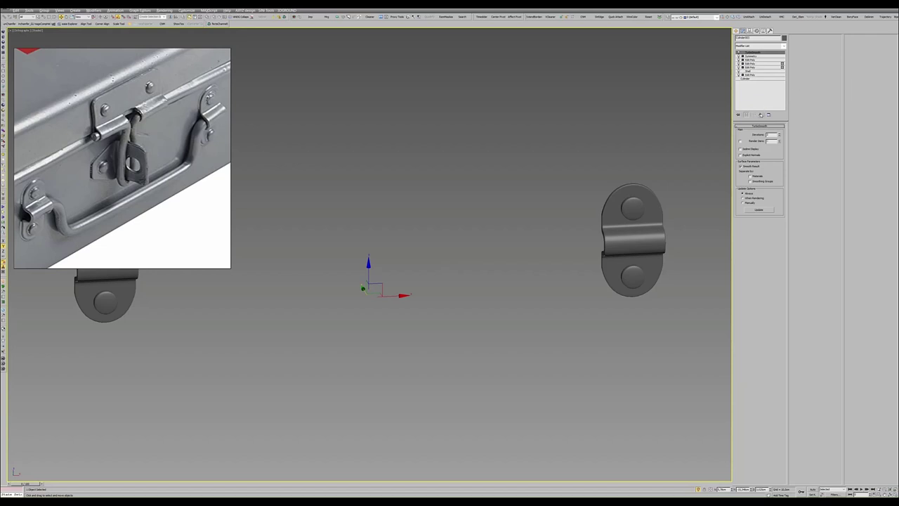
click(760, 115)
click(761, 114)
- Hide every hasp polygon except the rivet, then bring the rest of the case back
middle_drag(159, 268, 328, 284)
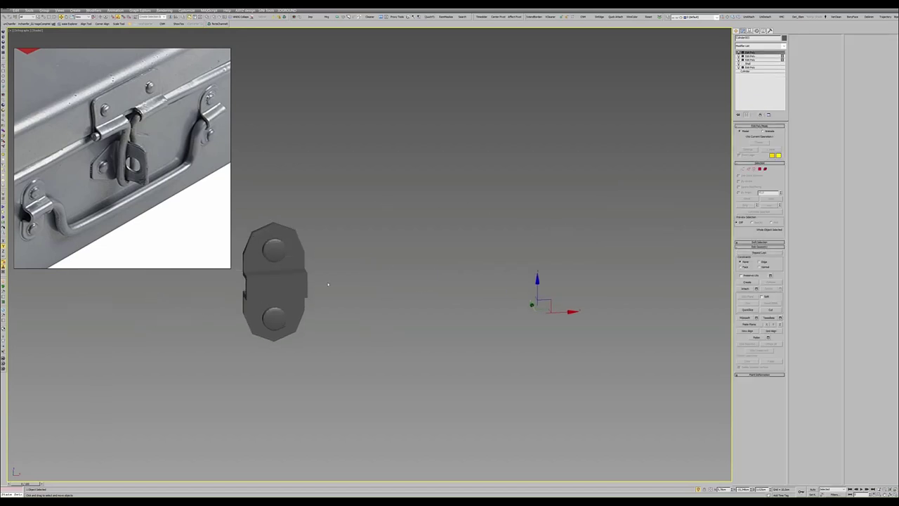
key(4)
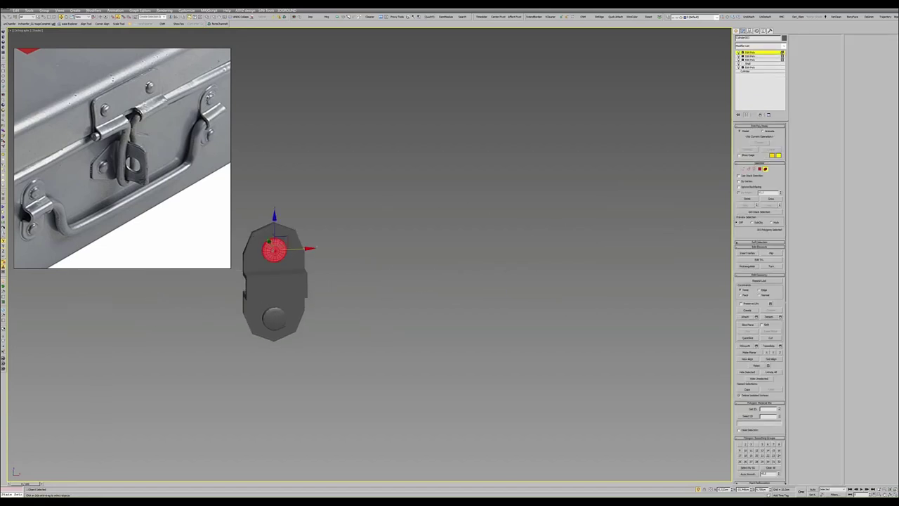
key(ctrl+i)
key(alt+h)
key(4)
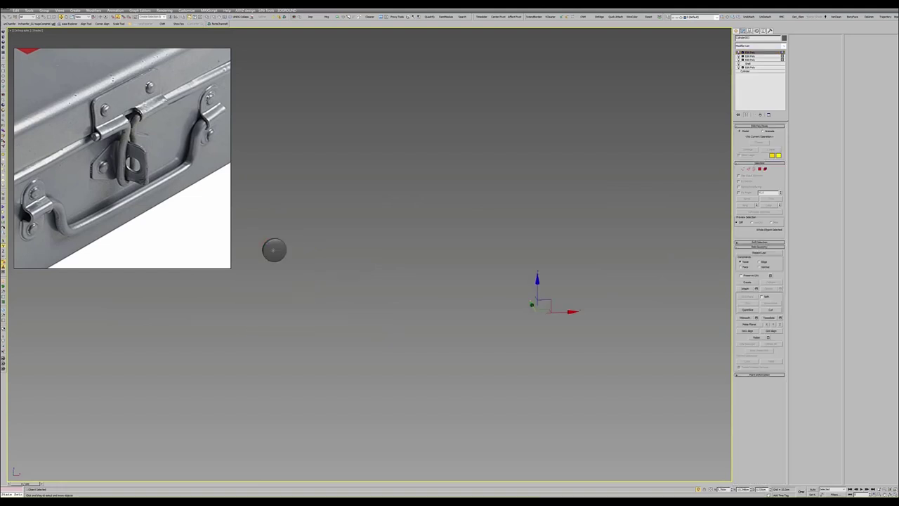
key(alt+q)
scroll(270, 248, down, 5)
scroll(292, 256, up, 4)
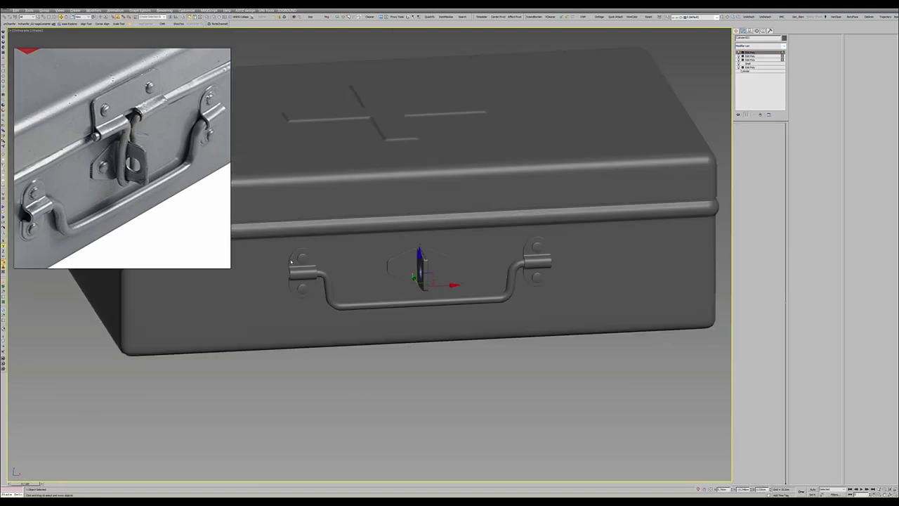
- Select the circular rivet polygon on the plate and add Symmetry to mirror a second rivet
key(4)
click(302, 259)
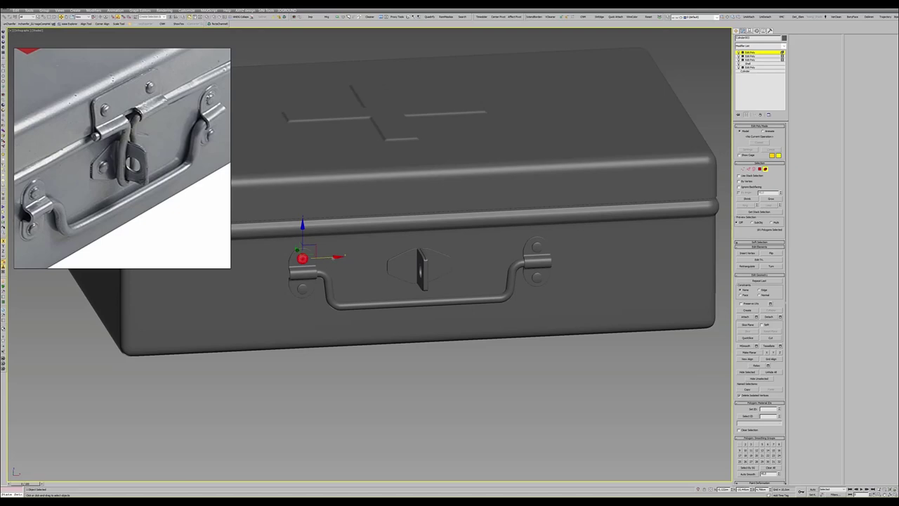
click(394, 254)
key(alt+w)
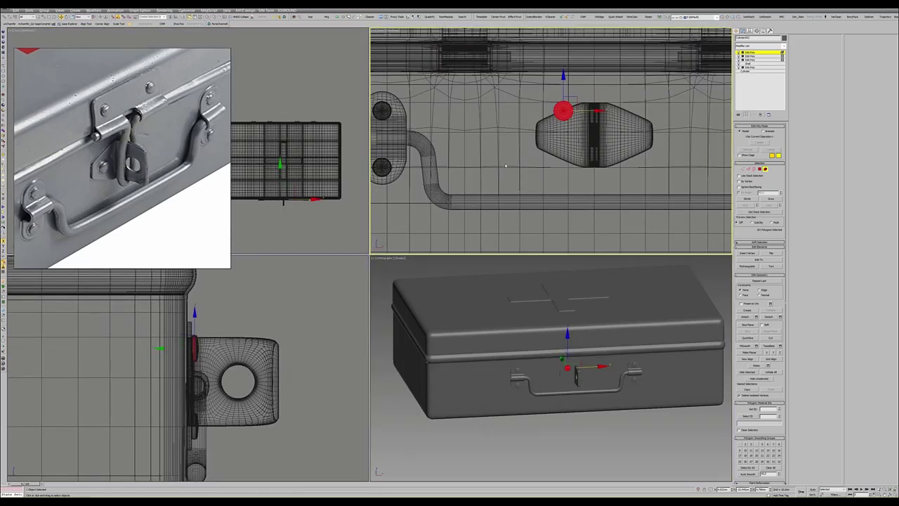
key(alt+w)
scroll(393, 195, up, 2)
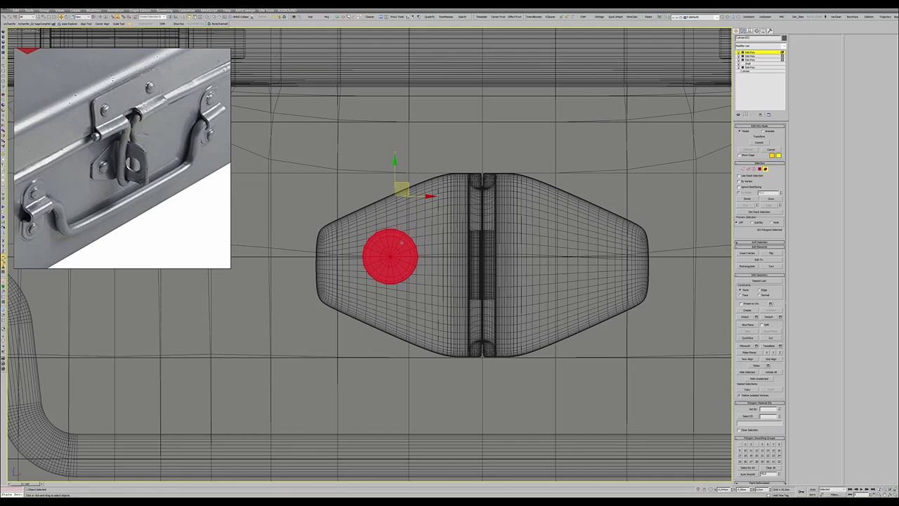
click(400, 242)
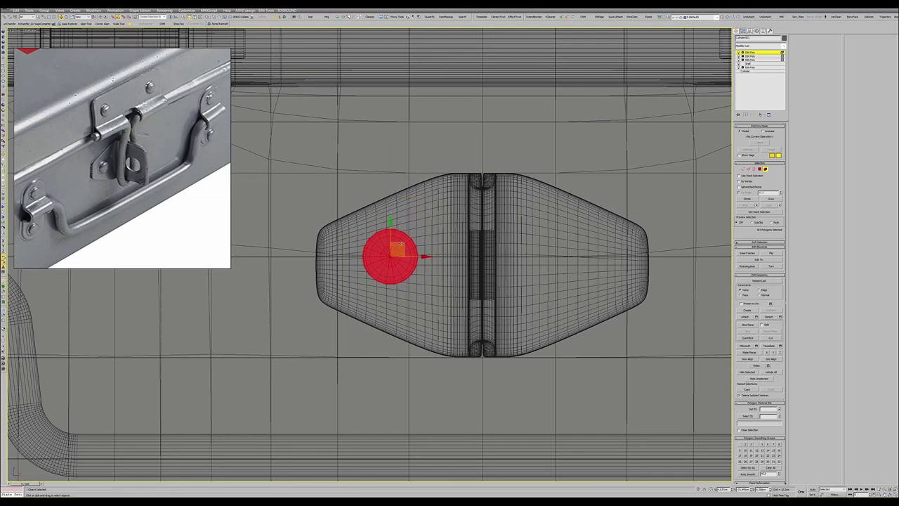
key(r)
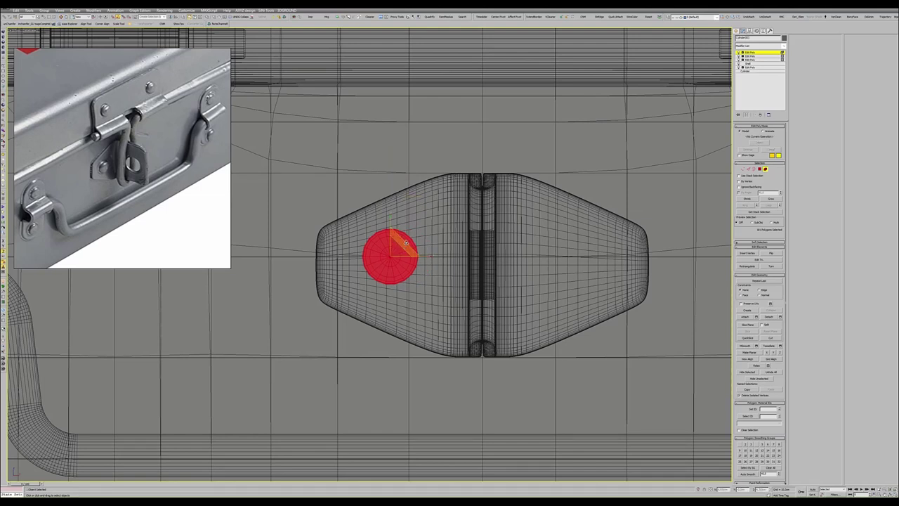
key(4)
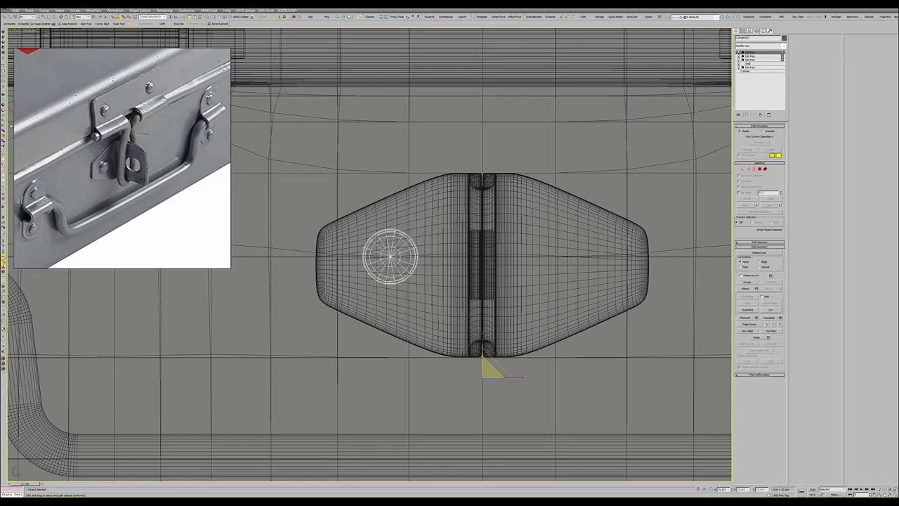
key(alt+s)
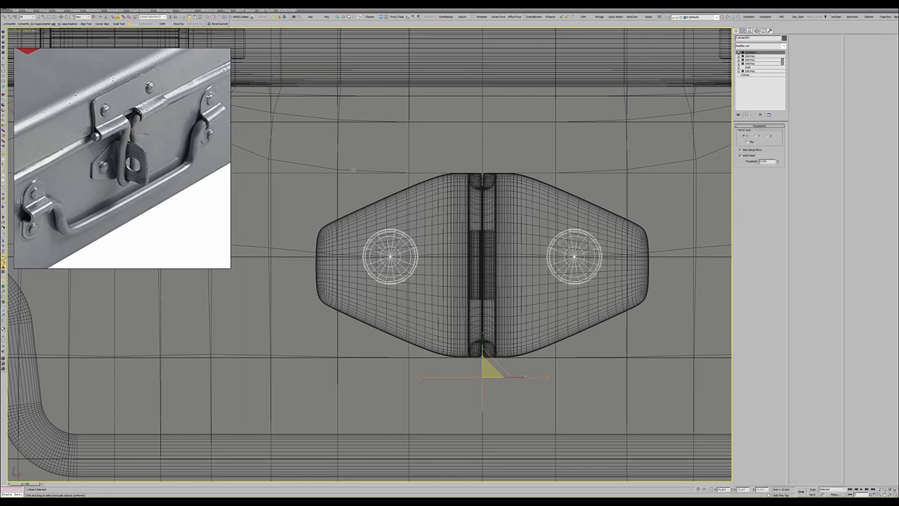
key(alt+w)
key(alt+w)
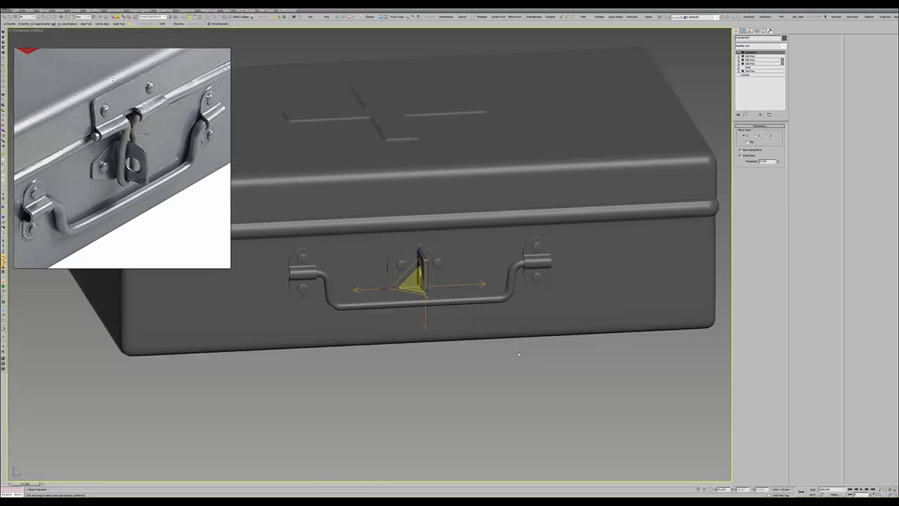
- Scale the latch bracket down toward its pivot
scroll(421, 281, up, 3)
scroll(422, 281, up, 3)
alt+middle_drag(422, 280, 393, 281)
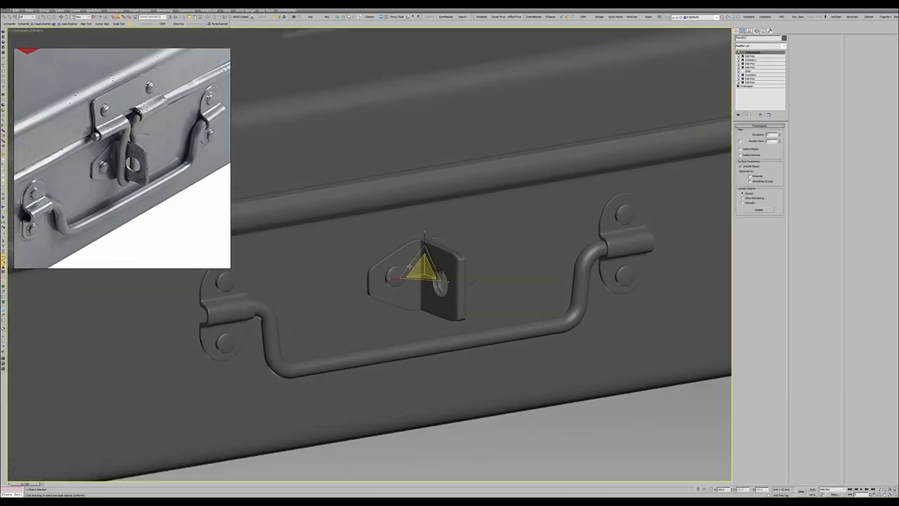
drag(416, 273, 414, 276)
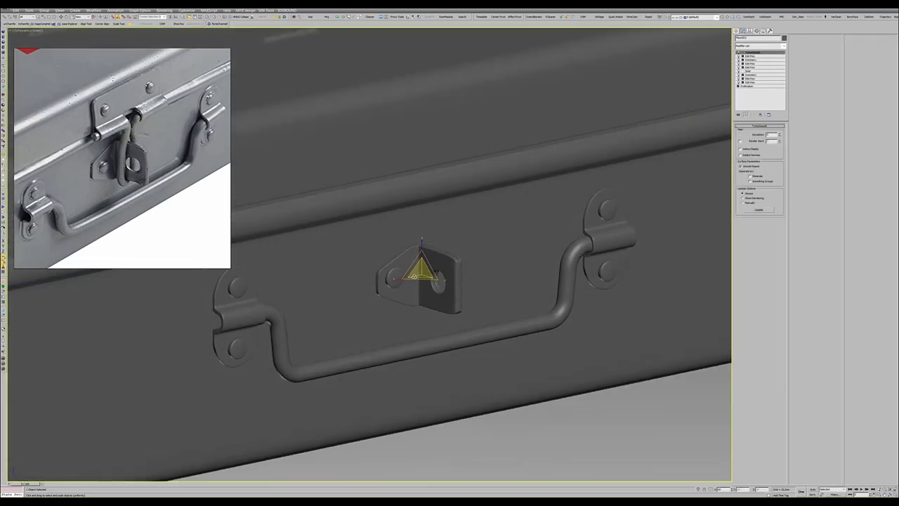
key(alt+w)
key(alt+w)
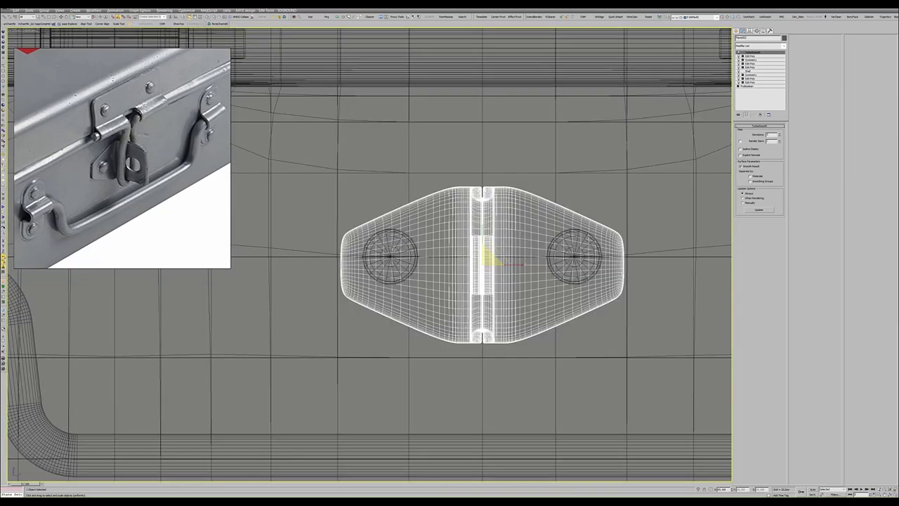
- Nudge the latch plate's rivet vertex rings in Edit Poly, then raise the plate slightly
click(391, 248)
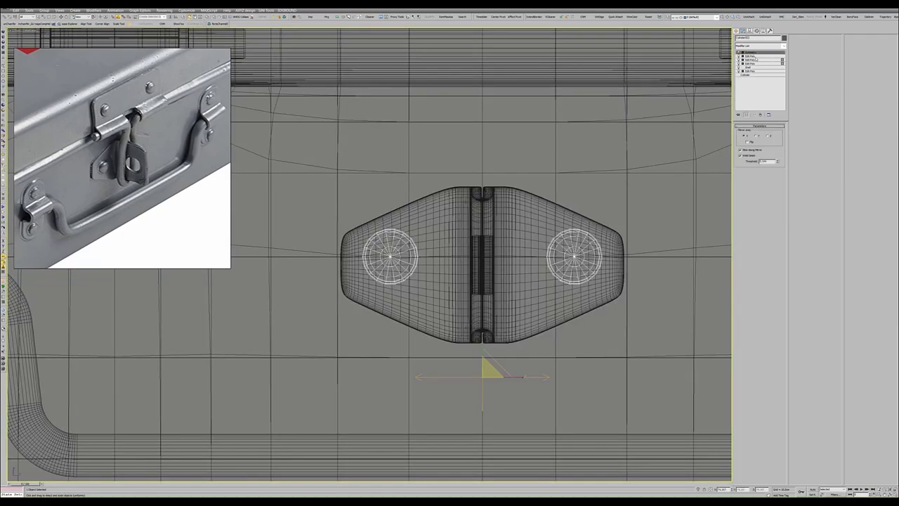
click(750, 56)
key(1)
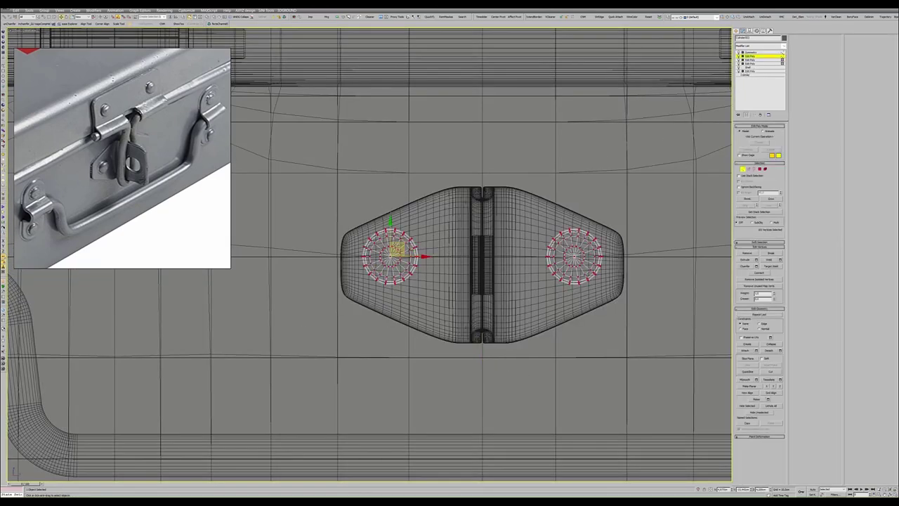
drag(396, 248, 397, 250)
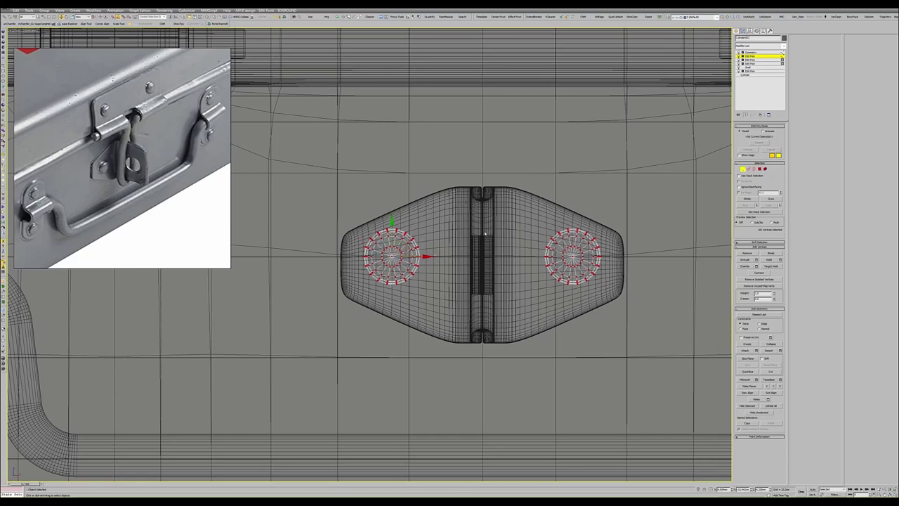
key(1)
scroll(477, 246, down, 4)
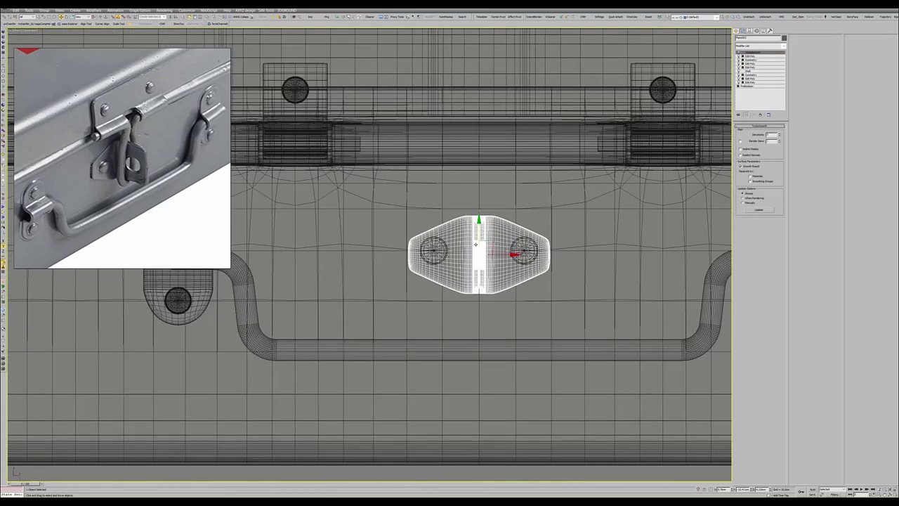
scroll(476, 244, up, 2)
drag(480, 238, 483, 231)
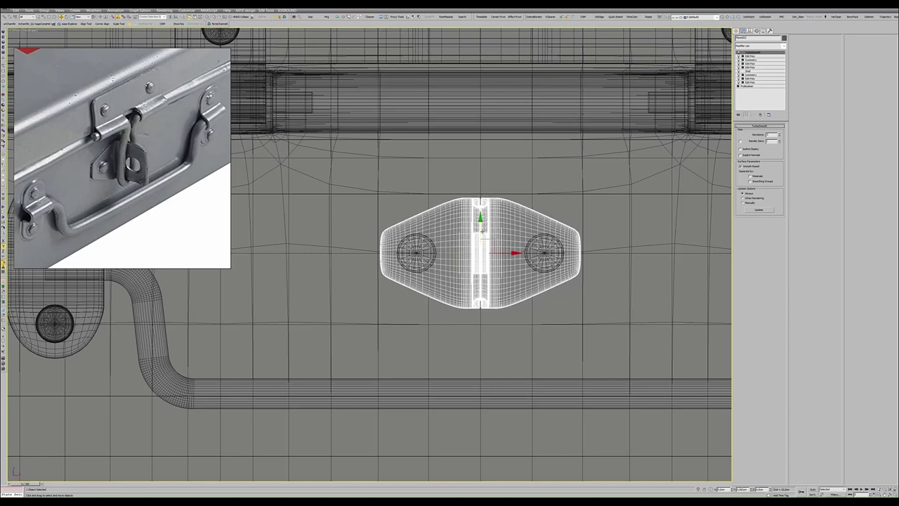
key(alt+w)
- Collapse the latch bracket's modifier stack down to its Edit Poly modifier
right_click(561, 365)
key(alt+w)
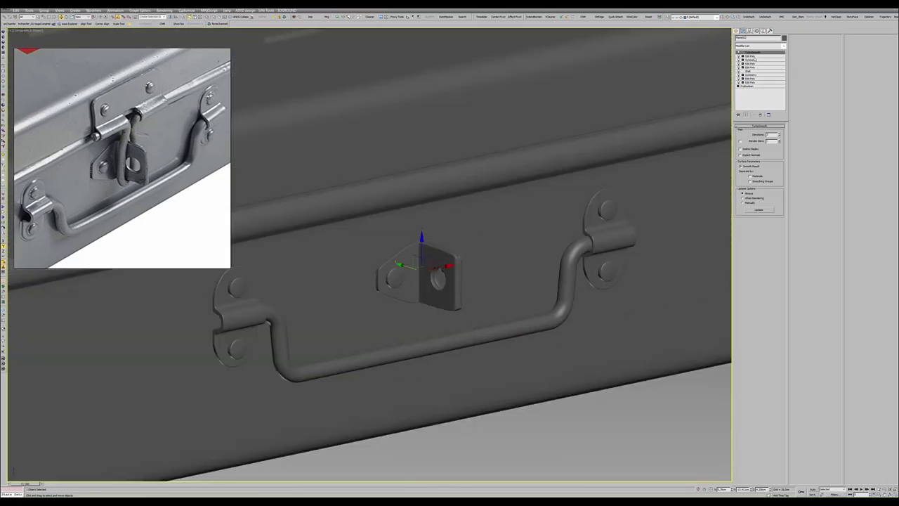
click(751, 56)
right_click(753, 56)
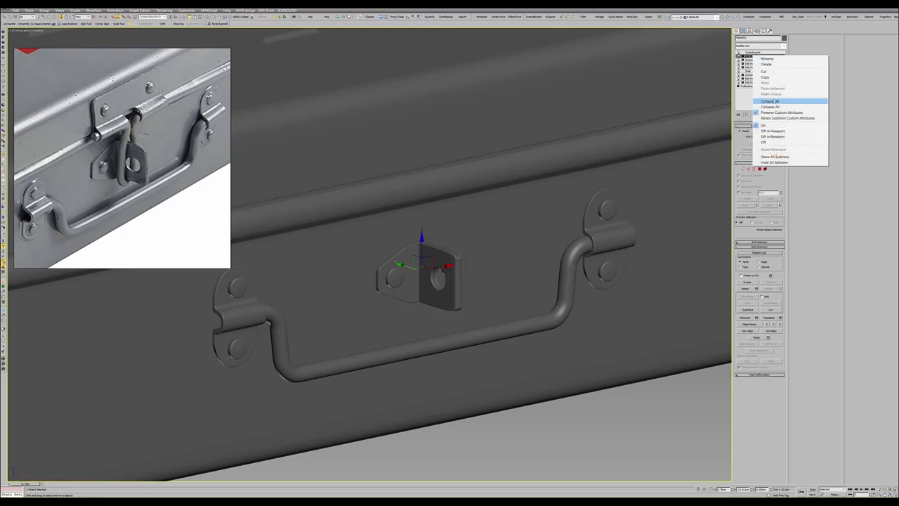
click(769, 101)
click(479, 274)
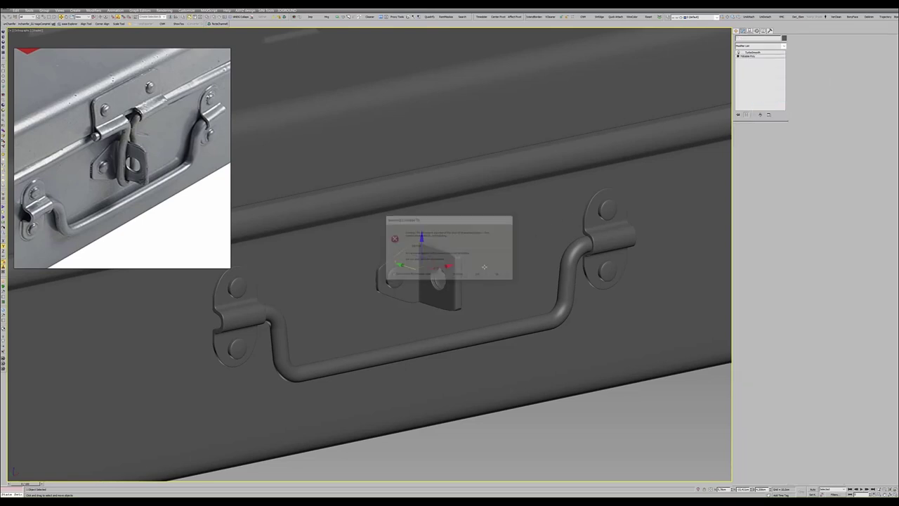
- Add Edit Poly beneath TurboSmooth and attach the latch plate to the bracket
key(ctrl+e)
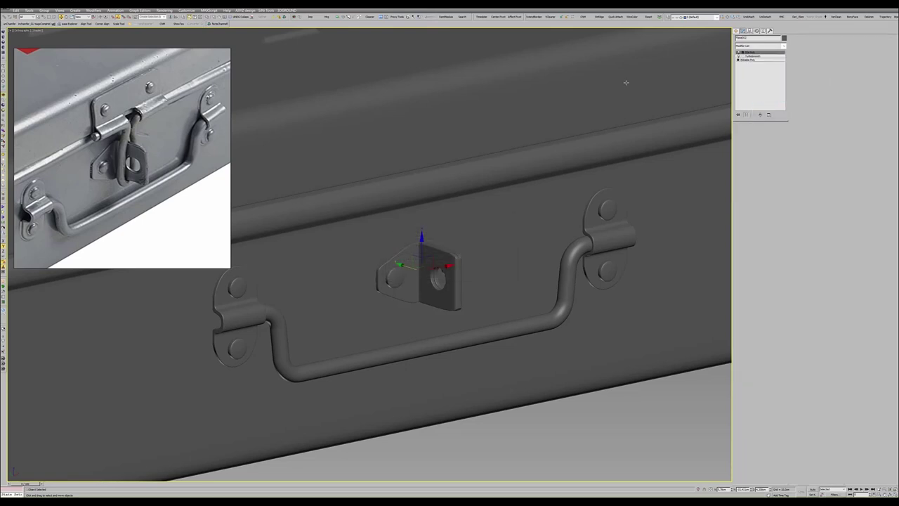
drag(759, 59, 757, 58)
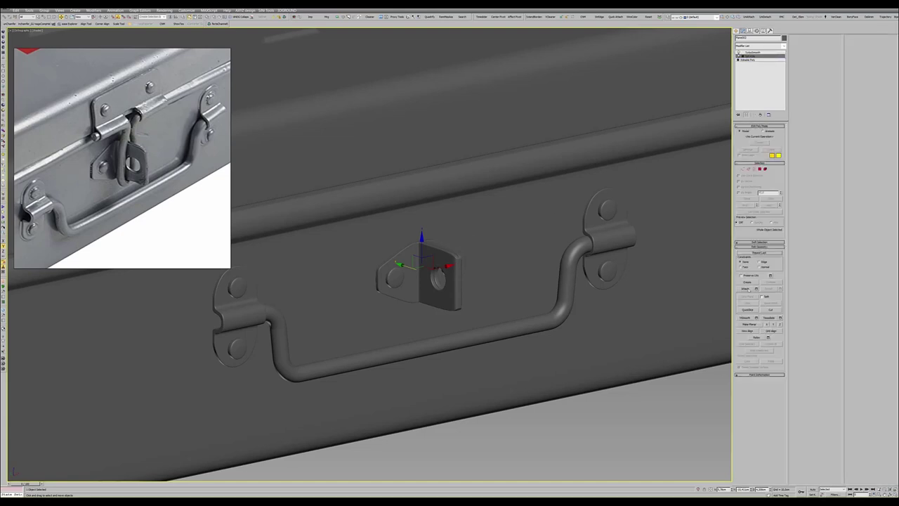
click(747, 288)
scroll(393, 281, up, 5)
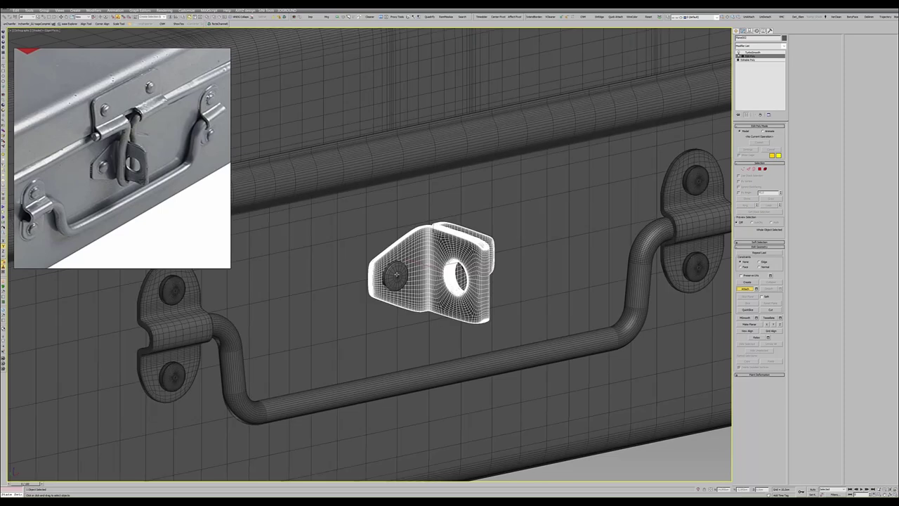
click(395, 276)
- Orbit the combined bracket from the right and edge-on, toggling the wireframe overlay
key(F4)
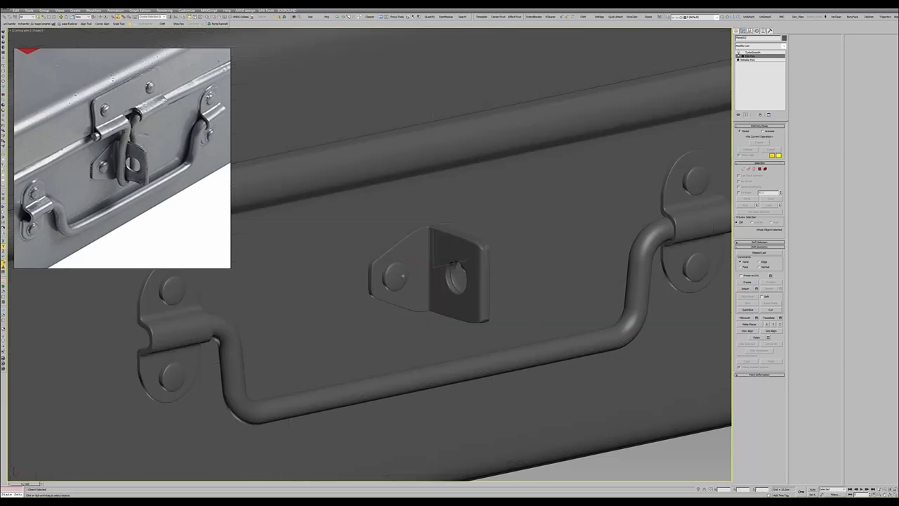
scroll(397, 274, down, 3)
scroll(398, 273, down, 3)
mouse_move(398, 273)
alt+middle_down()
mouse_move(379, 273)
mouse_move(434, 275)
alt+middle_up()
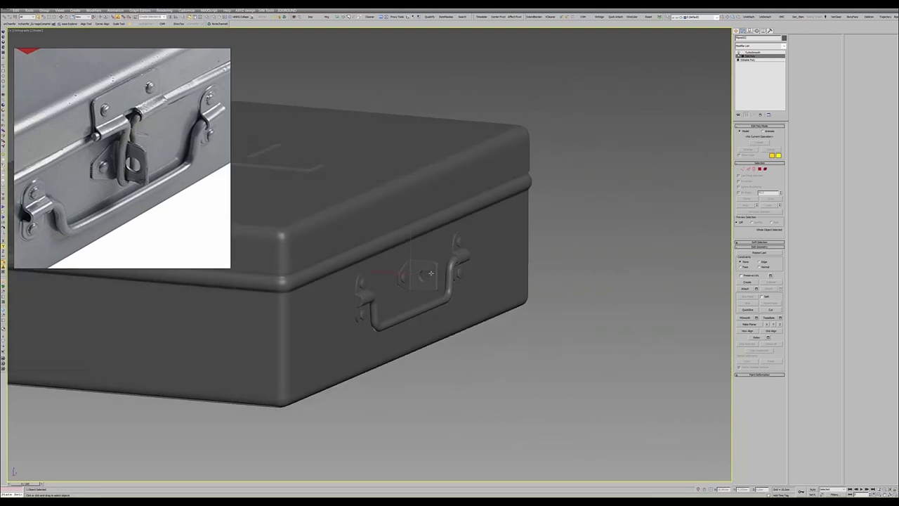
scroll(434, 275, down, 3)
scroll(429, 277, up, 3)
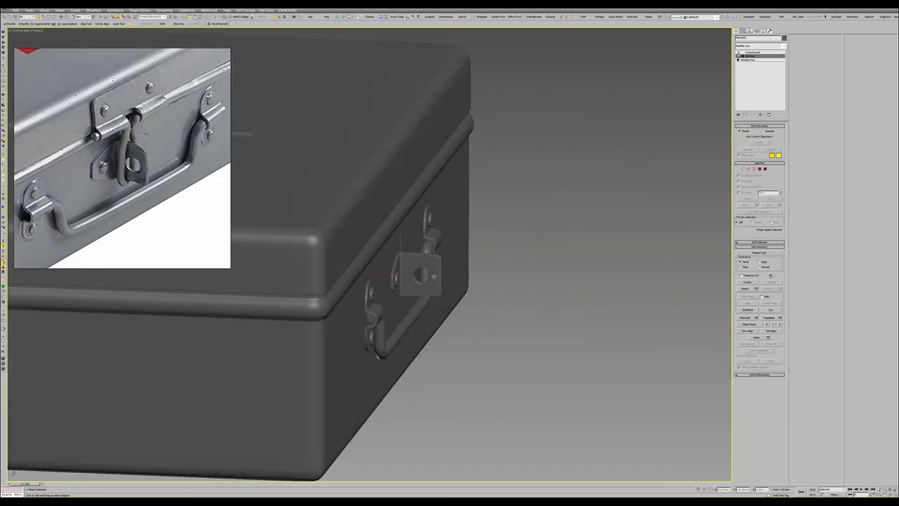
scroll(425, 276, up, 2)
scroll(421, 276, up, 2)
key(F4)
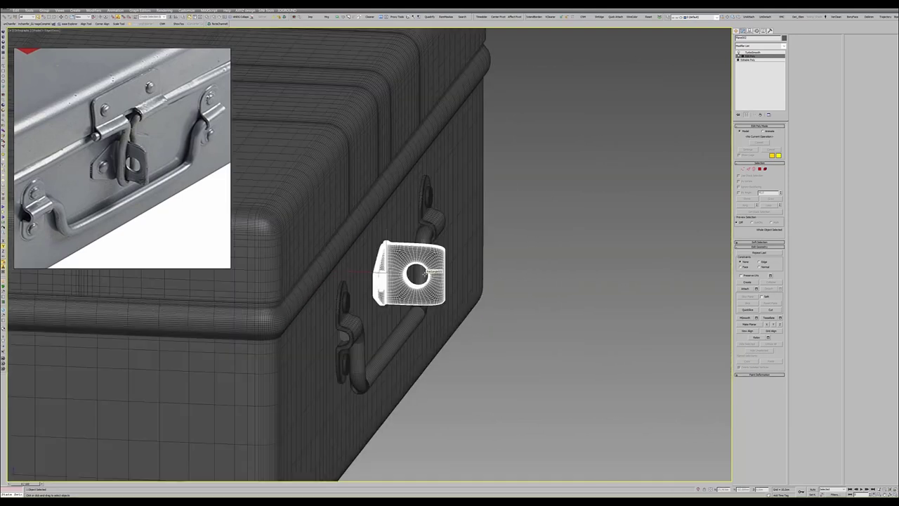
alt+middle_drag(424, 270, 469, 237)
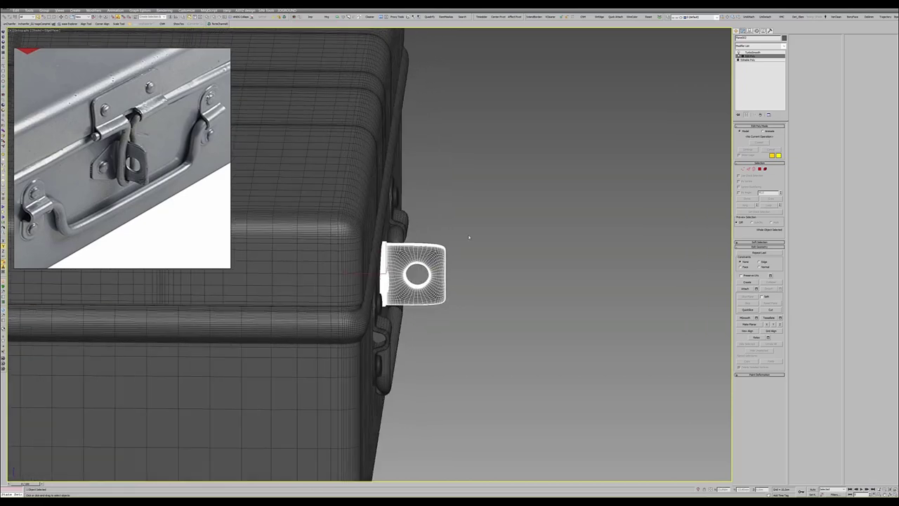
click(749, 59)
- Select the inner hexagon vertices around the latch hole and scale them up to widen it
key(1)
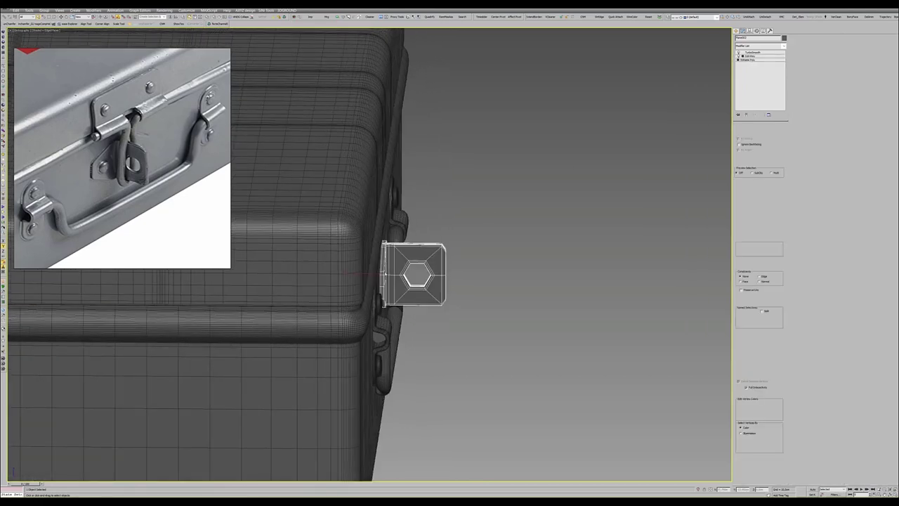
alt+middle_drag(407, 281, 425, 262)
key(F3)
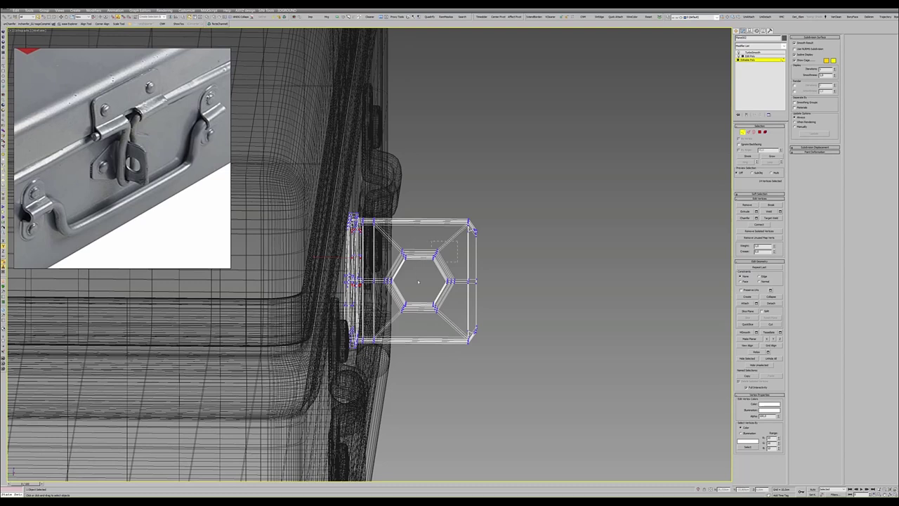
drag(381, 319, 382, 320)
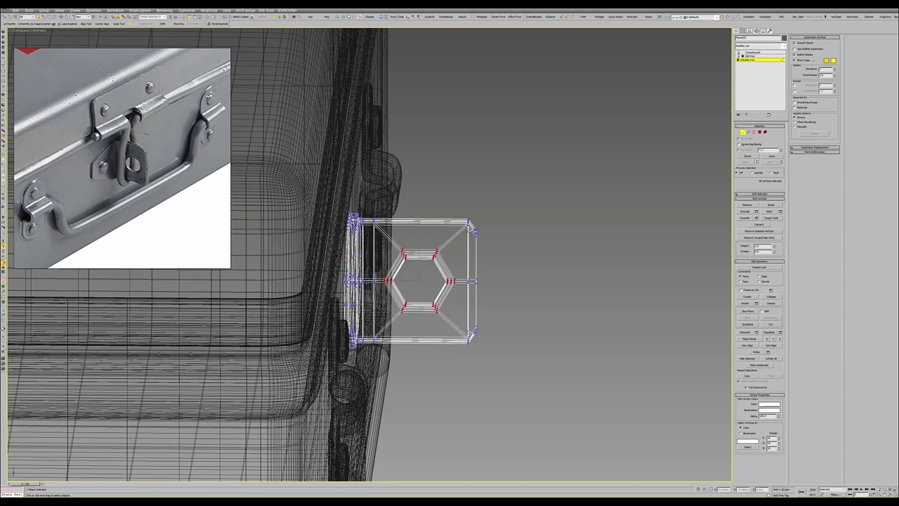
click(746, 114)
key(F3)
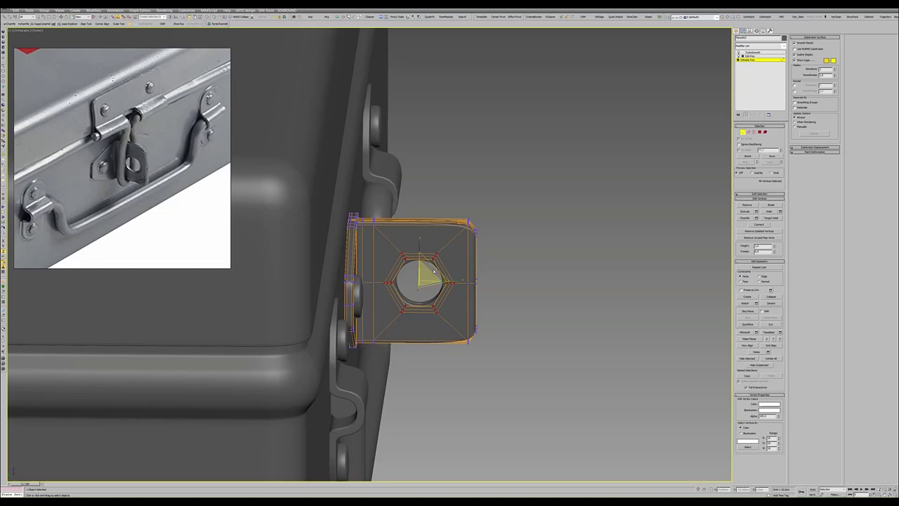
drag(436, 271, 439, 265)
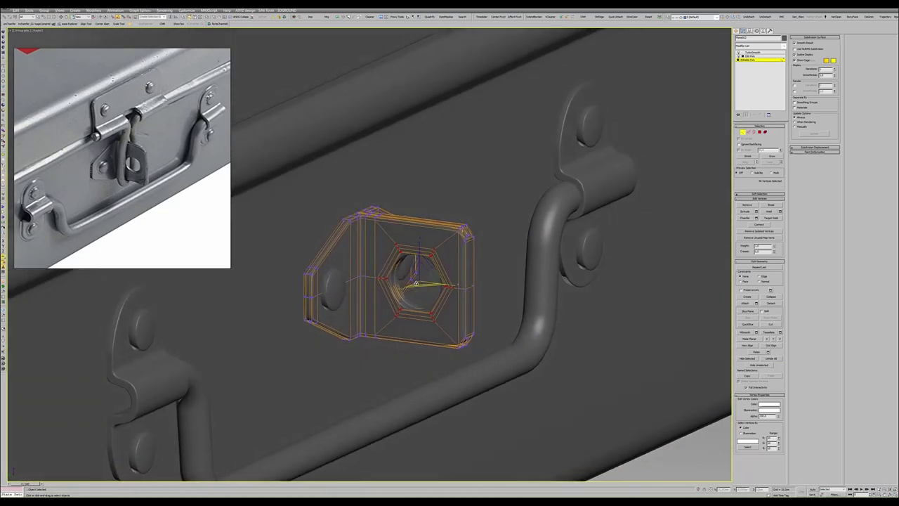
- Inspect the widened latch hole from near-front and top-down views of the lid
mouse_move(417, 276)
alt+middle_down()
mouse_move(411, 281)
mouse_move(419, 280)
alt+middle_up()
scroll(417, 272, down, 3)
scroll(410, 281, up, 2)
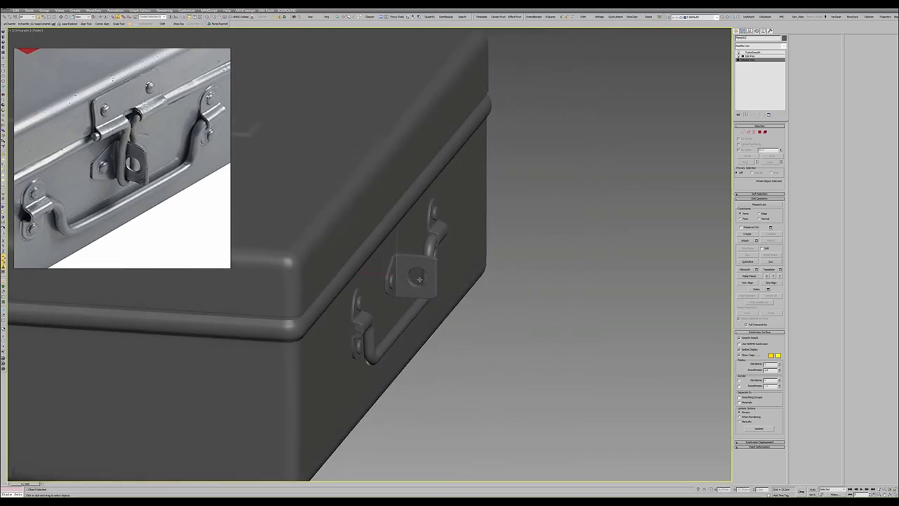
click(418, 279)
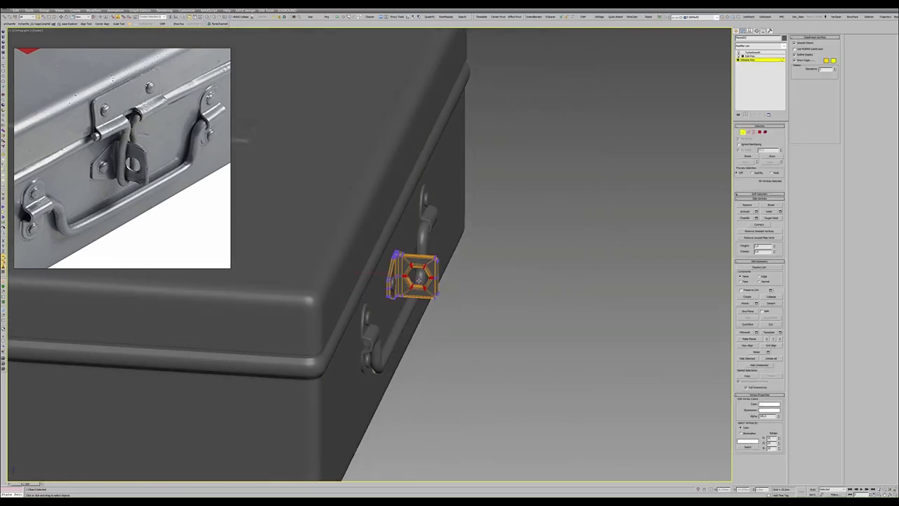
scroll(419, 280, up, 4)
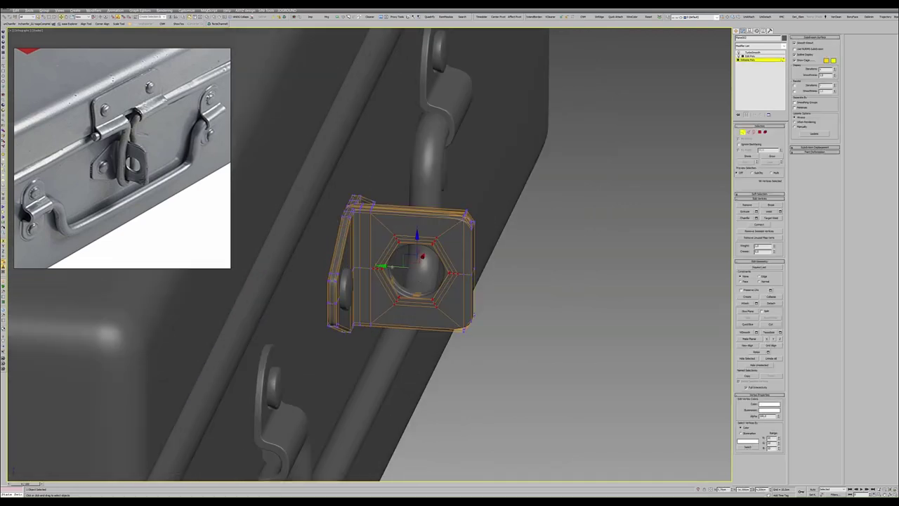
key(F4)
key(F4)
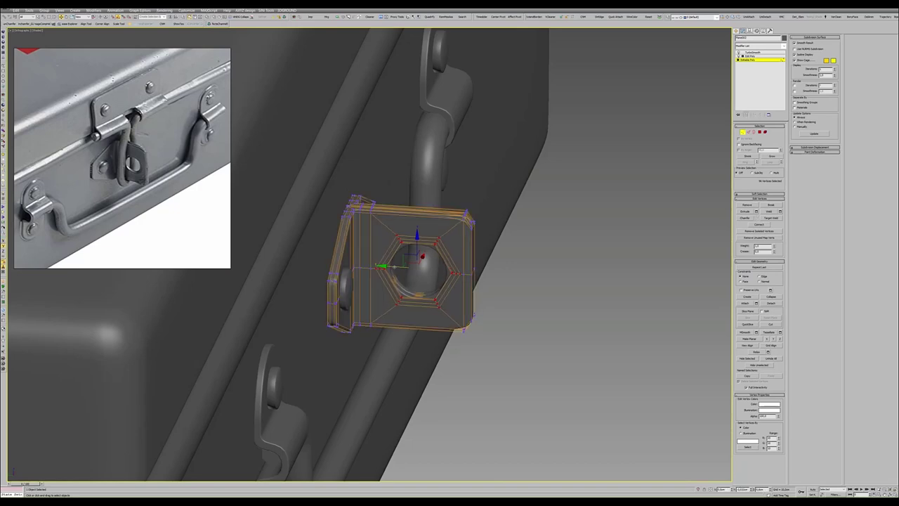
key(1)
scroll(410, 261, down, 3)
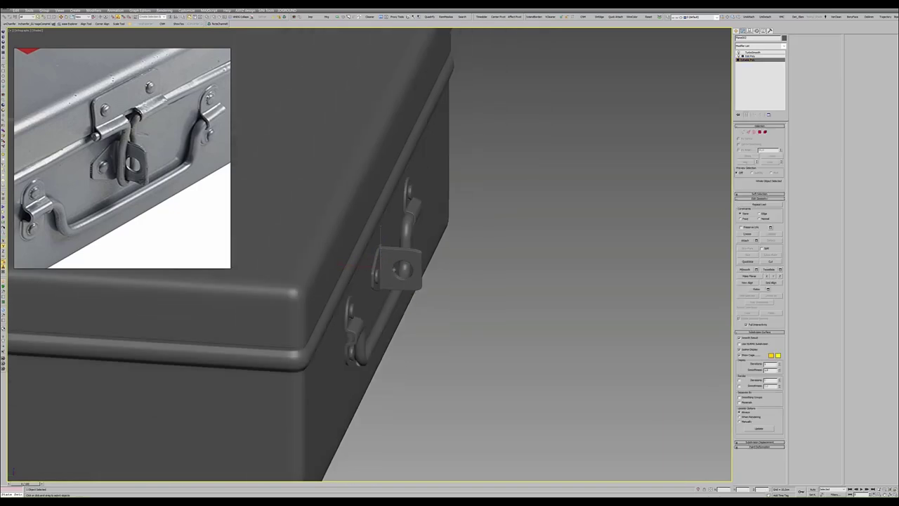
scroll(400, 263, down, 3)
alt+middle_drag(400, 263, 393, 232)
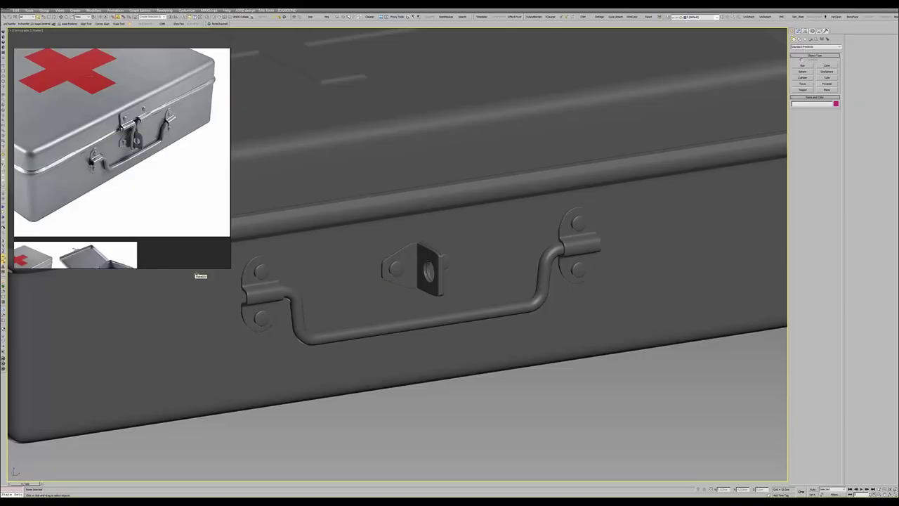
alt+middle_drag(306, 221, 488, 311)
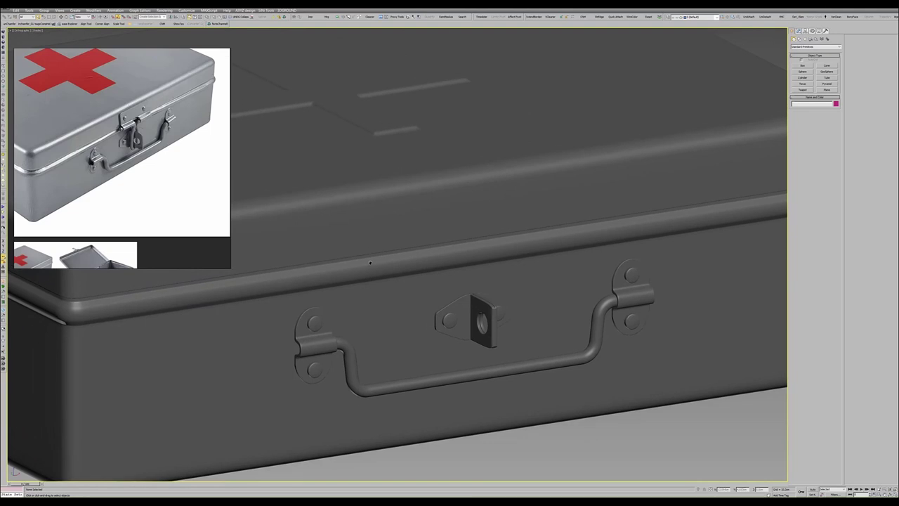
key(F4)
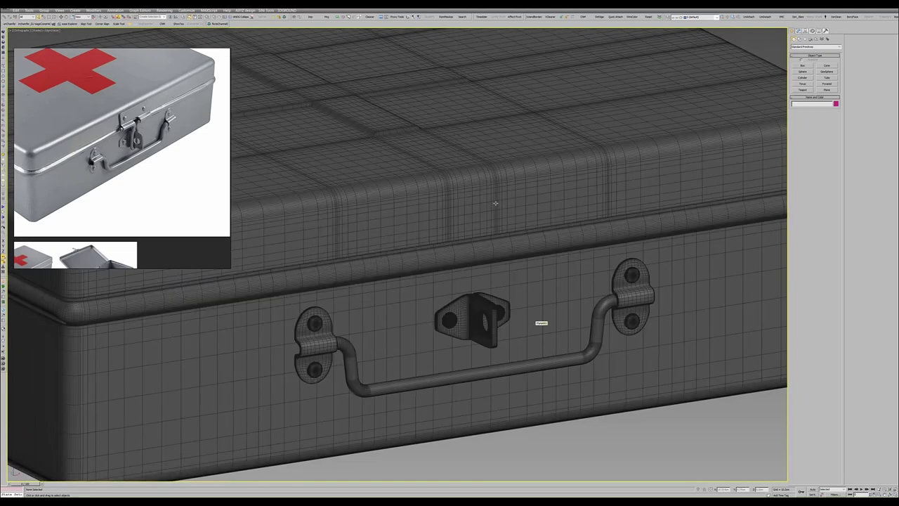
- Select the latch bracket, check its modifier stack, and review it in the full Front view
click(464, 307)
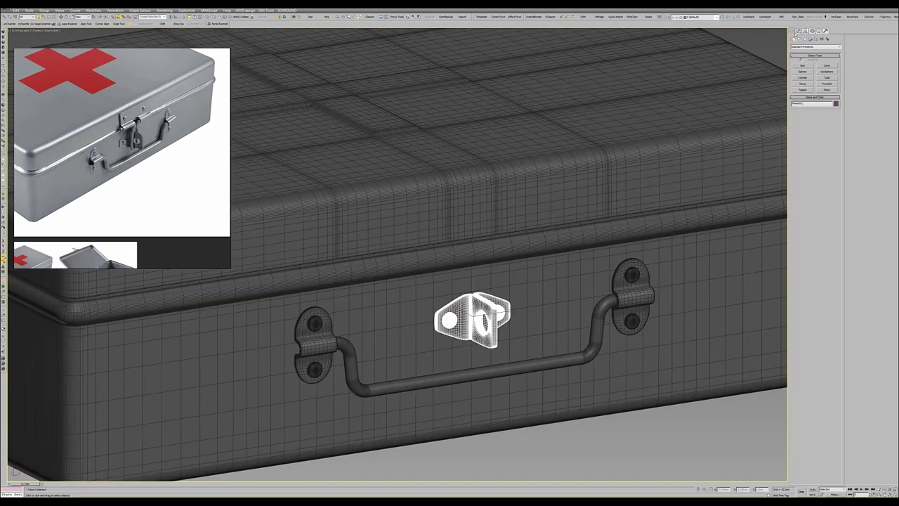
click(798, 31)
click(807, 61)
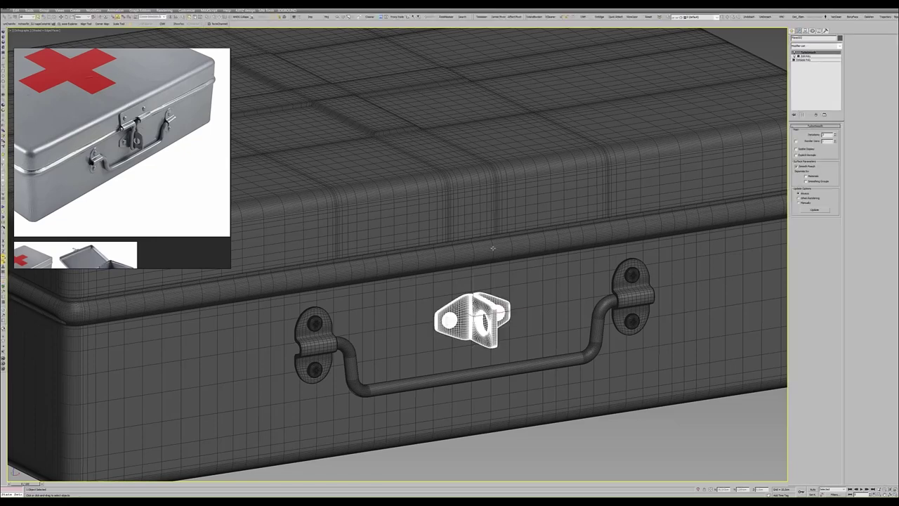
scroll(723, 143, down, 5)
key(alt+w)
key(alt+w)
scroll(497, 163, down, 4)
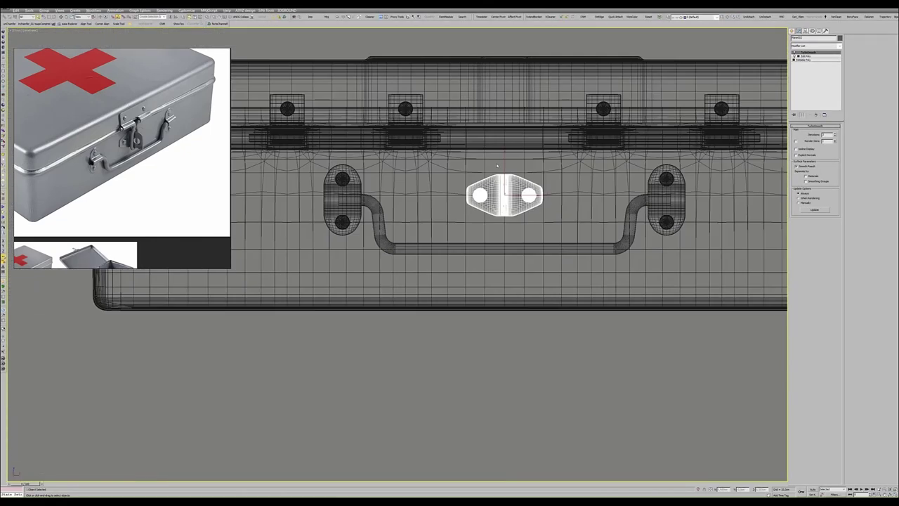
scroll(484, 176, down, 3)
scroll(471, 190, down, 2)
scroll(126, 140, up, 3)
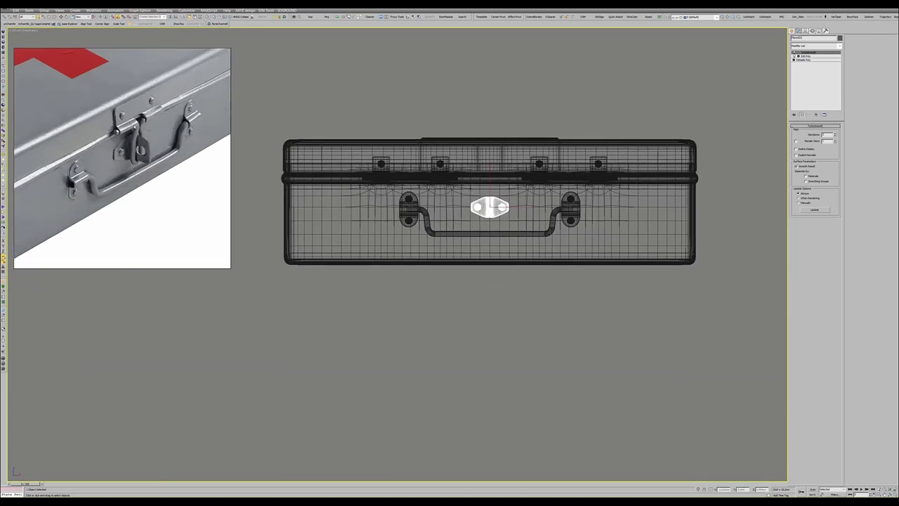
scroll(116, 161, up, 2)
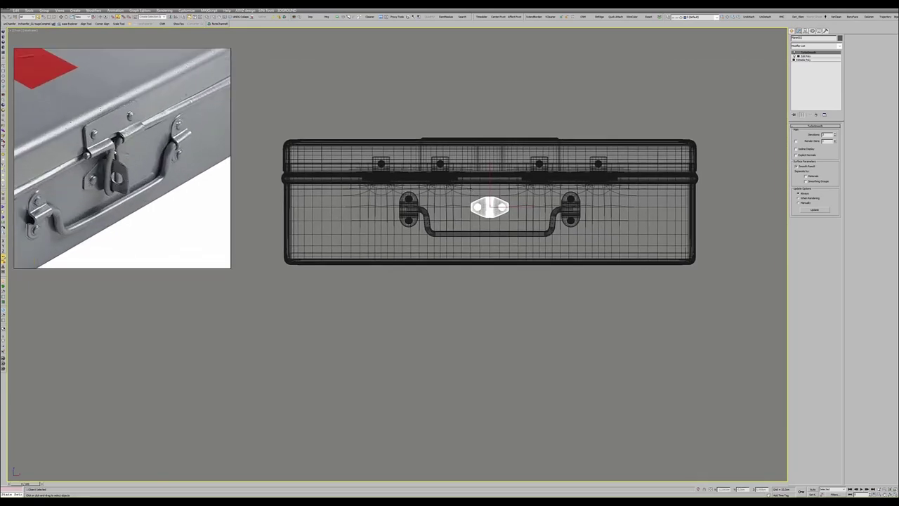
- Clone the two hinge elements within the same mesh using Clone To Element
click(407, 198)
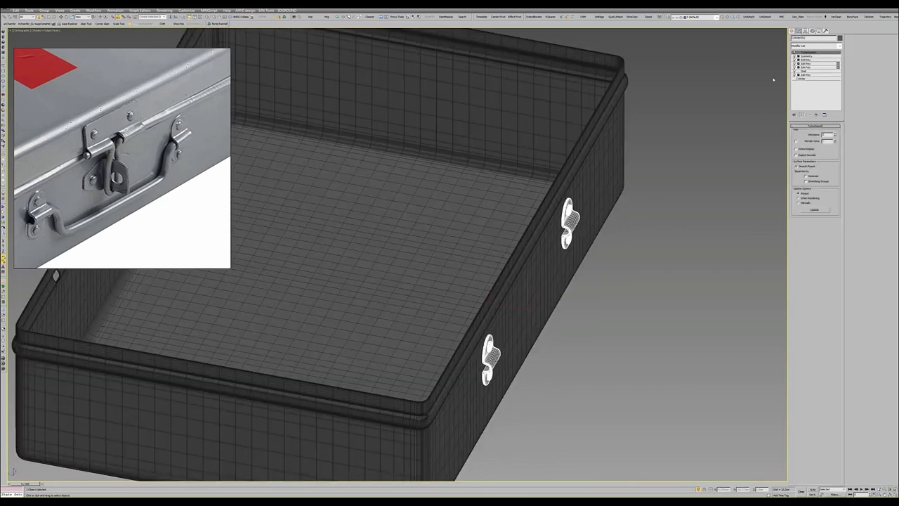
click(806, 59)
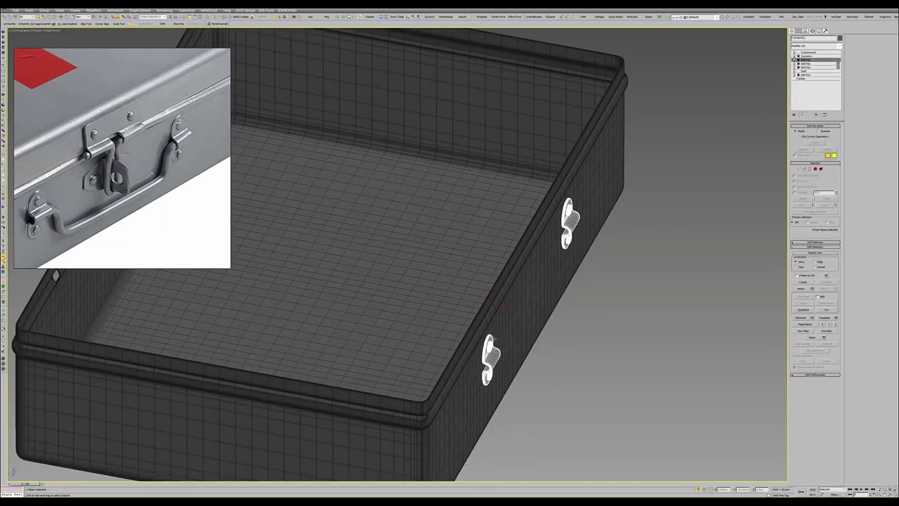
key(5)
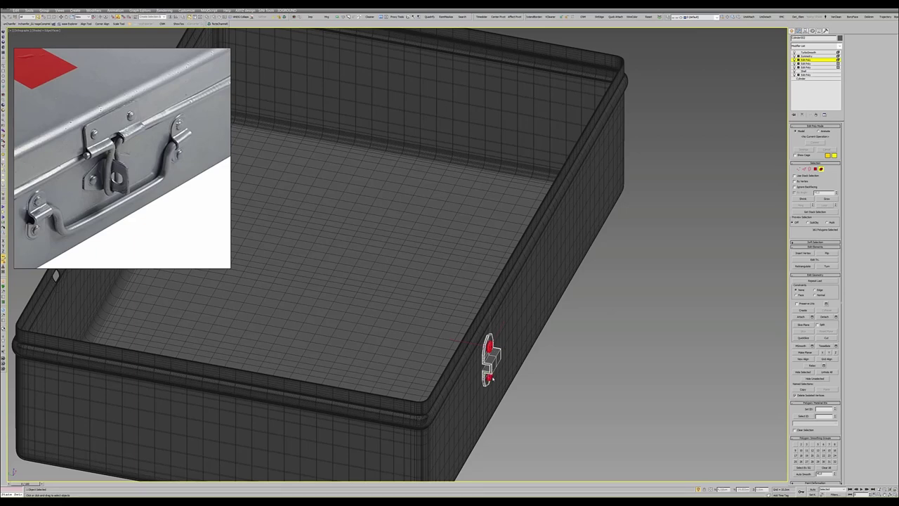
alt+middle_drag(492, 378, 484, 362)
scroll(476, 353, up, 4)
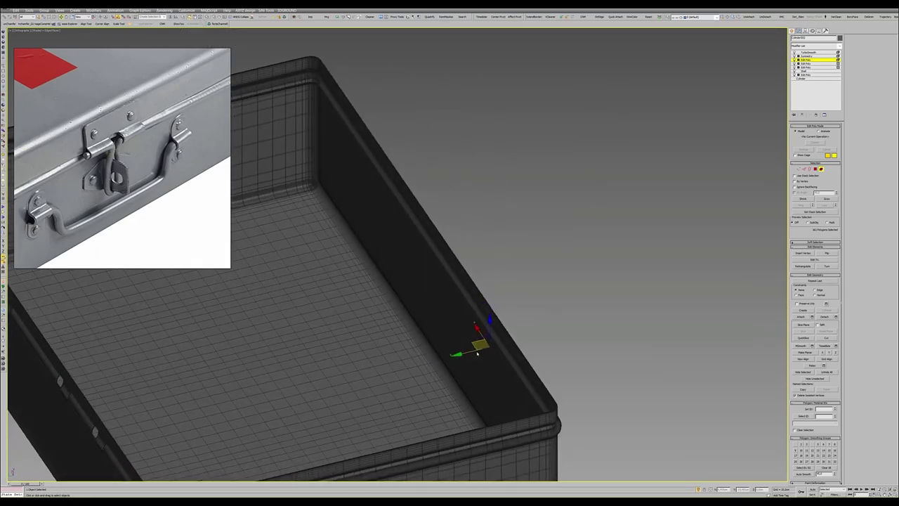
click(477, 353)
shift+click(476, 353)
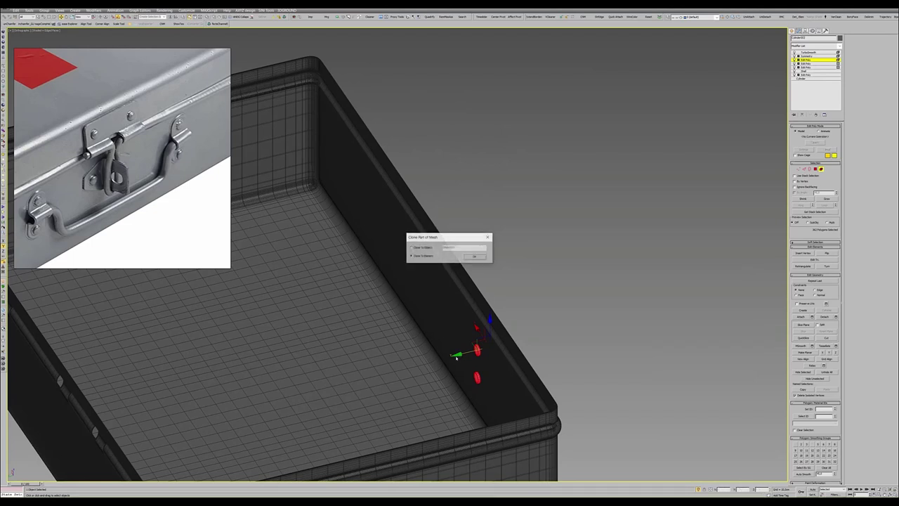
click(476, 259)
- Slide the copied hinge pair further along the box tray wall
key(e)
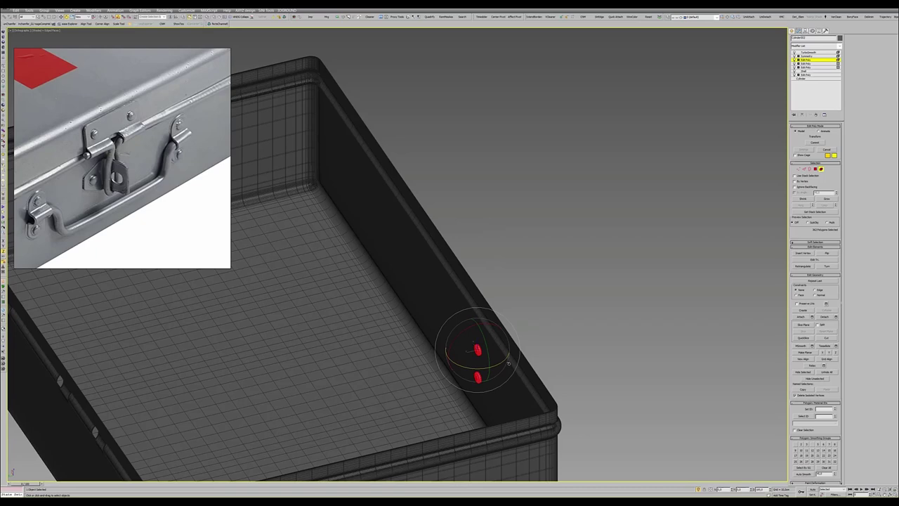
key(w)
mouse_move(508, 362)
alt+middle_down()
mouse_move(517, 343)
mouse_move(483, 344)
alt+middle_up()
scroll(517, 343, up, 5)
scroll(483, 344, up, 2)
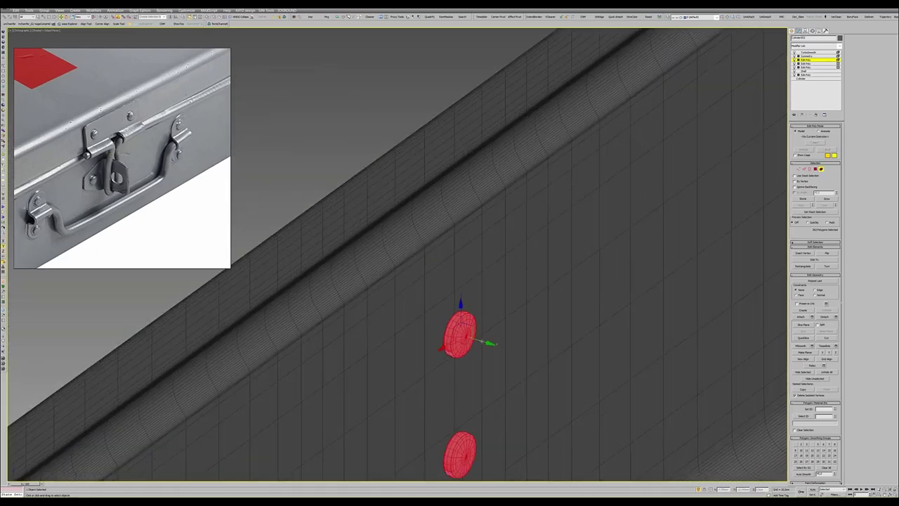
drag(461, 338, 457, 341)
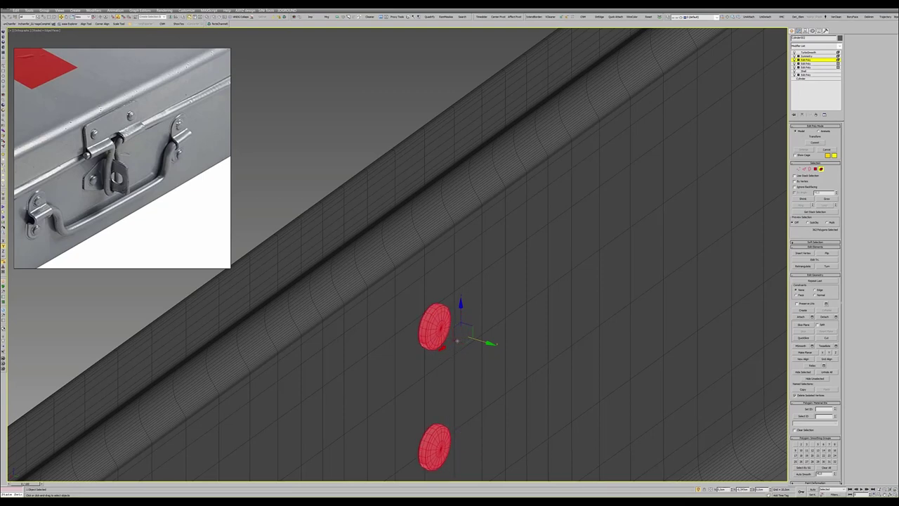
scroll(457, 342, down, 6)
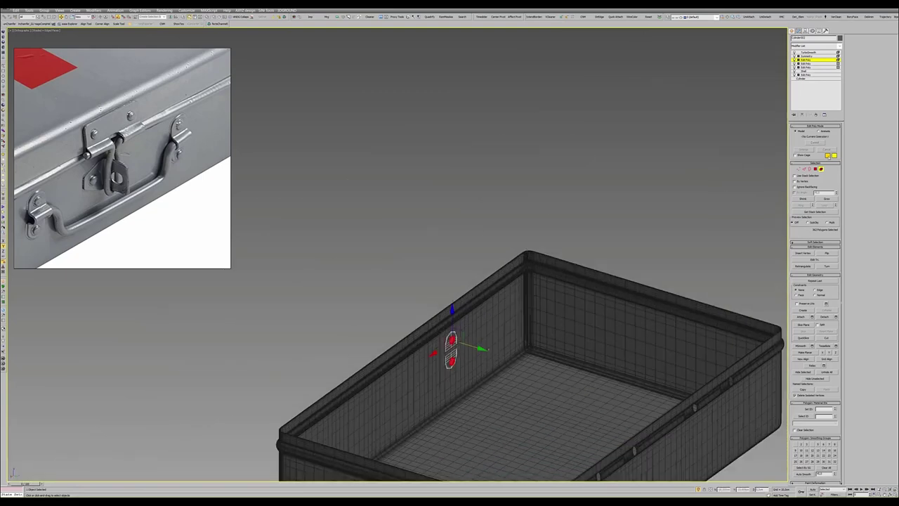
- Return to TurboSmooth at the stack top and orbit to review the smoothed tray
click(820, 169)
click(808, 52)
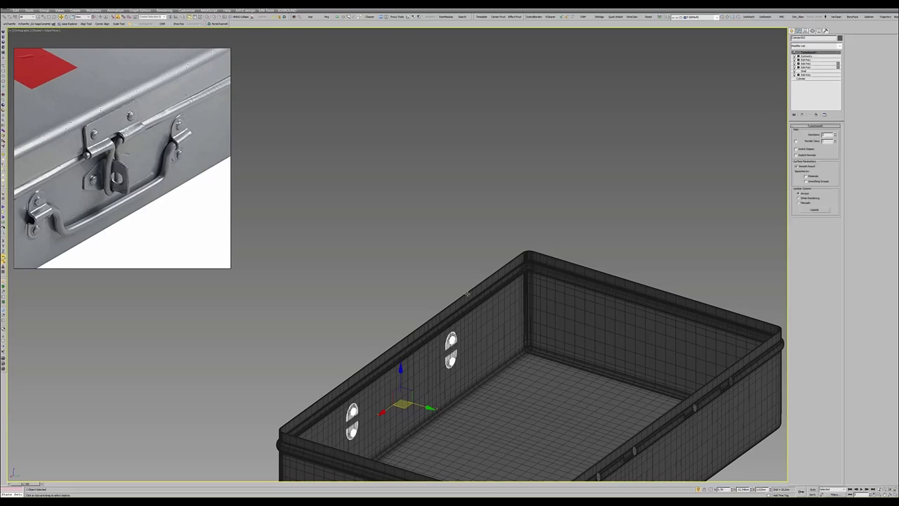
key(F4)
mouse_move(393, 295)
alt+middle_down()
mouse_move(429, 321)
mouse_move(427, 361)
mouse_move(333, 332)
alt+middle_up()
scroll(335, 331, down, 3)
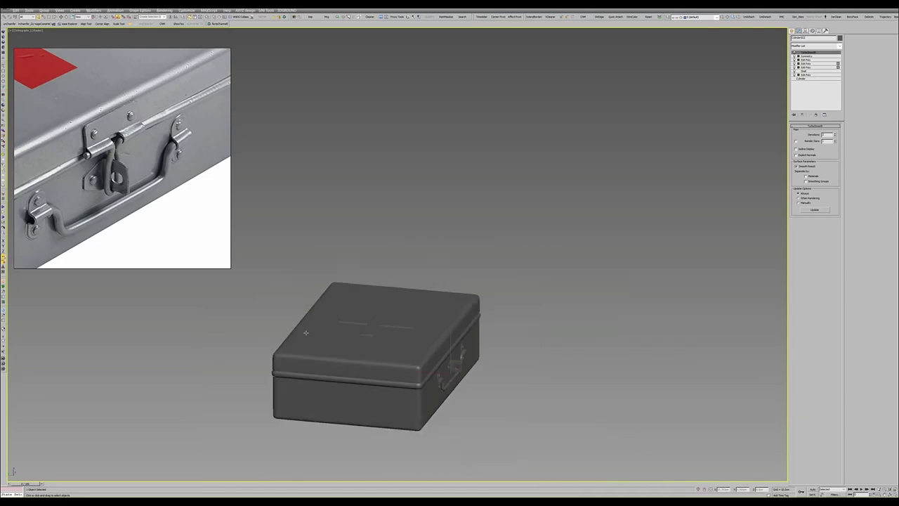
scroll(374, 389, up, 8)
- Select only the hinge object and enter Polygon mode on its base editable mesh
key(F4)
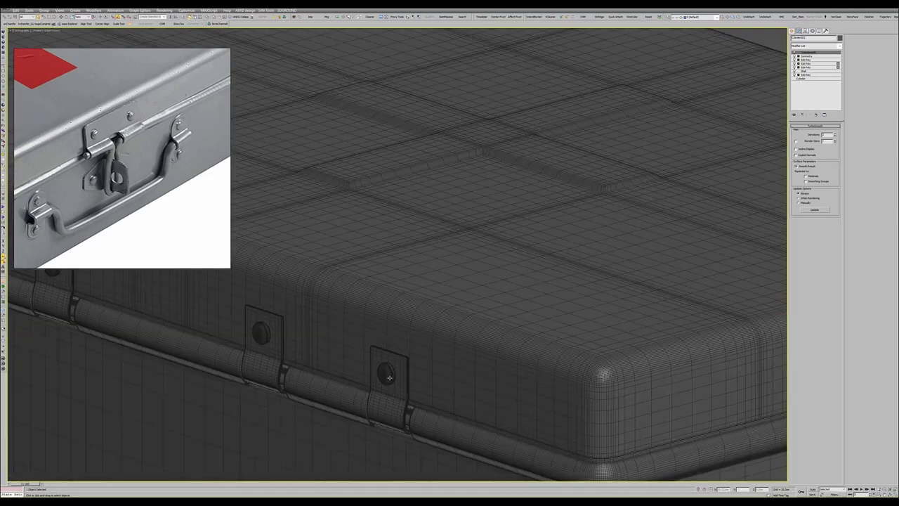
click(403, 347)
ctrl+click(408, 340)
scroll(406, 344, down, 8)
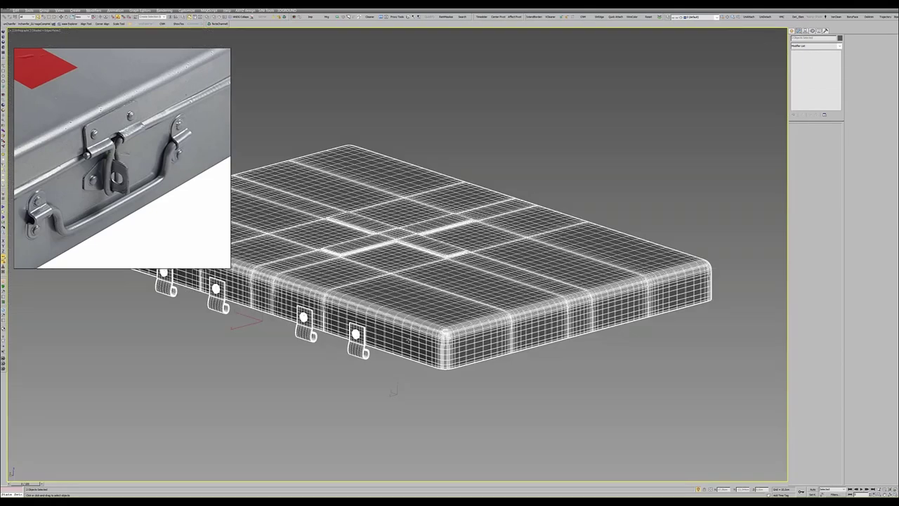
key(ctrl+z)
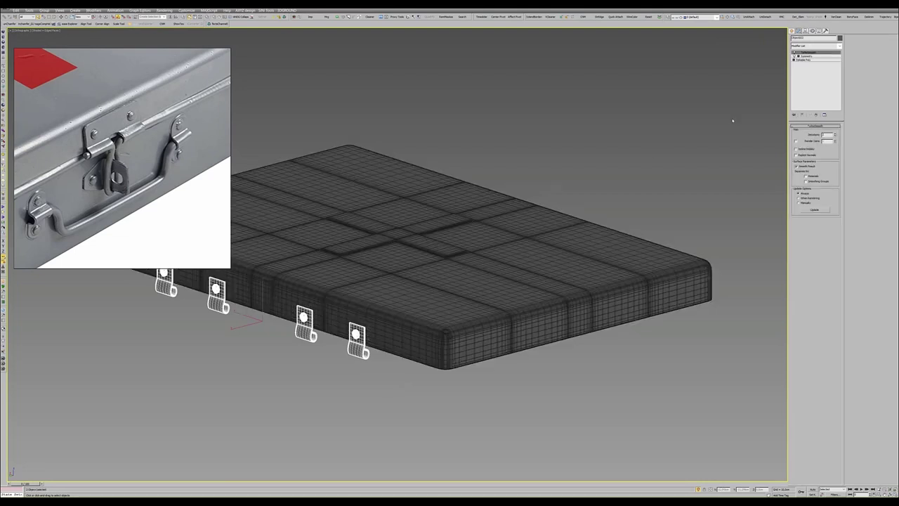
click(806, 60)
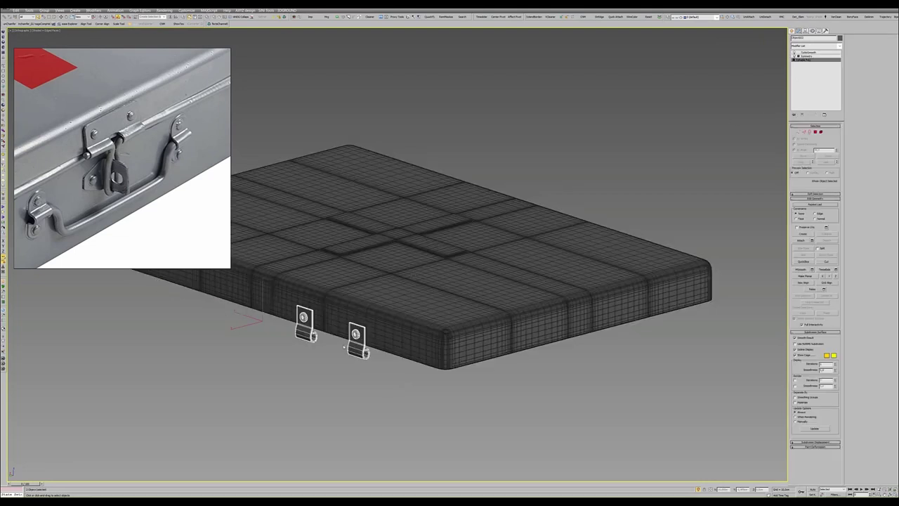
scroll(353, 342, up, 2)
key(4)
- Clone both hinges' round faces as part of the mesh, tilt them, and slide them onto the case side
click(361, 330)
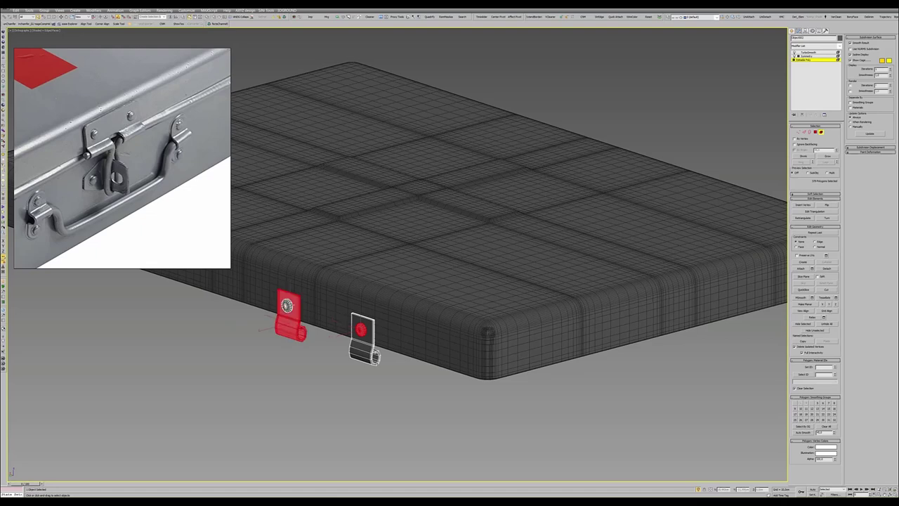
ctrl+click(288, 304)
mouse_move(288, 305)
alt+middle_down()
mouse_move(318, 309)
mouse_move(310, 306)
alt+middle_up()
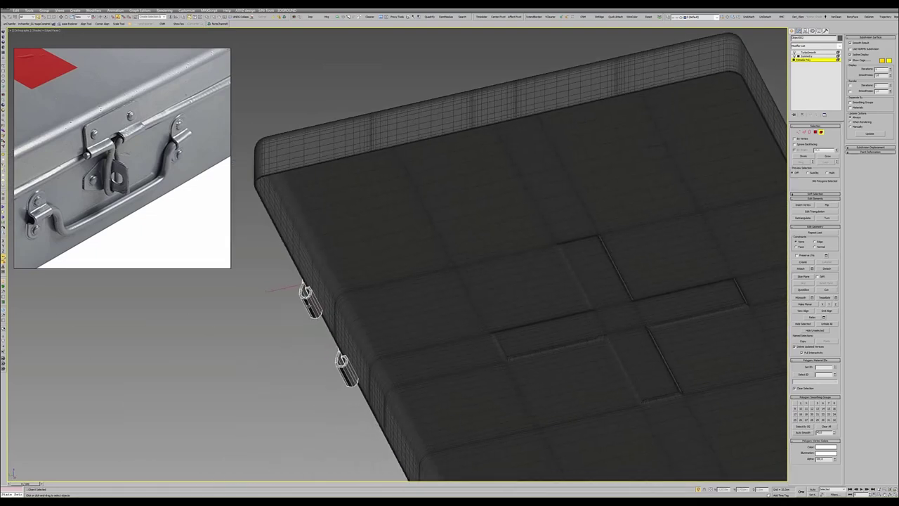
scroll(310, 306, up, 3)
shift+drag(302, 267, 326, 242)
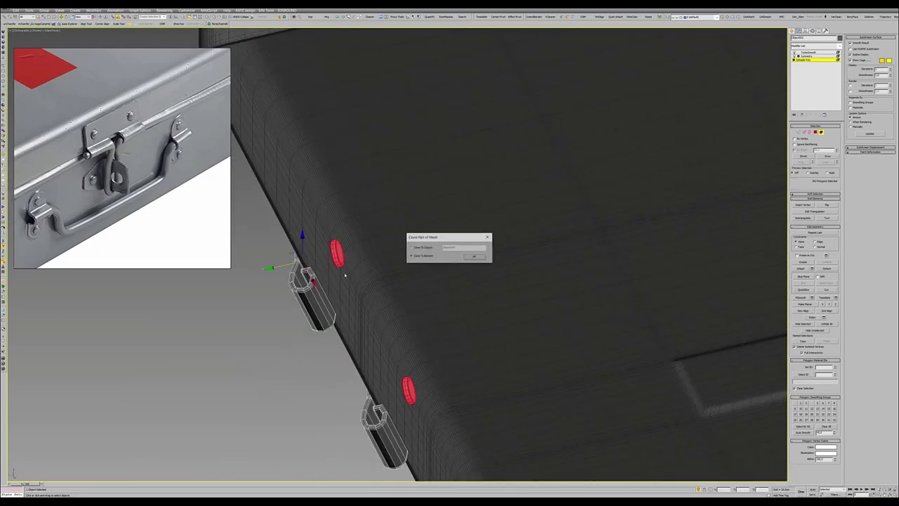
click(471, 257)
key(e)
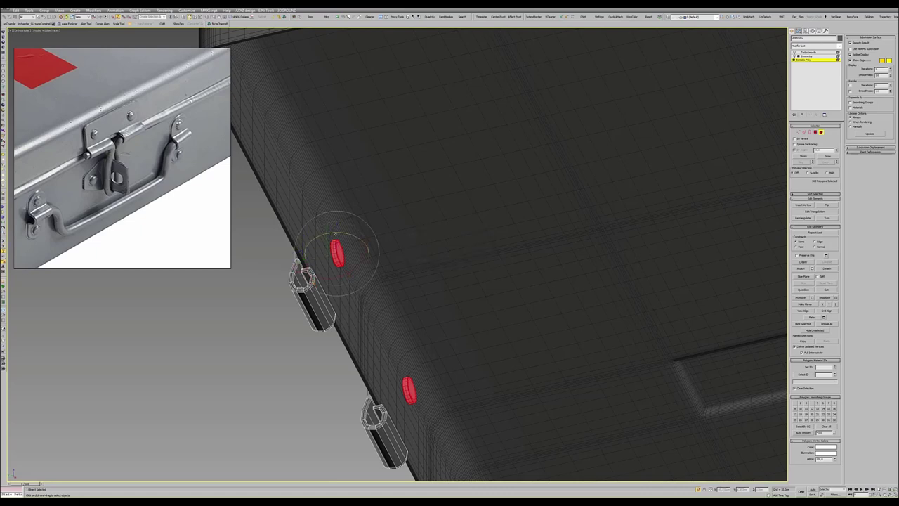
drag(336, 234, 376, 241)
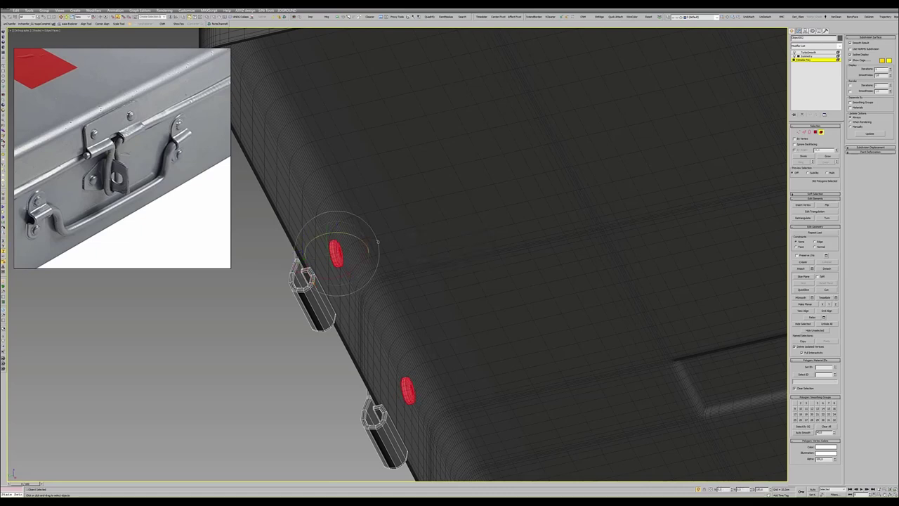
key(w)
scroll(316, 263, up, 5)
drag(320, 265, 265, 271)
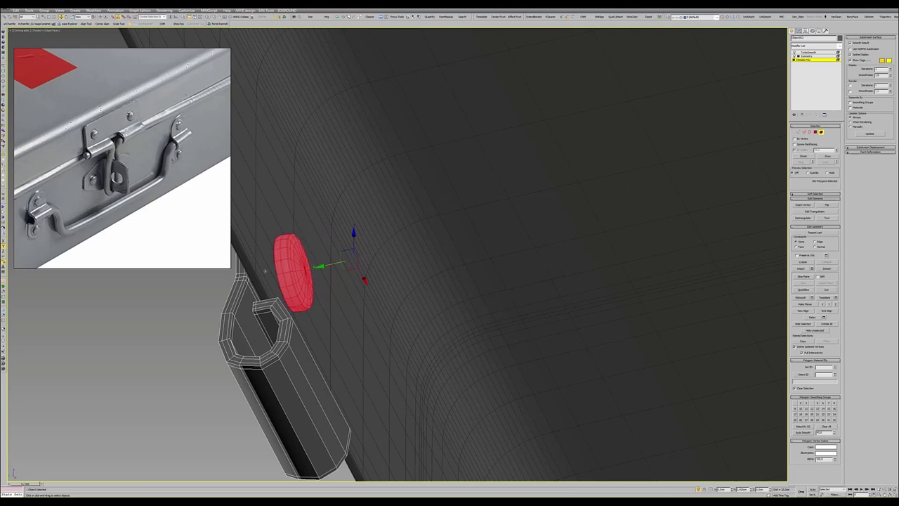
click(193, 343)
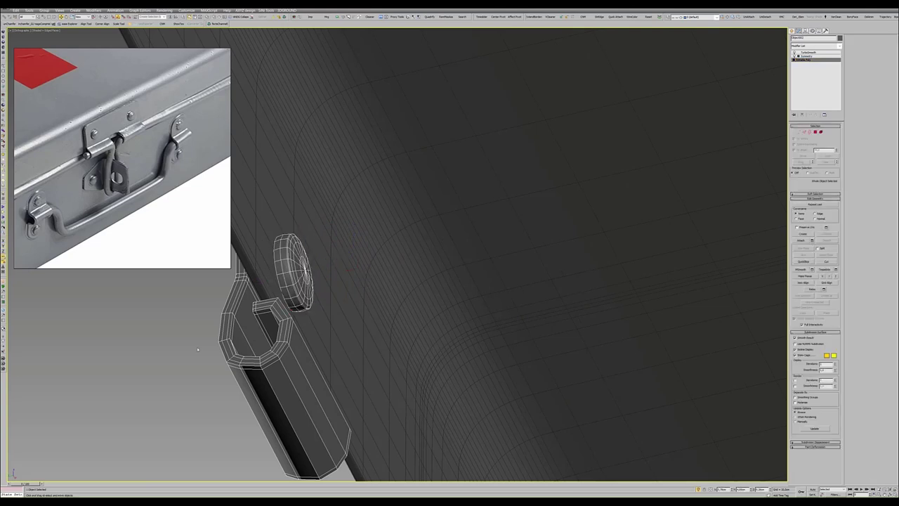
- Hide the wireframe overlay, select the case body, and maximize the Front viewport
key(F4)
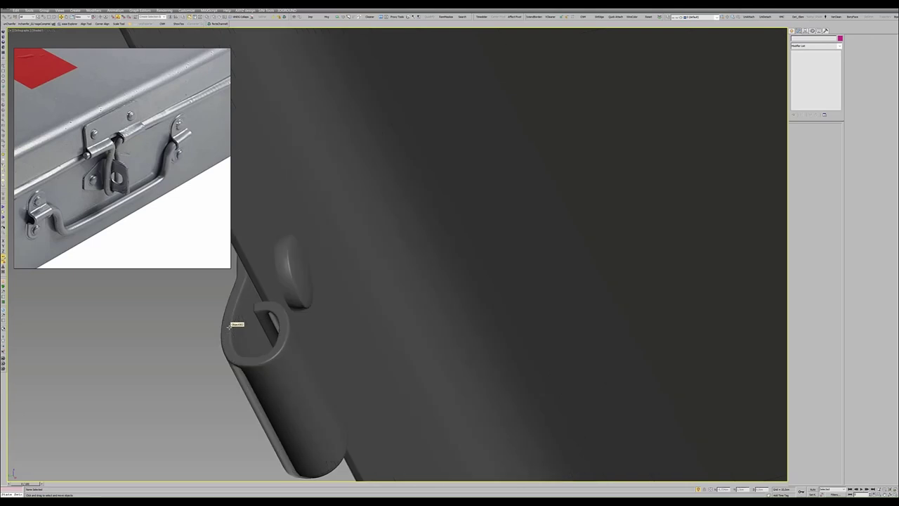
scroll(231, 325, down, 3)
scroll(231, 325, down, 5)
scroll(231, 324, down, 3)
scroll(232, 324, down, 3)
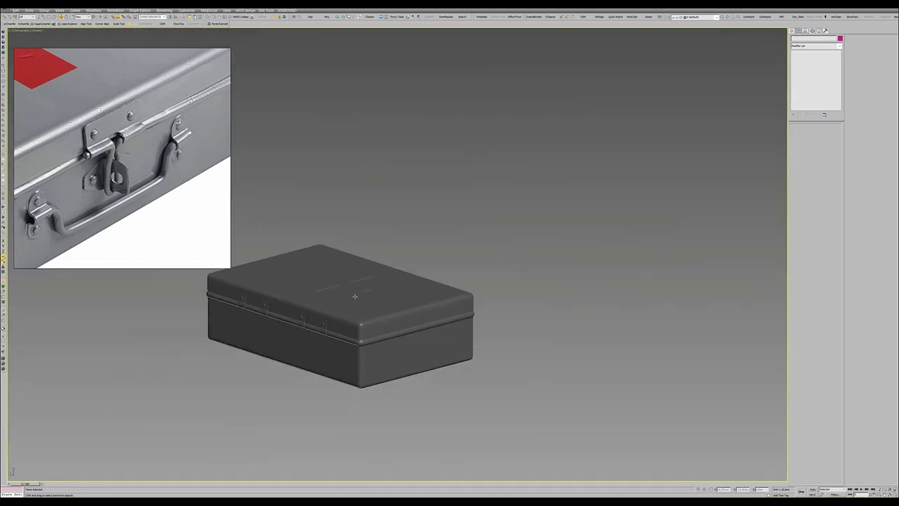
mouse_move(351, 309)
alt+middle_down()
mouse_move(317, 300)
mouse_move(582, 330)
alt+middle_up()
scroll(432, 330, up, 5)
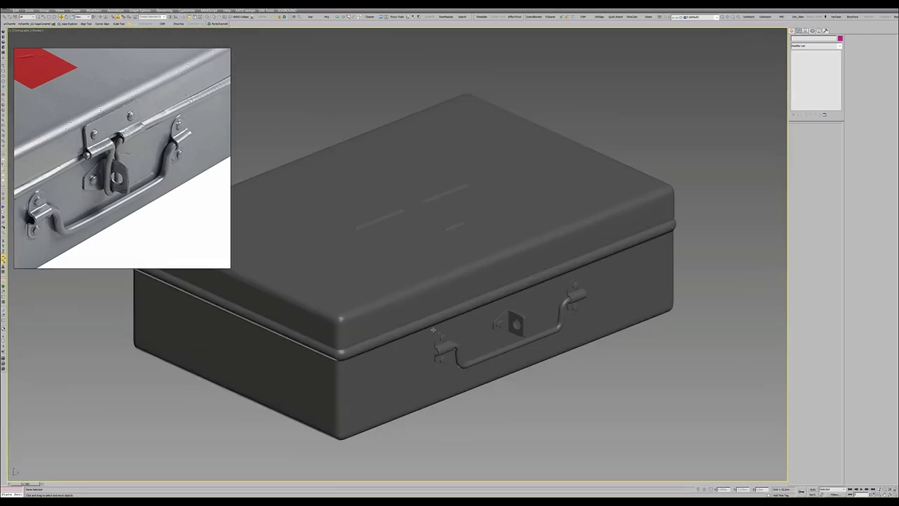
click(426, 341)
key(alt+w)
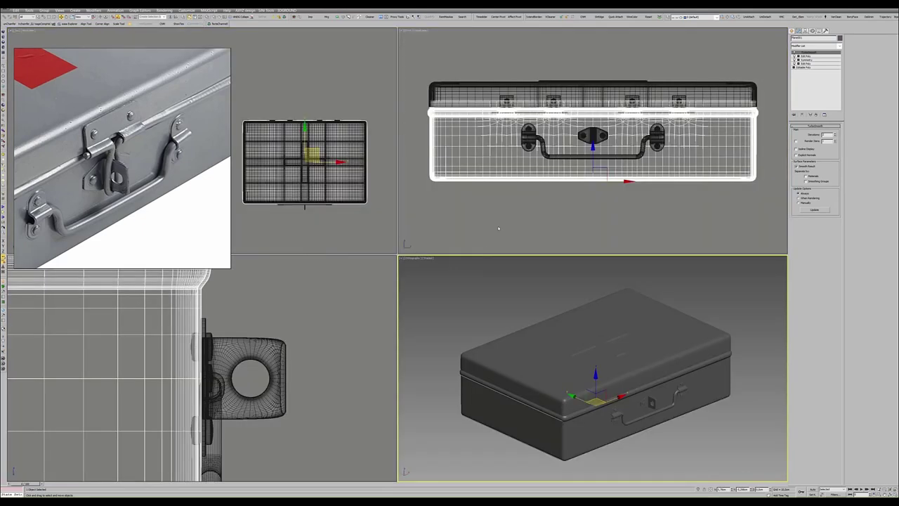
key(alt+w)
scroll(520, 219, down, 4)
- Draw a small plane over the lid front and adjust its length and width segments
middle_drag(433, 174, 446, 248)
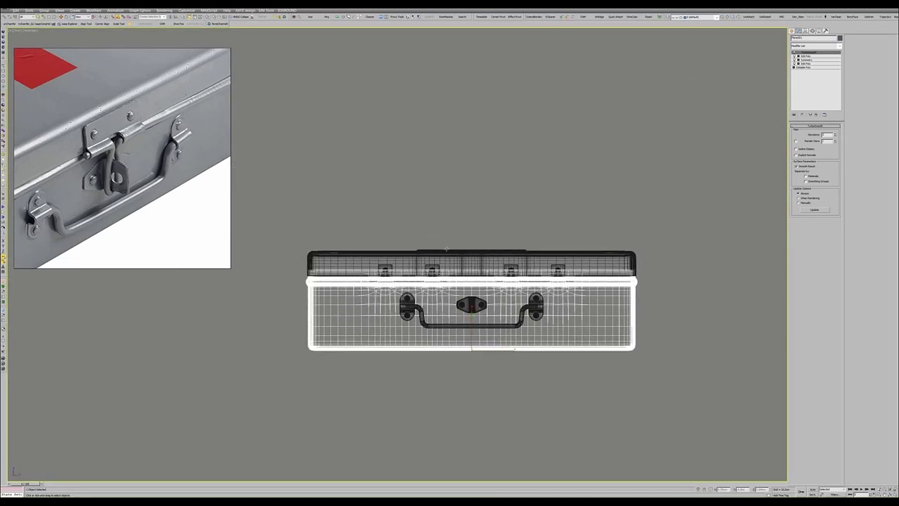
key(shift+p)
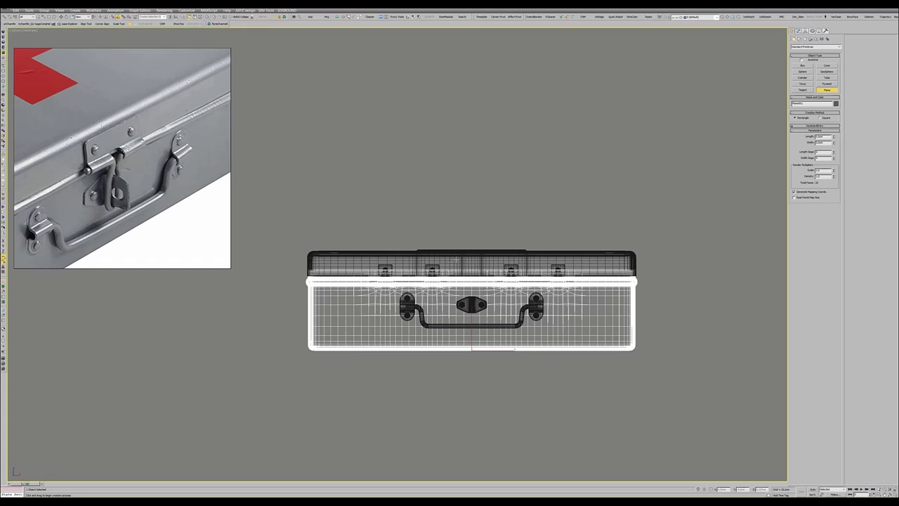
drag(453, 256, 492, 275)
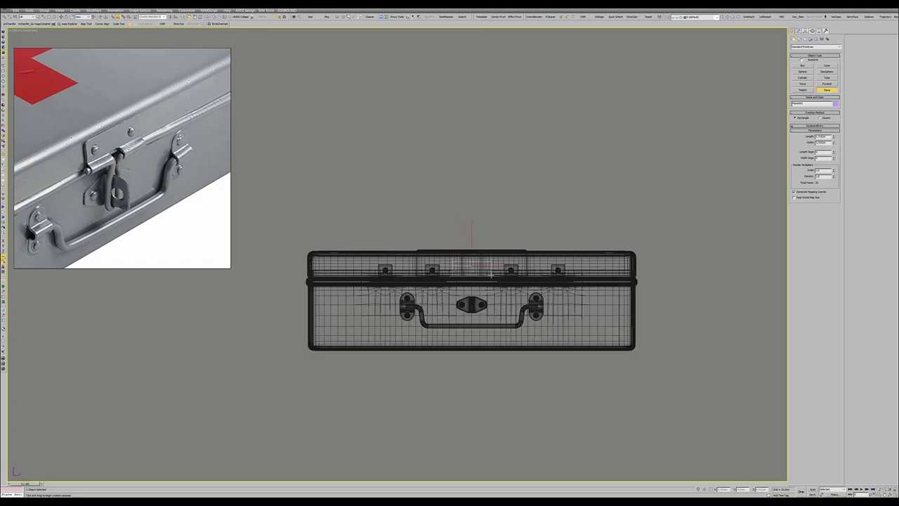
right_click(492, 273)
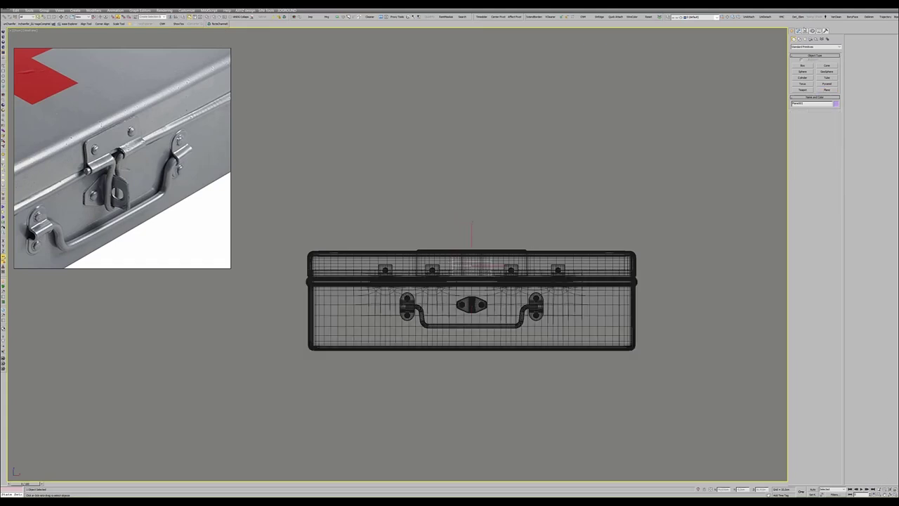
click(798, 31)
click(834, 148)
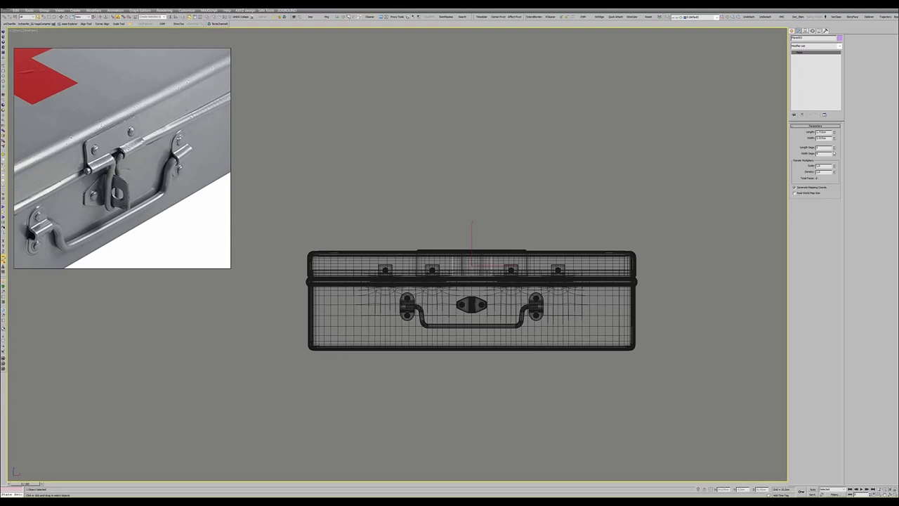
right_click(834, 152)
key(Escape)
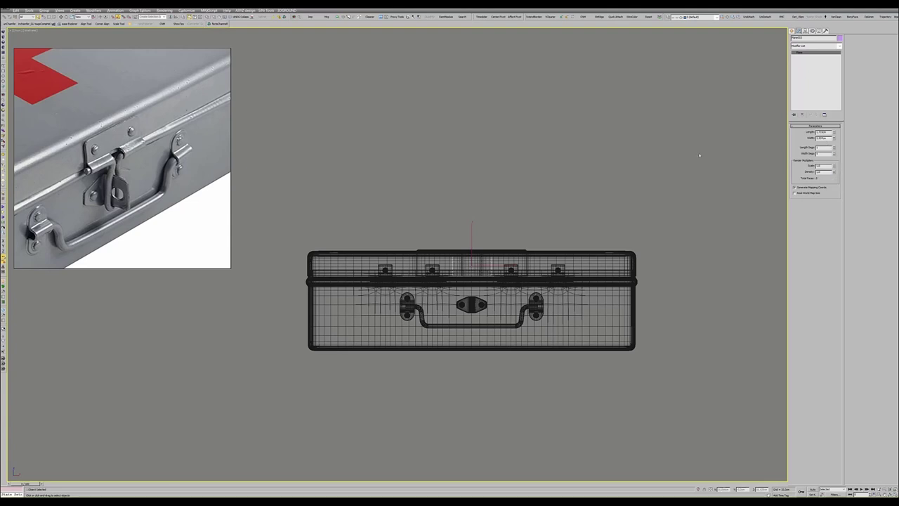
drag(784, 157, 732, 158)
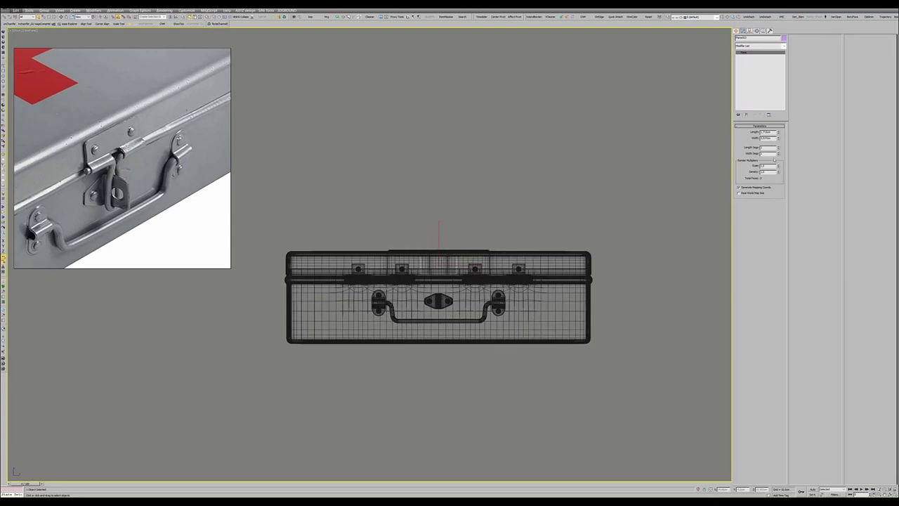
- In the Top view, align the plane's X position to the cross and move it to the case's front edge
key(alt+w)
click(304, 146)
key(alt+w)
middle_drag(305, 146, 317, 130)
middle_drag(476, 212, 383, 166)
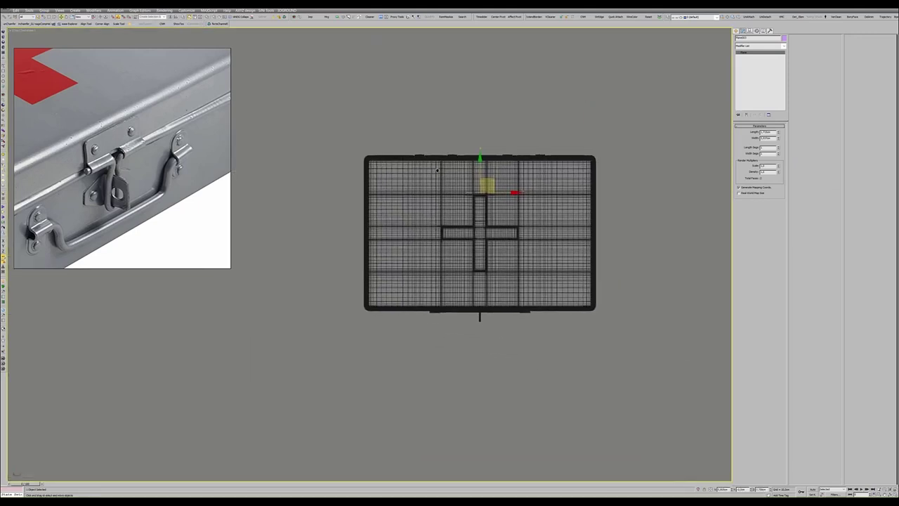
key(alt+a)
scroll(486, 217, up, 3)
click(486, 217)
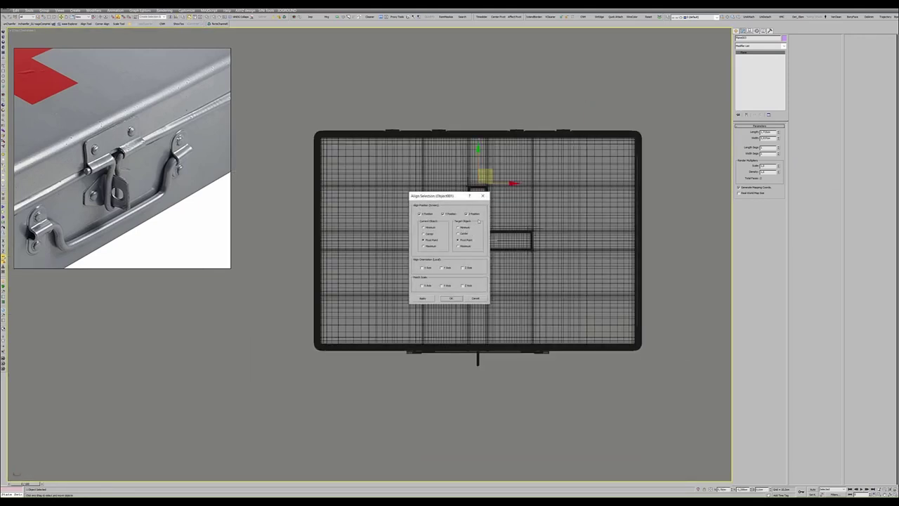
click(466, 214)
click(444, 215)
click(451, 299)
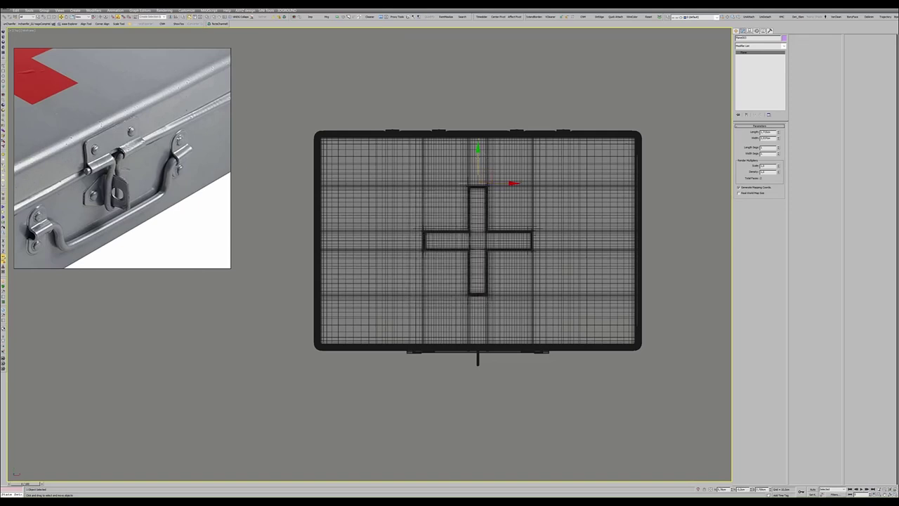
drag(478, 179, 478, 363)
middle_drag(319, 214, 309, 221)
- Return to the four-viewport layout with shaded display, focused on the lid front
key(alt+w)
key(alt+w)
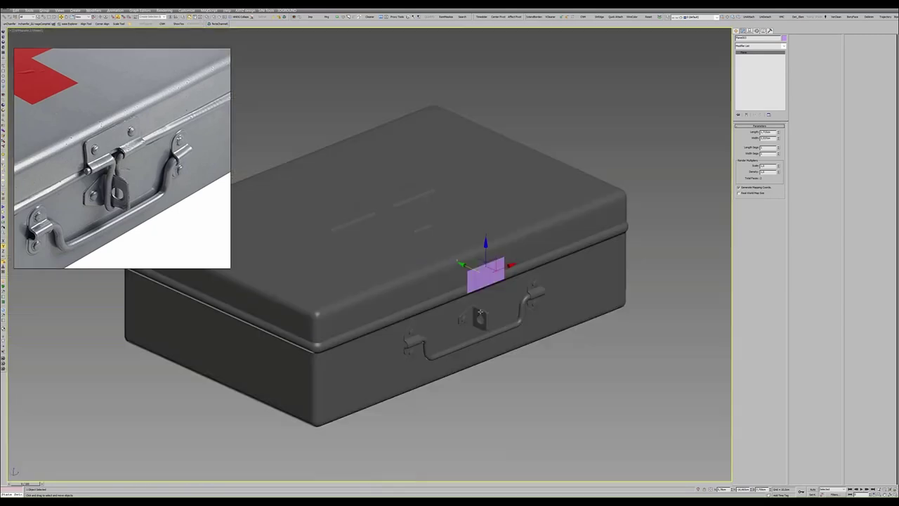
key(alt+w)
key(alt+w)
scroll(442, 278, up, 3)
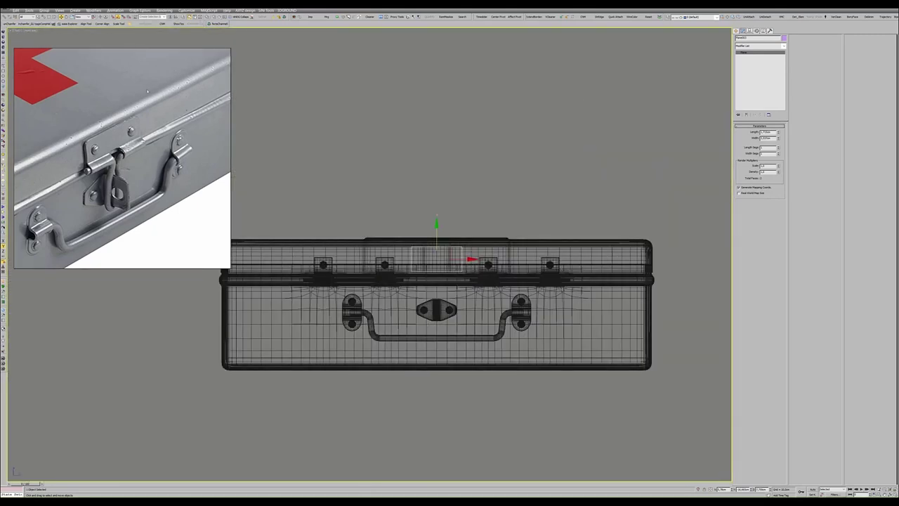
click(33, 31)
click(49, 41)
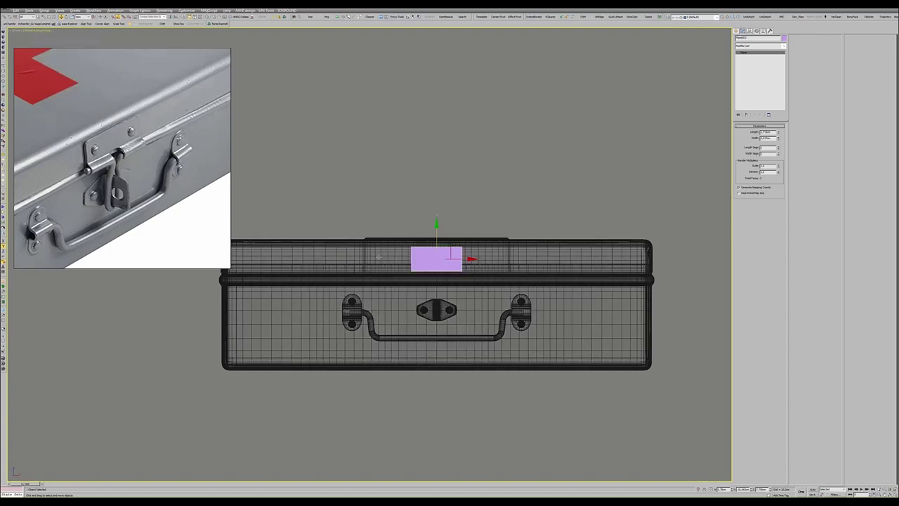
scroll(436, 264, up, 2)
middle_drag(435, 264, 450, 247)
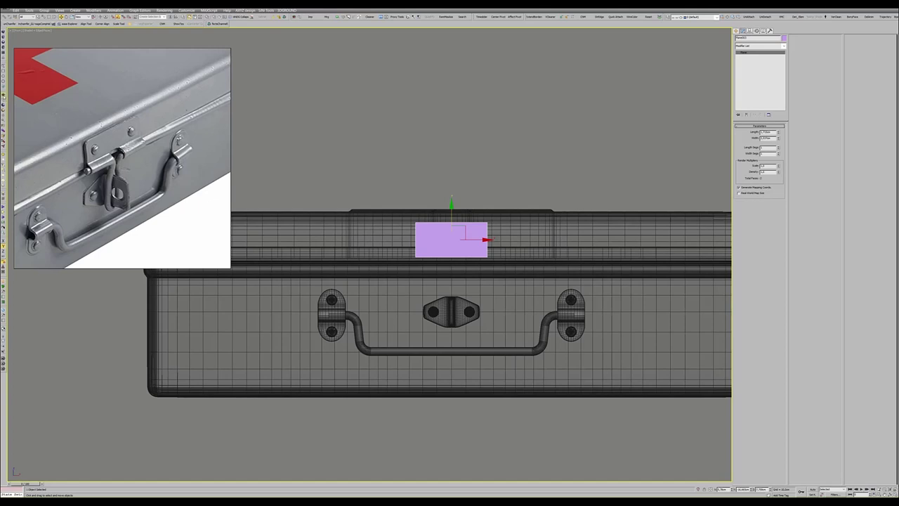
- Split the plane with a vertical middle edge, delete its right half, and isolate it in the side view
key(ctrl+e)
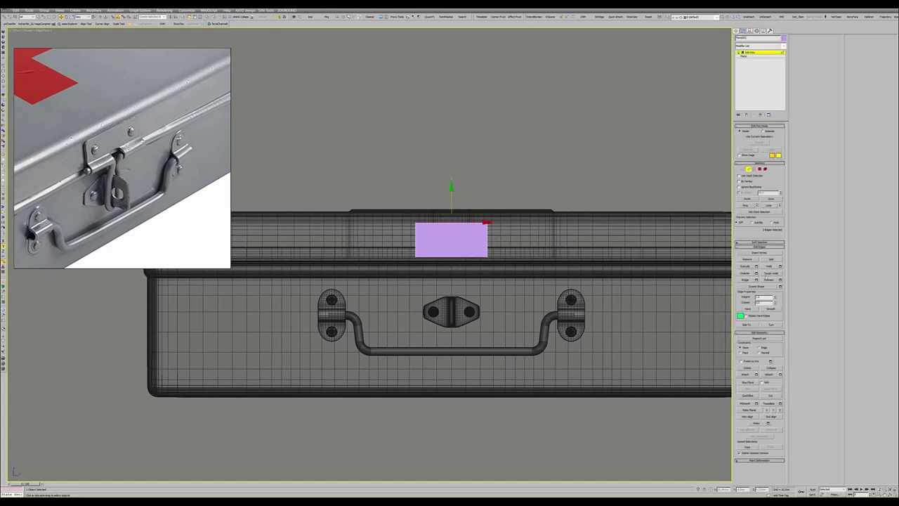
click(768, 279)
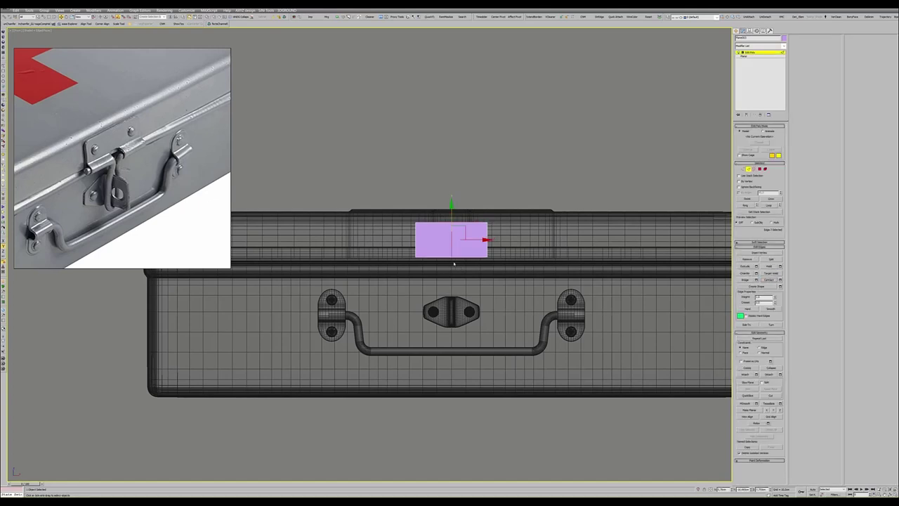
key(4)
click(469, 242)
key(Delete)
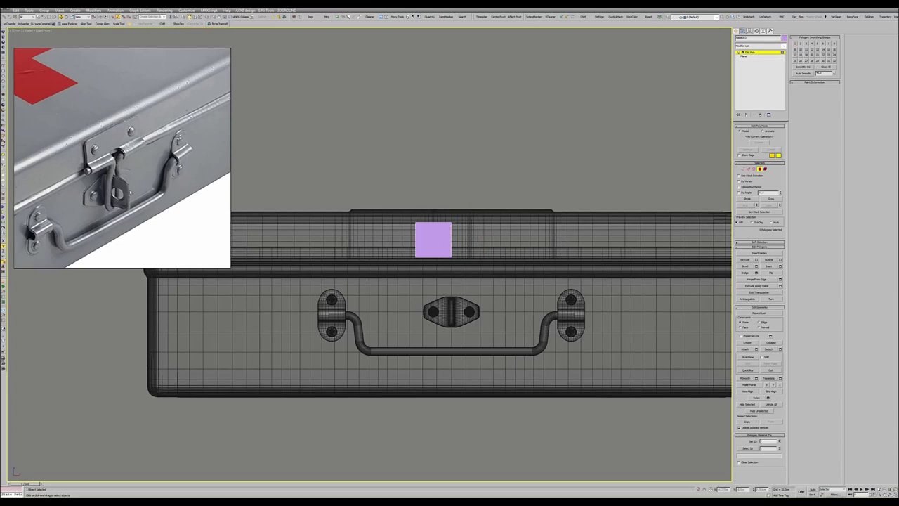
scroll(429, 227, up, 2)
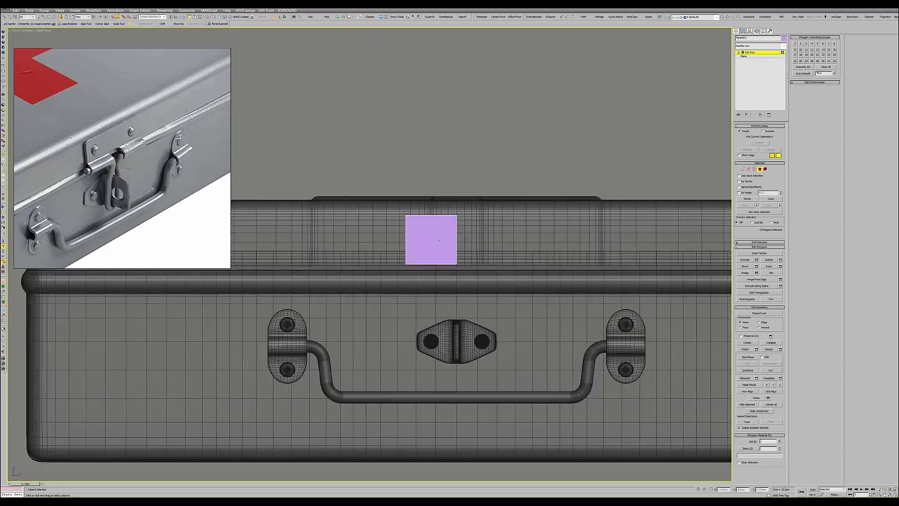
middle_drag(439, 240, 433, 214)
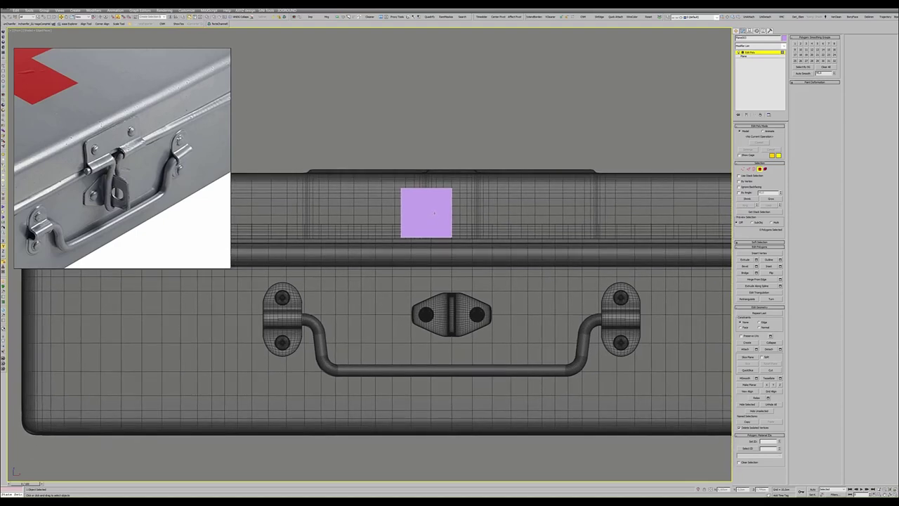
key(alt+w)
key(alt+w)
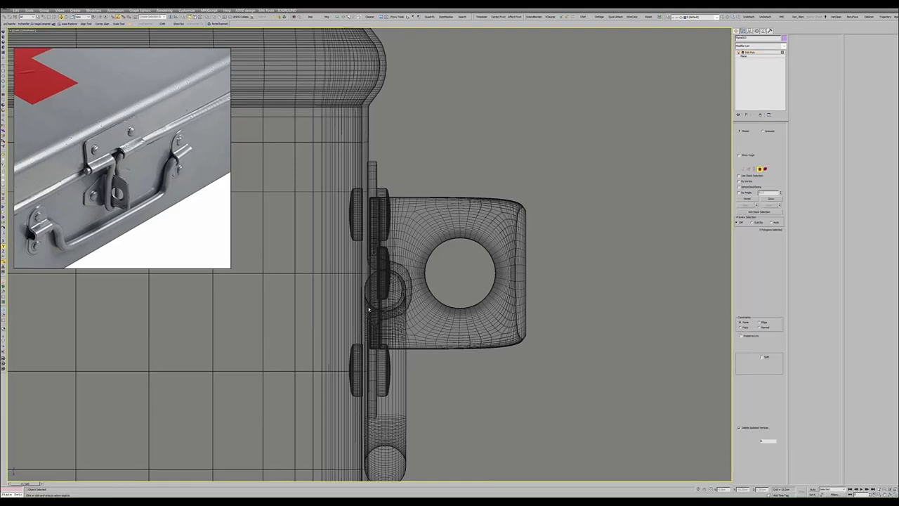
key(alt+q)
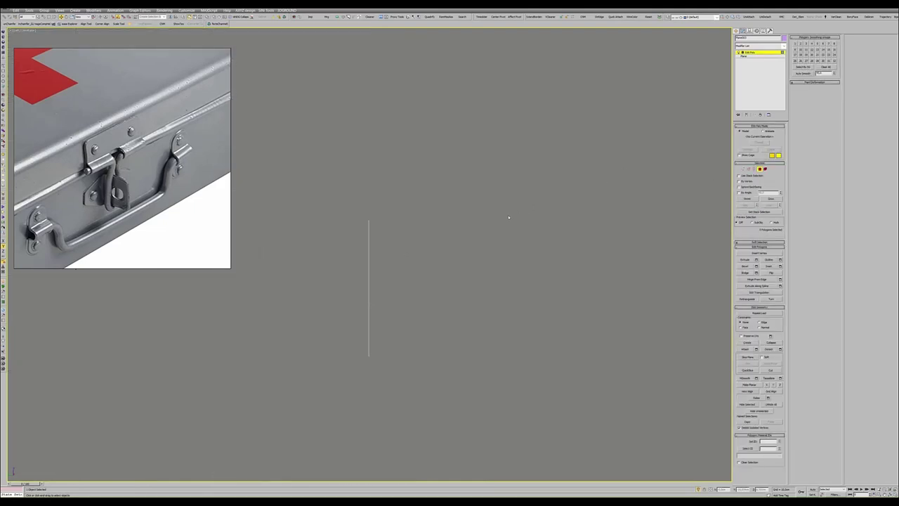
key(4)
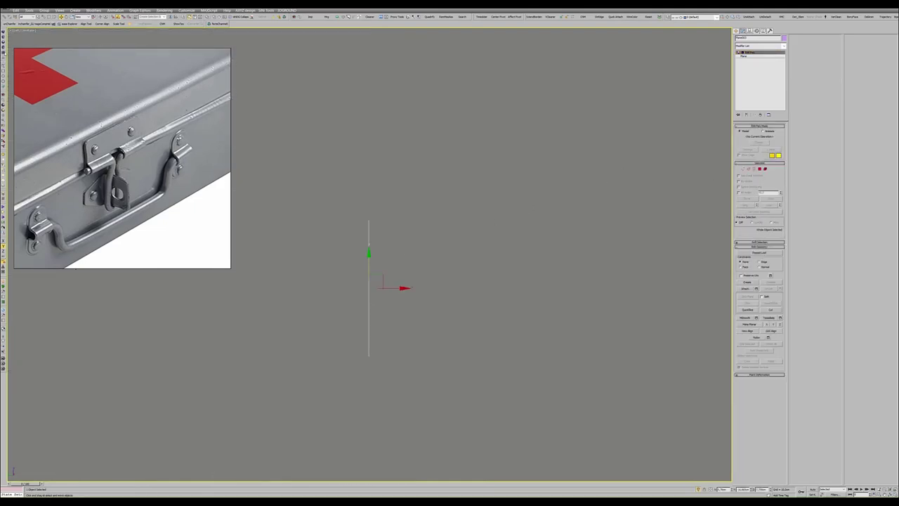
- After cancelling three oversized attempts, draw a small six-sided cylinder and centre the view on it
click(3, 39)
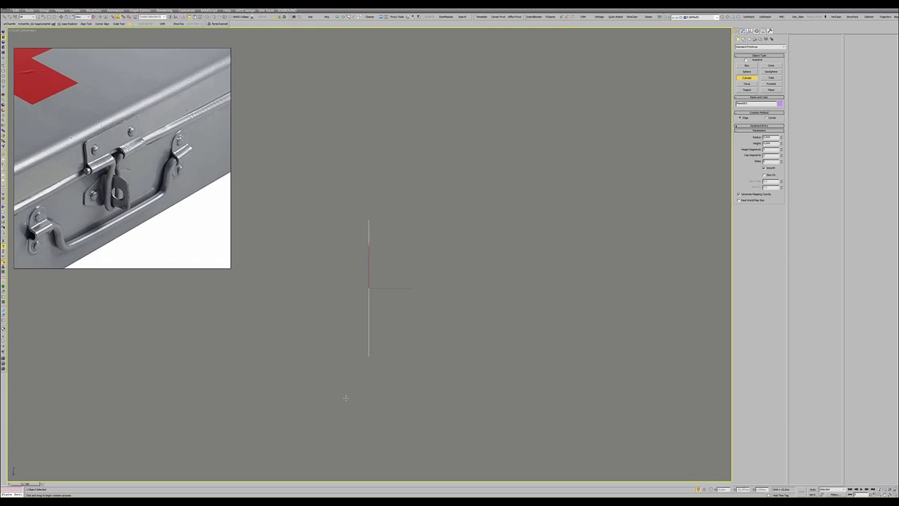
drag(374, 356, 376, 356)
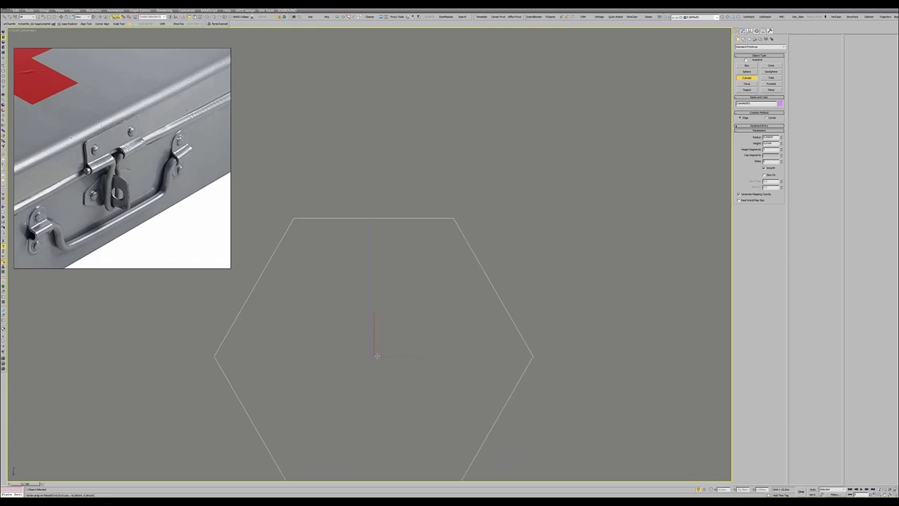
right_click(399, 359)
drag(376, 345, 528, 345)
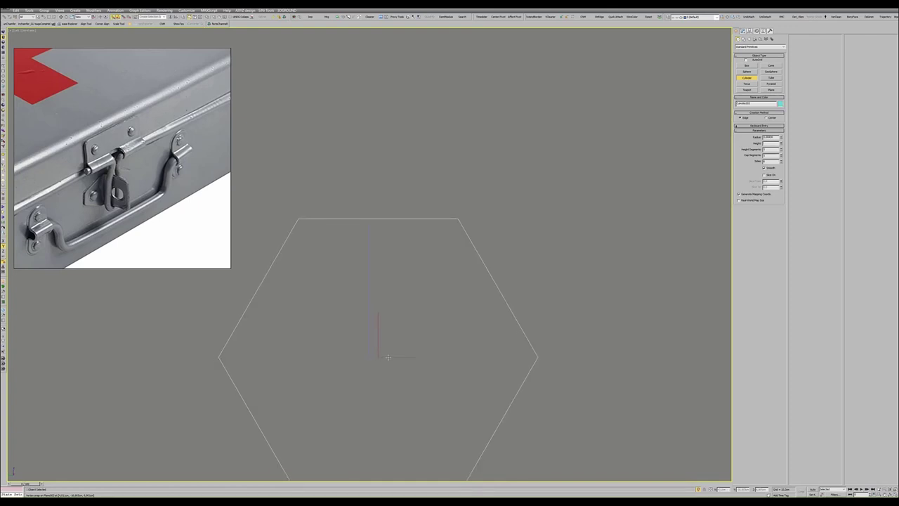
right_click(477, 343)
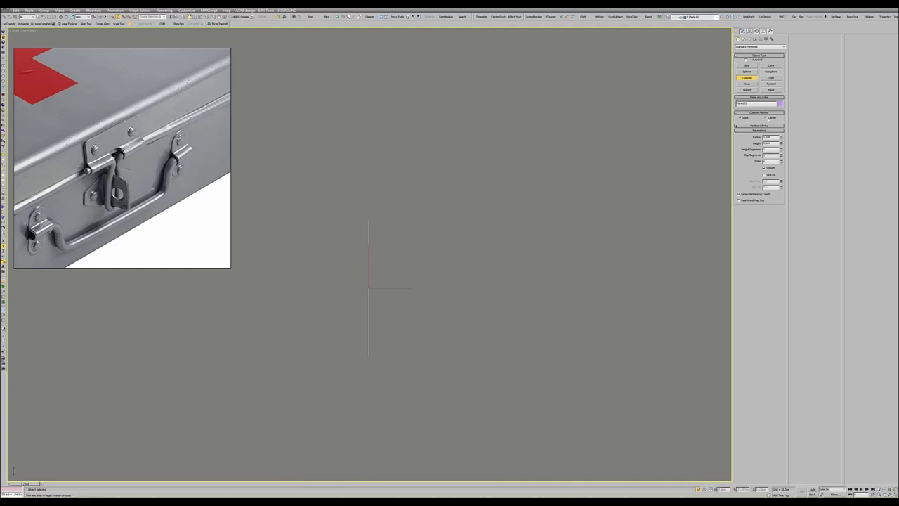
drag(375, 350, 384, 345)
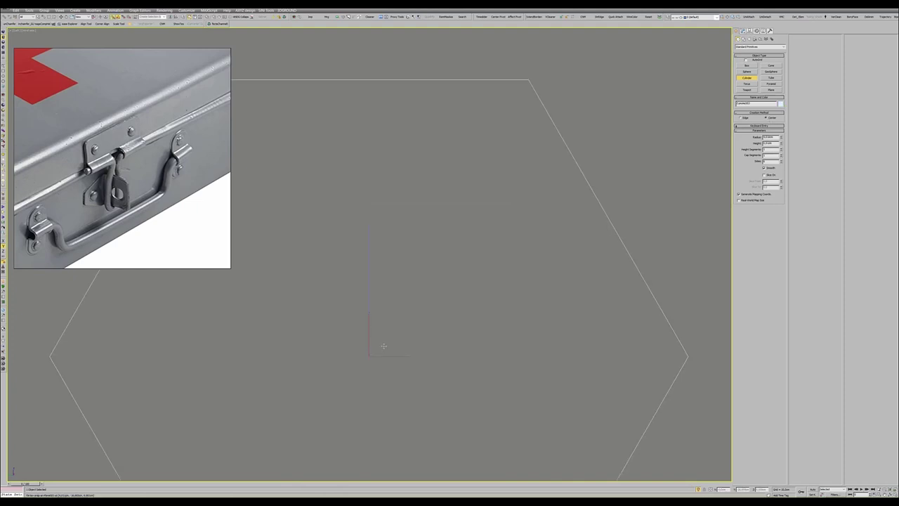
right_click(384, 342)
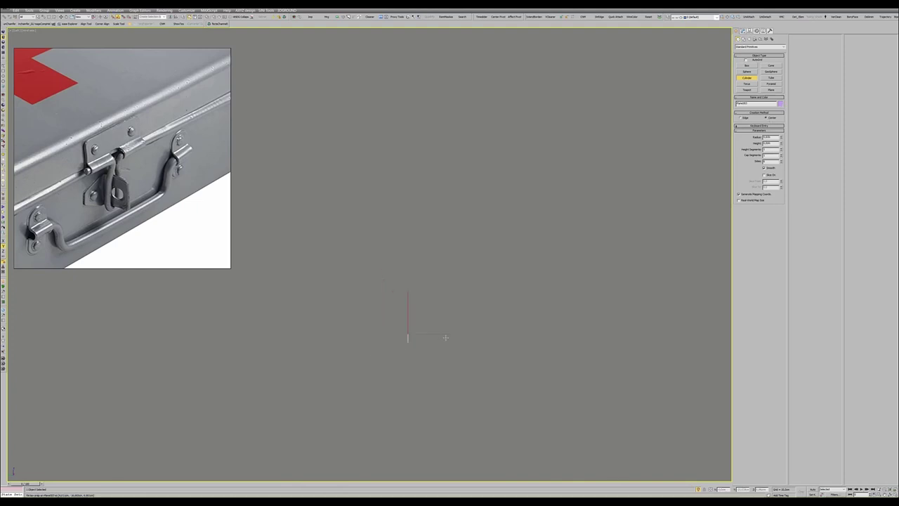
drag(449, 335, 461, 322)
key(w)
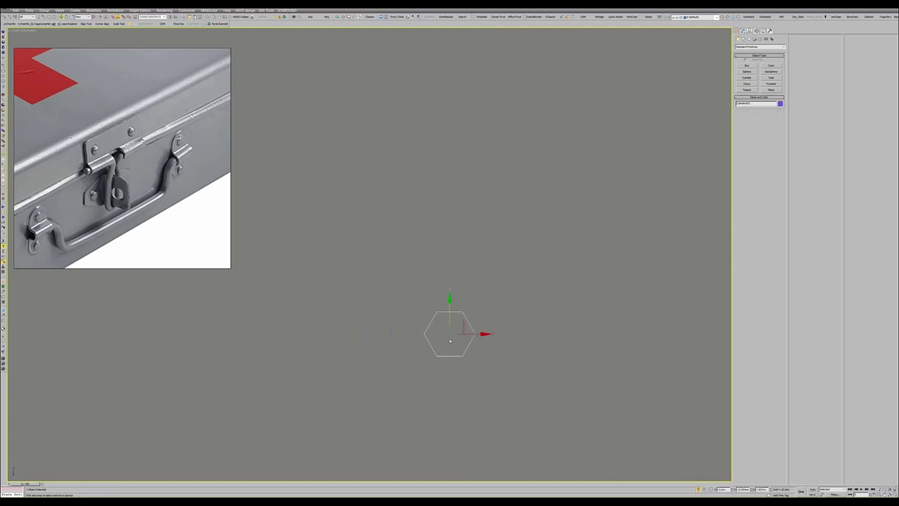
scroll(491, 351, up, 2)
scroll(491, 351, up, 2)
middle_drag(492, 351, 479, 349)
scroll(379, 328, up, 5)
middle_drag(372, 343, 400, 313)
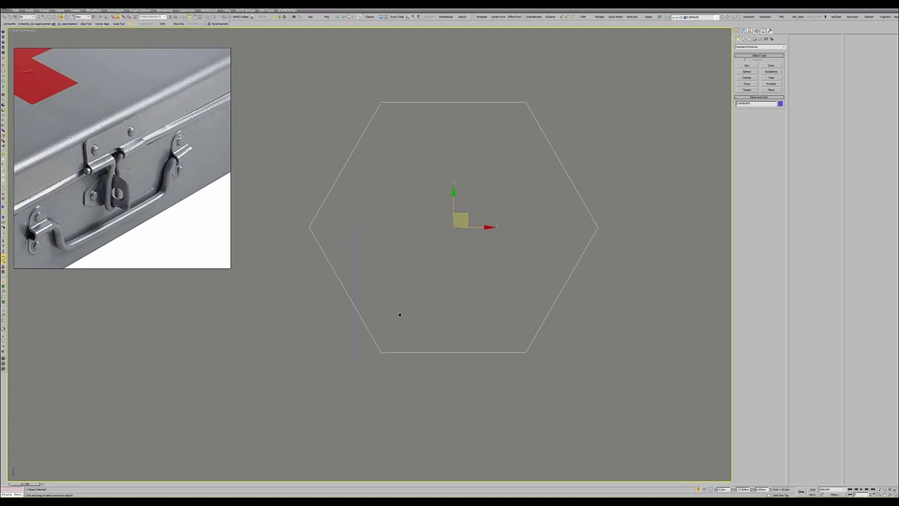
- Shrink the cylinder to about a quarter radius, move it onto the latch ring, then reduce the radius further
click(749, 31)
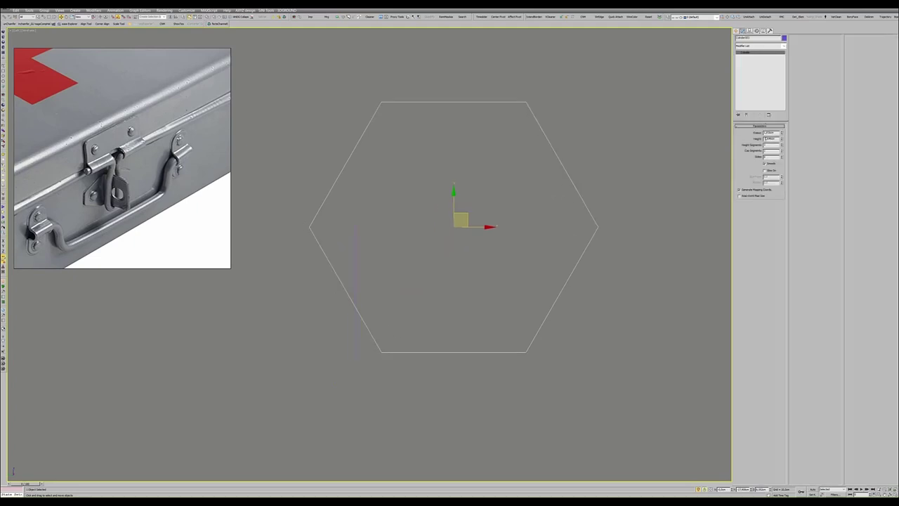
drag(781, 132, 781, 182)
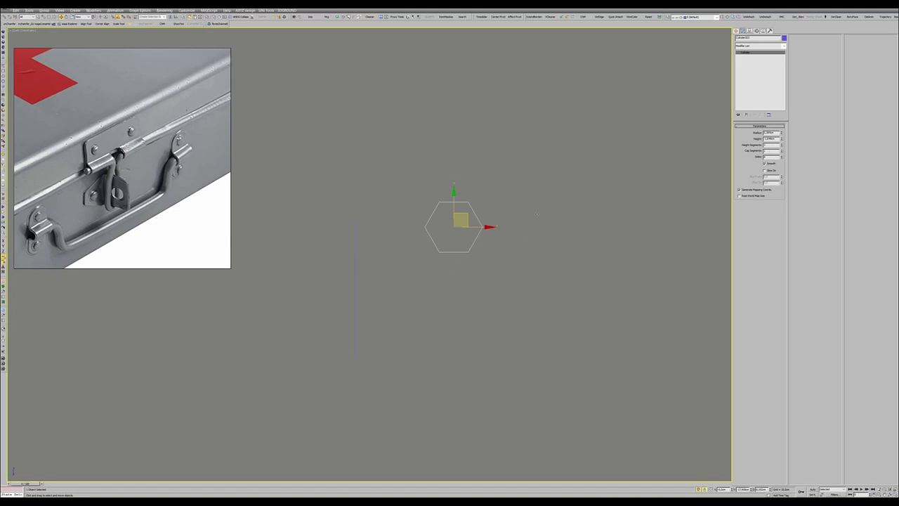
scroll(536, 214, down, 5)
scroll(536, 214, down, 2)
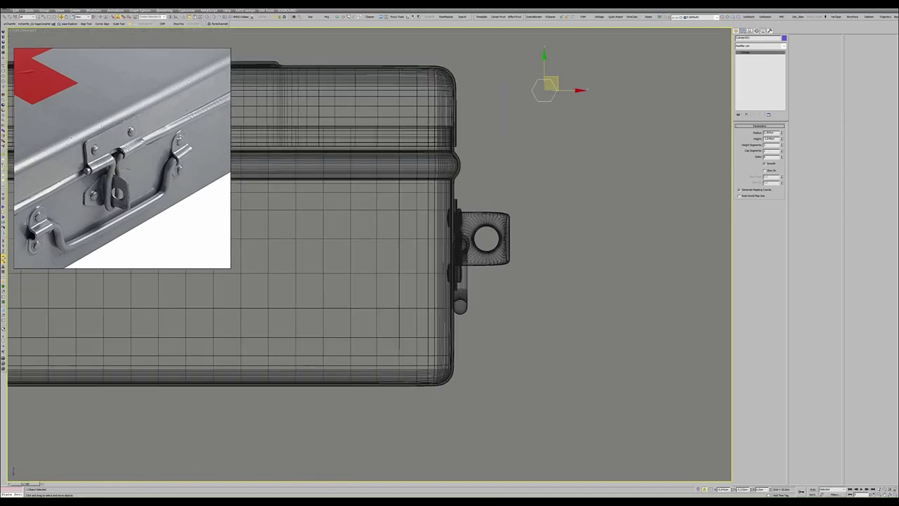
mouse_move(551, 80)
mouse_down()
mouse_move(482, 240)
mouse_move(465, 242)
mouse_up()
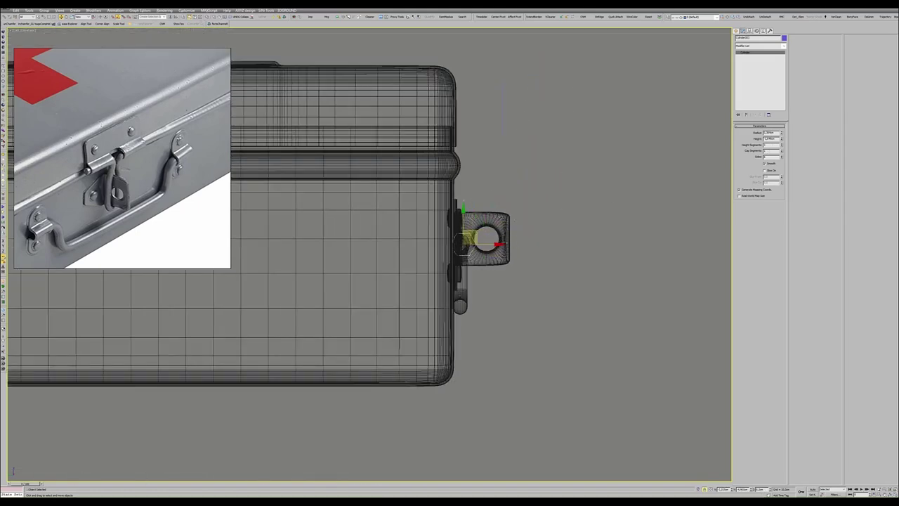
scroll(465, 243, up, 5)
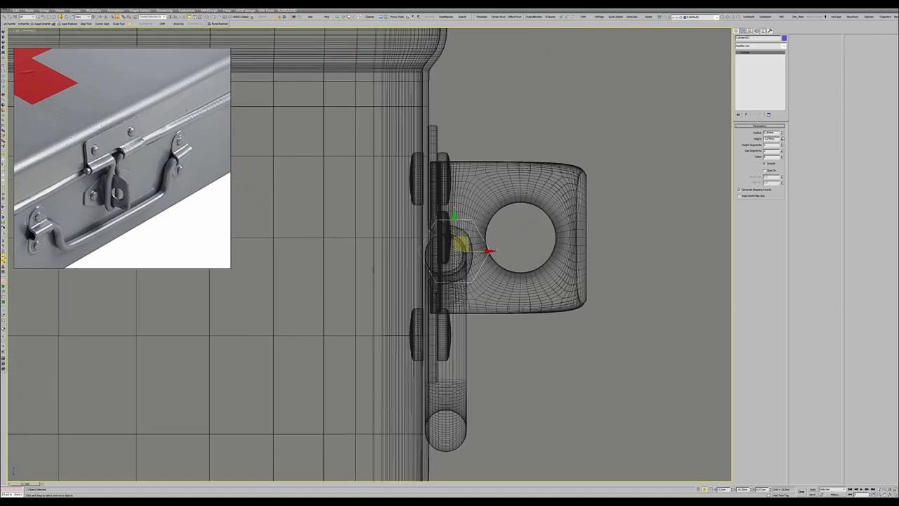
mouse_move(780, 132)
mouse_down()
mouse_move(787, 141)
mouse_move(782, 126)
mouse_up()
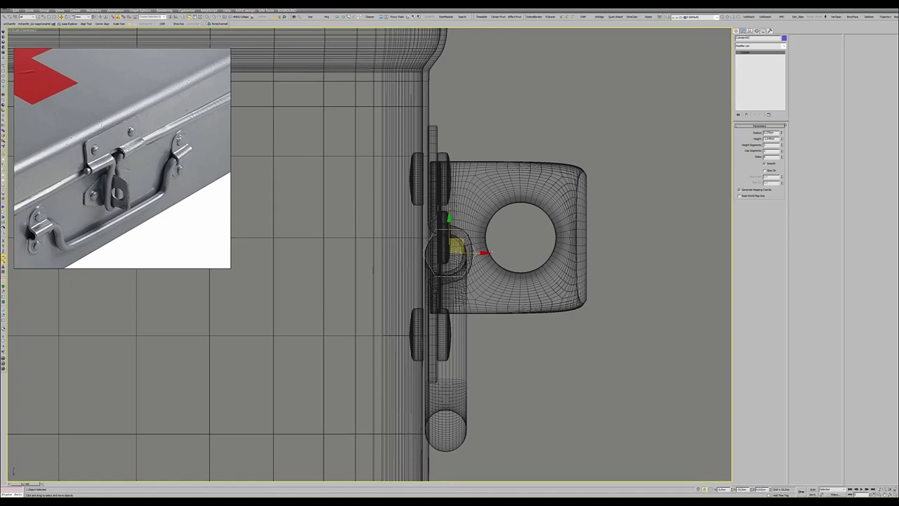
key(alt+w)
key(alt+w)
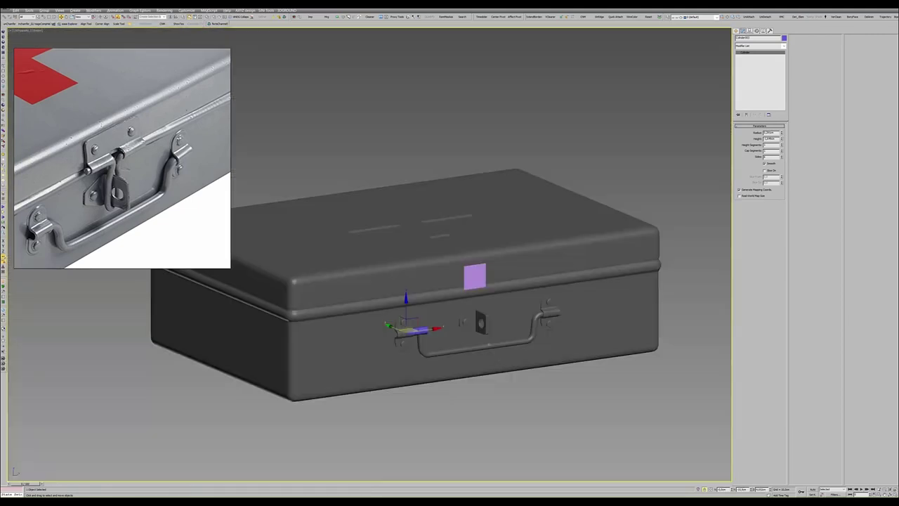
- Isolate the cylinder together with the latch plate and work in a maximized Top view
ctrl+click(473, 279)
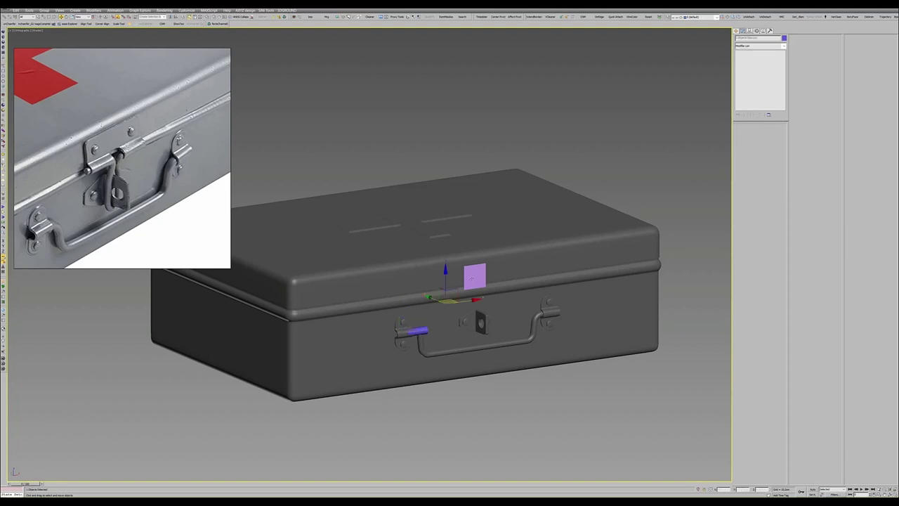
key(alt+q)
key(alt+w)
key(ctrl+shift+z)
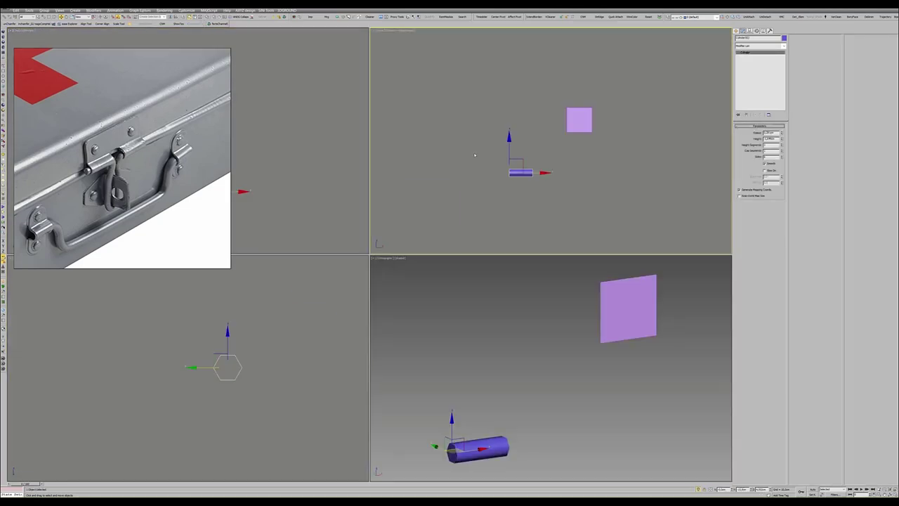
click(517, 171)
key(alt+w)
scroll(385, 307, down, 3)
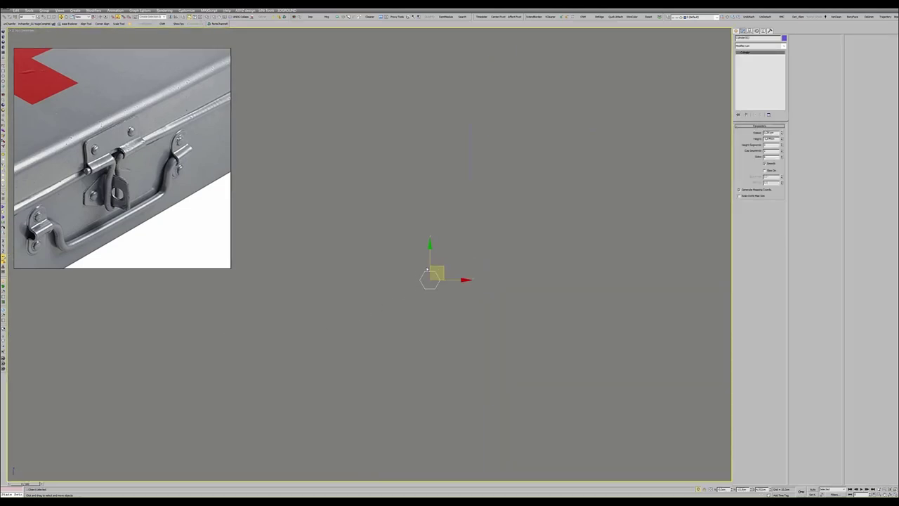
scroll(411, 237, up, 3)
click(489, 145)
middle_drag(489, 144, 437, 189)
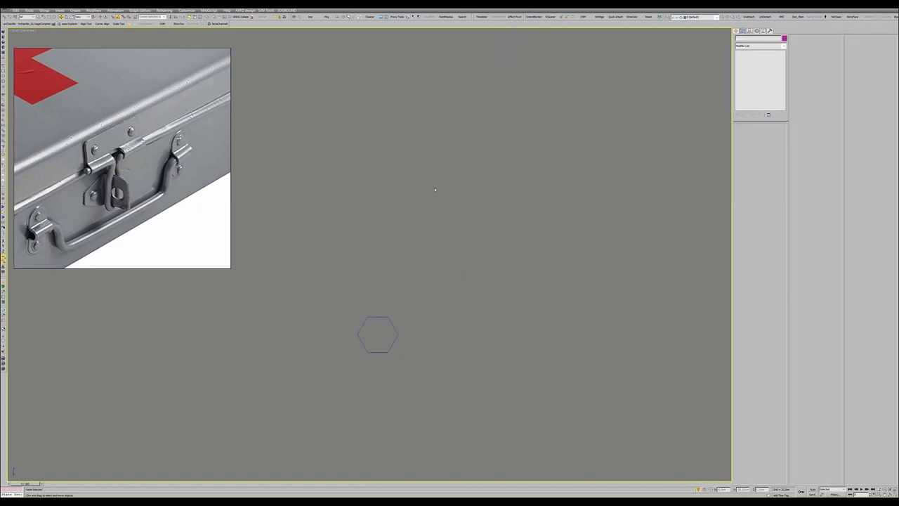
- Recolour the hexagonal cylinder light cyan, move it up and right, and add an Edit Poly modifier
click(397, 335)
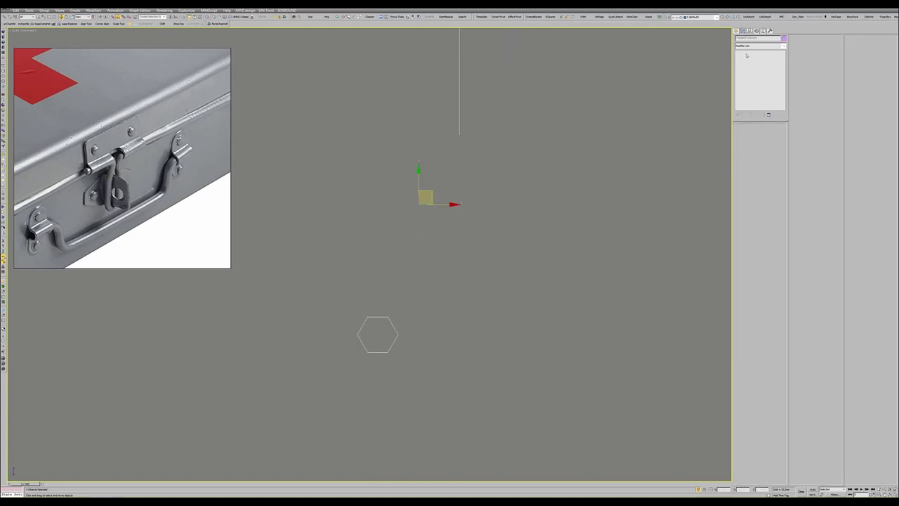
click(783, 39)
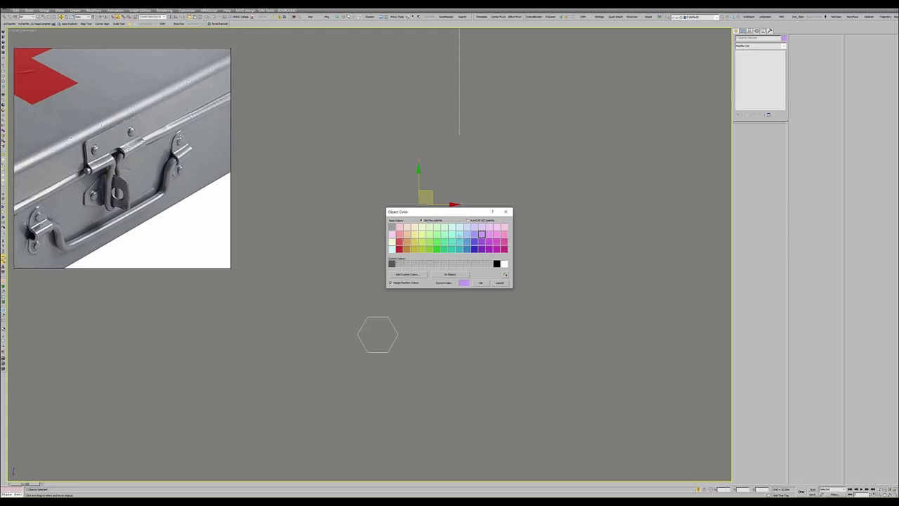
click(460, 228)
click(482, 283)
click(393, 340)
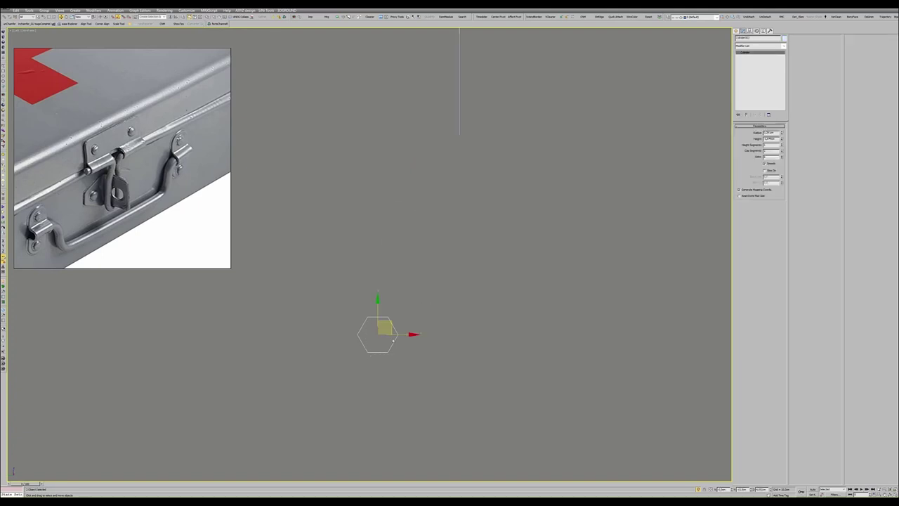
drag(386, 324, 477, 234)
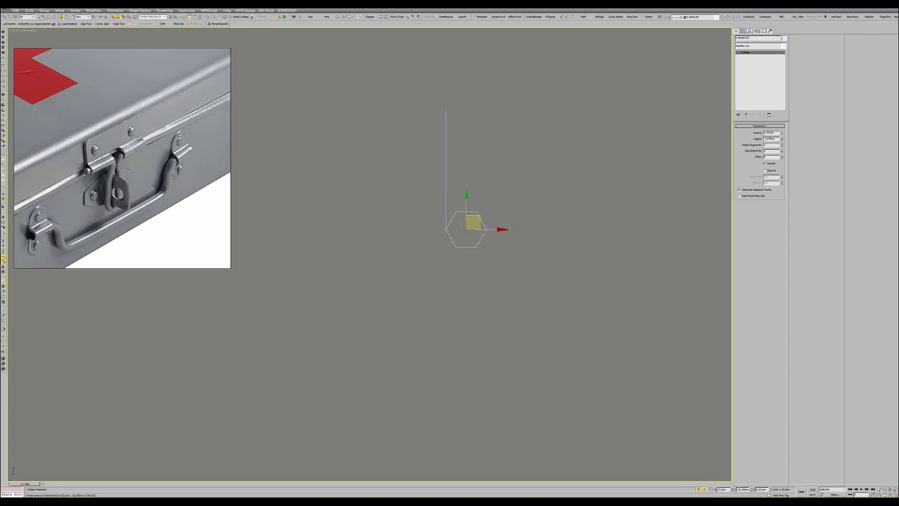
scroll(467, 242, up, 2)
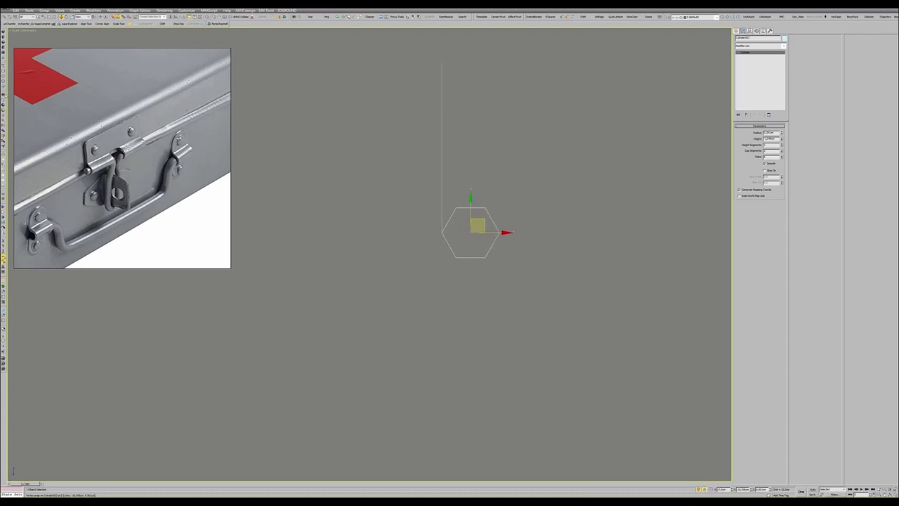
scroll(484, 225, up, 1)
key(4)
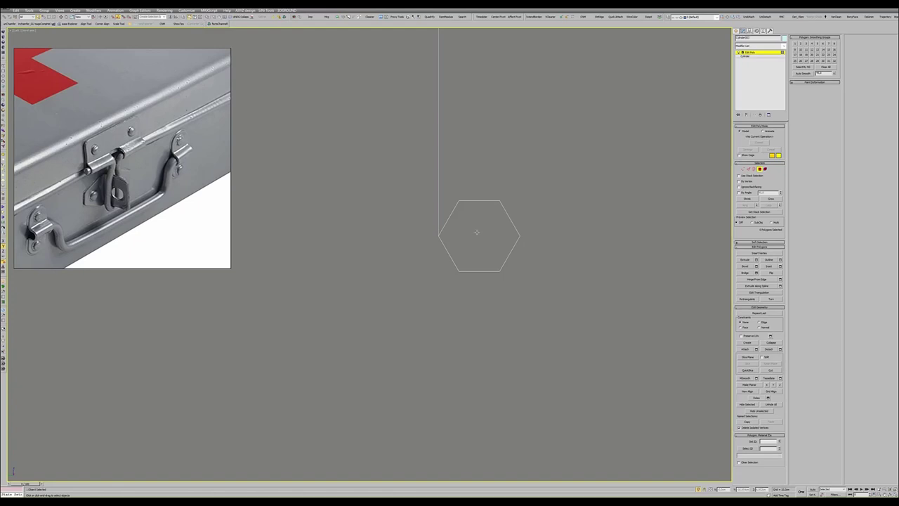
- Snap the hexagonal cylinder to the plate's bottom edge
click(464, 251)
alt+click(459, 223)
click(447, 217)
key(4)
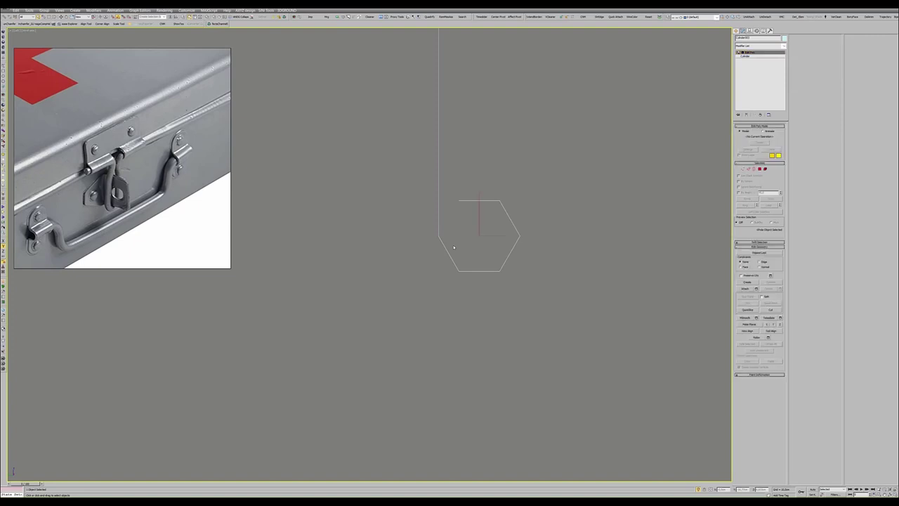
key(alt+w)
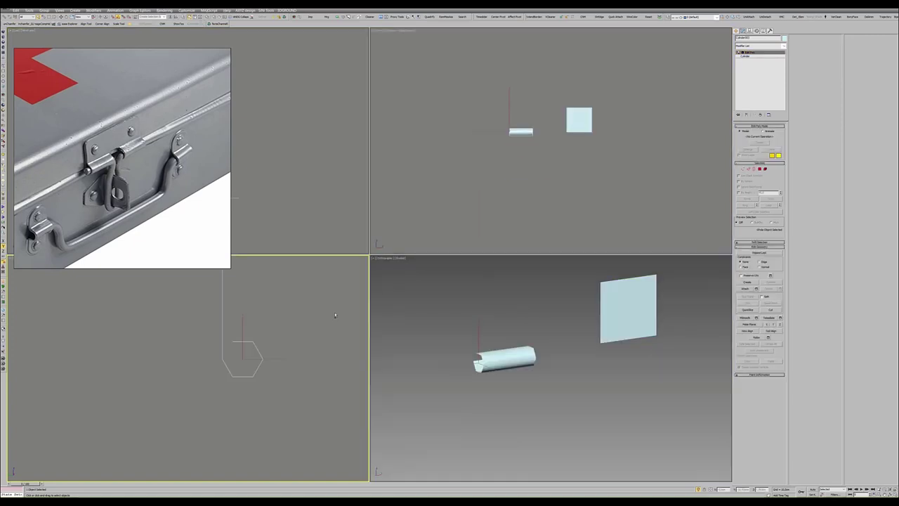
key(alt+w)
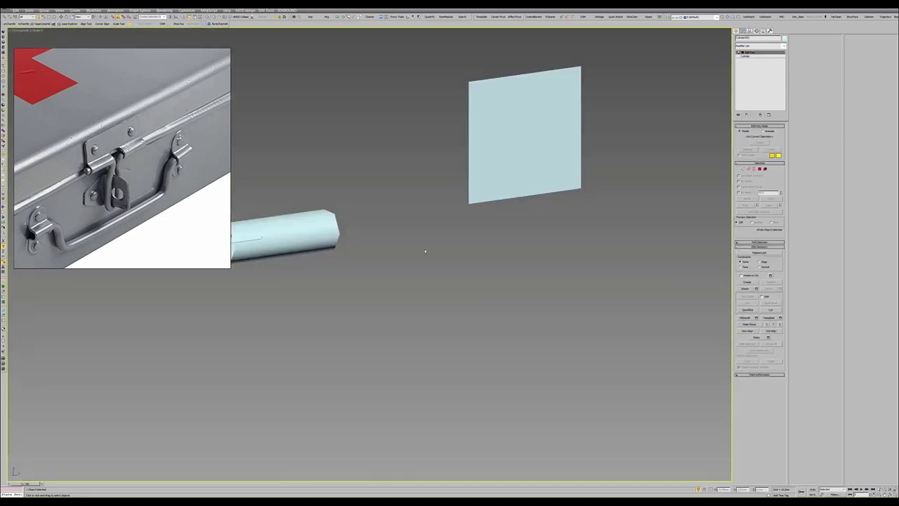
alt+middle_drag(518, 320, 349, 283)
drag(349, 283, 442, 273)
alt+middle_drag(442, 272, 466, 288)
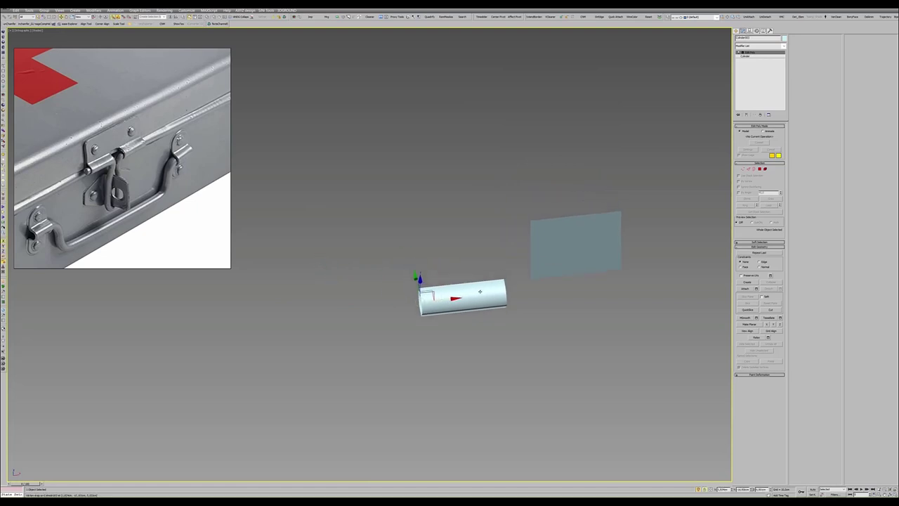
drag(421, 315, 532, 303)
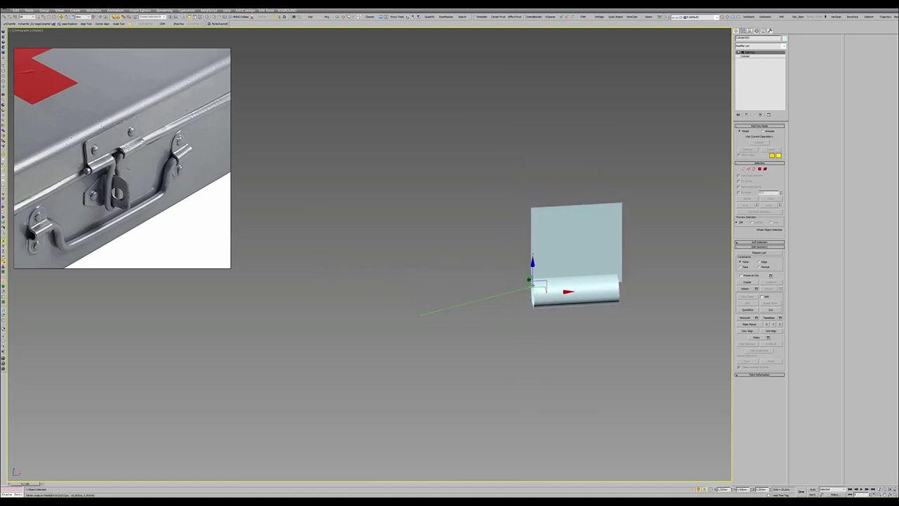
alt+middle_drag(533, 302, 622, 271)
- Move the cylinder's right-end vertices so it spans about half the plate's width, then select the plate
key(1)
mouse_move(642, 267)
mouse_down()
mouse_move(611, 309)
mouse_move(603, 295)
mouse_up()
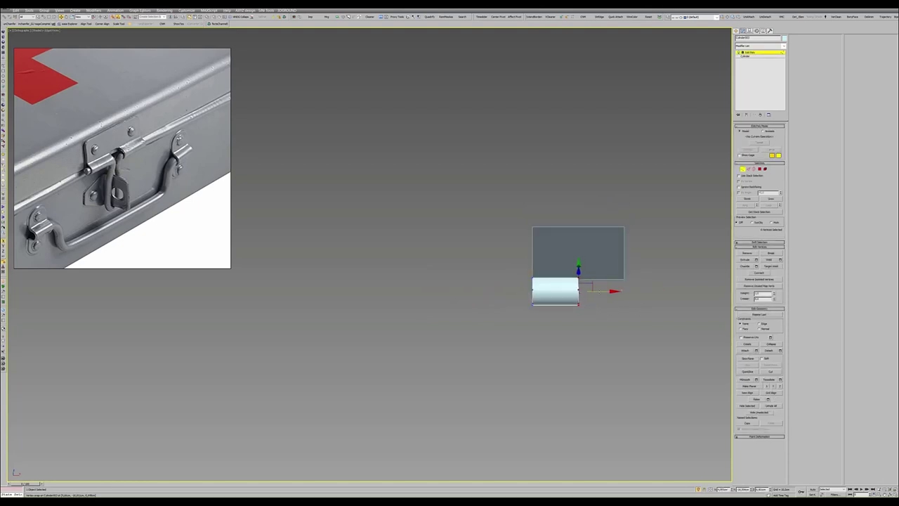
alt+middle_drag(562, 281, 556, 340)
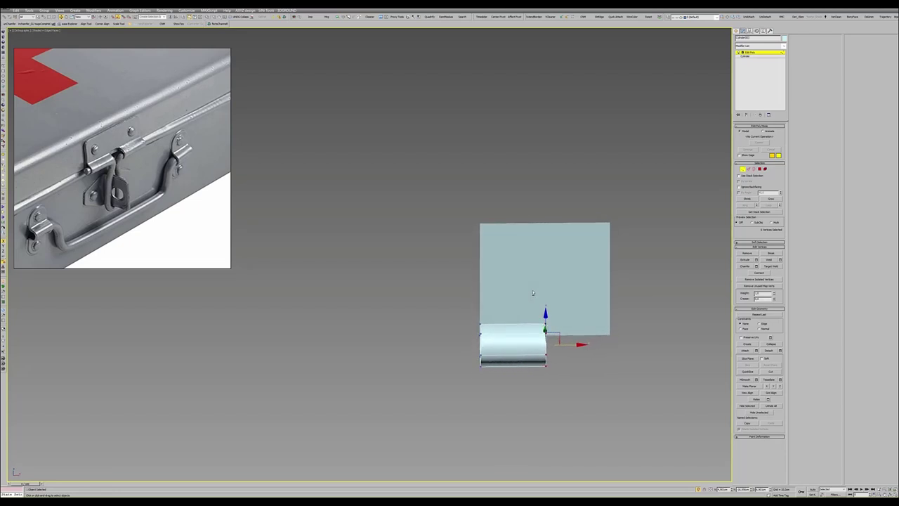
drag(556, 340, 546, 340)
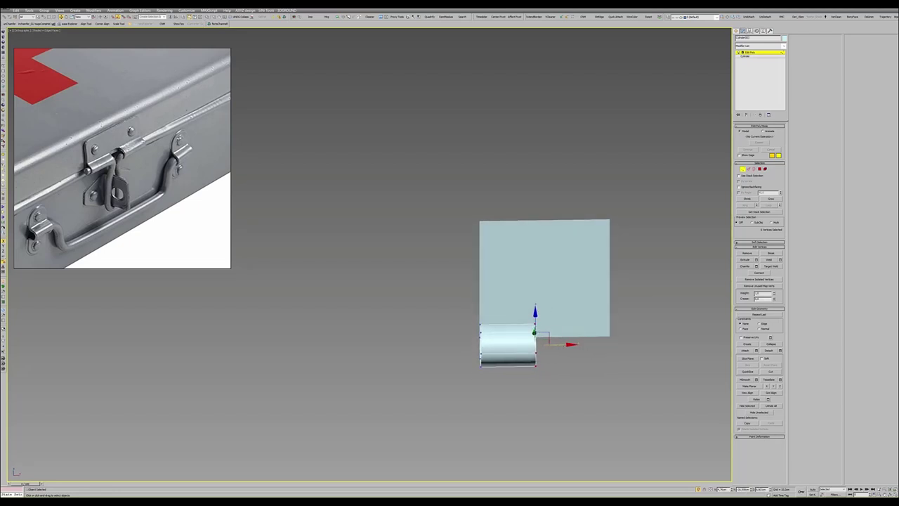
drag(558, 343, 600, 343)
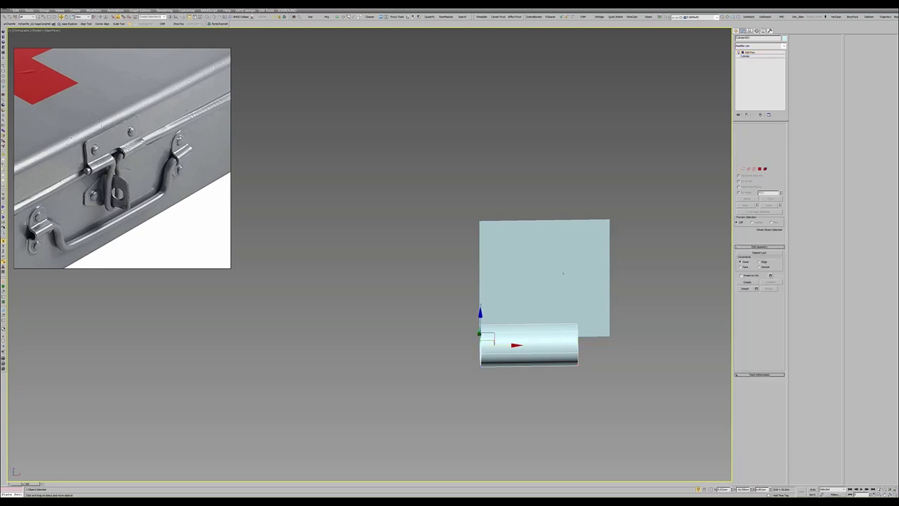
click(565, 267)
- Attach the cylinder barrel to the latch plate so they form one mesh
key(2)
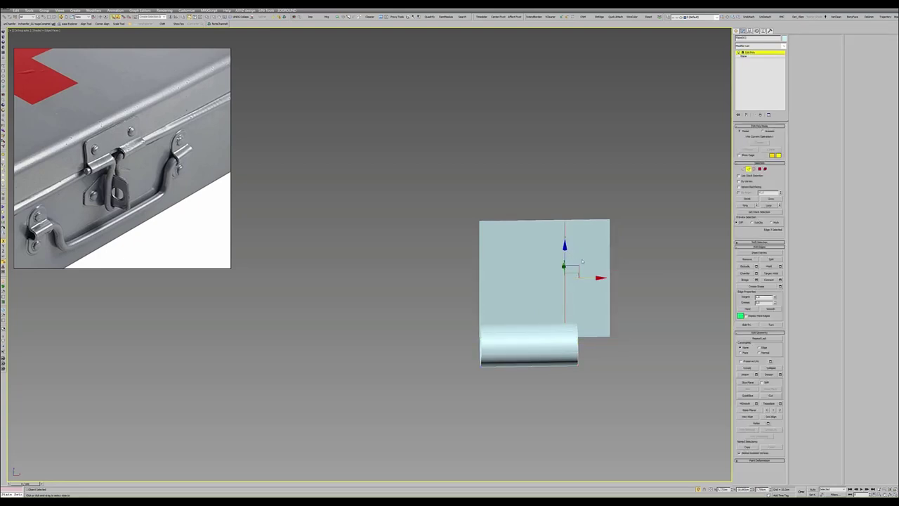
click(579, 295)
alt+middle_drag(555, 302, 510, 301)
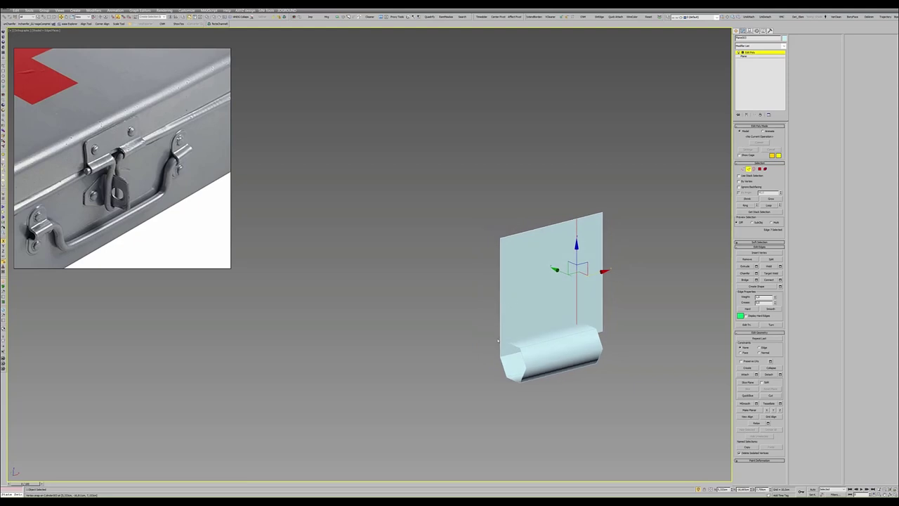
key(2)
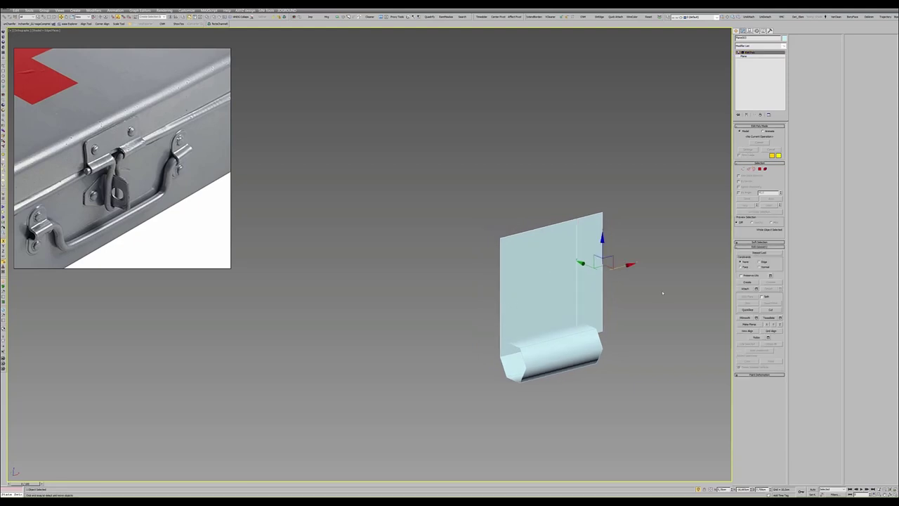
click(744, 288)
right_click(526, 351)
key(1)
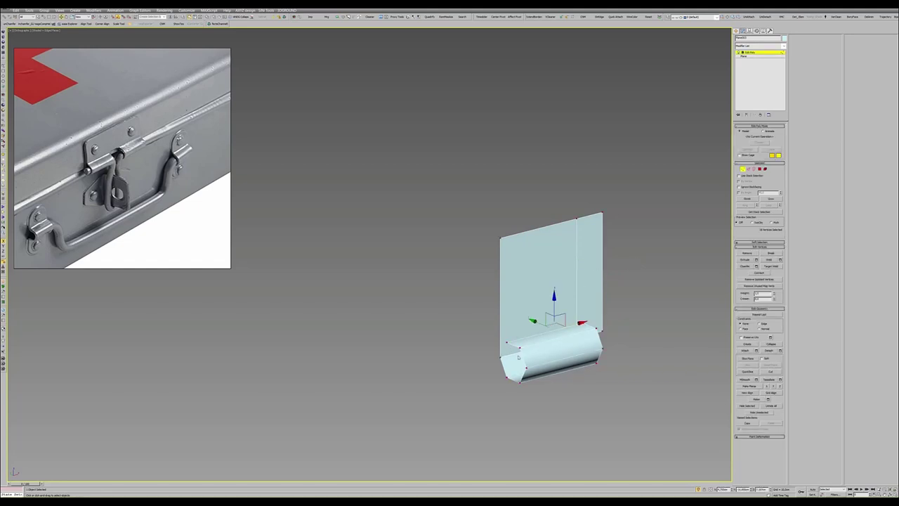
key(1)
mouse_move(554, 315)
alt+middle_down()
mouse_move(536, 341)
mouse_move(540, 364)
alt+middle_up()
- Select and clean up the barrel's end-cap polygon
key(4)
click(535, 363)
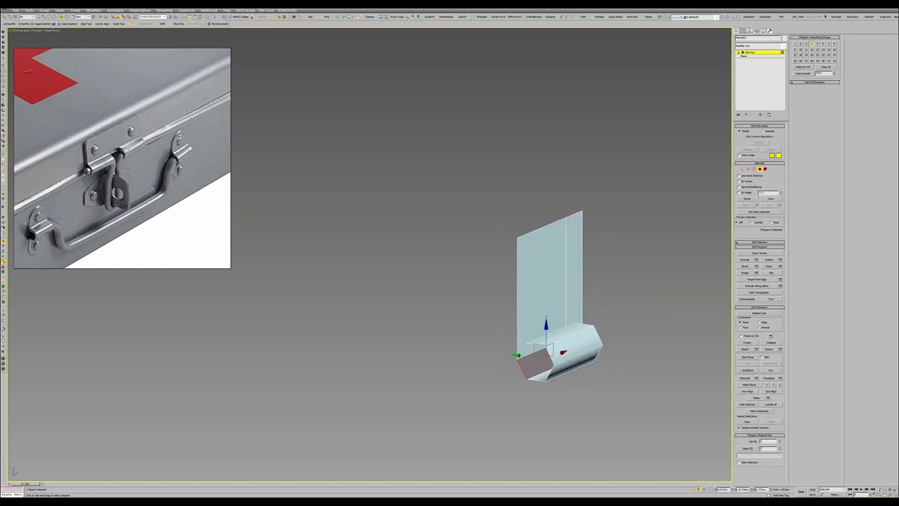
key(5)
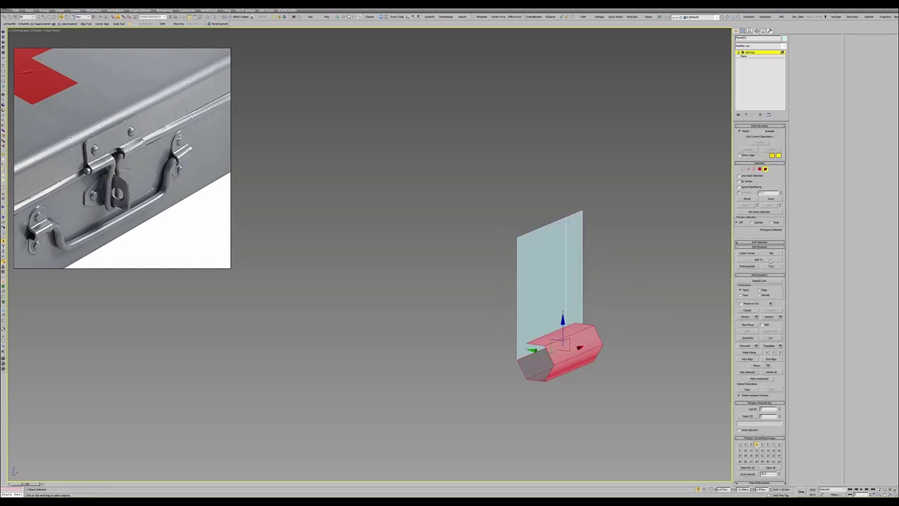
key(4)
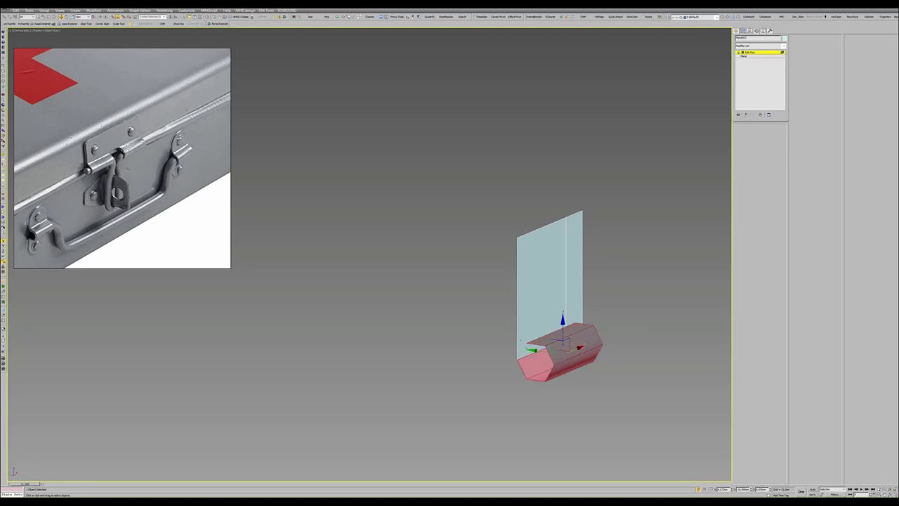
key(1)
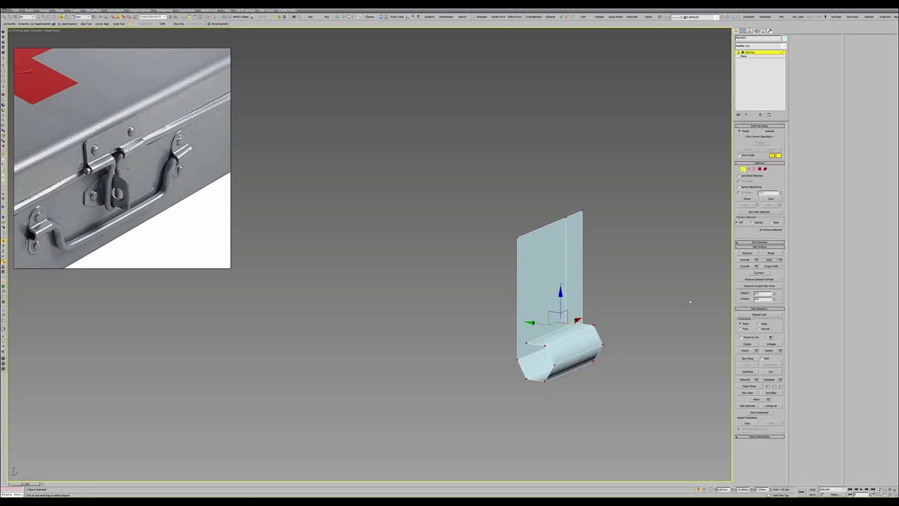
key(1)
alt+middle_drag(558, 316, 569, 318)
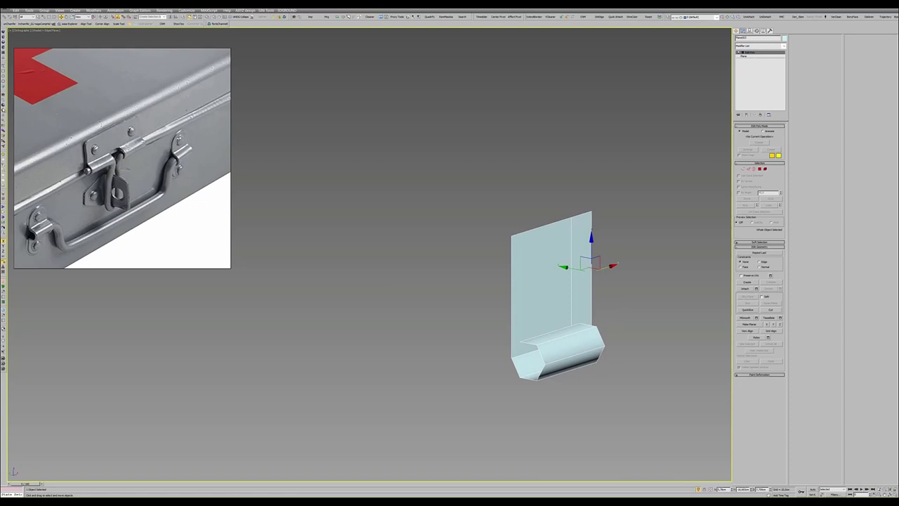
- Add TurboSmooth to the combined mesh and raise its iterations
click(5, 130)
mouse_move(492, 267)
alt+middle_down()
mouse_move(516, 246)
mouse_move(541, 242)
alt+middle_up()
click(780, 133)
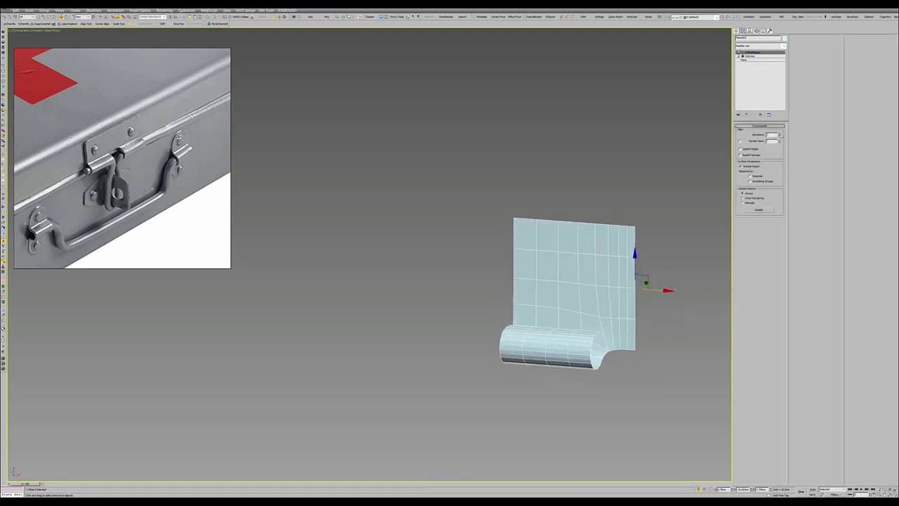
click(756, 56)
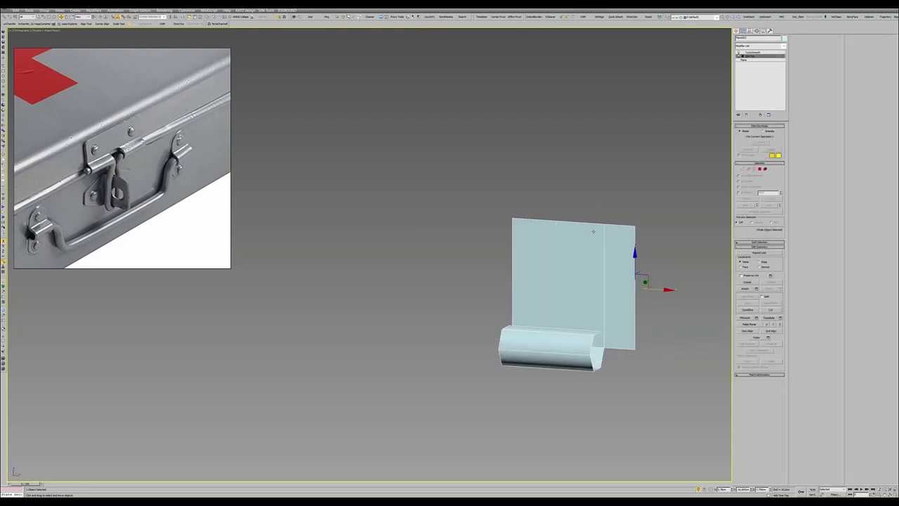
- Add an Edit Poly and Connect the selected barrel edges with 3 segments
key(2)
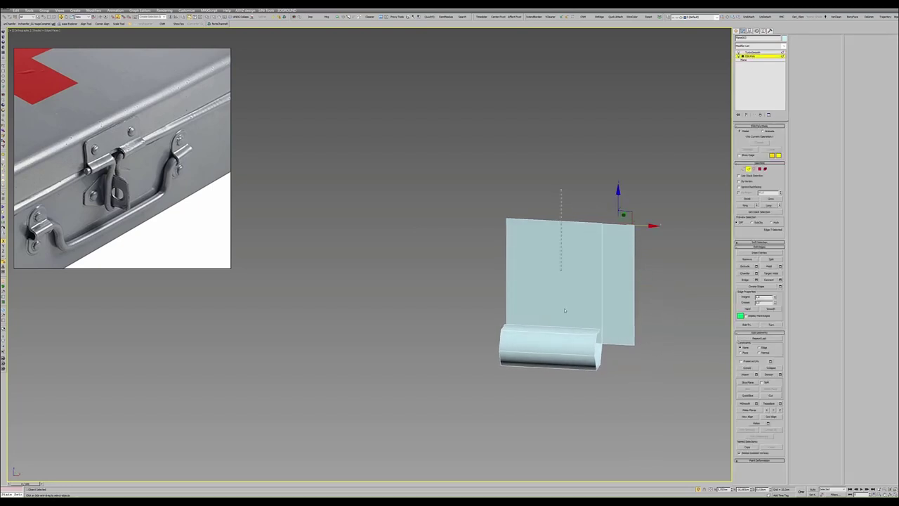
click(556, 365)
key(2)
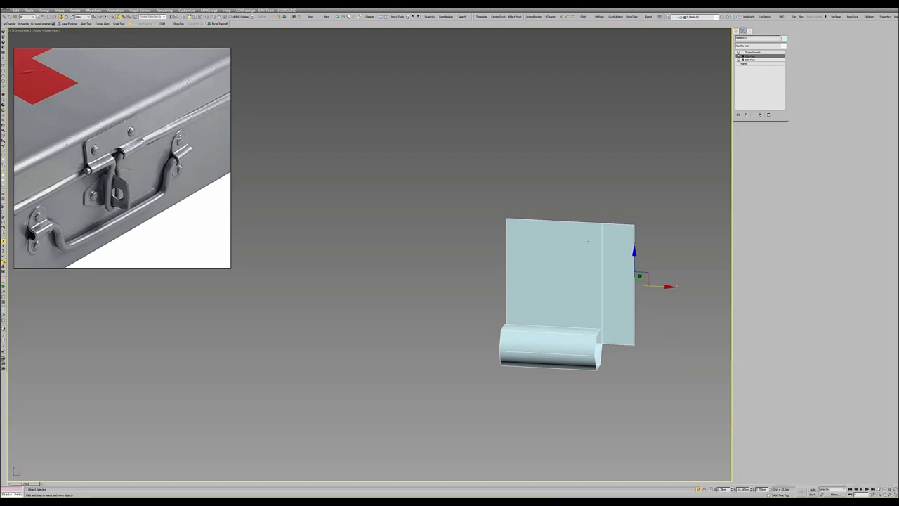
key(2)
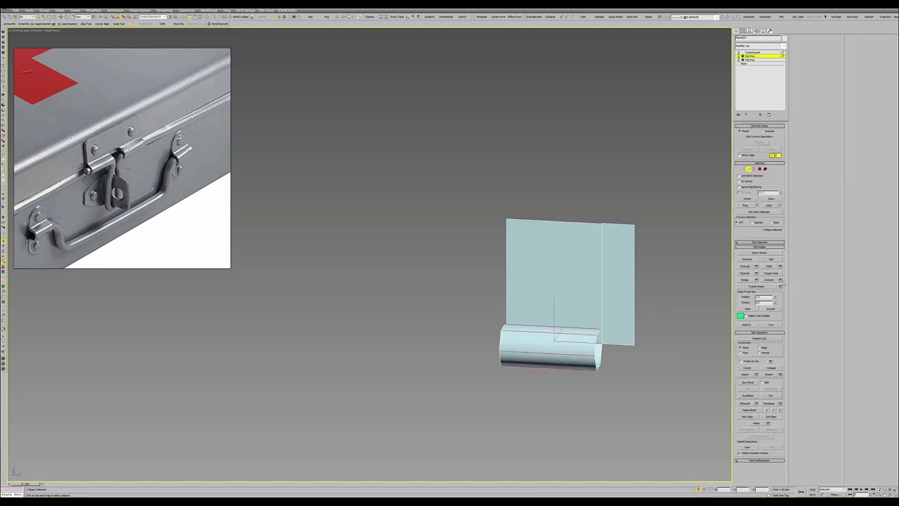
click(779, 279)
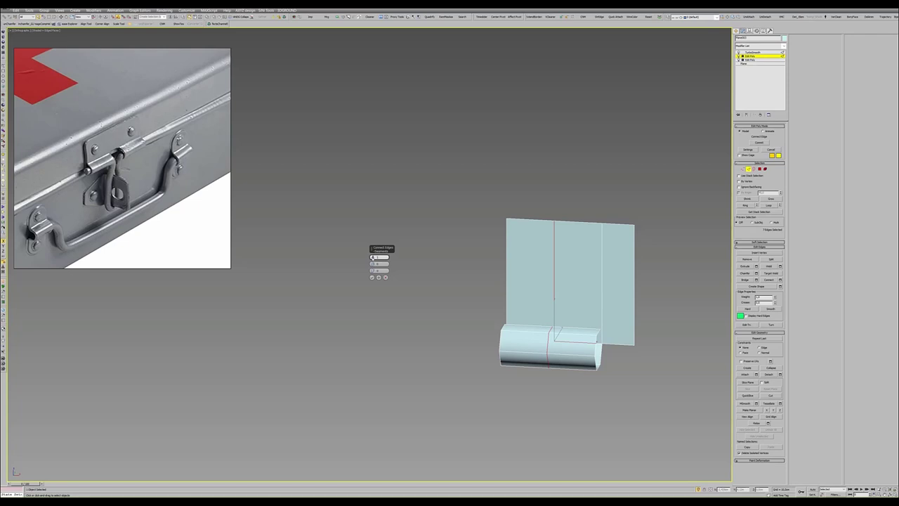
drag(372, 256, 382, 294)
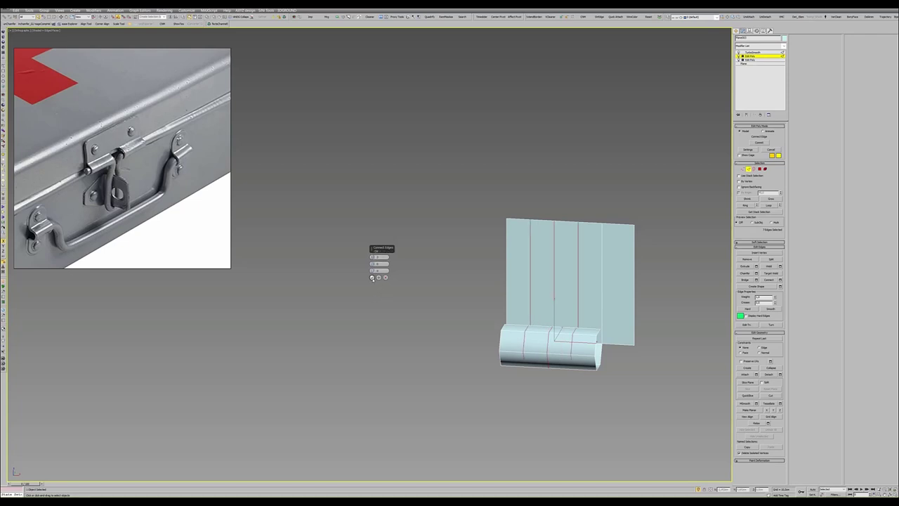
click(372, 276)
key(2)
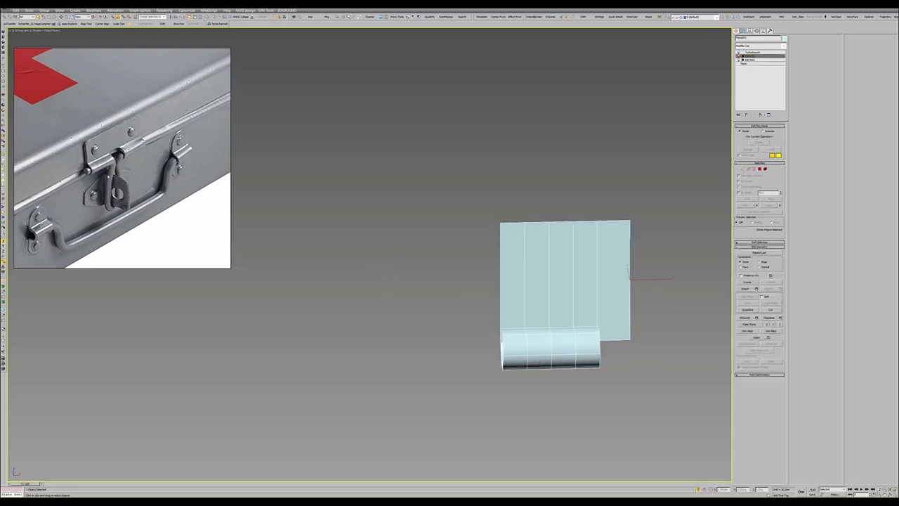
- Add a Symmetry modifier with Flip checked to create the opposite barrel
click(4, 125)
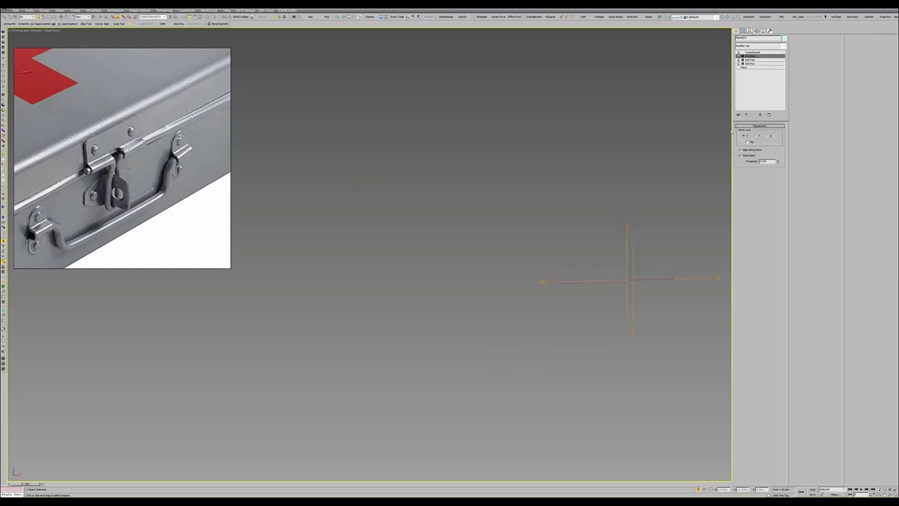
click(749, 143)
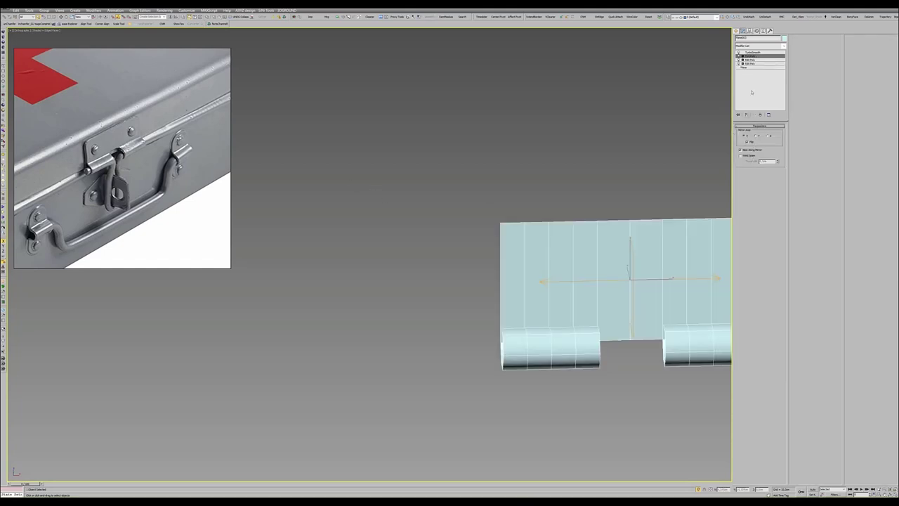
mouse_move(634, 192)
middle_down()
mouse_move(556, 225)
mouse_move(572, 219)
middle_up()
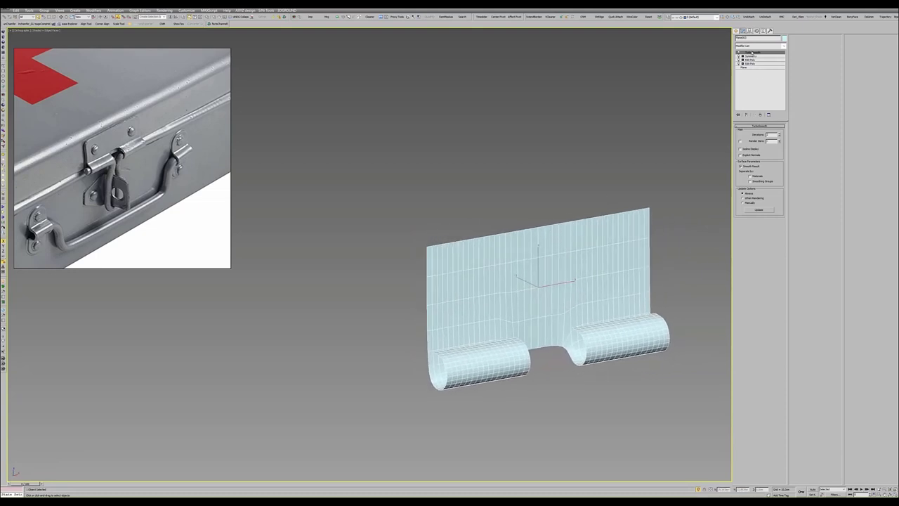
- Insert a new vertical edge loop near the plate's edge and select it
click(750, 59)
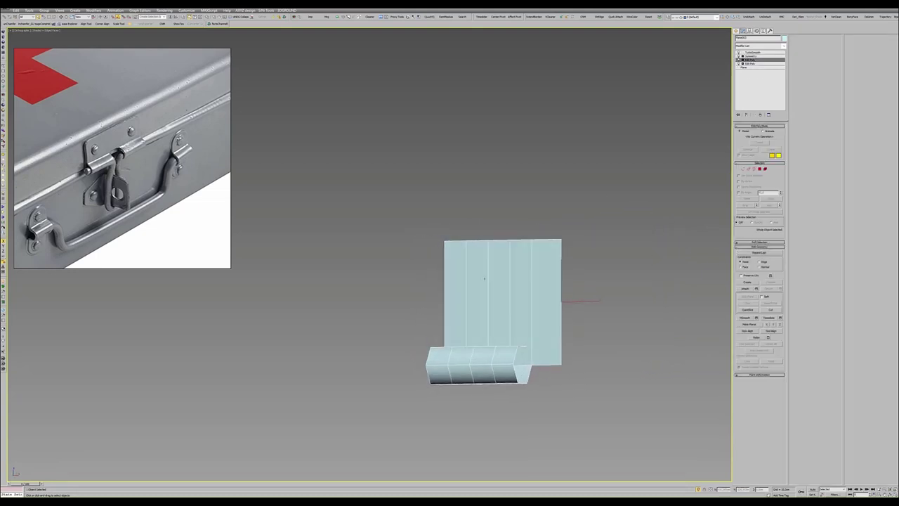
alt+middle_drag(484, 278, 487, 291)
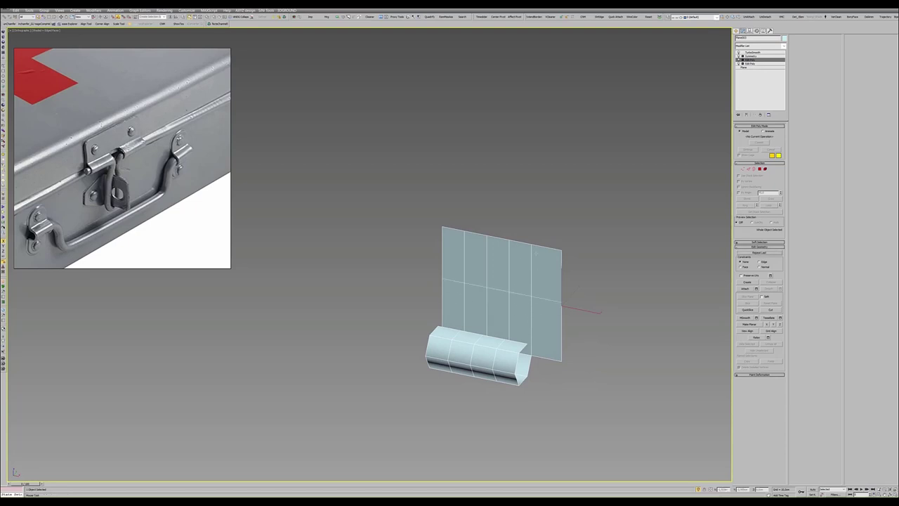
click(537, 320)
key(2)
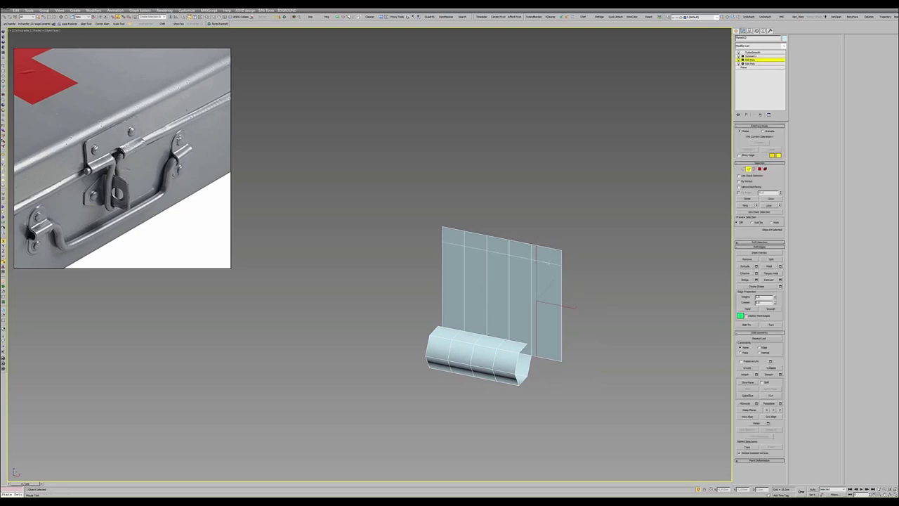
click(537, 265)
- In the Left view, Shift-drag the hexagon's upper-left edge to extrude a lip
key(x)
key(alt+w)
right_click(306, 330)
key(alt+w)
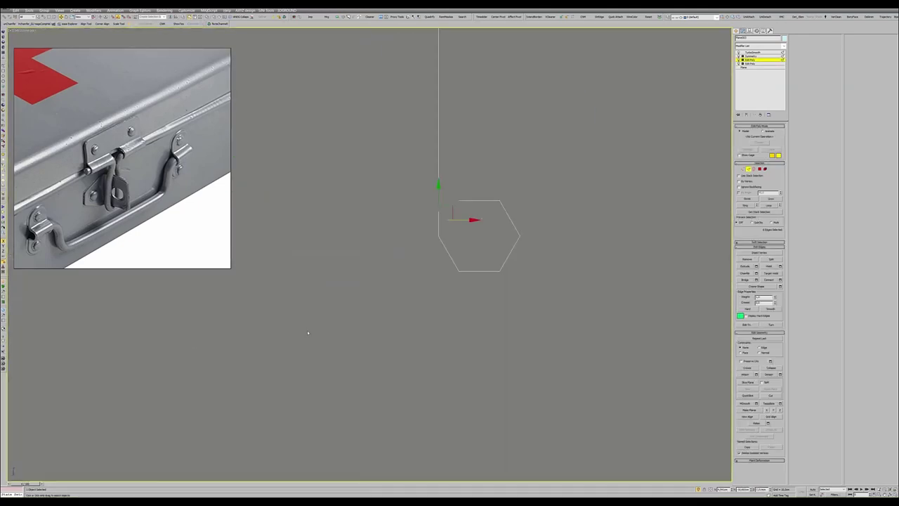
middle_drag(477, 200, 473, 235)
key(1)
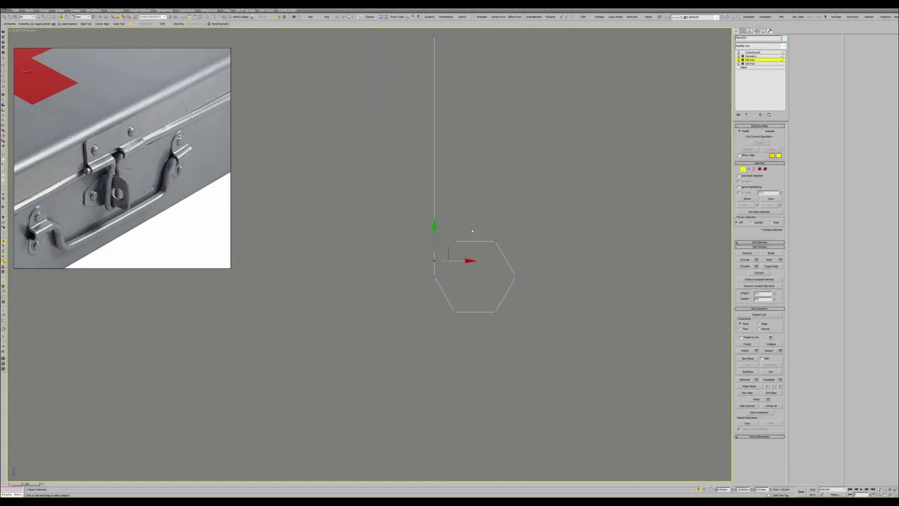
click(450, 254)
key(2)
click(444, 260)
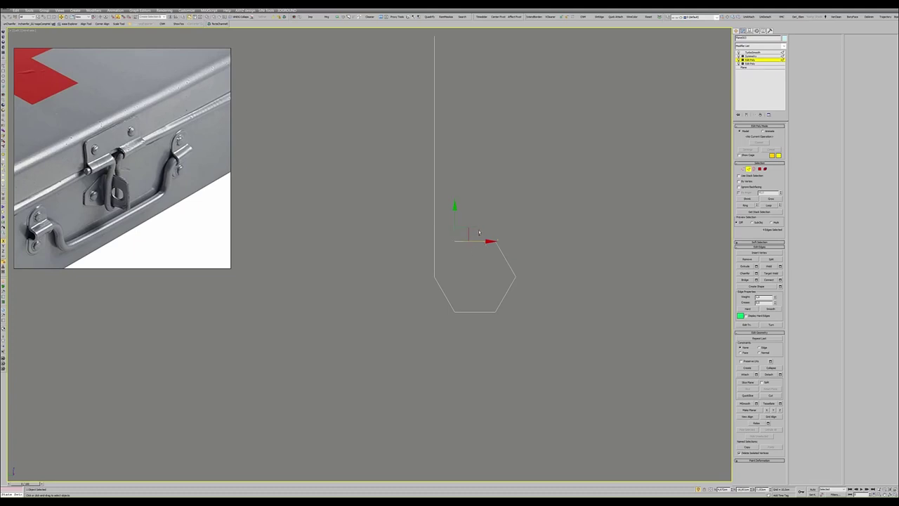
shift+drag(461, 233, 445, 209)
key(2)
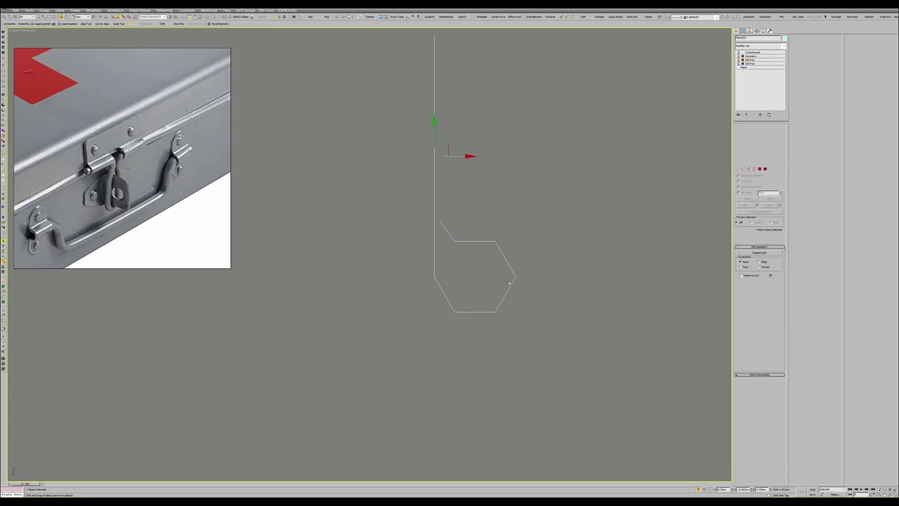
- Compare the smoothed, mirrored end result with the base mesh in perspective and side views
key(alt+w)
right_click(489, 297)
key(alt+w)
alt+middle_drag(489, 296, 471, 291)
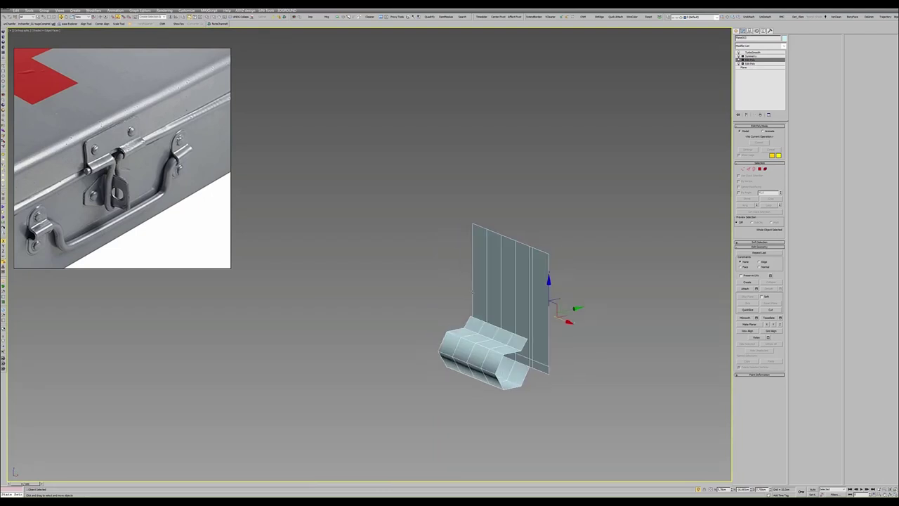
key(ctrl+e)
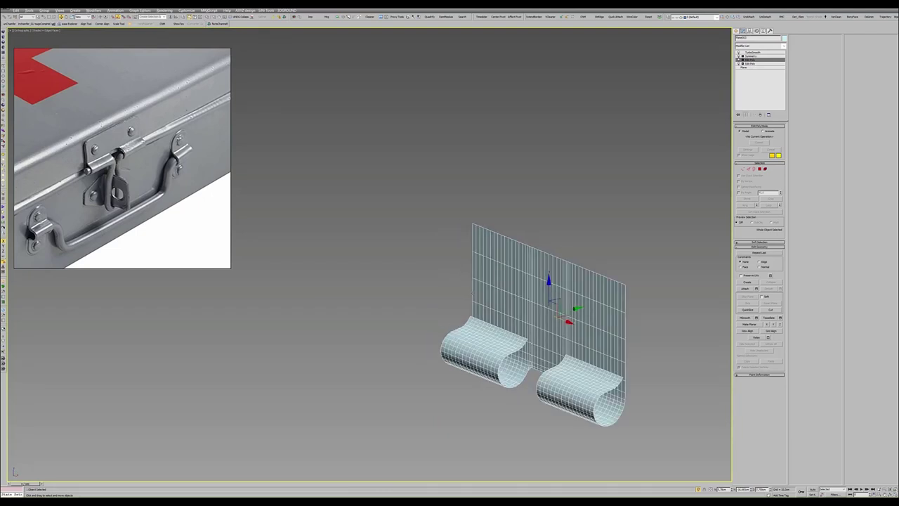
key(ctrl+e)
key(alt+w)
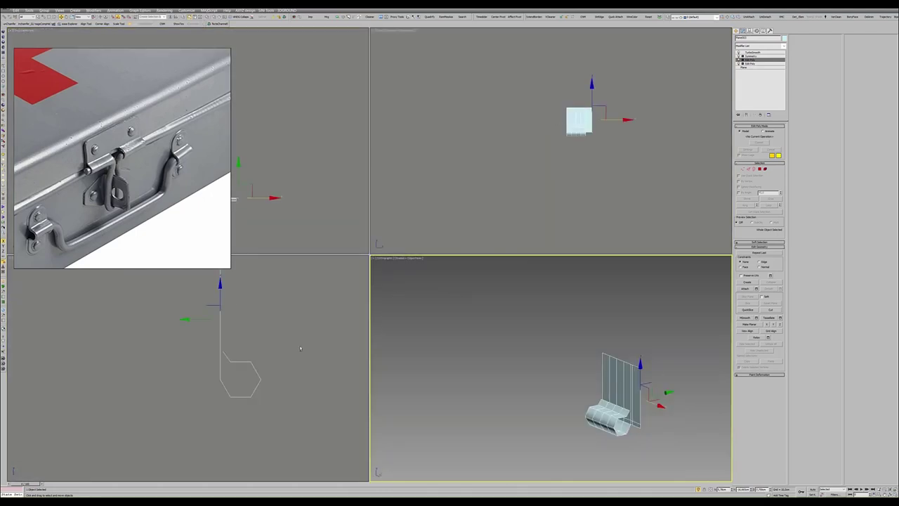
key(alt+w)
key(ctrl+e)
- Pull the lip's top vertices up and left, then check the smoothed result
key(1)
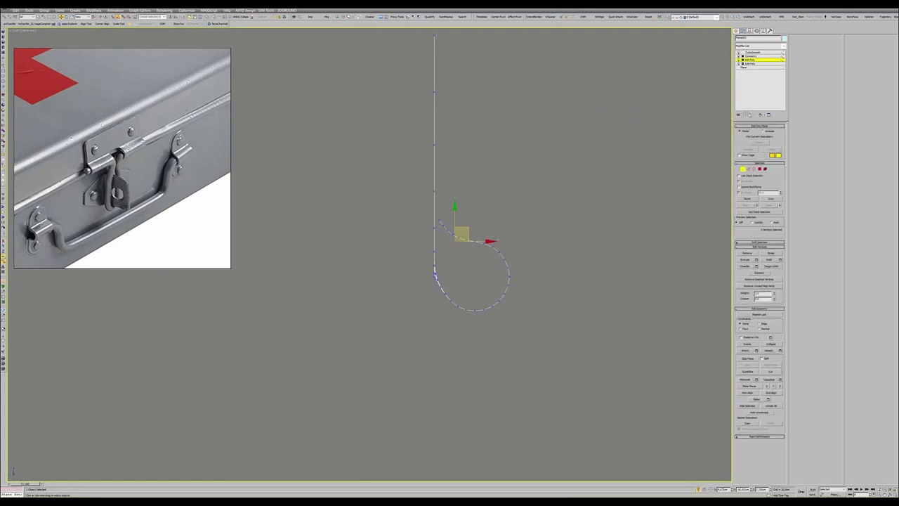
key(ctrl+e)
key(ctrl+e)
mouse_move(450, 219)
mouse_down()
mouse_move(442, 209)
mouse_move(452, 203)
mouse_up()
key(ctrl+e)
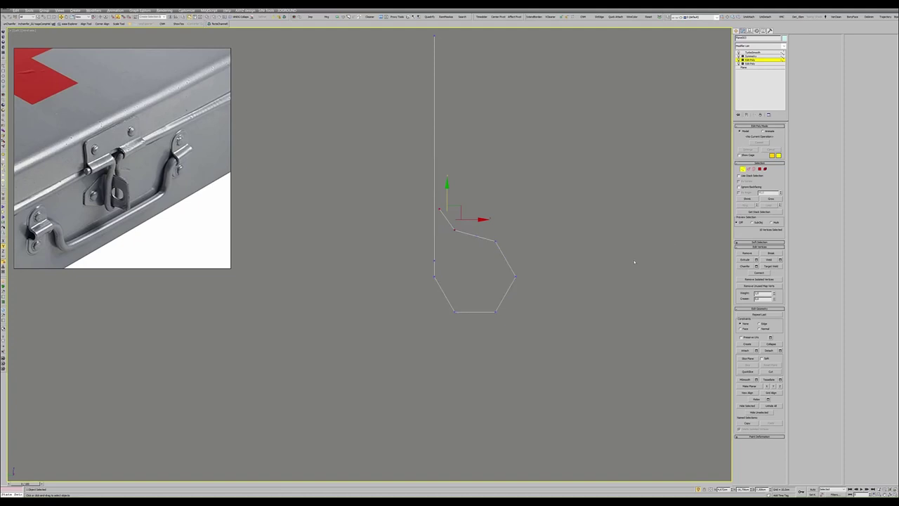
key(alt+w)
middle_click(556, 351)
key(alt+w)
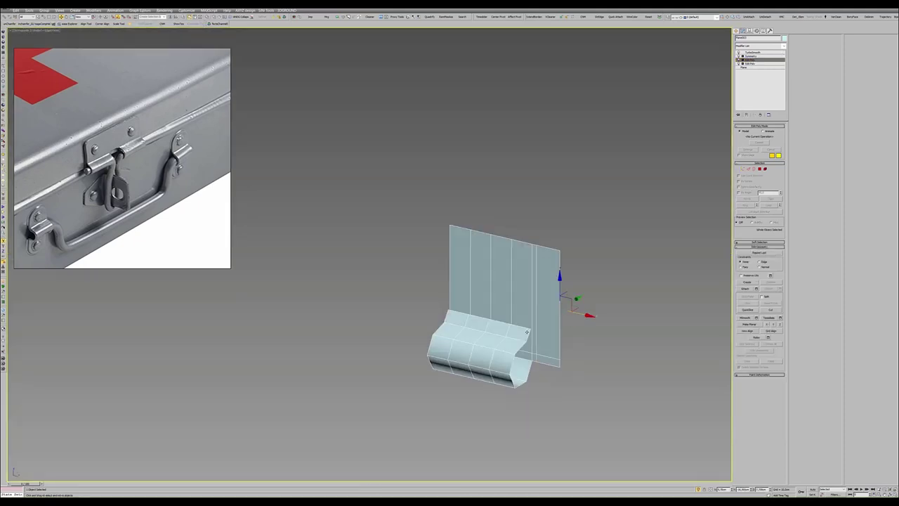
scroll(477, 321, down, 2)
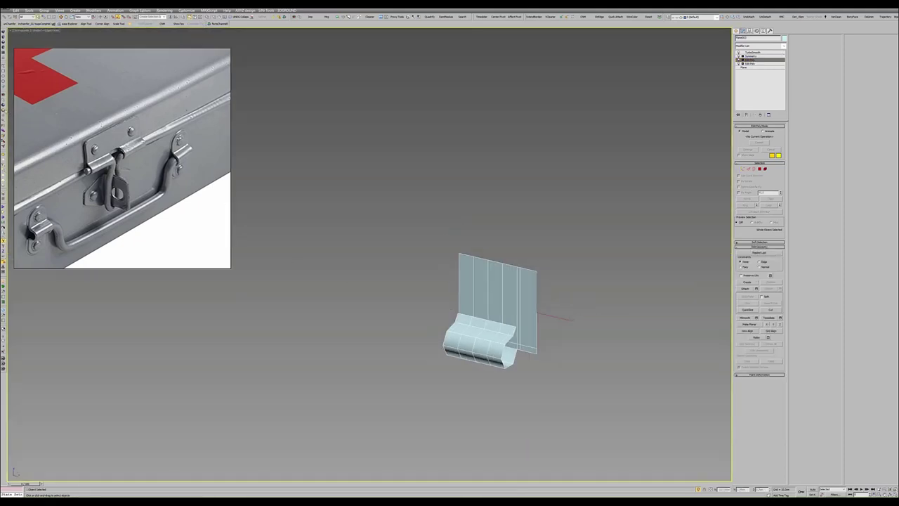
- Add a Shell with Straighten Corners, a thinner Outer Amount and larger Inner Amount
key(s)
click(754, 280)
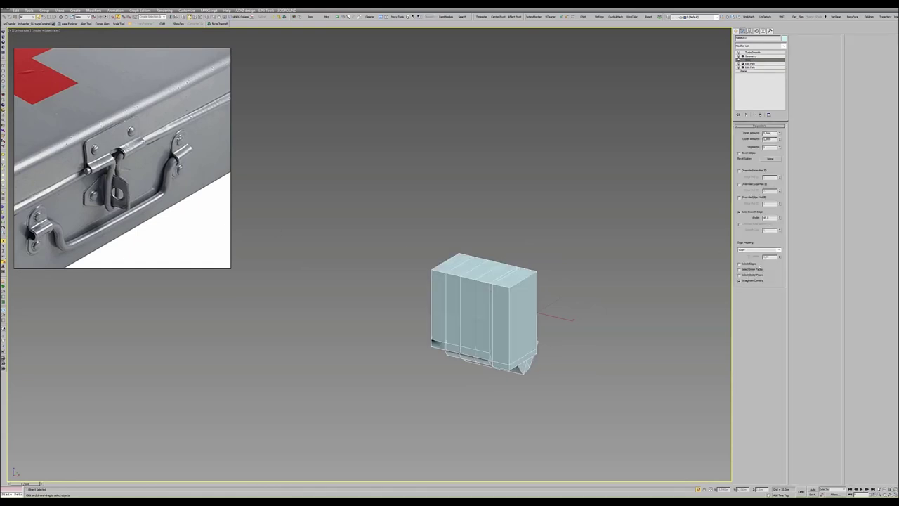
drag(778, 140, 779, 141)
alt+middle_drag(496, 261, 537, 257)
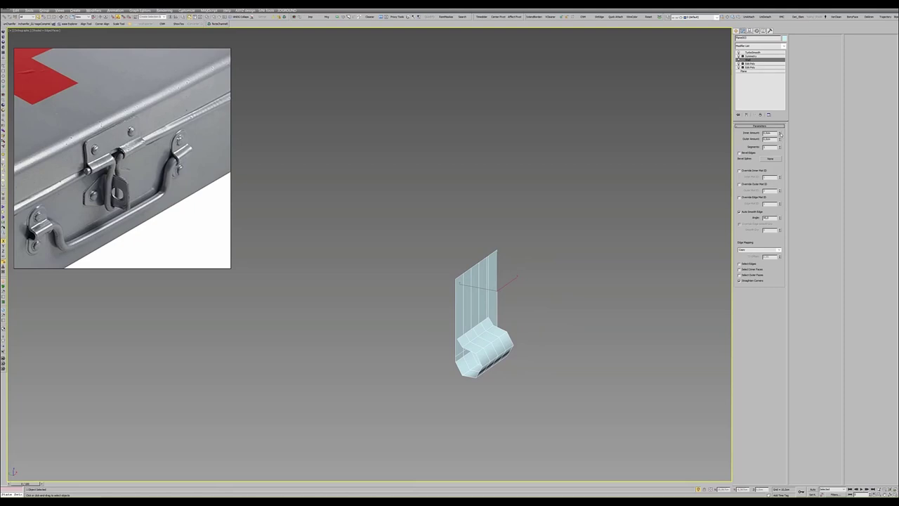
drag(780, 134, 780, 130)
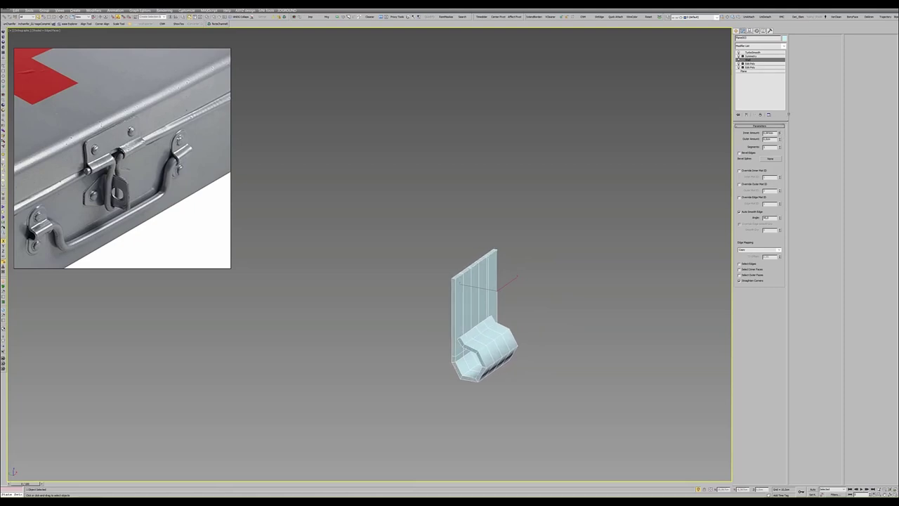
scroll(484, 316, up, 5)
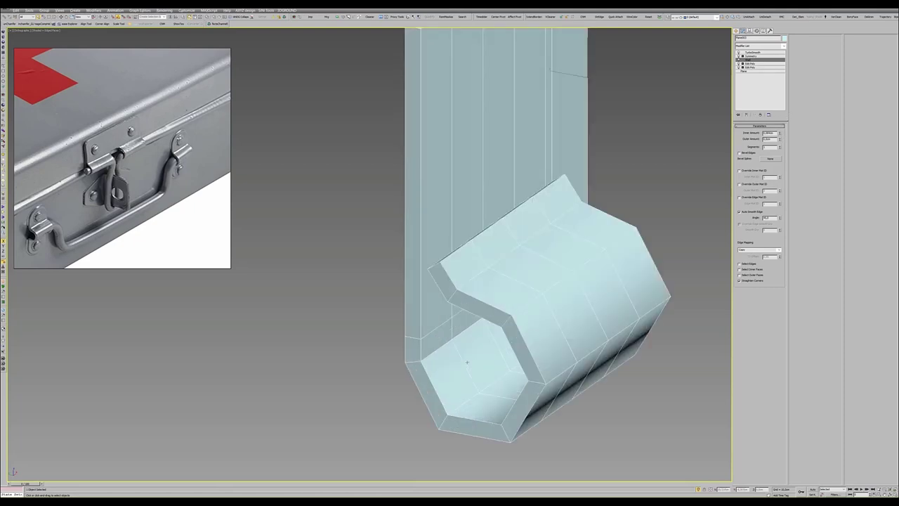
scroll(485, 316, down, 5)
alt+middle_drag(485, 316, 512, 316)
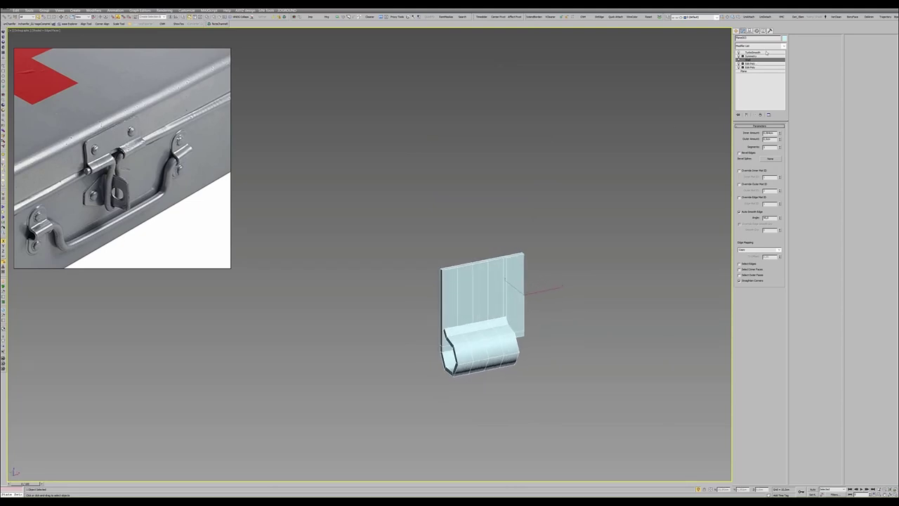
- Preview the smoothed mirrored model, then add a new Edit Poly above the Shell
click(766, 53)
mouse_move(522, 221)
alt+middle_down()
mouse_move(491, 218)
mouse_move(530, 220)
alt+middle_up()
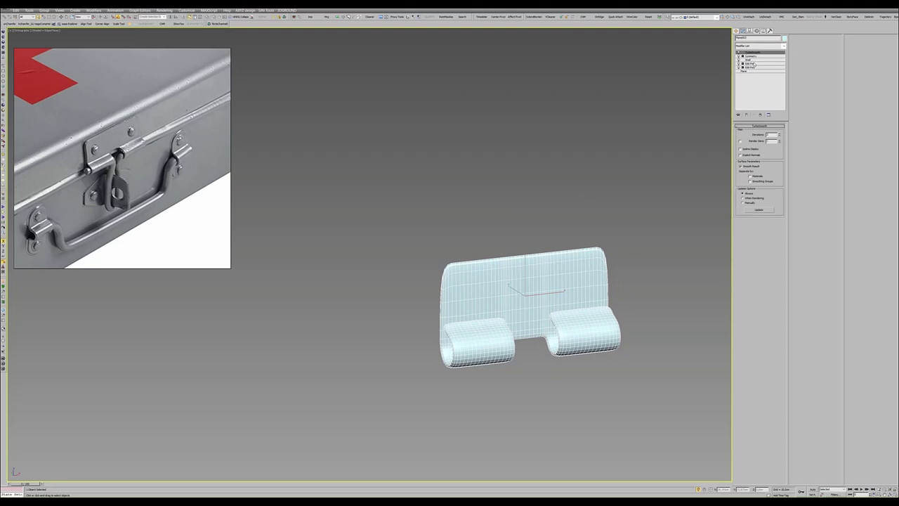
click(750, 63)
alt+middle_drag(495, 275, 511, 274)
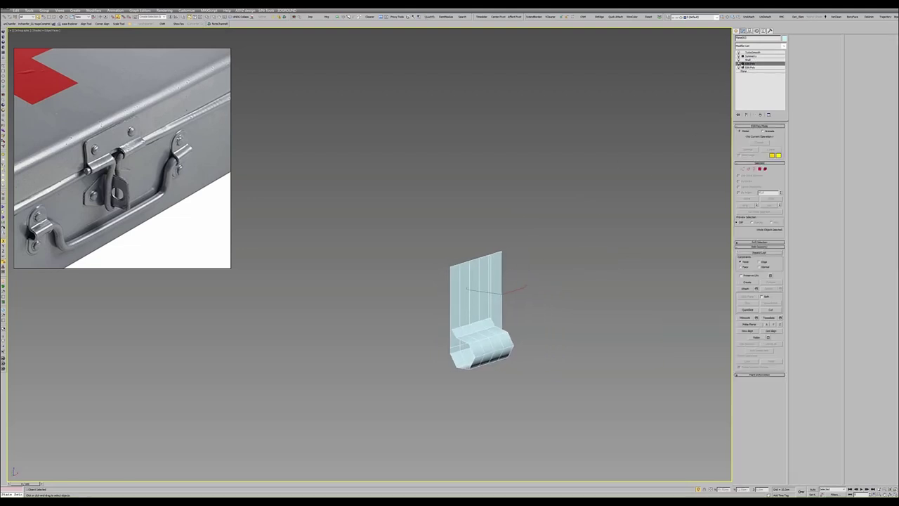
click(750, 60)
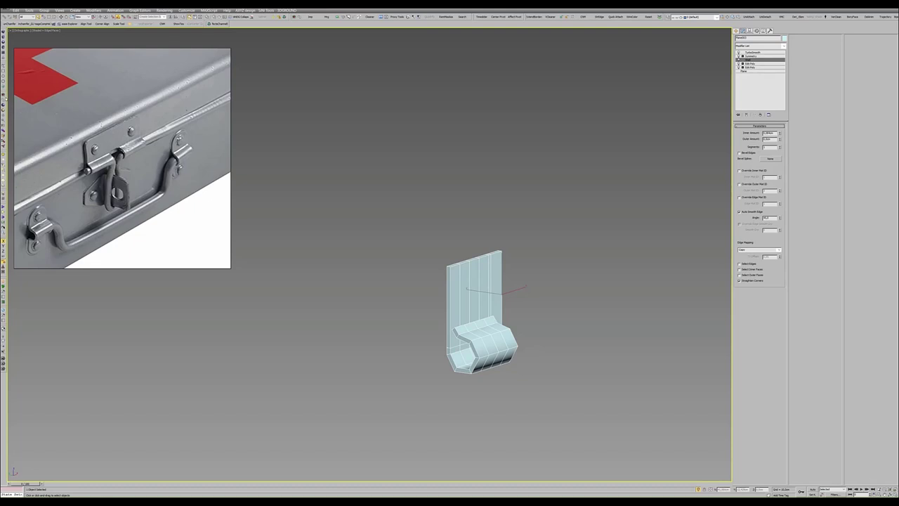
click(759, 46)
alt+middle_drag(495, 344, 530, 346)
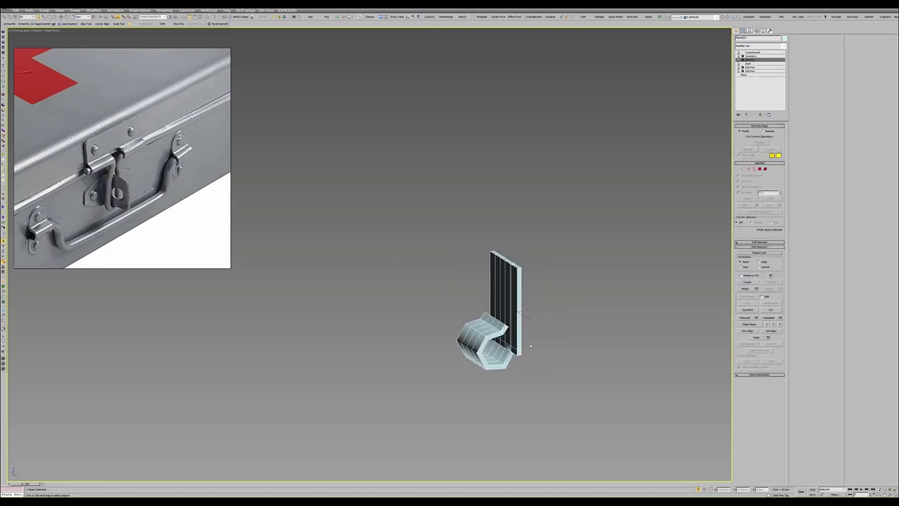
- Delete the thin side polygon of the shelled plate at the mirror seam
scroll(530, 345, up, 3)
key(4)
click(508, 281)
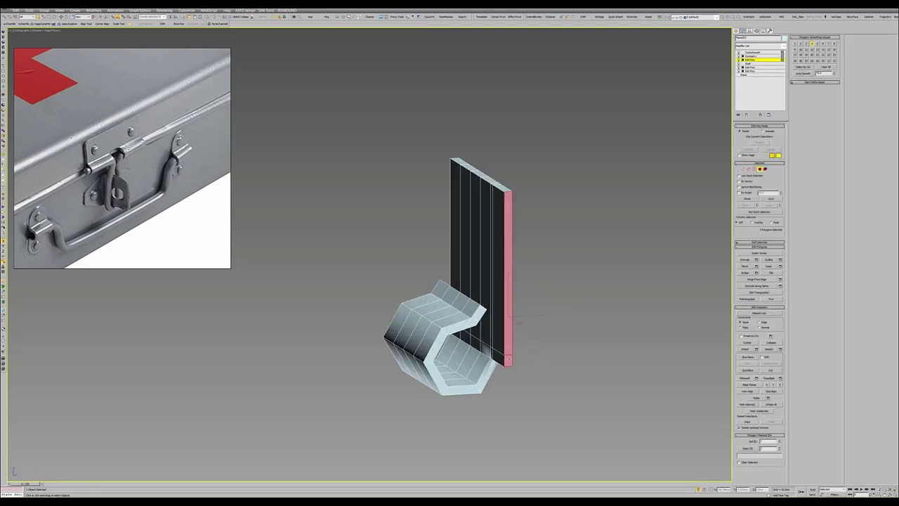
key(Delete)
alt+middle_drag(479, 325, 484, 363)
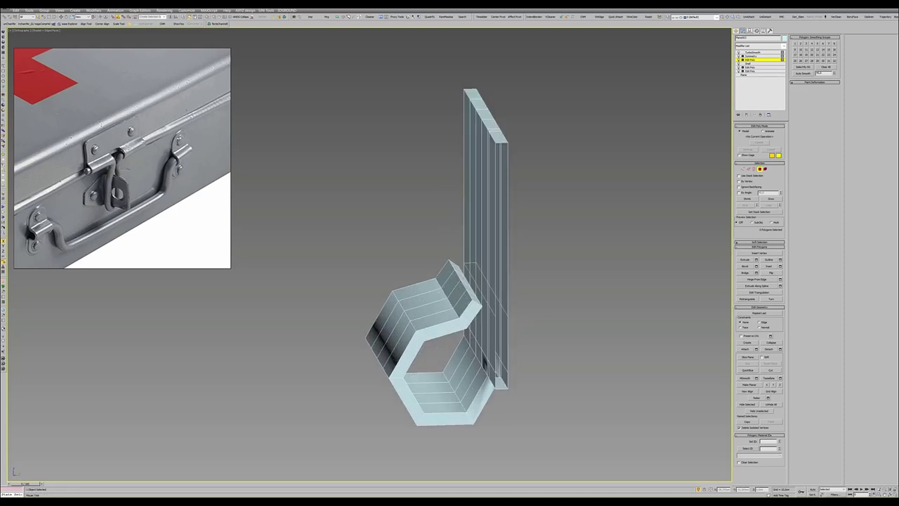
- Select the edges along the plate's left side in Edge mode
key(2)
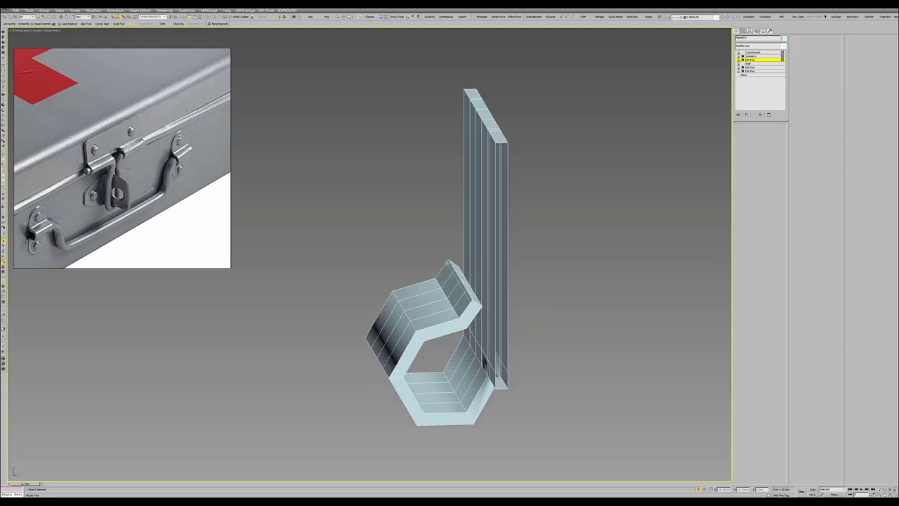
mouse_move(484, 351)
alt+middle_down()
mouse_move(518, 306)
mouse_move(533, 320)
mouse_move(519, 323)
alt+middle_up()
scroll(517, 306, up, 3)
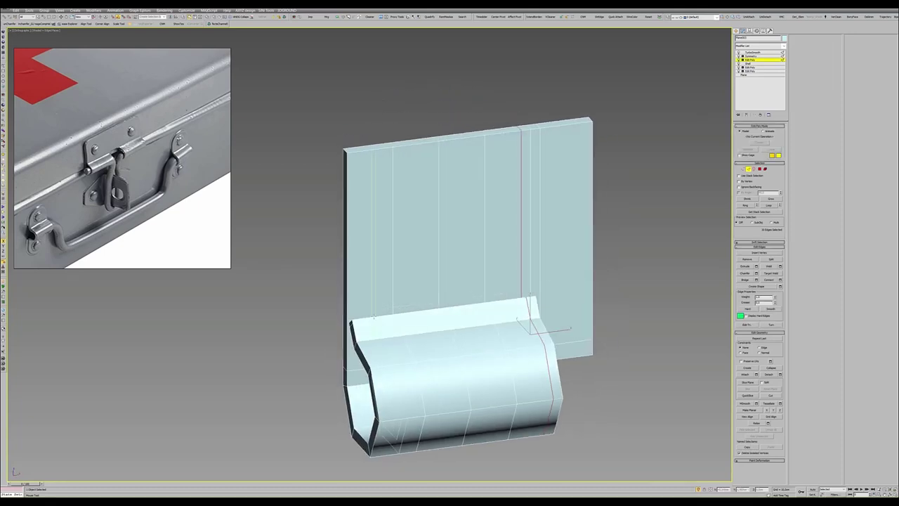
click(370, 393)
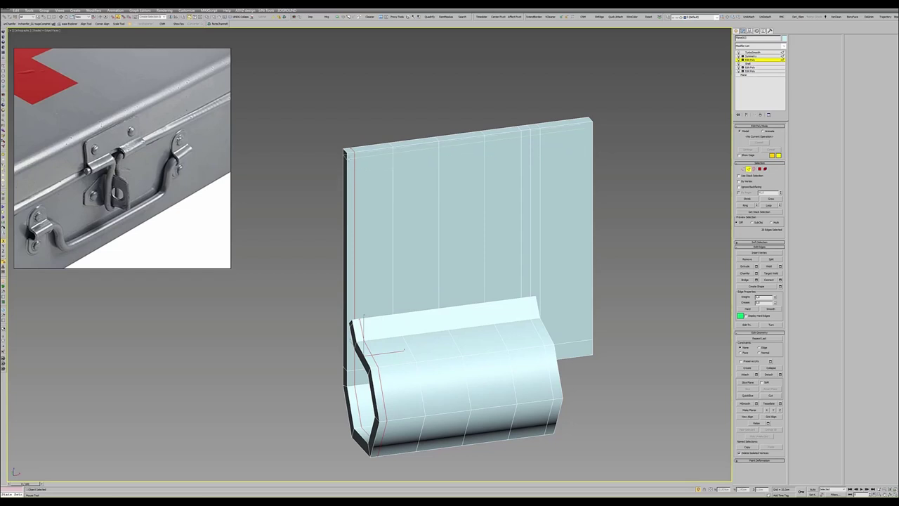
alt+middle_drag(375, 165, 457, 137)
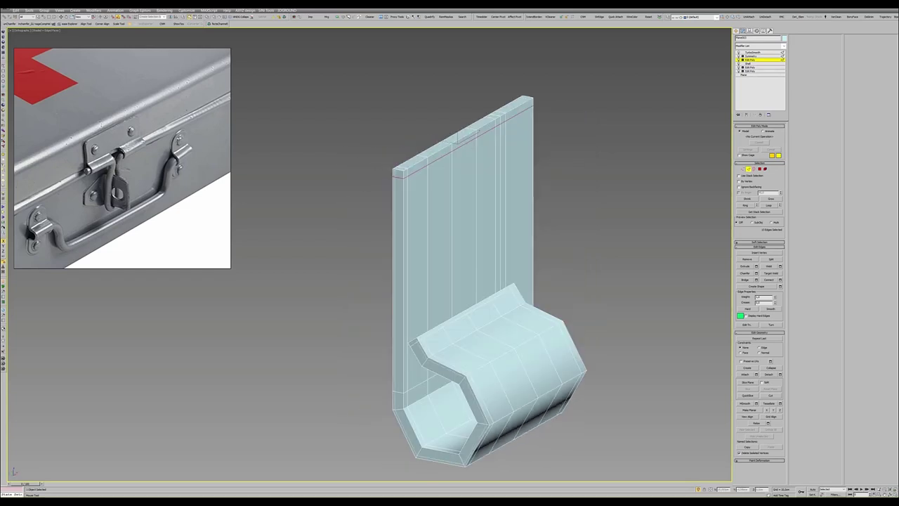
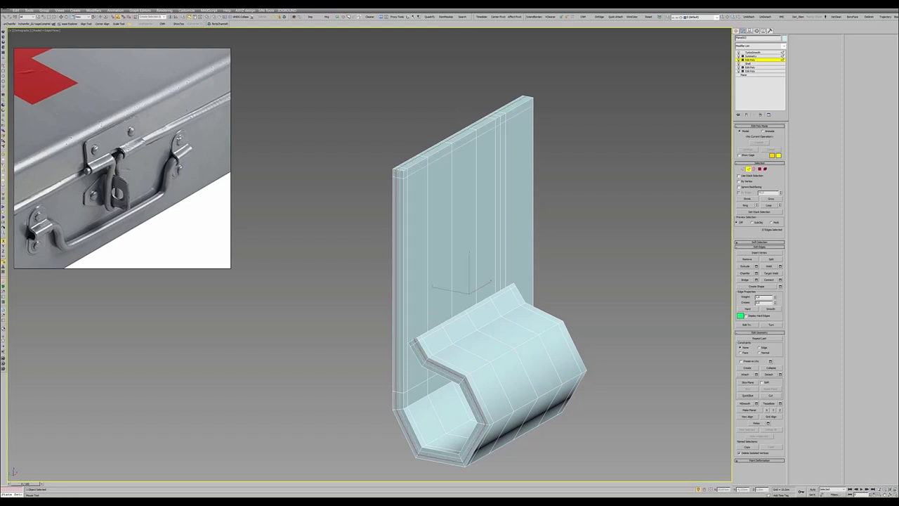
- Inspect the smoothed hinge, then zoom in on the tube-plate junction with the low-poly cage shown
key(2)
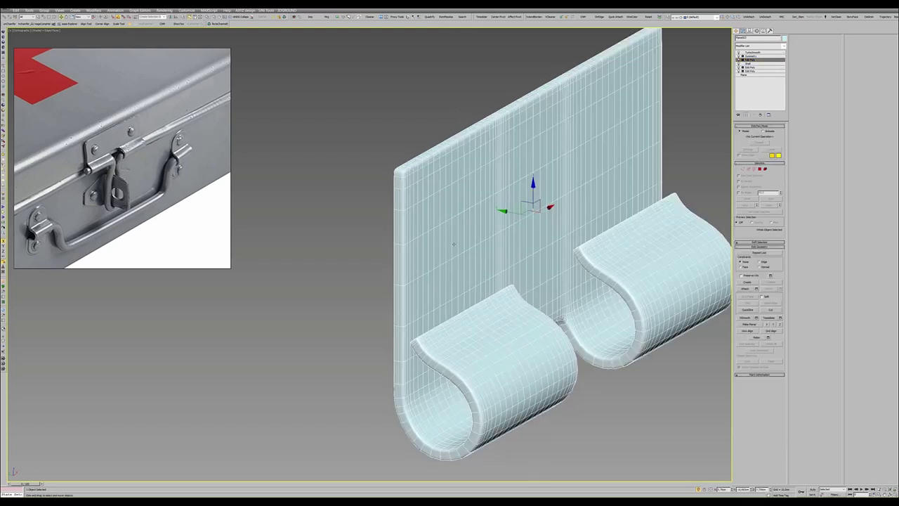
scroll(485, 246, down, 3)
mouse_move(484, 246)
alt+middle_down()
mouse_move(459, 232)
mouse_move(450, 239)
mouse_move(517, 318)
alt+middle_up()
key(F4)
scroll(458, 239, down, 5)
scroll(459, 238, up, 7)
scroll(517, 318, up, 5)
key(F4)
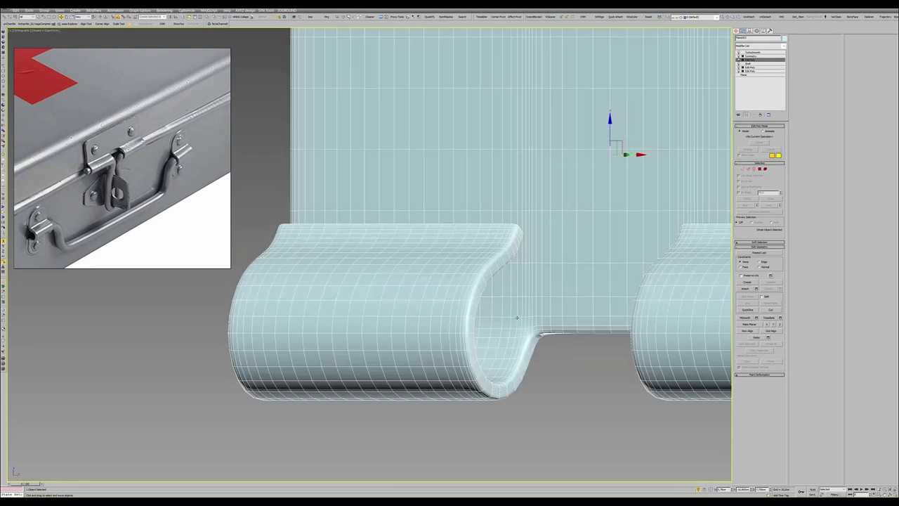
key(ctrl+BackSpace)
scroll(532, 321, up, 5)
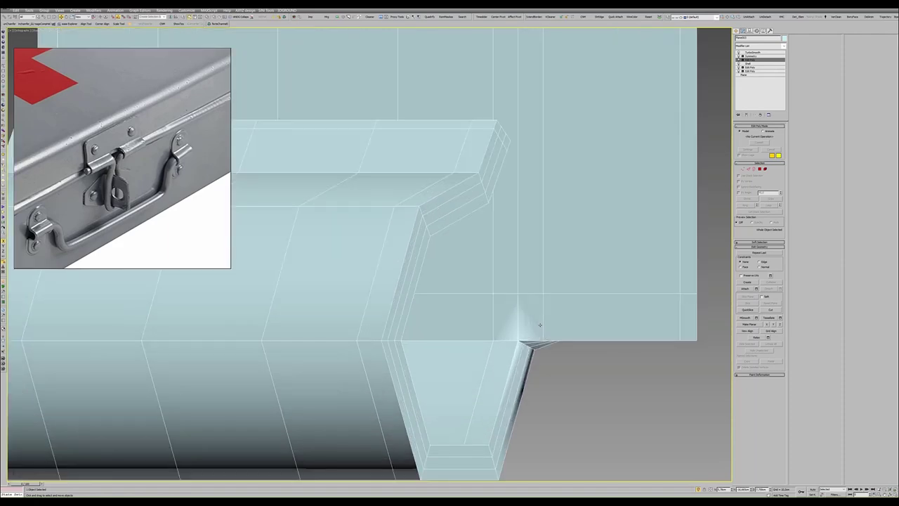
mouse_move(532, 321)
alt+middle_down()
mouse_move(536, 311)
mouse_move(520, 295)
mouse_move(531, 284)
alt+middle_up()
- Target Weld the stray vertex at the tube-plate junction onto its neighbouring junction vertex
key(1)
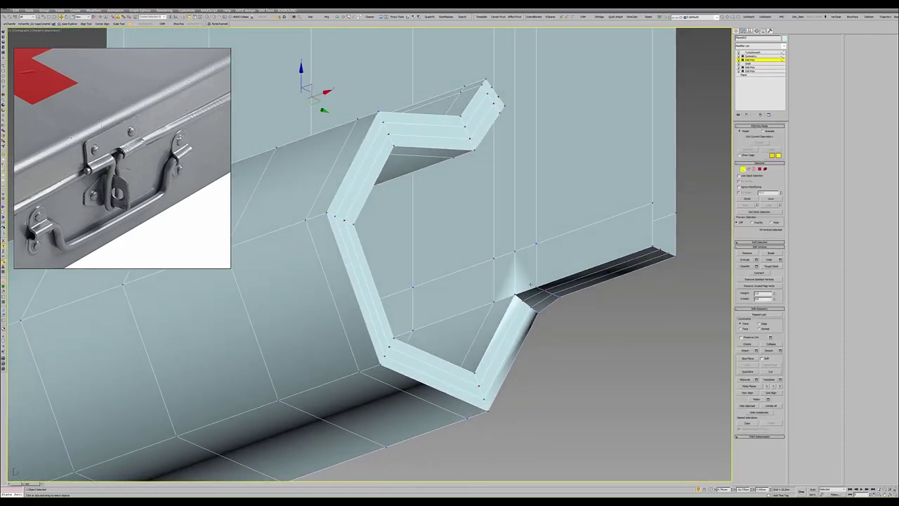
key(ctrl+shift+w)
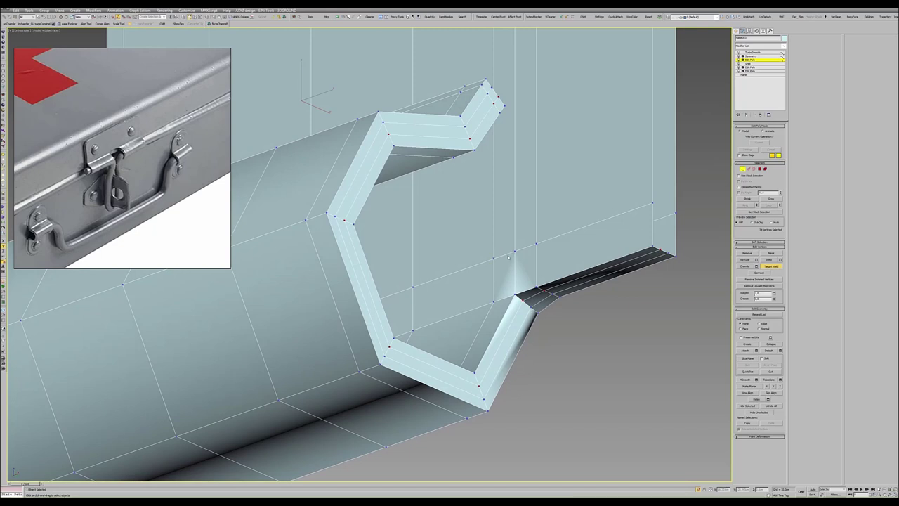
click(511, 253)
key(1)
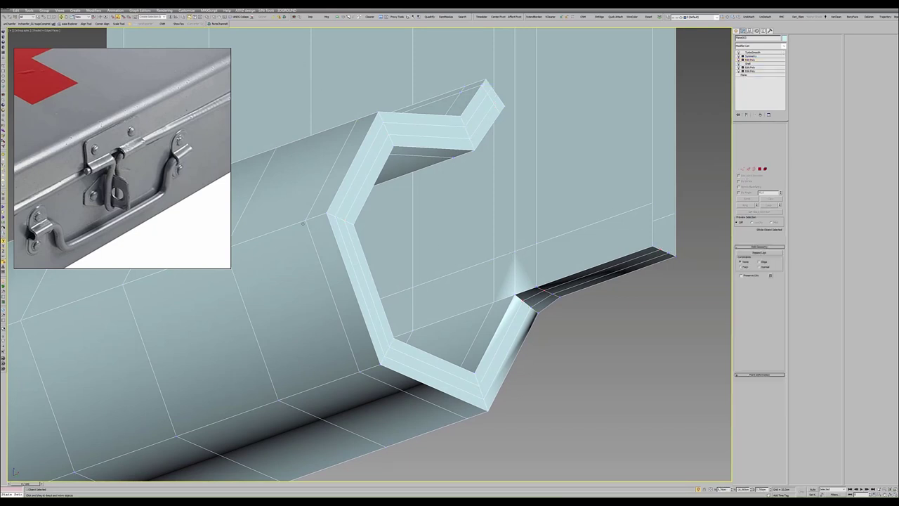
key(1)
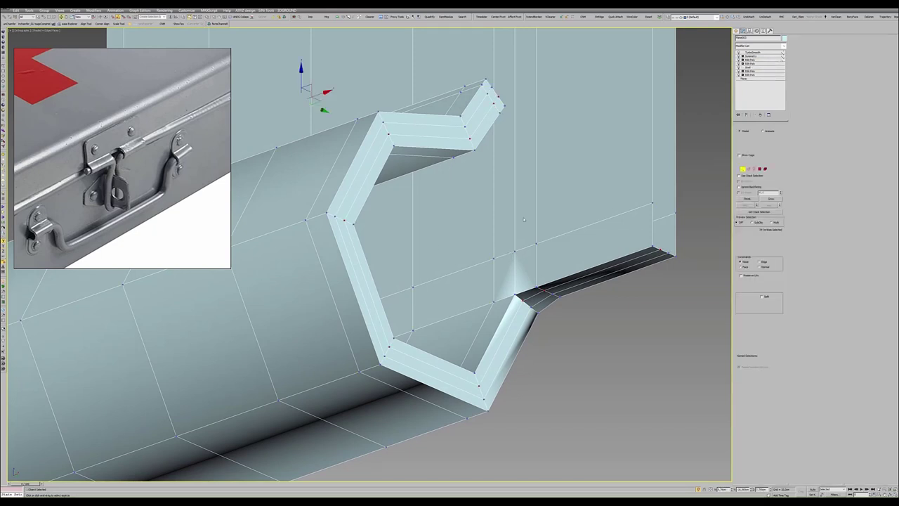
key(ctrl+shift+w)
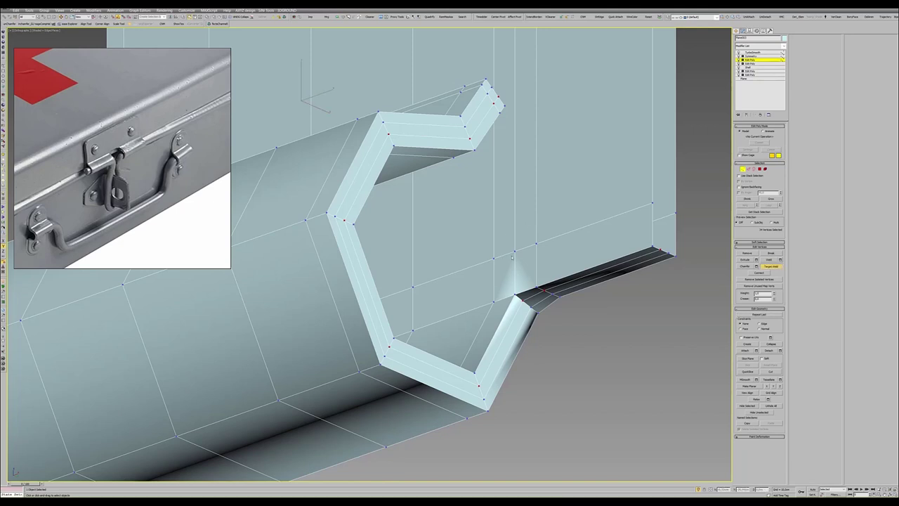
click(515, 252)
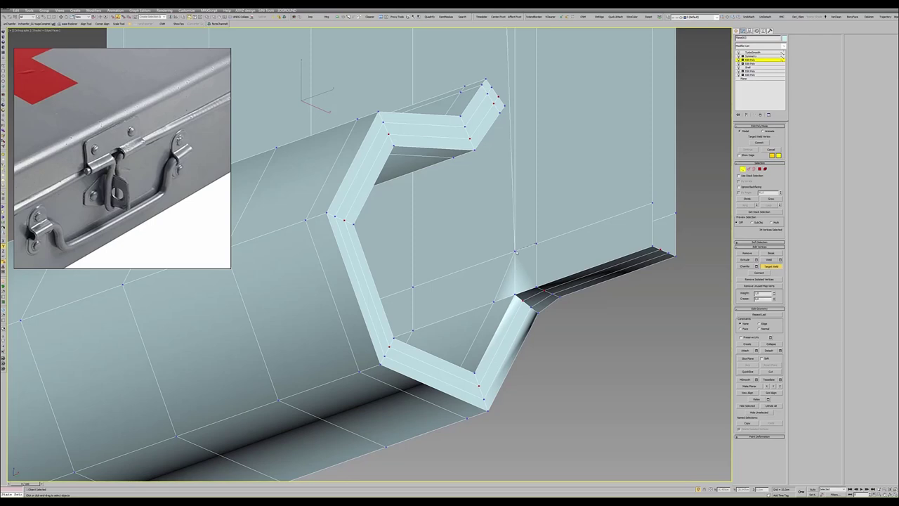
- In wireframe, weld the vertical edge's vertex onto the junction, then return to shaded display
alt+middle_drag(516, 251, 549, 259)
key(F3)
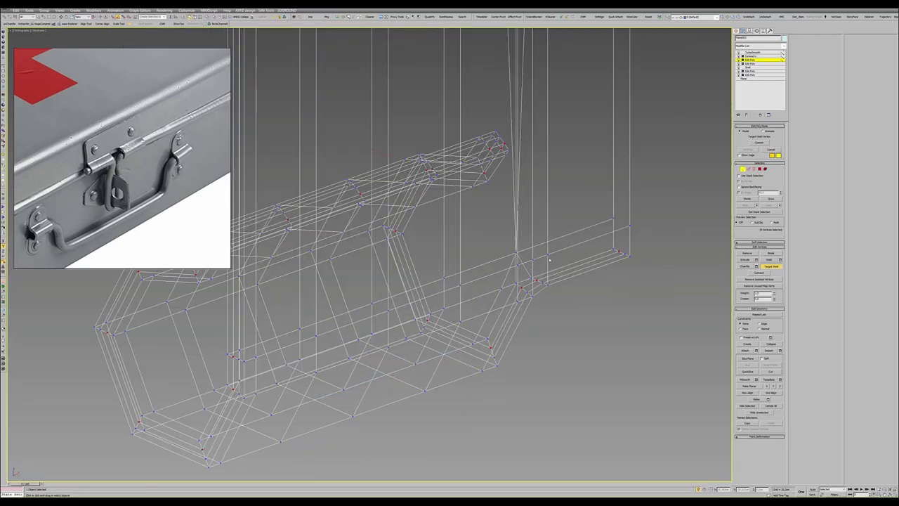
click(534, 260)
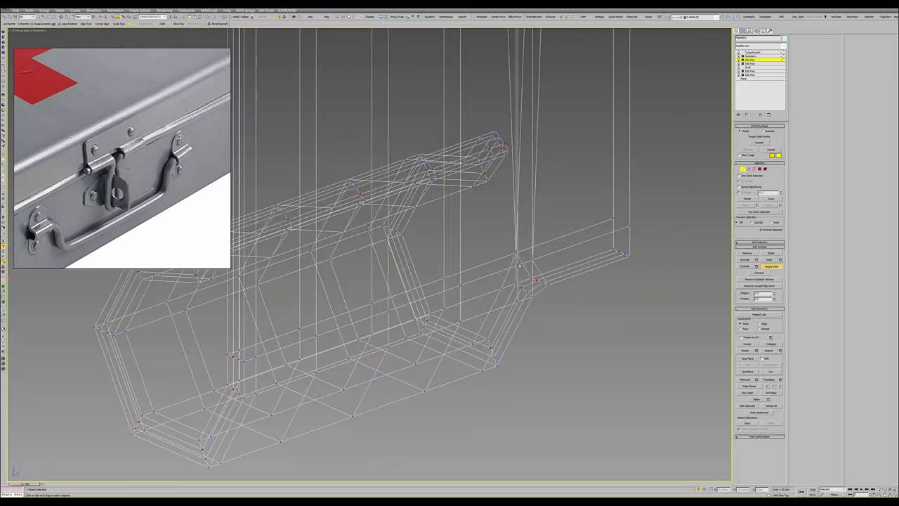
key(2)
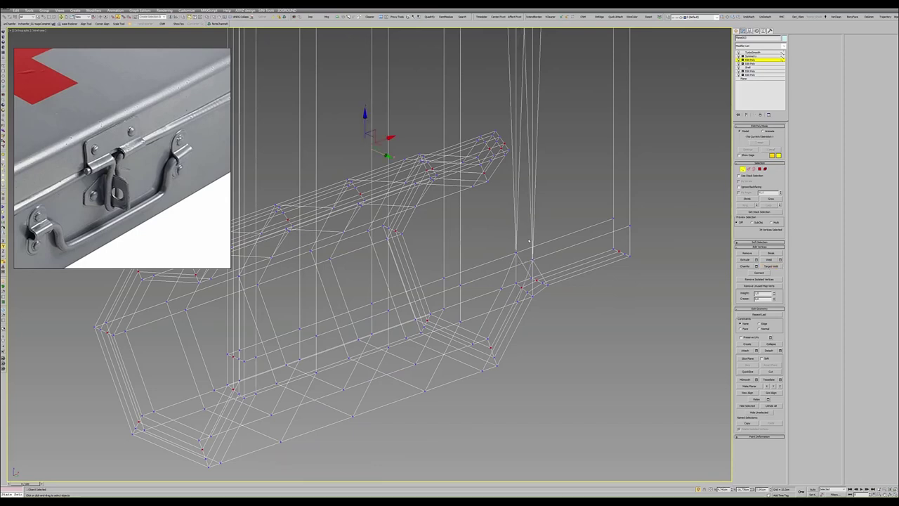
alt+middle_drag(421, 267, 477, 288)
key(F3)
- Clear the edge selection and preview the smoothed, mirrored hinge from the front
key(2)
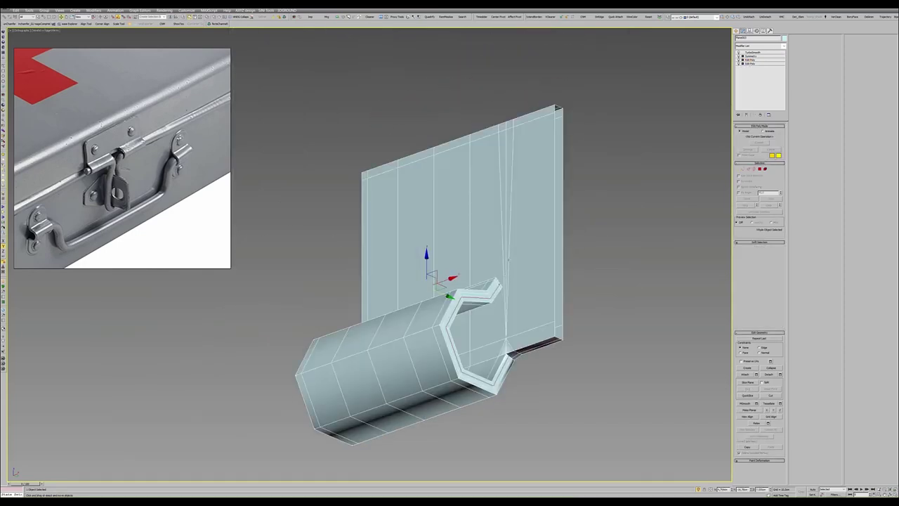
key(2)
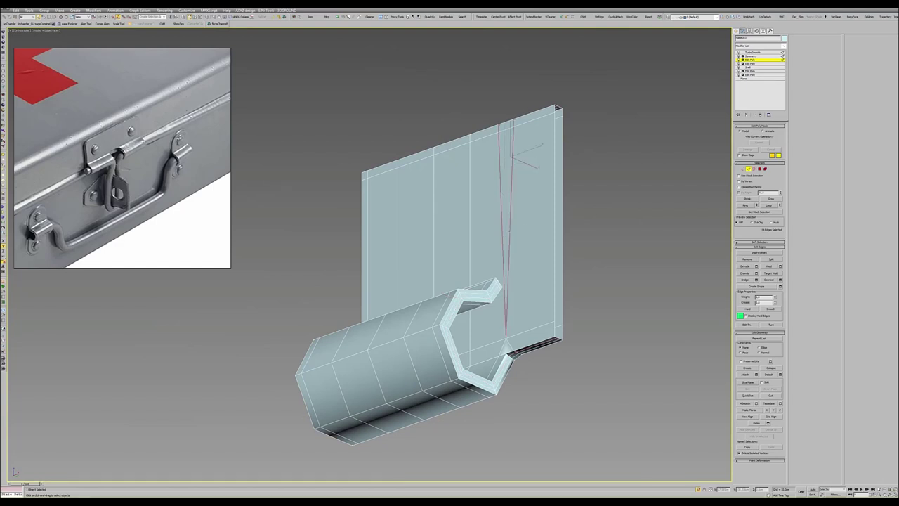
click(509, 229)
key(2)
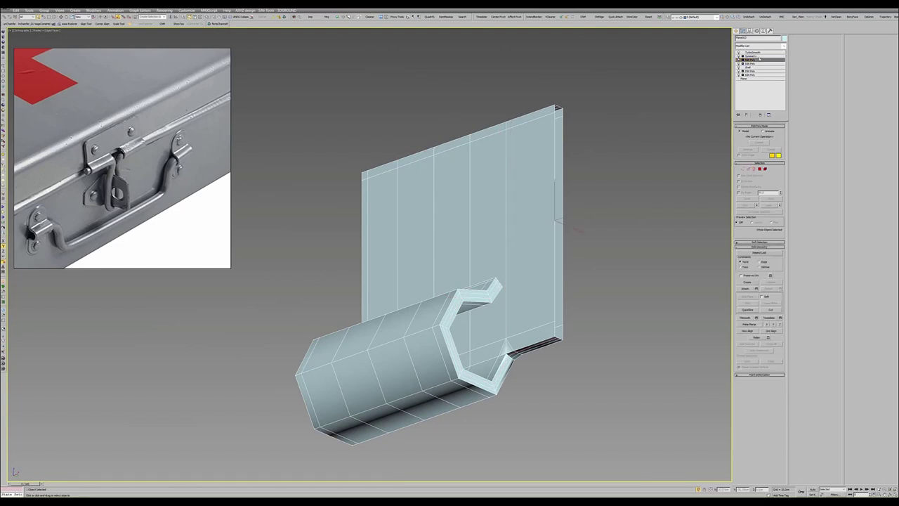
click(753, 53)
key(F4)
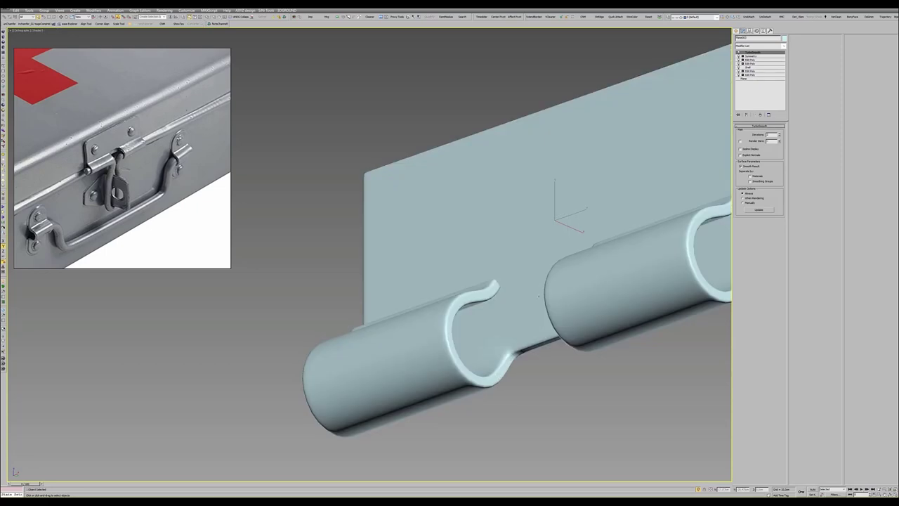
mouse_move(540, 286)
alt+middle_down()
mouse_move(553, 324)
mouse_move(553, 304)
mouse_move(500, 311)
alt+middle_up()
scroll(553, 304, down, 5)
scroll(546, 311, up, 5)
key(F4)
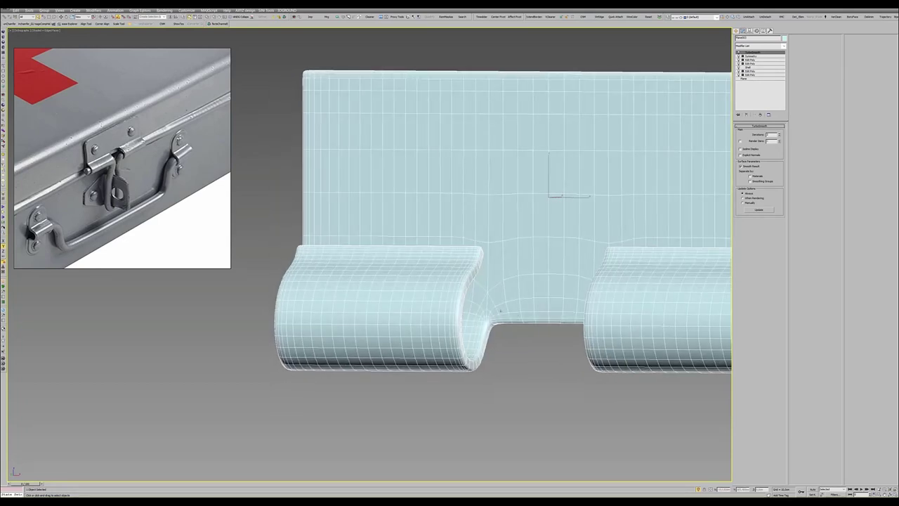
scroll(500, 311, up, 3)
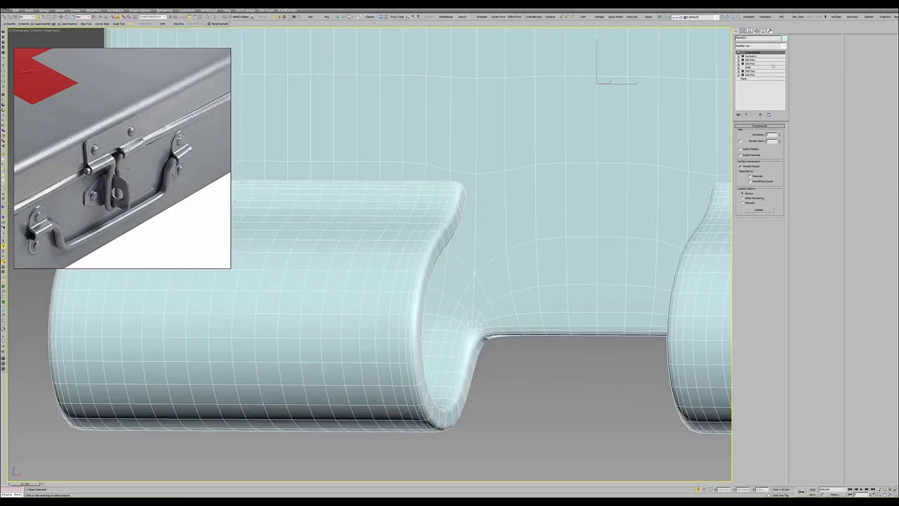
- On the base mesh, select the hinge tube's vertices and nudge them slightly
click(750, 60)
key(1)
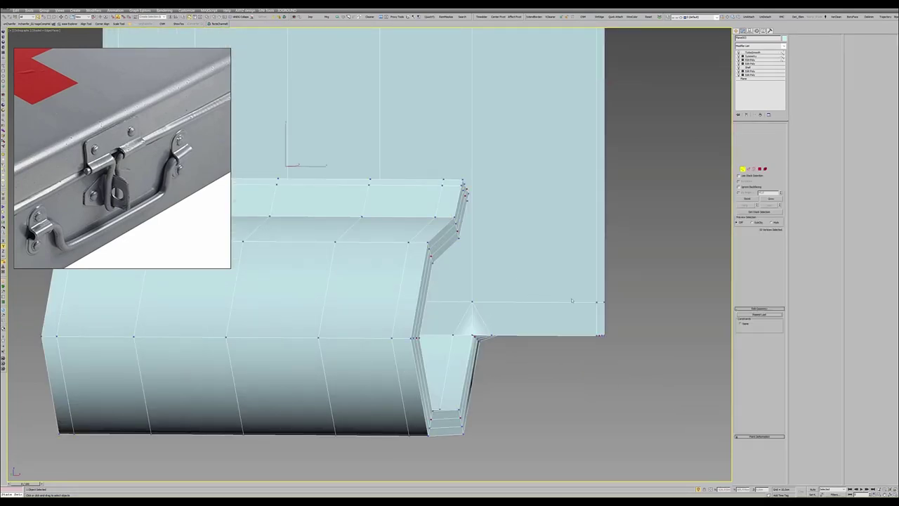
key(2)
click(570, 302)
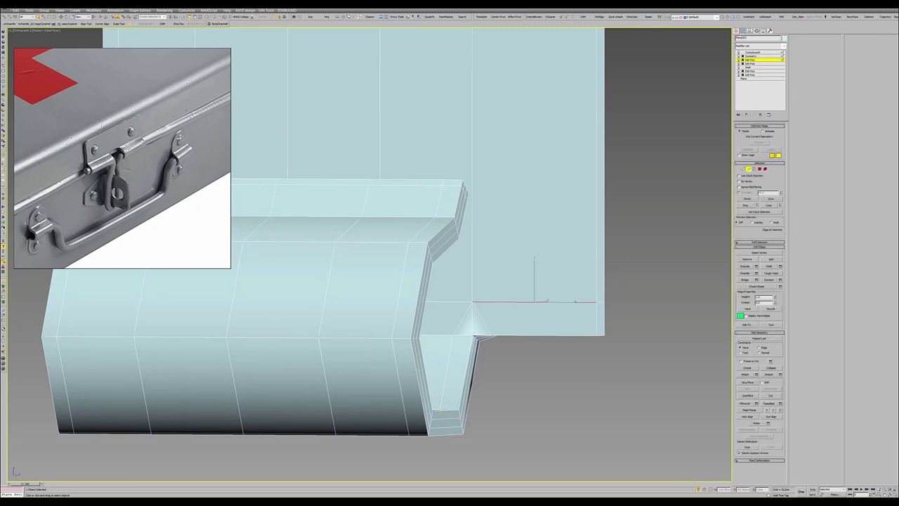
scroll(546, 301, down, 5)
alt+middle_drag(546, 301, 537, 302)
scroll(538, 302, up, 3)
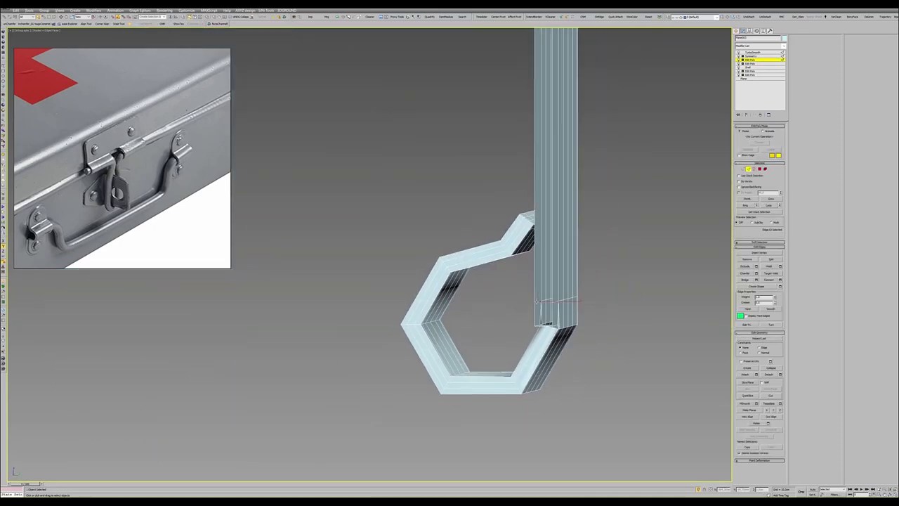
key(1)
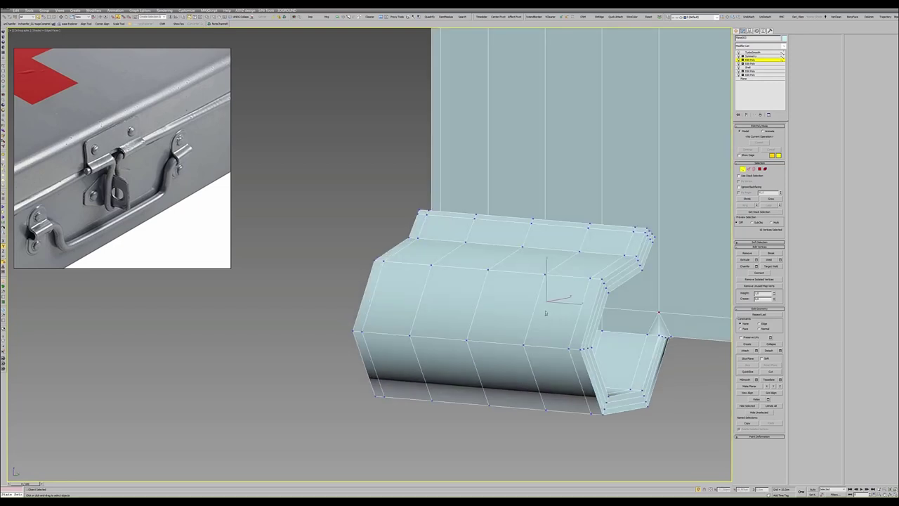
middle_drag(545, 312, 454, 302)
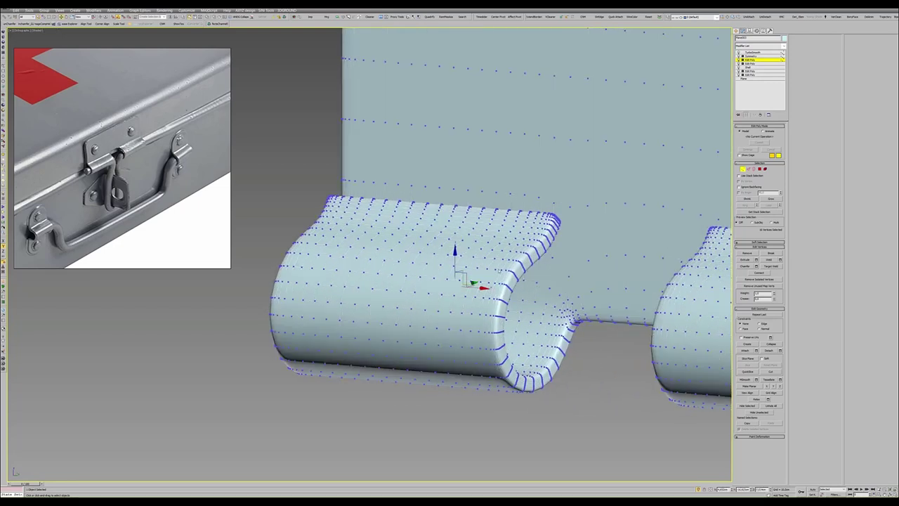
mouse_move(456, 256)
mouse_down()
mouse_move(447, 267)
mouse_move(458, 272)
mouse_up()
- Check the TurboSmooth result on the hinge tube and exit isolation to show the whole case
click(746, 114)
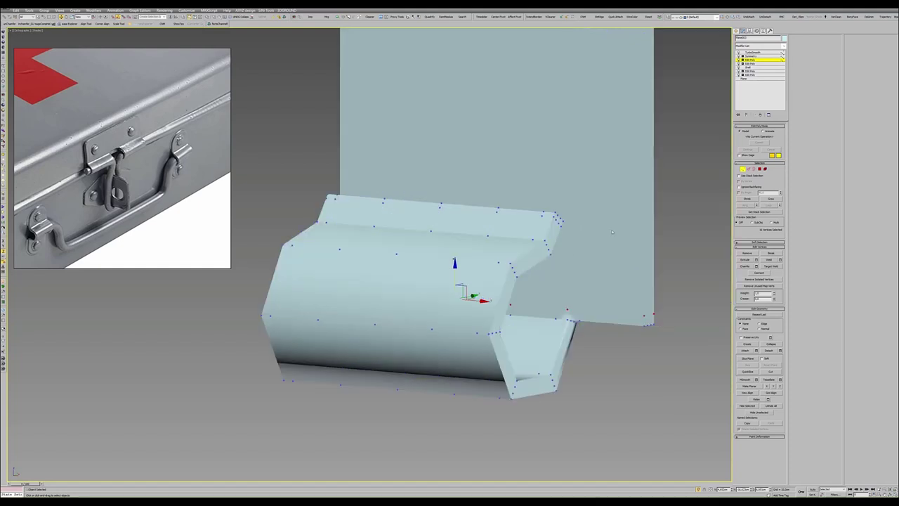
click(749, 60)
click(753, 52)
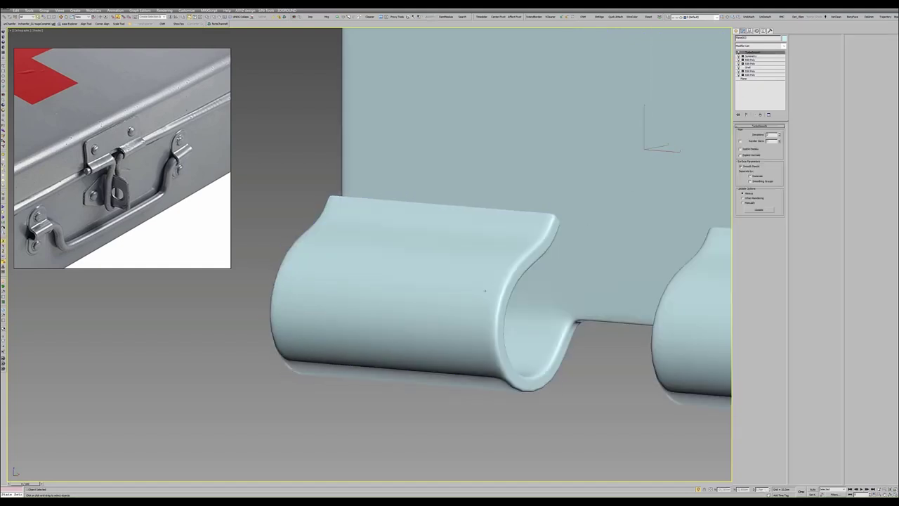
scroll(634, 188, down, 5)
mouse_move(635, 188)
alt+middle_down()
mouse_move(513, 291)
mouse_move(532, 287)
alt+middle_up()
key(alt+q)
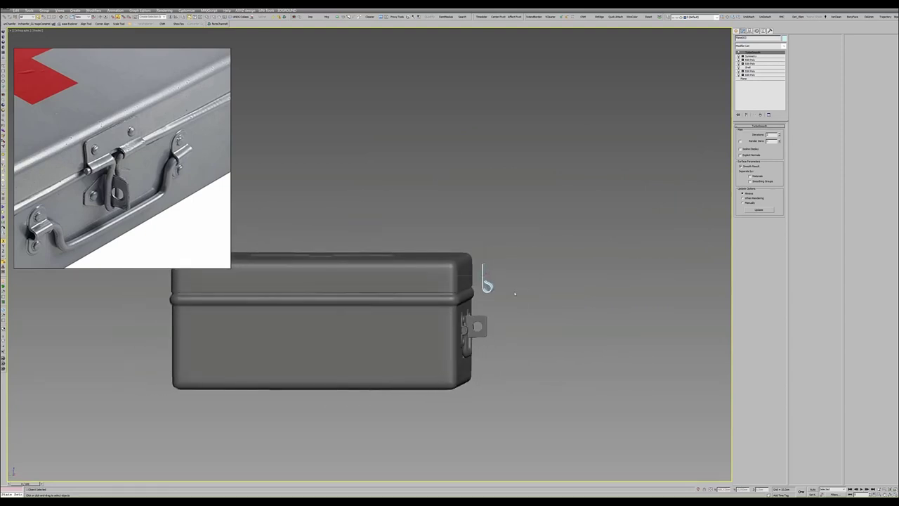
- Adjust the hook's Shell thickness while previewing it with smoothing applied
scroll(486, 287, up, 5)
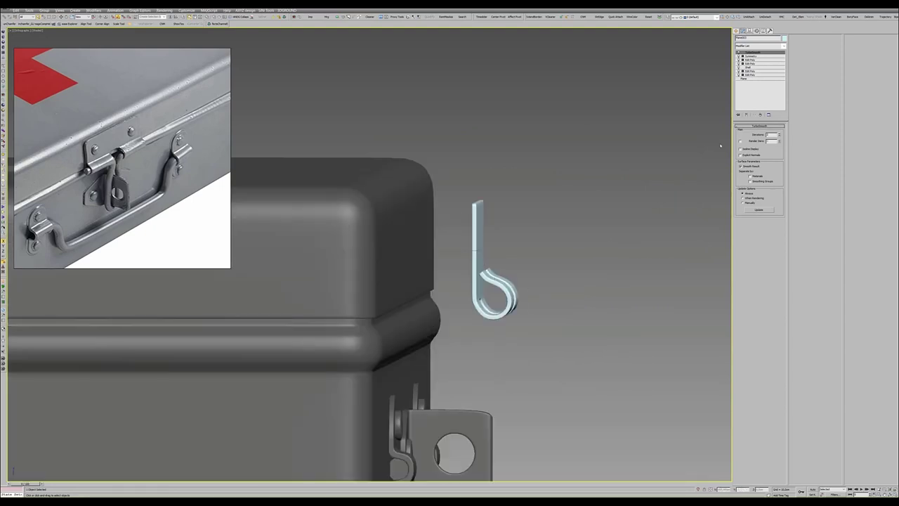
click(758, 67)
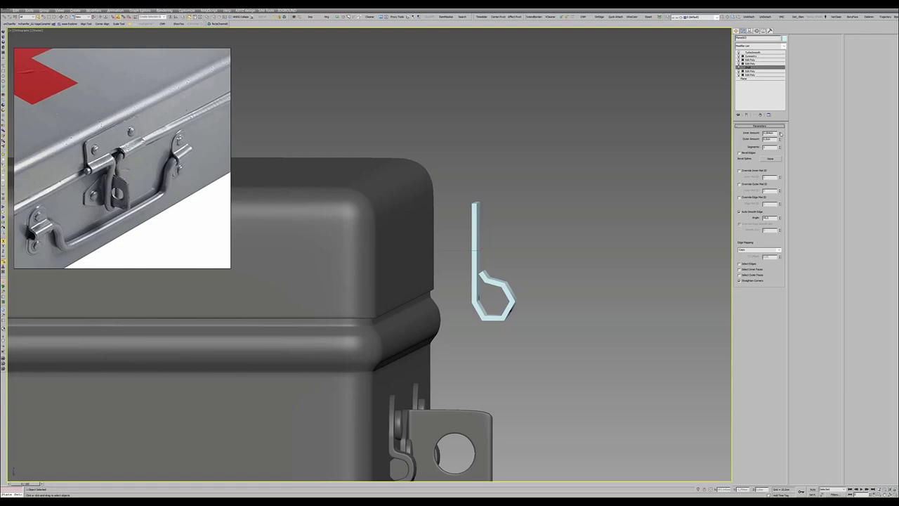
drag(779, 133, 780, 112)
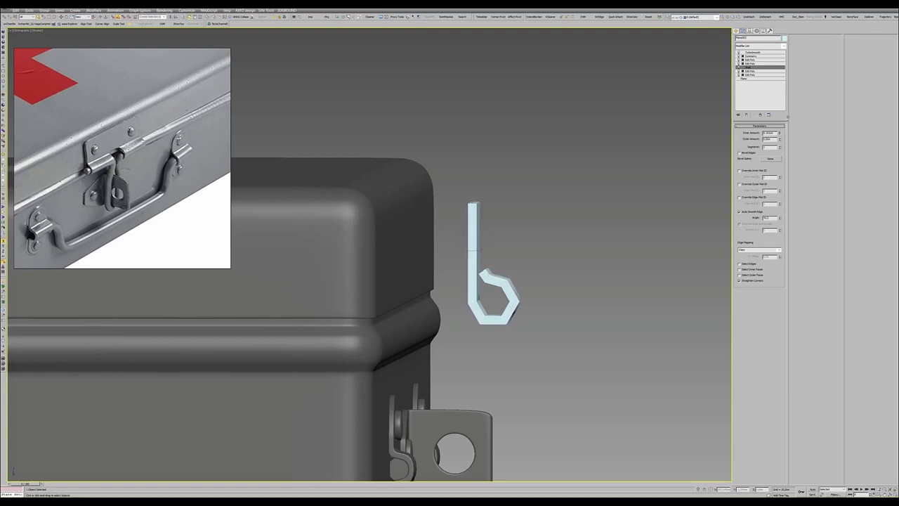
click(746, 113)
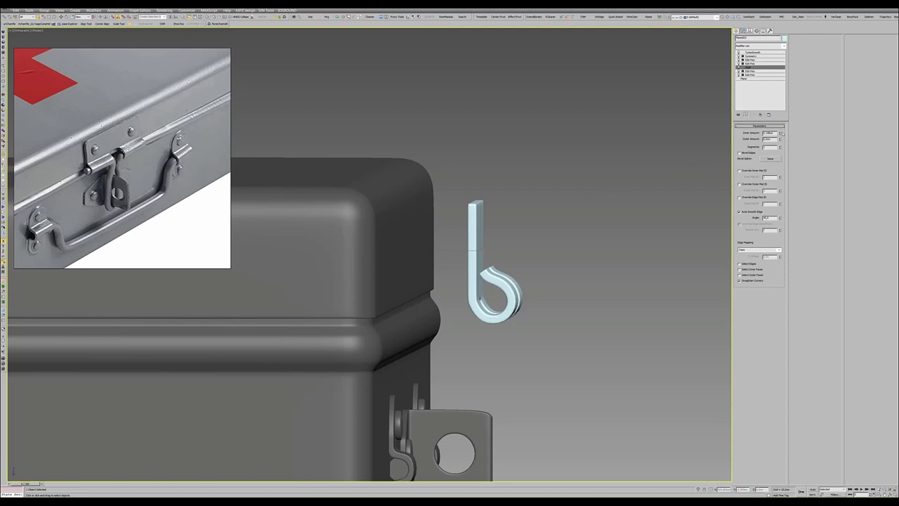
drag(780, 132, 780, 137)
drag(778, 139, 772, 144)
- In a flat wireframe side view, move the hook left against the case's side
key(alt+w)
key(alt+w)
scroll(311, 293, down, 2)
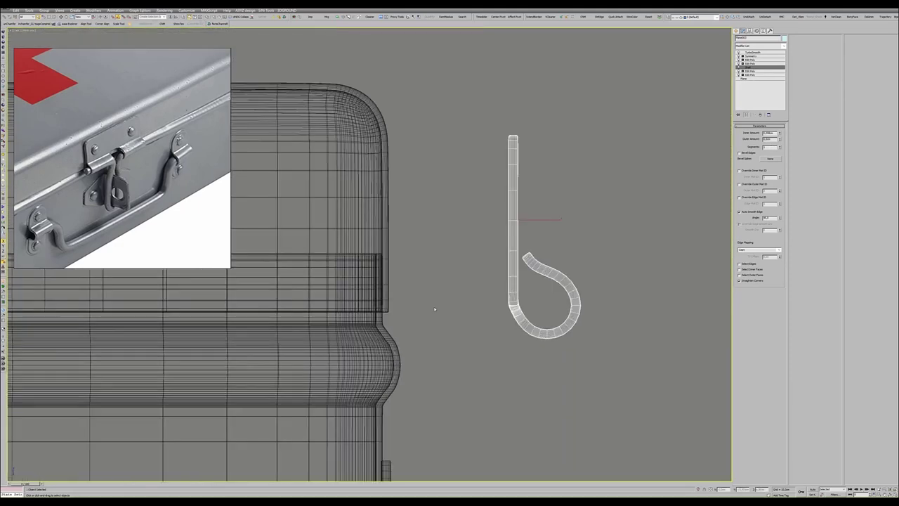
key(w)
drag(522, 221, 426, 224)
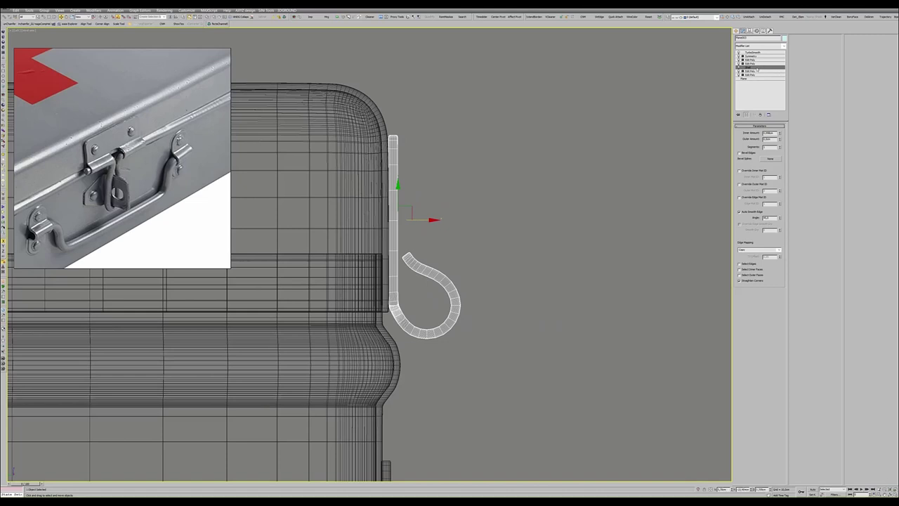
- Nudge the top vertex of the hook's stem slightly left and check it against the case
click(751, 71)
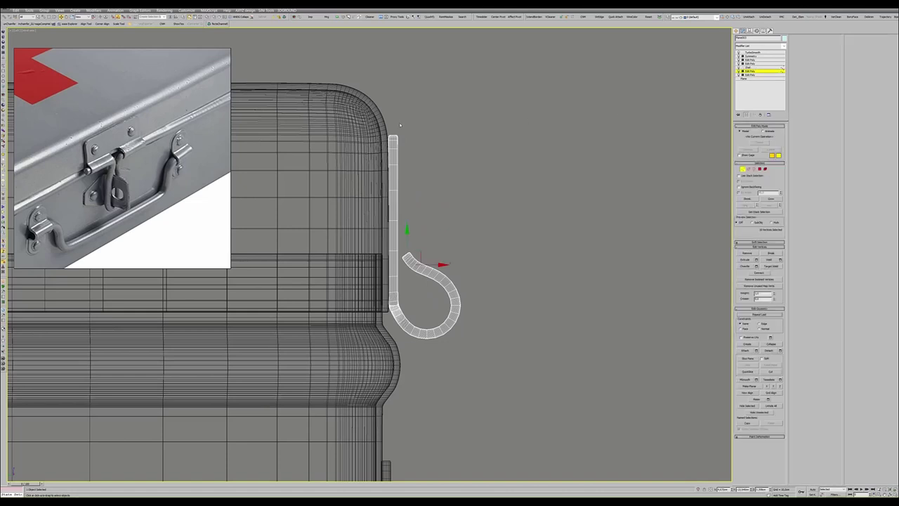
key(1)
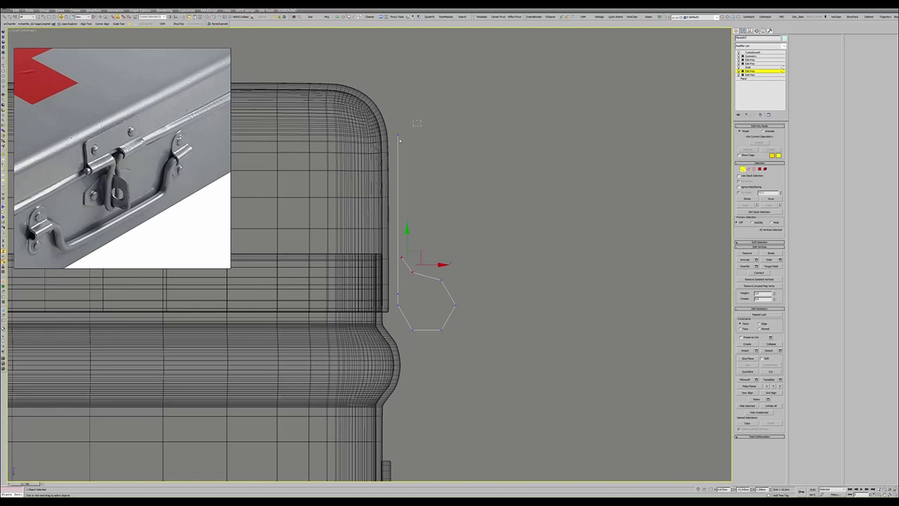
click(398, 136)
key(1)
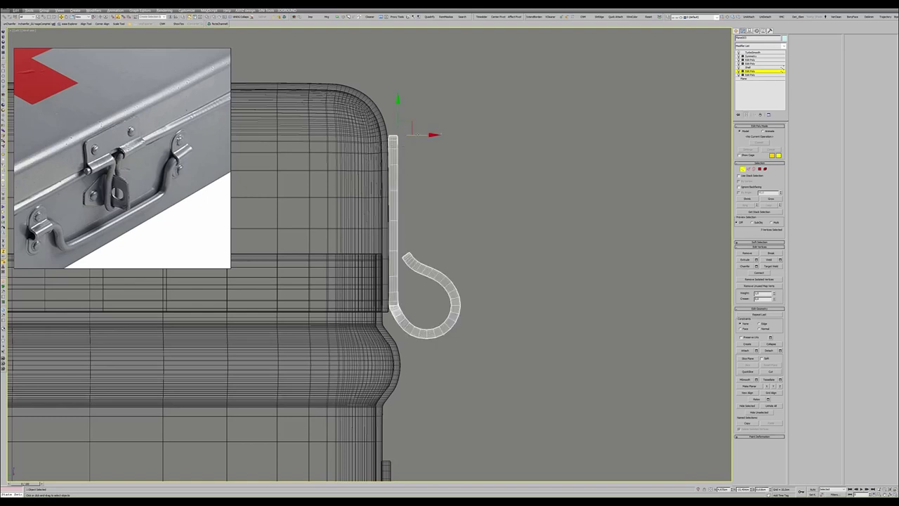
drag(418, 134, 415, 135)
key(1)
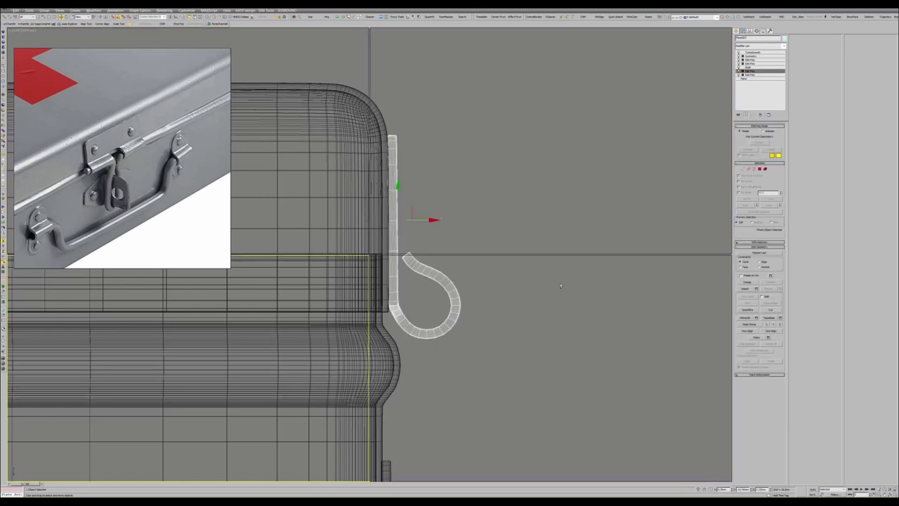
key(alt+w)
key(alt+w)
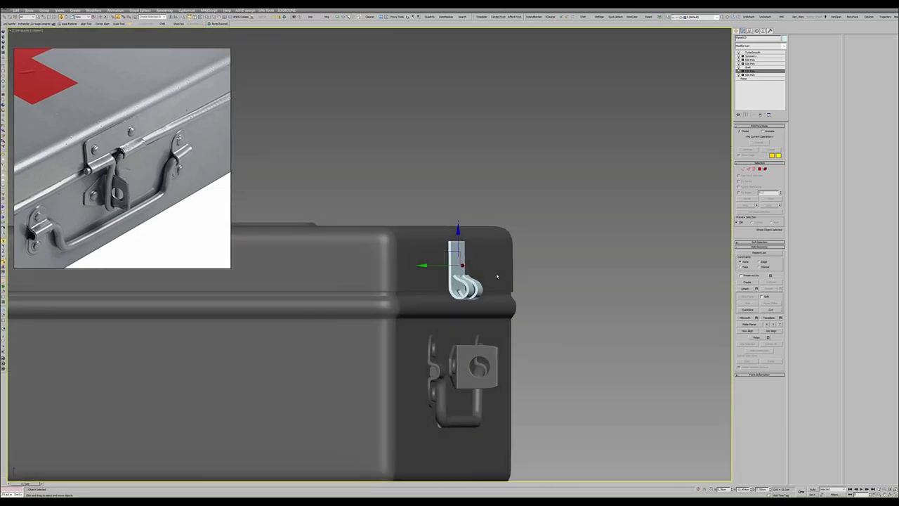
alt+middle_drag(498, 275, 485, 281)
key(alt+w)
key(alt+w)
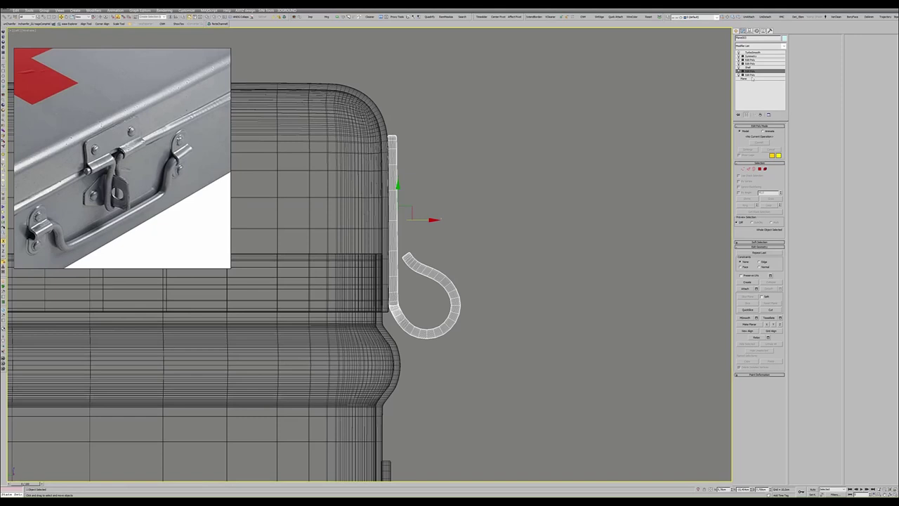
- Scale the loop's vertices inward to tighten the curl and raise the loop's bottom
key(1)
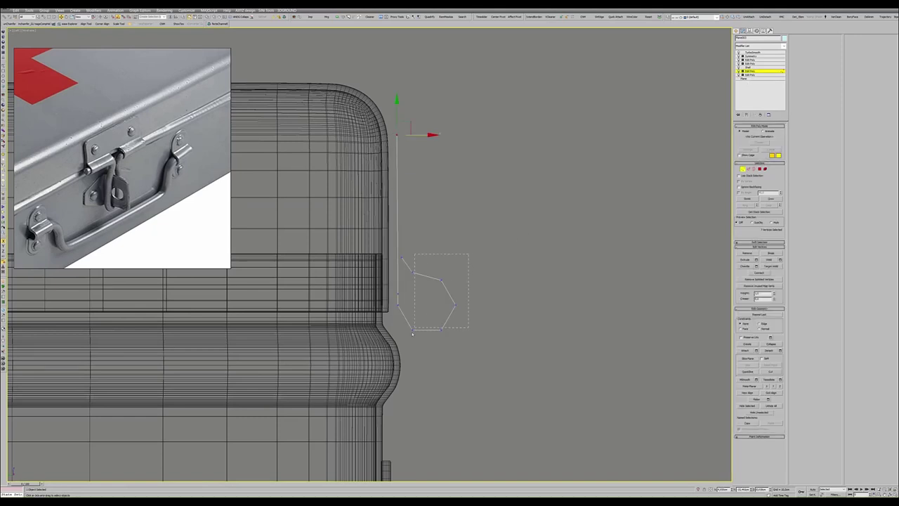
drag(407, 342, 407, 342)
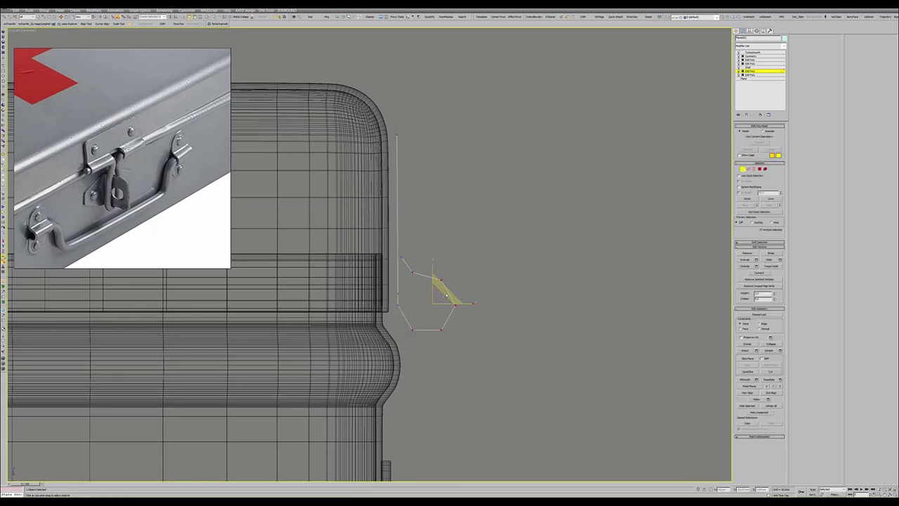
ctrl+click(401, 258)
drag(430, 278, 433, 290)
key(w)
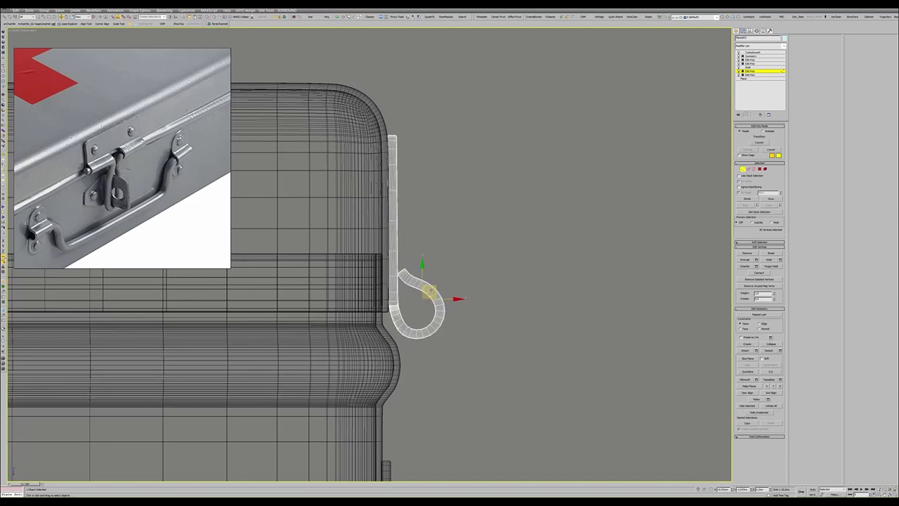
key(ctrl+e)
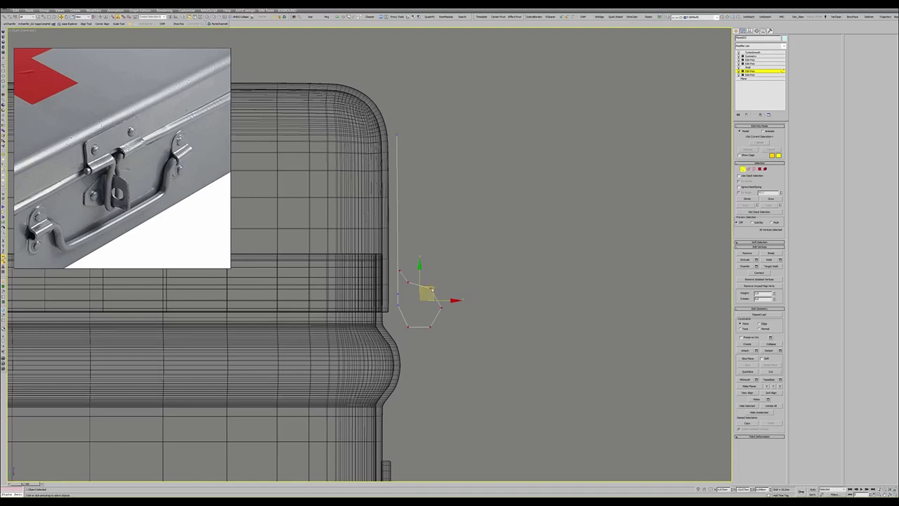
drag(432, 289, 431, 285)
key(1)
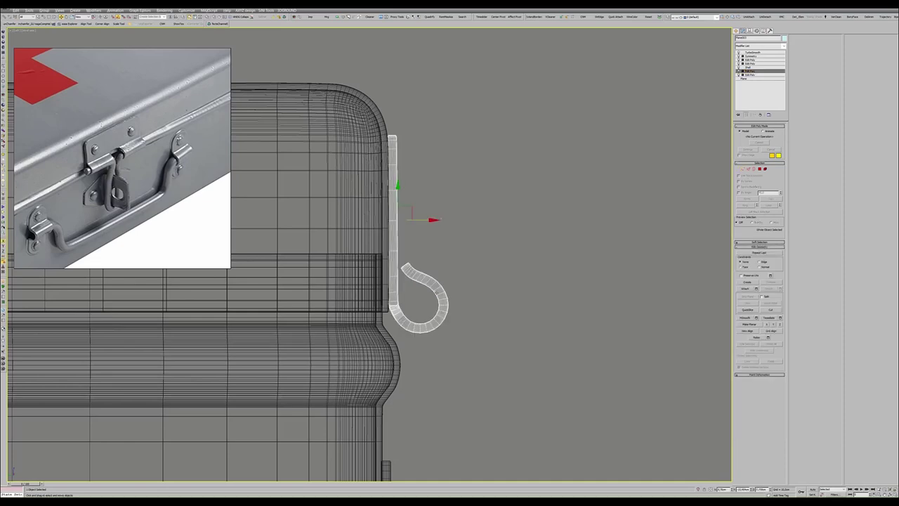
key(alt+w)
key(alt+w)
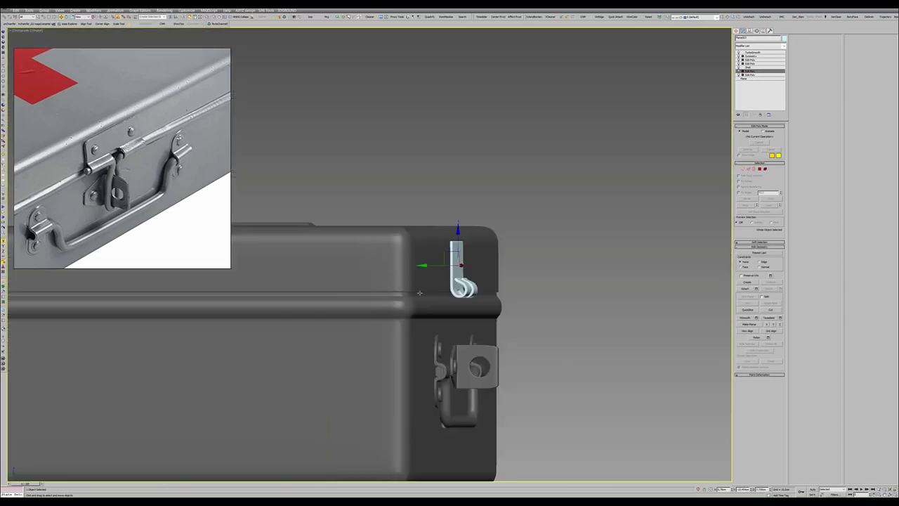
- Check the hook's side, then bring up the hinge plate's unsmoothed base mesh facing the plate
scroll(492, 326, up, 5)
scroll(492, 327, up, 2)
scroll(492, 327, up, 2)
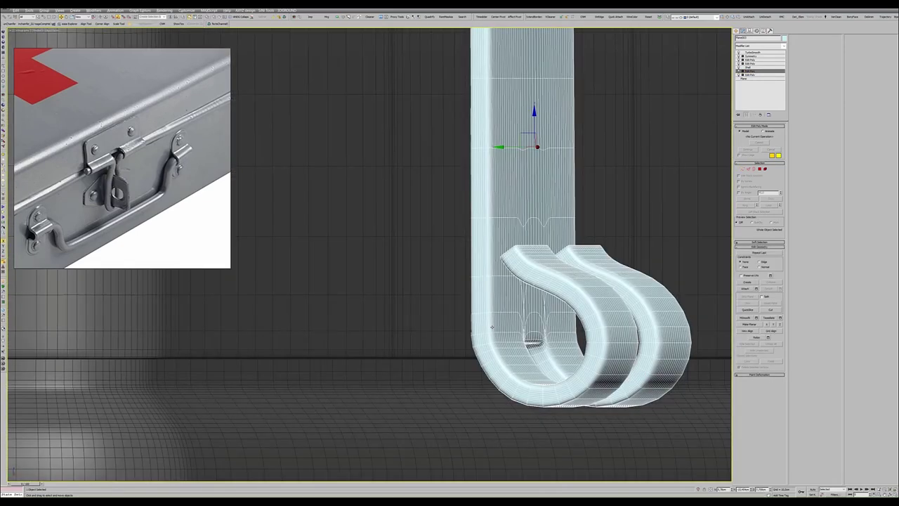
alt+middle_drag(509, 324, 464, 326)
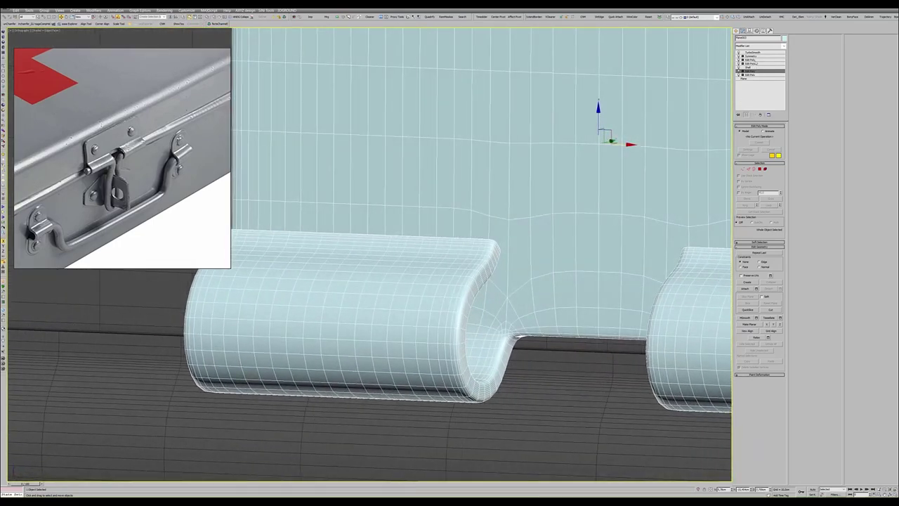
click(750, 60)
scroll(533, 171, down, 3)
scroll(533, 171, down, 4)
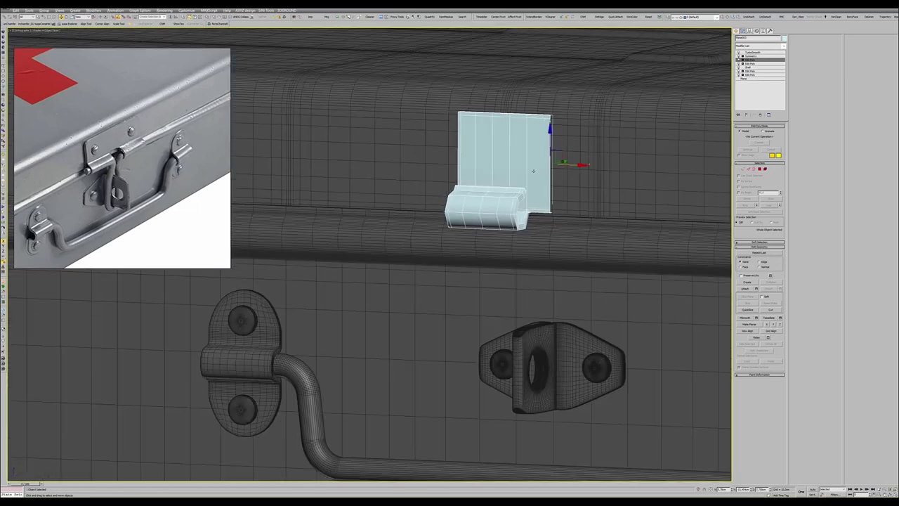
alt+middle_drag(533, 170, 405, 173)
- Connect the plate's selected edges into a new loop, slide it along the flat section and confirm
key(2)
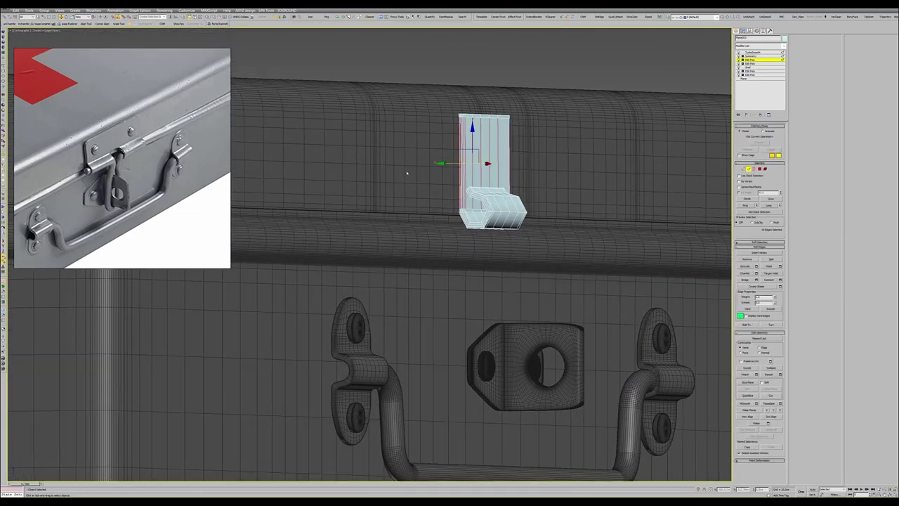
click(780, 279)
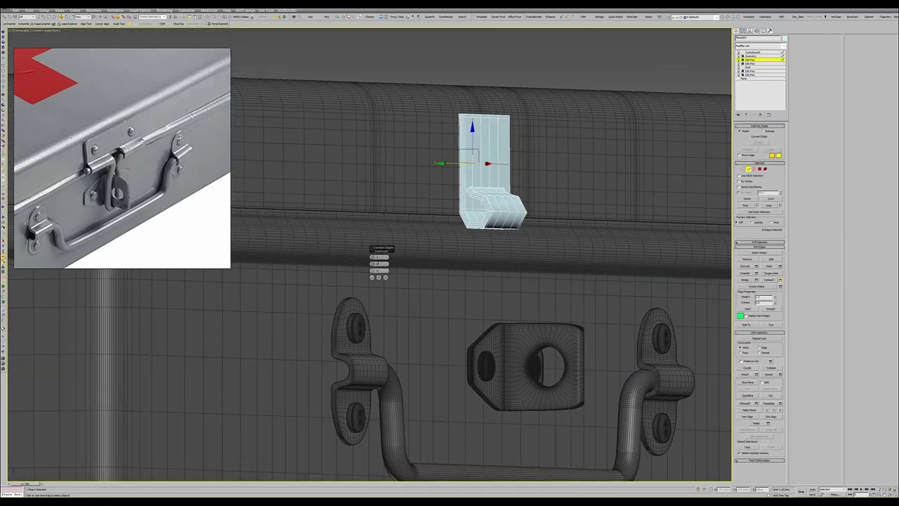
drag(372, 257, 373, 250)
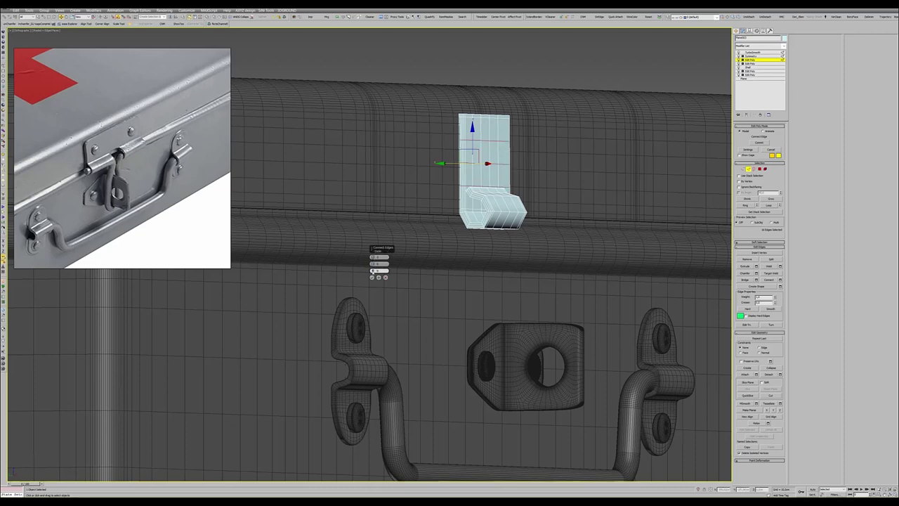
click(372, 276)
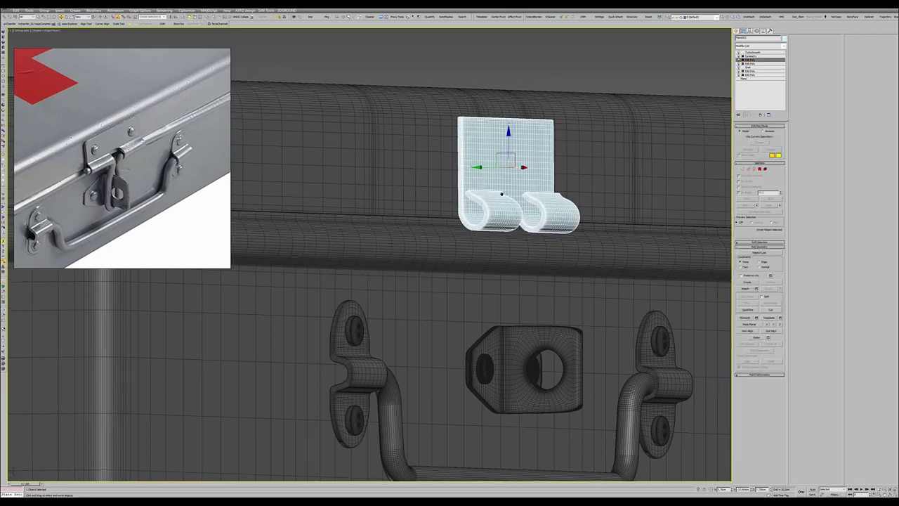
key(F4)
alt+middle_drag(449, 281, 379, 281)
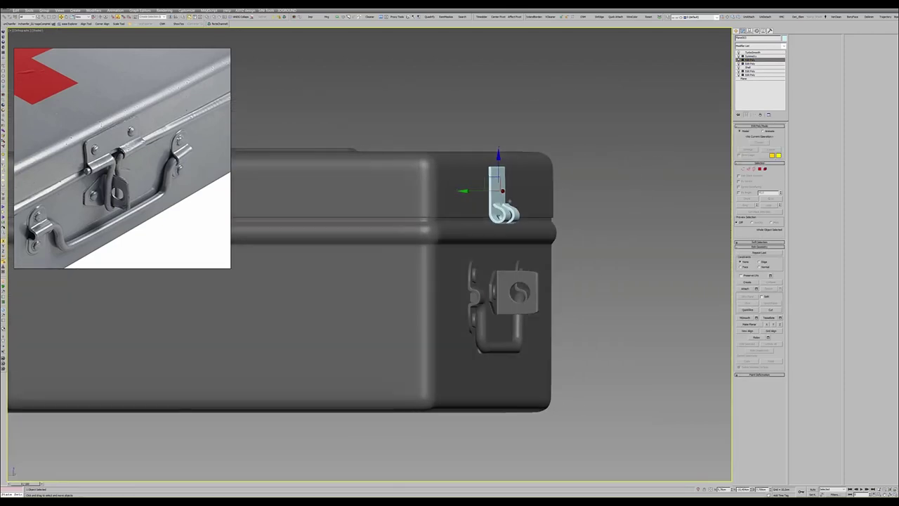
mouse_move(450, 281)
alt+middle_down()
mouse_move(472, 207)
mouse_move(450, 218)
alt+middle_up()
scroll(492, 224, up, 3)
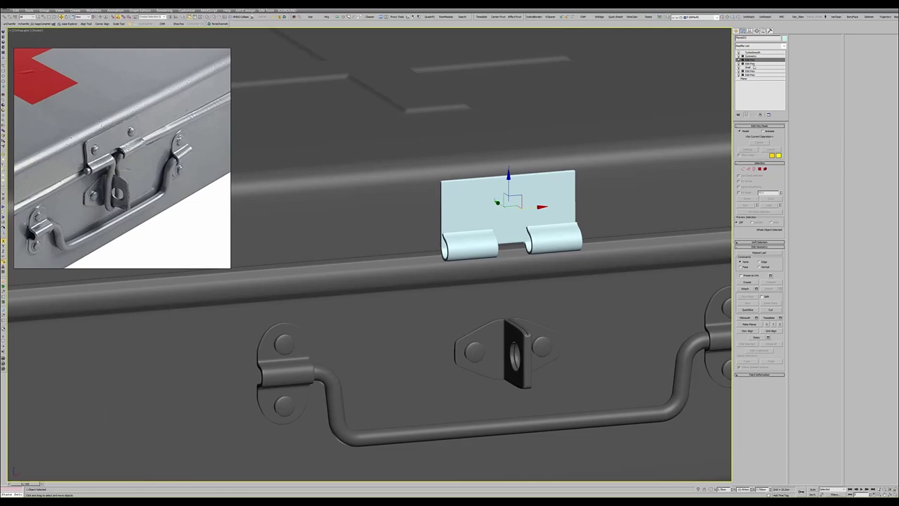
key(z)
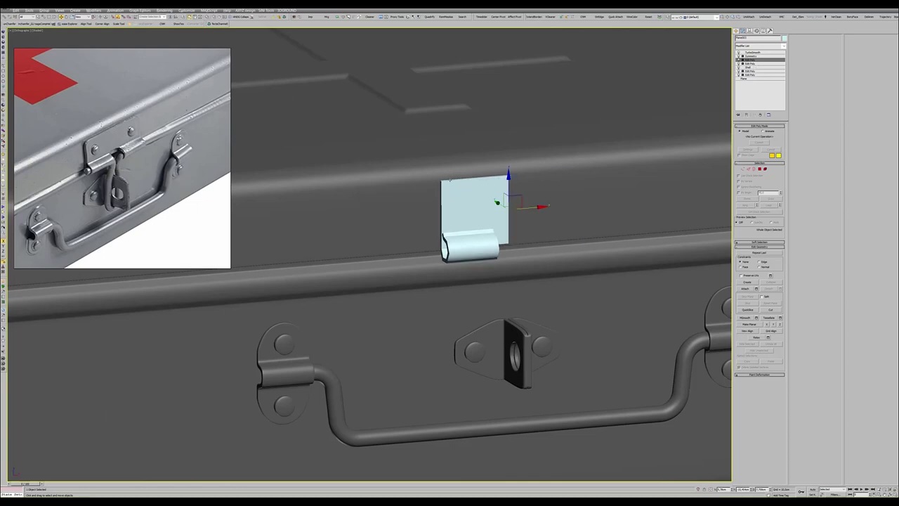
key(F4)
- Target Weld the plate's lower corner vertex onto the top corner vertex, then view it smooth-shaded
scroll(431, 187, up, 3)
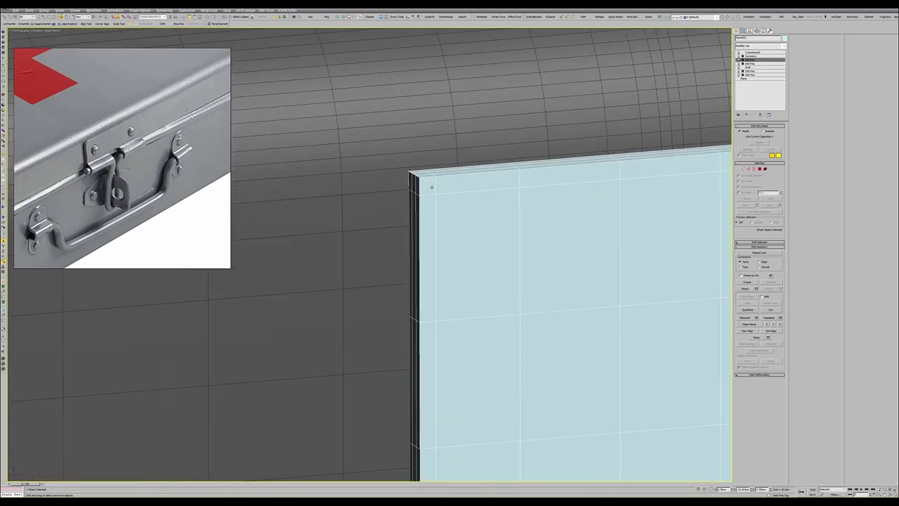
key(1)
key(ctrl+w)
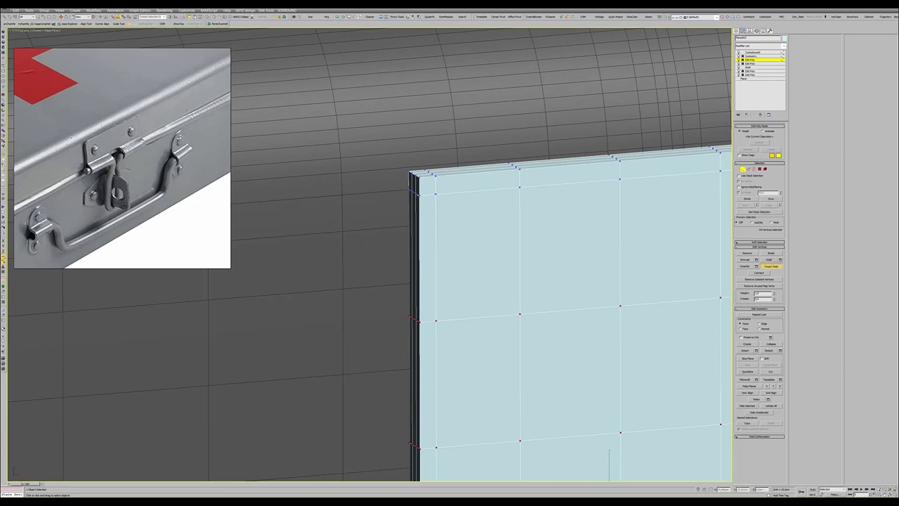
click(421, 181)
alt+middle_drag(414, 183, 452, 231)
key(F3)
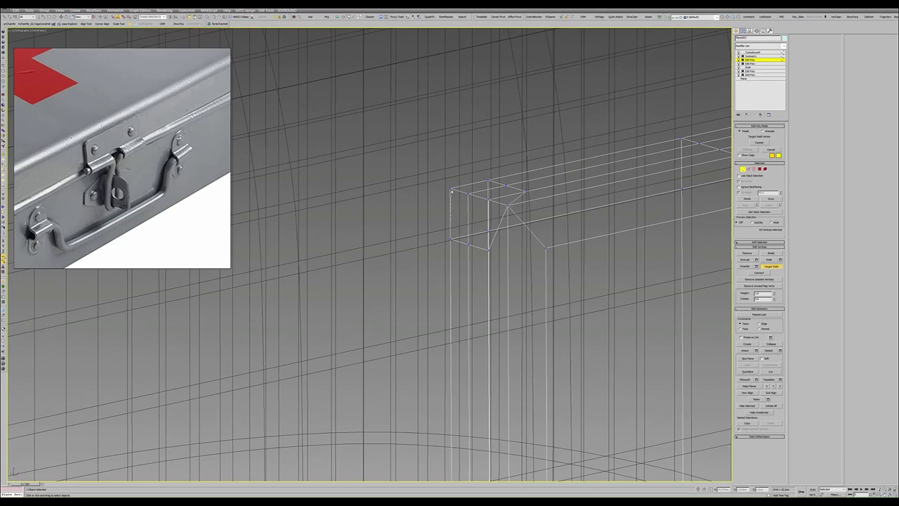
click(451, 190)
key(2)
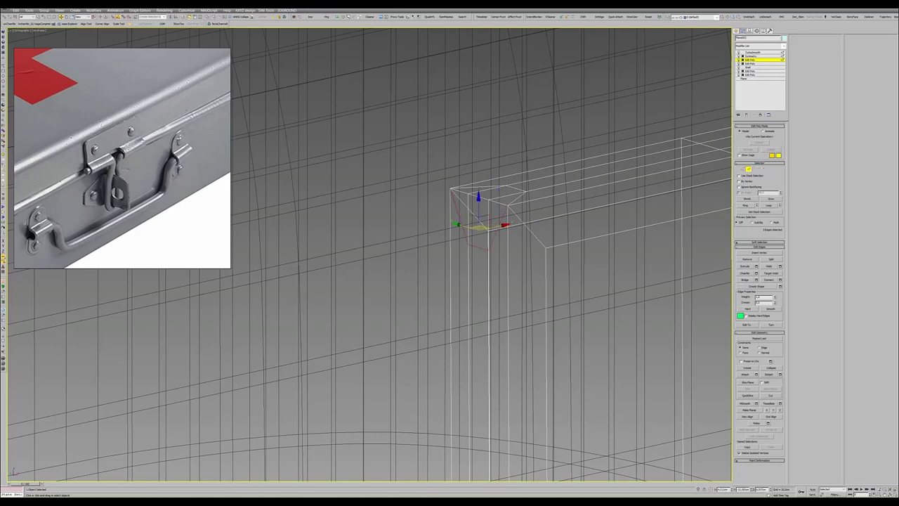
click(520, 208)
key(2)
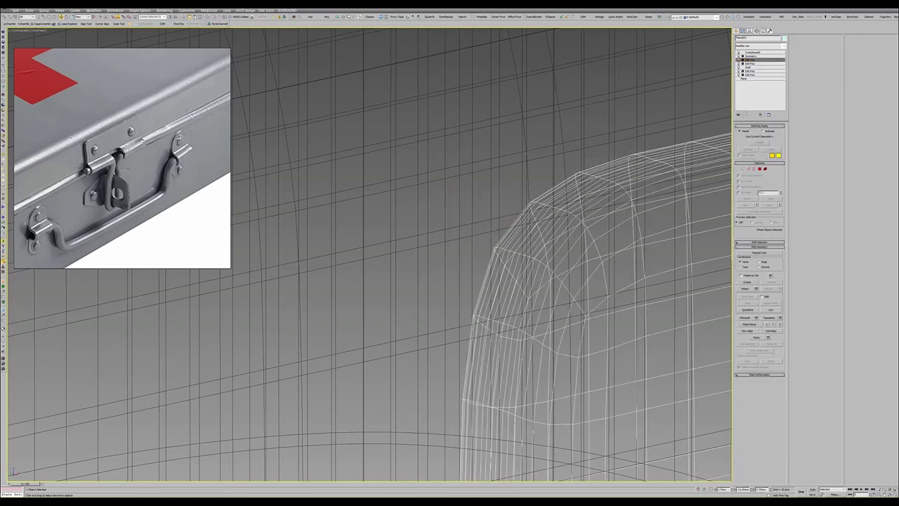
key(F3)
scroll(509, 222, down, 5)
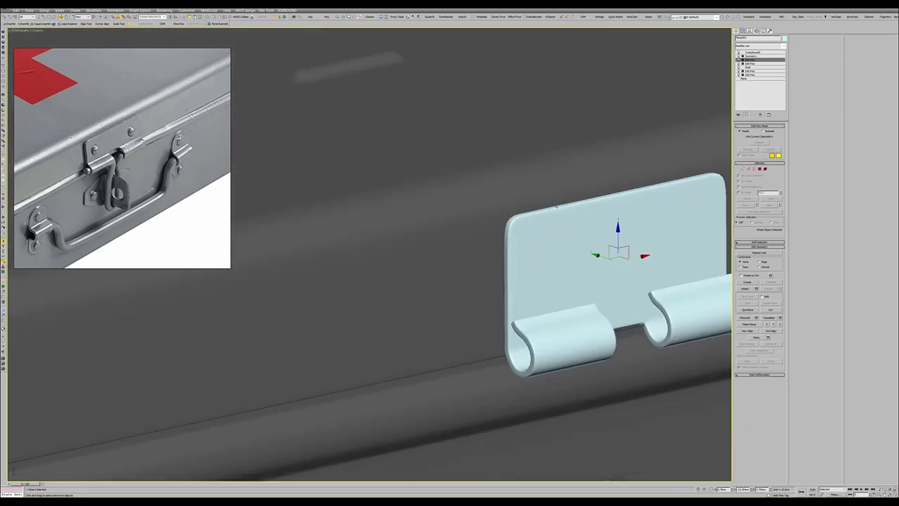
- Orbit around the hinge plate with its TurboSmooth settings shown, ending on a front view of the case
scroll(534, 214, up, 3)
mouse_move(551, 206)
middle_down()
mouse_move(465, 202)
mouse_move(487, 203)
mouse_move(534, 478)
middle_up()
click(751, 52)
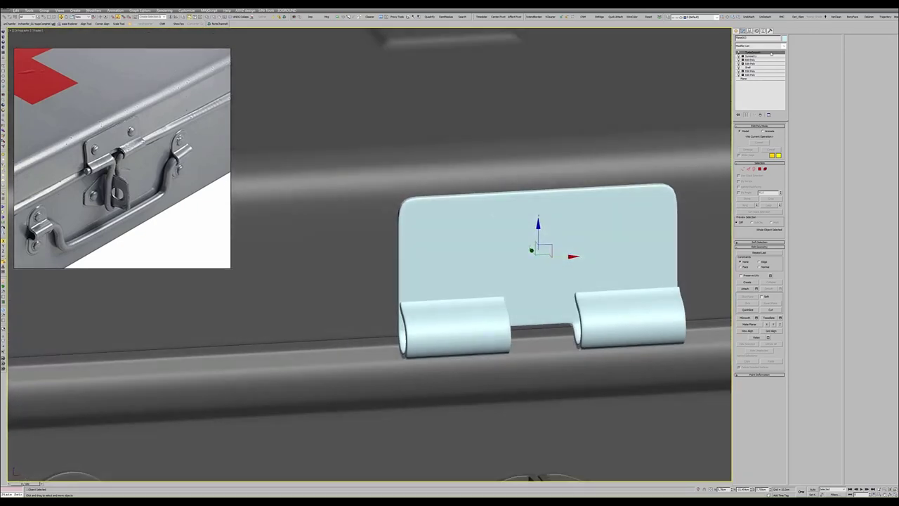
alt+middle_drag(534, 478, 532, 202)
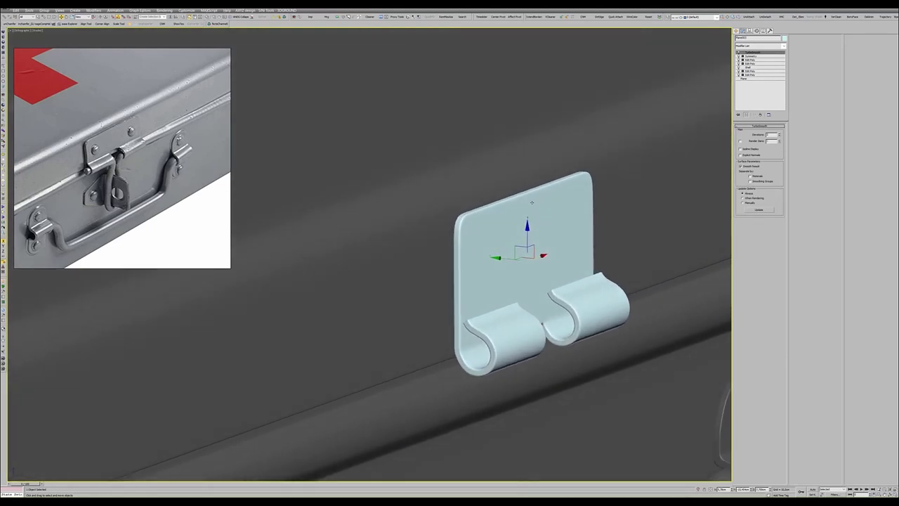
mouse_move(531, 202)
alt+middle_down()
mouse_move(518, 199)
mouse_move(526, 201)
alt+middle_up()
scroll(517, 199, down, 3)
scroll(510, 201, up, 1)
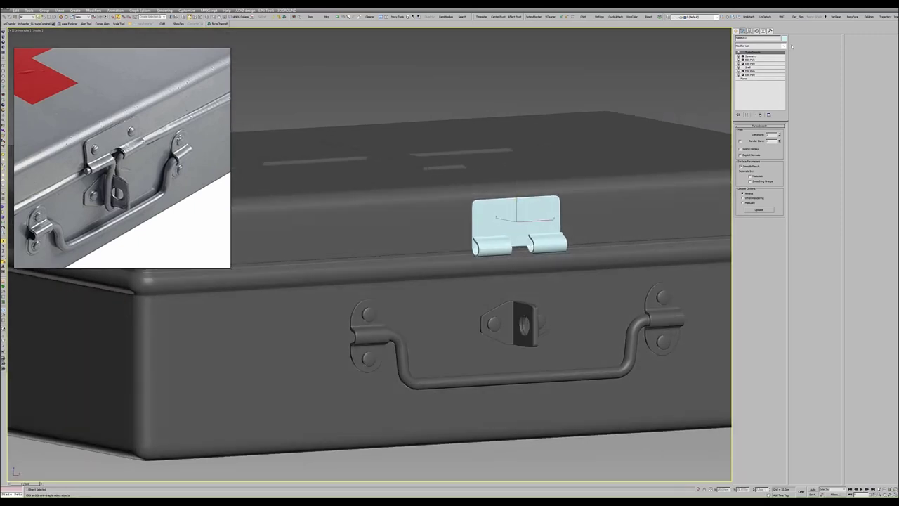
- Set the hinge plate's object colour to grey in the Object Color dialog
click(785, 38)
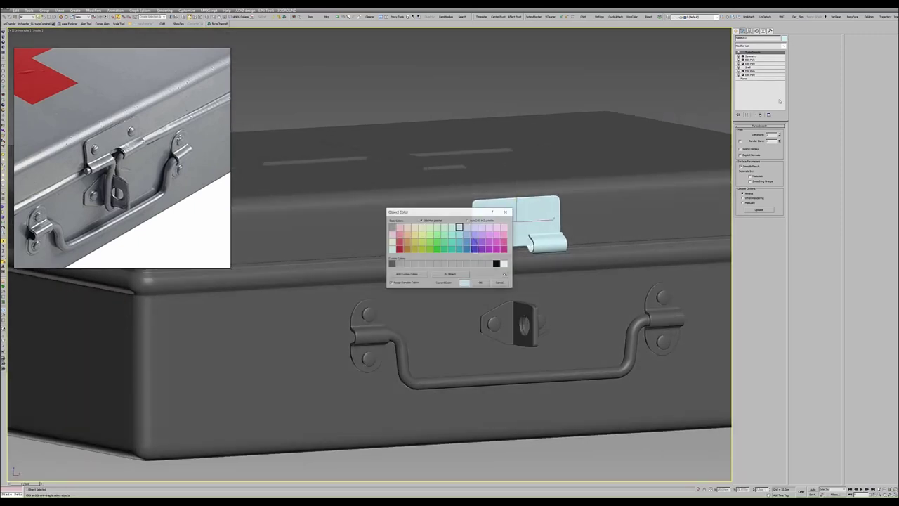
click(397, 264)
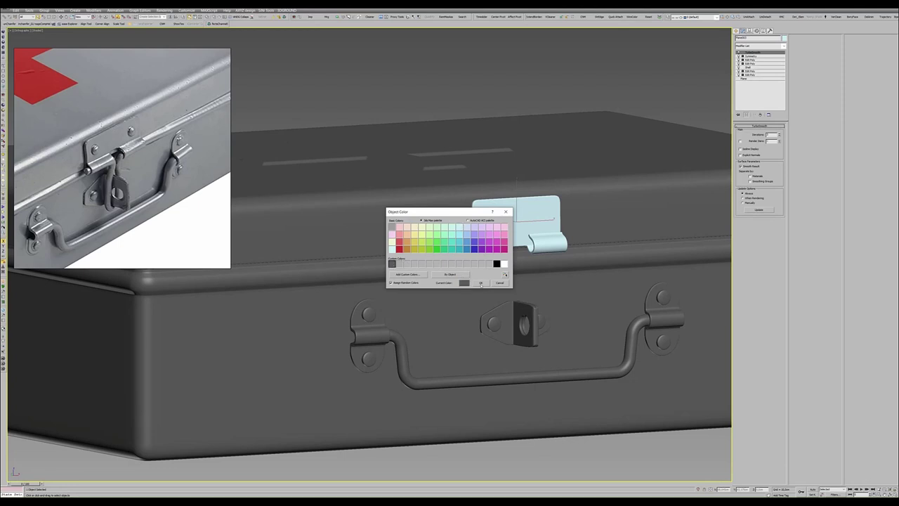
click(480, 282)
scroll(474, 248, up, 2)
mouse_move(480, 283)
alt+middle_down()
mouse_move(474, 248)
mouse_move(519, 246)
mouse_move(456, 259)
alt+middle_up()
scroll(474, 248, down, 5)
scroll(512, 249, up, 4)
scroll(490, 250, up, 2)
scroll(490, 249, down, 3)
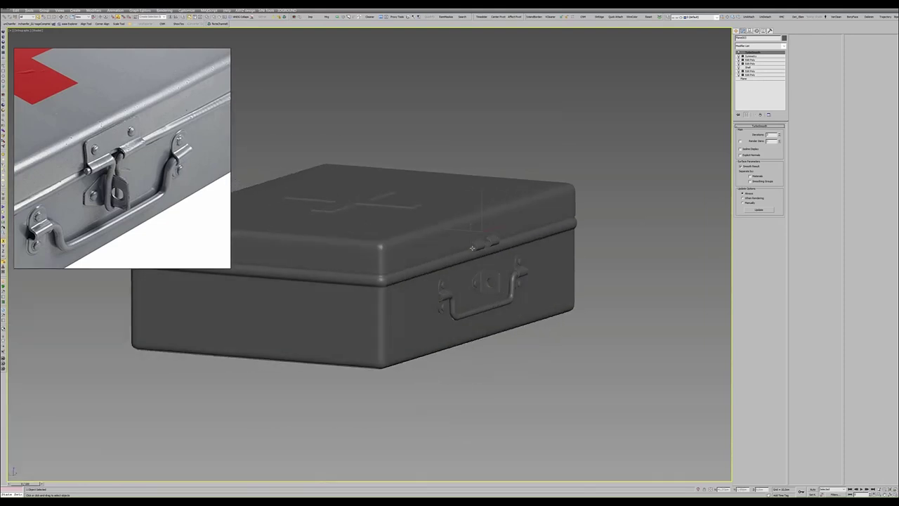
scroll(455, 260, up, 2)
key(F4)
- Shift-move the front lock's rivet polygons up to the hinge plate and Clone To Object
click(482, 283)
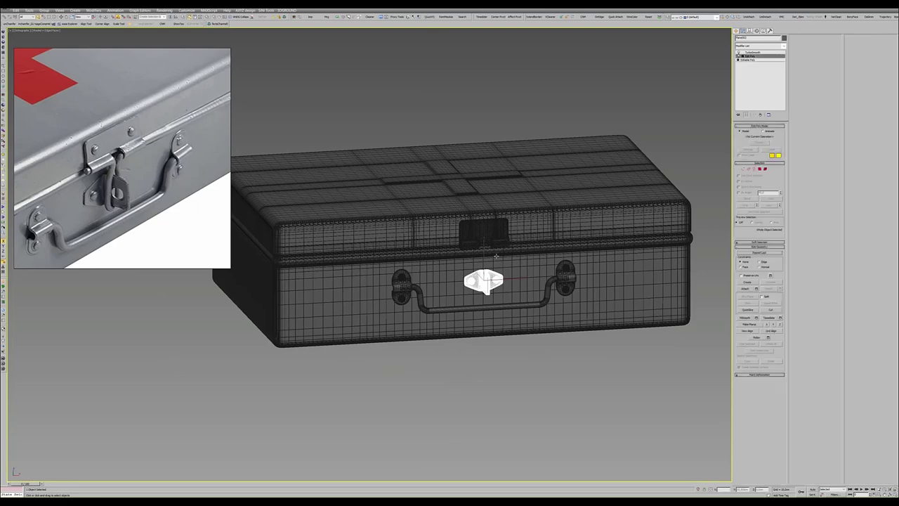
scroll(467, 289, up, 3)
scroll(466, 290, up, 2)
key(4)
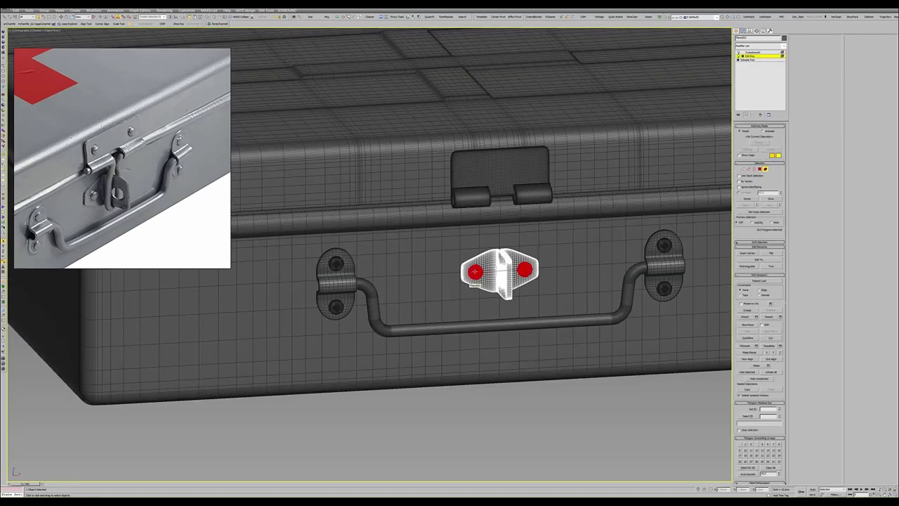
shift+drag(475, 272, 475, 209)
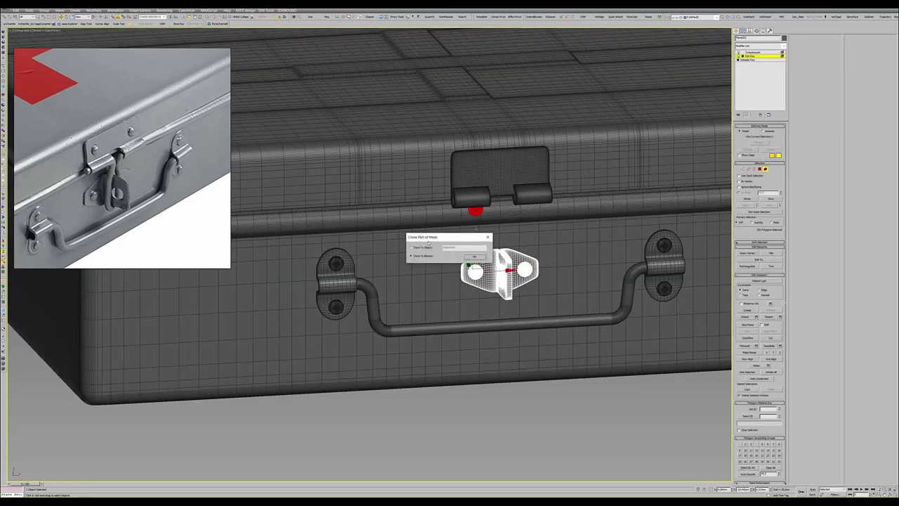
click(474, 256)
- Isolate the cloned rivet together with the hinge plate and maximize the Left view
scroll(476, 206, up, 2)
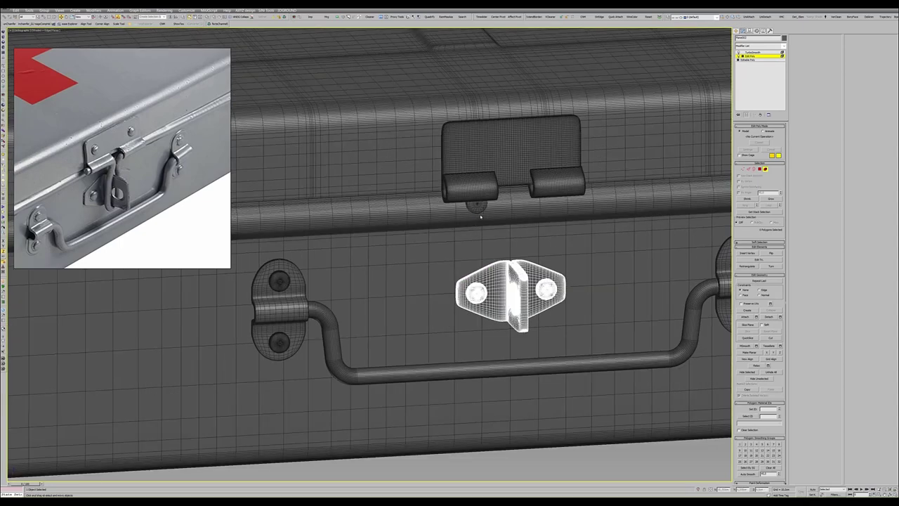
click(477, 206)
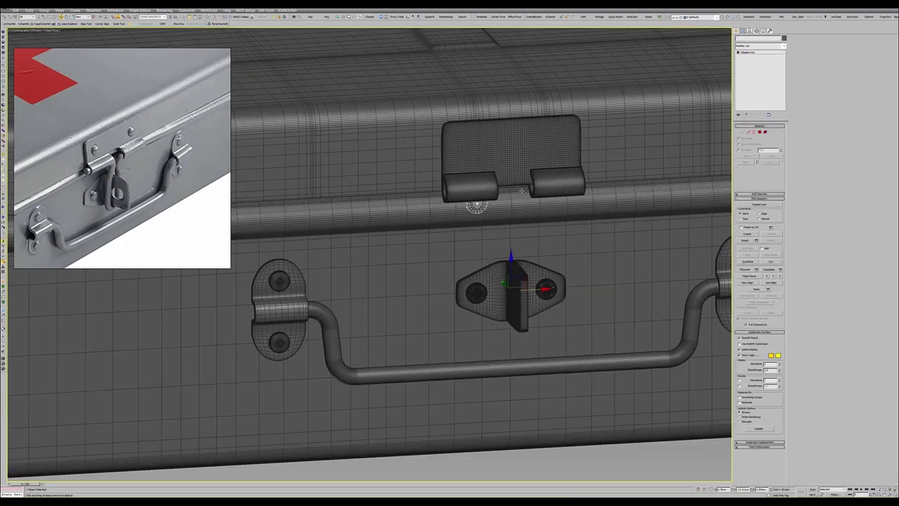
ctrl+click(477, 203)
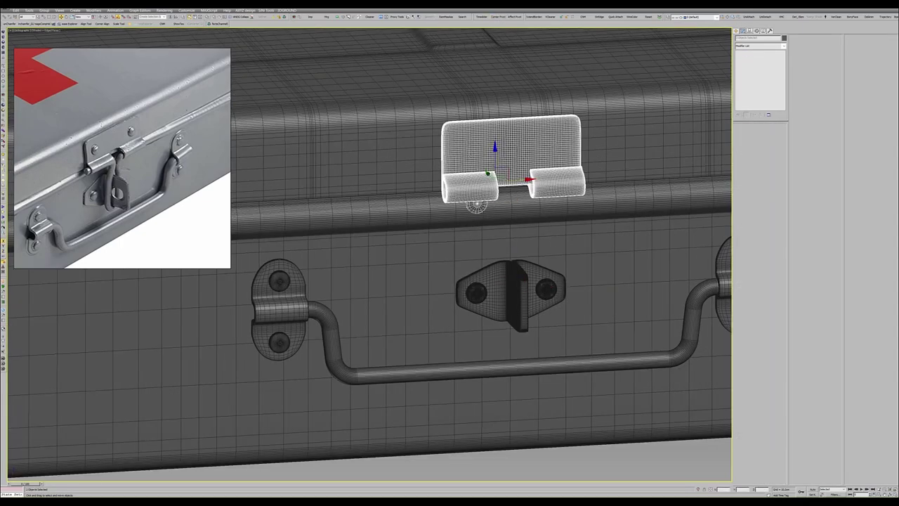
key(alt+q)
key(alt+w)
key(alt+w)
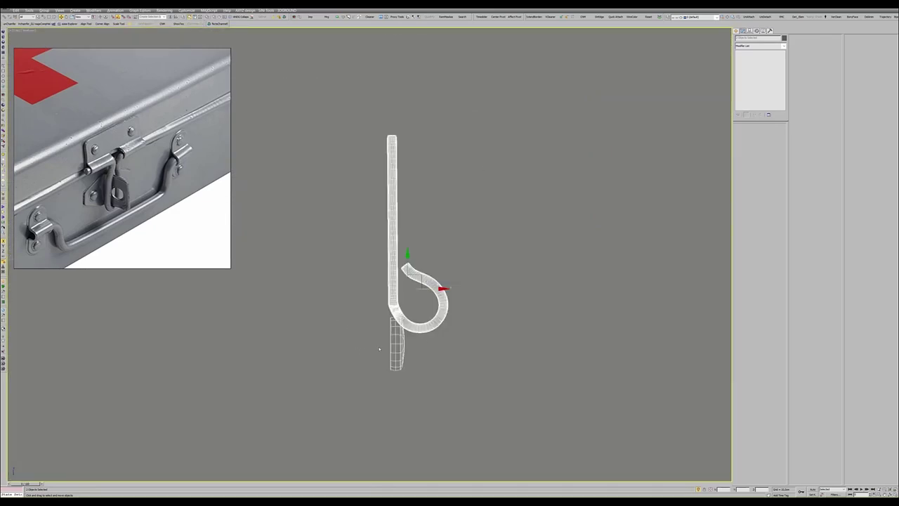
- Move the cloned rivet up against the hinge plate face in a maximized front view
click(395, 344)
drag(401, 338, 411, 192)
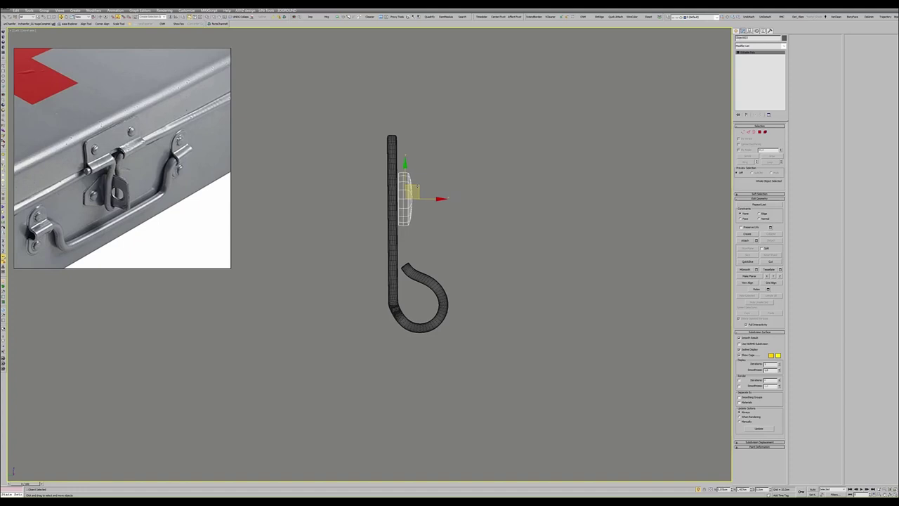
key(alt+w)
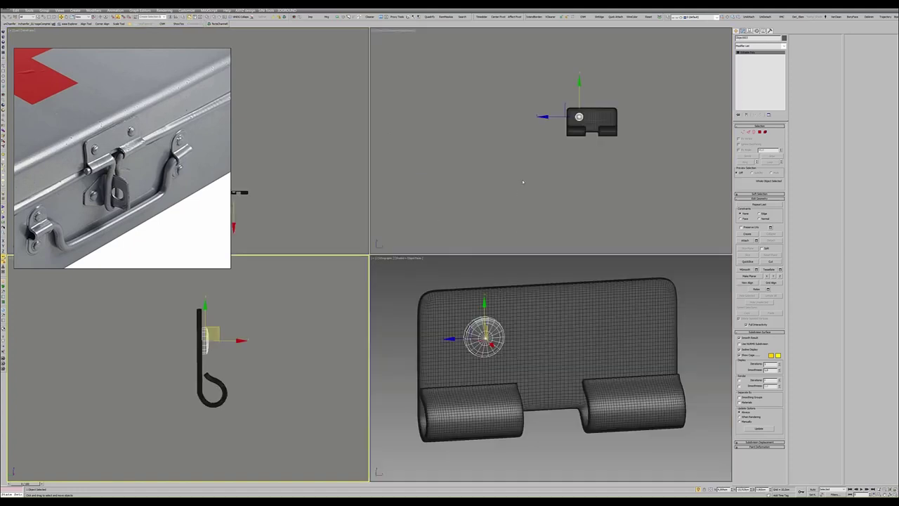
key(alt+w)
key(z)
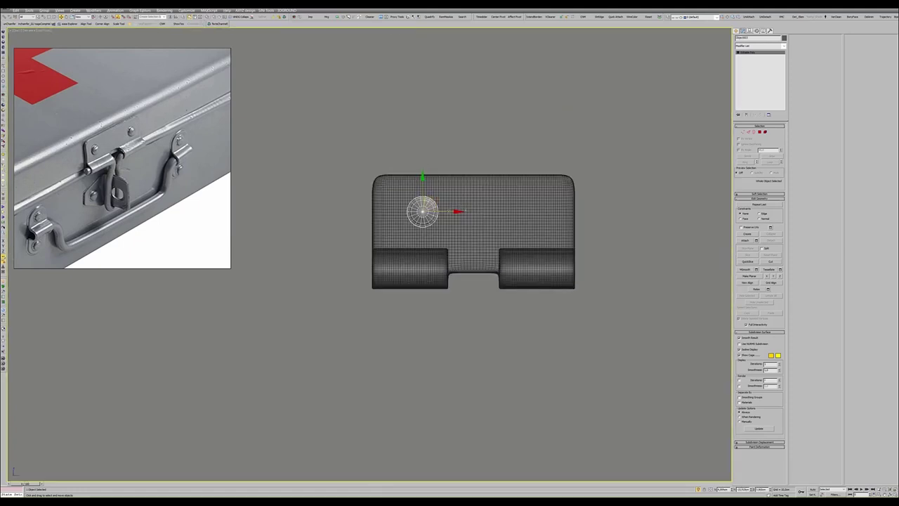
drag(429, 204, 414, 205)
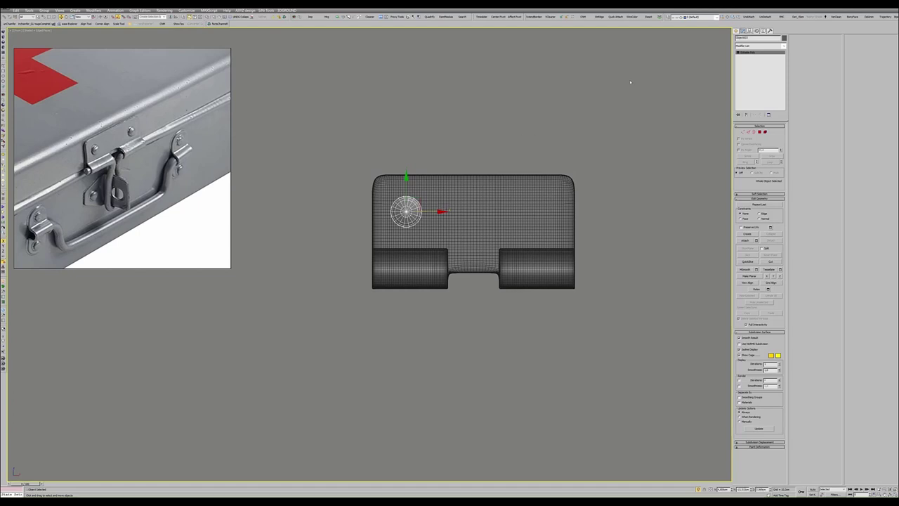
- Align the rivet to the hinge plate and add a flipped mirror symmetry to it
key(alt+a)
click(469, 234)
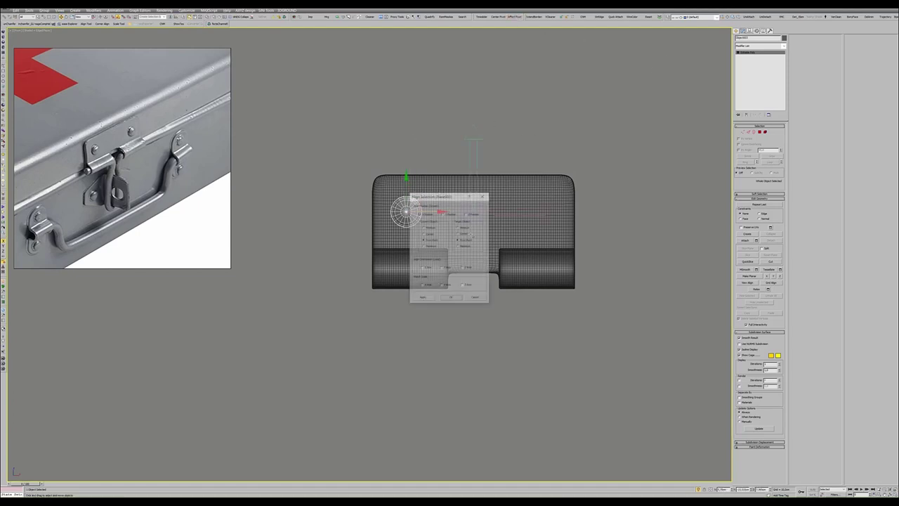
click(451, 297)
click(515, 17)
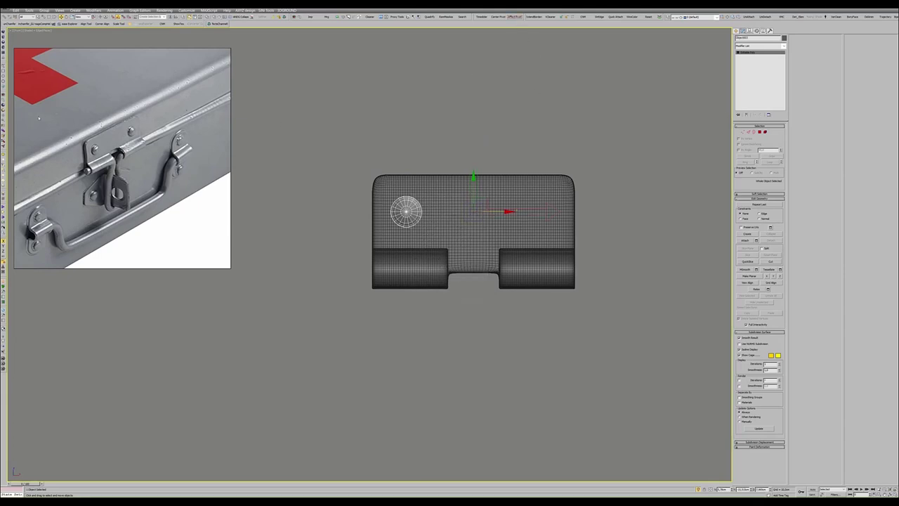
click(12, 127)
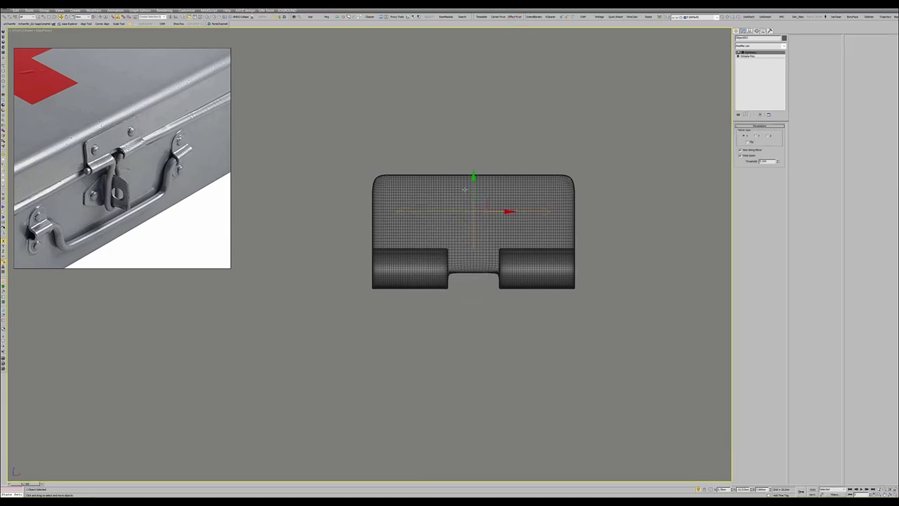
click(747, 142)
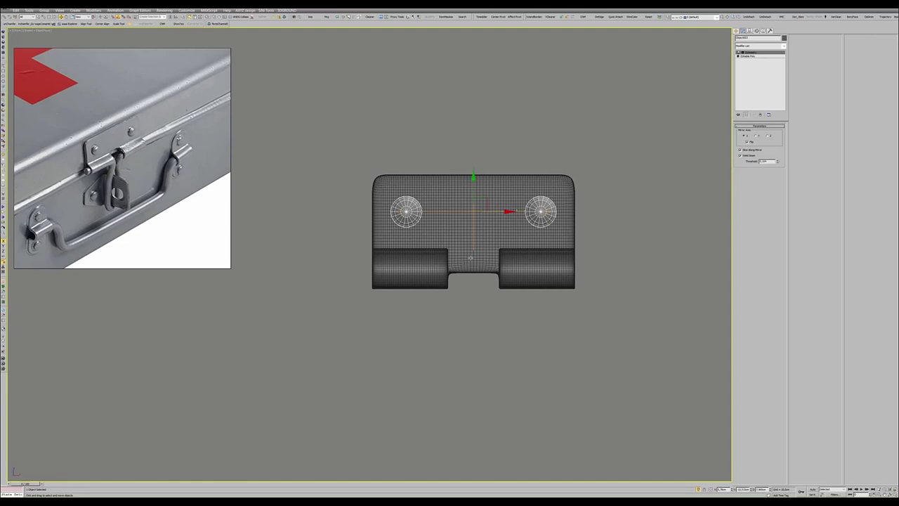
- Remove the rivet's mirror and attach the rivet to the hinge plate's editable mesh
click(470, 257)
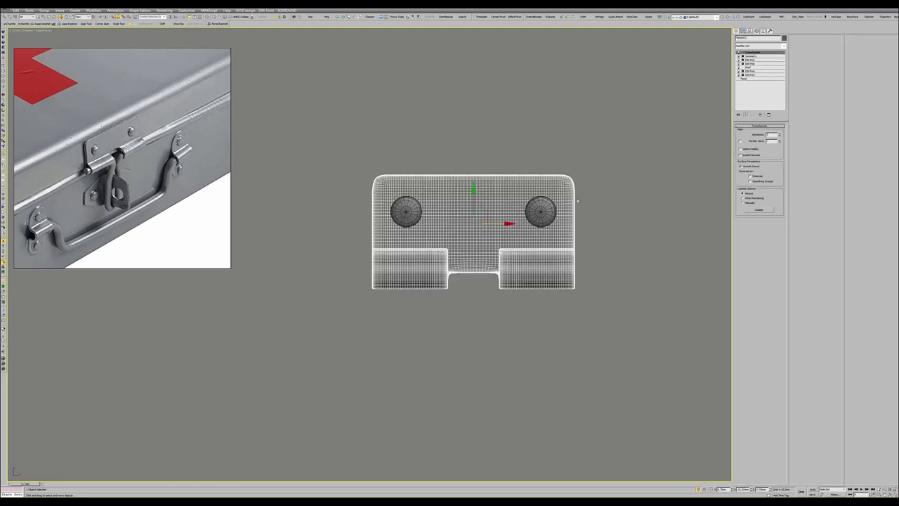
key(ctrl+z)
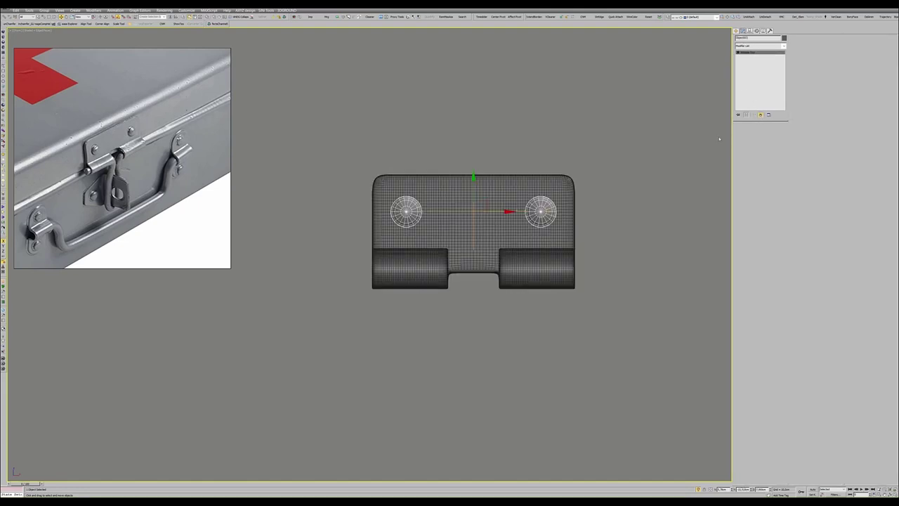
click(760, 115)
click(498, 240)
click(750, 60)
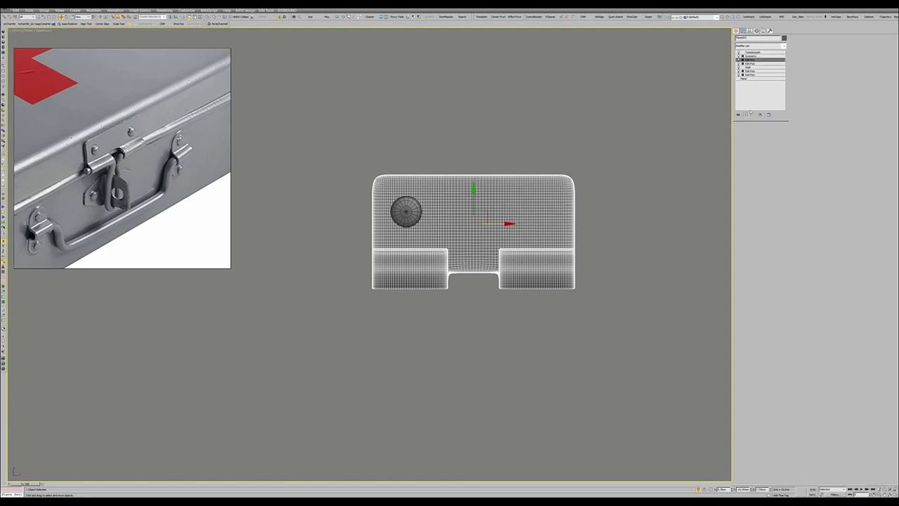
click(745, 288)
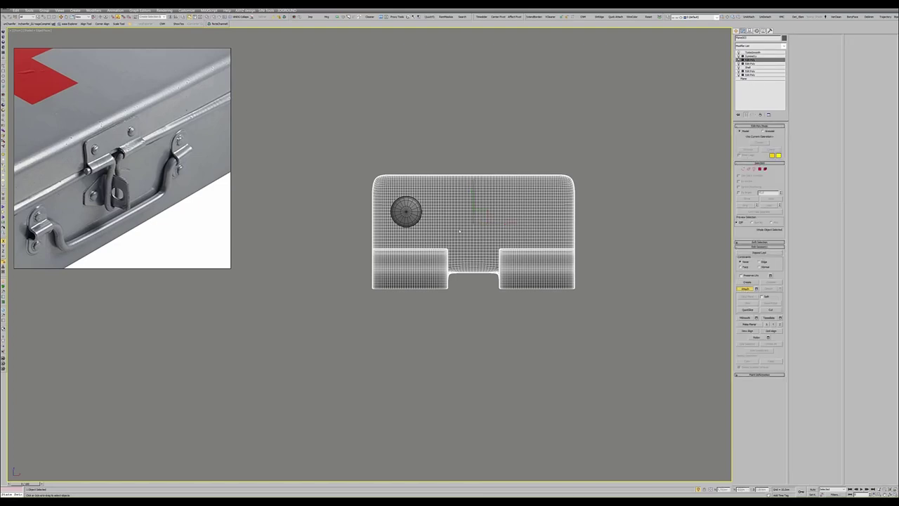
click(406, 211)
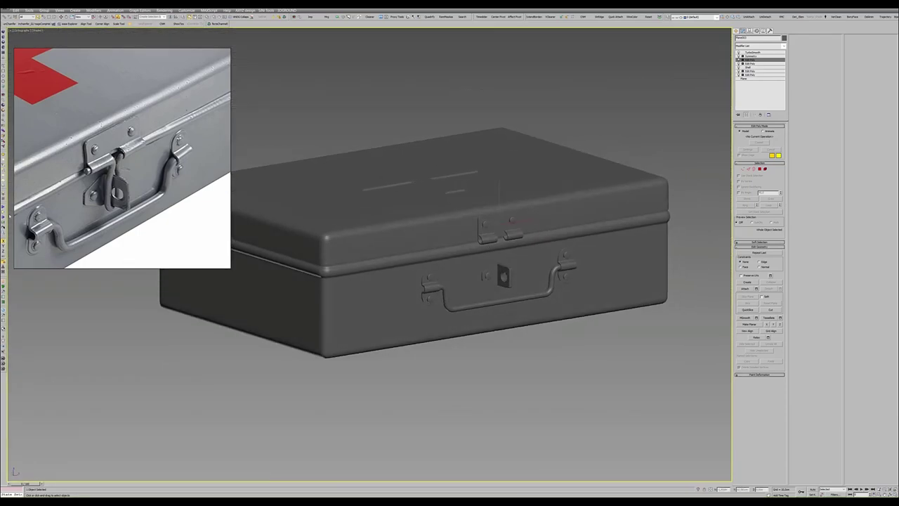
- With edges shown, slightly adjust the hinge plate's right column of top-edge vertices
mouse_move(421, 236)
alt+middle_down()
mouse_move(452, 233)
mouse_move(458, 252)
alt+middle_up()
scroll(453, 232, down, 2)
scroll(459, 251, up, 3)
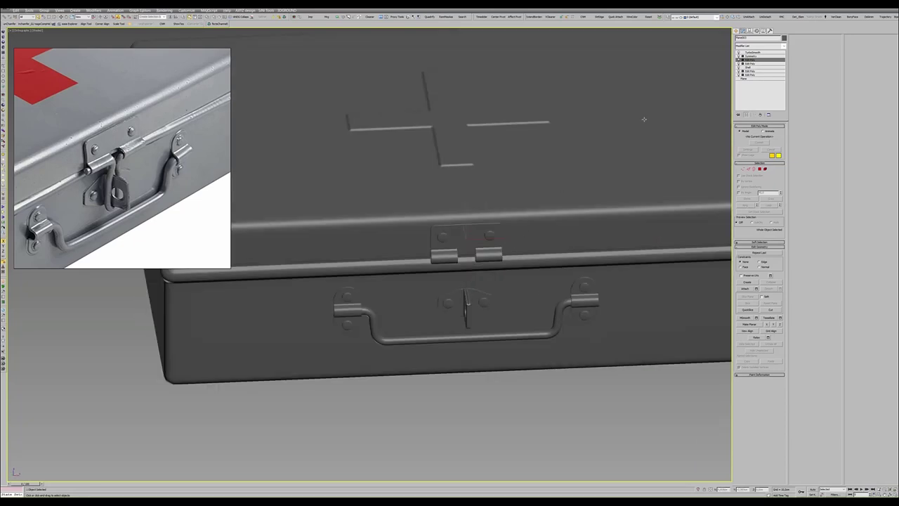
key(F4)
scroll(459, 242, up, 2)
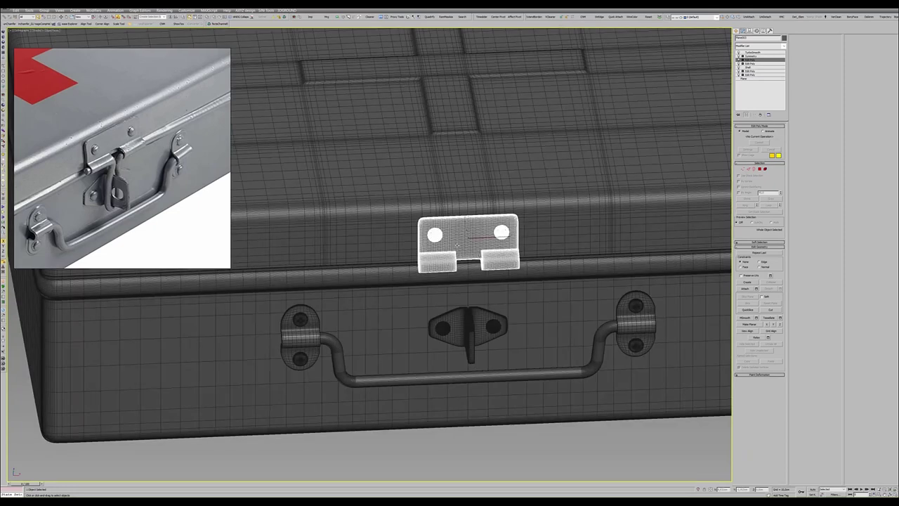
alt+middle_drag(457, 245, 460, 248)
key(1)
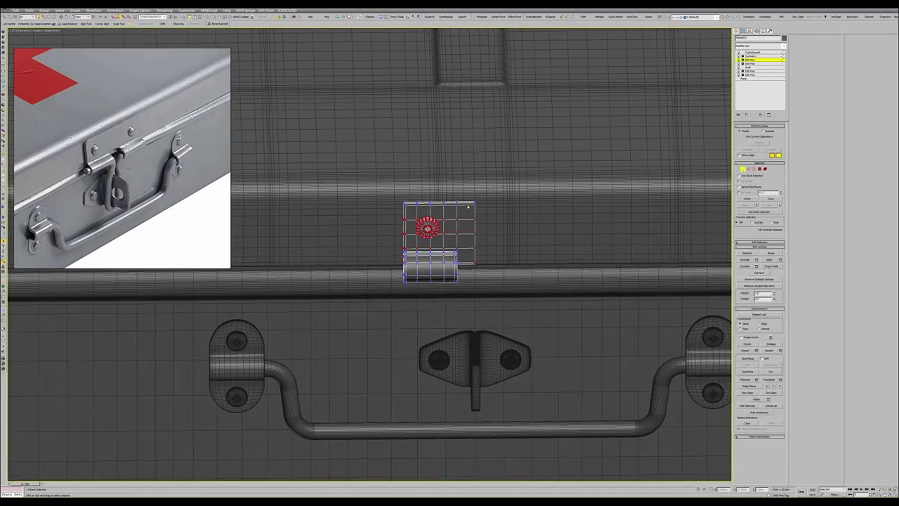
drag(447, 198, 462, 289)
key(ctrl+e)
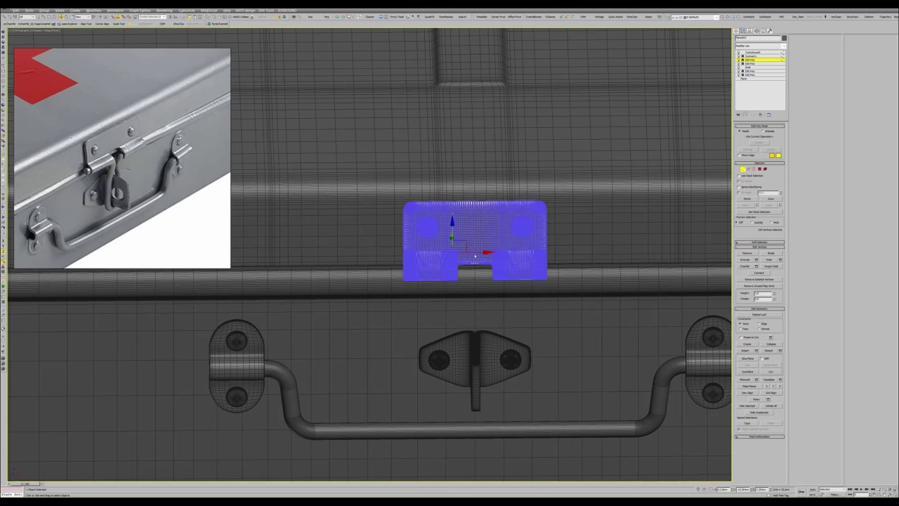
drag(475, 256, 454, 237)
key(1)
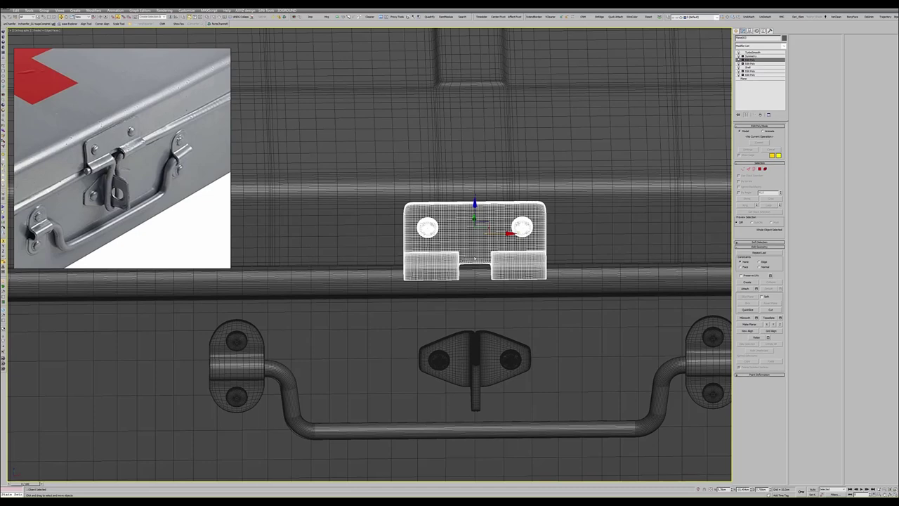
key(ctrl+e)
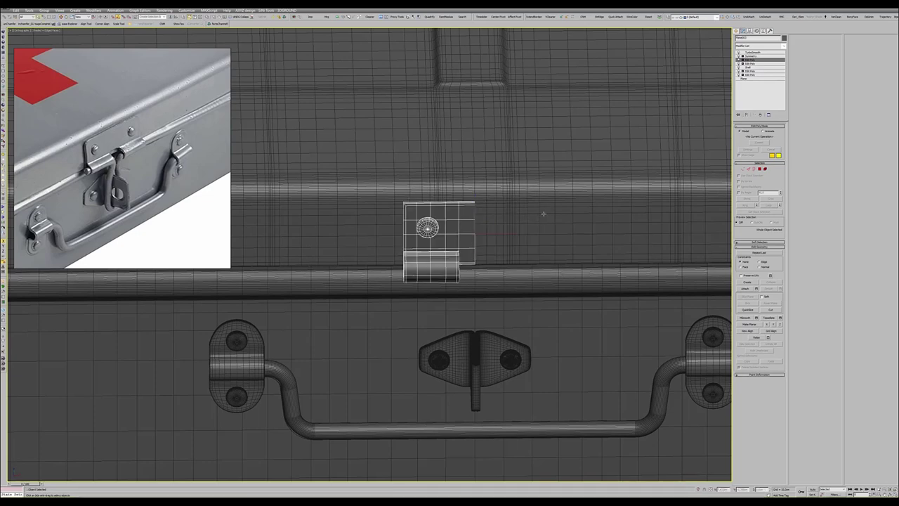
- Orbit back to the whole case with edges off, then maximize the Front viewport
scroll(542, 213, down, 3)
scroll(543, 213, down, 3)
alt+middle_drag(543, 213, 517, 236)
key(F4)
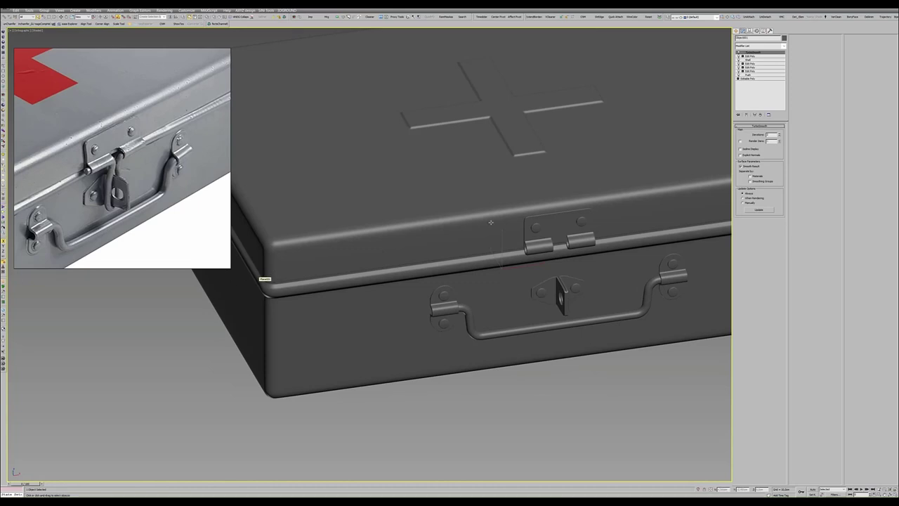
key(alt+w)
right_click(483, 180)
key(alt+w)
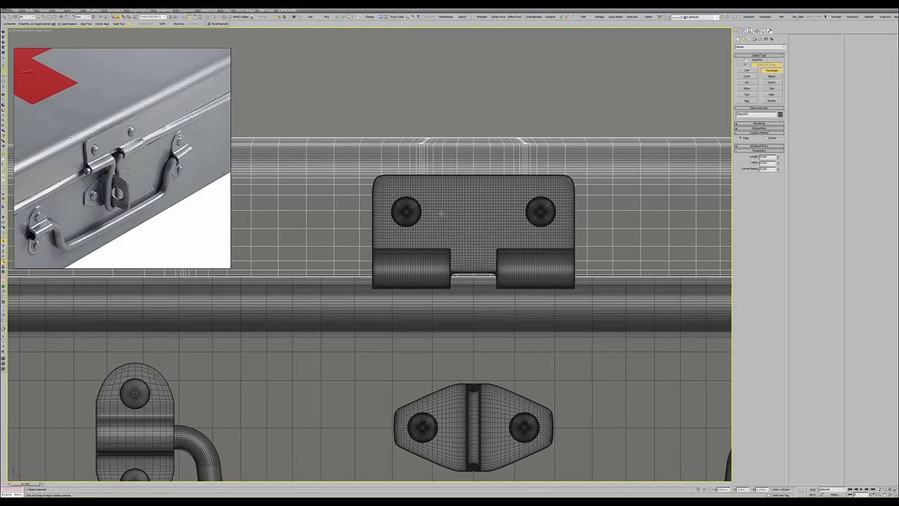
- Draw a rectangle spline around the lower hinge plate in see-through Front view
middle_drag(417, 237, 413, 172)
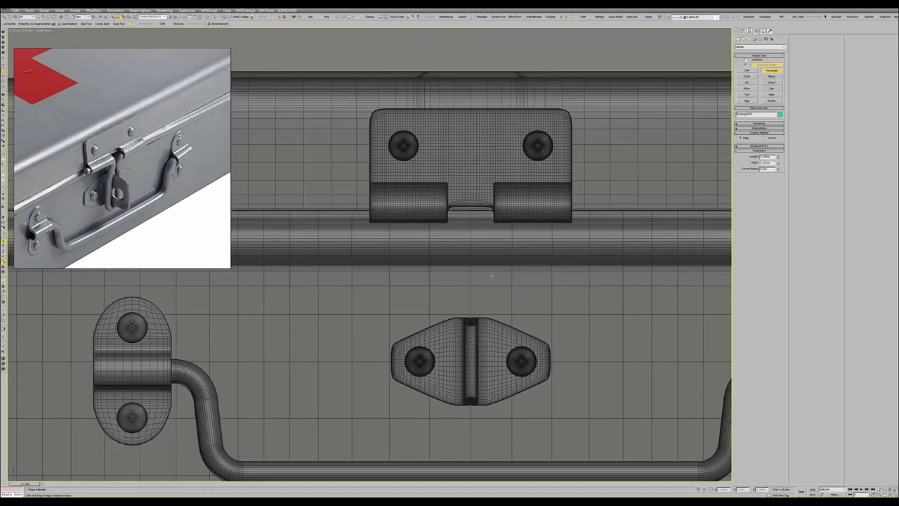
key(F3)
mouse_move(372, 221)
mouse_down()
mouse_move(555, 315)
mouse_move(569, 401)
mouse_up()
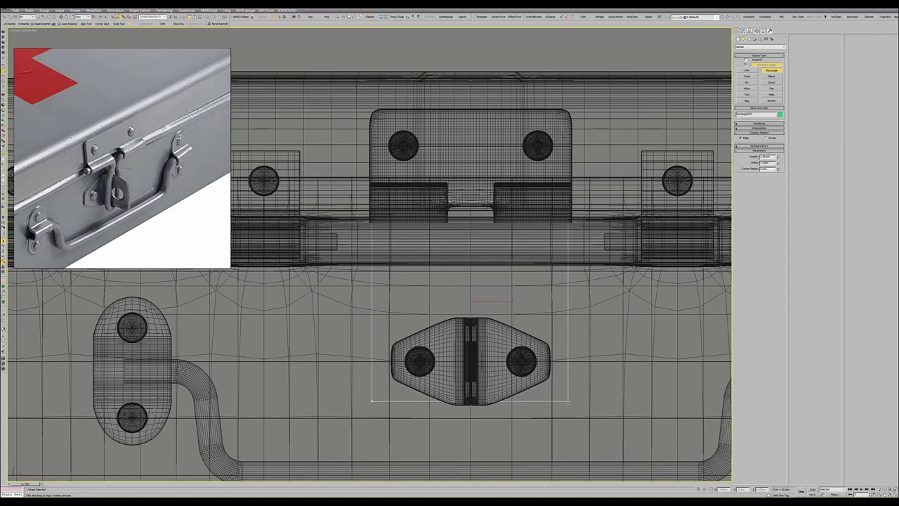
right_click(568, 401)
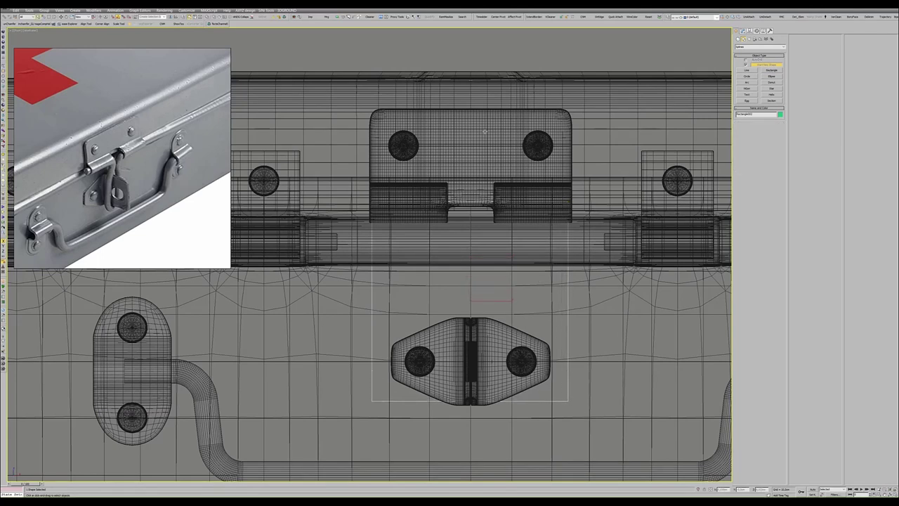
- Align the rectangle to the latch plate and convert it to an editable spline
key(alt+a)
click(451, 301)
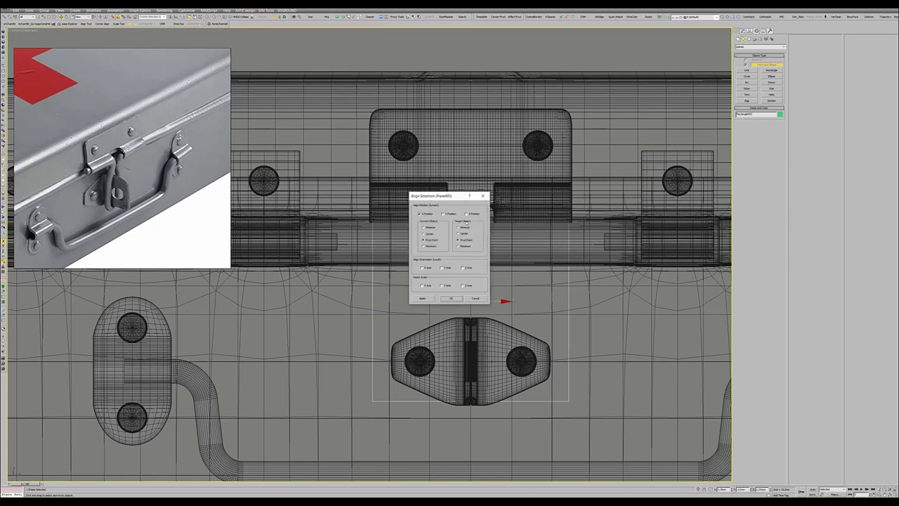
click(450, 299)
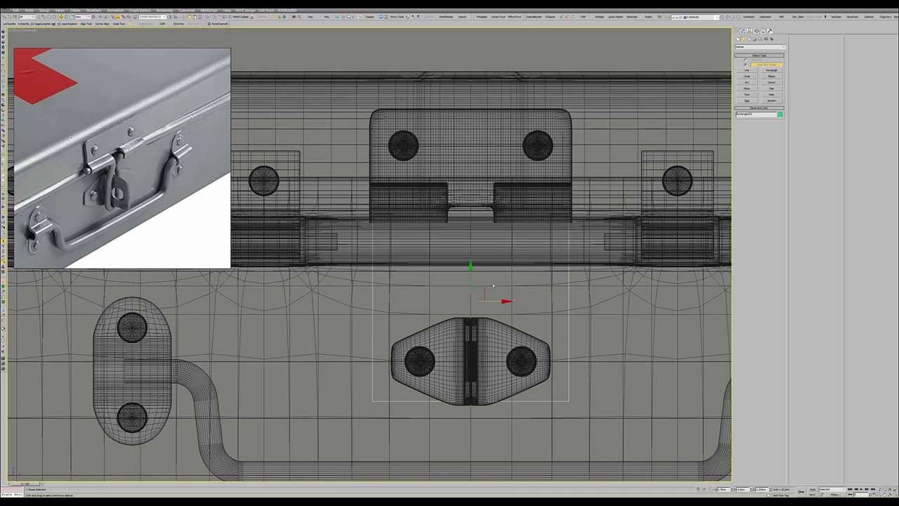
middle_drag(493, 284, 497, 271)
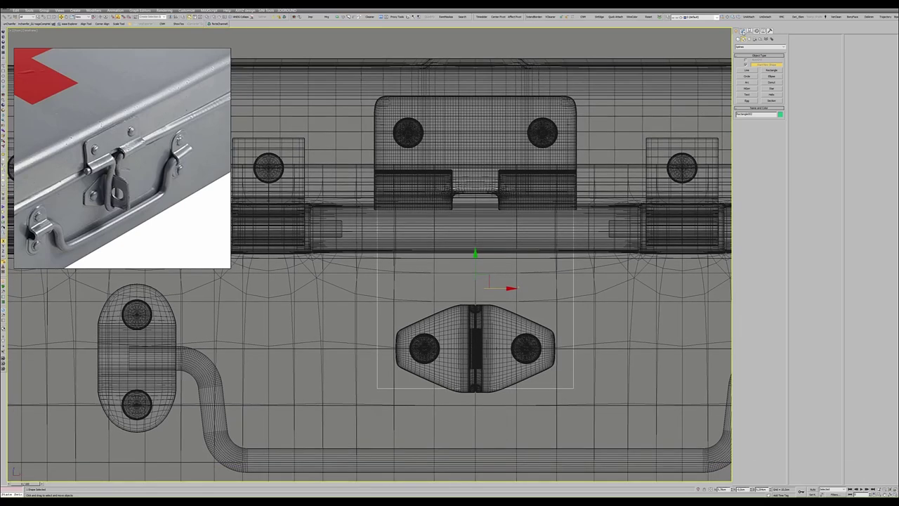
key(m)
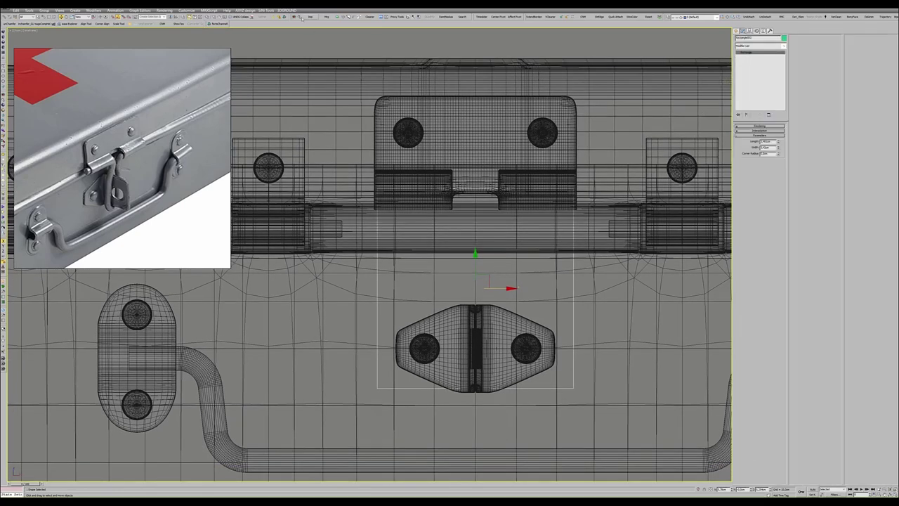
click(301, 17)
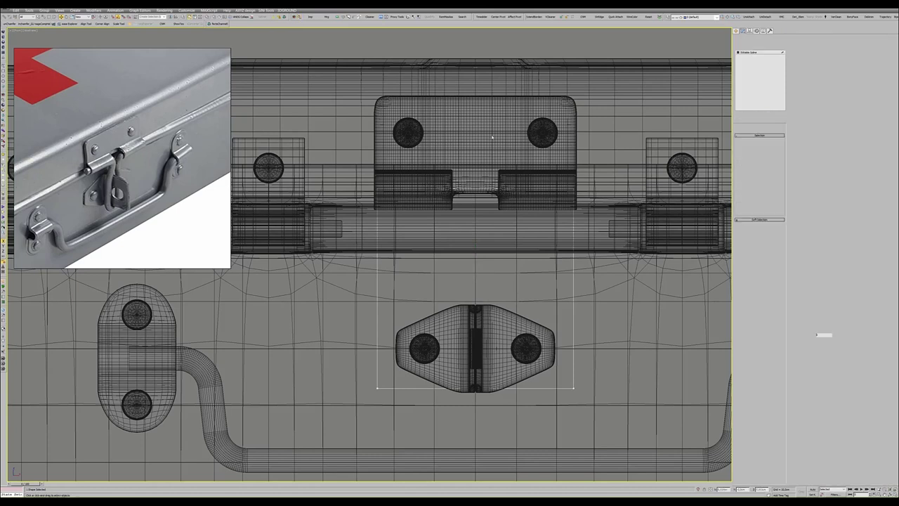
- Delete the rectangle's right-side and bottom segments, leaving the left and top
key(2)
drag(493, 138, 530, 414)
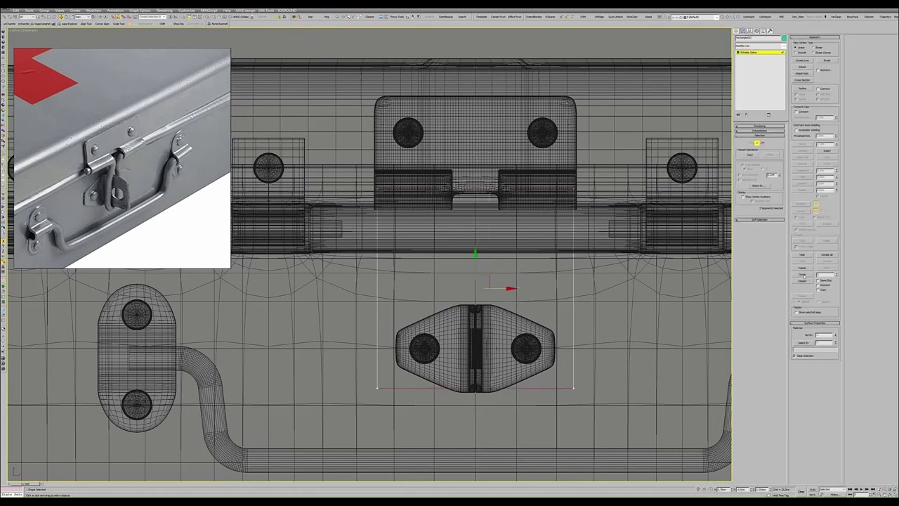
drag(586, 379, 525, 431)
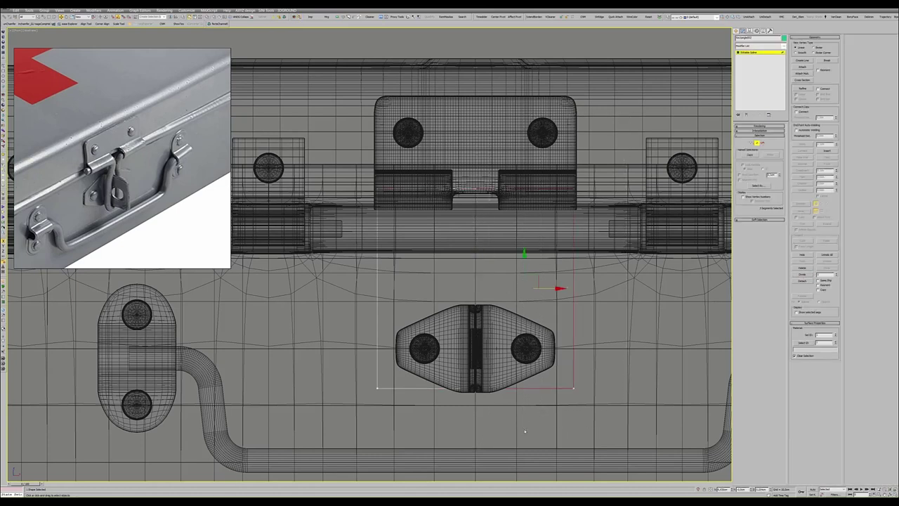
key(Delete)
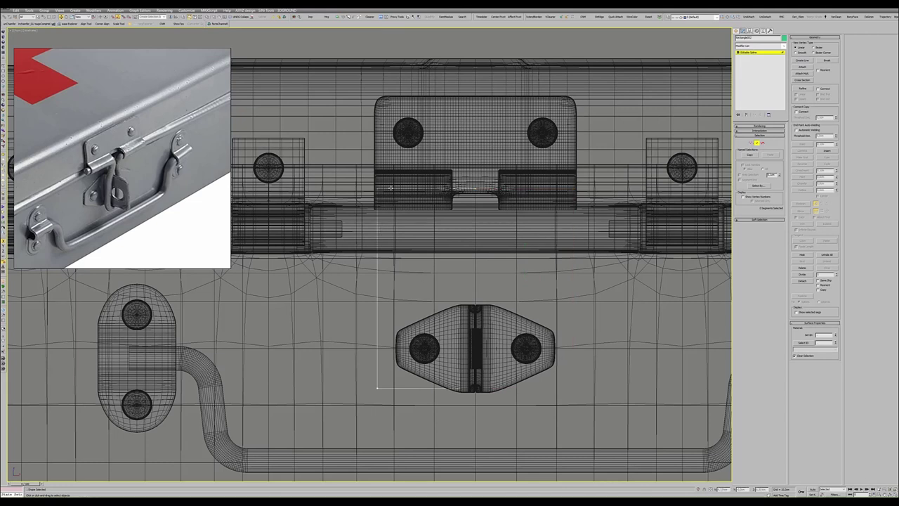
drag(391, 188, 364, 205)
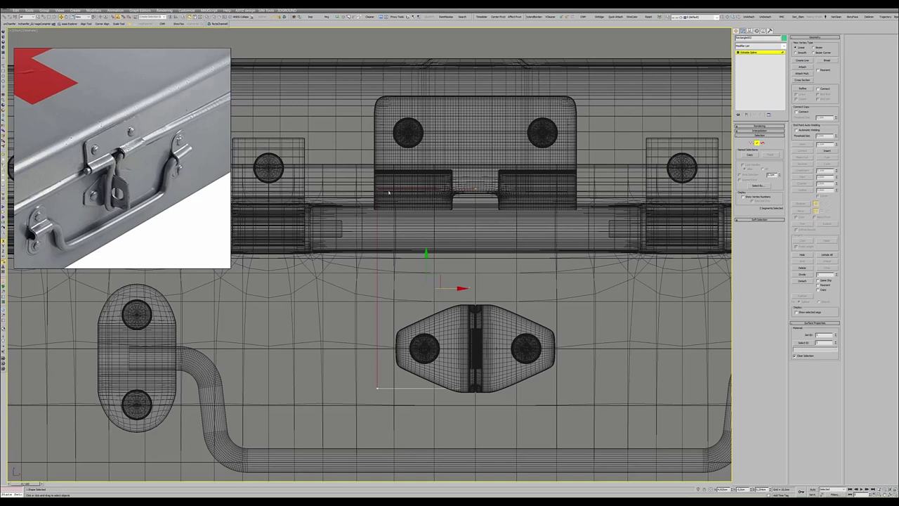
- Undo an accidental curve and change the top-left vertex's type via its context options
key(1)
click(377, 188)
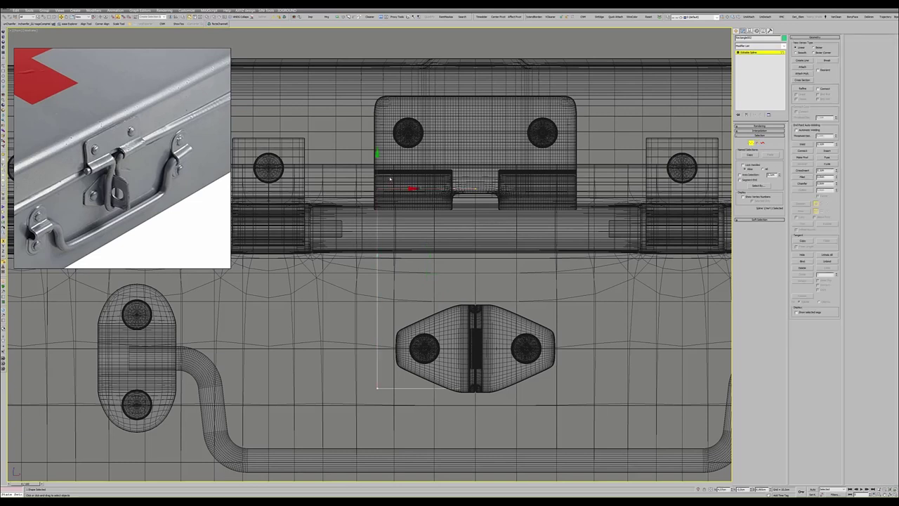
drag(379, 210, 413, 210)
key(ctrl+z)
key(ctrl+a)
right_click(438, 209)
click(434, 172)
click(374, 207)
click(361, 395)
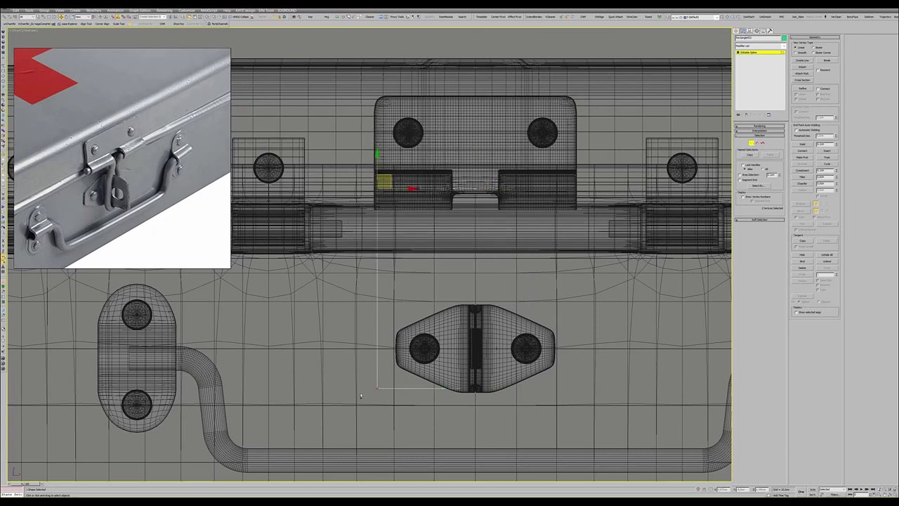
- Slide the left side rightward under the hinge and move the top vertex into the hinge gap
drag(404, 192, 453, 192)
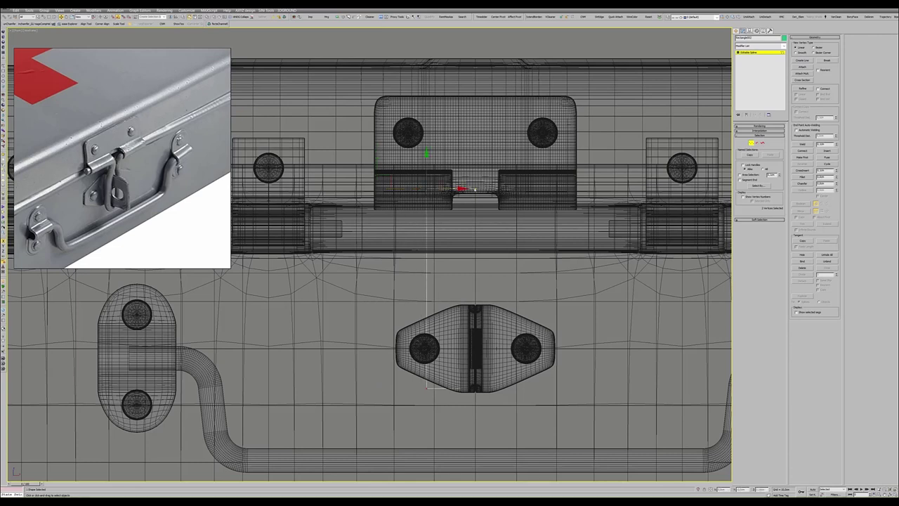
click(478, 199)
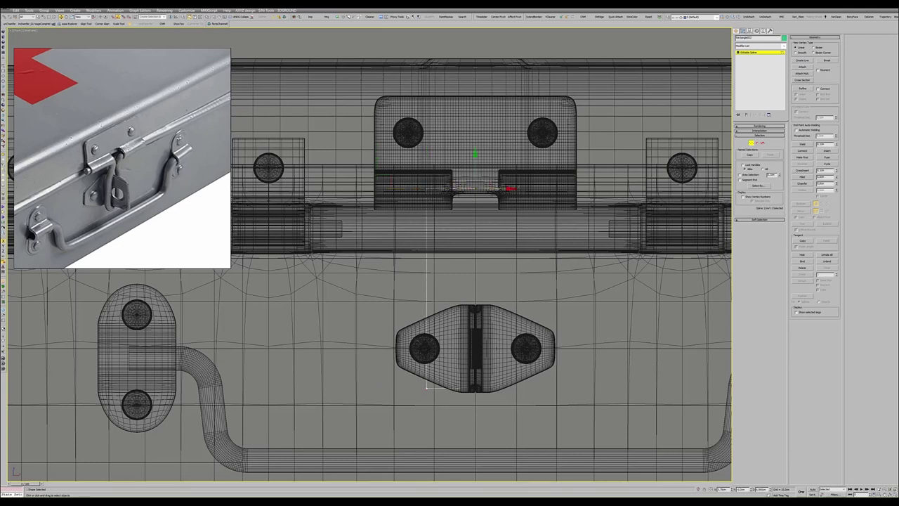
click(451, 184)
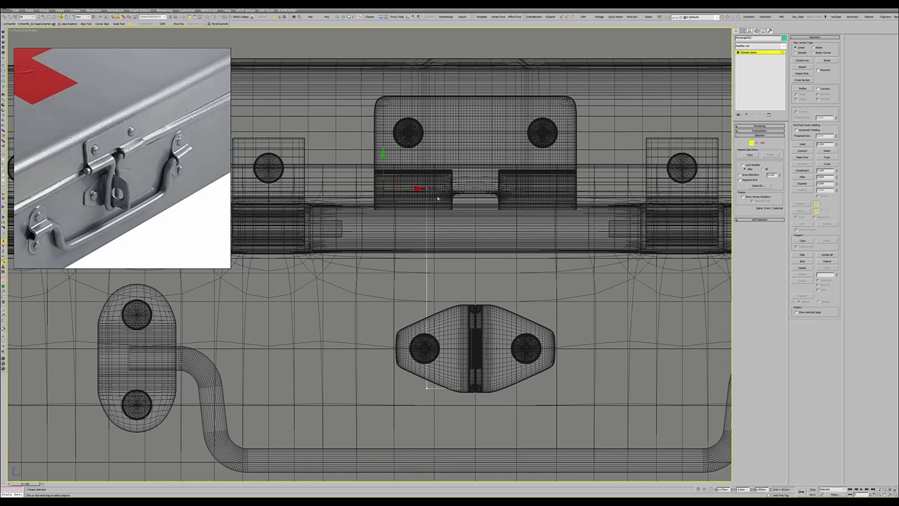
key(2)
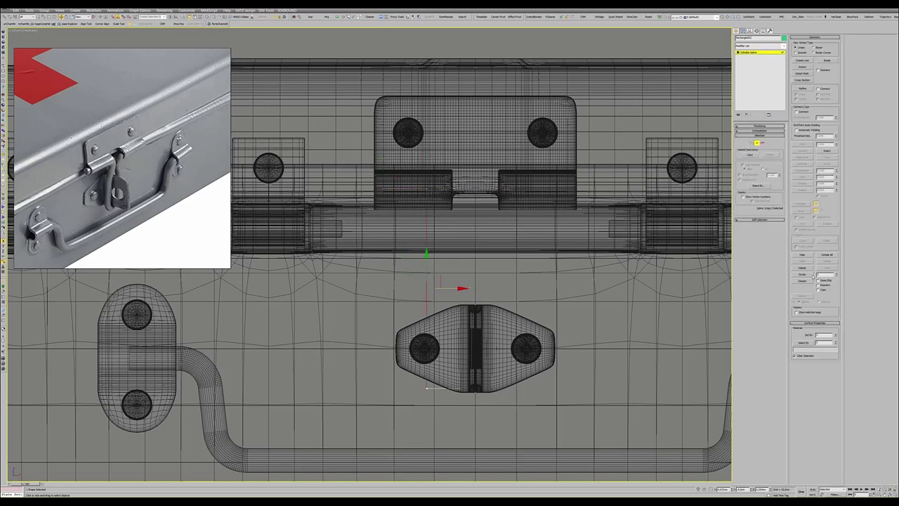
key(1)
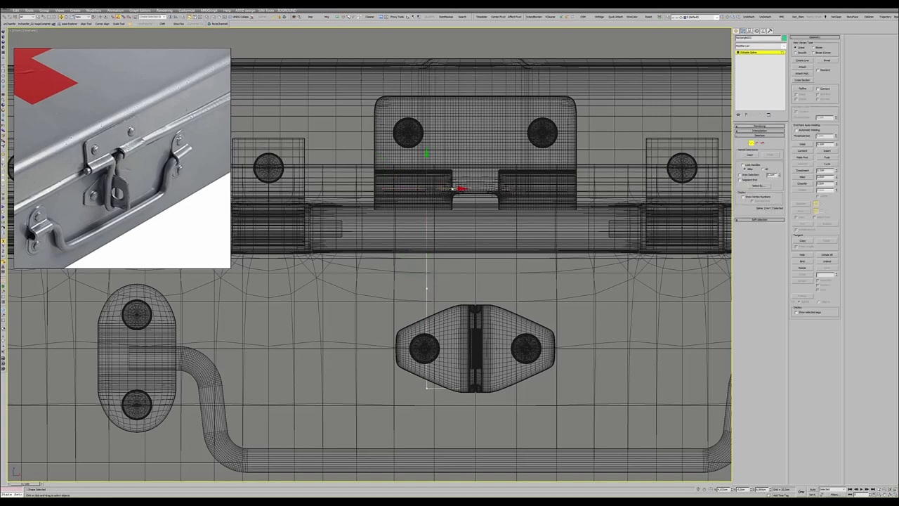
drag(452, 189, 469, 268)
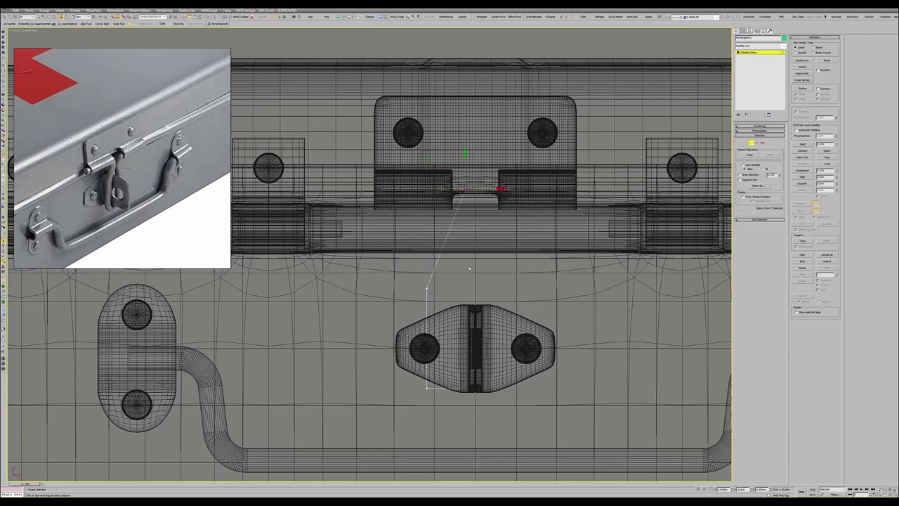
- Shift the bend vertex slightly right, lower the bottom vertex, and show the rendering settings
click(426, 288)
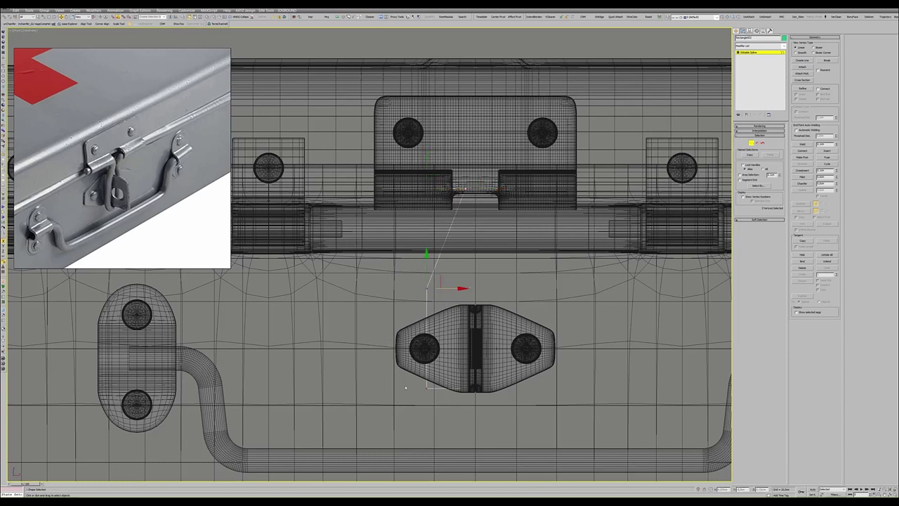
drag(450, 288, 464, 288)
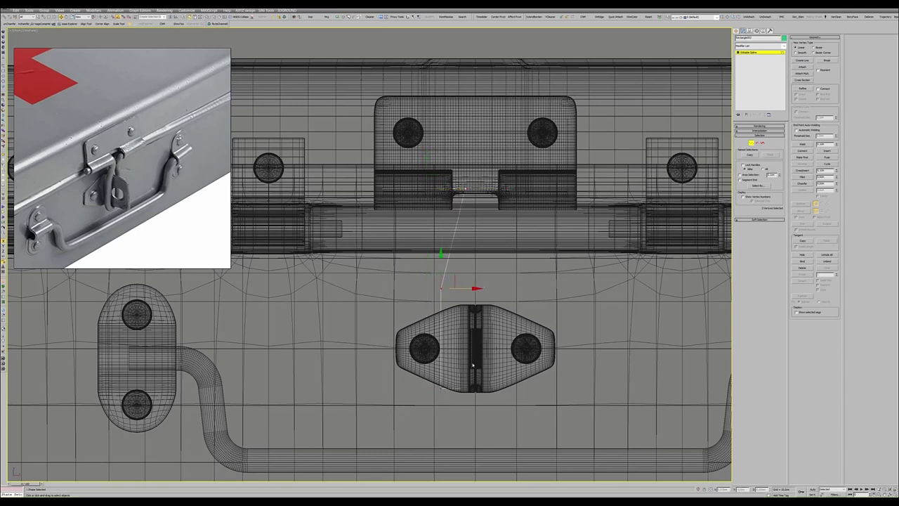
drag(406, 412, 444, 368)
drag(476, 388, 476, 396)
click(463, 190)
click(765, 131)
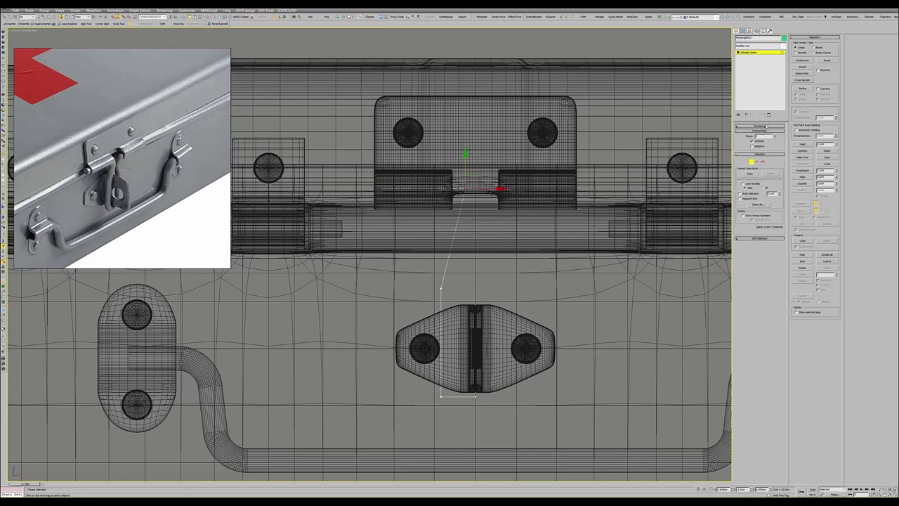
click(759, 125)
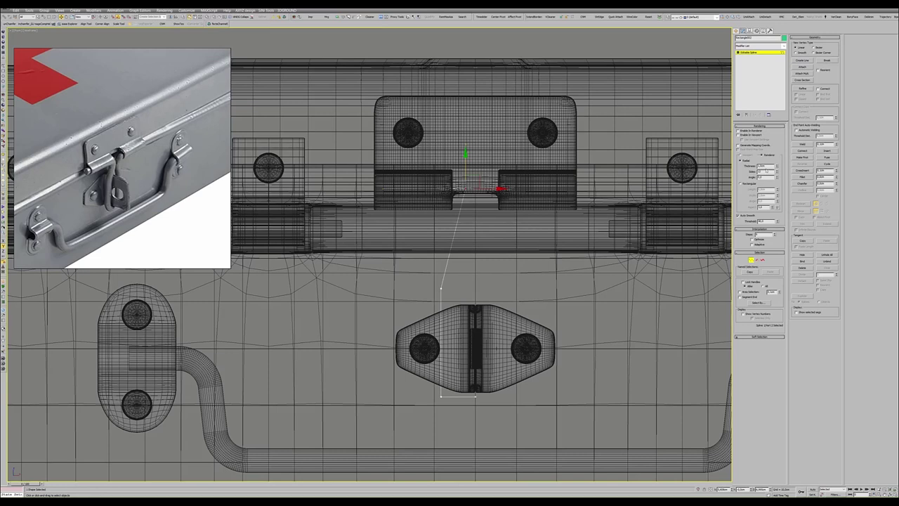
- Enable the spline in the viewport and enter new cross-section values for the strip
click(754, 135)
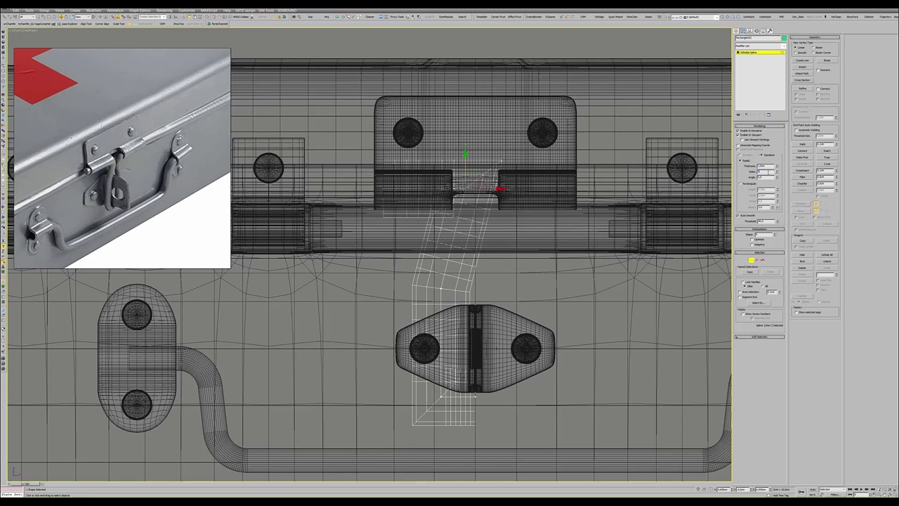
key(Return)
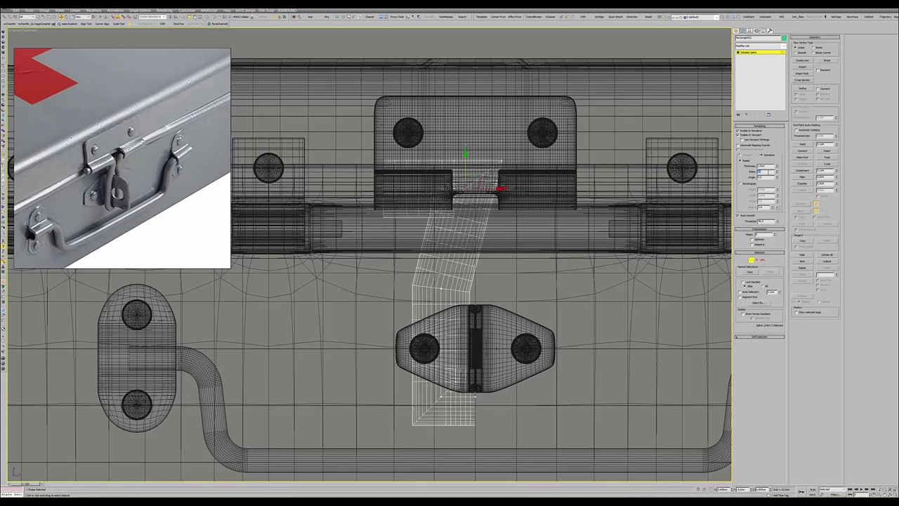
key(Return)
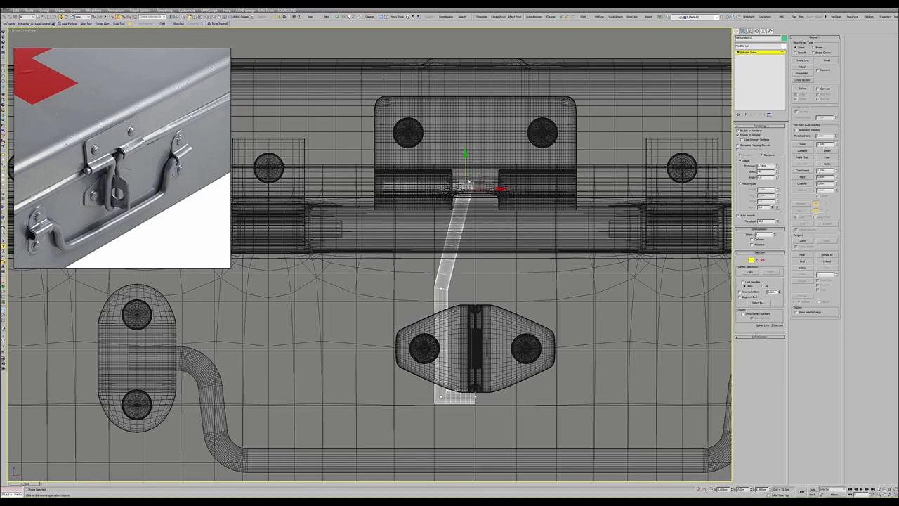
scroll(468, 228, up, 1)
scroll(468, 227, up, 2)
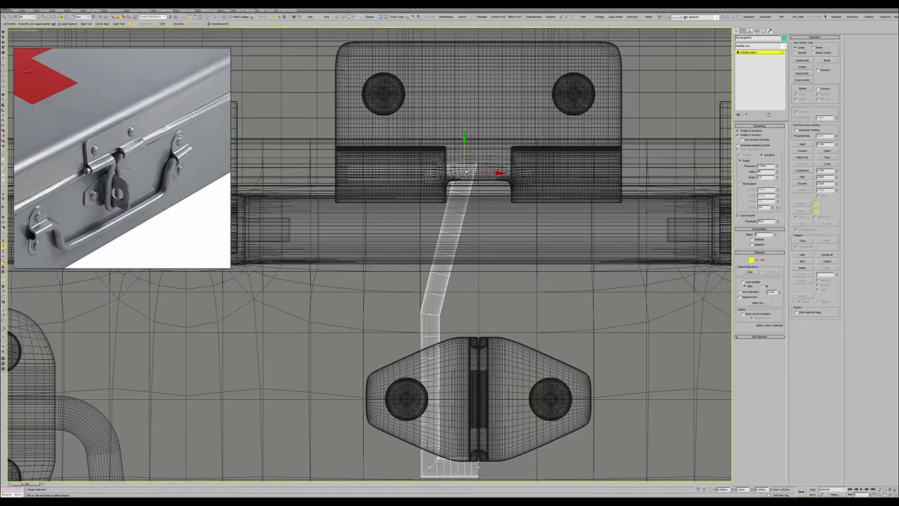
click(803, 176)
- Add Edit Spline, fillet the strap's top corner, and shift the top vertices right
right_click(478, 163)
key(1)
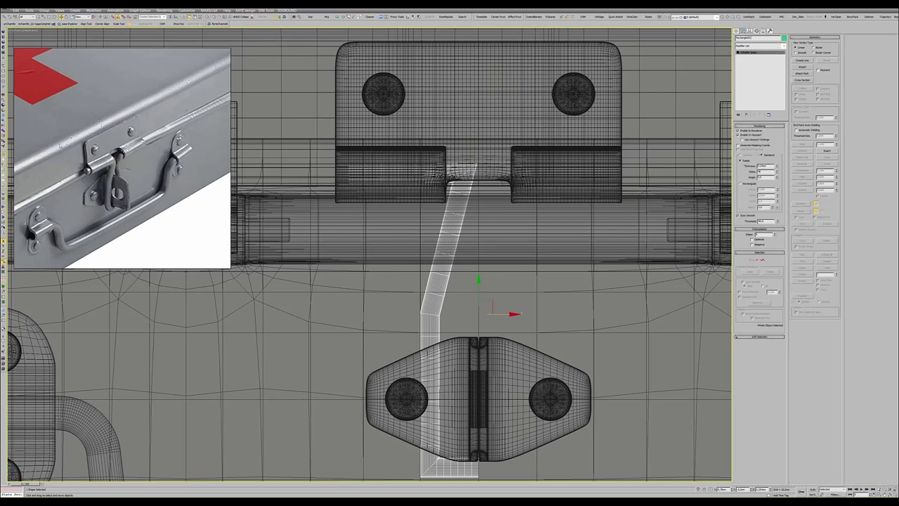
key(ctrl+e)
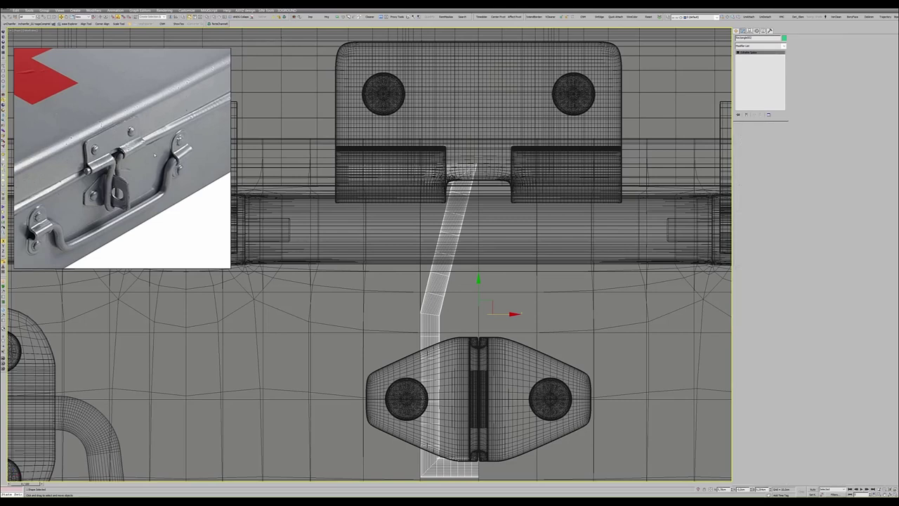
key(1)
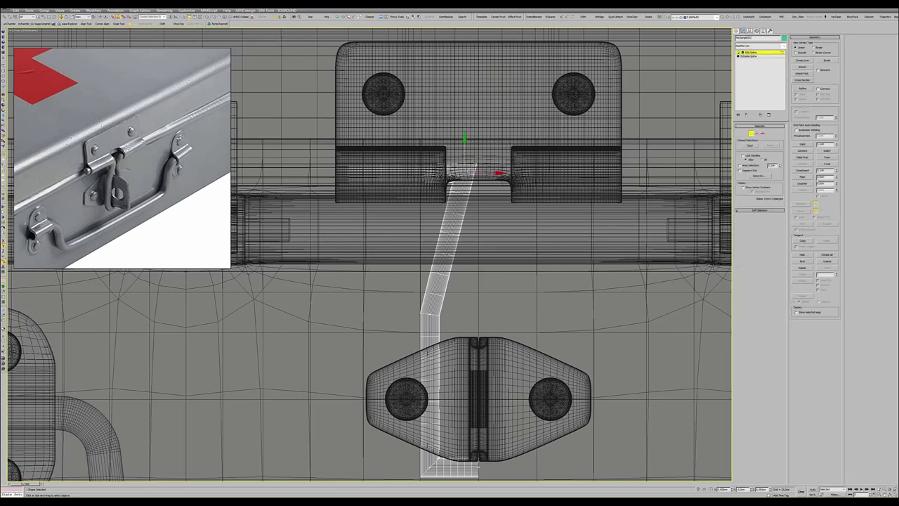
click(802, 177)
drag(466, 170, 473, 131)
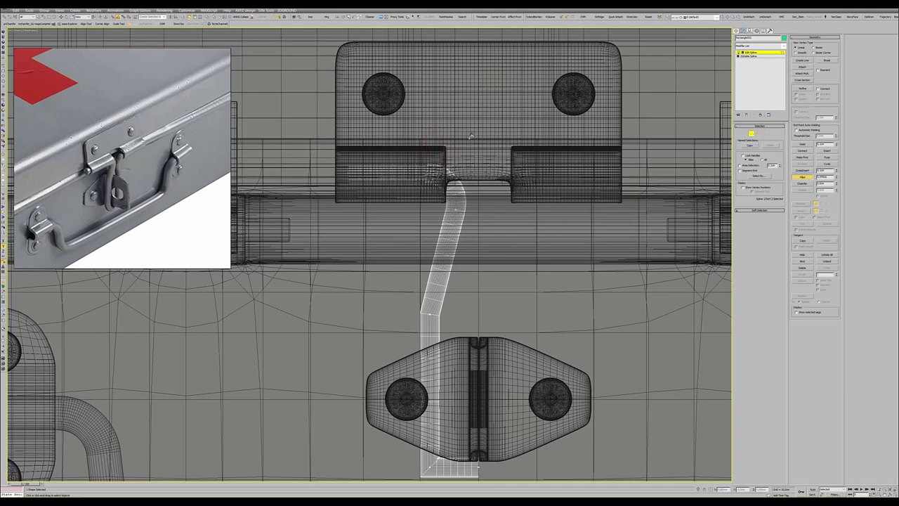
right_click(473, 133)
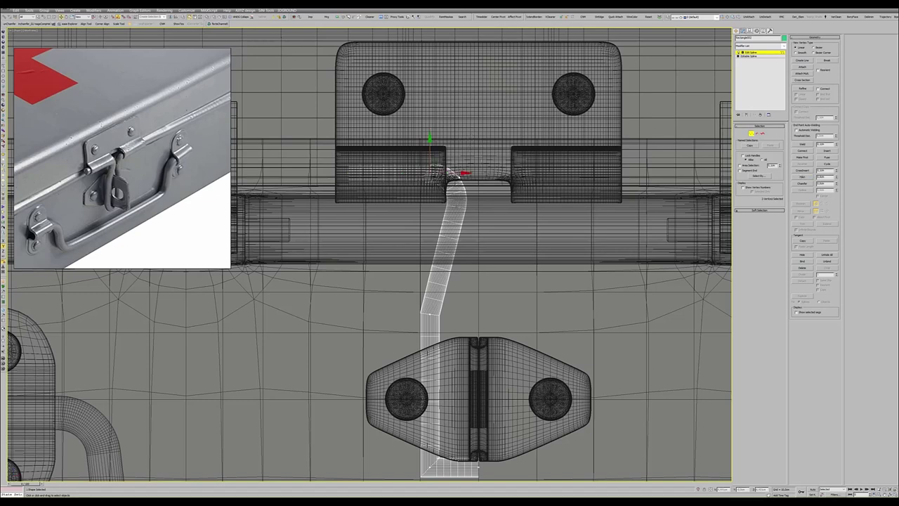
drag(443, 168, 452, 169)
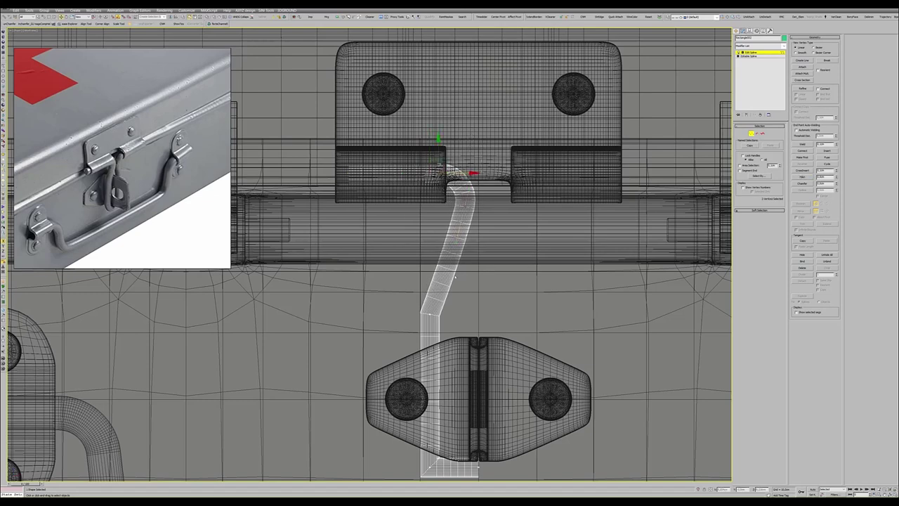
- Fillet the strap's middle bend and bottom-left corner into smooth curves
middle_drag(371, 358, 390, 297)
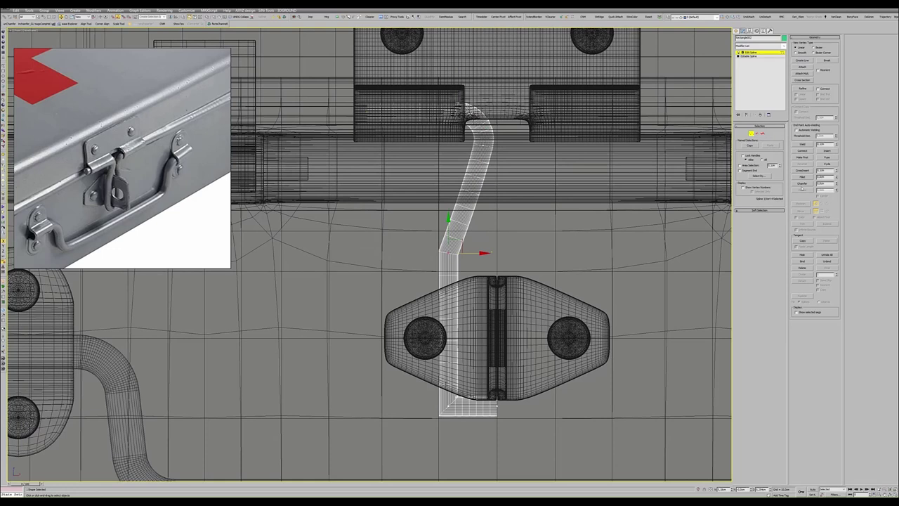
click(802, 177)
drag(452, 257, 483, 192)
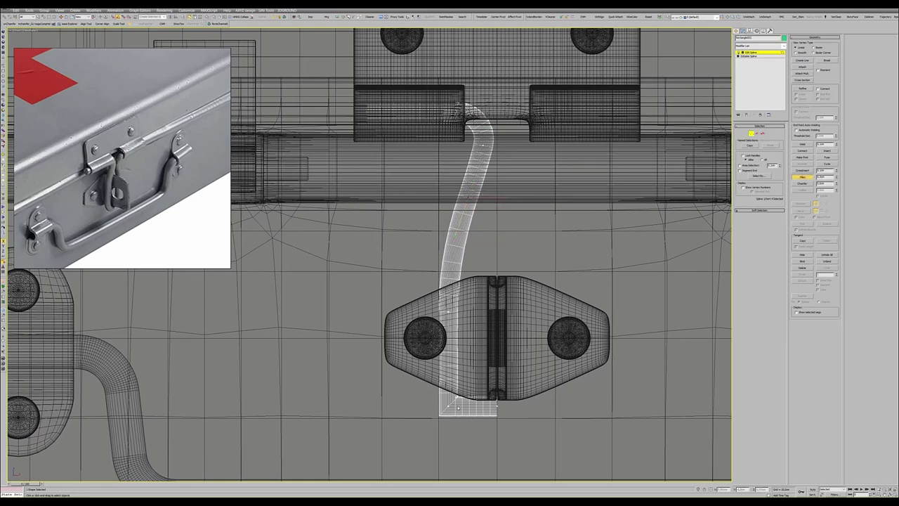
drag(449, 399, 461, 359)
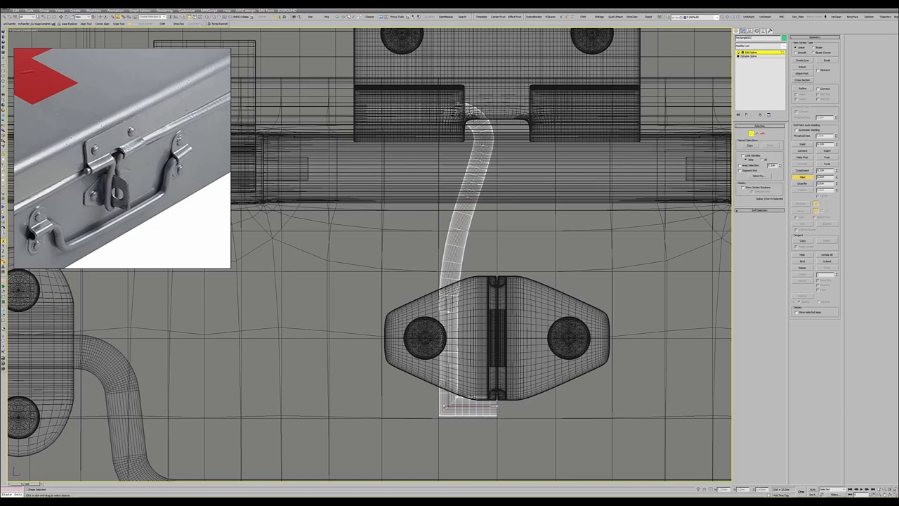
right_click(451, 380)
- In the Perspective view, move the latch strap down to the case's front latch
key(alt+w)
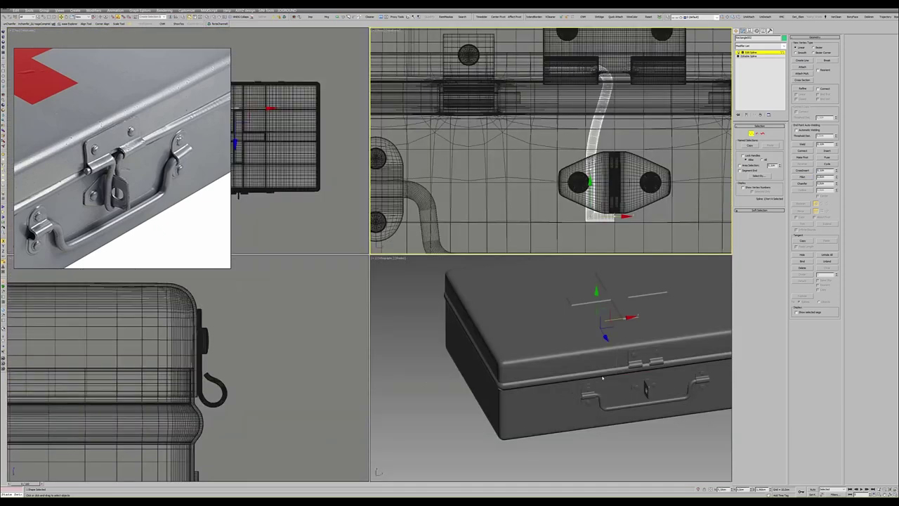
key(alt+w)
key(alt+q)
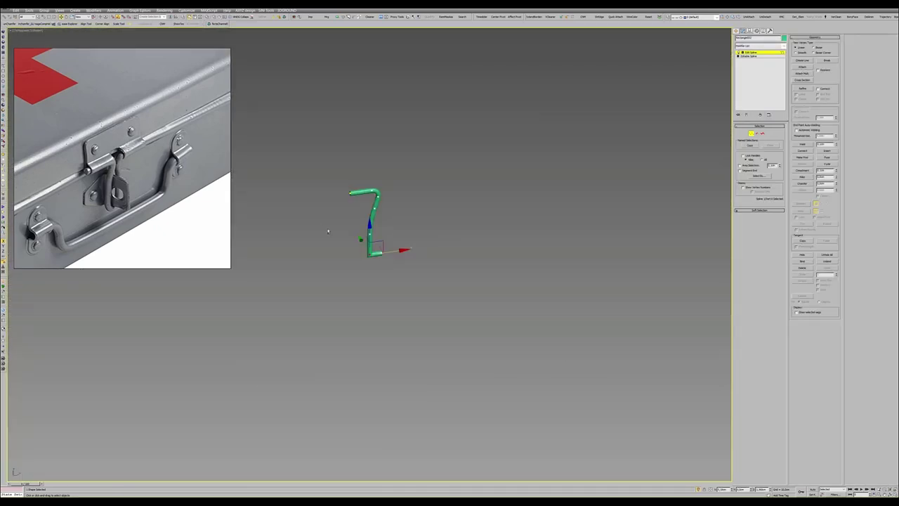
key(alt+q)
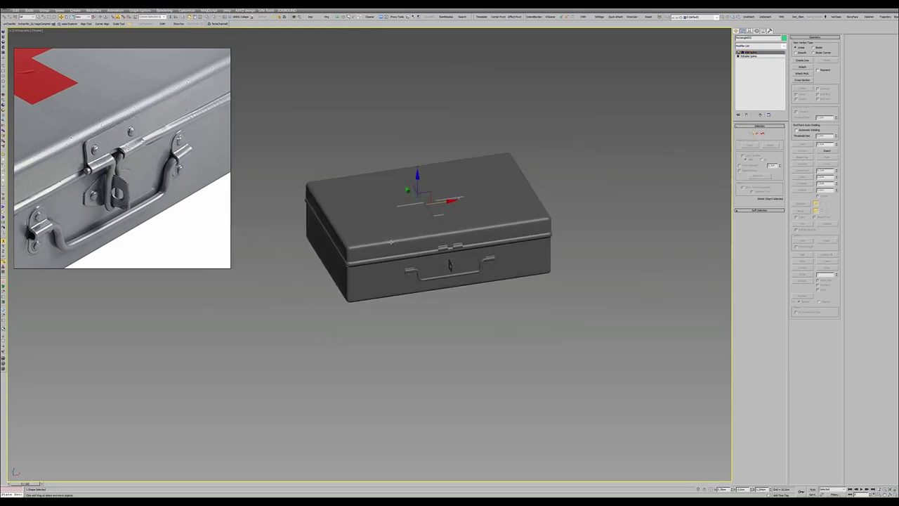
alt+middle_drag(449, 264, 415, 200)
drag(415, 200, 486, 258)
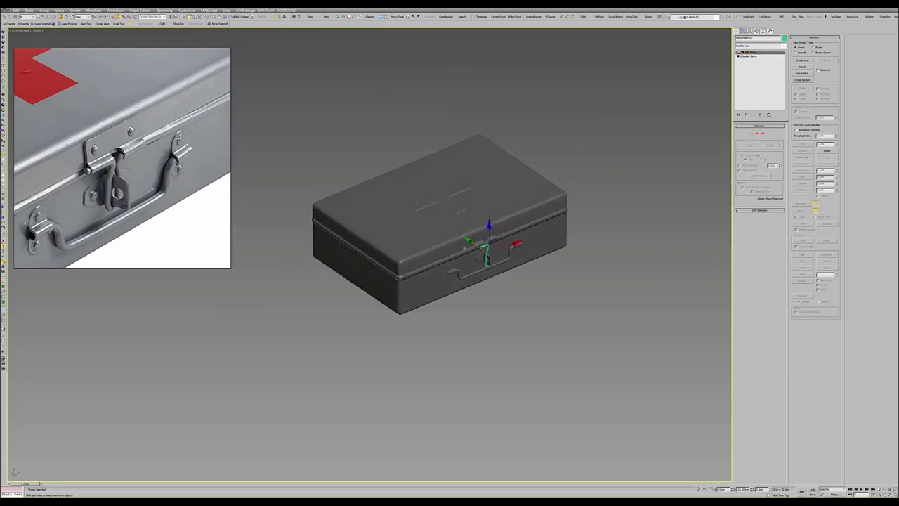
- In the side view, move the strap left through the hook, then return to wireframe perspective
key(alt+w)
key(alt+w)
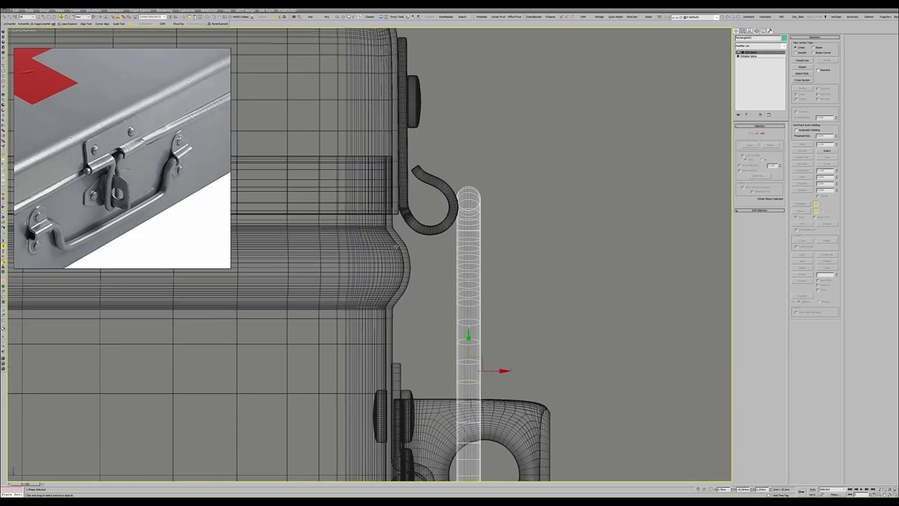
drag(491, 362, 450, 362)
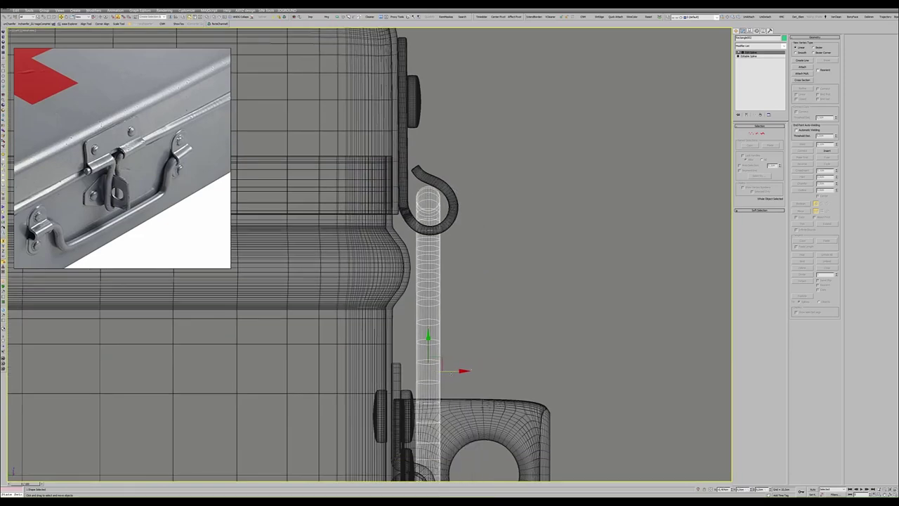
key(alt+w)
key(alt+w)
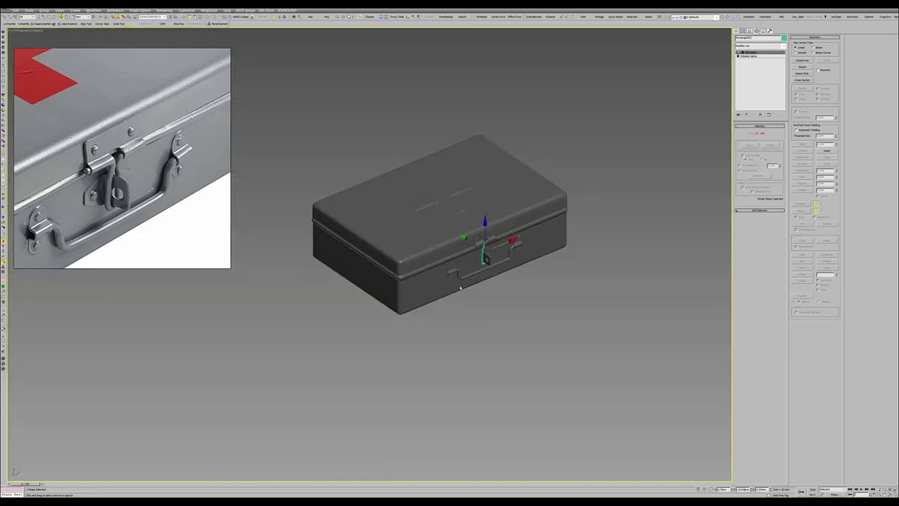
scroll(464, 265, down, 1)
scroll(463, 265, up, 5)
scroll(464, 264, up, 4)
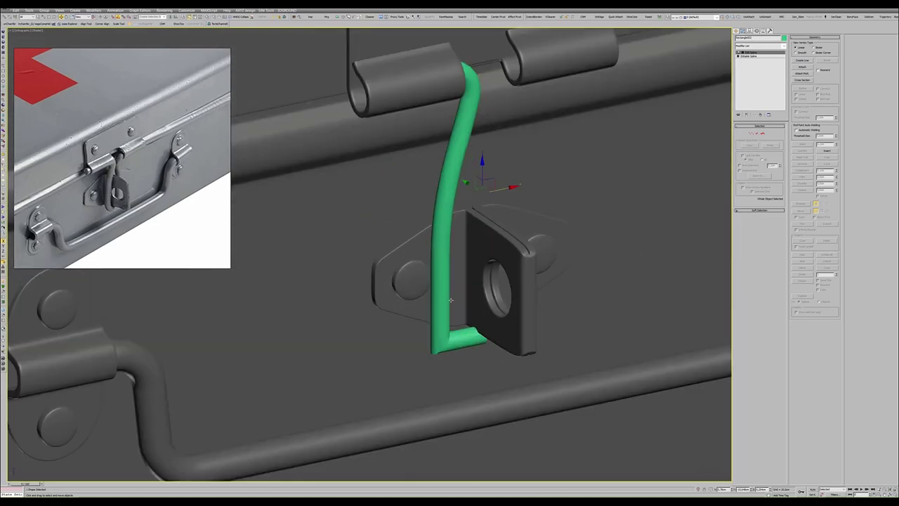
key(1)
key(F3)
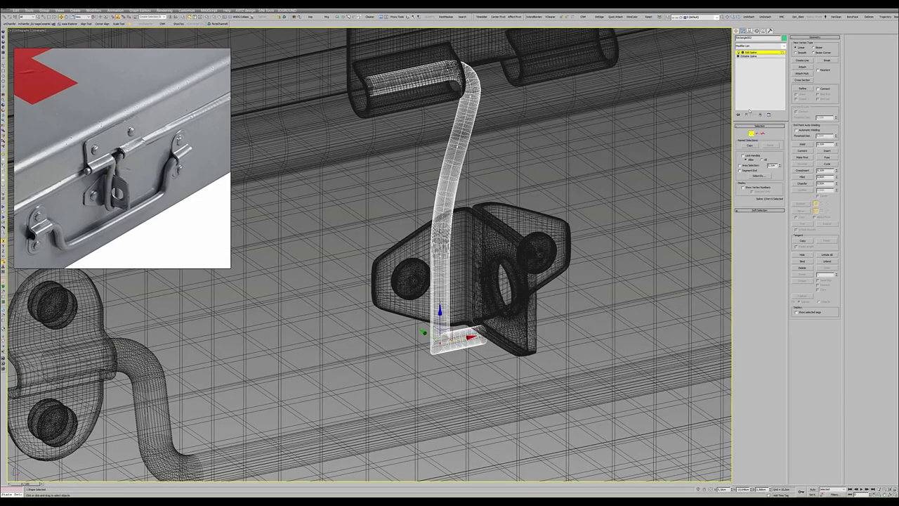
- Add a Renderable Spline modifier to the strap line with Thickness 0.5 and 12 sides
click(751, 56)
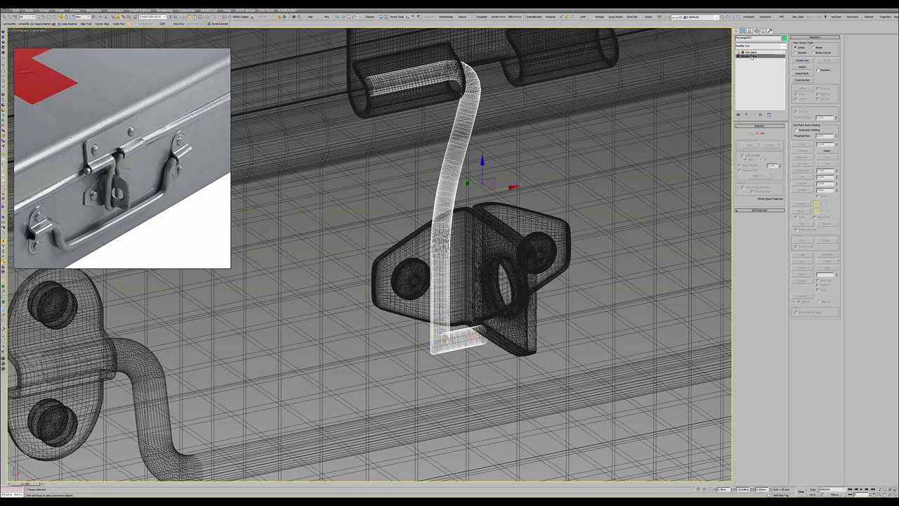
click(746, 134)
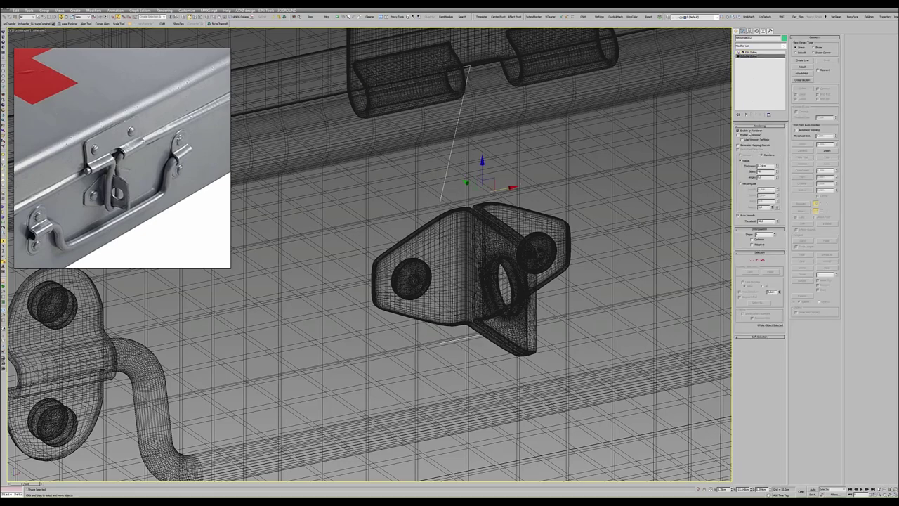
click(758, 46)
click(758, 106)
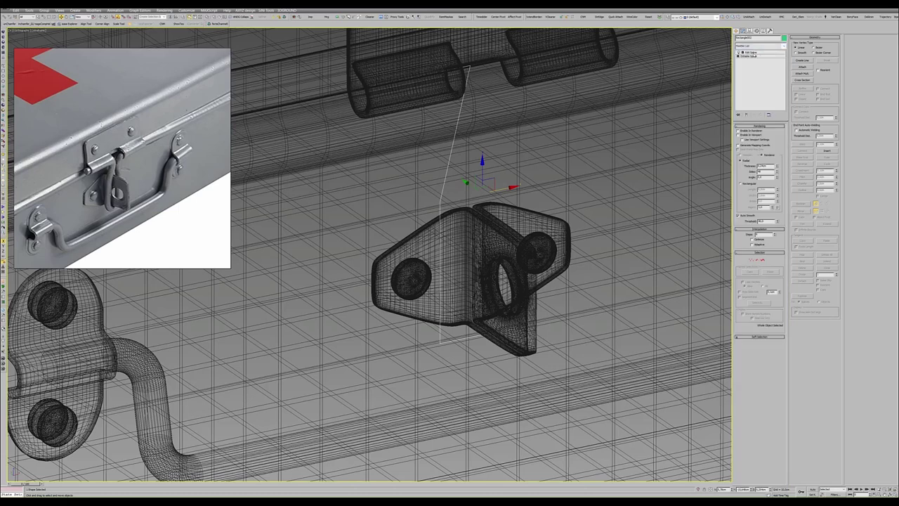
click(757, 46)
scroll(758, 135, down, 3)
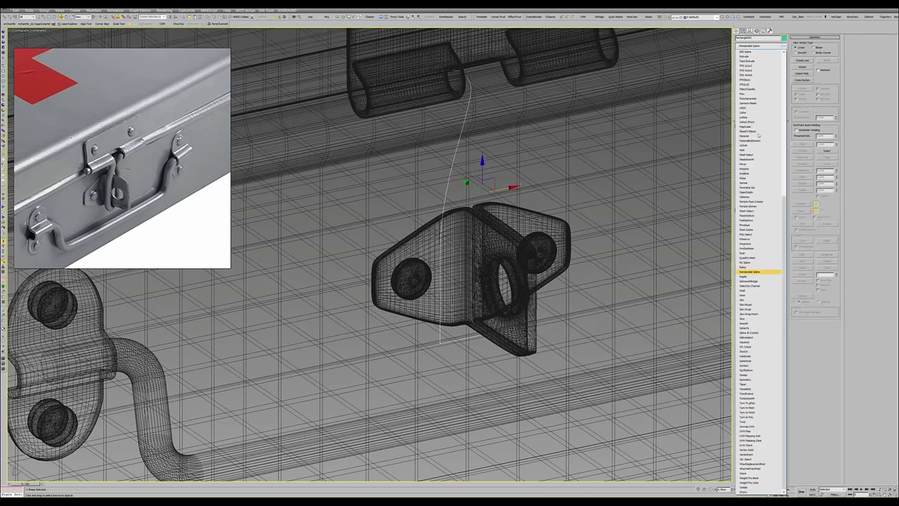
click(749, 271)
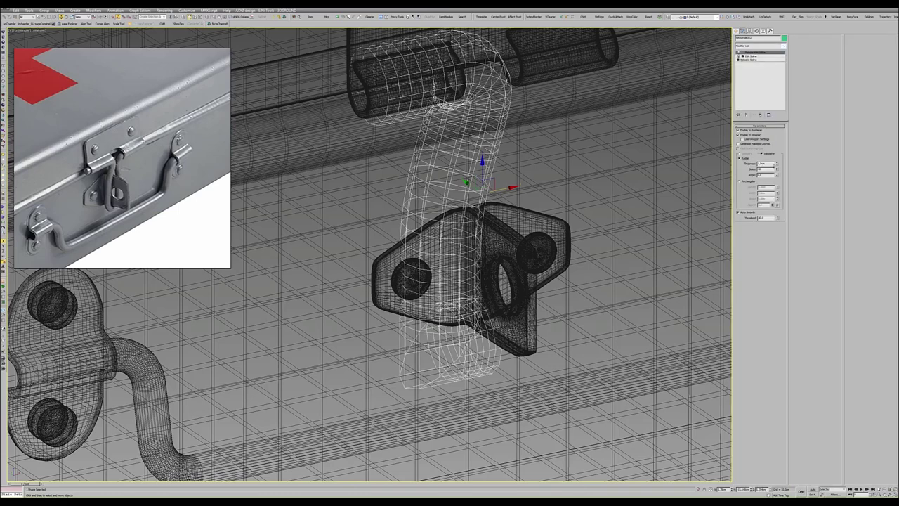
double_click(762, 164)
text(0.5)
key(Return)
text(12)
key(Return)
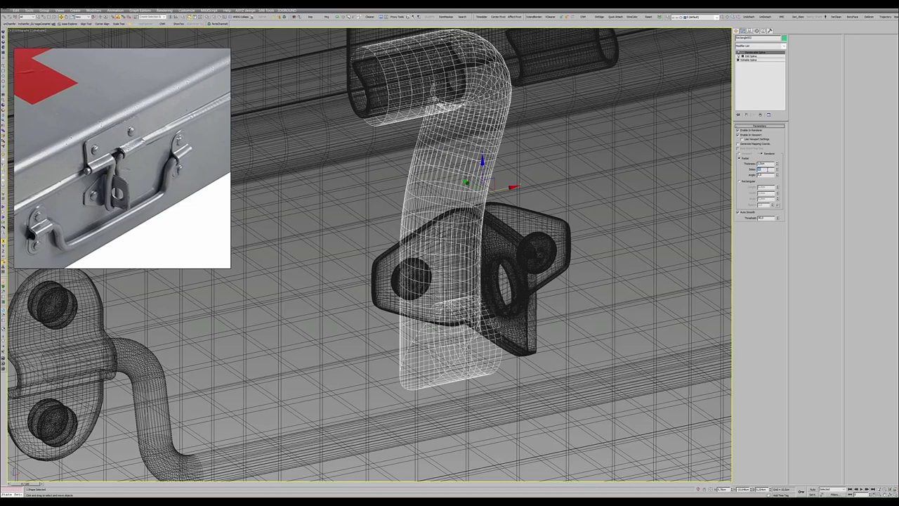
- Reset and fine-tune the strap tube's thickness with the Thickness spinner
right_click(776, 163)
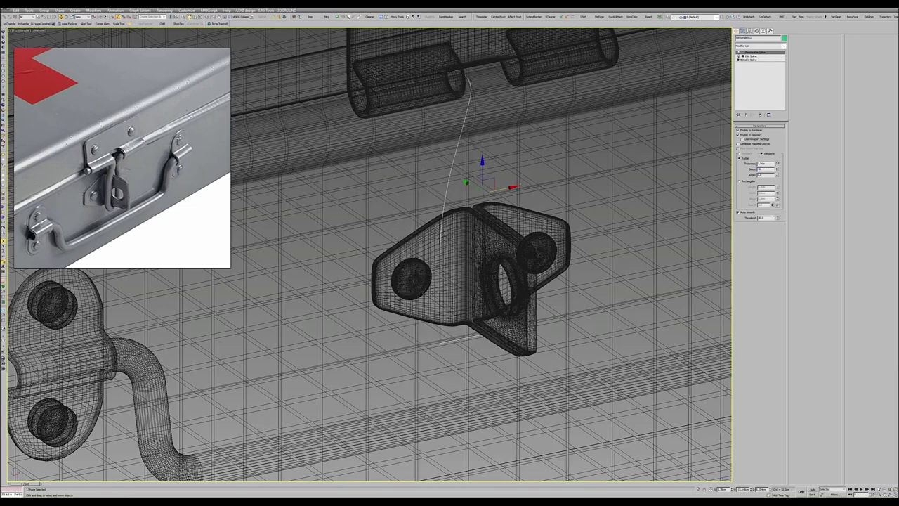
drag(776, 163, 776, 156)
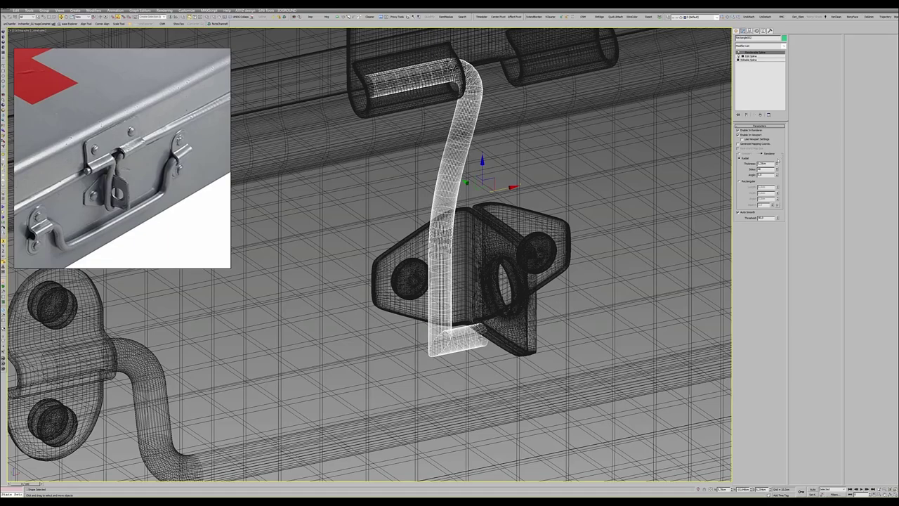
mouse_move(417, 126)
middle_down()
mouse_move(417, 161)
mouse_move(507, 169)
middle_up()
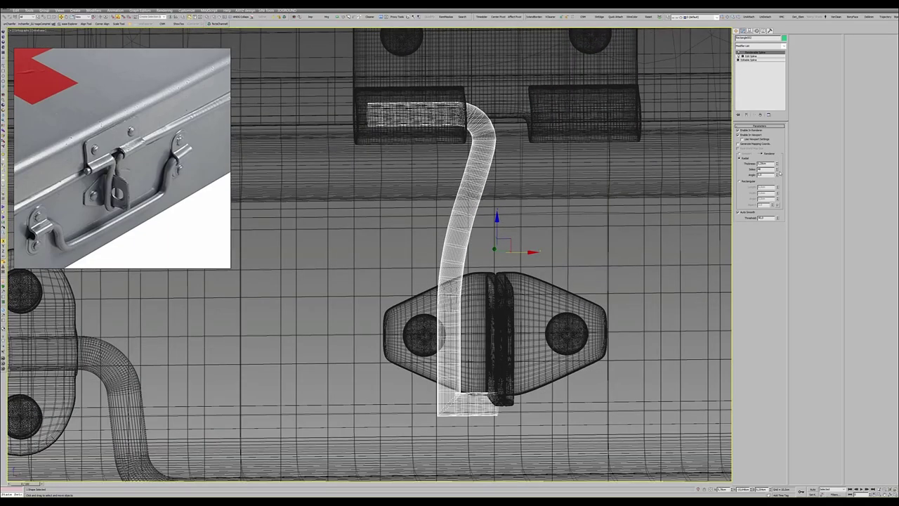
drag(778, 169, 777, 167)
- Reopen the strap's spline vertices, try Fillet and Chamfer on them, and isolate the latch spline
scroll(583, 134, down, 2)
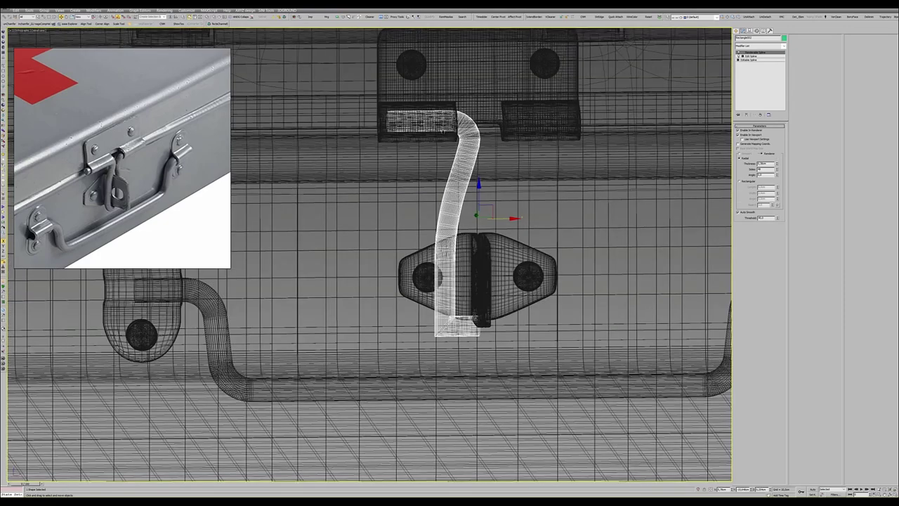
scroll(583, 133, down, 2)
scroll(582, 134, down, 2)
click(750, 55)
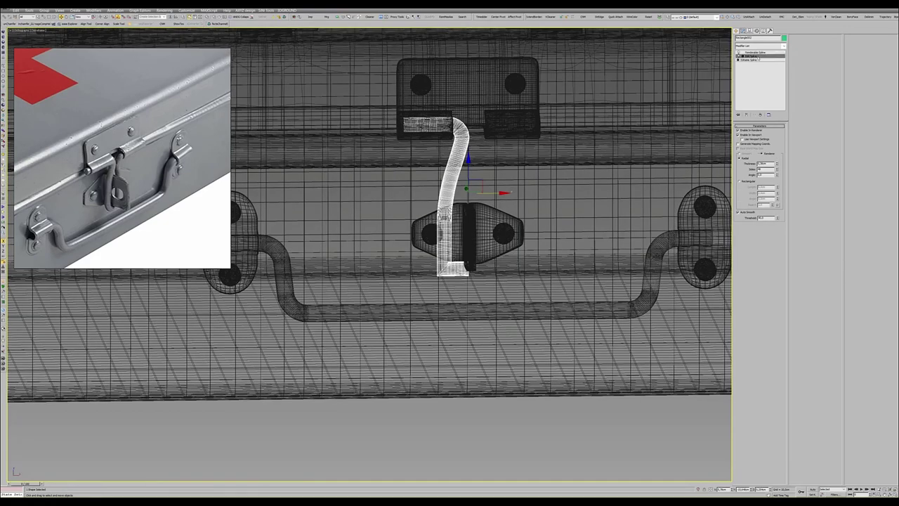
scroll(449, 274, up, 4)
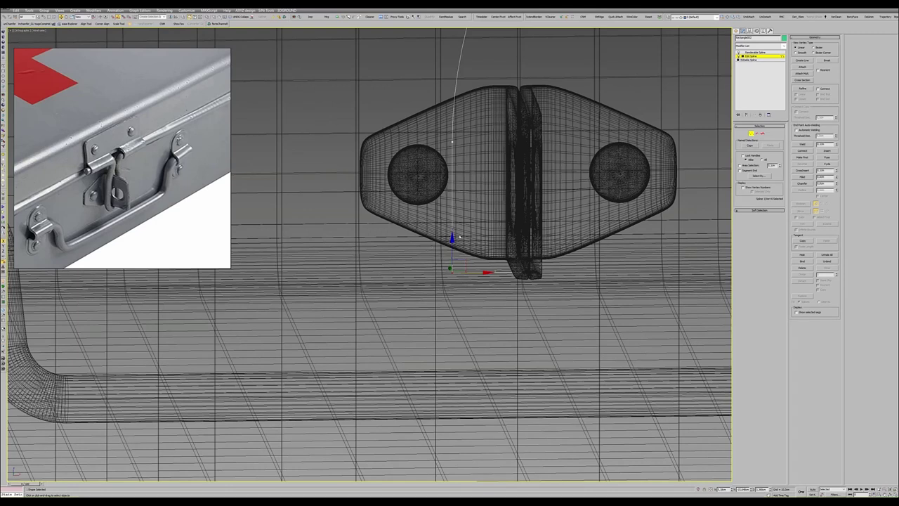
click(803, 177)
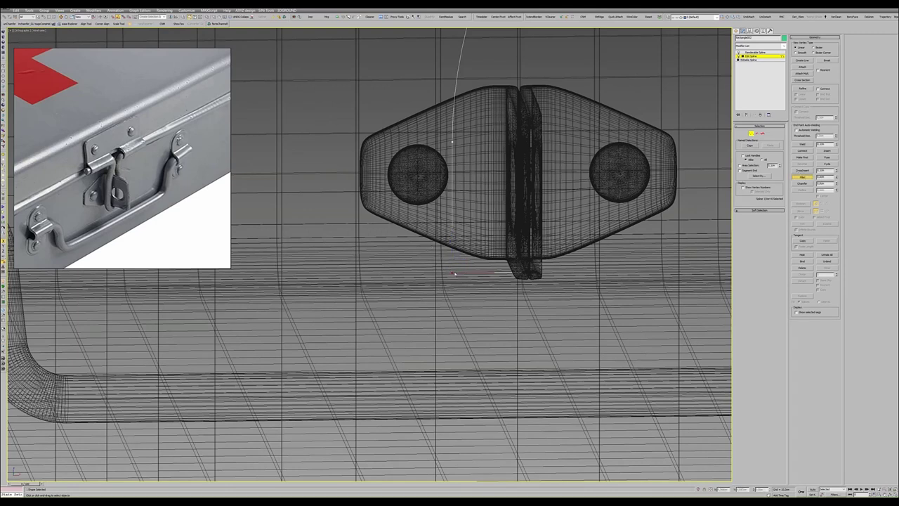
right_click(555, 260)
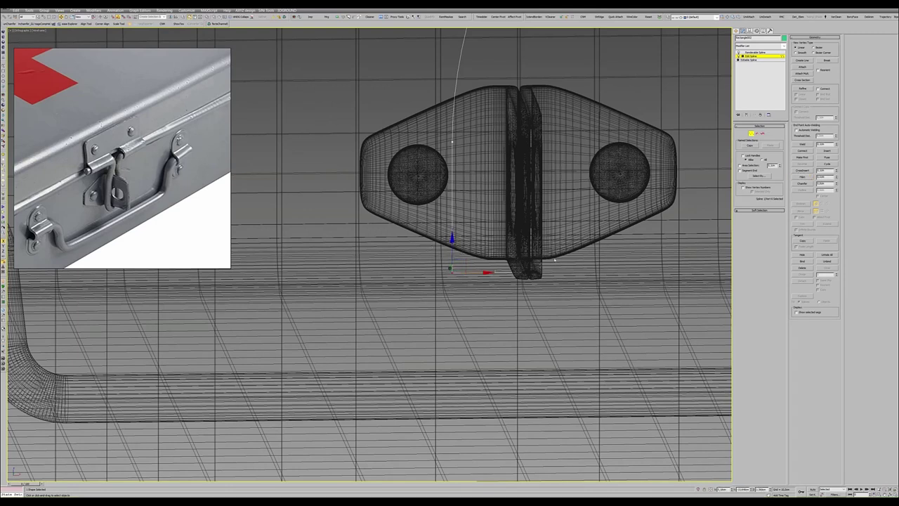
right_click(462, 269)
click(421, 244)
key(ctrl+shift+c)
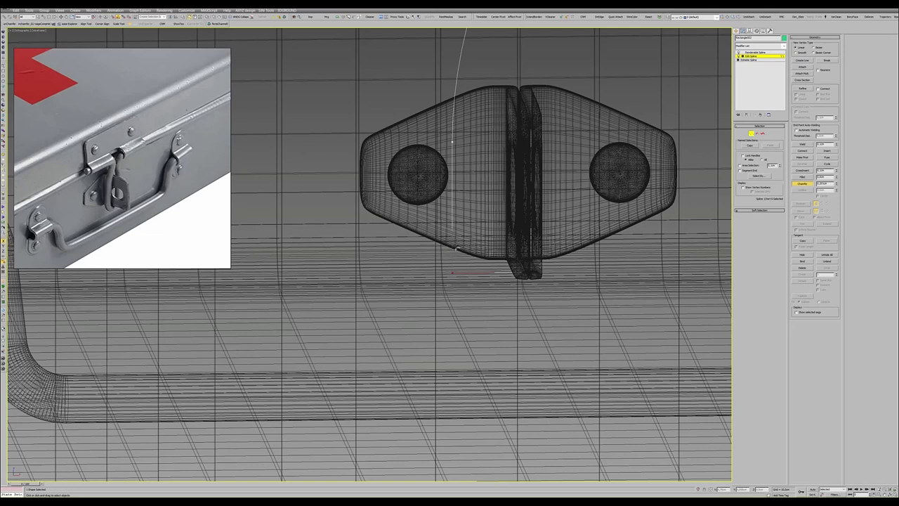
key(alt+q)
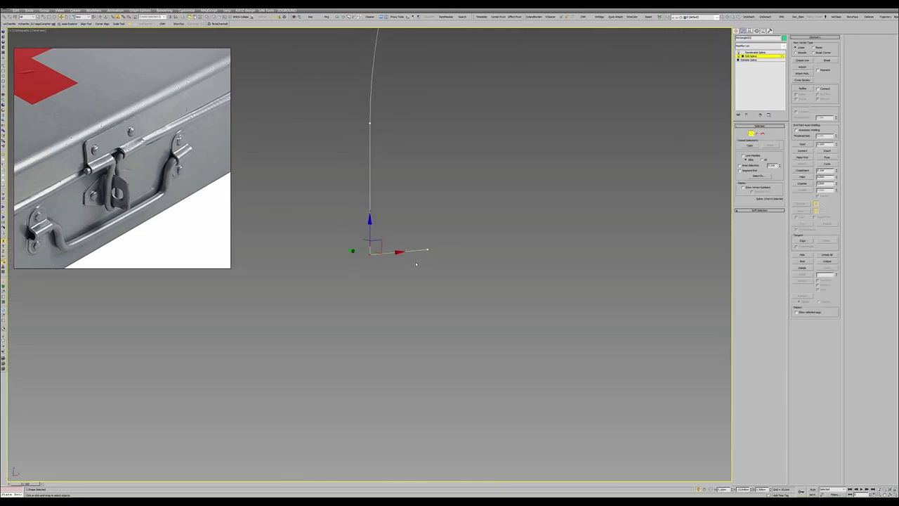
- Select the spline's bottom corner vertex and check its tangent handle
click(415, 264)
middle_drag(373, 264, 400, 288)
click(398, 275)
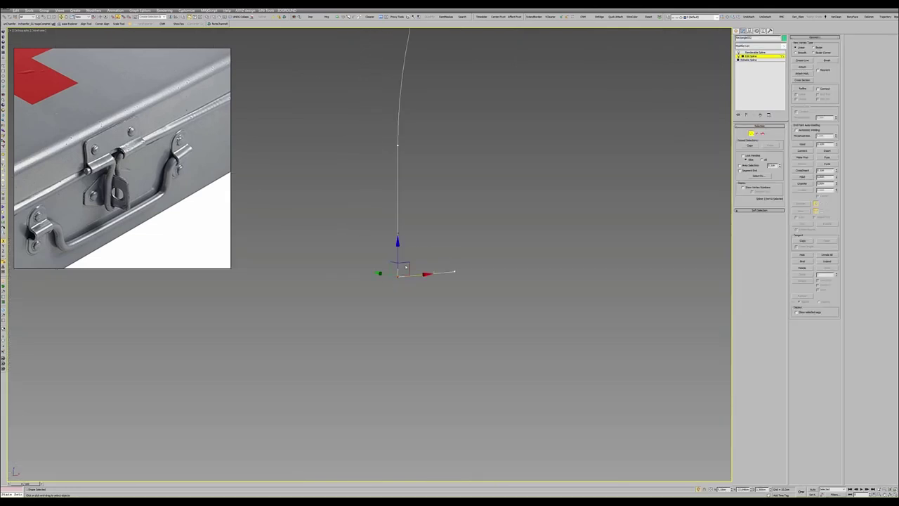
drag(373, 171, 363, 189)
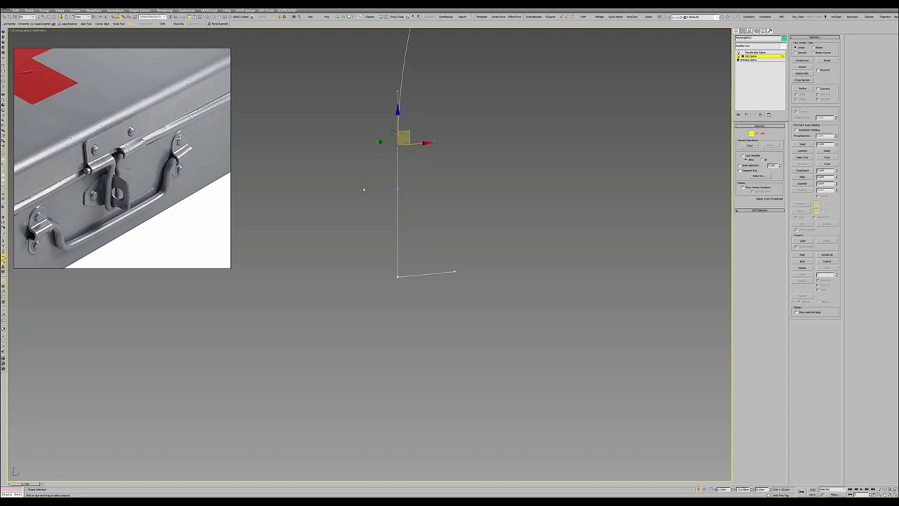
click(397, 275)
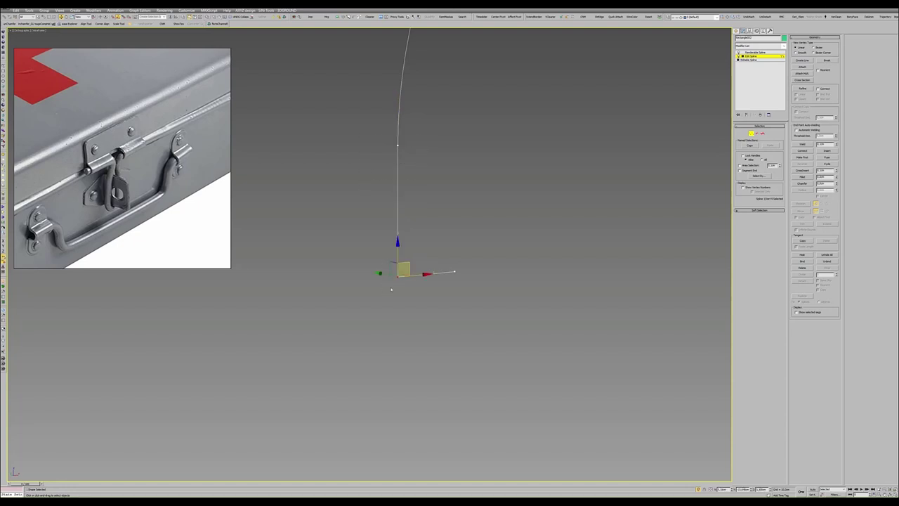
click(455, 271)
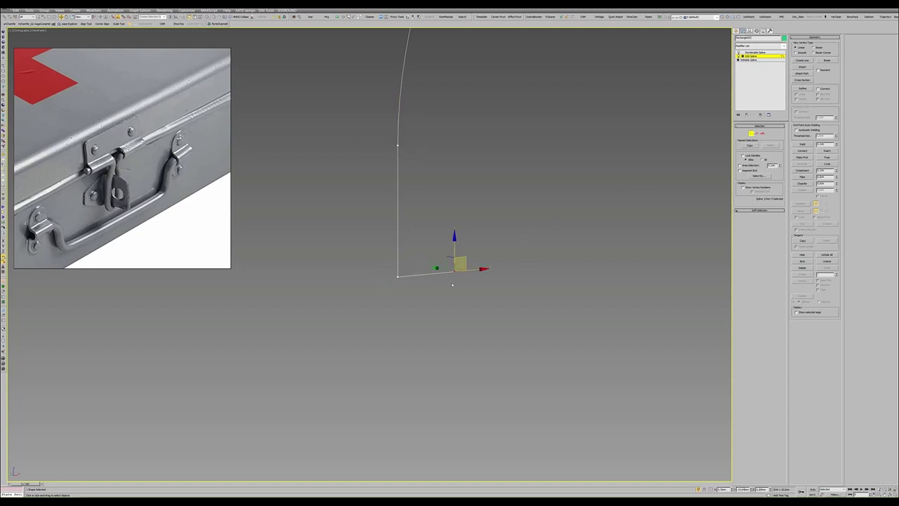
click(452, 284)
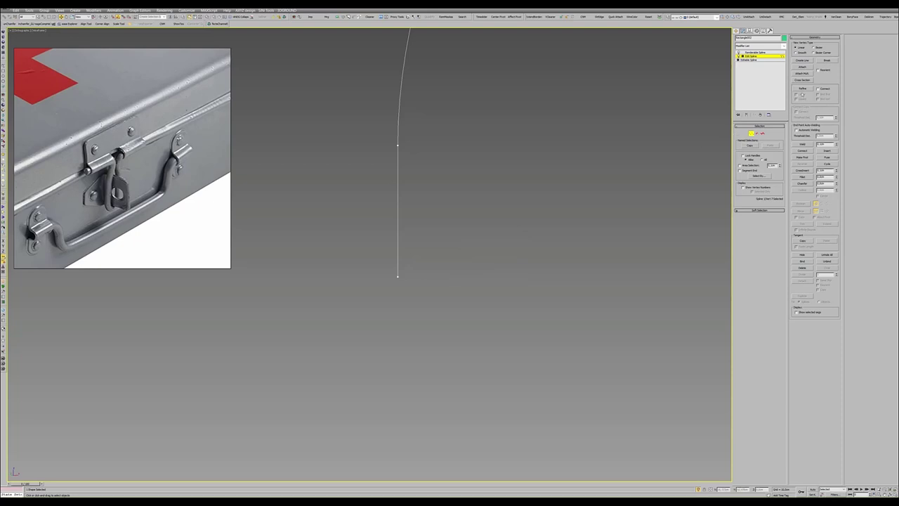
- Refine a new vertex above the corner and adjust the bottom vertex's Bezier handle and type
click(803, 88)
click(397, 261)
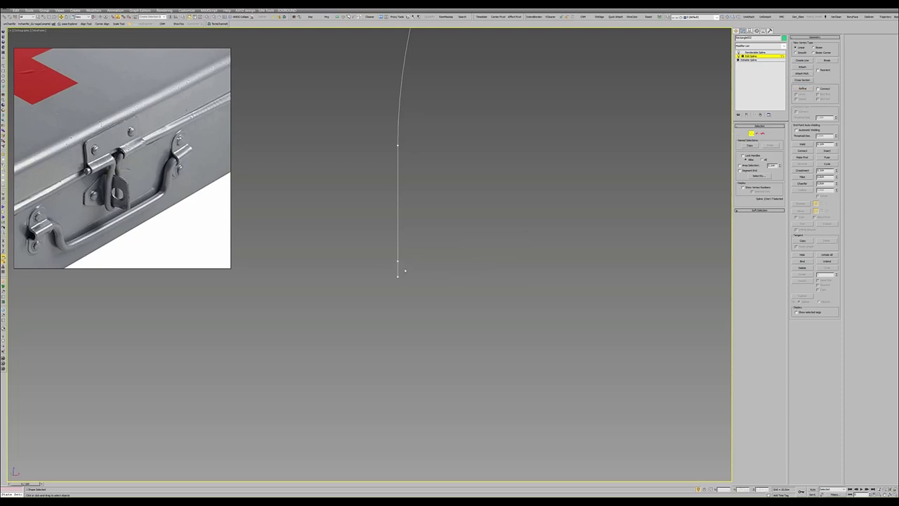
click(397, 276)
drag(401, 267, 479, 283)
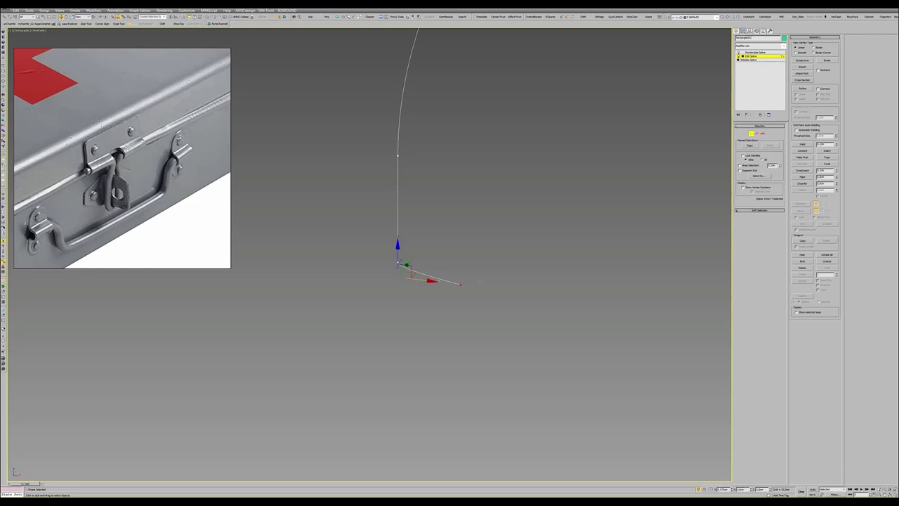
right_click(410, 255)
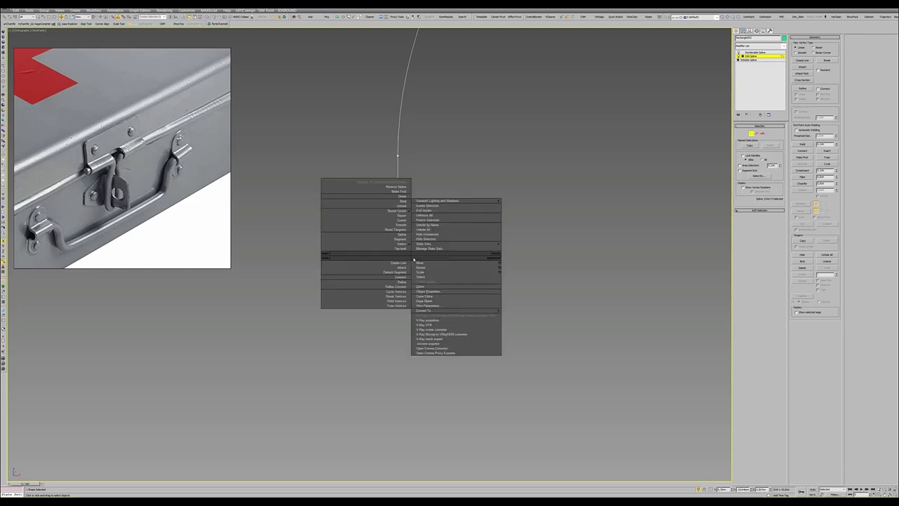
click(400, 219)
- Fillet the spline's corners in the maximized Top view, then move to Spline sub-object level
key(alt+w)
right_click(462, 237)
key(alt+w)
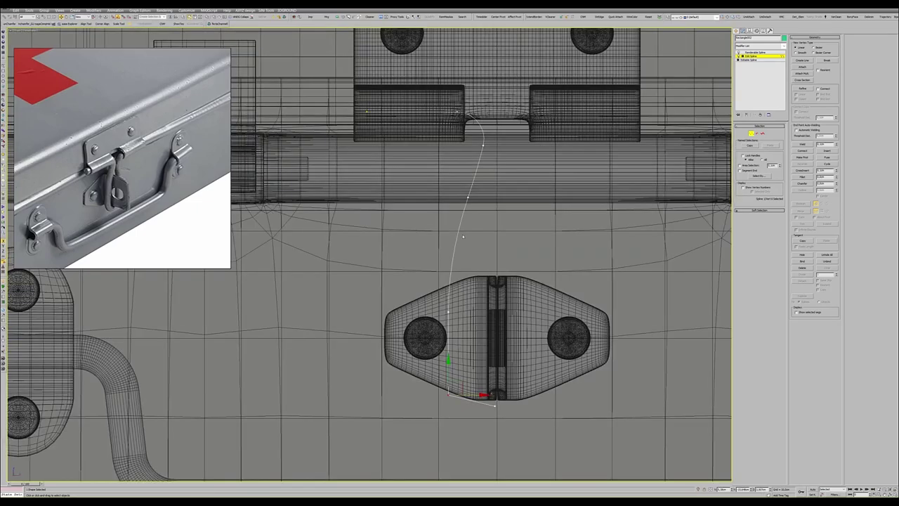
middle_drag(462, 265, 474, 220)
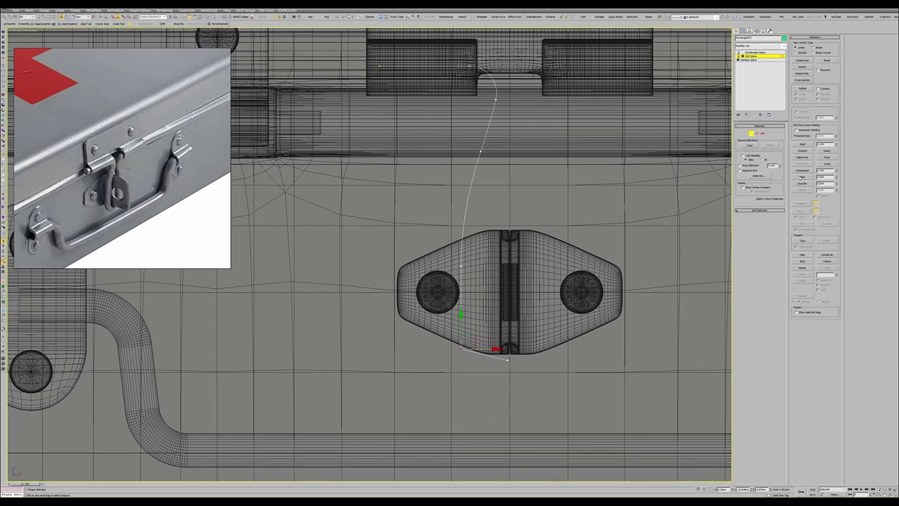
click(802, 178)
key(Escape)
middle_drag(545, 229, 535, 215)
key(1)
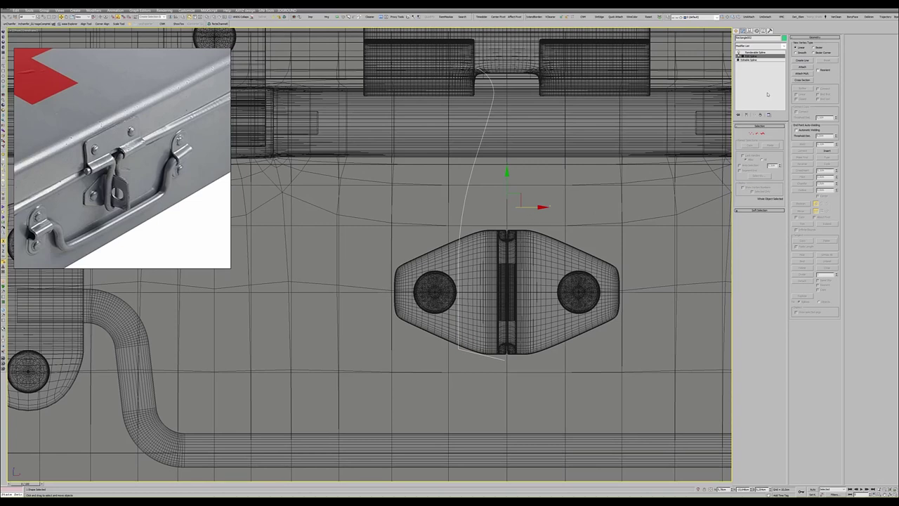
key(3)
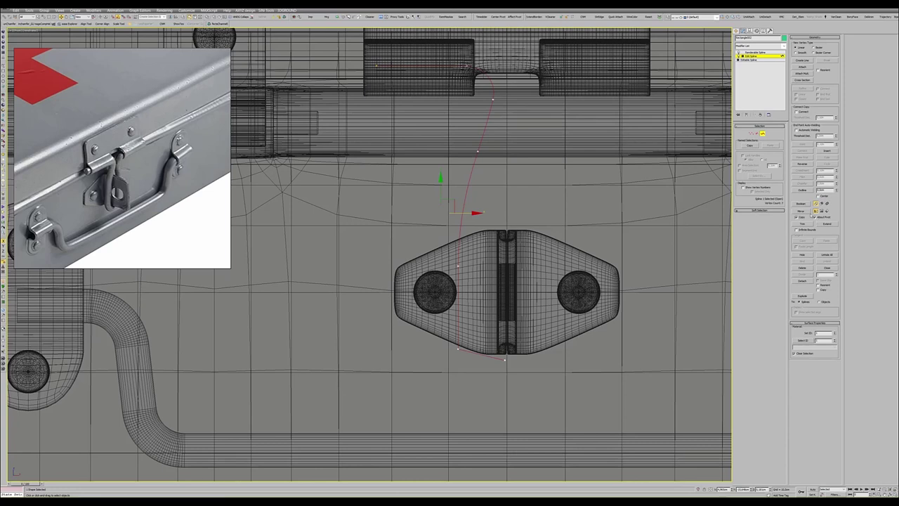
- Mirror-copy the latch curve and weld the two bottom endpoints into one vertex
click(801, 211)
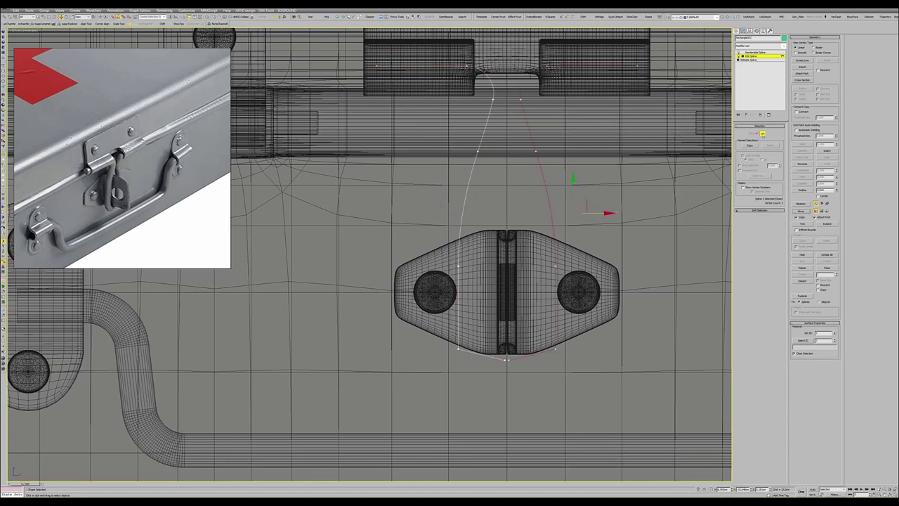
key(alt+q)
key(1)
middle_drag(349, 475, 429, 356)
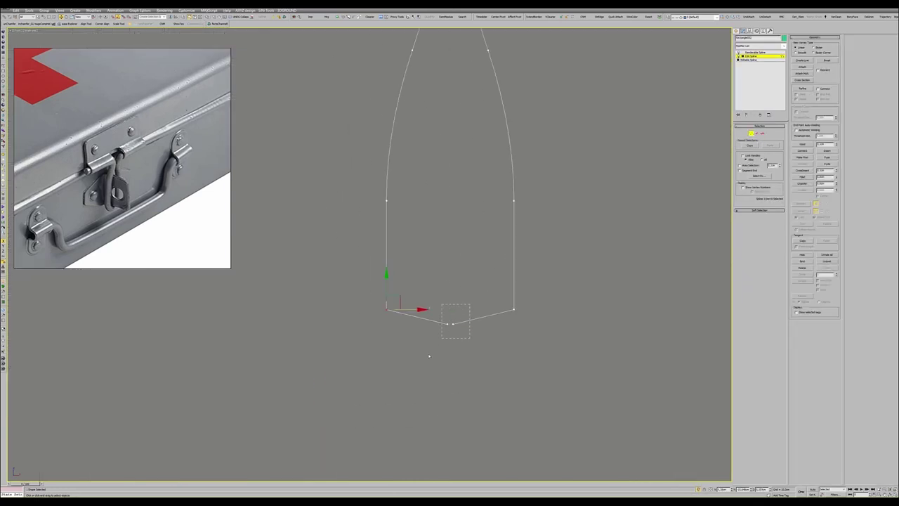
drag(441, 303, 470, 338)
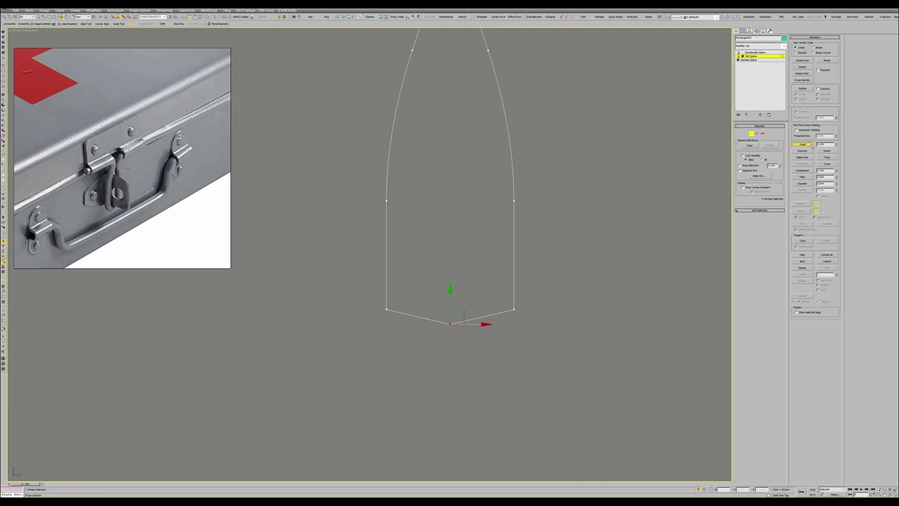
click(803, 143)
- Fillet the bottom corner into a wide curve and delete the leftover bottom-centre vertex
click(513, 309)
click(386, 309)
key(alt+q)
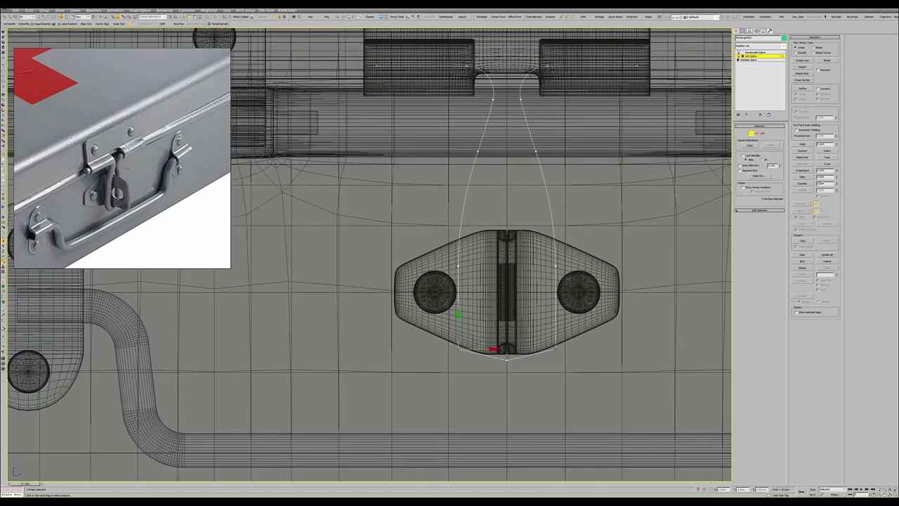
click(802, 176)
drag(557, 347, 570, 317)
right_click(587, 309)
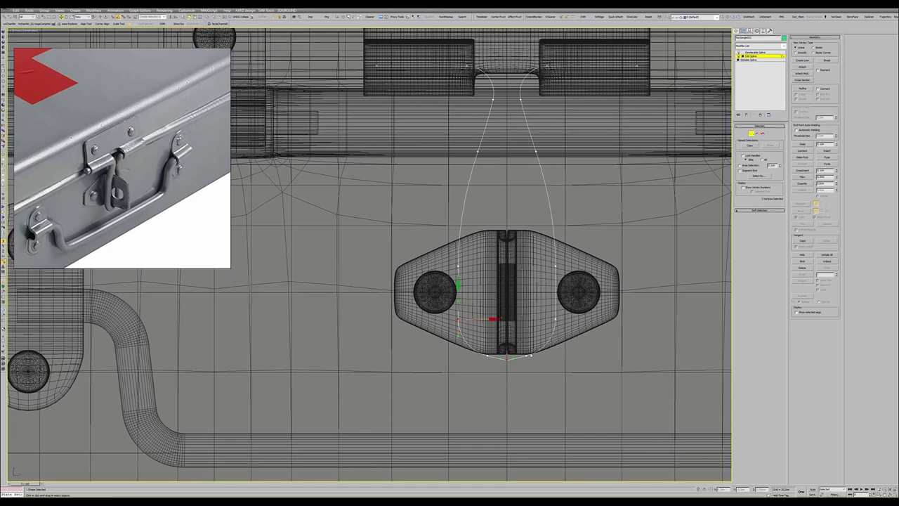
click(505, 358)
key(Delete)
- Scale and move loop vertices to widen the middle, straighten the top, and narrow the lower U
drag(565, 149, 478, 171)
key(r)
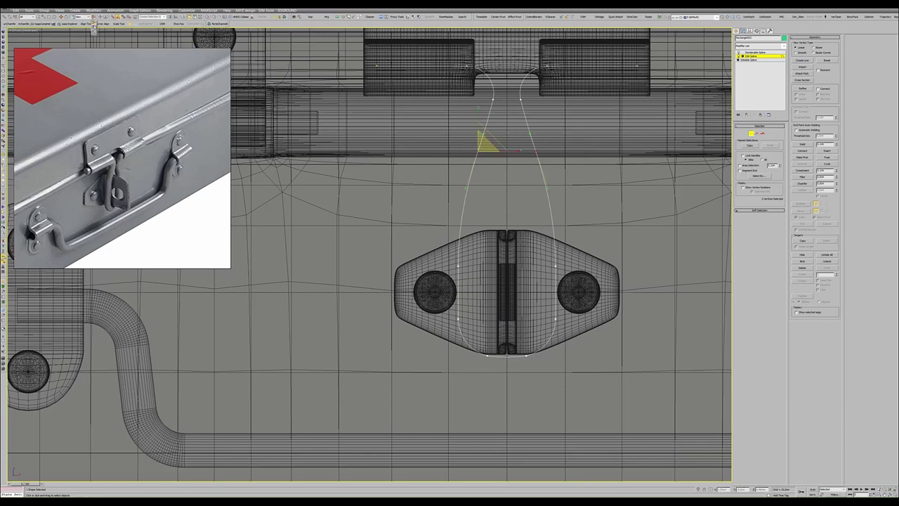
drag(535, 151, 540, 152)
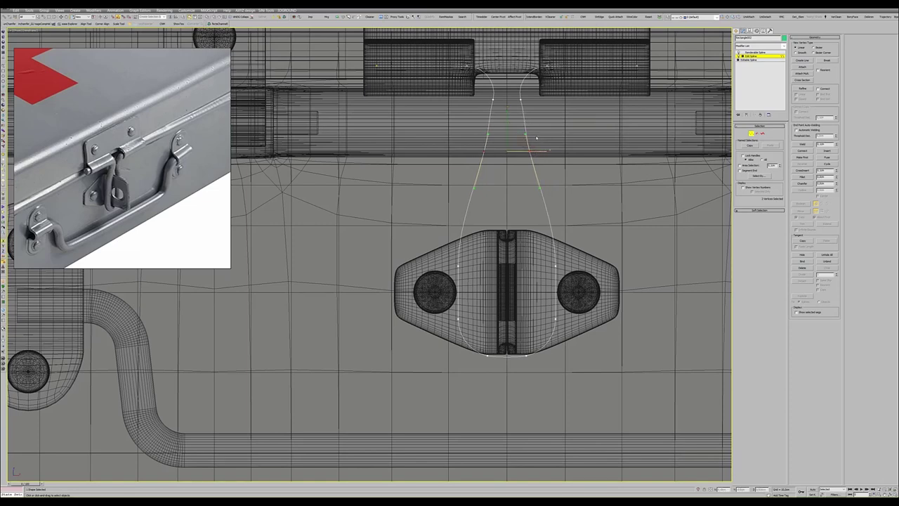
click(493, 98)
scroll(493, 98, up, 5)
key(w)
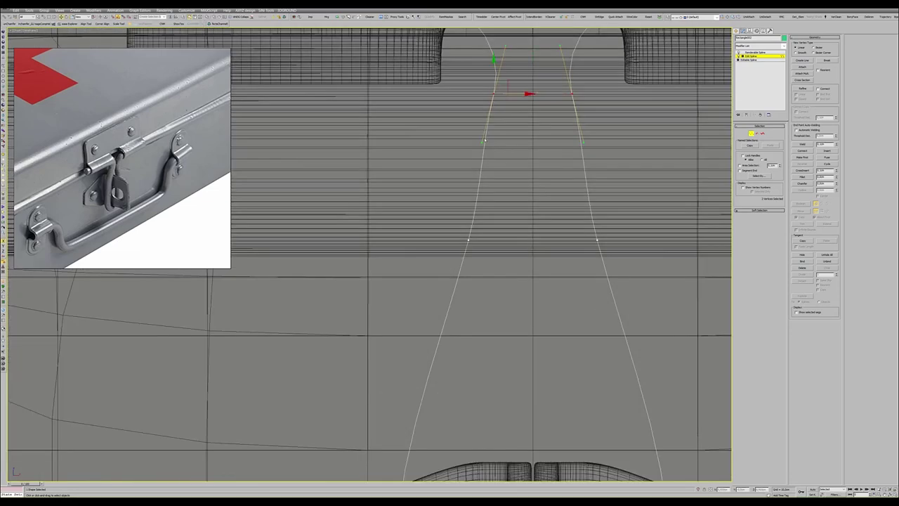
drag(483, 141, 488, 141)
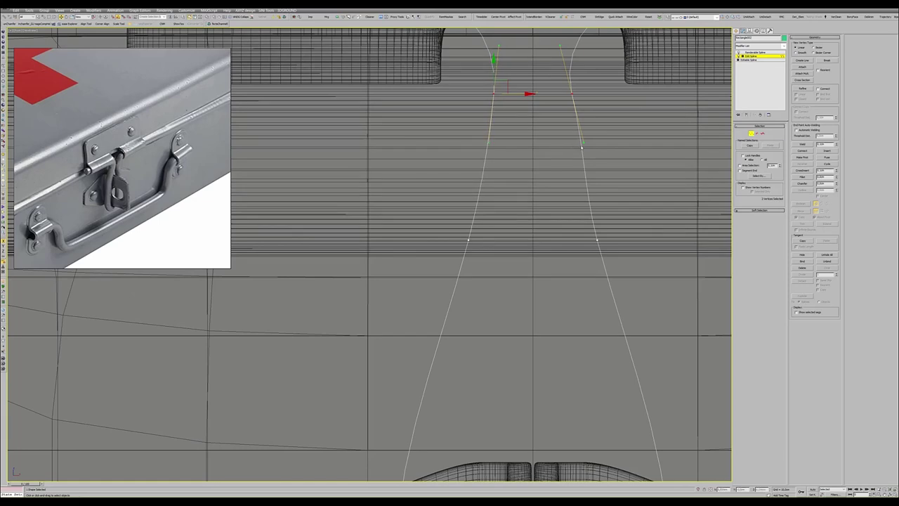
scroll(602, 268, down, 3)
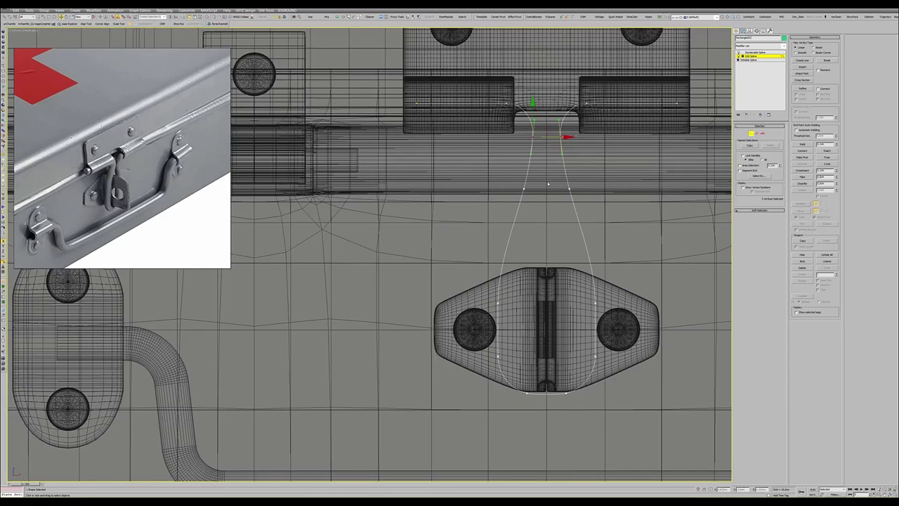
scroll(602, 269, down, 2)
drag(447, 329, 453, 353)
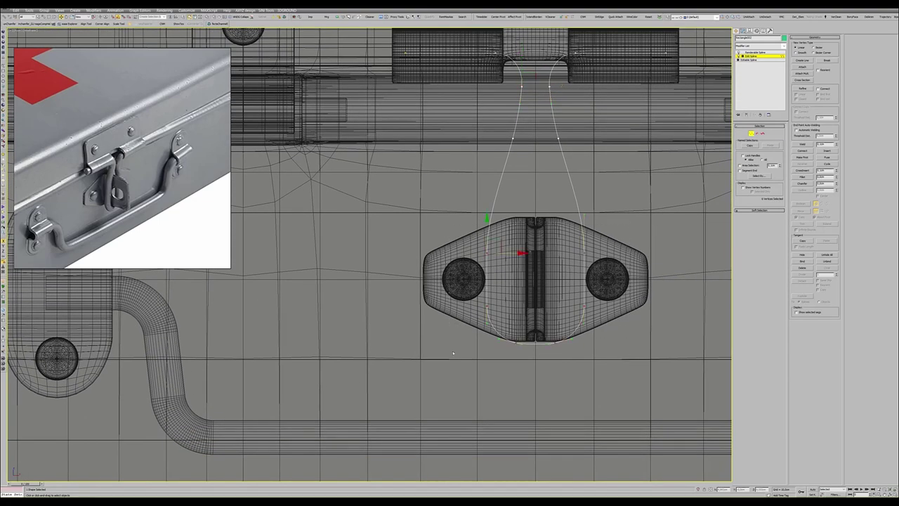
key(r)
drag(573, 301, 566, 302)
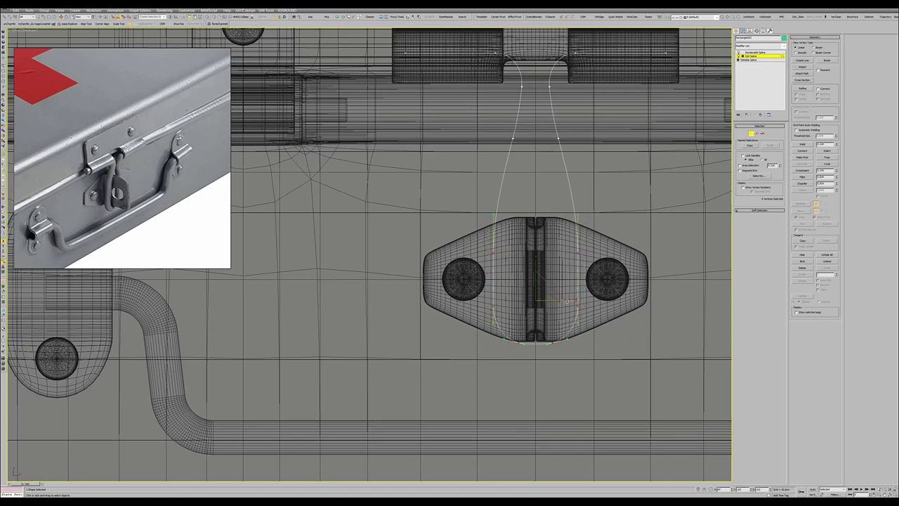
- Switch to the Renderable Spline level so the loop displays as a thick tube
click(753, 61)
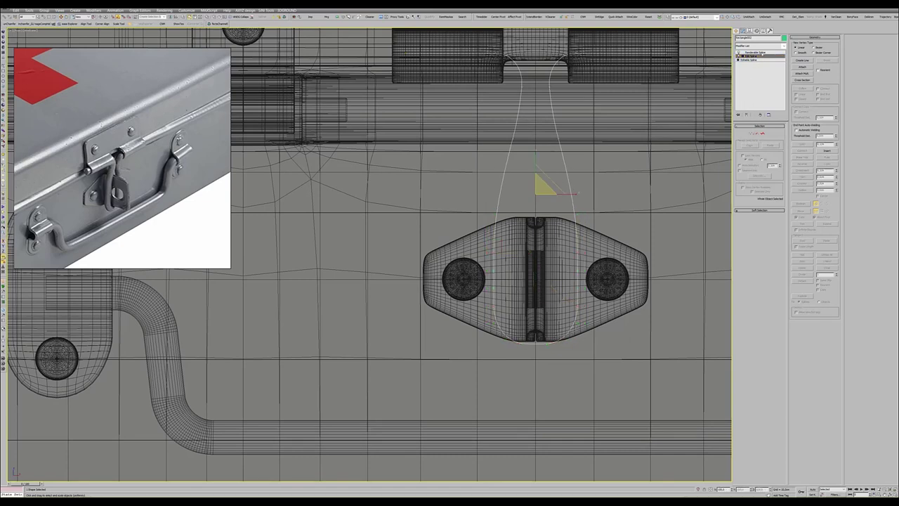
click(755, 52)
key(alt+w)
key(alt+w)
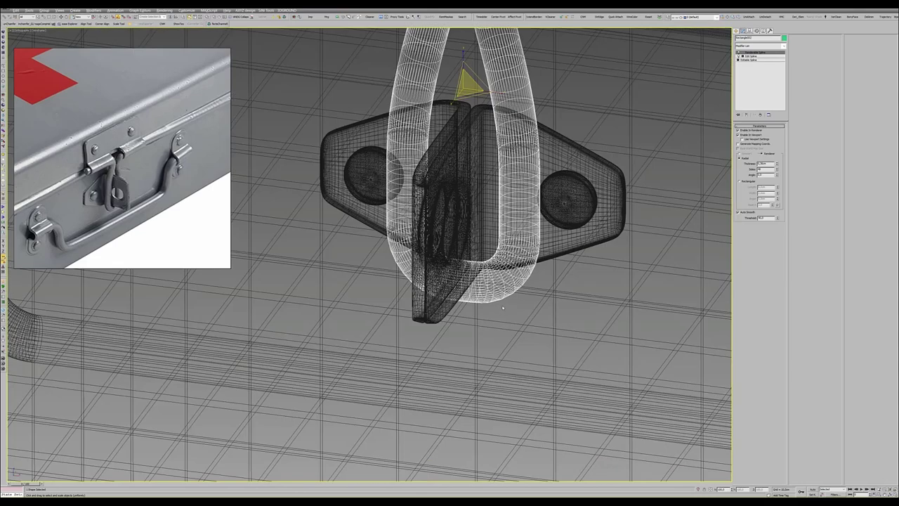
- Shade the view, orbit to the latch's side, and select the loop's top vertex
key(F3)
mouse_move(483, 297)
alt+middle_down()
mouse_move(492, 269)
mouse_move(759, 80)
alt+middle_up()
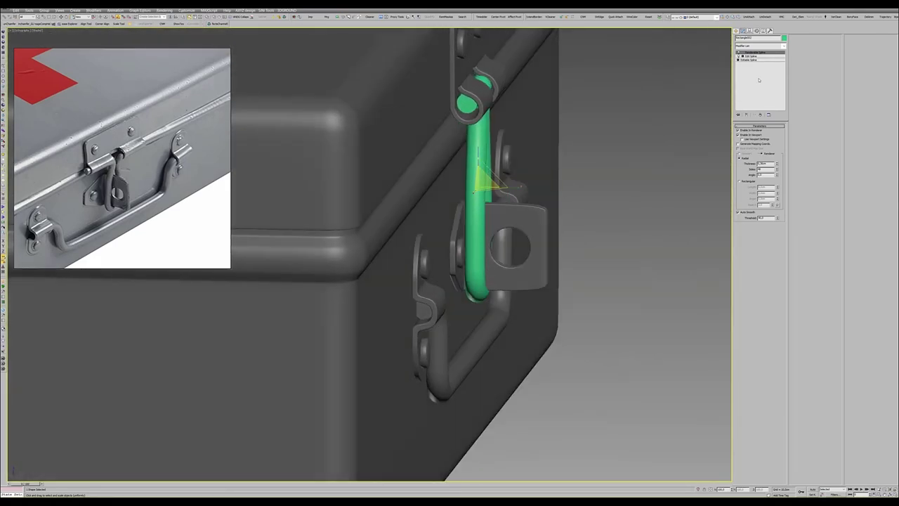
click(753, 57)
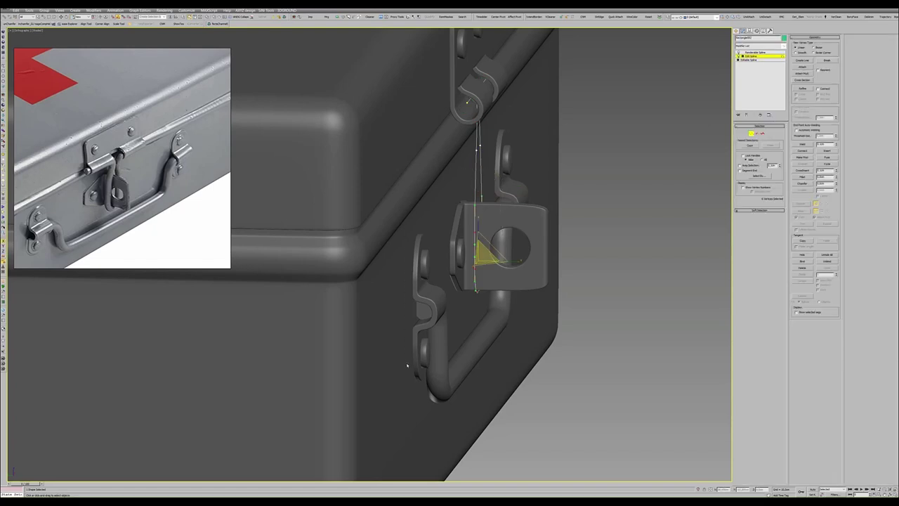
mouse_move(407, 365)
alt+middle_down()
mouse_move(475, 262)
mouse_move(484, 288)
mouse_move(493, 257)
alt+middle_up()
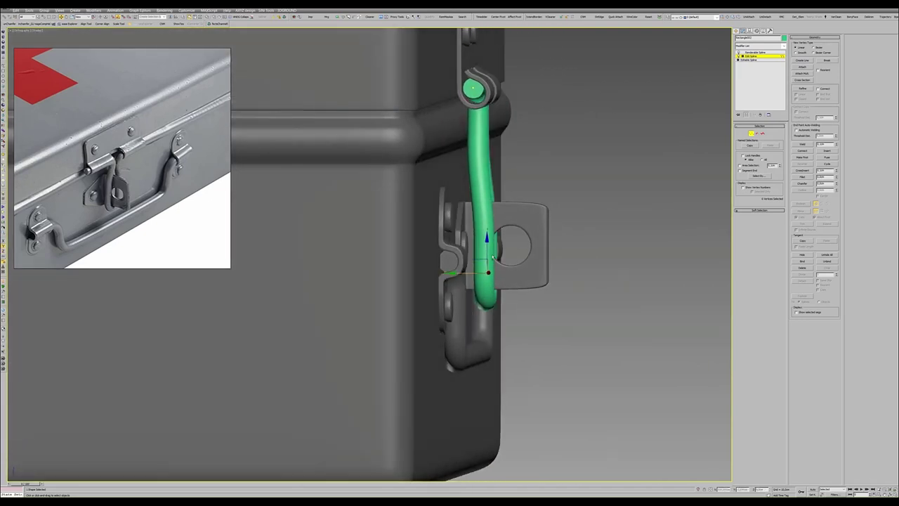
click(474, 88)
alt+middle_drag(473, 89, 445, 116)
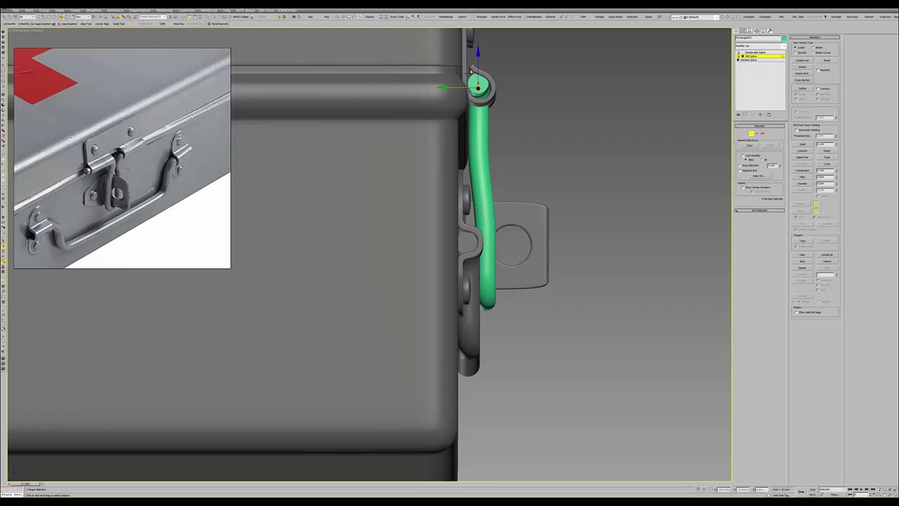
- In the maximized shaded Left view, move the loop's top end slightly right inside the hook
key(alt+w)
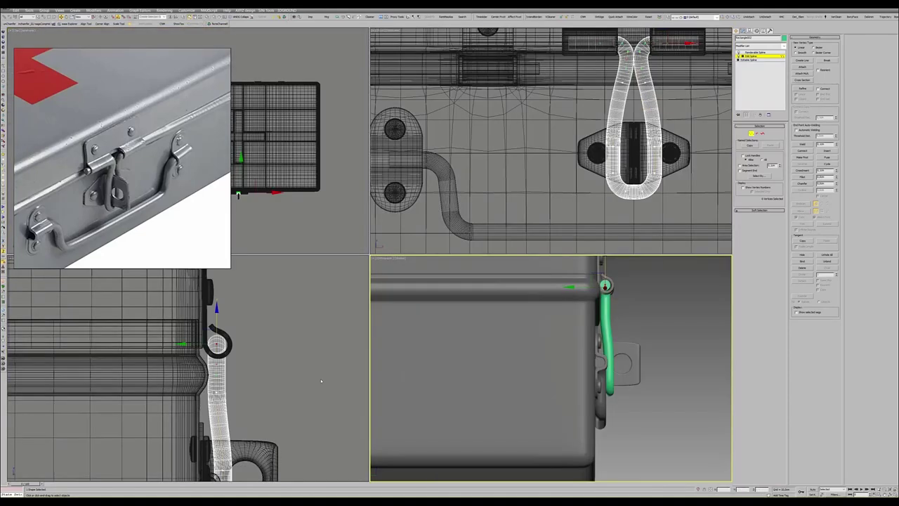
right_click(321, 381)
key(alt+w)
key(F3)
scroll(414, 204, up, 4)
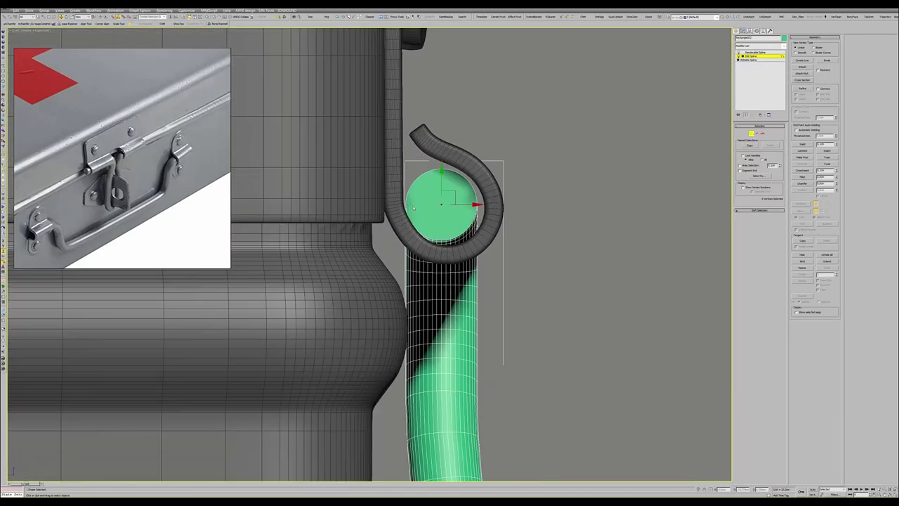
key(F4)
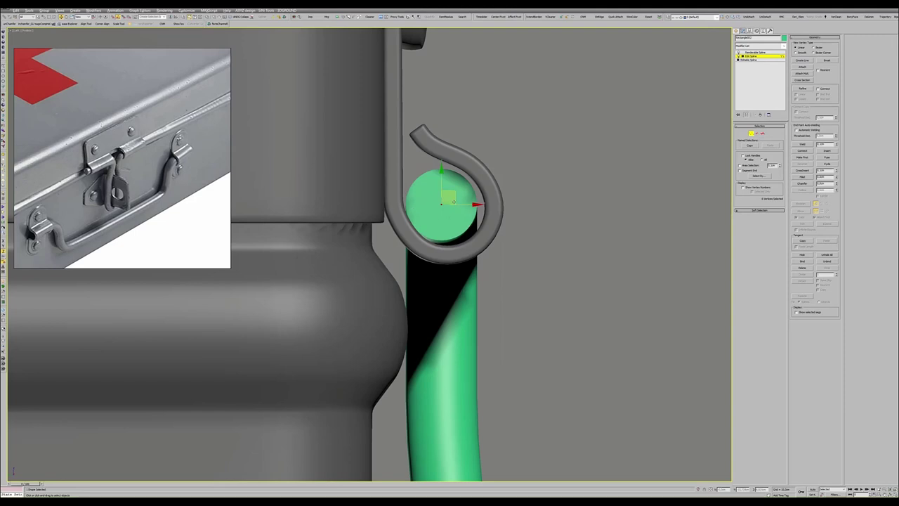
scroll(453, 208, down, 2)
drag(370, 399, 372, 388)
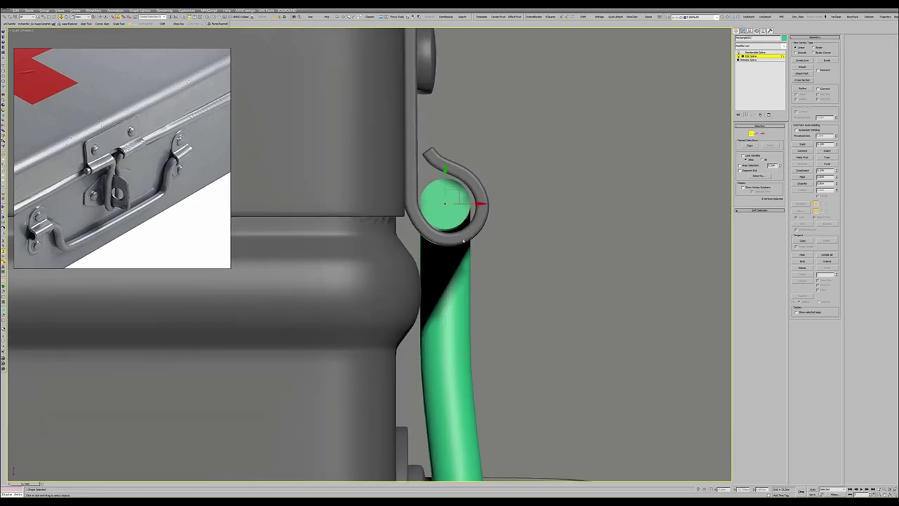
drag(455, 200, 458, 202)
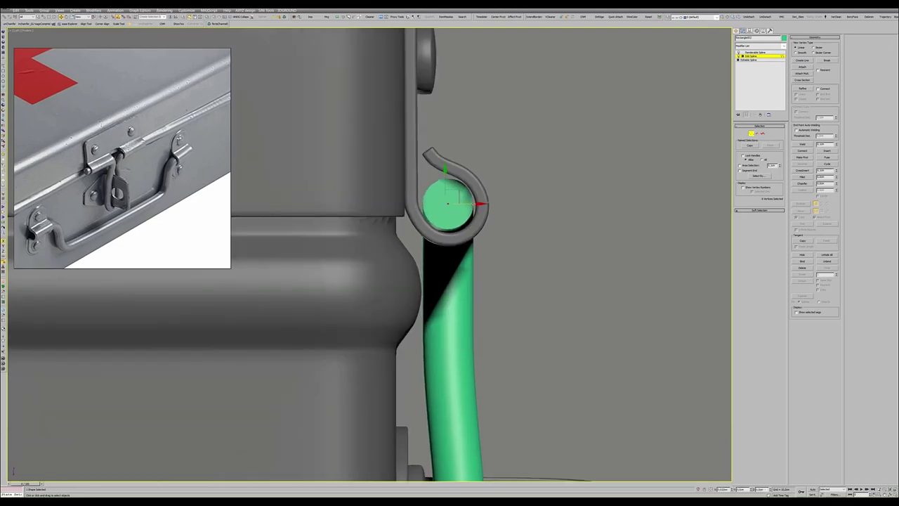
key(alt+w)
key(alt+w)
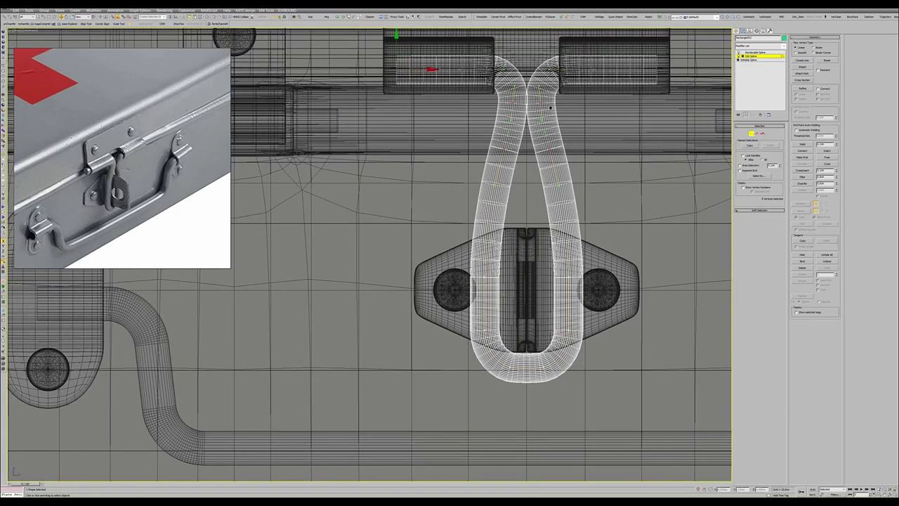
- Move the top hinge plate's inner vertices outward to widen the gap between its knuckles
click(571, 61)
middle_drag(564, 107, 565, 143)
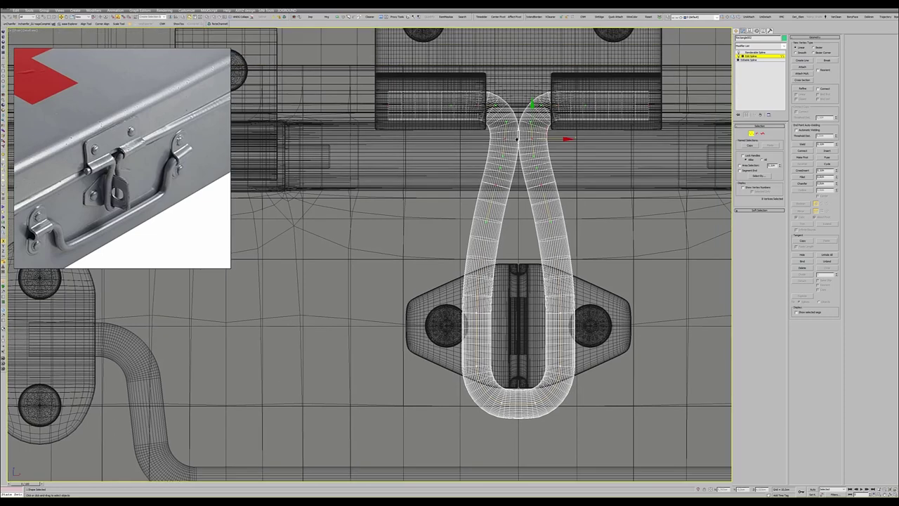
click(604, 105)
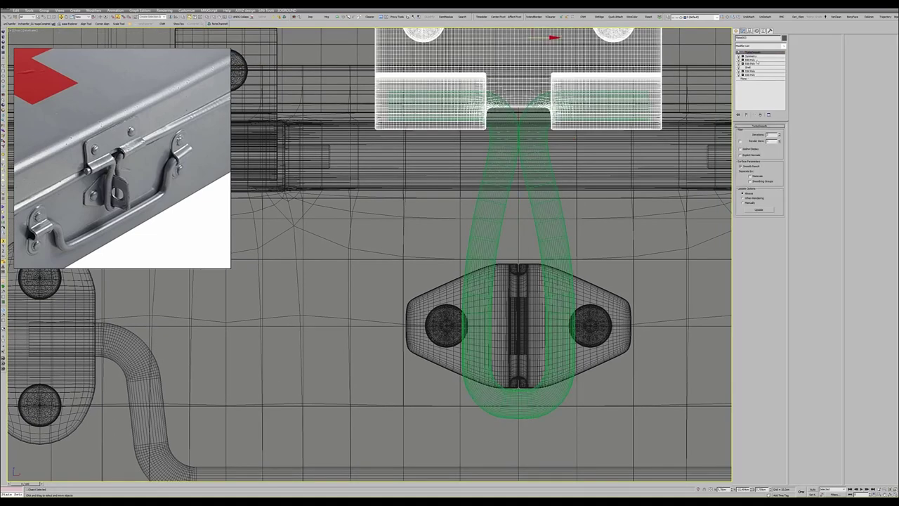
click(757, 62)
middle_drag(510, 95, 503, 176)
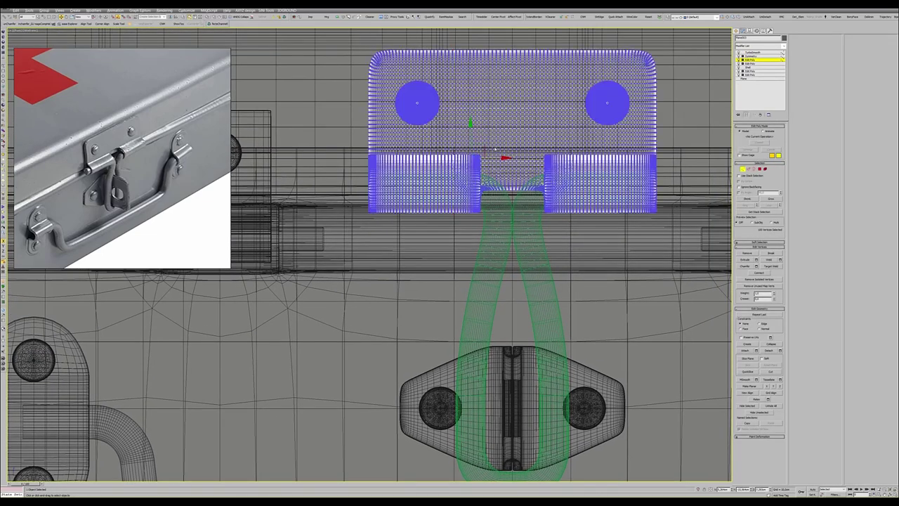
drag(505, 157, 495, 157)
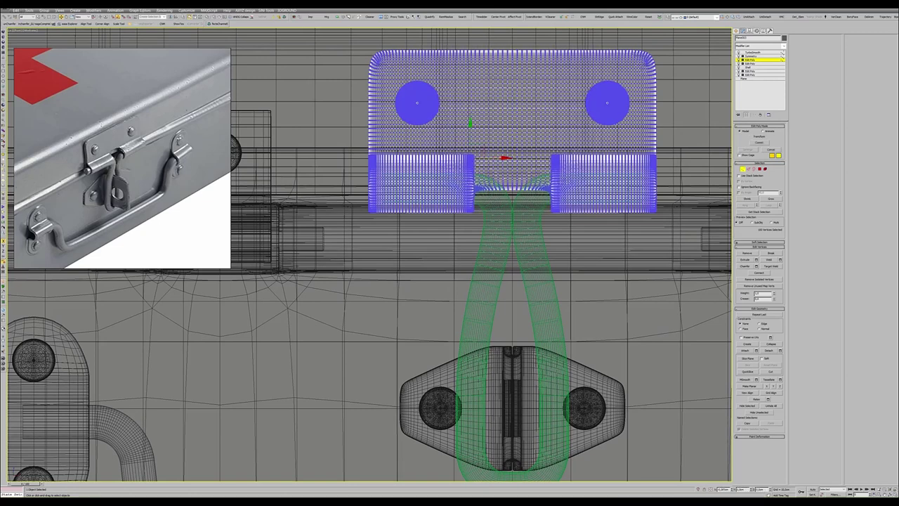
key(1)
- Draw a new line segment from the latch loop's end at the right knuckle
click(540, 302)
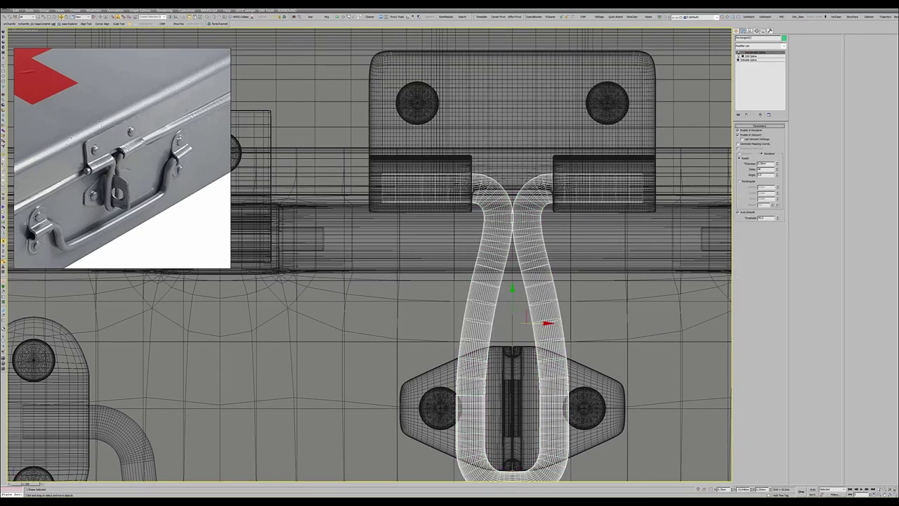
key(F3)
key(1)
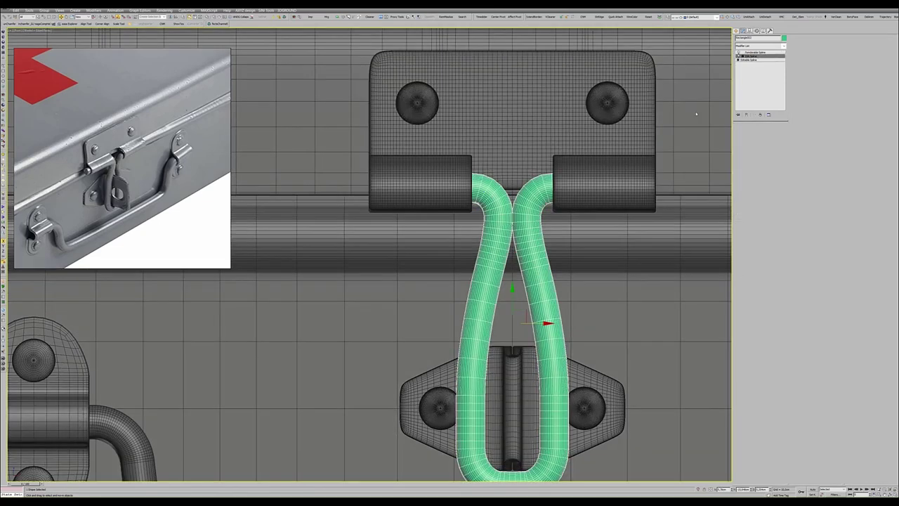
key(F3)
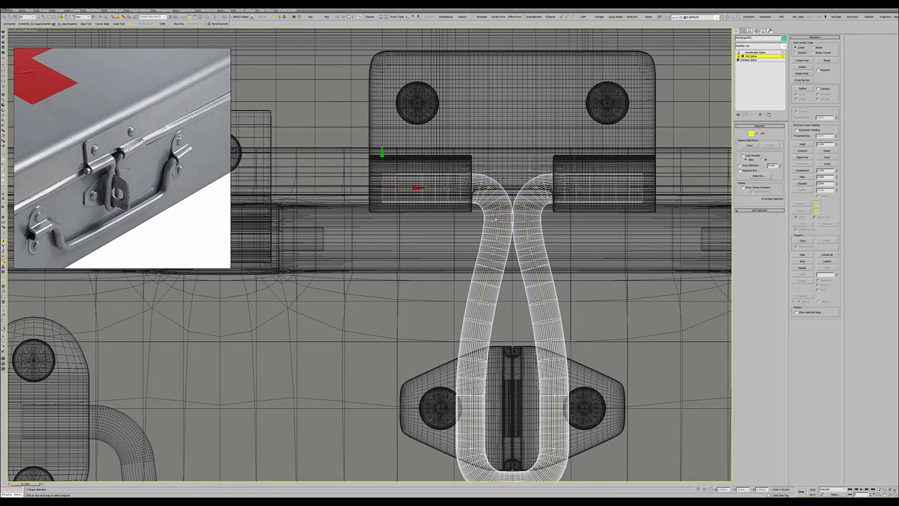
click(438, 220)
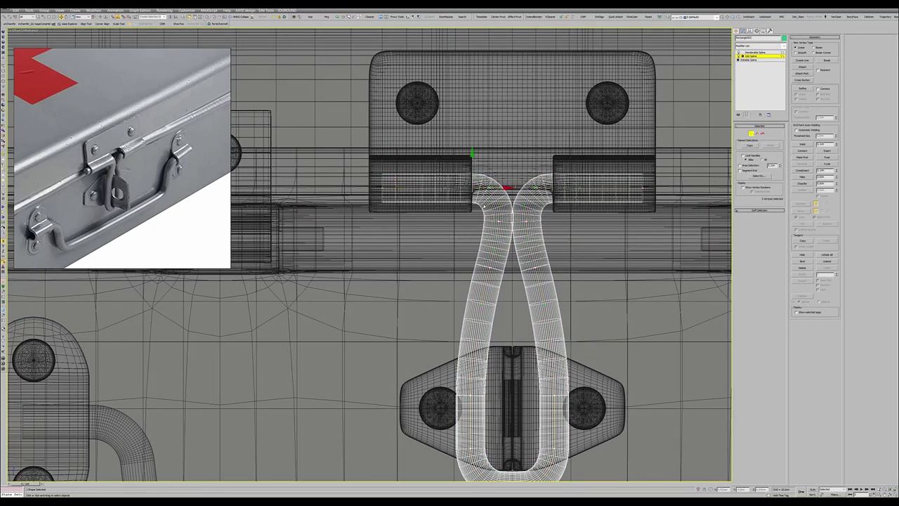
key(F3)
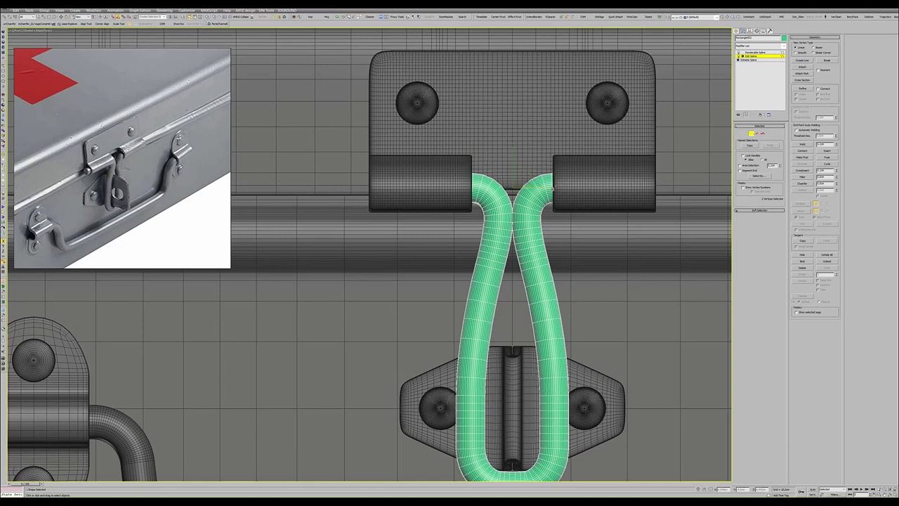
click(552, 224)
drag(516, 224, 550, 222)
click(754, 56)
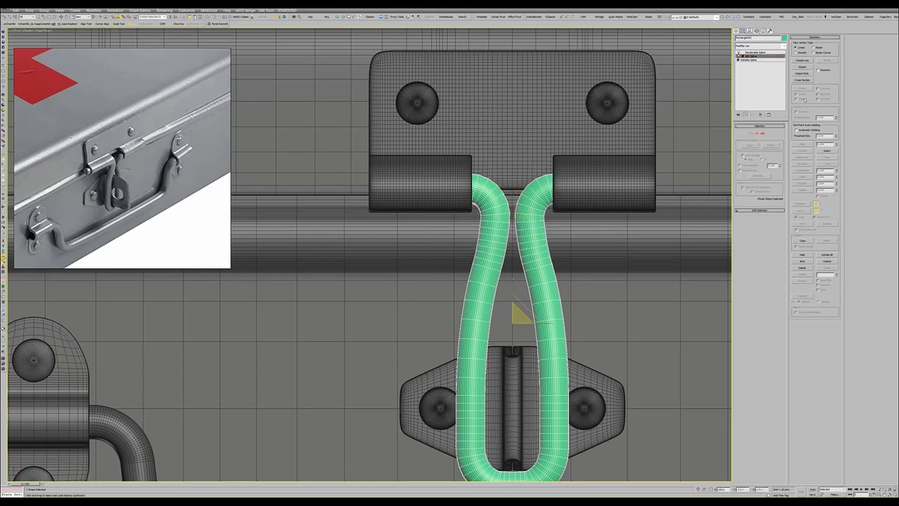
click(752, 59)
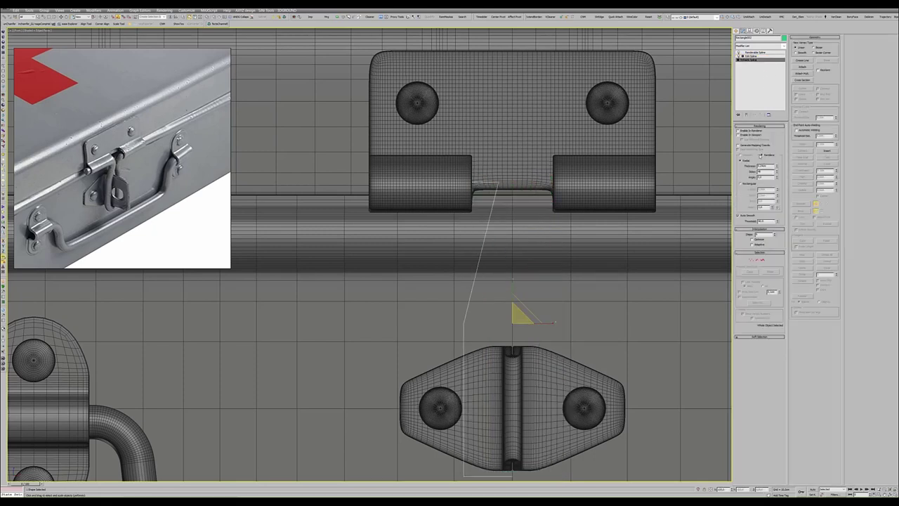
click(753, 52)
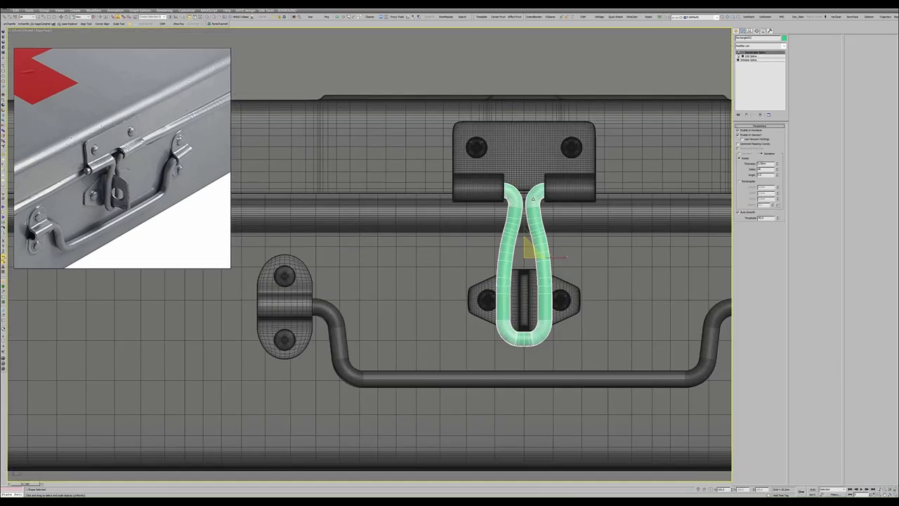
key(F4)
- Isolate the latch loop in the maximized side view with edged faces shown
key(alt+w)
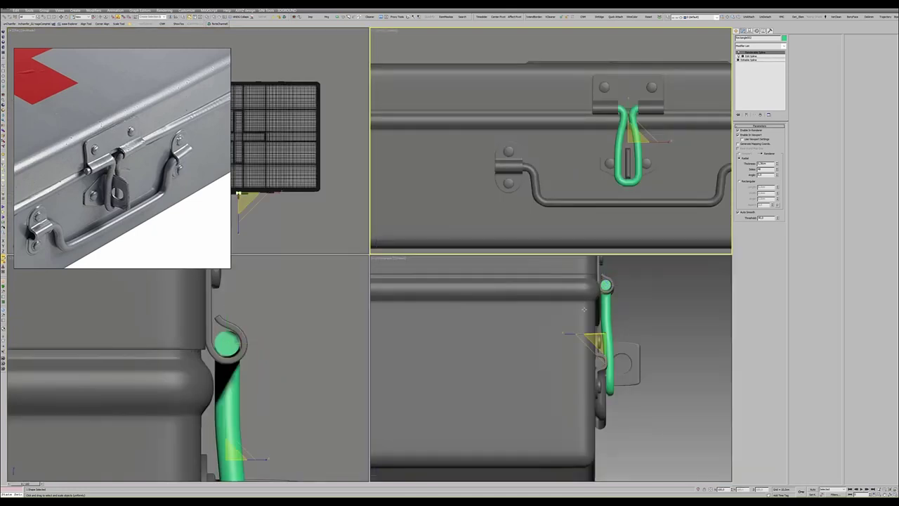
right_click(522, 267)
key(alt+w)
mouse_move(522, 253)
alt+middle_down()
mouse_move(491, 220)
mouse_move(519, 216)
alt+middle_up()
key(alt+q)
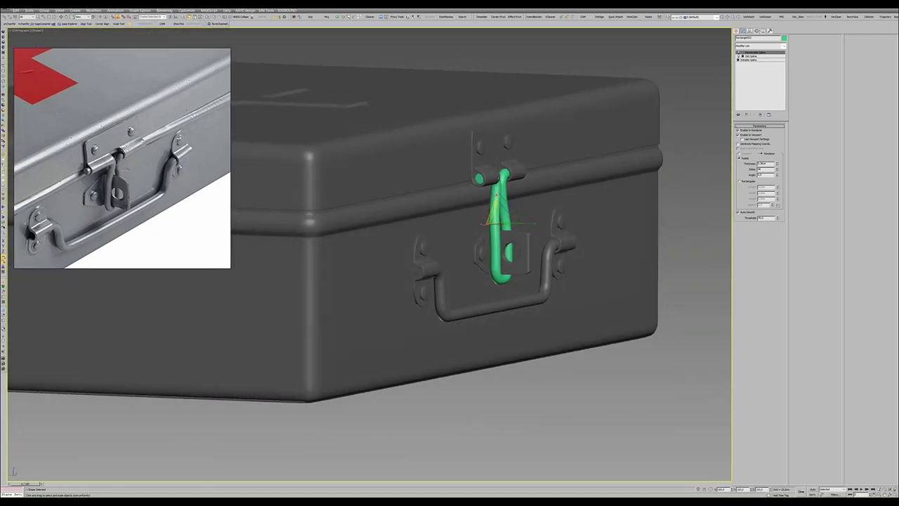
middle_drag(418, 184, 521, 223)
key(F4)
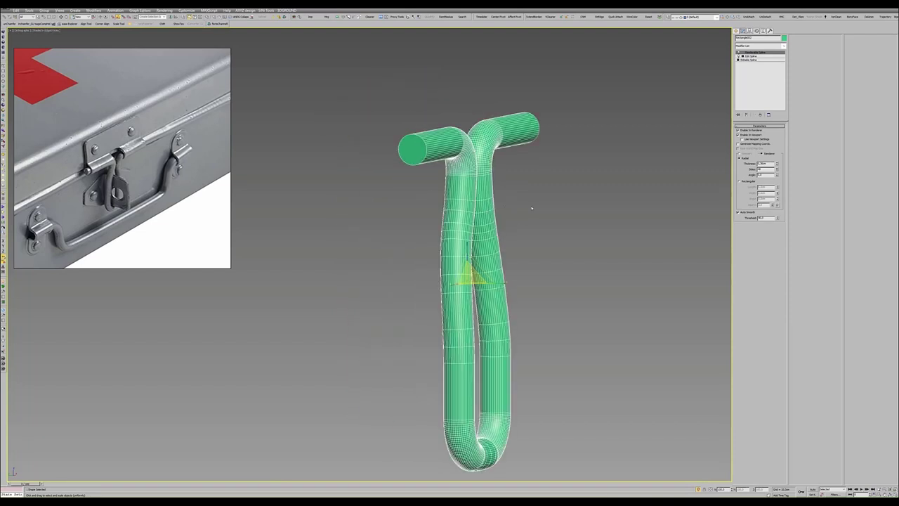
- Convert the latch tube to Editable Poly and select the straight end sections of both tubes
click(4, 97)
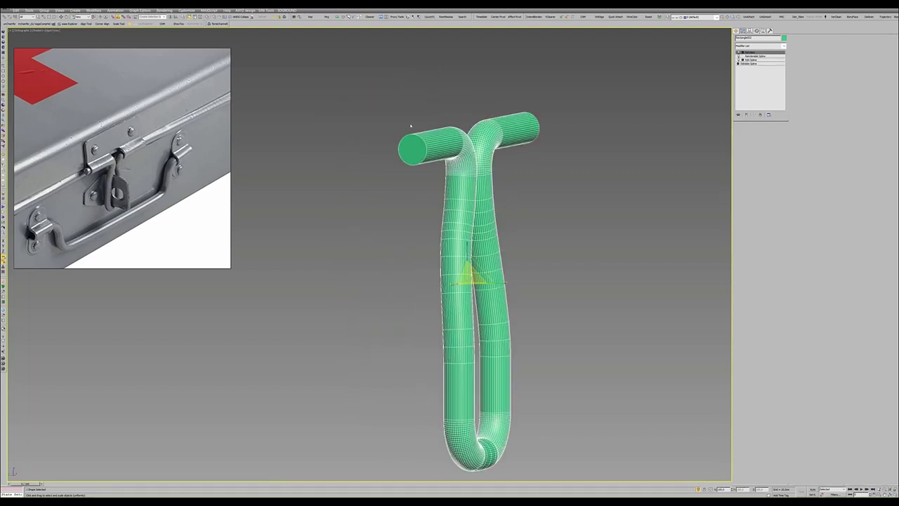
scroll(410, 137, up, 3)
key(4)
alt+middle_drag(411, 136, 357, 105)
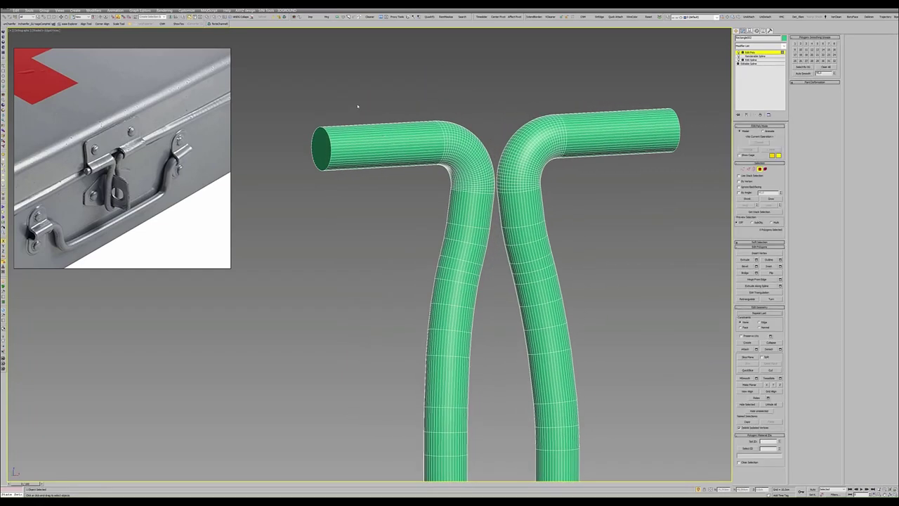
drag(358, 105, 438, 175)
ctrl+drag(604, 165, 592, 91)
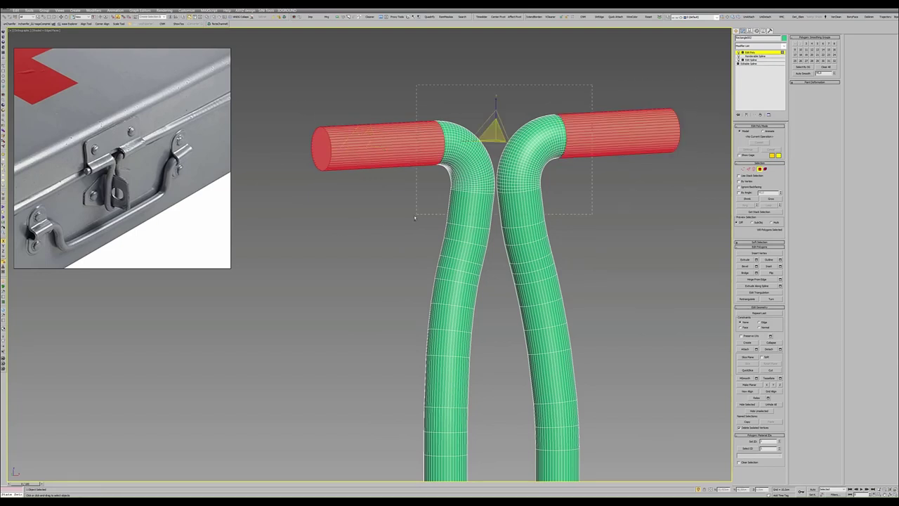
alt+middle_drag(414, 218, 327, 180)
- Delete the tube end caps and re-cap the open borders at both ends
click(327, 161)
key(Delete)
key(3)
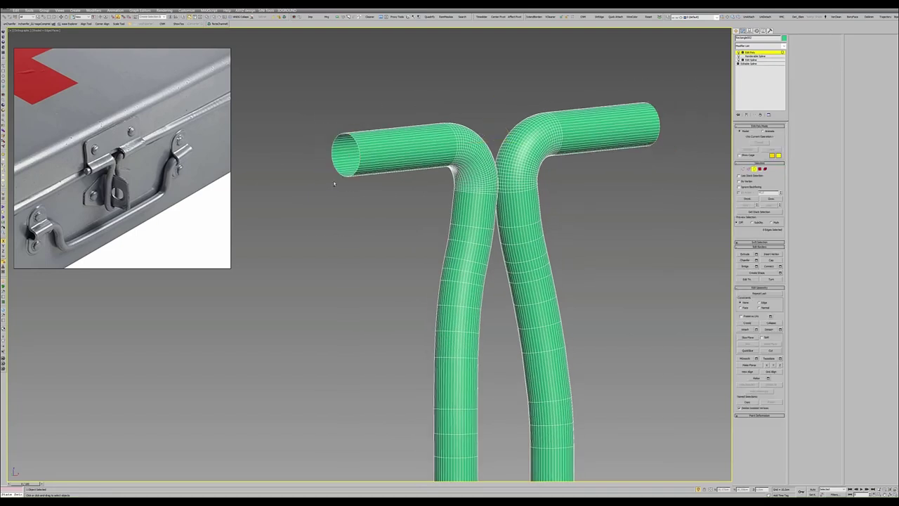
drag(693, 266, 694, 266)
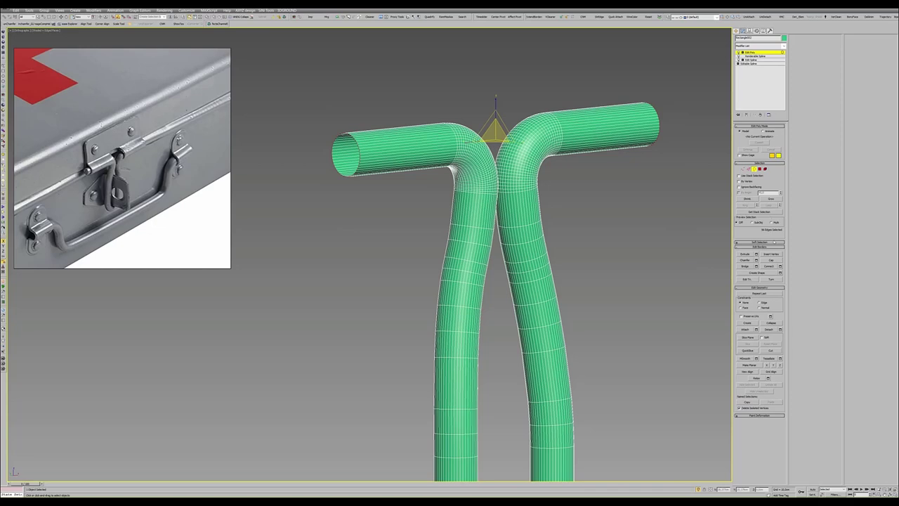
click(770, 260)
alt+middle_drag(435, 147, 399, 180)
key(4)
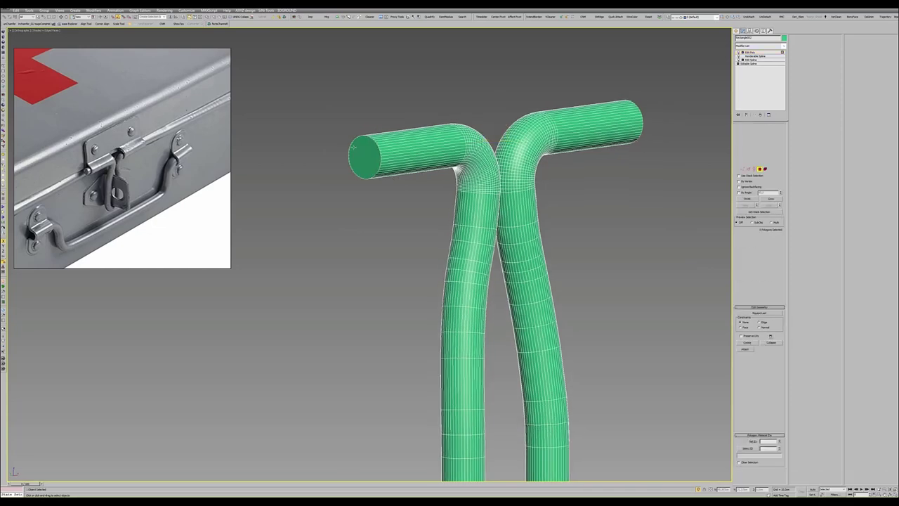
- Select both tube end caps and inset them to form a smaller inner circle
click(353, 148)
alt+middle_drag(354, 148, 489, 223)
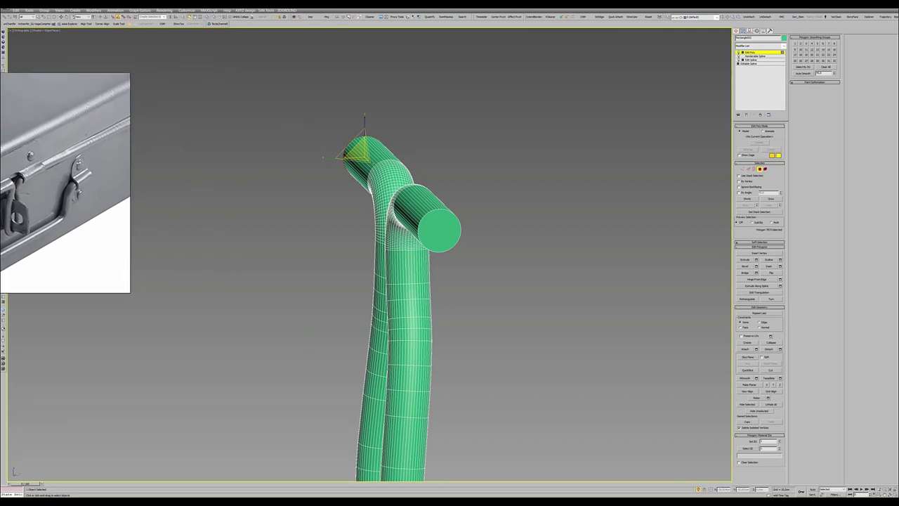
ctrl+click(438, 228)
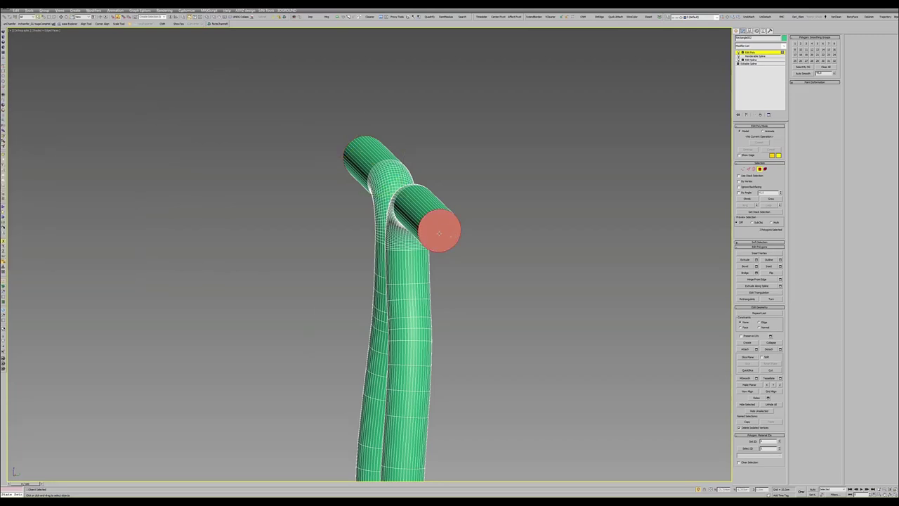
alt+middle_drag(439, 228, 535, 247)
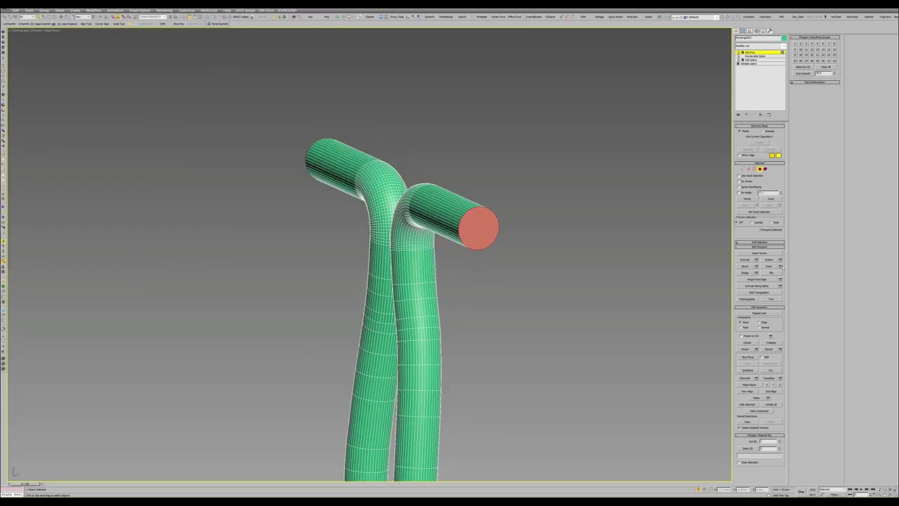
click(779, 266)
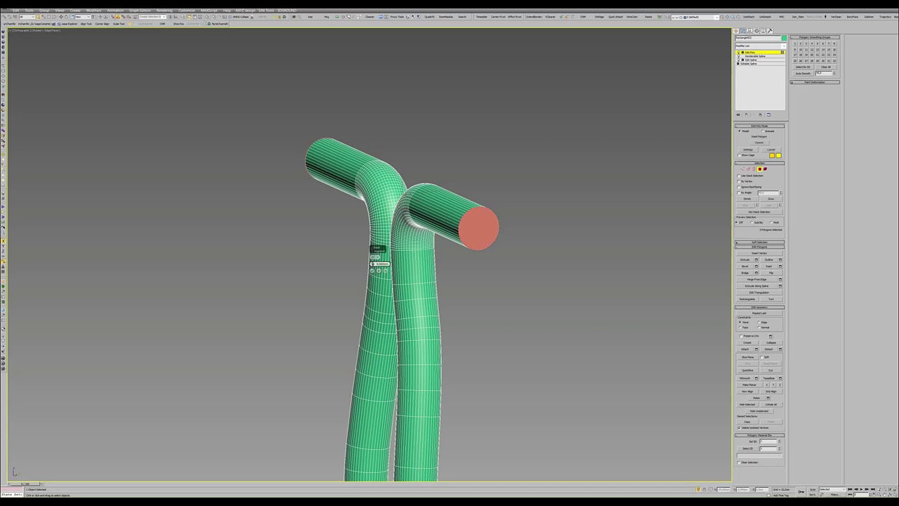
drag(375, 263, 376, 252)
click(373, 270)
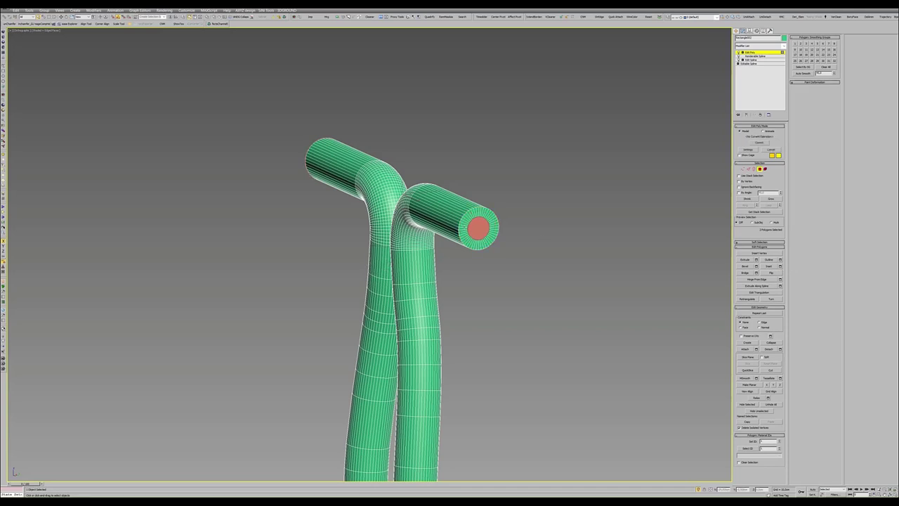
- Frame the end cap and apply a first chamfer to its rim edges
key(z)
key(2)
scroll(460, 181, down, 5)
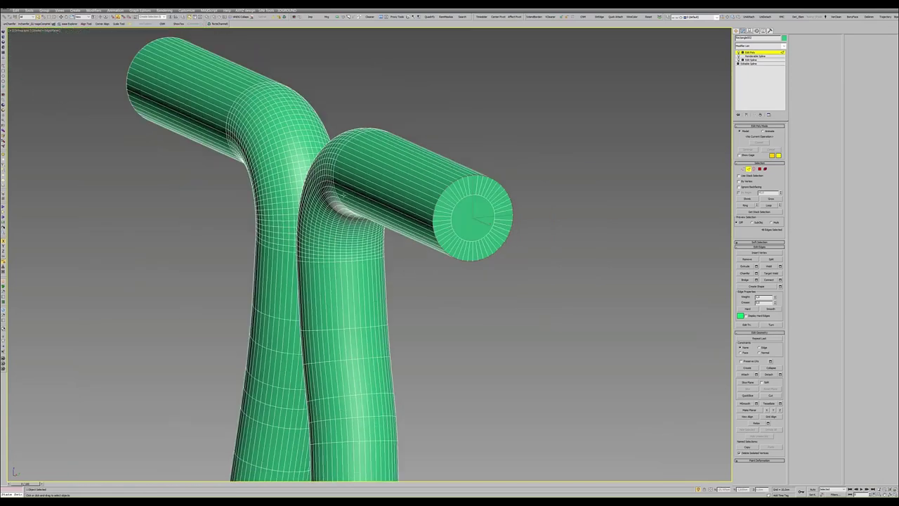
mouse_move(460, 182)
alt+middle_down()
mouse_move(373, 227)
mouse_move(349, 220)
alt+middle_up()
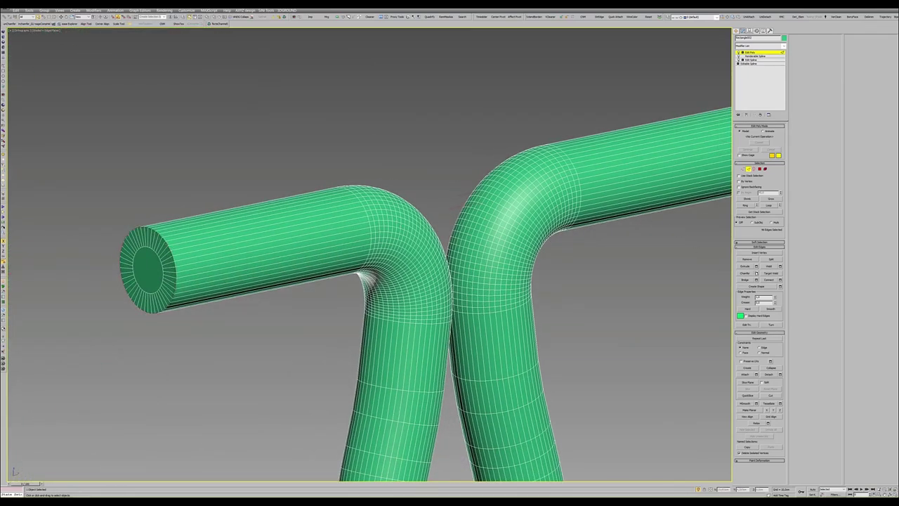
click(755, 273)
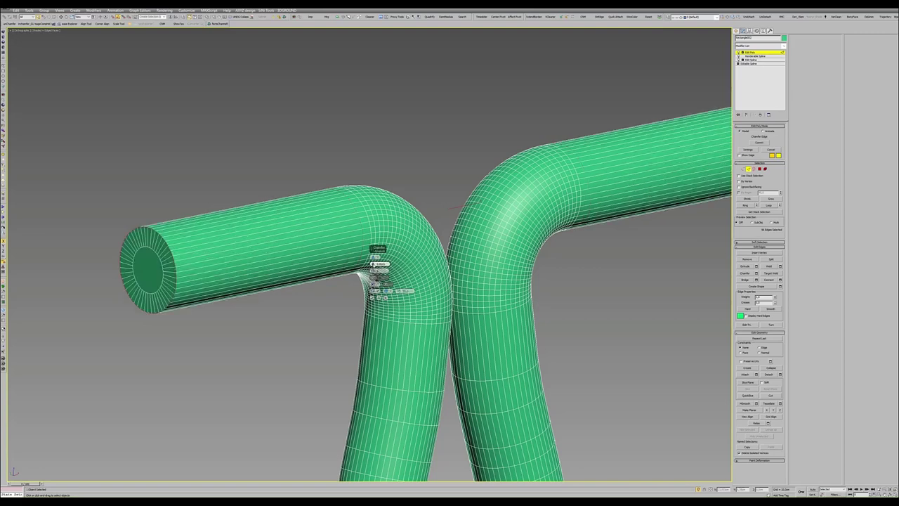
drag(379, 264, 382, 253)
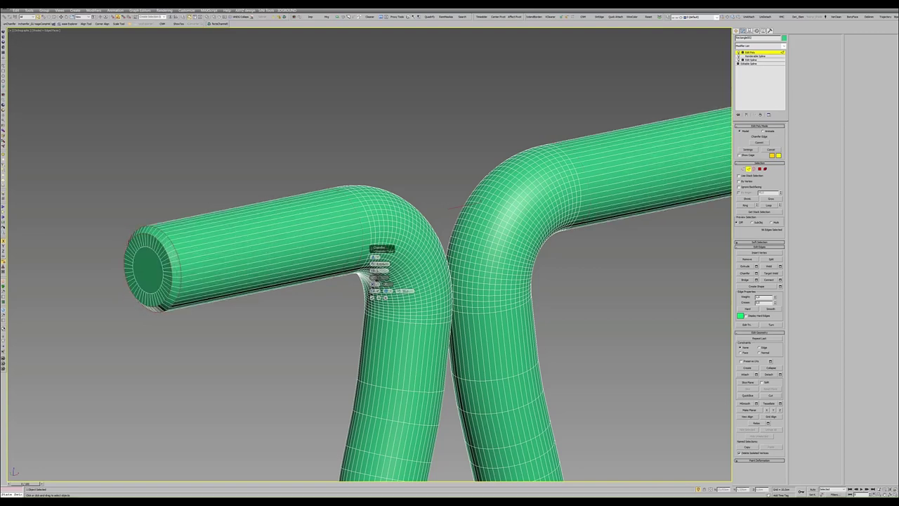
click(375, 294)
- Apply and commit a second, wider chamfer on the tube's end rim edges
scroll(237, 257, up, 3)
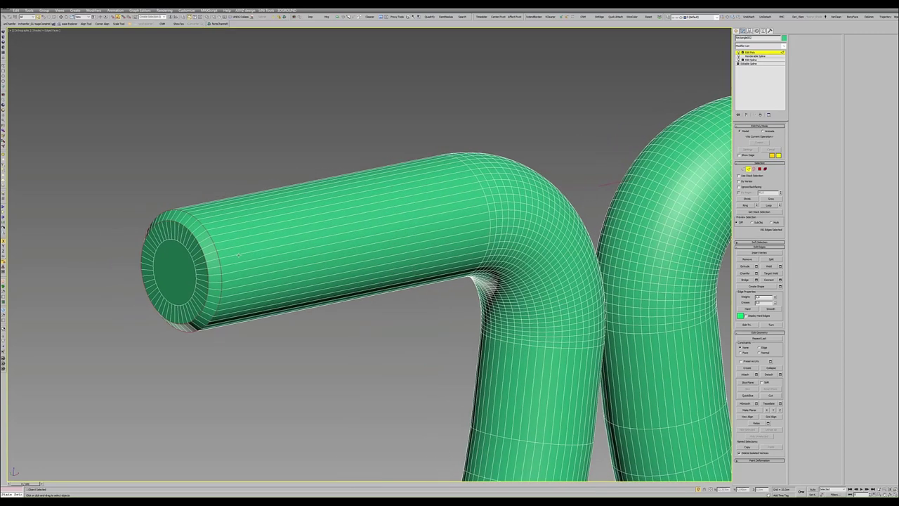
key(F4)
scroll(238, 256, up, 3)
key(F4)
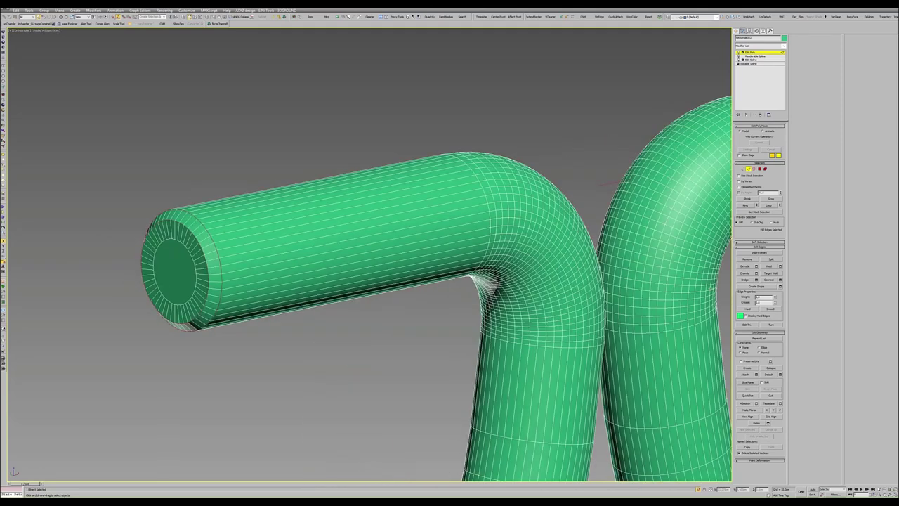
click(756, 273)
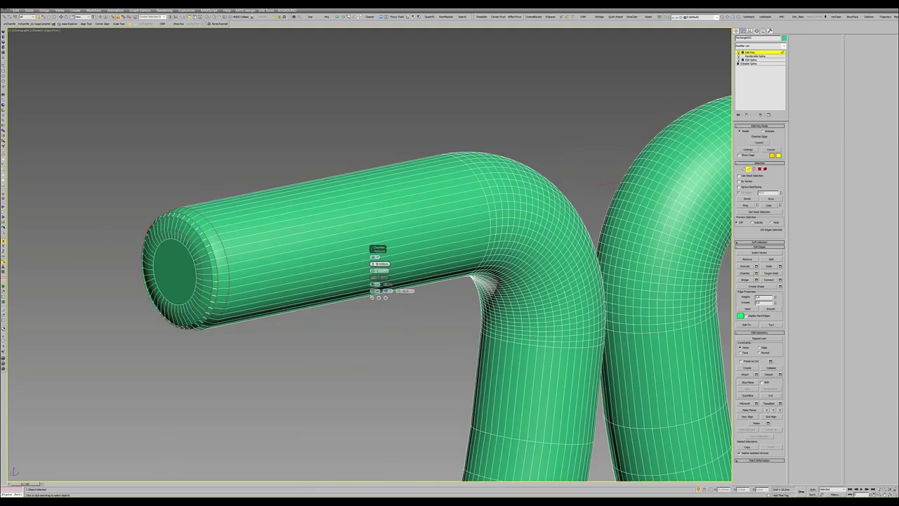
drag(373, 263, 373, 253)
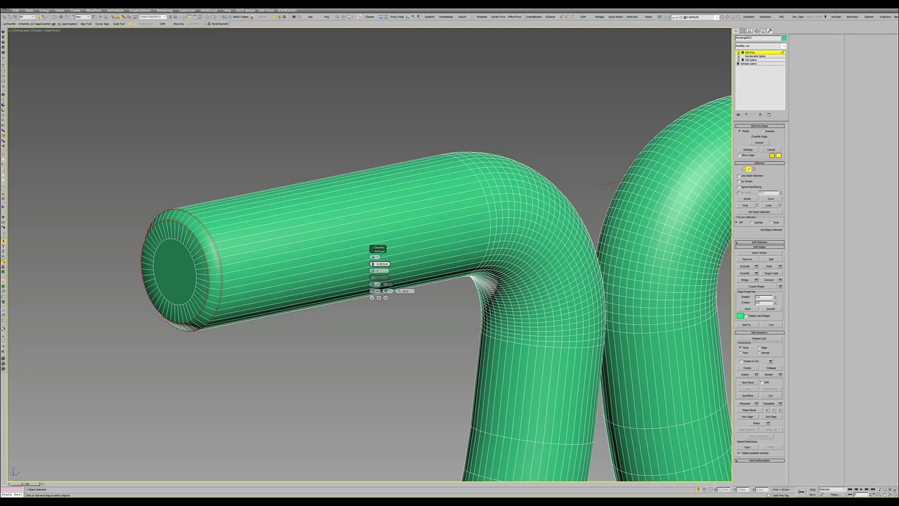
click(372, 297)
- Leave edge mode, hide the wireframe overlay, and select one end-cap polygon of the latch tube
key(2)
key(F4)
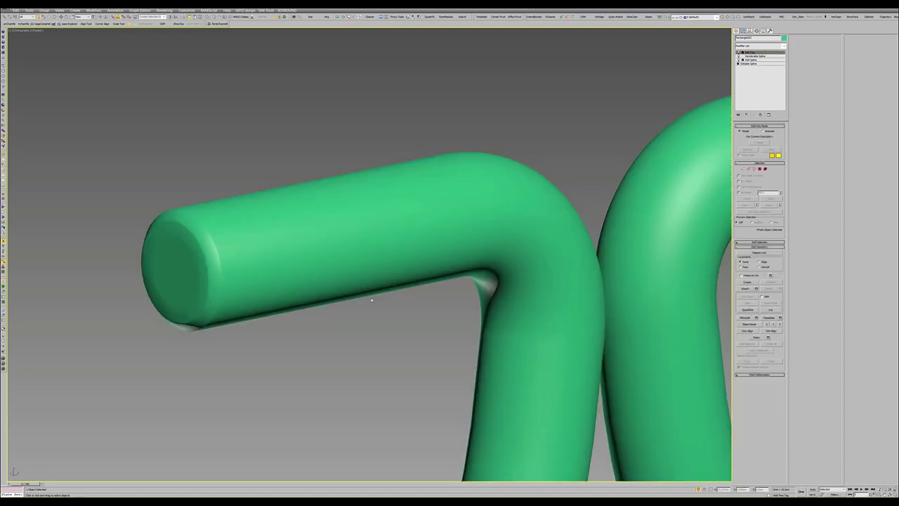
alt+middle_drag(371, 300, 365, 295)
key(4)
click(242, 281)
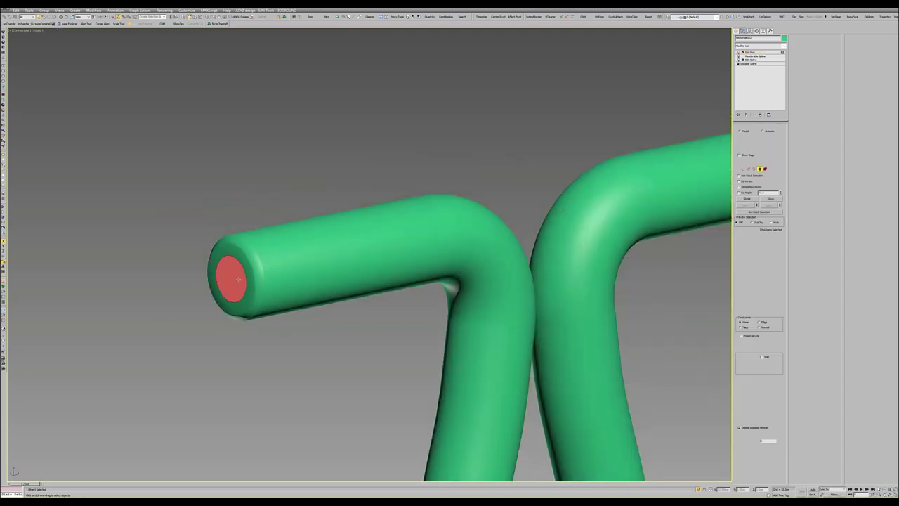
scroll(499, 277, down, 4)
mouse_move(499, 276)
alt+middle_down()
mouse_move(453, 275)
mouse_move(451, 304)
alt+middle_up()
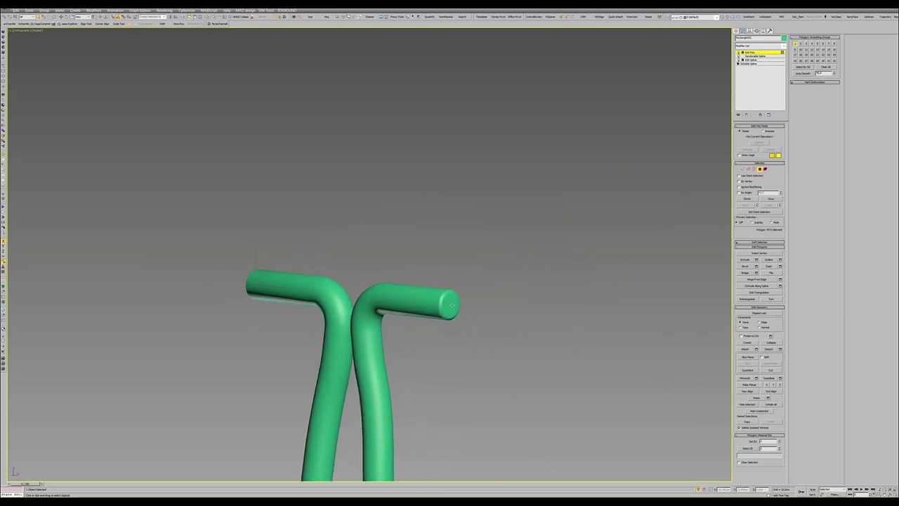
- Grow the end-cap polygon selection outward over the cap's rim
click(775, 201)
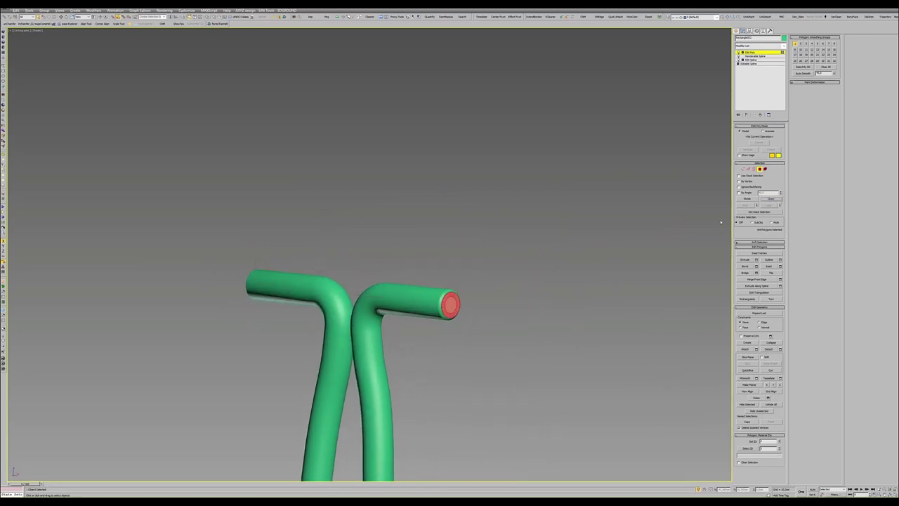
scroll(441, 293, up, 5)
click(770, 199)
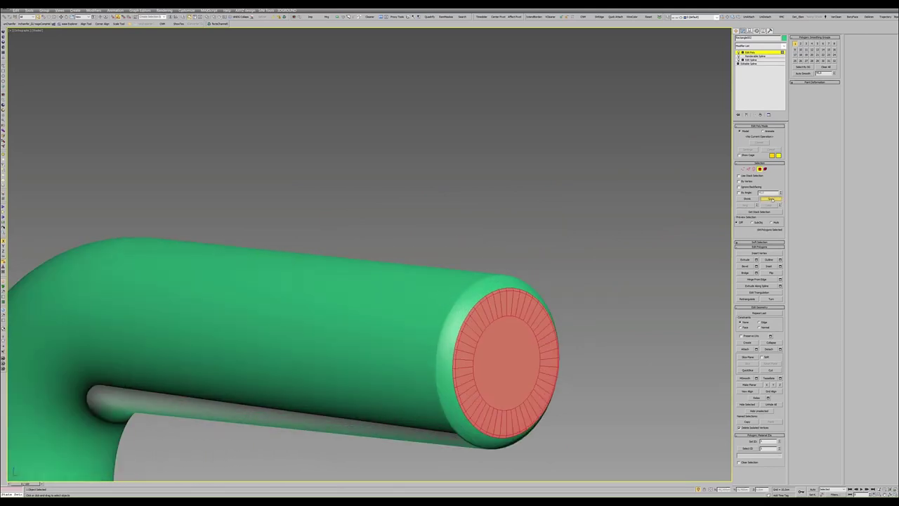
click(771, 201)
scroll(569, 251, down, 2)
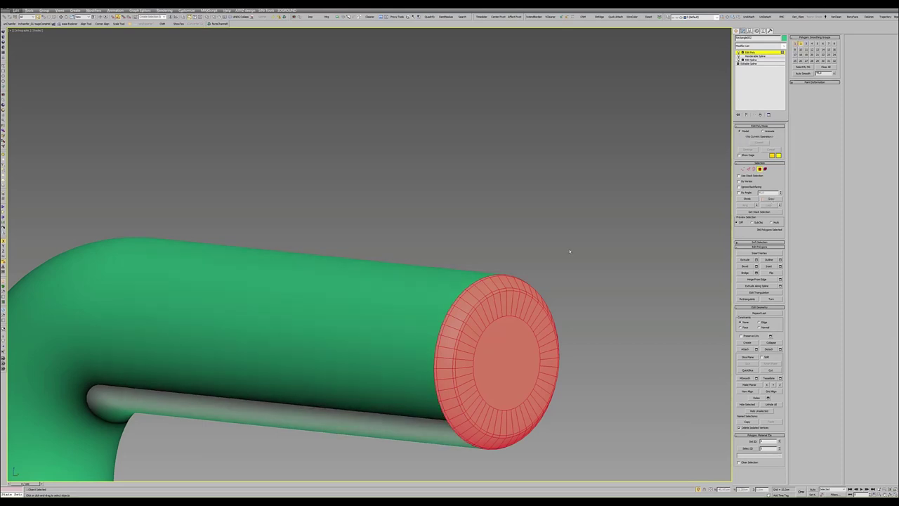
key(F4)
scroll(498, 254, down, 4)
- Leave polygon mode and zoom around the rounded caps with the wireframe overlay shown
key(4)
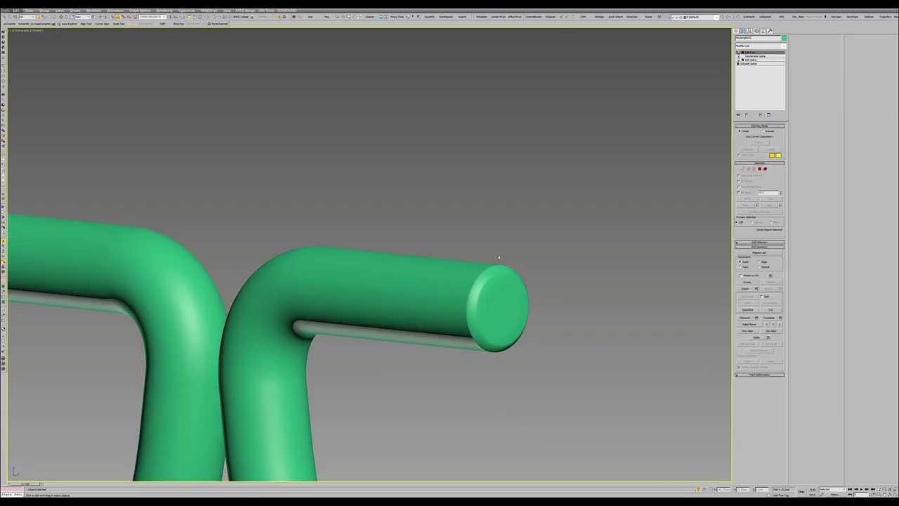
scroll(497, 257, down, 4)
scroll(491, 258, down, 2)
scroll(484, 260, down, 1)
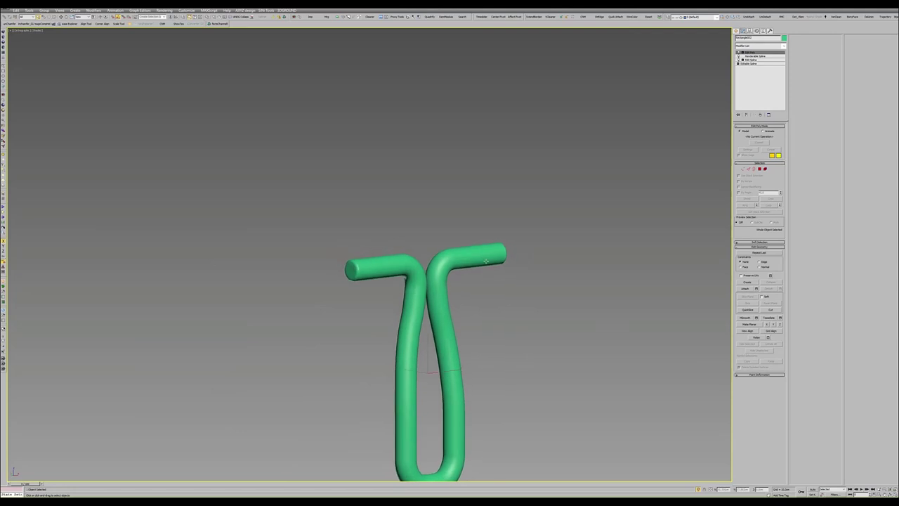
scroll(358, 267, up, 10)
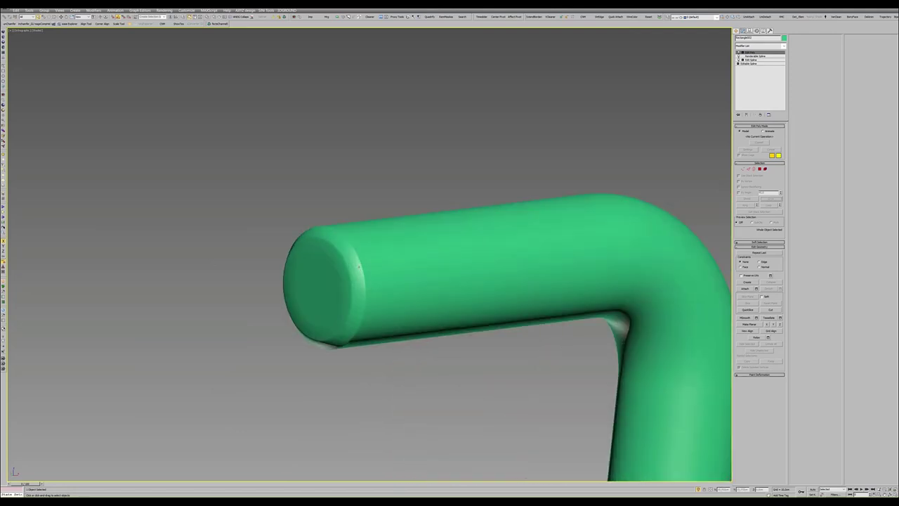
key(F4)
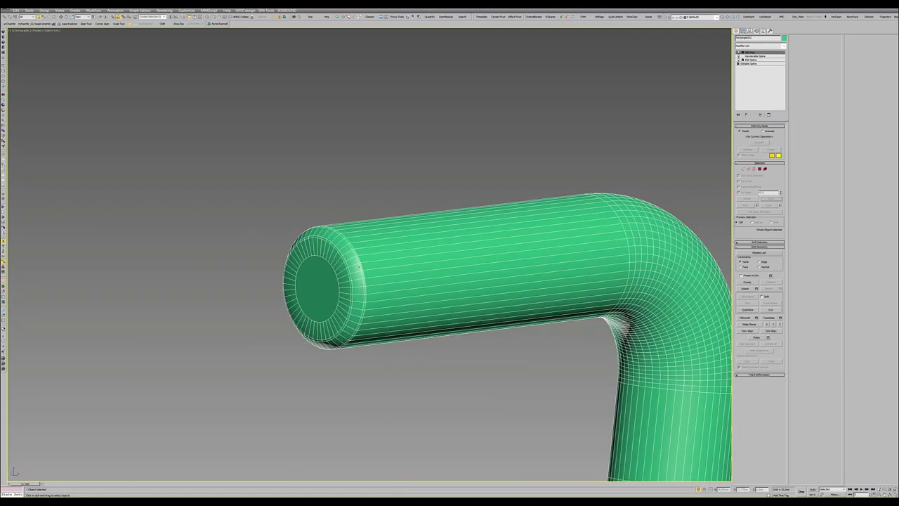
- Check the tube as a whole element, then exit sub-object mode and deselect the latch loop
key(4)
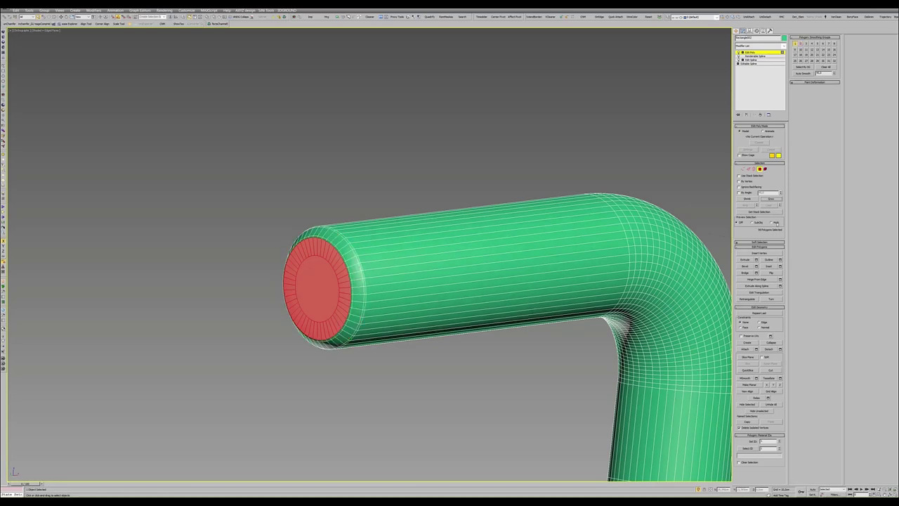
key(5)
key(F4)
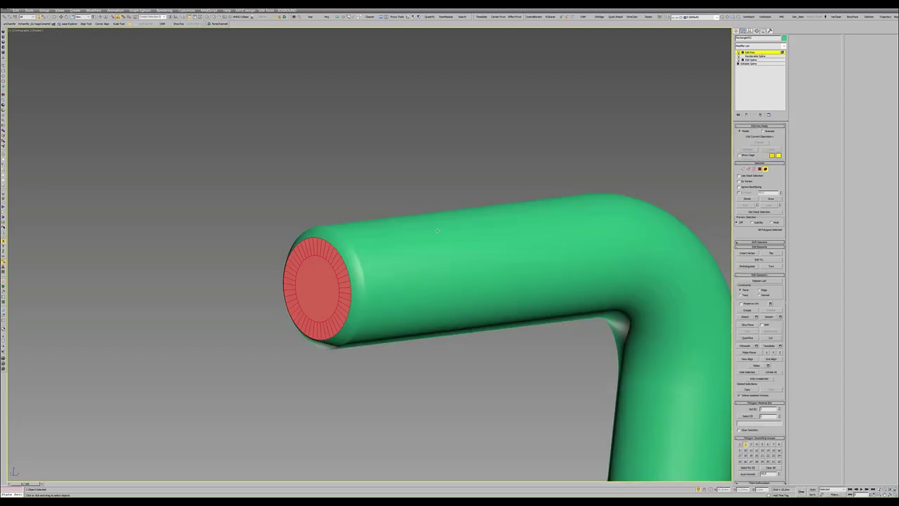
scroll(437, 230, down, 5)
key(5)
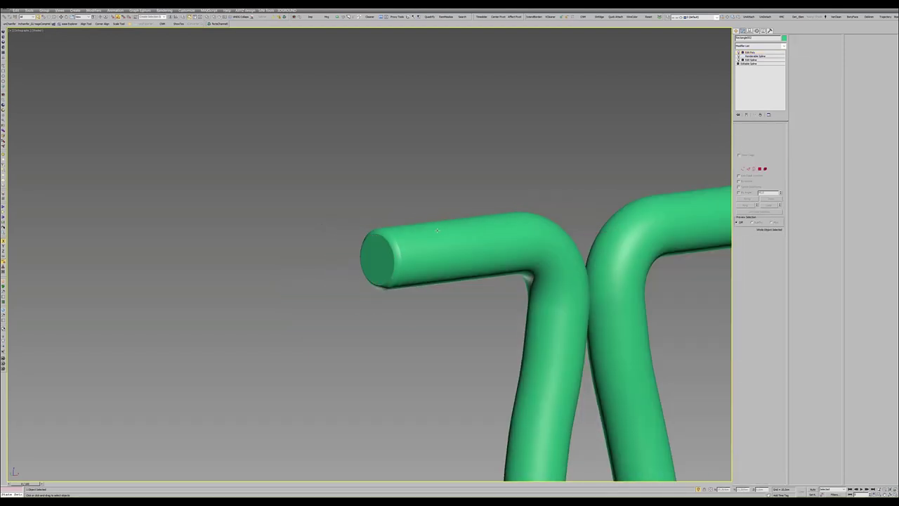
click(368, 313)
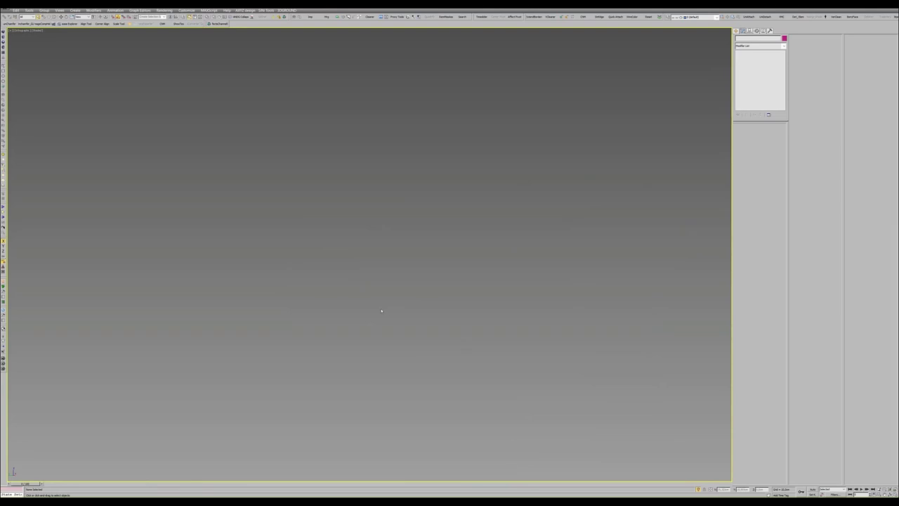
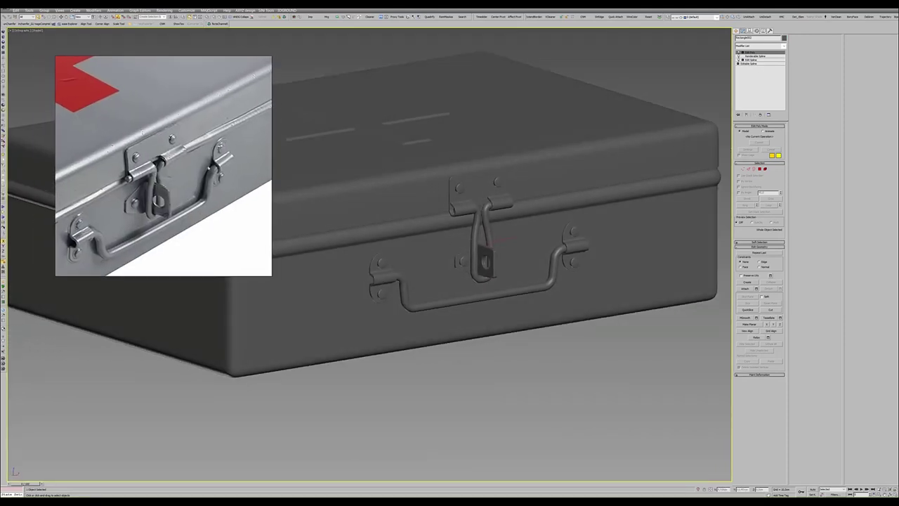
- In the side view, detach a clone of the hinge ring's centre polygon as a new object
mouse_move(439, 231)
alt+middle_down()
mouse_move(424, 212)
mouse_move(301, 358)
alt+middle_up()
scroll(424, 212, down, 3)
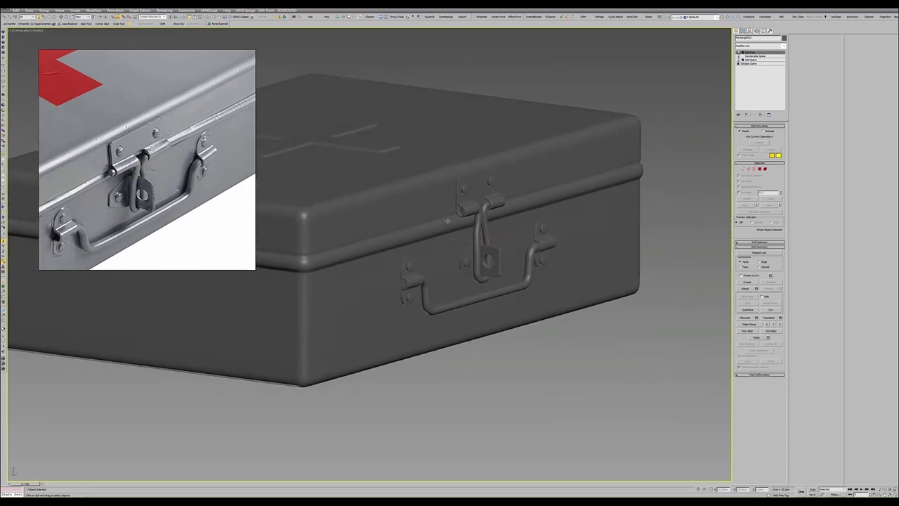
key(alt+w)
right_click(300, 358)
key(alt+w)
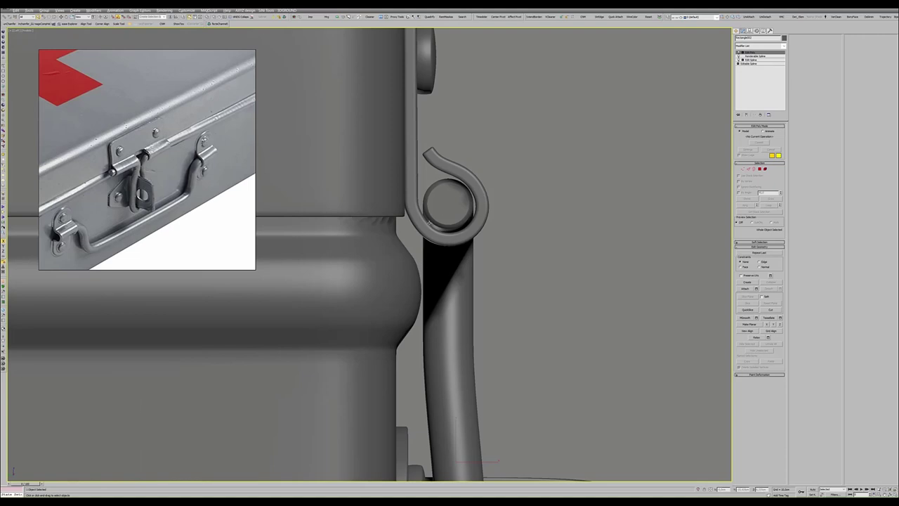
key(F4)
key(4)
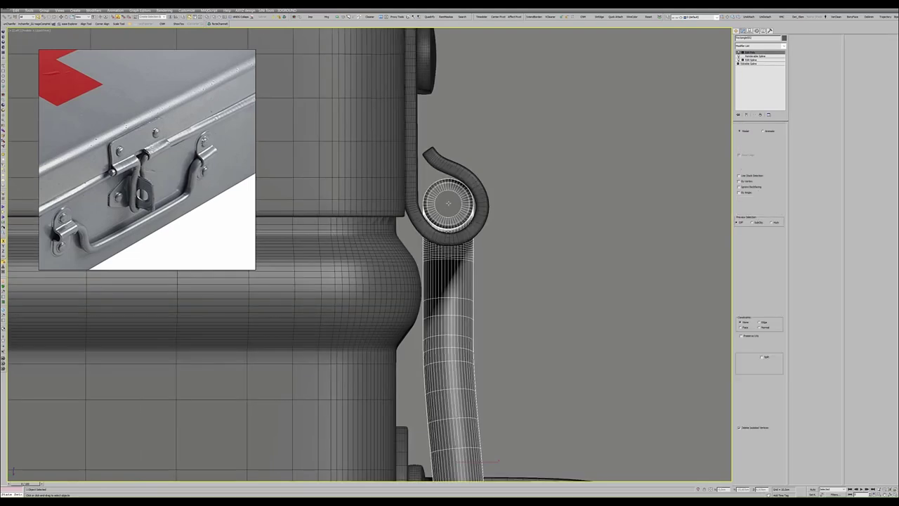
click(448, 204)
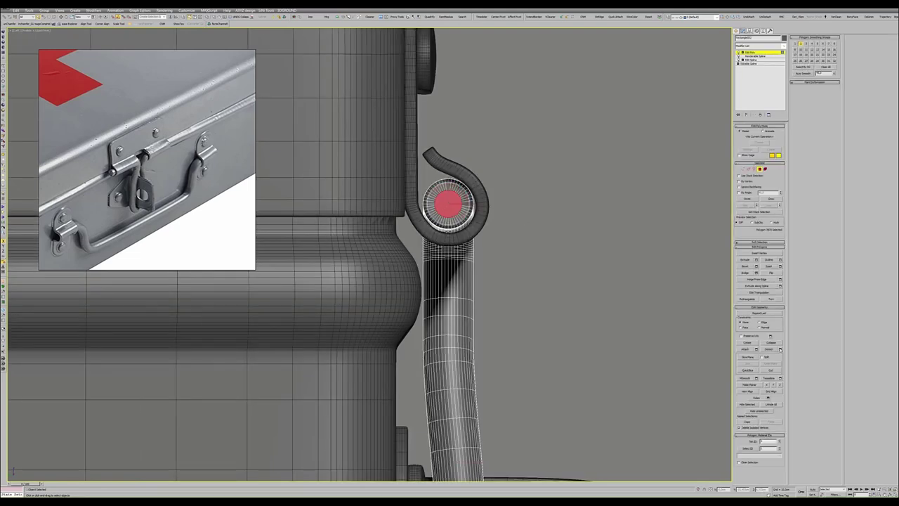
click(780, 349)
click(429, 264)
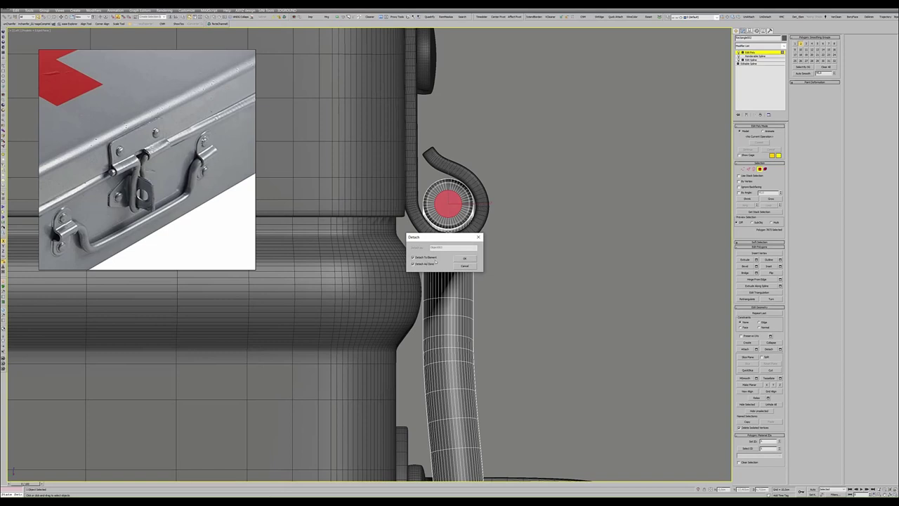
click(464, 258)
- Centre the new disc's pivot, then align the latch hasp to the disc
key(4)
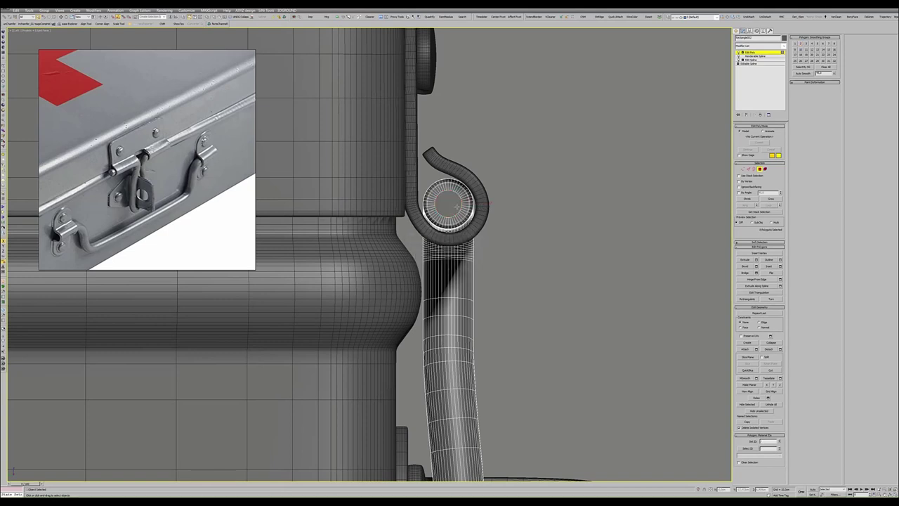
drag(501, 153, 446, 211)
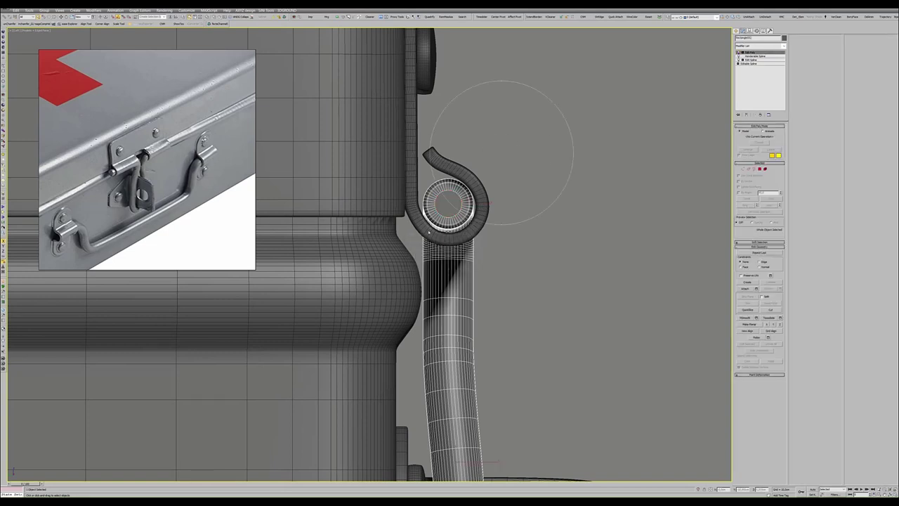
click(457, 210)
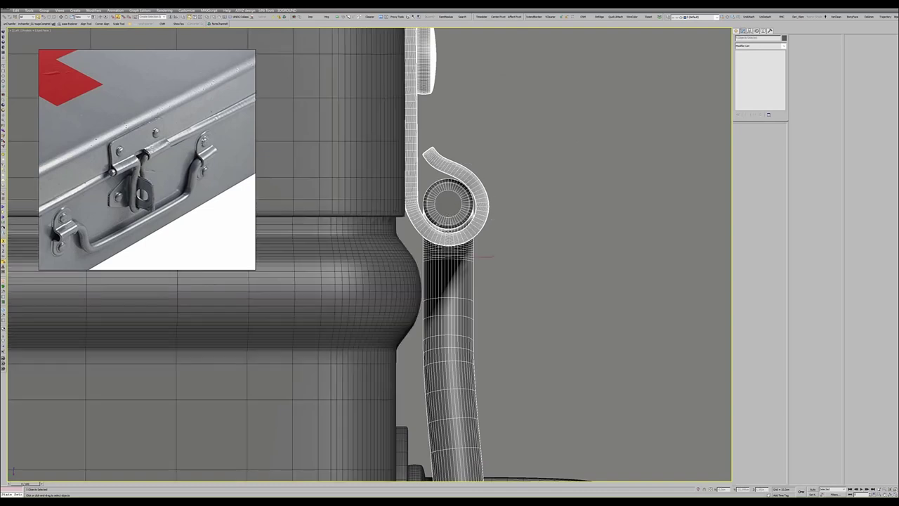
click(498, 16)
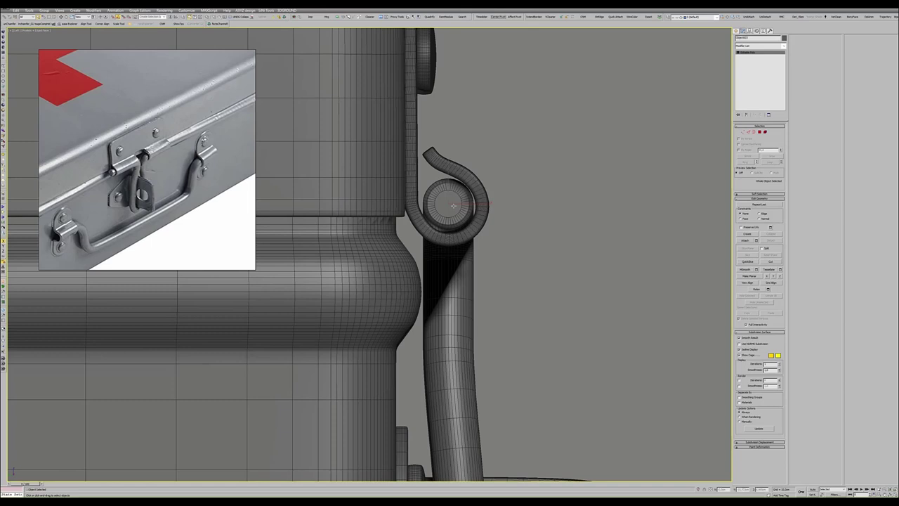
click(458, 204)
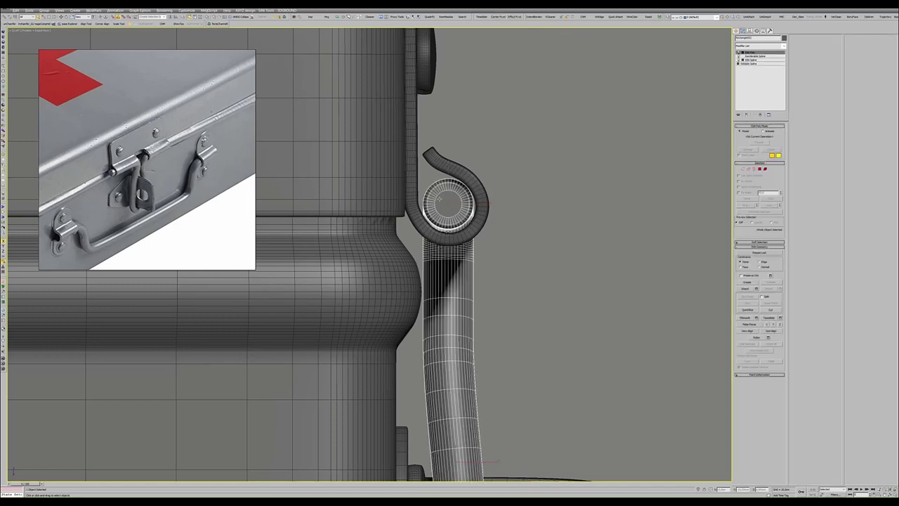
click(515, 17)
click(448, 202)
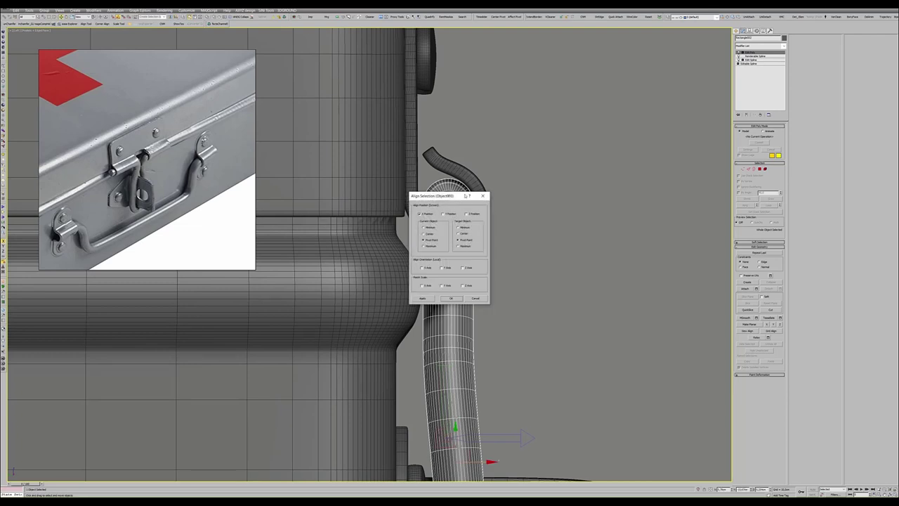
- Align the hasp's pivot to the disc's pivot on X, Y and Z
drag(465, 196, 573, 160)
click(552, 179)
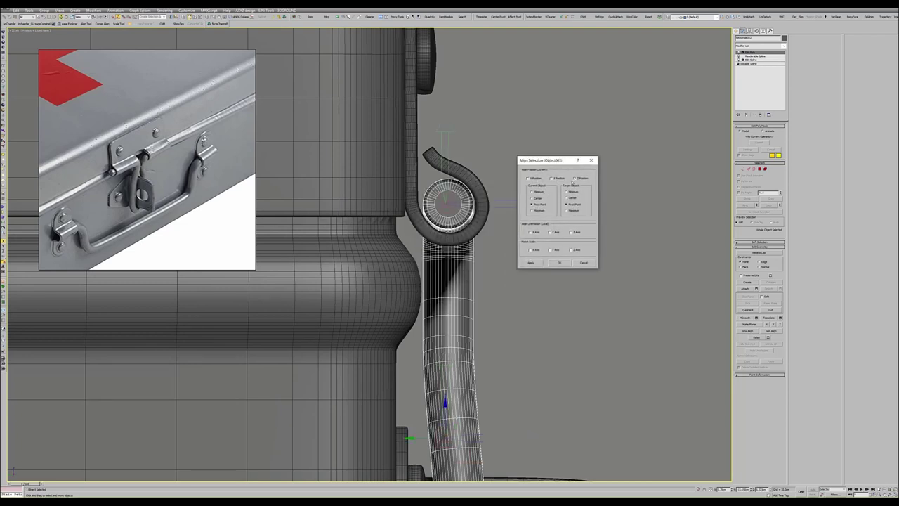
click(551, 178)
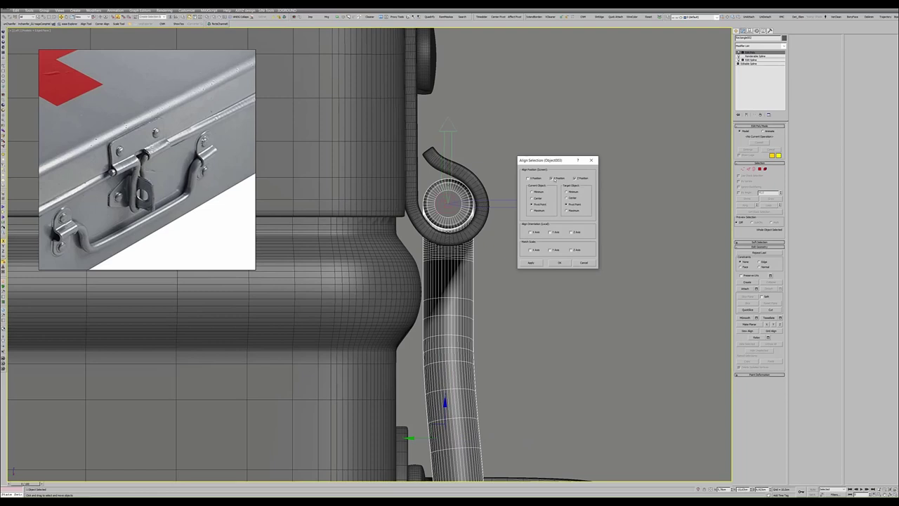
click(559, 263)
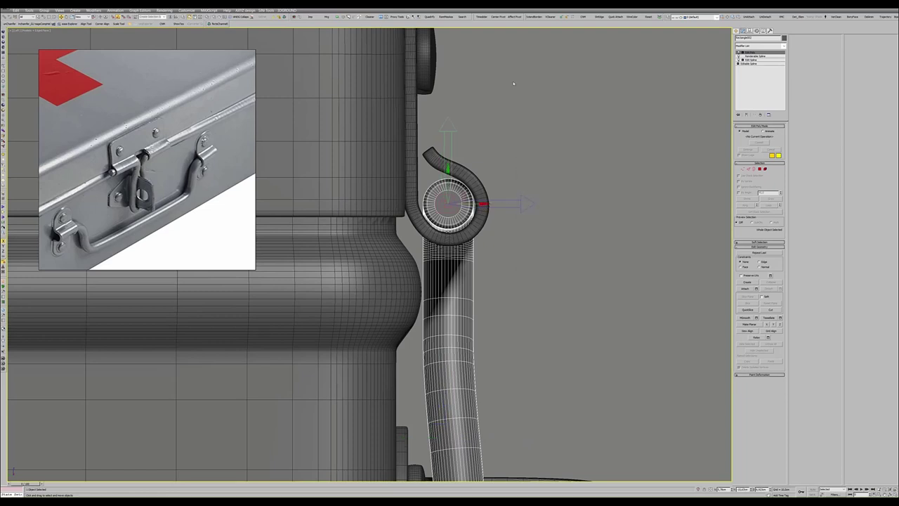
- Reselect the hasp and rotate it to test its swing around the hinge ring
key(e)
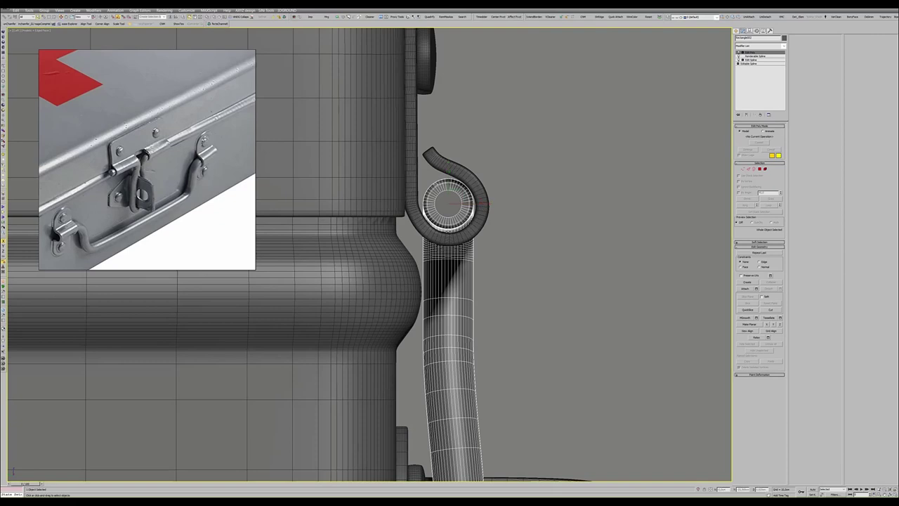
click(534, 273)
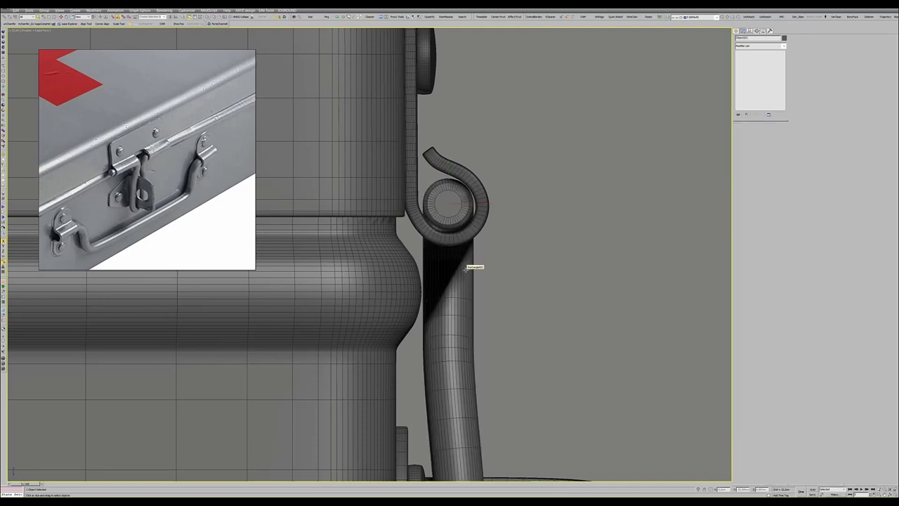
scroll(471, 266, down, 2)
click(460, 274)
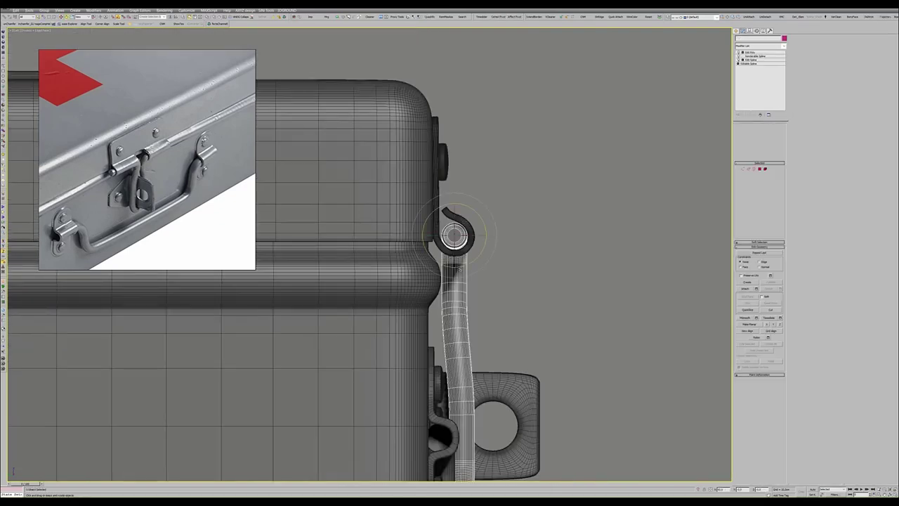
scroll(457, 232, down, 2)
mouse_move(469, 219)
mouse_down()
mouse_move(484, 220)
mouse_move(491, 242)
mouse_up()
- Swing the hasp open in the perspective view, then undo so it hangs down
key(alt+w)
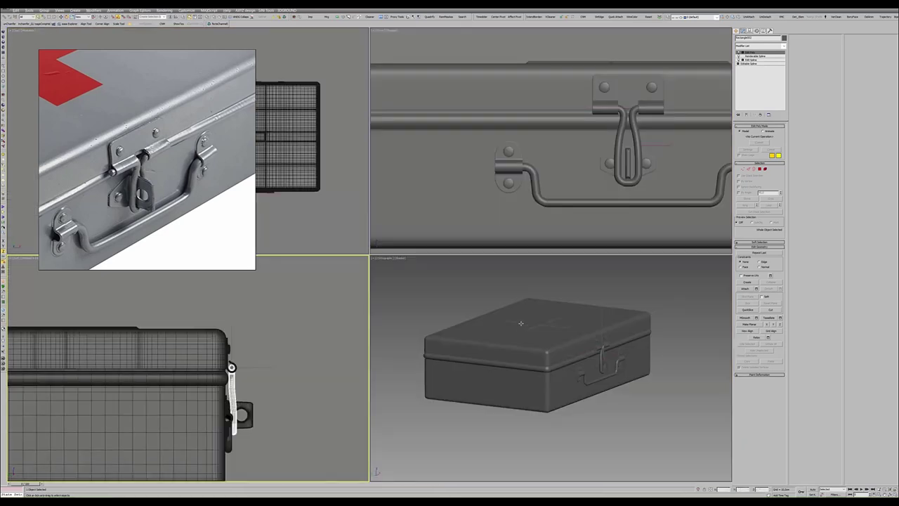
key(alt+w)
alt+middle_drag(521, 322, 492, 309)
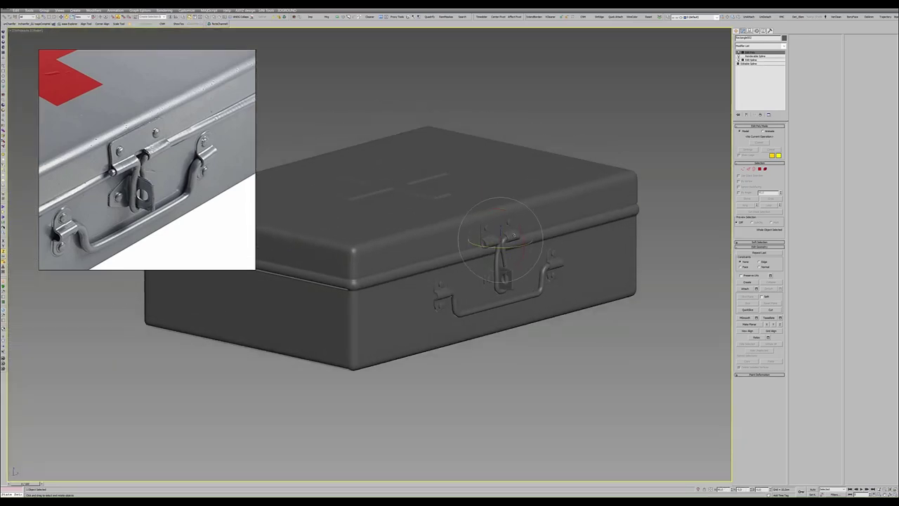
drag(514, 235, 514, 211)
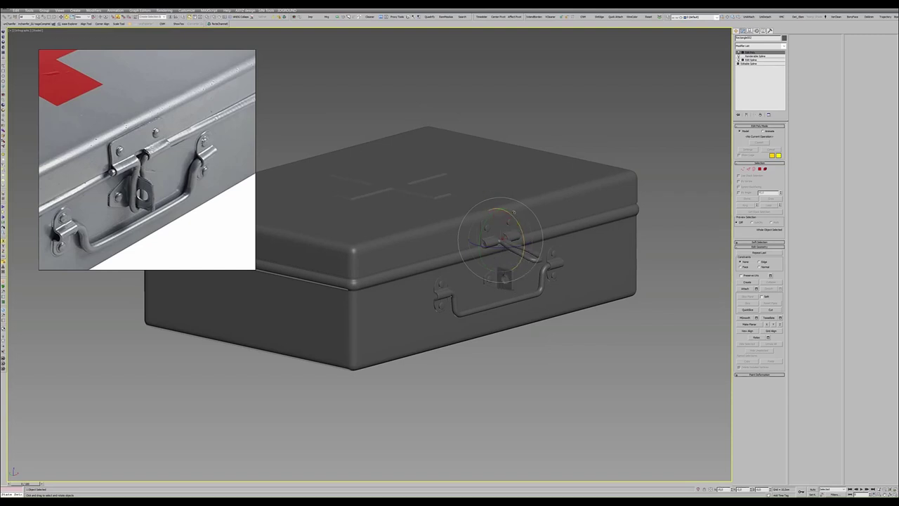
key(ctrl+z)
- Orbit to the front-left of the case and select the lid near the rear hinges
click(507, 281)
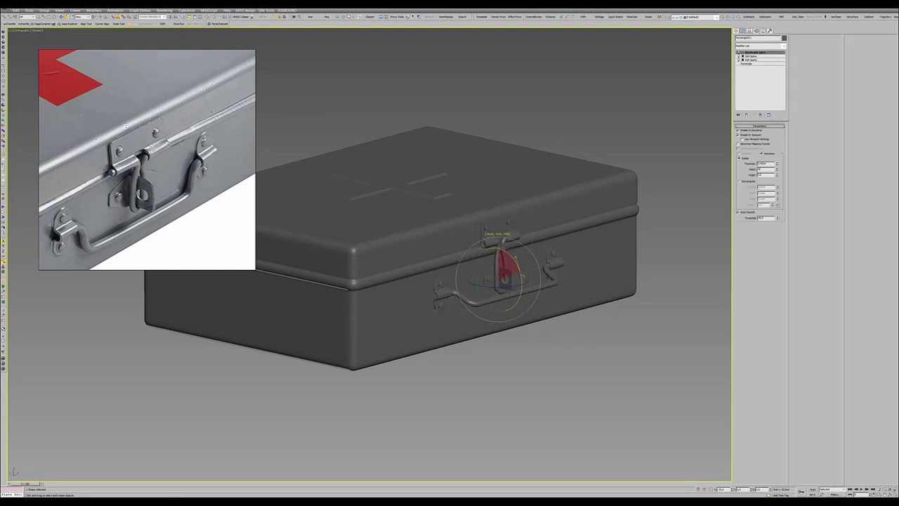
scroll(449, 274, up, 2)
scroll(441, 276, down, 5)
alt+middle_drag(441, 276, 414, 275)
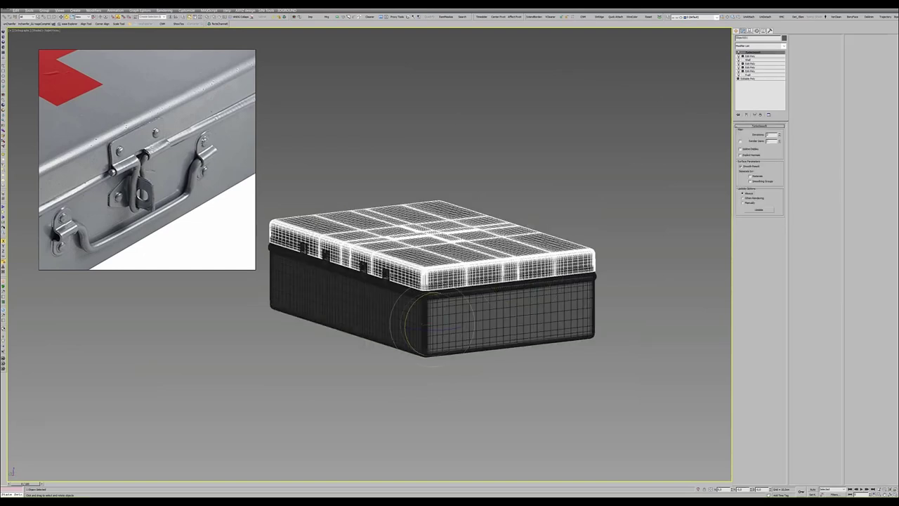
alt+middle_drag(397, 270, 422, 267)
click(484, 232)
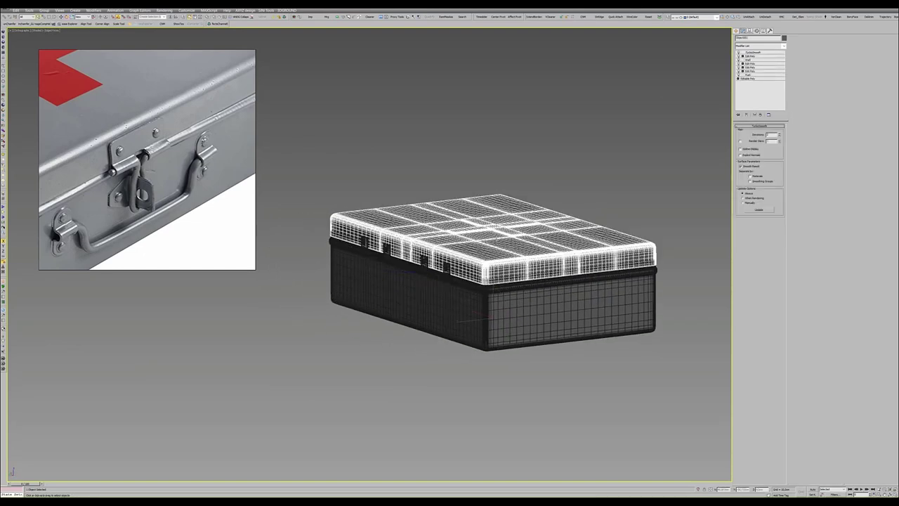
scroll(474, 350, up, 2)
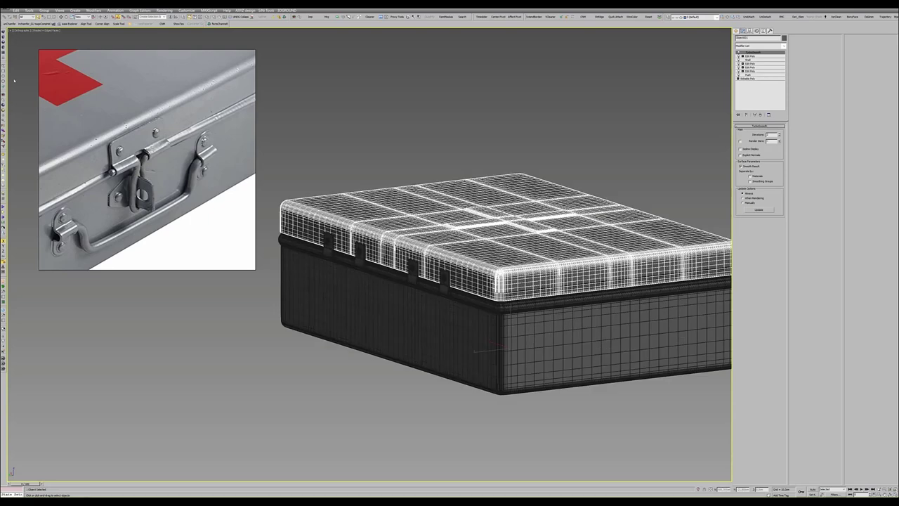
- Frame a rear hinge in a wireframe left view and rotate it flat to horizontal
click(407, 274)
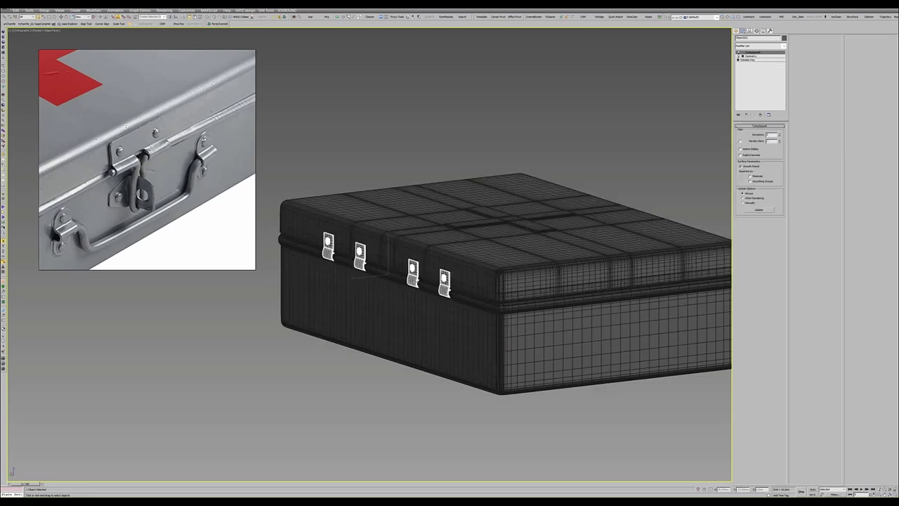
key(alt+w)
right_click(276, 309)
key(alt+w)
key(z)
scroll(276, 308, down, 3)
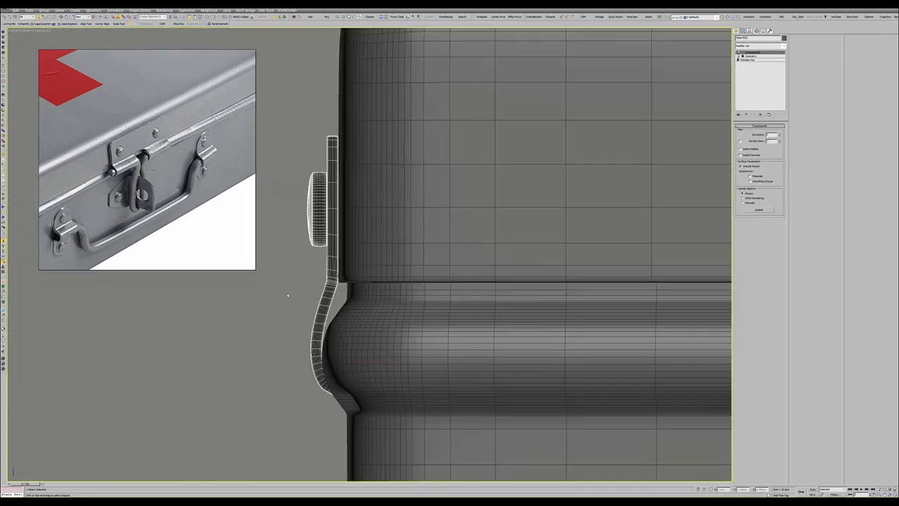
scroll(281, 302, down, 2)
key(e)
key(F3)
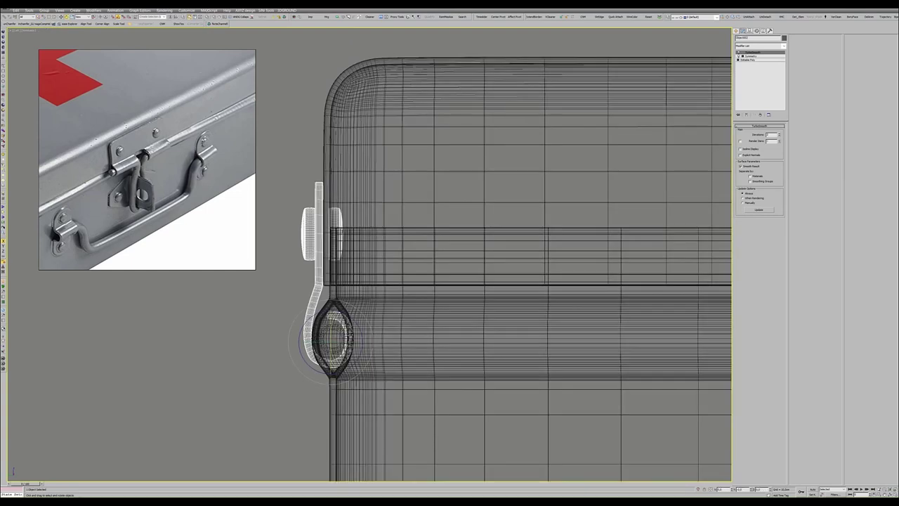
drag(345, 319, 330, 300)
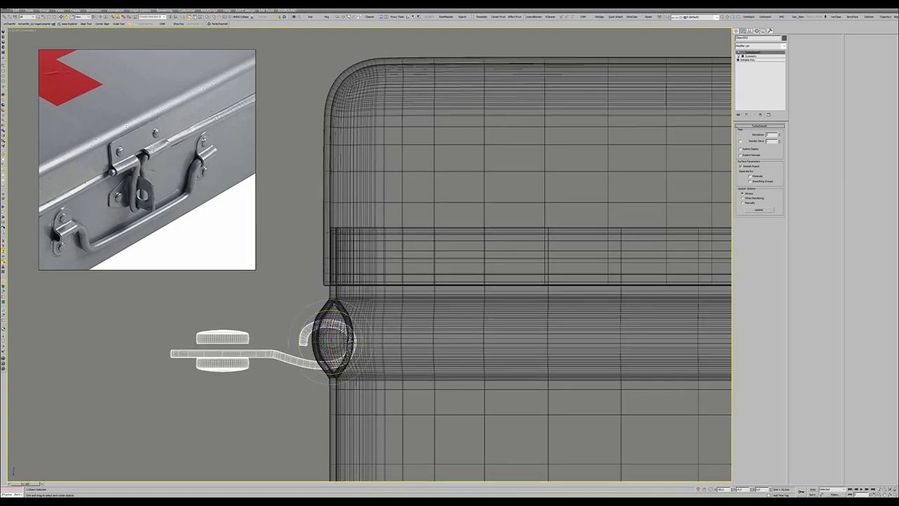
- Select the 24 vertices of the hinge leaf on its base mesh
click(749, 60)
key(1)
scroll(368, 337, up, 3)
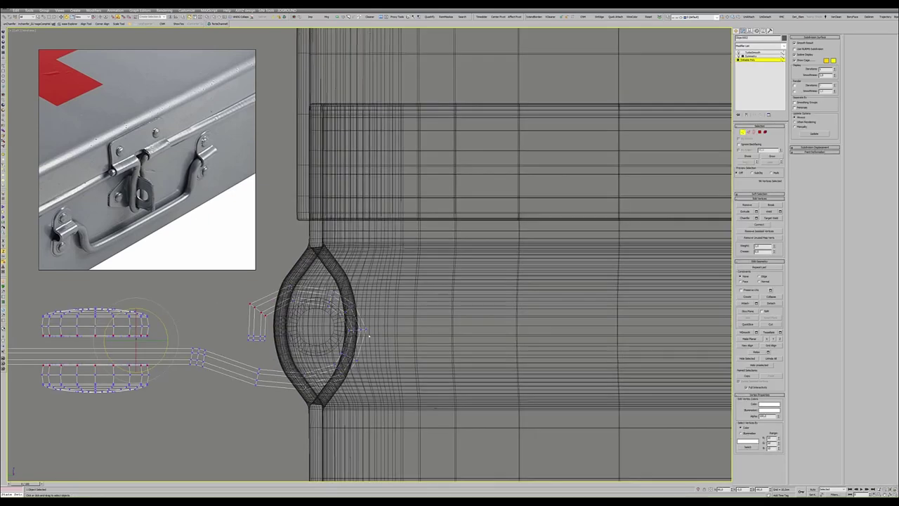
mouse_move(342, 339)
mouse_down()
mouse_move(359, 326)
mouse_move(351, 329)
mouse_up()
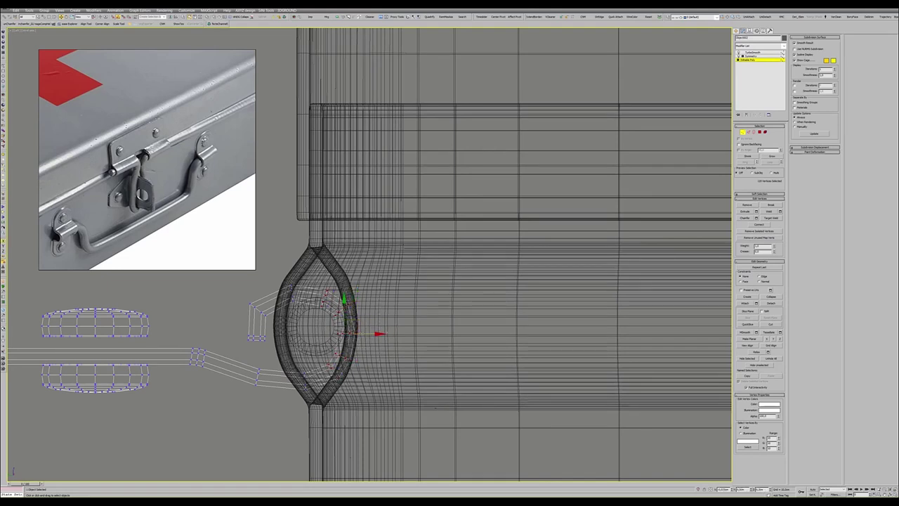
- Swing the handle up to vertical and nudge its eye ring up and right
key(1)
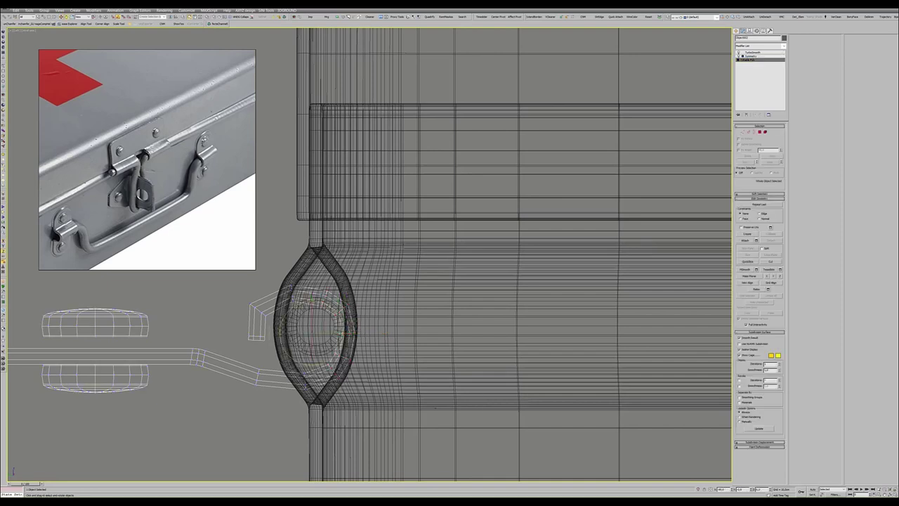
drag(348, 326, 330, 319)
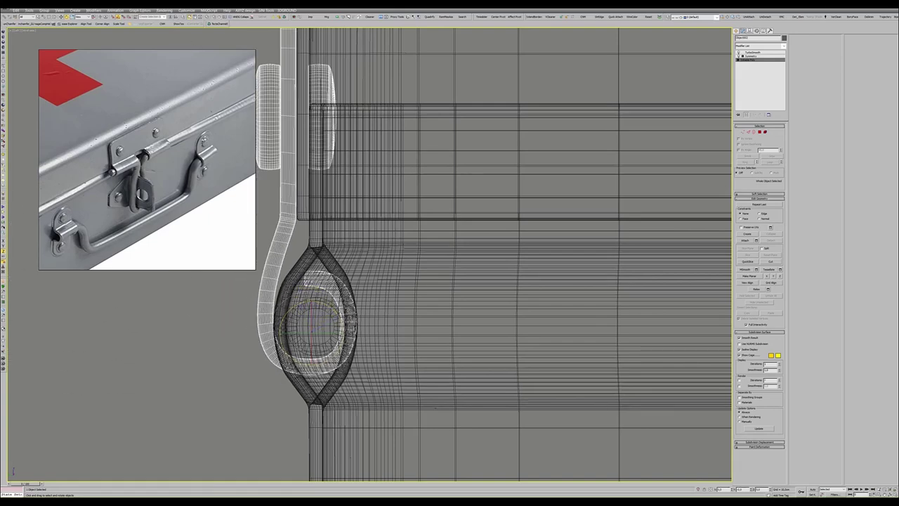
key(w)
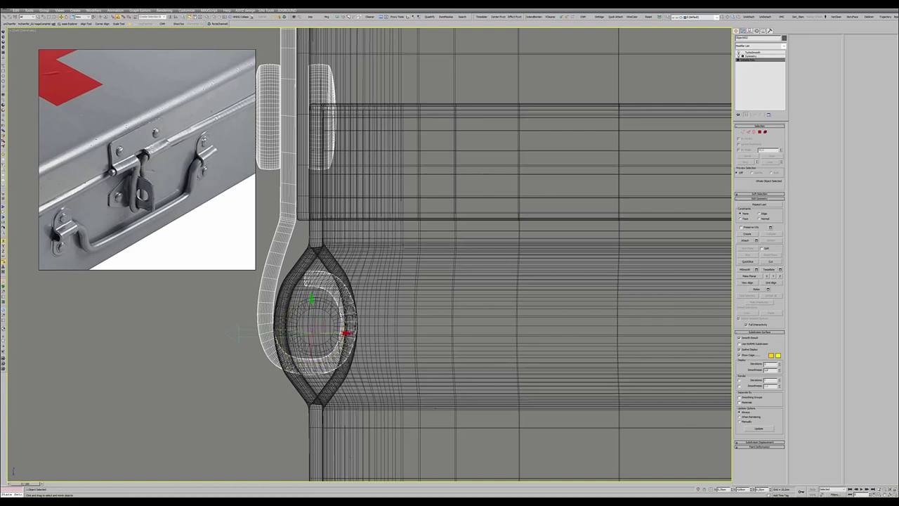
scroll(317, 328, up, 4)
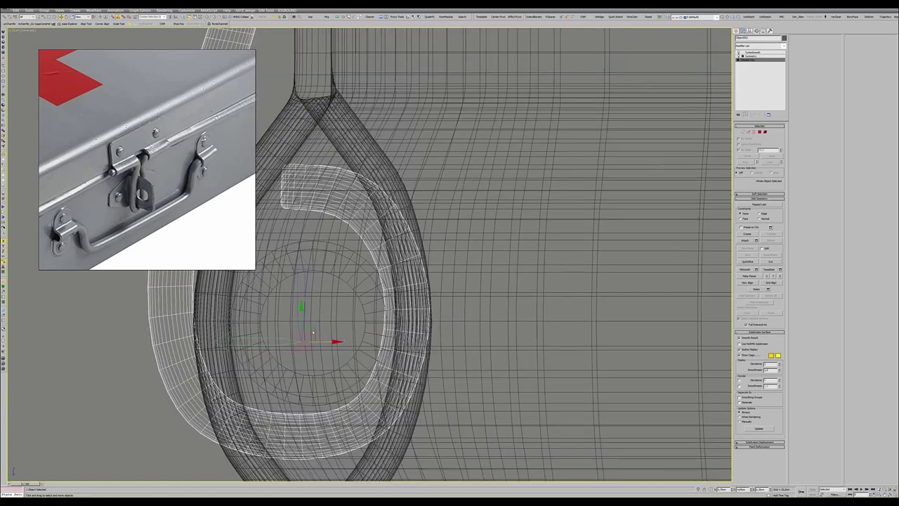
drag(313, 333, 326, 320)
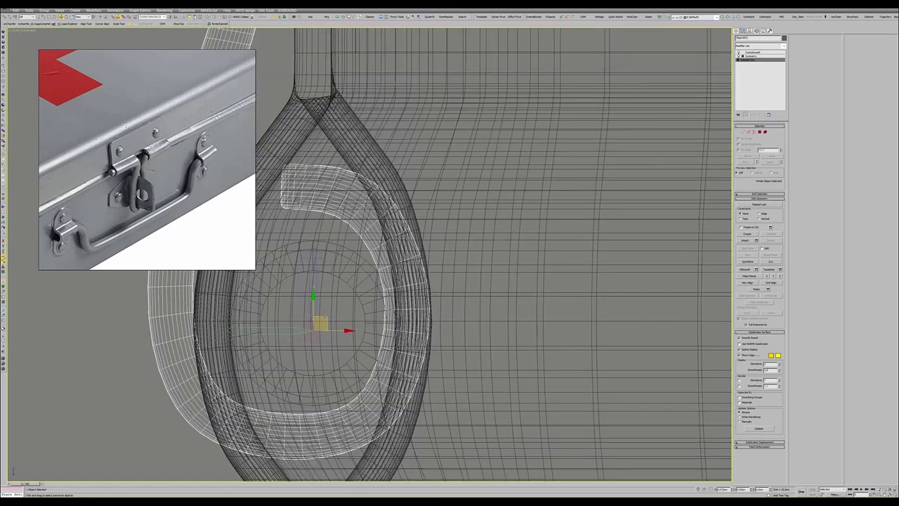
drag(316, 314, 316, 303)
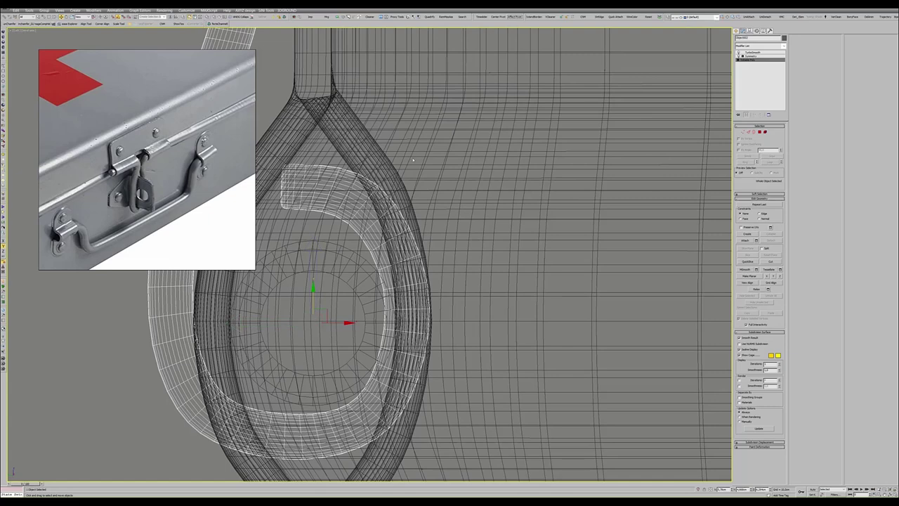
- Rotate the handle back to horizontal and pull the eye ring's vertices inward
scroll(413, 160, down, 5)
key(e)
mouse_move(384, 179)
mouse_down()
mouse_move(383, 193)
mouse_move(404, 196)
mouse_up()
scroll(407, 198, up, 3)
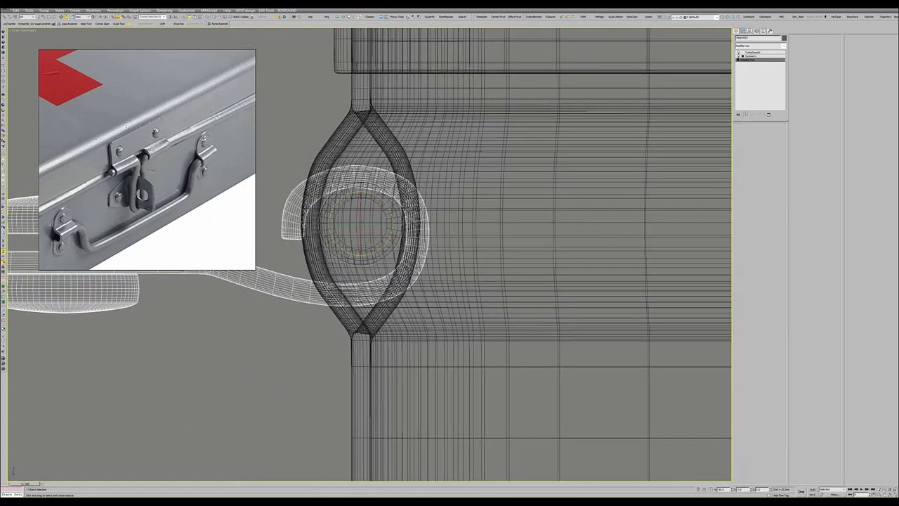
key(1)
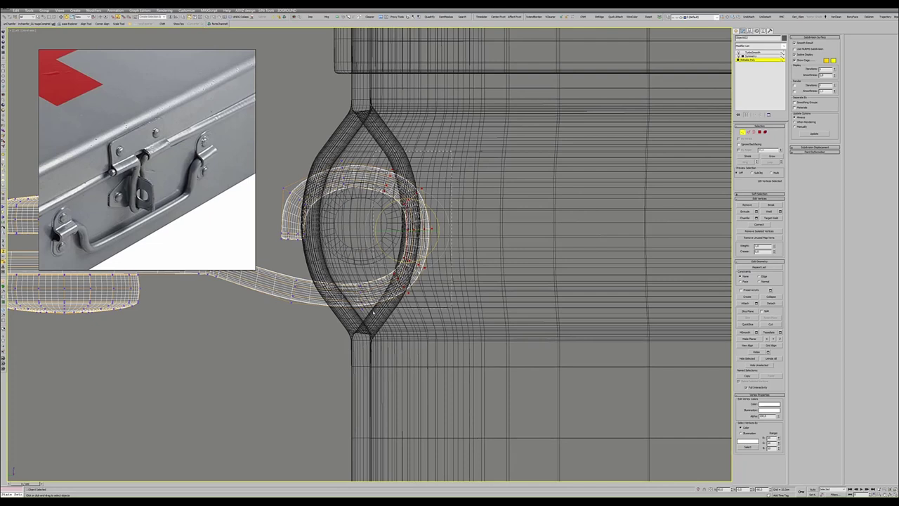
key(w)
drag(418, 240, 414, 240)
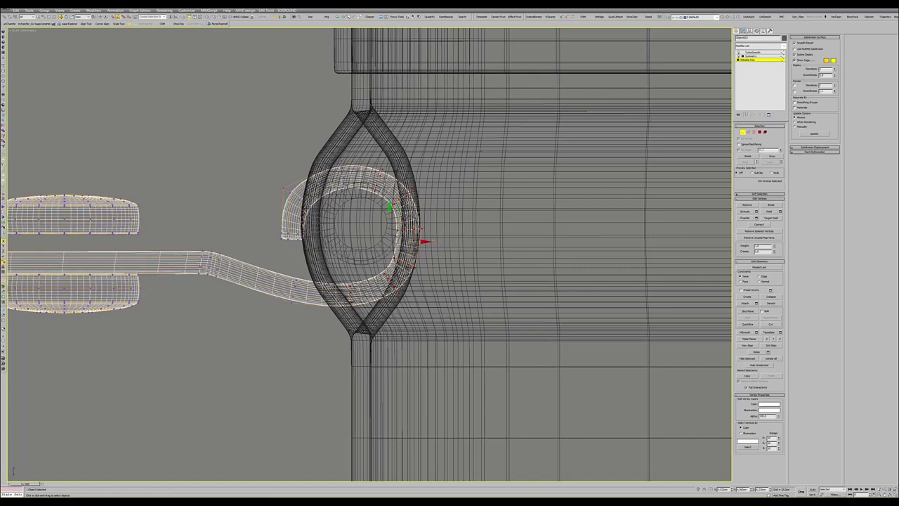
middle_drag(365, 253, 411, 263)
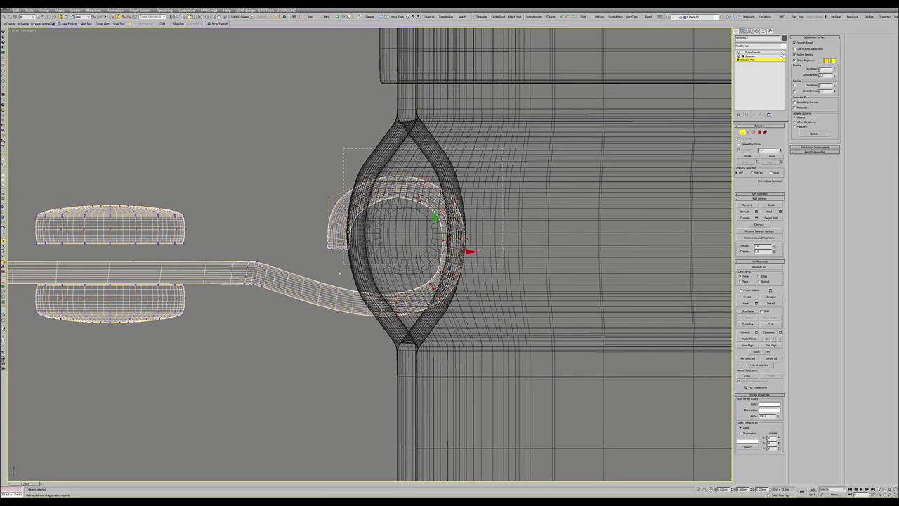
drag(320, 322, 322, 323)
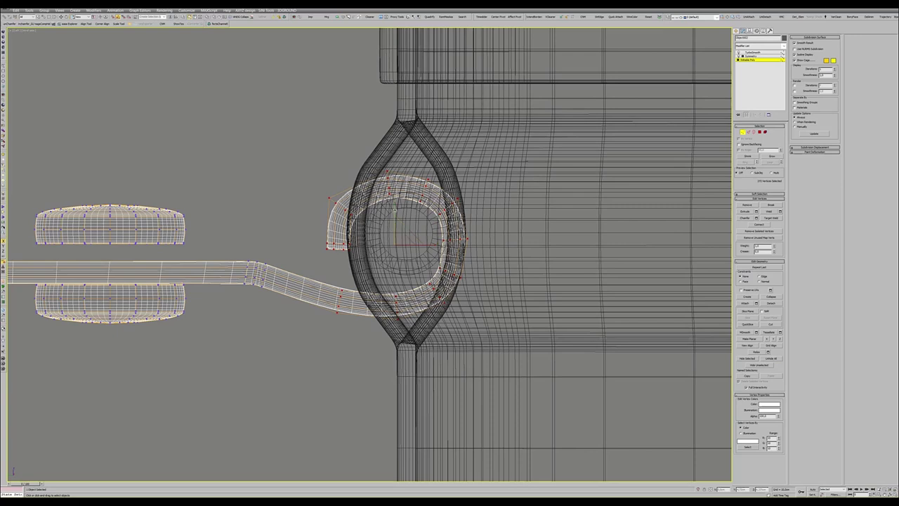
key(w)
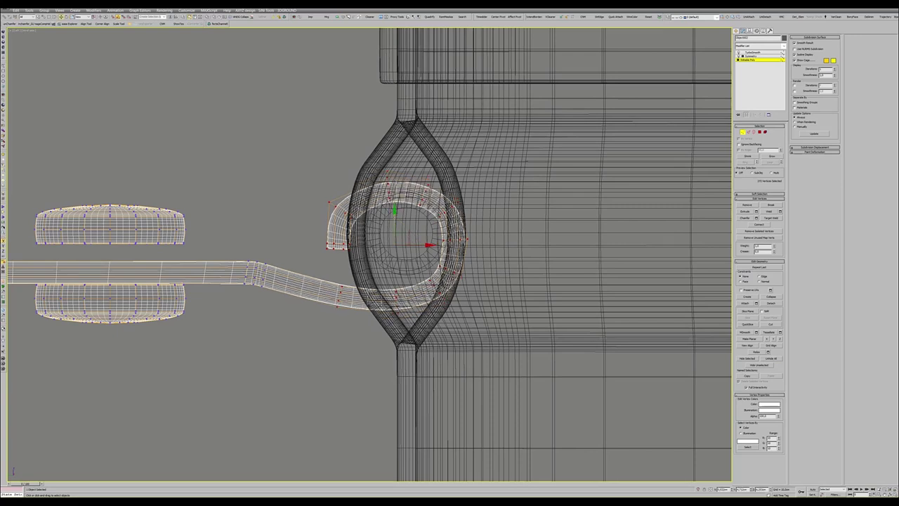
scroll(391, 216, down, 4)
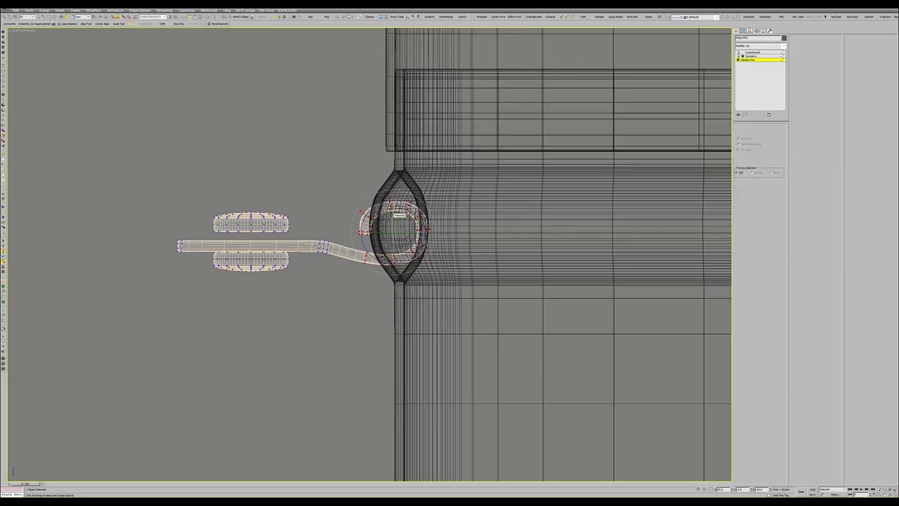
- Hang the handle vertically and centre its pivot on the eye ring with Affect Pivot
drag(424, 211, 425, 253)
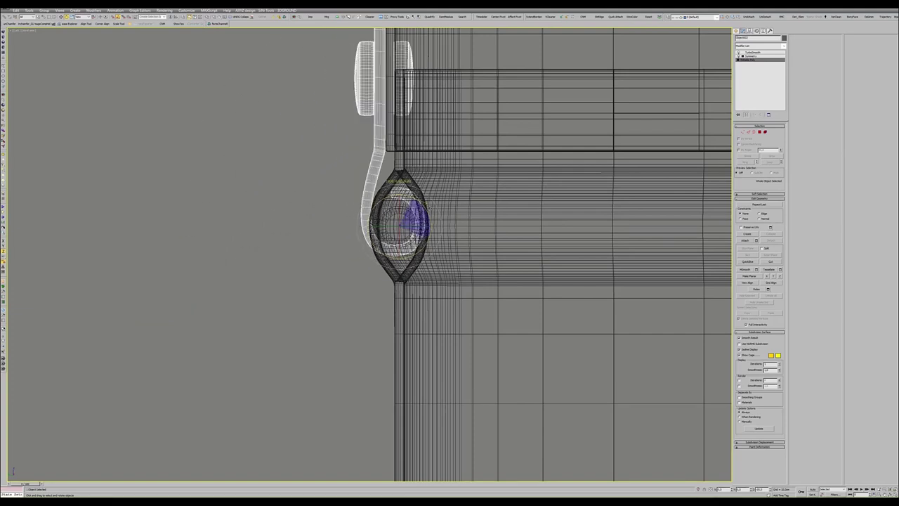
drag(422, 214, 421, 222)
scroll(401, 213, up, 2)
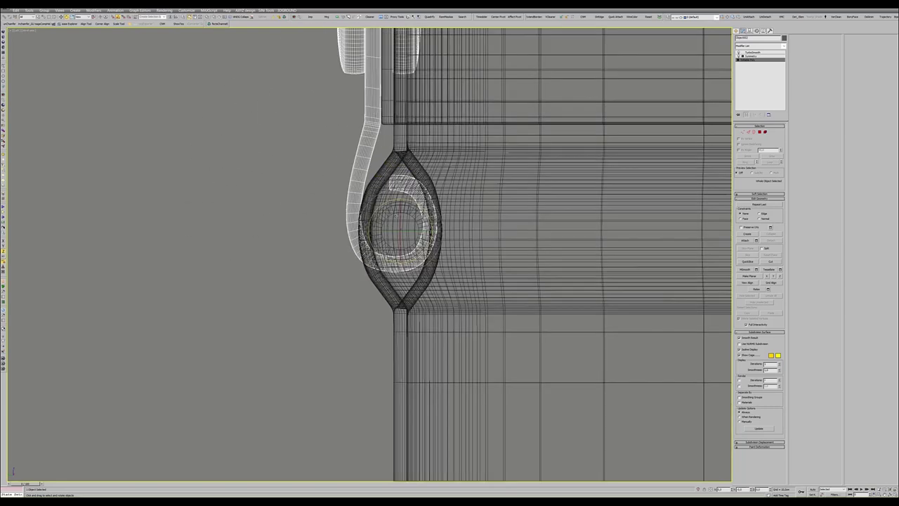
key(w)
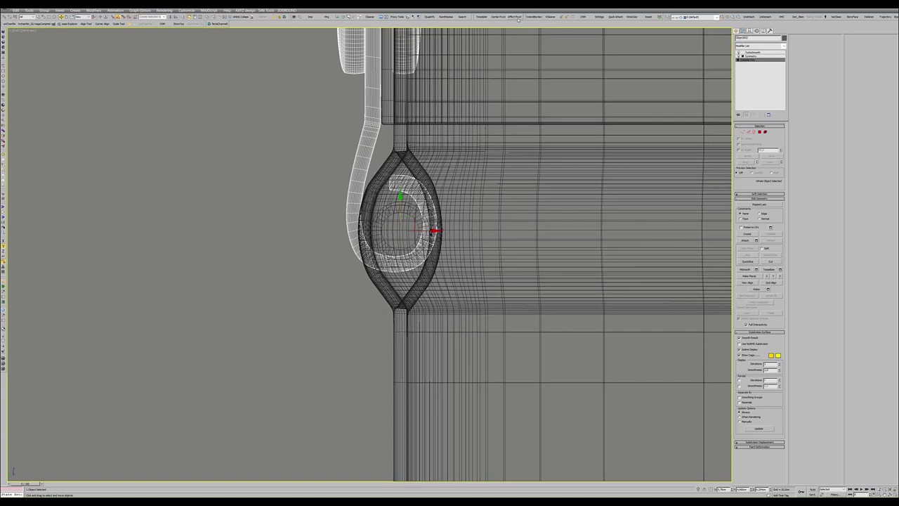
click(515, 16)
drag(407, 223, 398, 210)
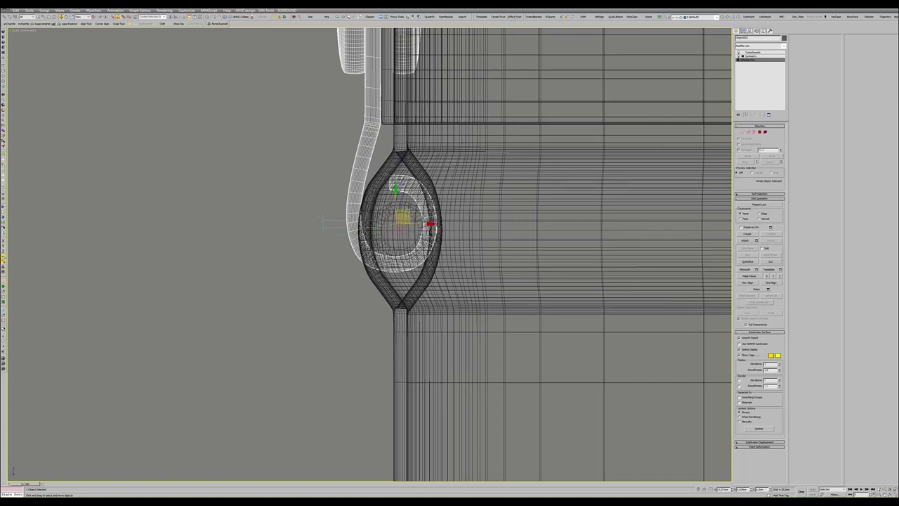
click(514, 17)
- Nudge the eye vertices slightly down and select the cage's outer left vertex column
click(407, 209)
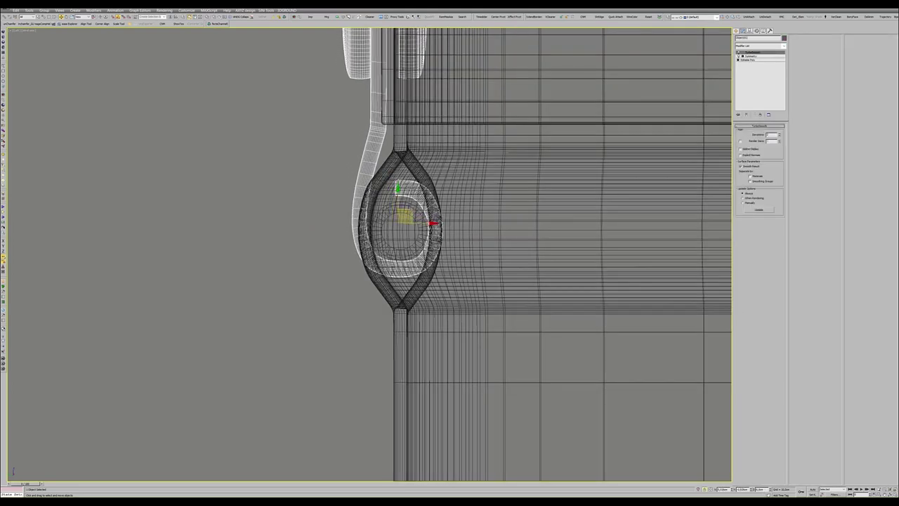
click(751, 60)
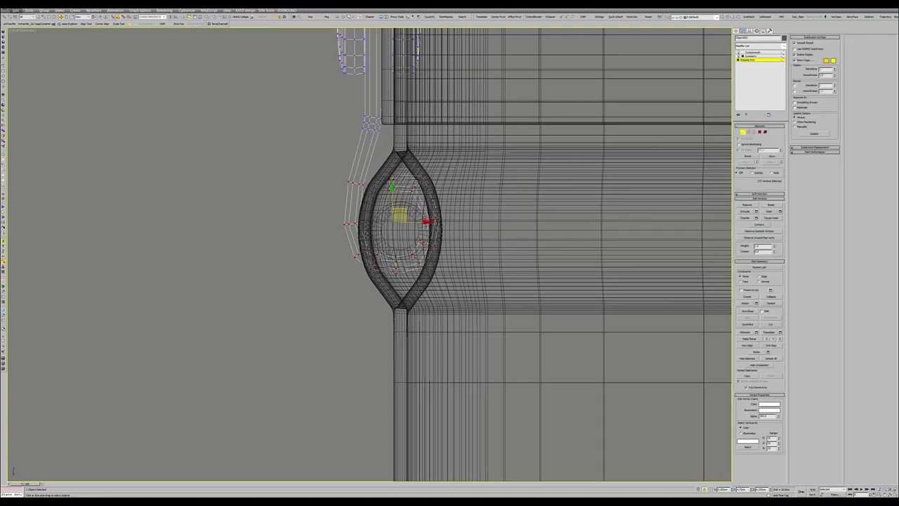
drag(400, 214, 288, 210)
key(ctrl+z)
drag(398, 215, 367, 210)
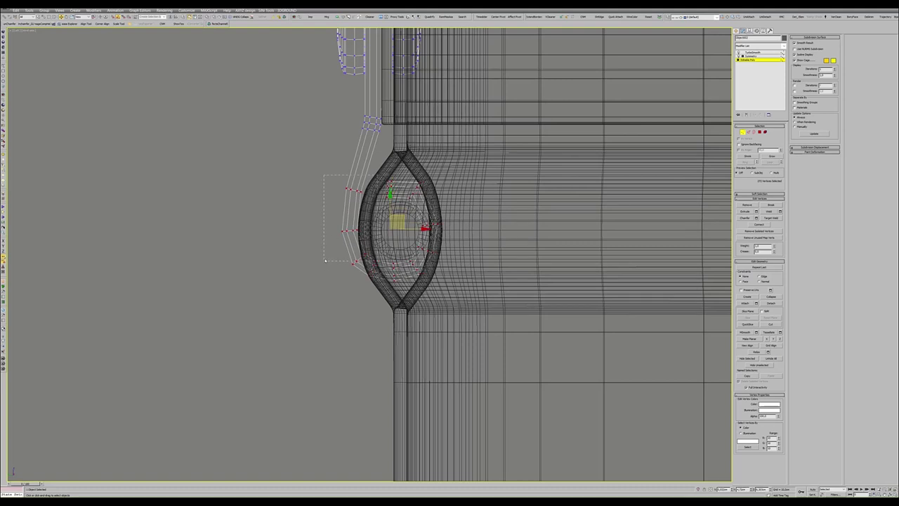
drag(325, 259, 370, 232)
key(2)
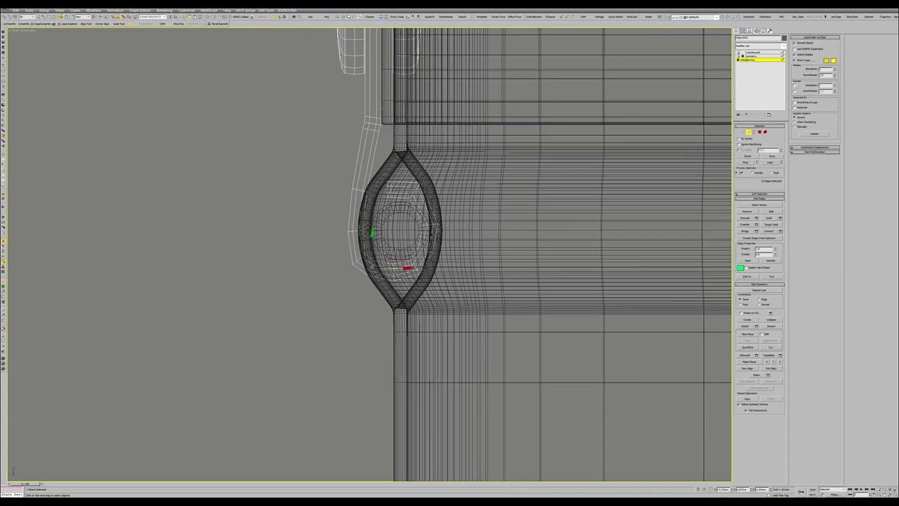
- Select edges along the lower-left cage and the lower eye loop
key(ctrl+d)
key(ctrl+z)
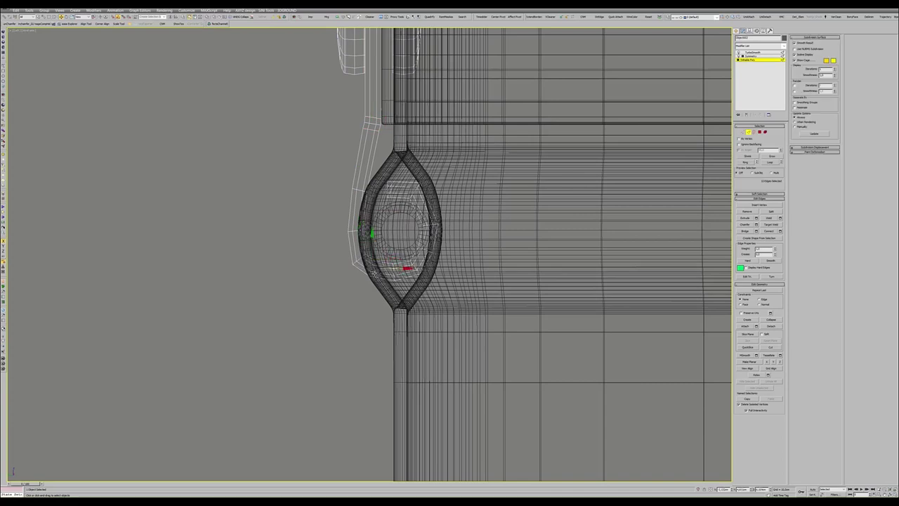
scroll(375, 272, up, 5)
click(355, 245)
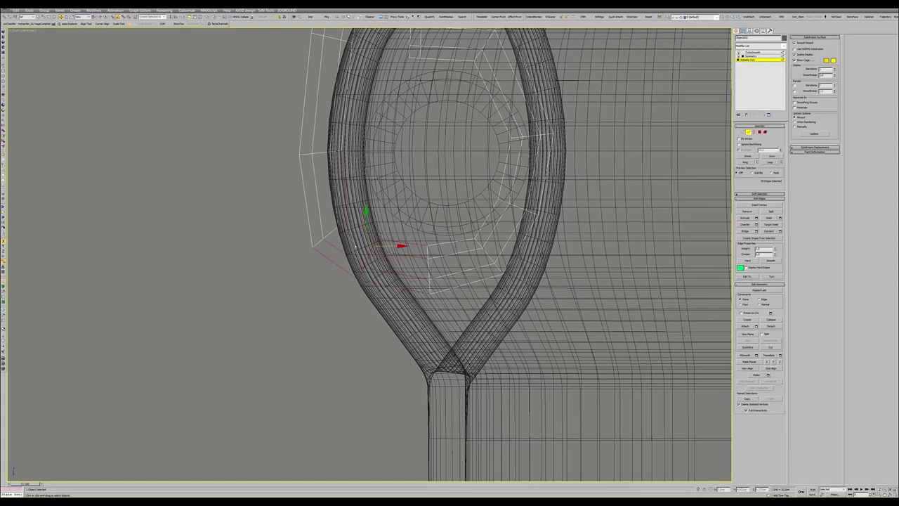
click(372, 242)
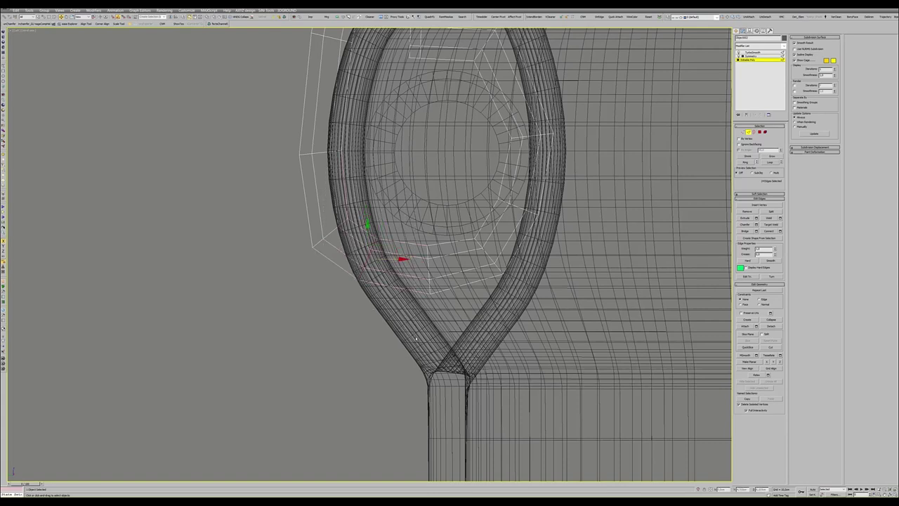
key(1)
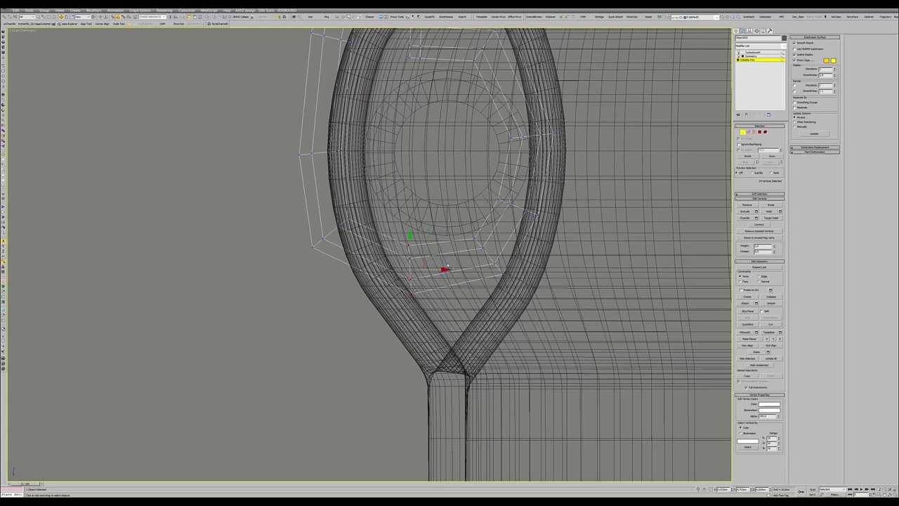
key(1)
key(2)
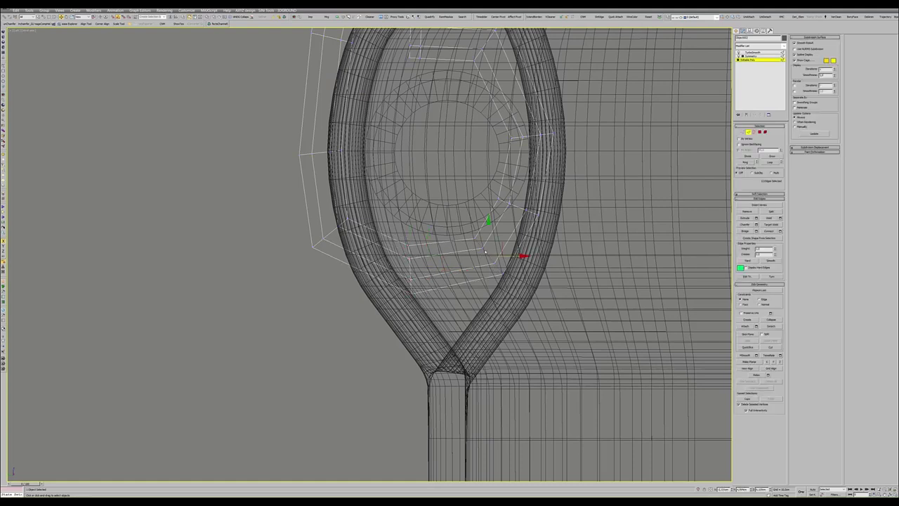
key(1)
key(2)
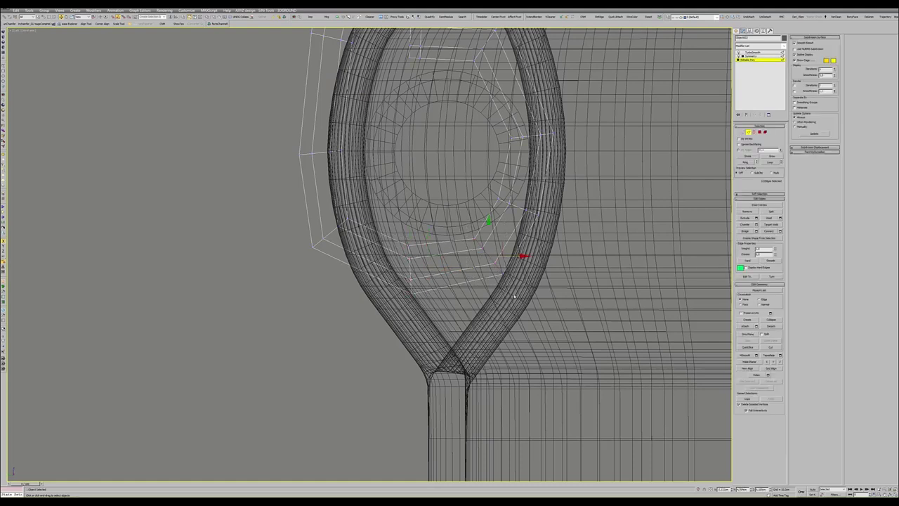
click(495, 257)
click(547, 223)
- Raise the left cage vertex and nudge a lower-left hinge vertex upward
key(1)
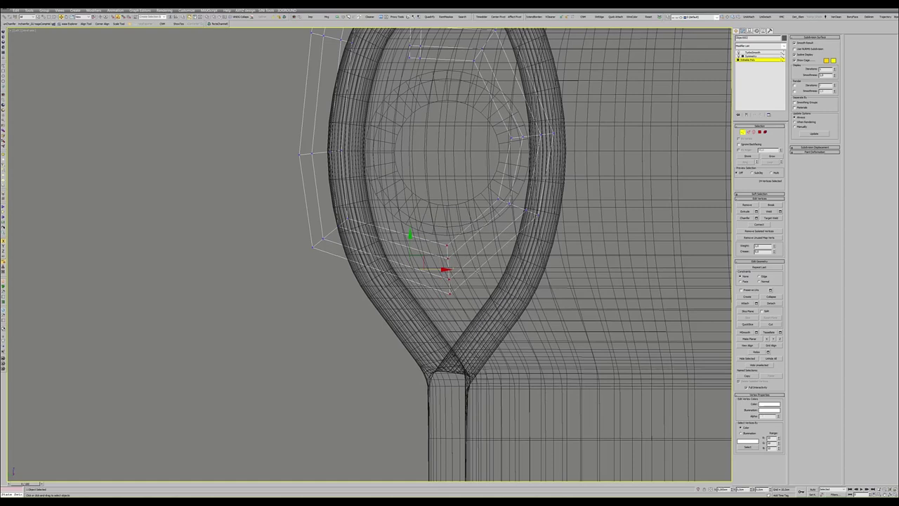
click(449, 284)
middle_drag(459, 283, 463, 302)
scroll(464, 303, down, 3)
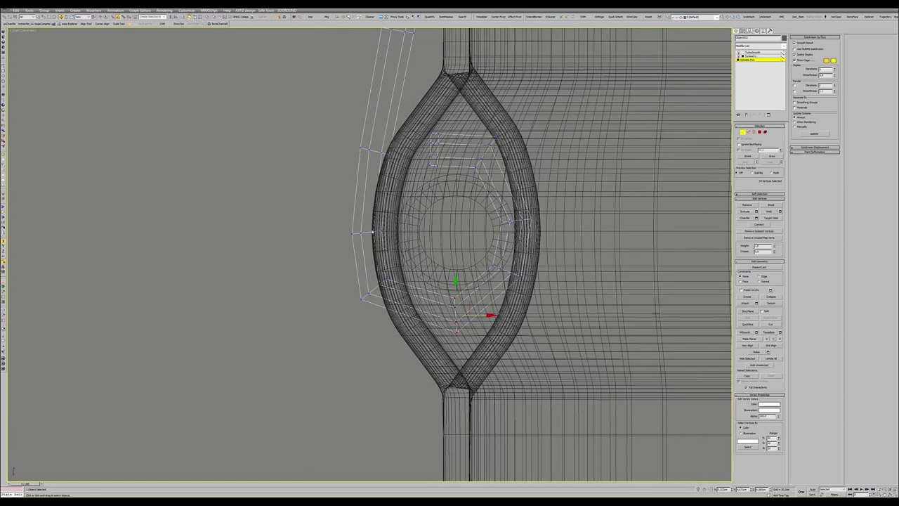
click(363, 229)
drag(363, 232, 361, 211)
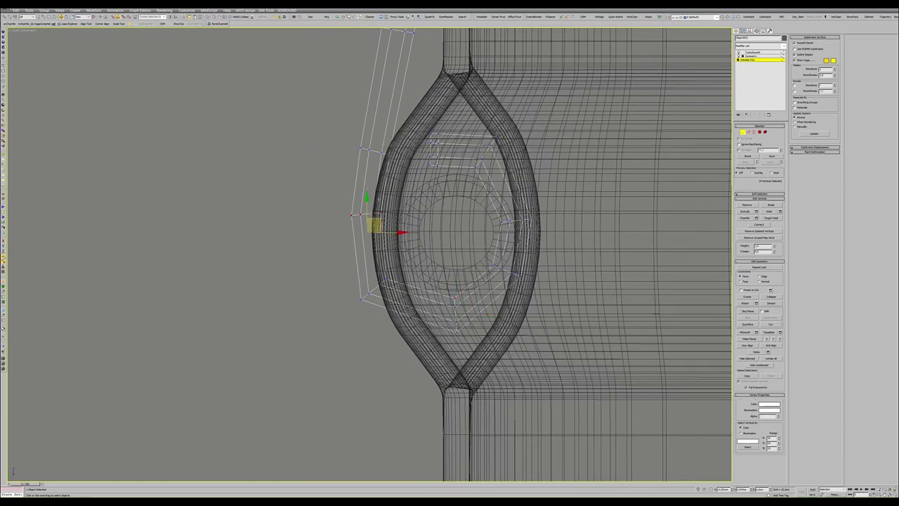
click(363, 283)
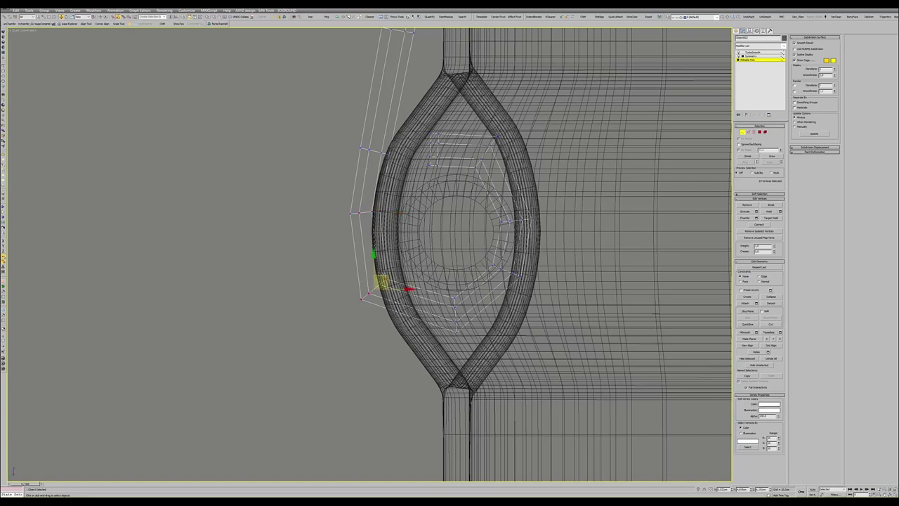
drag(363, 284, 366, 269)
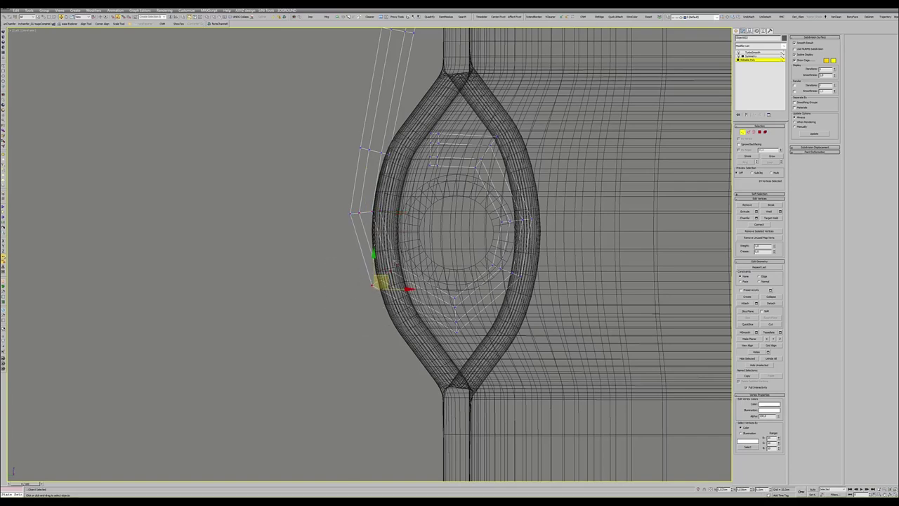
- Select vertices up the ring's right side, then leave vertex editing
scroll(487, 268, down, 3)
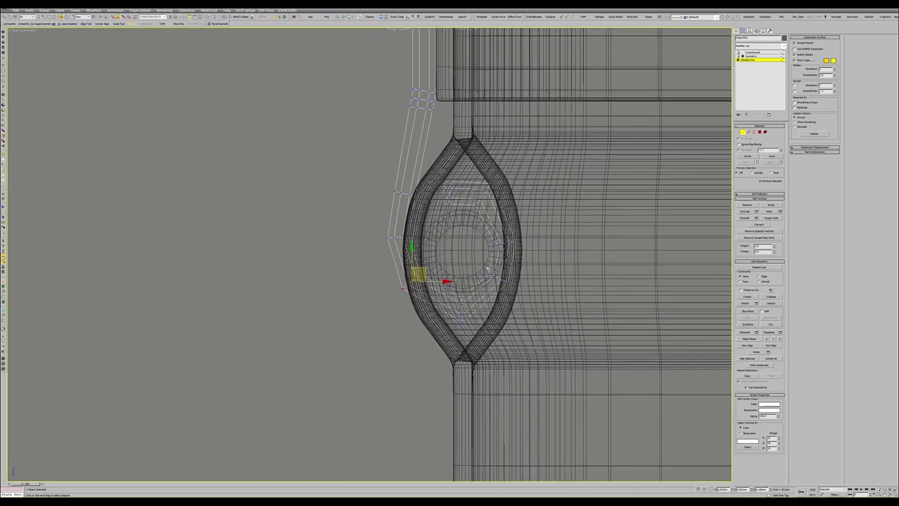
drag(521, 260, 478, 299)
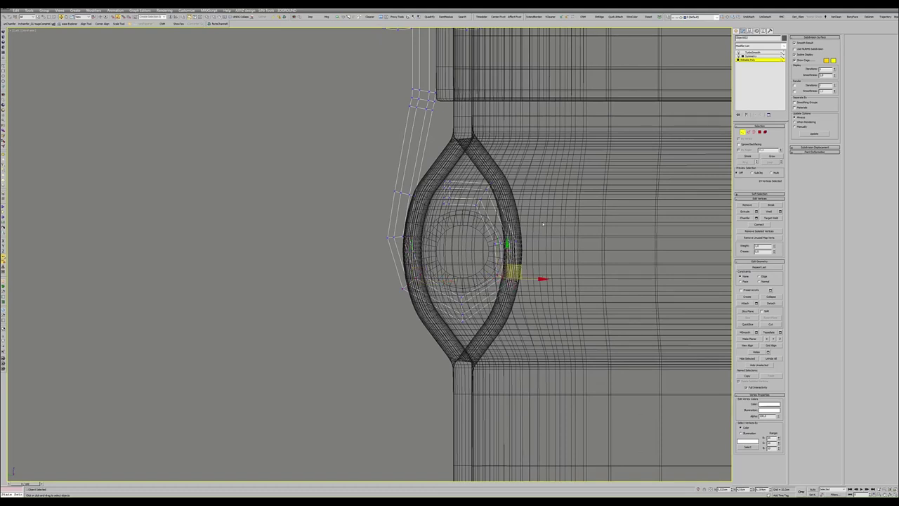
click(512, 237)
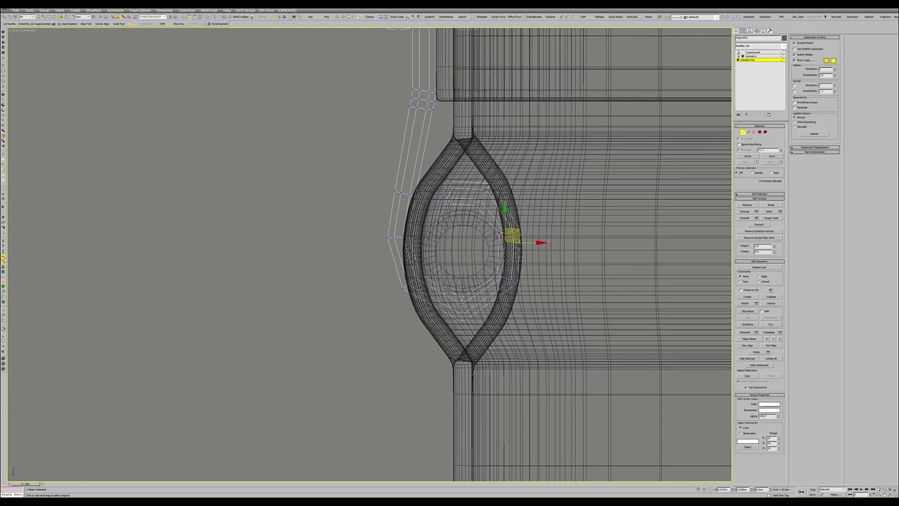
key(1)
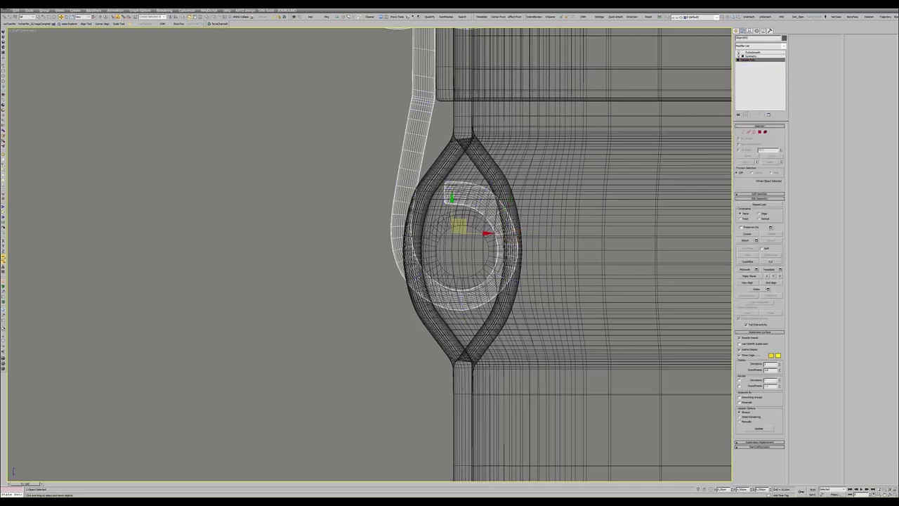
- Swing the hinge arm upright beside its ring
drag(463, 224, 295, 267)
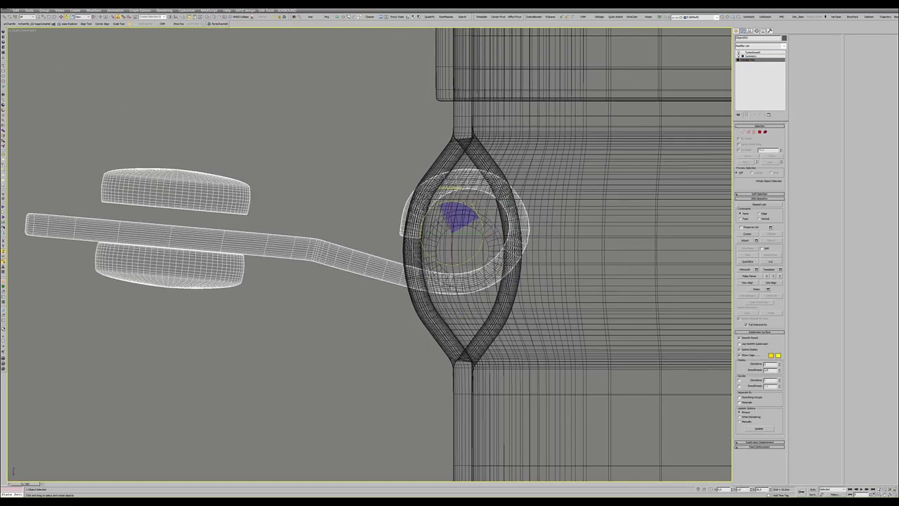
mouse_move(463, 225)
mouse_down()
mouse_move(421, 210)
mouse_move(469, 219)
mouse_up()
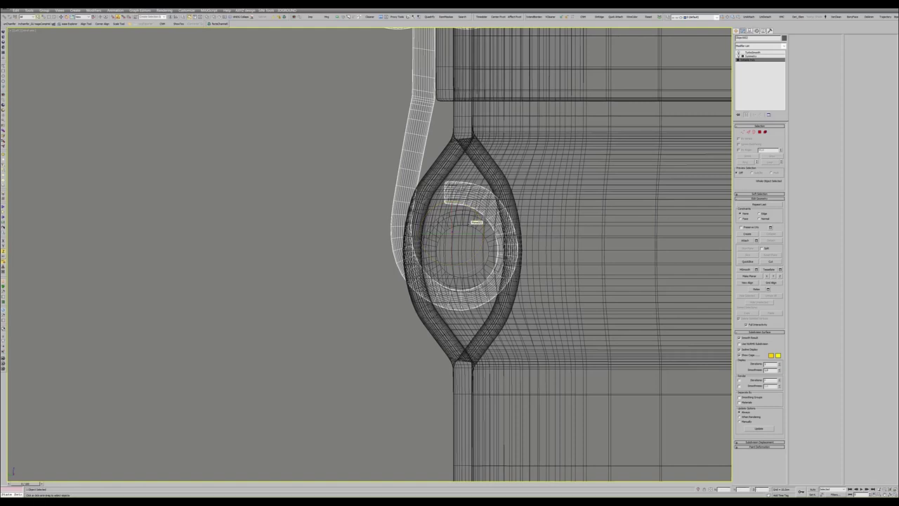
key(w)
scroll(453, 379, down, 1)
scroll(453, 380, down, 4)
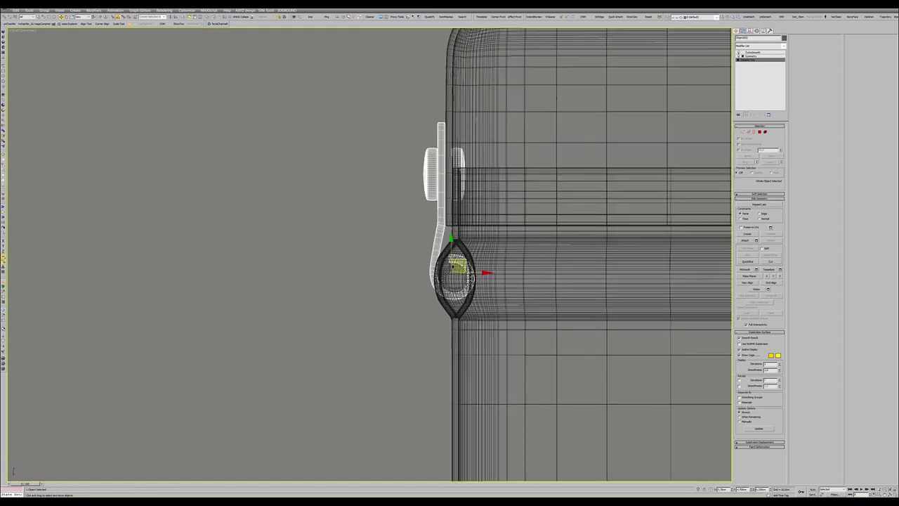
scroll(453, 379, up, 1)
scroll(453, 379, up, 3)
- Shift the hinge ring slightly down in its socket and rotate the arm horizontal
key(1)
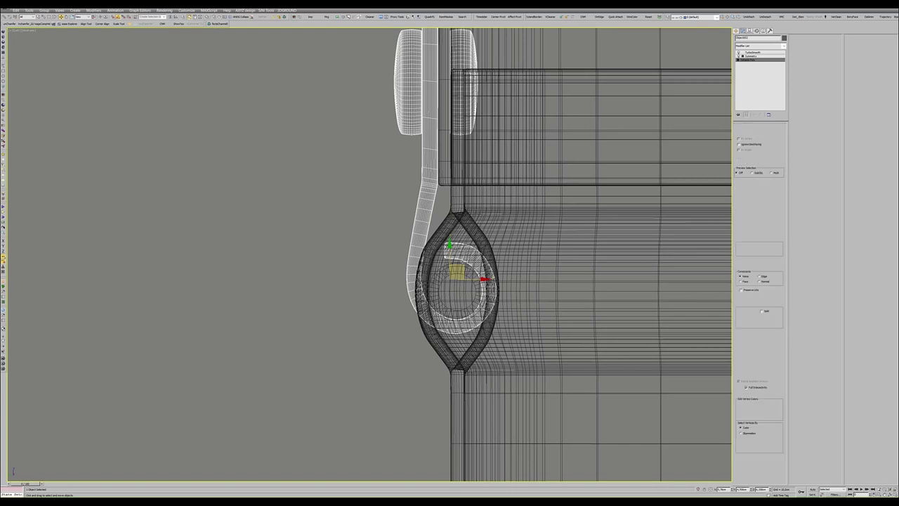
mouse_move(510, 246)
mouse_down()
mouse_move(438, 297)
mouse_move(458, 274)
mouse_up()
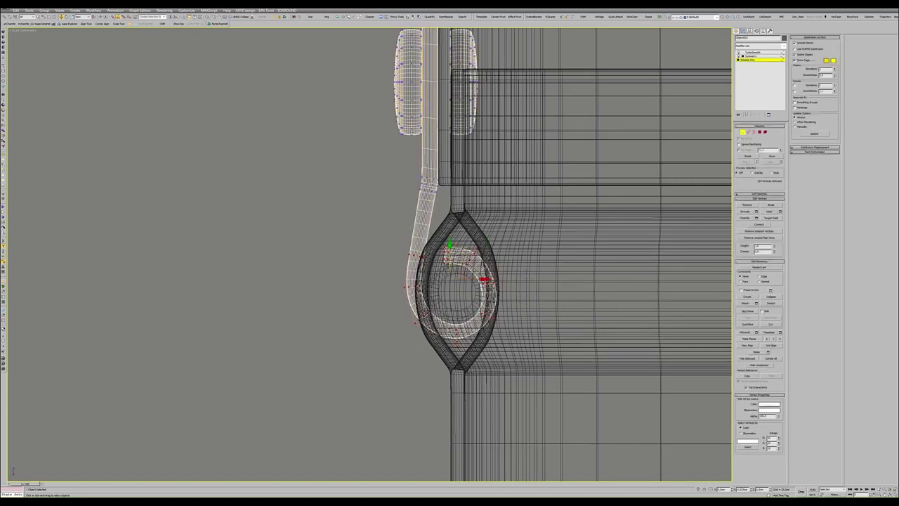
key(1)
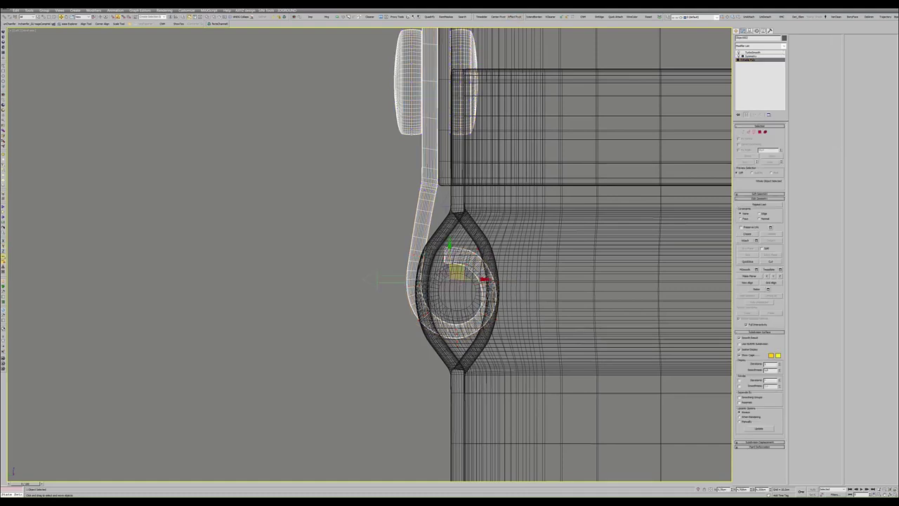
drag(456, 272, 460, 285)
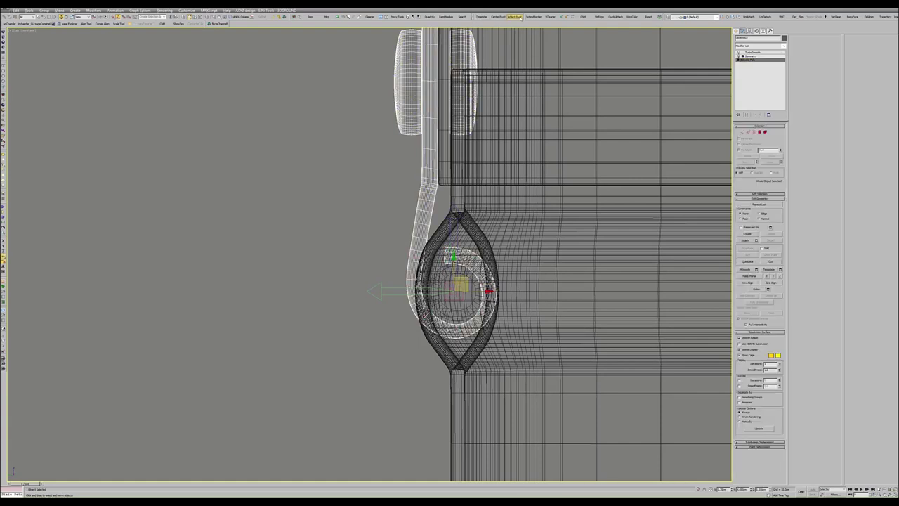
key(e)
drag(456, 256, 457, 295)
- Test-swing the hinge arm, then return to its vertices for reshaping
key(1)
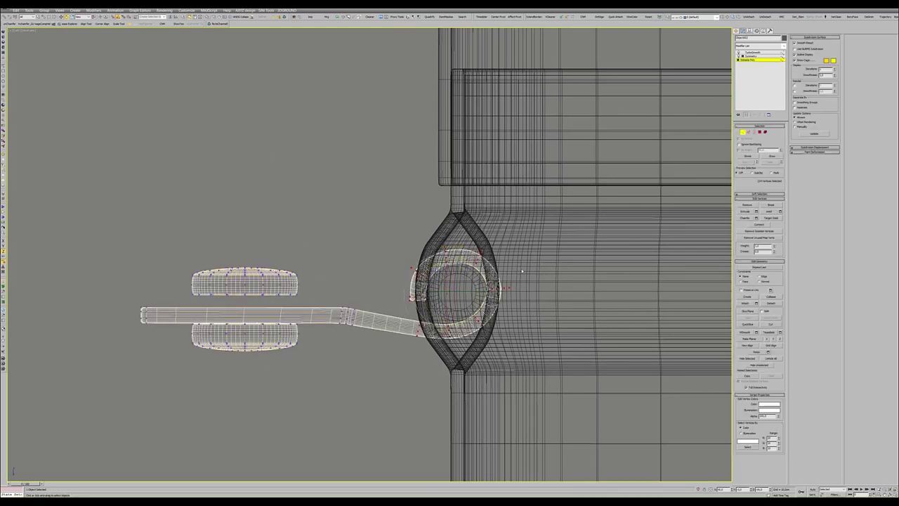
key(w)
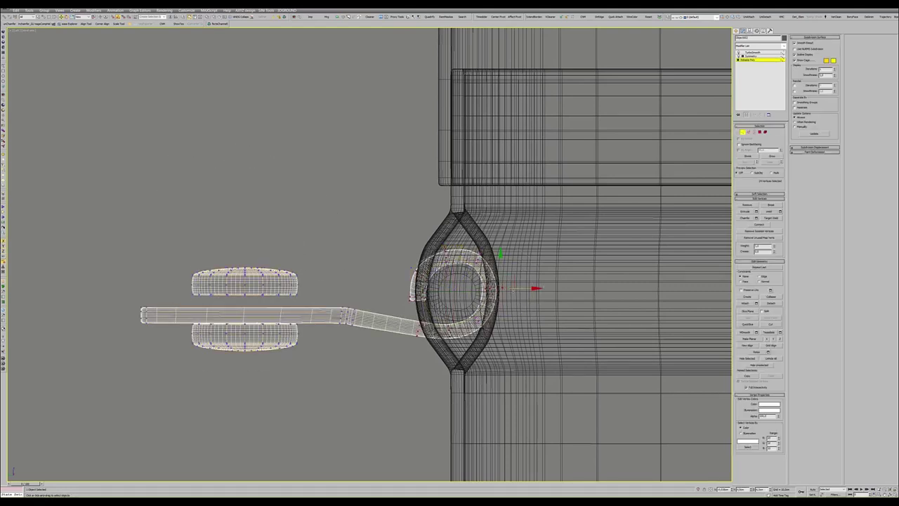
key(1)
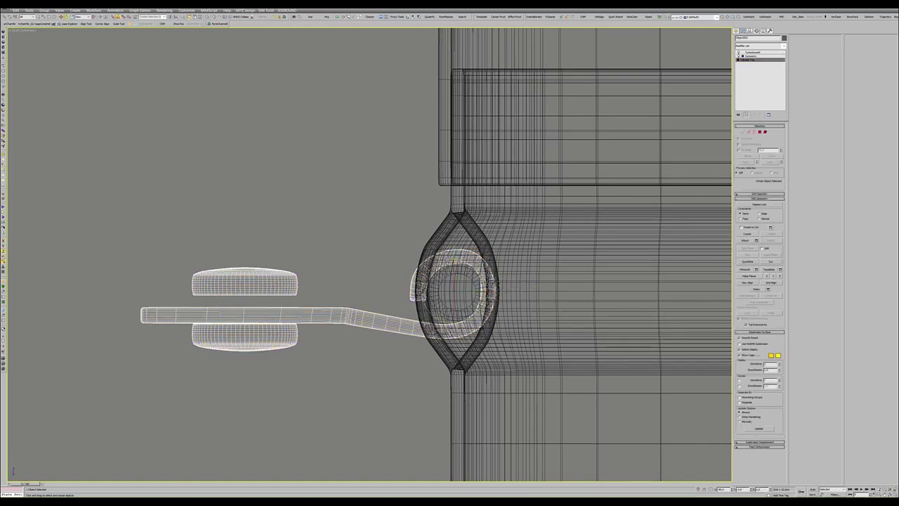
drag(456, 285, 470, 298)
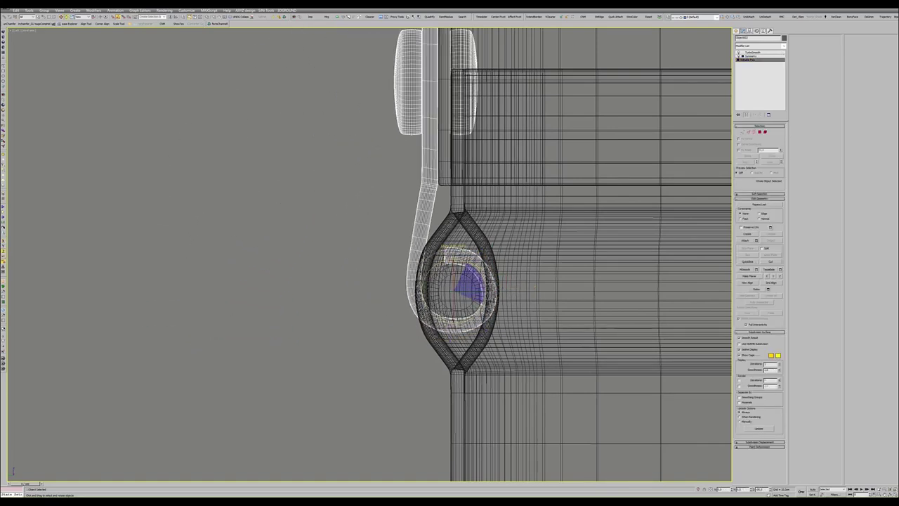
key(1)
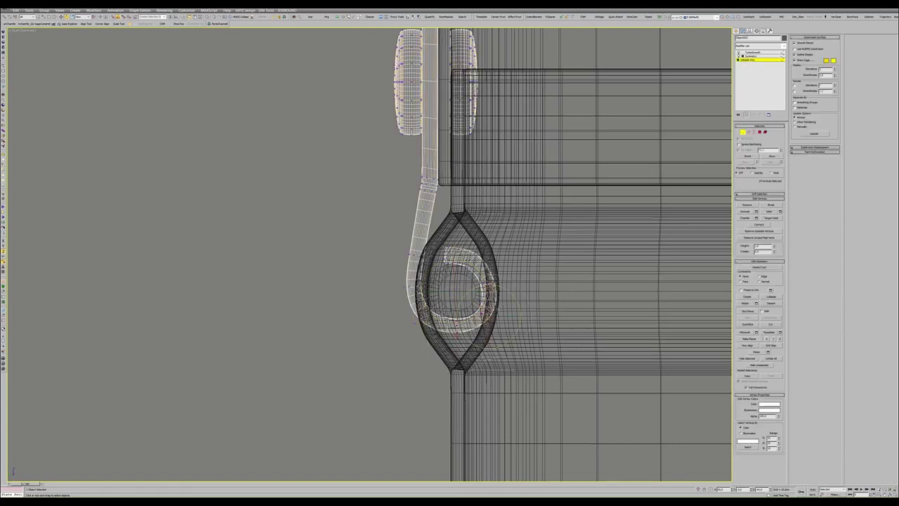
key(w)
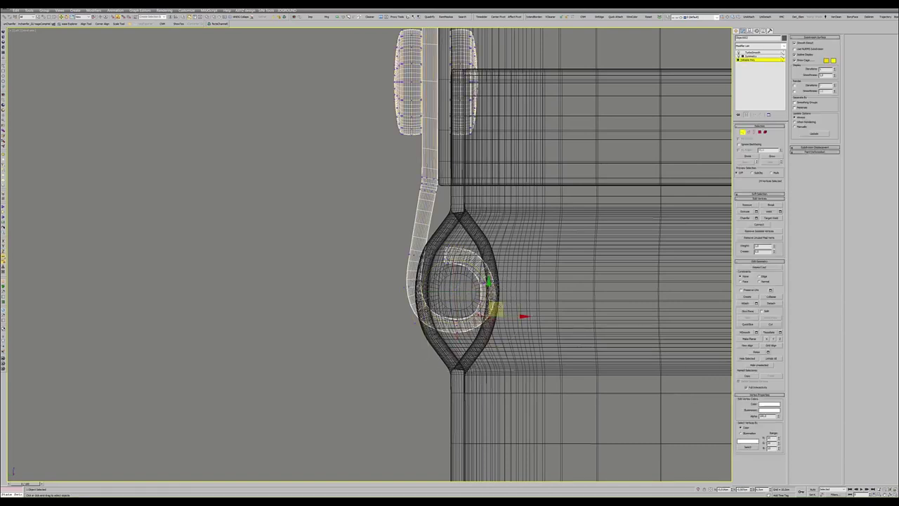
key(q)
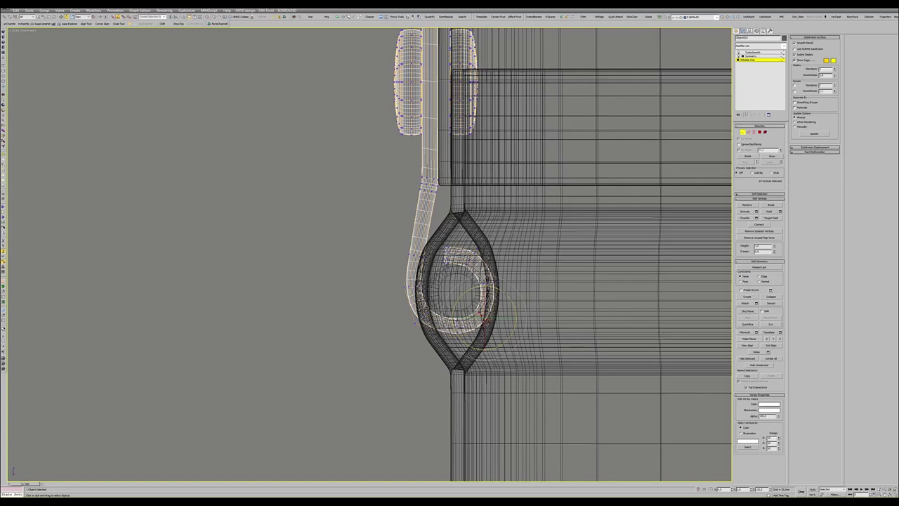
key(w)
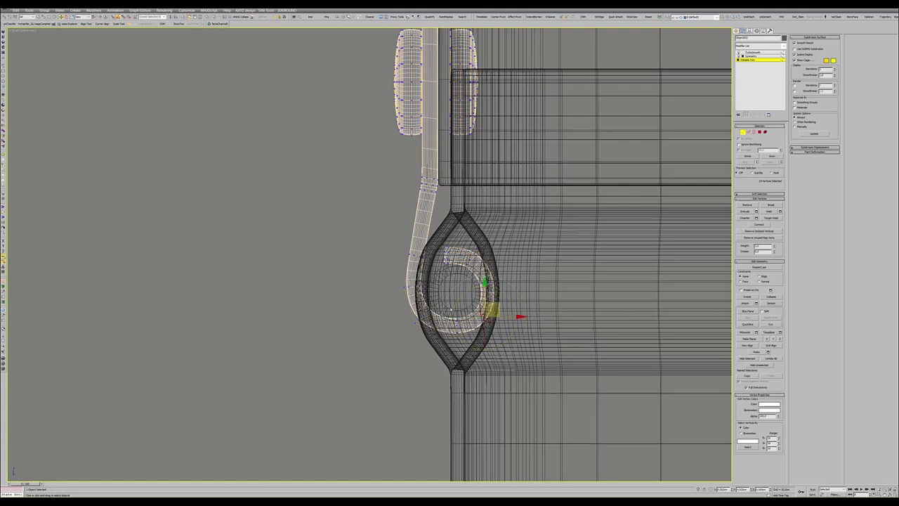
- Reshape and straighten the arm strip's vertices where it joins the ring
drag(405, 334, 439, 302)
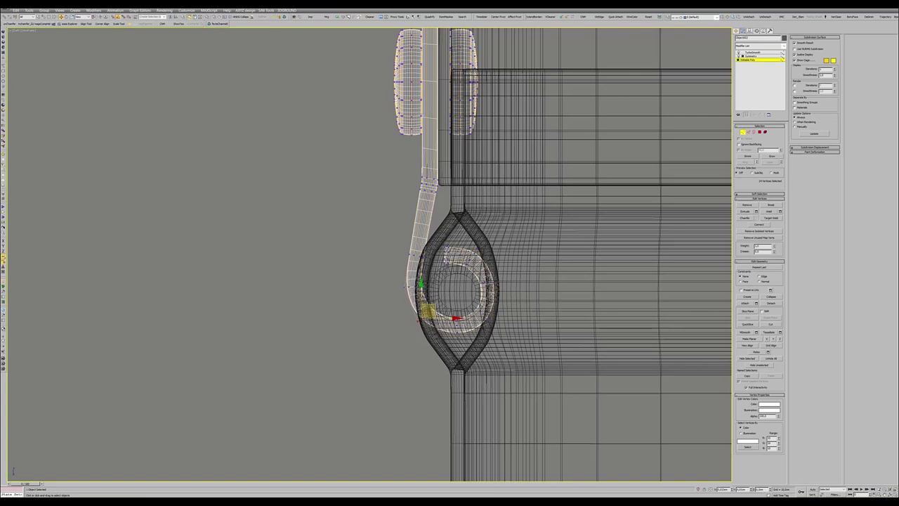
drag(402, 291, 407, 286)
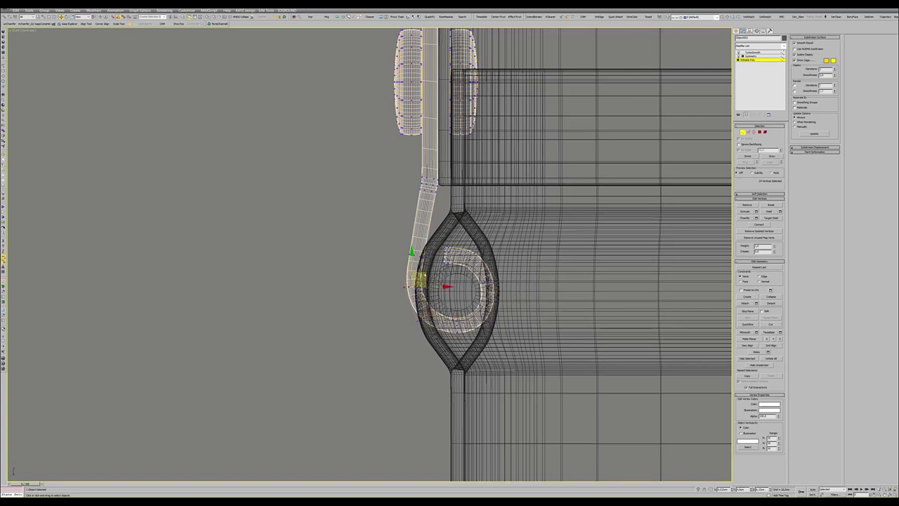
scroll(414, 277, up, 4)
drag(399, 298, 409, 290)
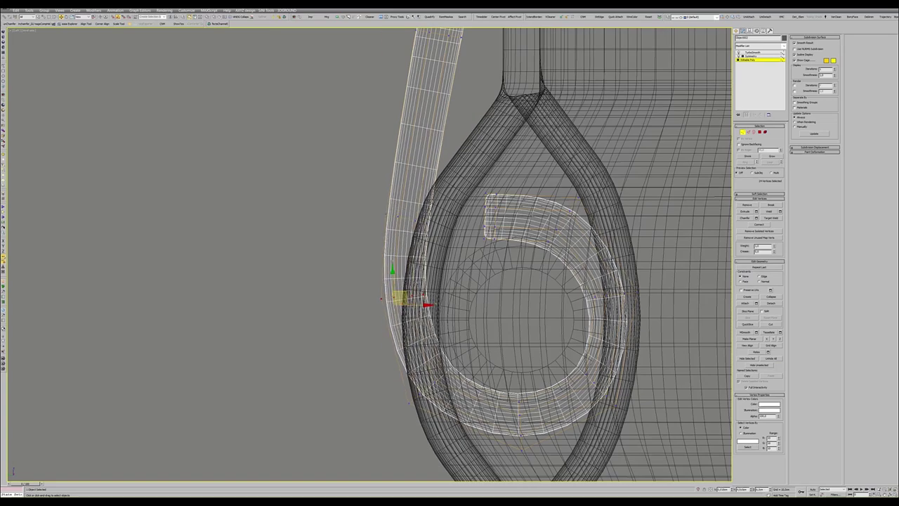
scroll(401, 223, down, 2)
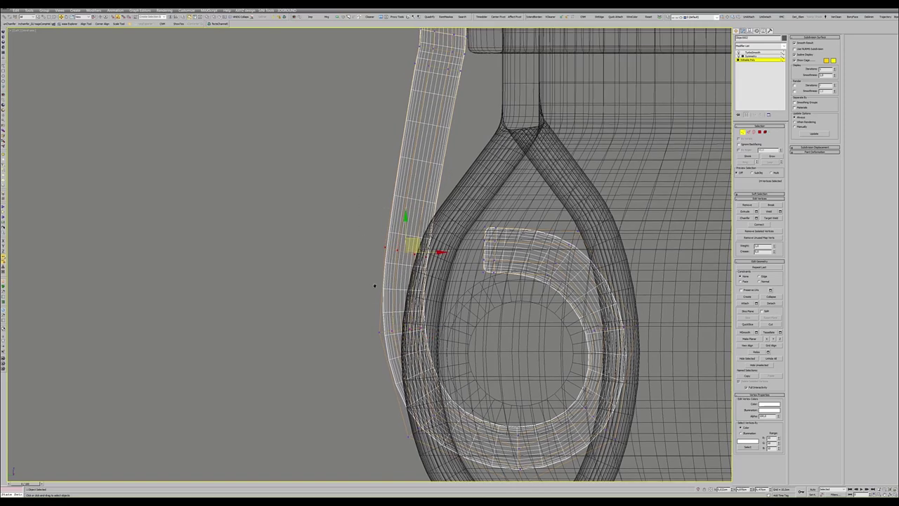
scroll(401, 223, down, 1)
drag(402, 260, 412, 242)
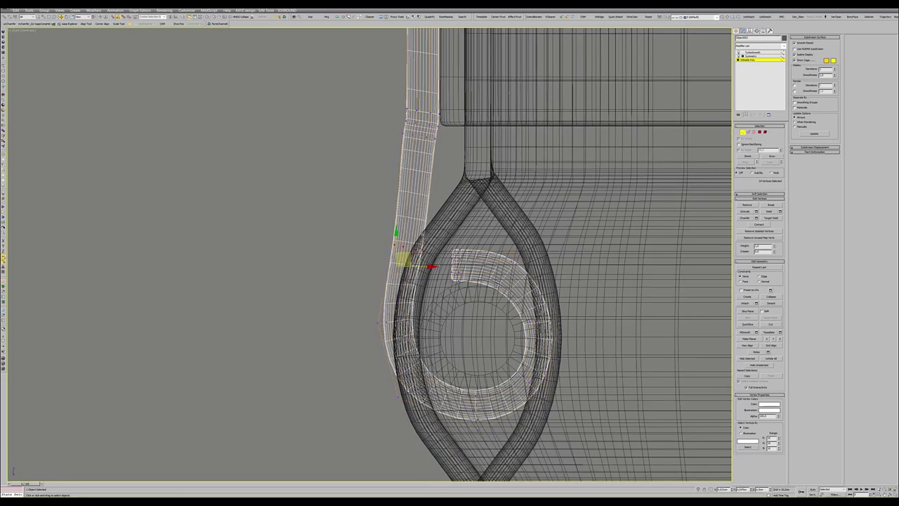
middle_drag(439, 160, 437, 218)
drag(439, 188, 393, 200)
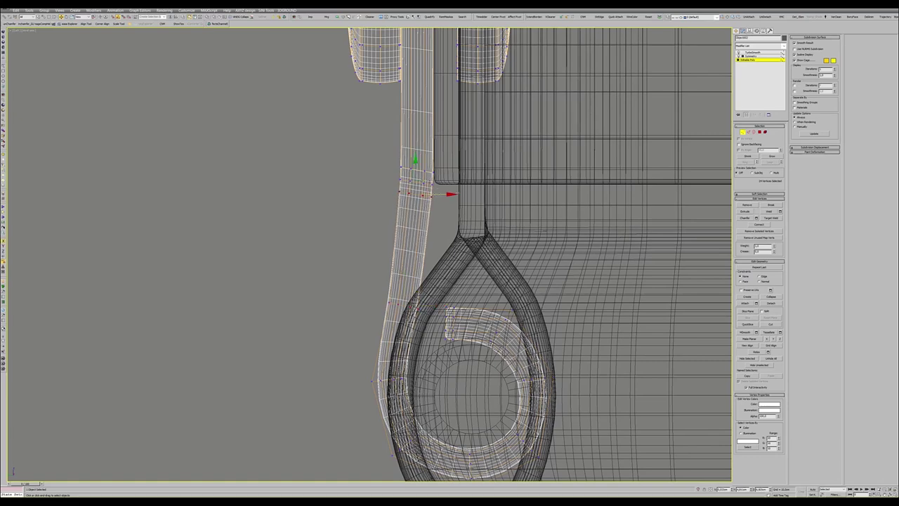
- Rotate the hinge arm so it points left
key(1)
scroll(424, 216, down, 3)
scroll(425, 216, down, 2)
drag(421, 243, 419, 261)
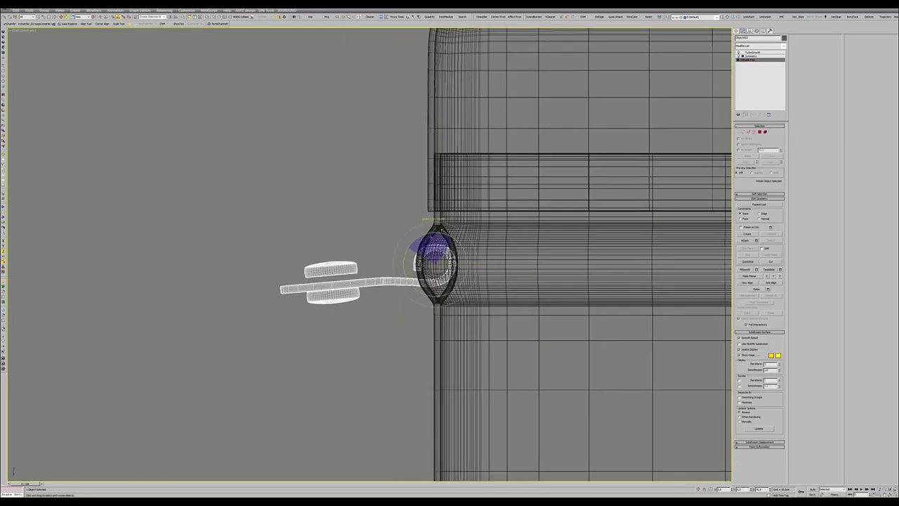
- Select a vertex on the ring's right side with the transform gizmo hidden
key(1)
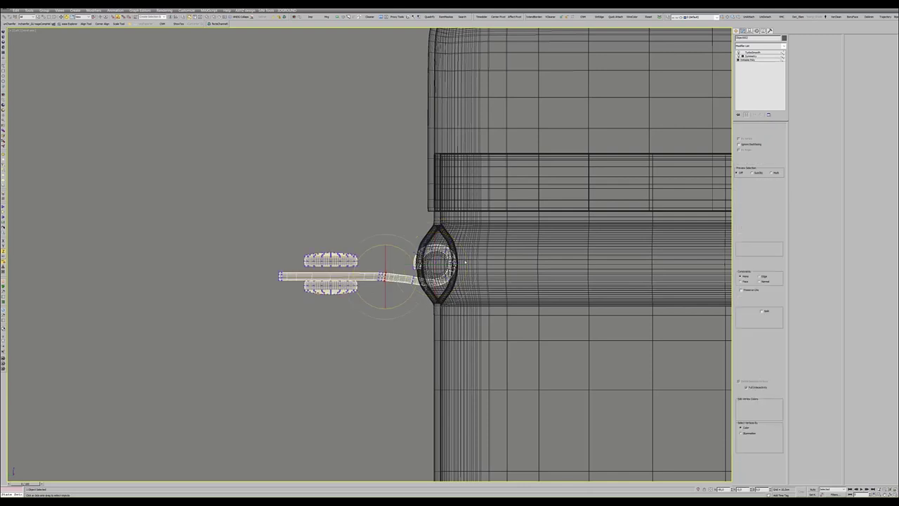
scroll(460, 262, up, 2)
key(w)
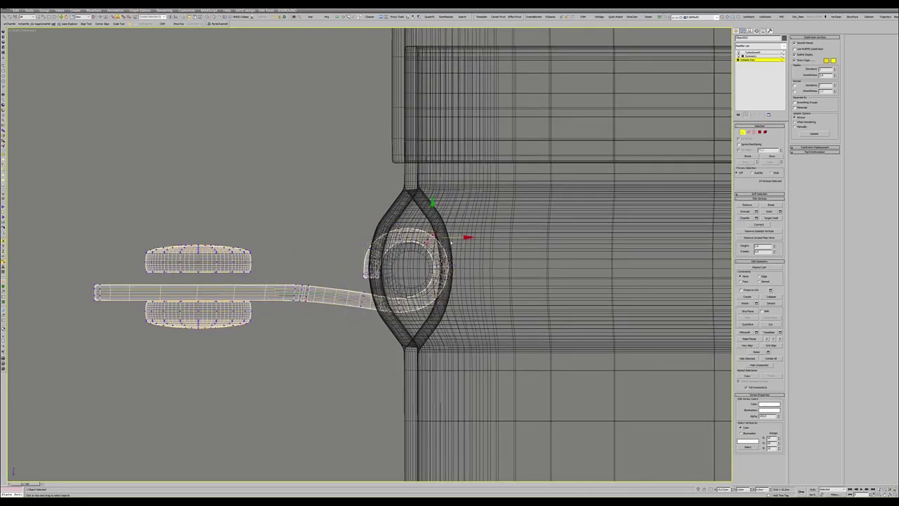
click(450, 265)
scroll(449, 265, up, 2)
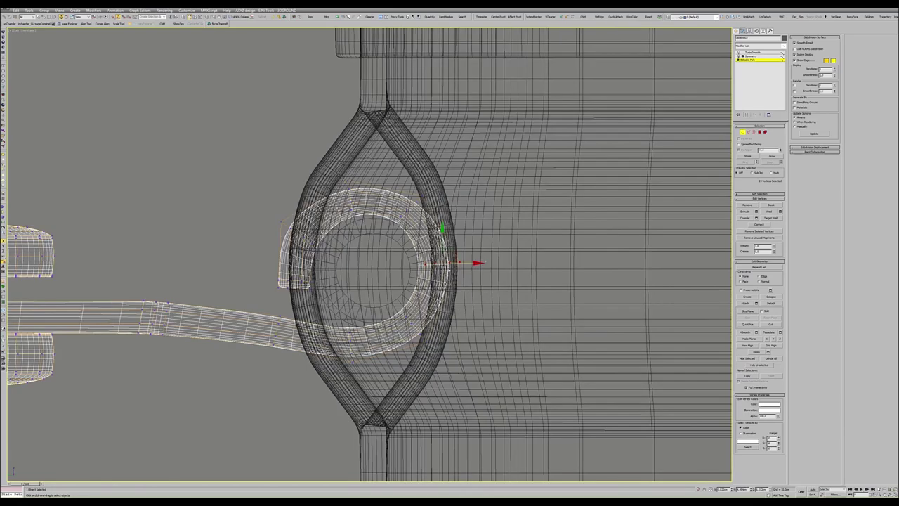
key(x)
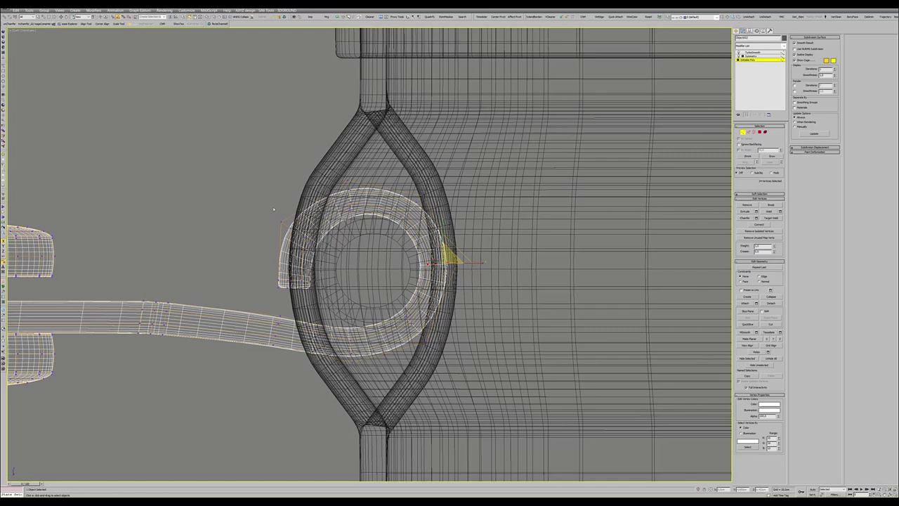
scroll(449, 256, down, 1)
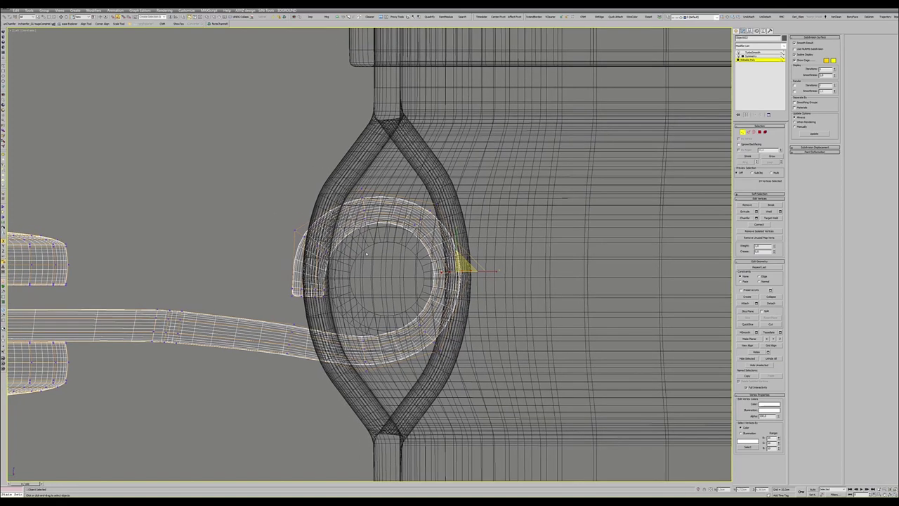
scroll(449, 256, down, 1)
- Rotate the latch loop upright about its pivot, then restore the four-viewport layout
key(1)
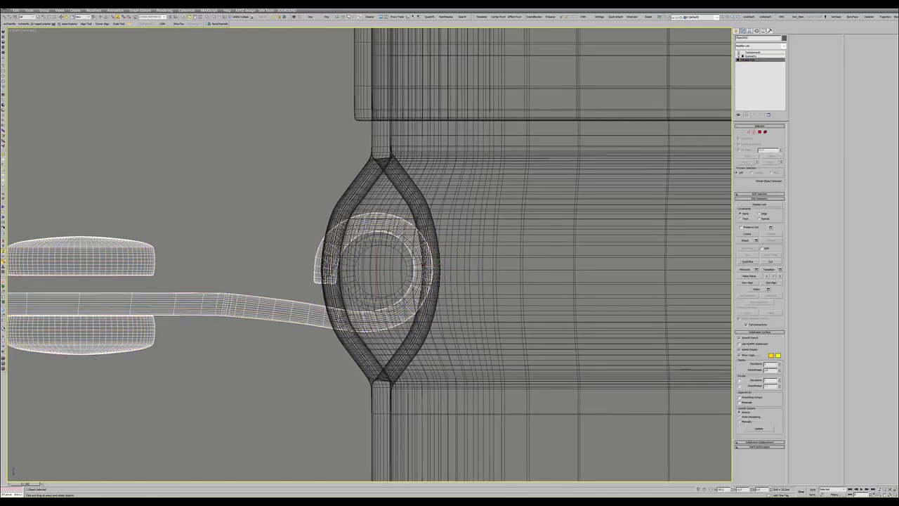
drag(392, 260, 379, 281)
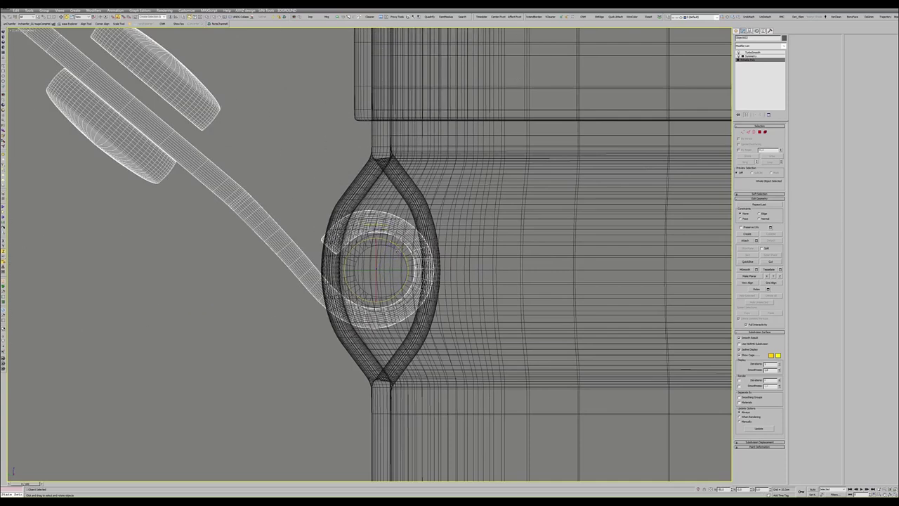
right_click(379, 281)
scroll(404, 270, down, 2)
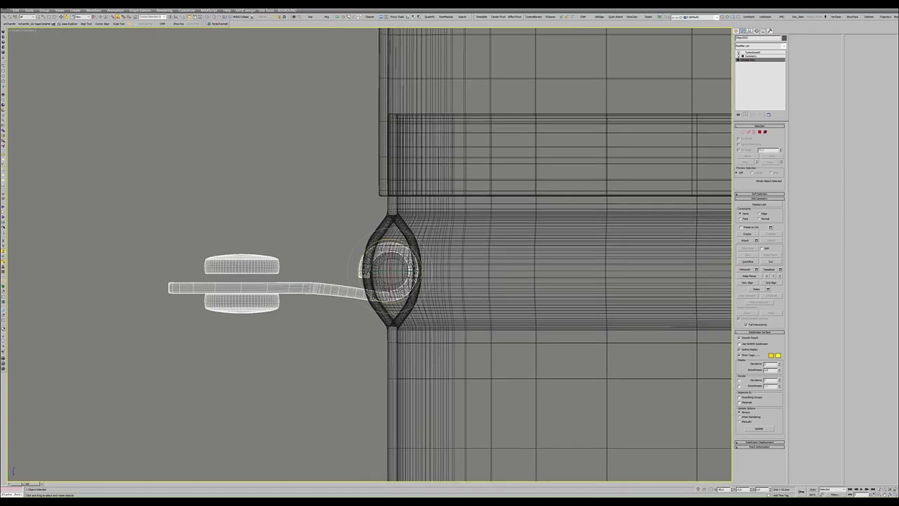
drag(365, 271, 407, 267)
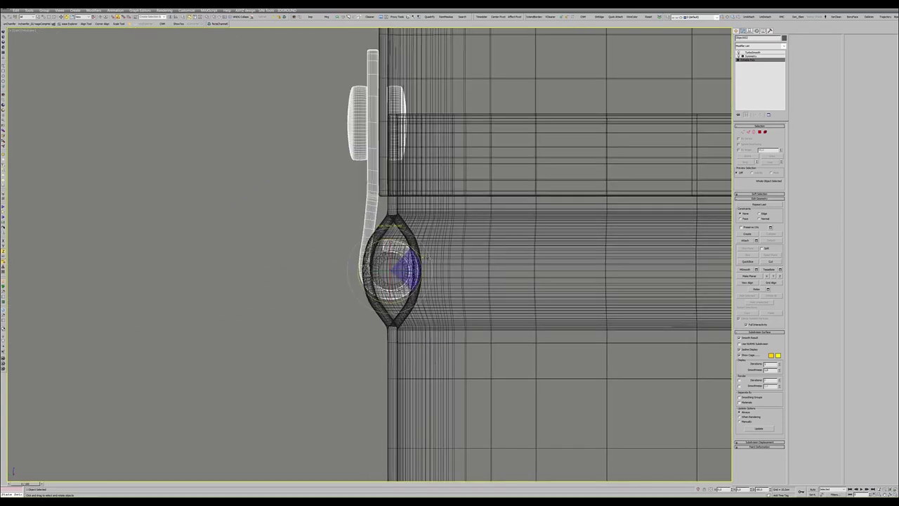
key(alt+w)
key(alt+w)
mouse_move(476, 334)
alt+middle_down()
mouse_move(369, 273)
mouse_move(469, 301)
mouse_move(457, 290)
alt+middle_up()
click(369, 267)
- Select the front latch and latch plate and zoom out to the whole case
scroll(457, 290, up, 3)
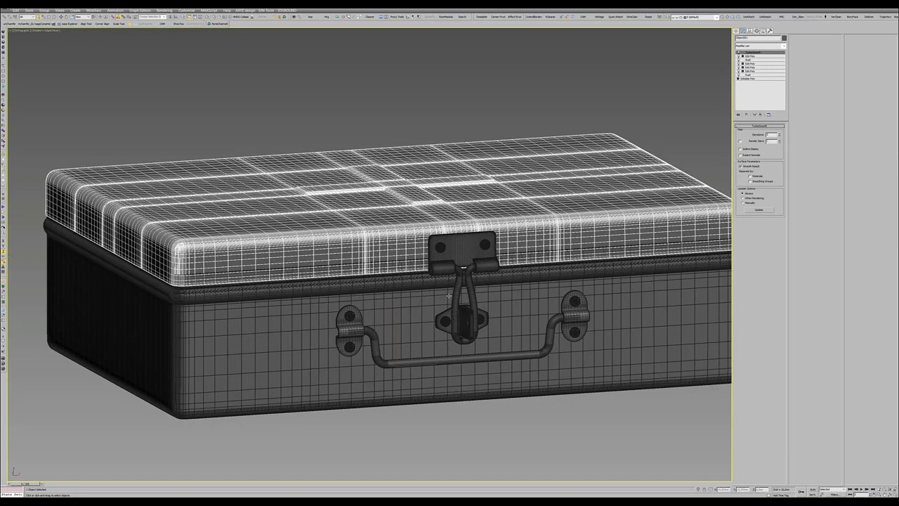
click(457, 290)
ctrl+click(460, 246)
mouse_move(460, 245)
alt+middle_down()
mouse_move(267, 223)
mouse_move(259, 259)
mouse_move(95, 69)
alt+middle_up()
scroll(267, 223, down, 3)
scroll(258, 243, down, 2)
- Inspect the lid, rear hinge plates, lower case body and carrying handle
click(242, 263)
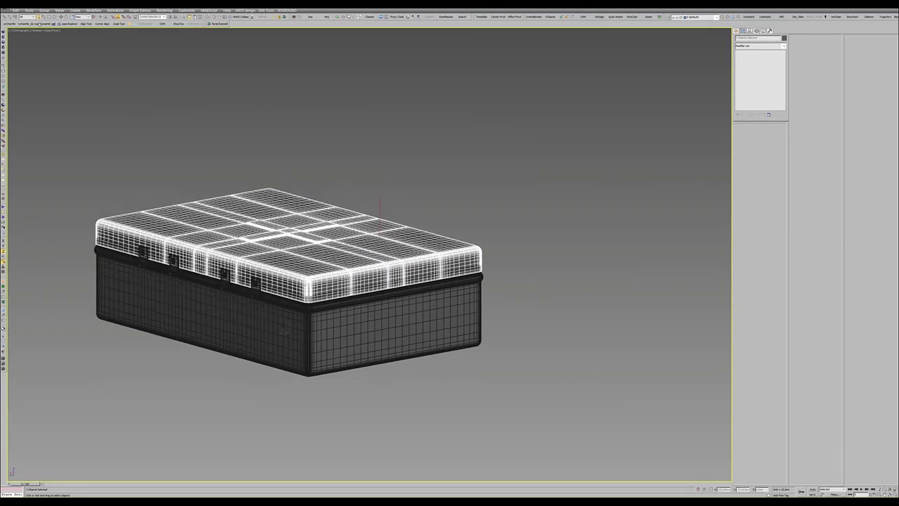
scroll(284, 331, up, 3)
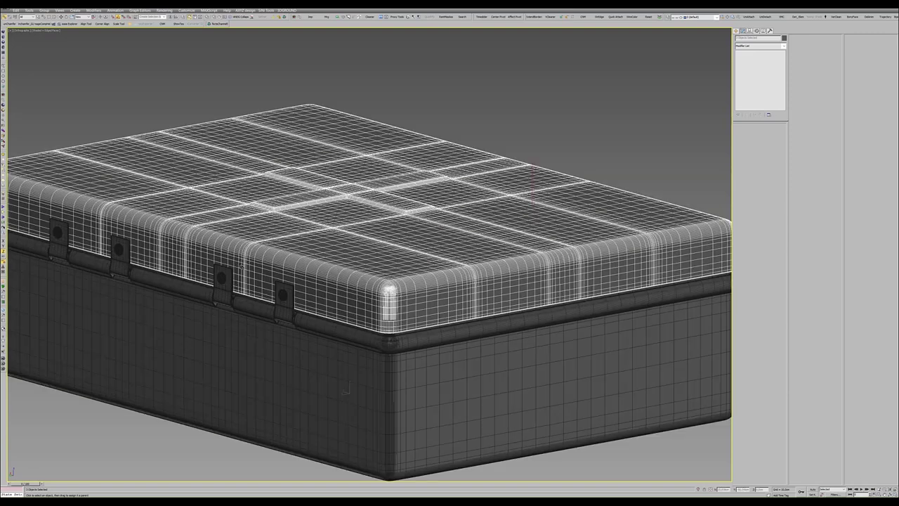
click(224, 285)
alt+middle_drag(225, 285, 307, 197)
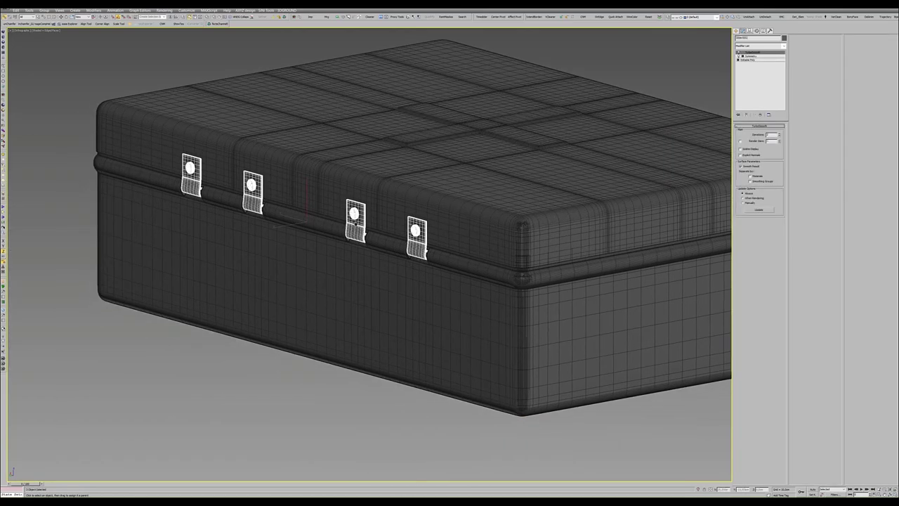
scroll(357, 265, down, 3)
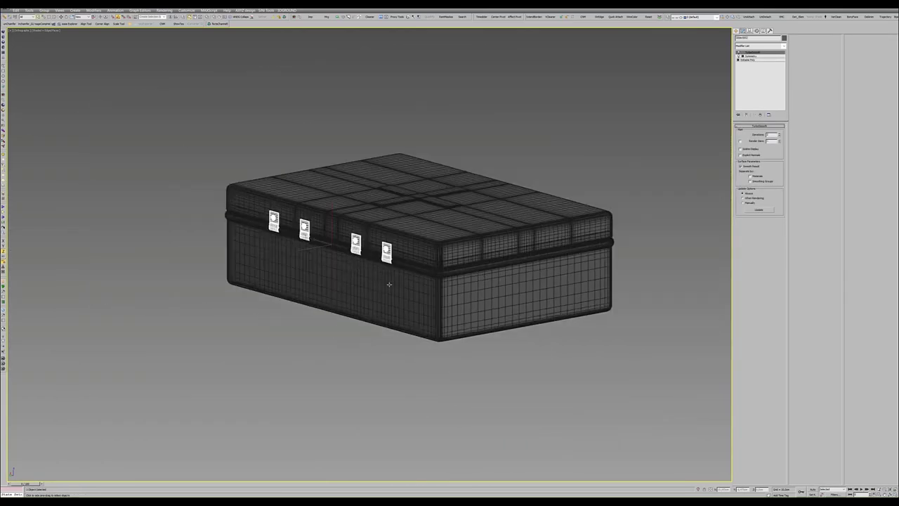
click(417, 284)
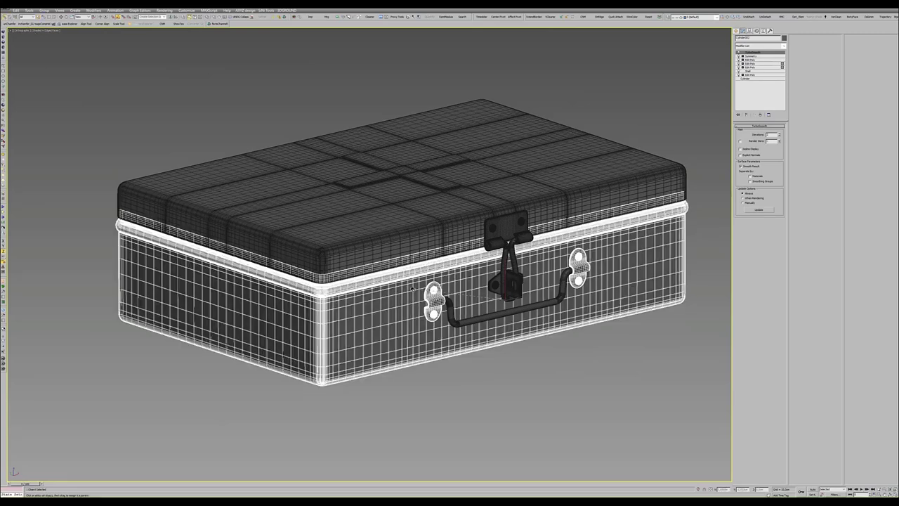
click(458, 318)
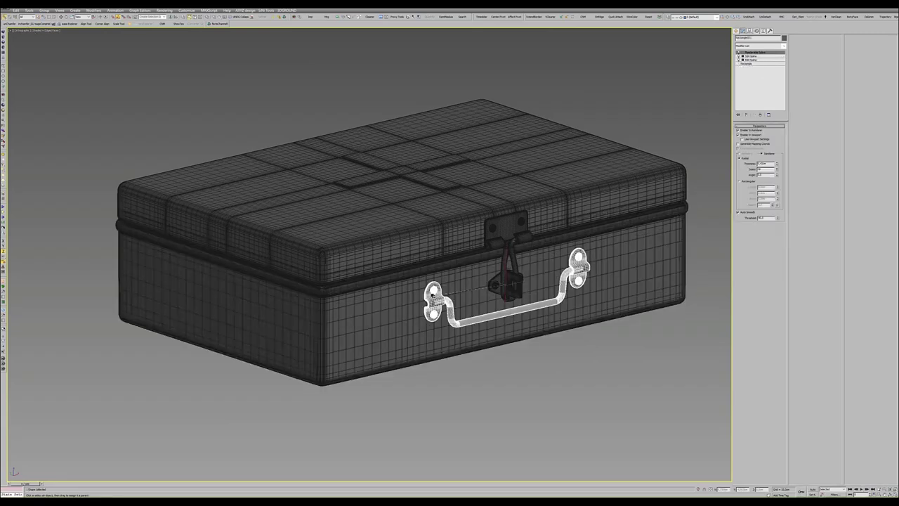
scroll(433, 296, down, 4)
click(406, 303)
- Review the front latch piece and lower case body from several angles
key(w)
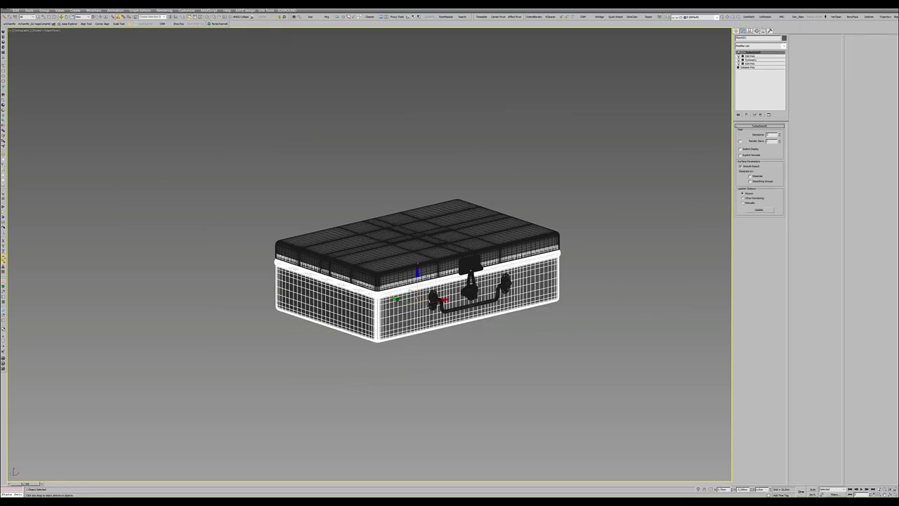
alt+middle_drag(422, 281, 477, 274)
scroll(497, 261, up, 3)
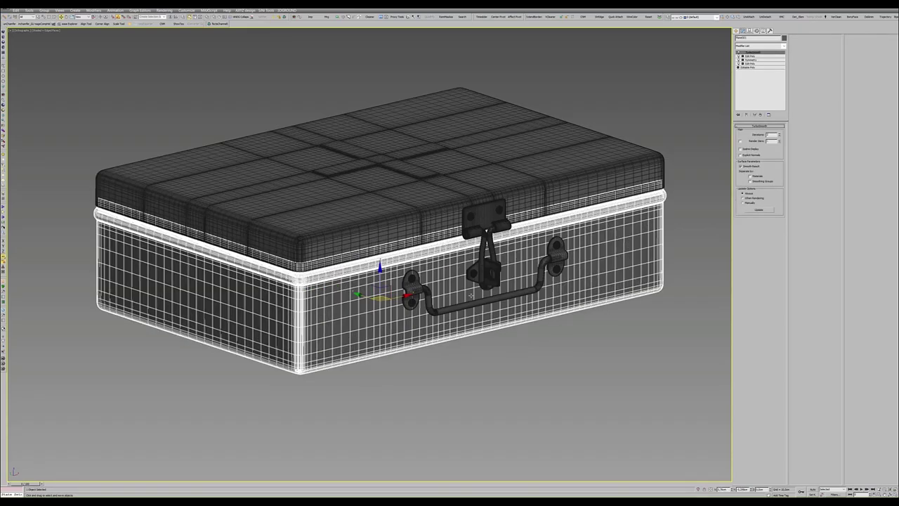
scroll(496, 261, up, 5)
click(497, 261)
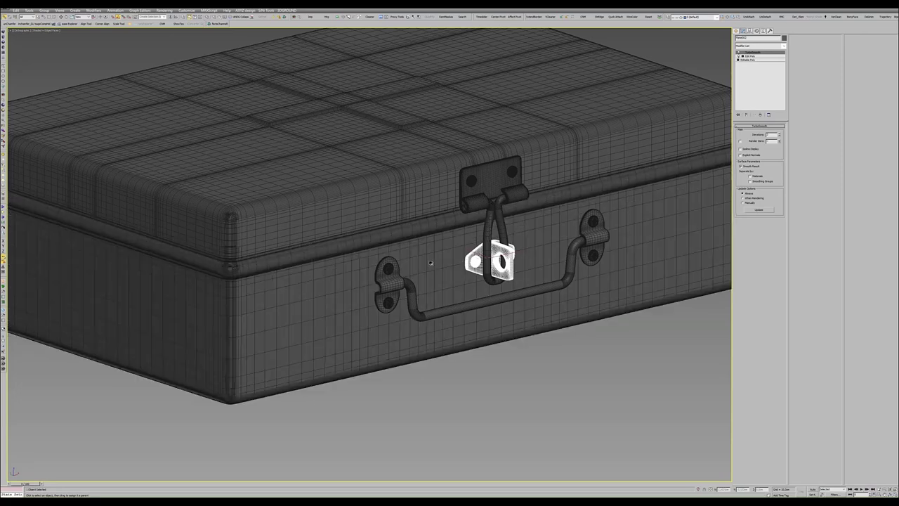
scroll(394, 280, down, 8)
click(387, 287)
scroll(387, 286, down, 3)
key(w)
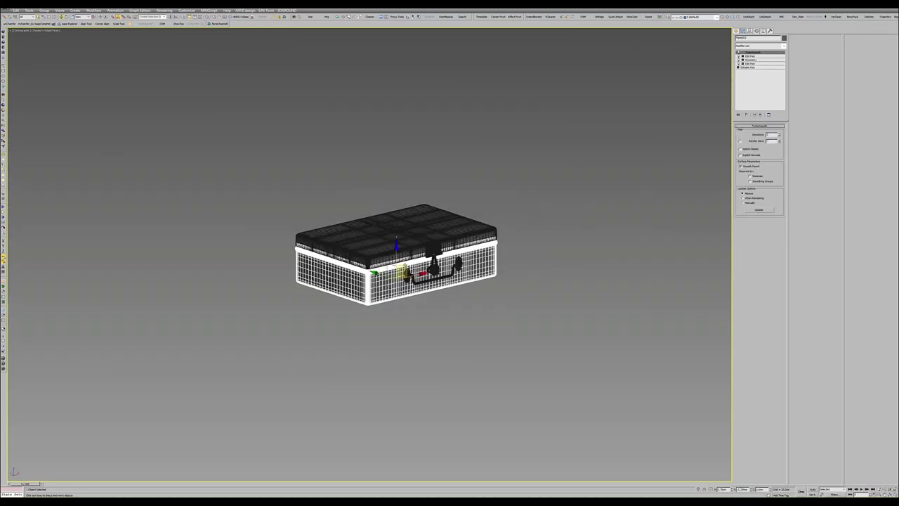
alt+middle_drag(393, 274, 422, 261)
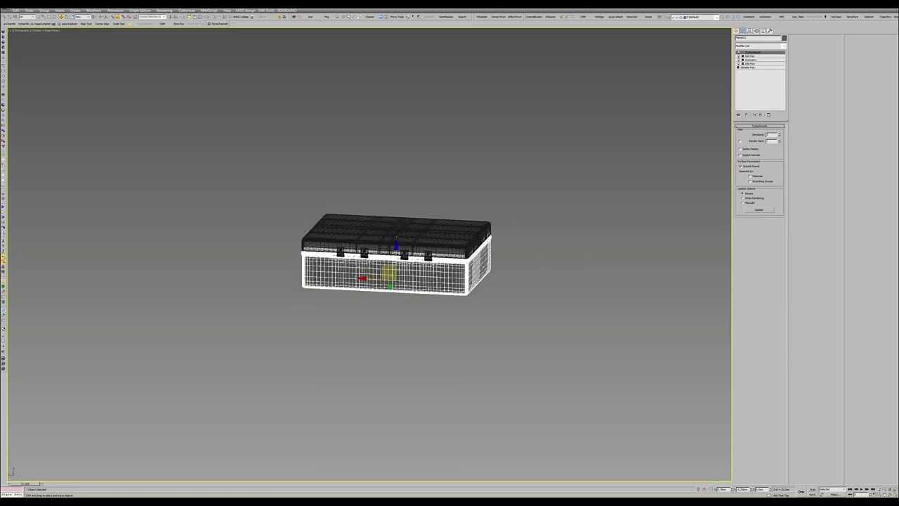
scroll(404, 252, up, 10)
scroll(394, 260, up, 5)
- Check a rear hinge, then turn off Edged Faces with F4 for clean shading
click(285, 241)
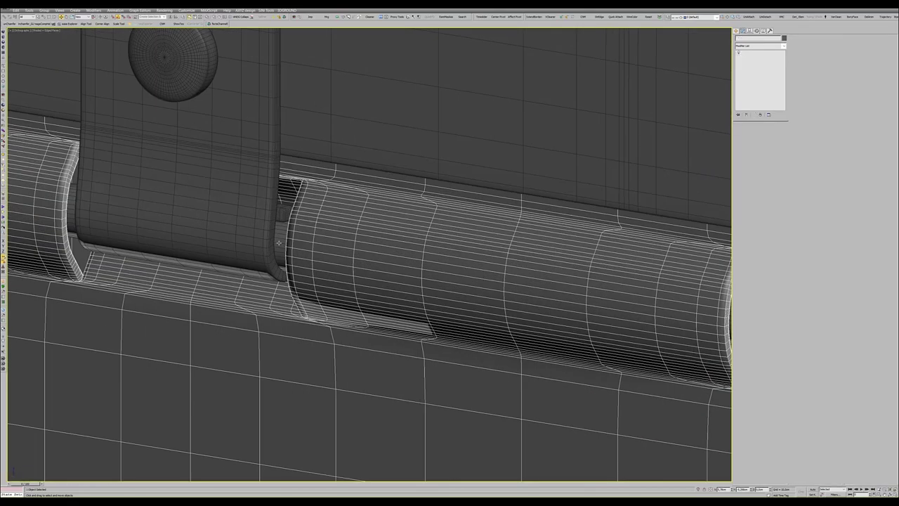
scroll(285, 241, down, 1)
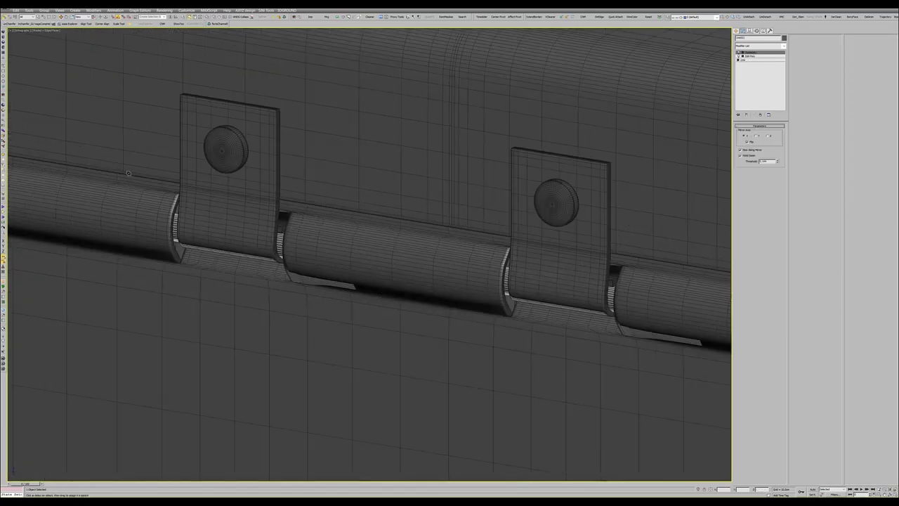
scroll(287, 302, down, 3)
scroll(284, 302, down, 5)
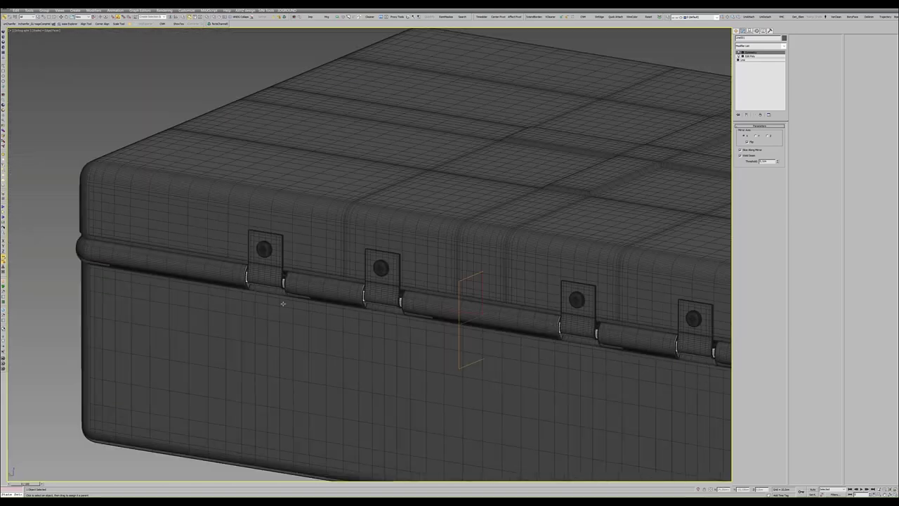
scroll(284, 302, down, 4)
click(285, 309)
key(F4)
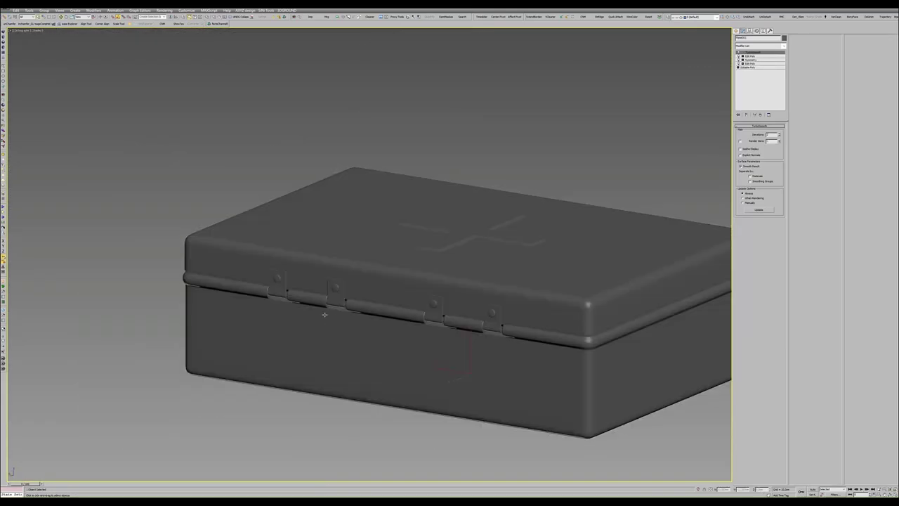
scroll(366, 311, down, 10)
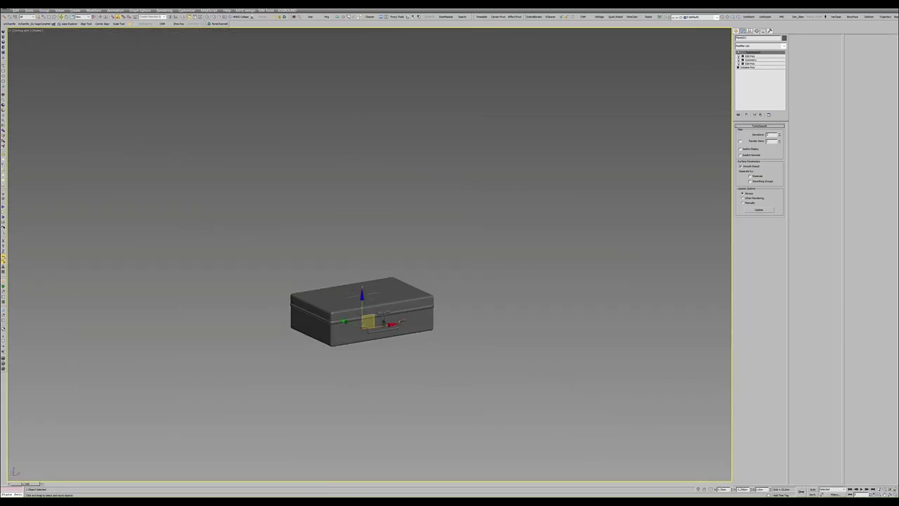
- Rotate the lid open on its hinges and back fully closed
mouse_move(384, 321)
middle_down()
mouse_move(386, 285)
mouse_move(362, 325)
mouse_move(400, 338)
mouse_move(395, 310)
mouse_move(345, 300)
mouse_move(349, 314)
mouse_move(309, 295)
middle_up()
scroll(395, 310, up, 3)
click(345, 300)
click(344, 300)
drag(309, 294, 312, 277)
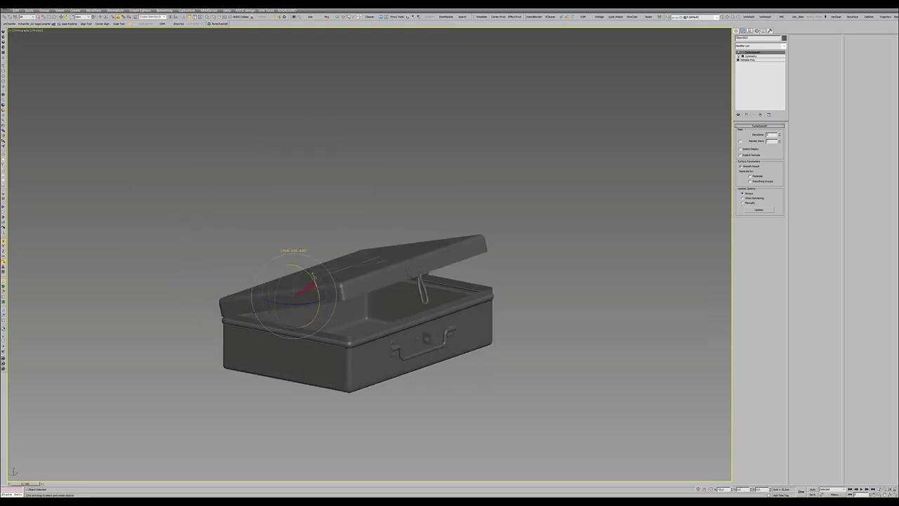
mouse_move(311, 274)
alt+middle_down()
mouse_move(267, 281)
mouse_move(312, 274)
alt+middle_up()
mouse_move(312, 274)
mouse_down()
mouse_move(322, 271)
mouse_move(378, 311)
mouse_up()
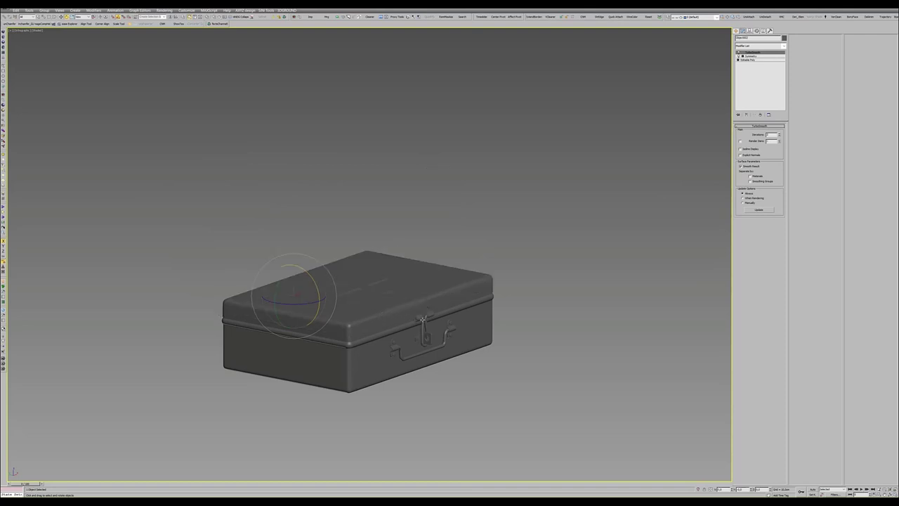
- Tilt the carrying handle by -45° and return to the Select tool
click(422, 320)
mouse_move(446, 307)
mouse_down()
mouse_move(447, 292)
mouse_move(445, 309)
mouse_up()
click(416, 354)
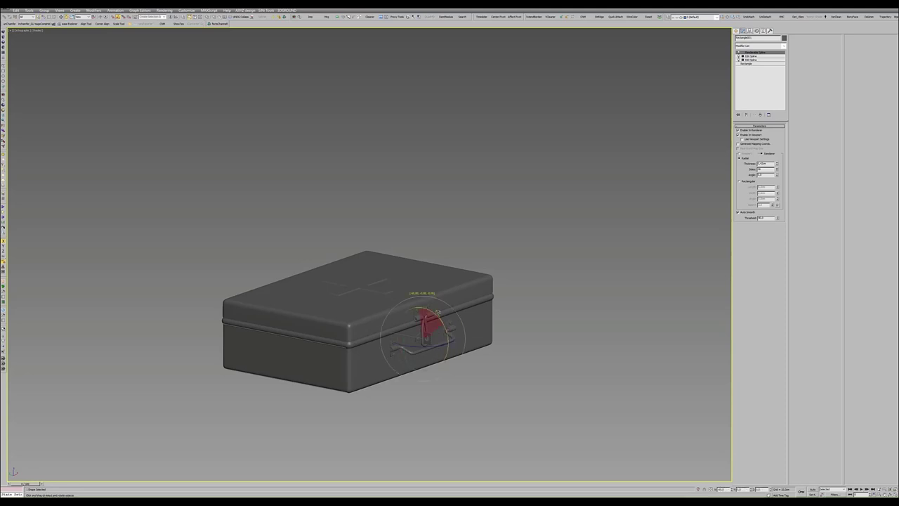
key(q)
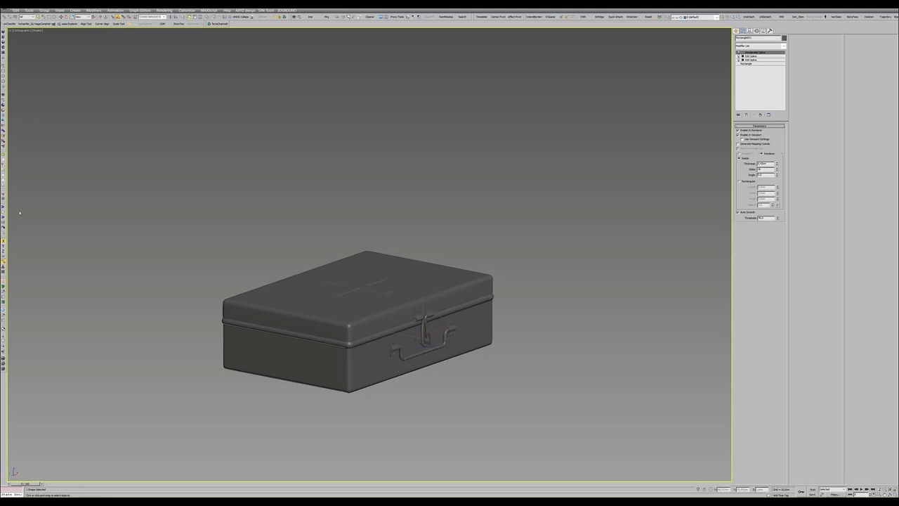